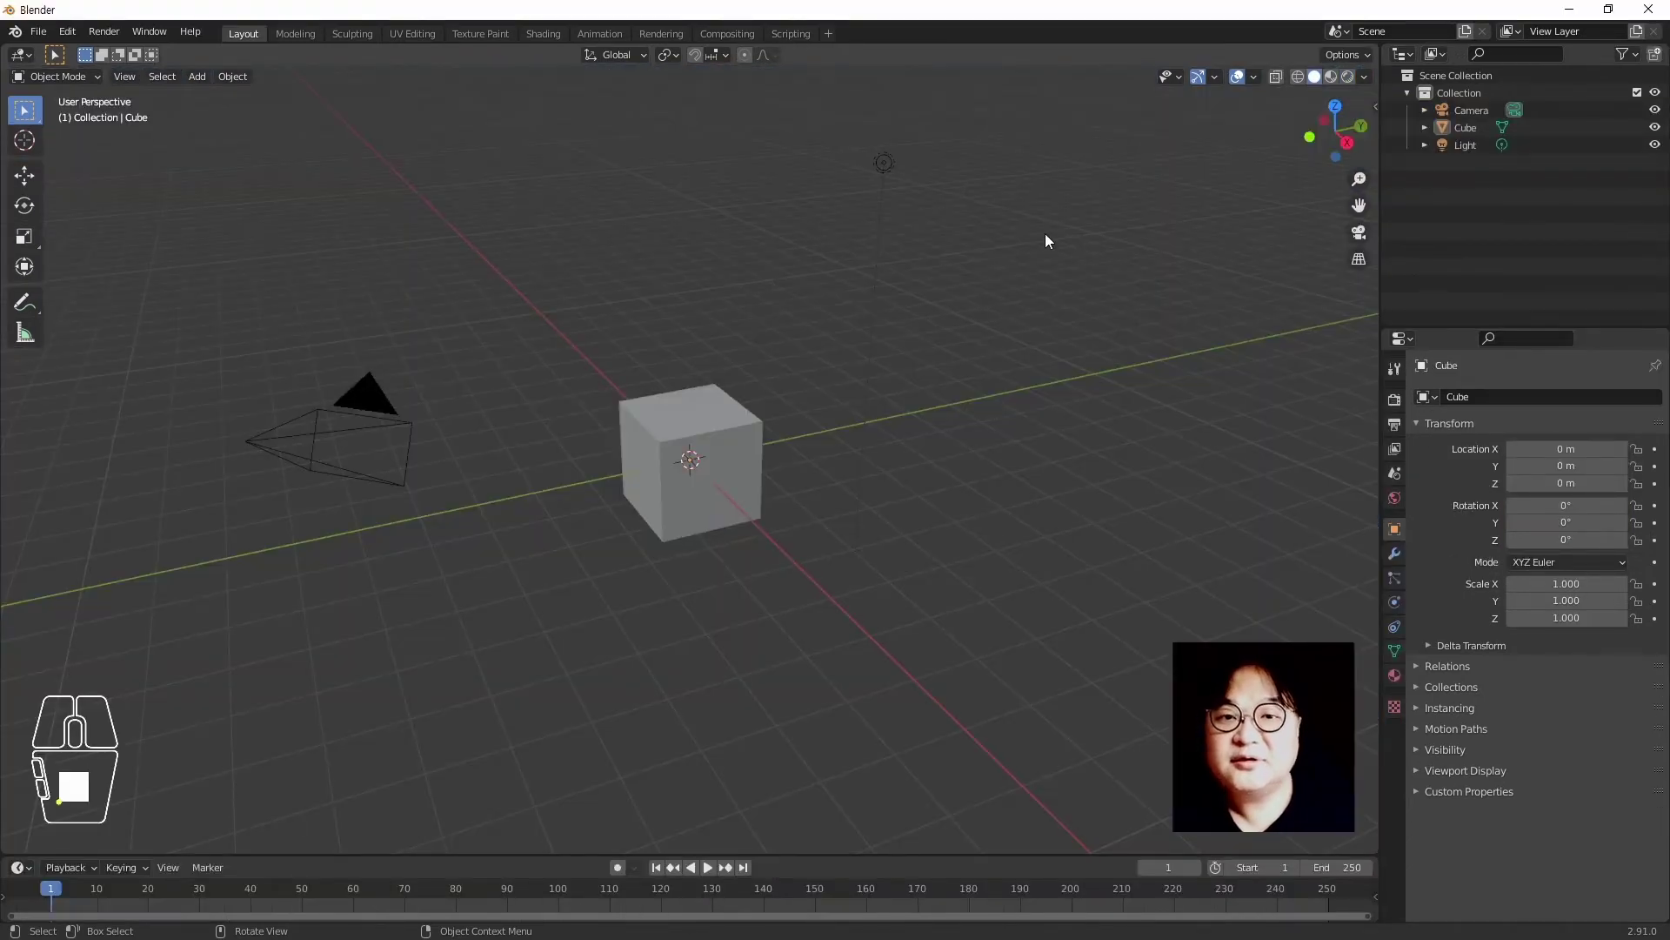
Move the default cube up 1 m along the Z axis so it rests on the ground grid
click(760, 507)
key(g)
key(z)
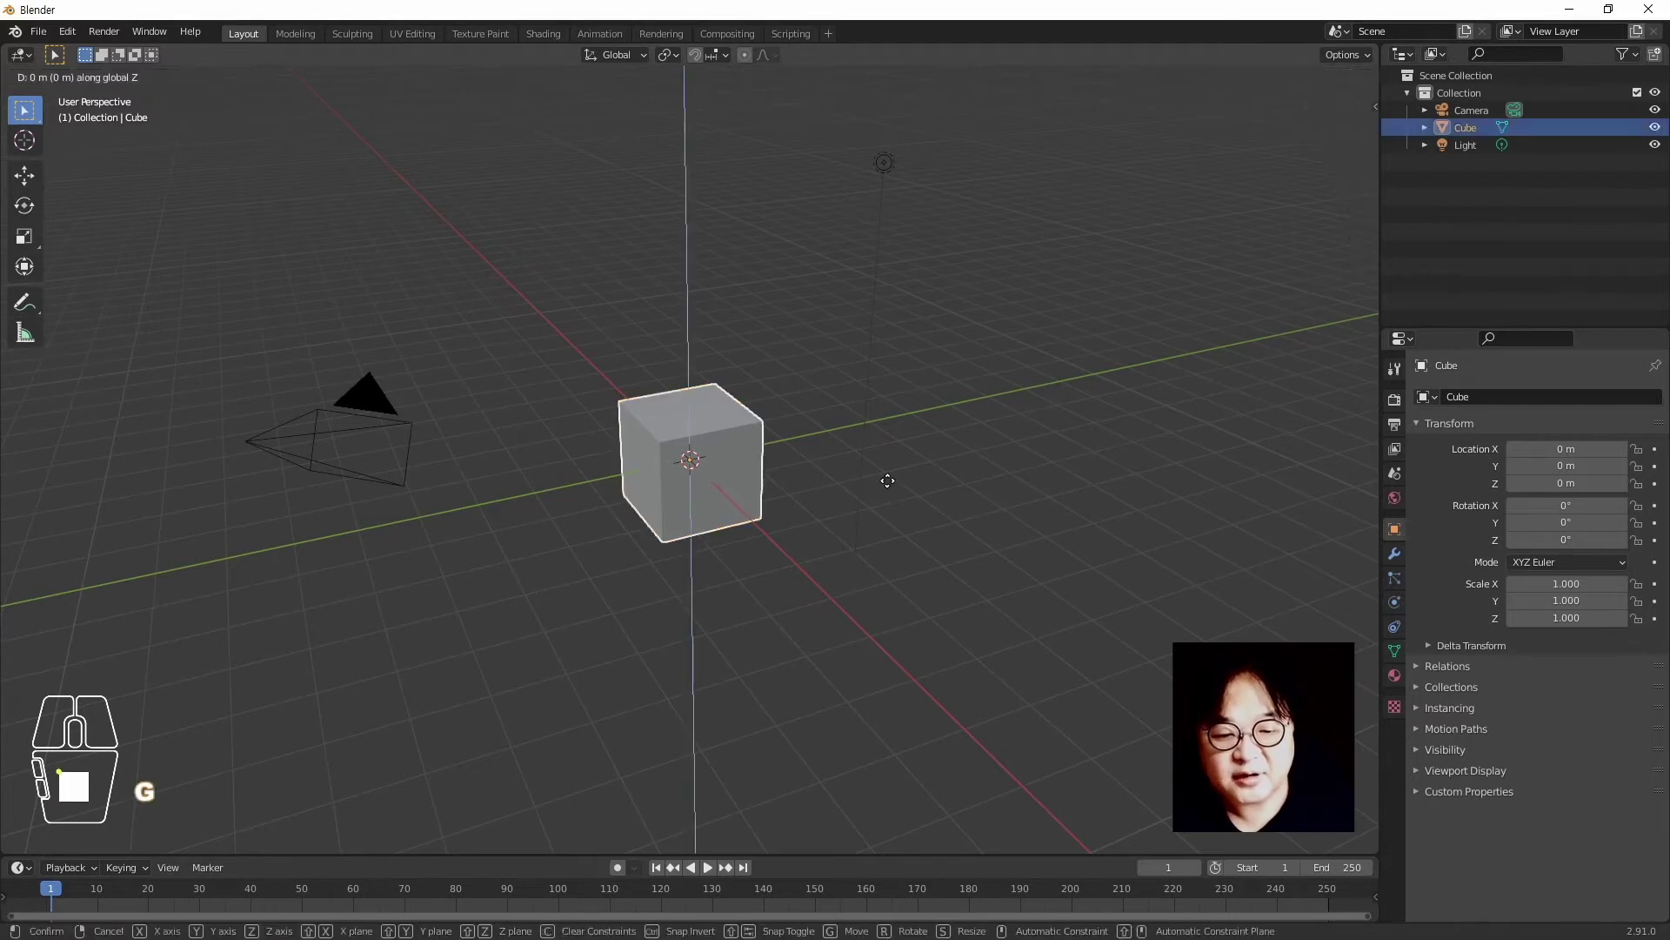
key(1)
key(Return)
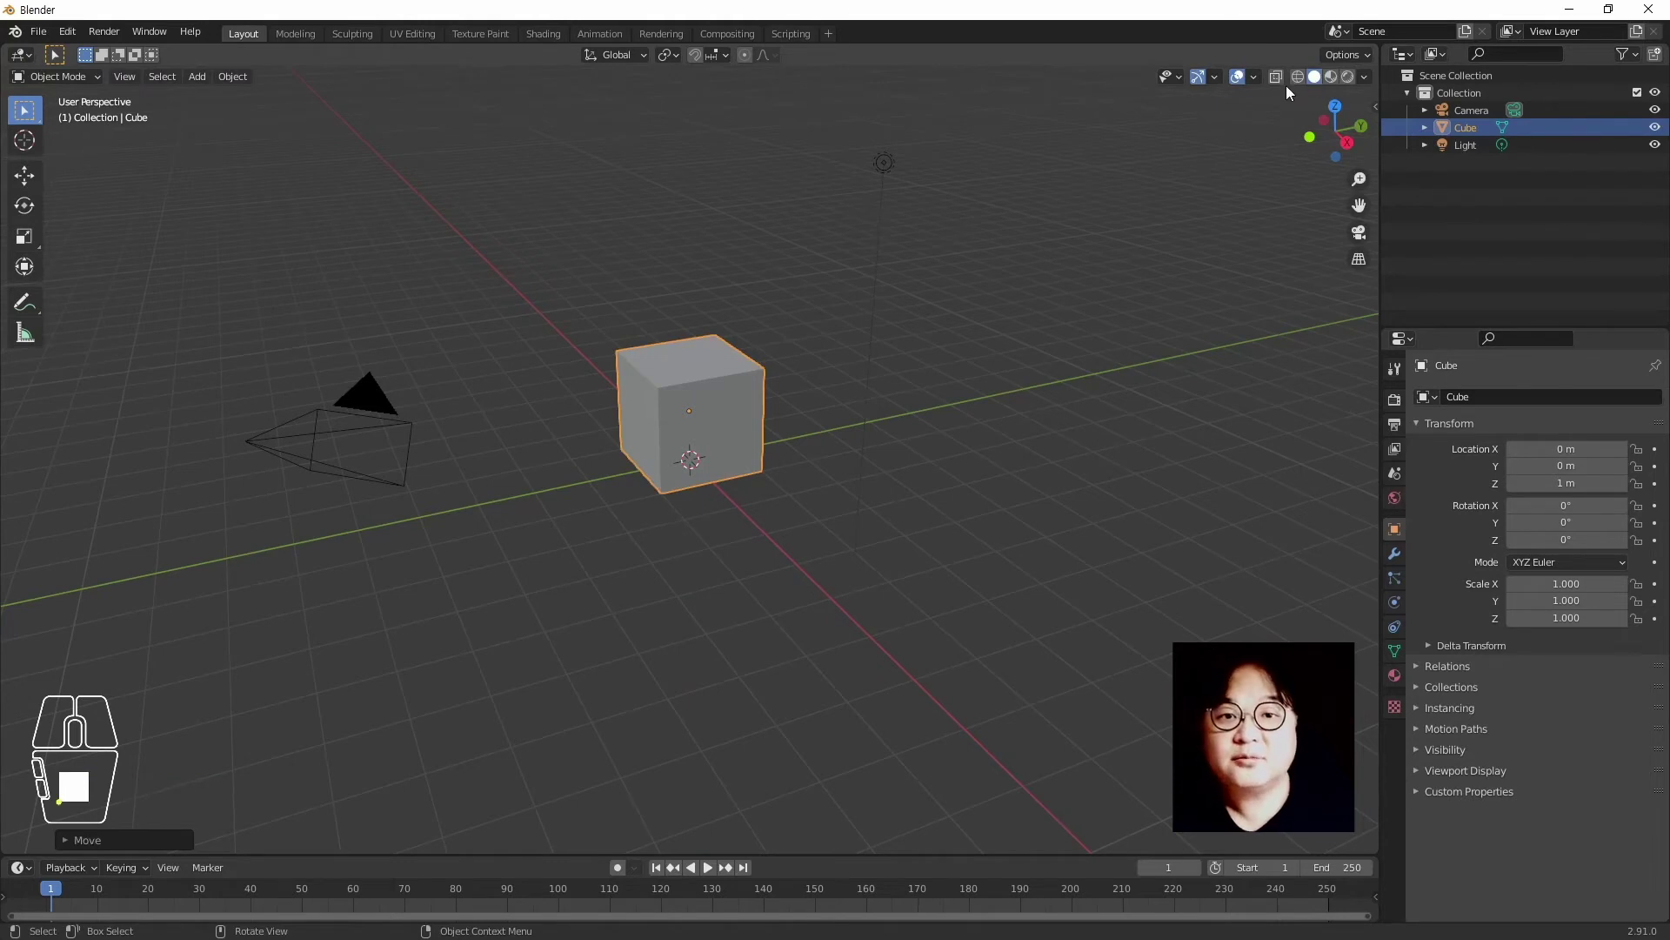
click(1363, 77)
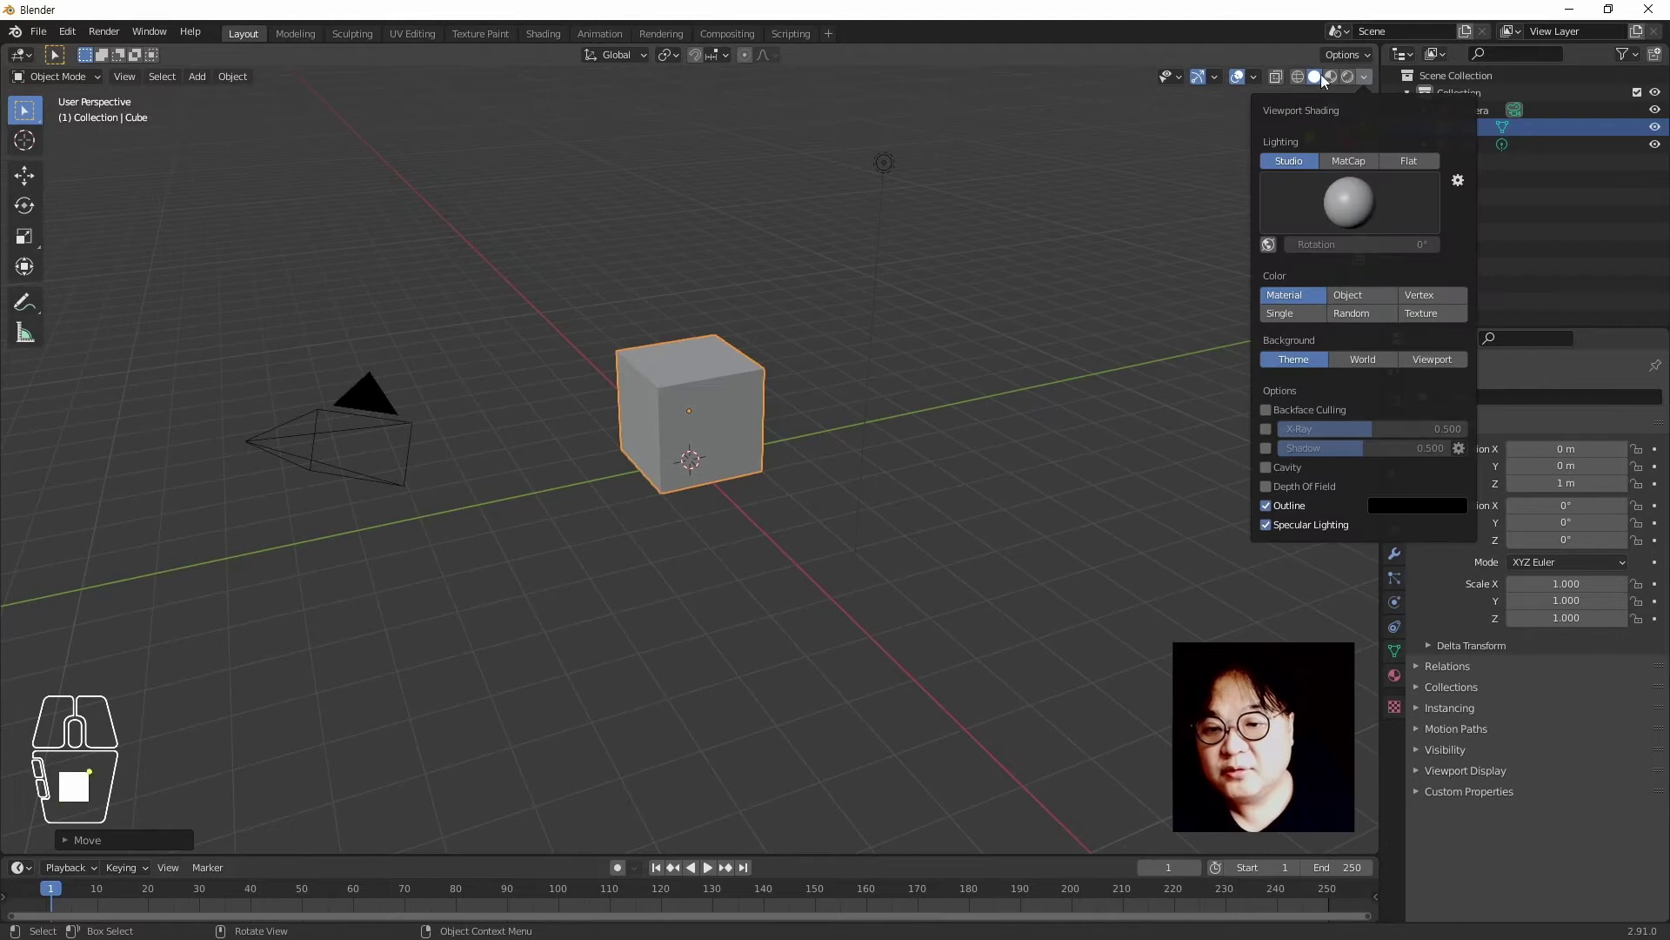
click(1363, 78)
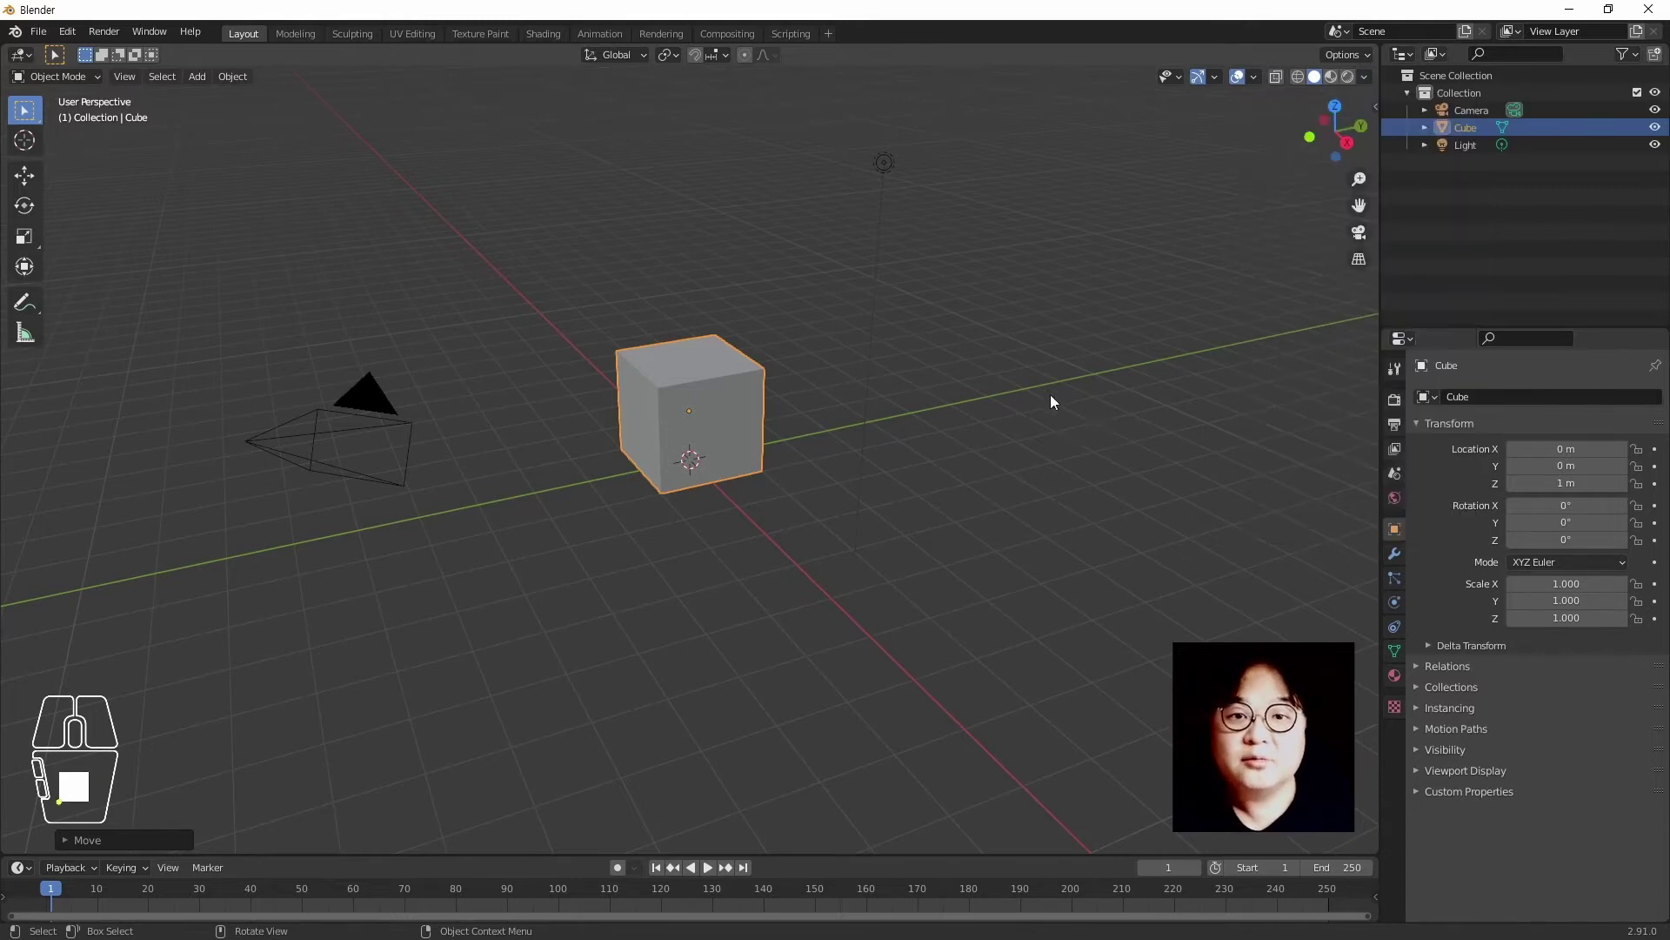
click(997, 410)
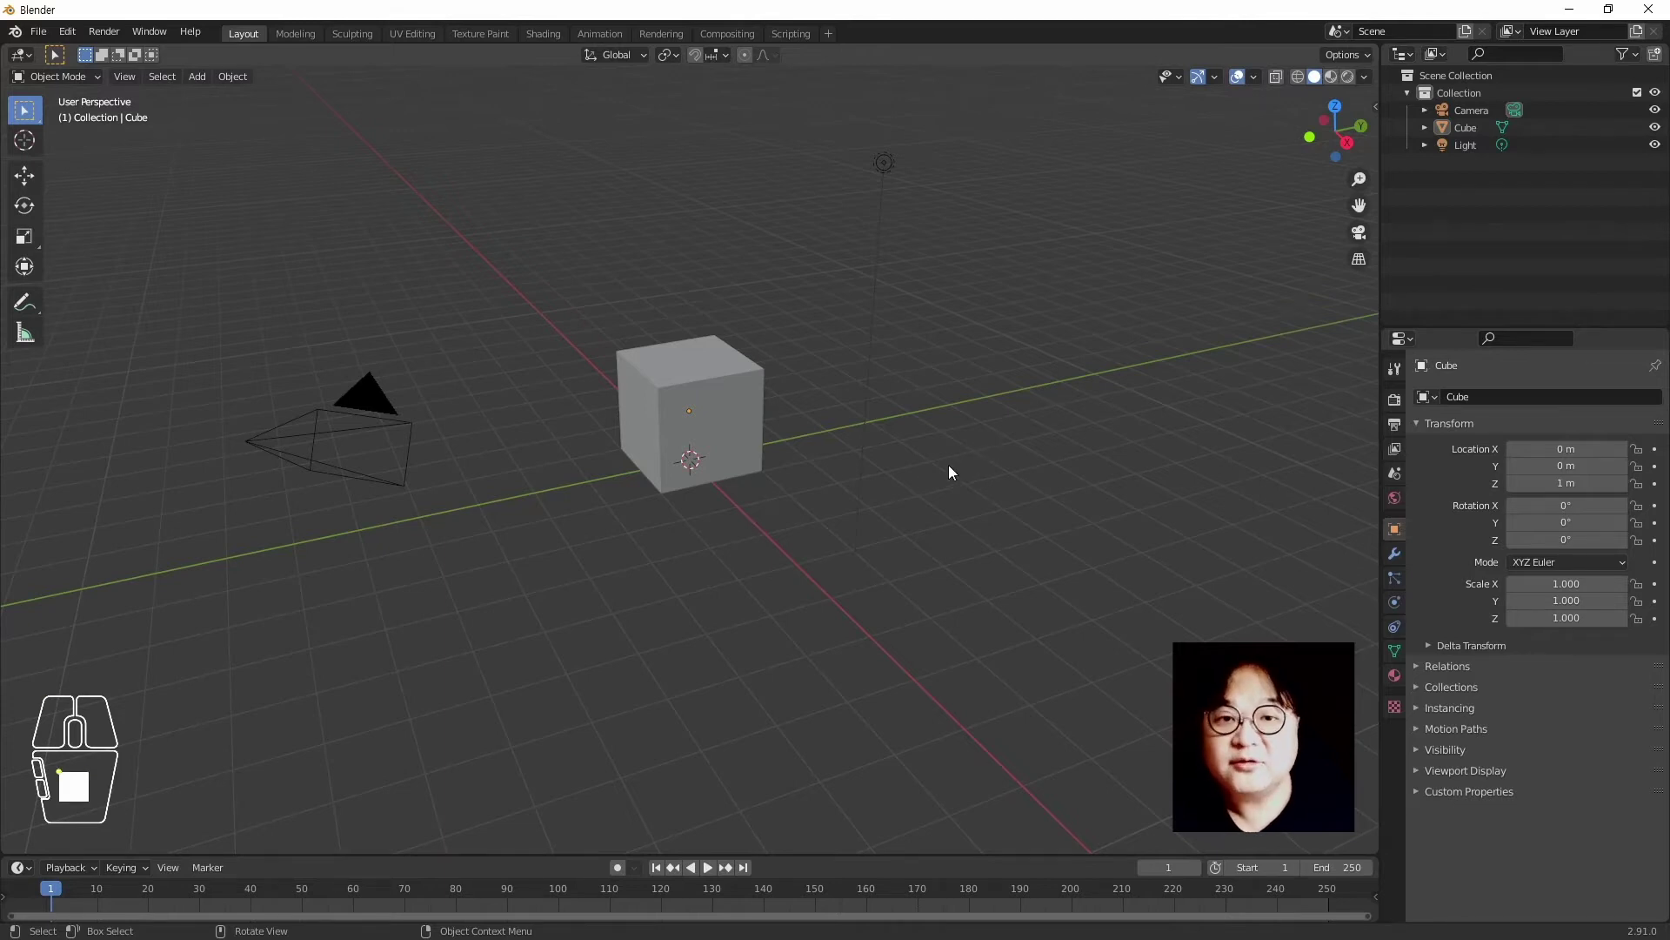
Add a plane under the cube and scale it uniformly to about 10.7 as a floor
key(shift+a)
click(1014, 467)
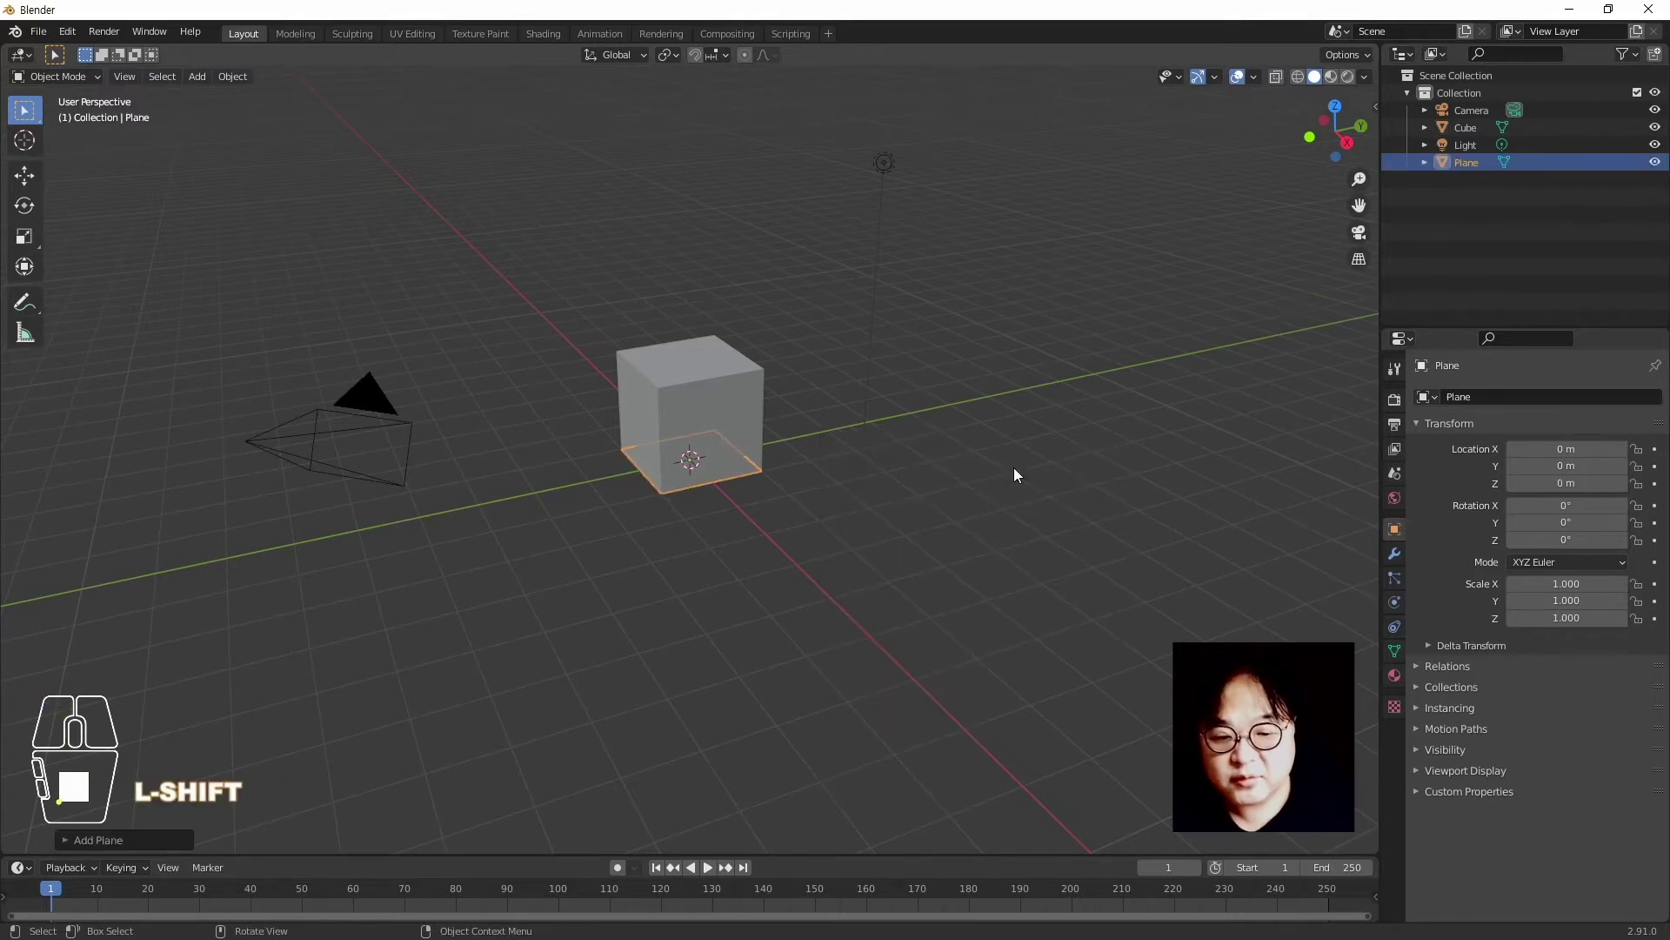
key(s)
click(479, 92)
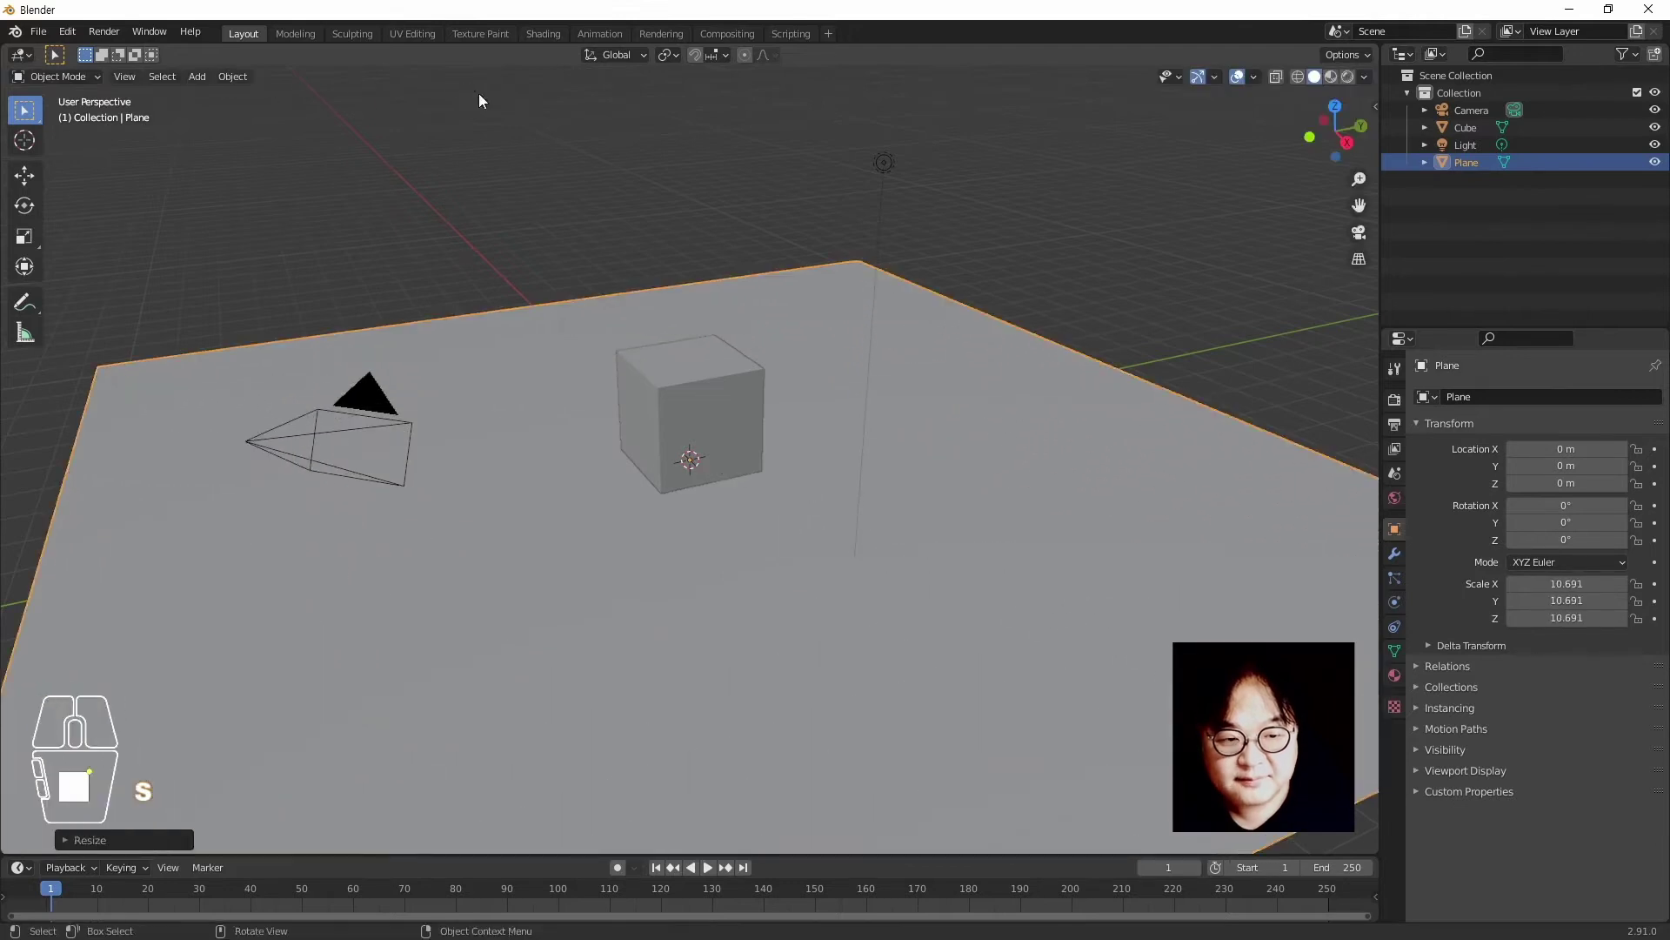
middle_drag(614, 223, 680, 410)
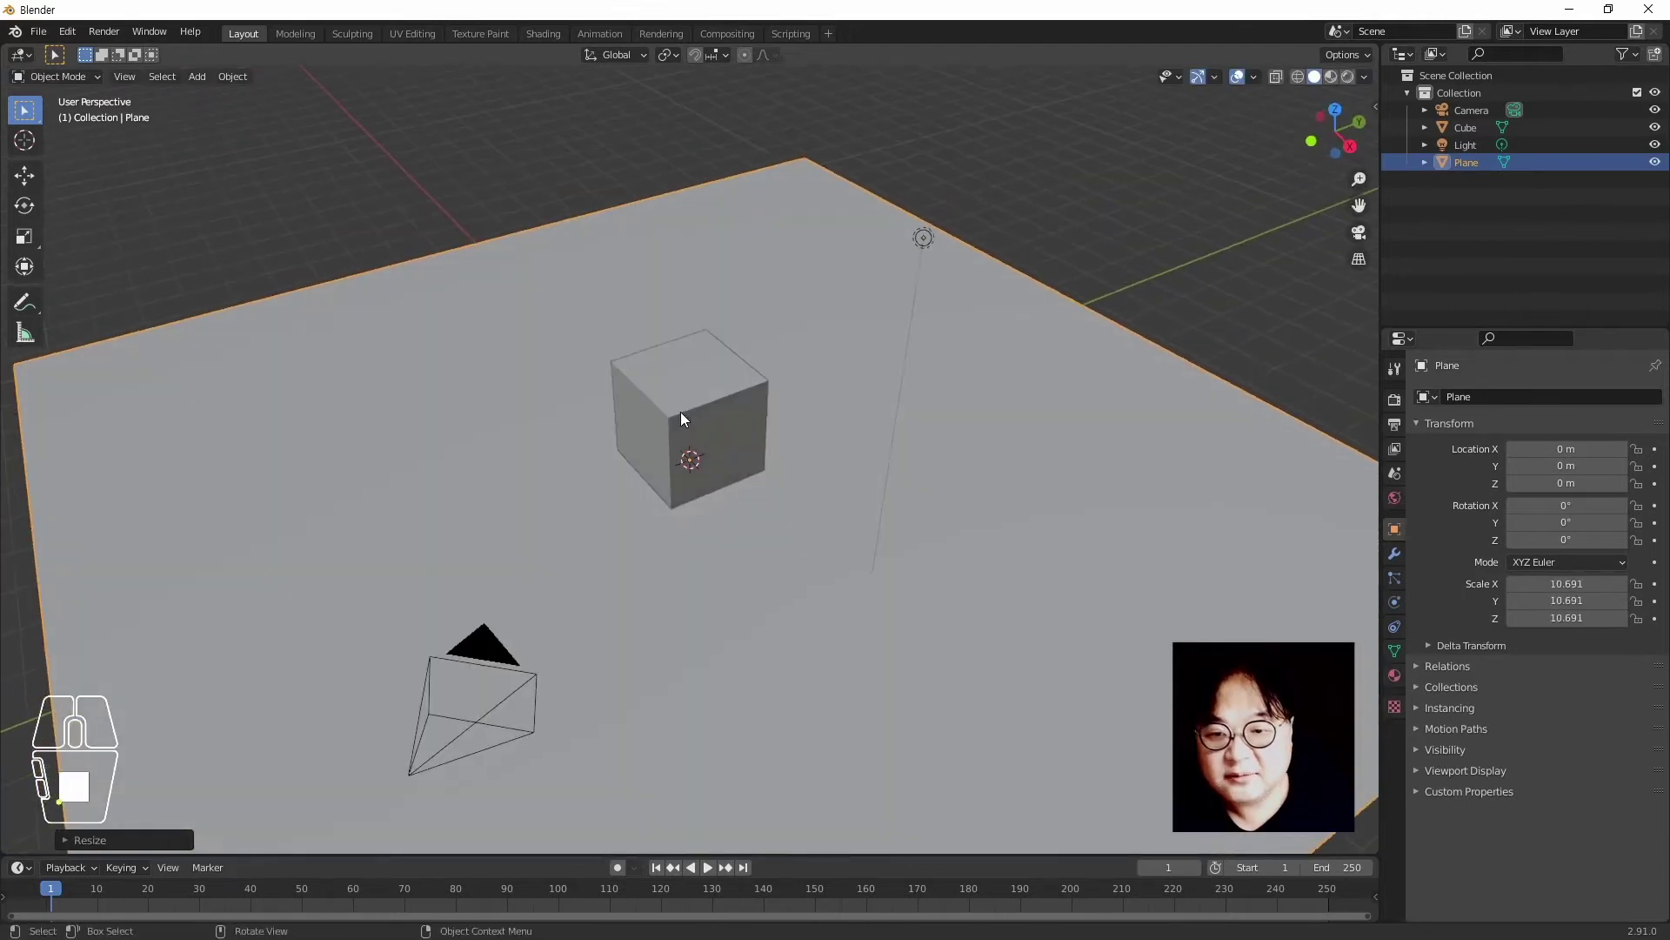
click(1161, 223)
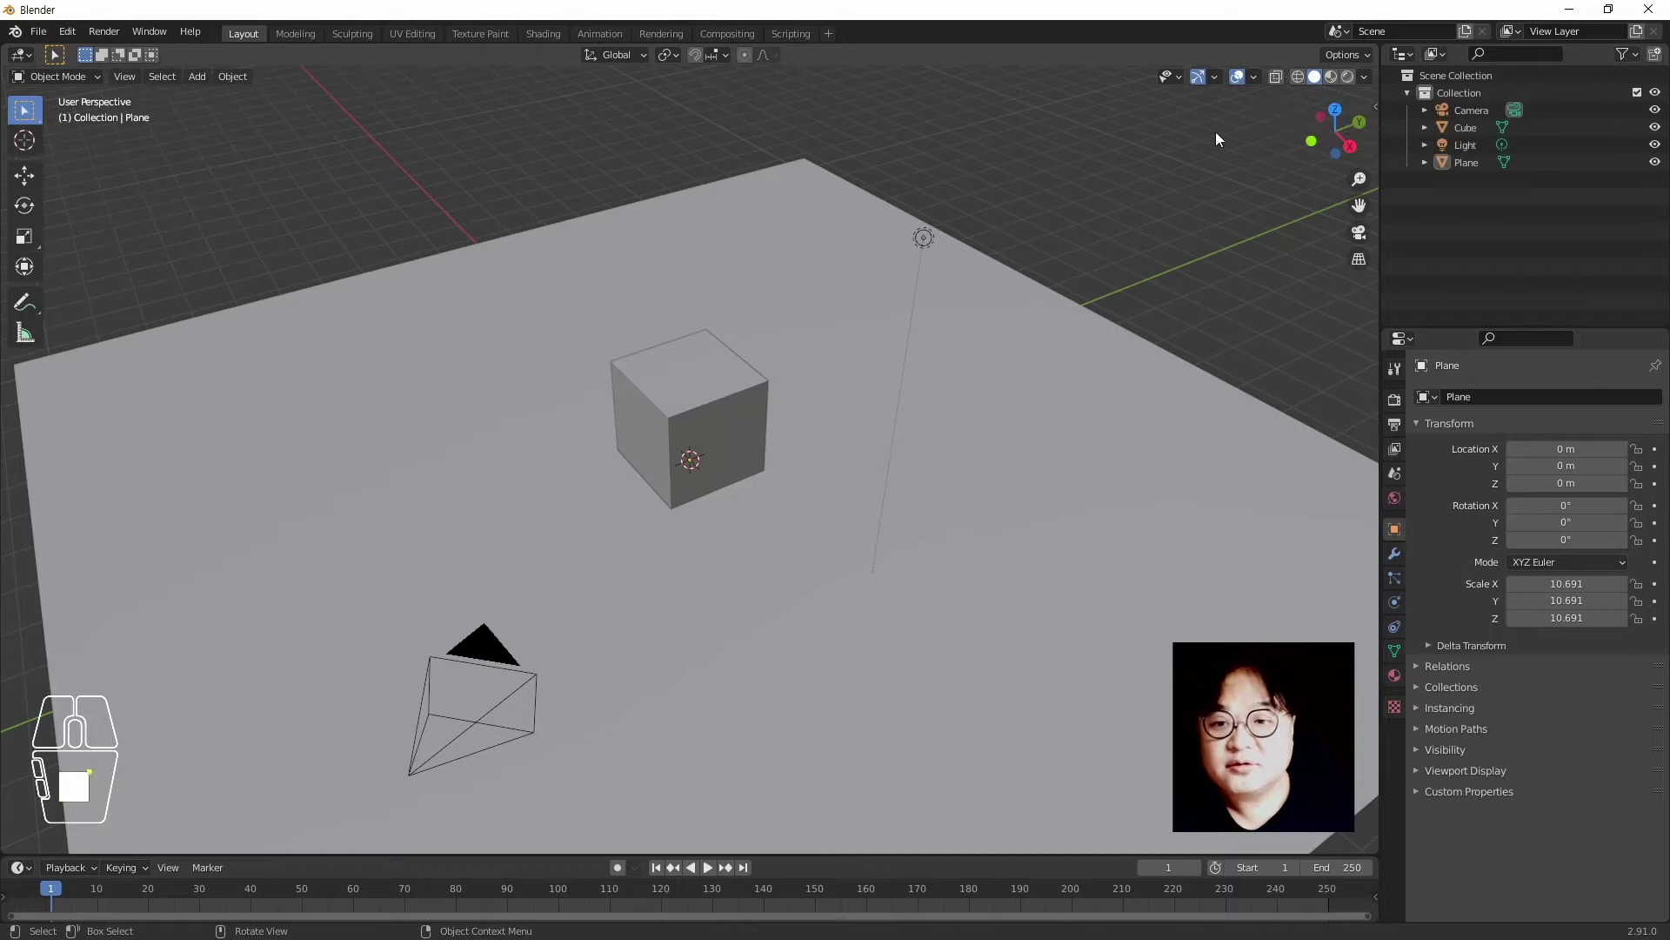
Switch the viewport to wireframe shading and duplicate the cube, placing the copy at about X -3.27 m, Y 2.59 m
click(1296, 77)
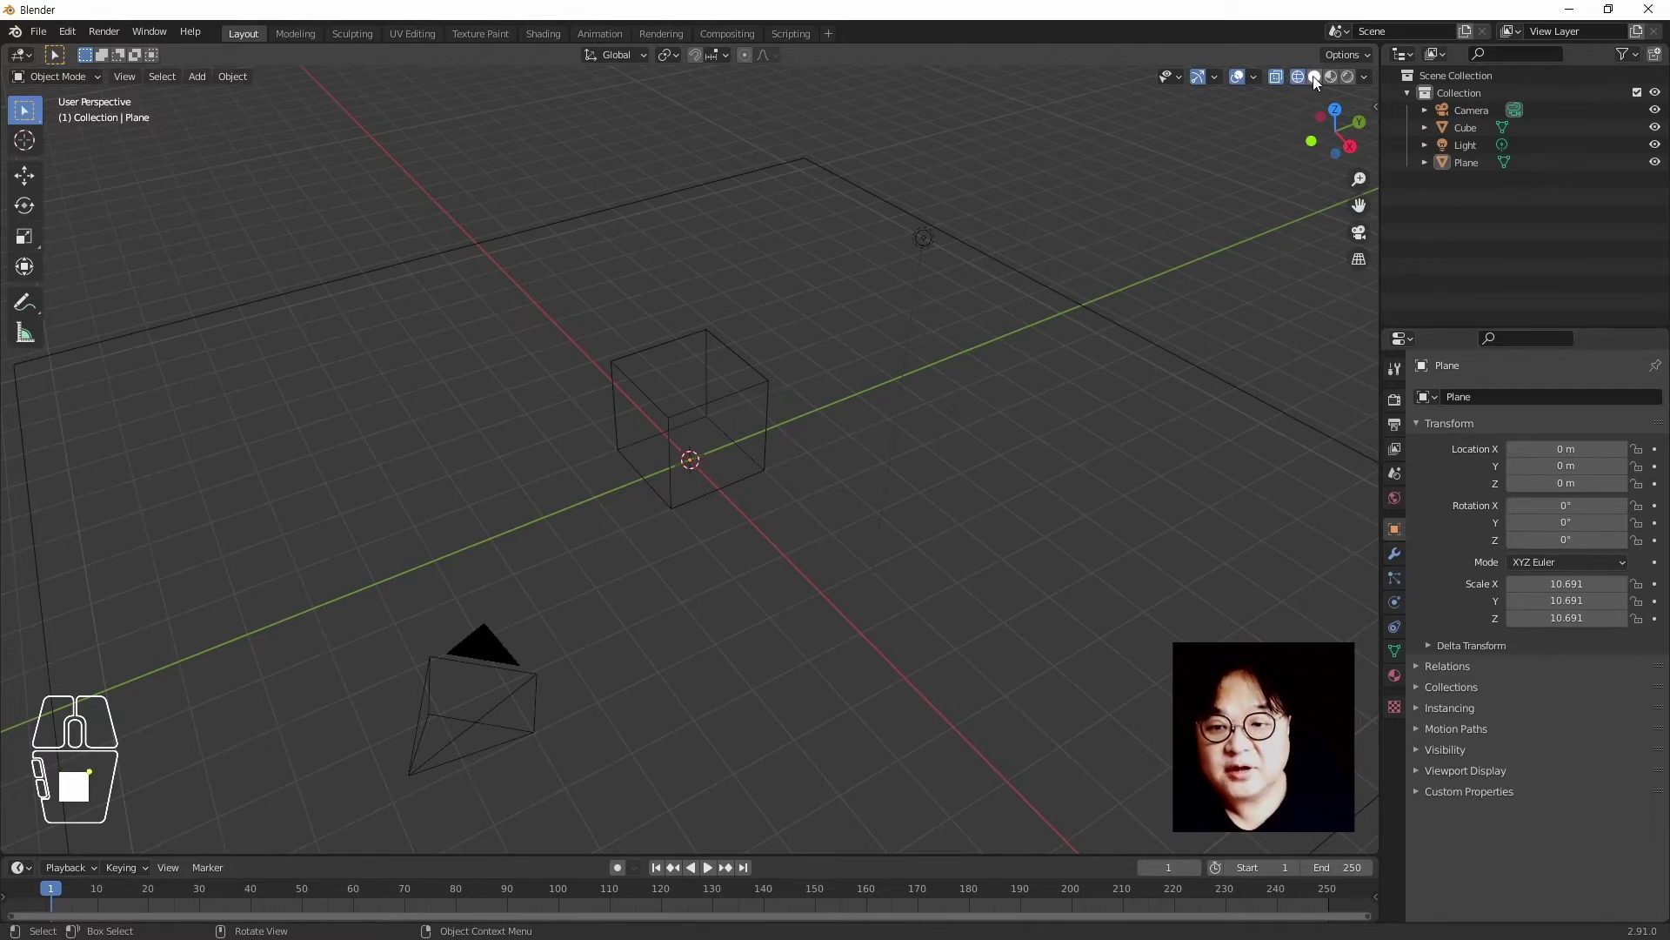
click(723, 403)
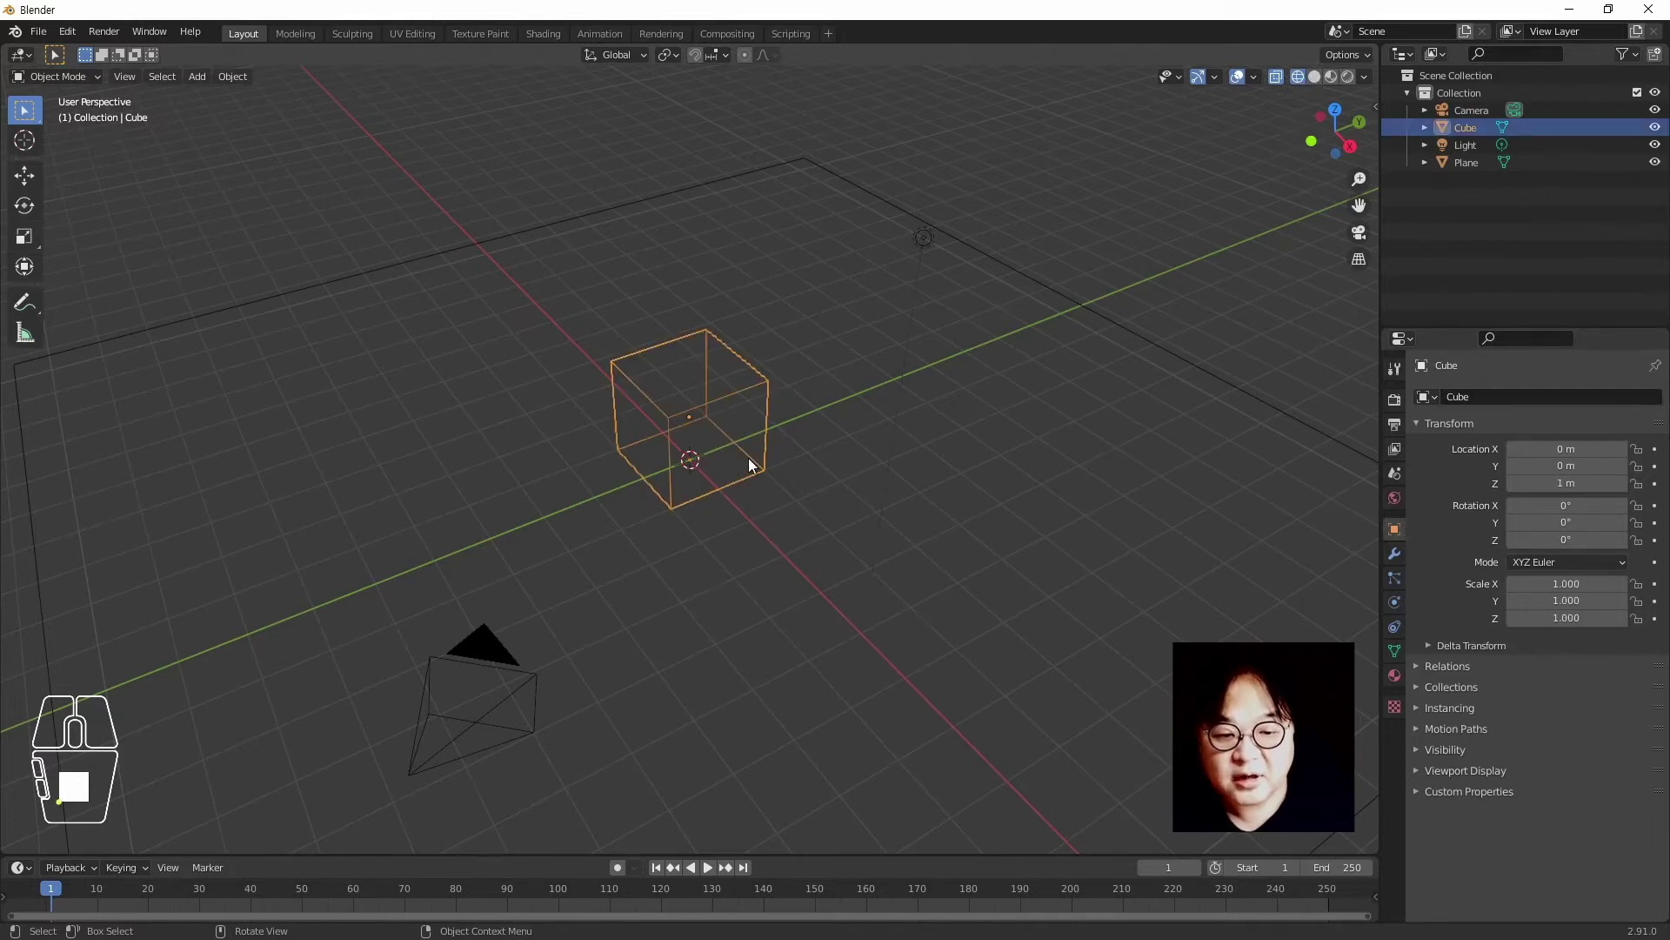
middle_drag(814, 475, 767, 511)
key(KP_Decimal)
scroll(761, 535, down, 4)
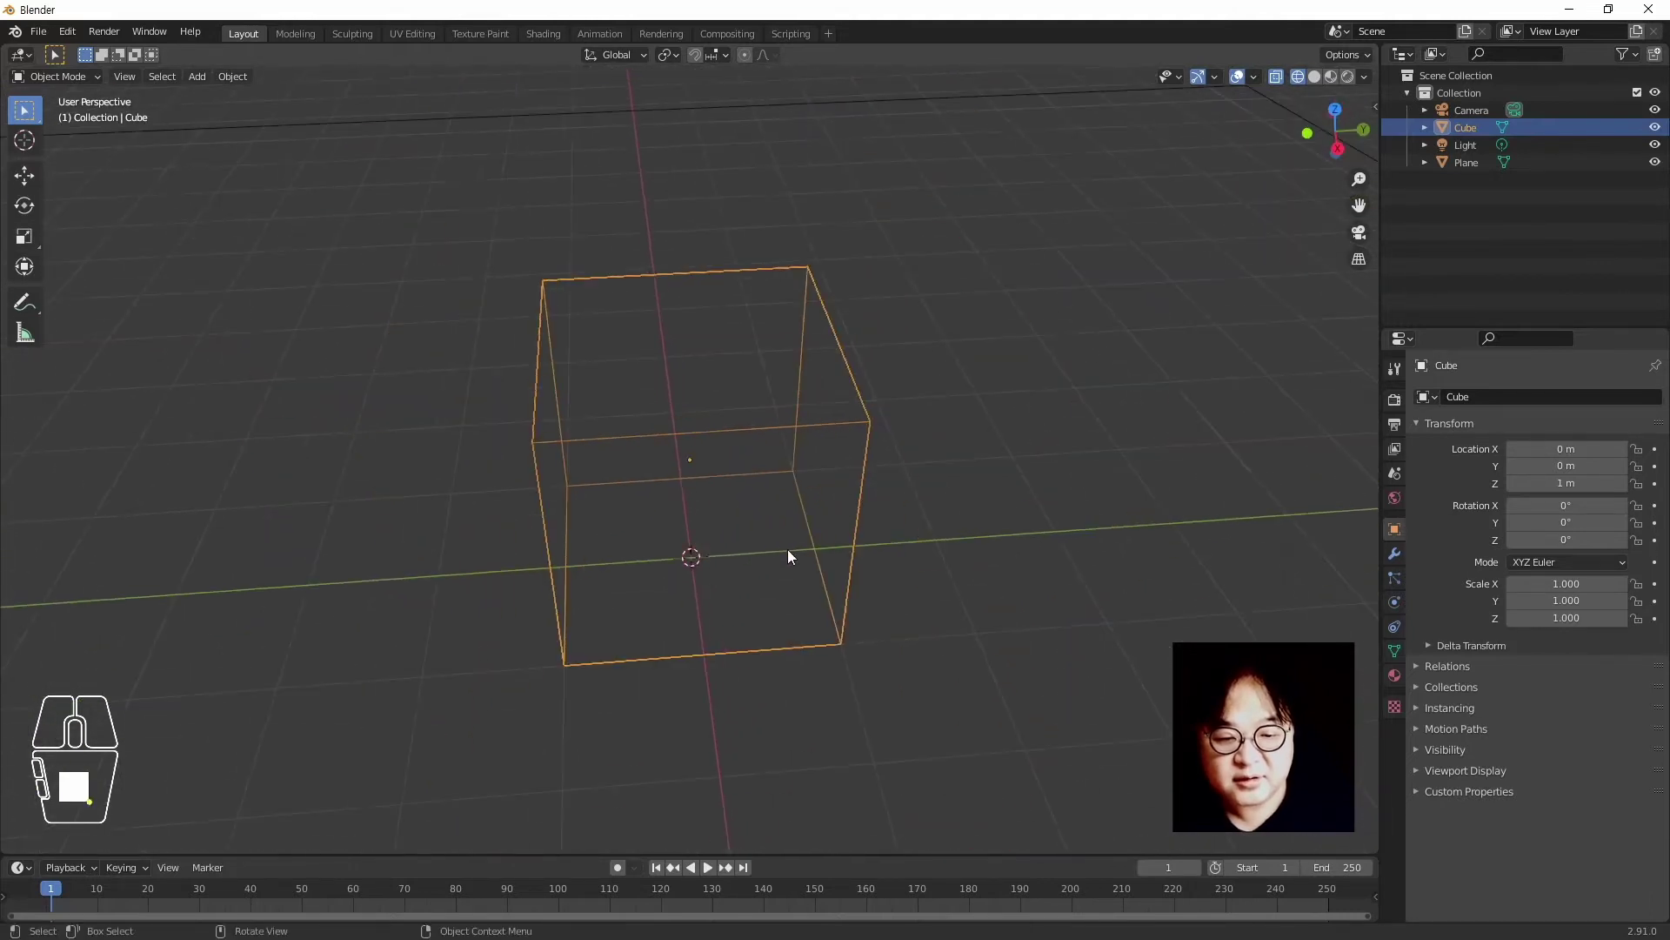
middle_drag(879, 566, 894, 572)
key(shift+d)
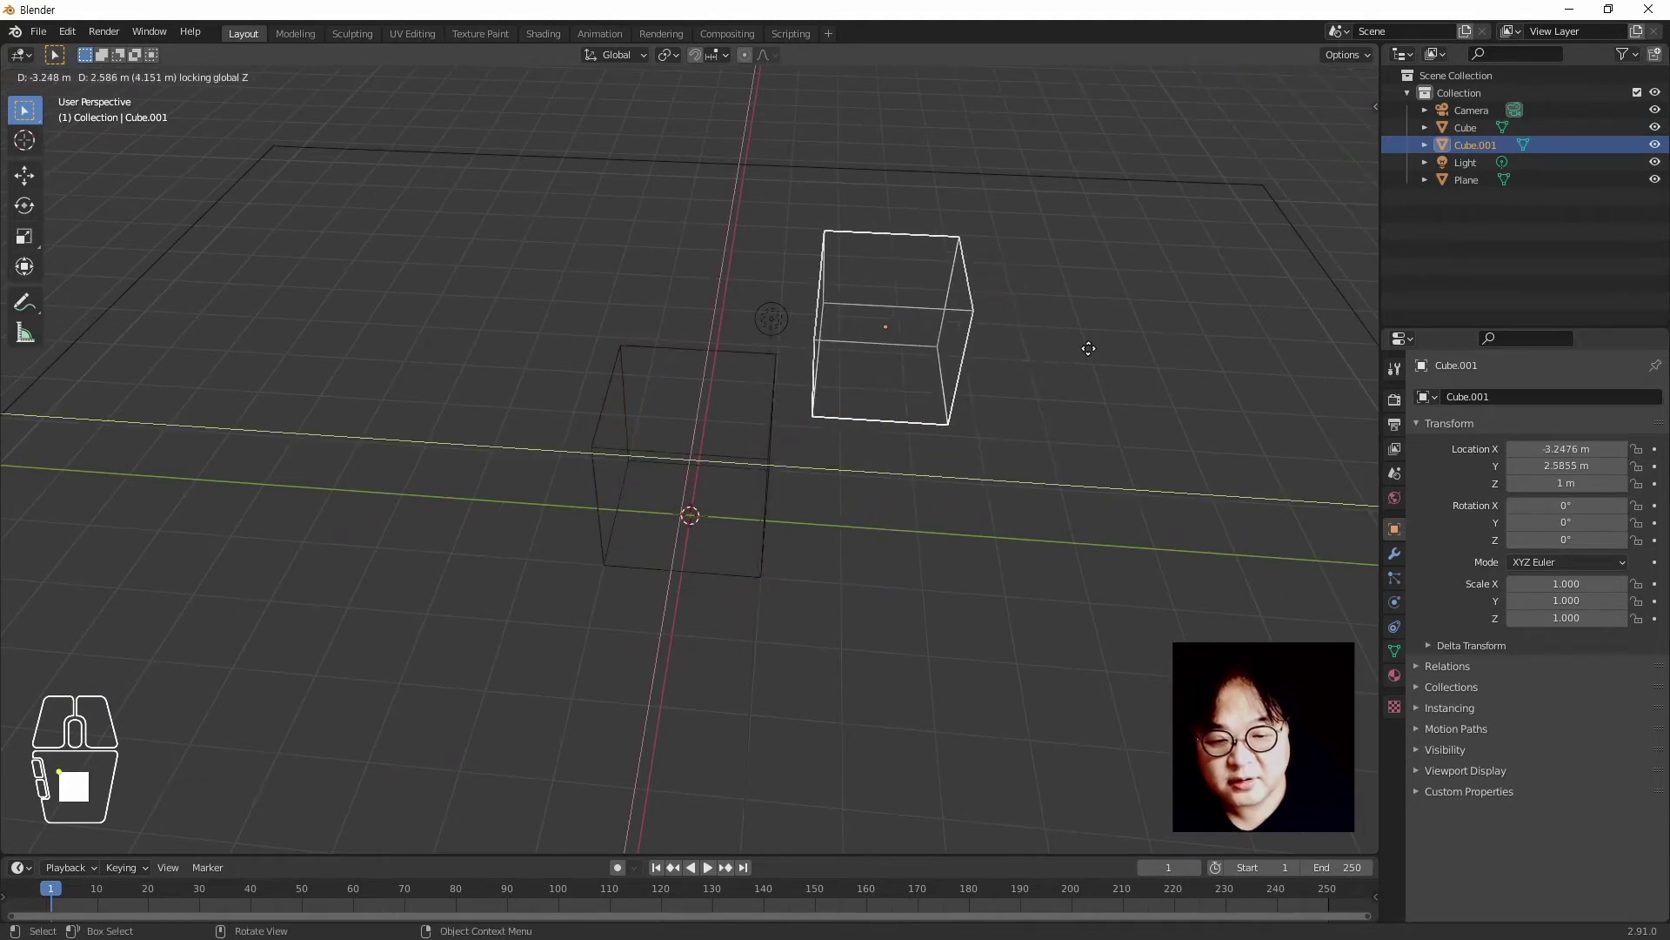
click(1087, 347)
click(1083, 489)
Move the duplicated cube along the Y axis to about Y 1.12 m, so it partly overlaps the first cube in view
middle_drag(783, 679, 795, 340)
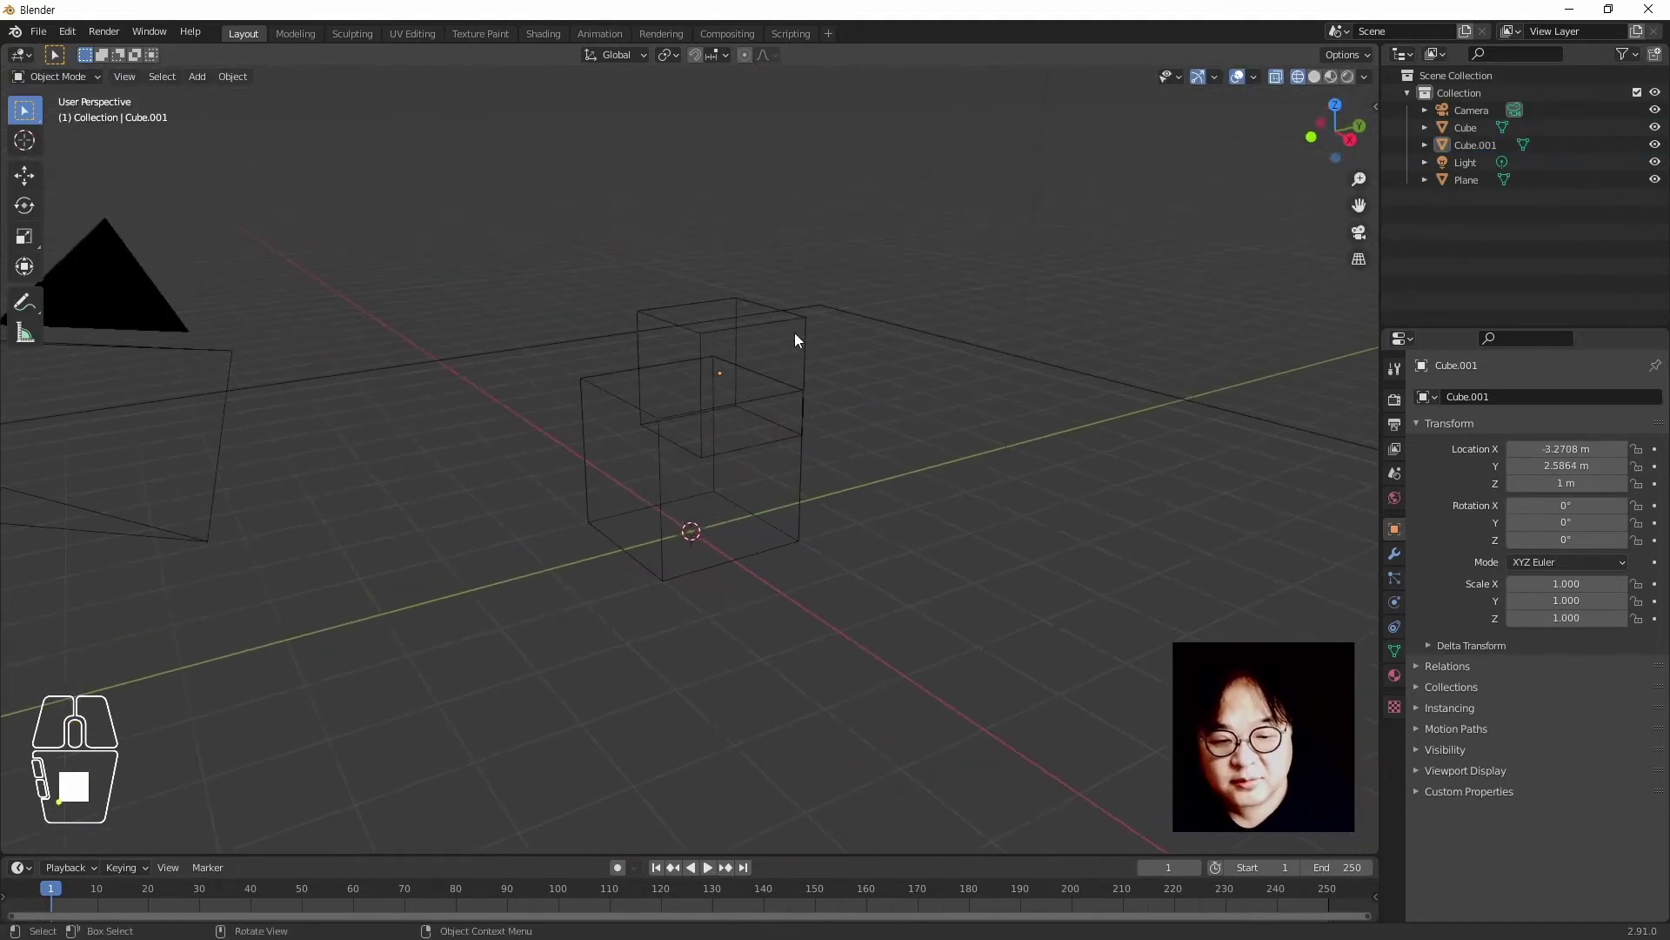
middle_drag(978, 391, 957, 490)
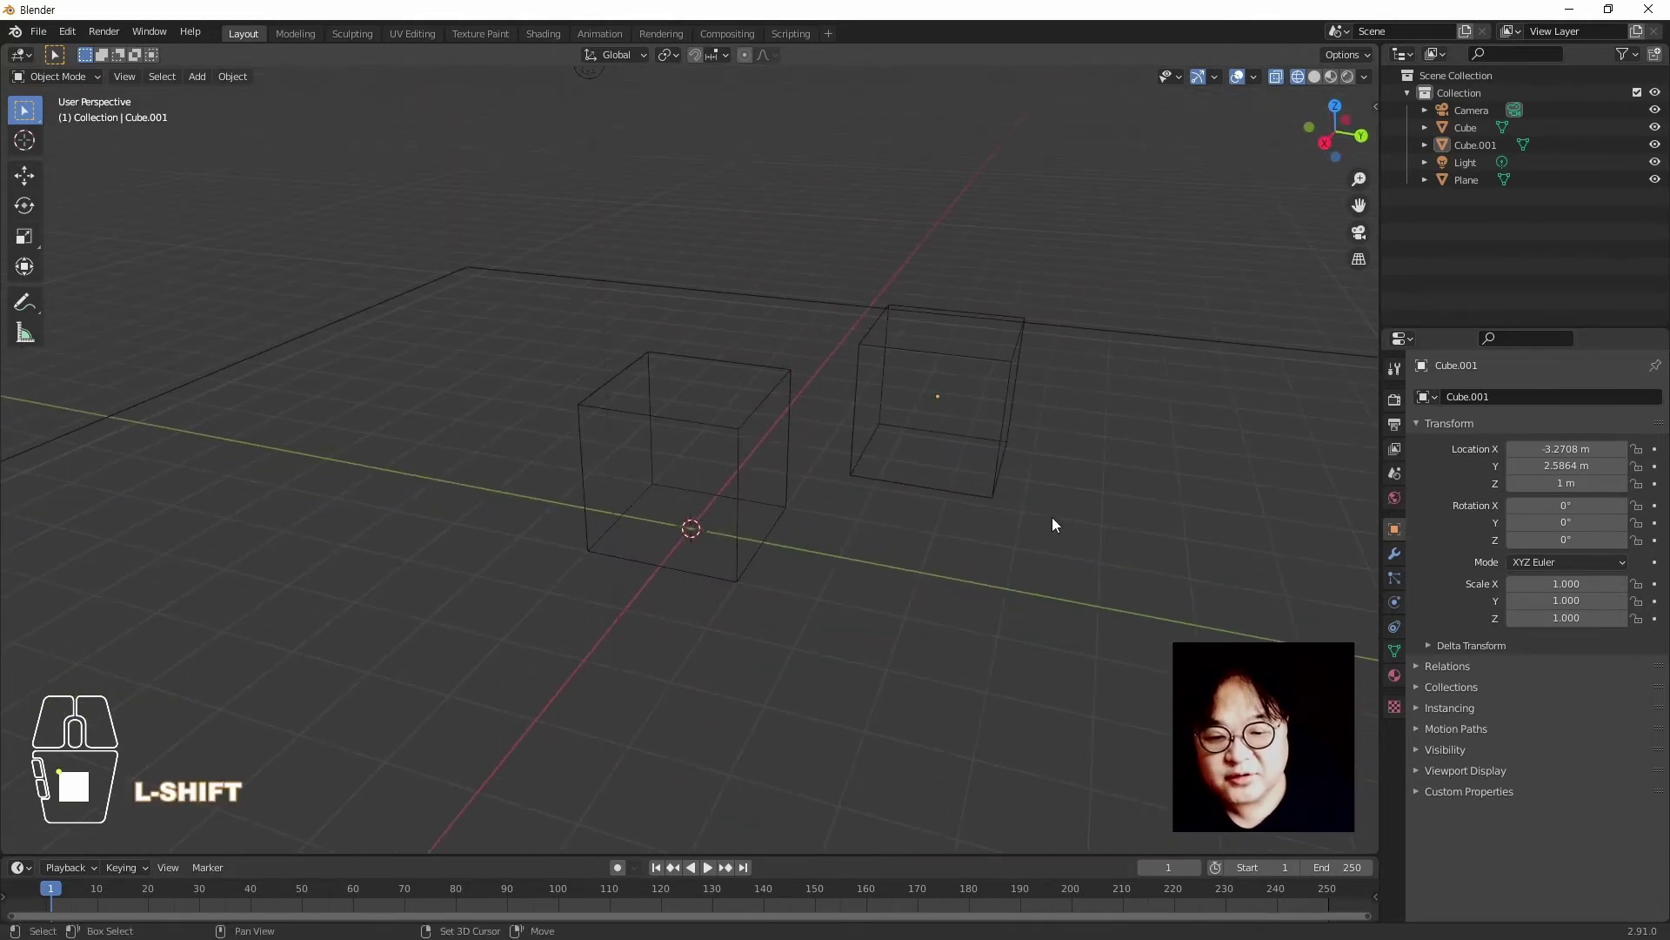
shift+middle_drag(1052, 522, 1014, 544)
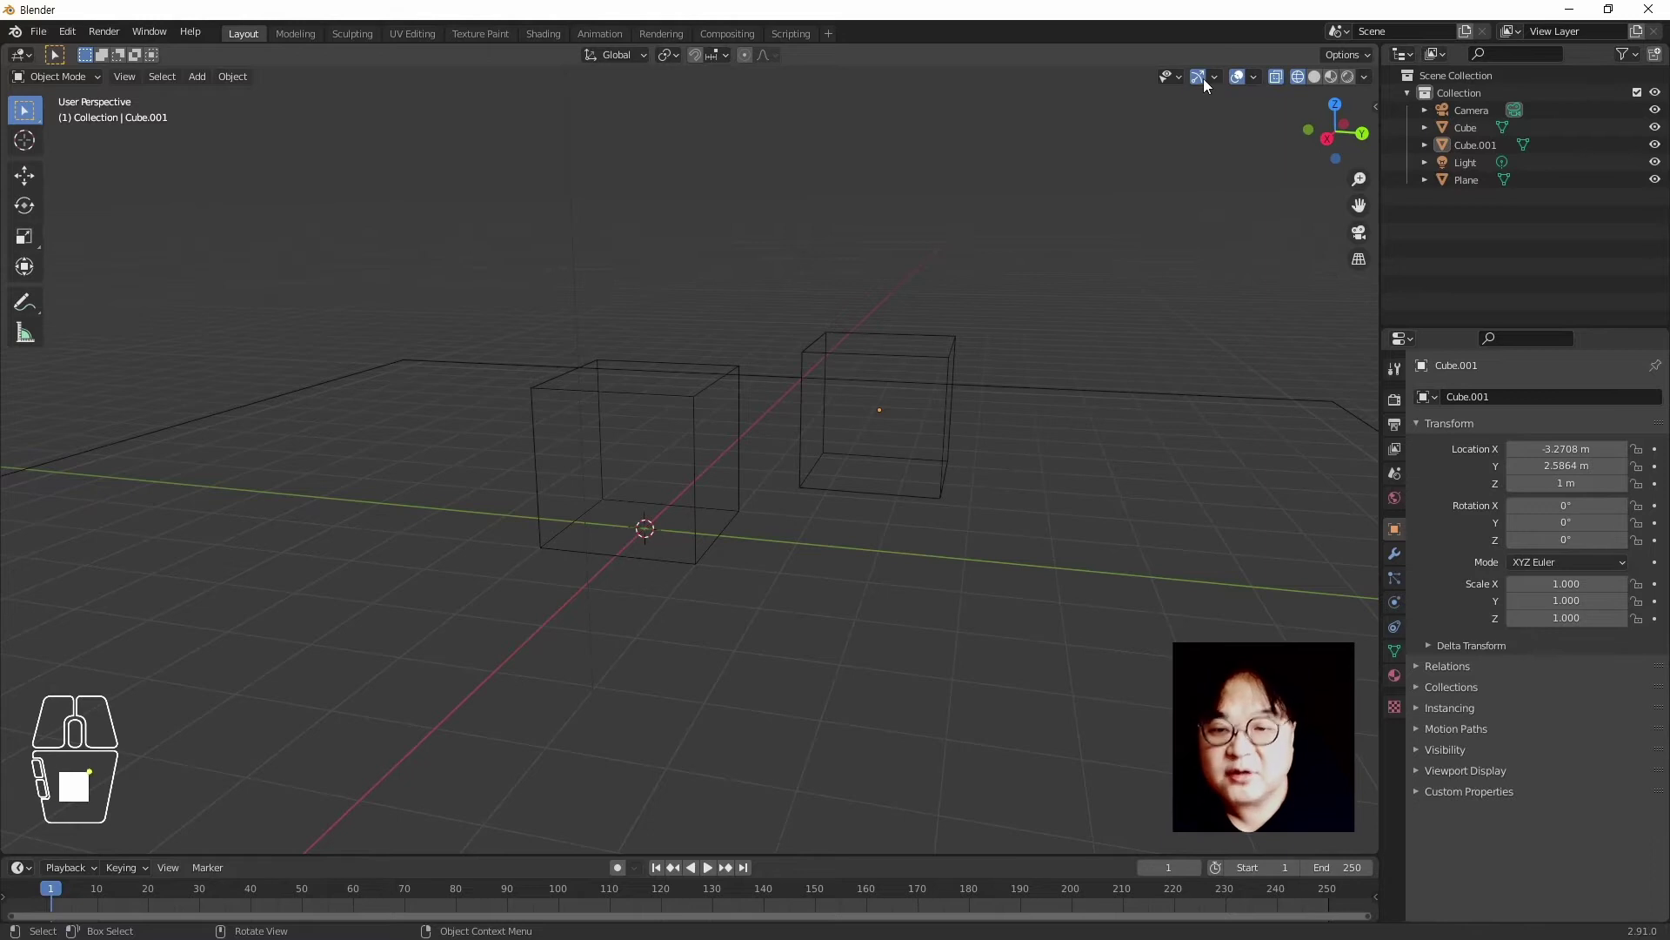
click(908, 334)
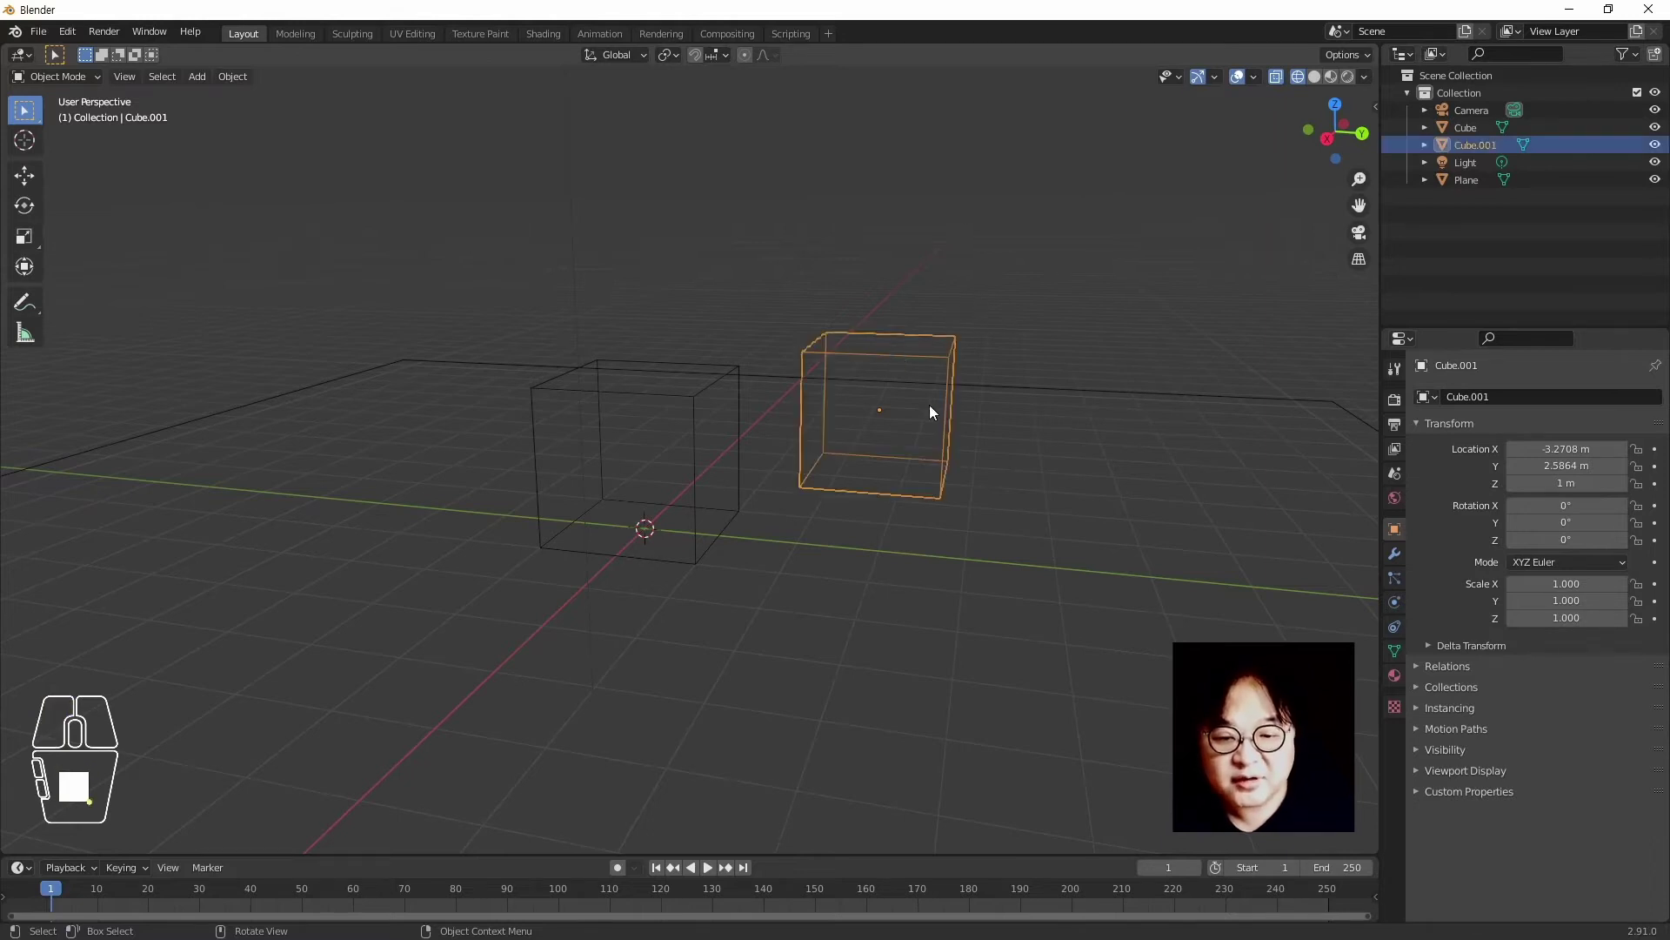
key(g)
key(y)
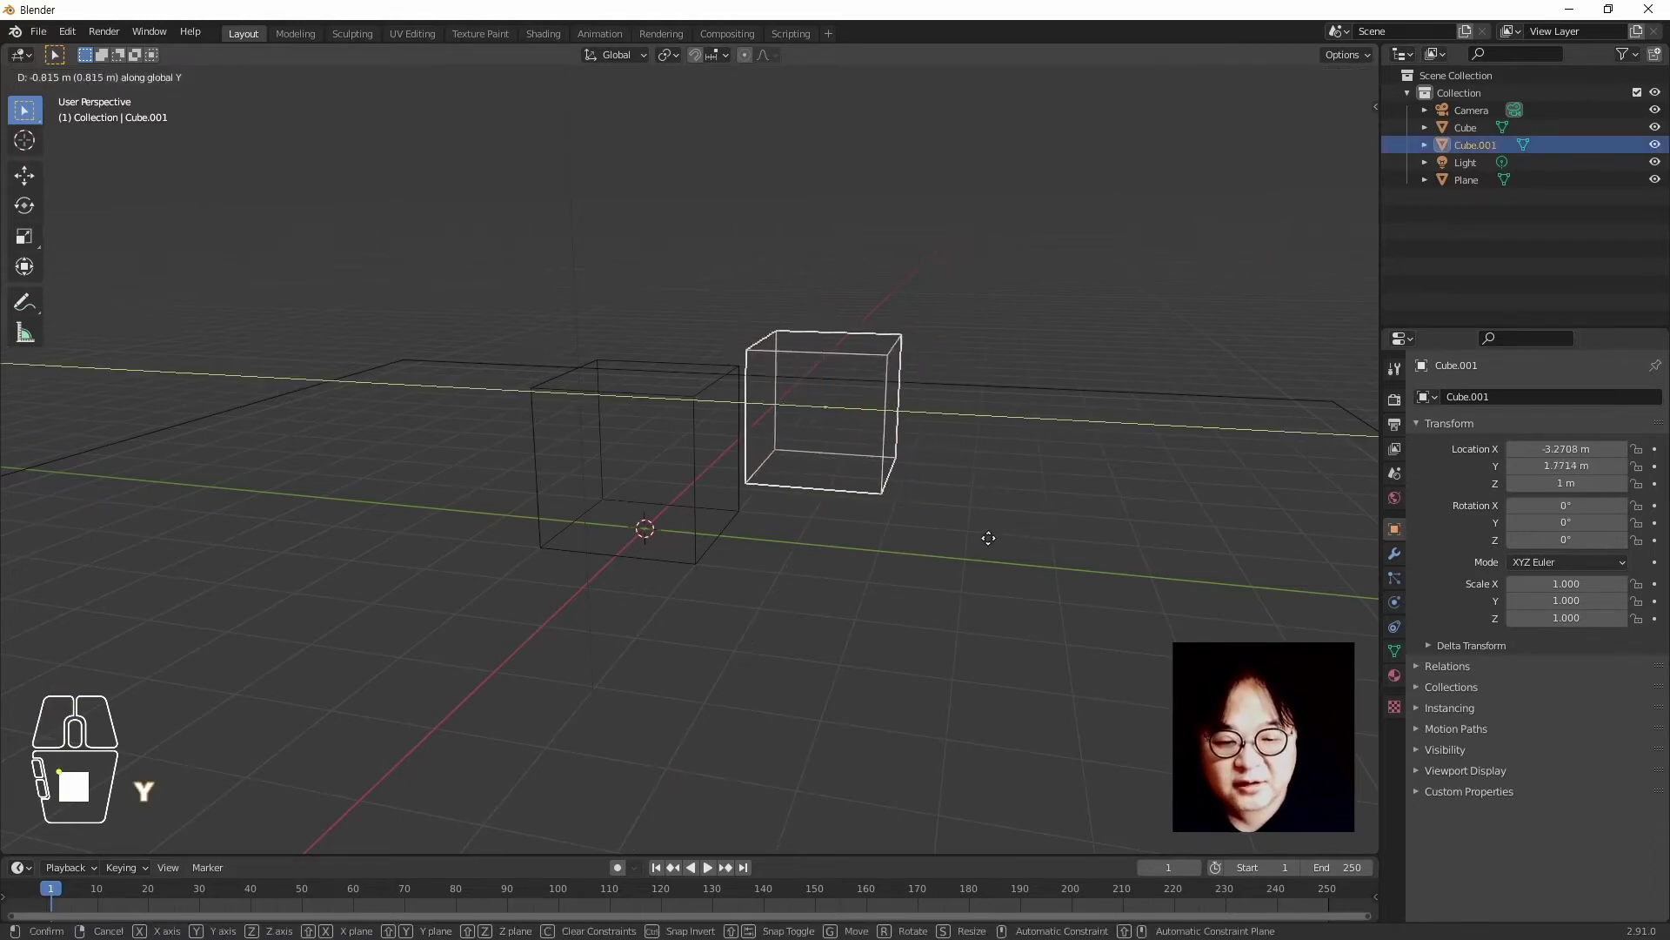
click(952, 547)
click(987, 248)
middle_drag(986, 248, 851, 556)
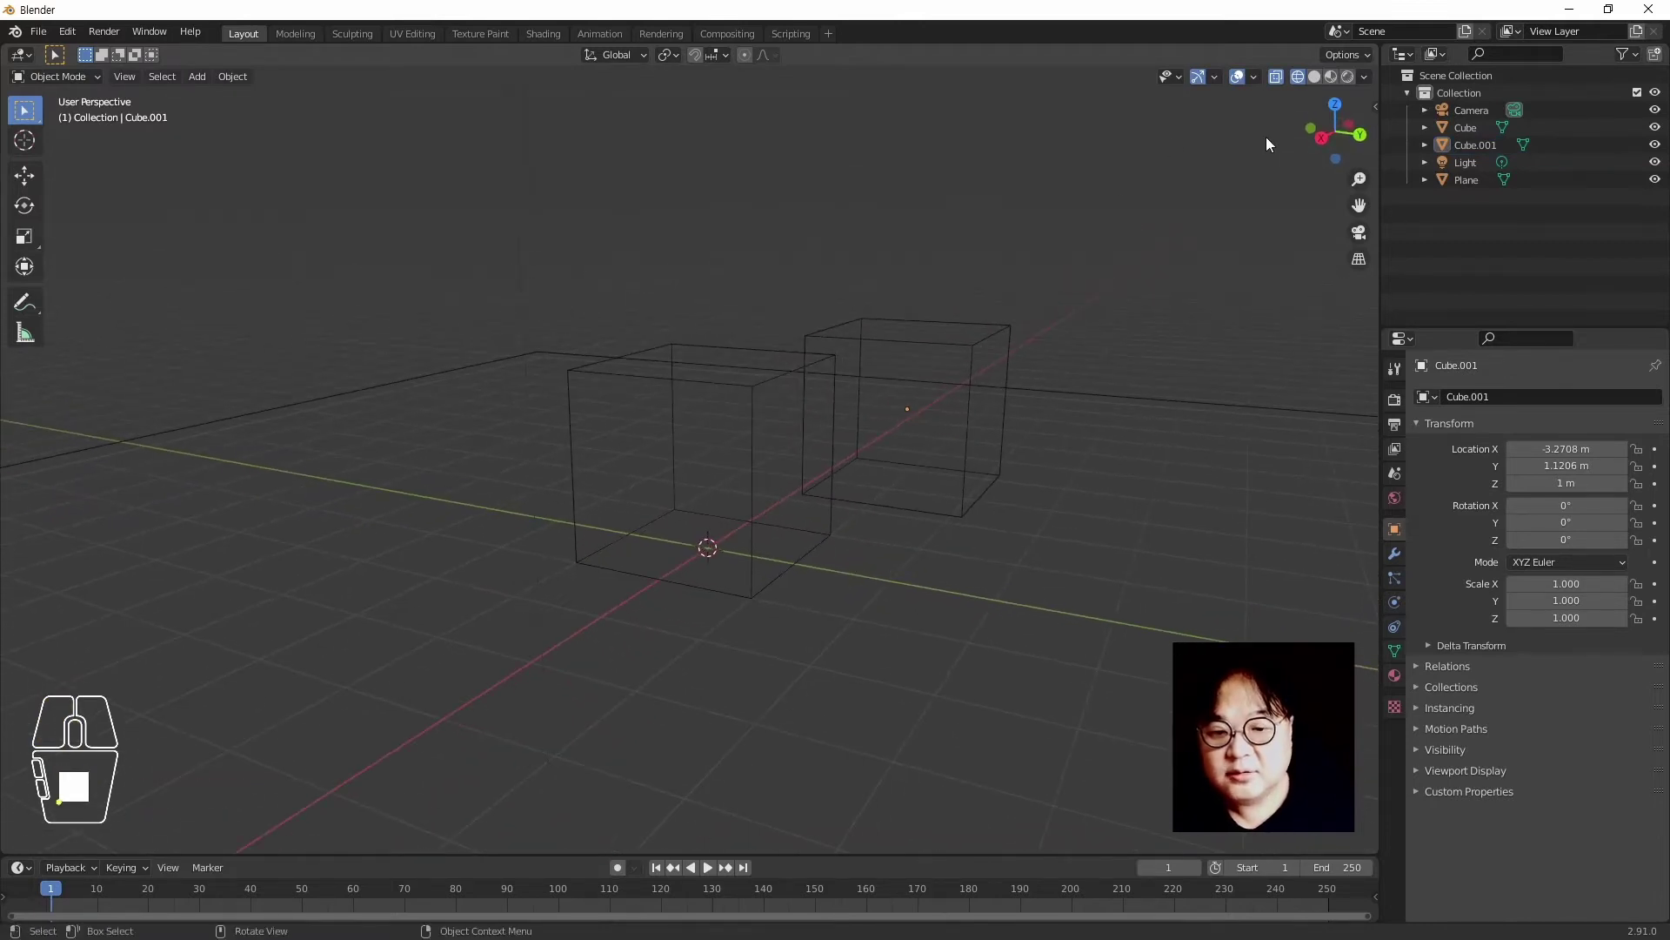
Turn X-ray off in the wireframe view, inspect the two cubes from several sides, and turn X-ray back on
click(1276, 79)
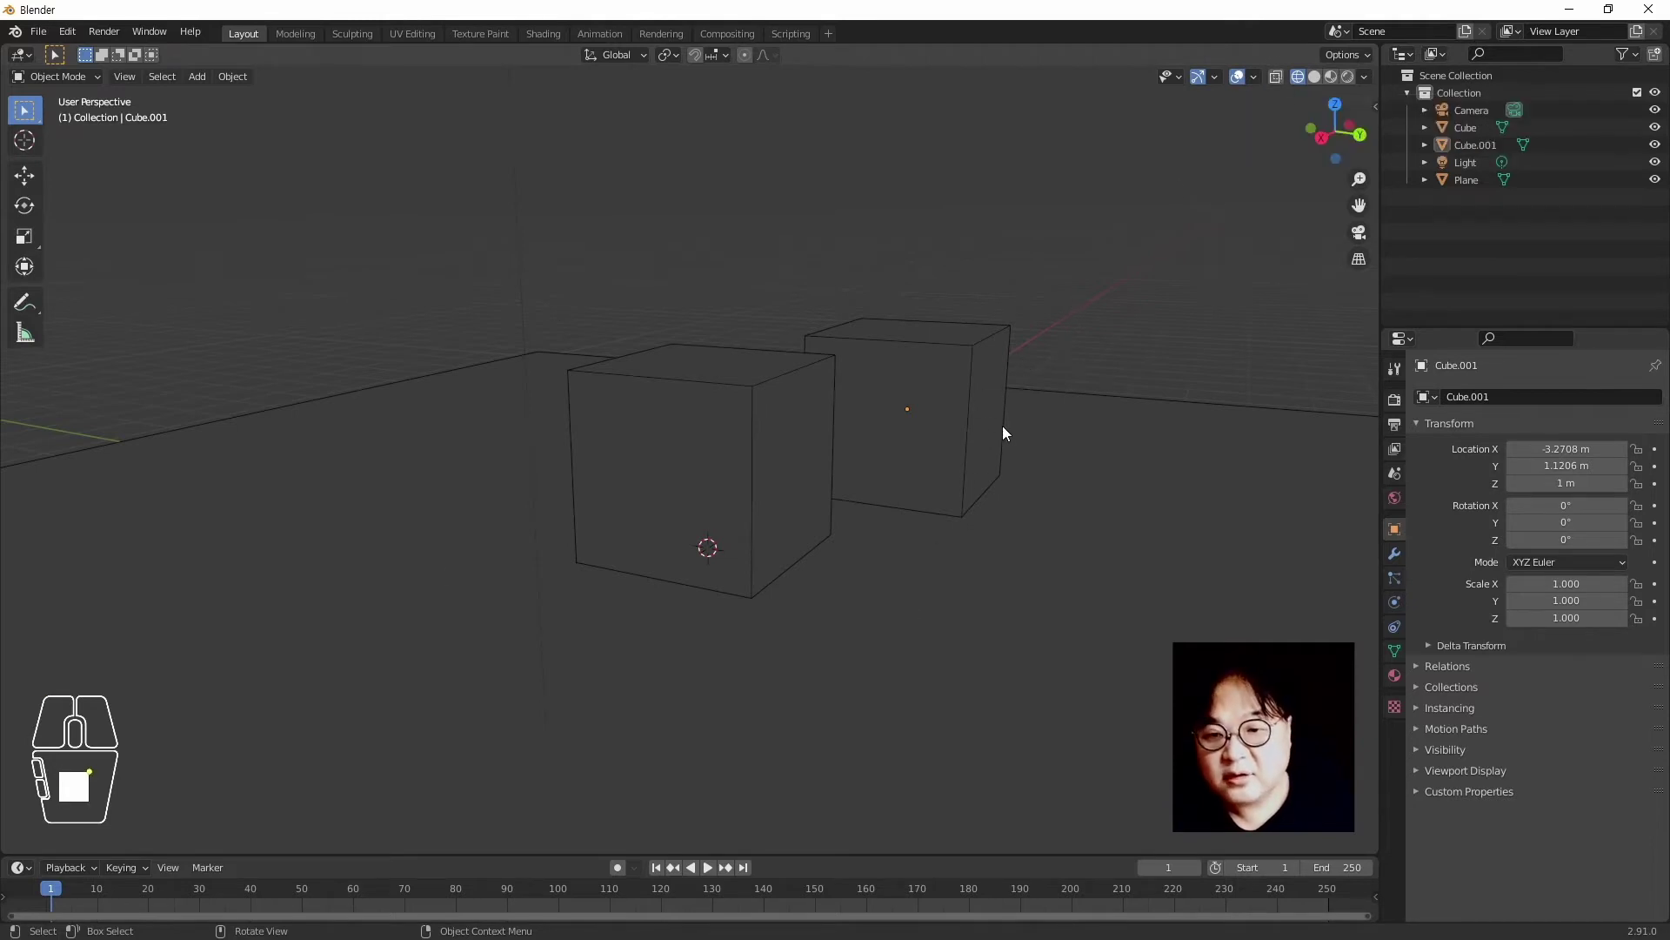
middle_drag(865, 373, 1007, 444)
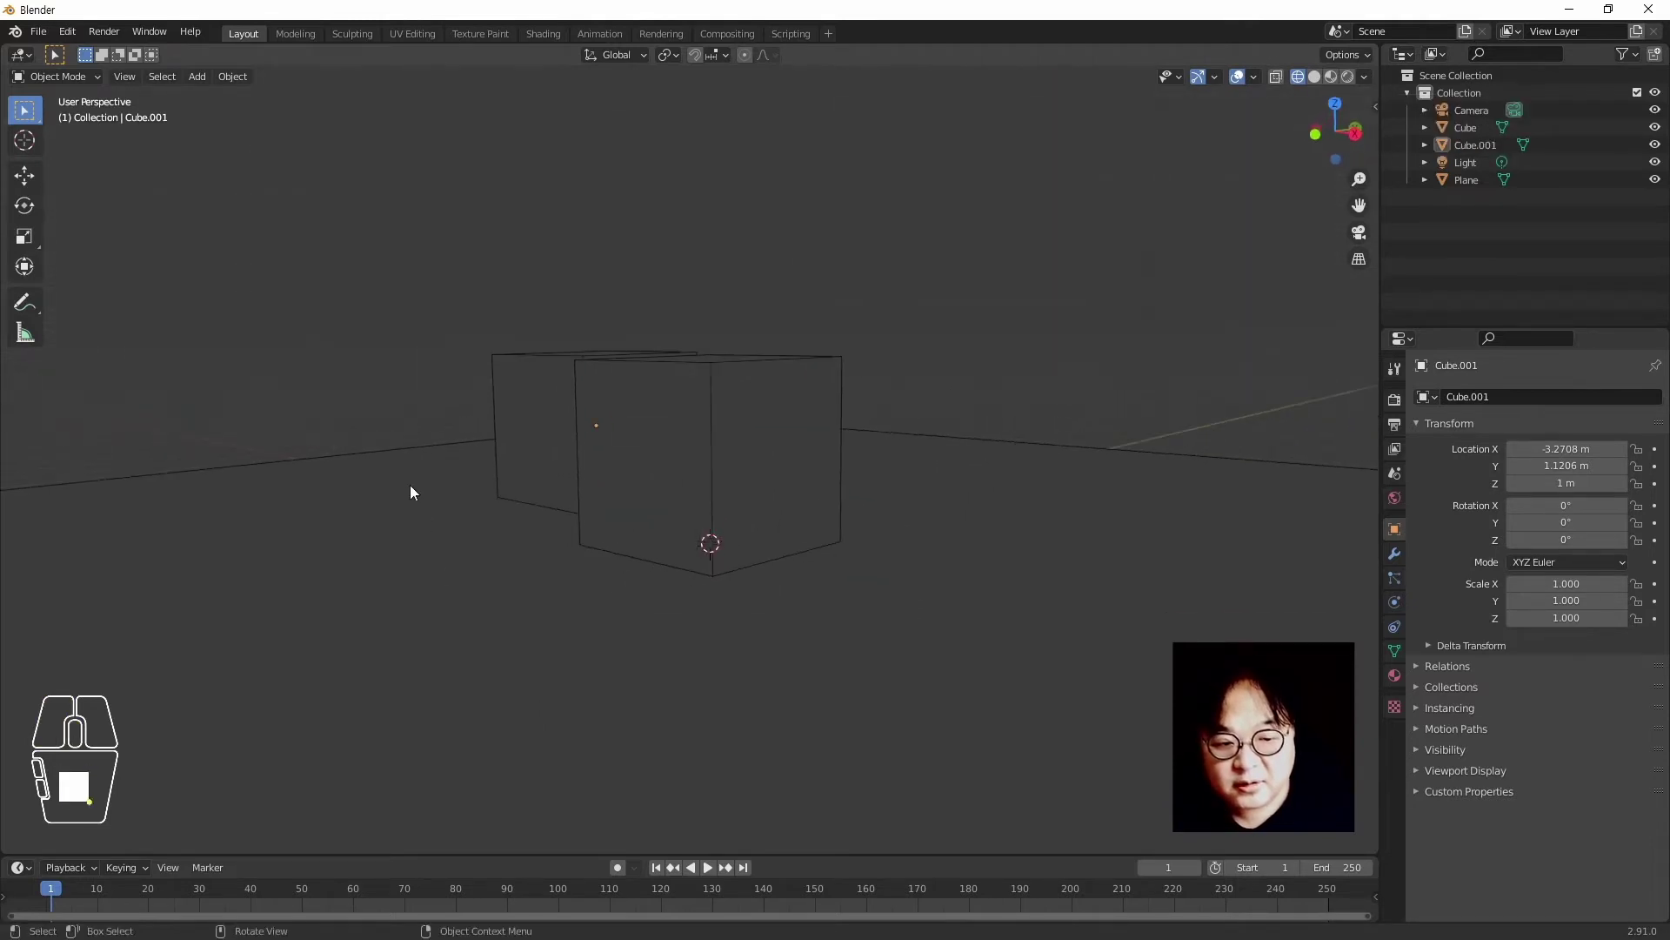
middle_drag(678, 525, 883, 581)
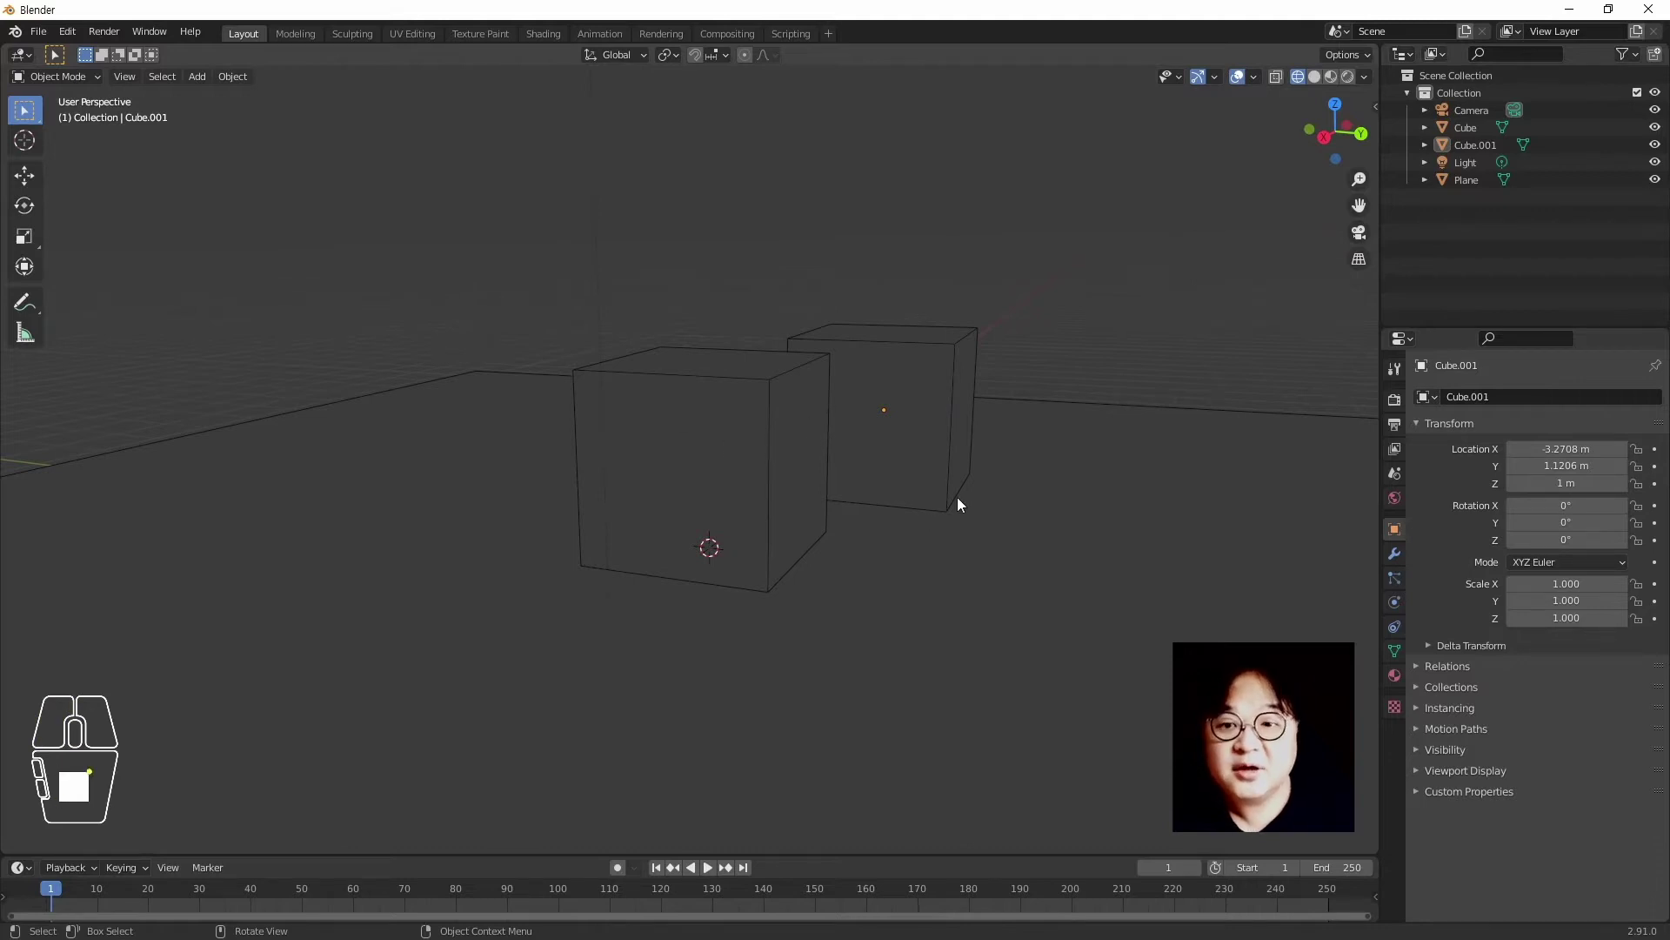
click(1276, 78)
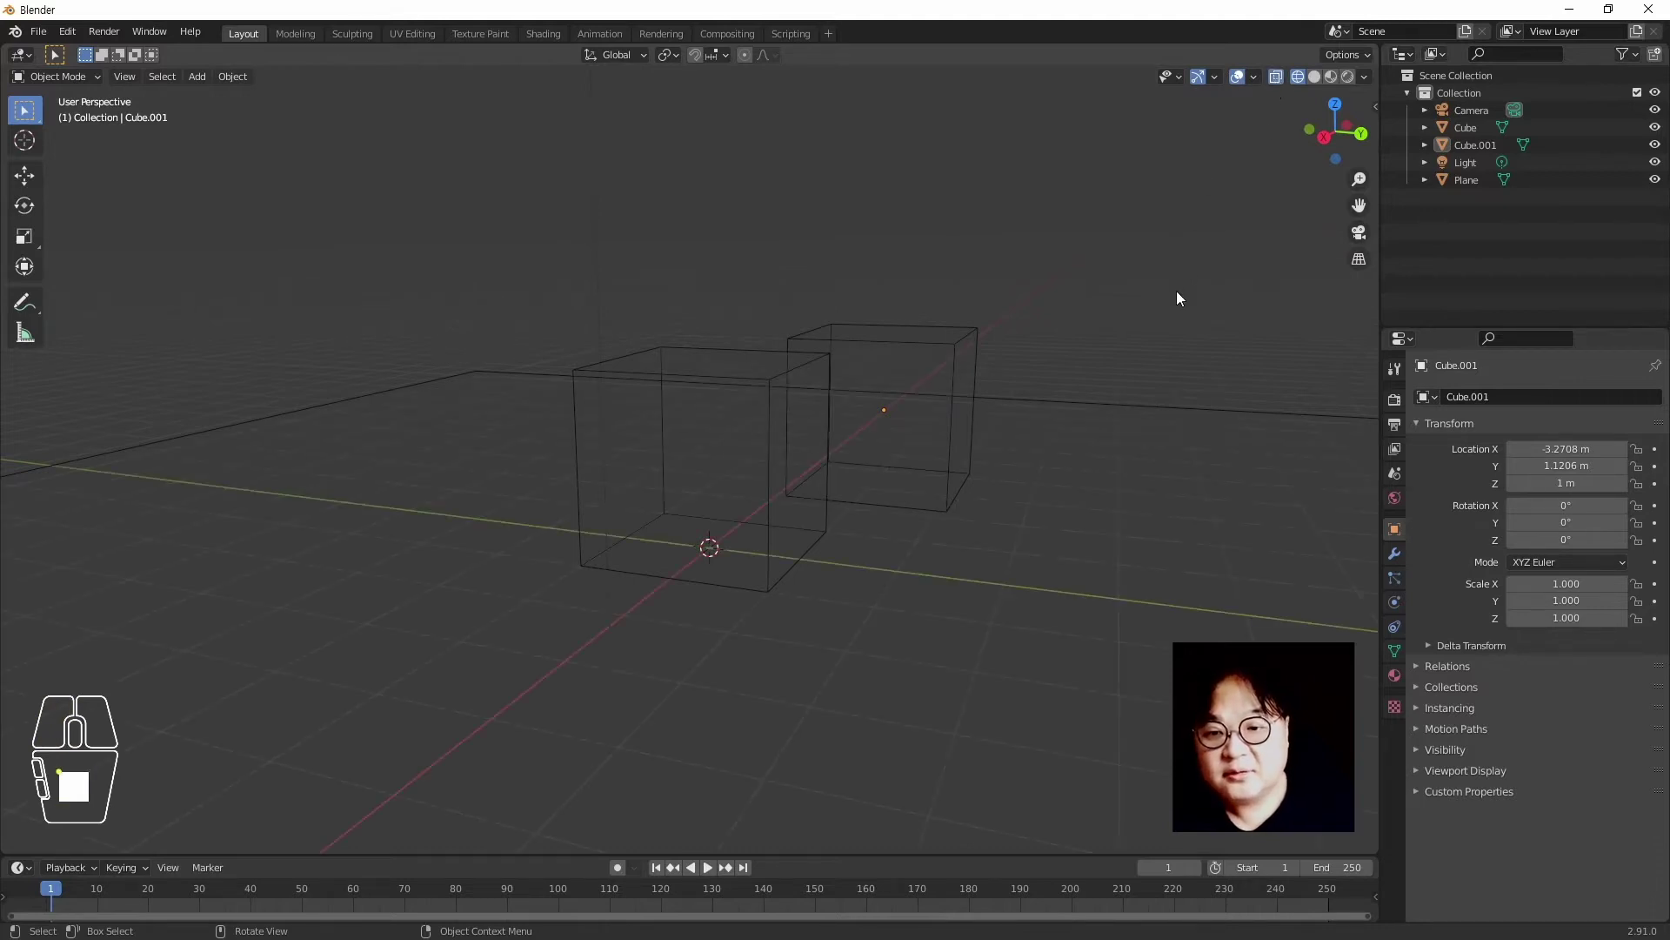
mouse_move(1099, 388)
middle_down()
mouse_move(995, 440)
mouse_move(1029, 473)
mouse_move(973, 426)
mouse_move(1007, 464)
mouse_move(1017, 453)
middle_up()
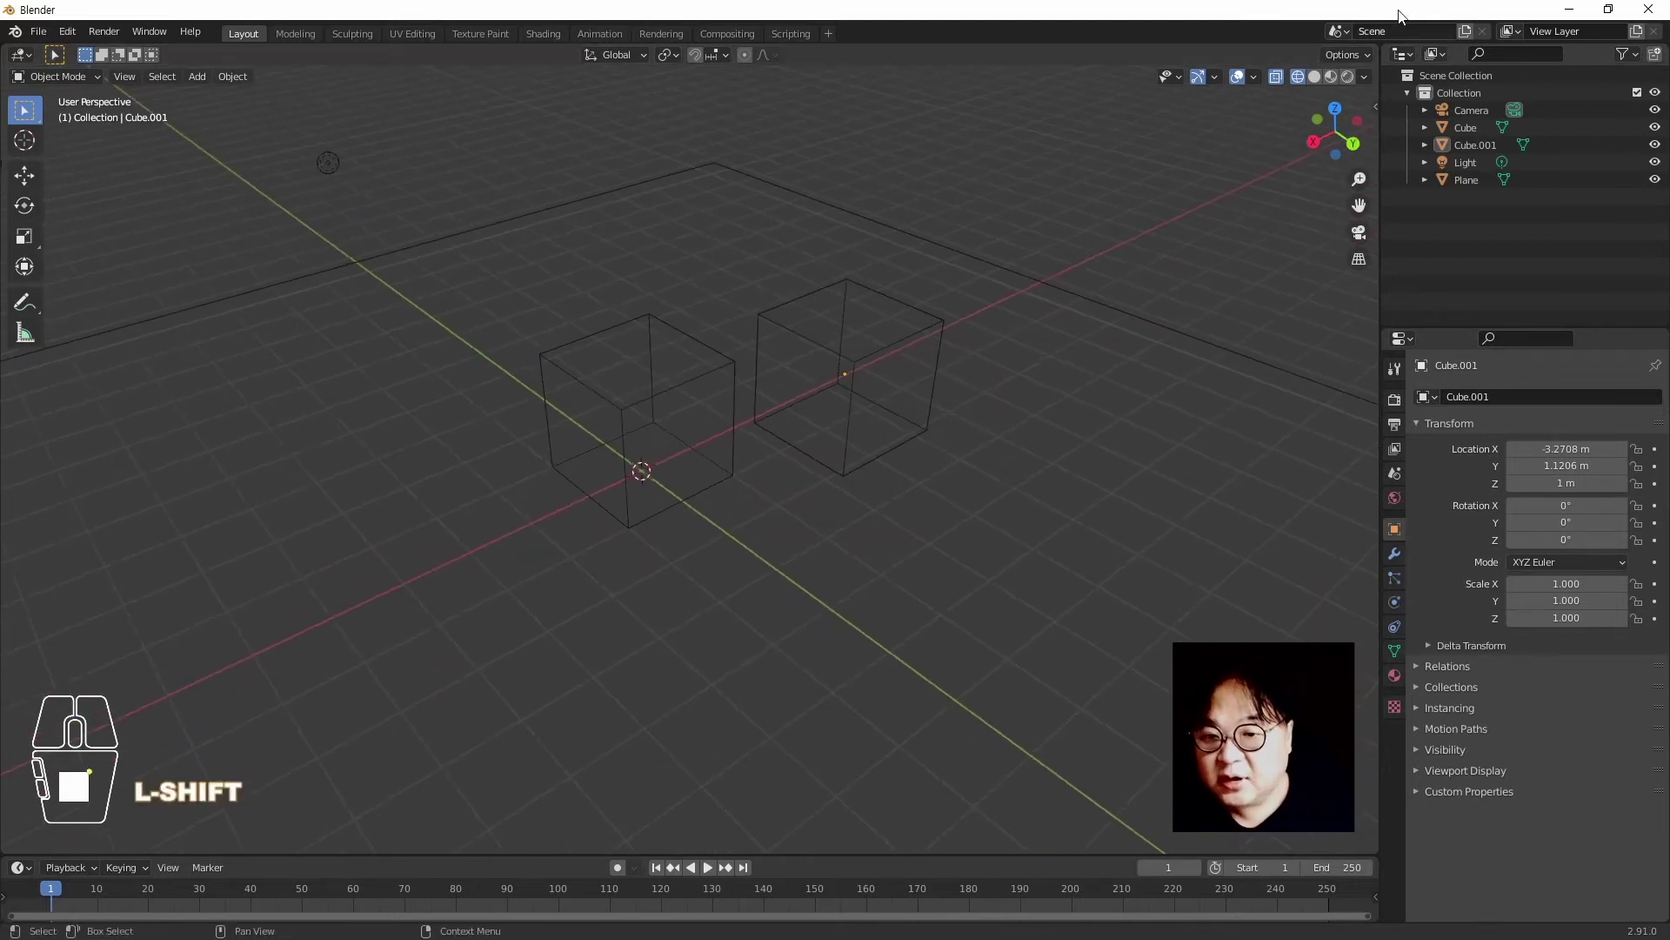
Switch the viewport back to solid shading and view the cubes and floor plane from another side
click(1314, 78)
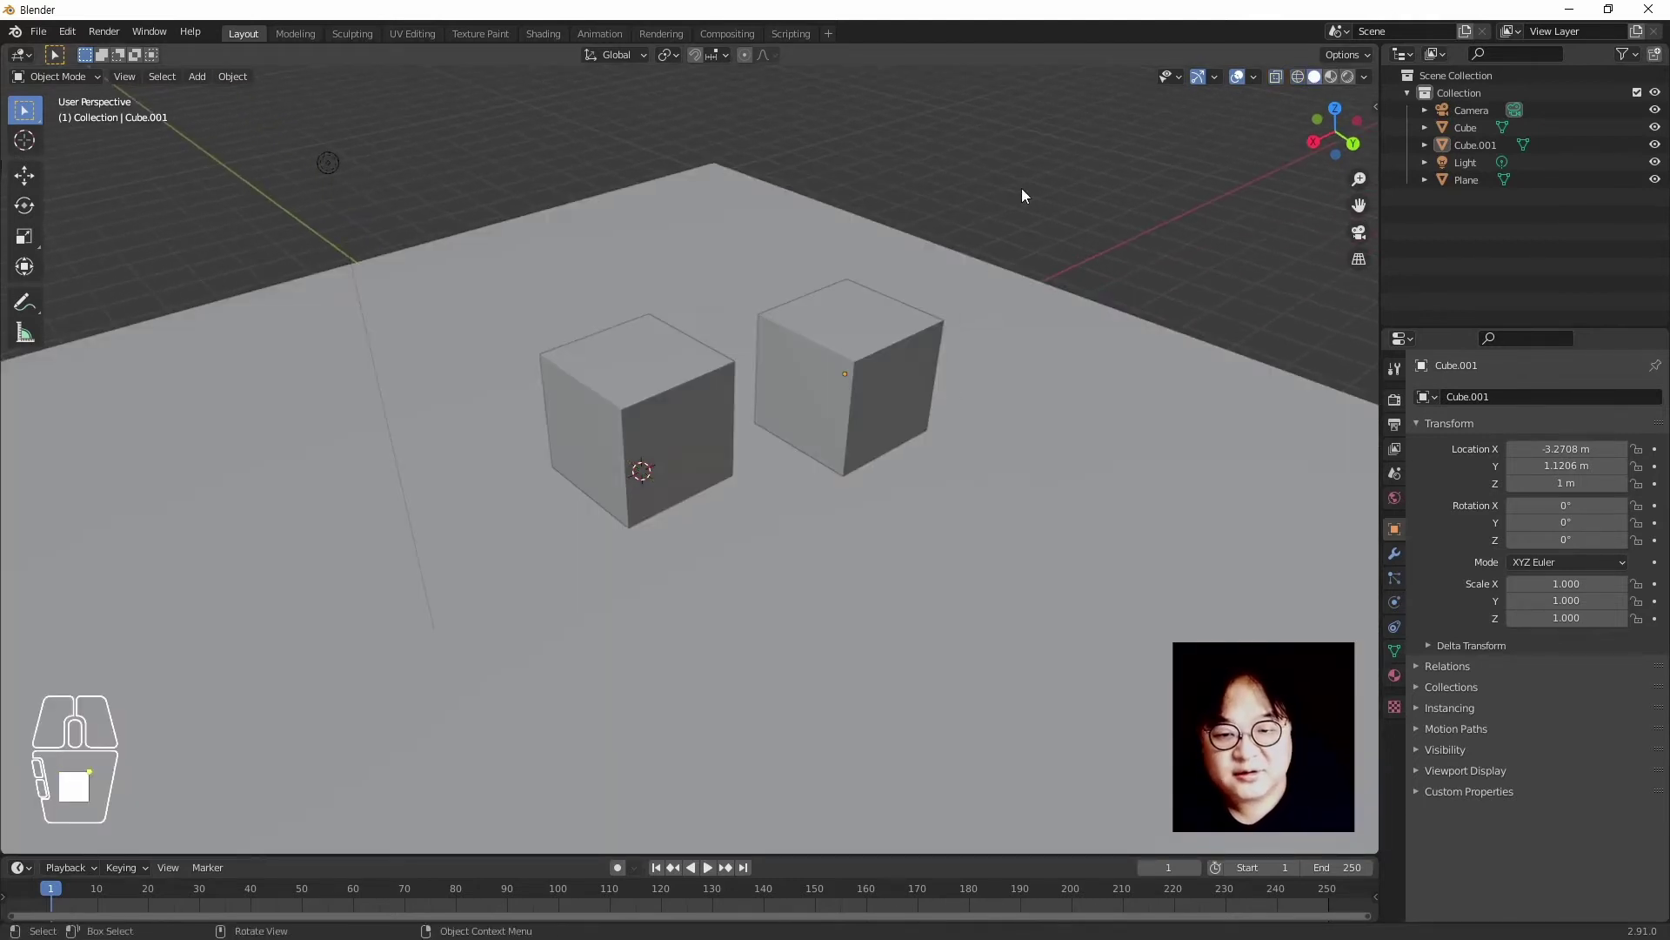
middle_drag(873, 436, 803, 562)
middle_drag(902, 572, 827, 586)
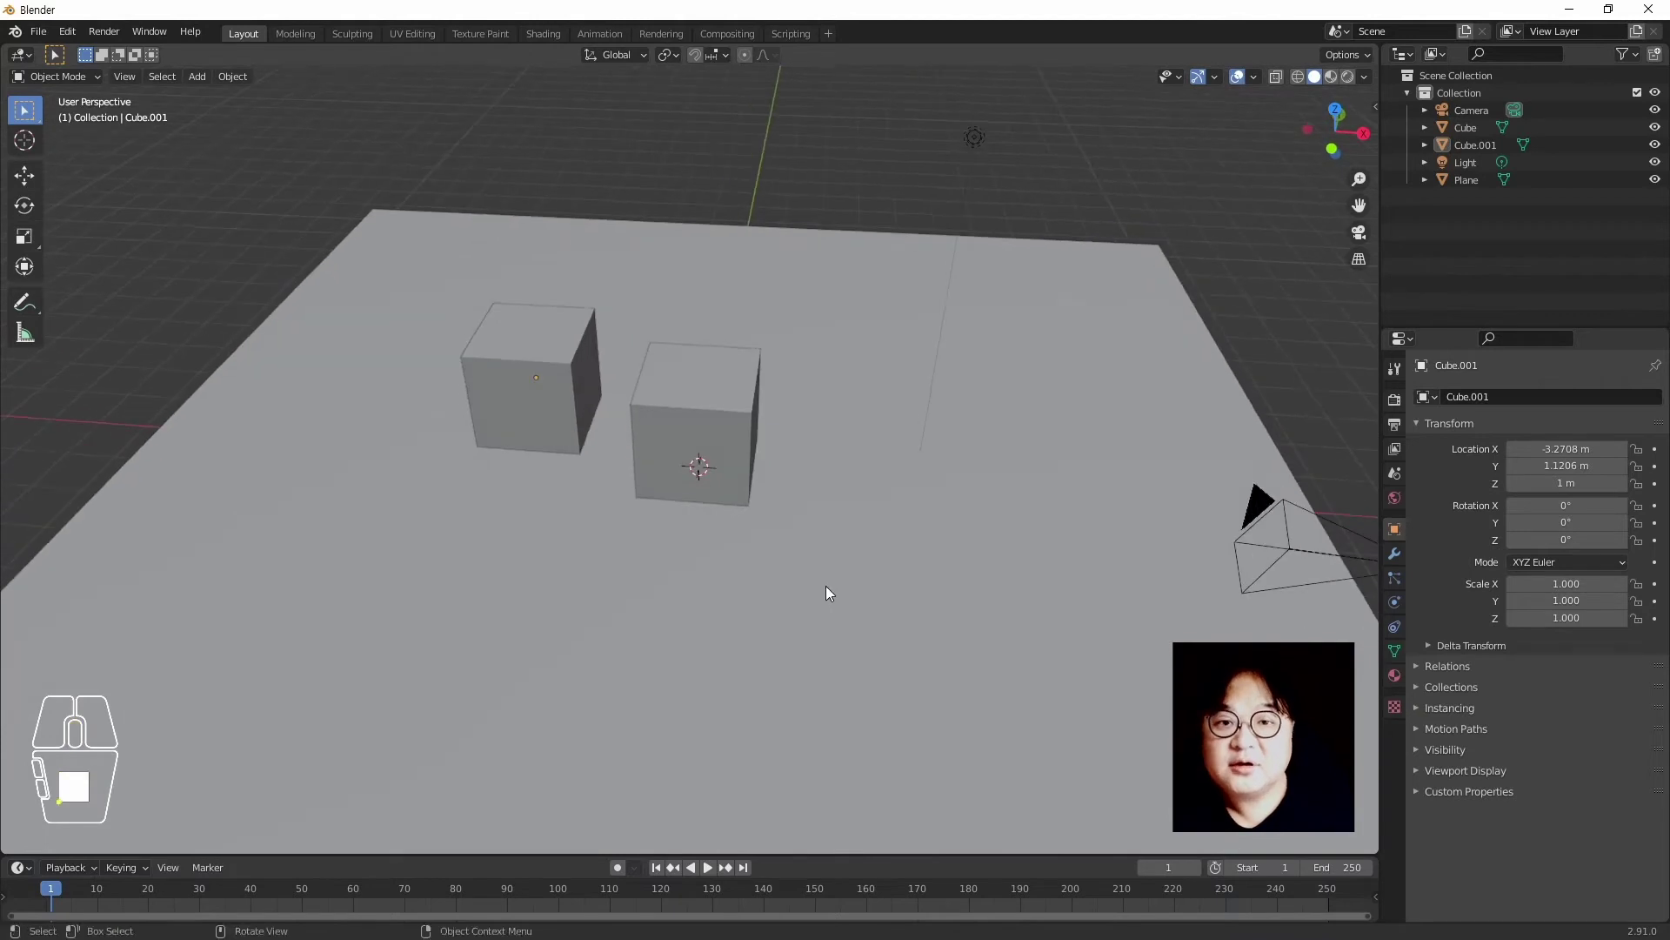
Select the cubes and the floor plane in turn and examine their solid shading from several angles
click(707, 441)
click(499, 388)
click(884, 640)
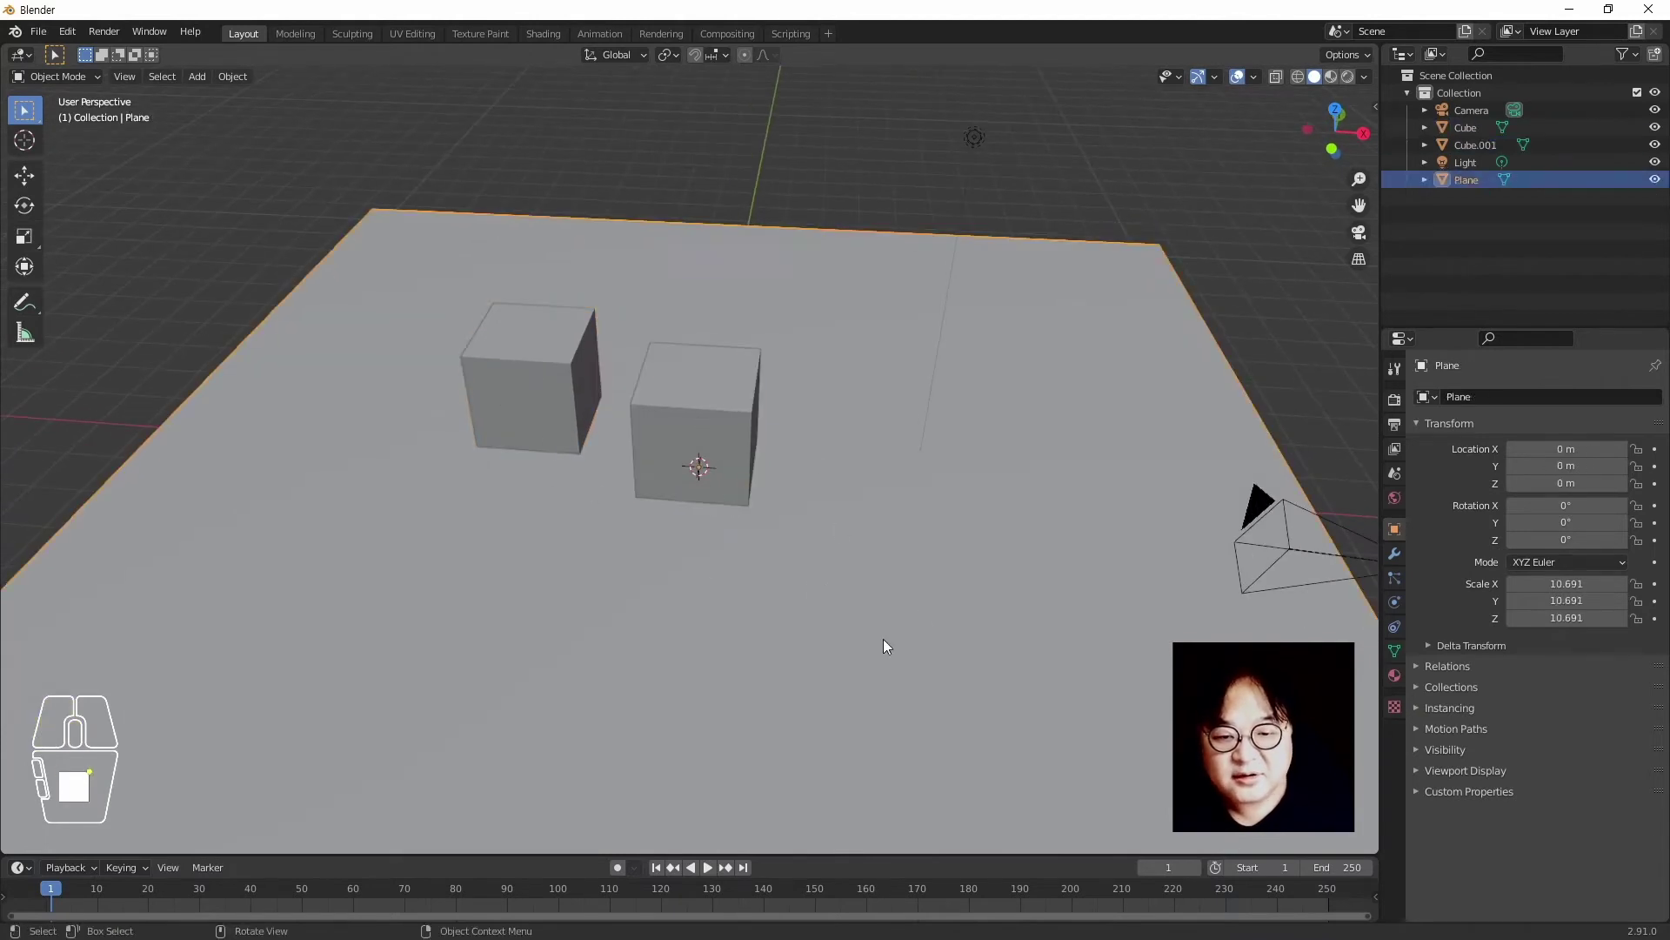
click(1102, 174)
middle_drag(1010, 299, 996, 570)
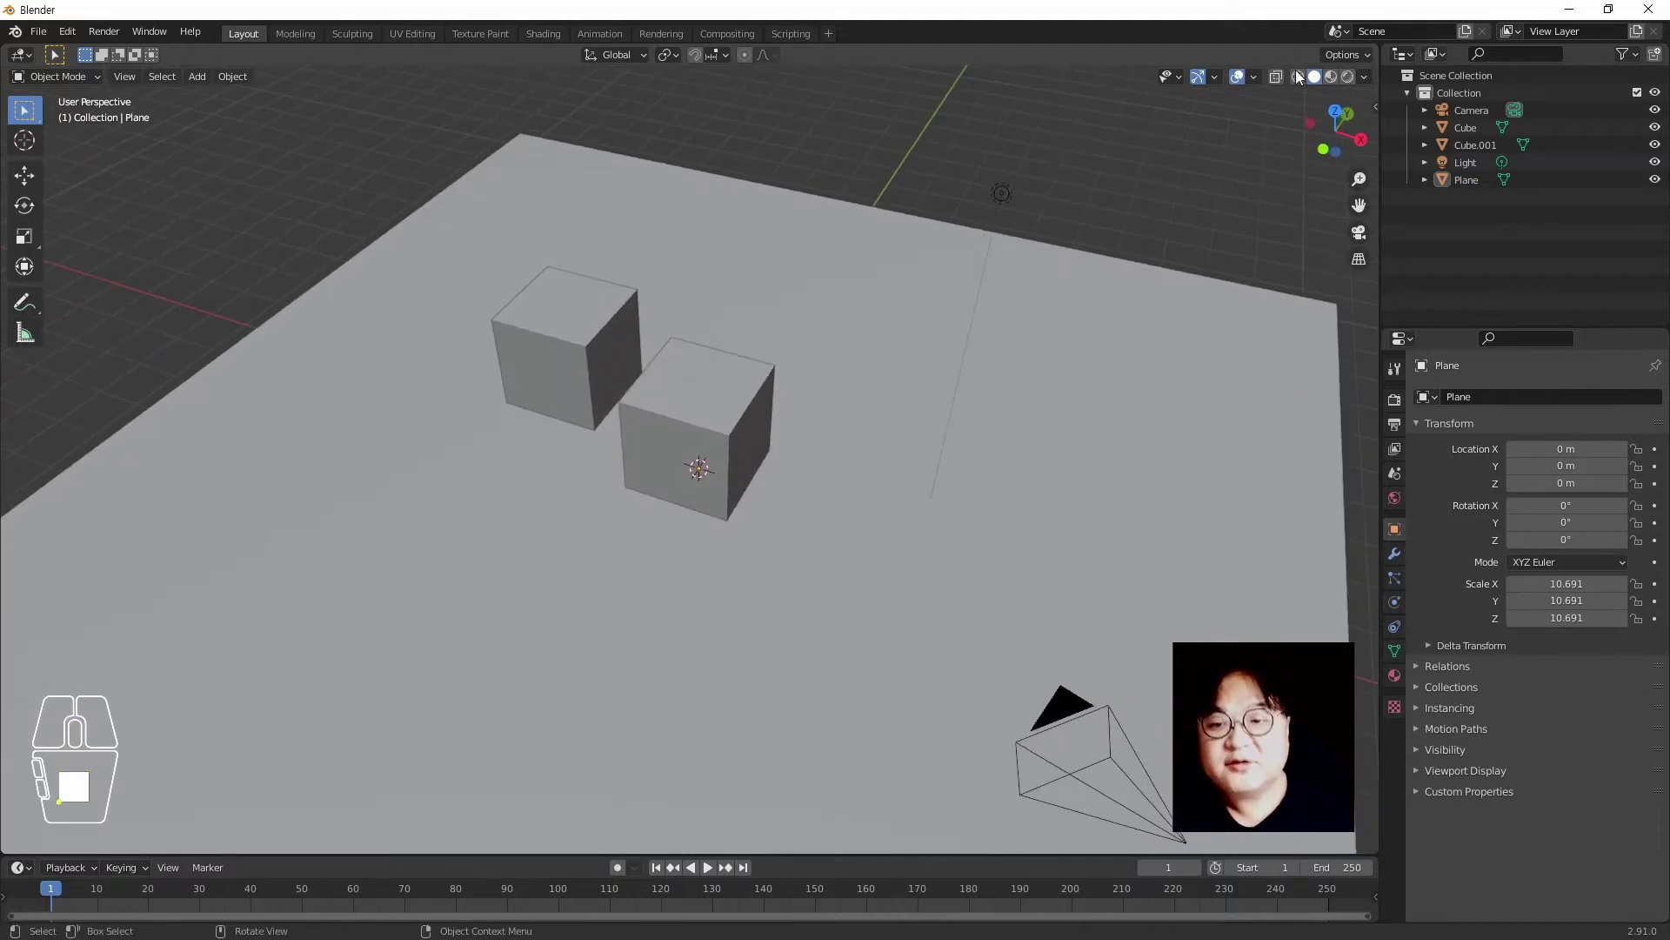
click(775, 564)
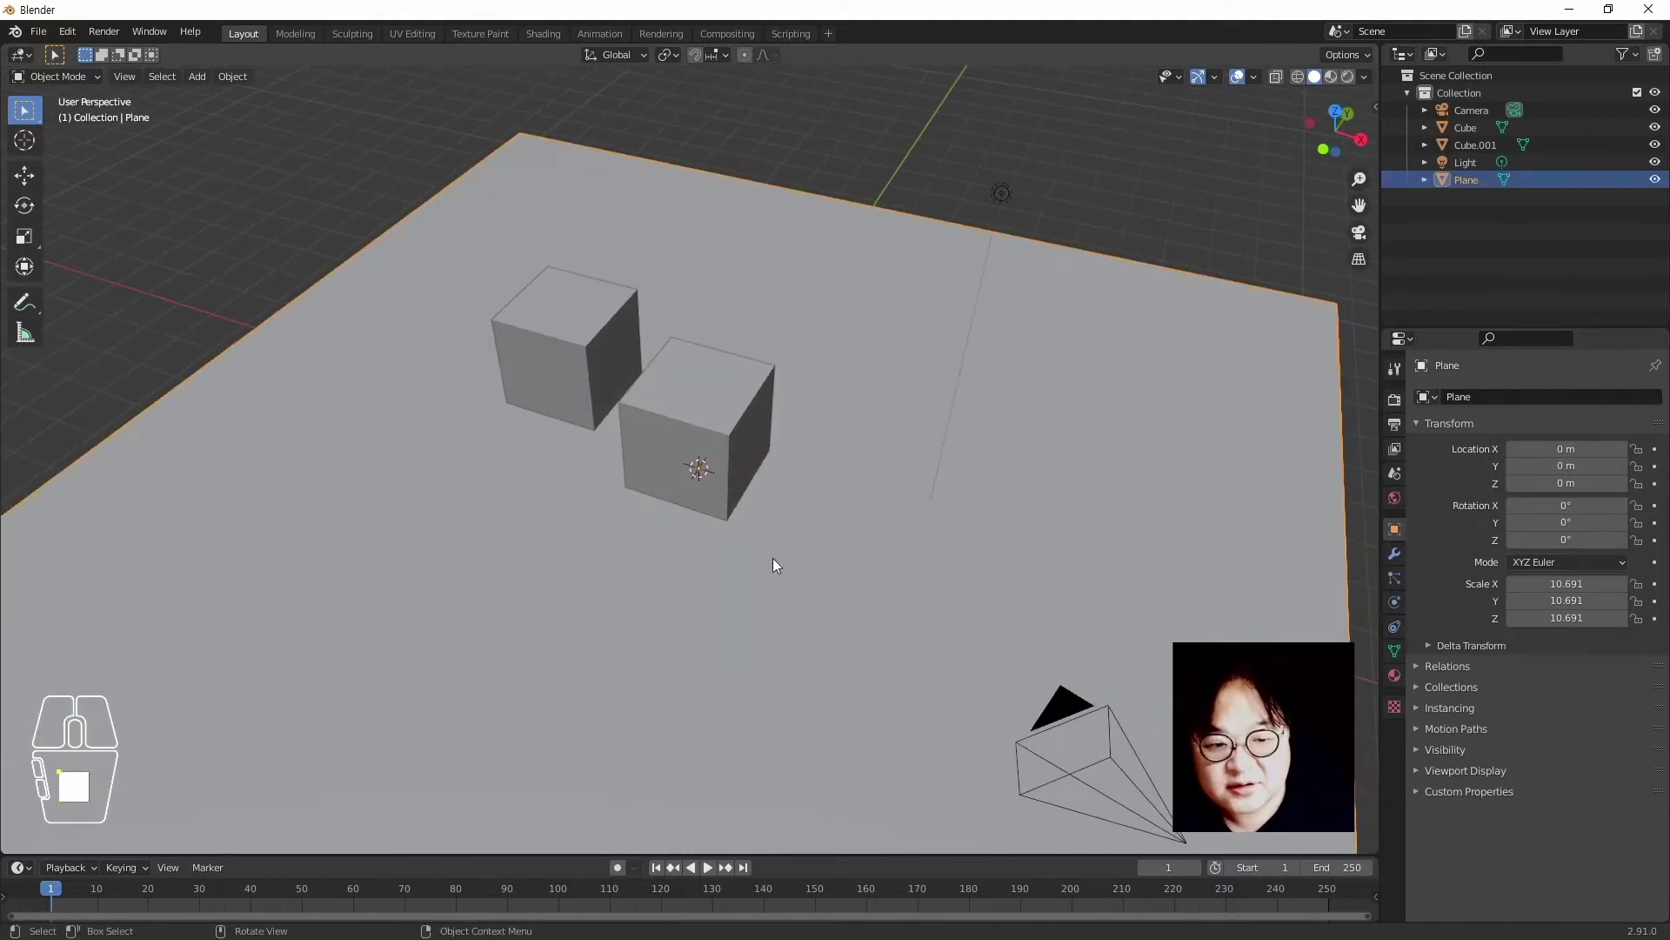
scroll(677, 390, down, 1)
scroll(676, 402, up, 1)
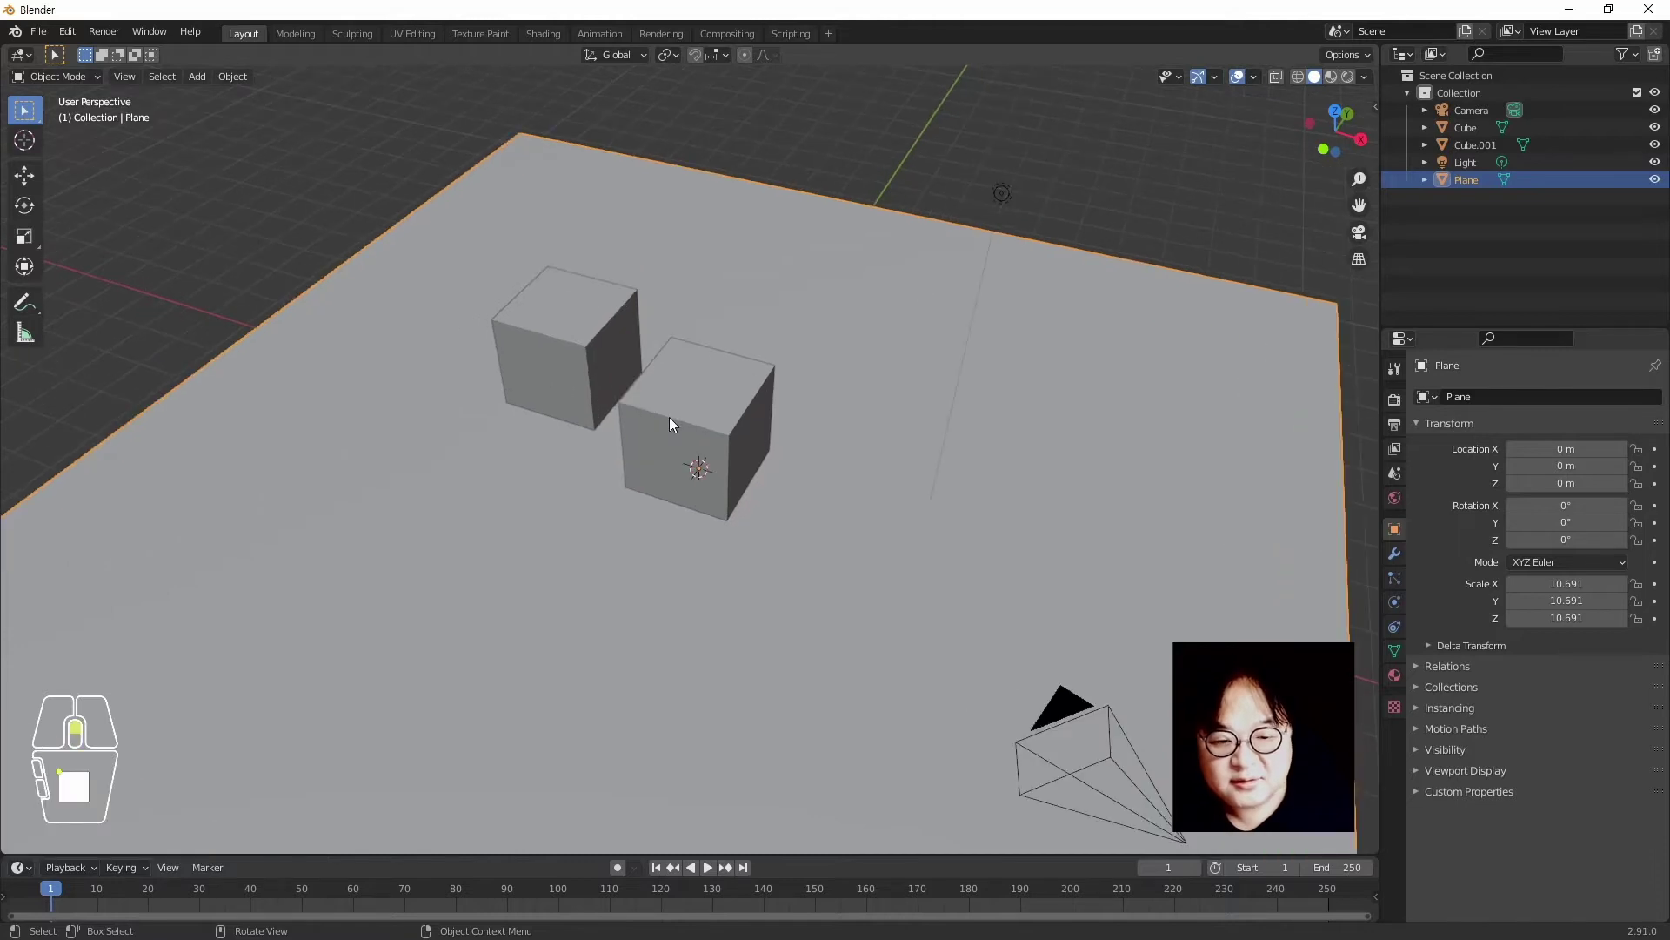
shift+middle_drag(532, 472, 663, 447)
click(1016, 166)
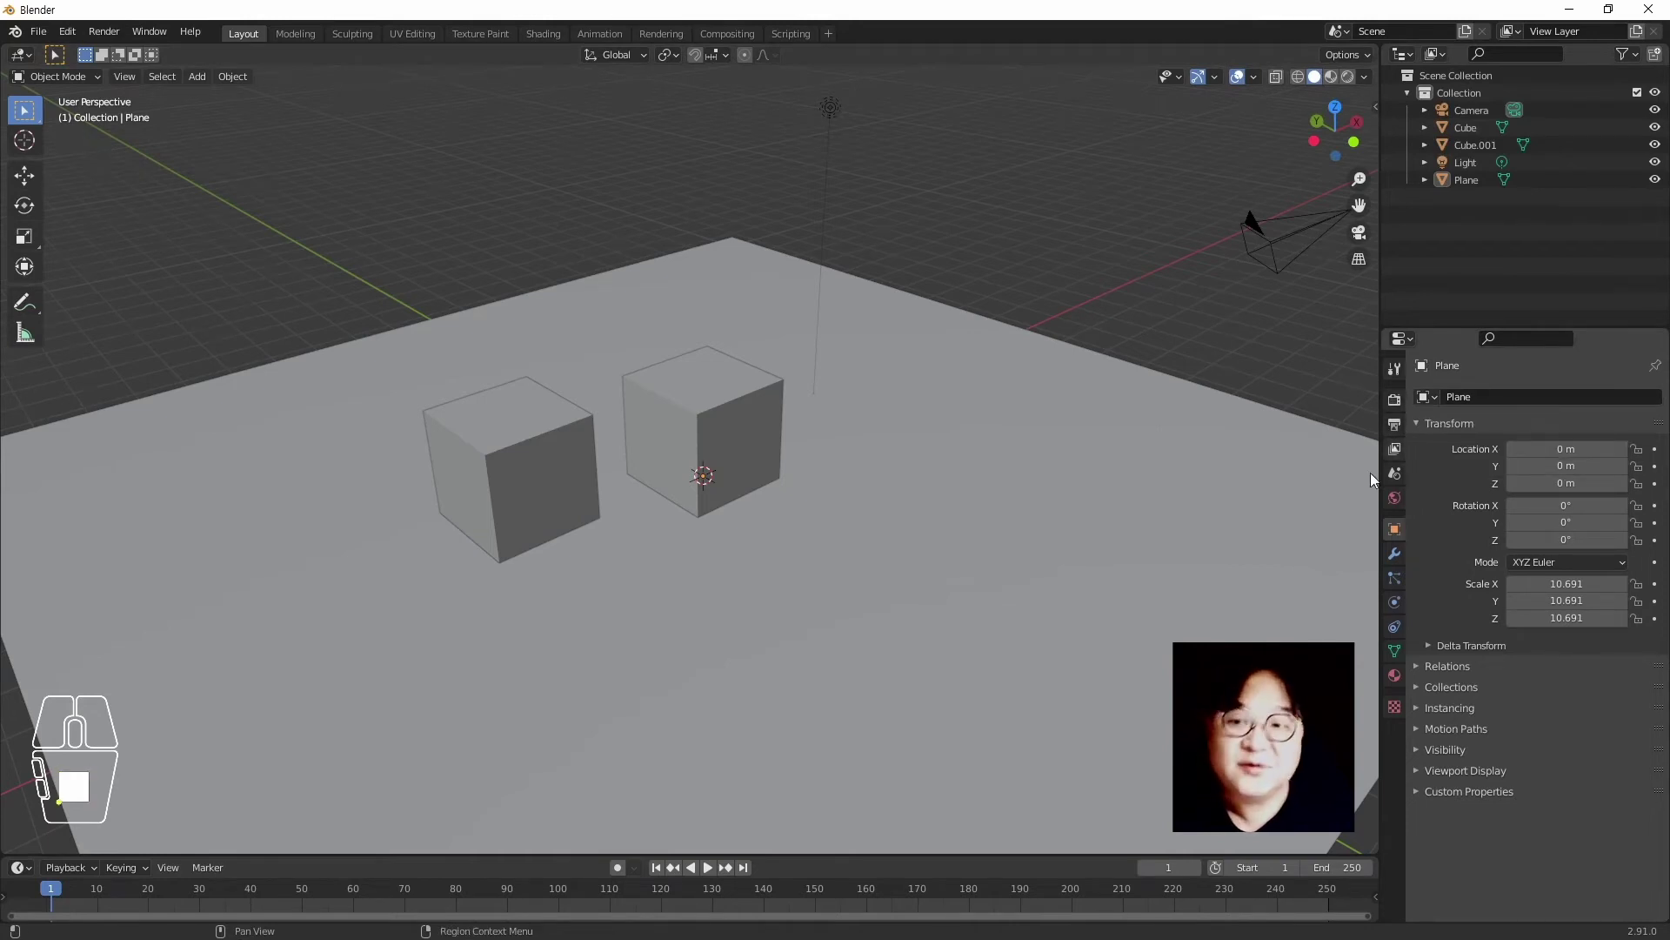
Set the scene's render engine to Workbench and check the viewport shading options
click(1394, 399)
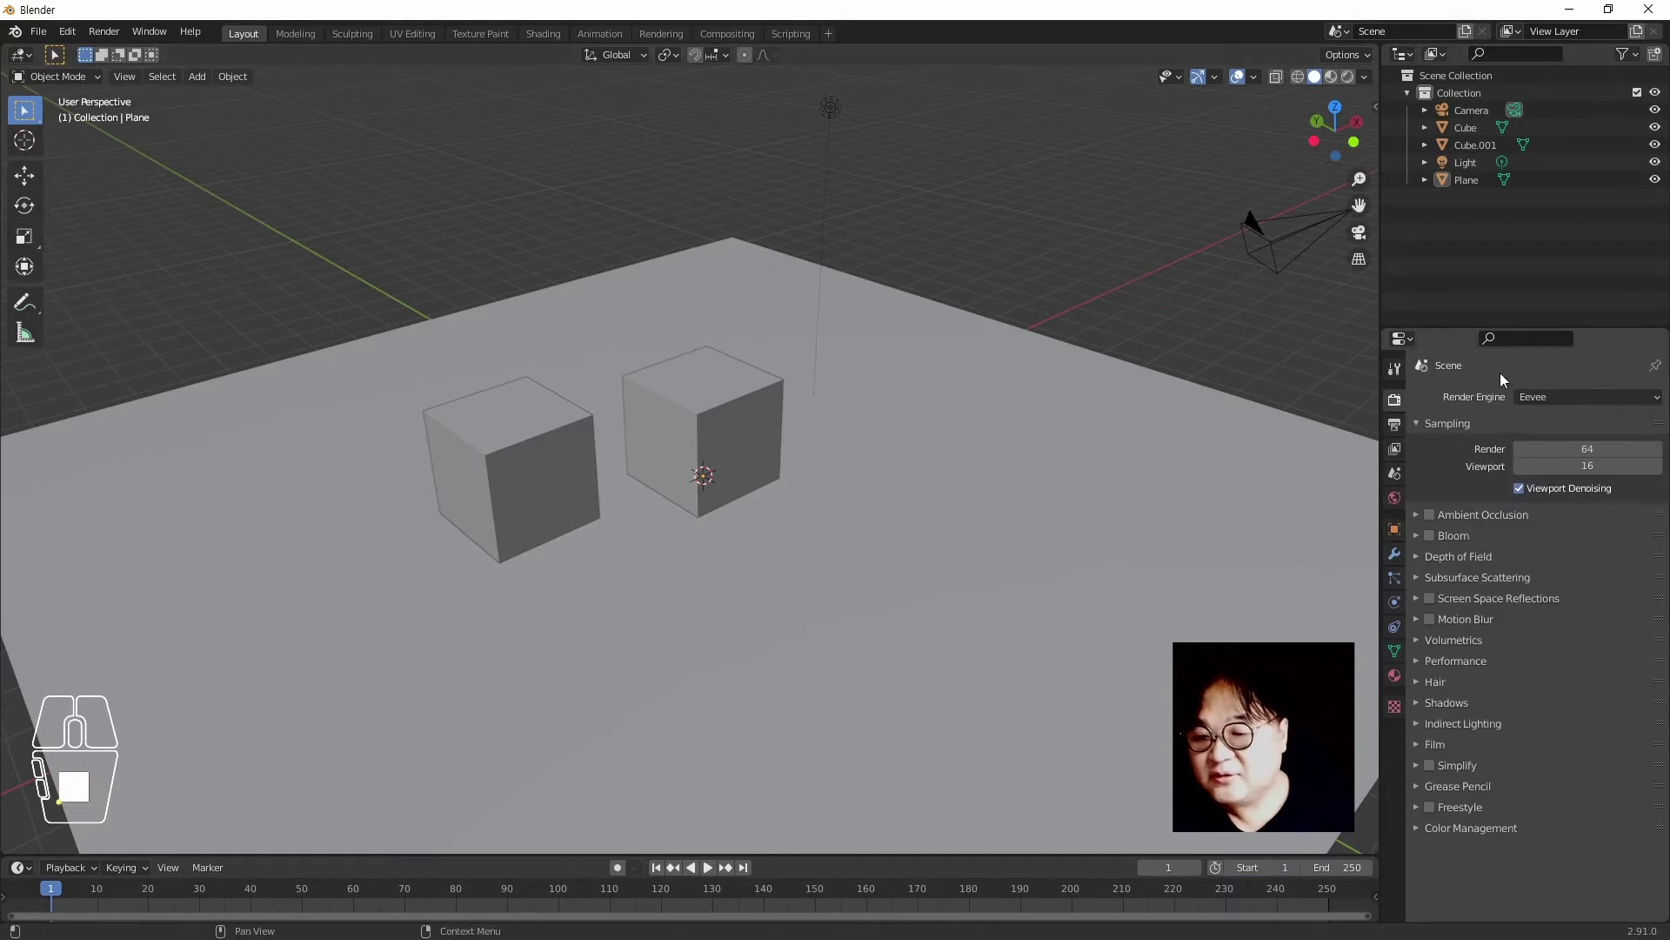
click(1554, 394)
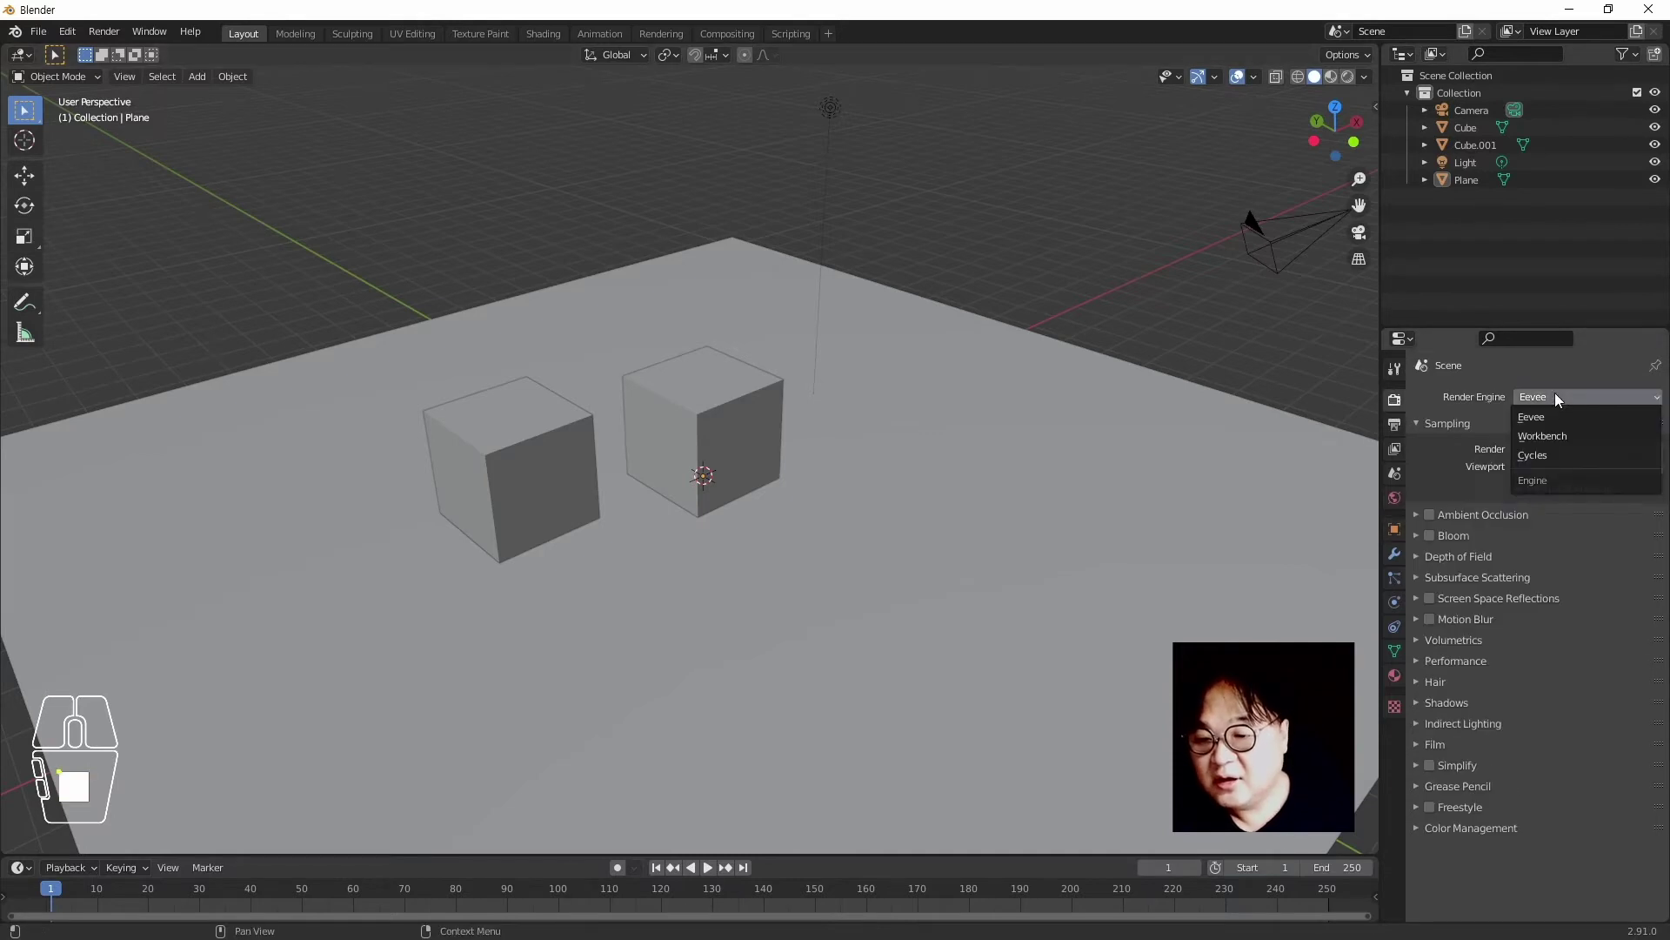
click(1557, 436)
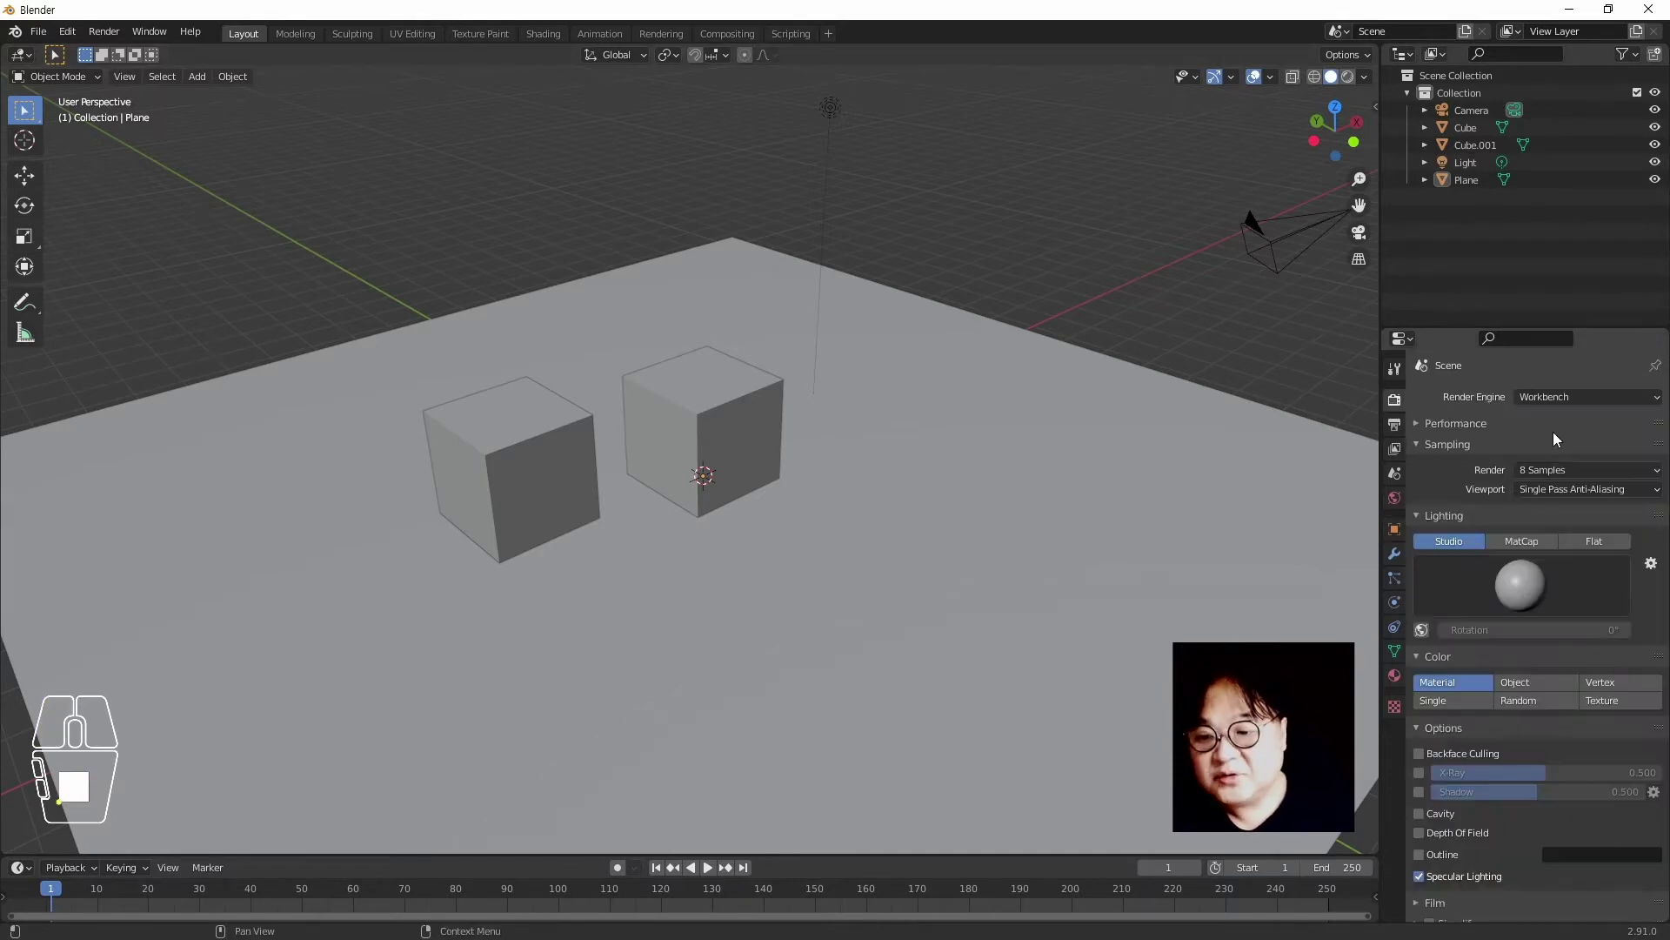
click(1364, 77)
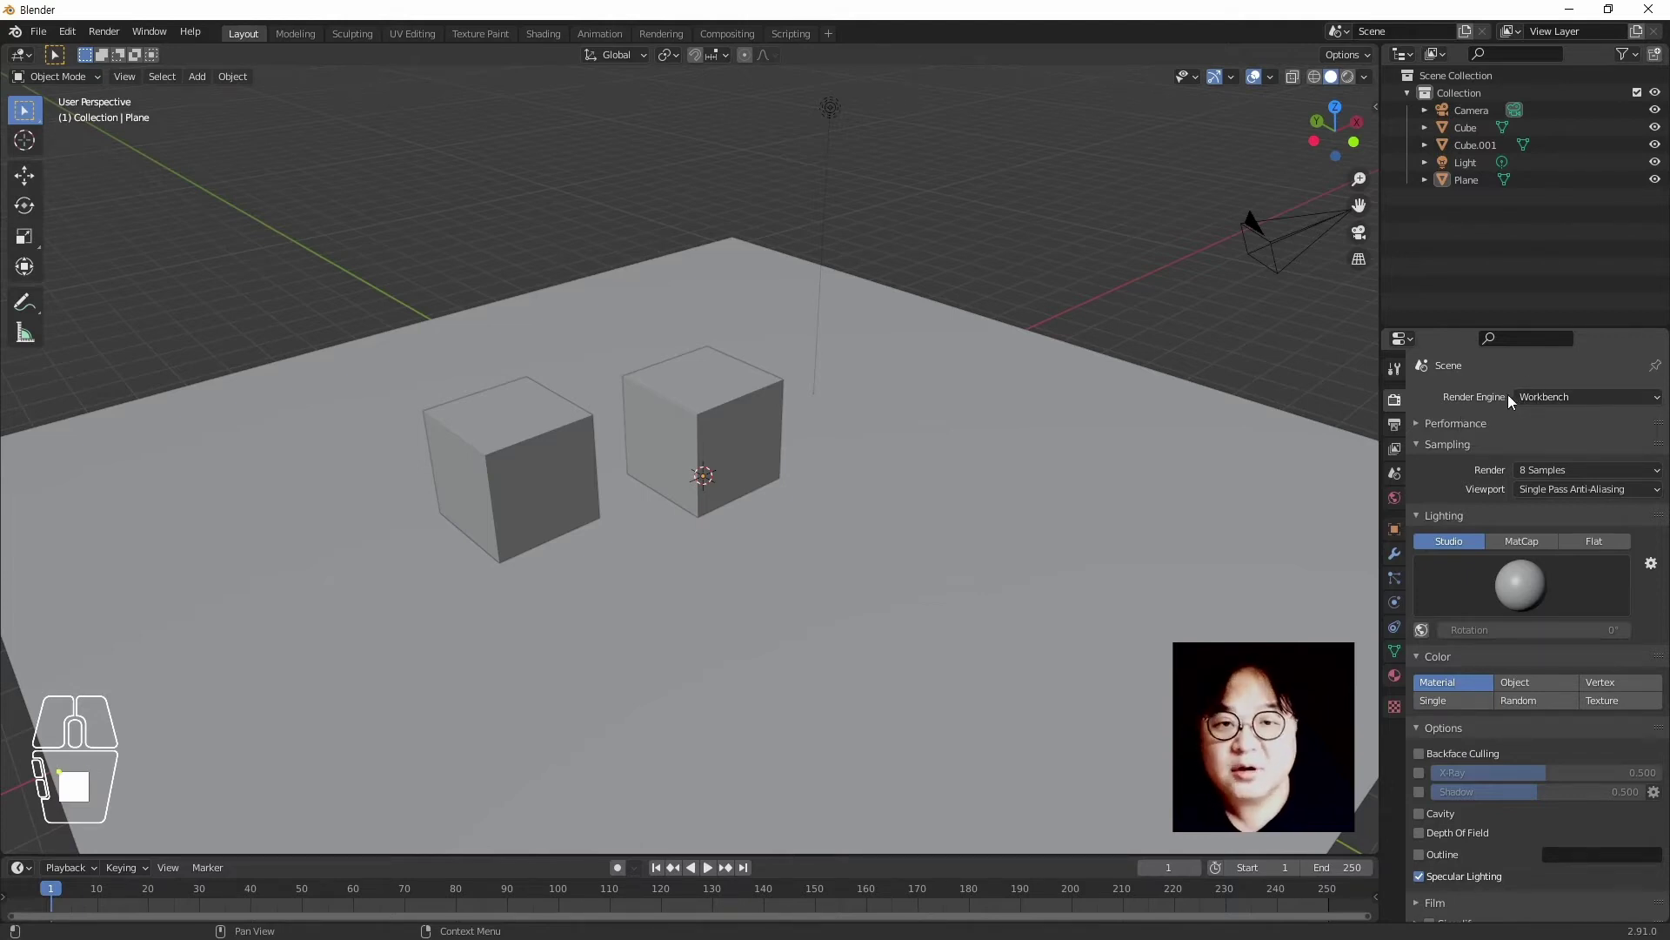
Set the scene's render engine to Eevee and view the cubes and floor plane in Material Preview shading
click(1558, 398)
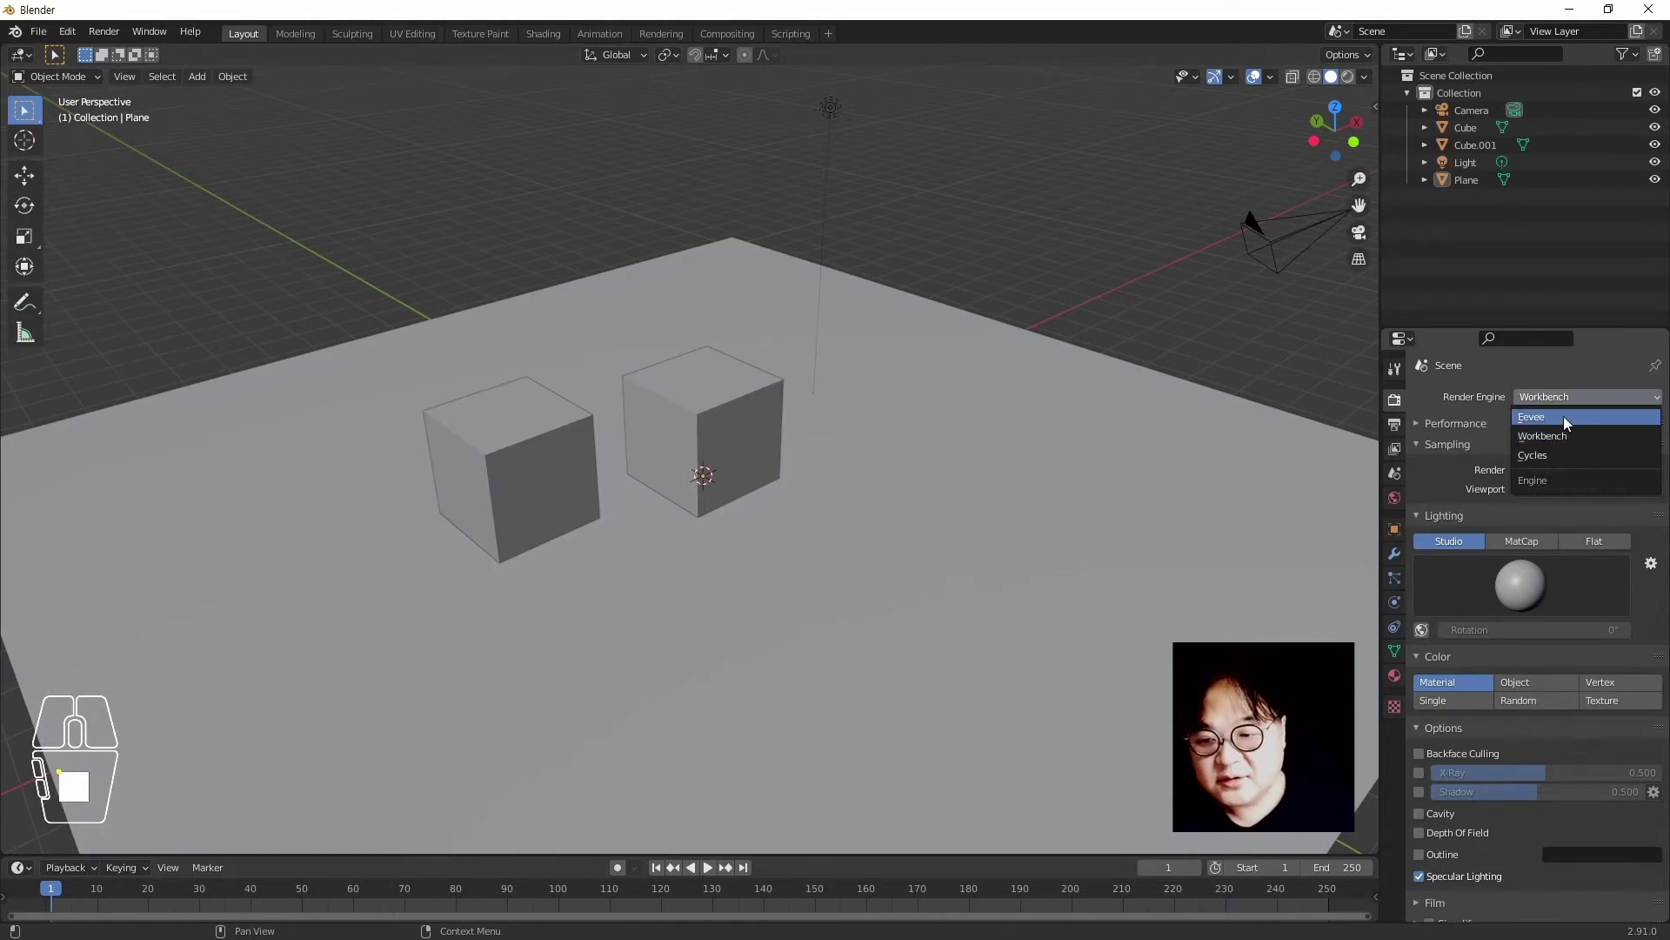
click(1563, 416)
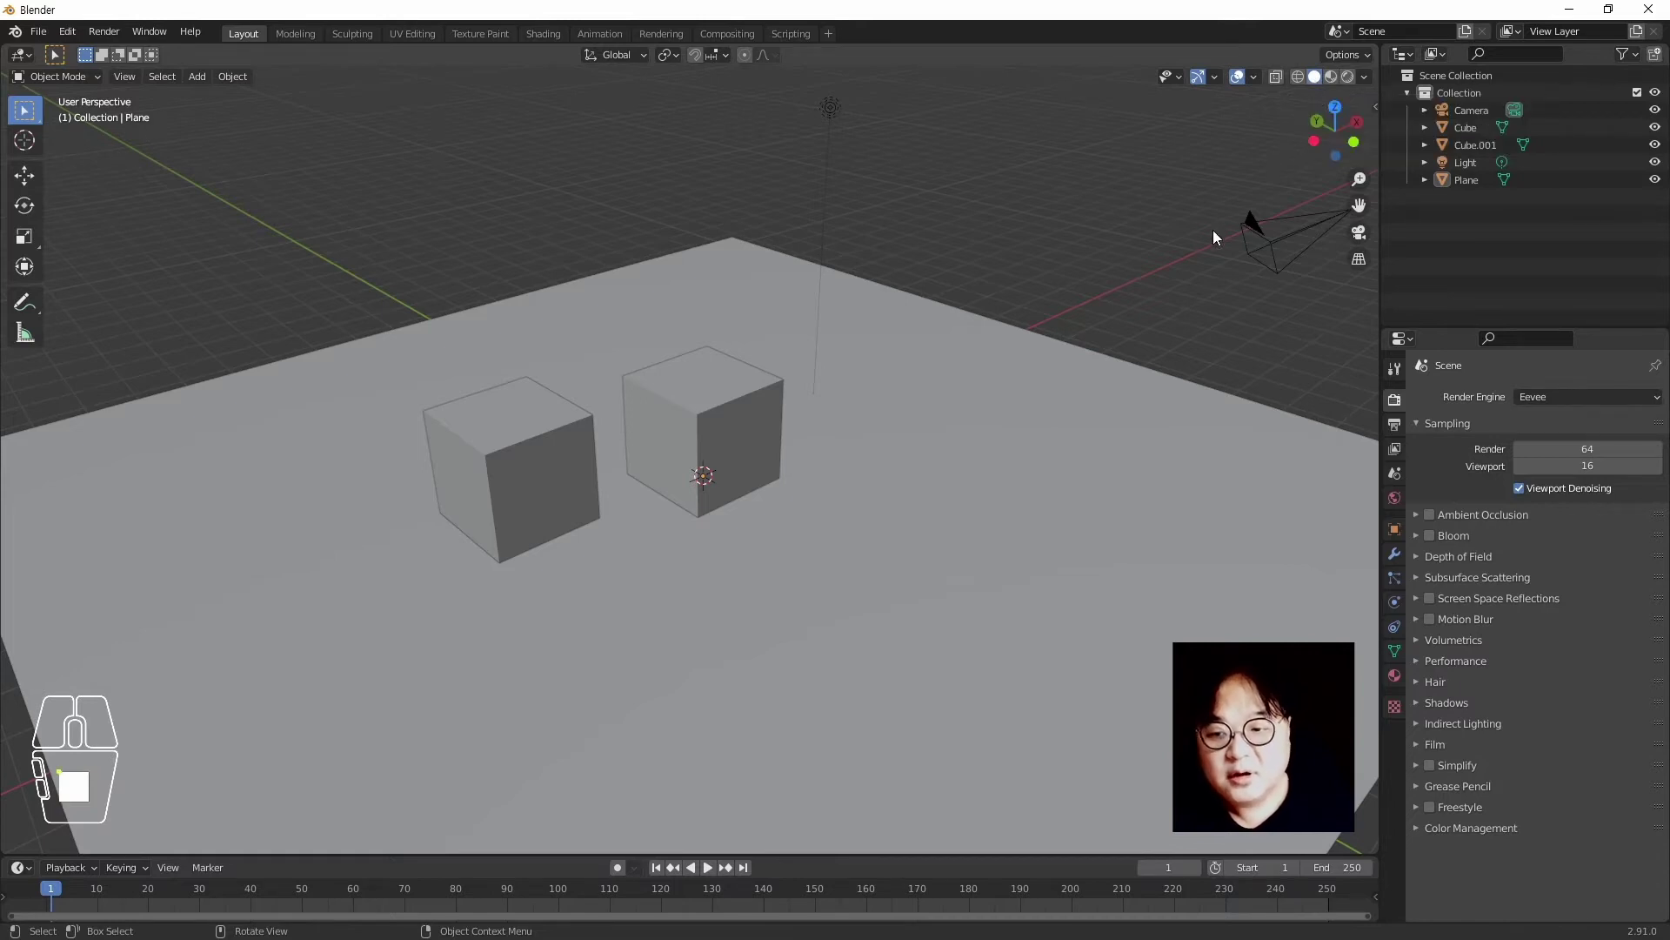
click(1330, 77)
middle_drag(843, 575, 838, 489)
scroll(781, 551, up, 2)
scroll(755, 503, down, 4)
scroll(762, 502, up, 3)
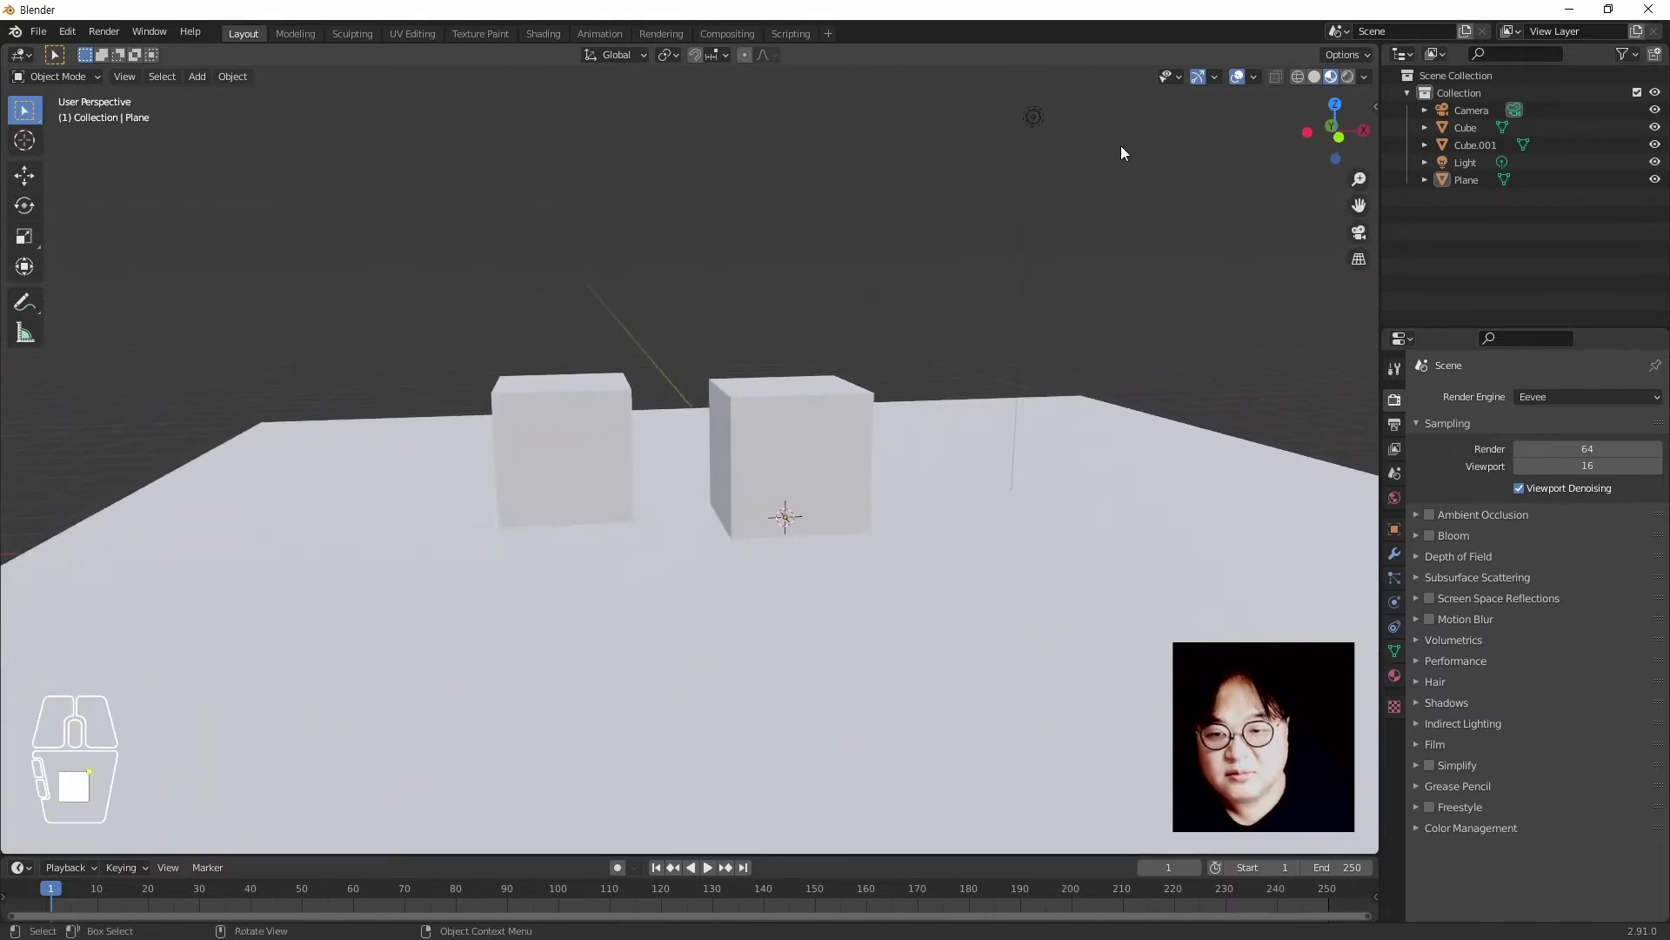
Try the second, third, fourth and fifth HDRI environments in turn as Material Preview lighting for the scene
click(1364, 77)
click(1350, 223)
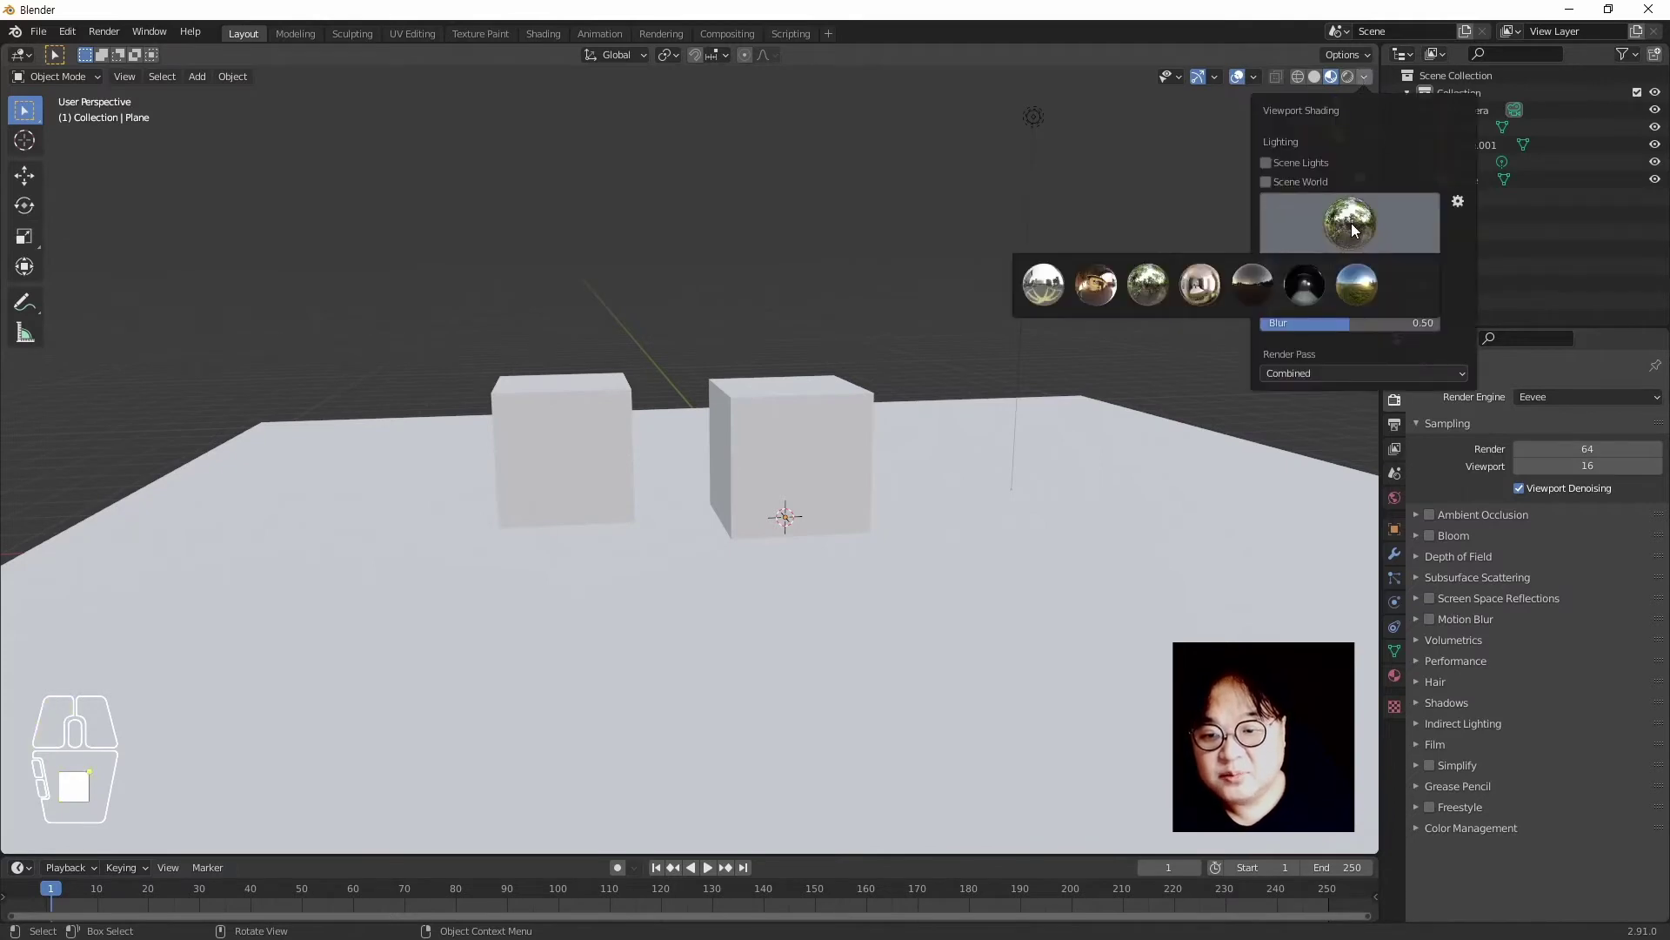
click(1094, 289)
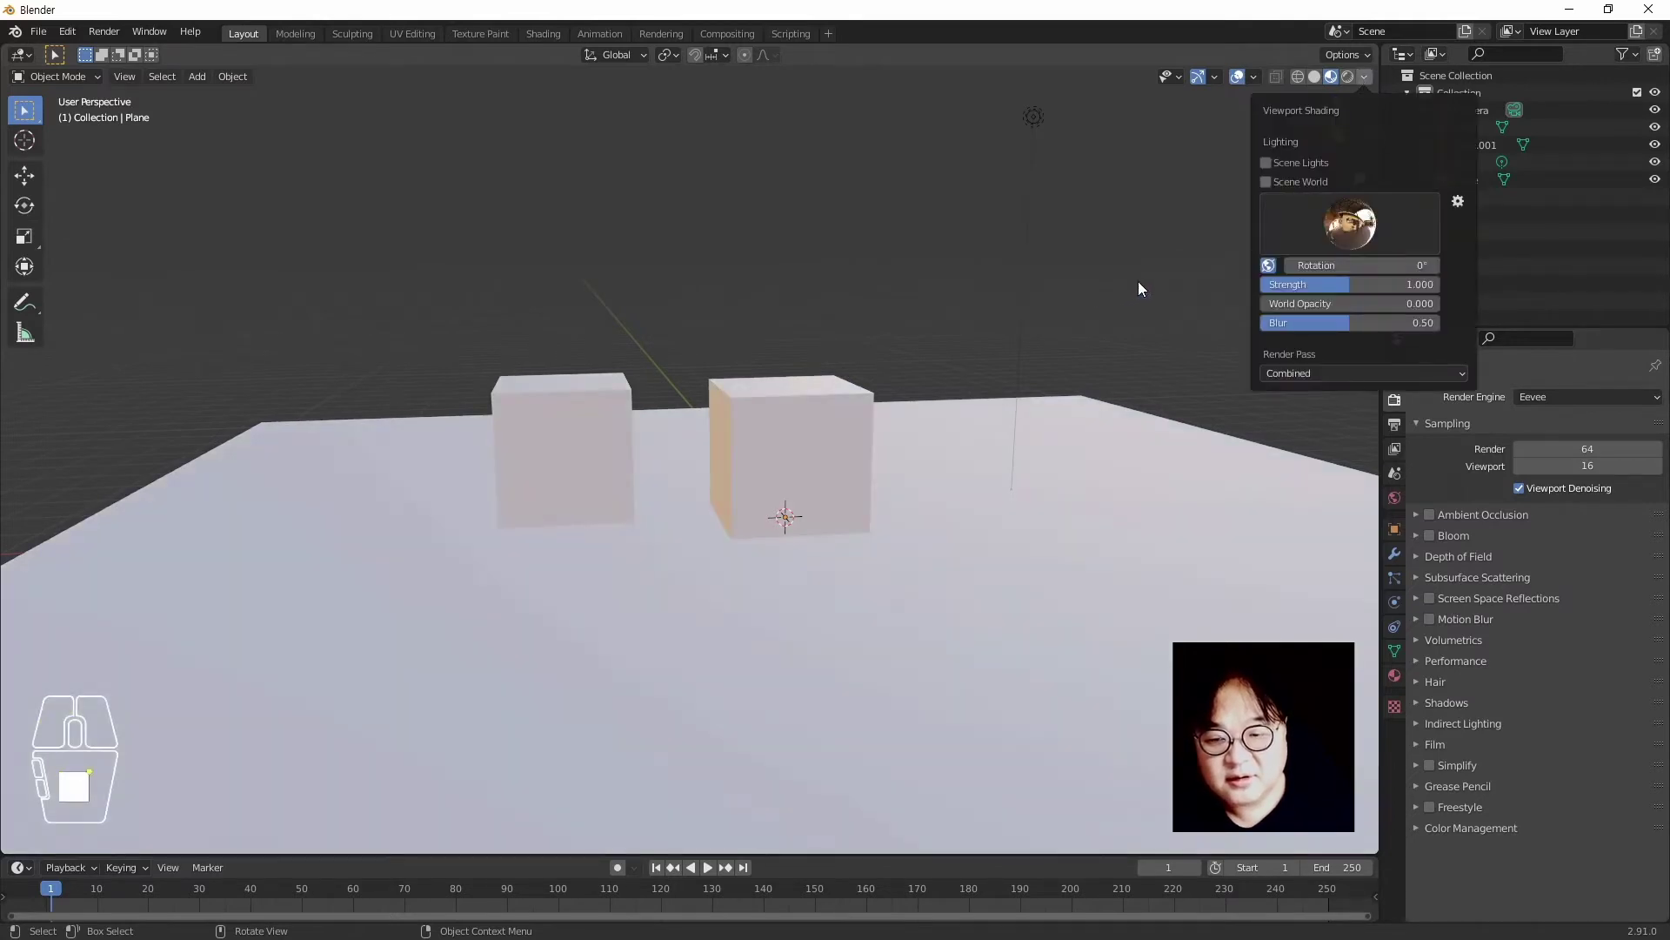
click(1349, 224)
click(1136, 294)
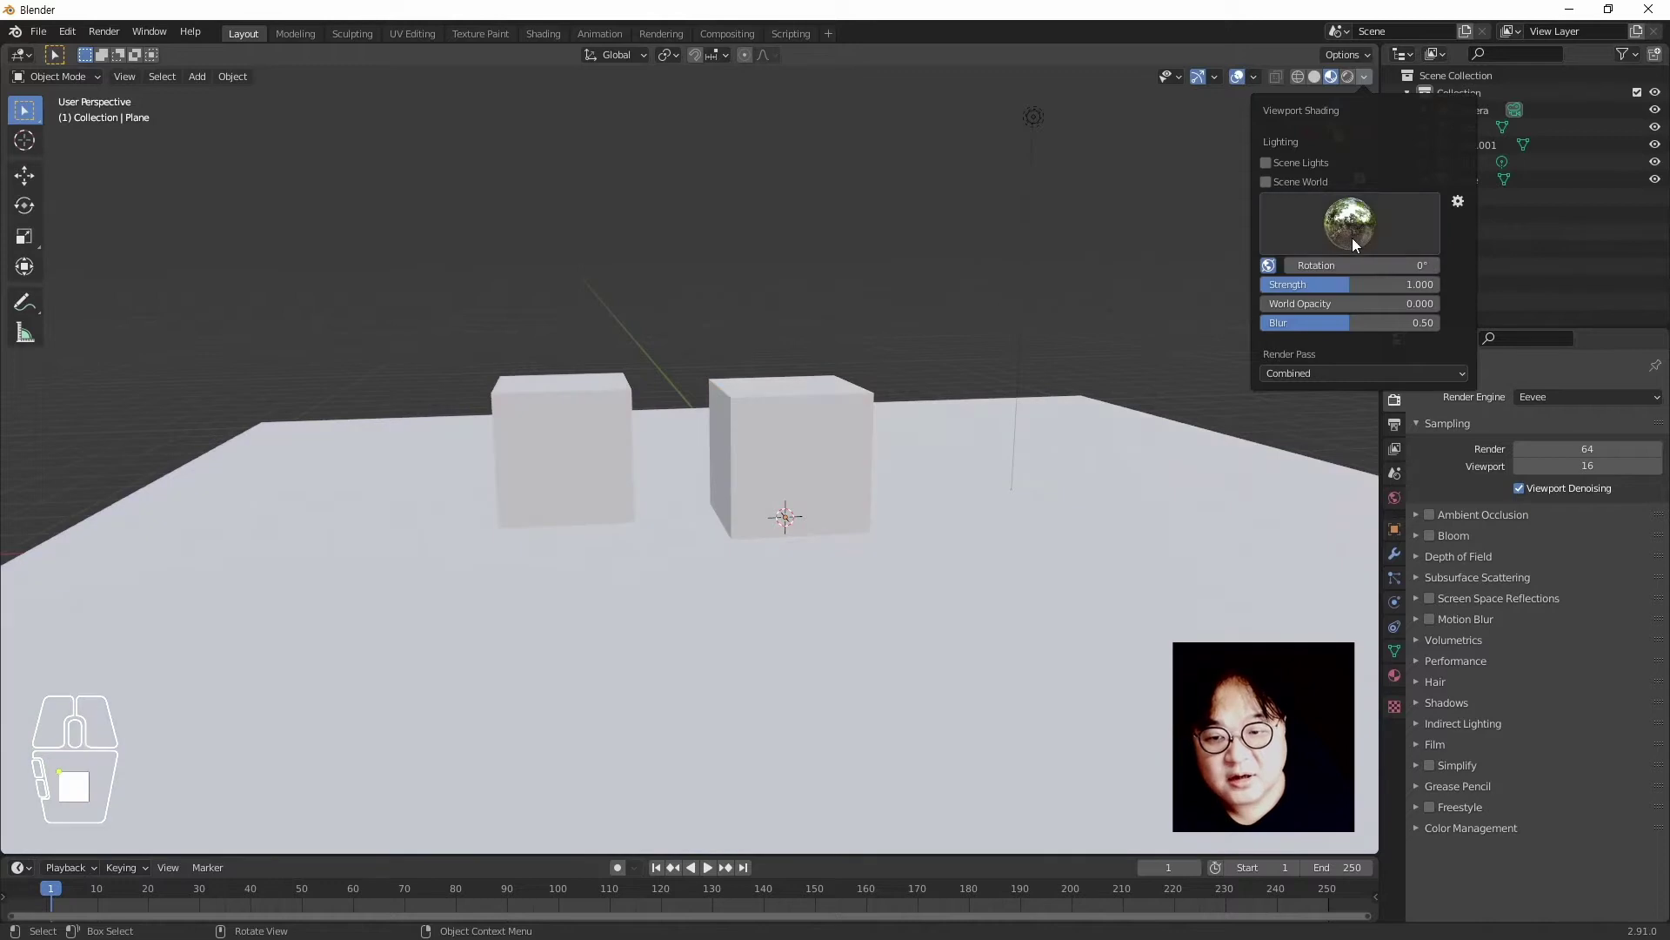
click(1351, 240)
click(1197, 292)
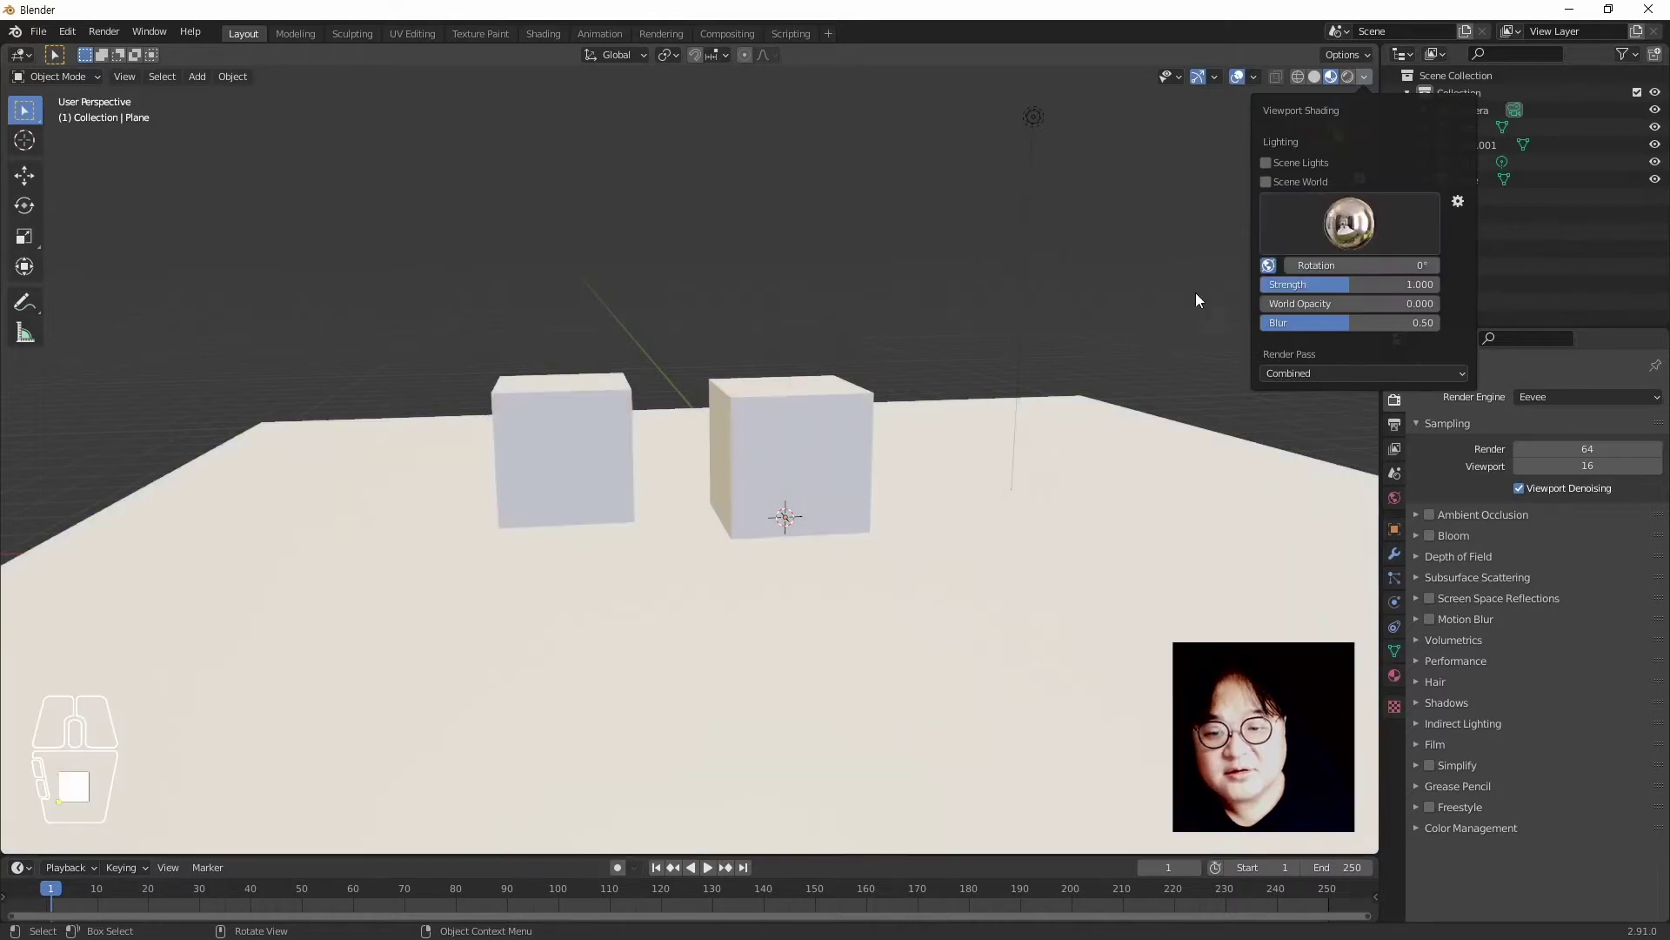
click(1349, 224)
click(1263, 289)
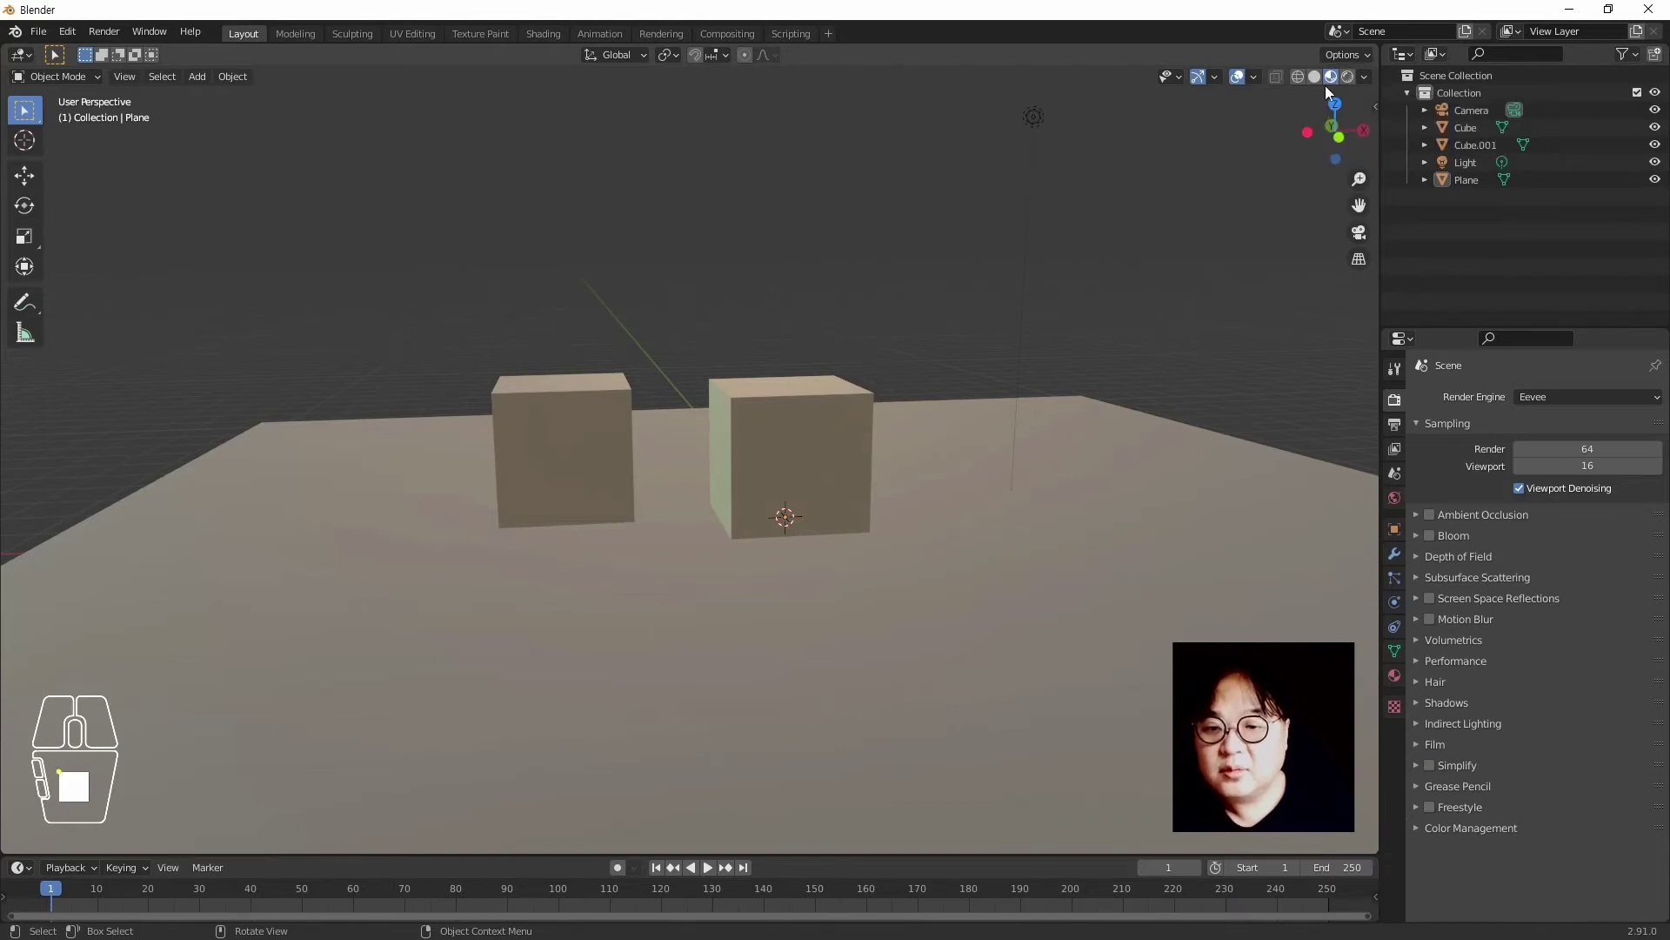
Change the base colour of the cubes' shared material to red and view both cubes up close
click(1395, 676)
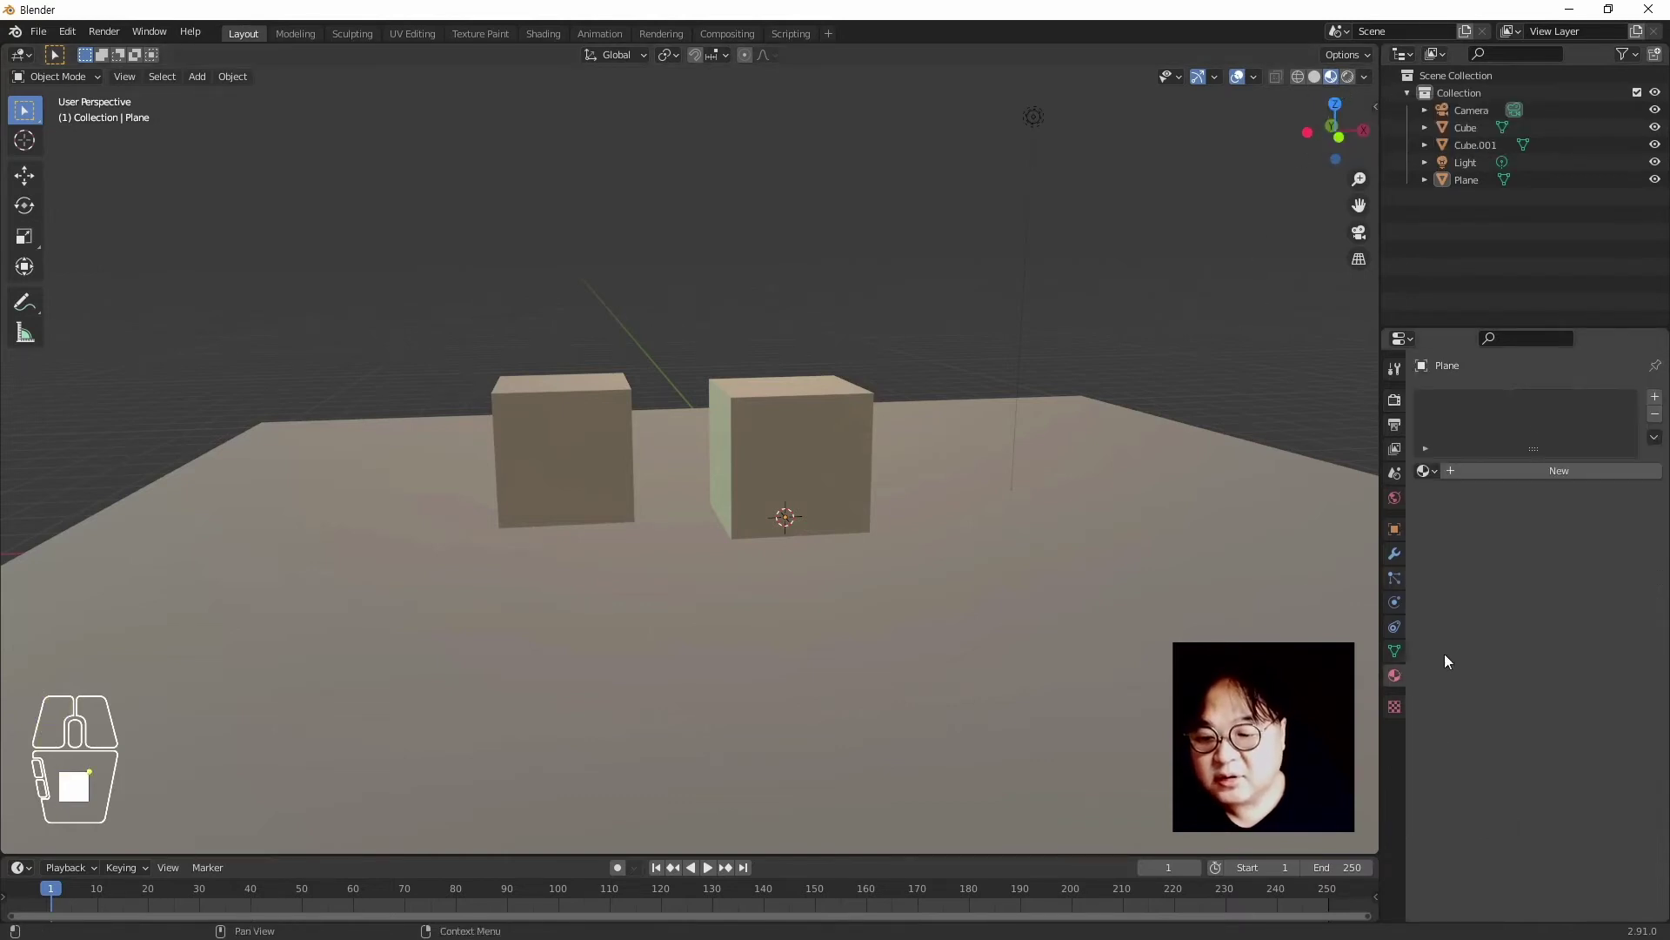
click(845, 423)
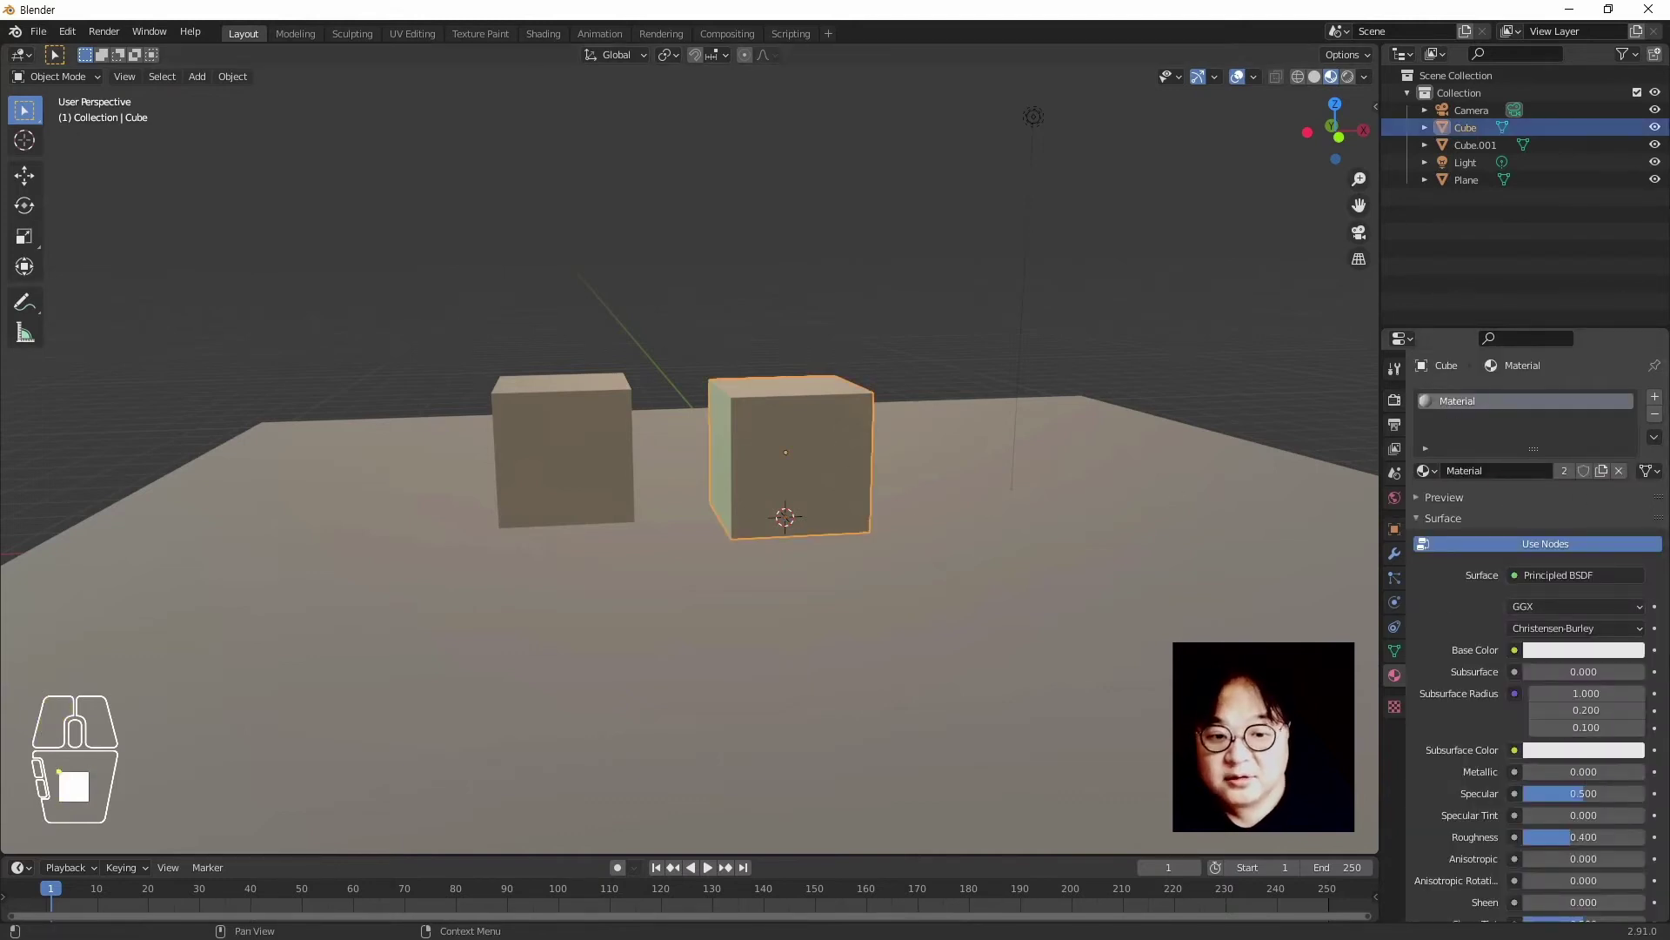
click(1552, 654)
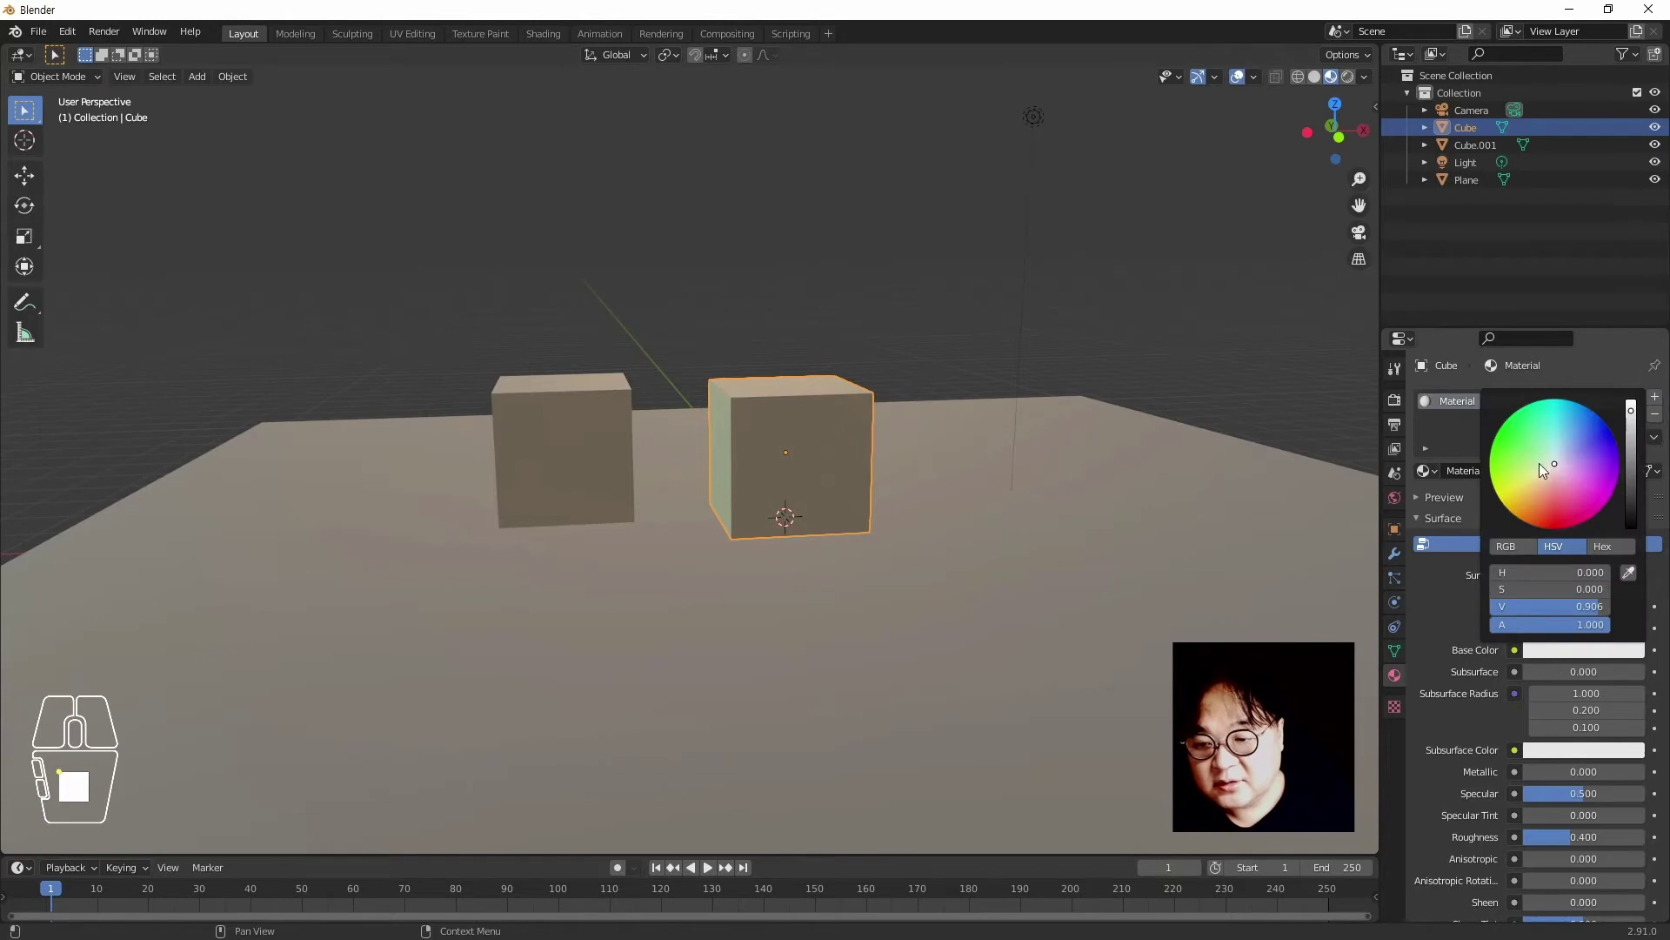
drag(1538, 463, 1530, 511)
click(762, 274)
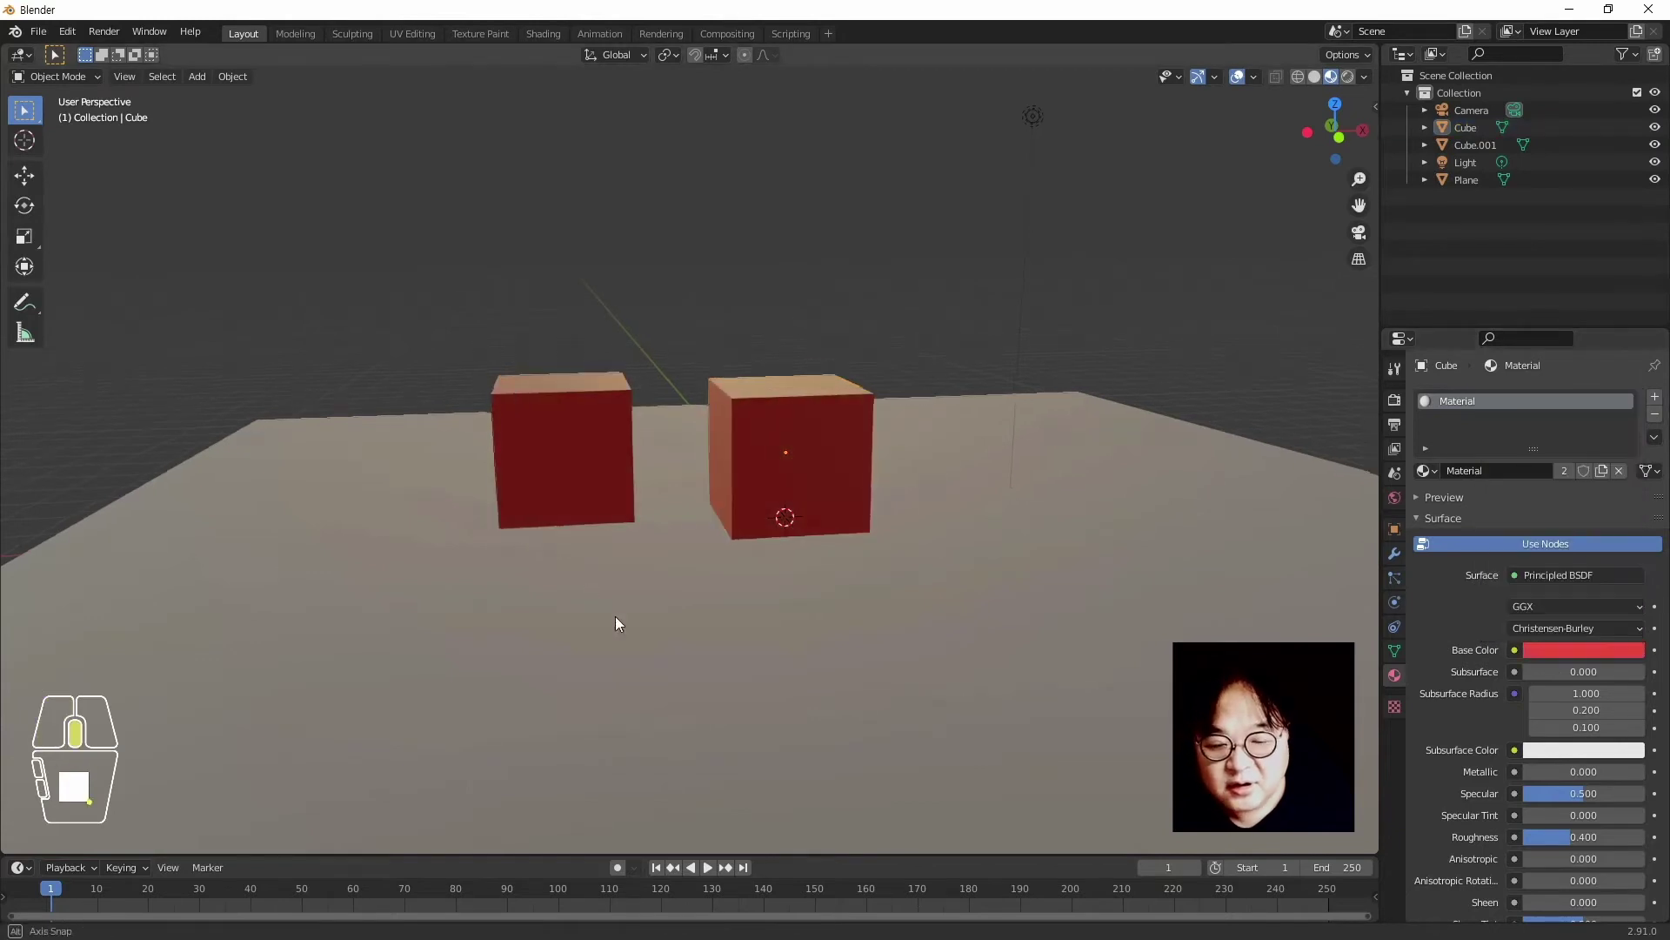
middle_drag(616, 623, 684, 581)
scroll(684, 581, up, 2)
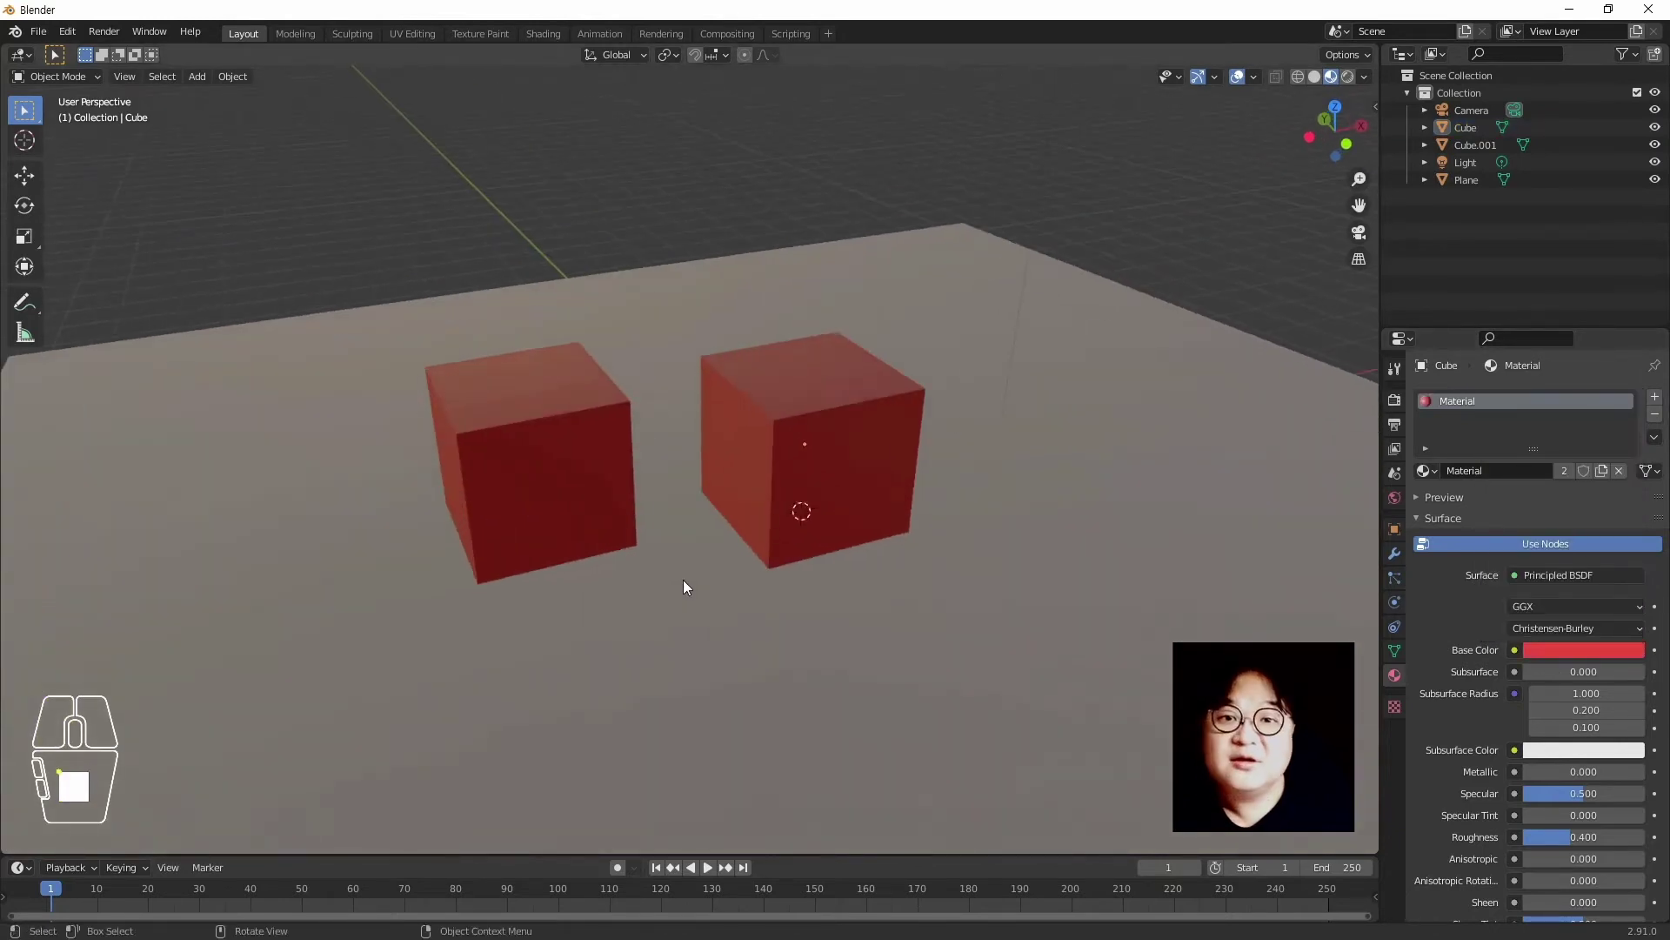
Set the Material Preview lighting to the first HDRI environment and examine the red cubes from several sides
click(1222, 196)
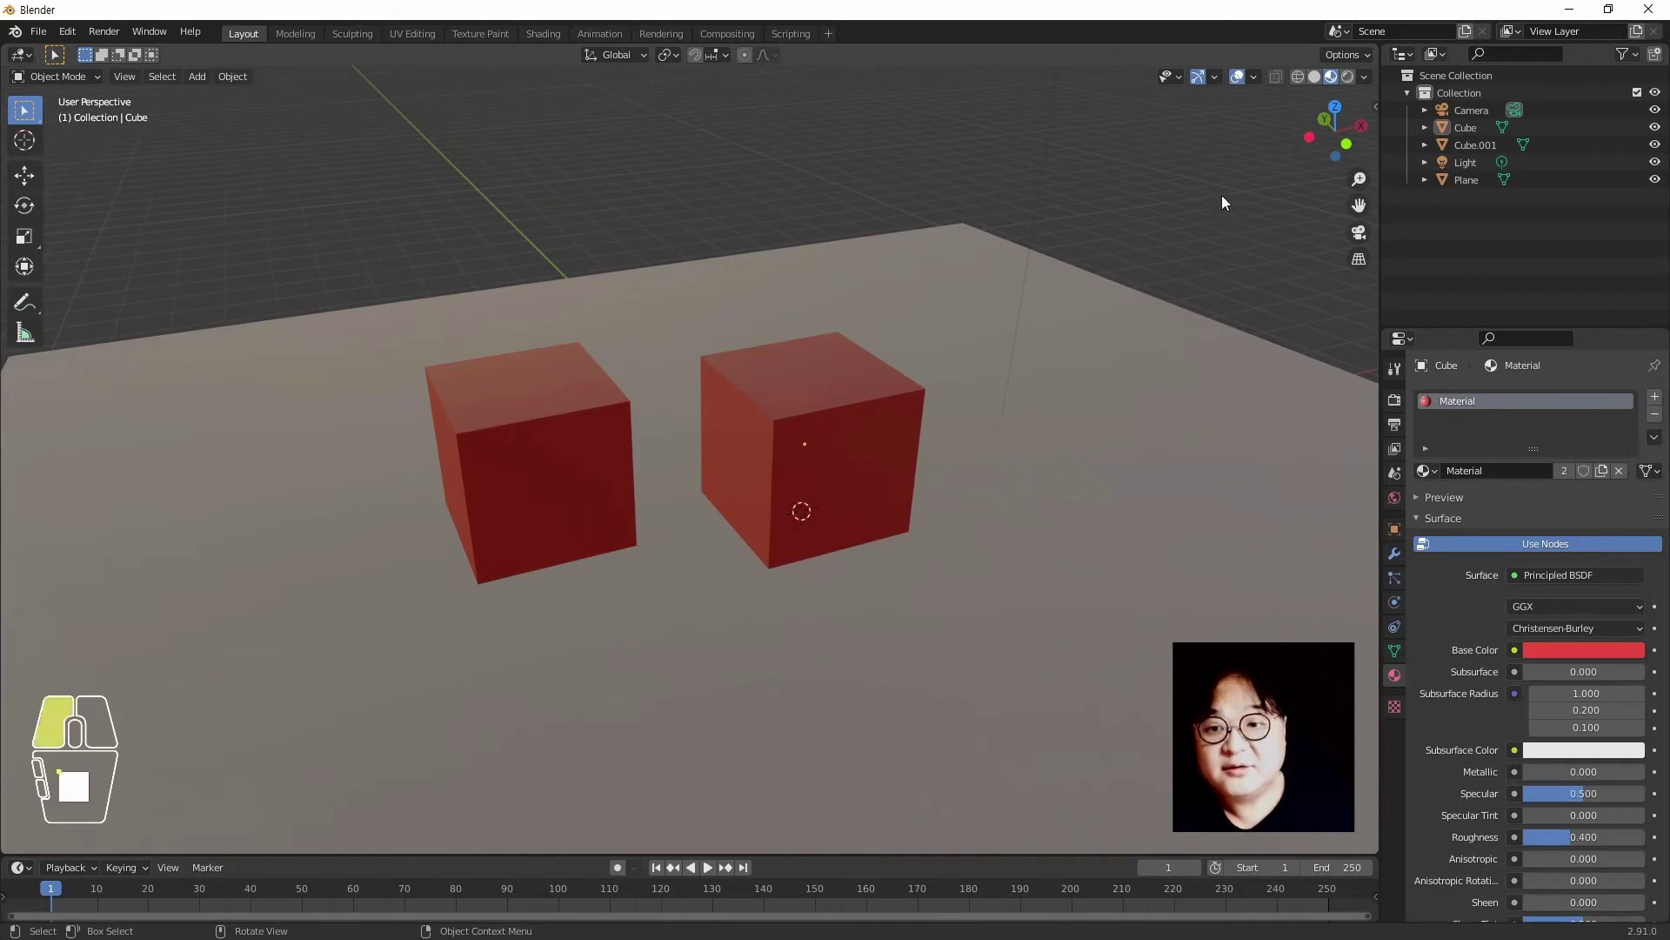
click(1364, 78)
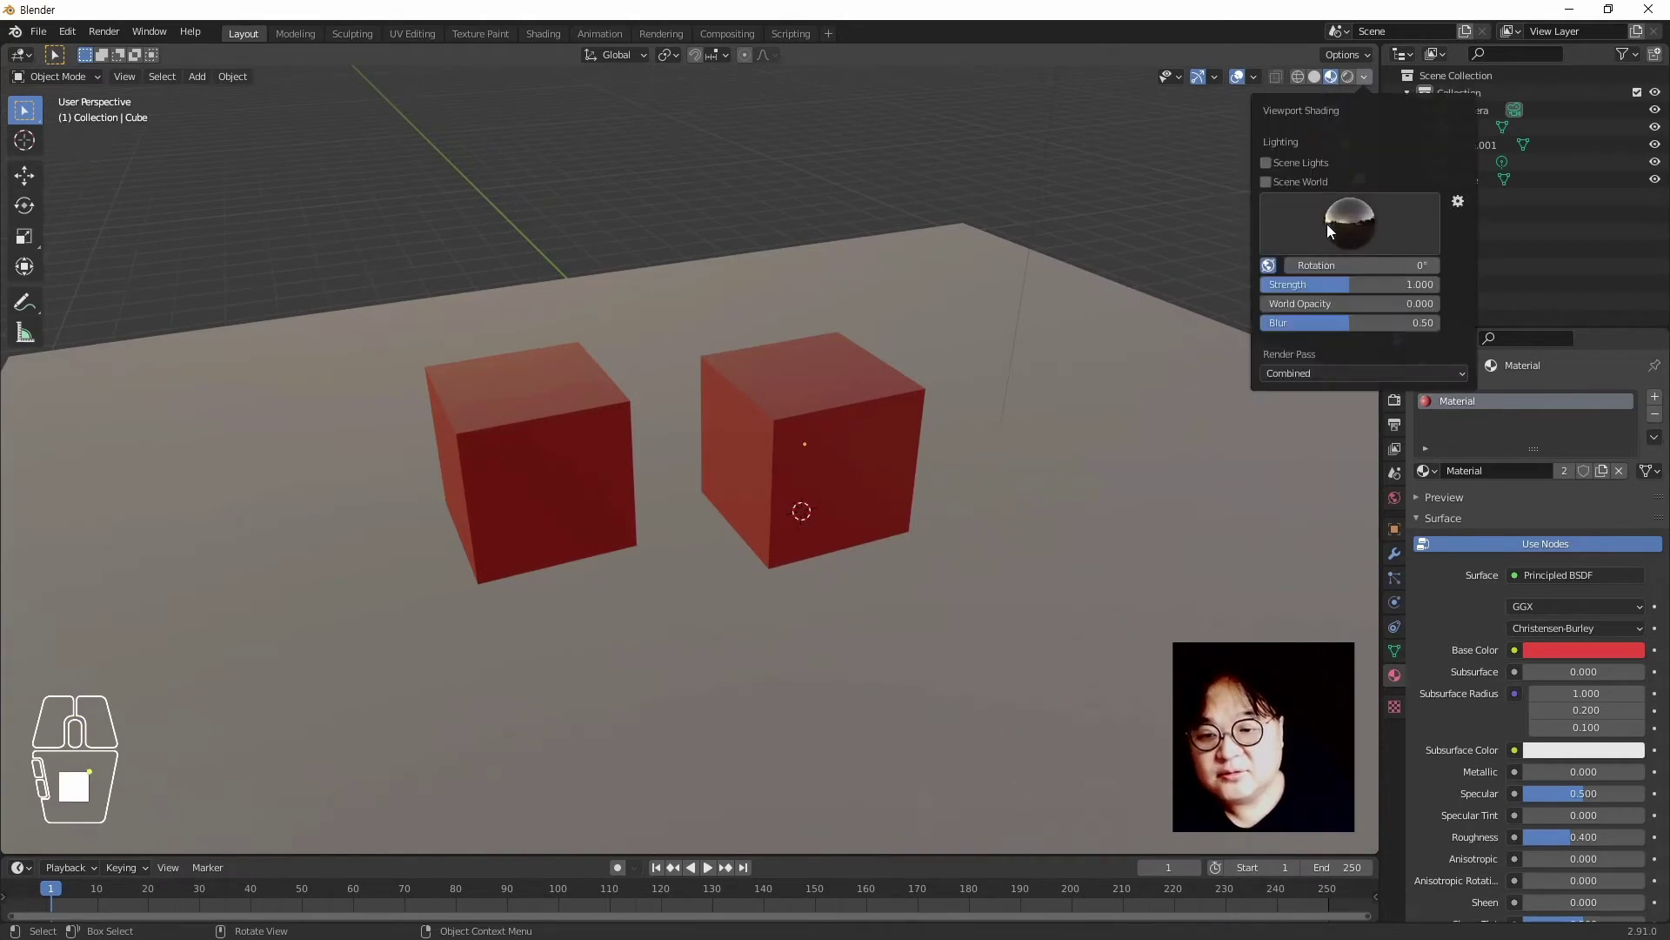
click(1349, 219)
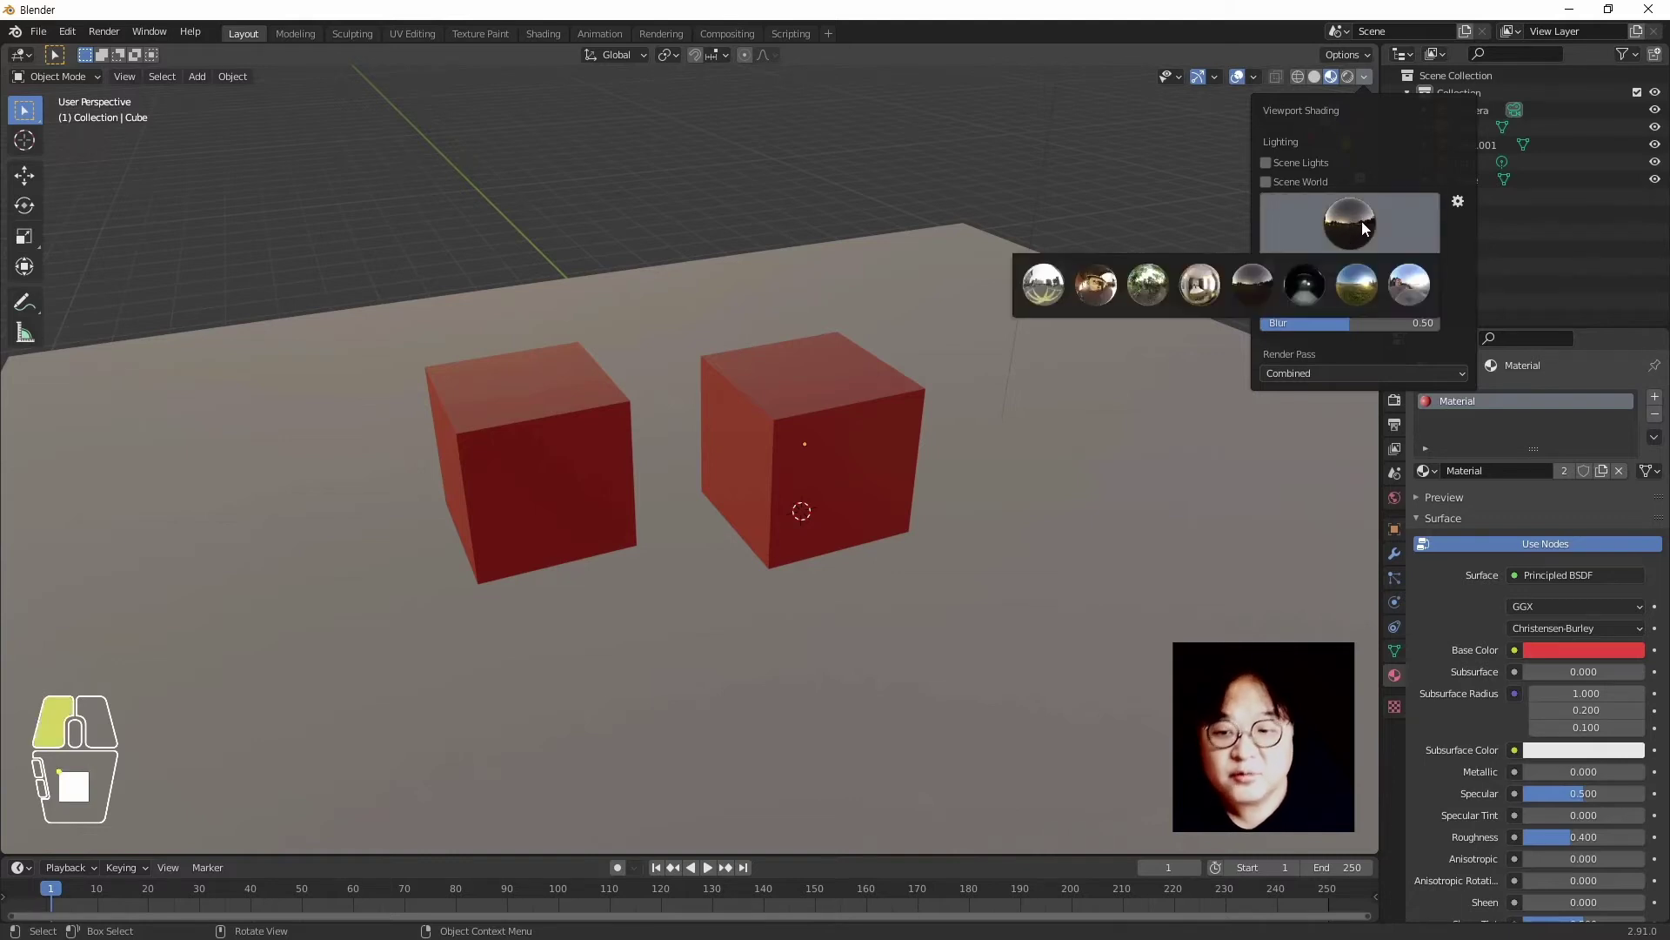
click(1054, 295)
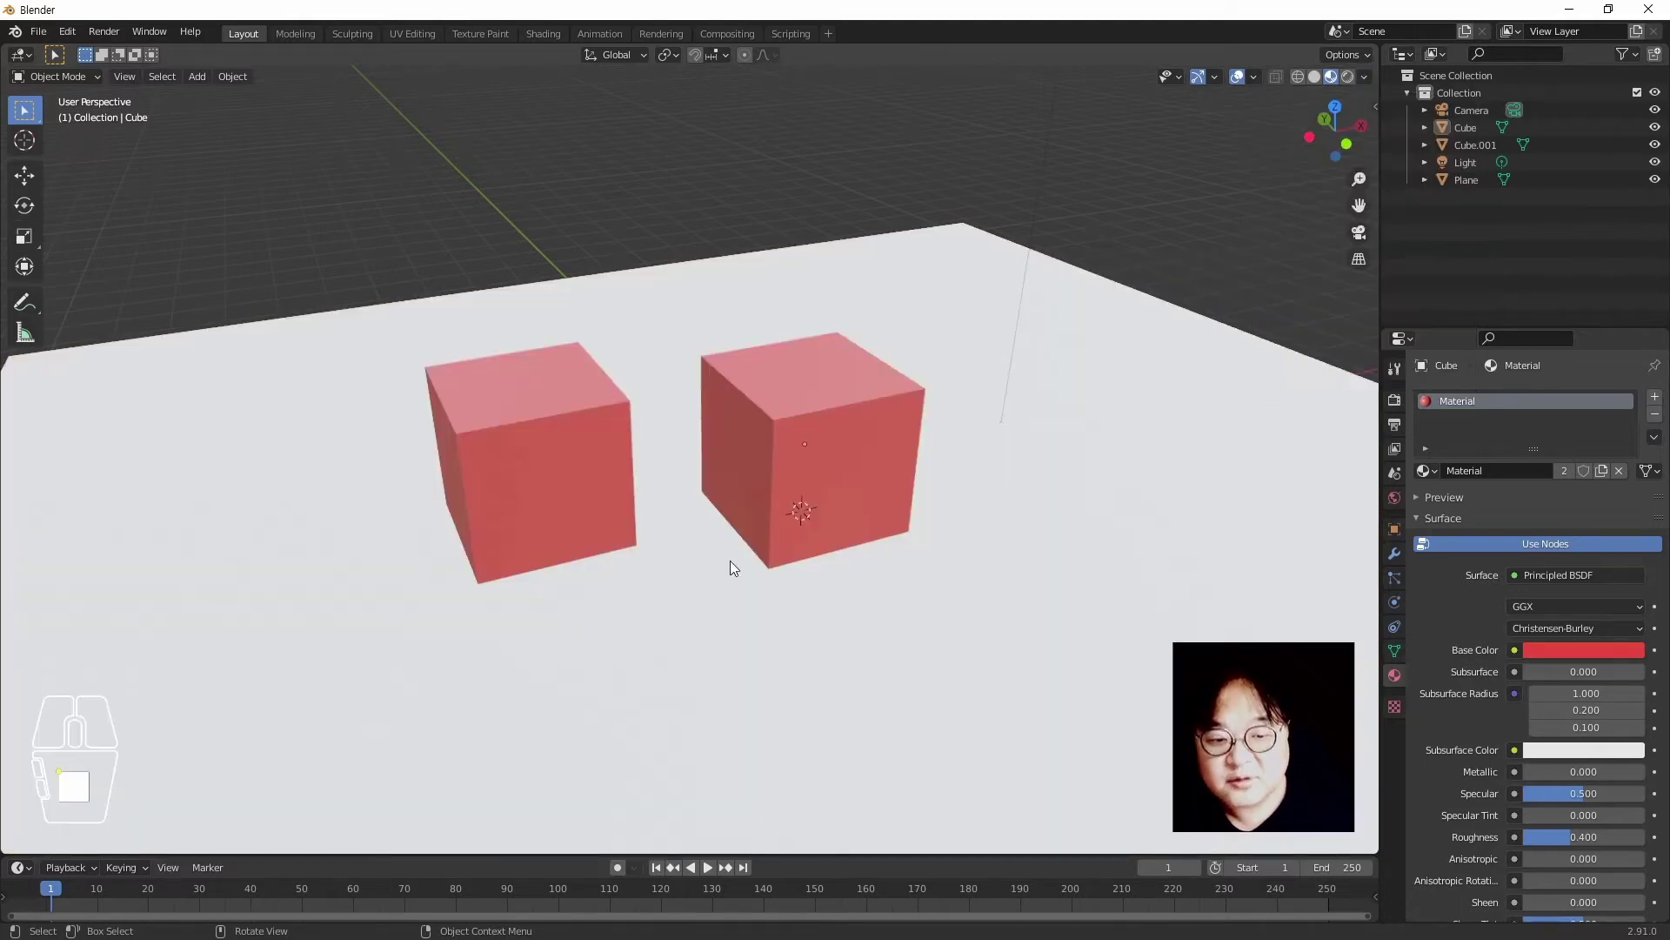
click(661, 203)
middle_drag(782, 661, 1002, 492)
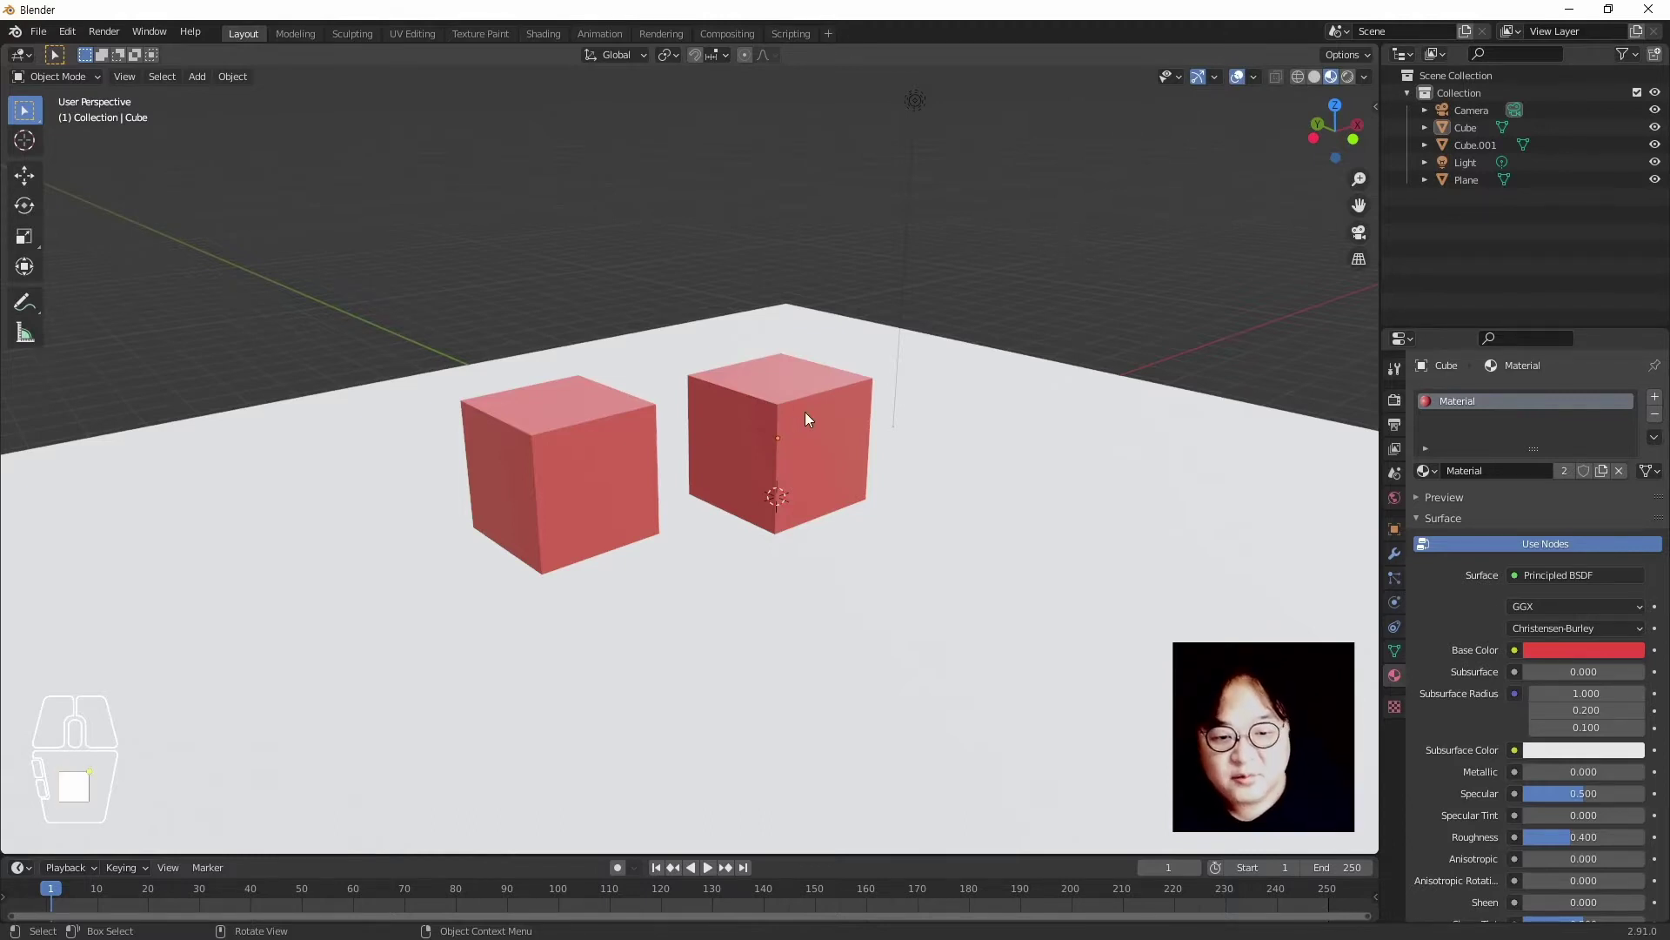
middle_drag(929, 451, 884, 451)
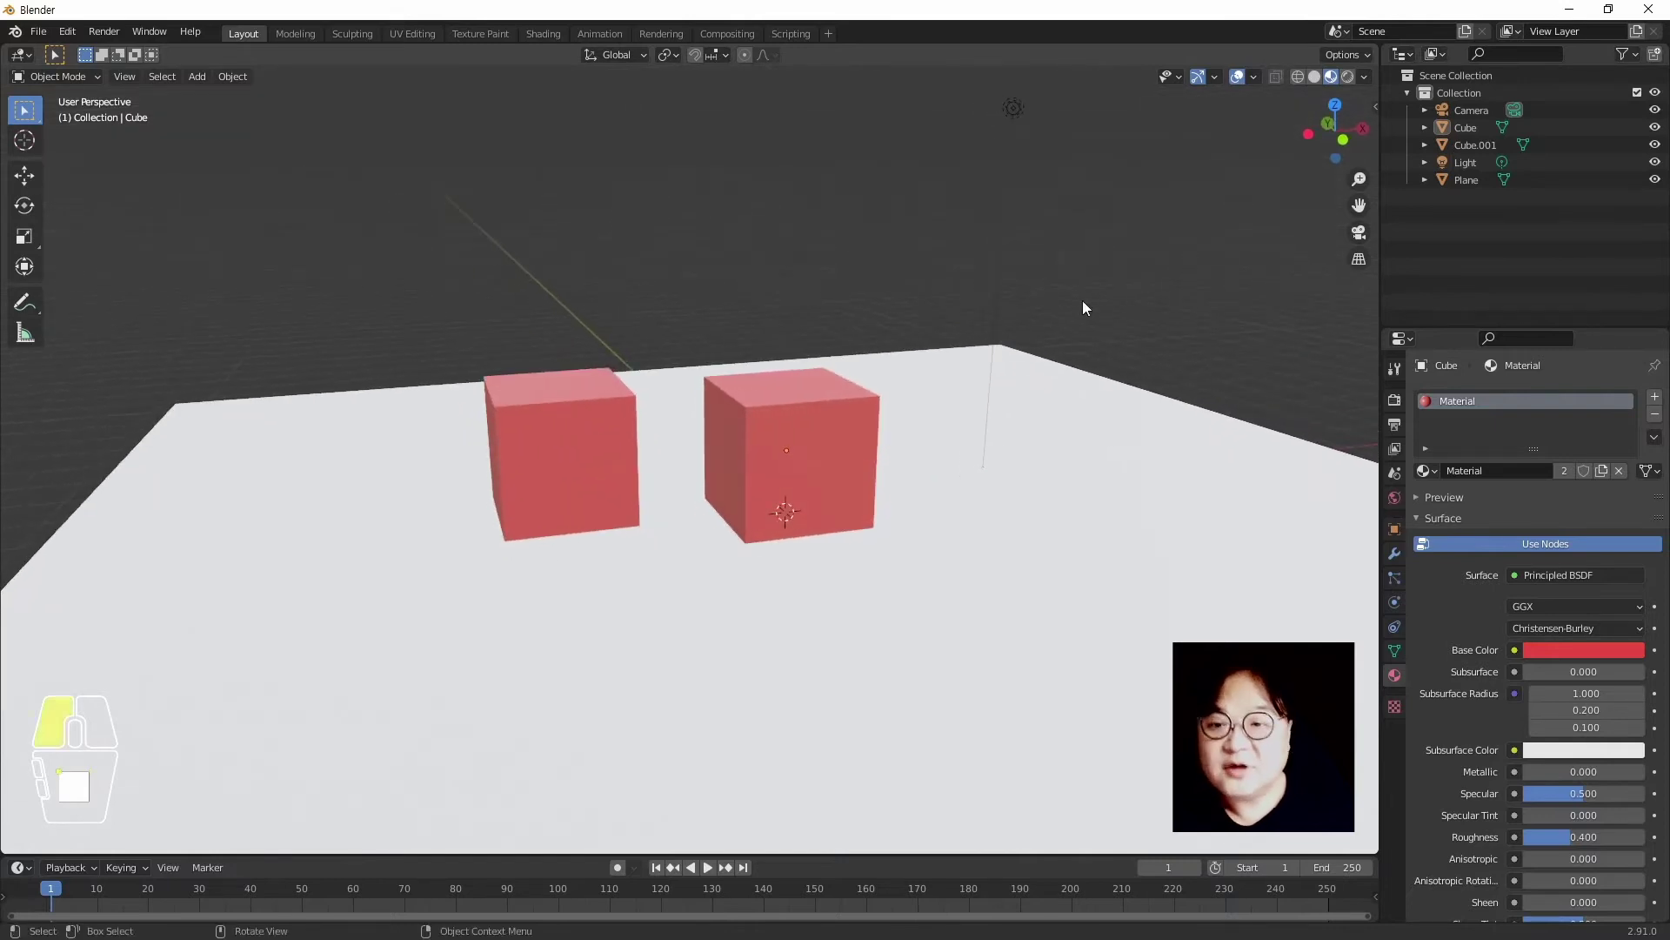
Switch the viewport to Rendered shading, show the scene's render settings, and examine the shadows from several sides
click(1348, 77)
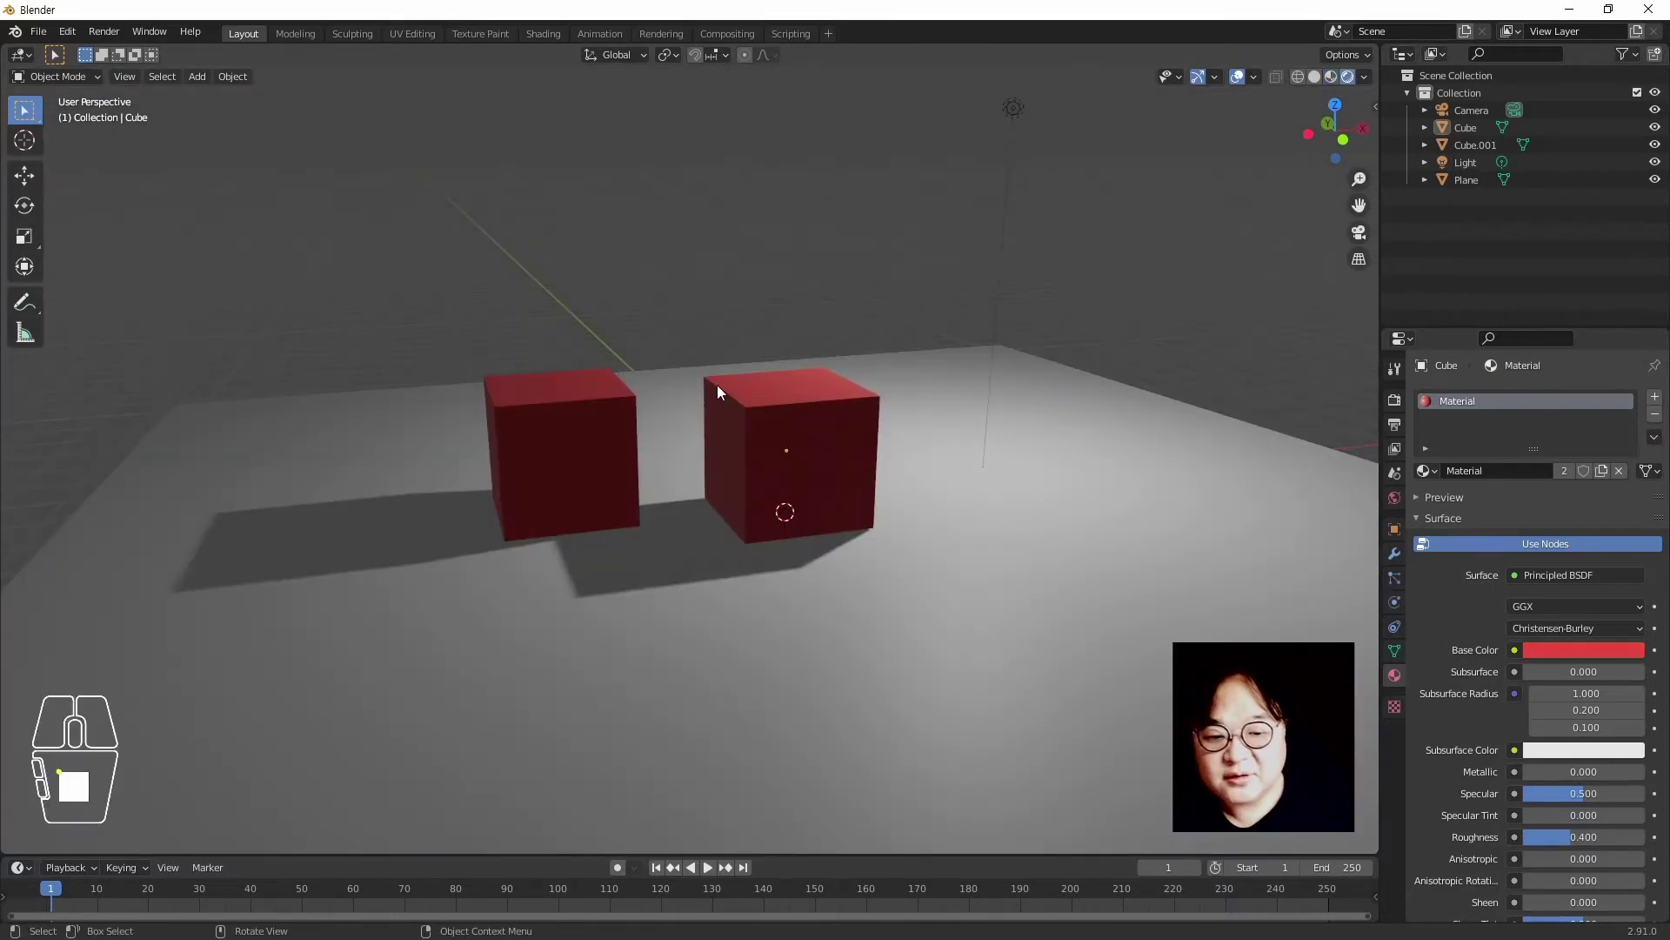
middle_drag(717, 385, 597, 515)
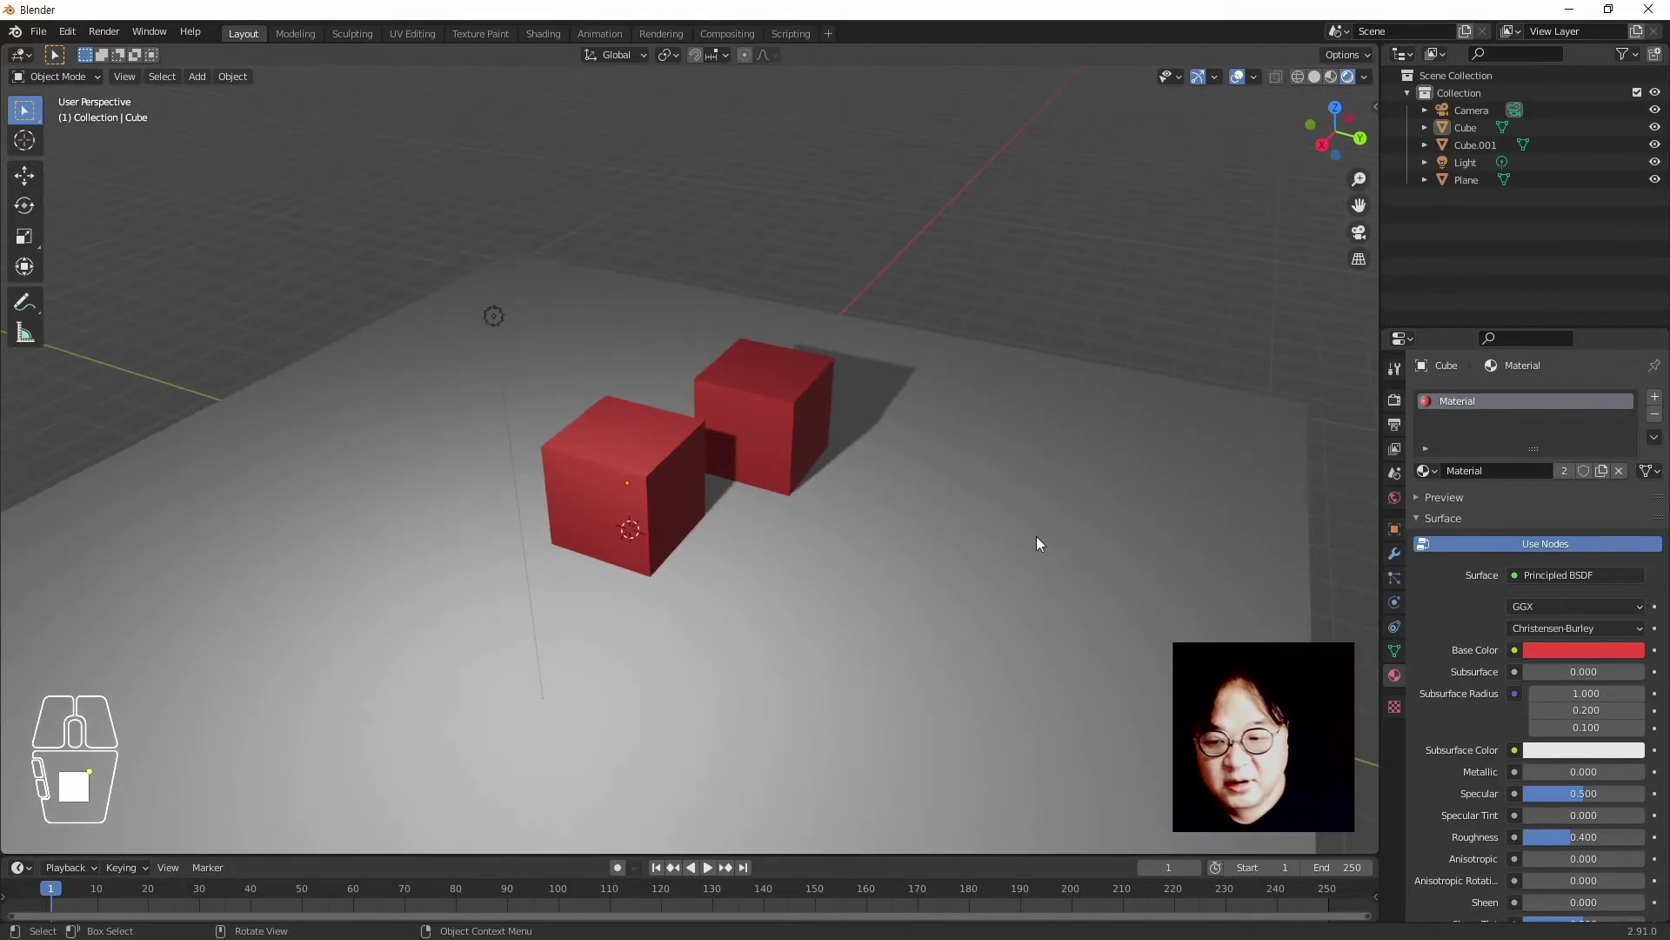
click(1394, 425)
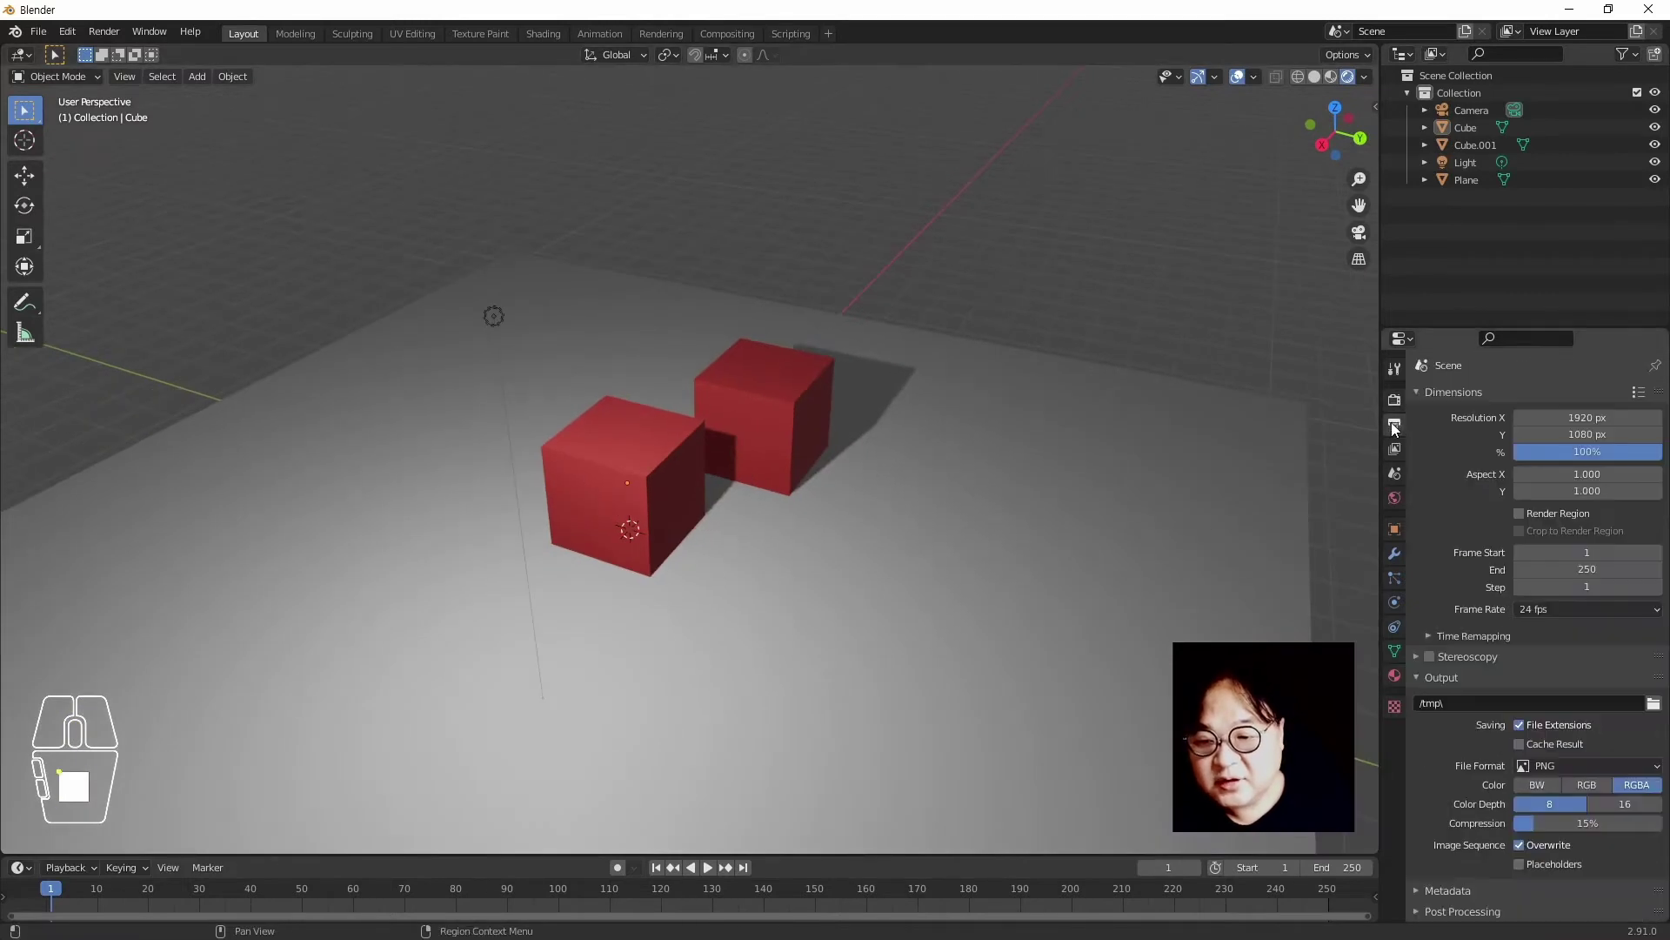
click(1395, 399)
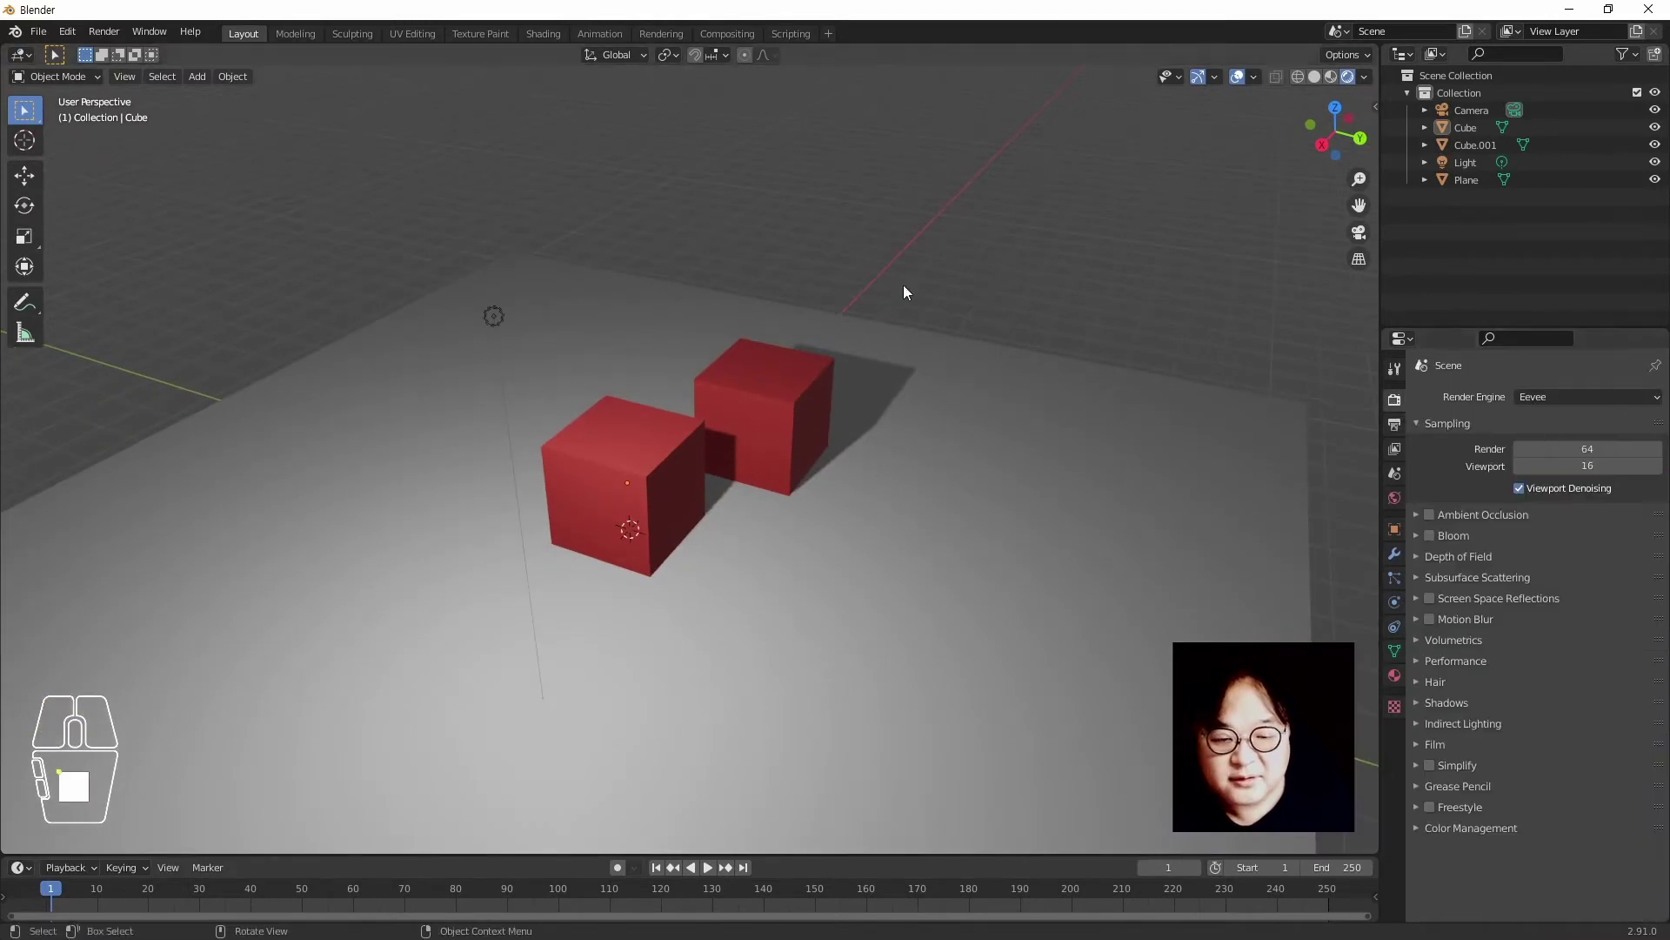
middle_drag(629, 322, 854, 420)
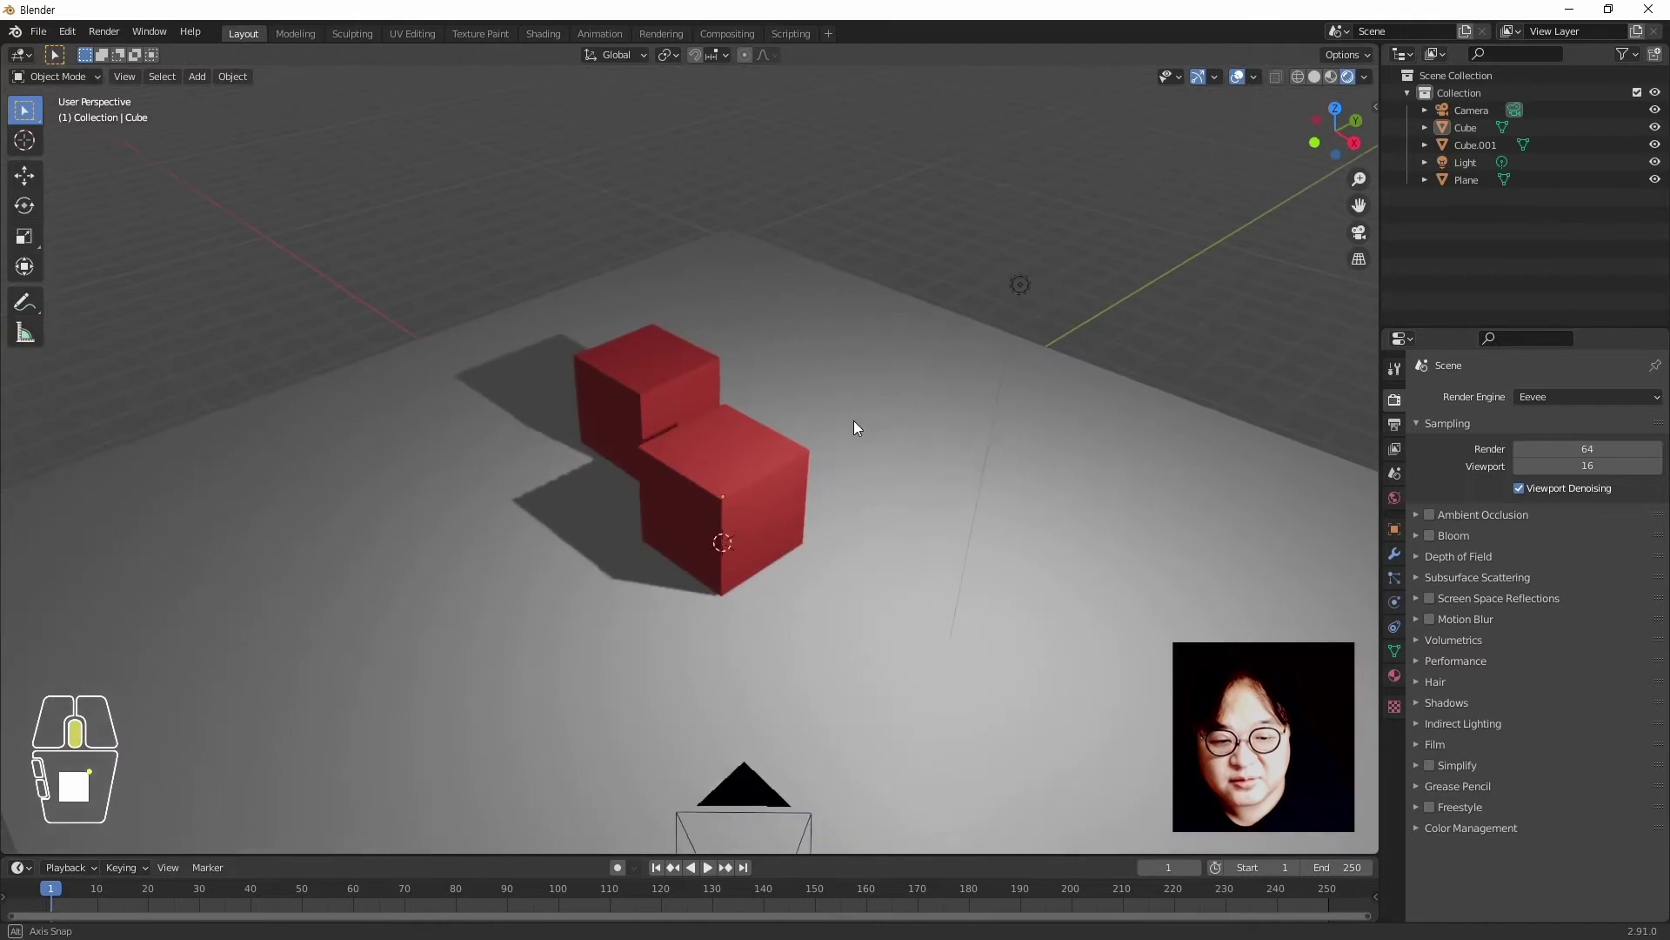
Try moving the light horizontally around the cubes to examine how their shadows change
click(1013, 290)
key(g)
key(shift+z)
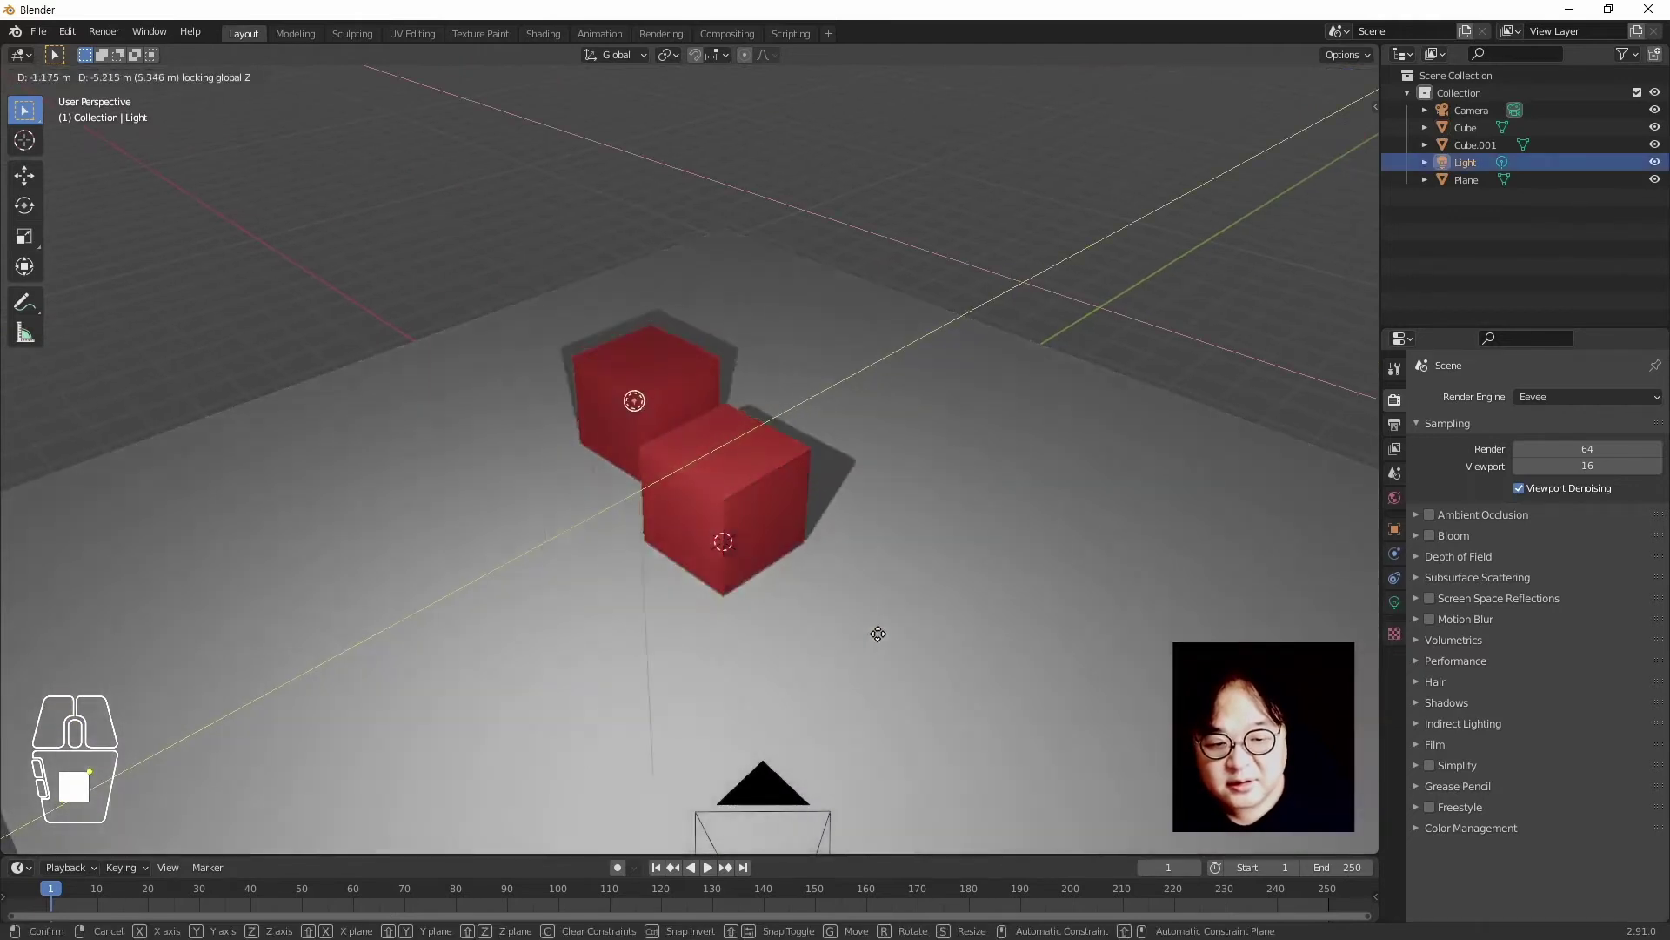
right_click(1103, 461)
click(1078, 252)
Add a Grease Pencil monkey to the scene and move it horizontally between the two red cubes
middle_drag(1087, 431, 835, 475)
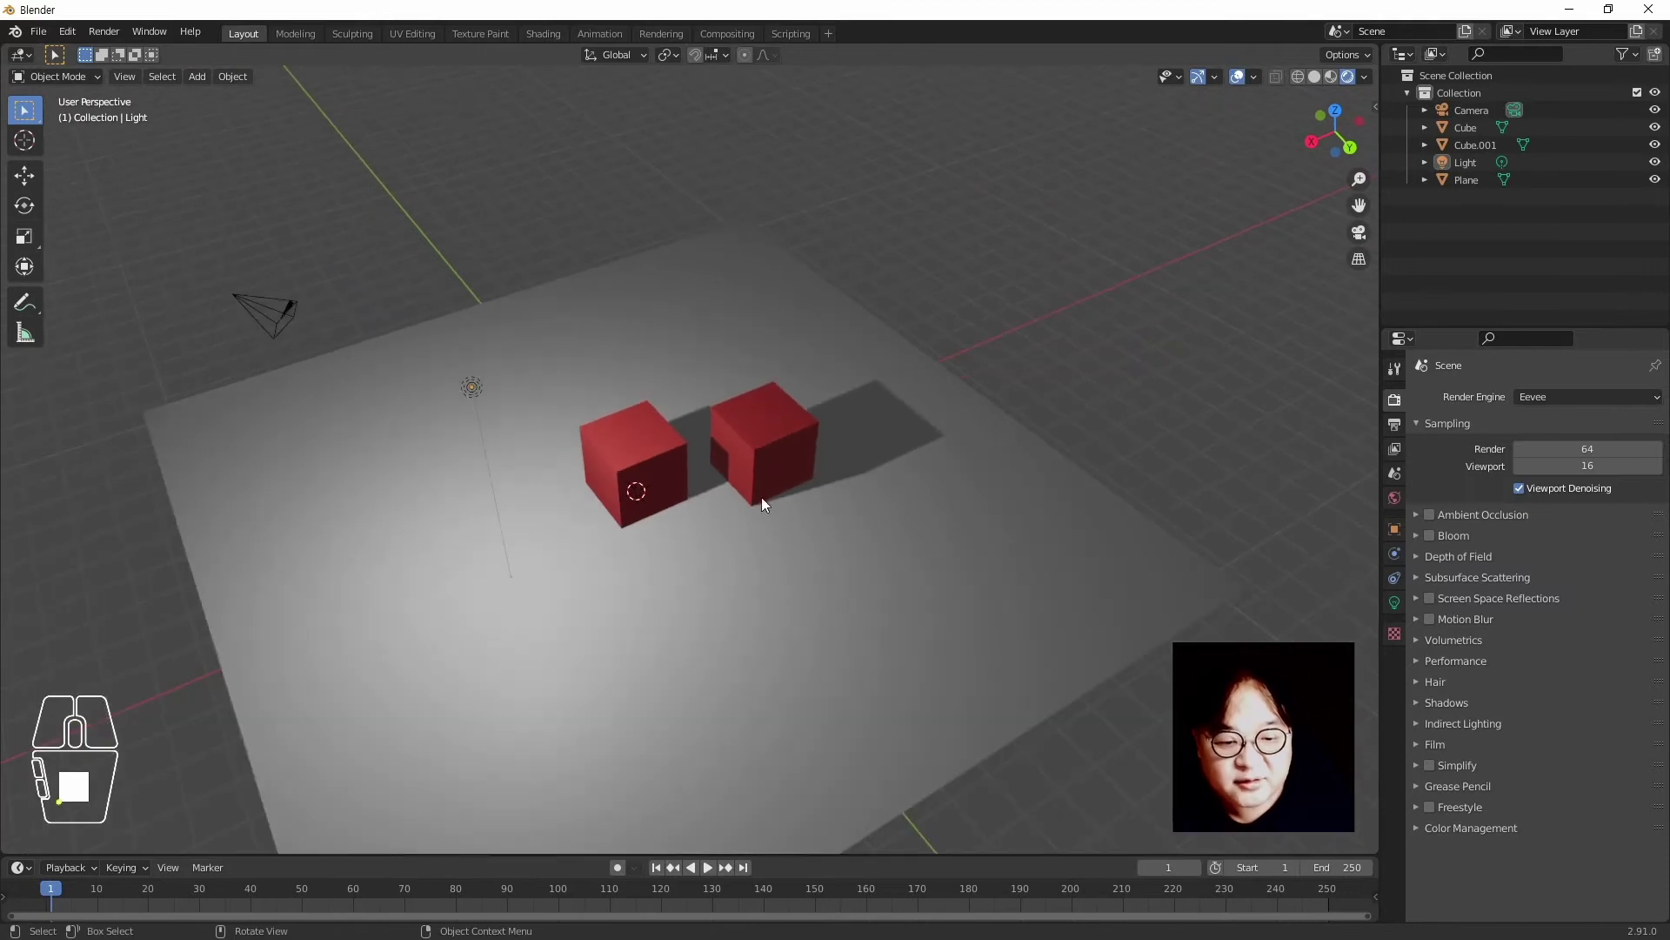
key(shift+a)
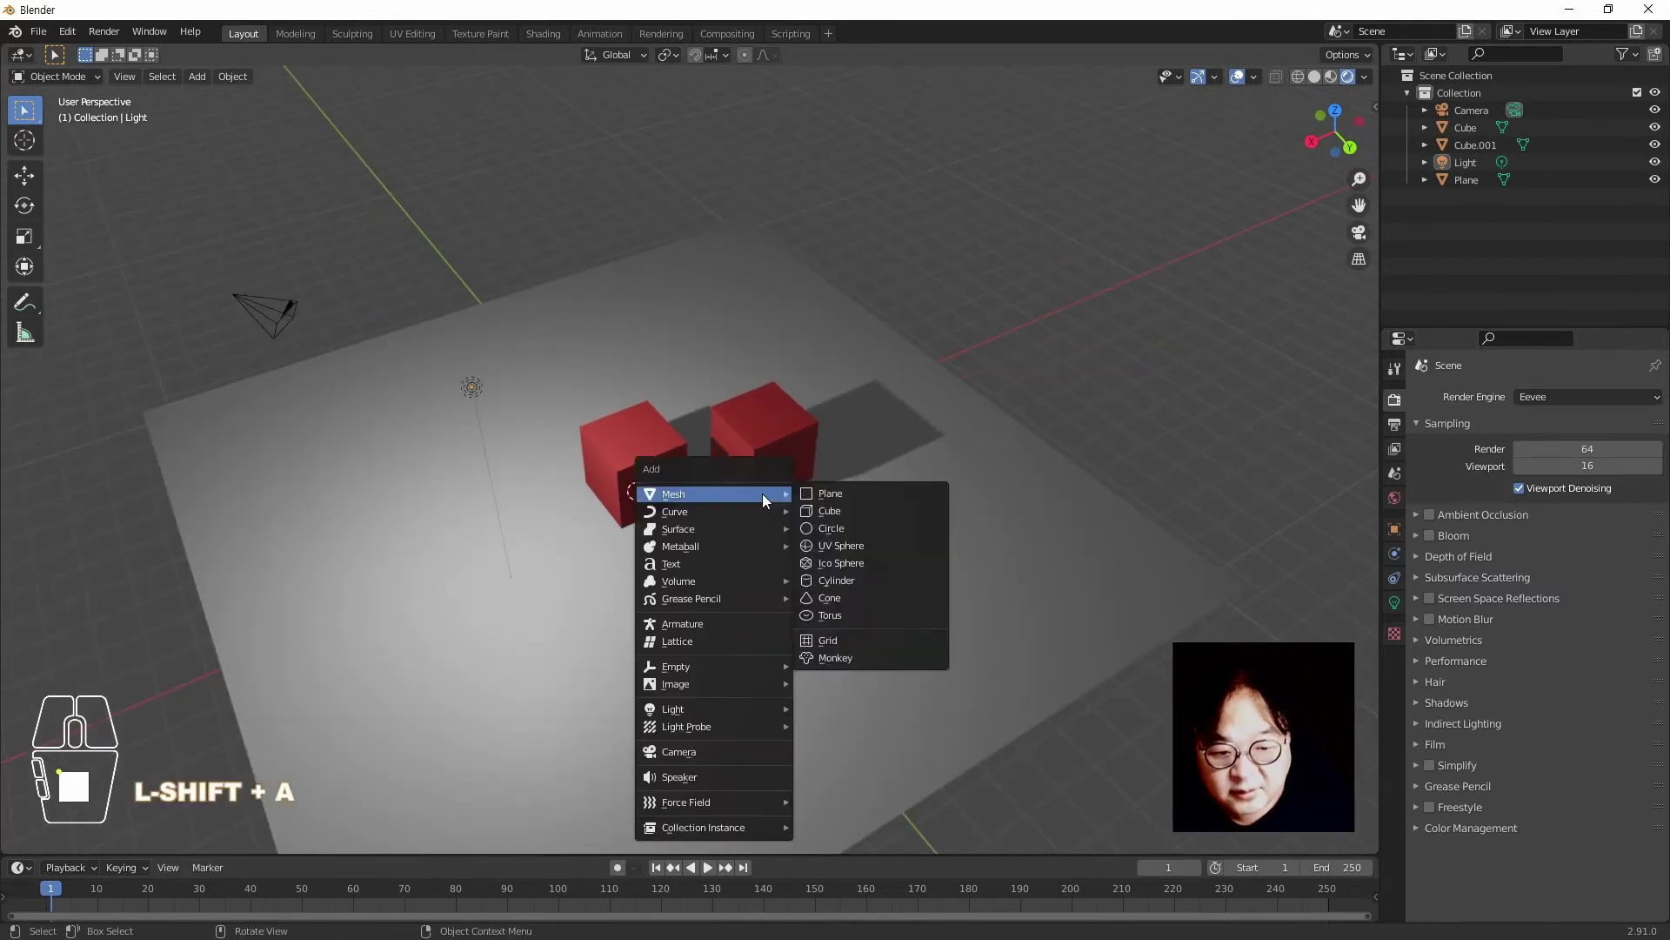
mouse_move(767, 685)
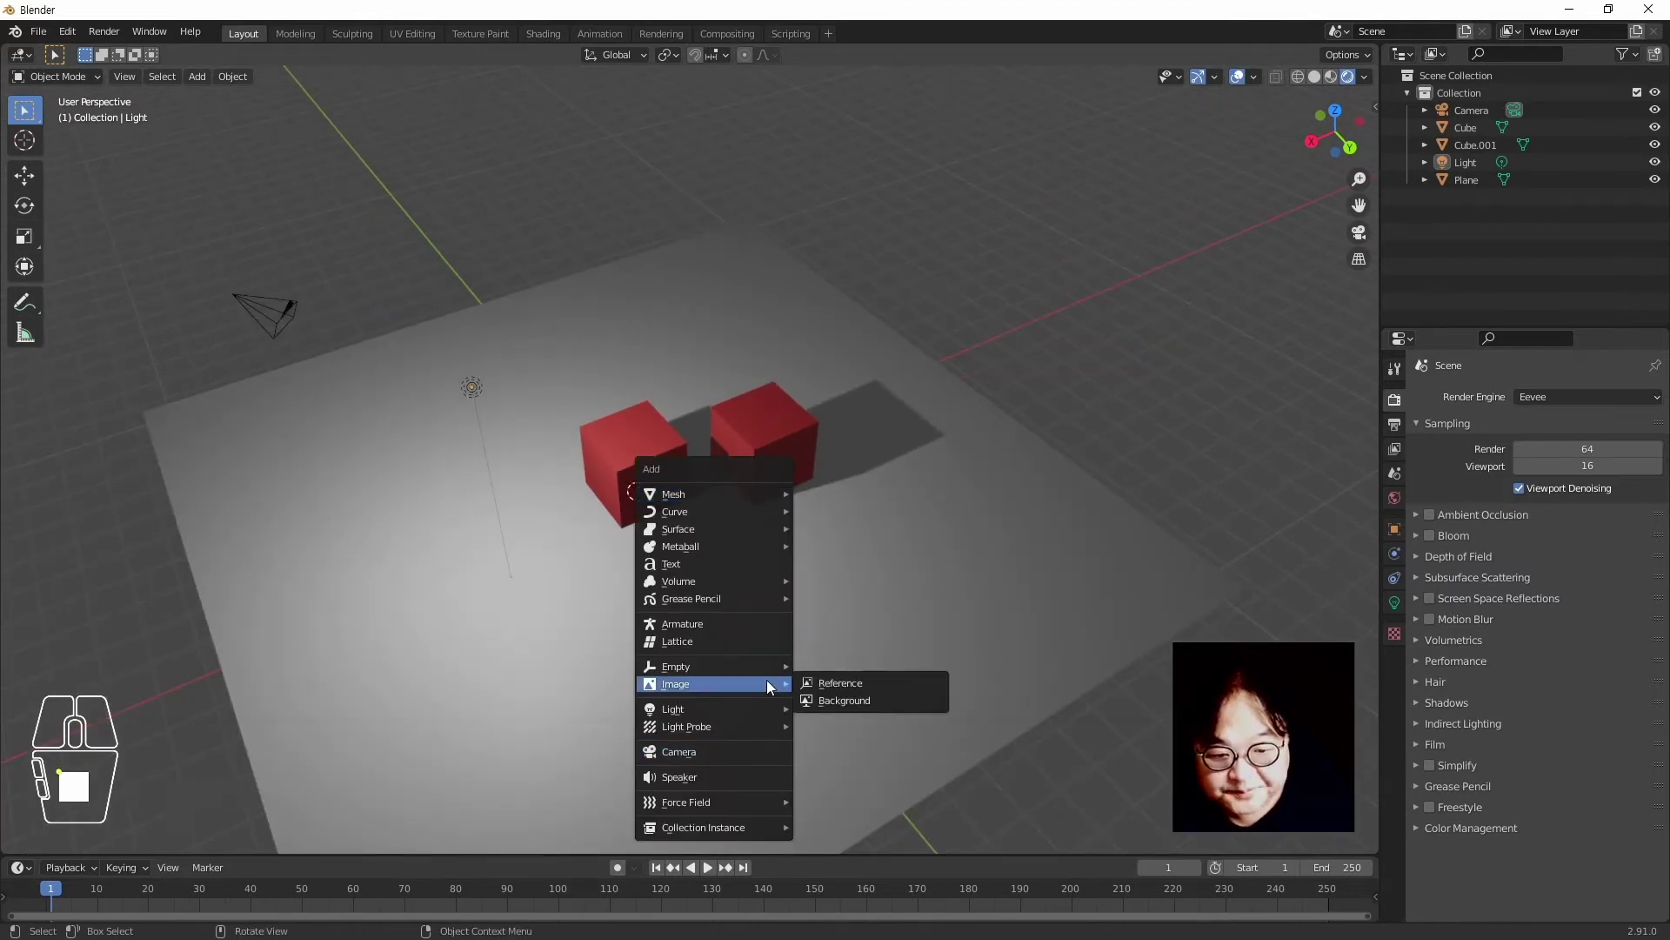
mouse_move(760, 598)
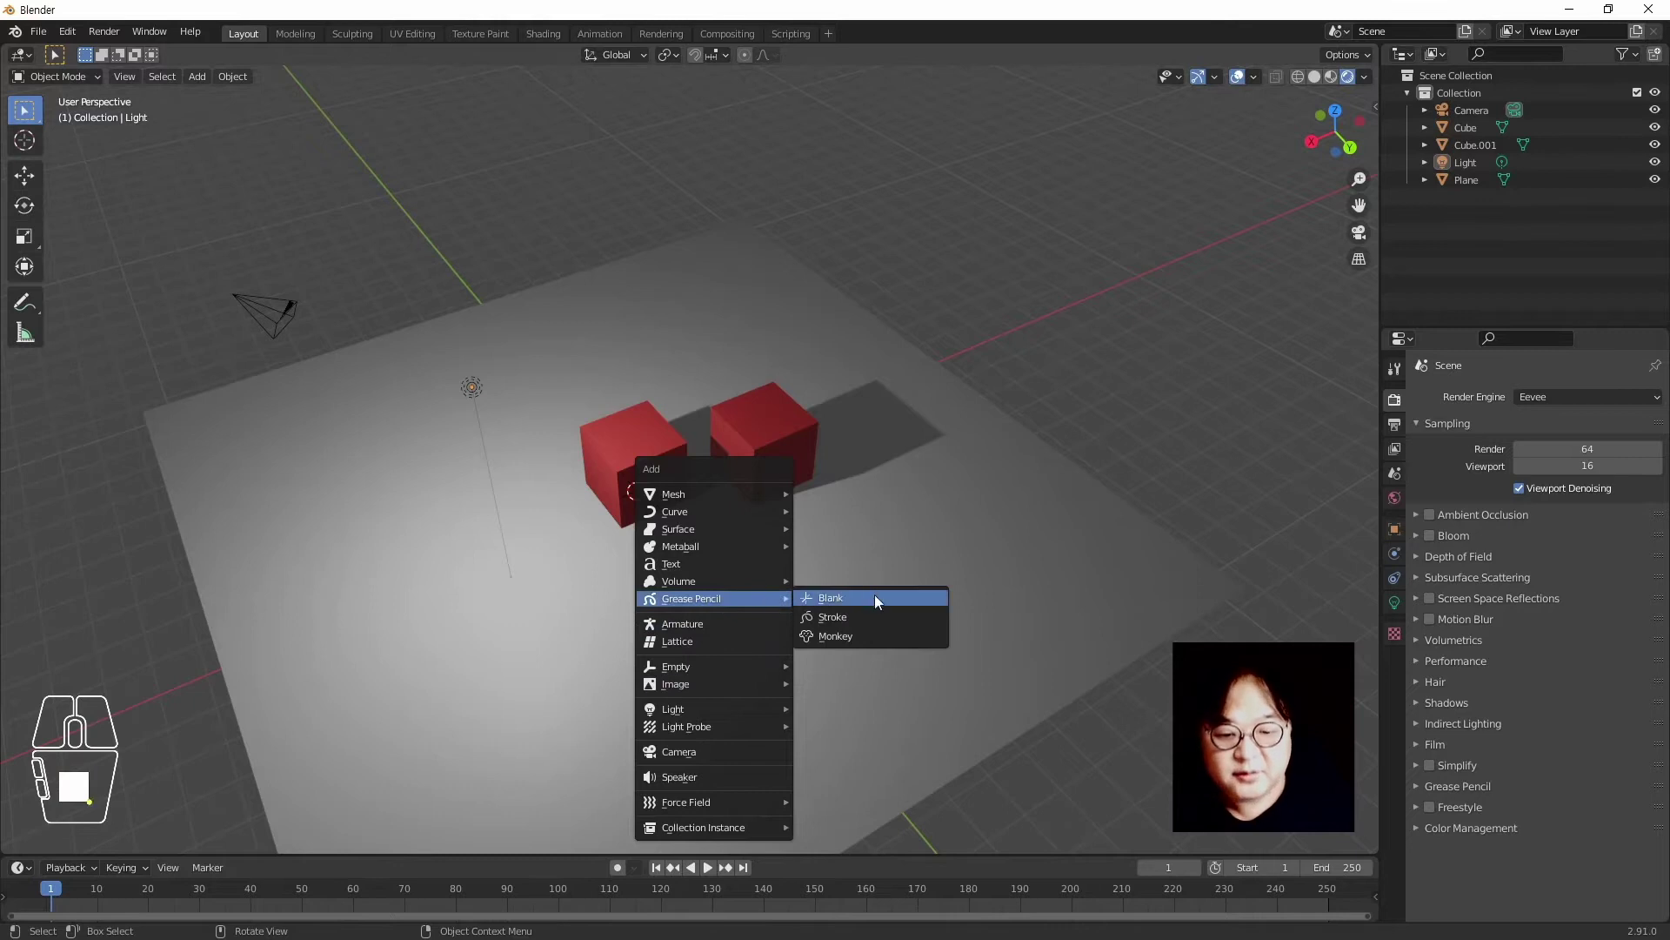
click(875, 634)
key(g)
key(shift+z)
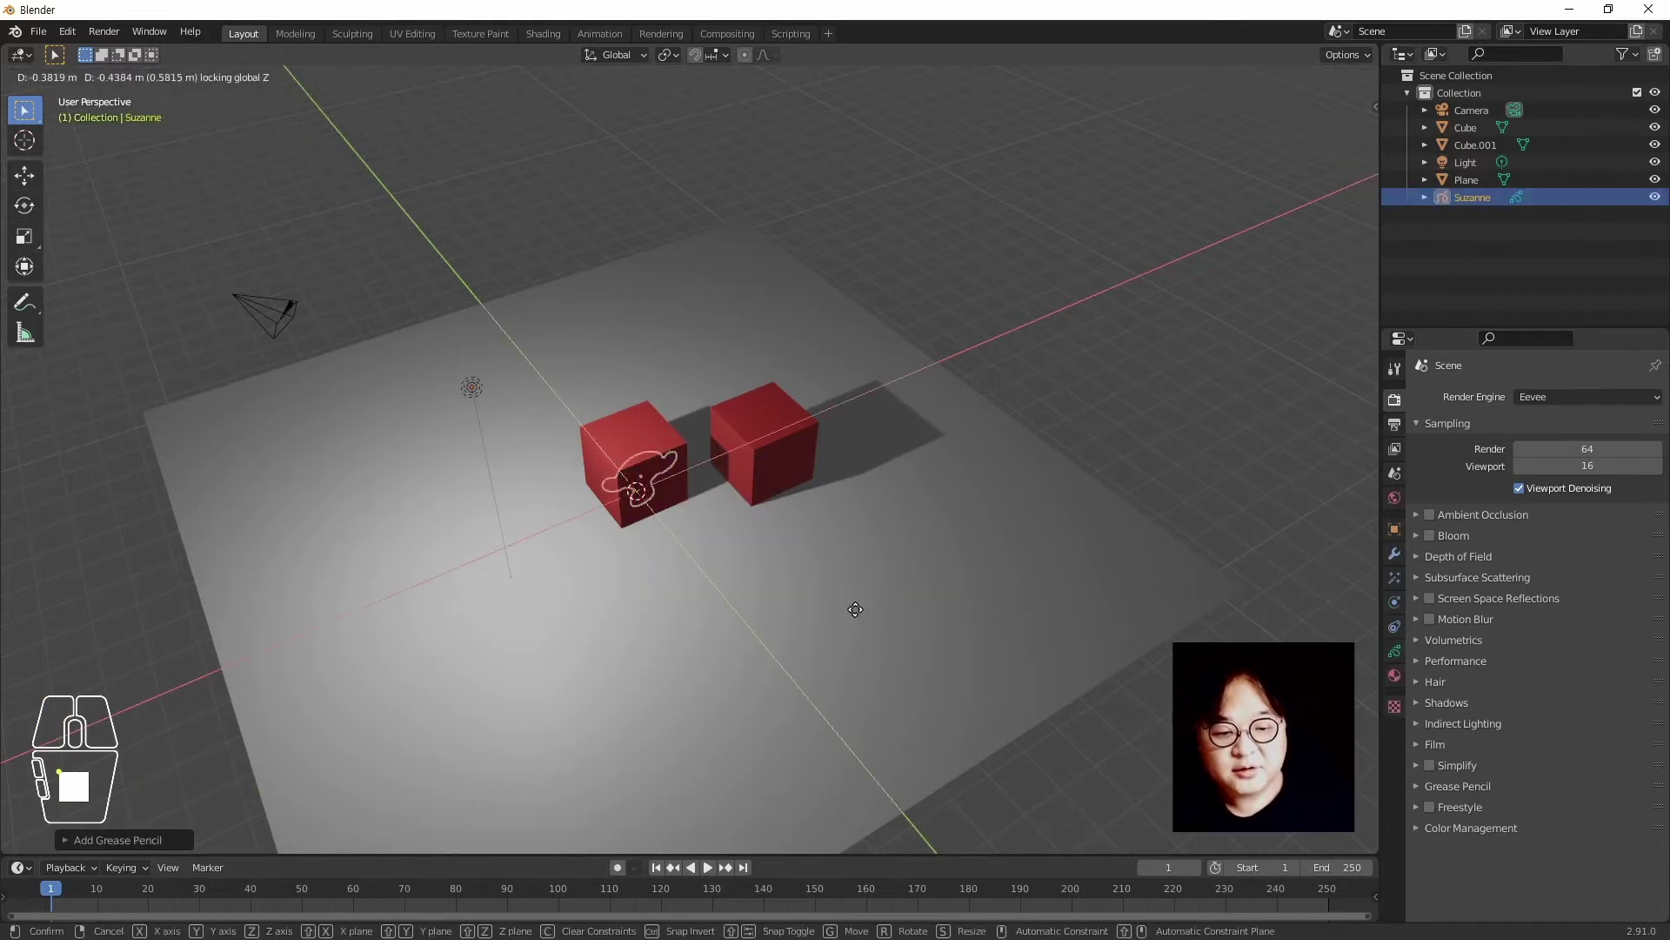
click(904, 491)
Lift the Grease Pencil monkey along the Z axis and rotate it
key(g)
key(z)
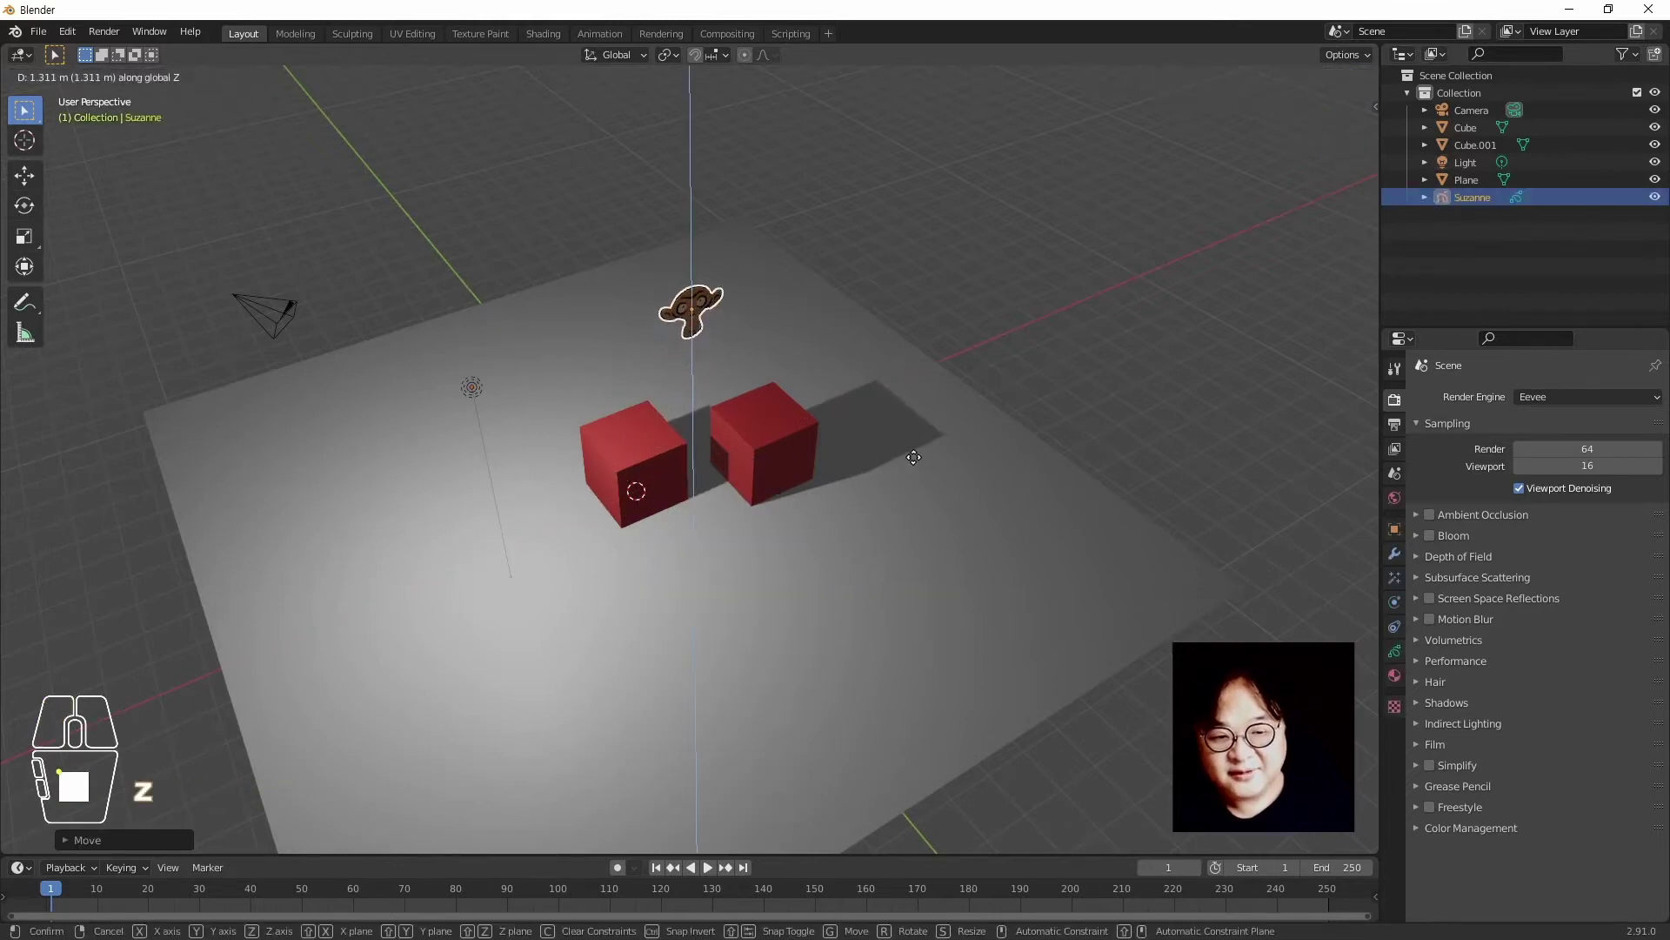
key(r)
click(659, 552)
Move the Grease Pencil monkey horizontally out in front of the cubes, keeping its height locked
middle_drag(660, 557, 555, 563)
key(g)
key(shift+z)
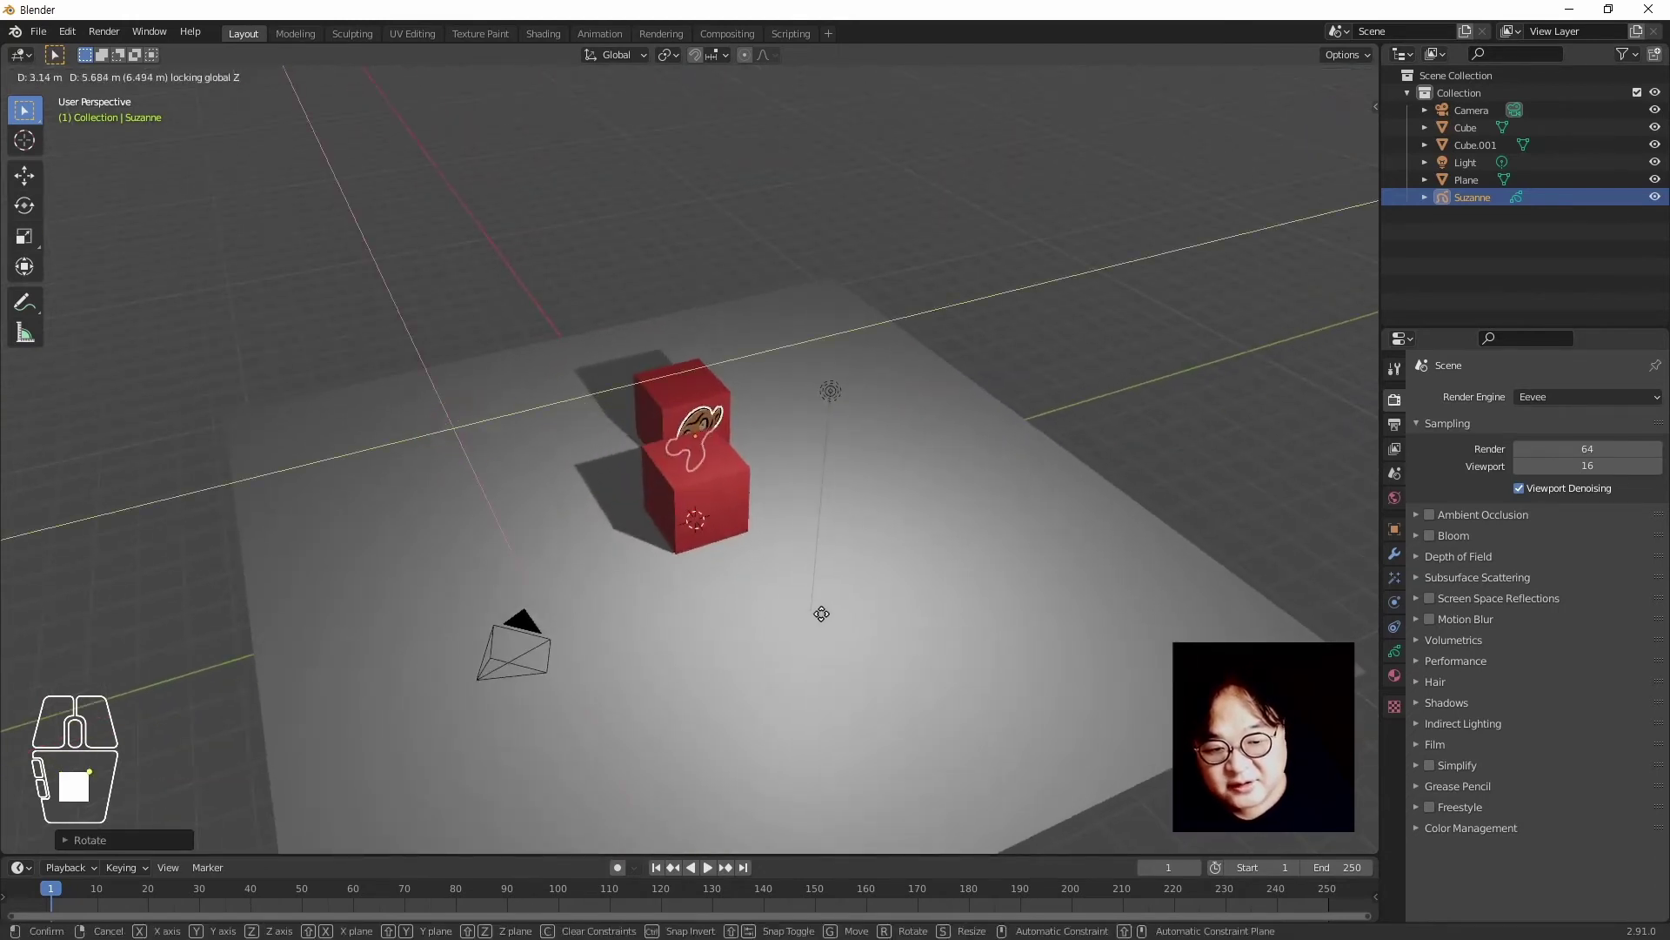
click(910, 612)
middle_drag(912, 612, 894, 558)
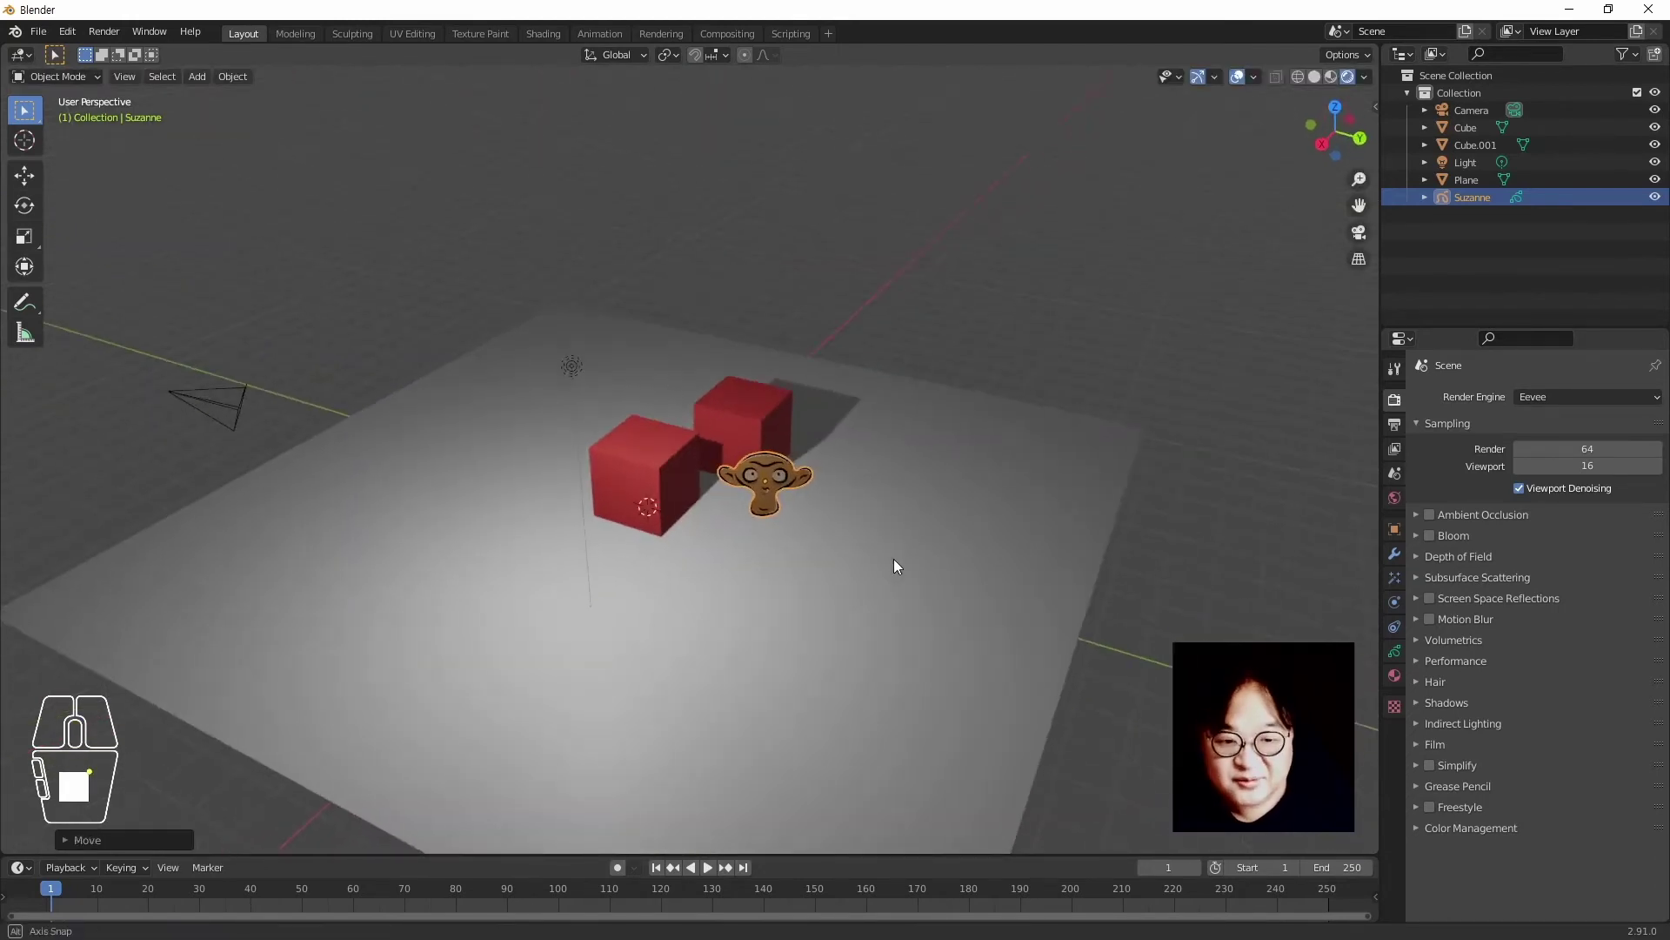
Raise the Grease Pencil monkey along the Z axis and move it horizontally to between the light and the cubes
key(g)
key(z)
click(990, 522)
key(g)
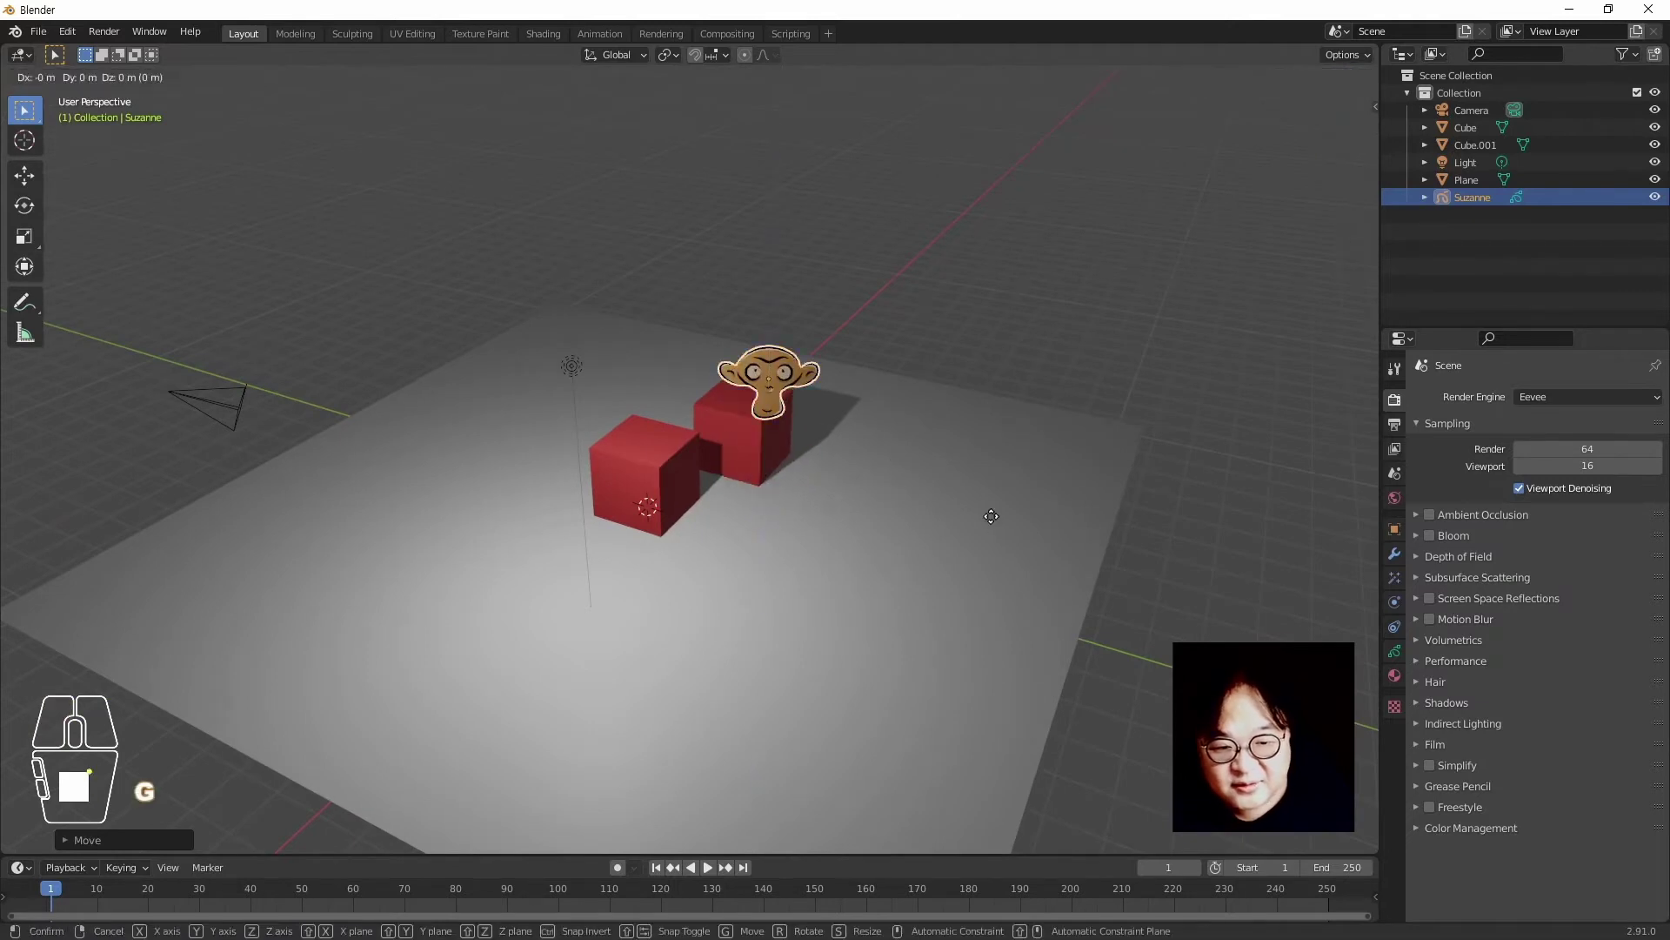
key(shift+z)
click(809, 527)
middle_drag(599, 516, 536, 546)
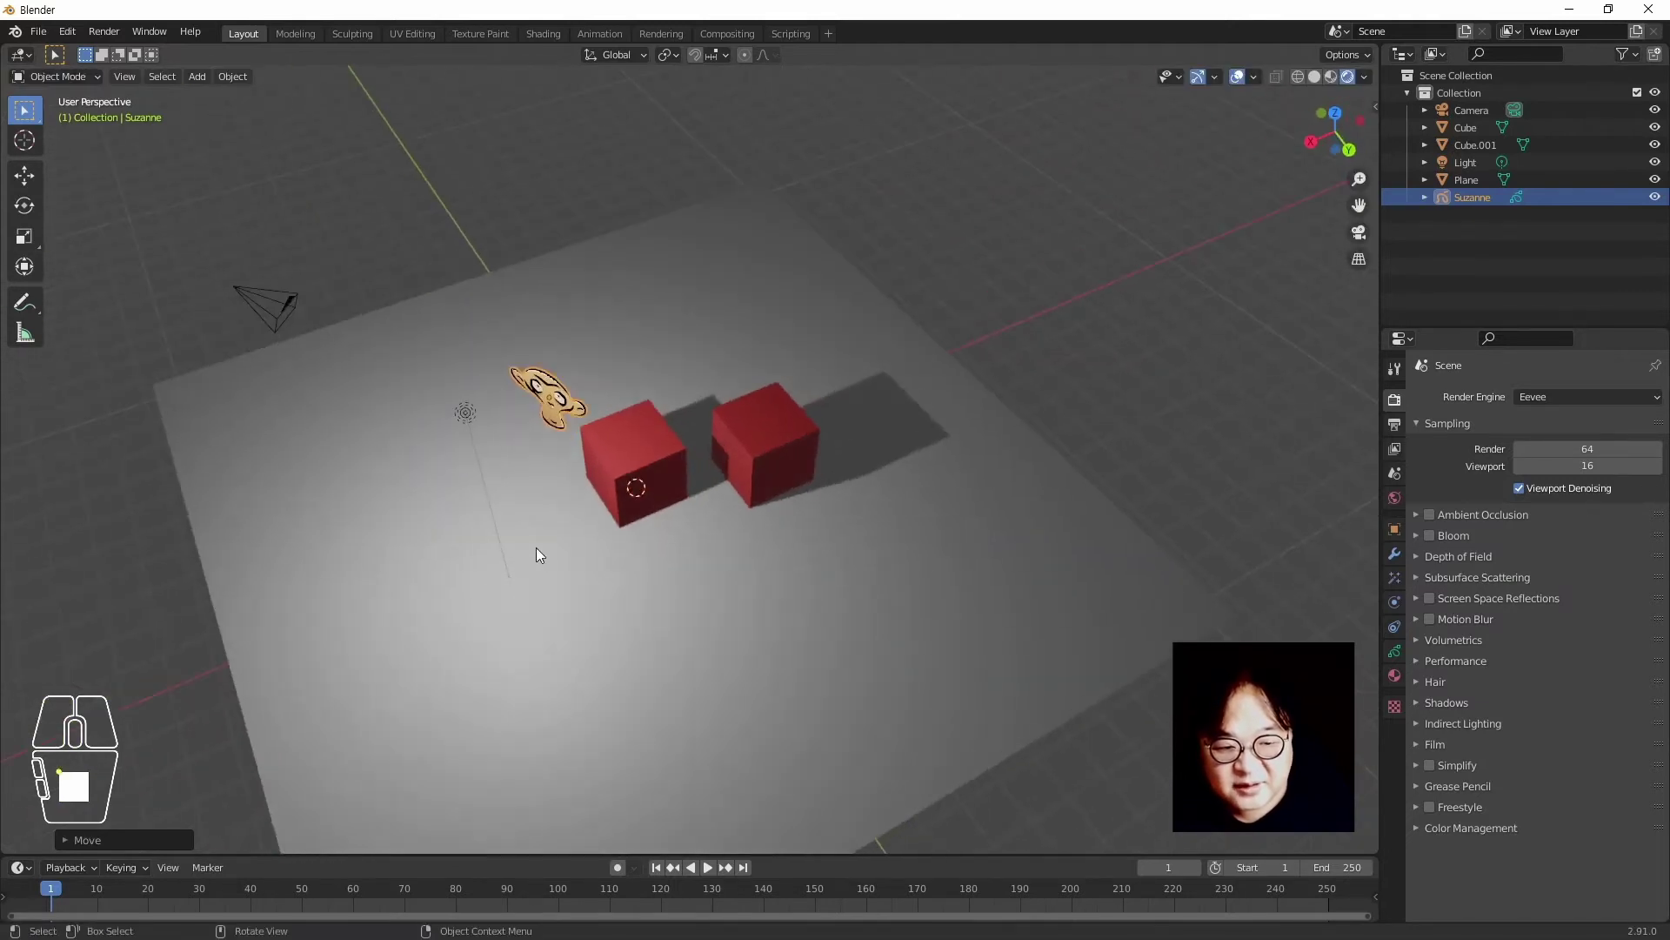
Try to move the Grease Pencil monkey horizontally above the cubes with its height locked, and reselect it
key(KP_Decimal)
middle_drag(455, 588, 731, 641)
scroll(573, 570, down, 4)
key(g)
key(shift+z)
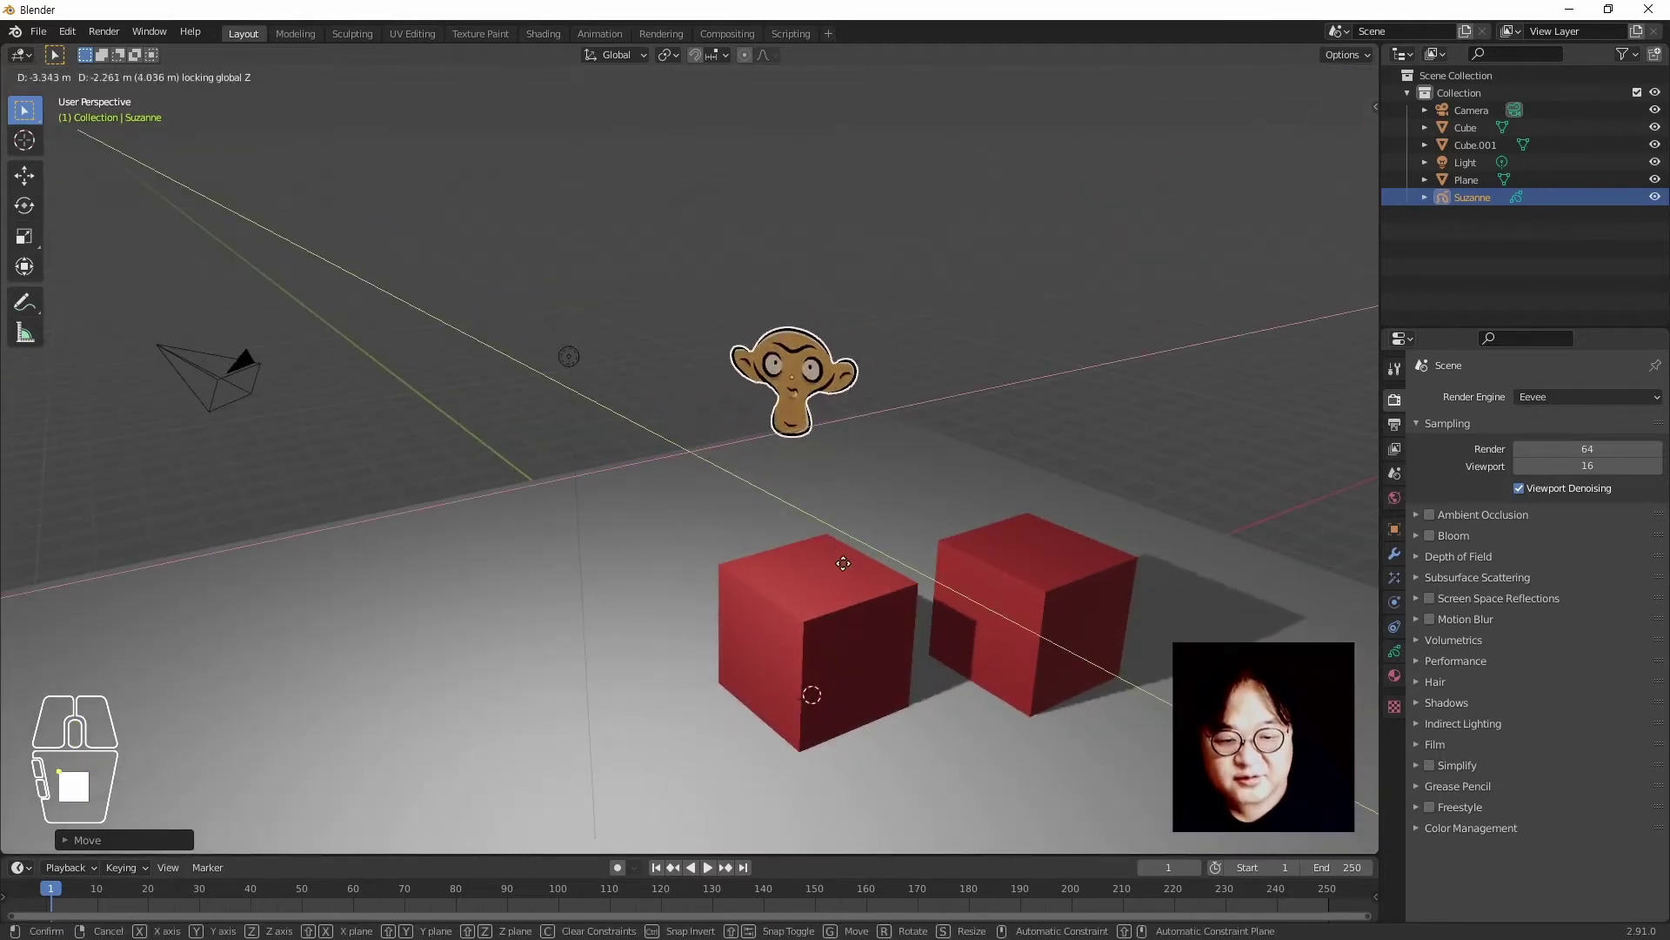
right_click(848, 555)
middle_drag(663, 475, 761, 487)
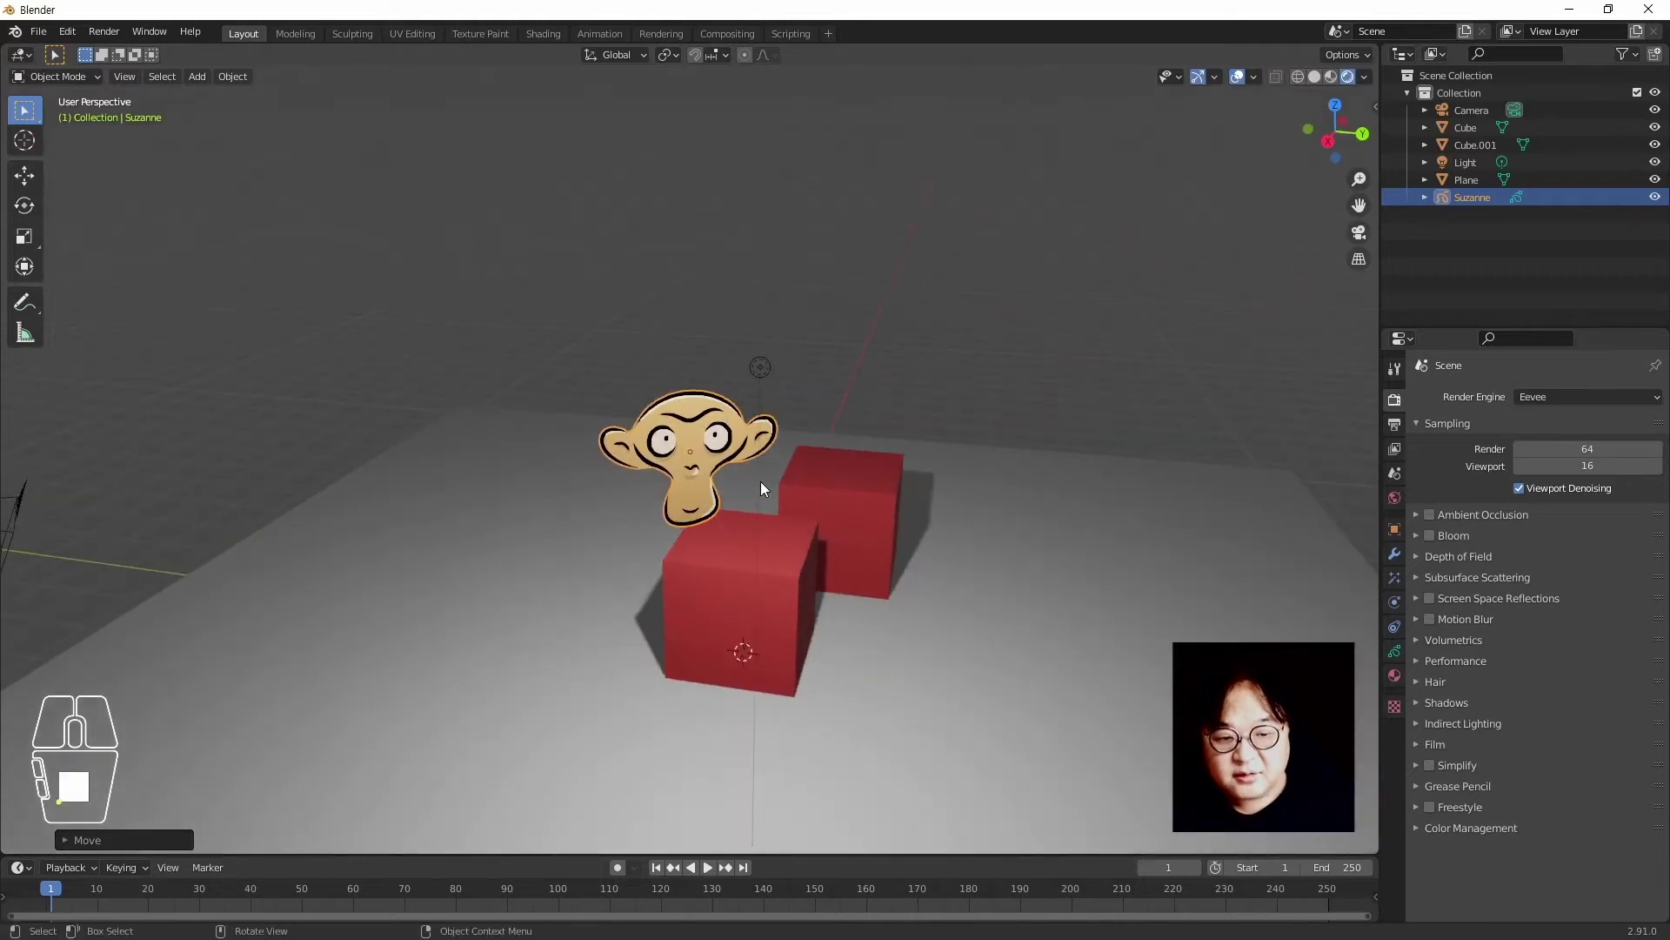
click(785, 252)
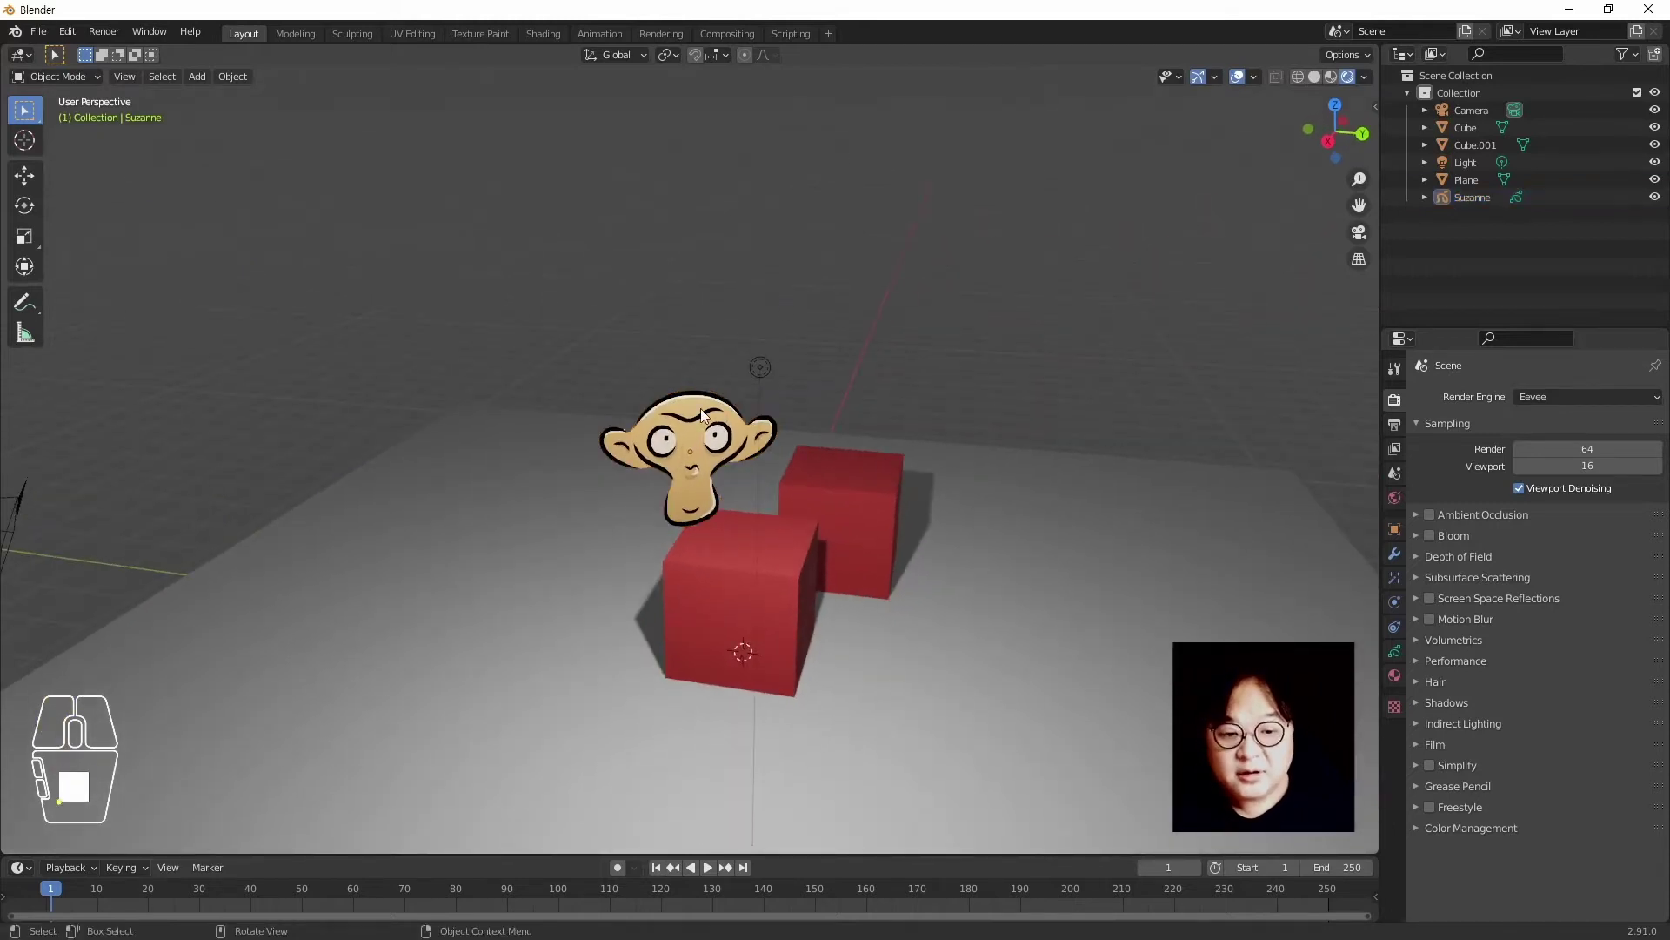
click(675, 463)
middle_drag(775, 526, 792, 555)
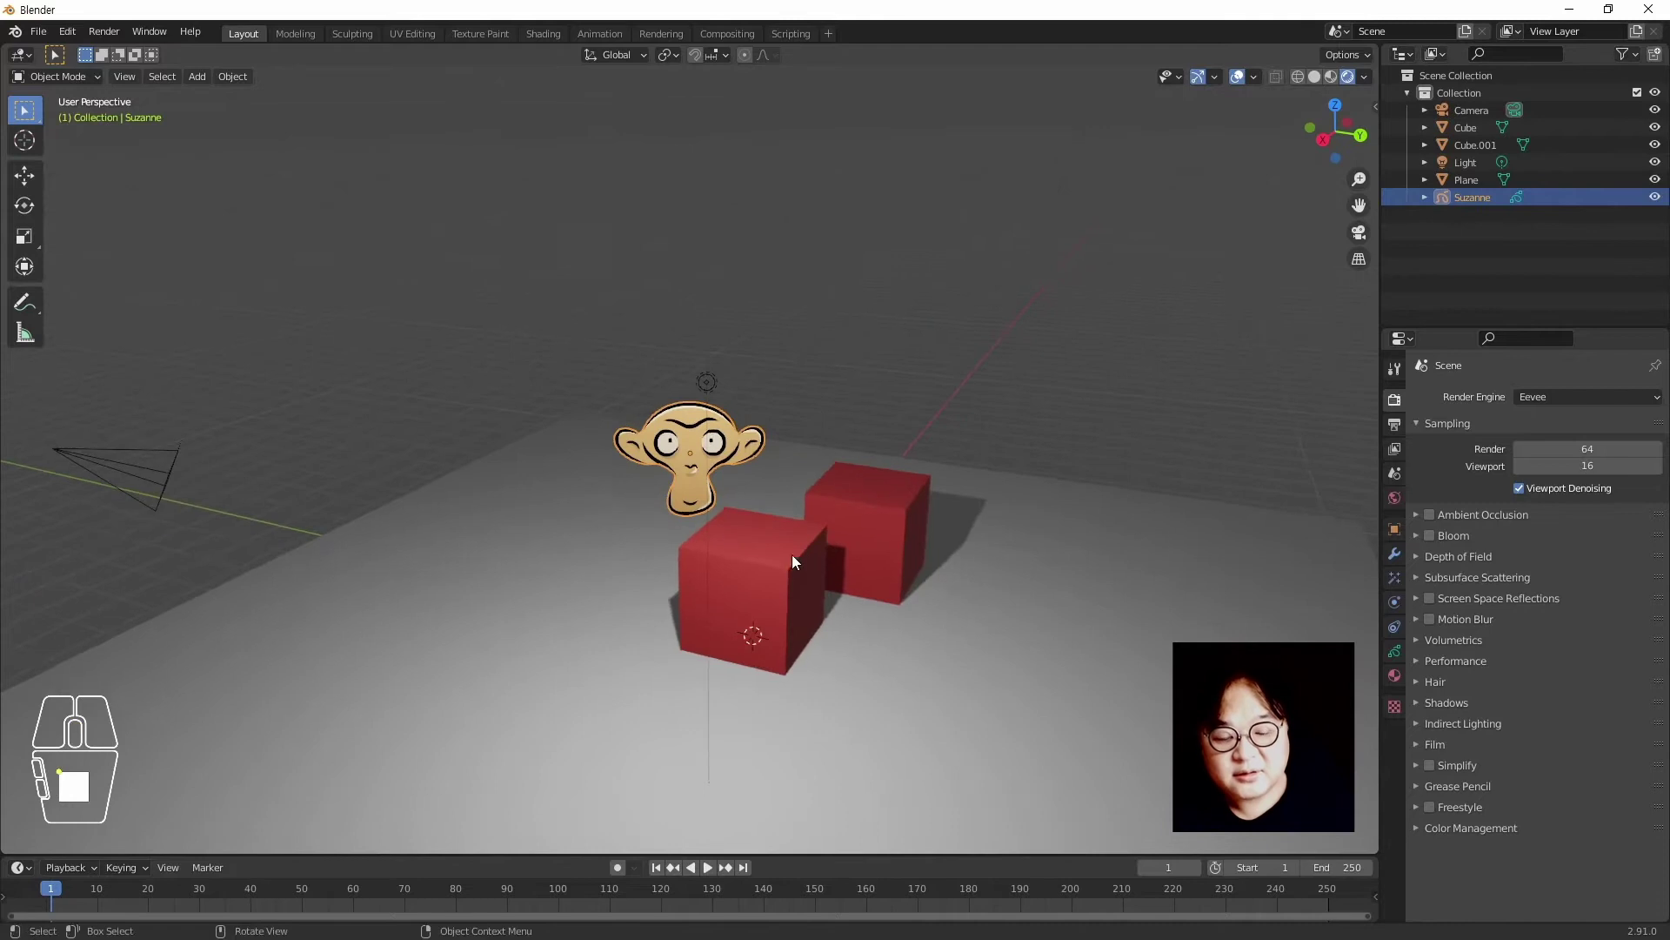
Try to move the light horizontally with its height locked to test how the shadows respond
click(717, 384)
key(g)
key(shift+z)
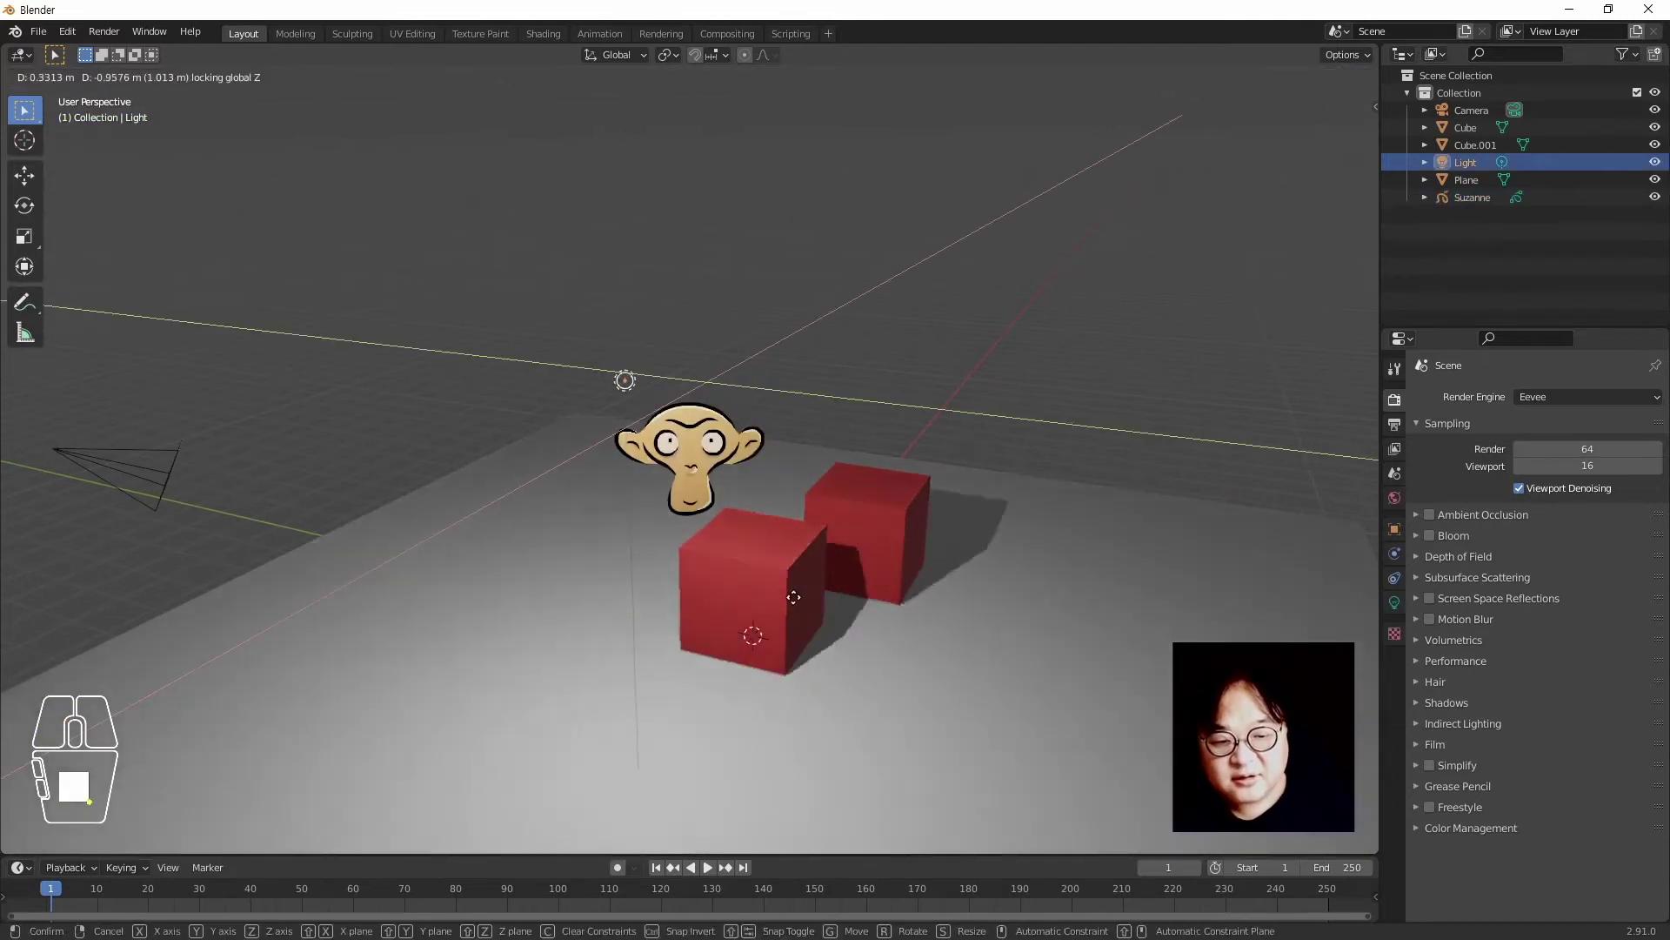
right_click(896, 566)
click(937, 313)
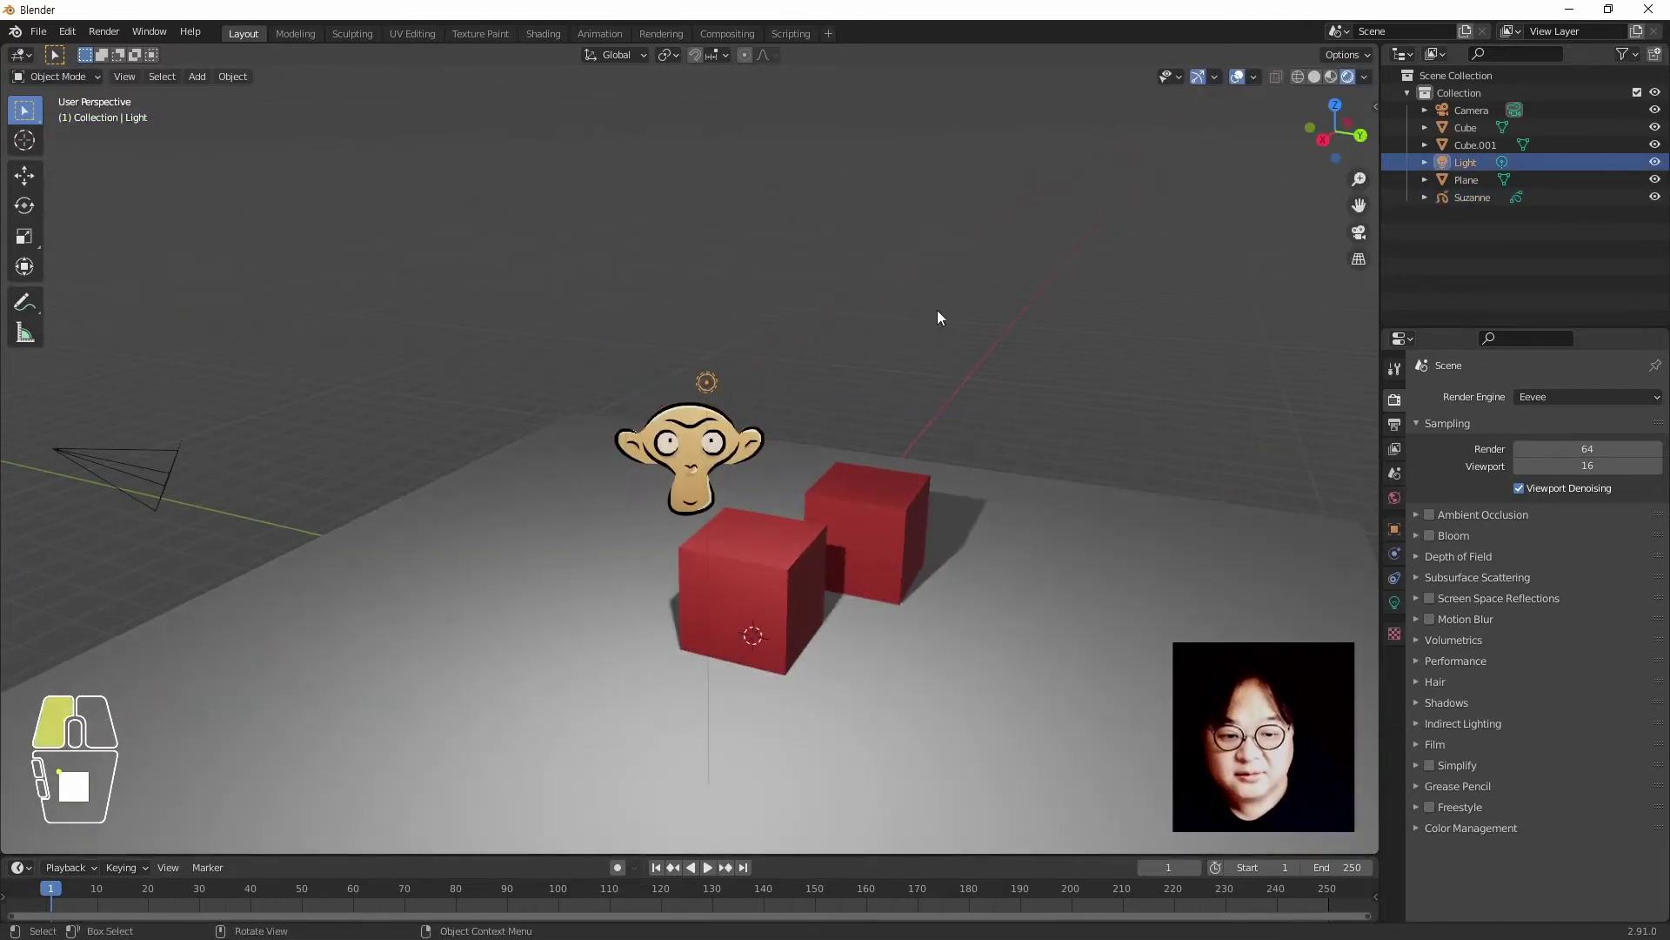
Switch the viewport to Solid shading and select each of the two cubes in turn
click(1315, 76)
click(856, 500)
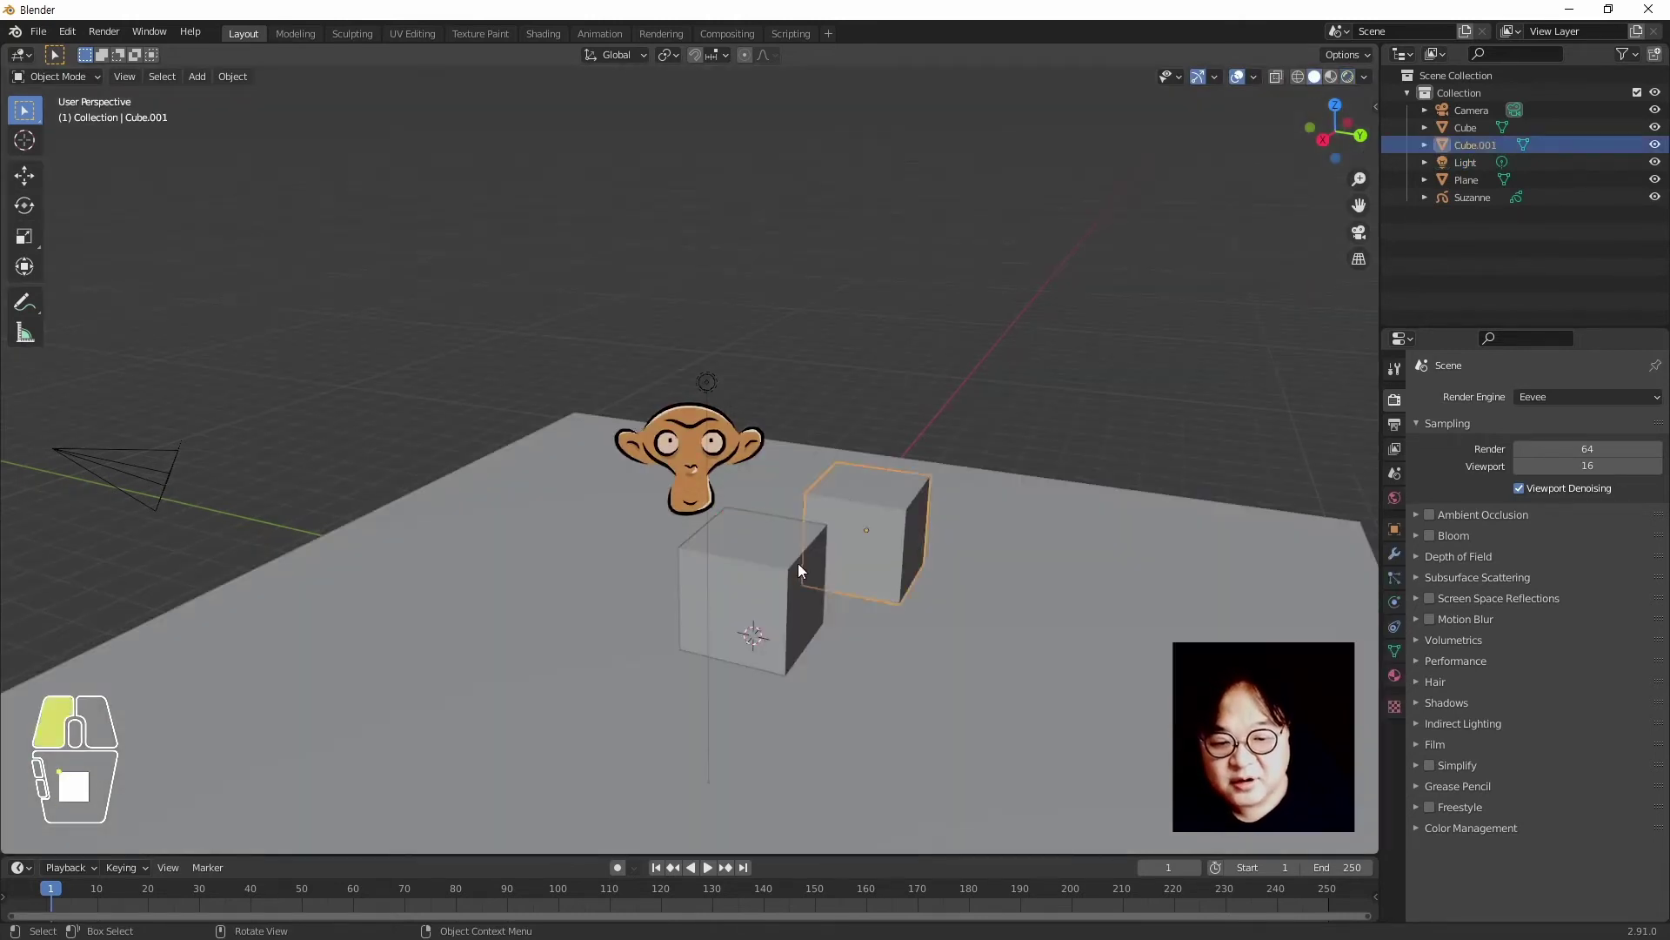
click(792, 570)
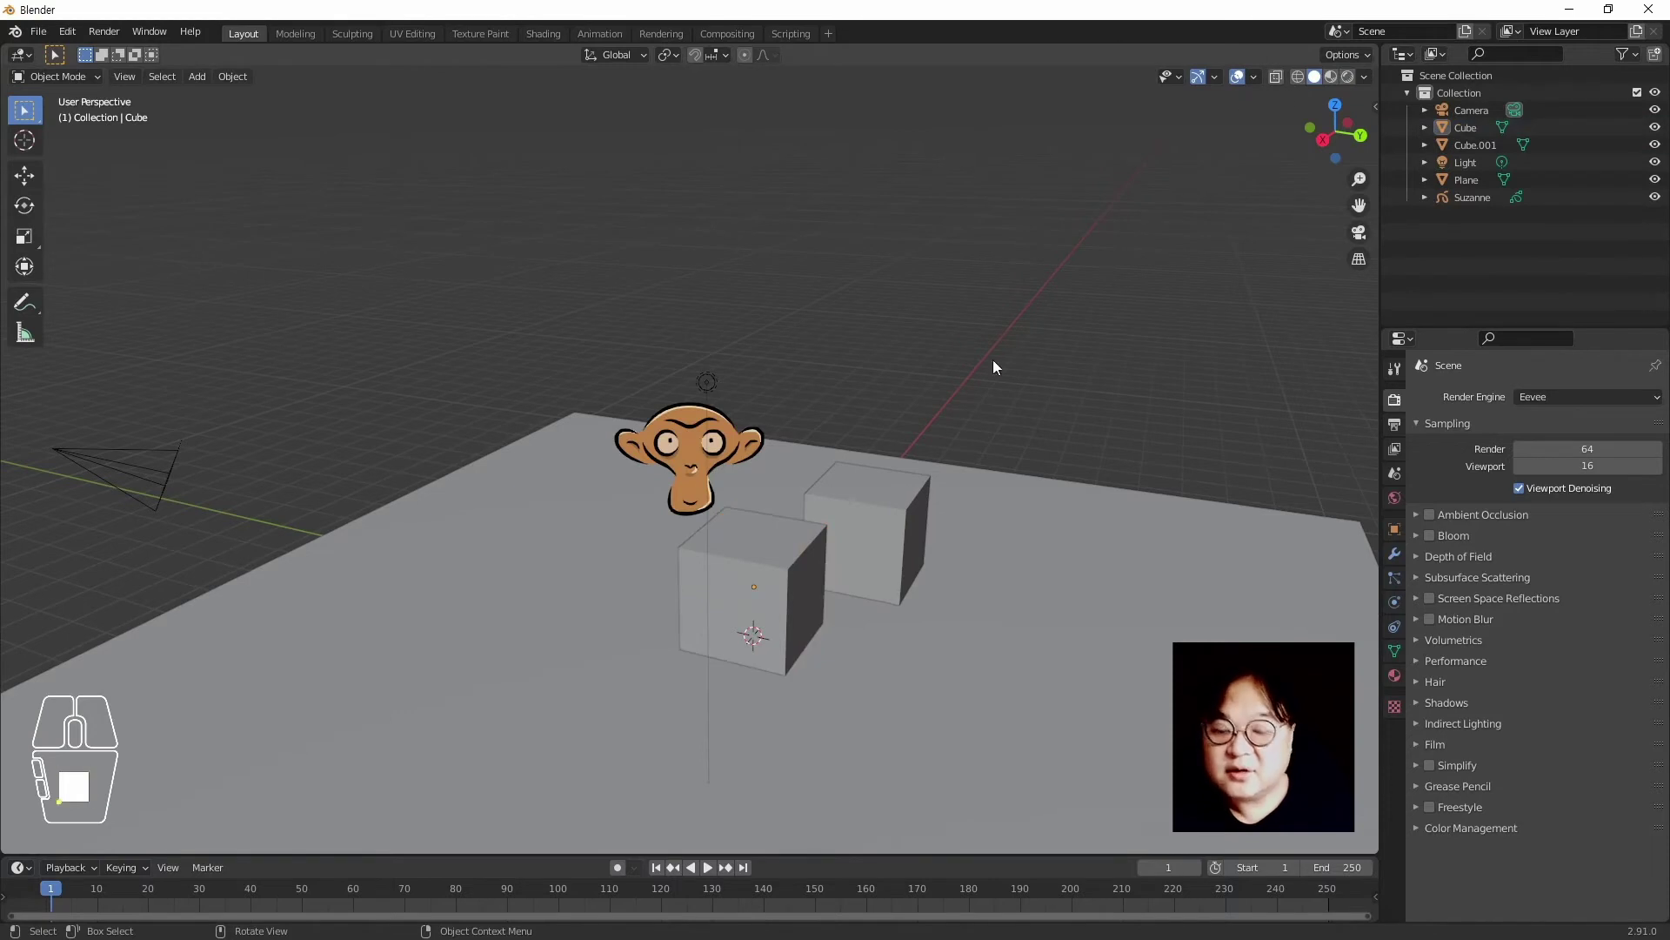
Move the Grease Pencil monkey horizontally a little farther back with its height locked, and deselect it
click(741, 448)
key(g)
key(shift+z)
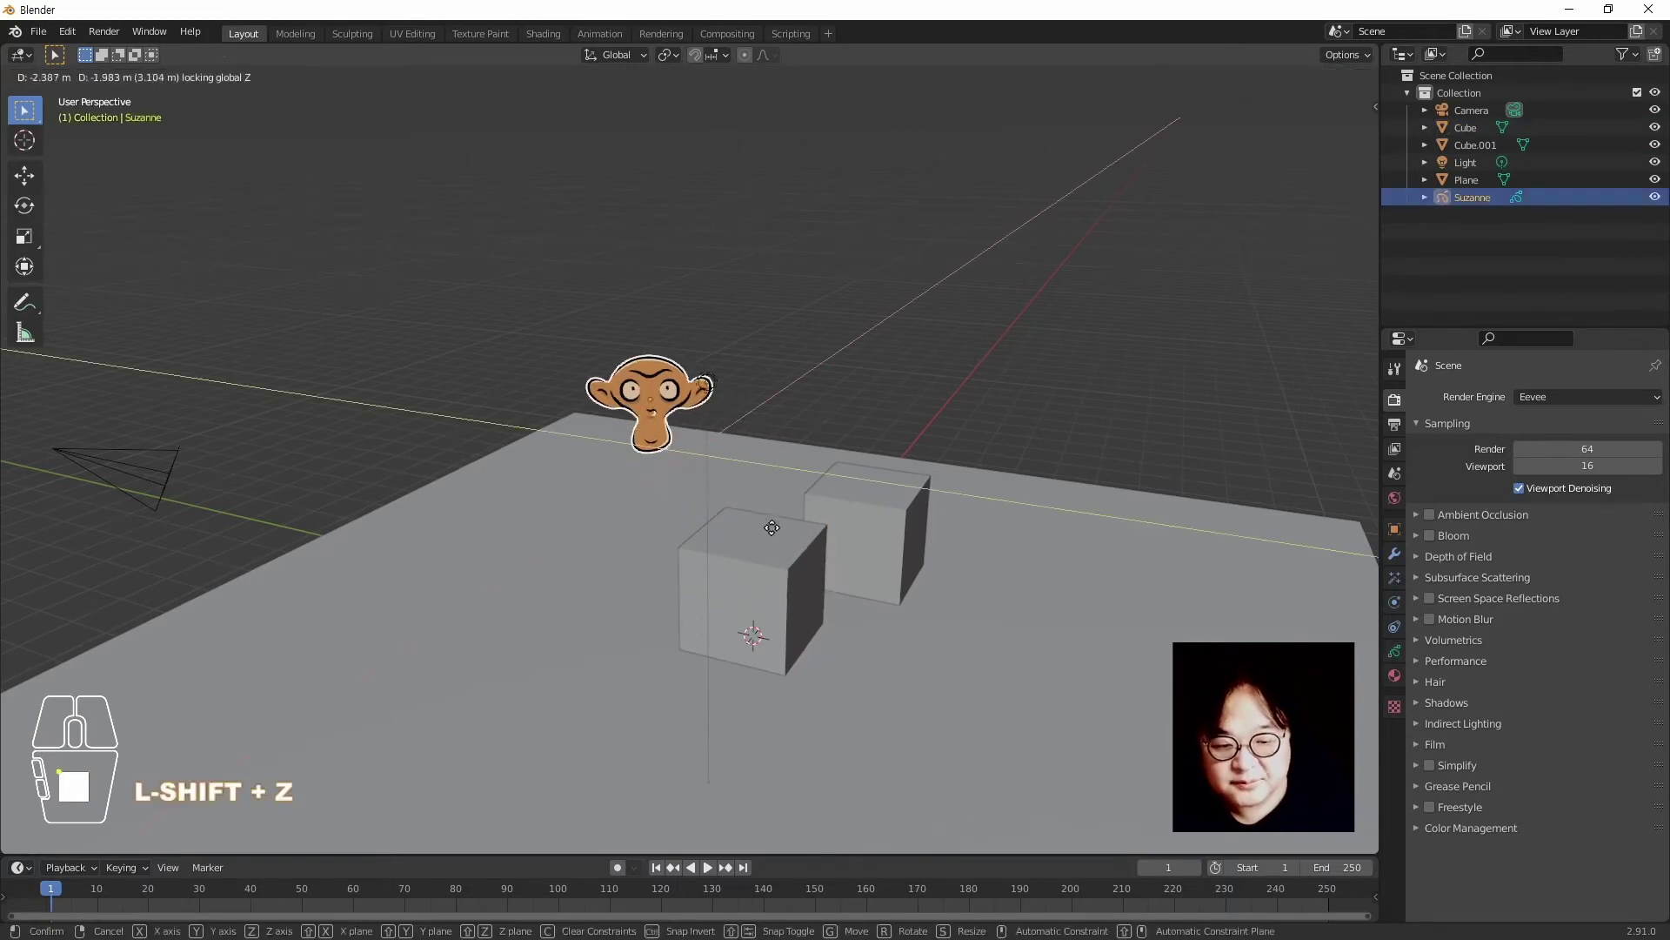
click(823, 546)
click(912, 325)
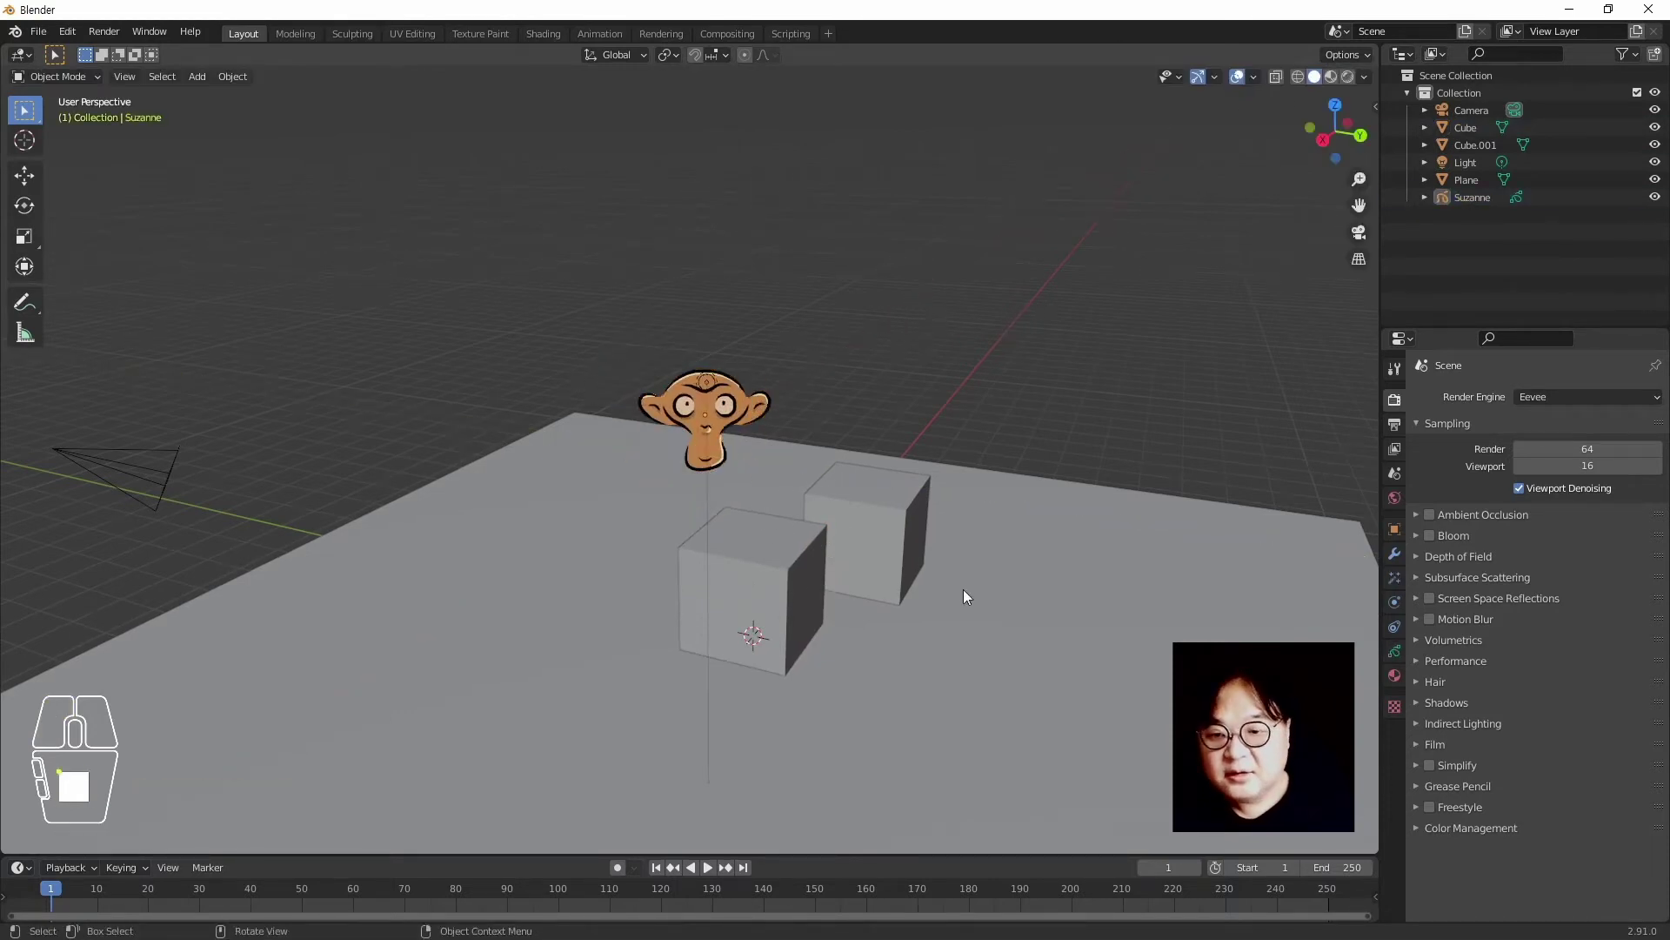
middle_drag(963, 589, 761, 519)
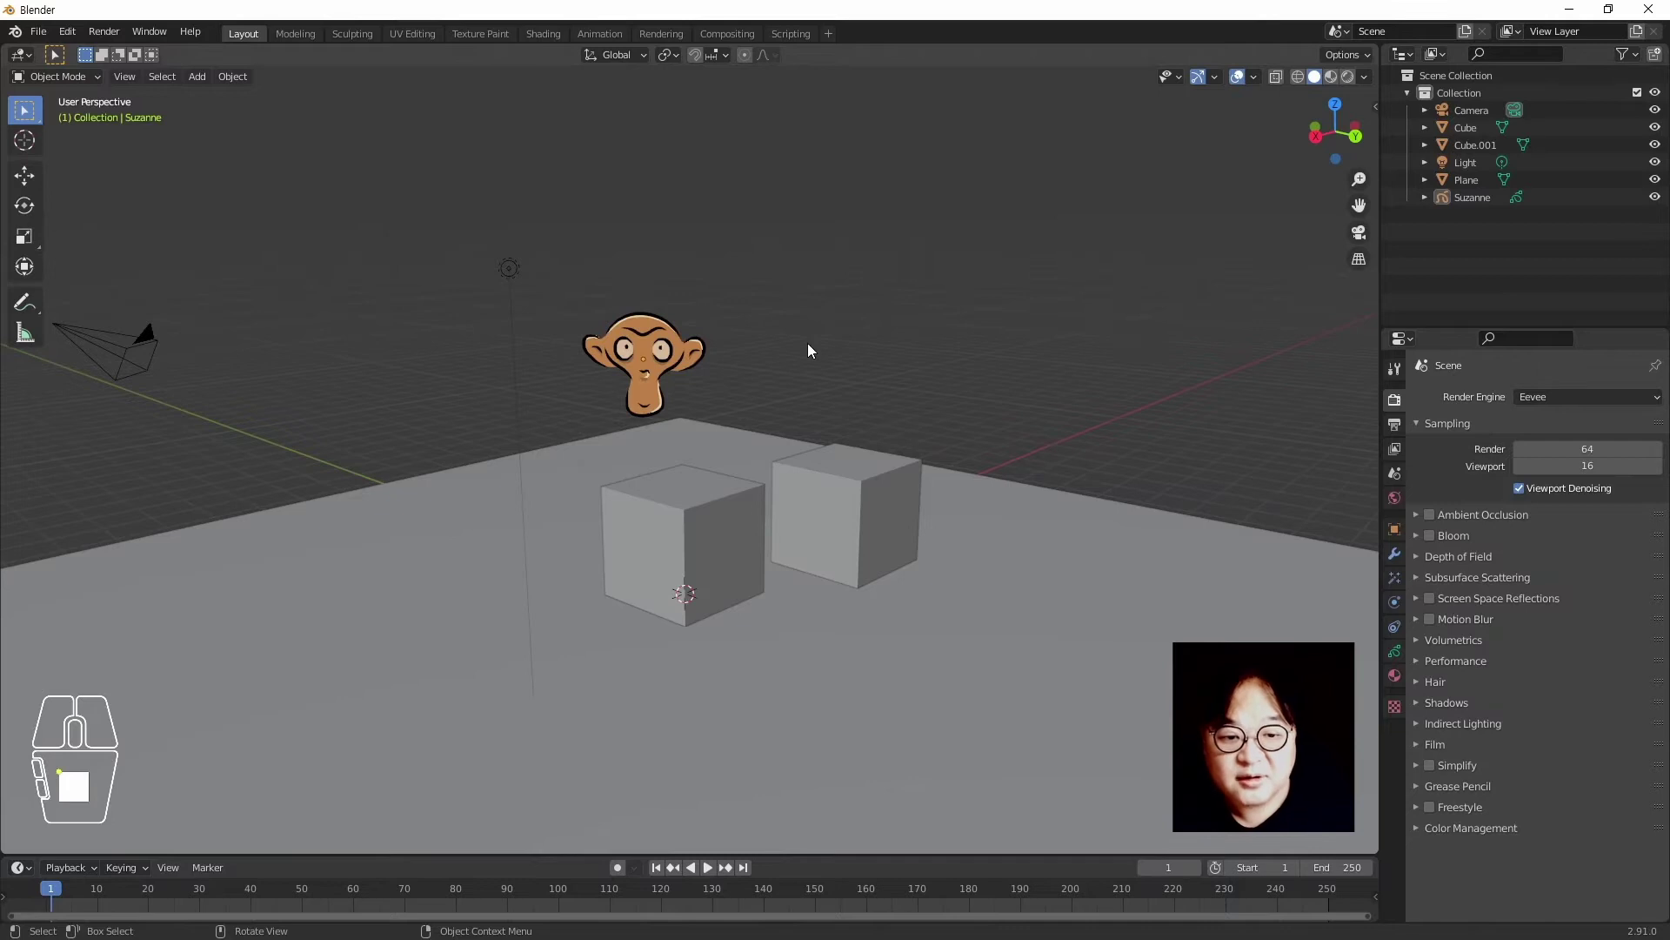
Switch the viewport from Solid to Wireframe shading using the Shading pie menu
key(z)
click(734, 282)
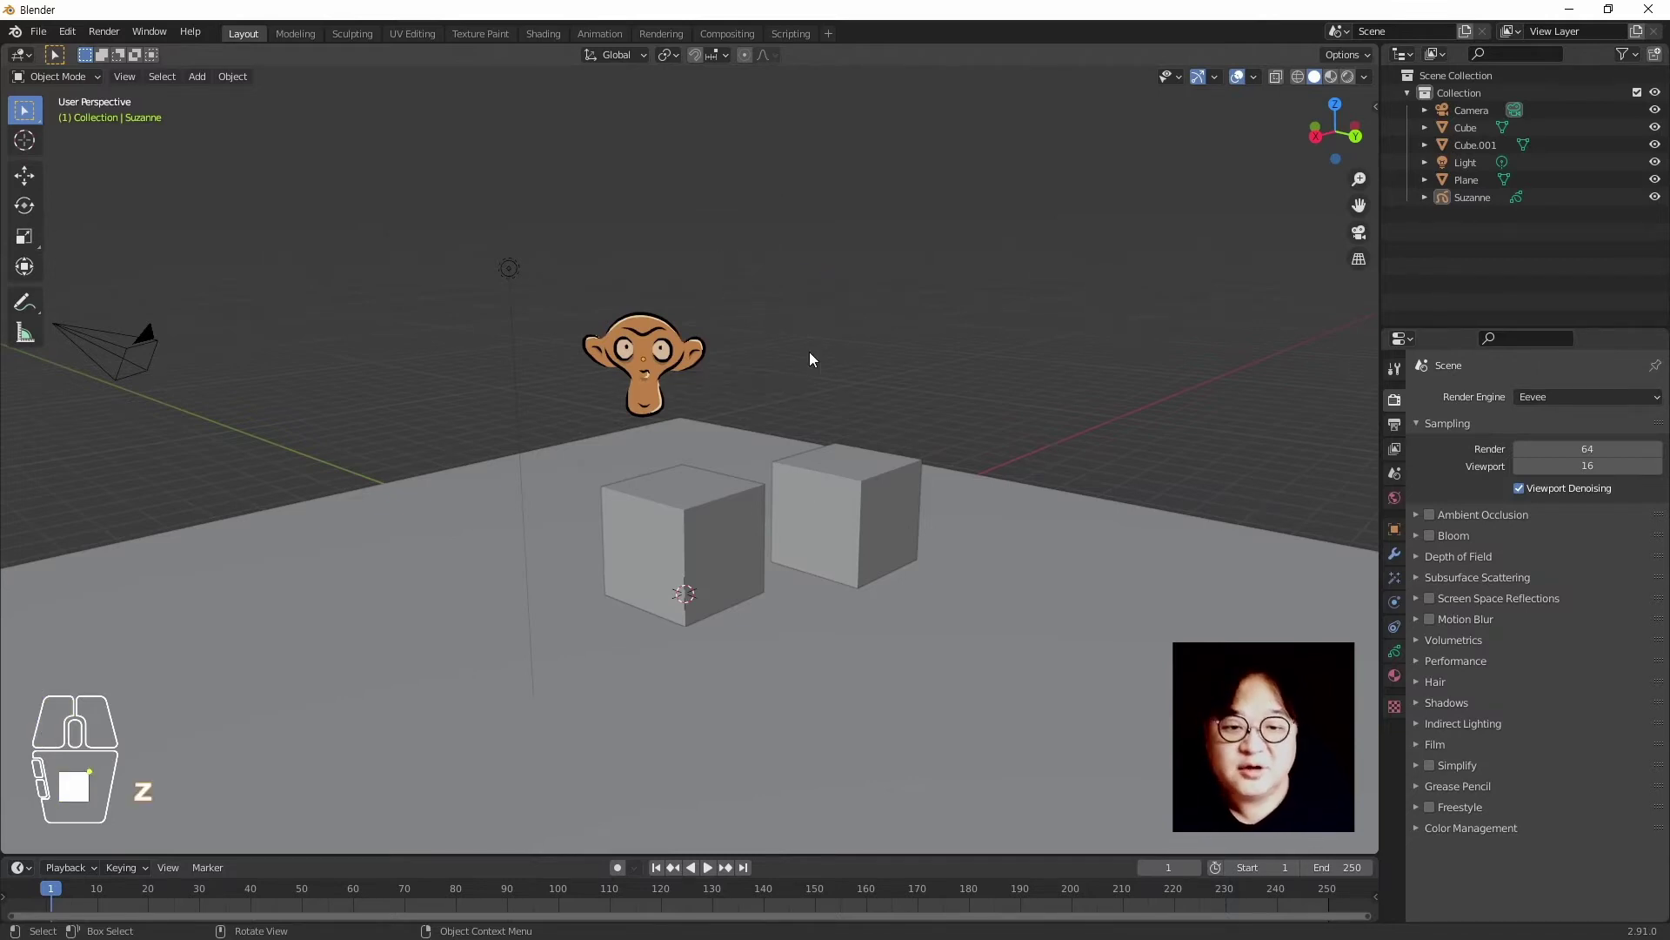
key(z)
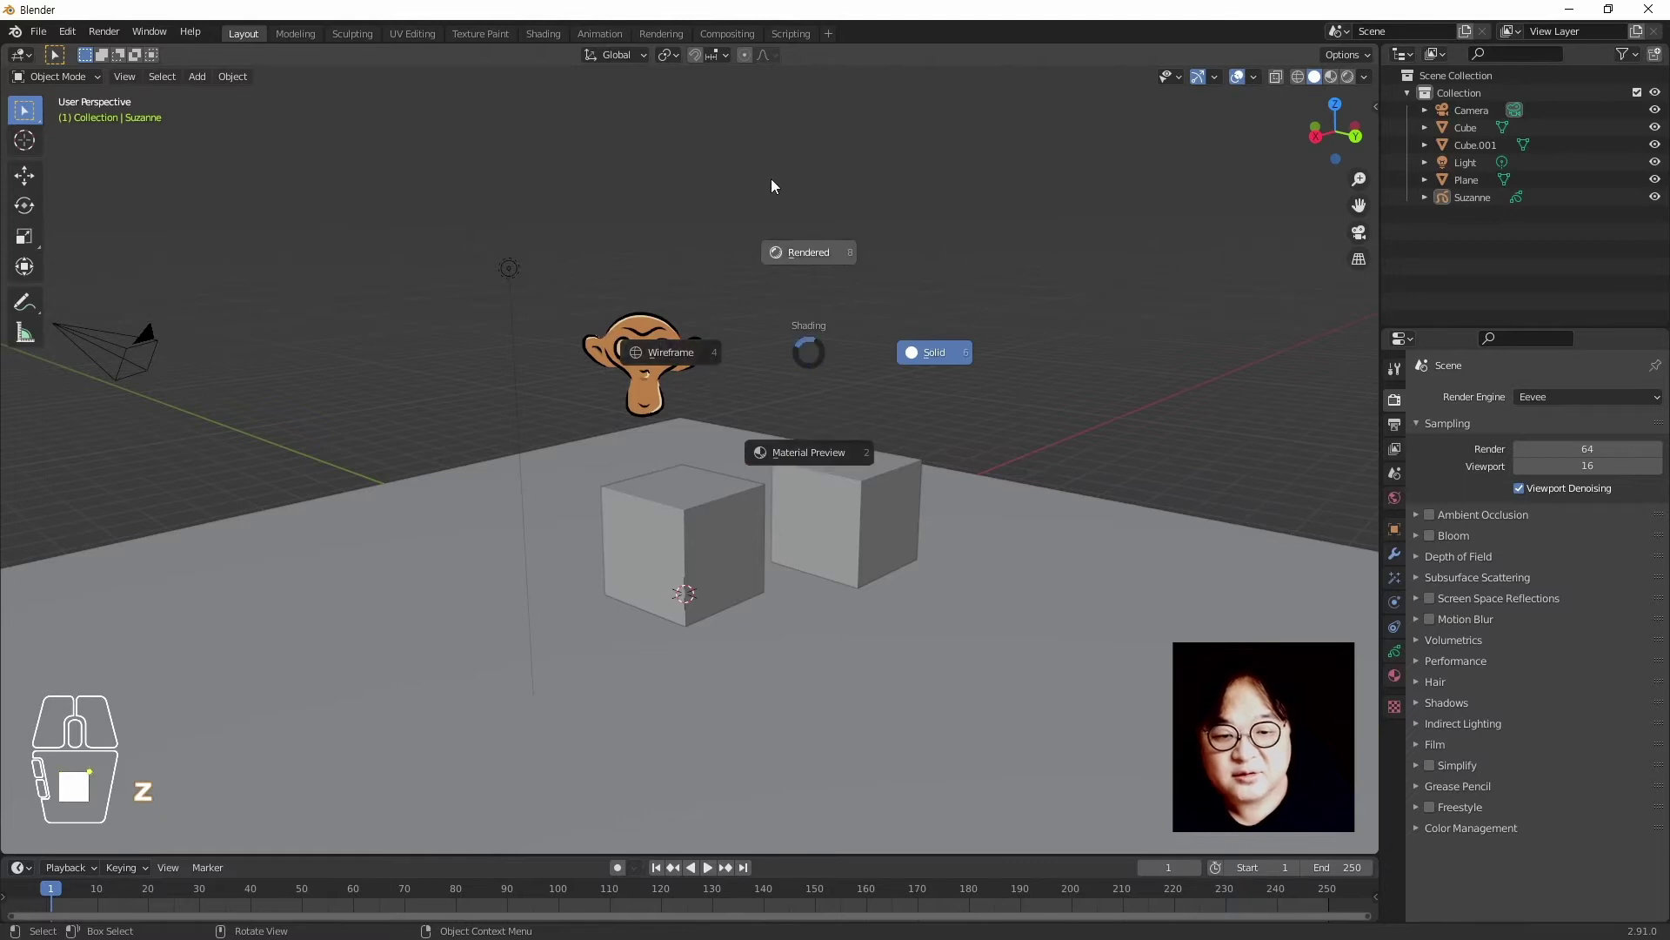
click(807, 351)
key(z)
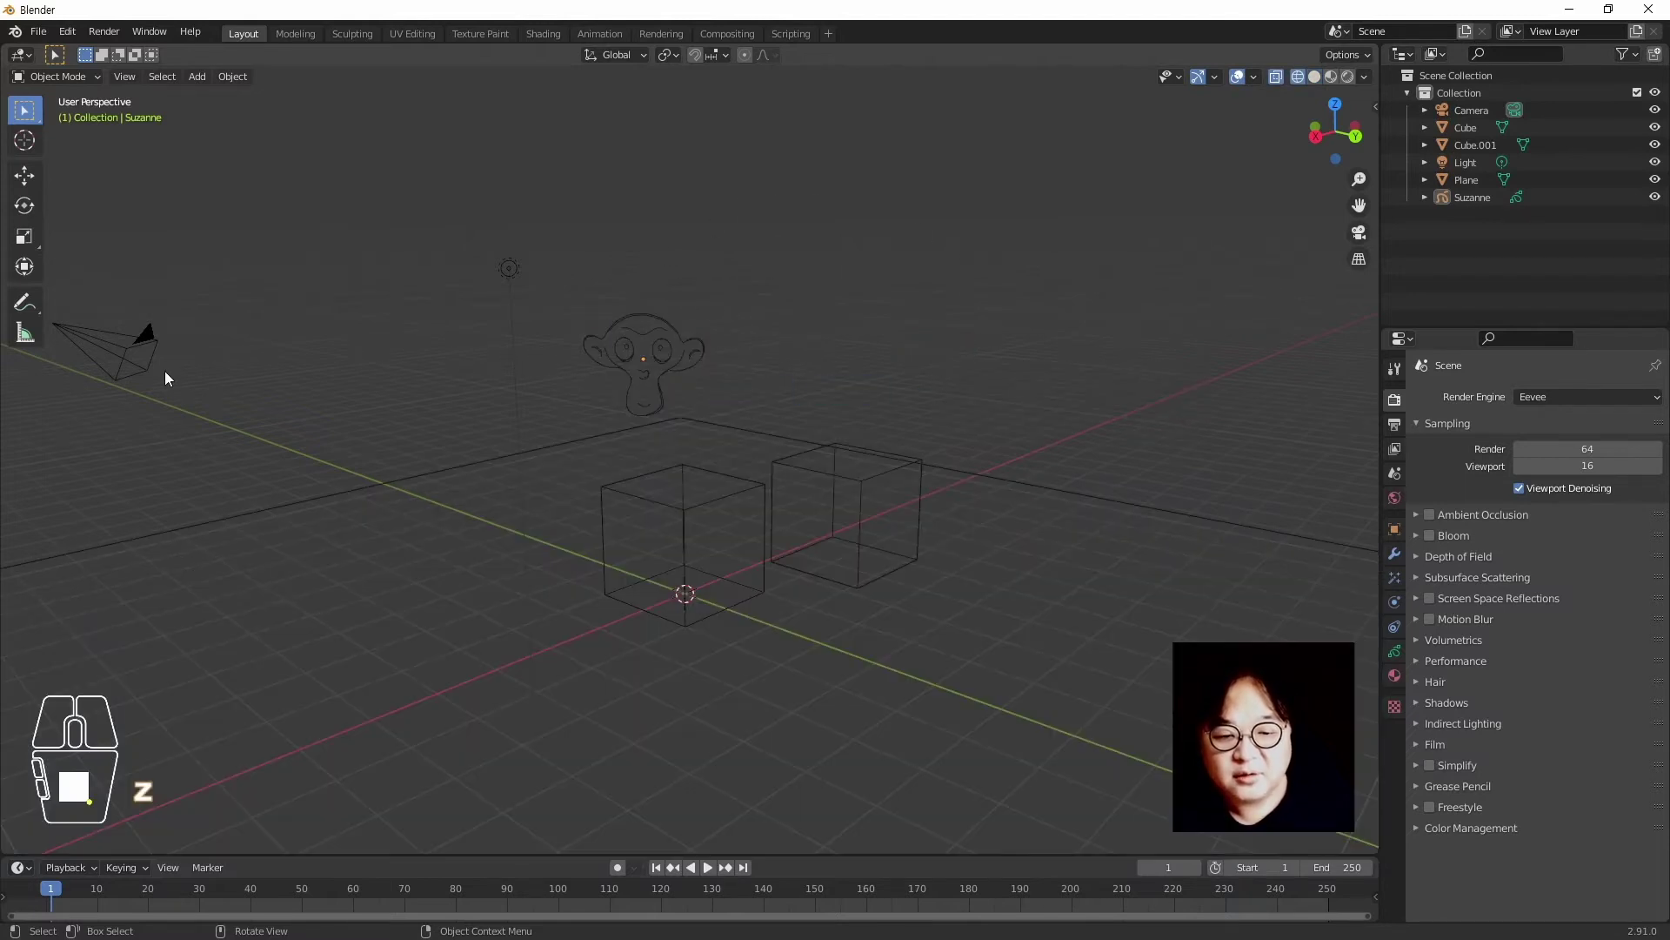
Switch the viewport to Material Preview shading and on to Rendered shading
key(z)
key(z)
key(z)
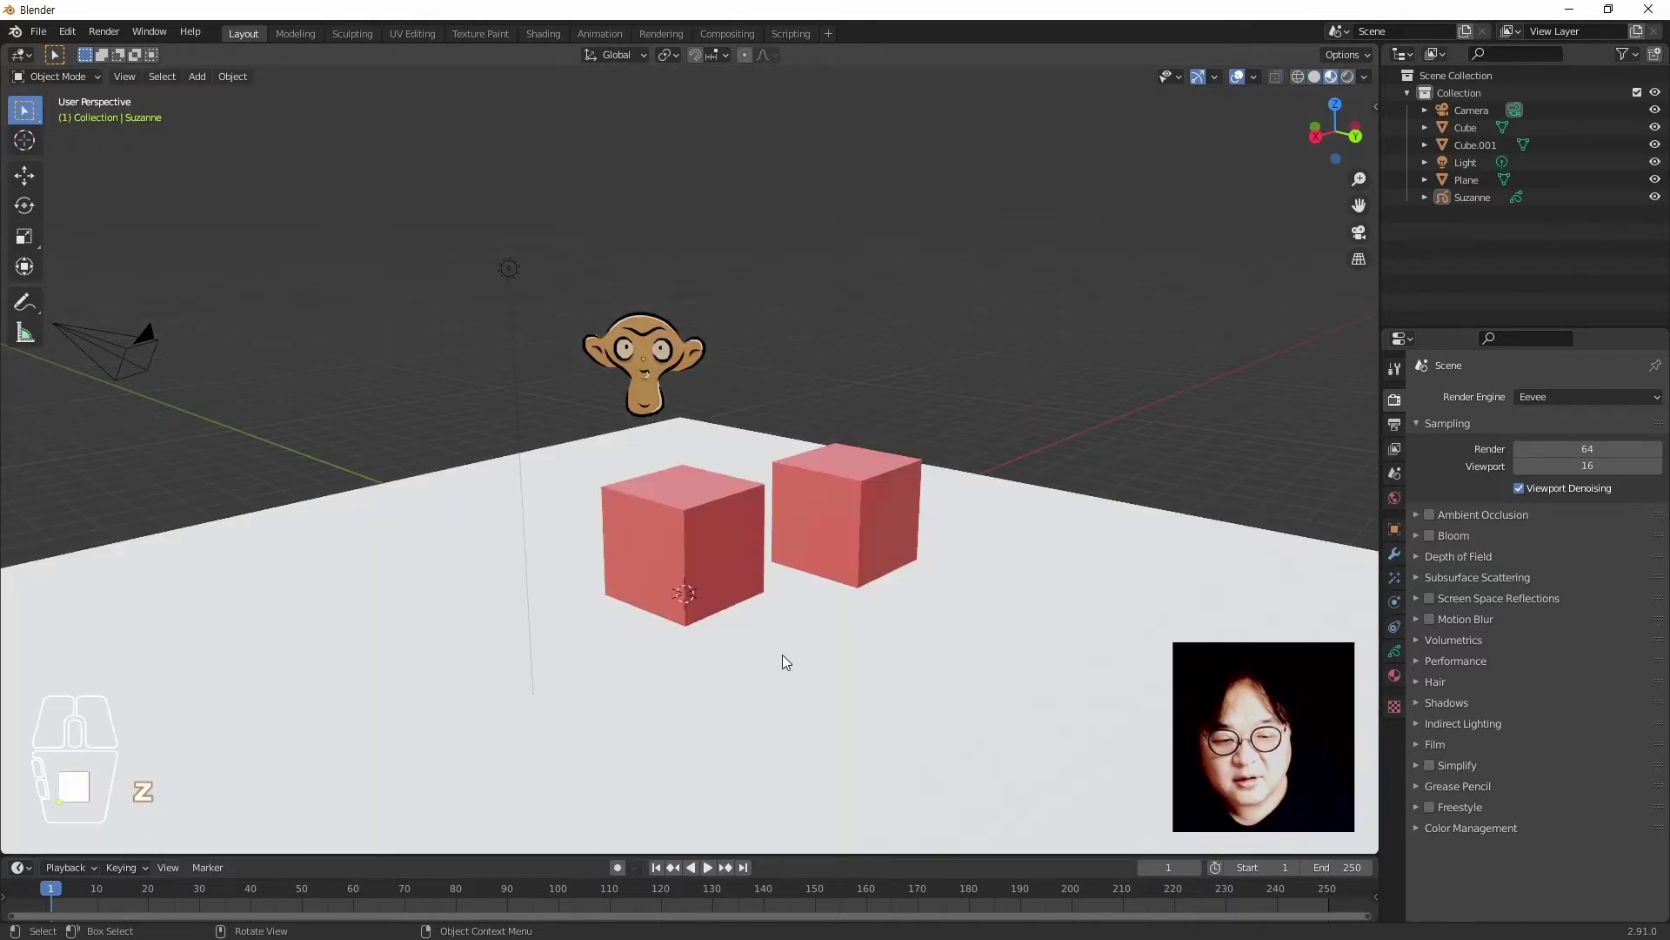
key(z)
key(z)
key(z)
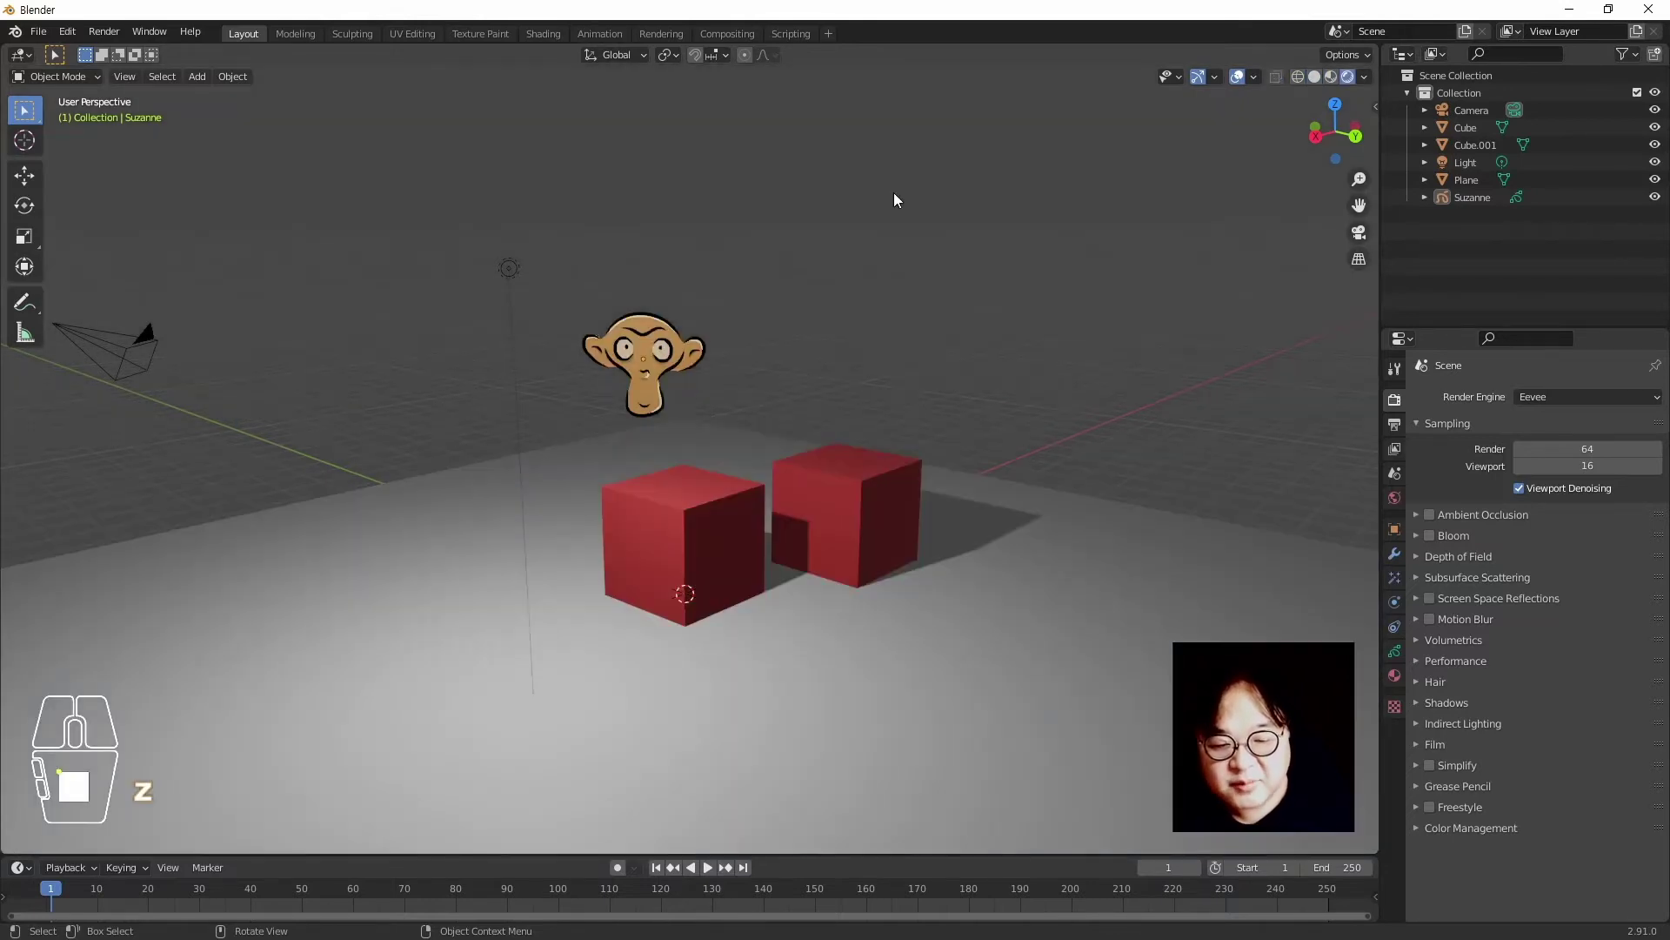
Compare Material Preview with Rendered shading by switching to the former and back
key(z)
click(884, 392)
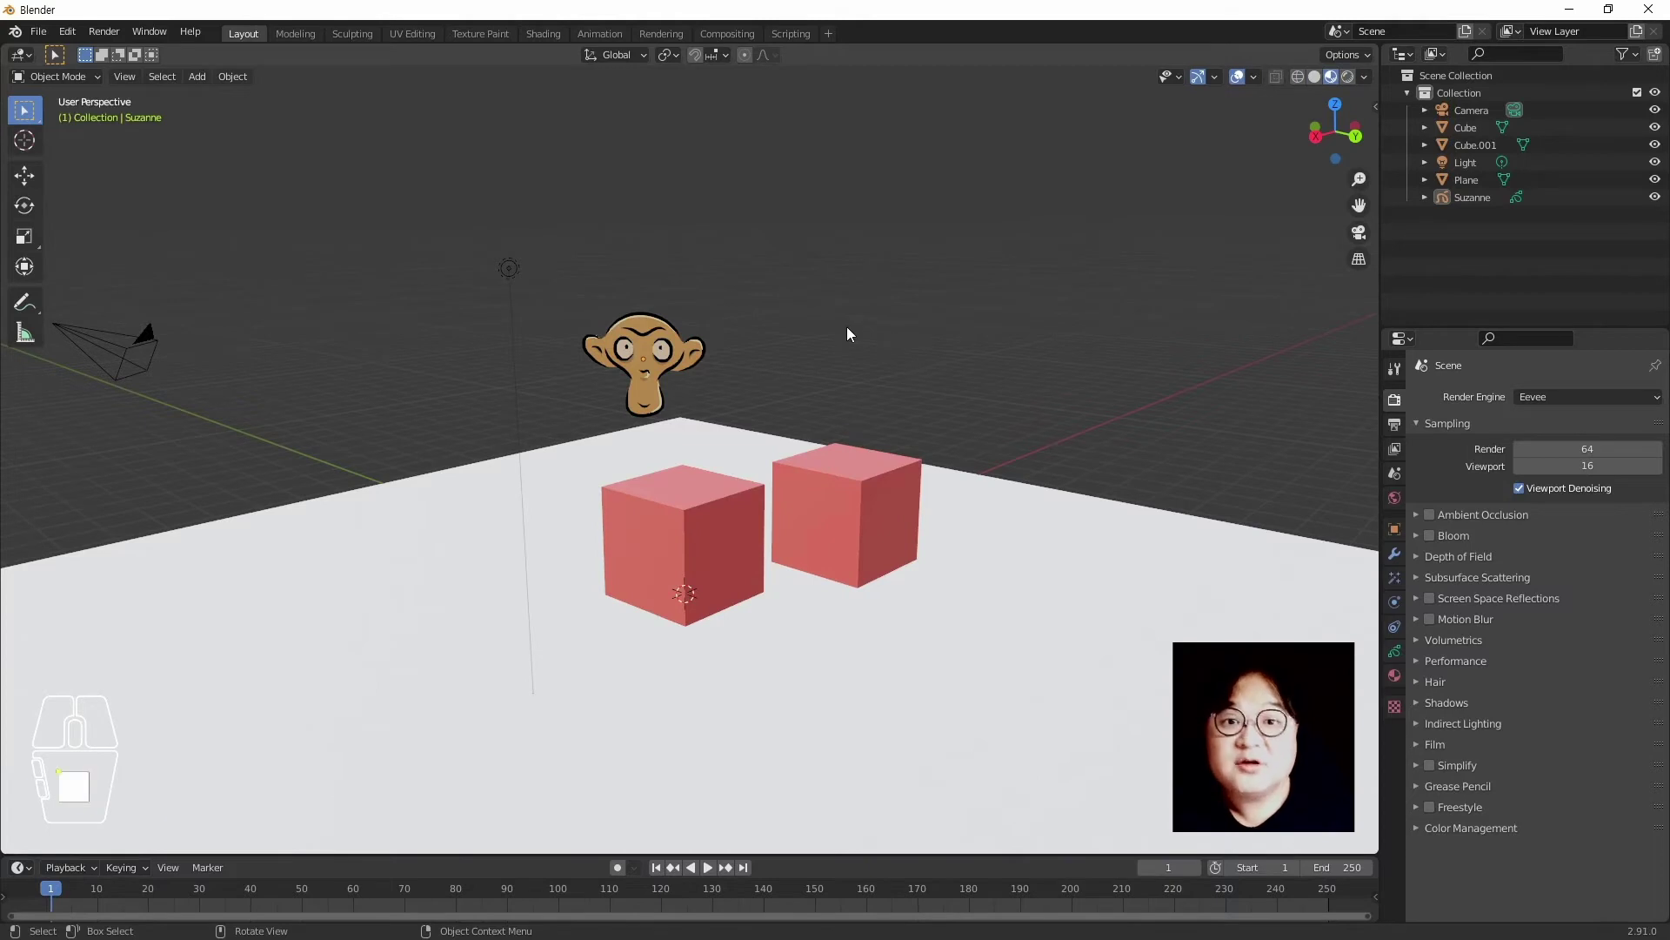
key(z)
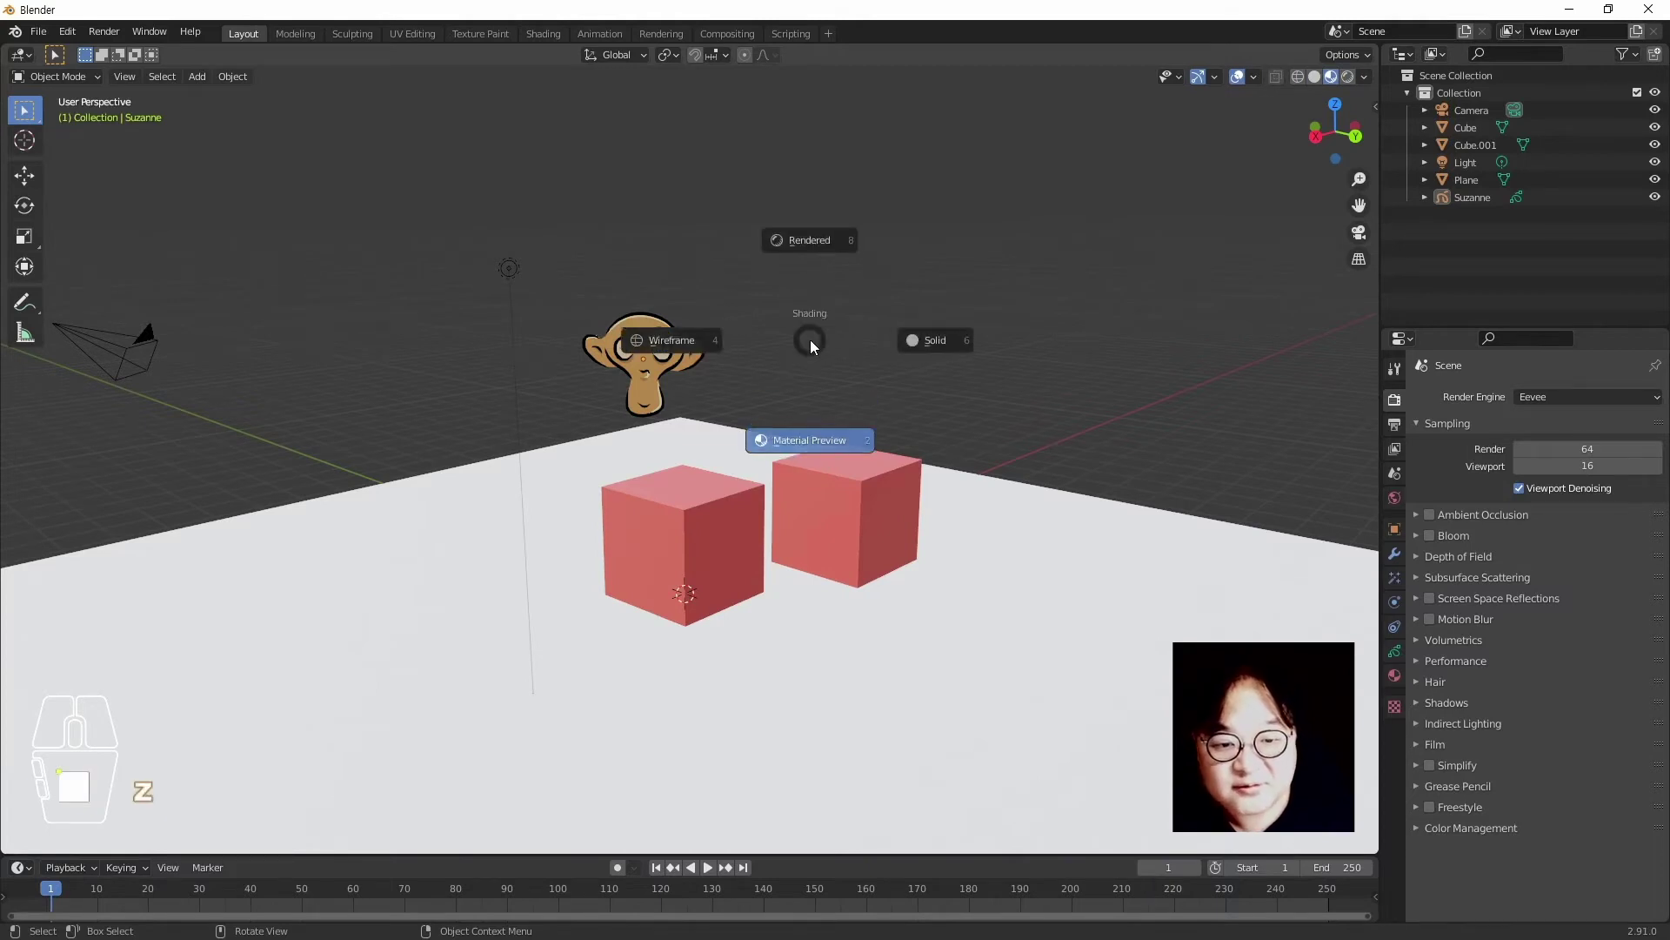
click(798, 282)
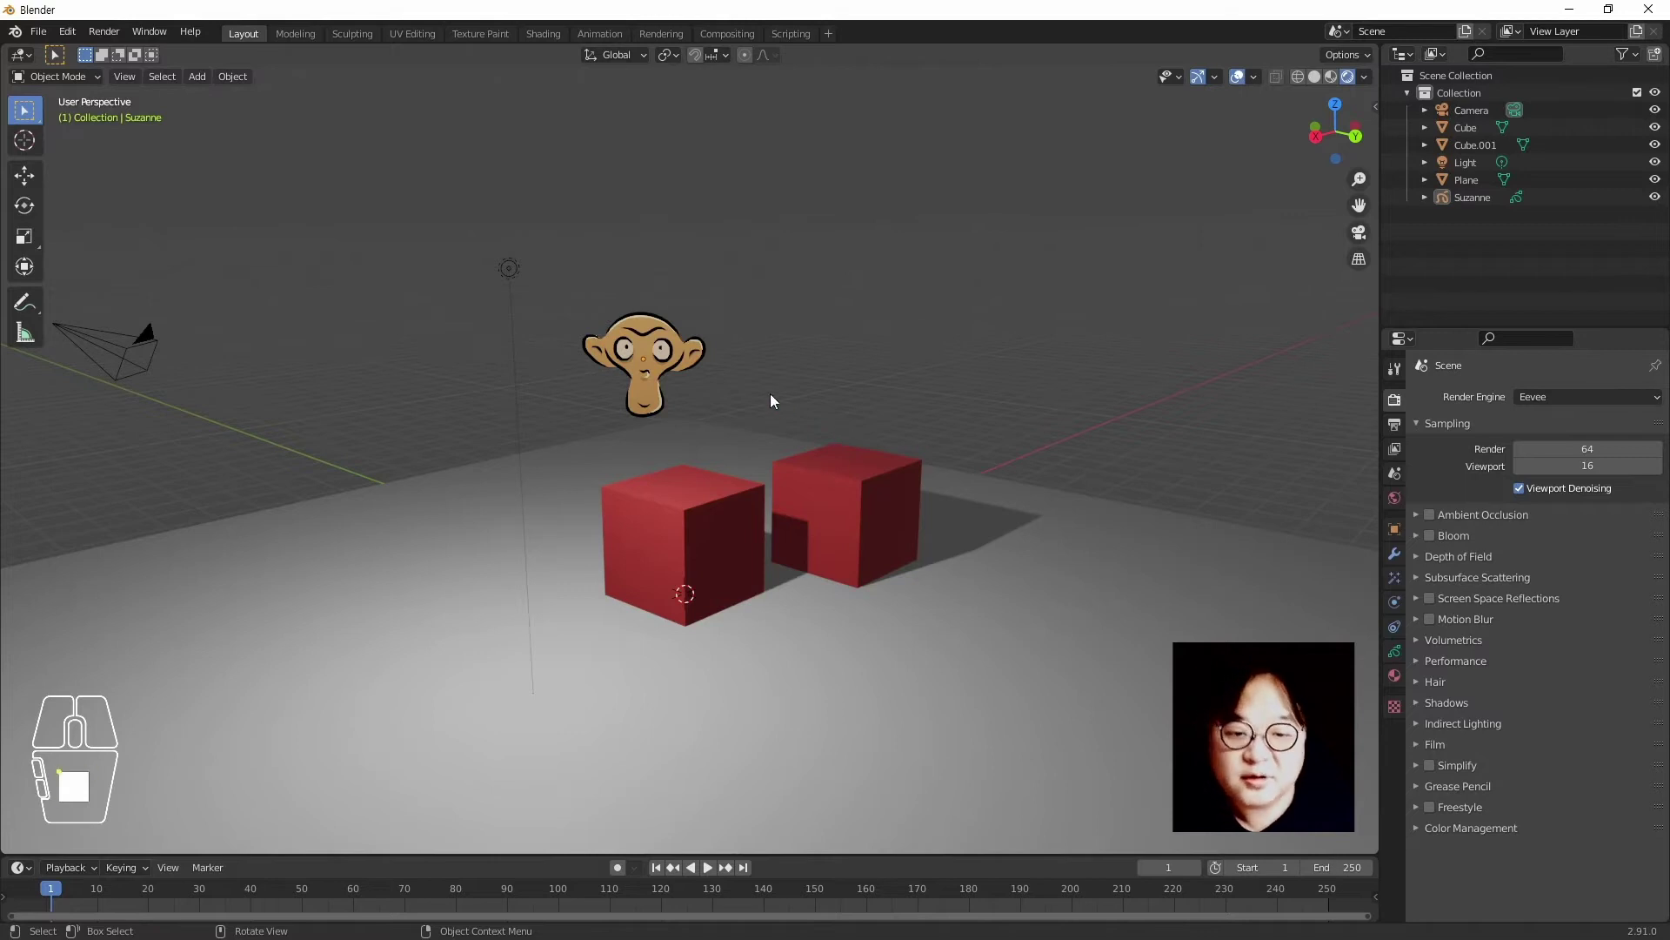
Change the viewport from Rendered to Solid shading and on to Wireframe
key(z)
click(907, 393)
key(z)
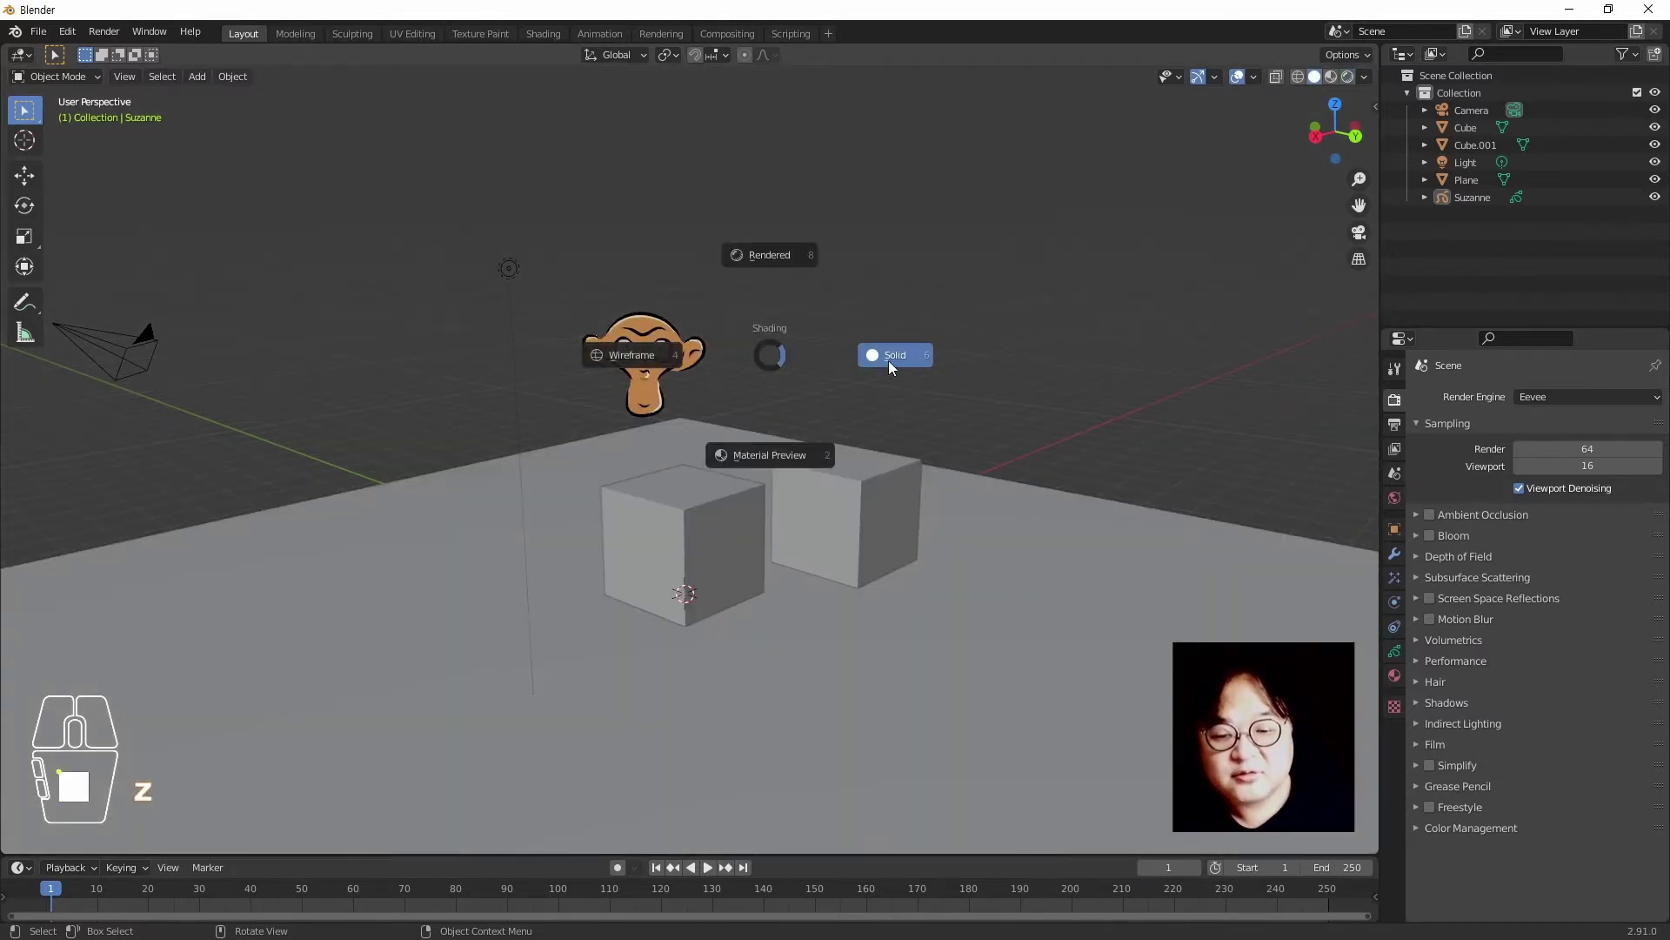
click(1340, 70)
key(z)
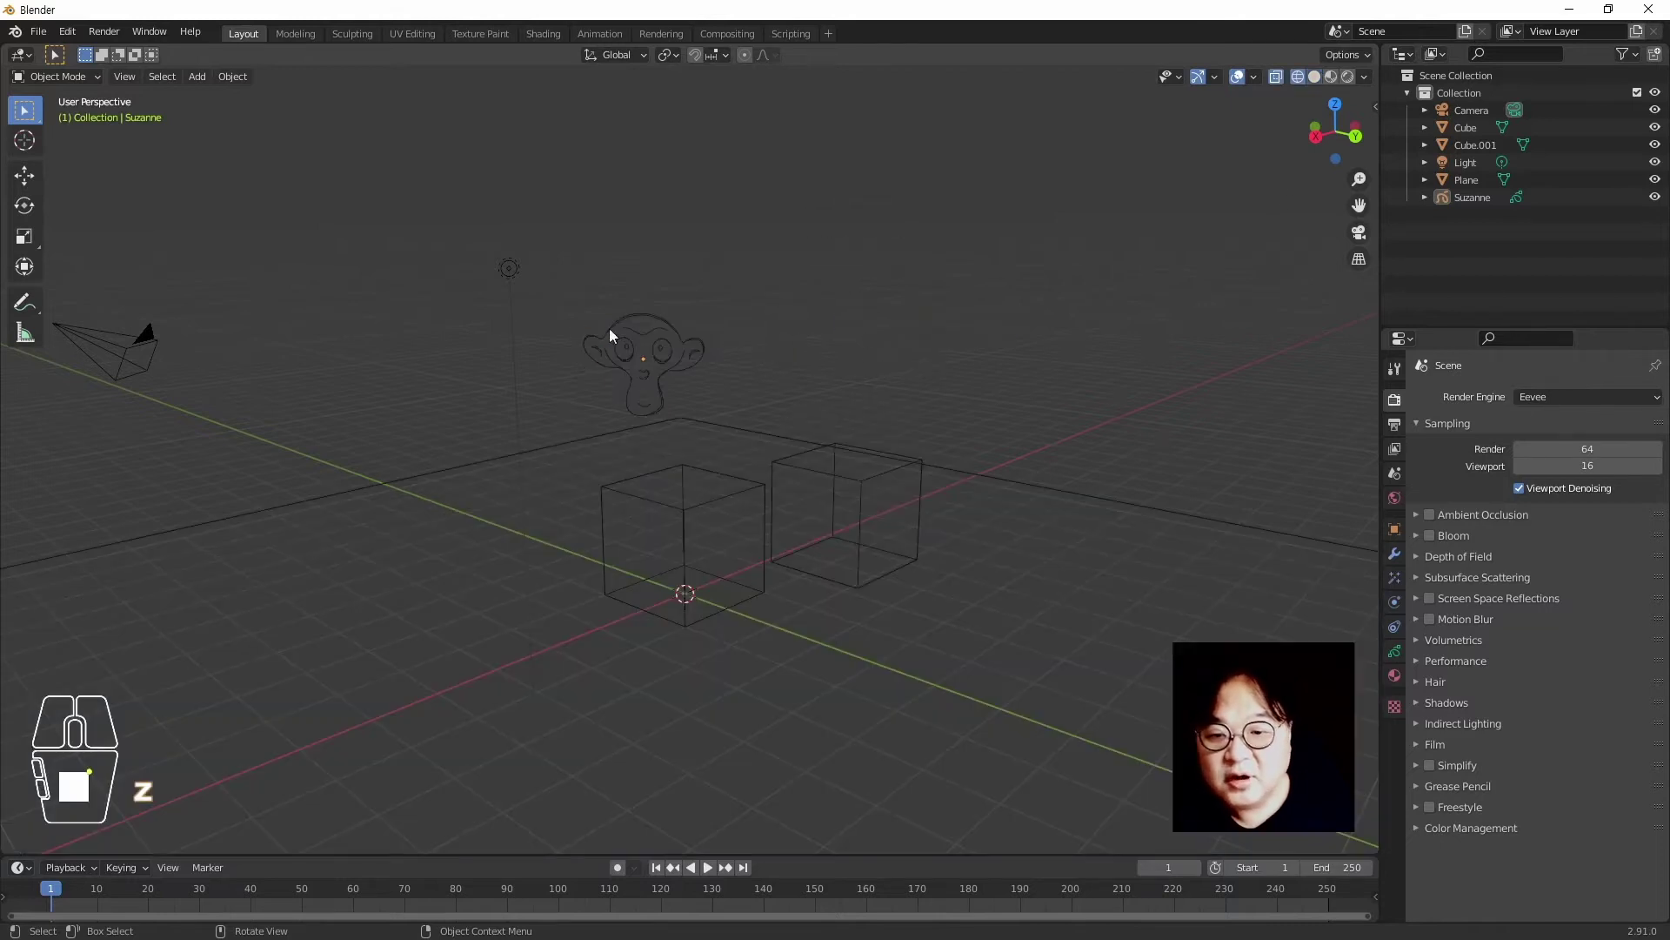
Run the viewport through Solid, Material Preview and Rendered shading in that order
key(z)
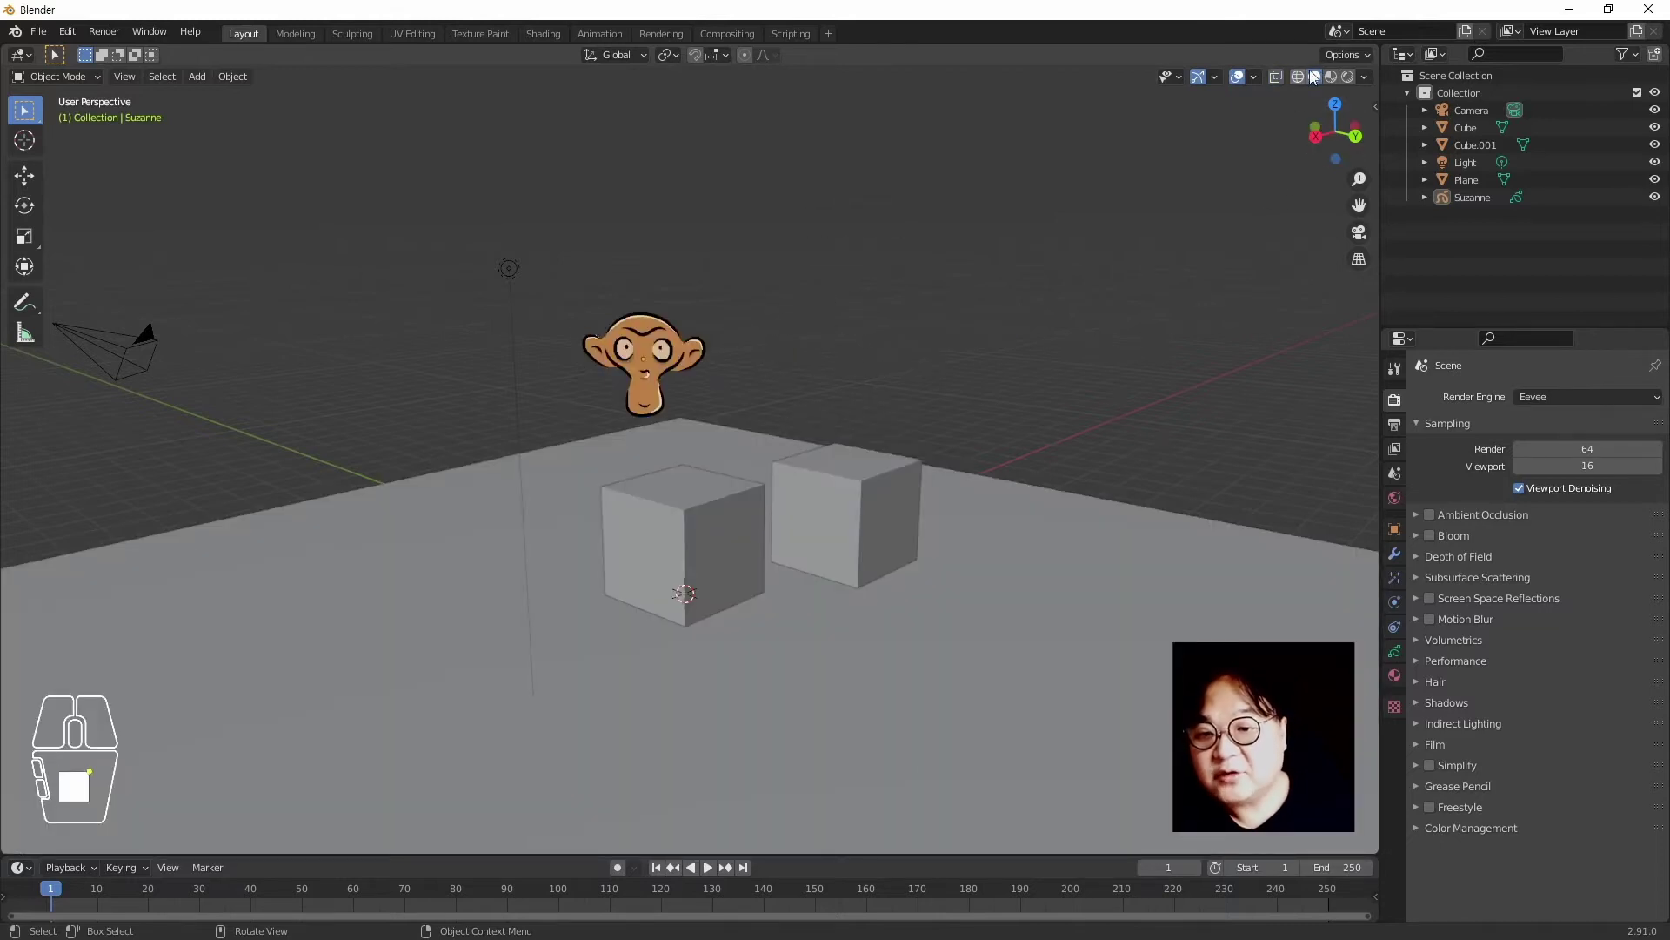
key(z)
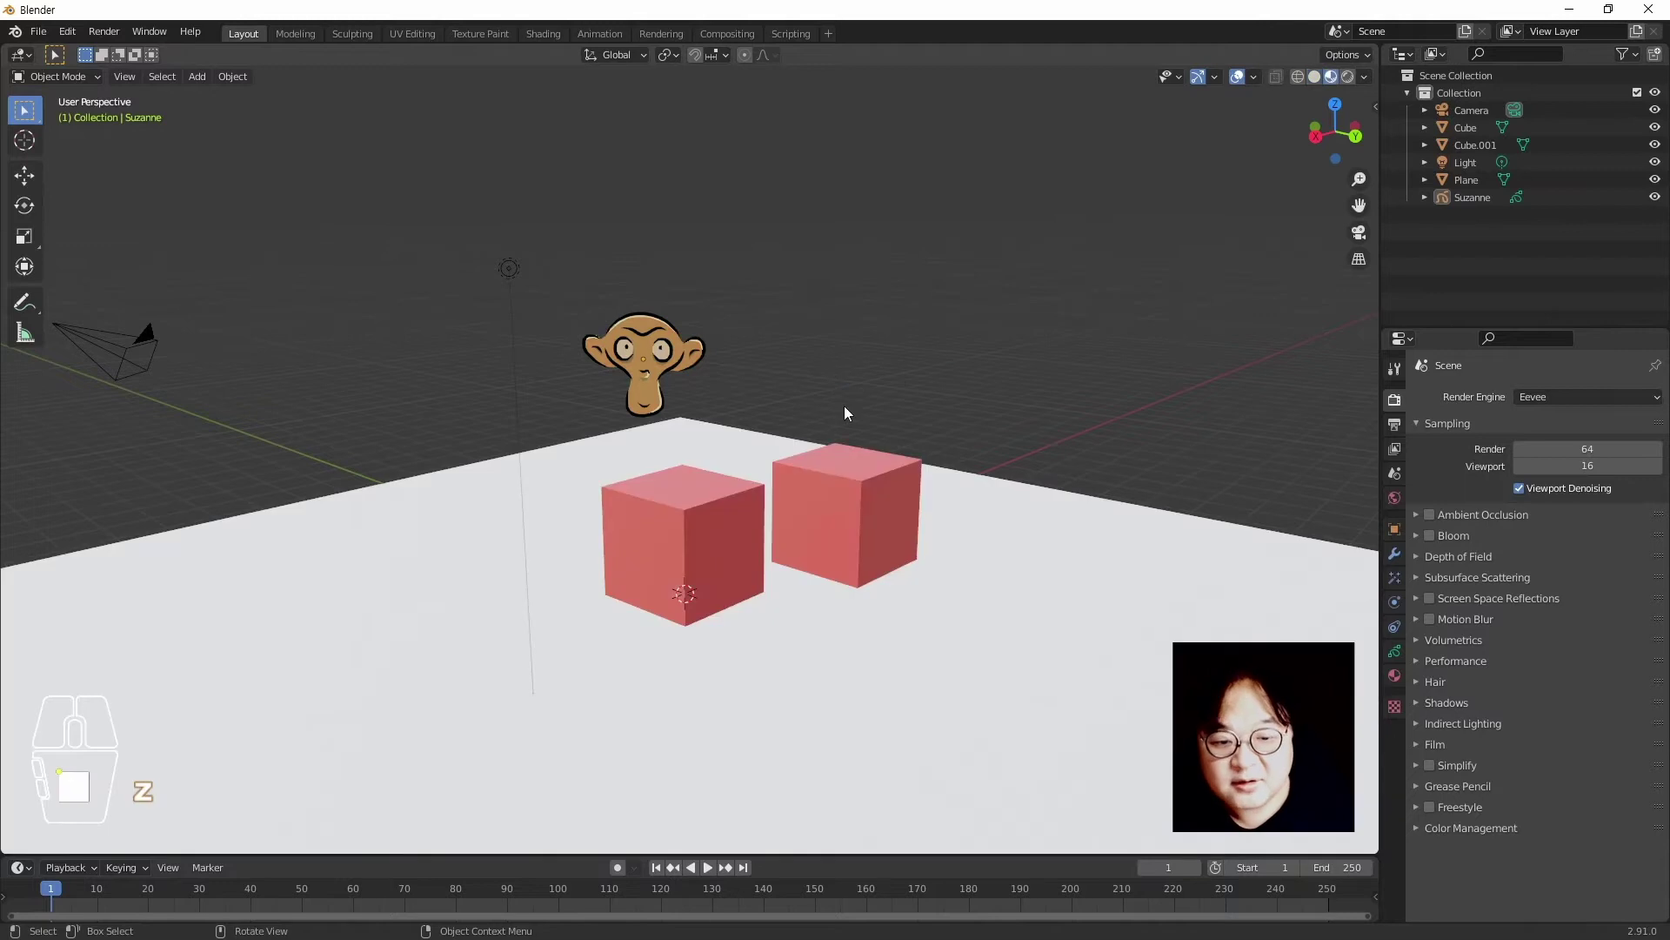
key(z)
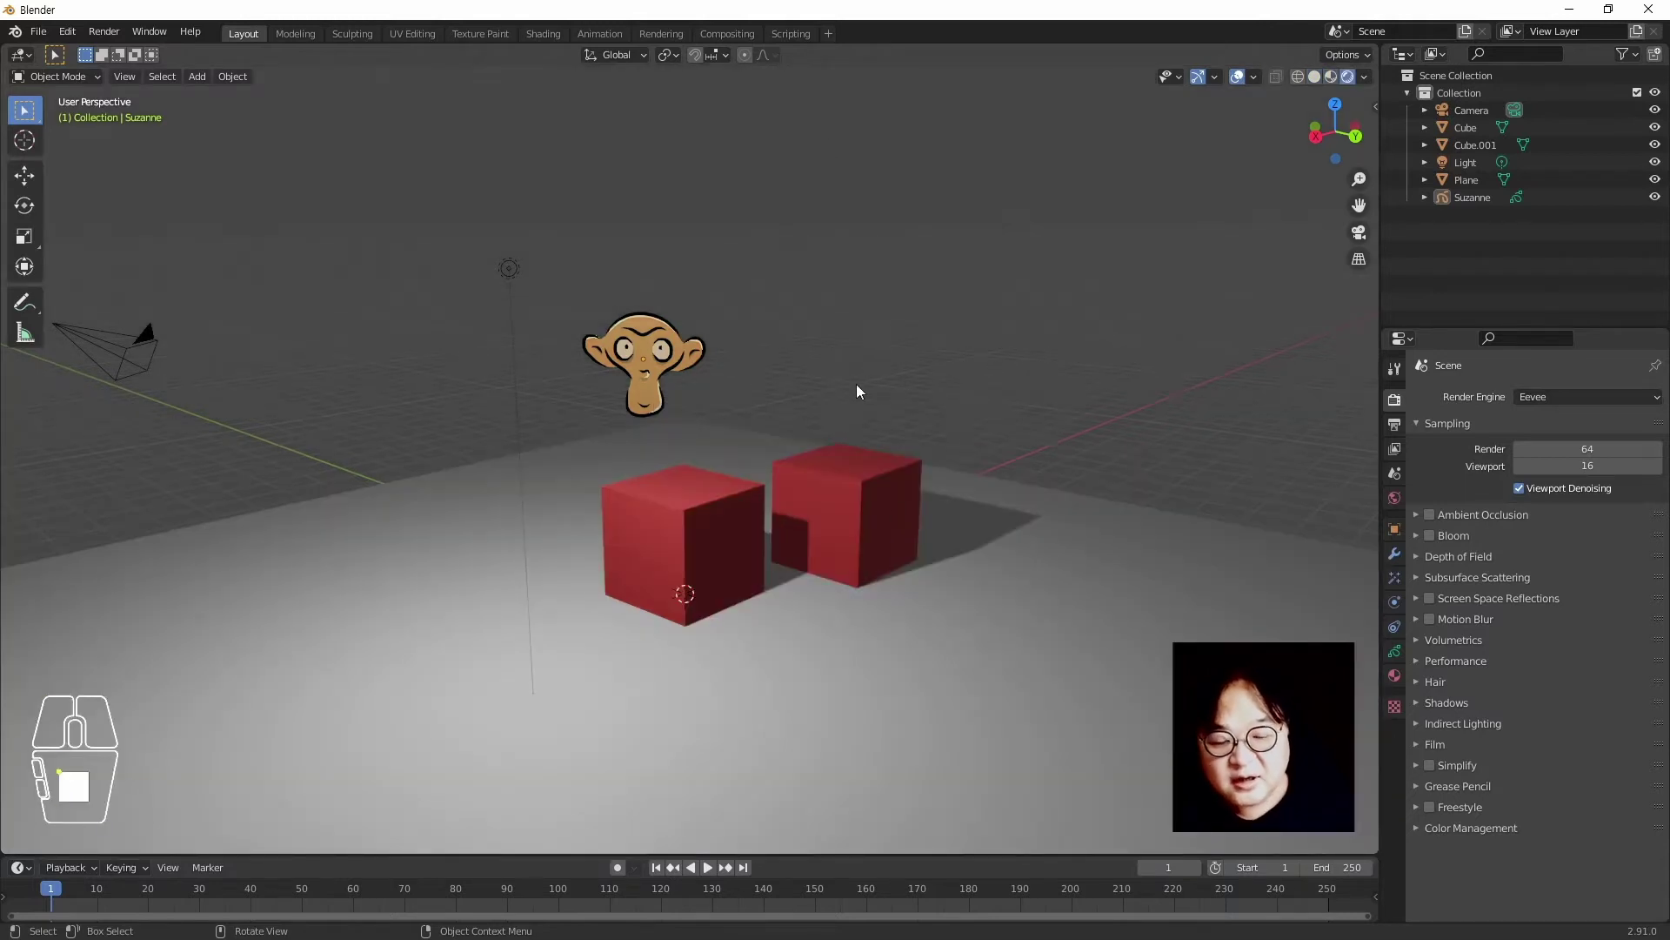
Maximize the 3D viewport and change its shading to Material Preview and finally to Solid
key(ctrl+space)
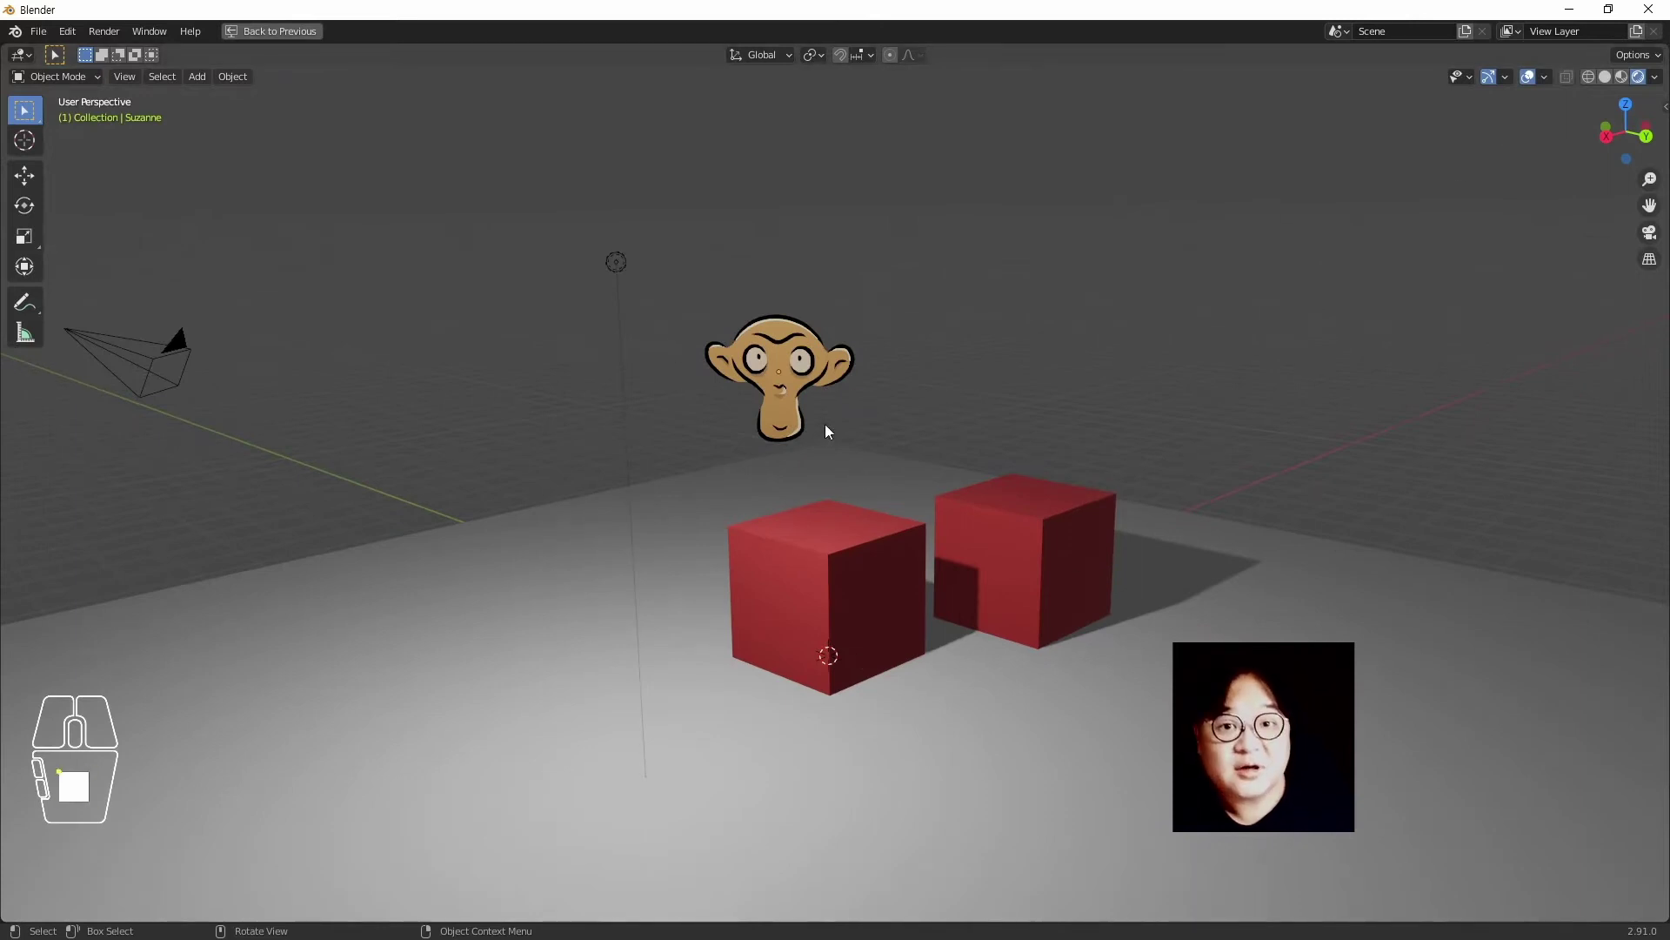
key(ctrl)
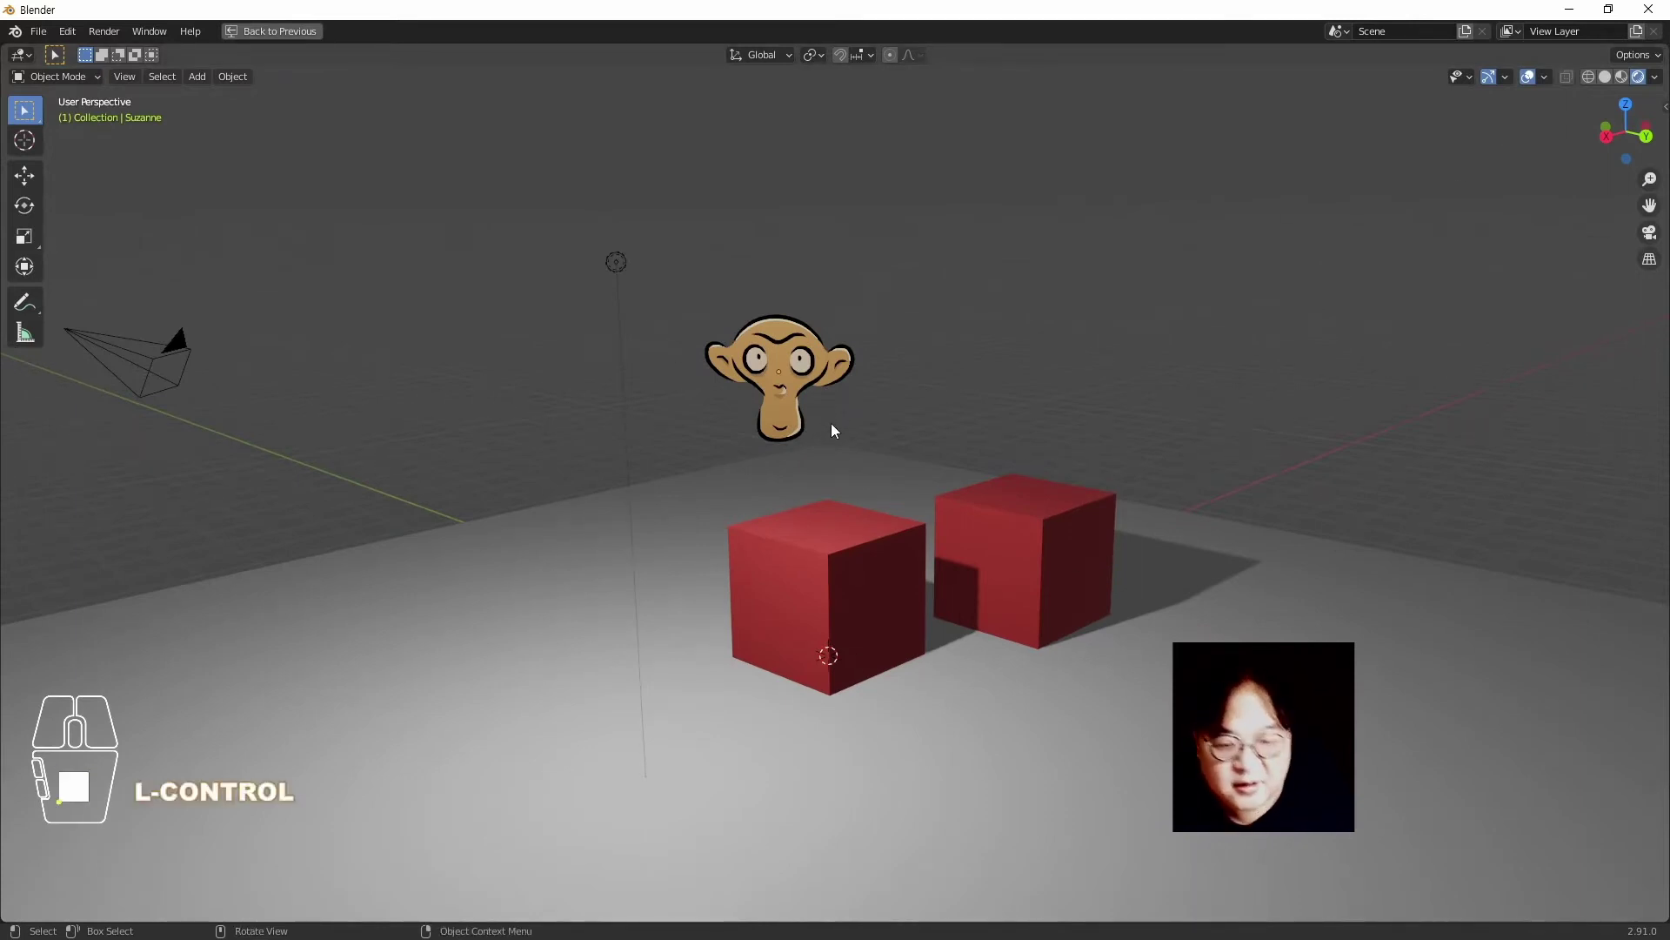
key(z)
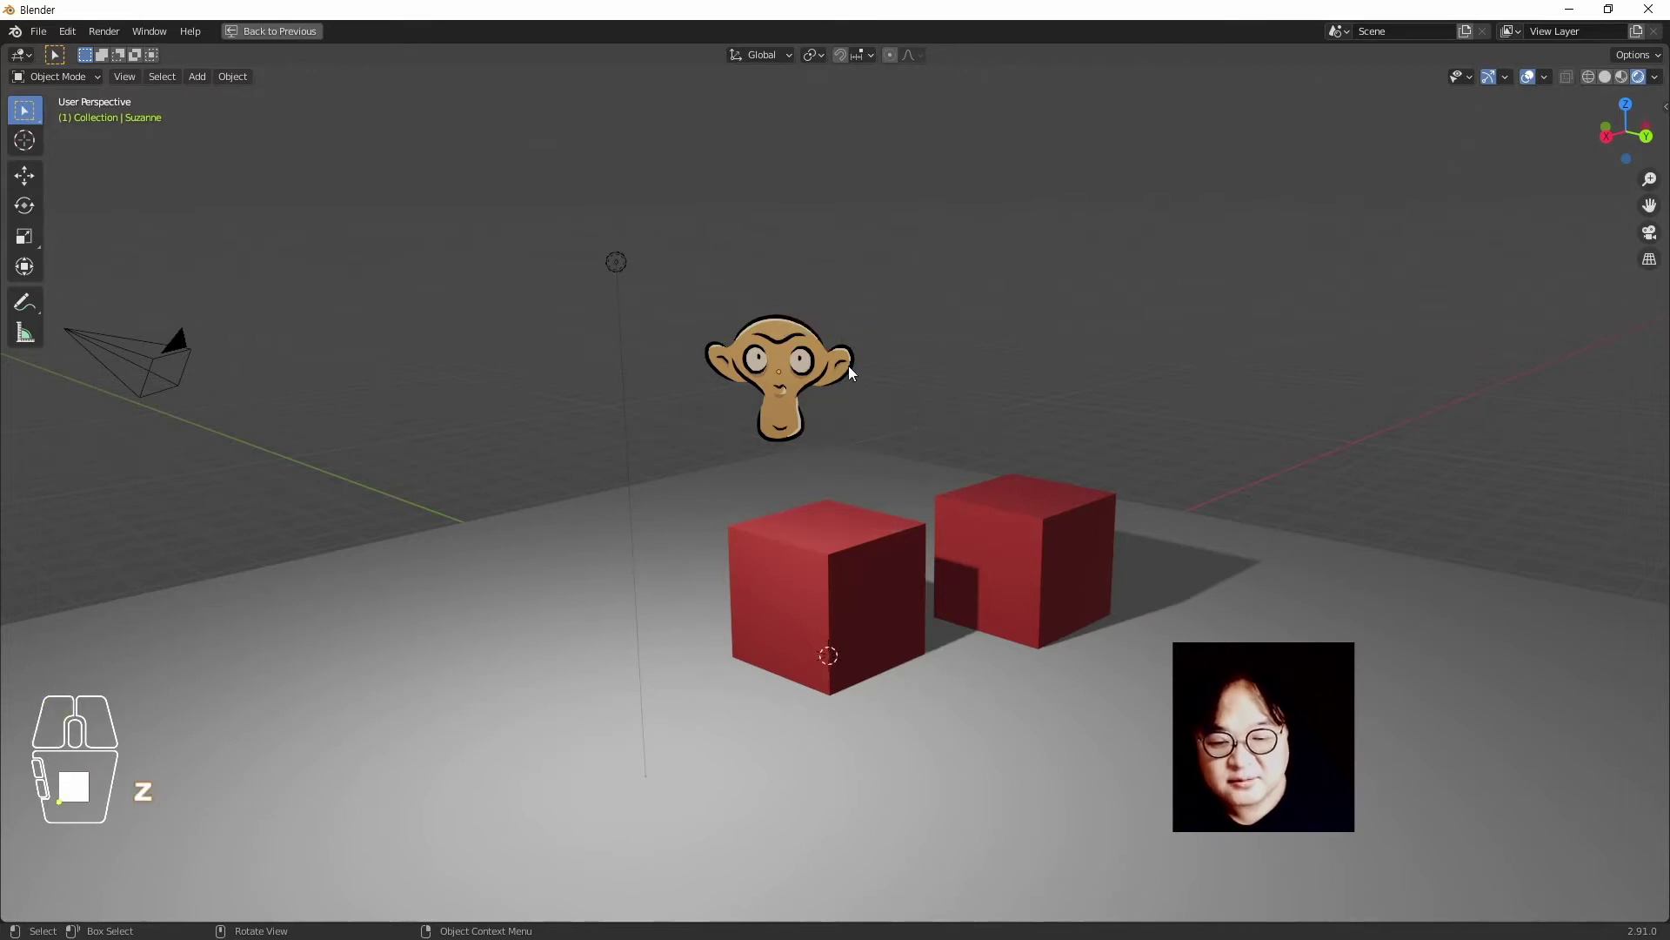
key(z)
key(z)
key(z)
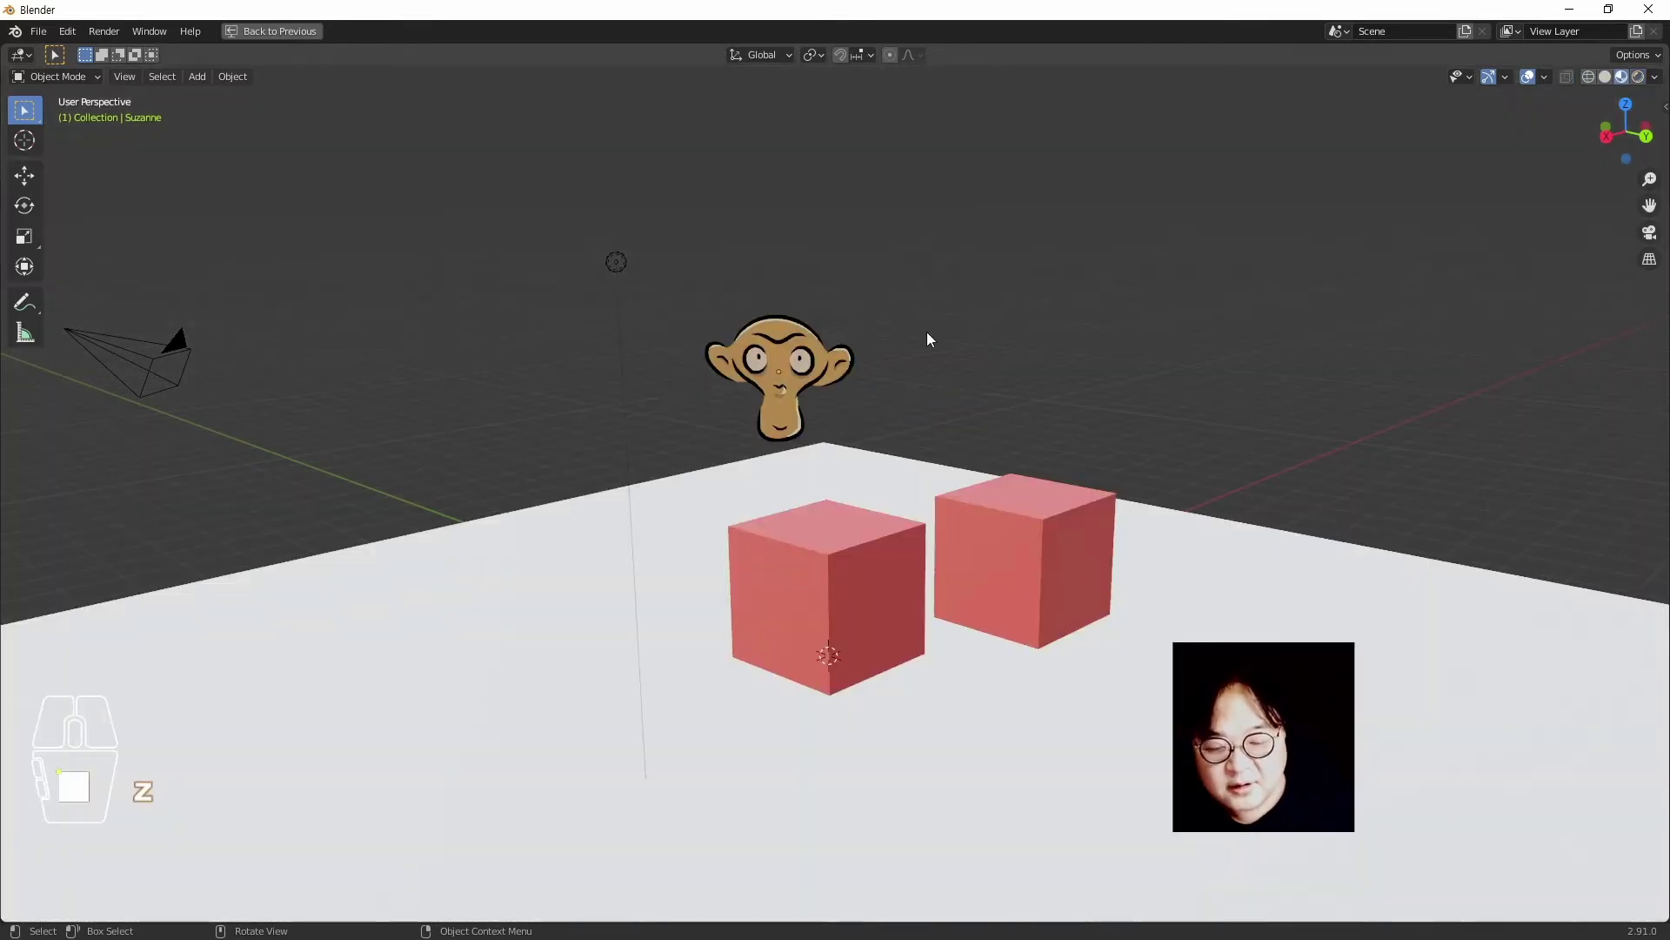
key(z)
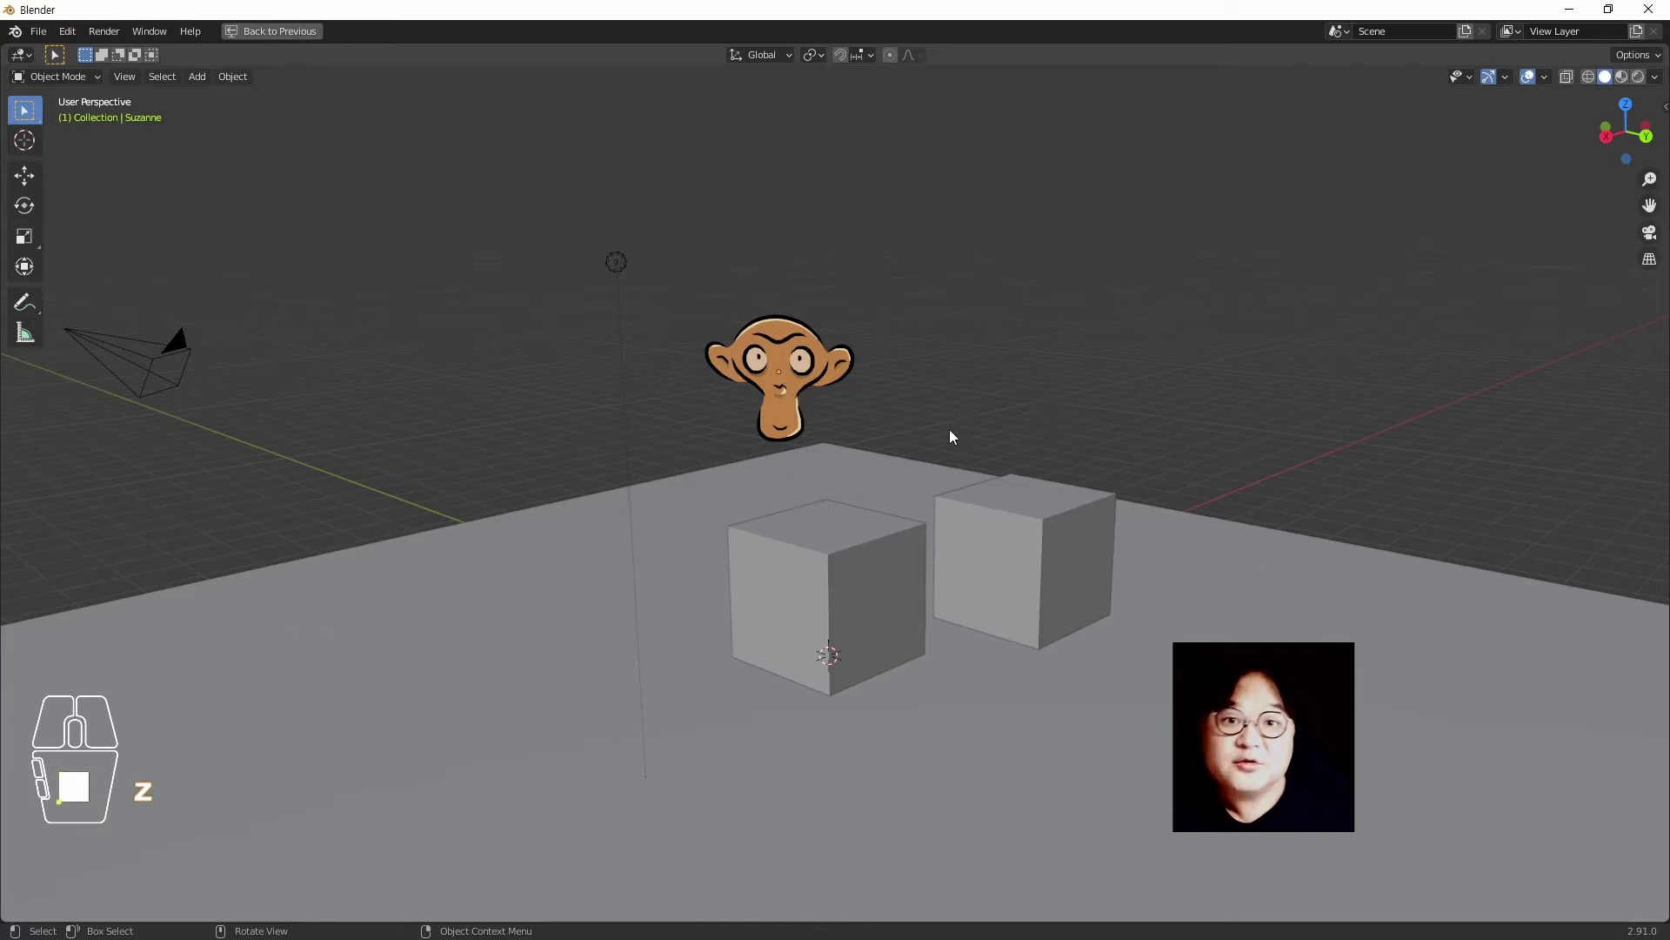
Look at the Keymap settings in the Blender Preferences and close the window
click(67, 31)
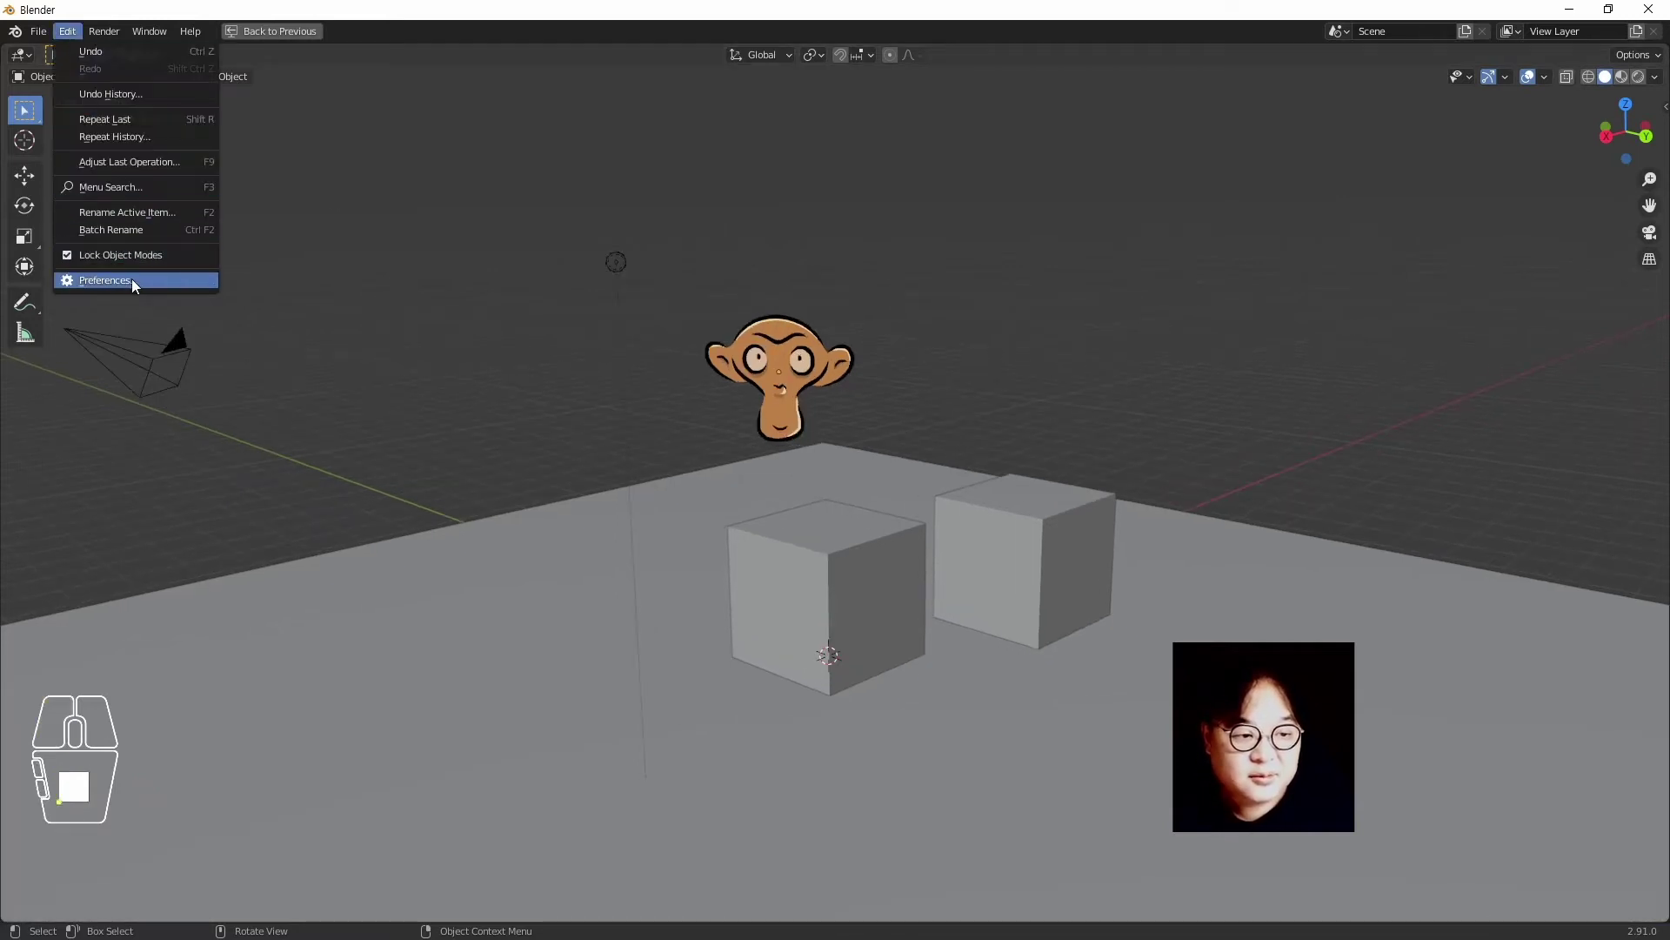
click(133, 279)
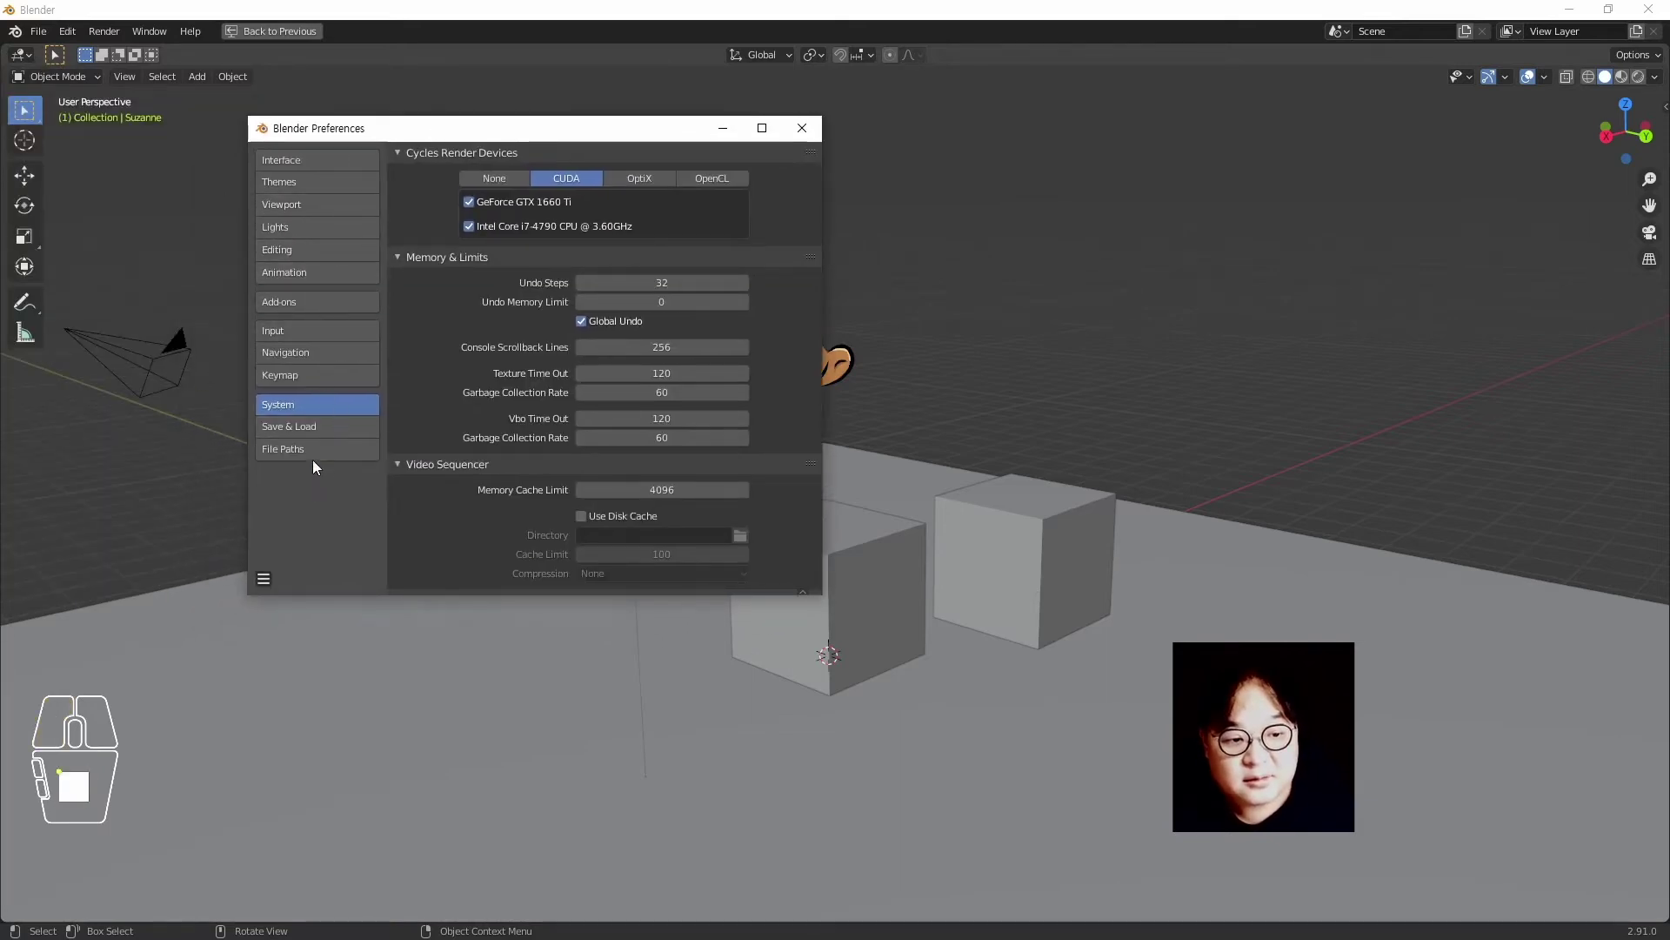
click(305, 381)
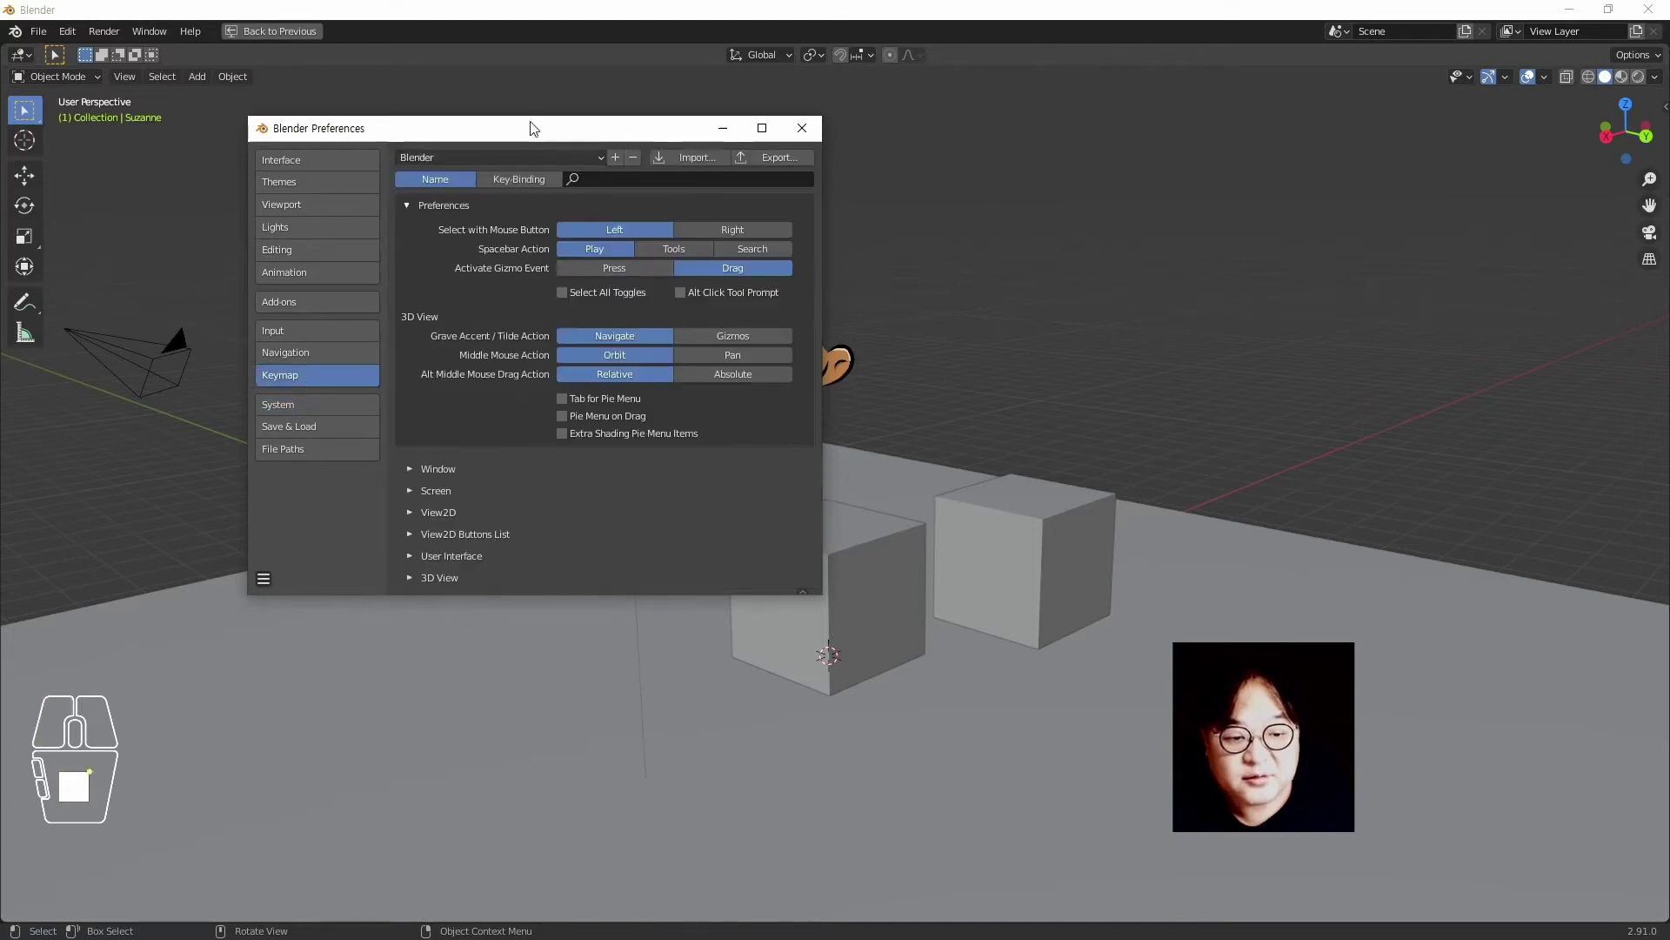
click(798, 132)
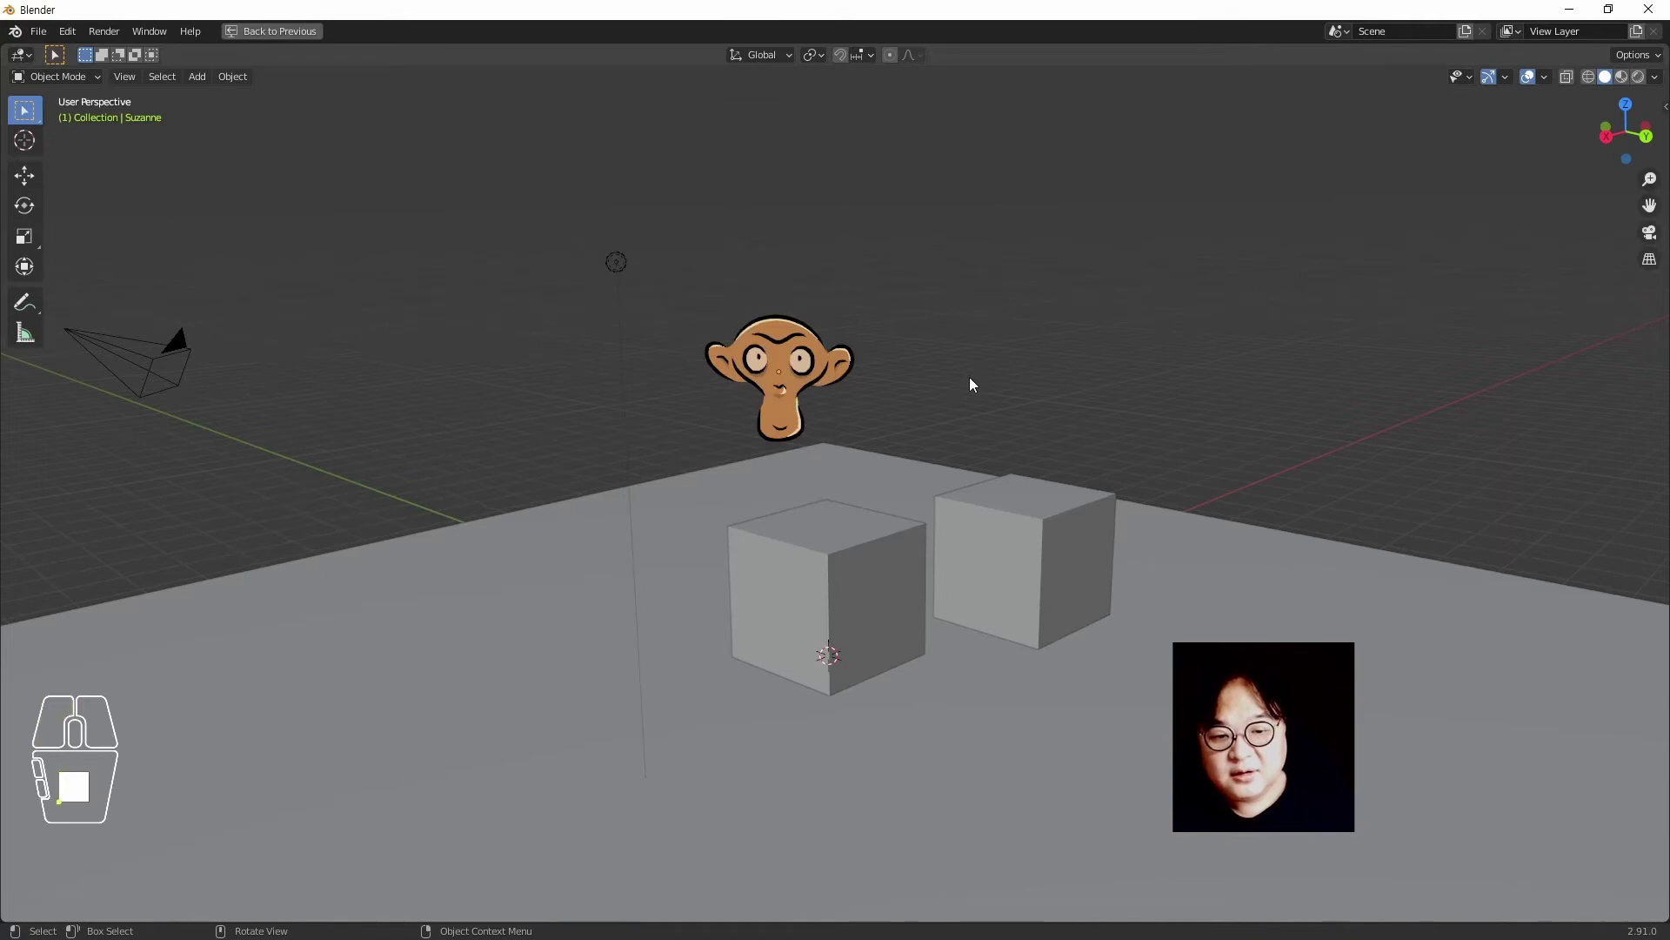
Restore the maximized 3D viewport to the full workspace layout and reframe the monkey and cubes
click(792, 364)
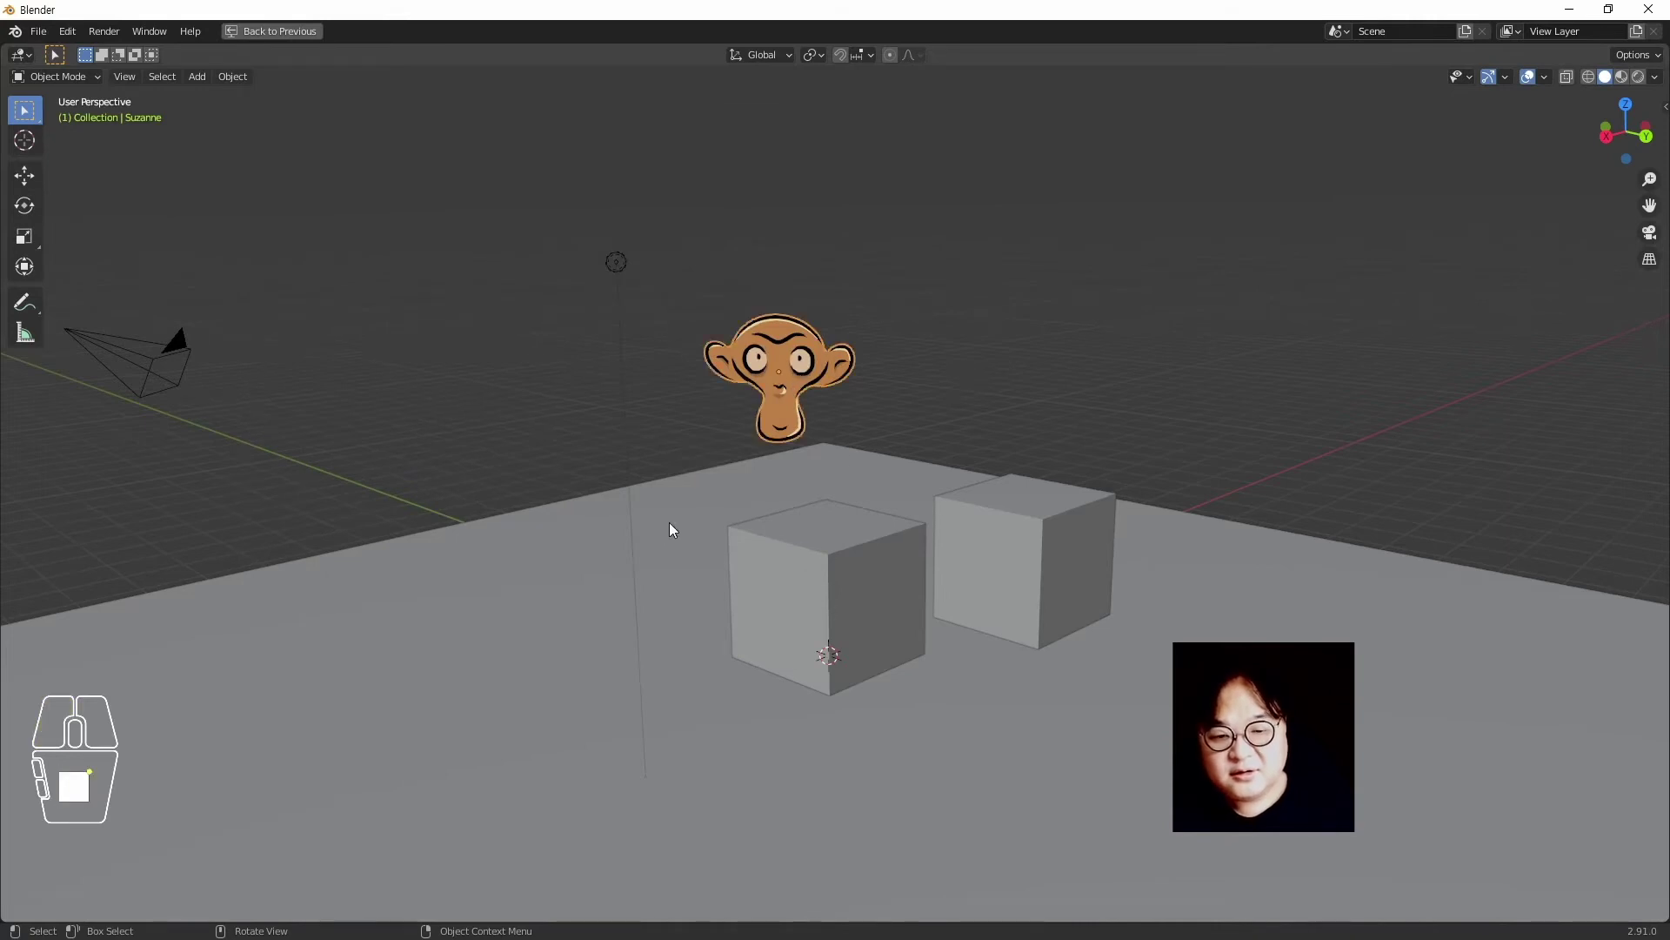
middle_drag(669, 529, 713, 561)
middle_drag(854, 567, 783, 541)
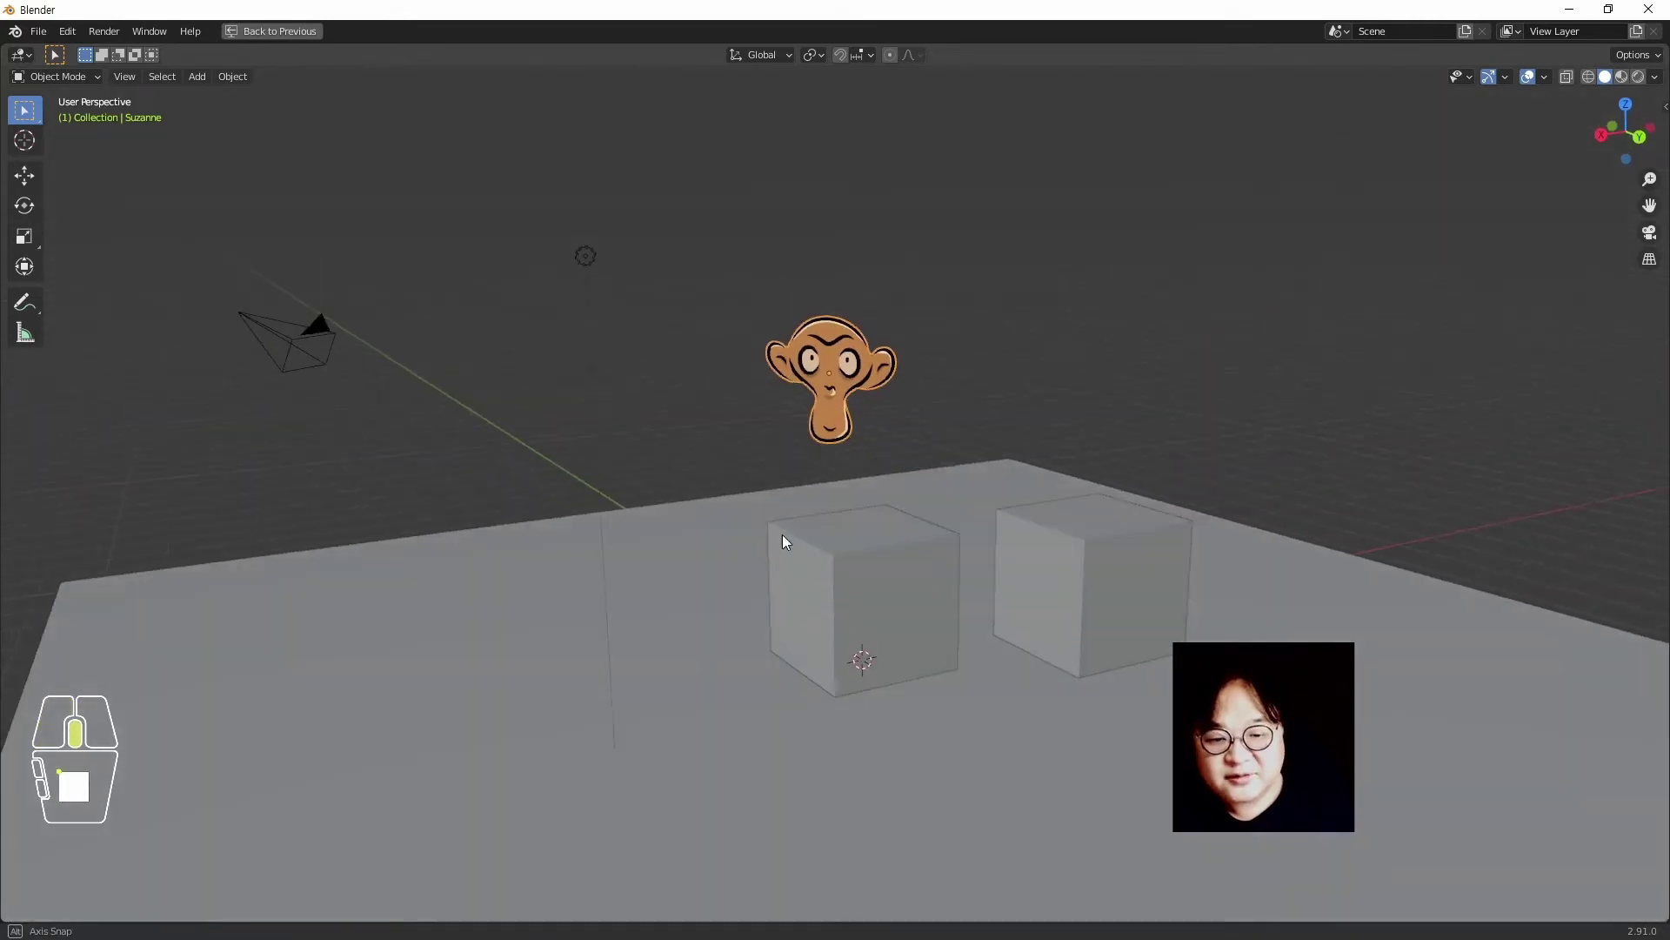
key(ctrl+space)
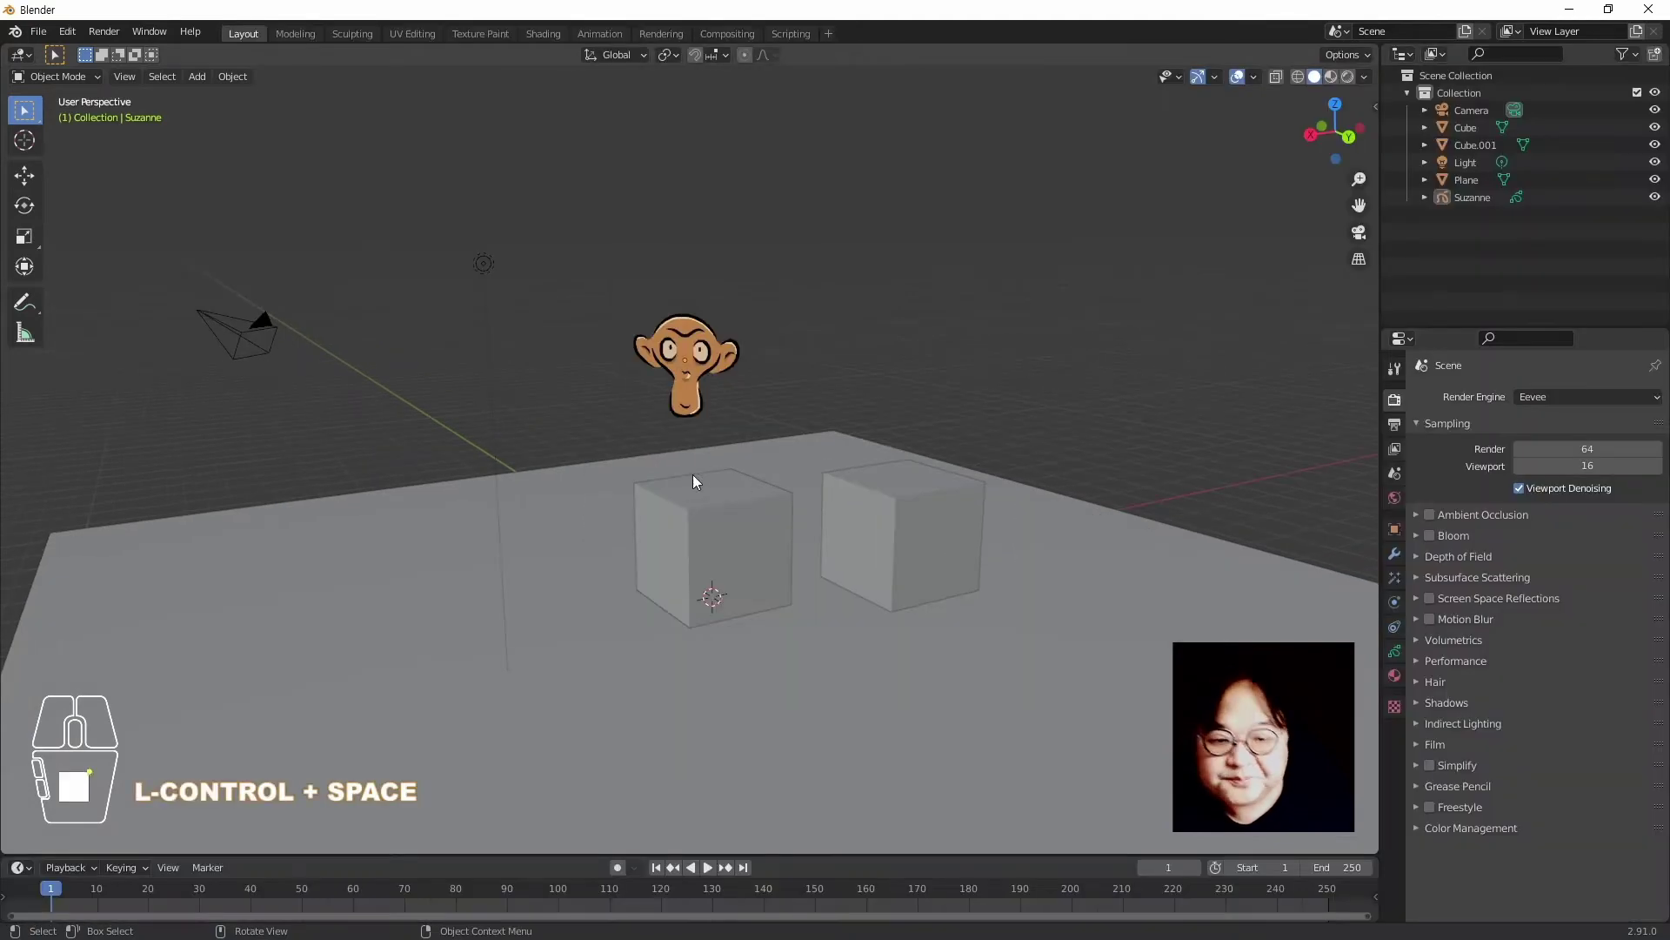
middle_drag(692, 473, 693, 529)
scroll(695, 529, up, 2)
shift+middle_drag(613, 452, 622, 474)
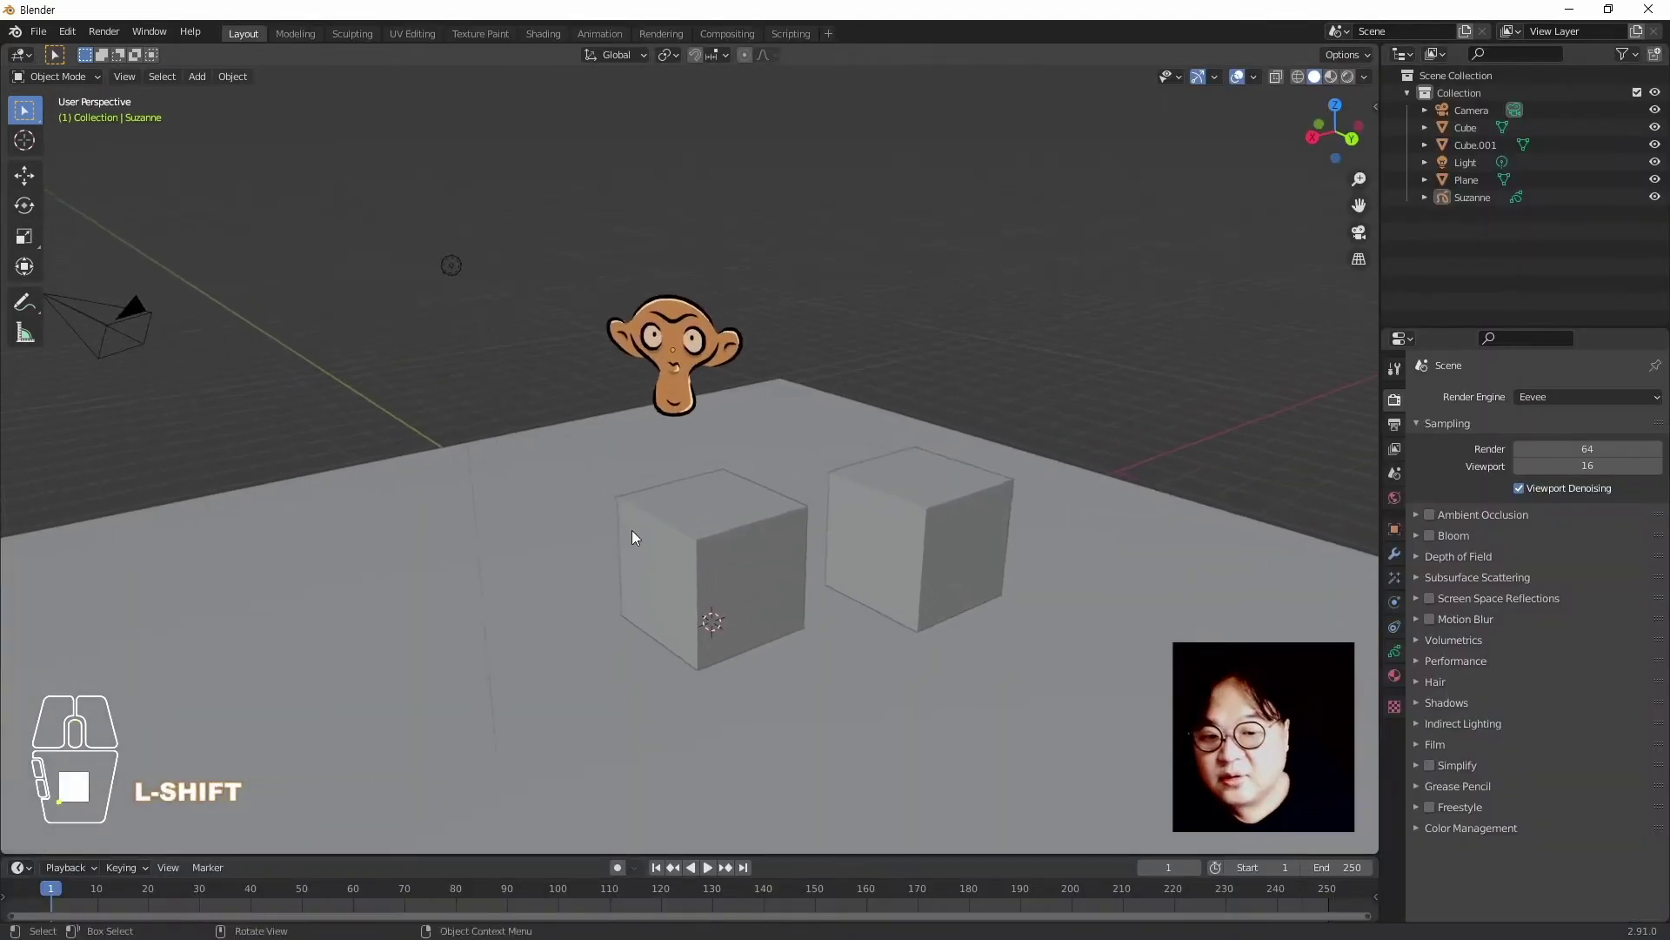
middle_drag(631, 537, 639, 536)
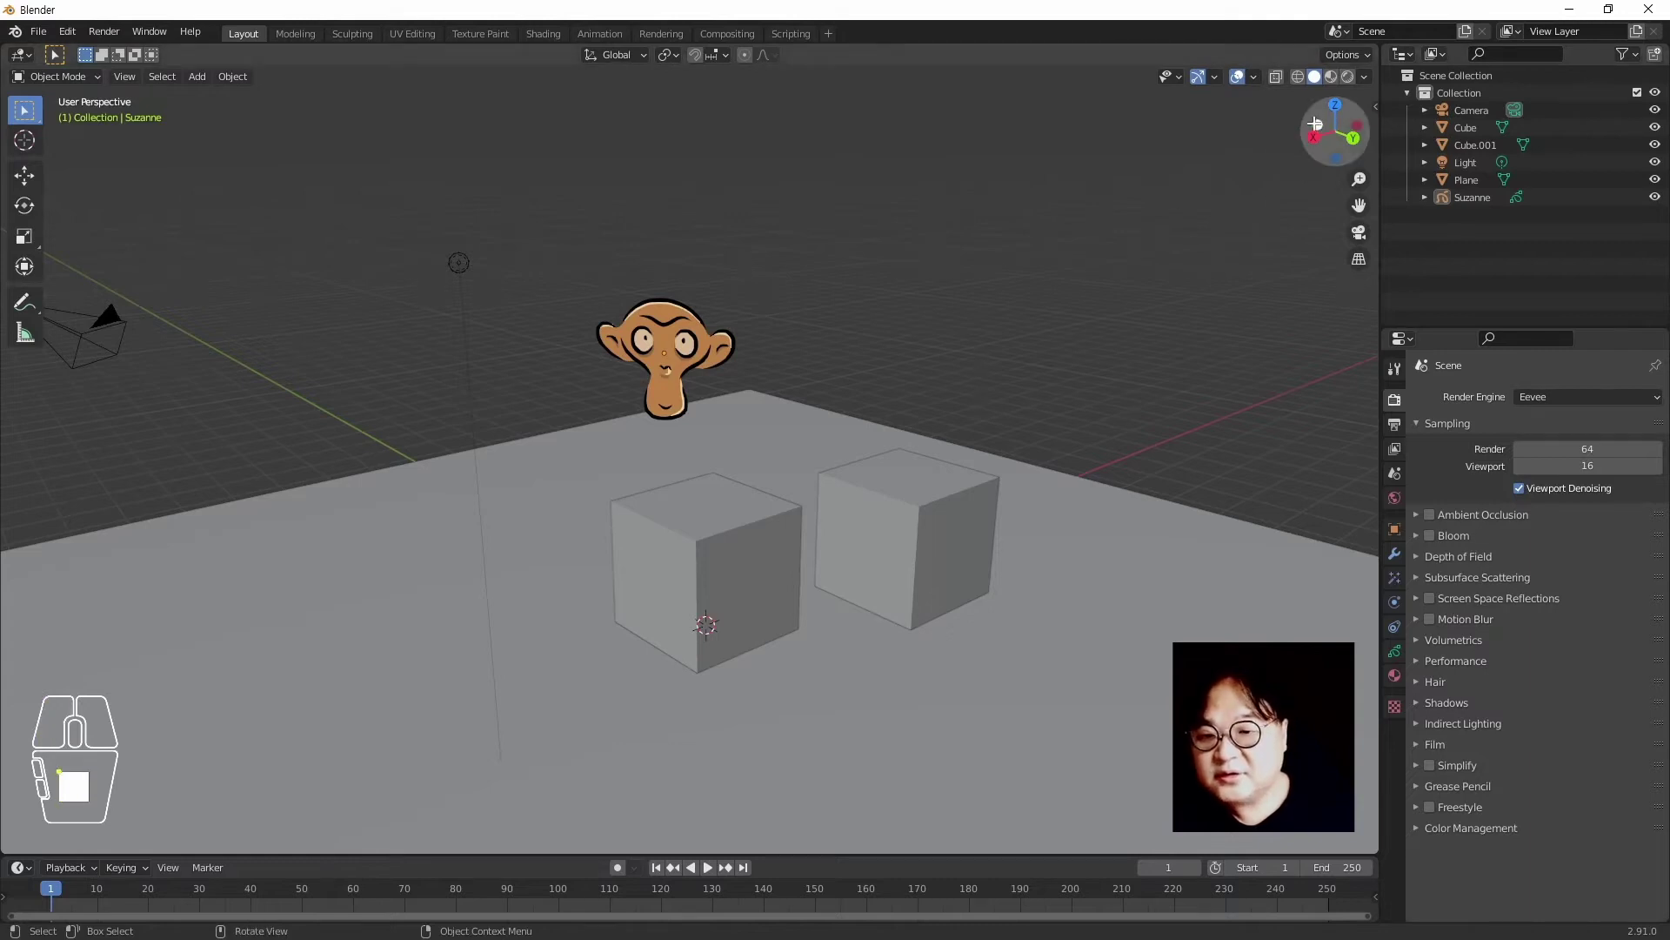
Look at the viewport shading options for Solid, Rendered and Material Preview, and return the viewport to Solid shading
click(1365, 77)
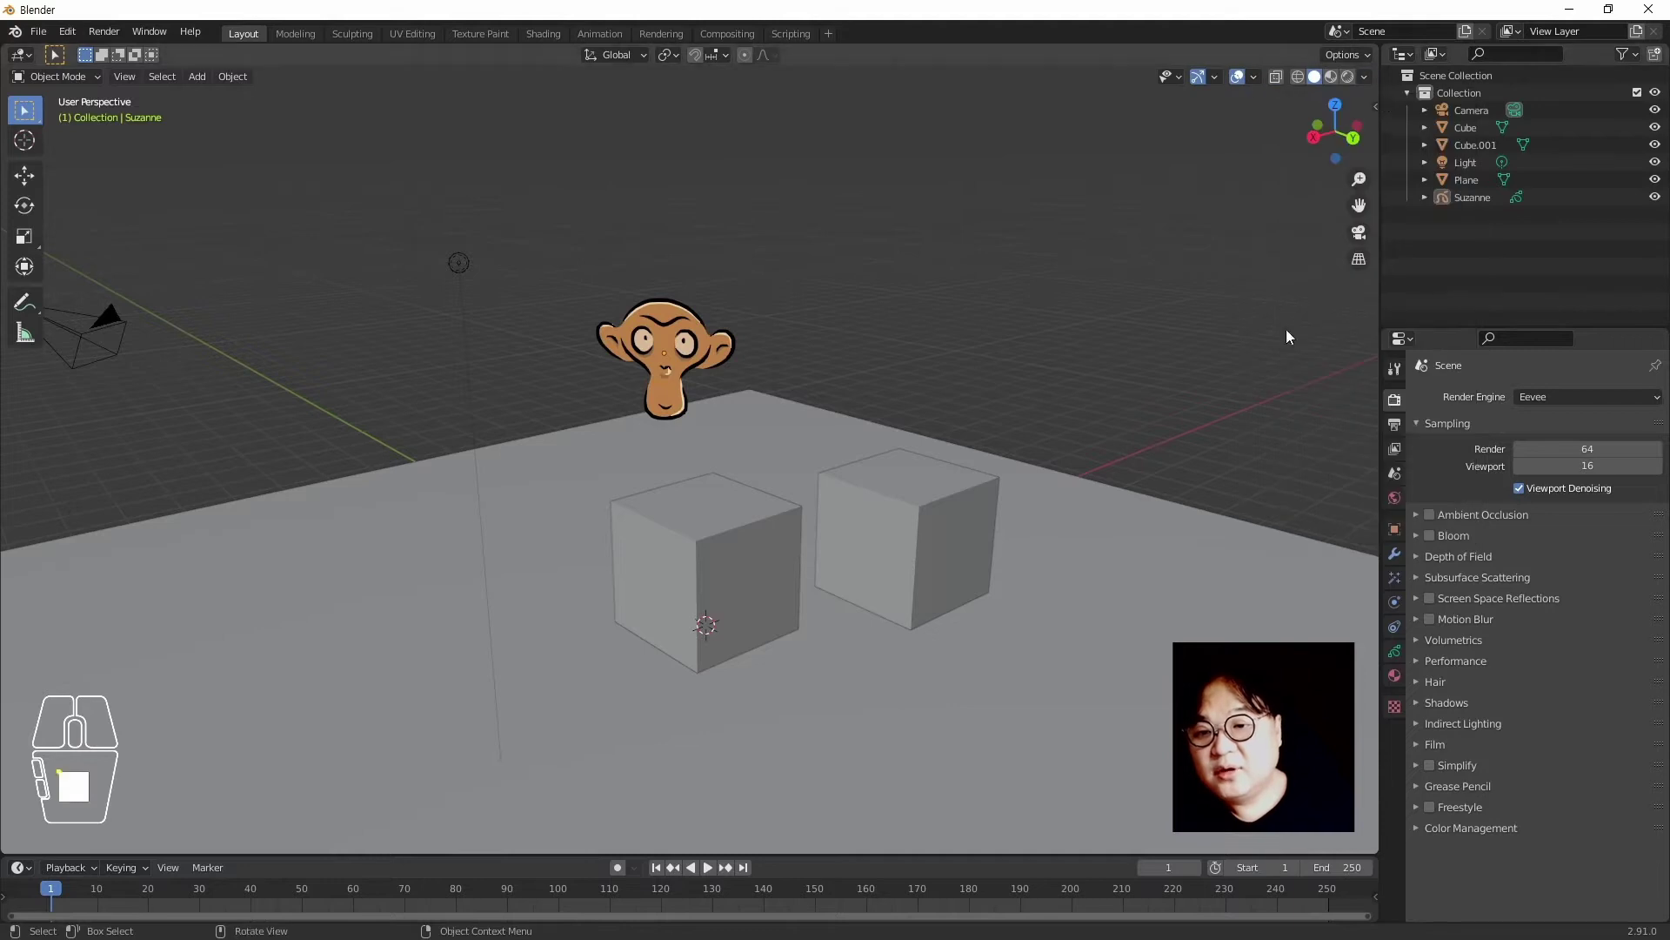
click(1364, 77)
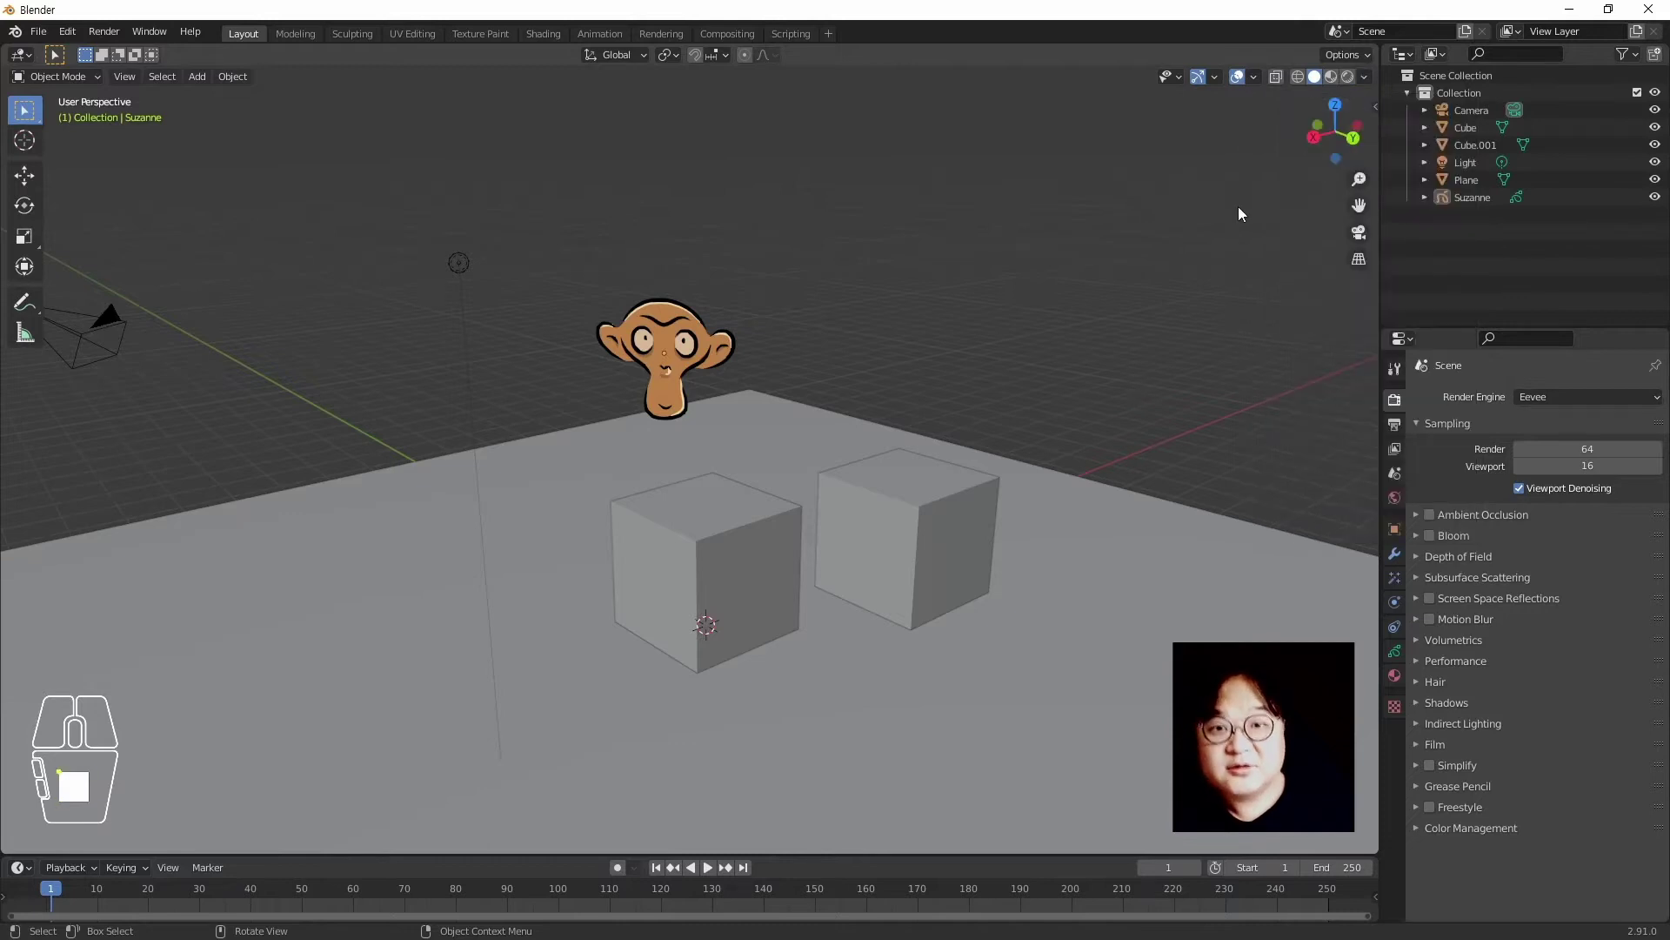
click(791, 183)
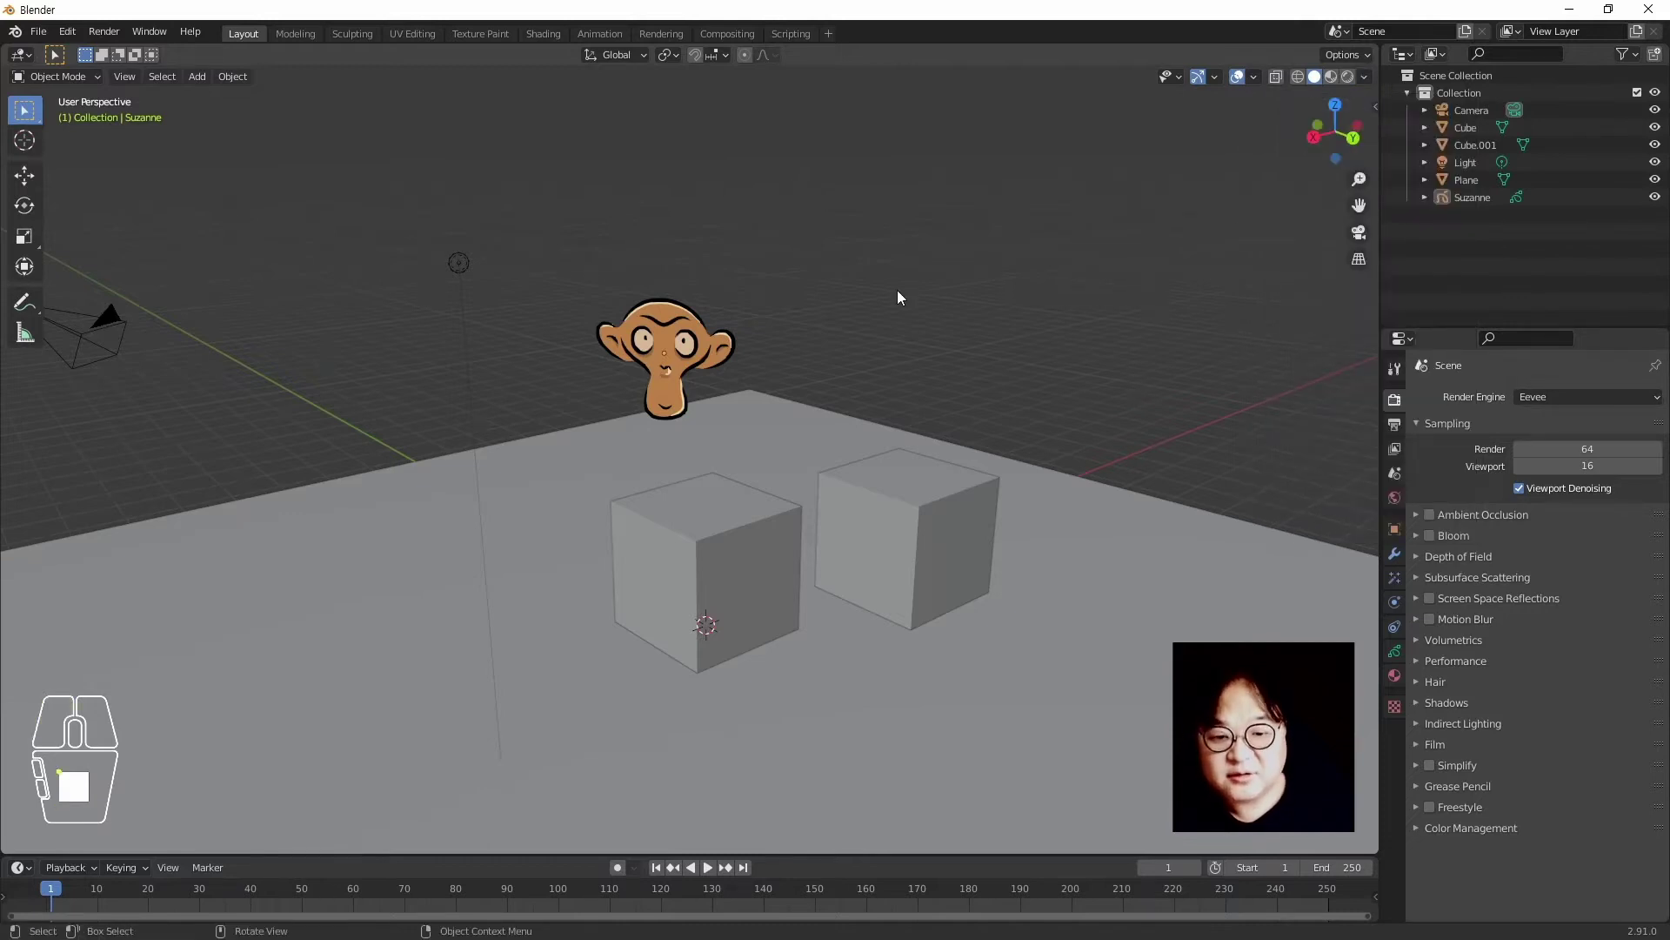
middle_drag(896, 290, 1018, 305)
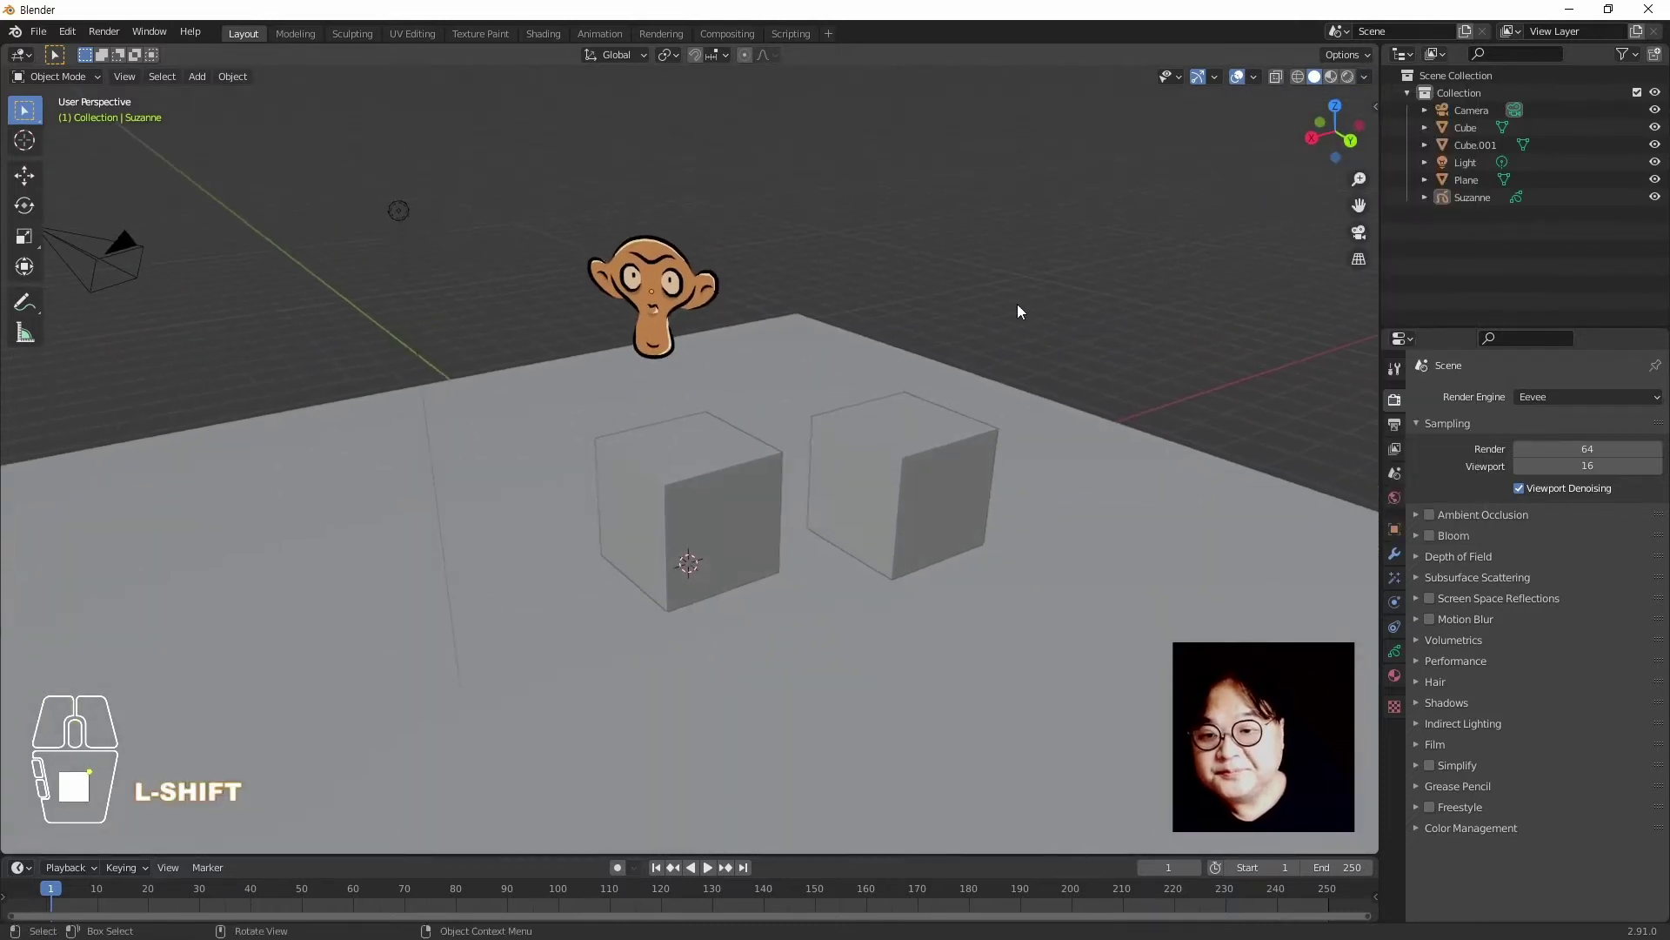
click(1364, 75)
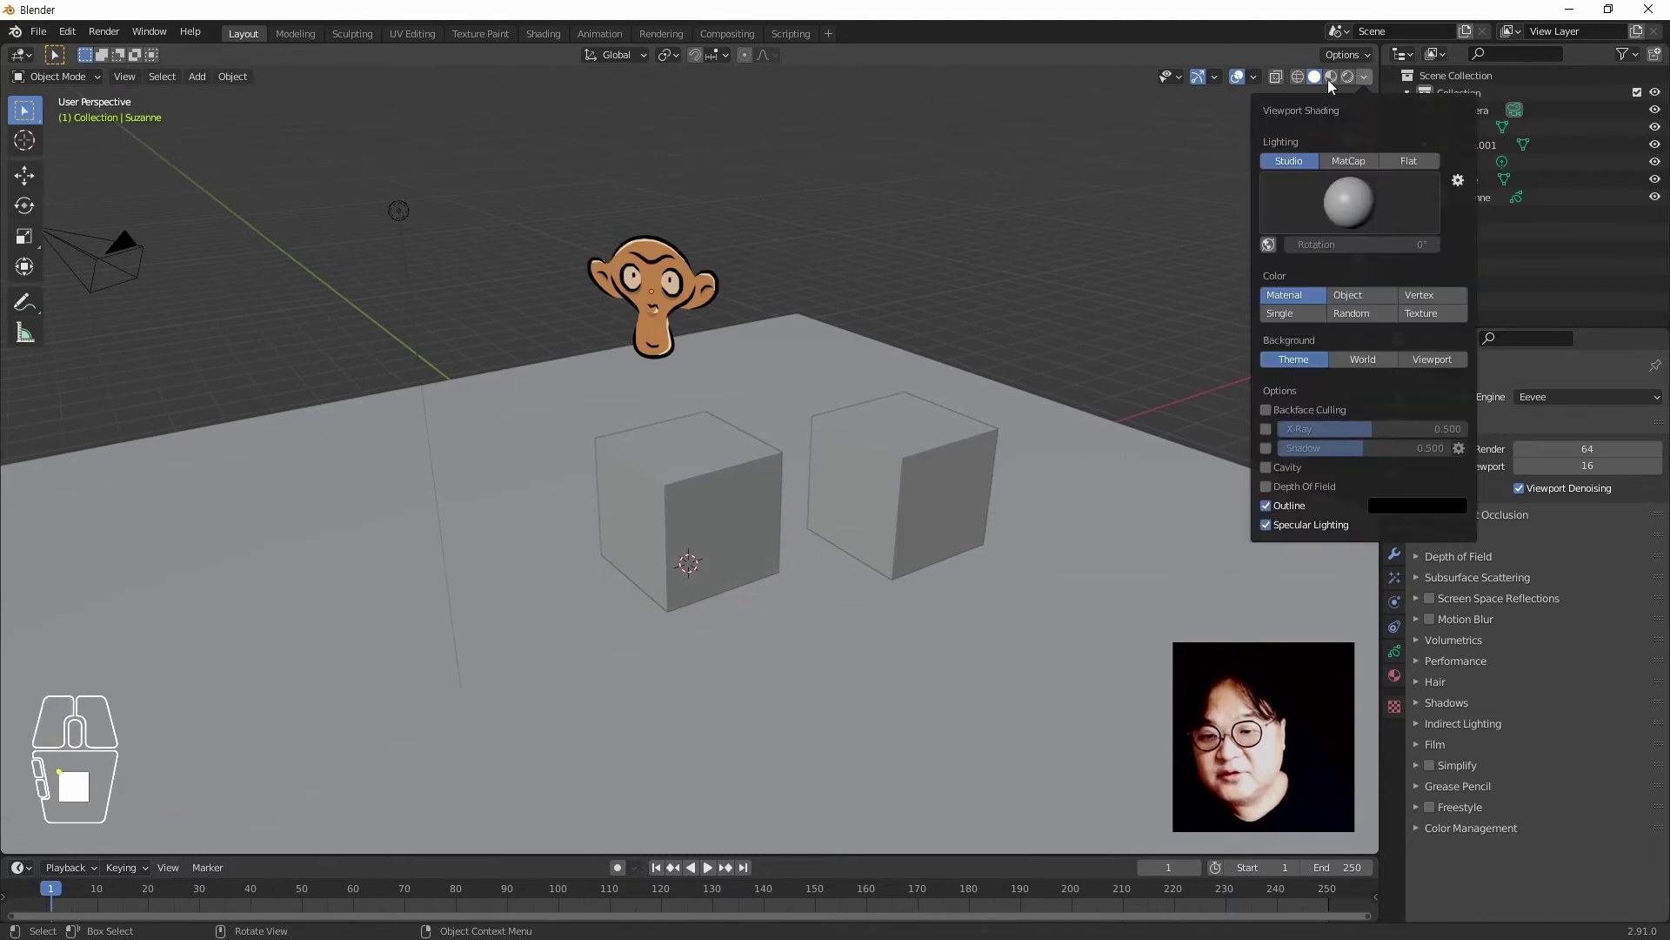
click(1347, 76)
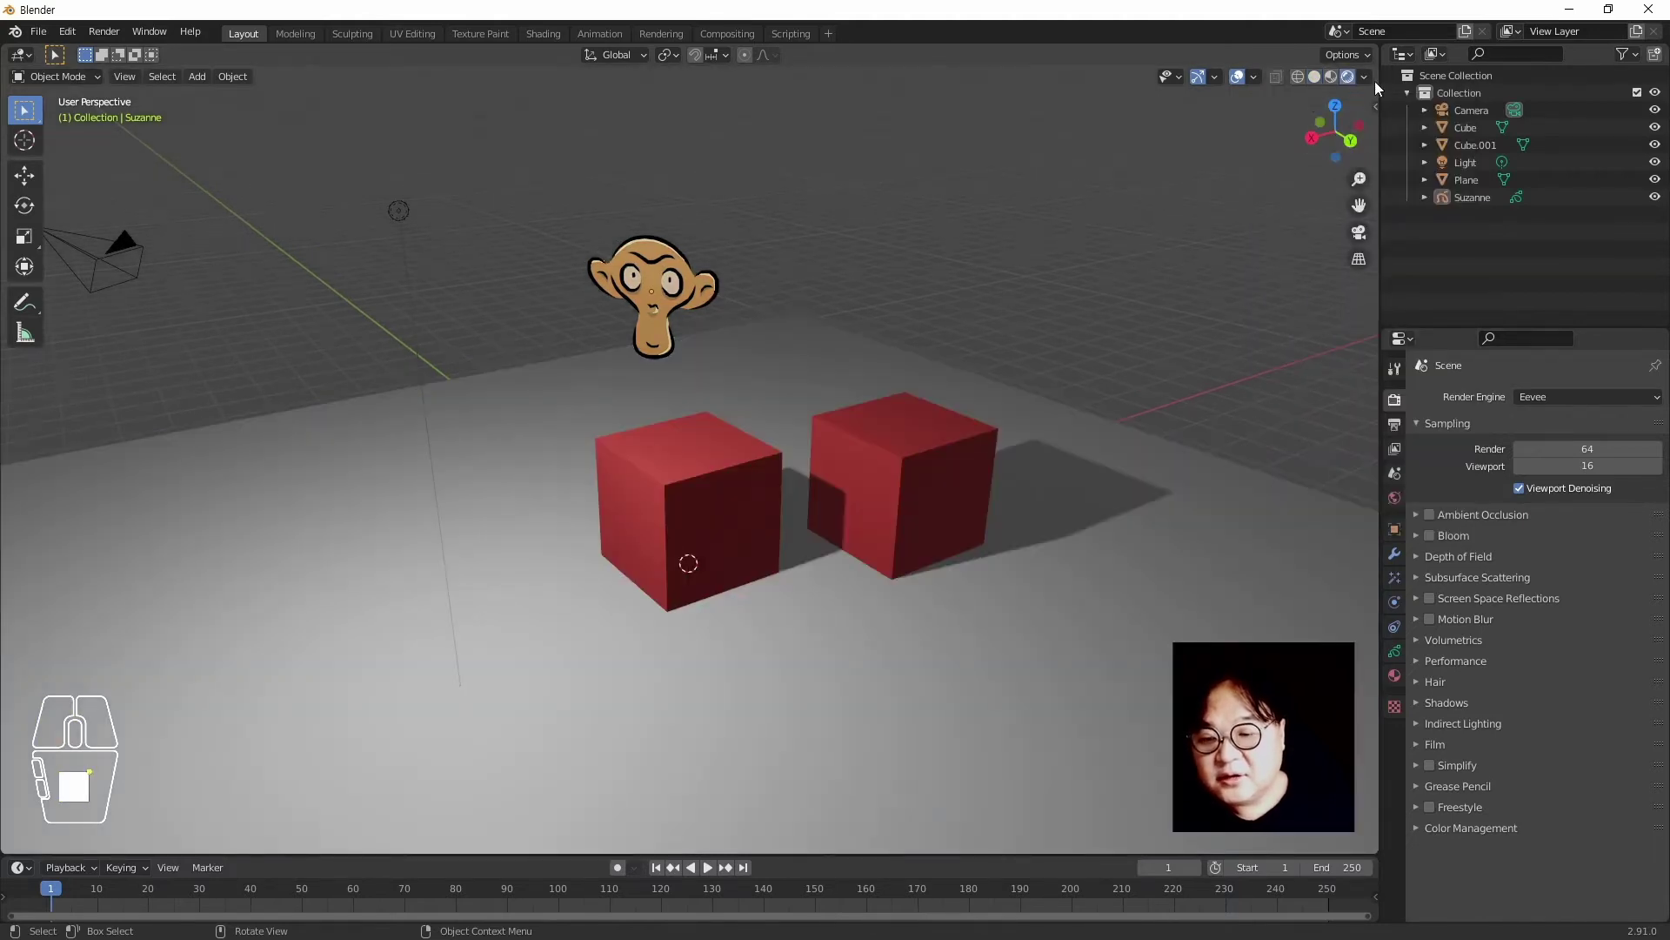
click(1368, 78)
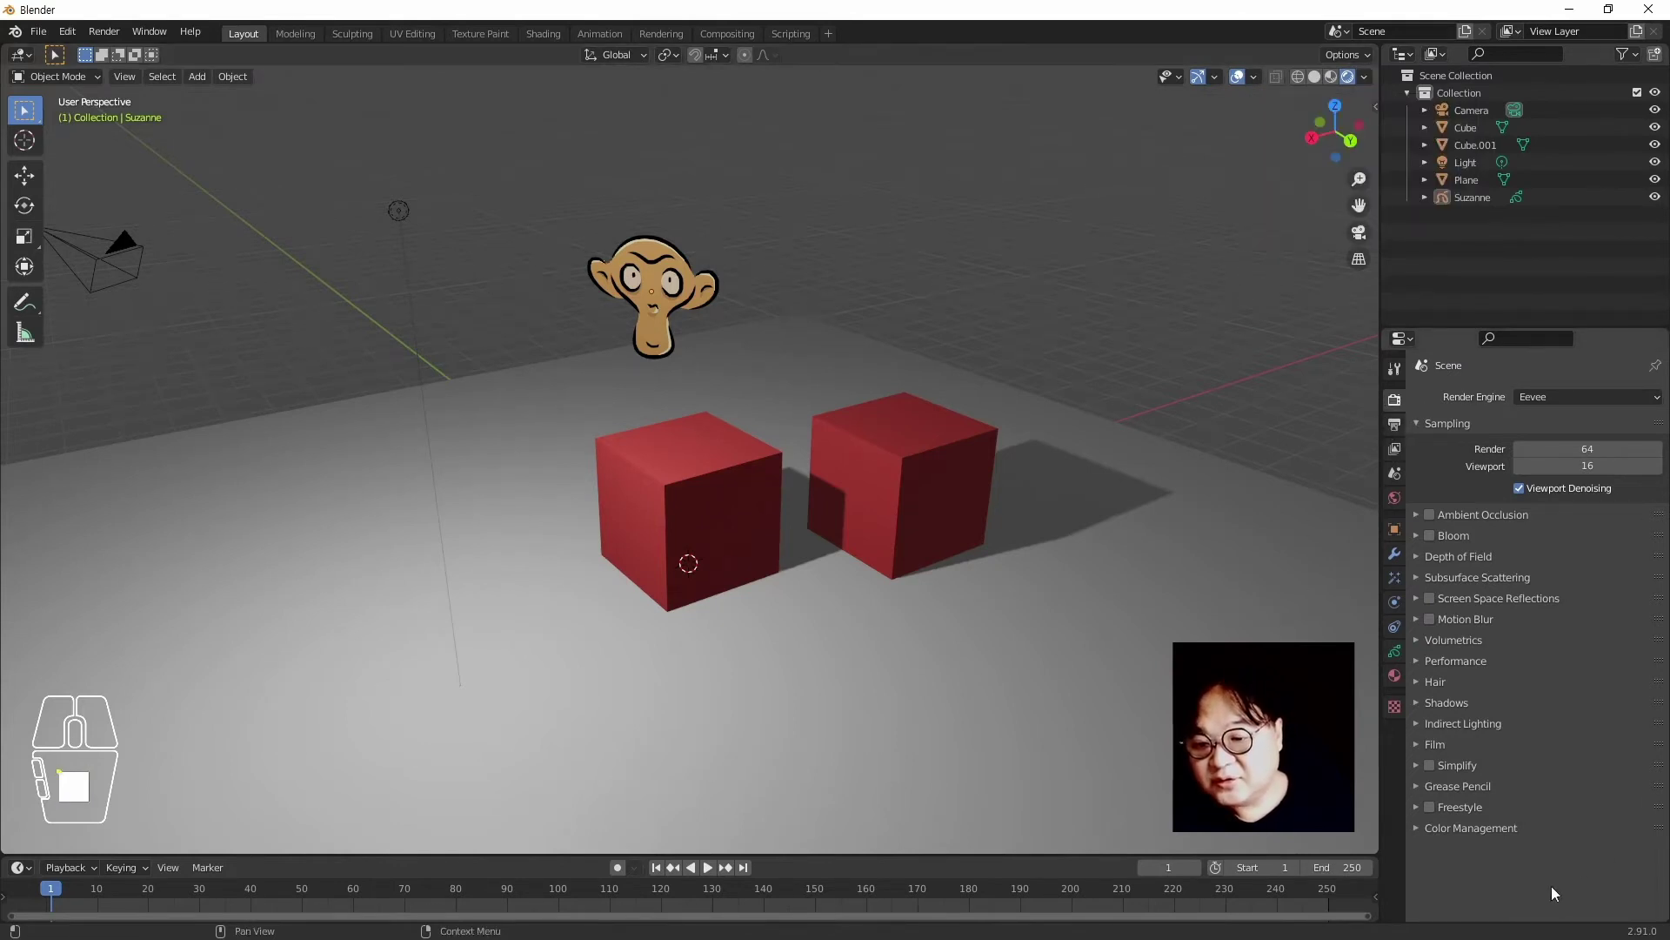
click(1330, 77)
click(1362, 77)
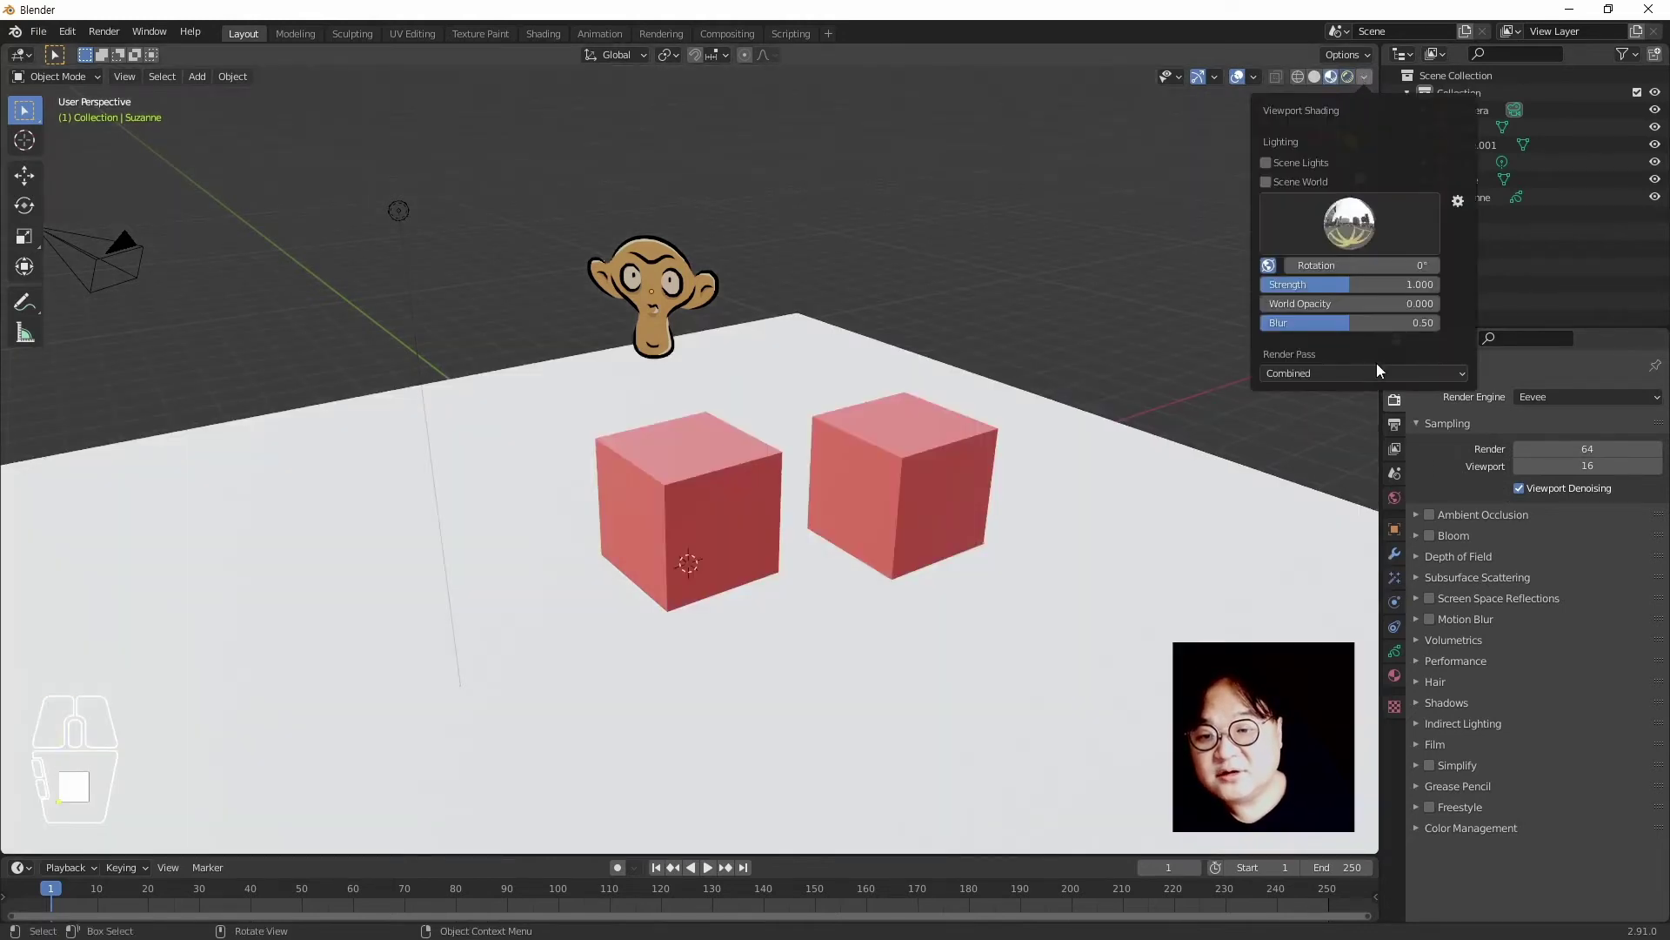
click(1316, 77)
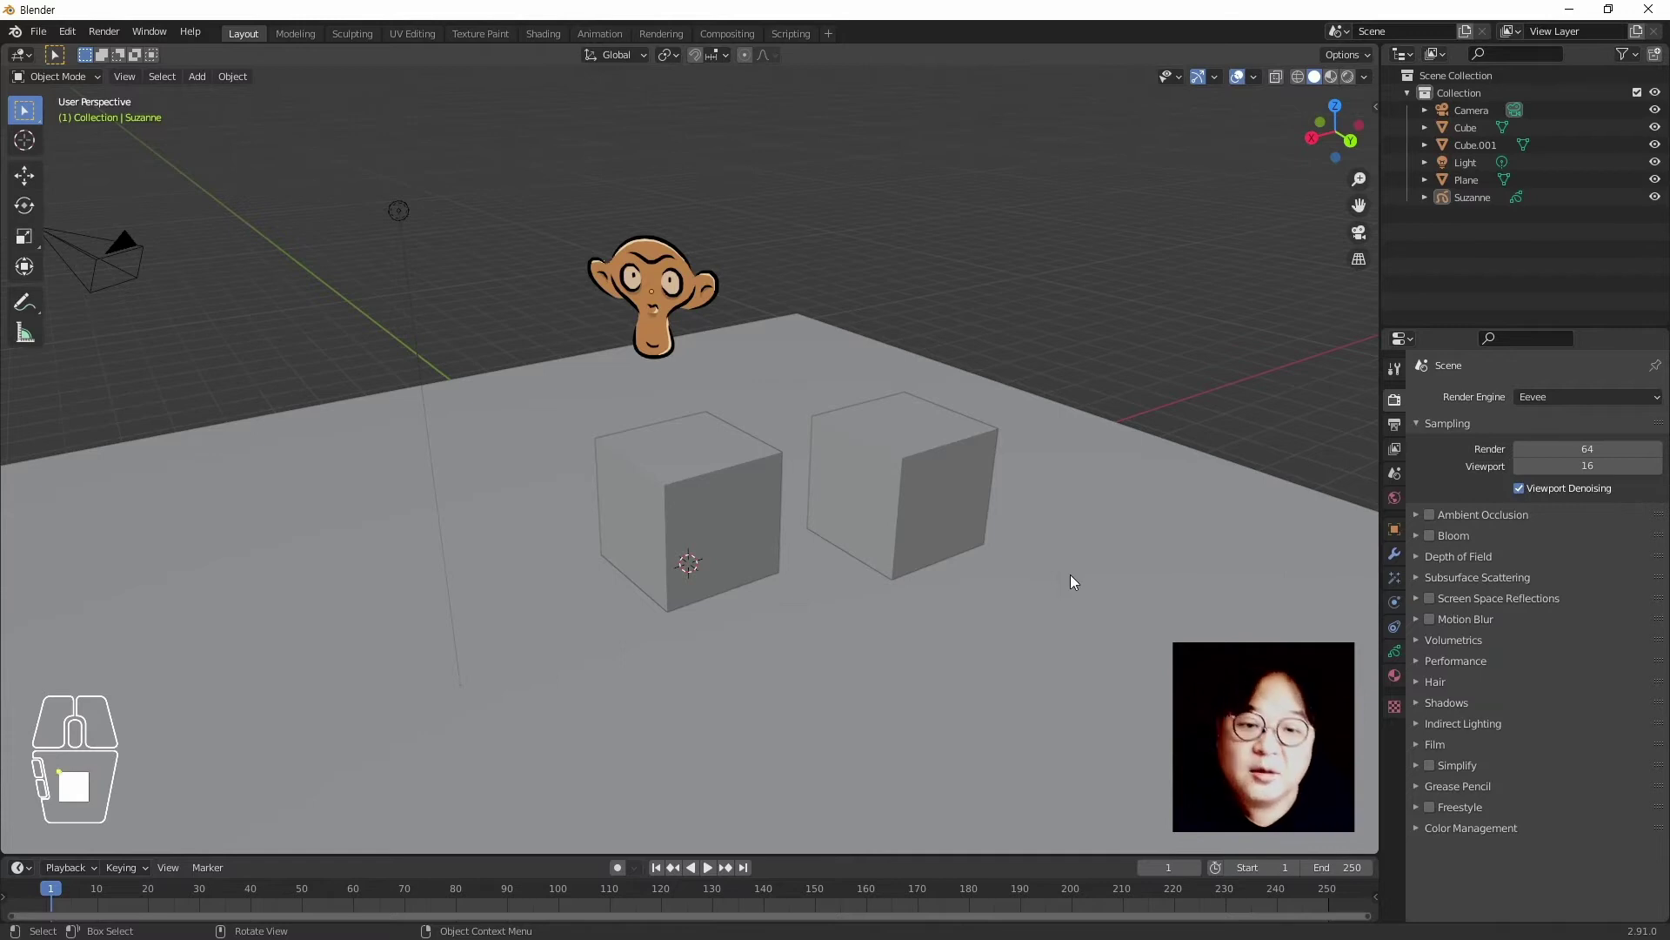
Switch the active selection tool to Select Lasso
click(945, 285)
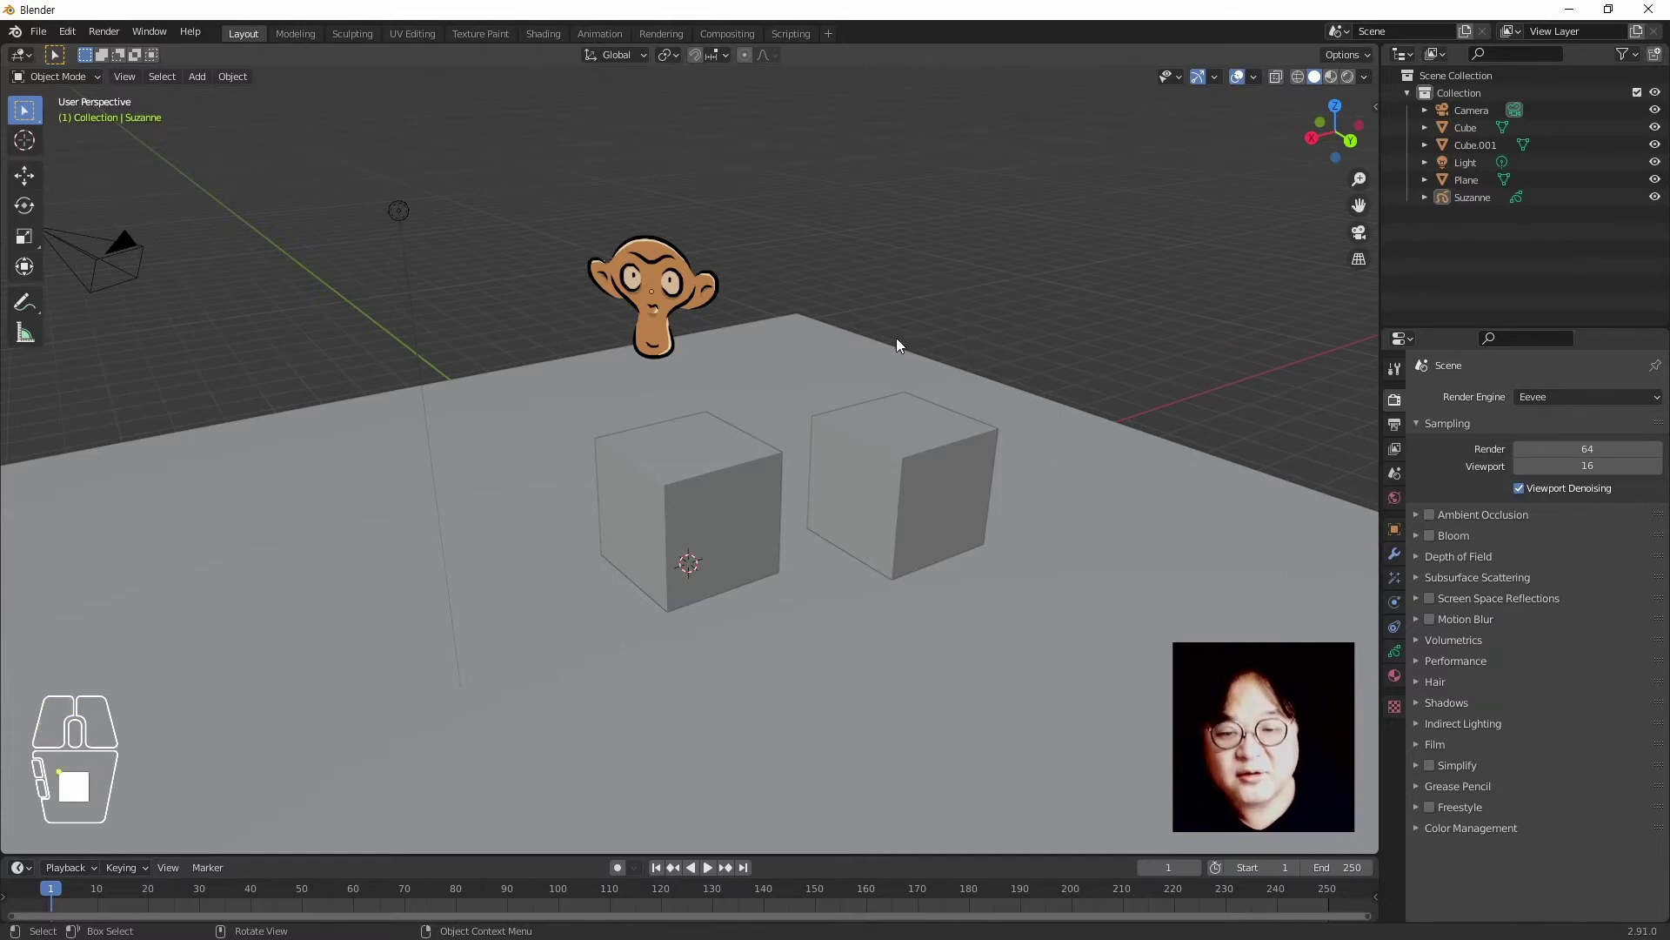
drag(23, 111, 75, 235)
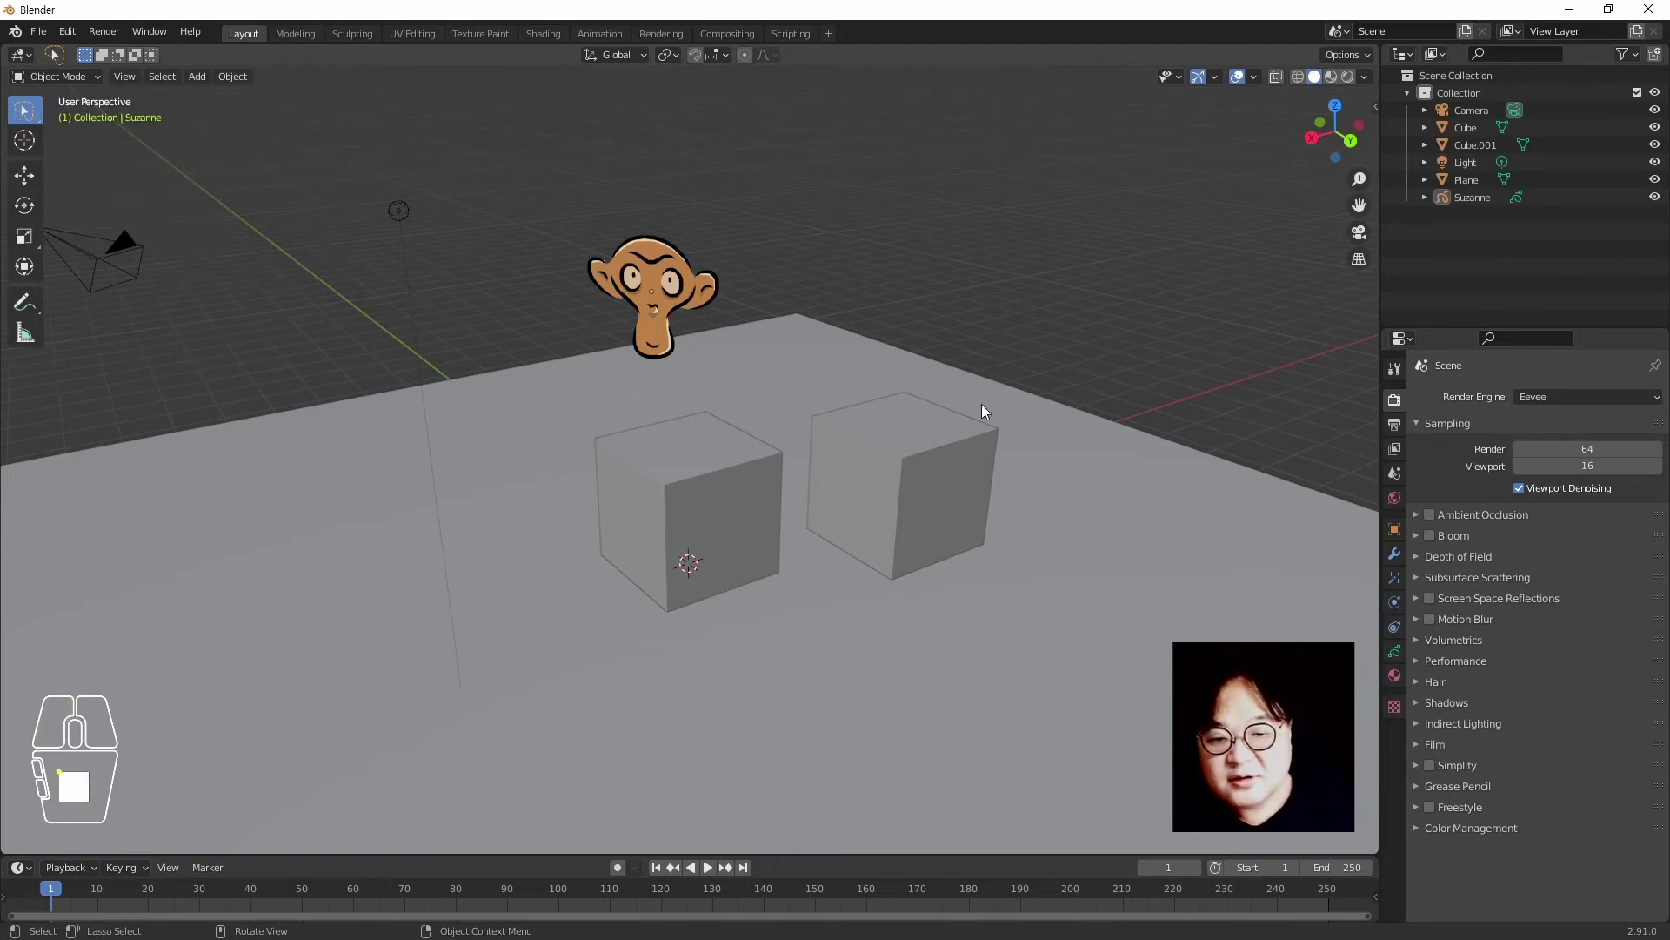
middle_drag(697, 325, 693, 431)
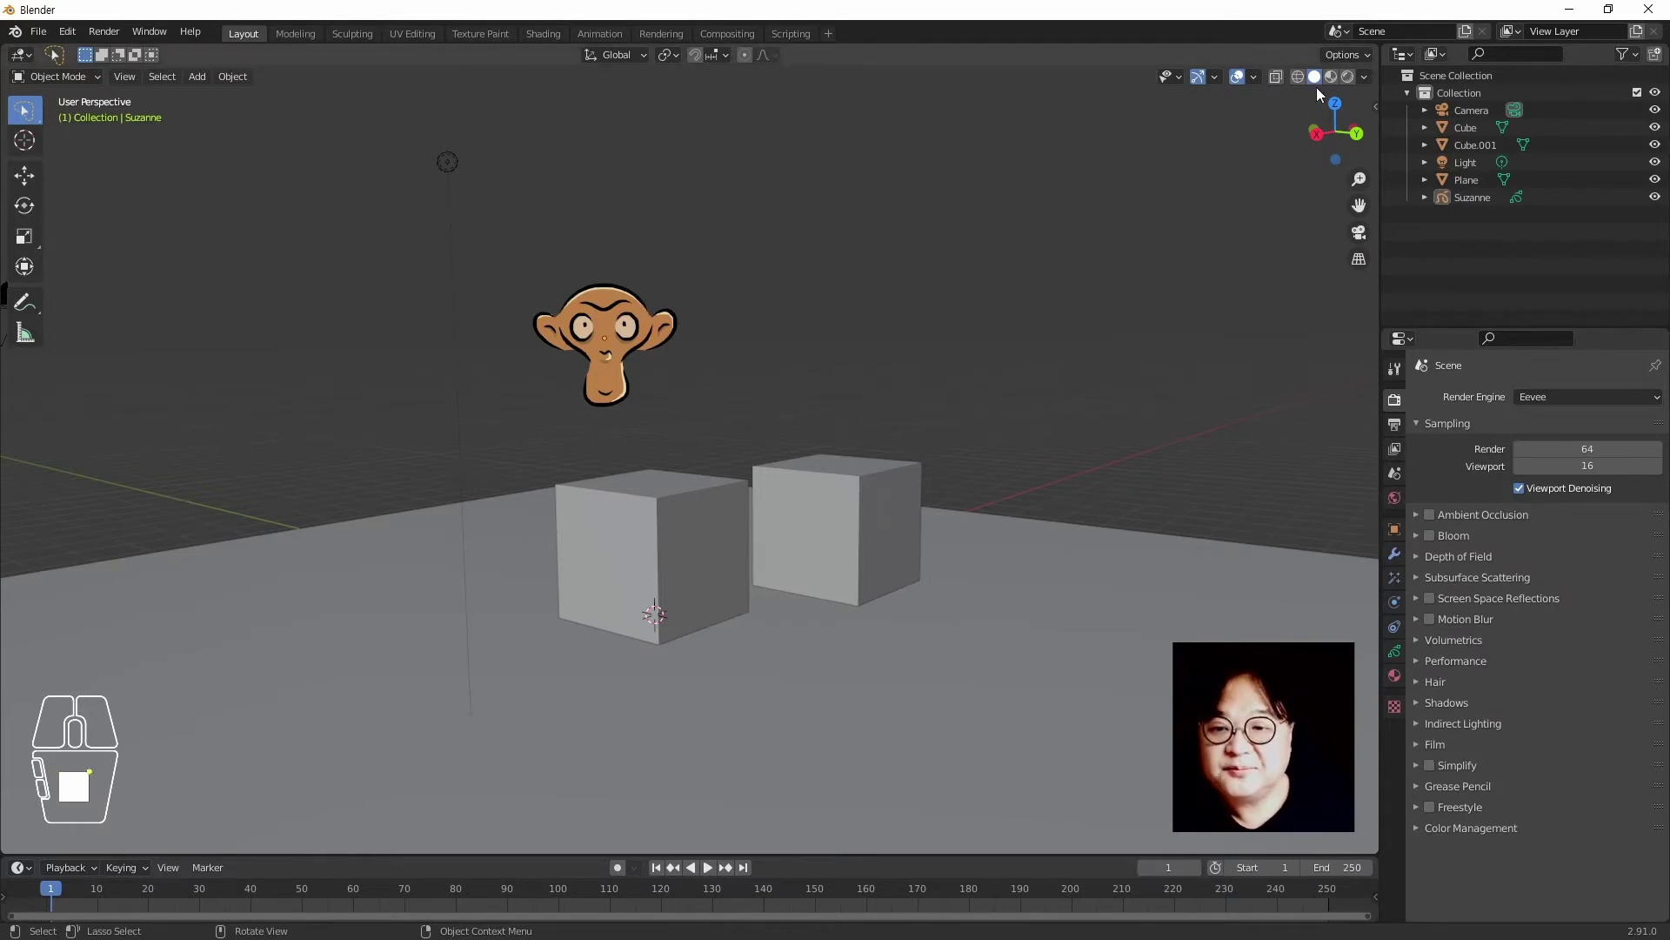
Try MatCap lighting in the Solid shading options and set the lighting back to Studio
click(1364, 75)
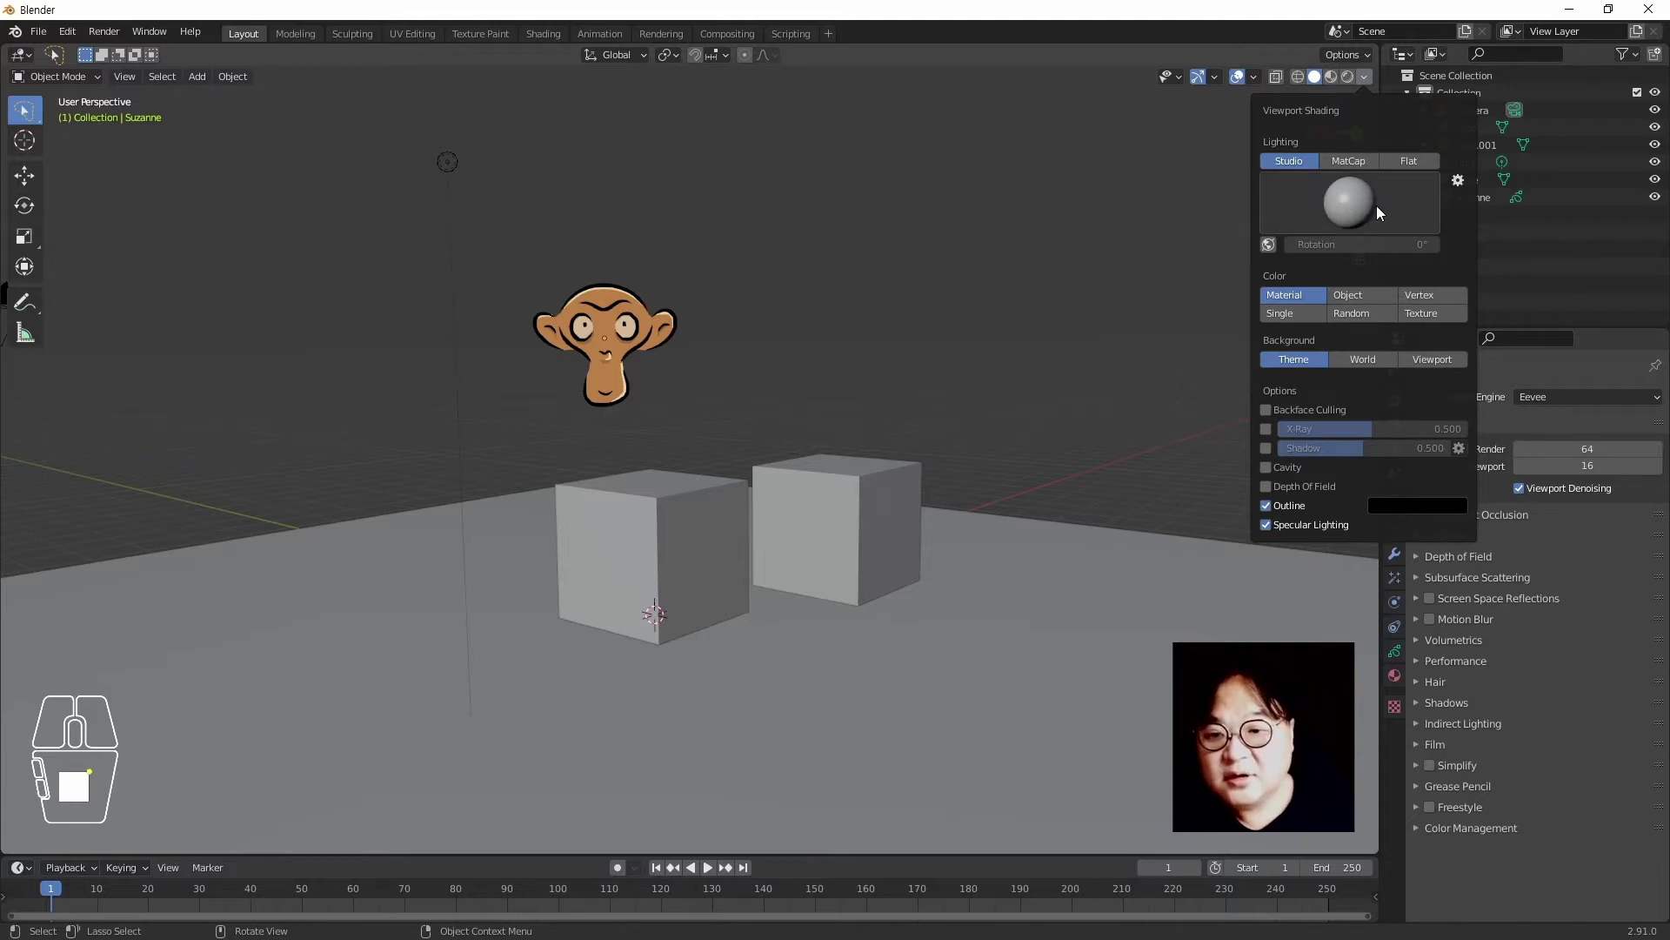
middle_drag(879, 535, 789, 584)
scroll(831, 566, up, 2)
mouse_move(836, 576)
middle_down()
mouse_move(858, 562)
mouse_move(780, 583)
middle_up()
scroll(835, 574, down, 2)
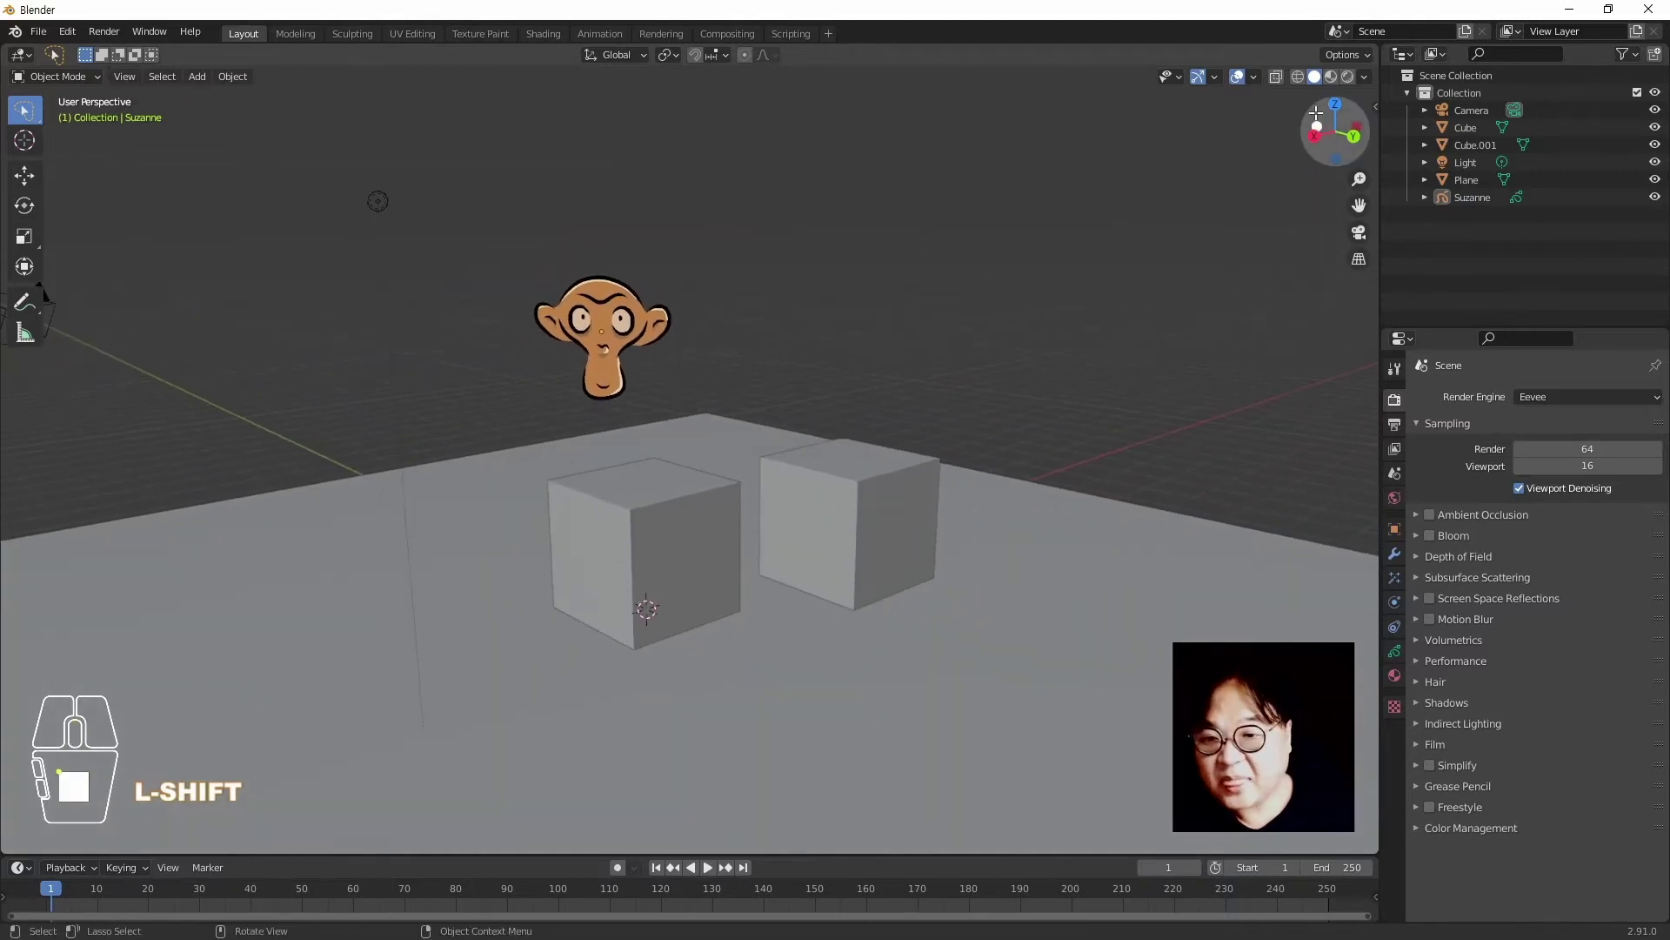
click(1363, 78)
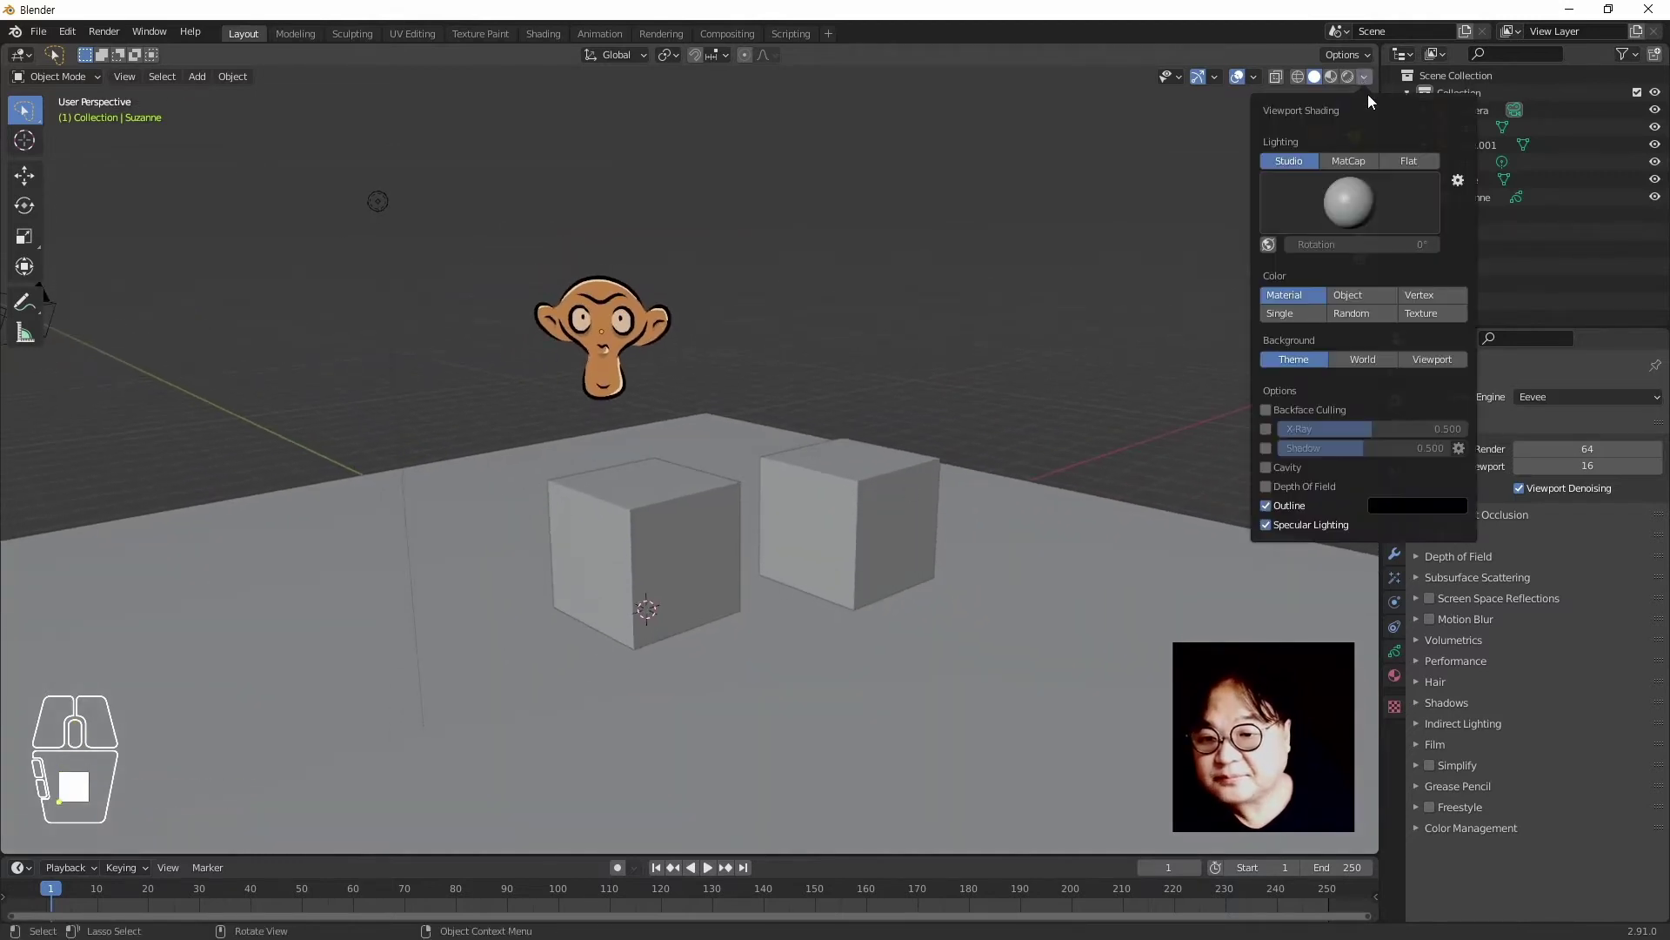
click(1354, 164)
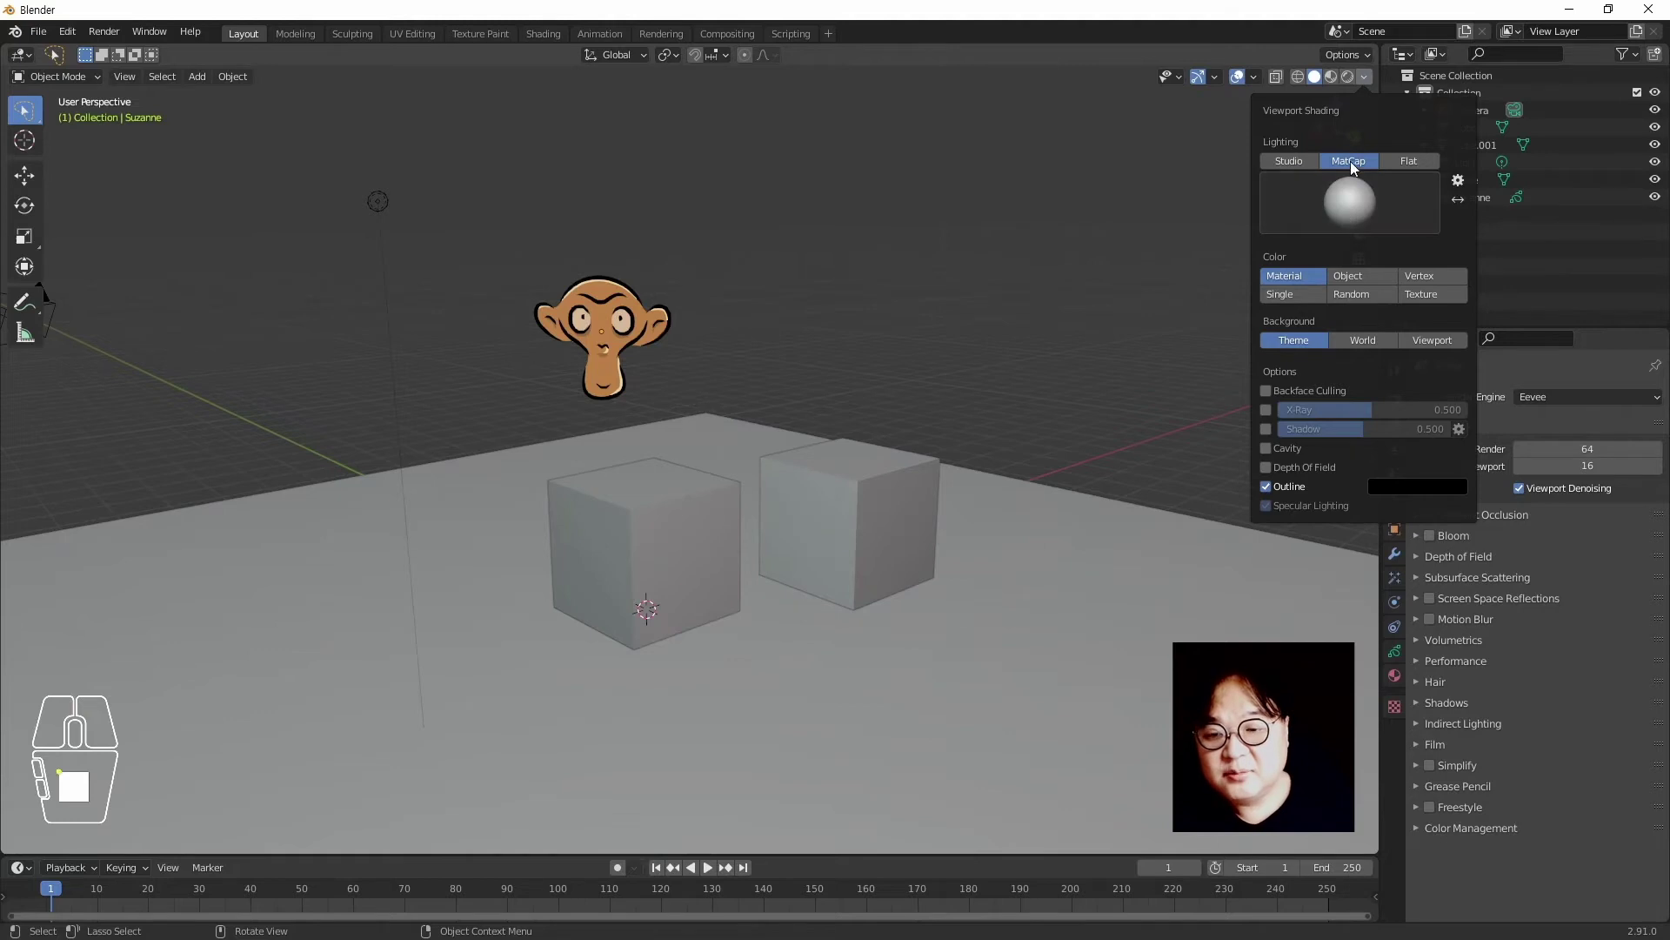
click(1304, 160)
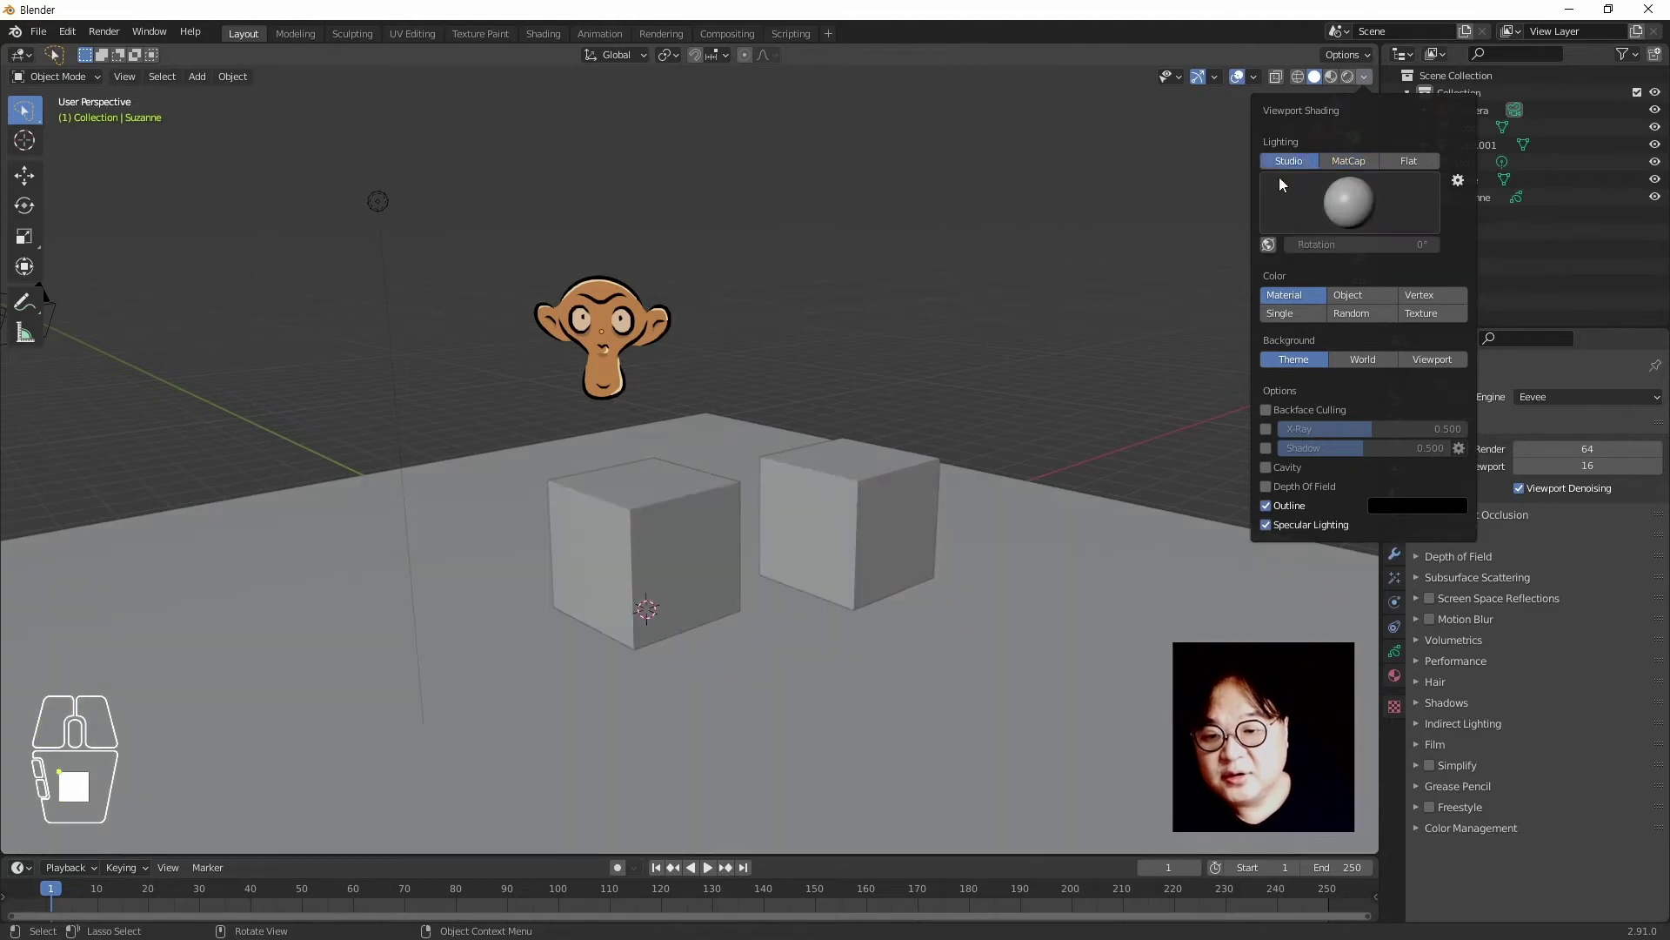
Choose the third, bluish Studio light preset for Solid shading
click(1356, 203)
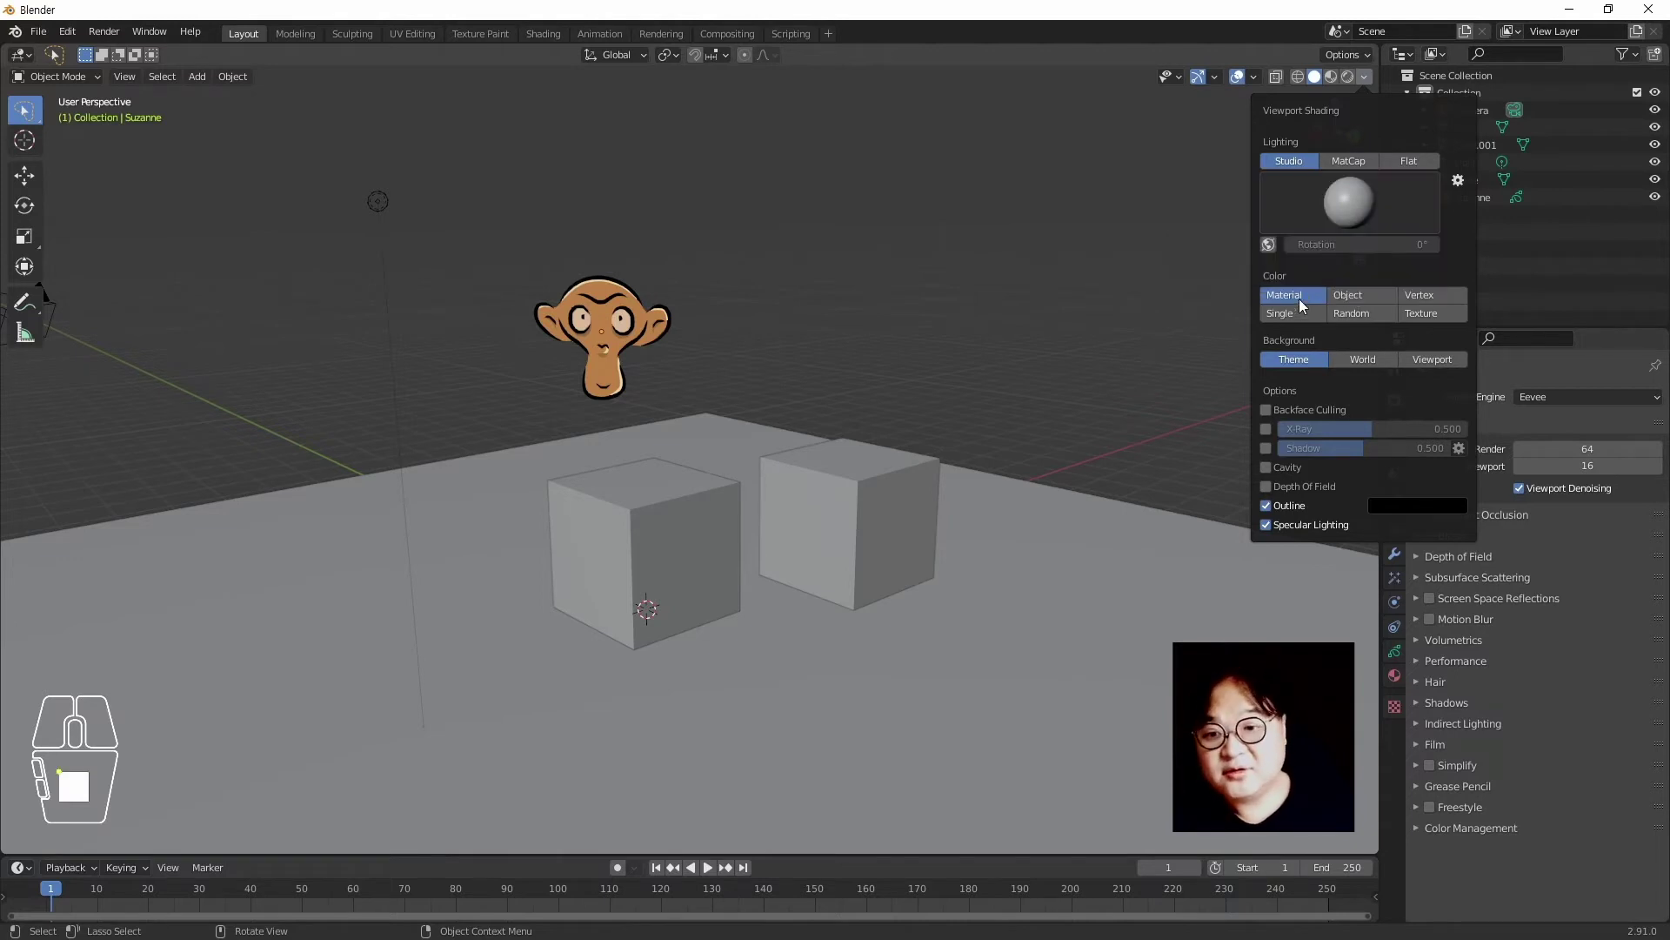
click(1350, 212)
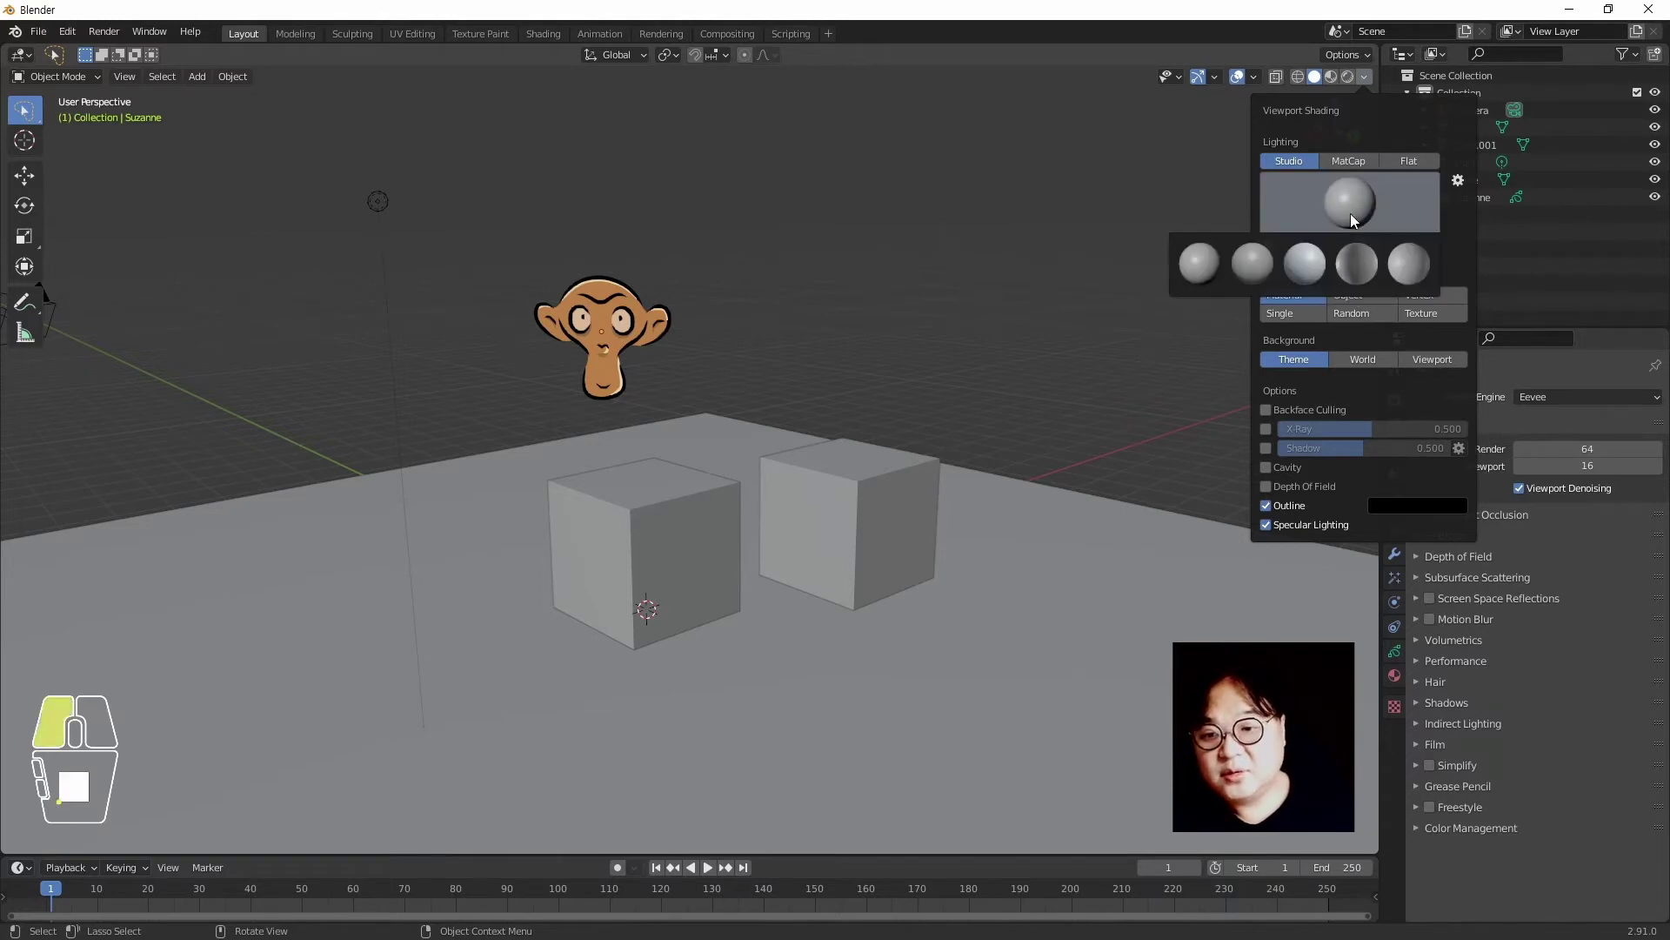
click(1303, 269)
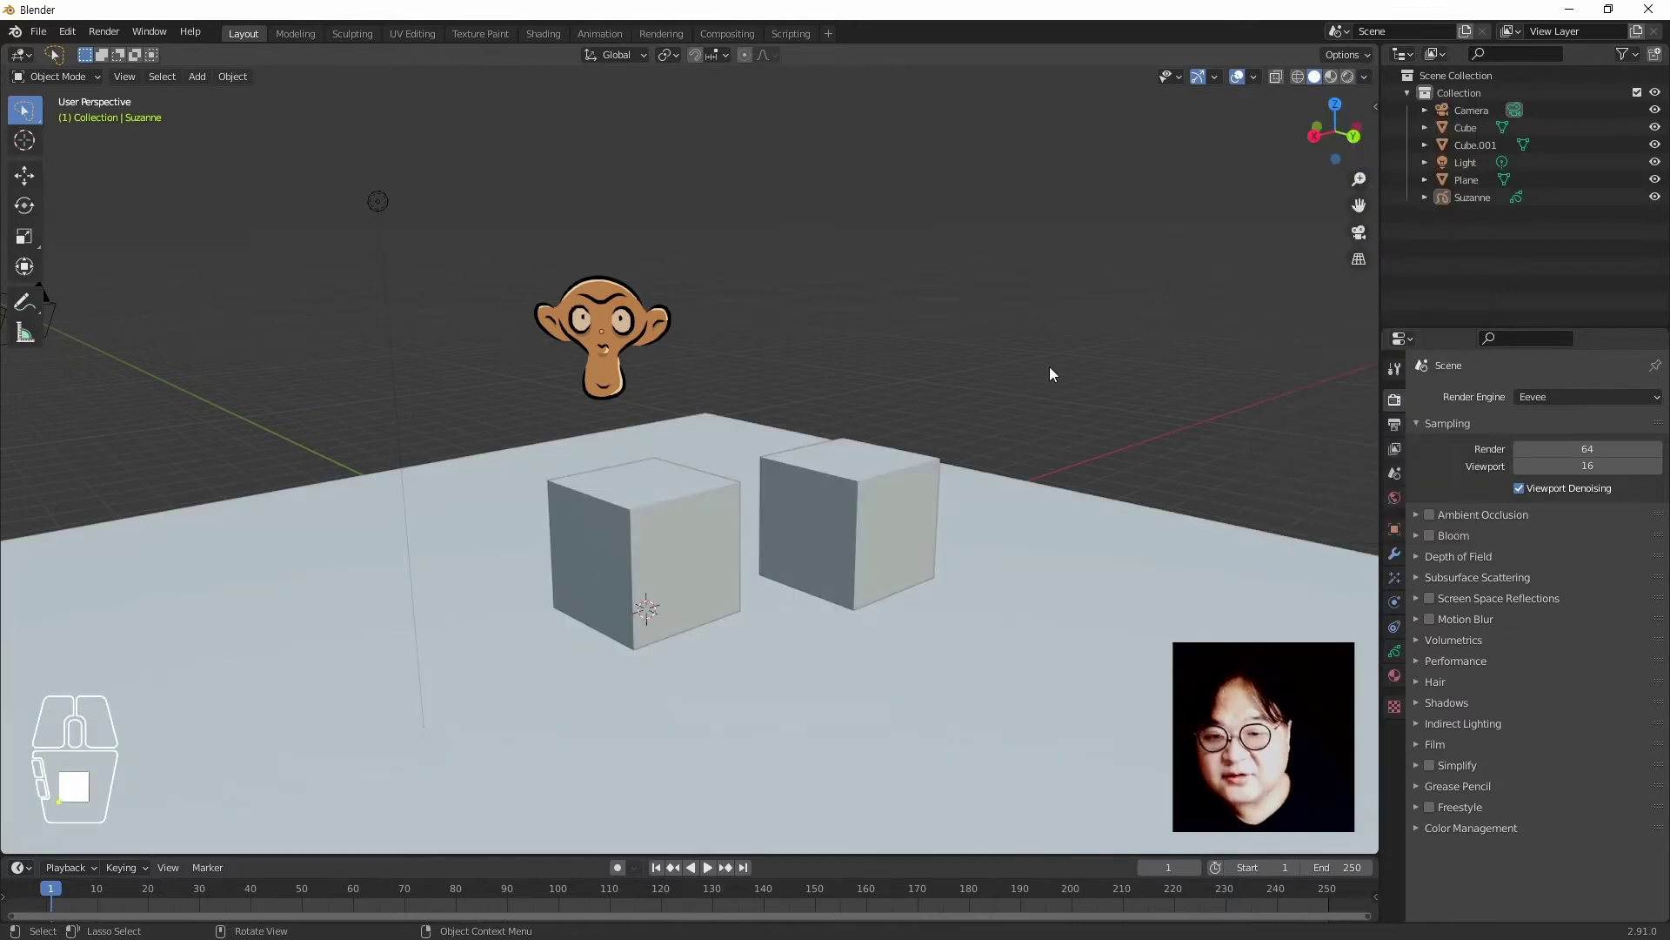
Add a UV sphere in front of the two cubes and raise it along the Z axis above the plane's surface
middle_drag(1050, 375, 691, 535)
scroll(790, 582, down, 4)
key(shift+a)
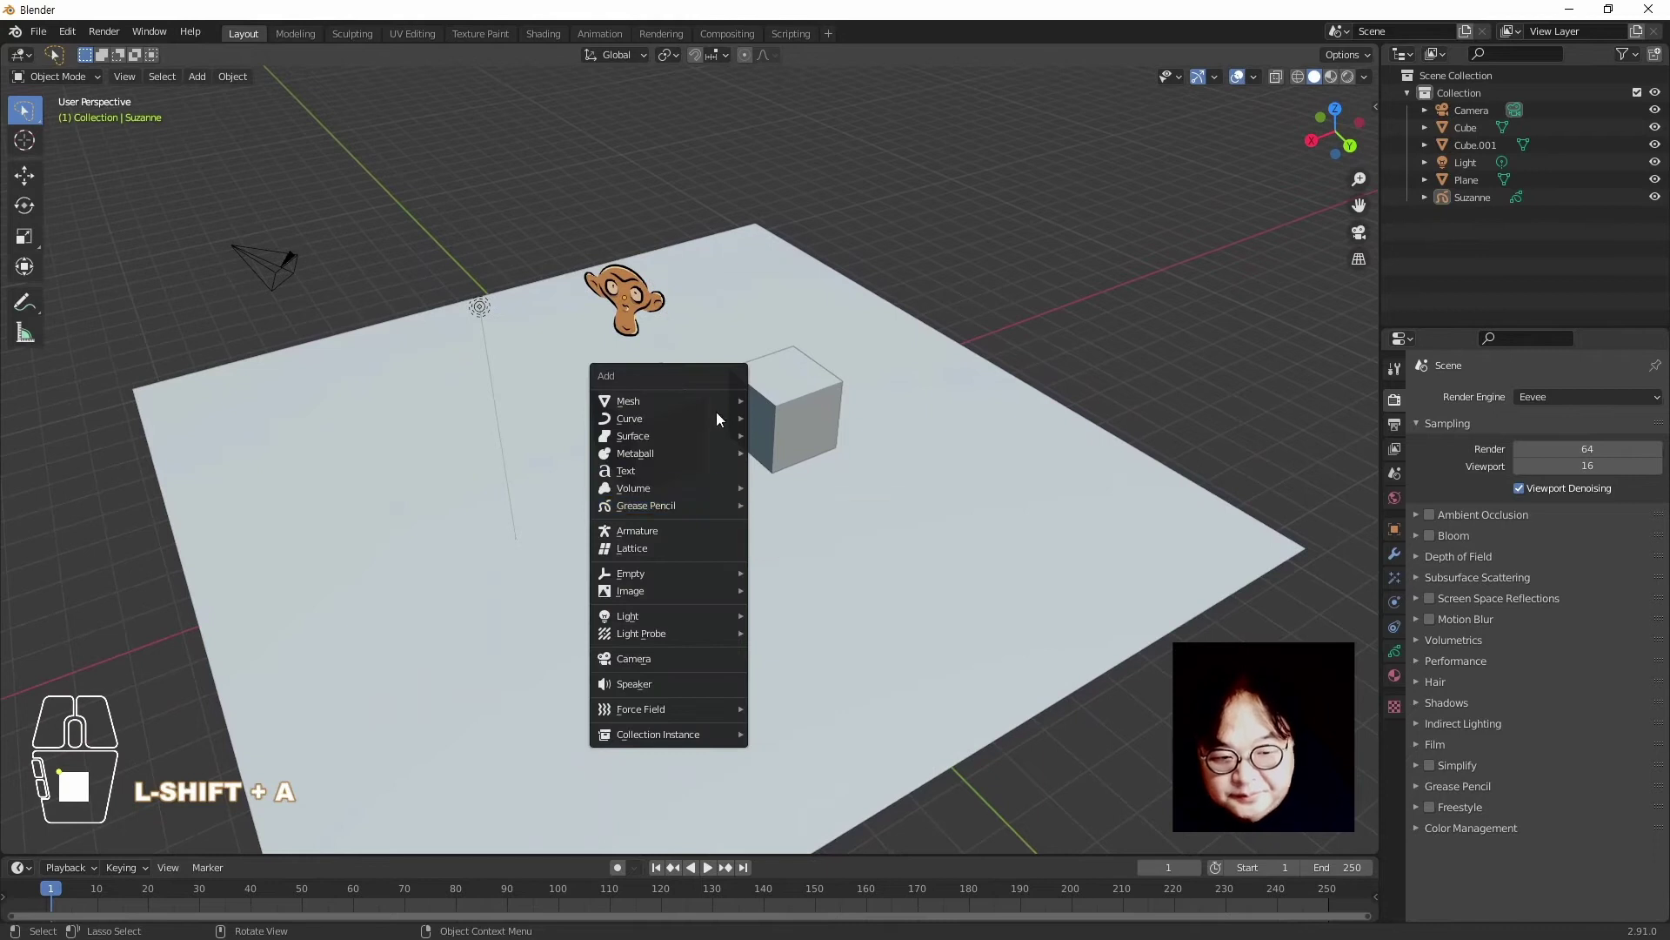
click(692, 402)
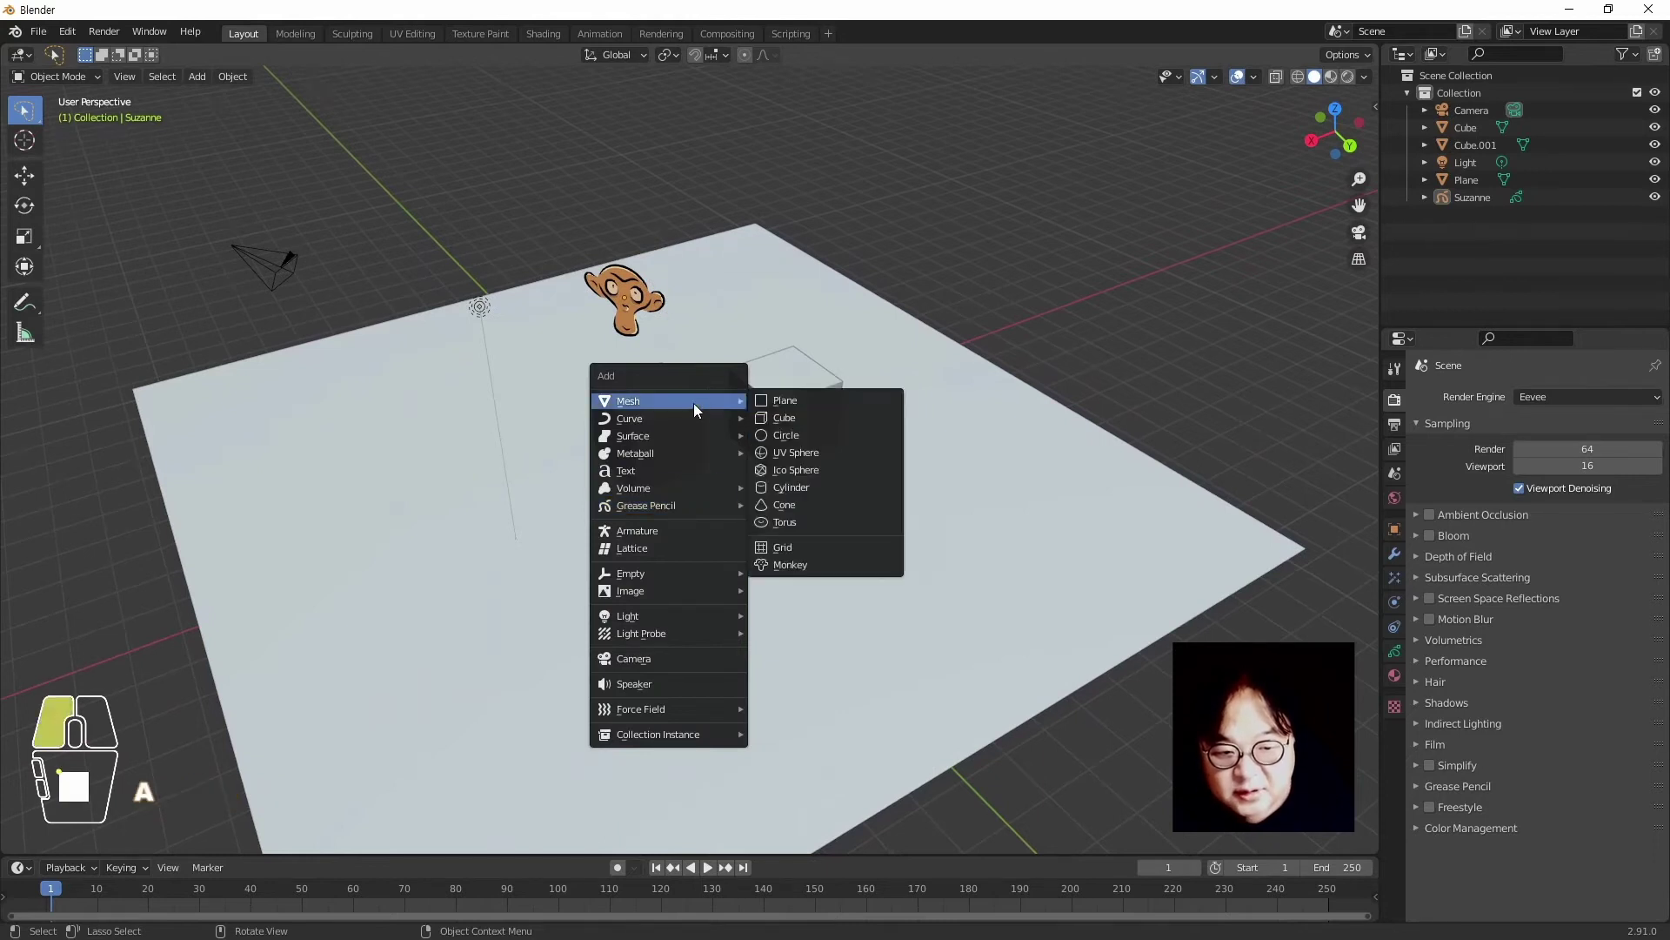
click(833, 450)
key(g)
click(875, 566)
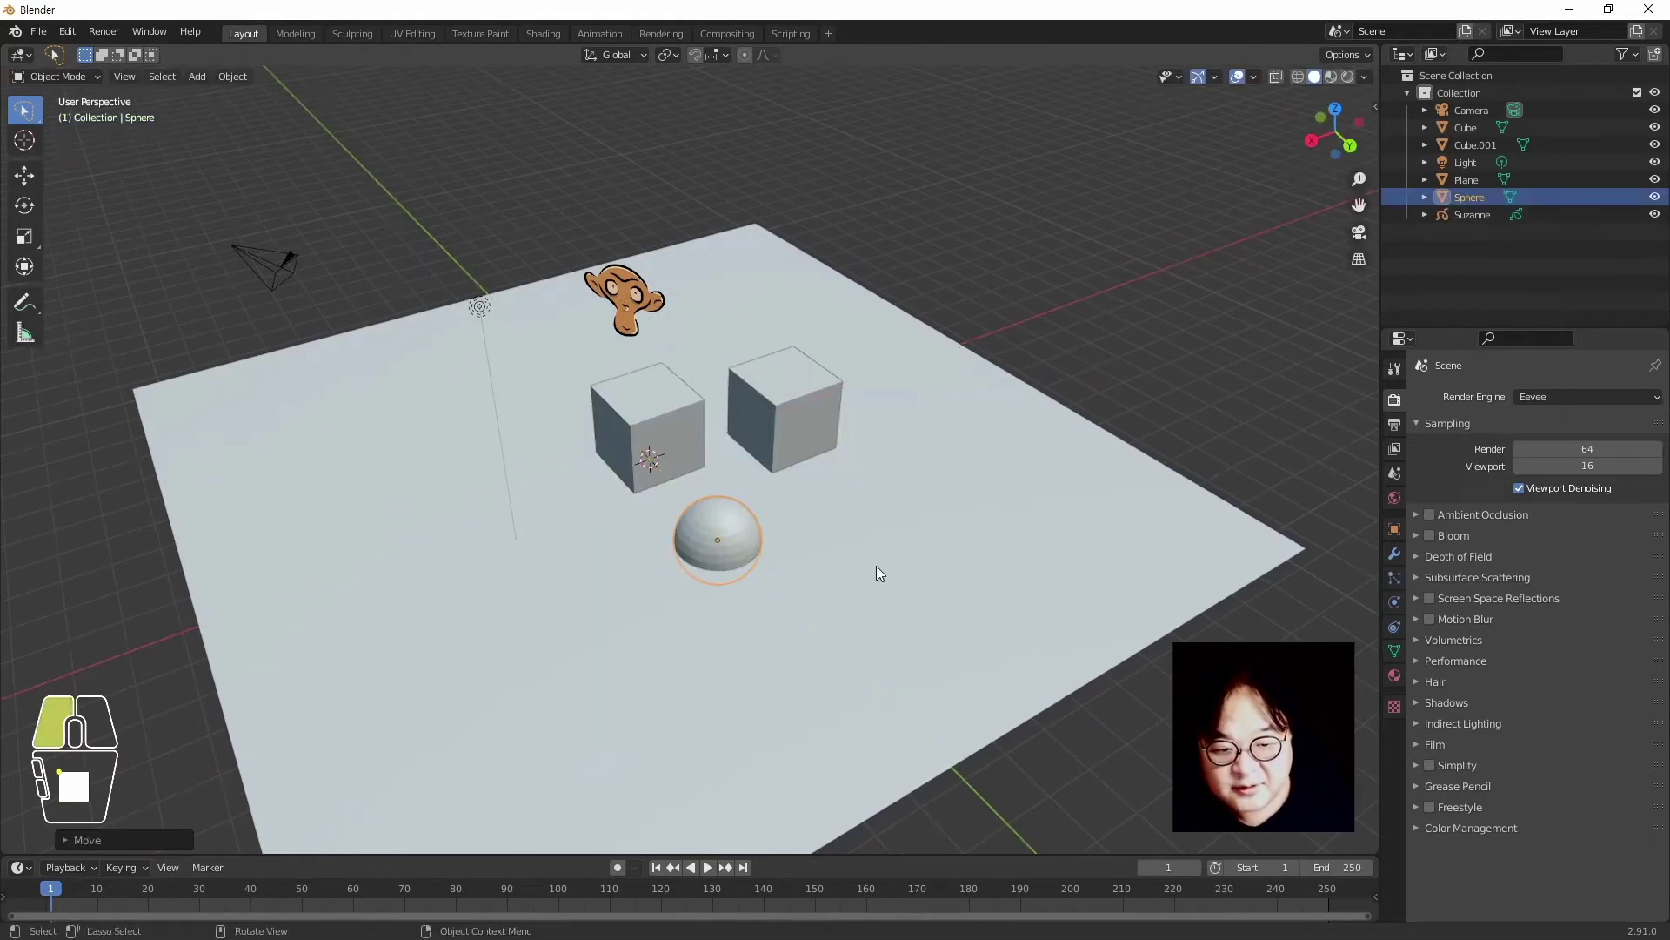
key(g)
key(z)
click(884, 508)
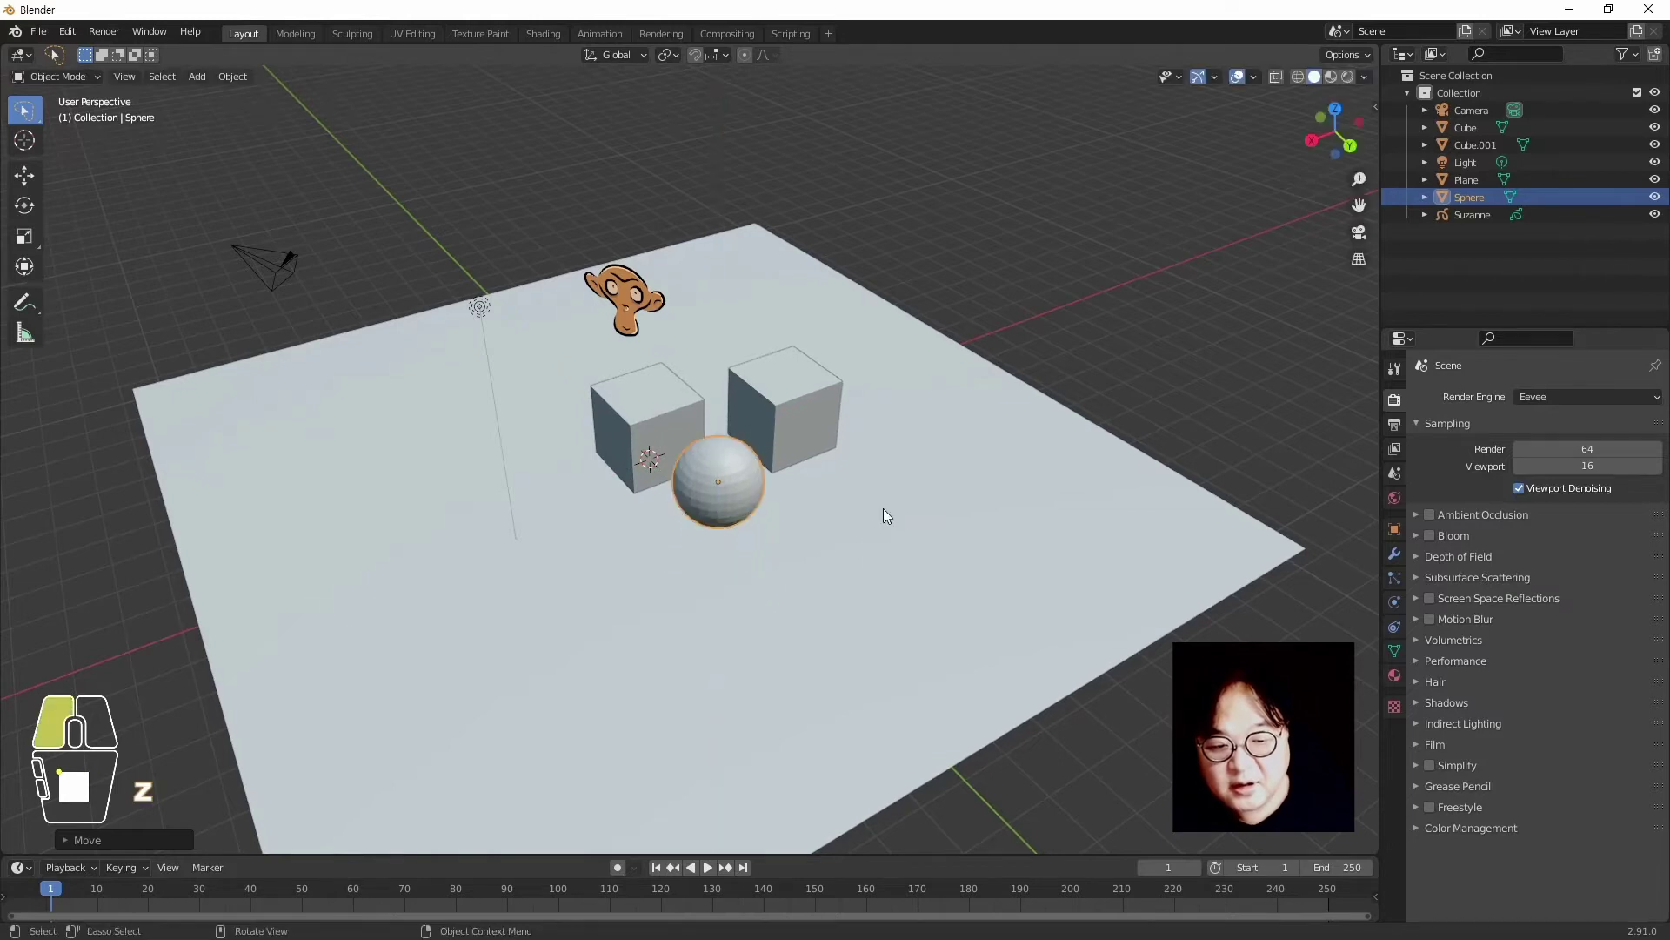
Shade the sphere smooth and frame it in the viewport together with the cubes
right_click(746, 489)
click(748, 489)
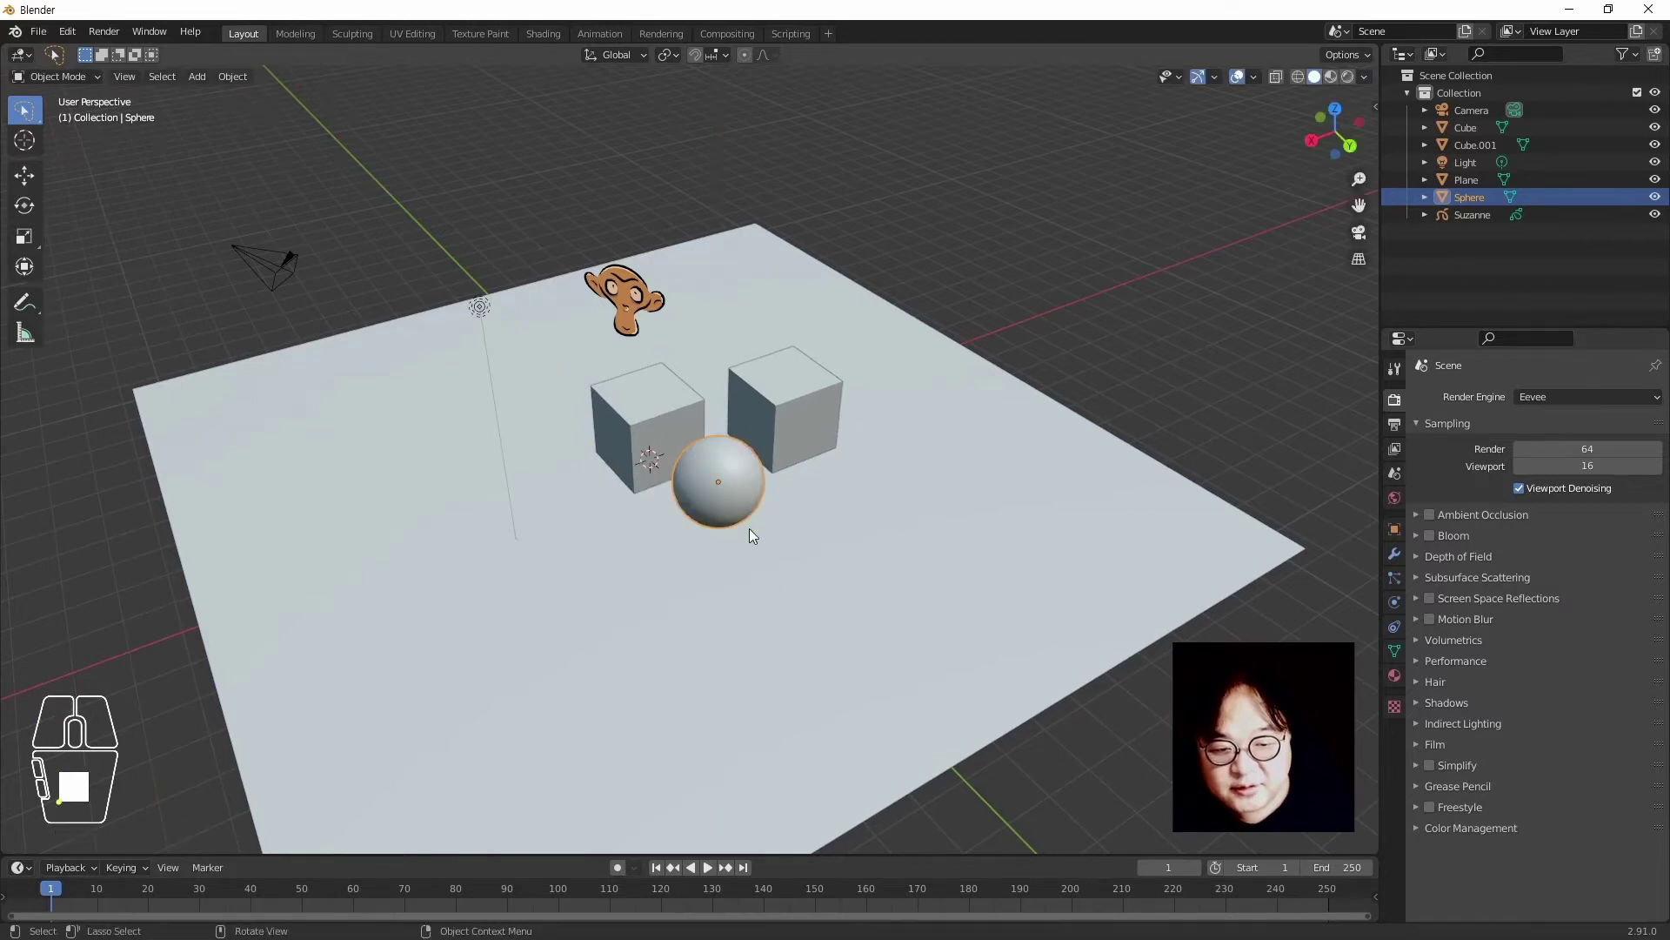
key(KP_Decimal)
middle_drag(906, 607, 800, 447)
scroll(821, 545, down, 4)
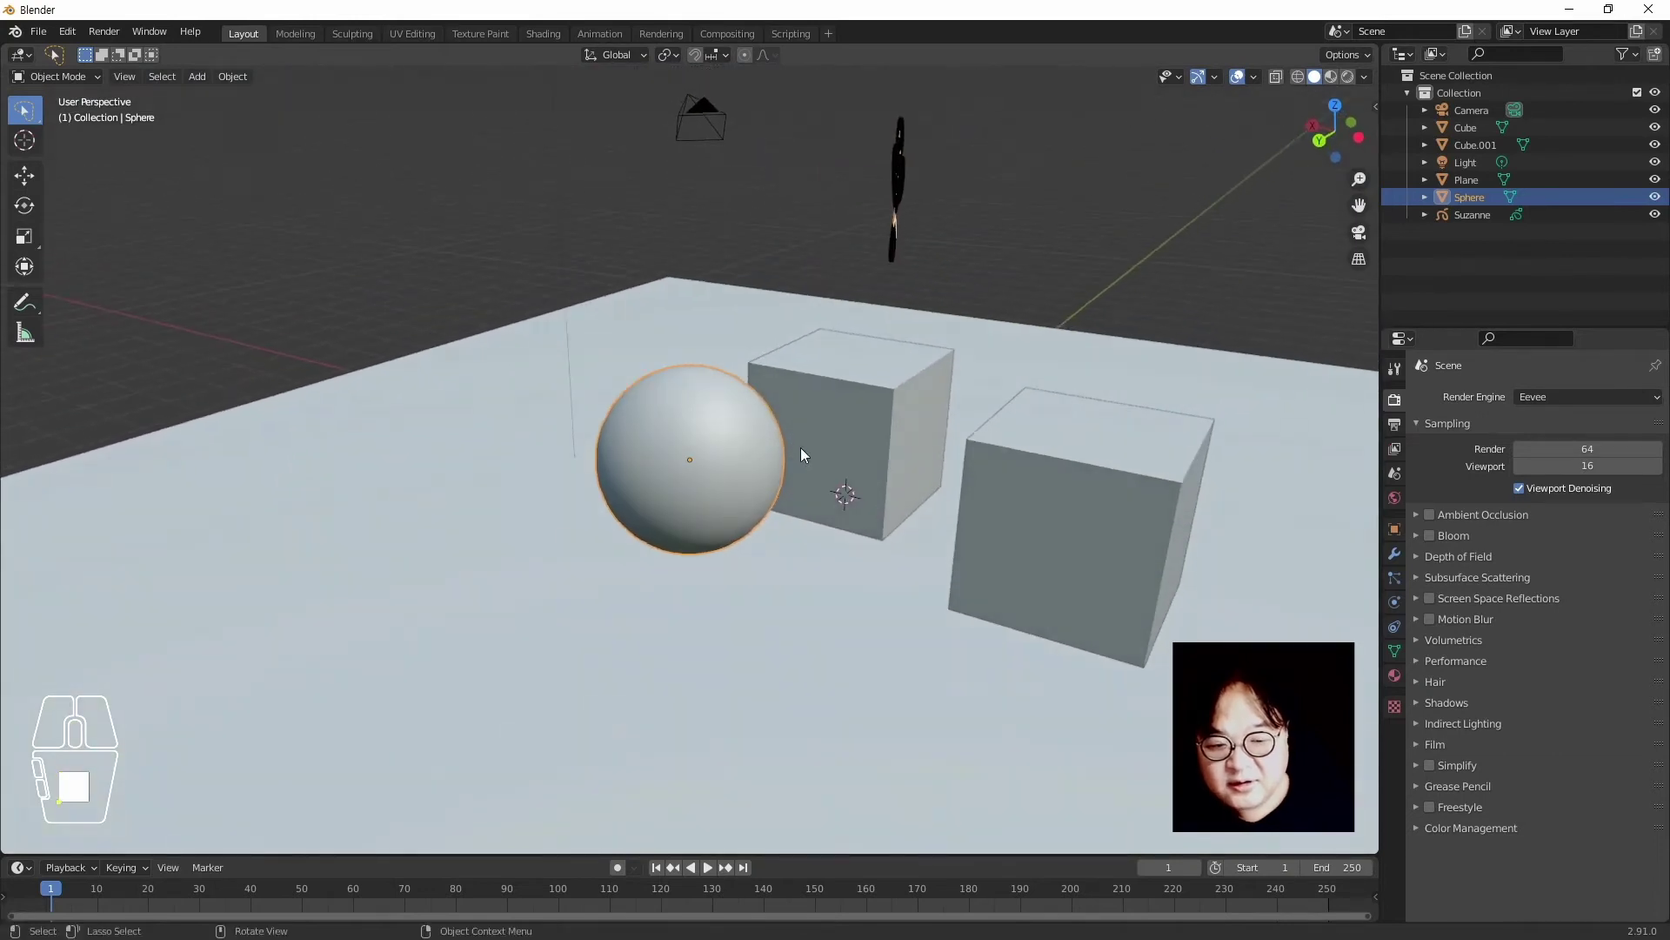
Change the Studio light for Solid shading to the fourth, striped preset and finally to the first preset
click(1363, 77)
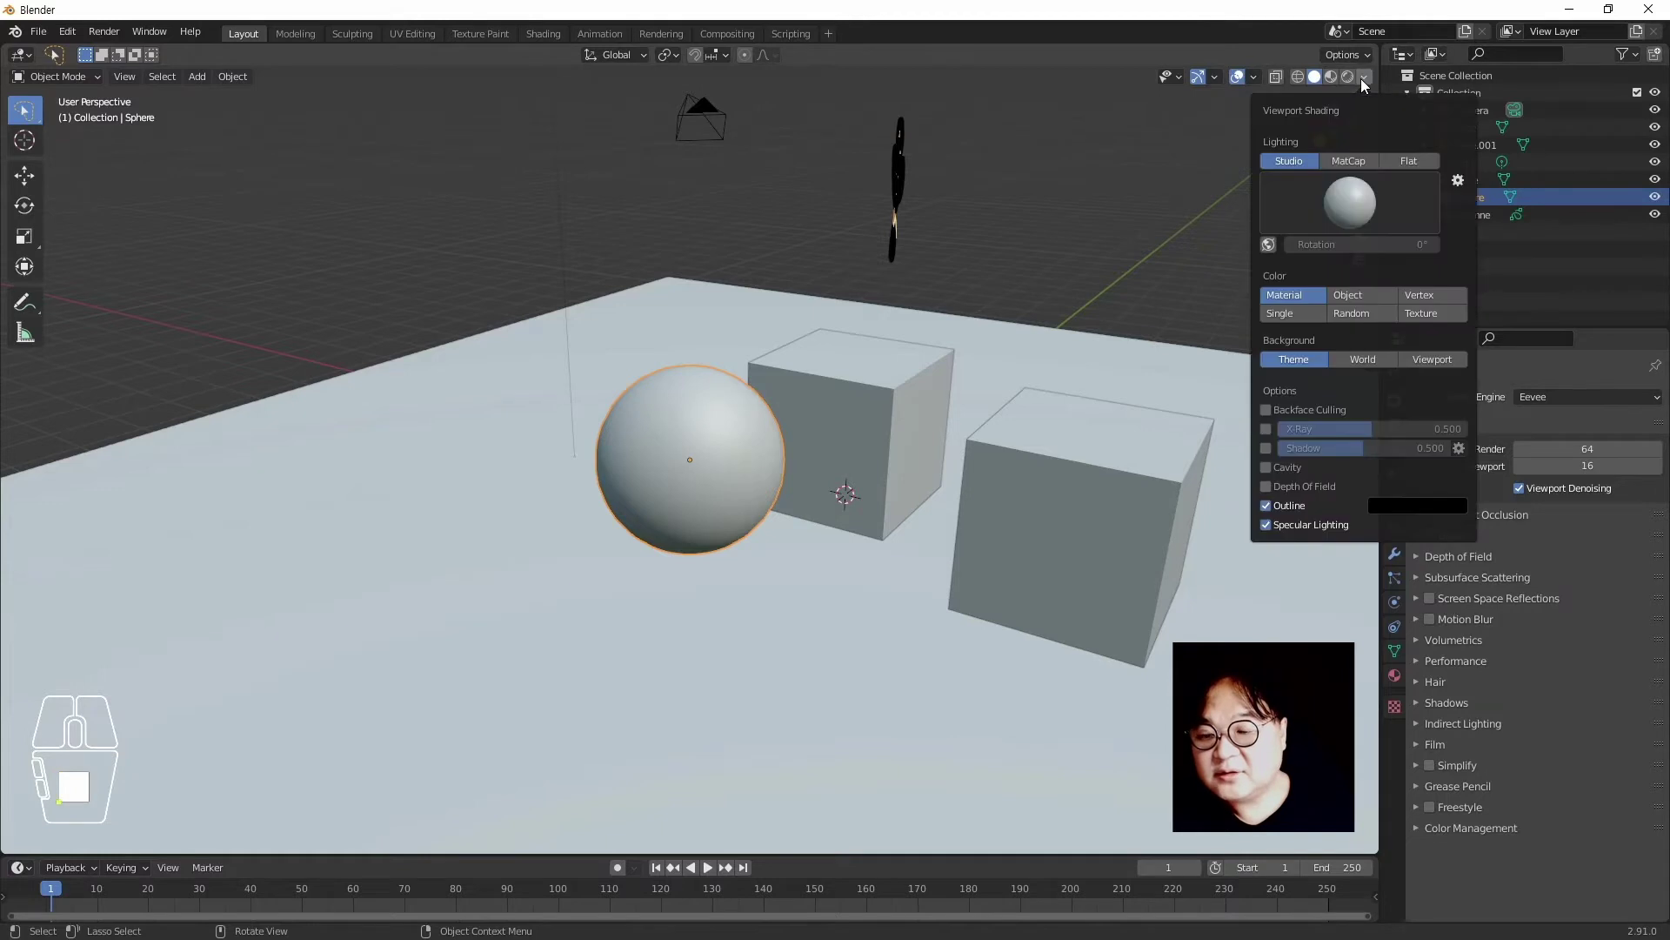
click(1346, 199)
click(1344, 284)
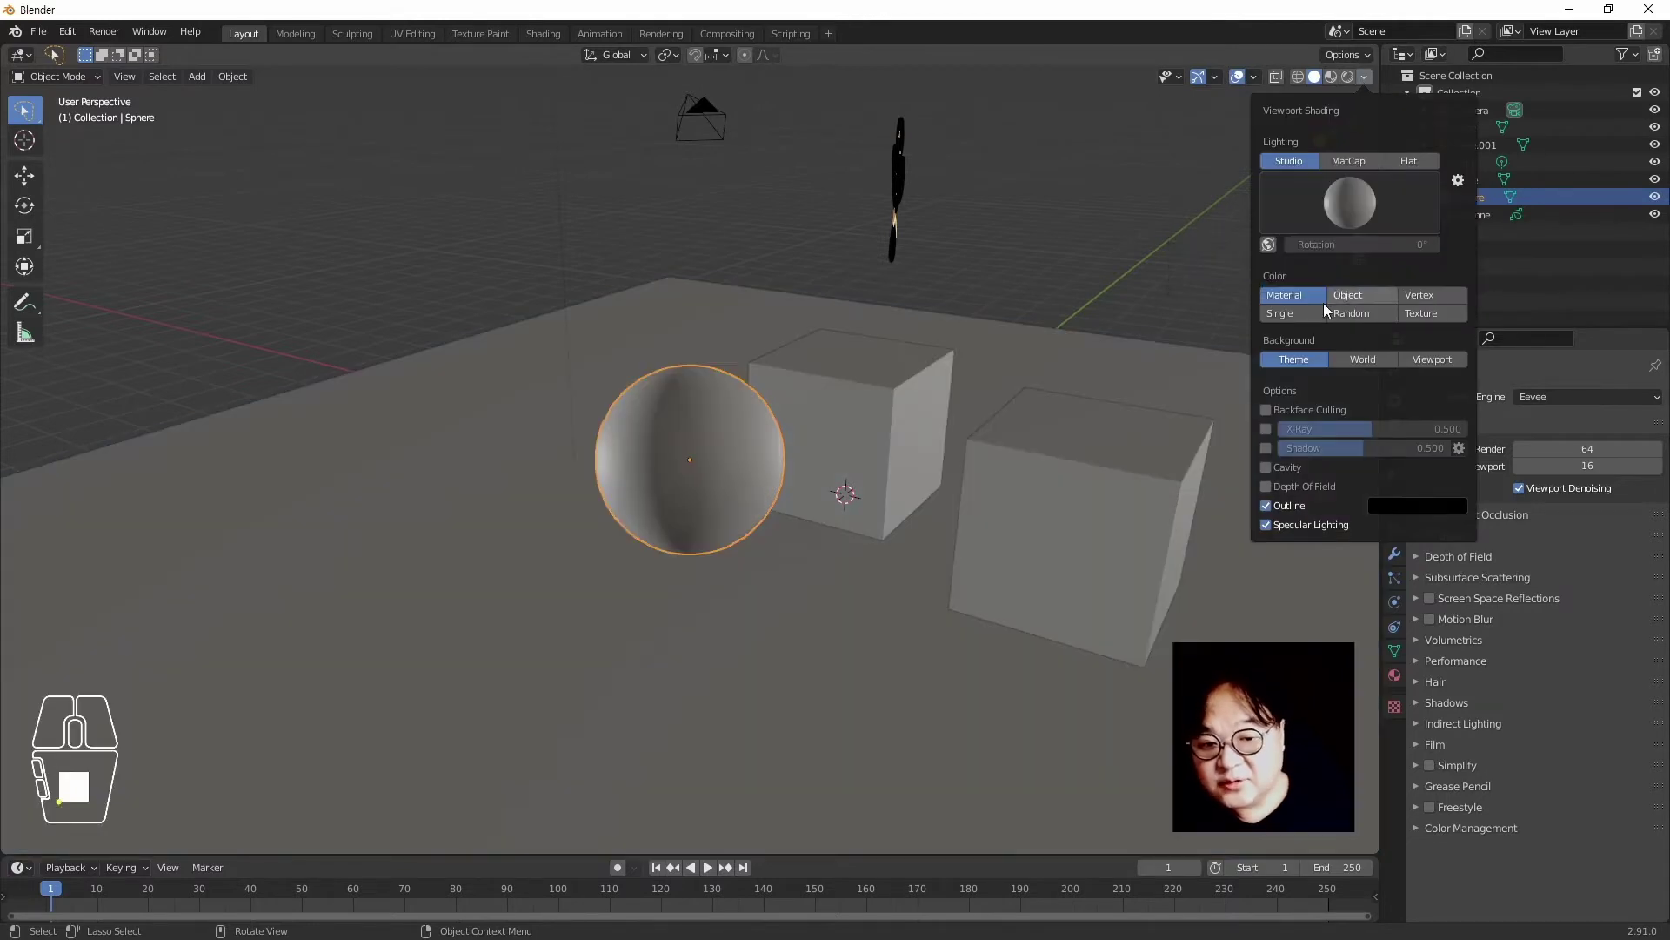
click(1366, 76)
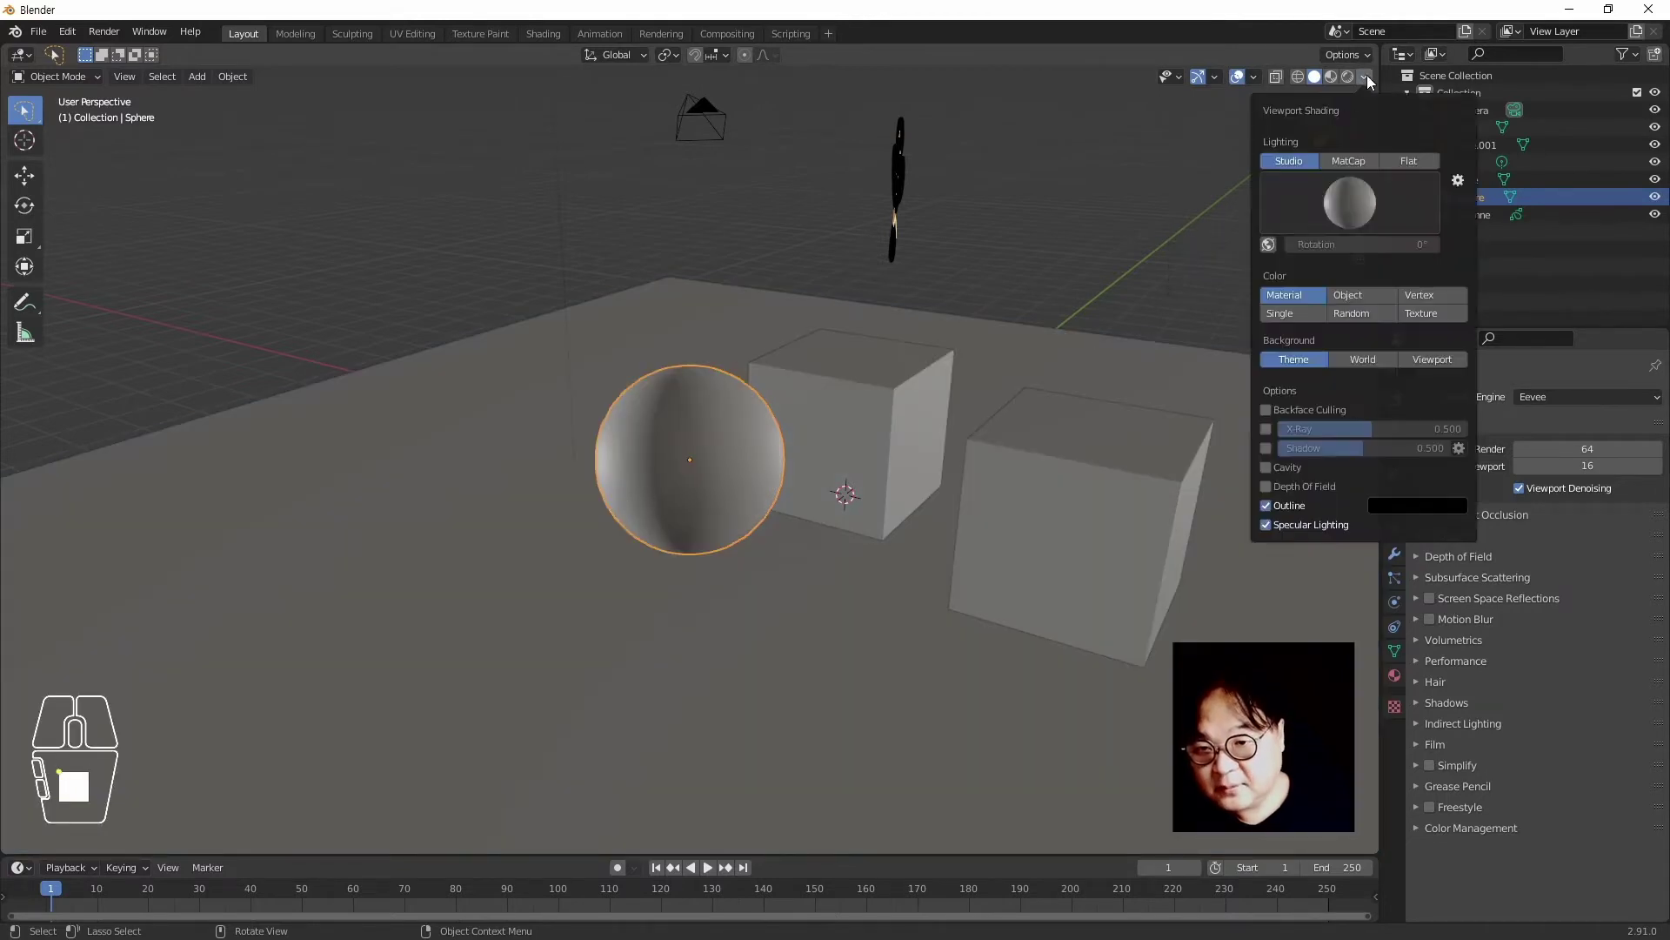
click(1332, 224)
click(1196, 277)
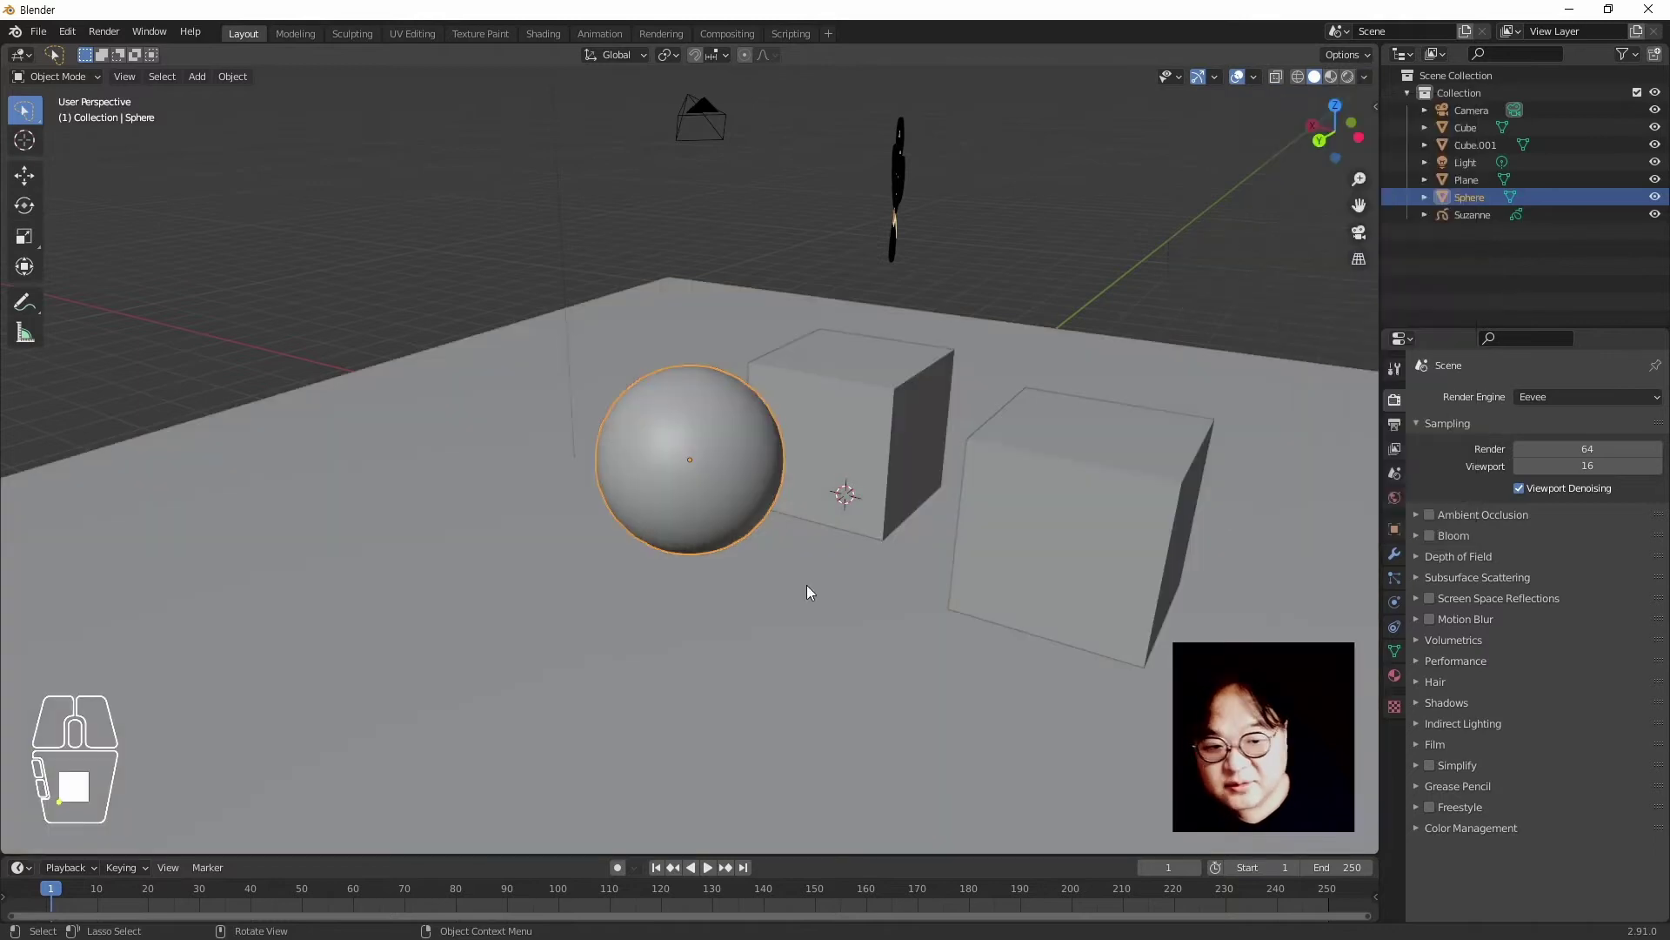
Switch the Solid shading lighting to MatCap and choose the glossy dark red material sphere
middle_drag(838, 503, 771, 524)
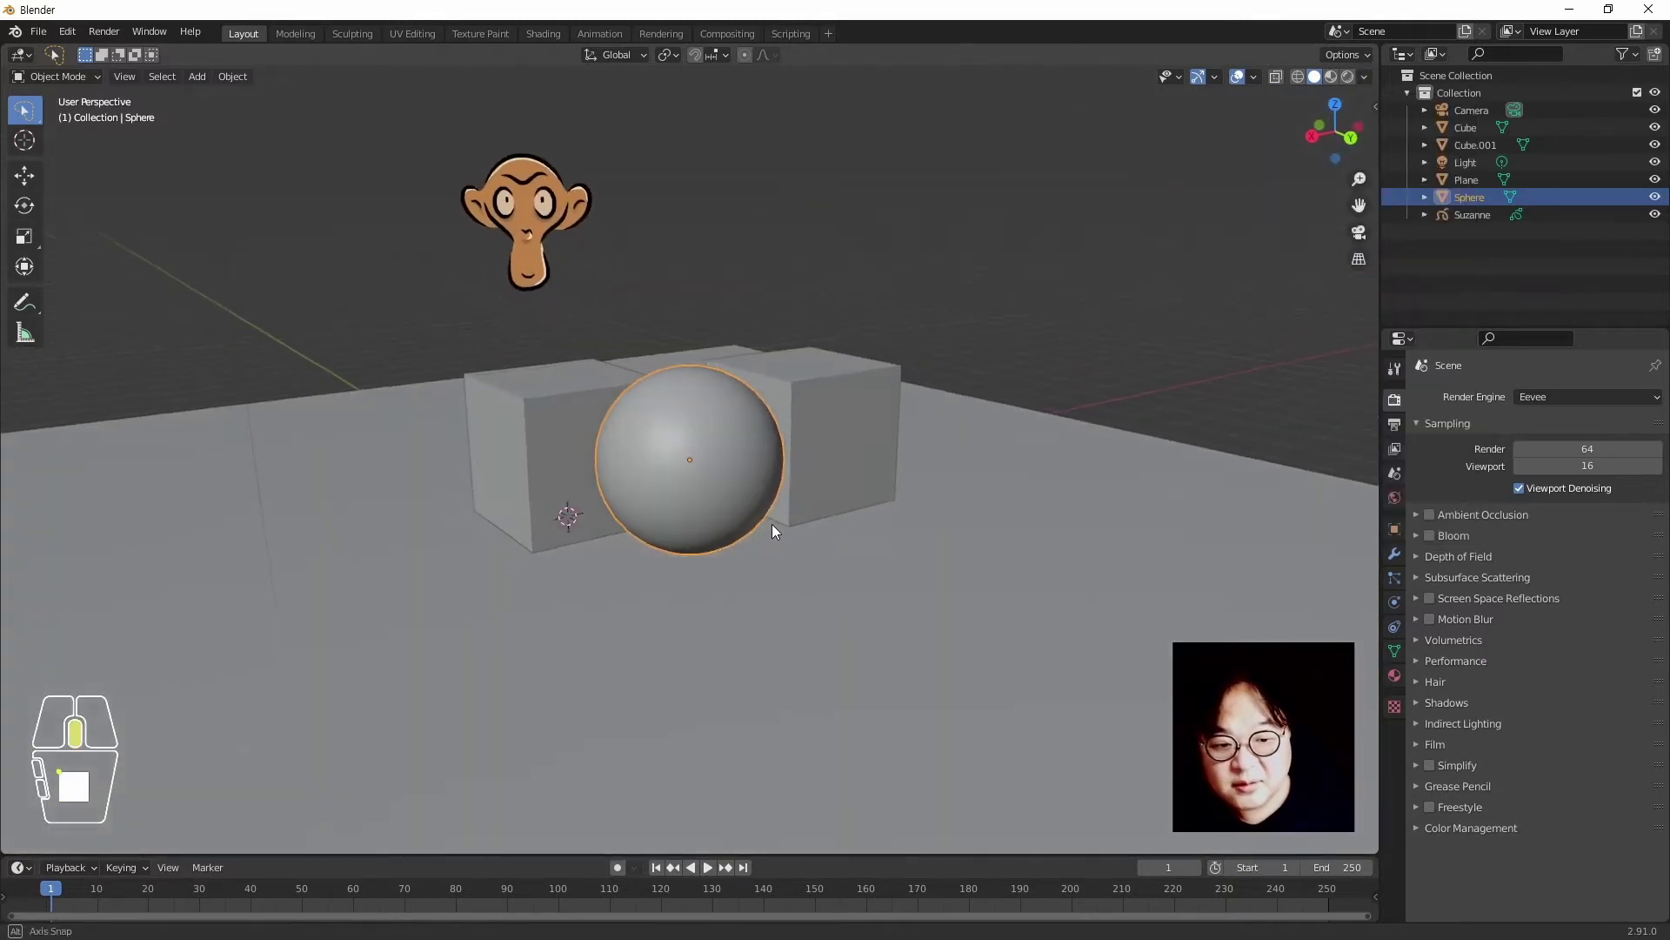
click(833, 296)
middle_drag(812, 409, 825, 524)
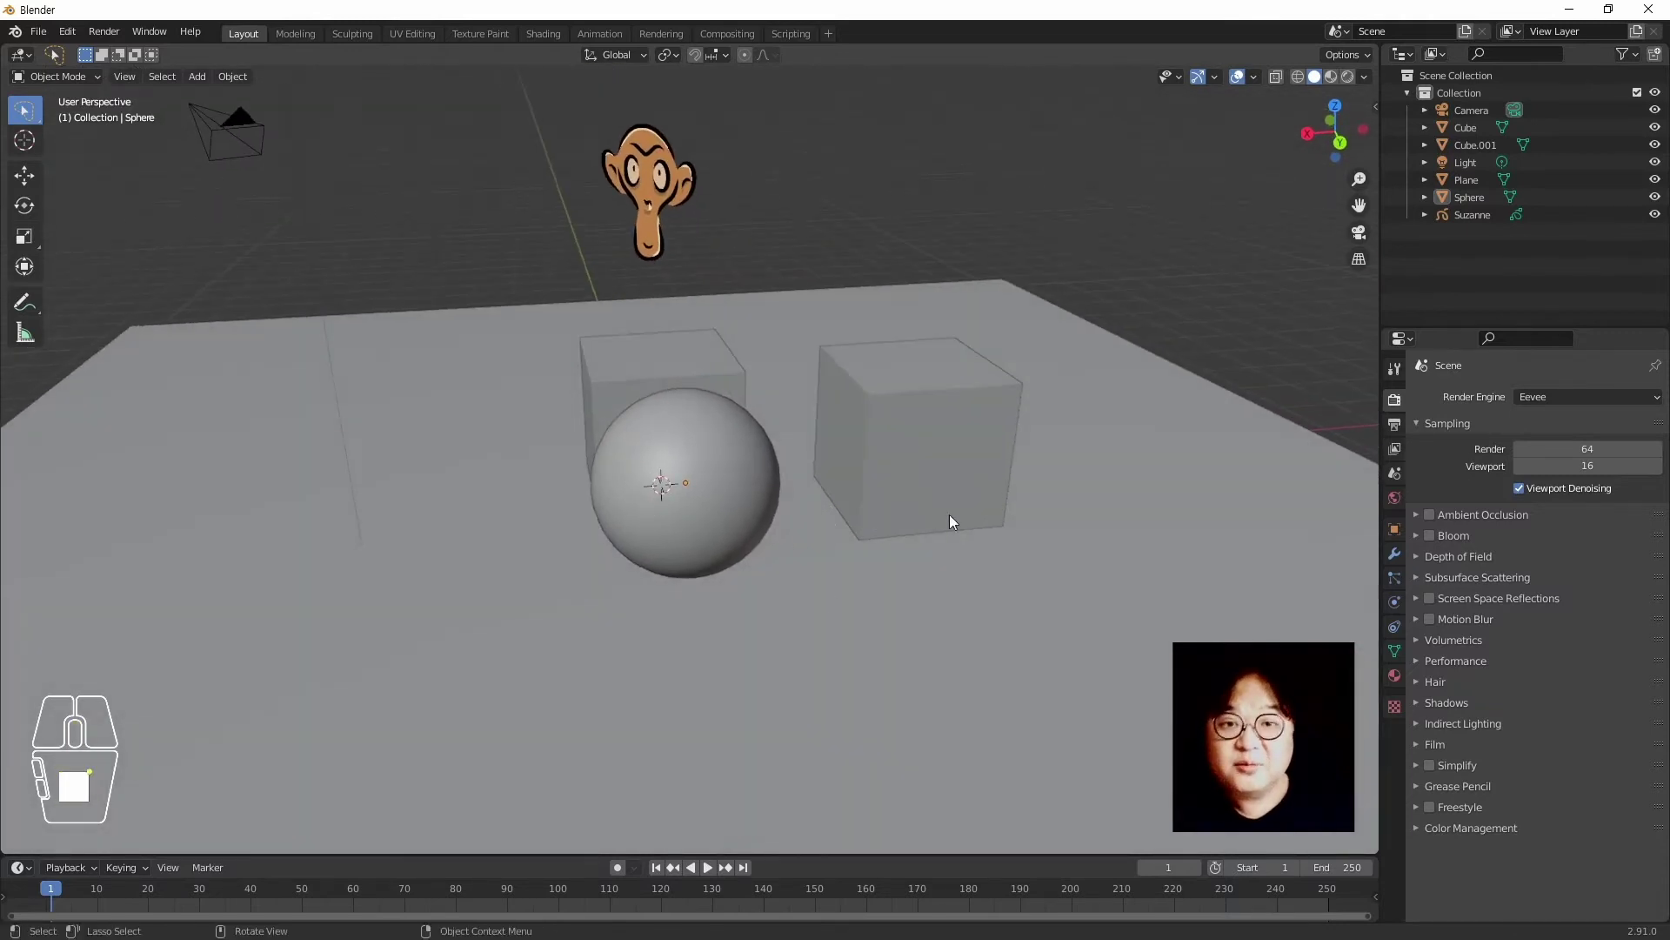
click(1365, 77)
click(1354, 160)
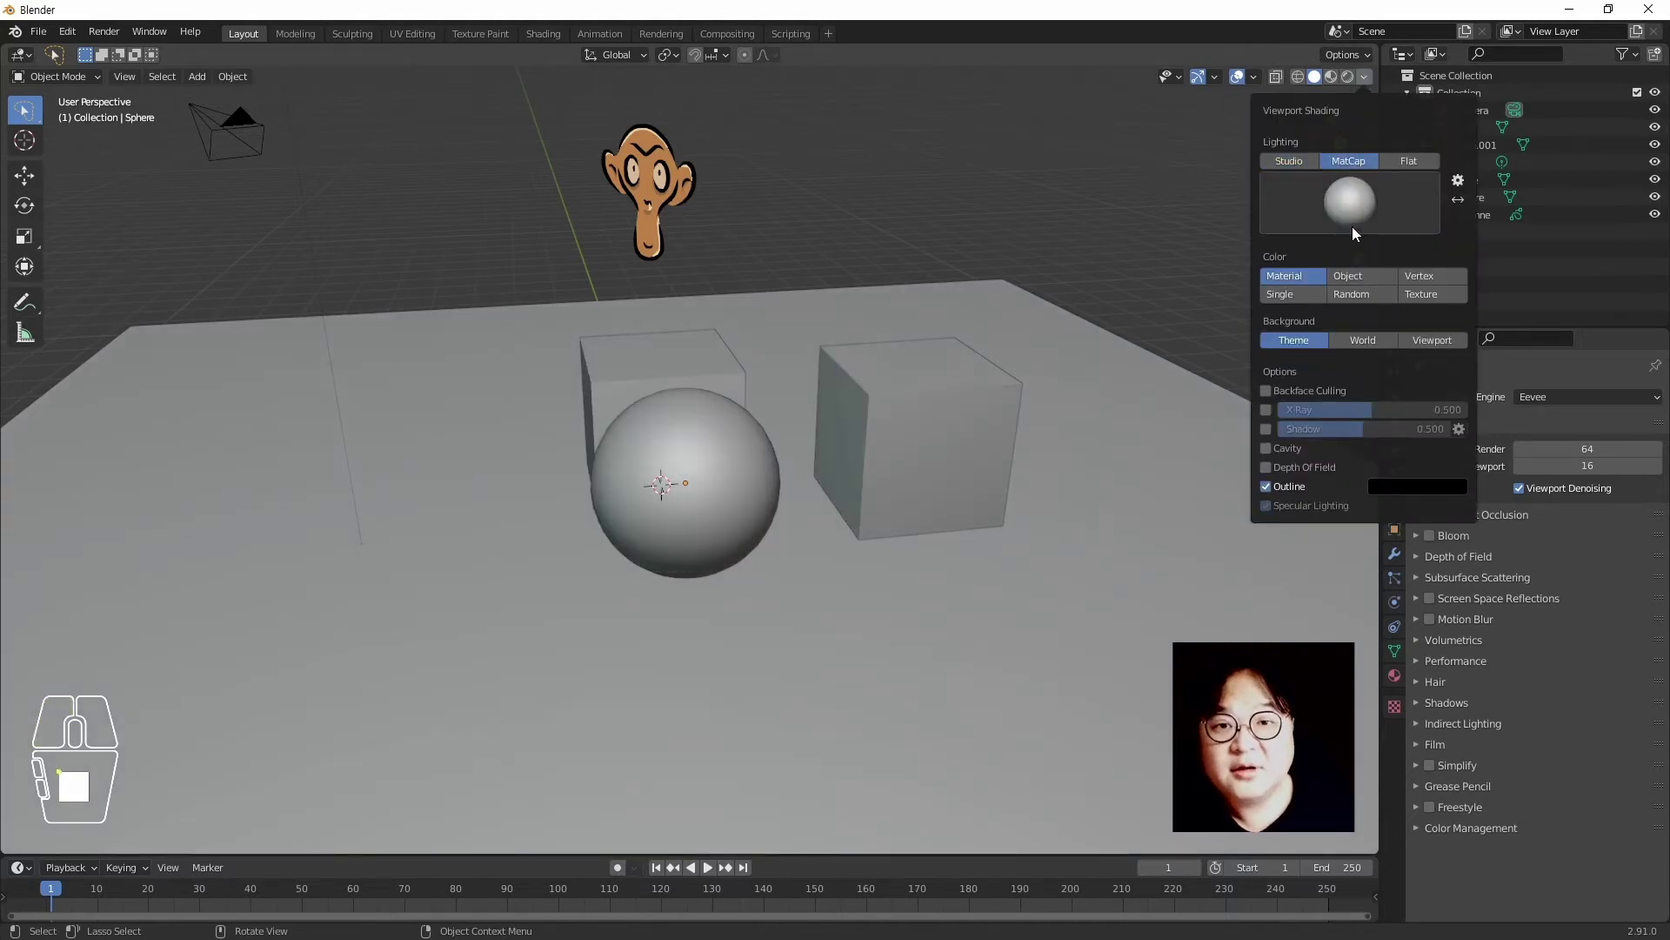
click(1302, 224)
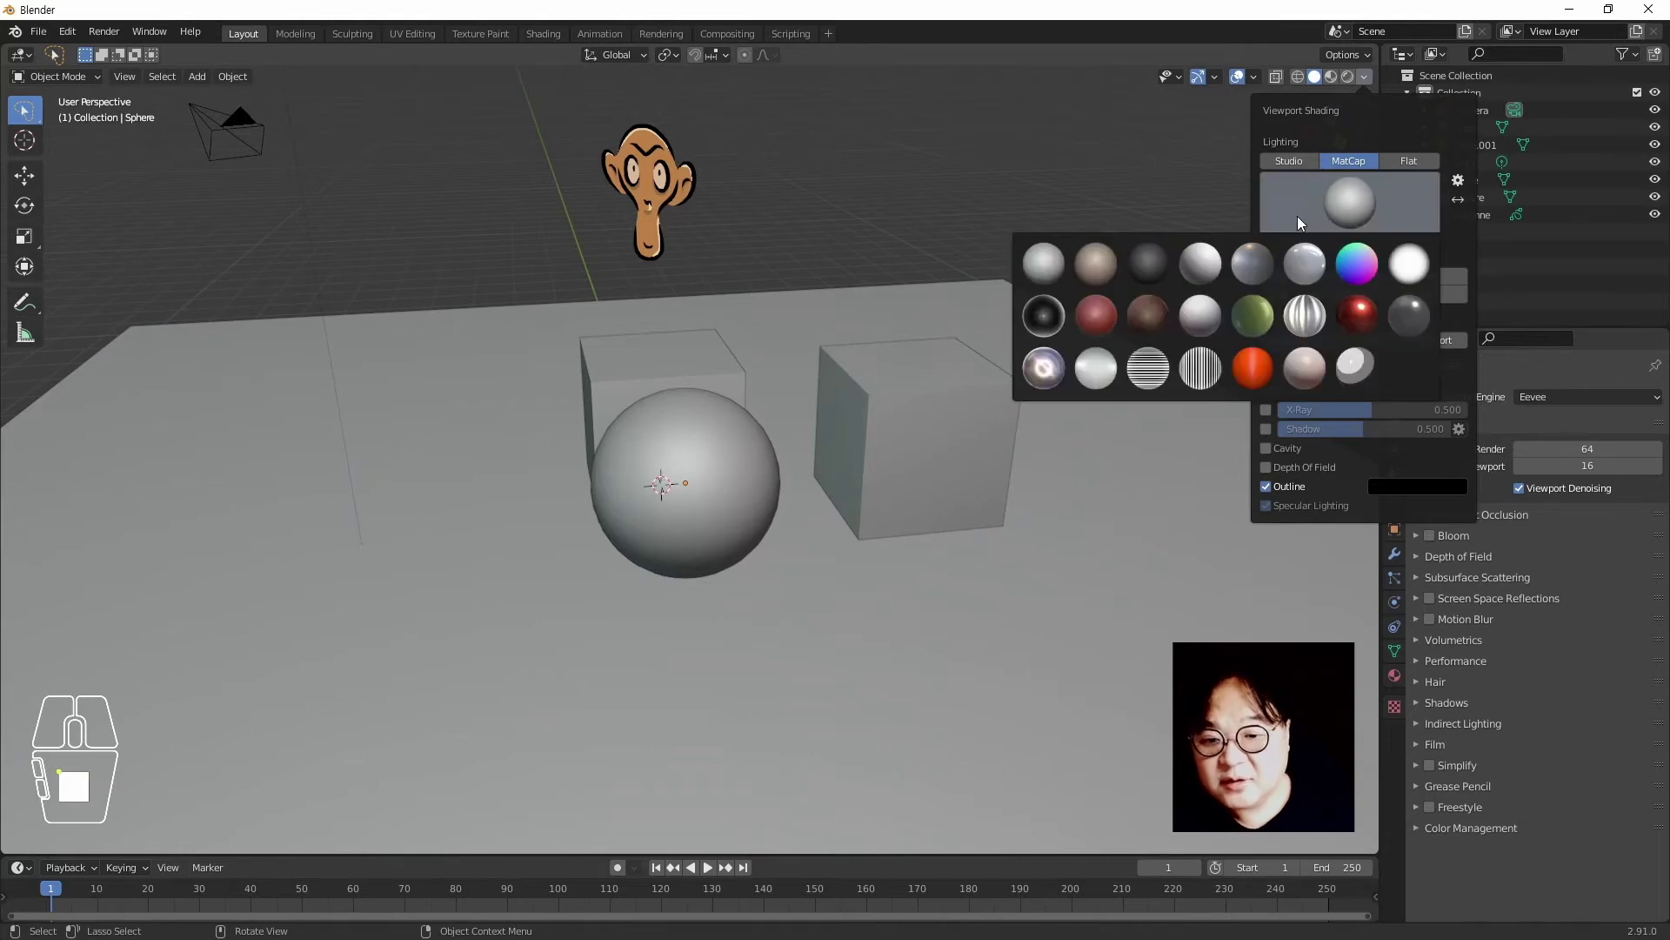
click(1356, 316)
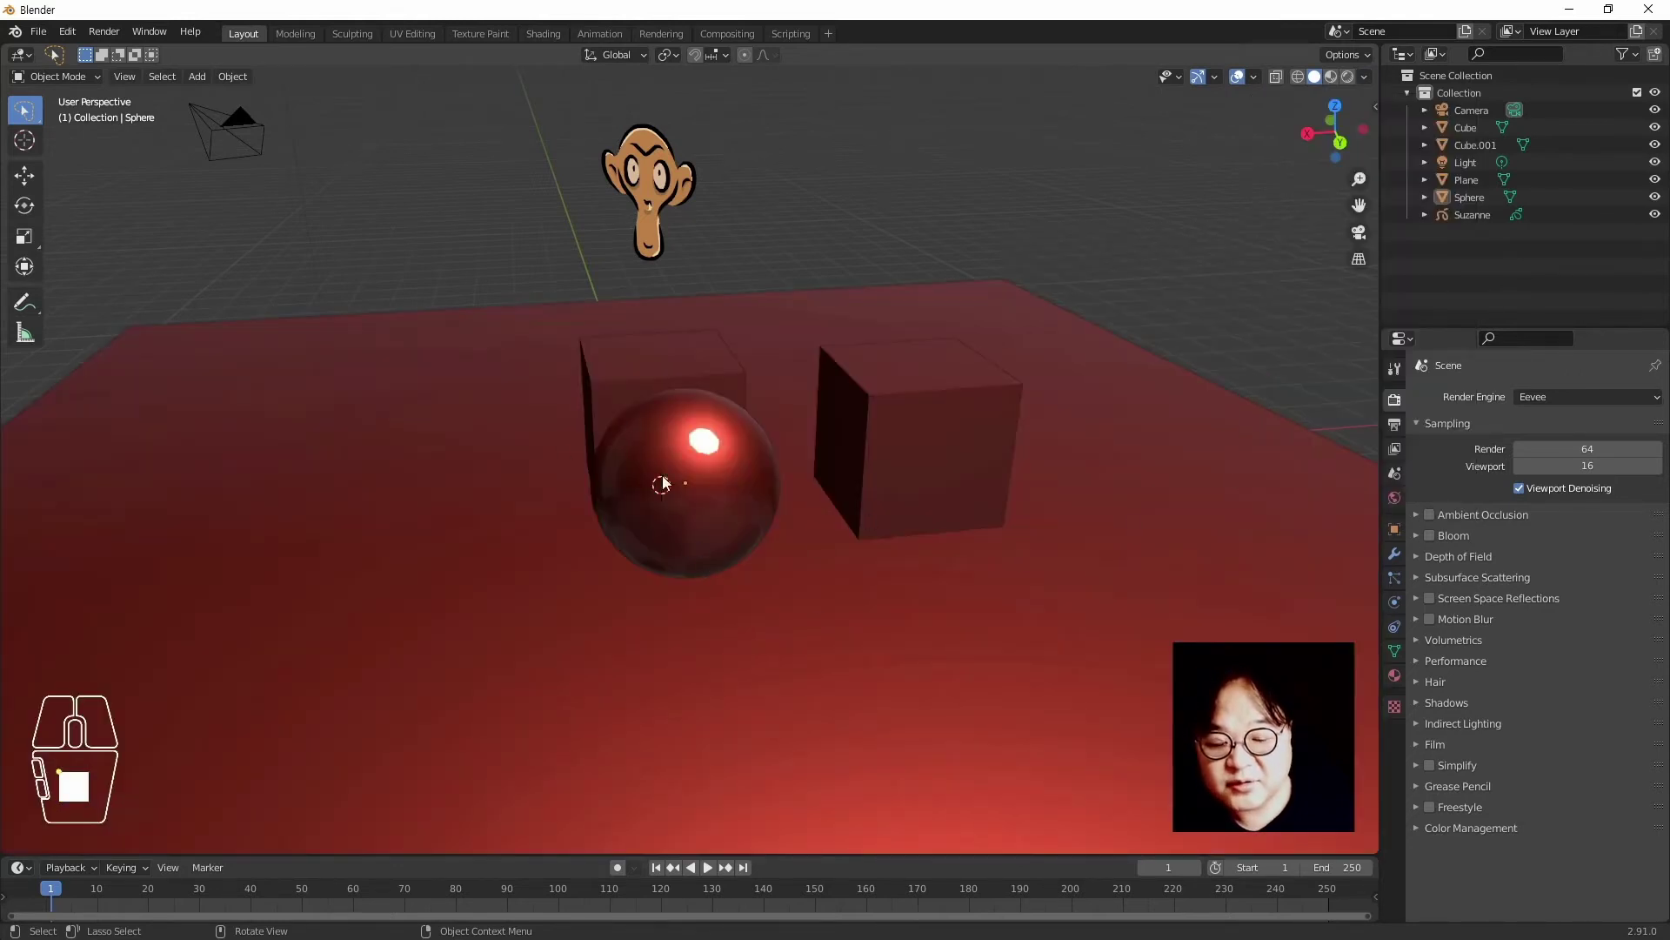
middle_drag(663, 484, 654, 541)
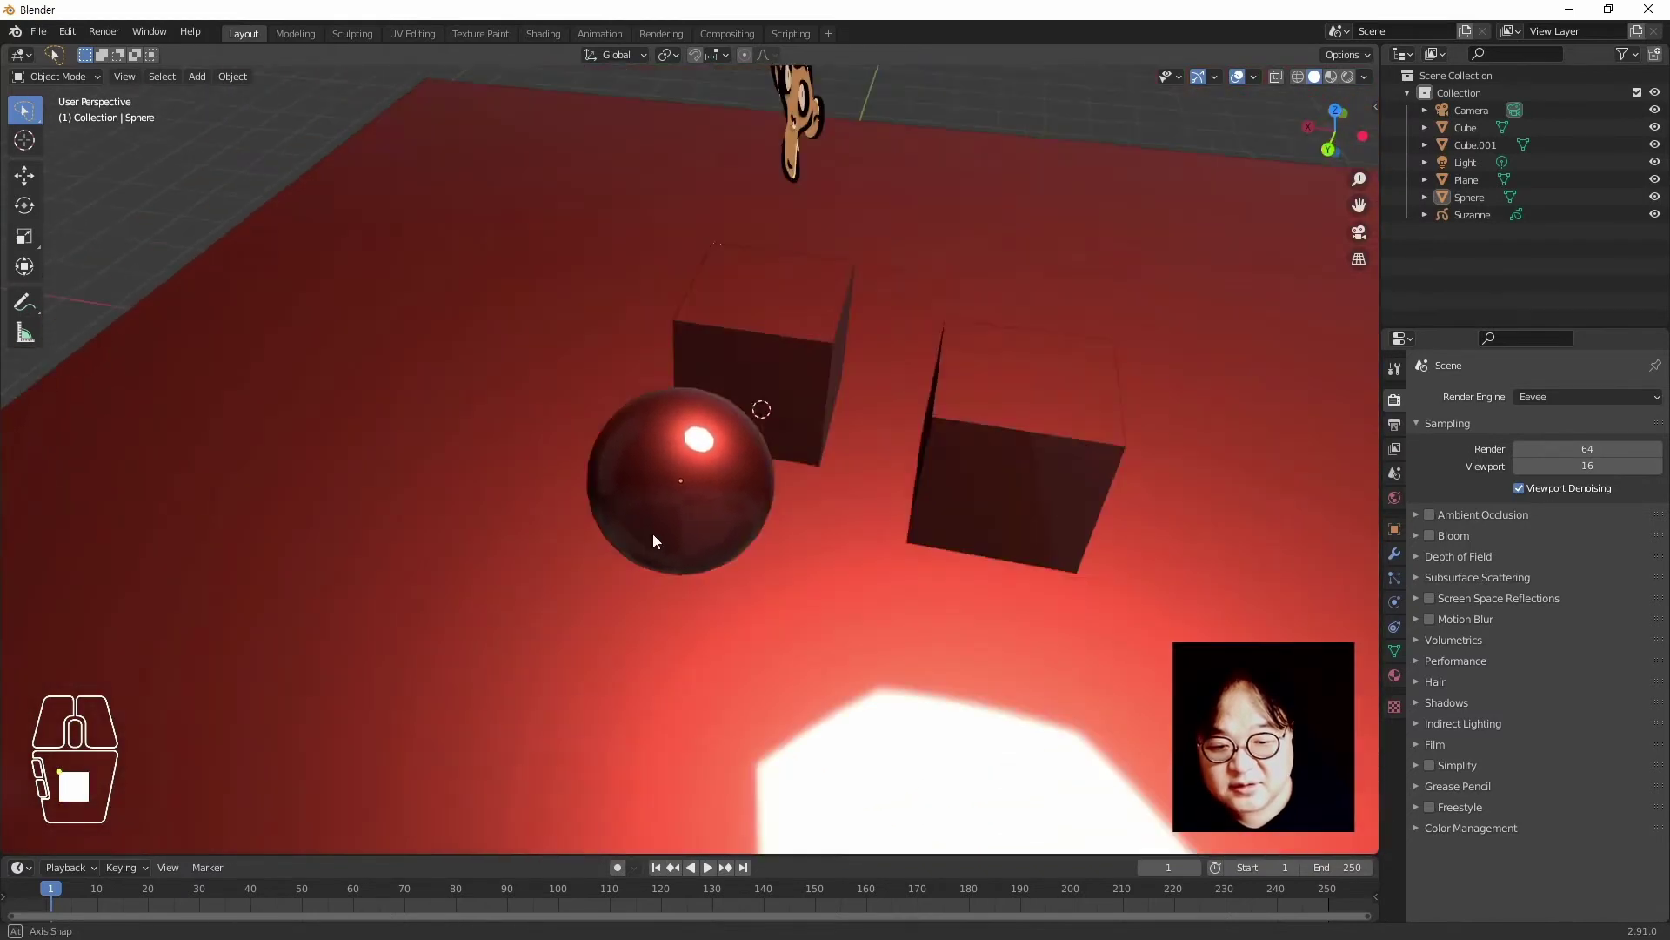
Bevel one upper edge of the cube farther from the sphere into a multi-segment rounded edge over 0.8 m wide
click(1026, 446)
key(KP_Decimal)
scroll(682, 461, down, 2)
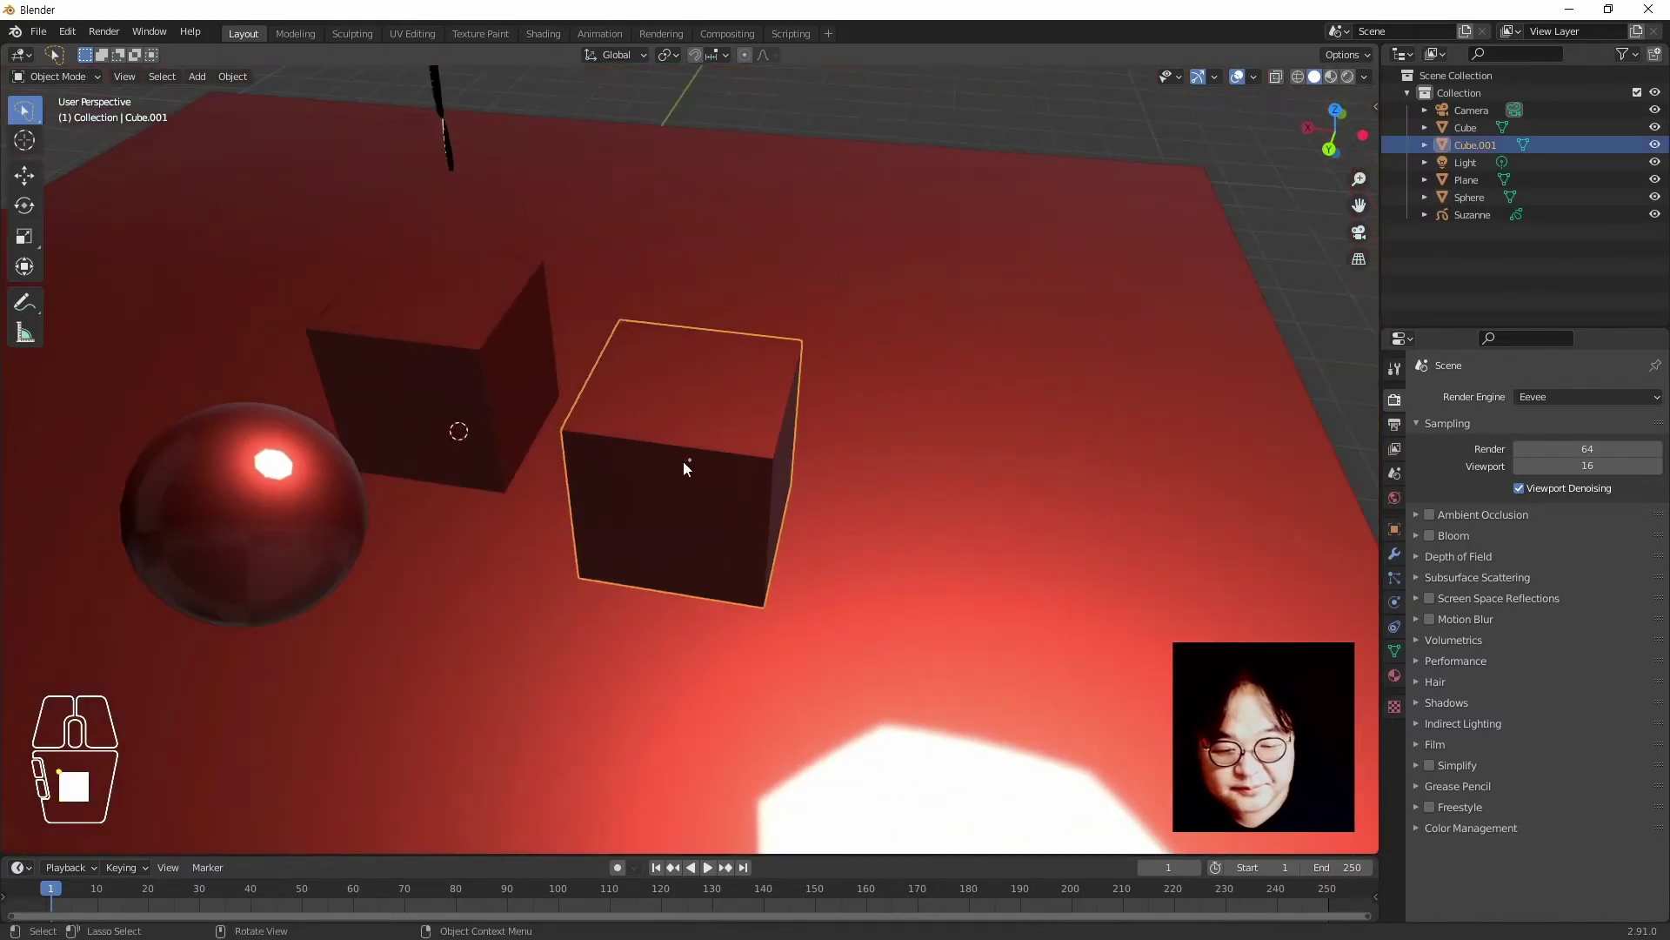
key(Tab)
middle_drag(686, 459, 664, 495)
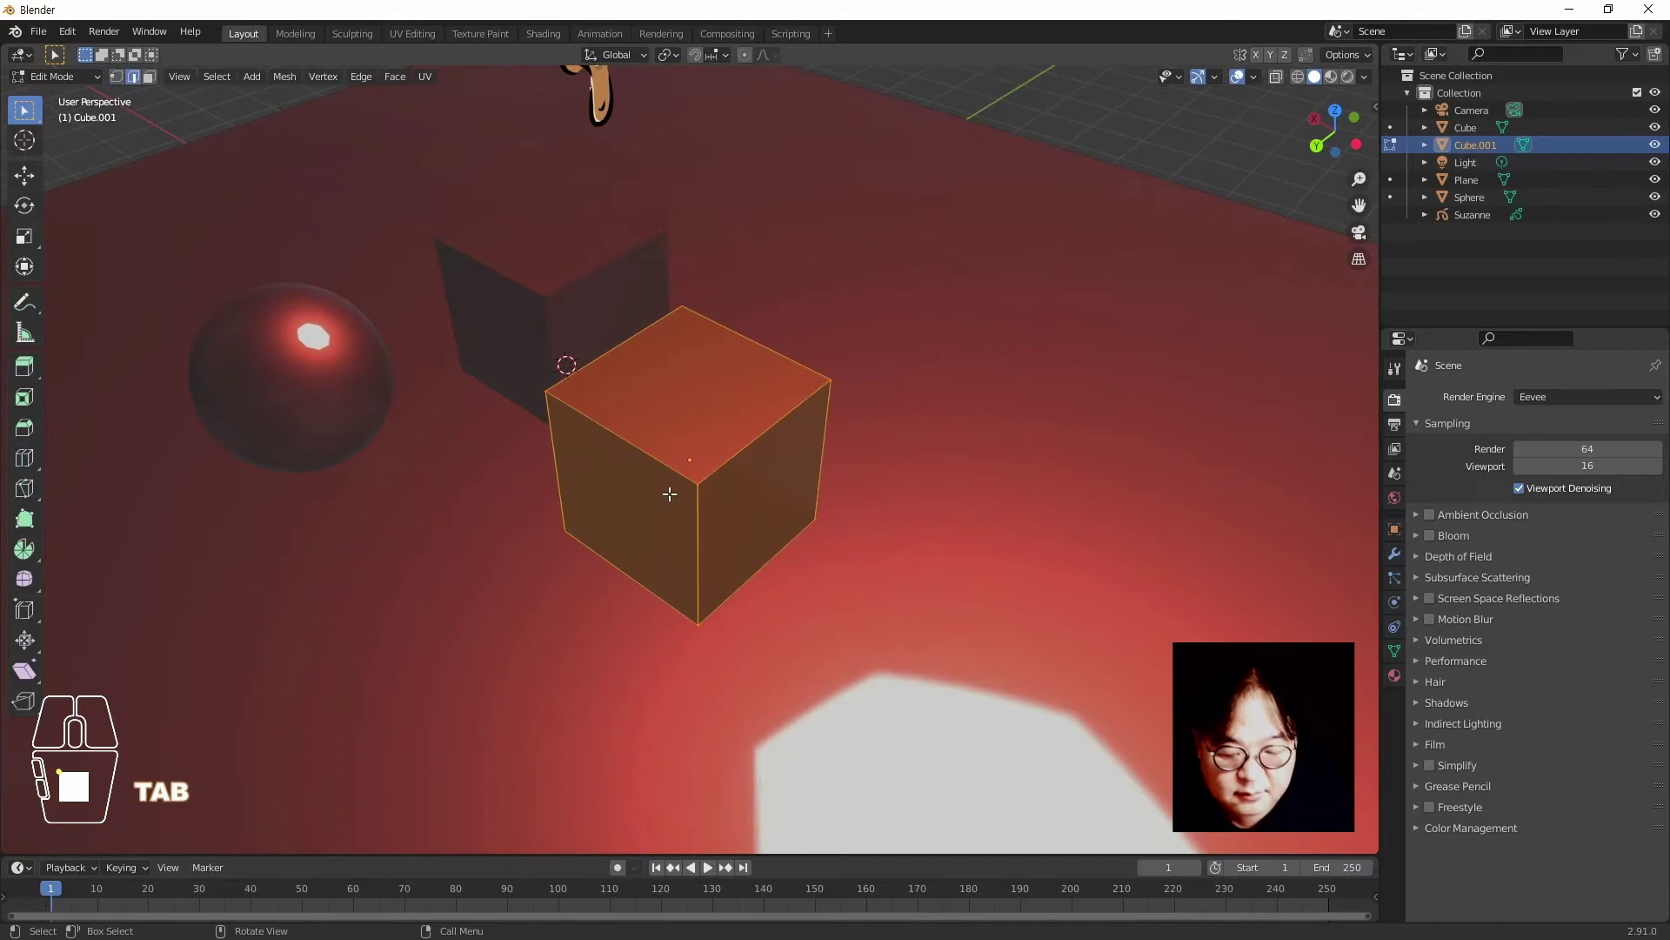
key(2)
click(649, 450)
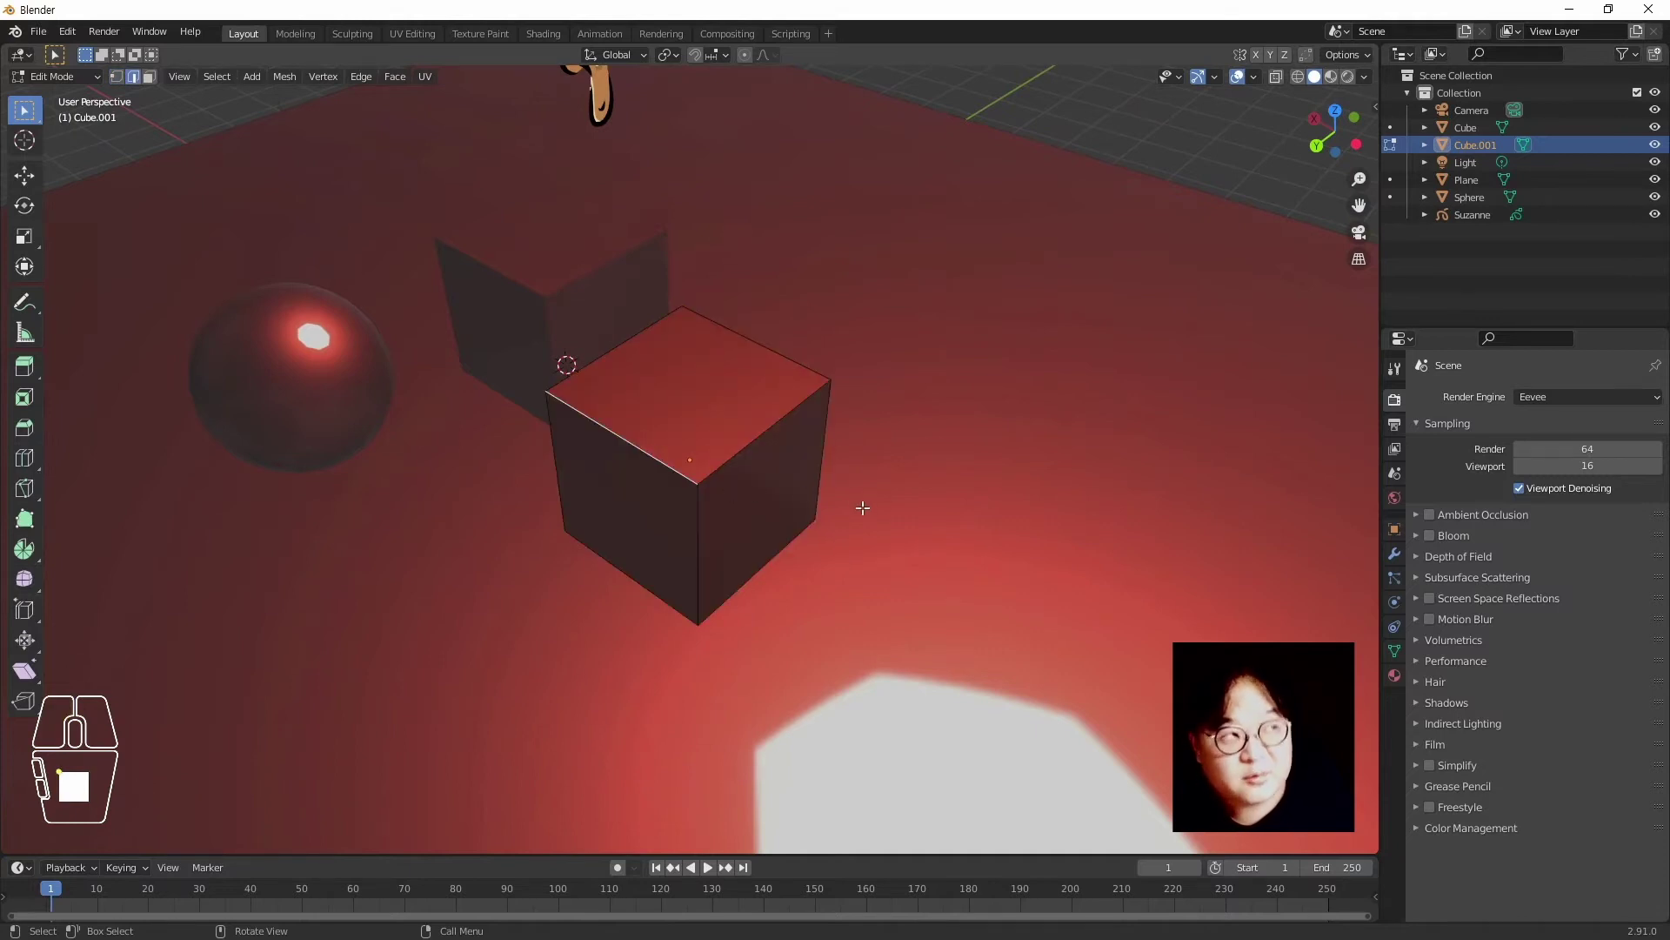
key(ctrl+b)
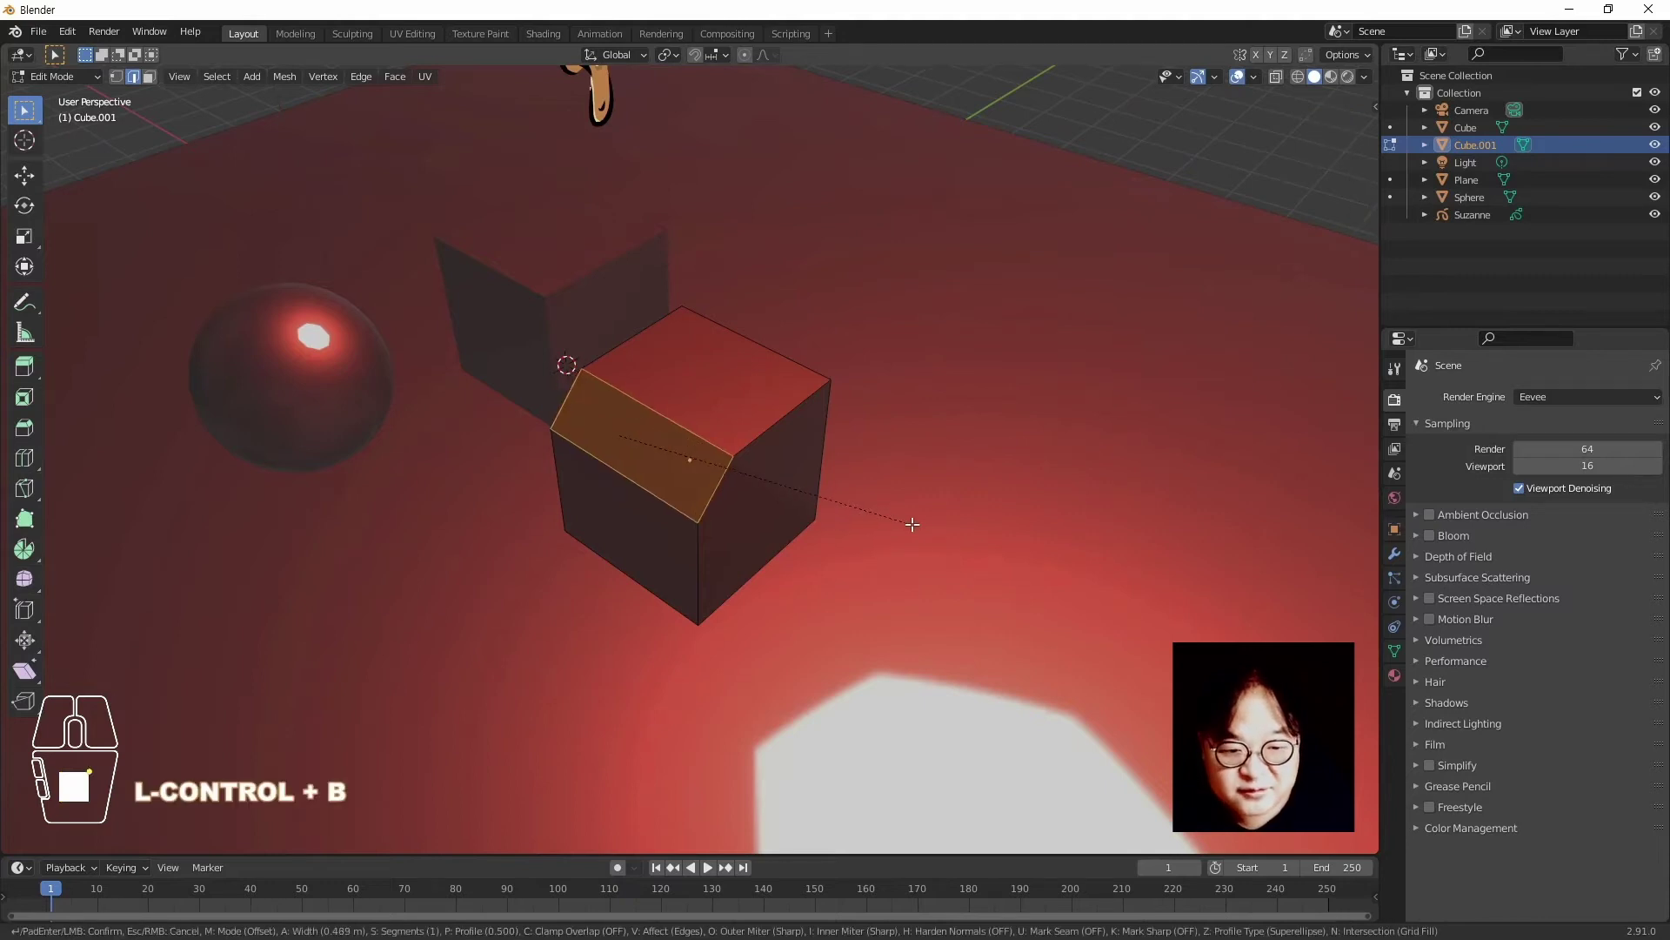
scroll(941, 531, up, 2)
scroll(941, 530, up, 10)
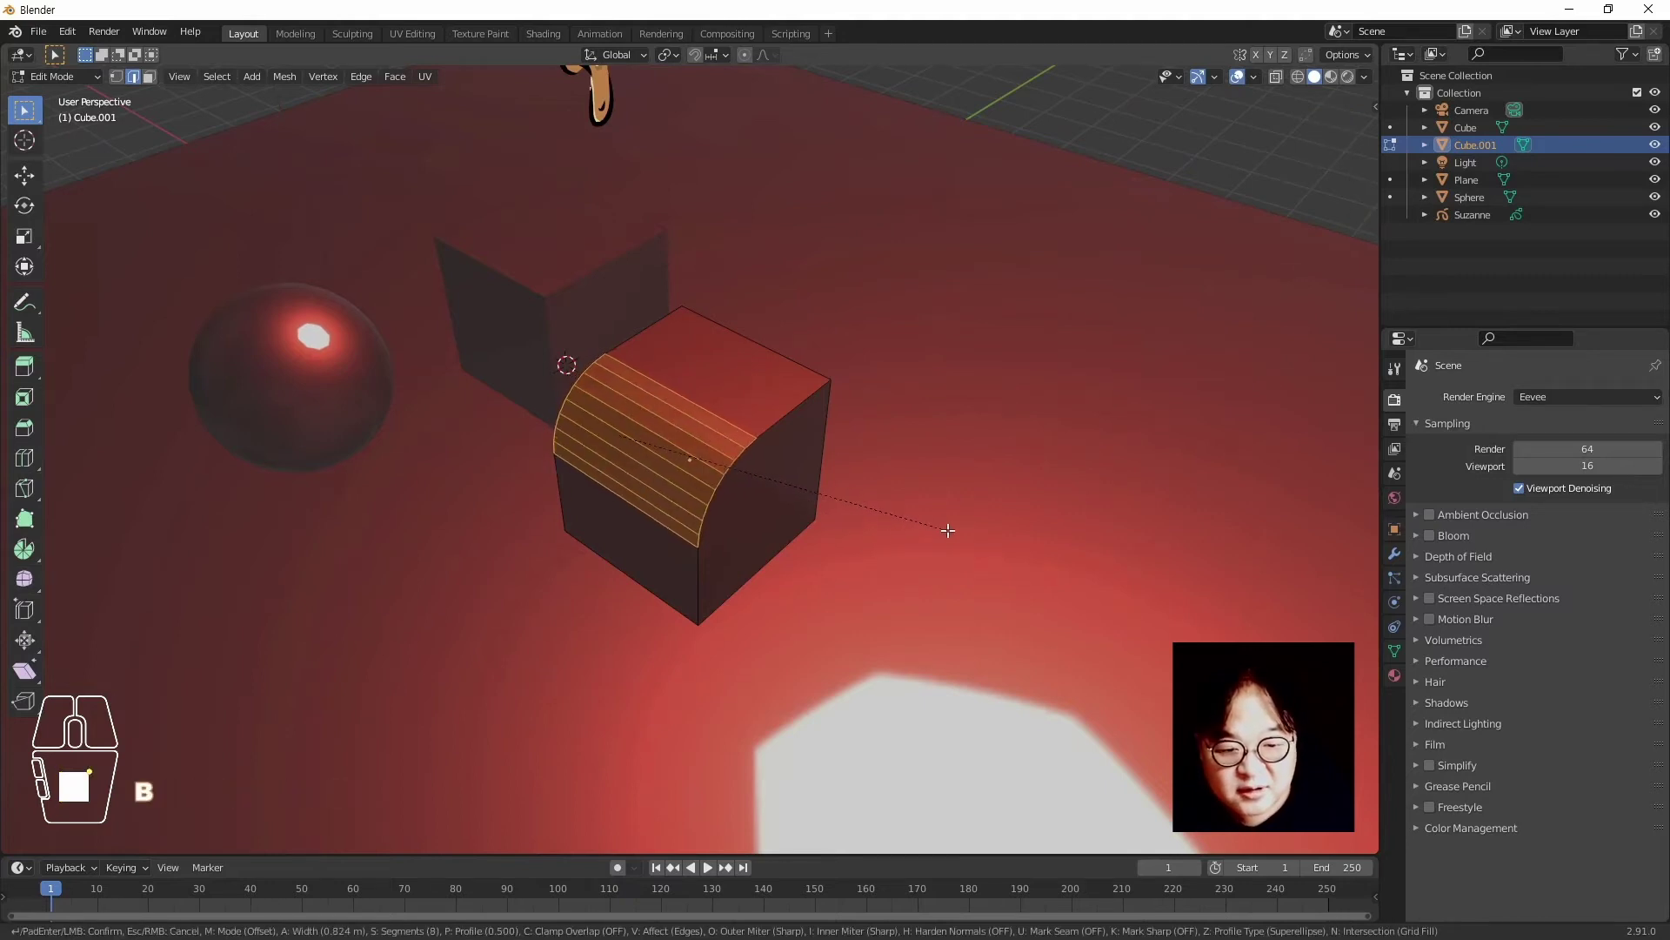
click(951, 529)
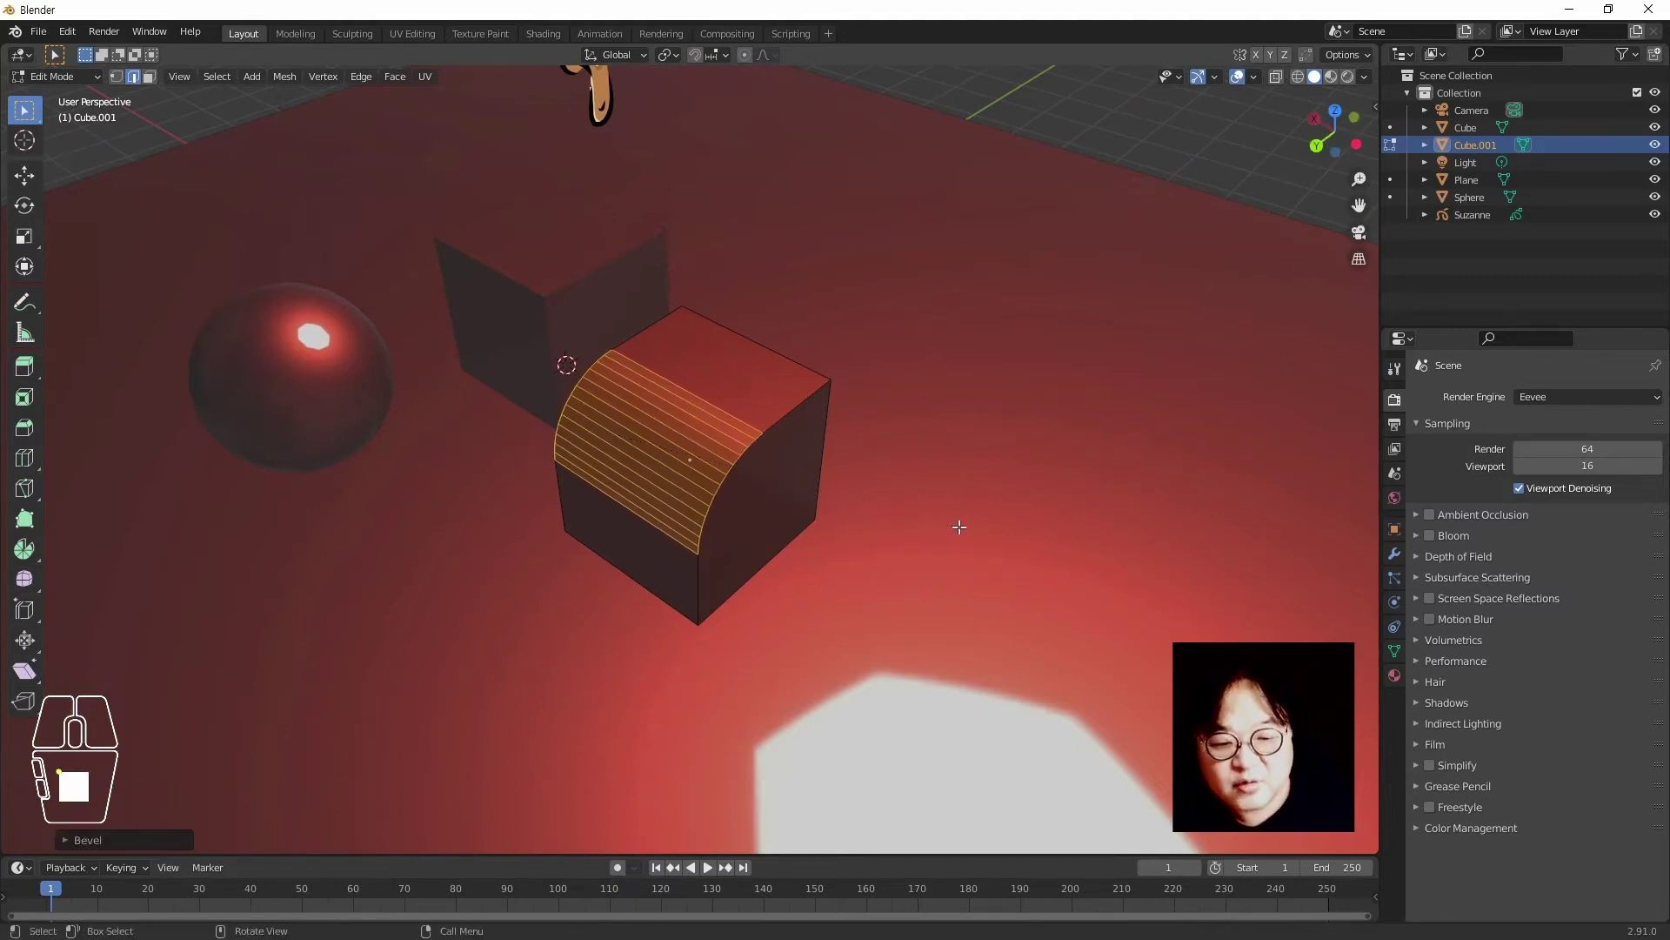
click(911, 516)
key(Tab)
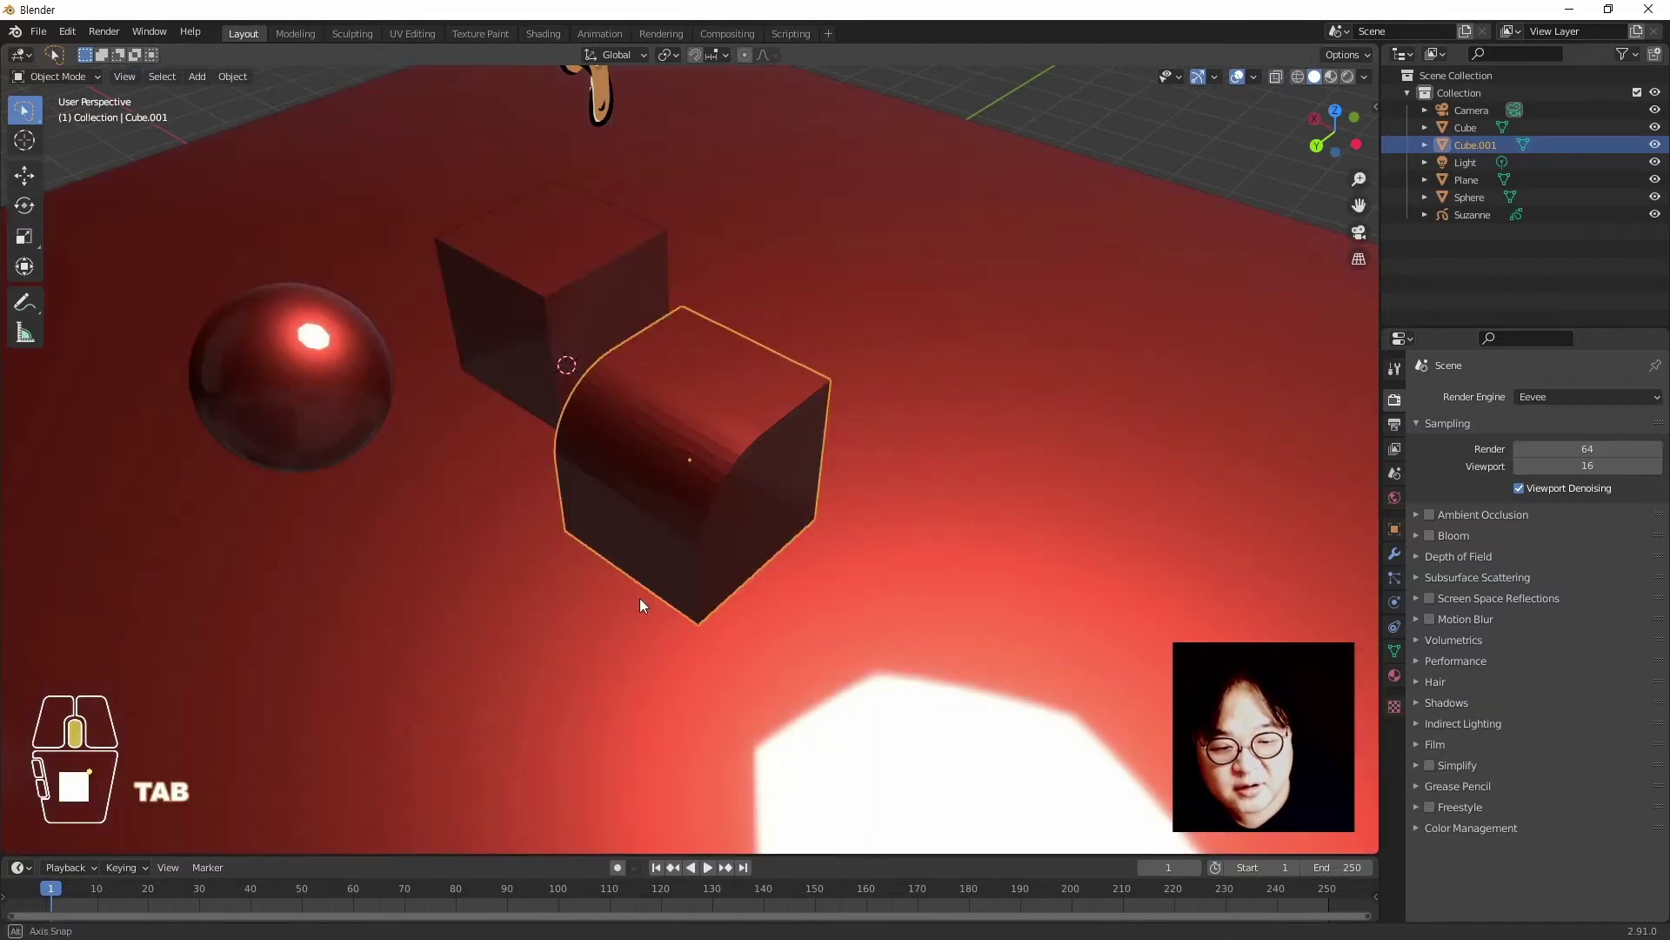
Shade the bevelled cube smooth and check its MatCap highlight from above
mouse_move(641, 596)
middle_down()
mouse_move(762, 587)
mouse_move(765, 480)
middle_up()
right_click(762, 439)
click(771, 441)
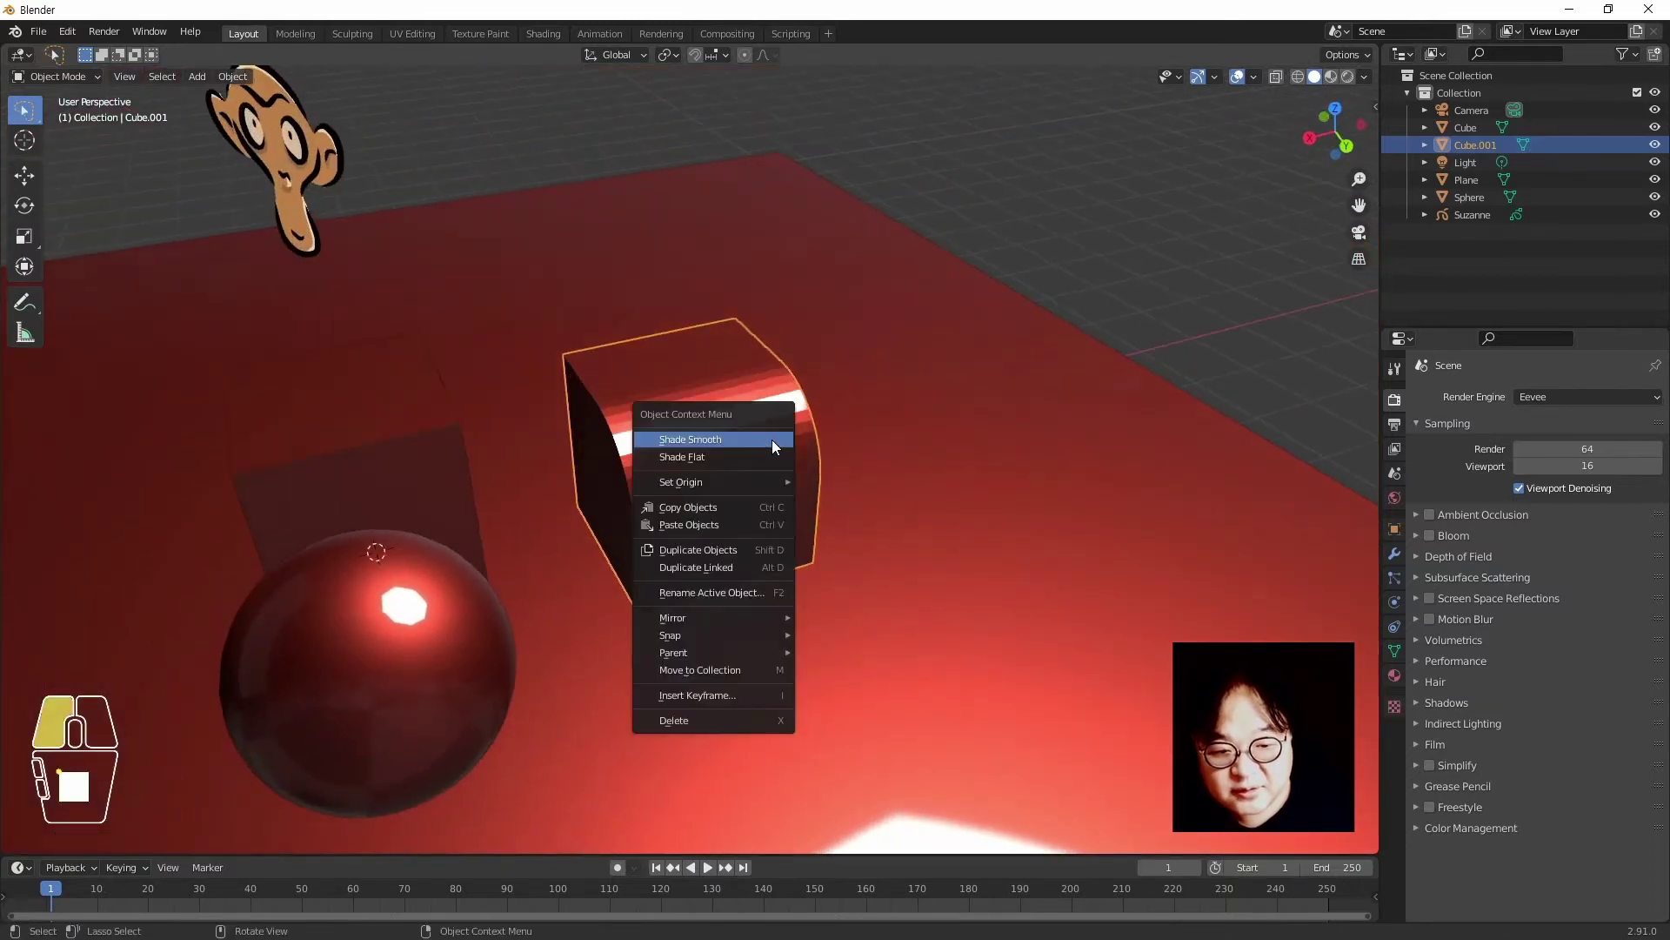
middle_drag(827, 540, 812, 608)
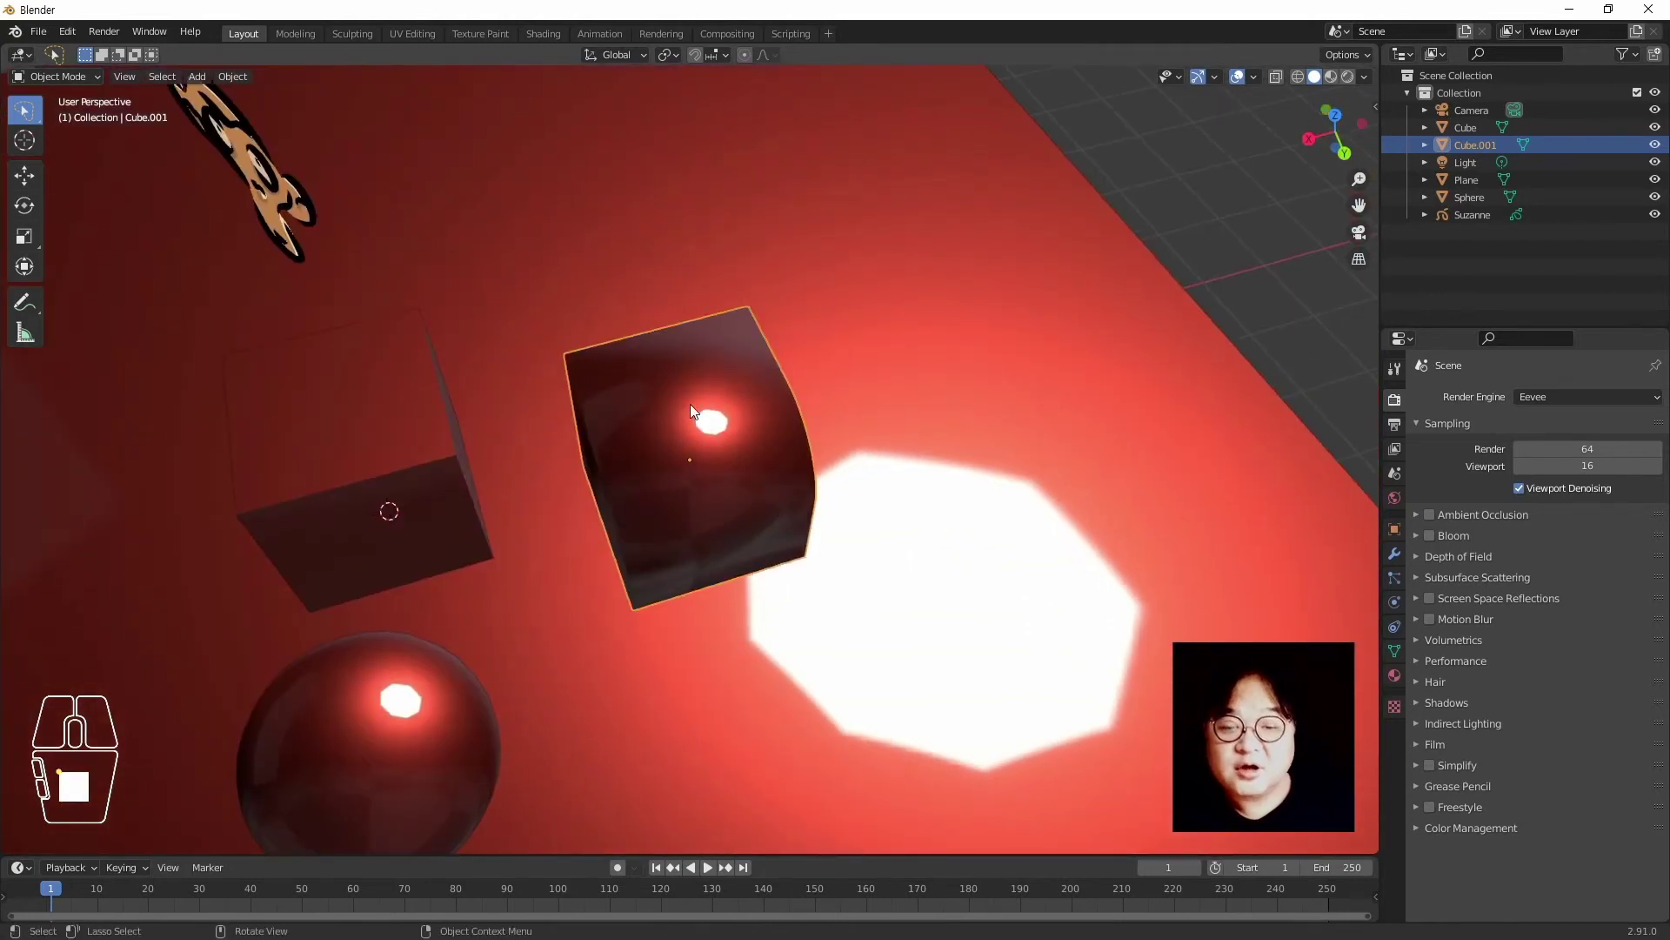
Change the MatCap to the matte red sphere and inspect the objects from a lower angle
click(1365, 76)
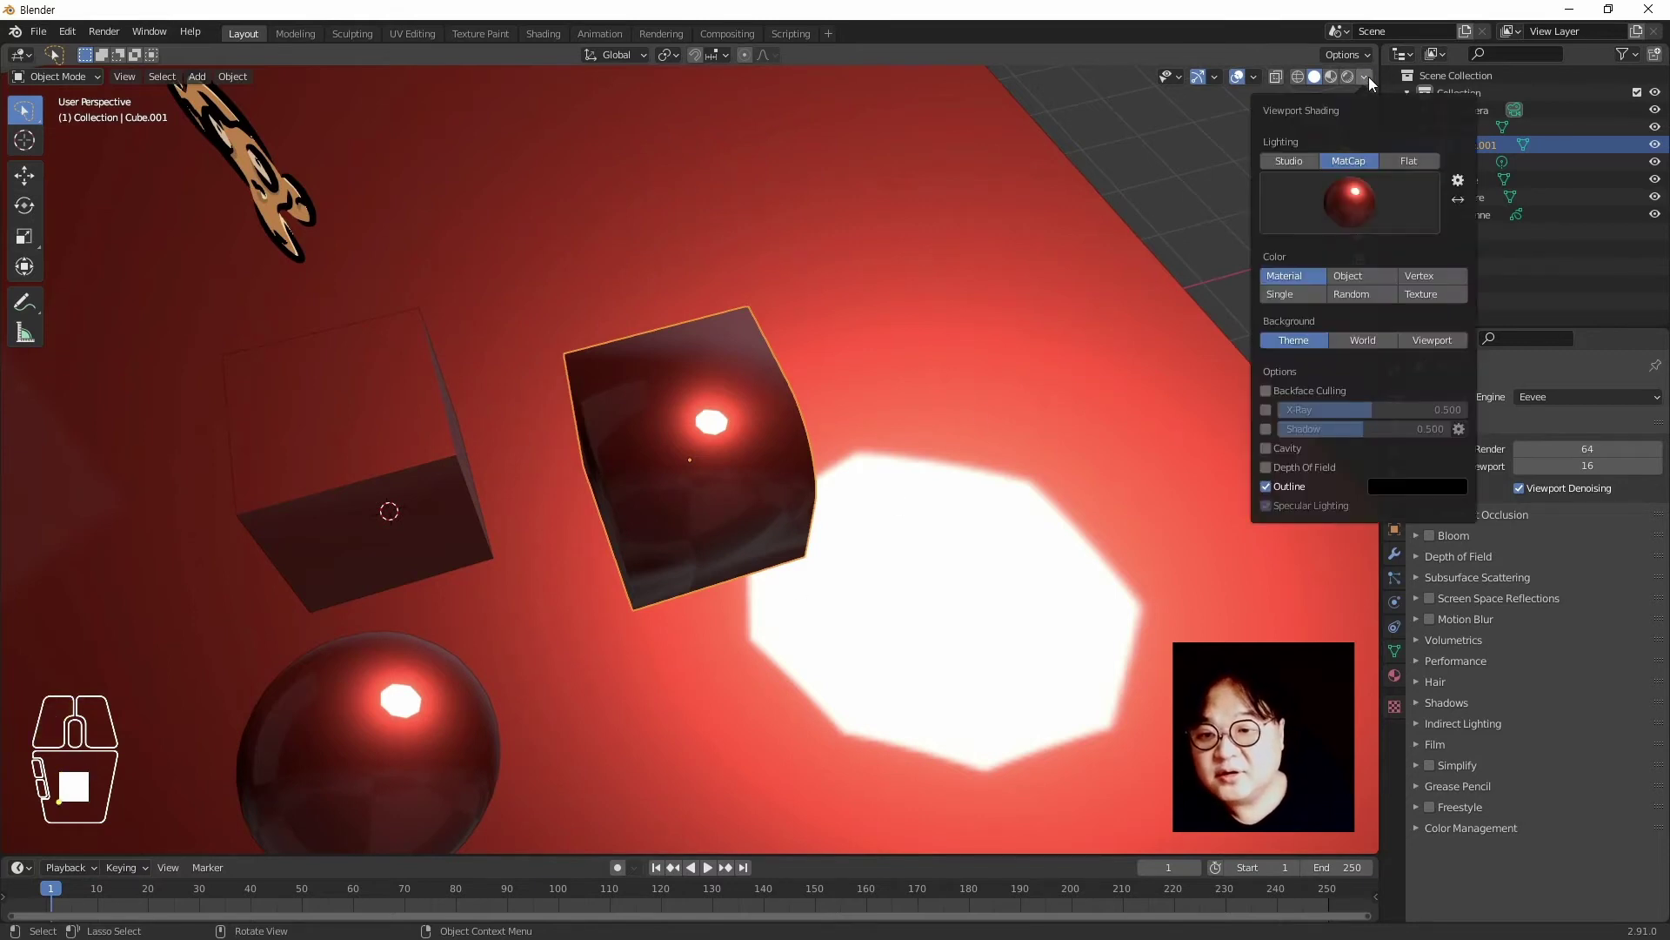
click(1388, 227)
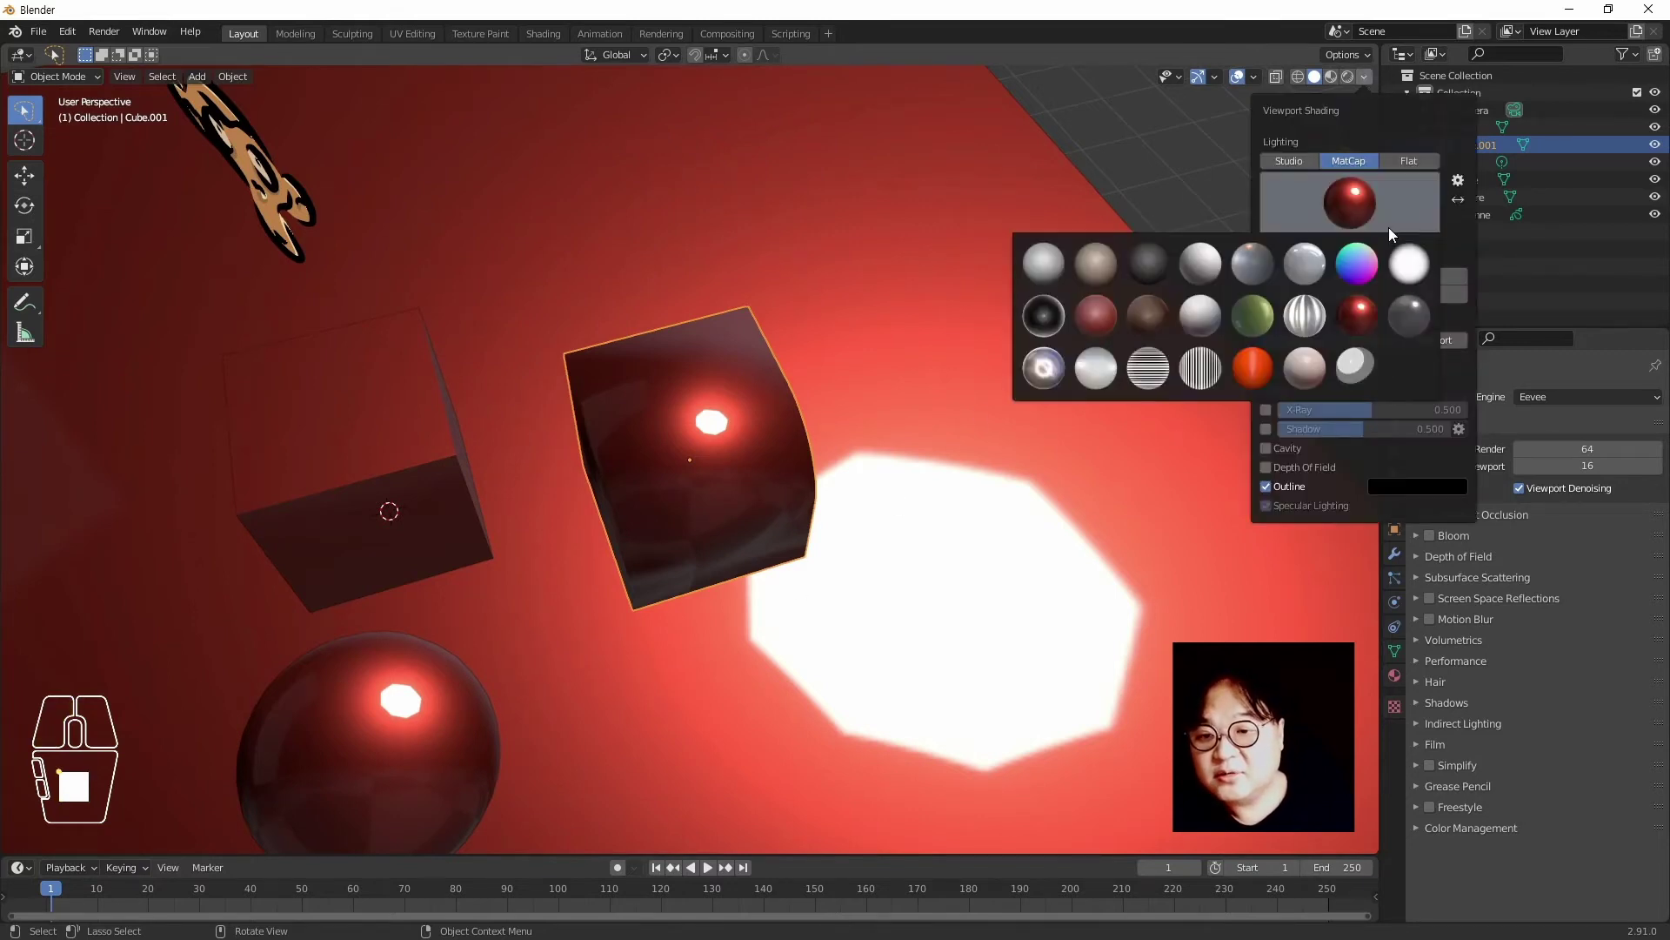
click(1093, 315)
scroll(744, 609, down, 3)
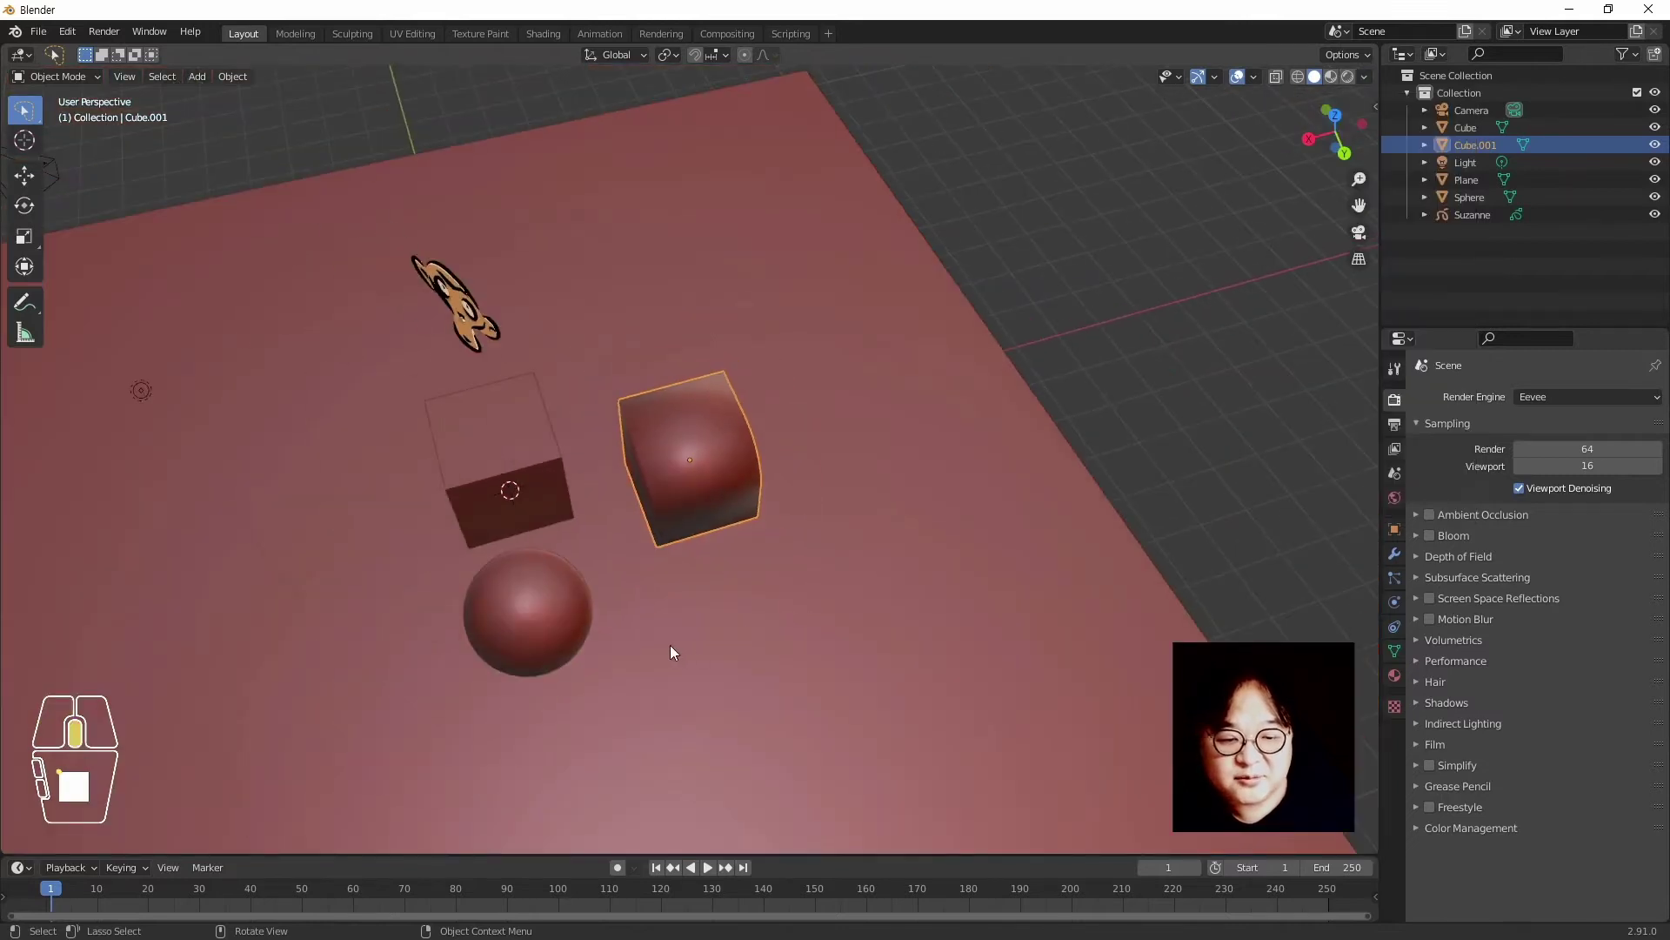
middle_drag(672, 647, 589, 579)
scroll(592, 579, up, 3)
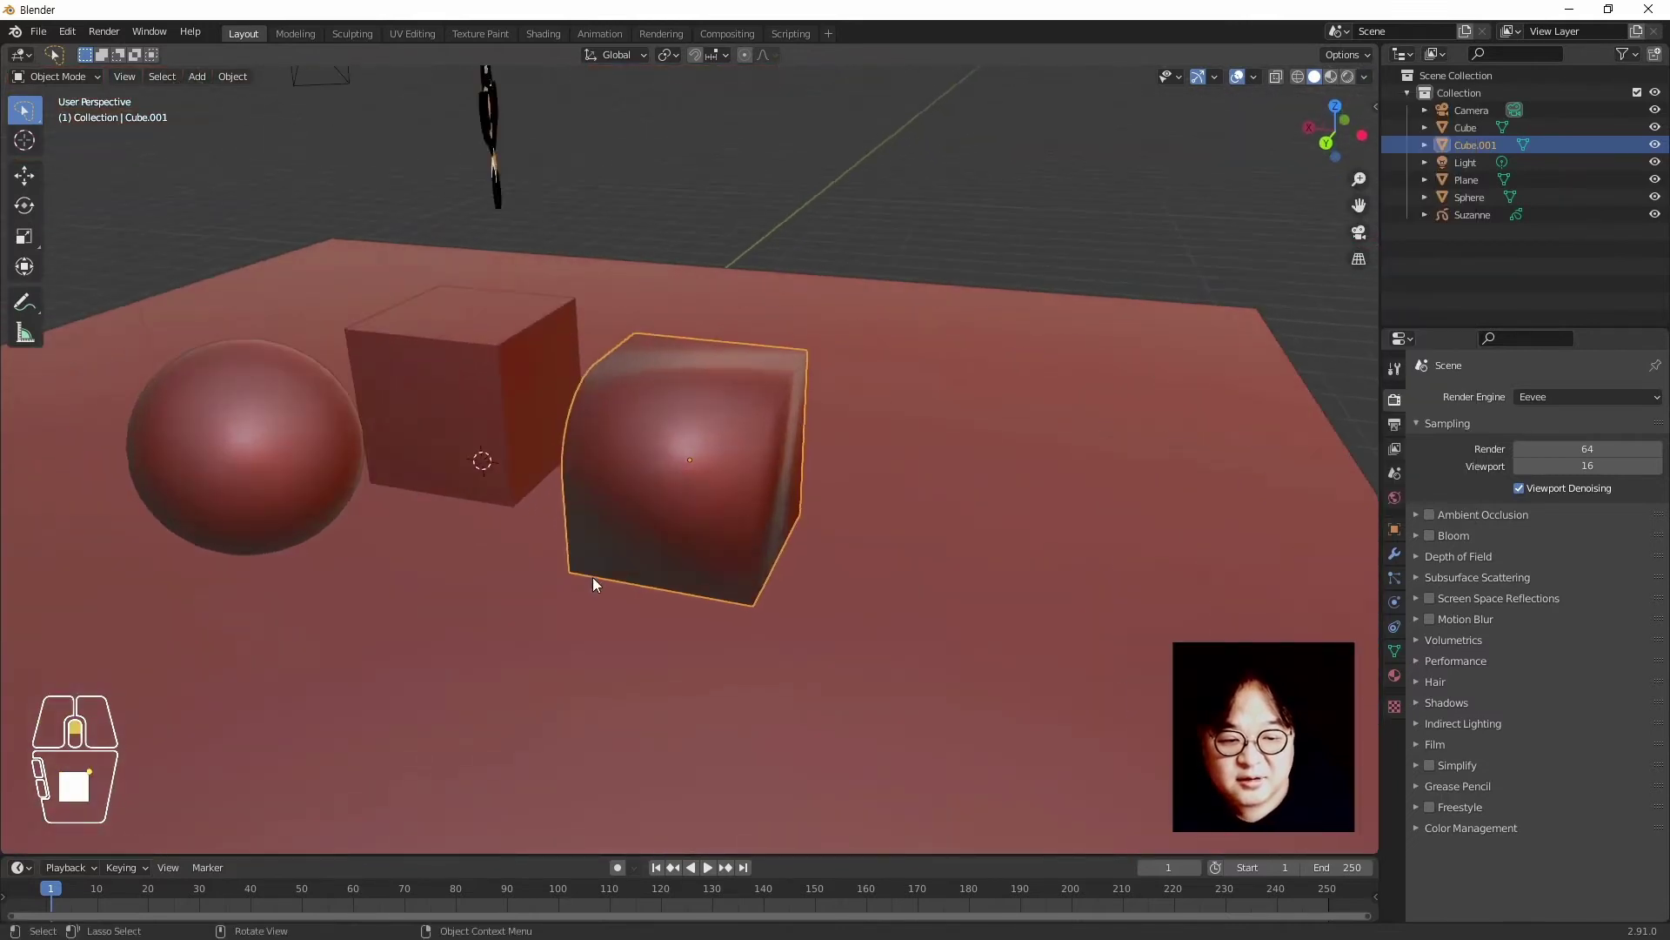
Change the MatCap to the pale pink sphere and inspect the whole scene with it
click(1364, 76)
click(1325, 207)
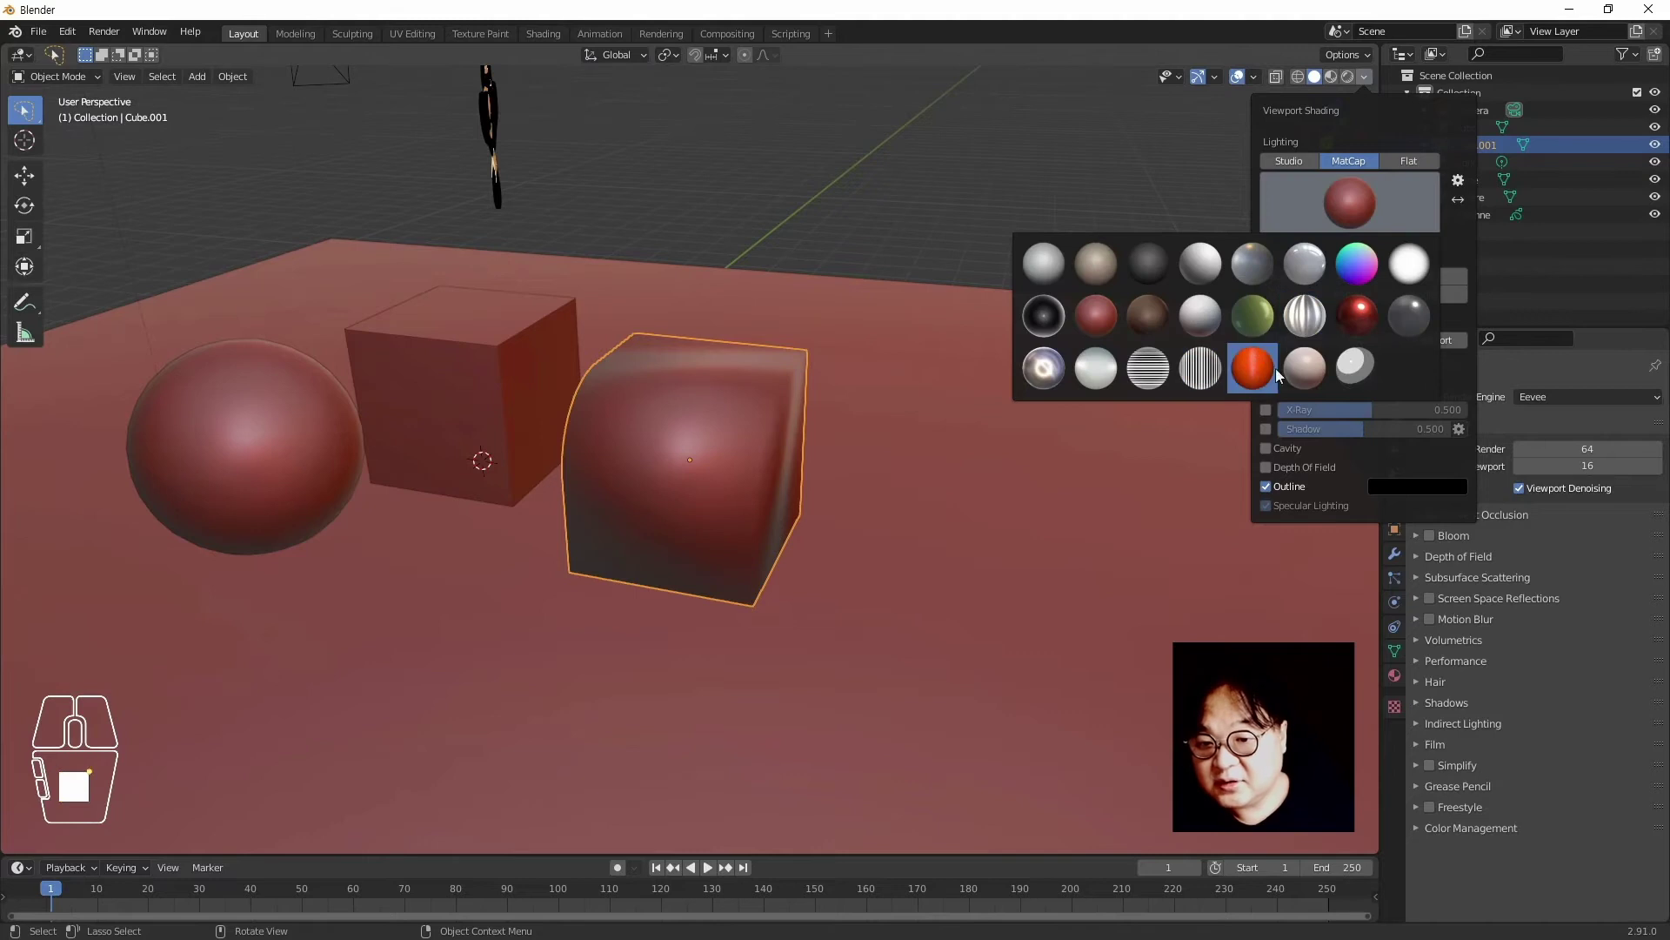
click(1304, 366)
mouse_move(764, 447)
middle_down()
mouse_move(643, 483)
mouse_move(707, 492)
middle_up()
scroll(643, 484, down, 5)
shift+middle_drag(919, 577, 1006, 516)
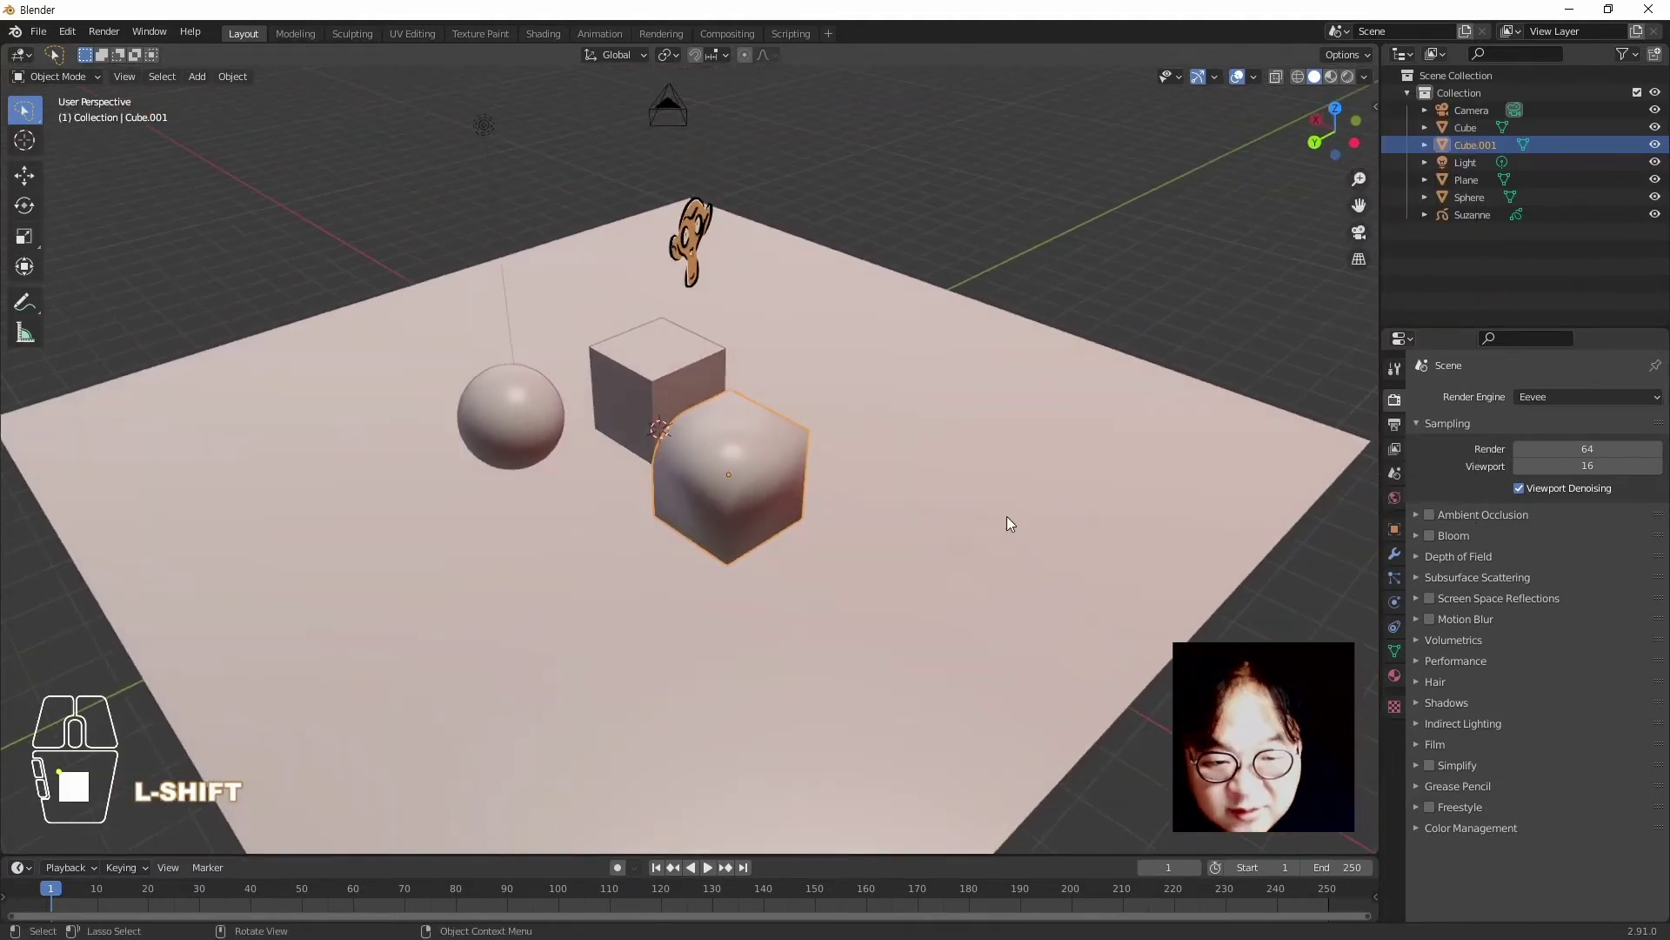
scroll(973, 520, up, 3)
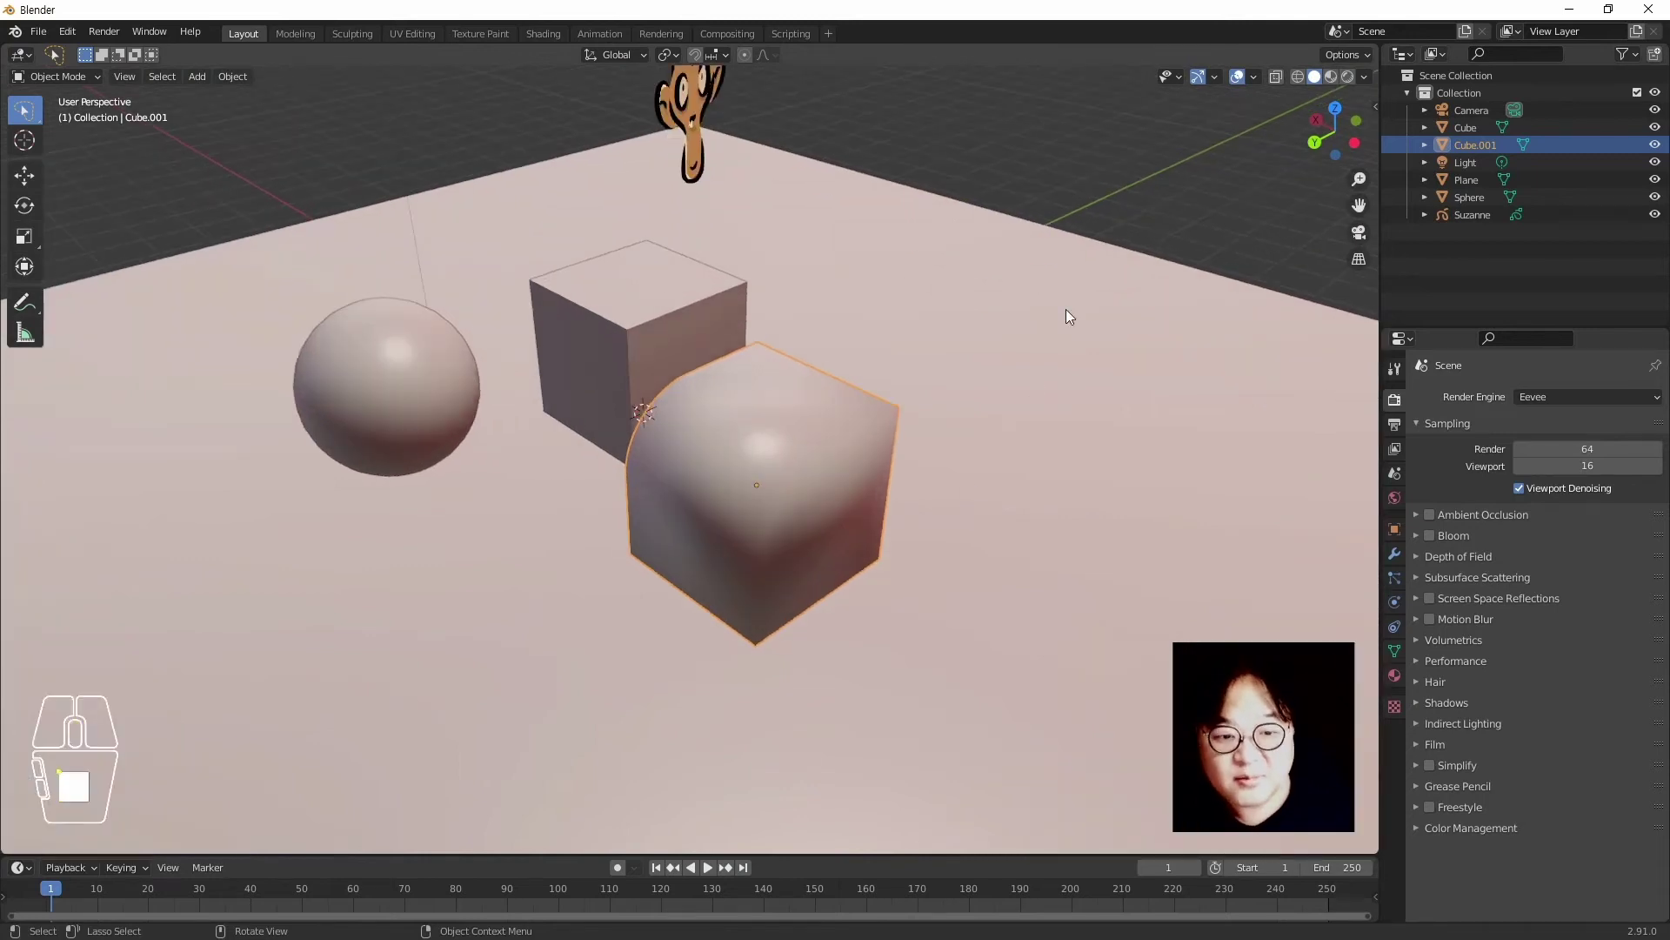
Set the Solid shading lighting to Studio for comparison and finally to Flat
click(1365, 77)
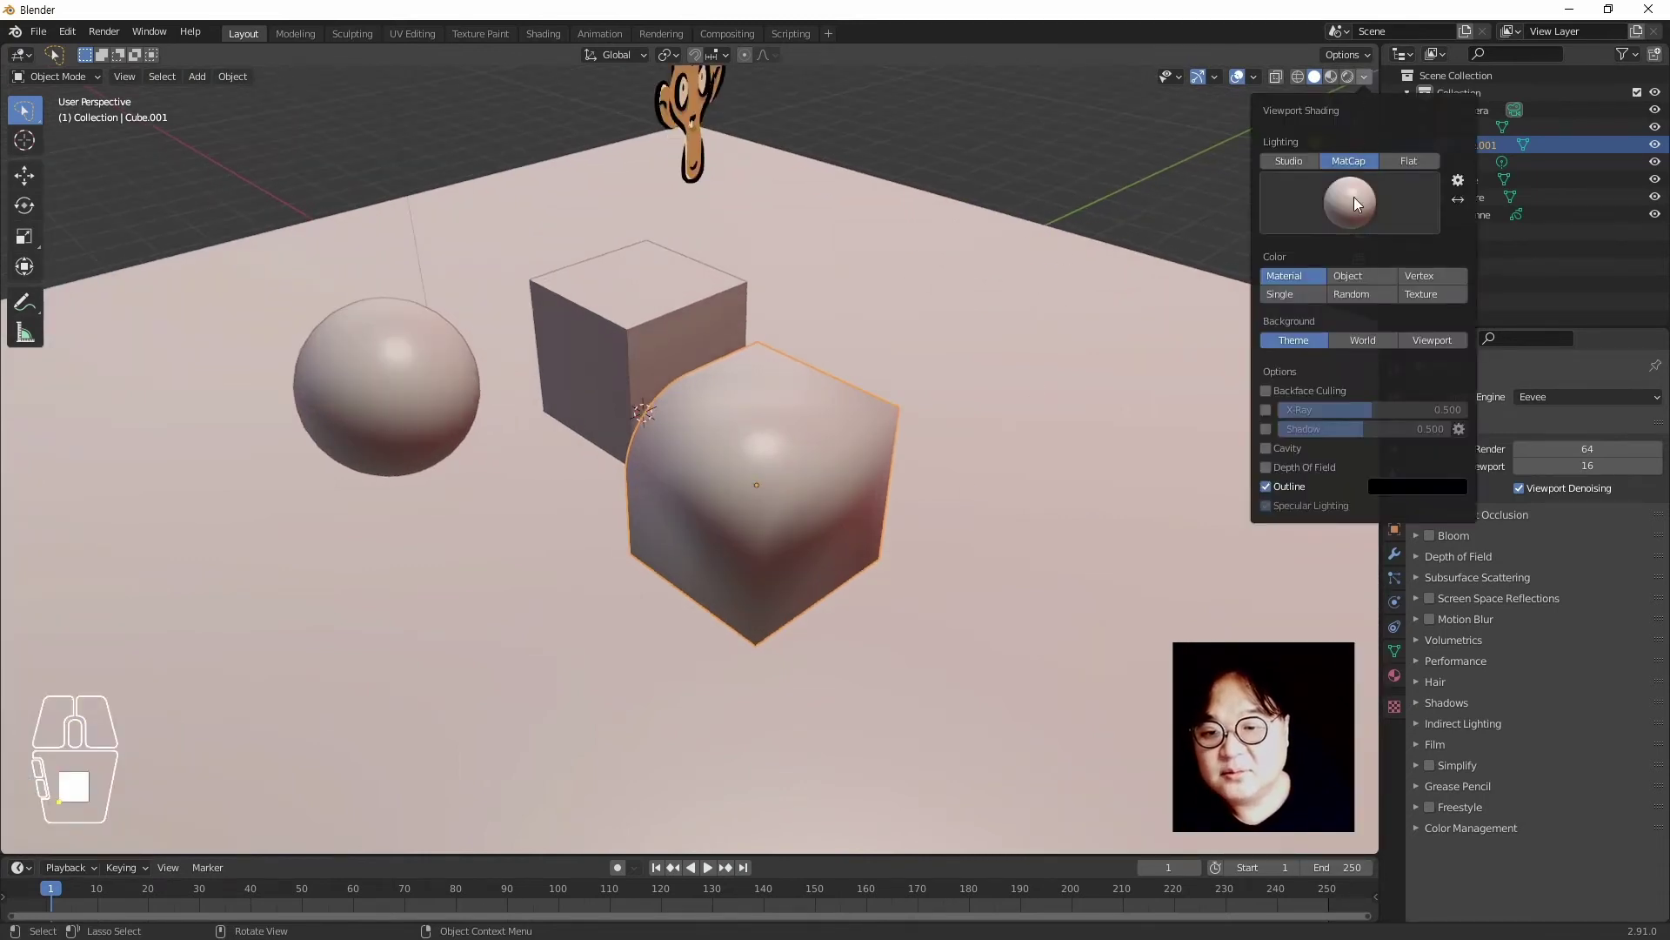
click(1290, 160)
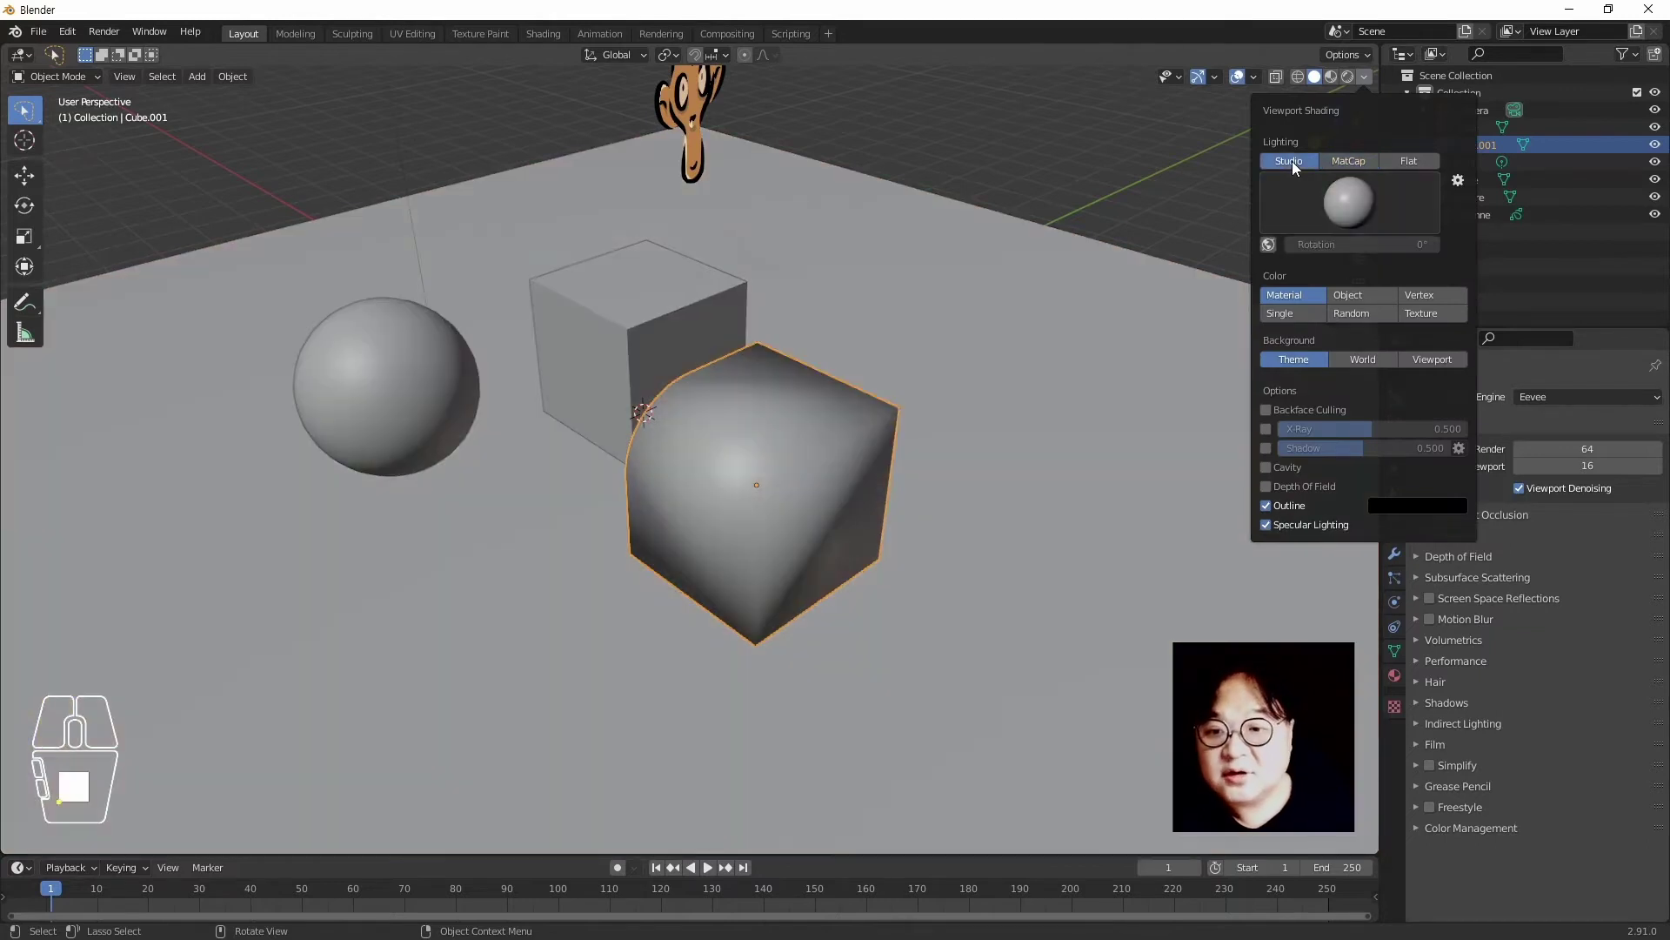
click(1413, 160)
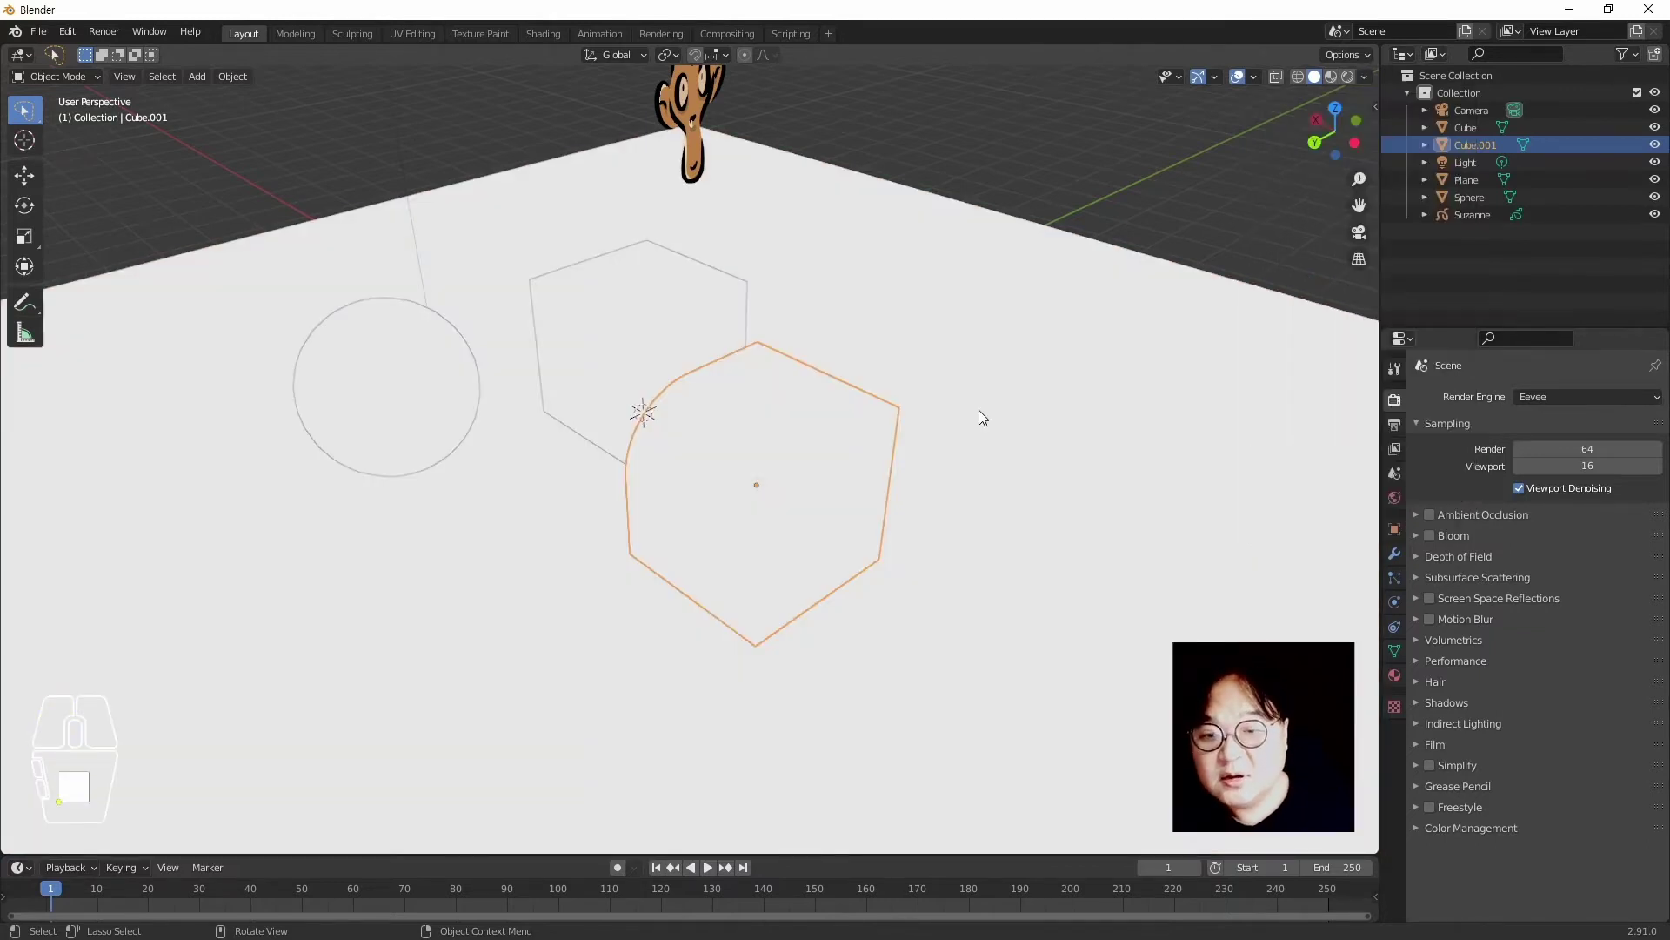
click(1029, 212)
Move the bevelled cube horizontally, locked to the XY plane, so it stands clear beside the other cube, and deselect it
click(768, 498)
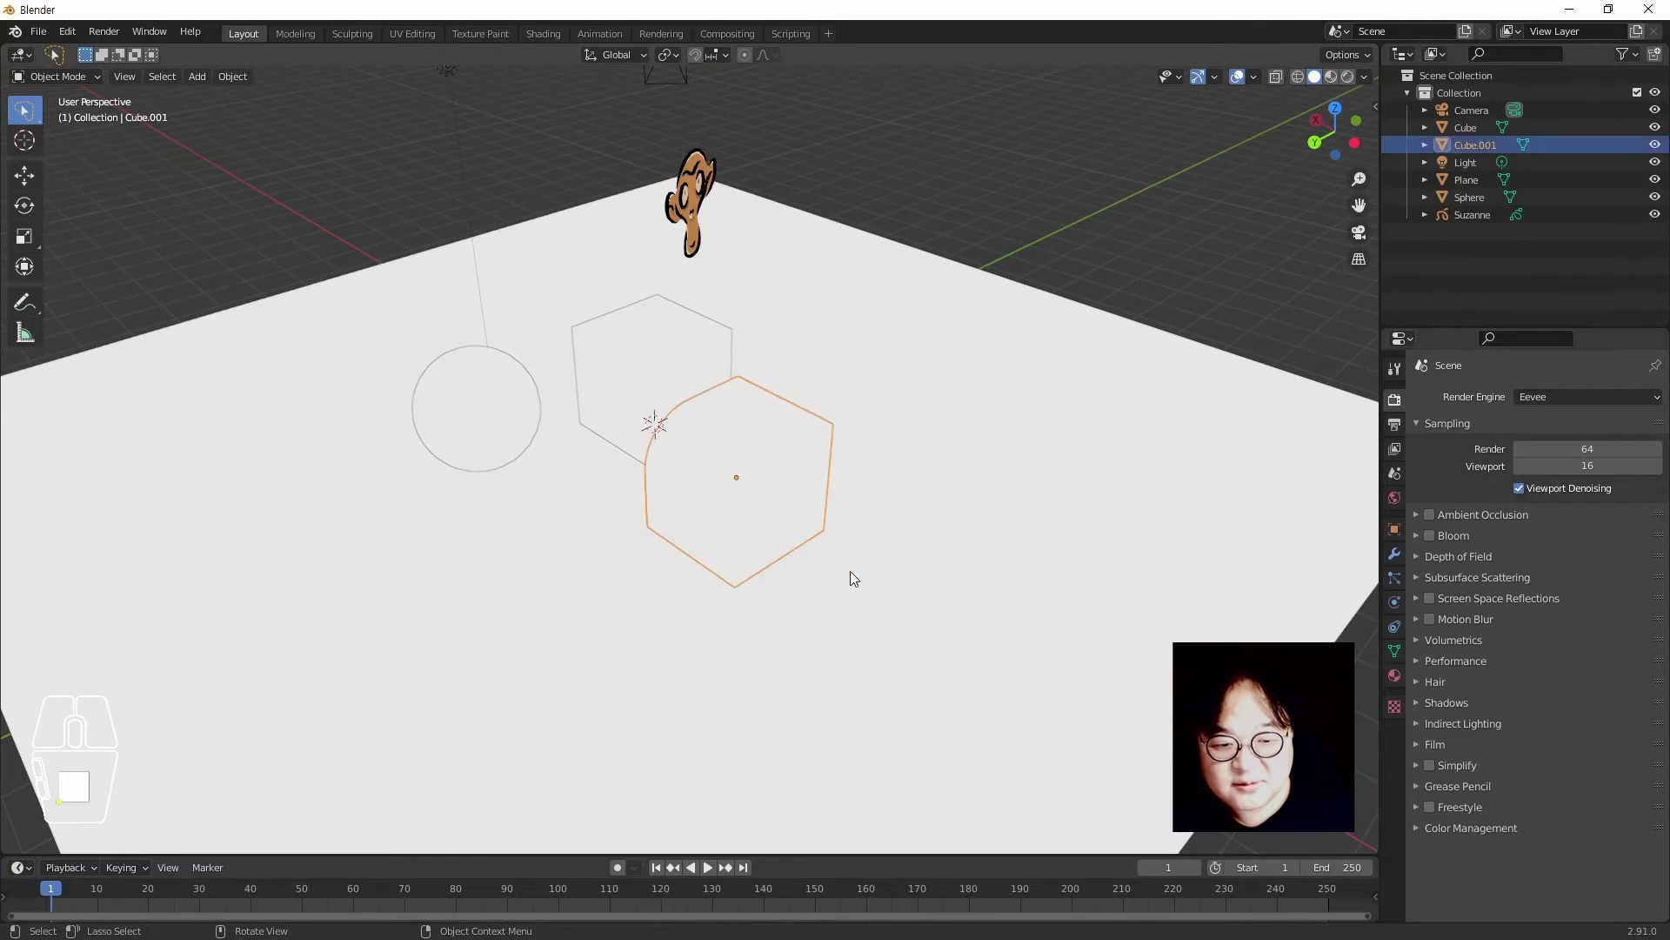
key(g)
key(shift+z)
click(970, 465)
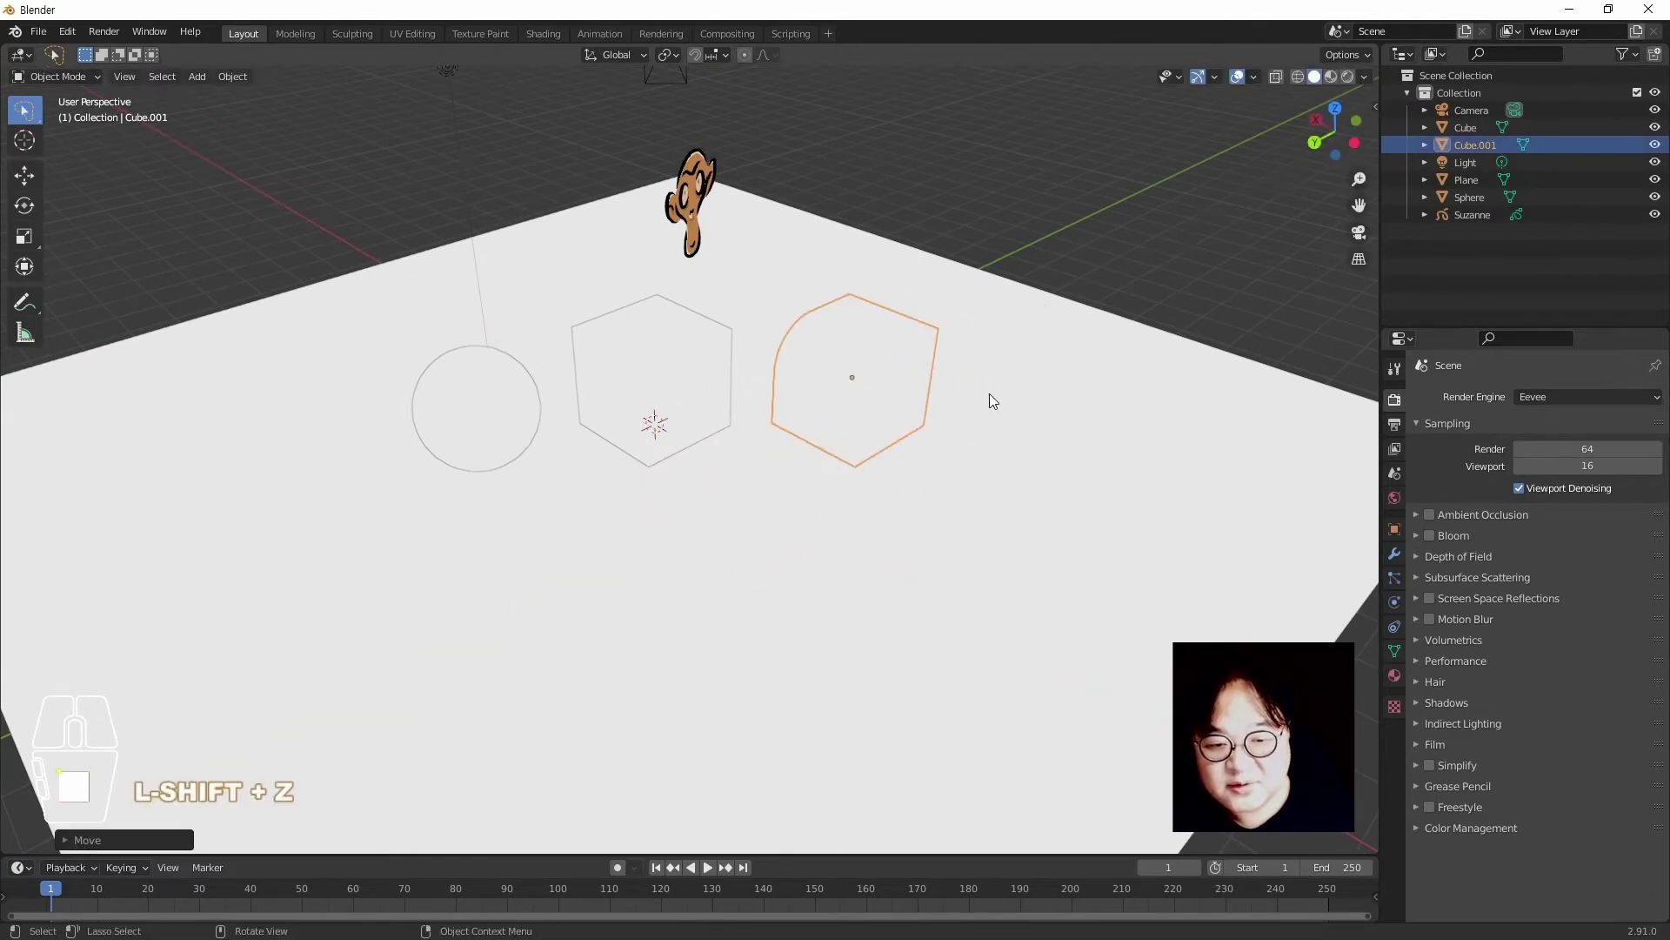
click(1042, 164)
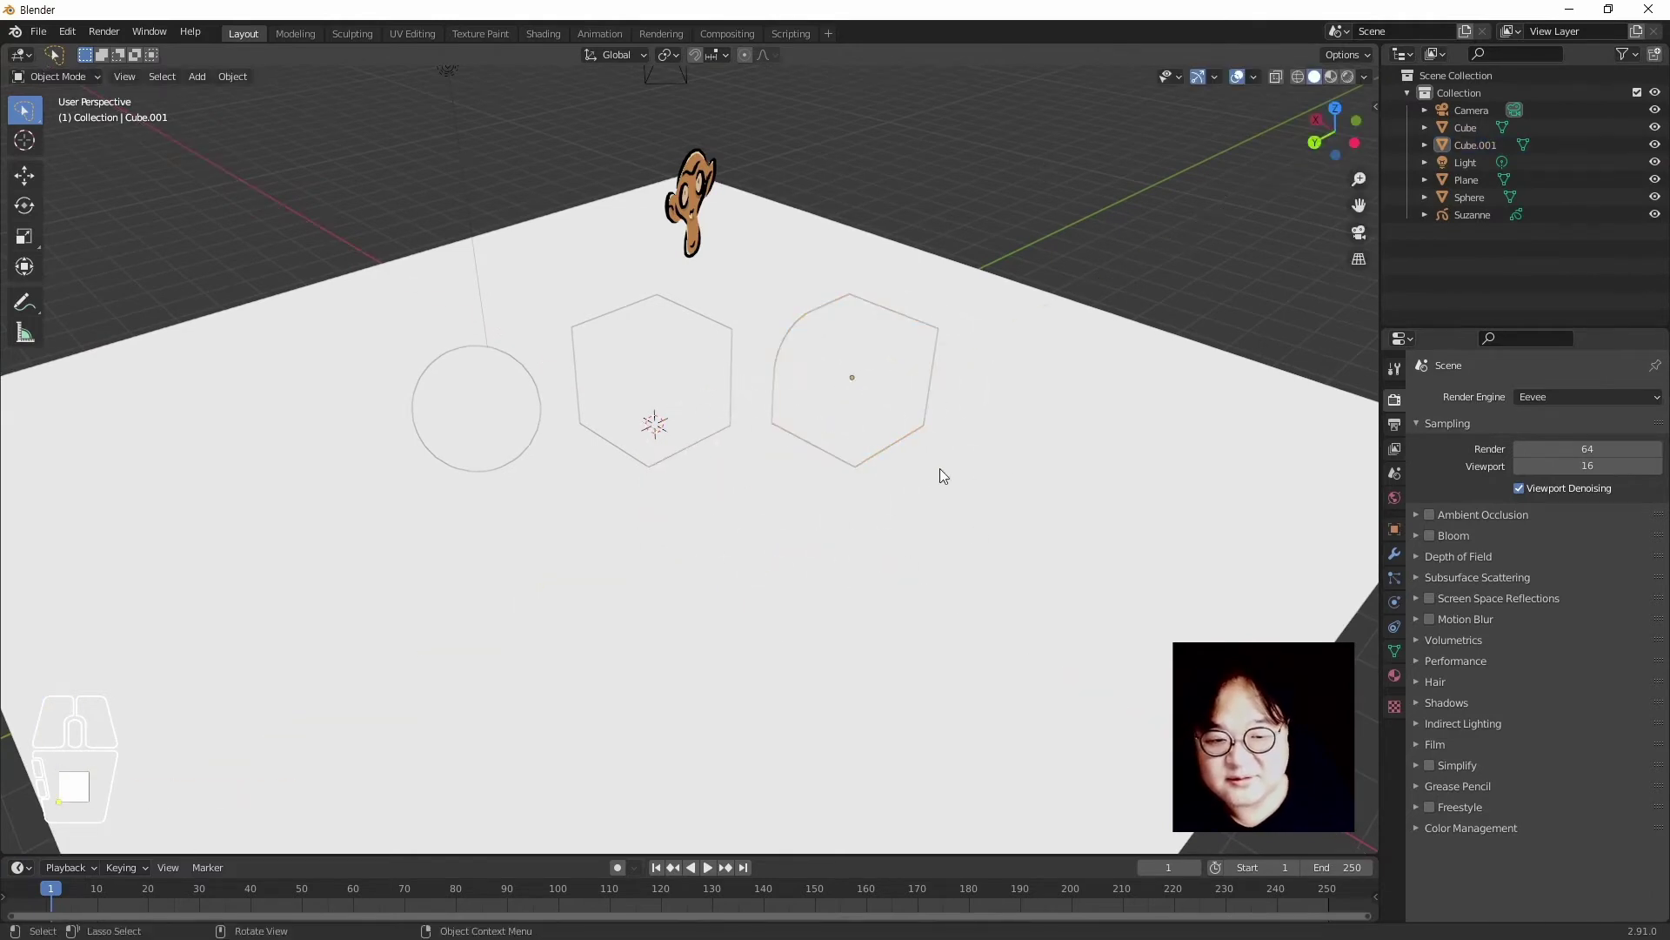
Select the Grease Pencil monkey behind the cubes
click(1364, 77)
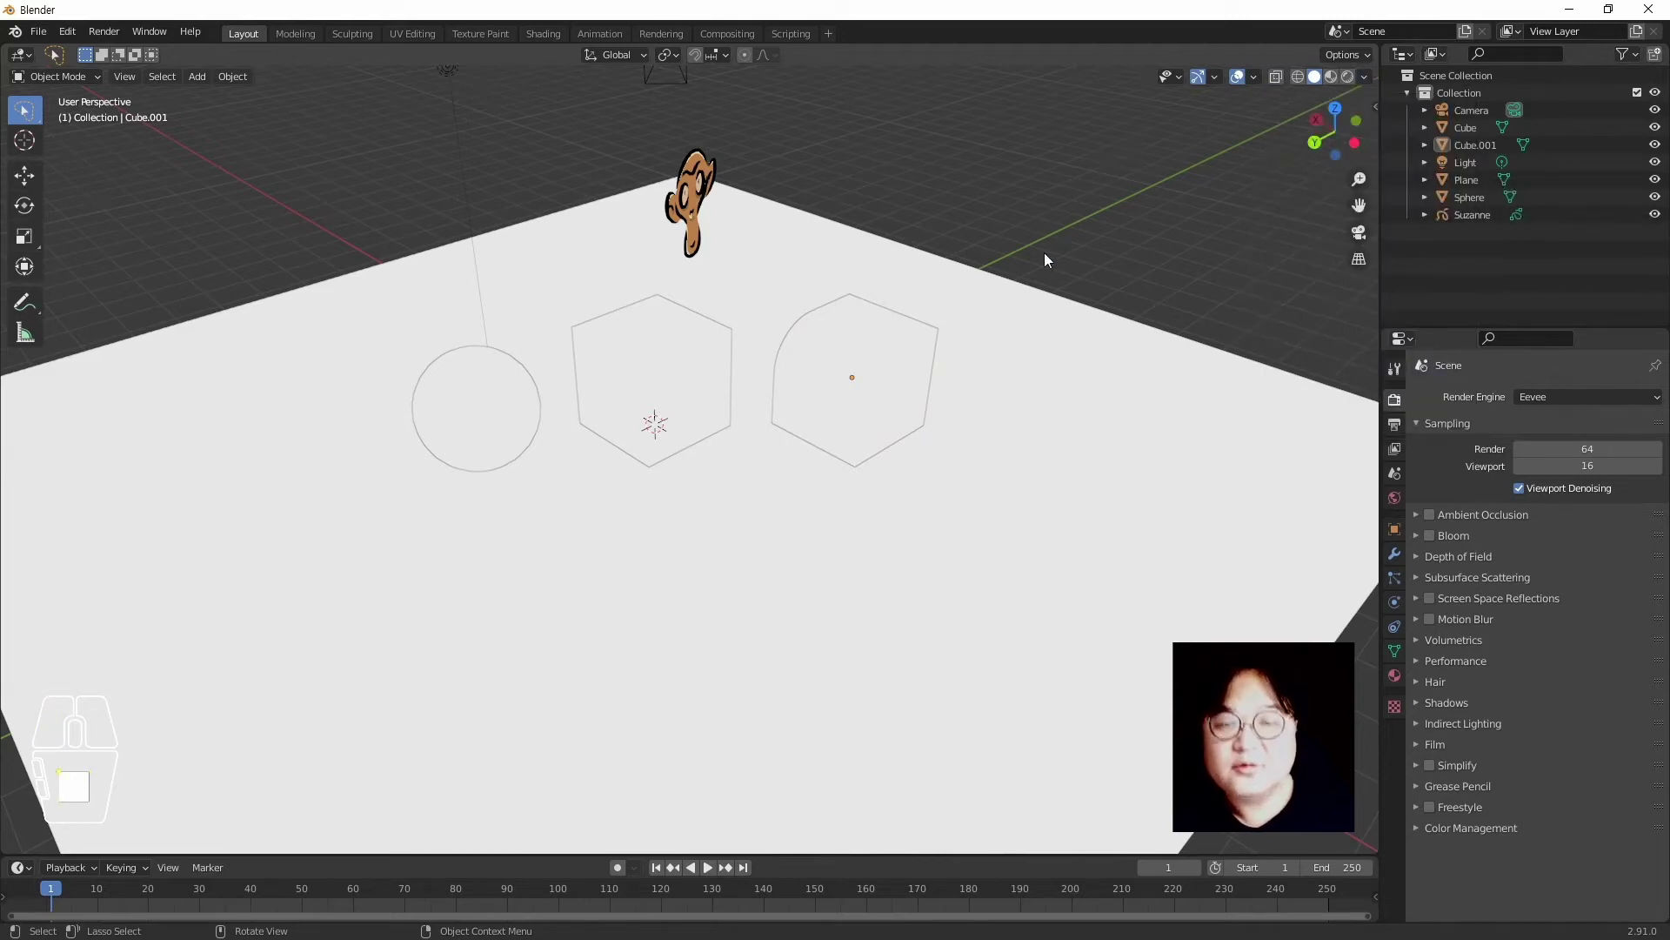
click(670, 209)
key(g)
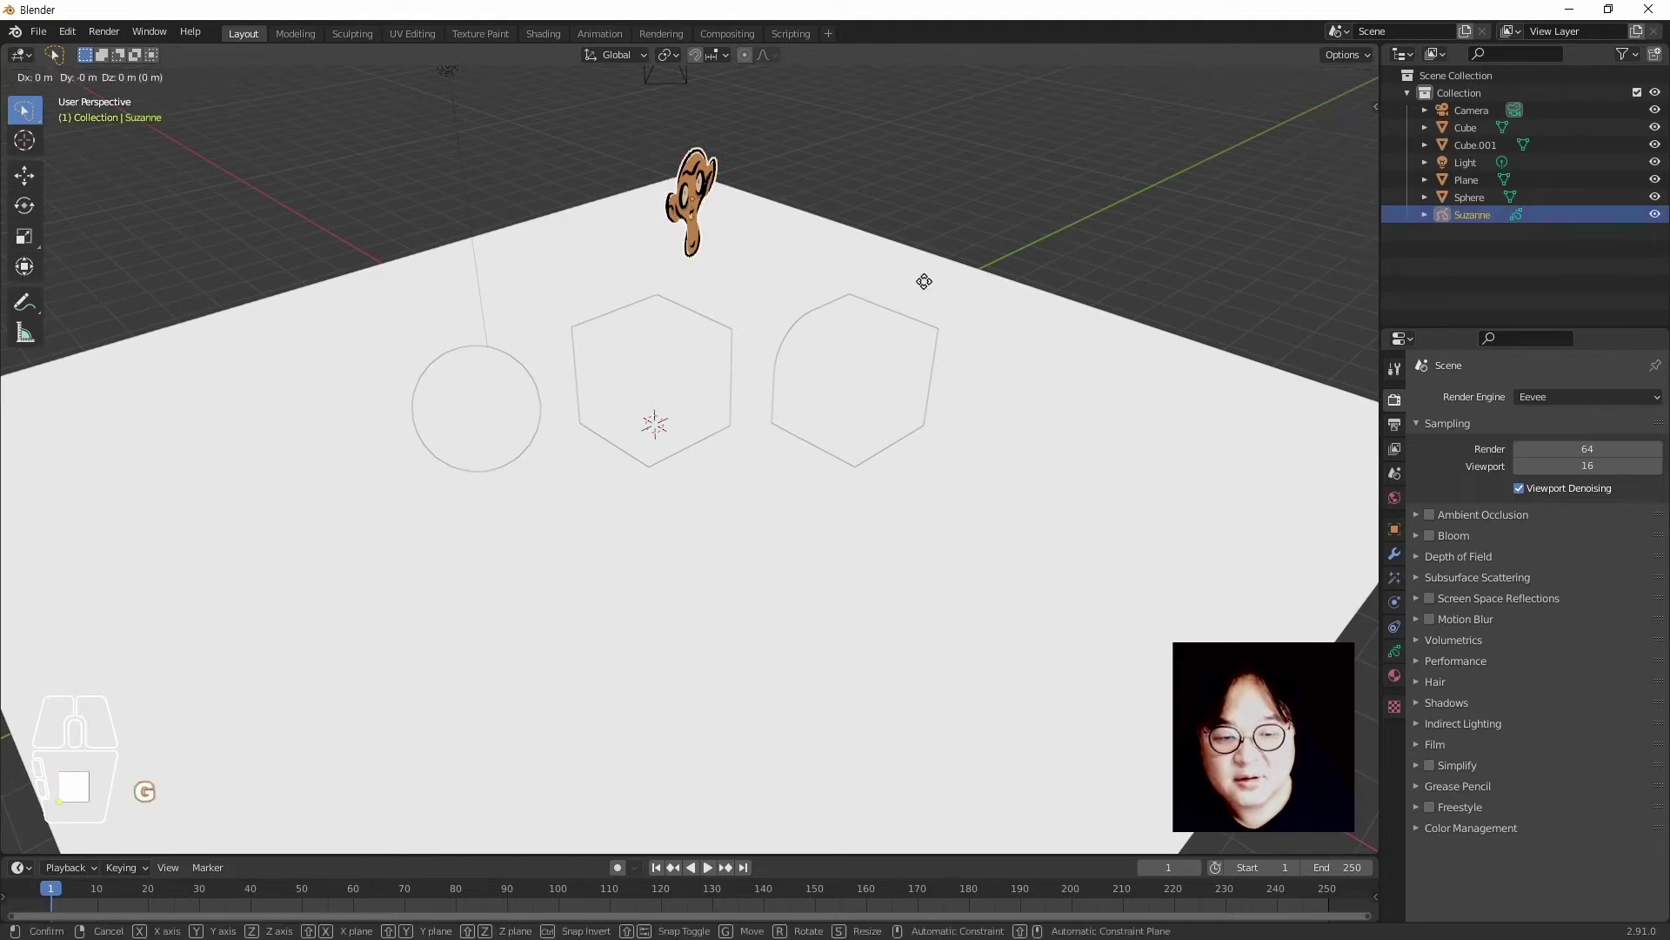
key(z)
right_click(889, 292)
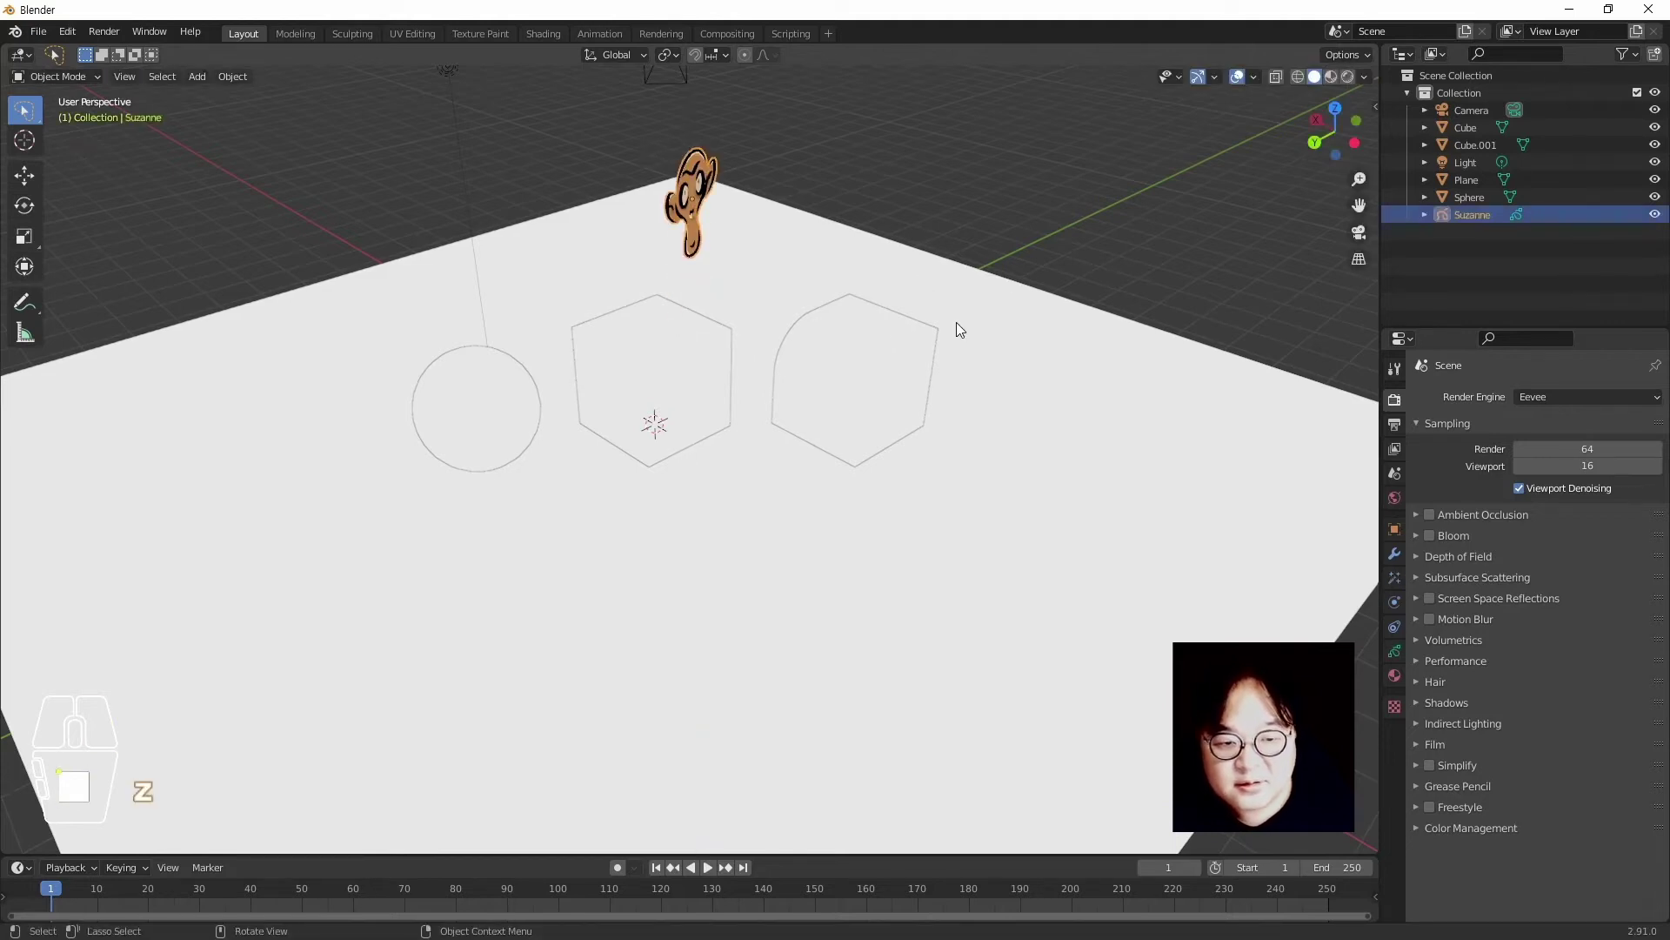
key(z)
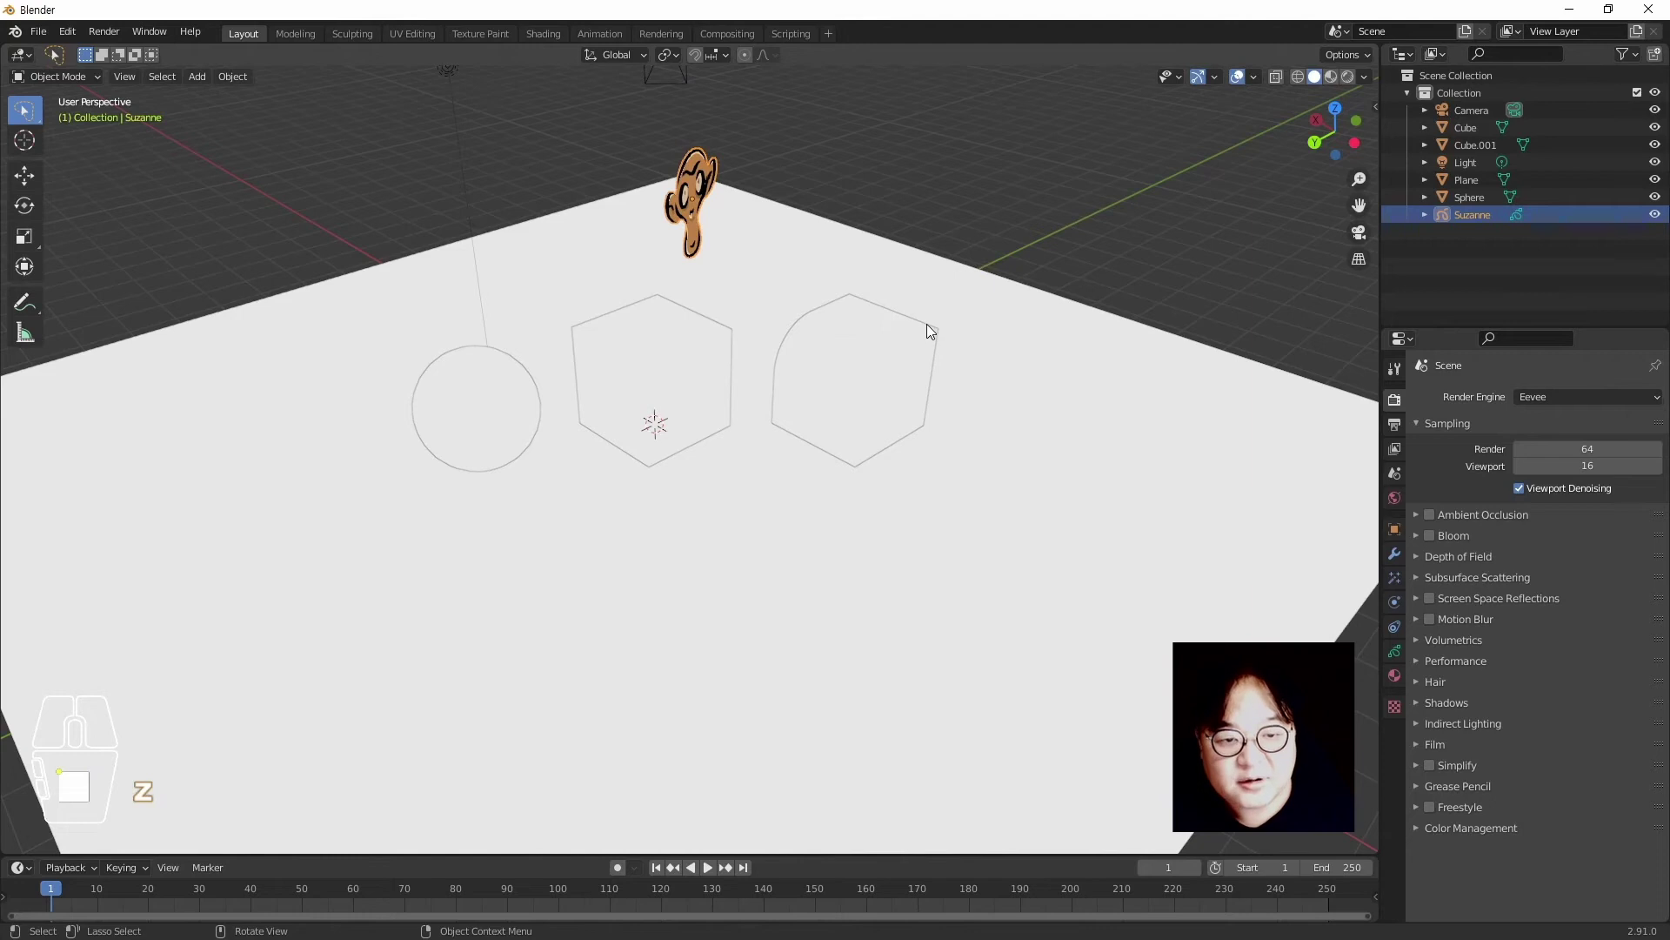
Rotate the Grease Pencil monkey 90° around the global Z axis and bring it fully into view
text(rz)
text(90)
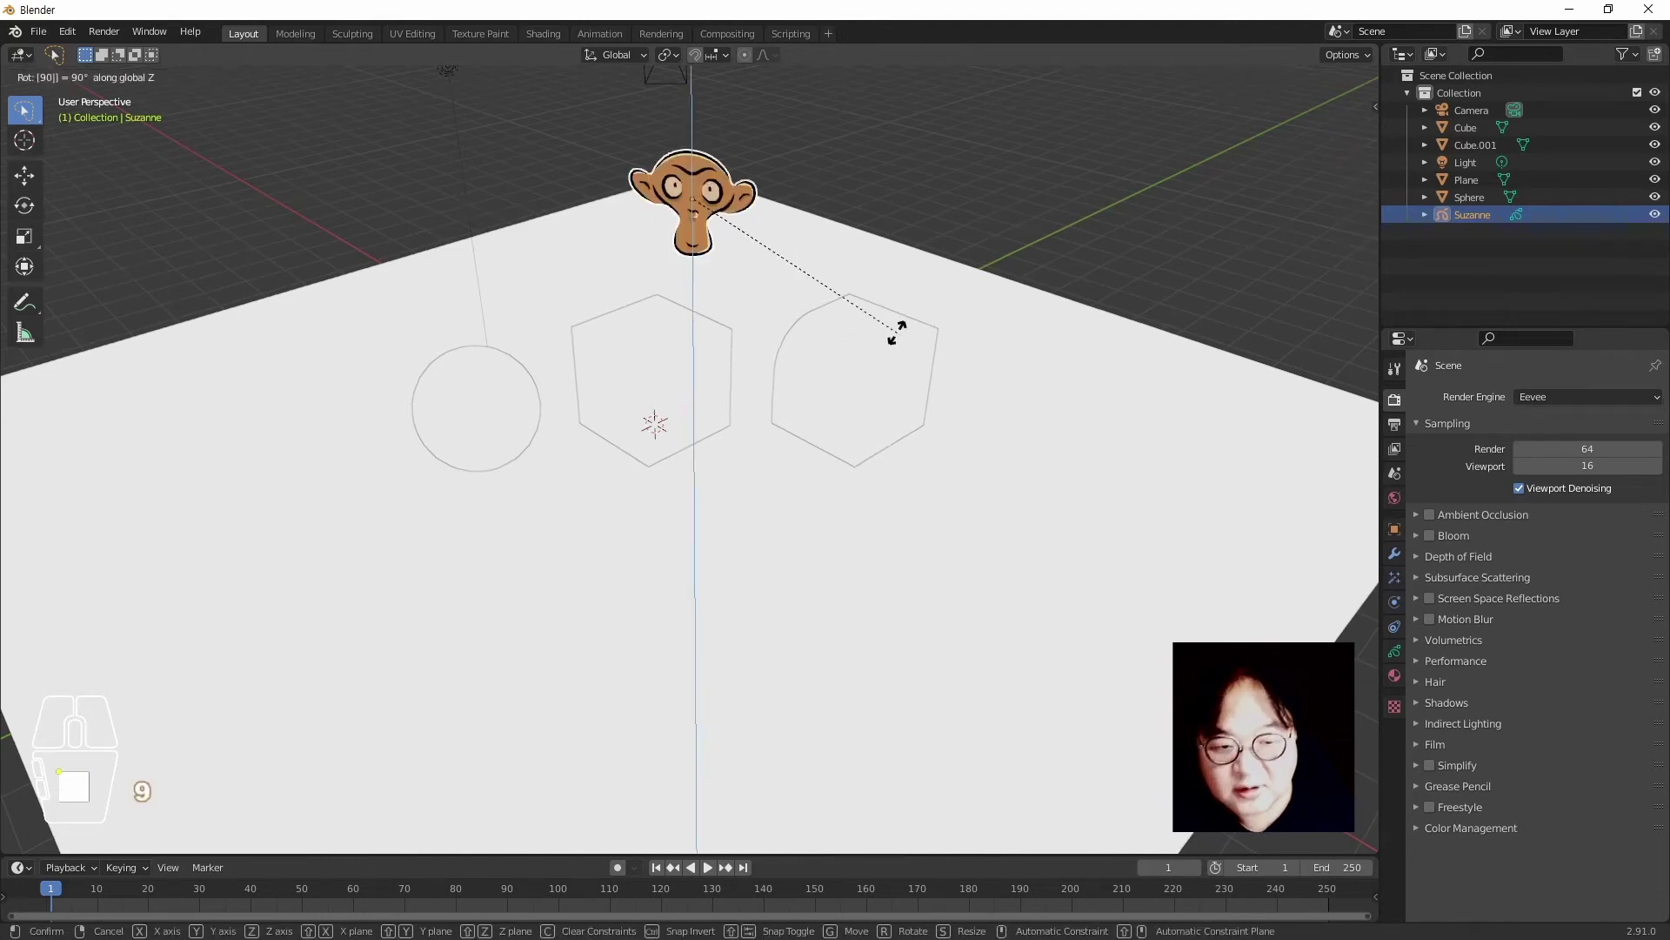
key(Return)
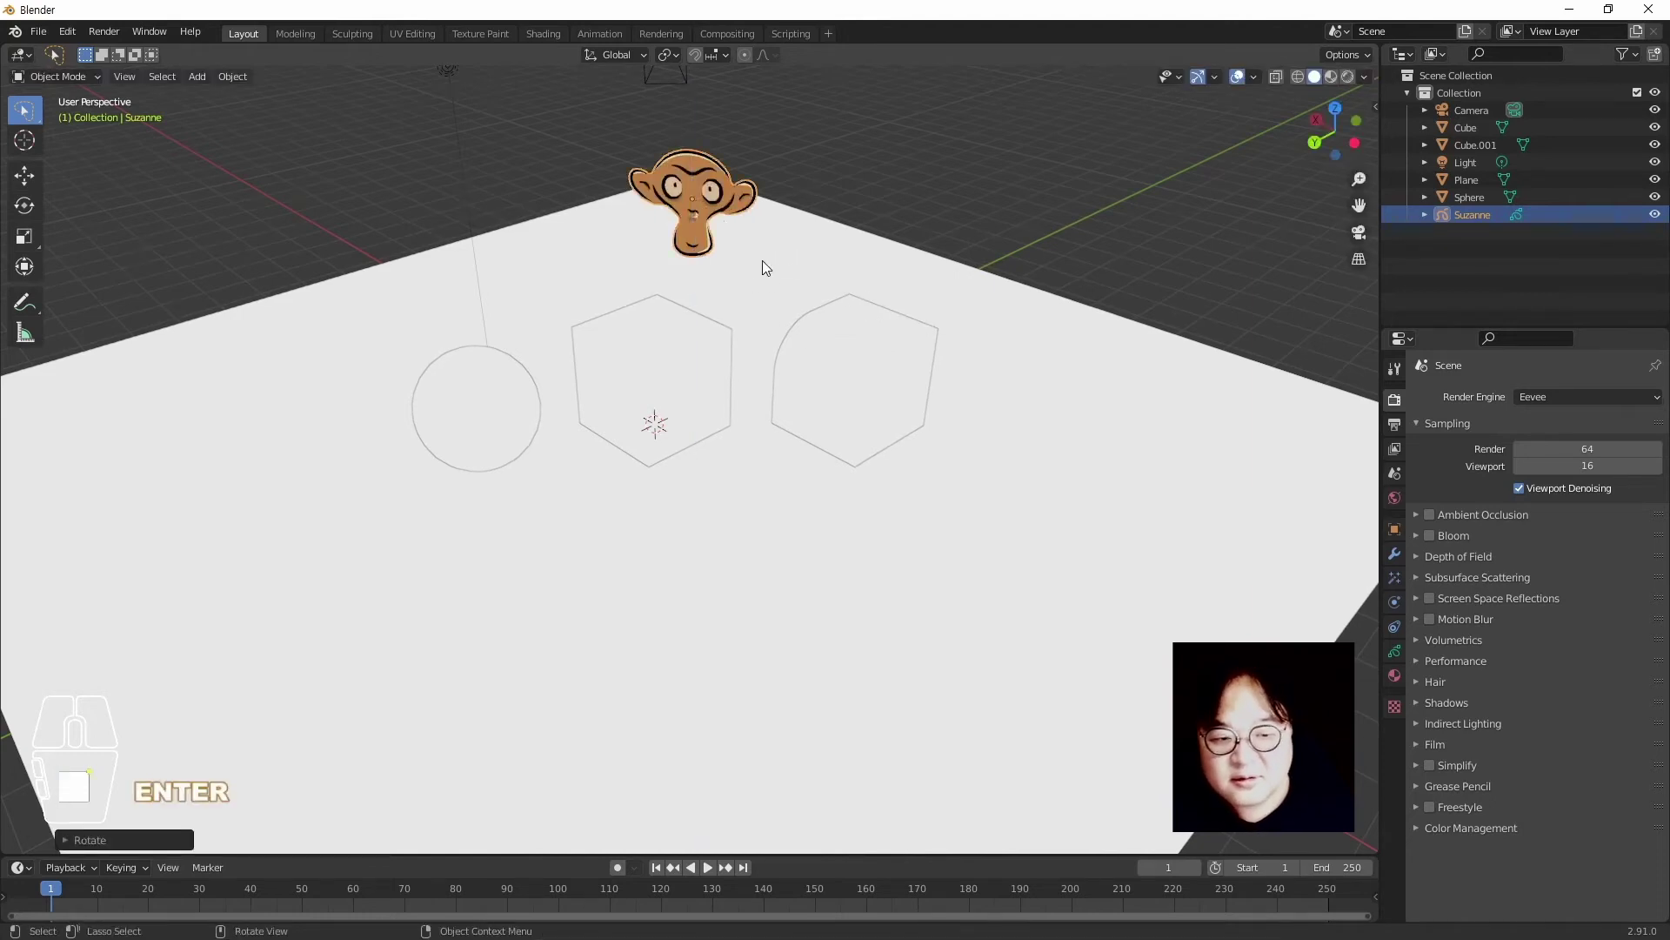
shift+middle_drag(762, 259, 746, 430)
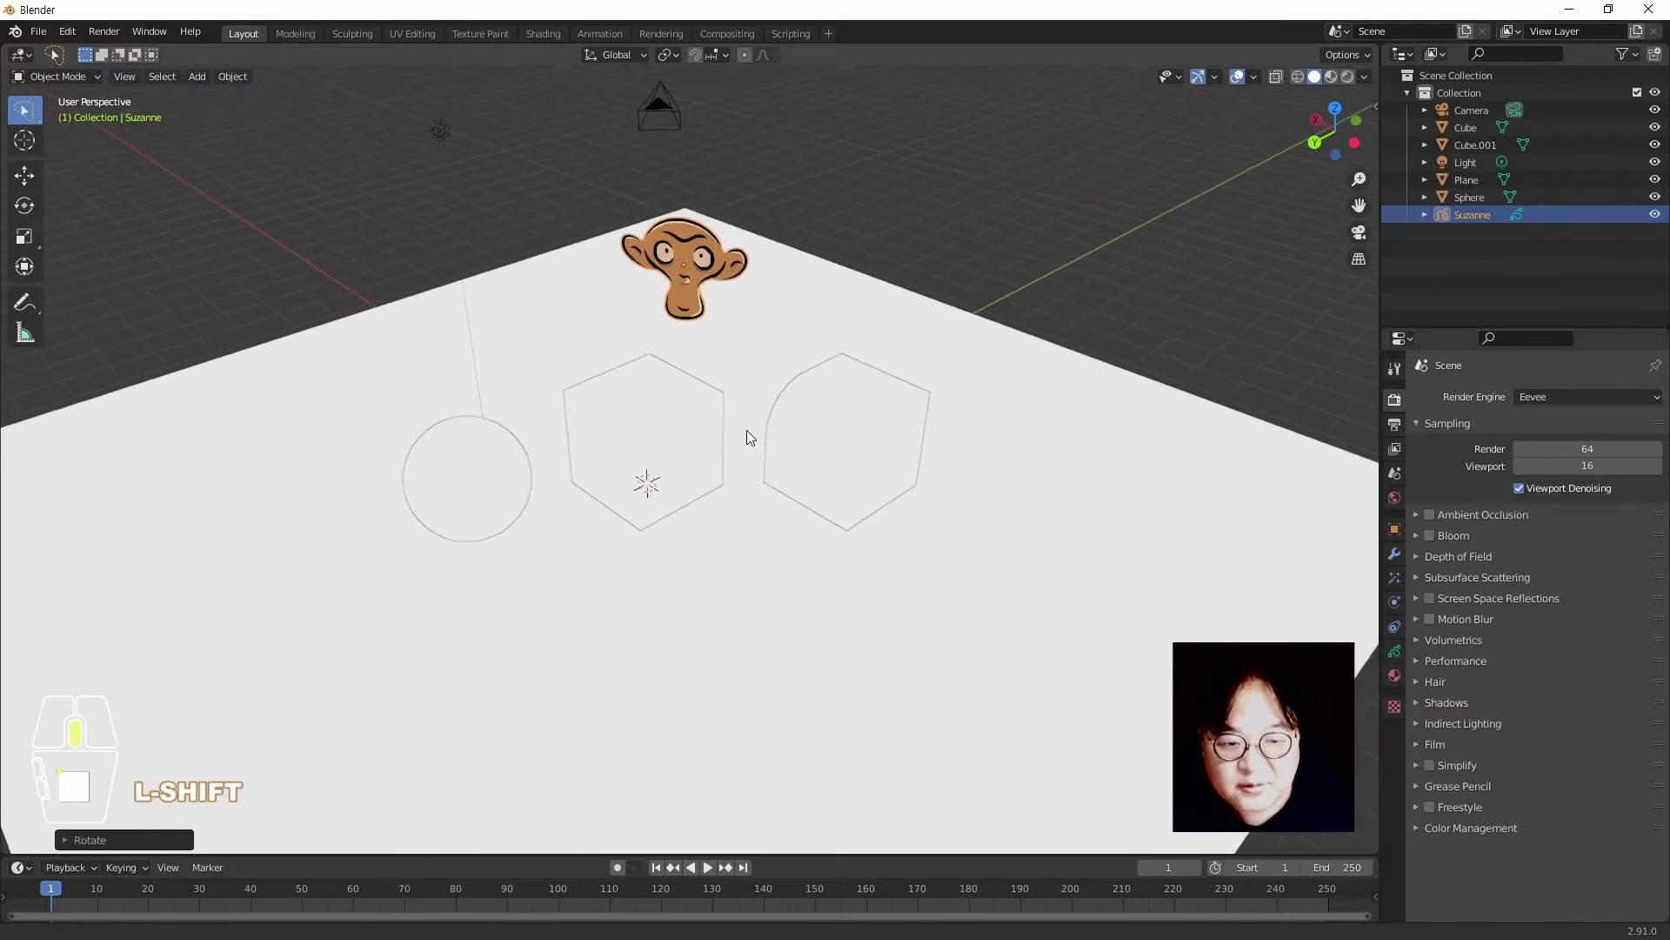
Deselect the monkey, switch to Rendered viewport shading and apply Shade Flat to the bevelled cube
click(870, 243)
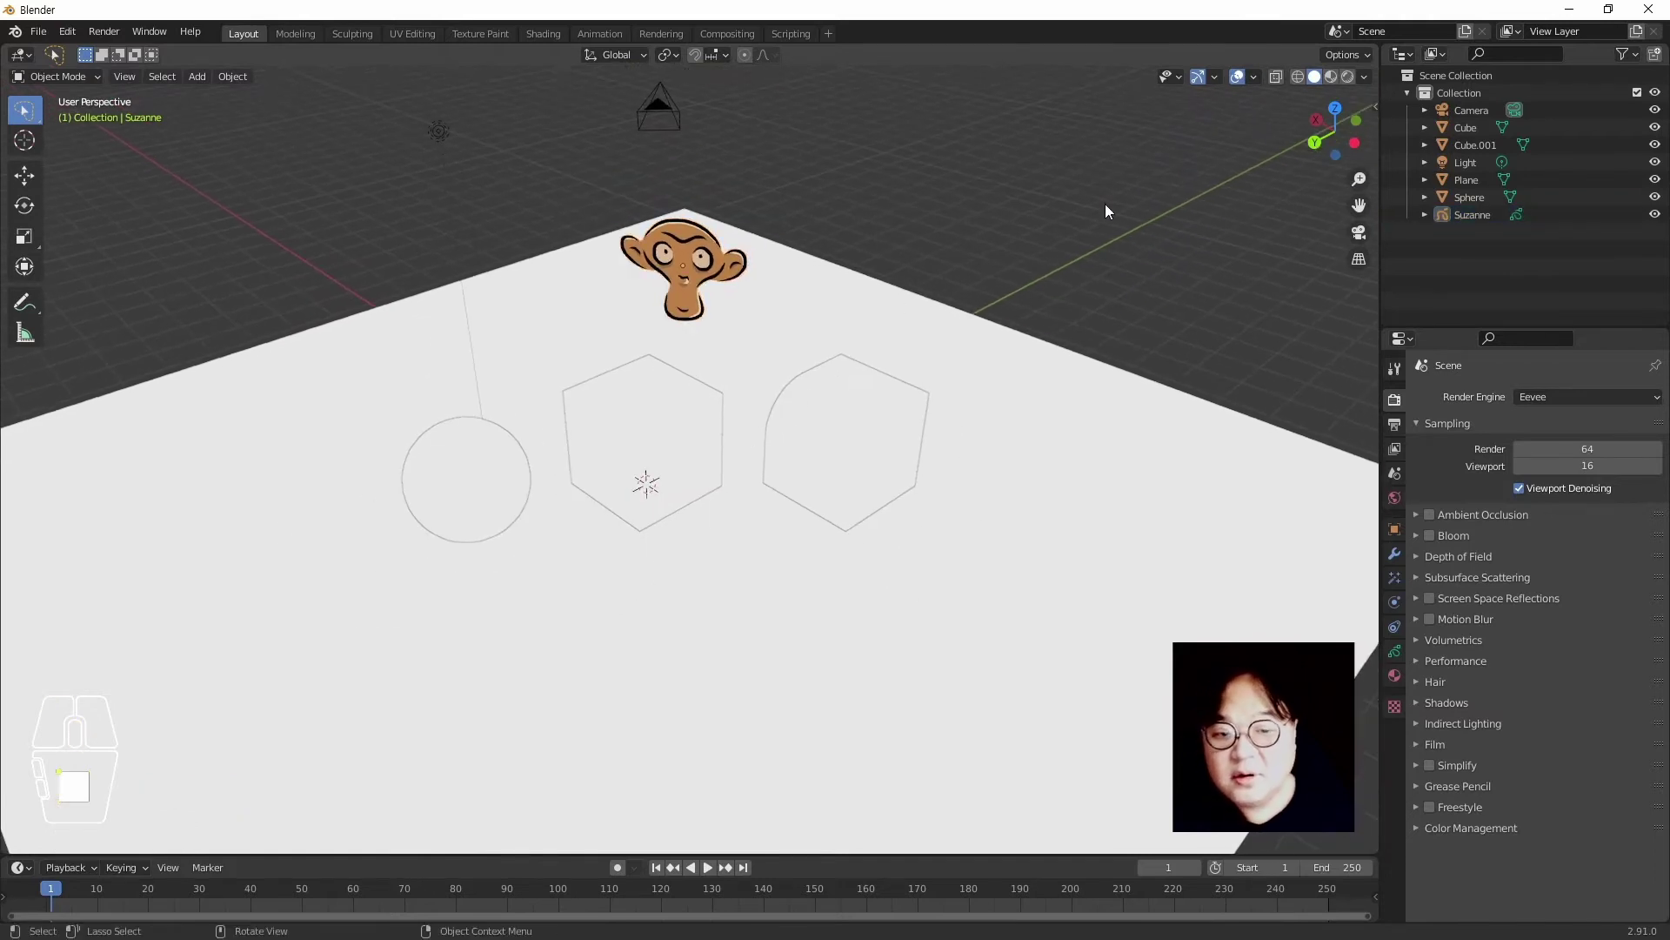
click(1349, 77)
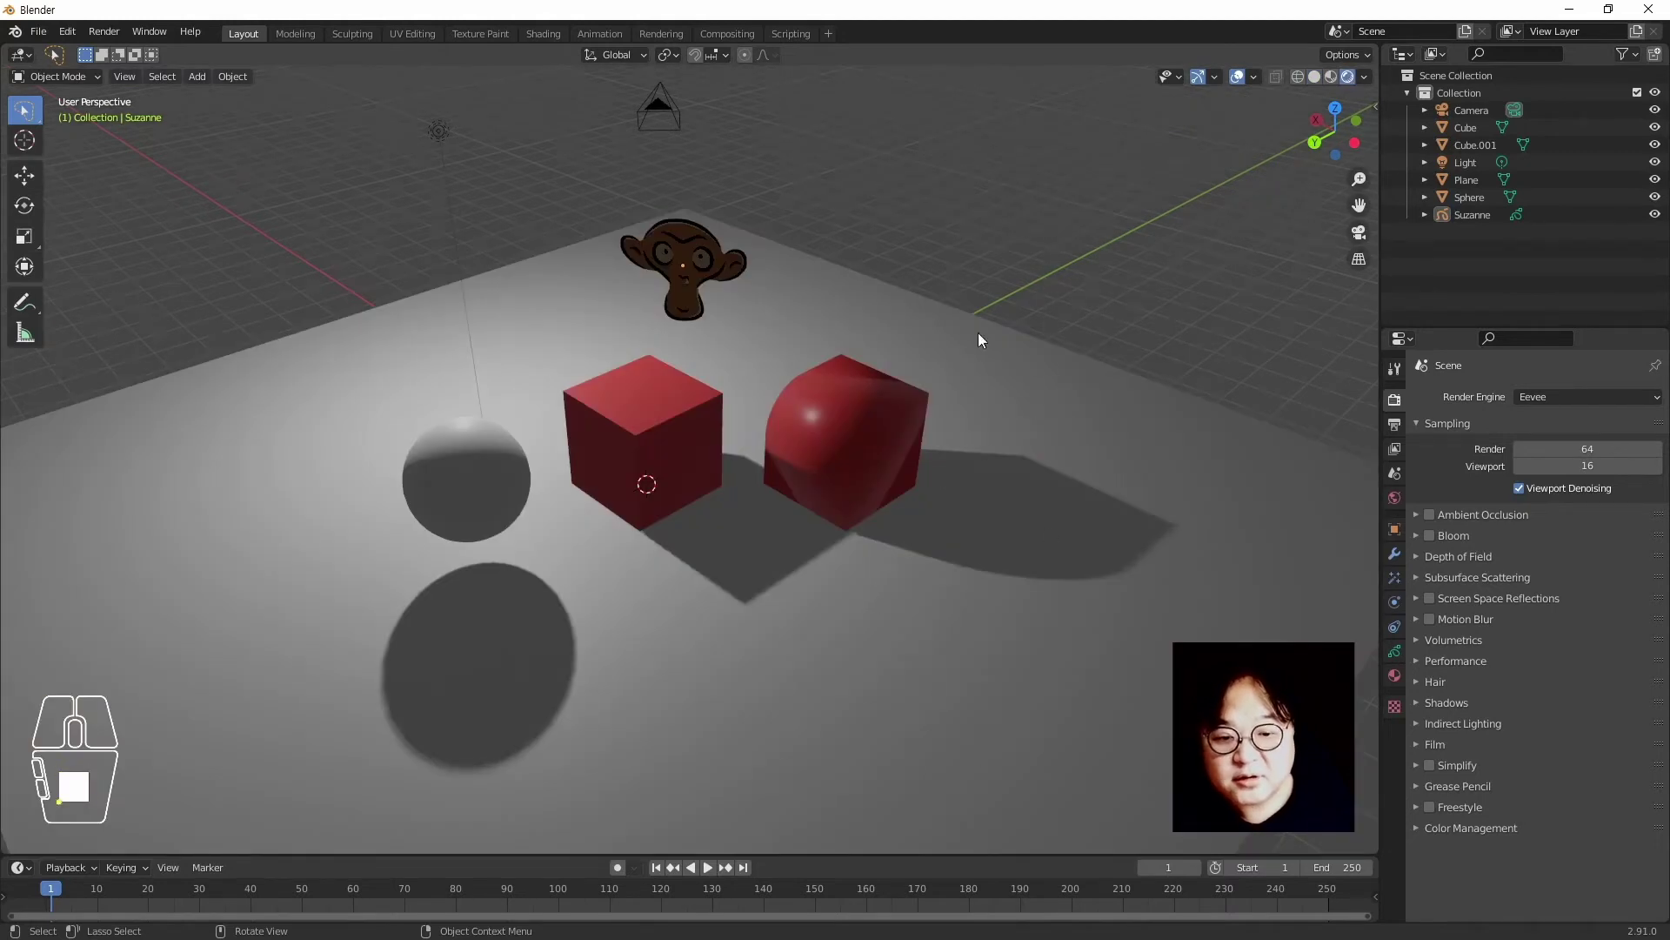
click(840, 430)
right_click(840, 430)
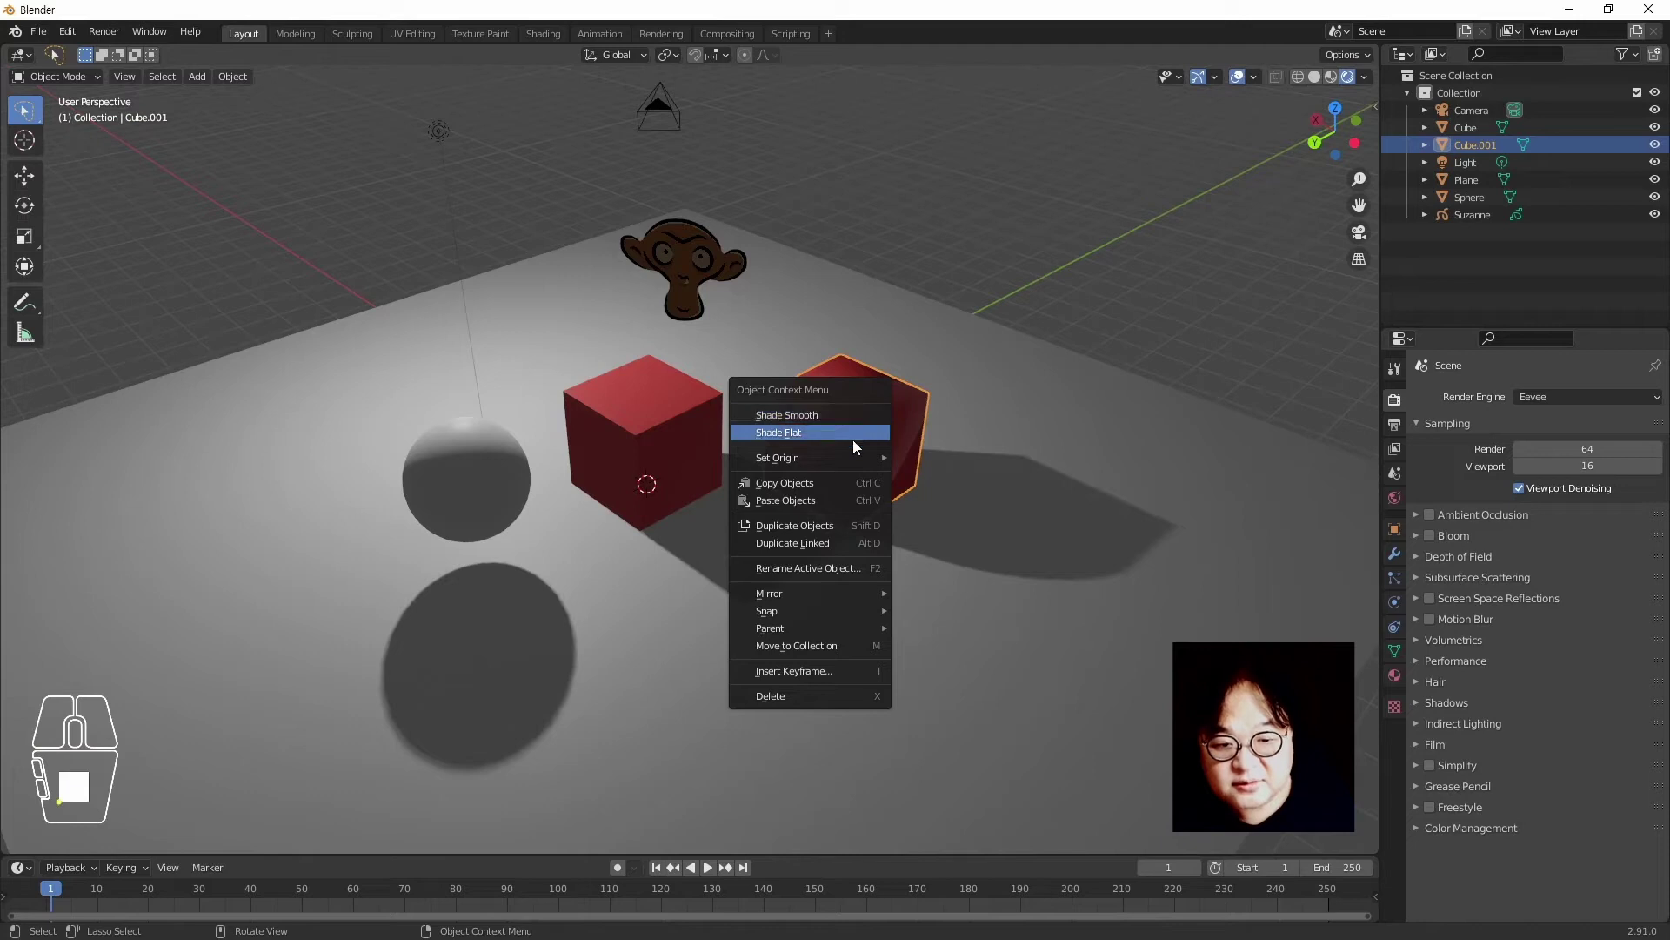
click(857, 416)
click(1173, 437)
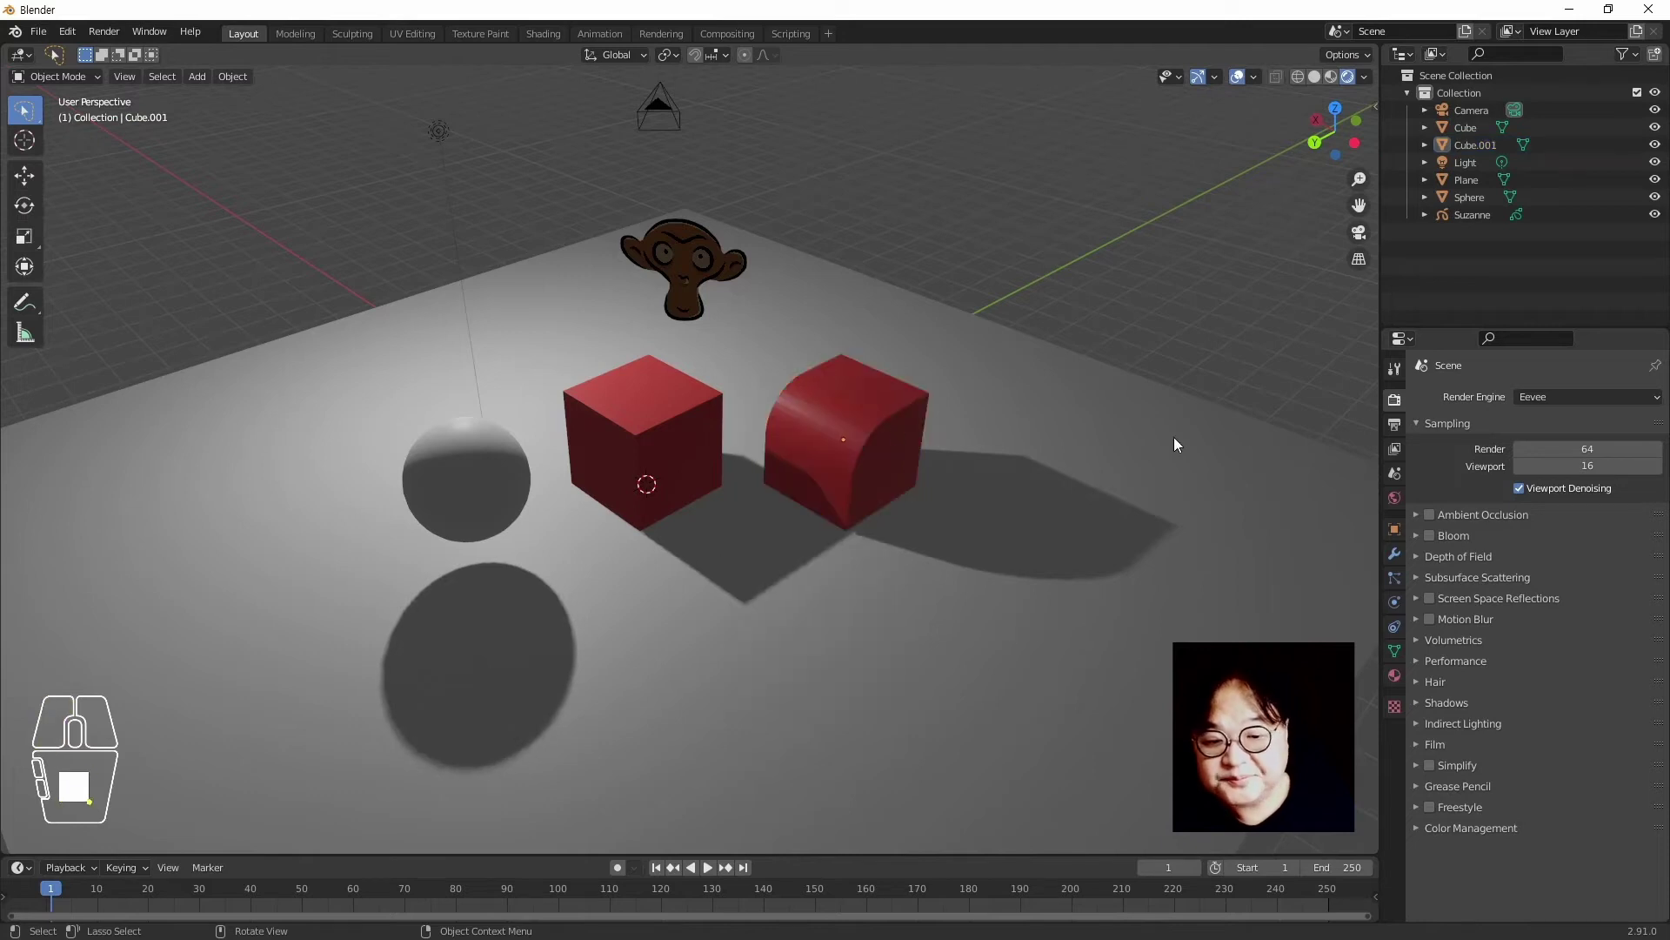
Return to Solid viewport shading and enable its Shadow option
click(1365, 77)
click(1321, 80)
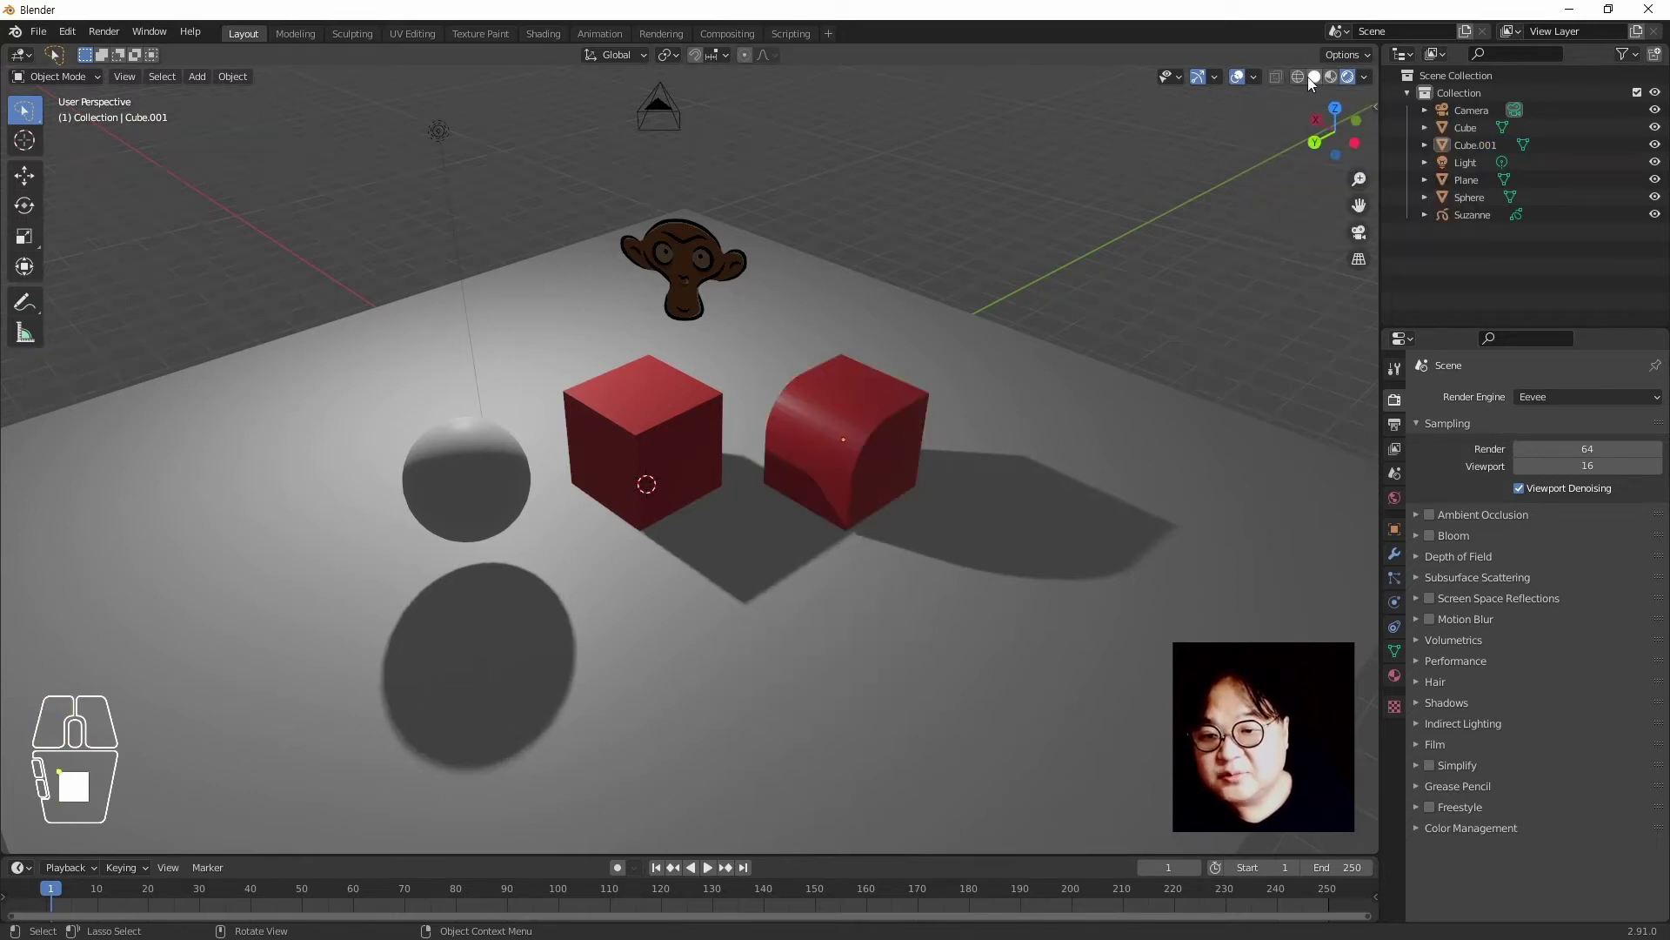
click(1312, 79)
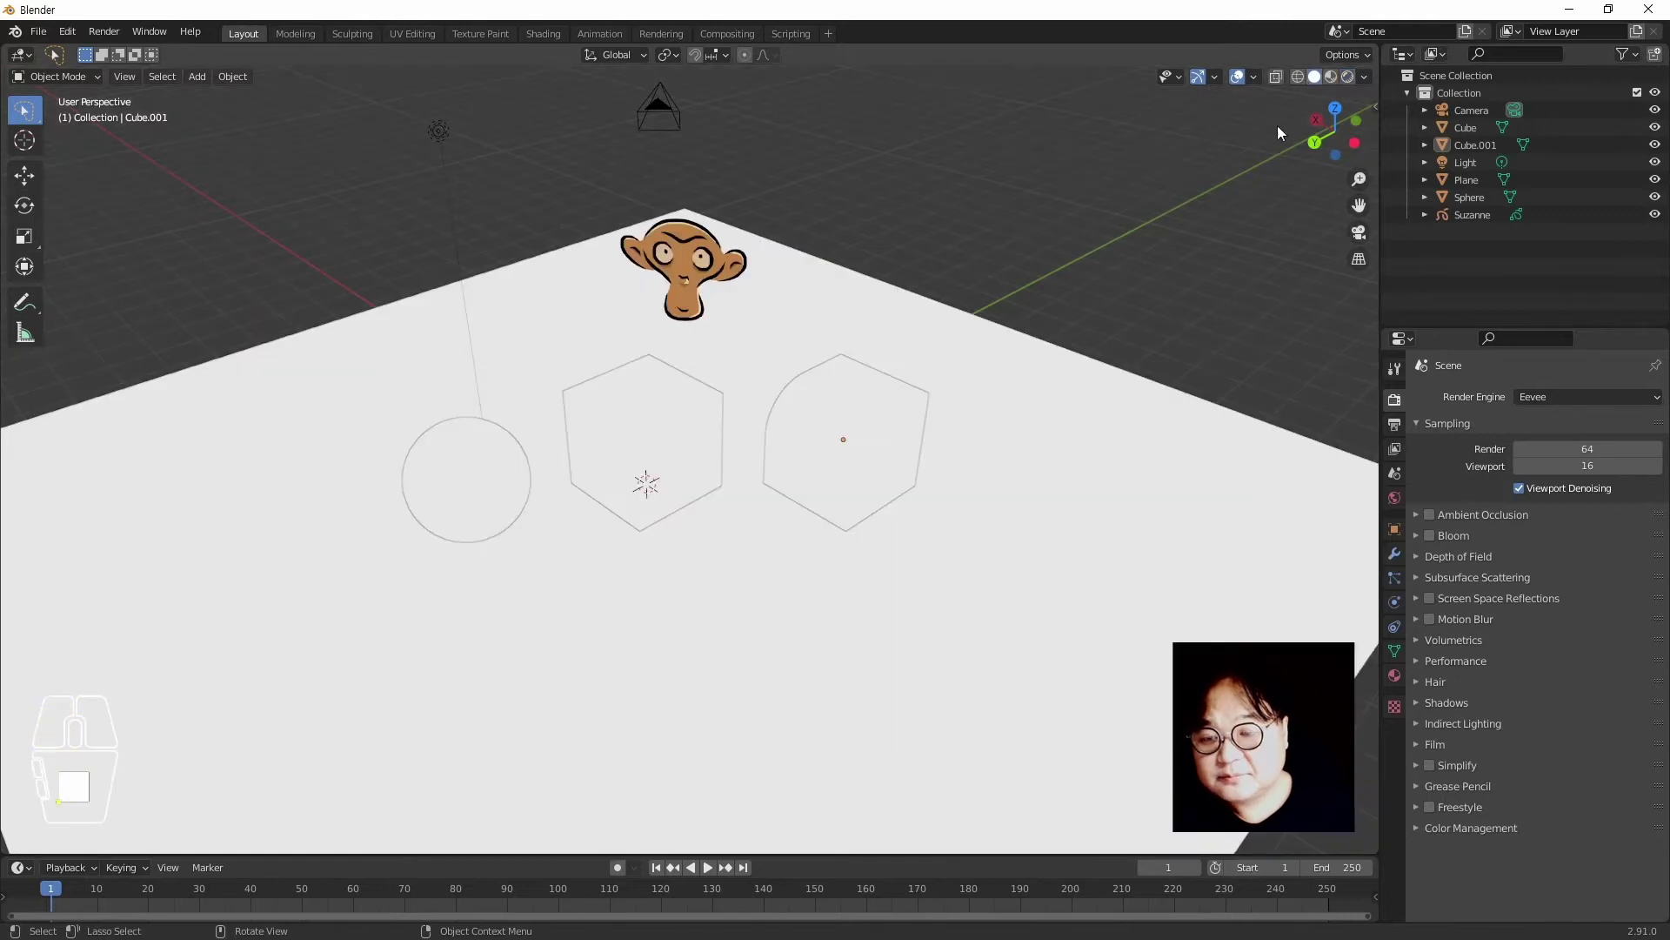
click(1365, 78)
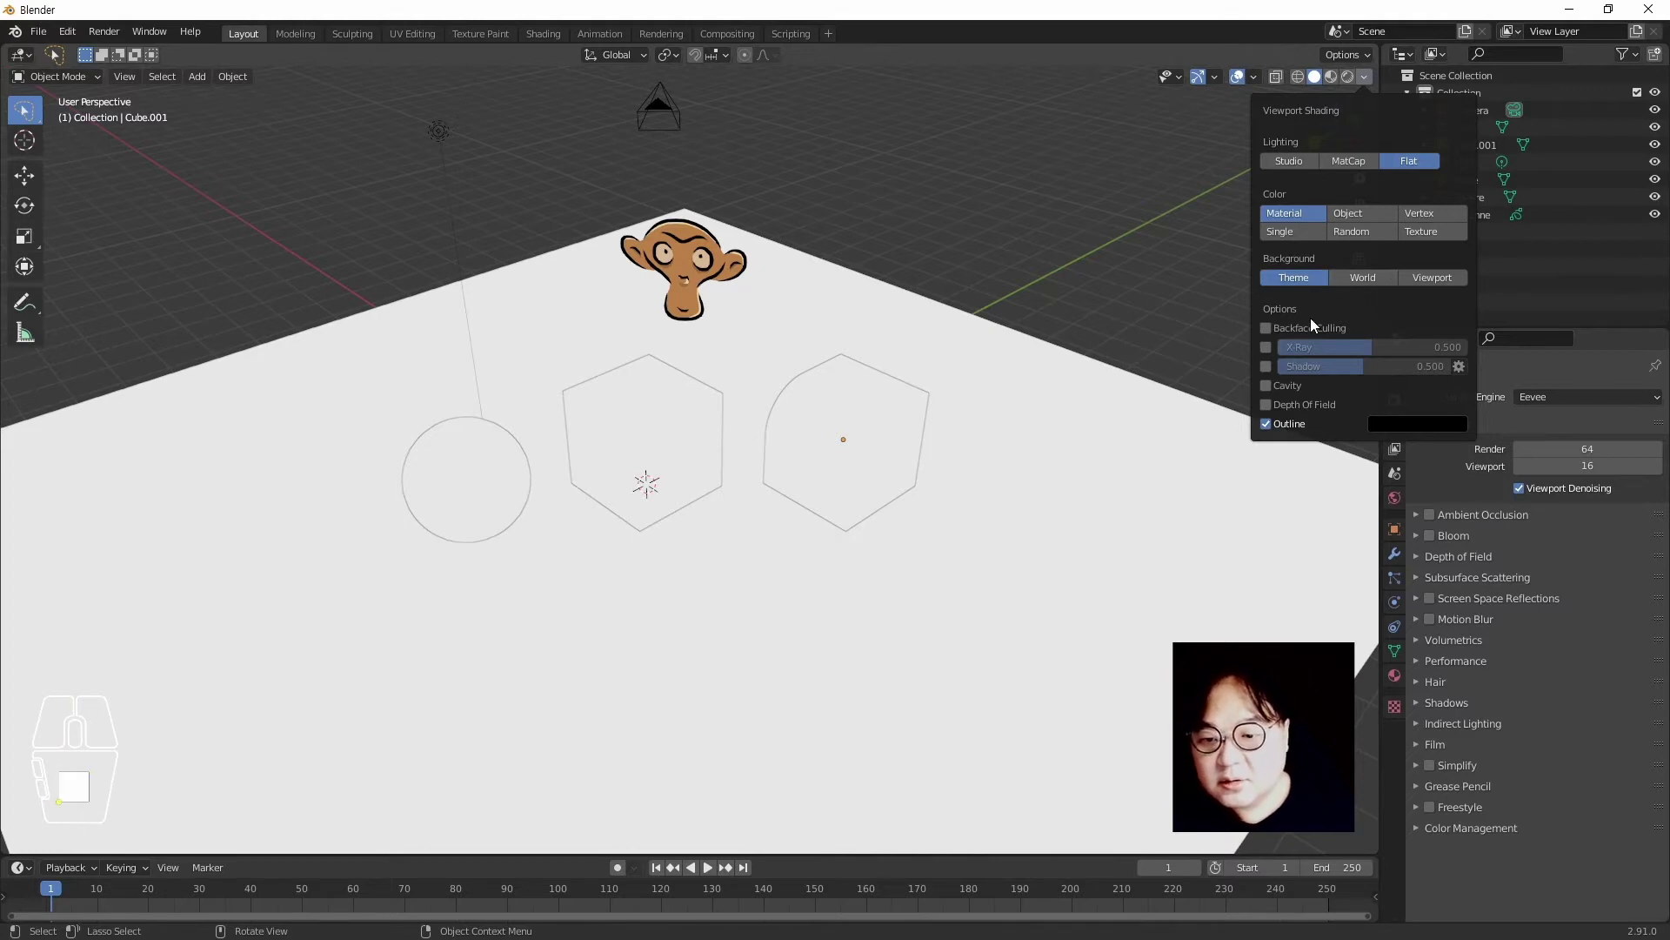
click(1267, 366)
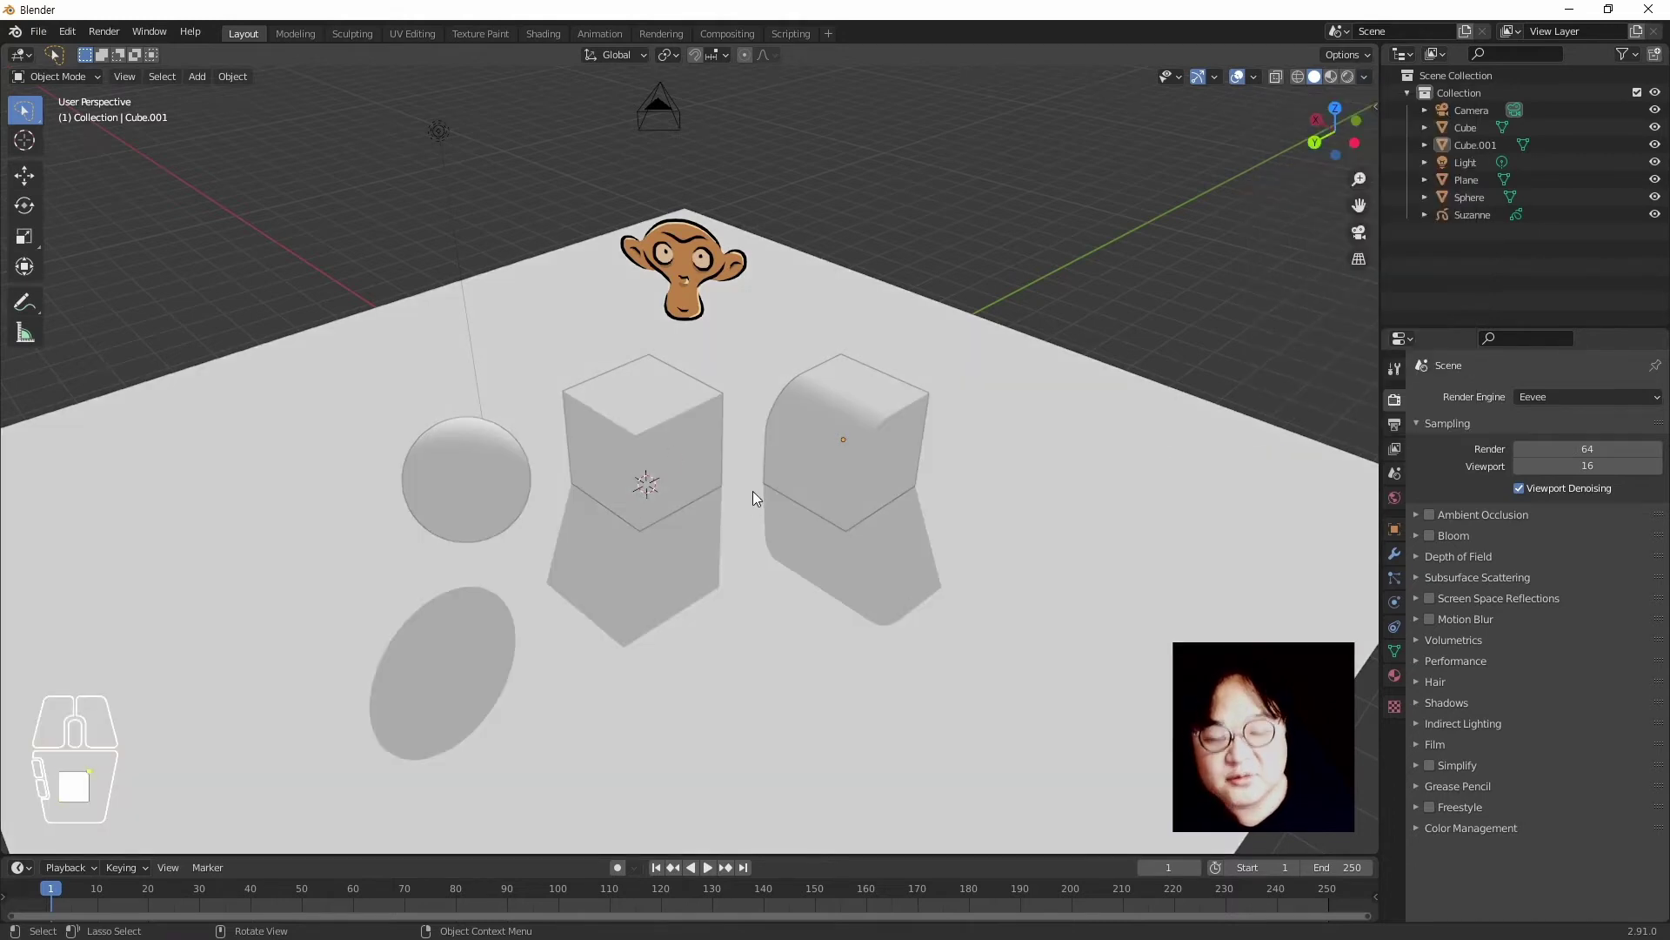
Rotate the Grease Pencil monkey about 50° around the global Z axis so it faces a low view of the cubes
middle_drag(588, 525, 616, 498)
scroll(616, 498, down, 1)
shift+middle_drag(614, 555, 690, 471)
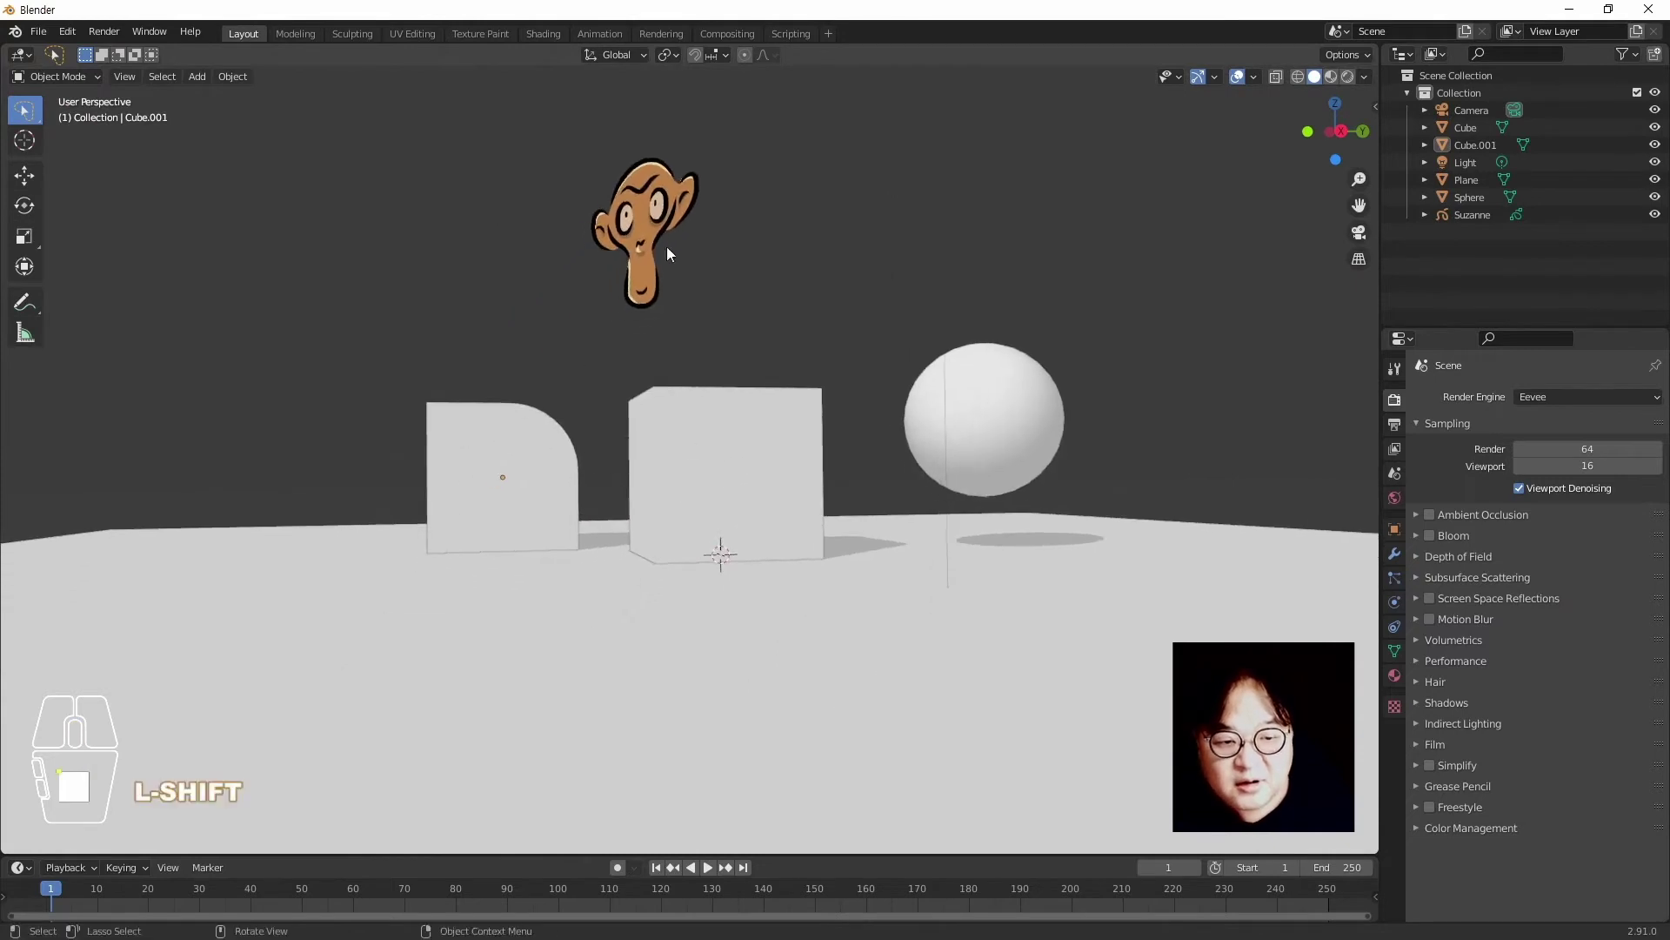
click(666, 247)
key(r)
key(z)
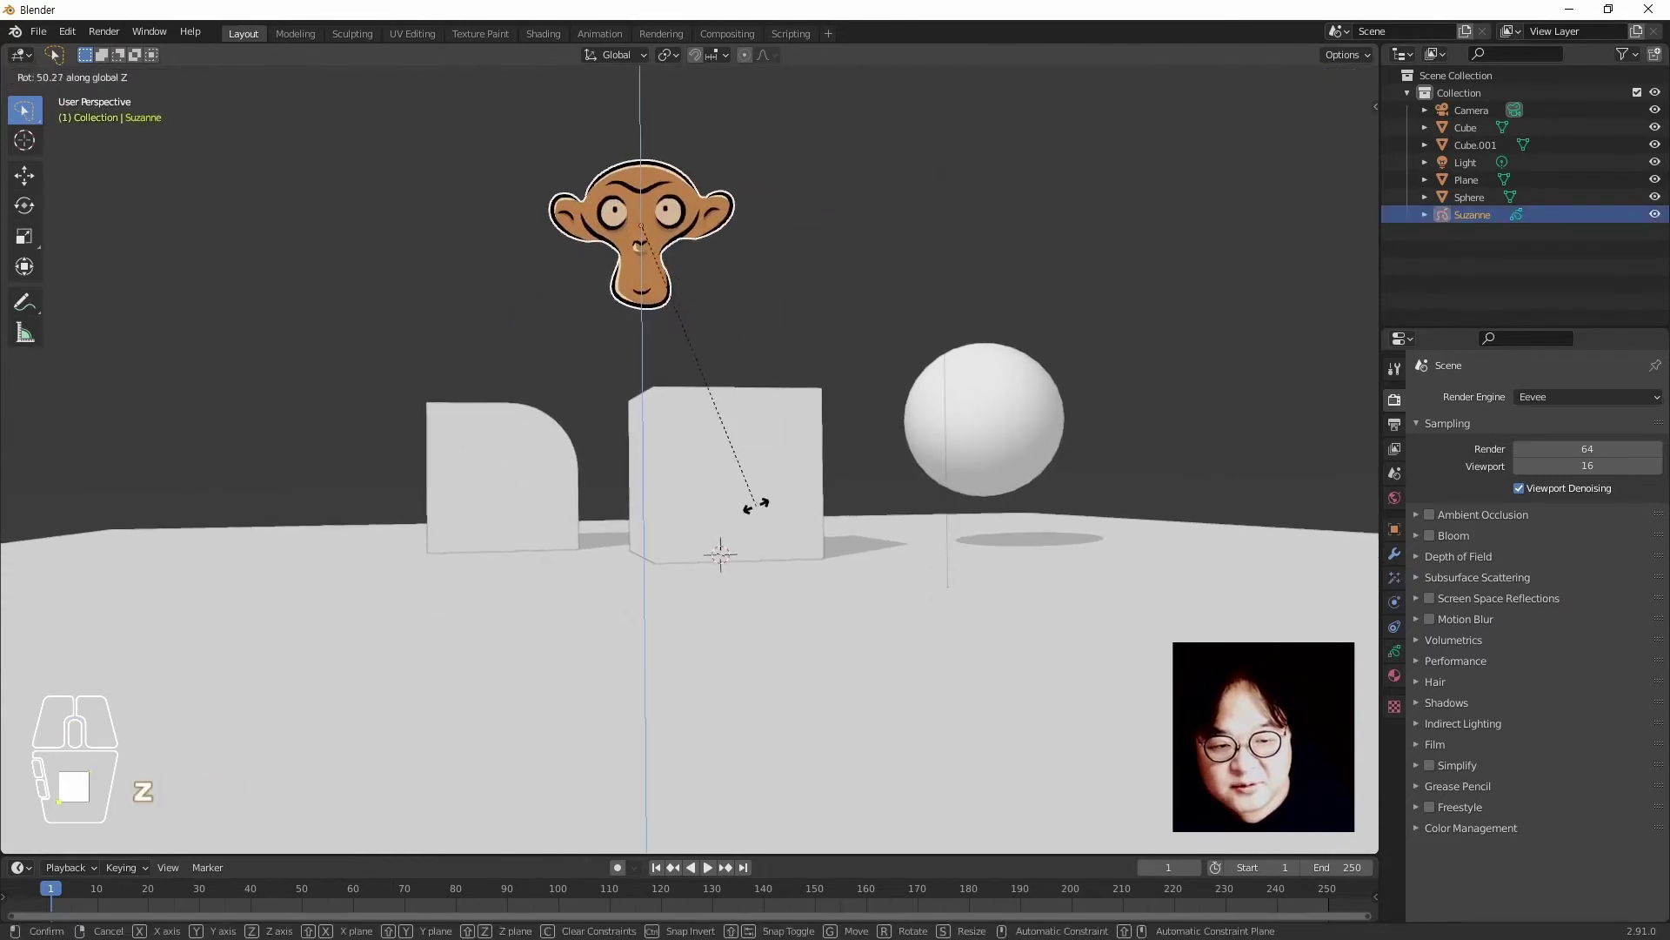
click(757, 496)
Lower the monkey along Z to the cubes' height and move it horizontally, locked to the XY plane, in front of them
key(g)
key(z)
click(790, 566)
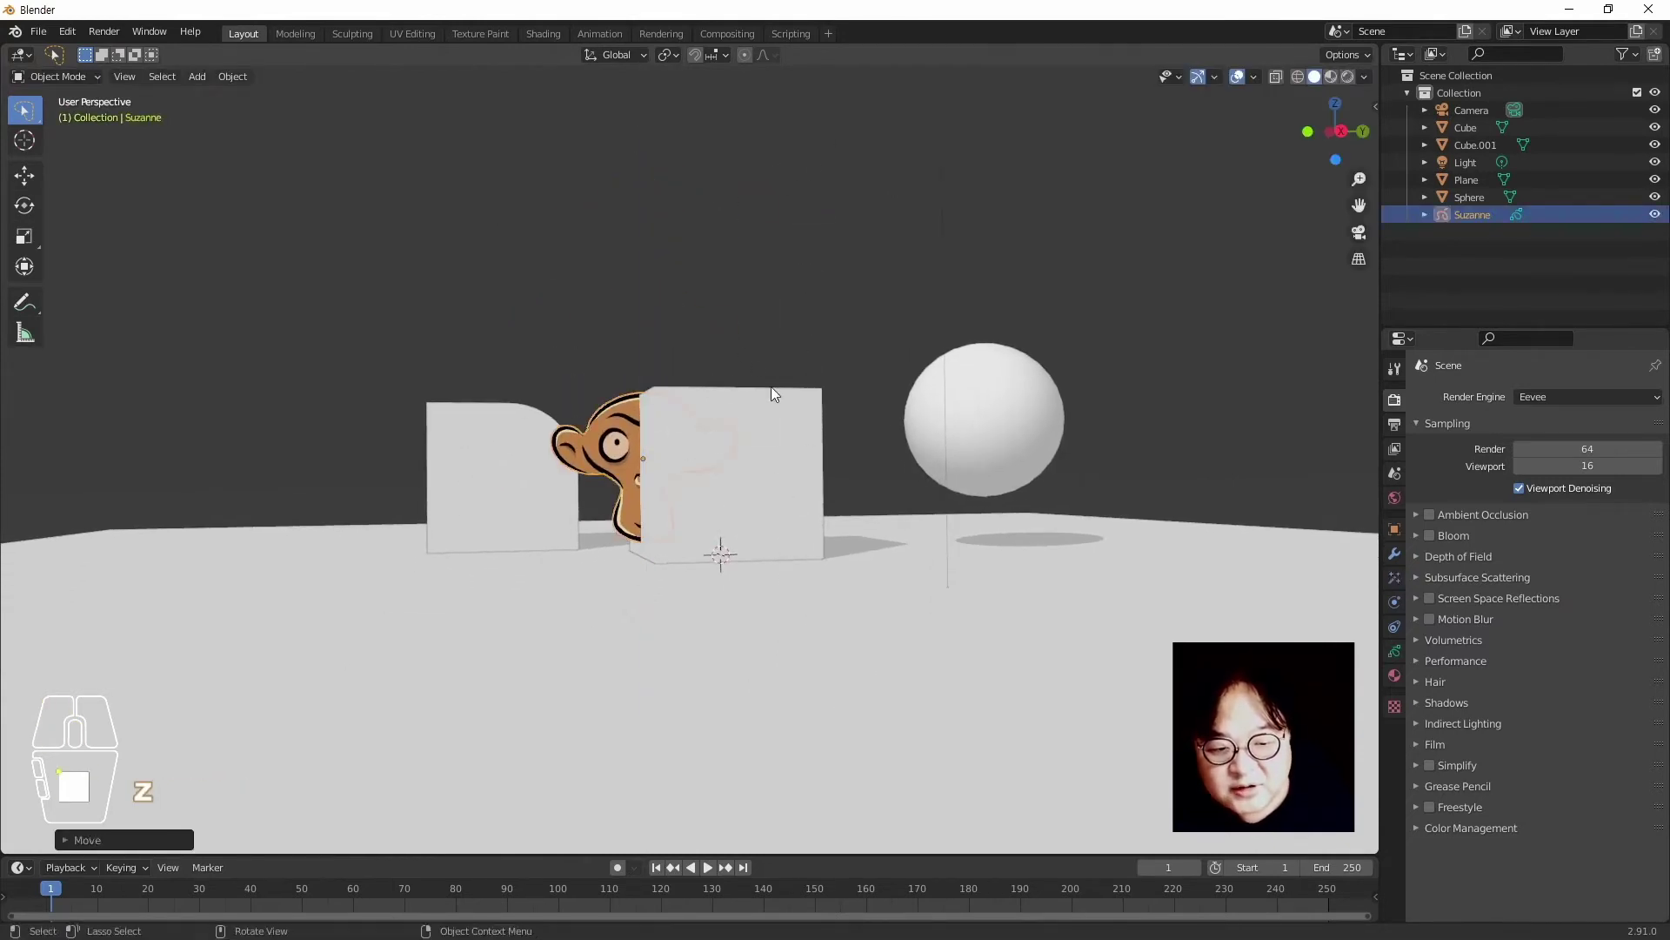
middle_drag(771, 387, 973, 574)
key(g)
key(shift+z)
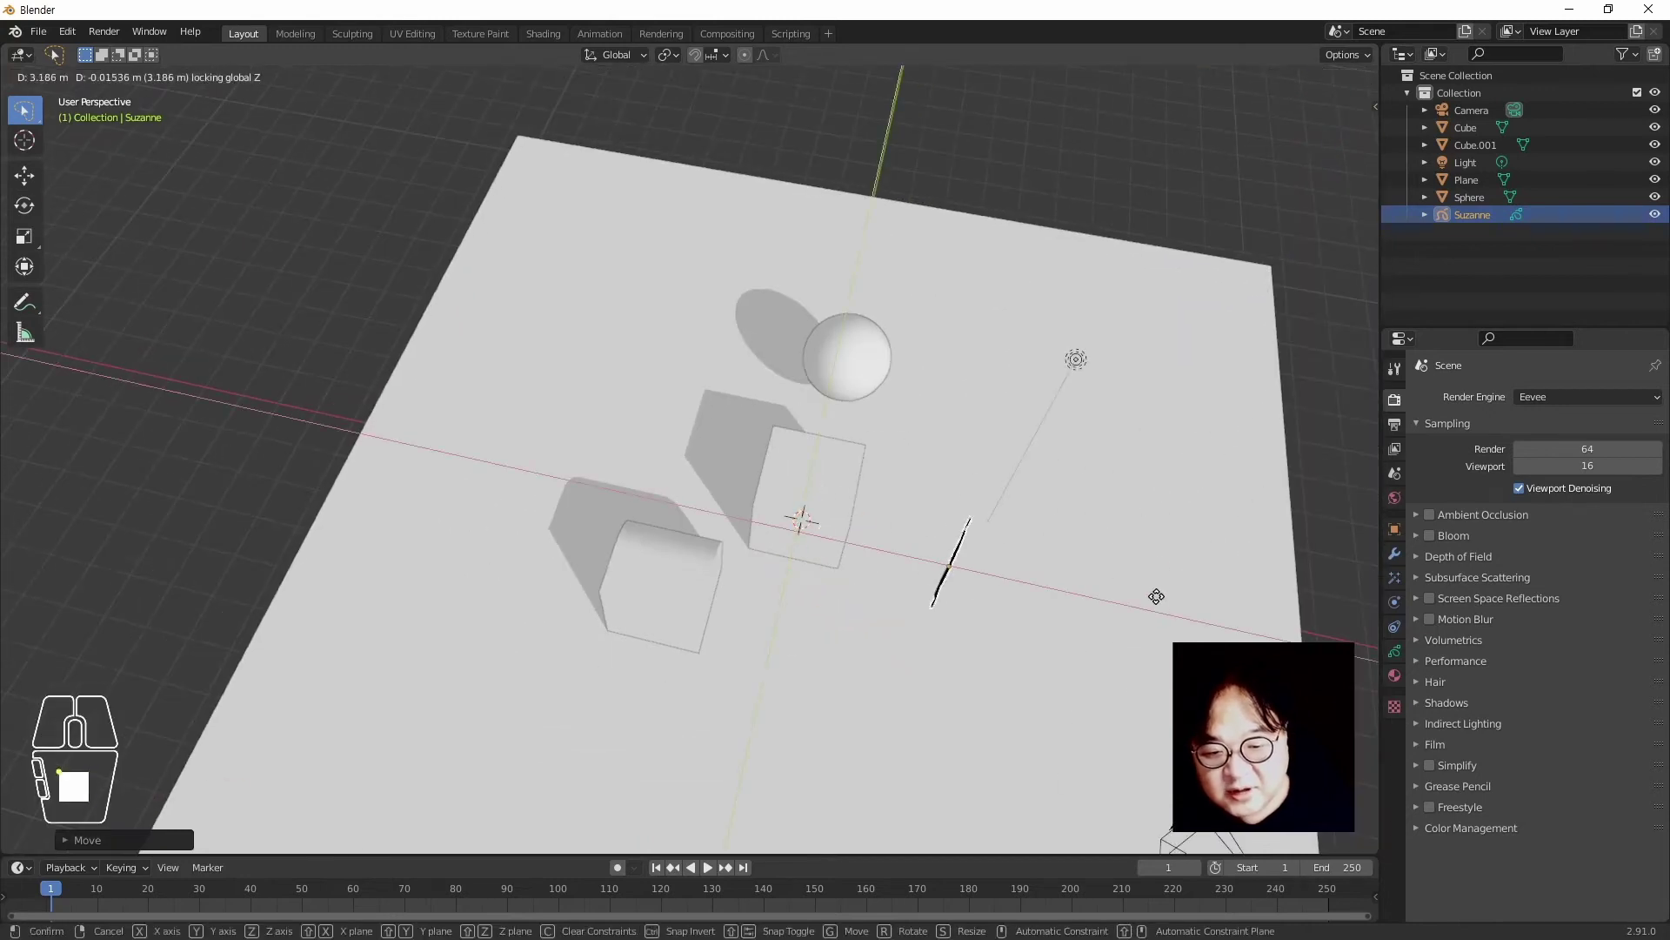
click(1094, 670)
Rotate the monkey about -21° around the global Z axis and deselect it
key(r)
key(z)
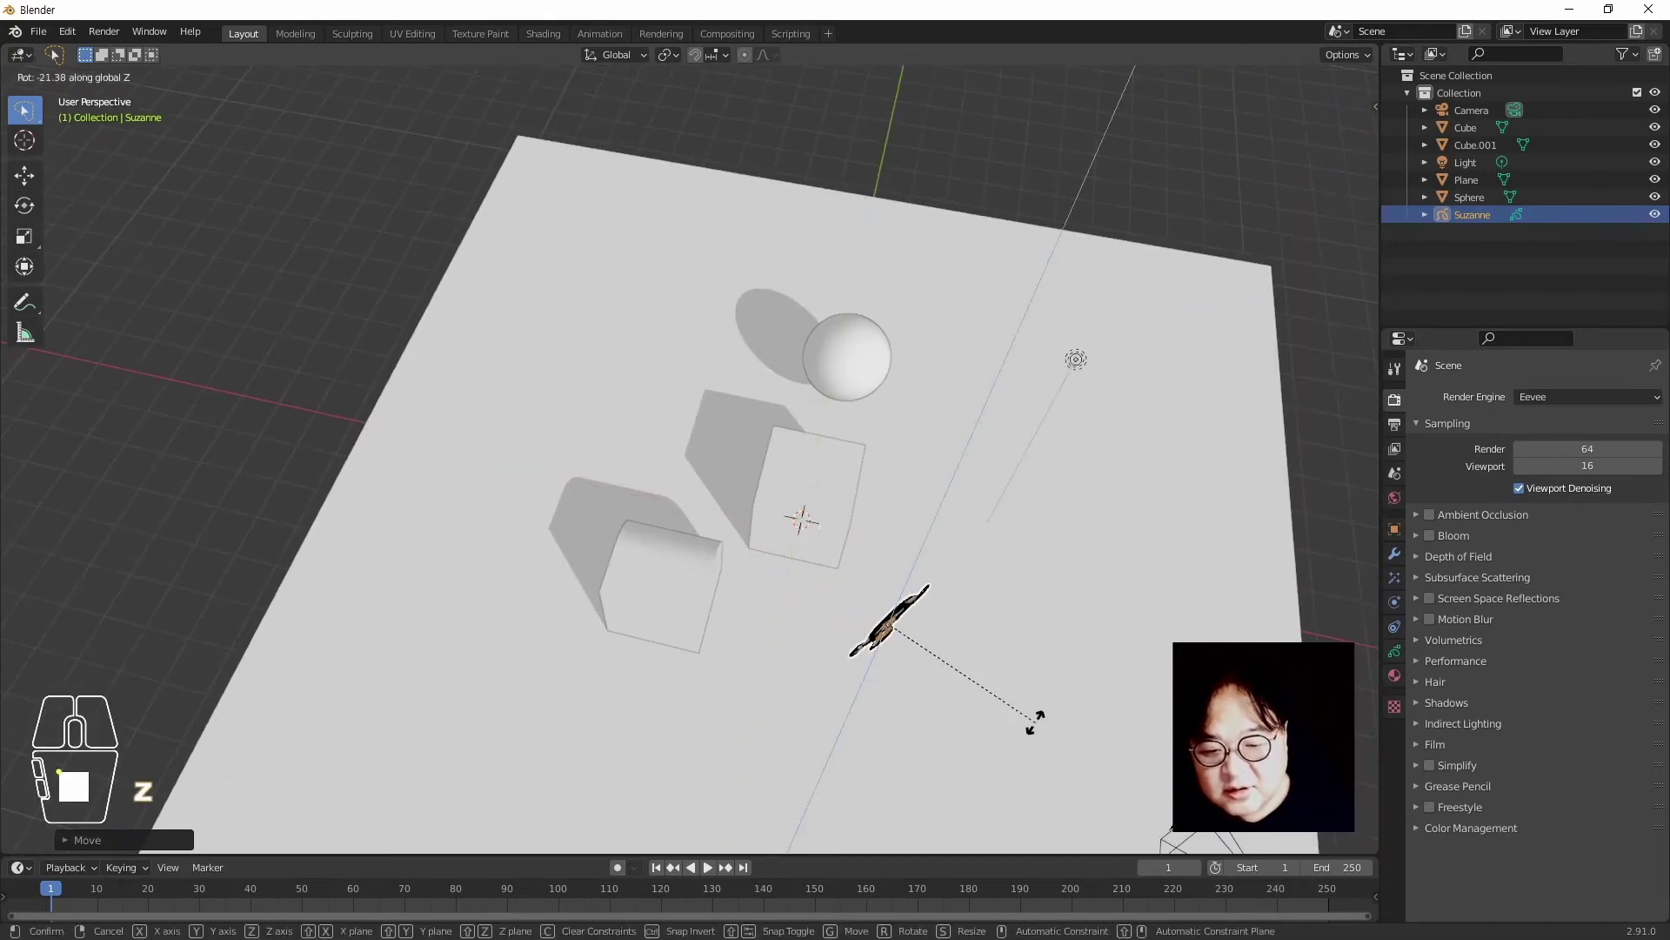
click(1040, 714)
middle_drag(1041, 714, 910, 583)
scroll(910, 583, up, 3)
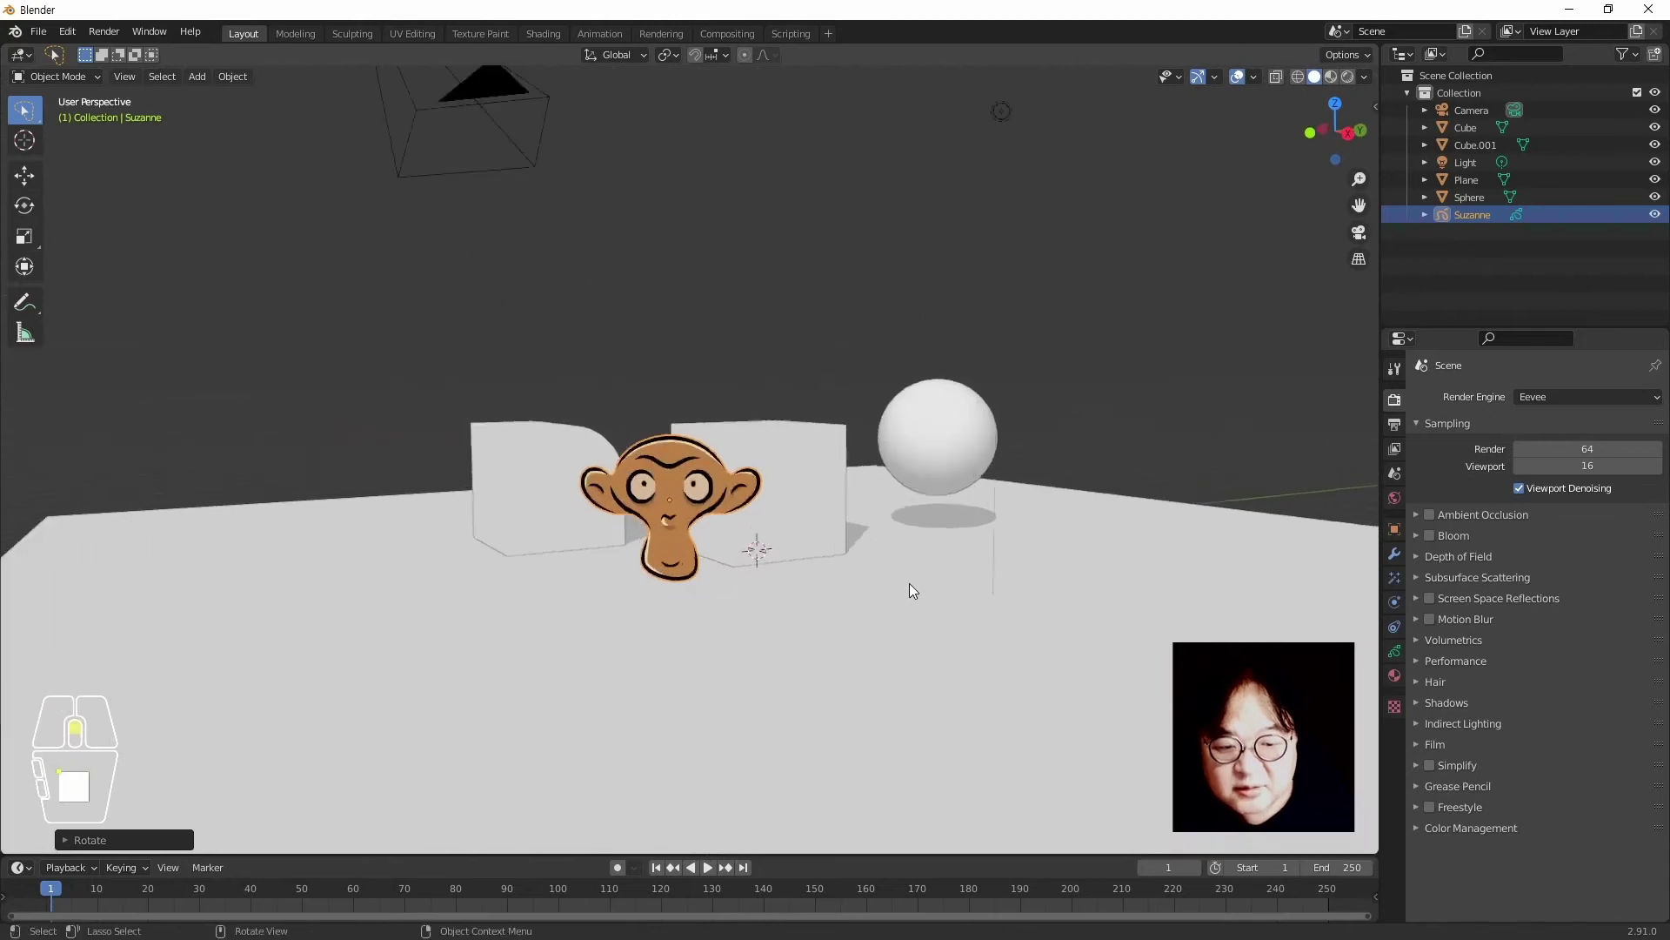
click(822, 256)
middle_drag(1028, 660, 994, 652)
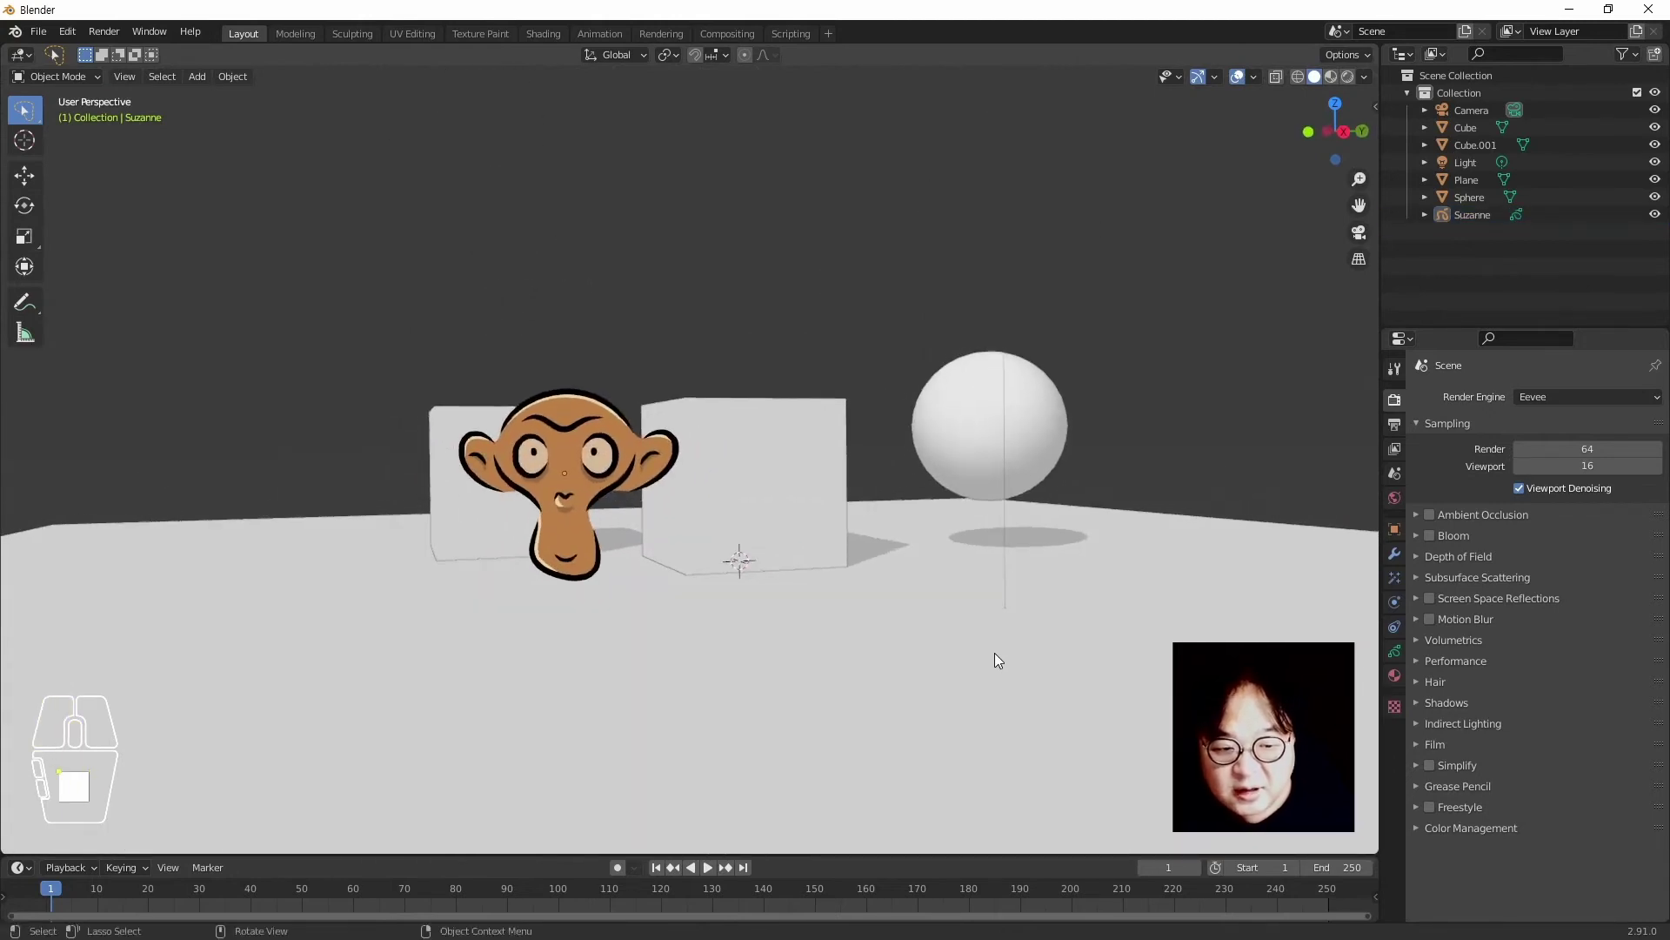
Move the monkey about -1 m along the global Y axis, in front of the bevelled cube
scroll(893, 368, up, 2)
shift+middle_drag(809, 461, 841, 414)
click(561, 339)
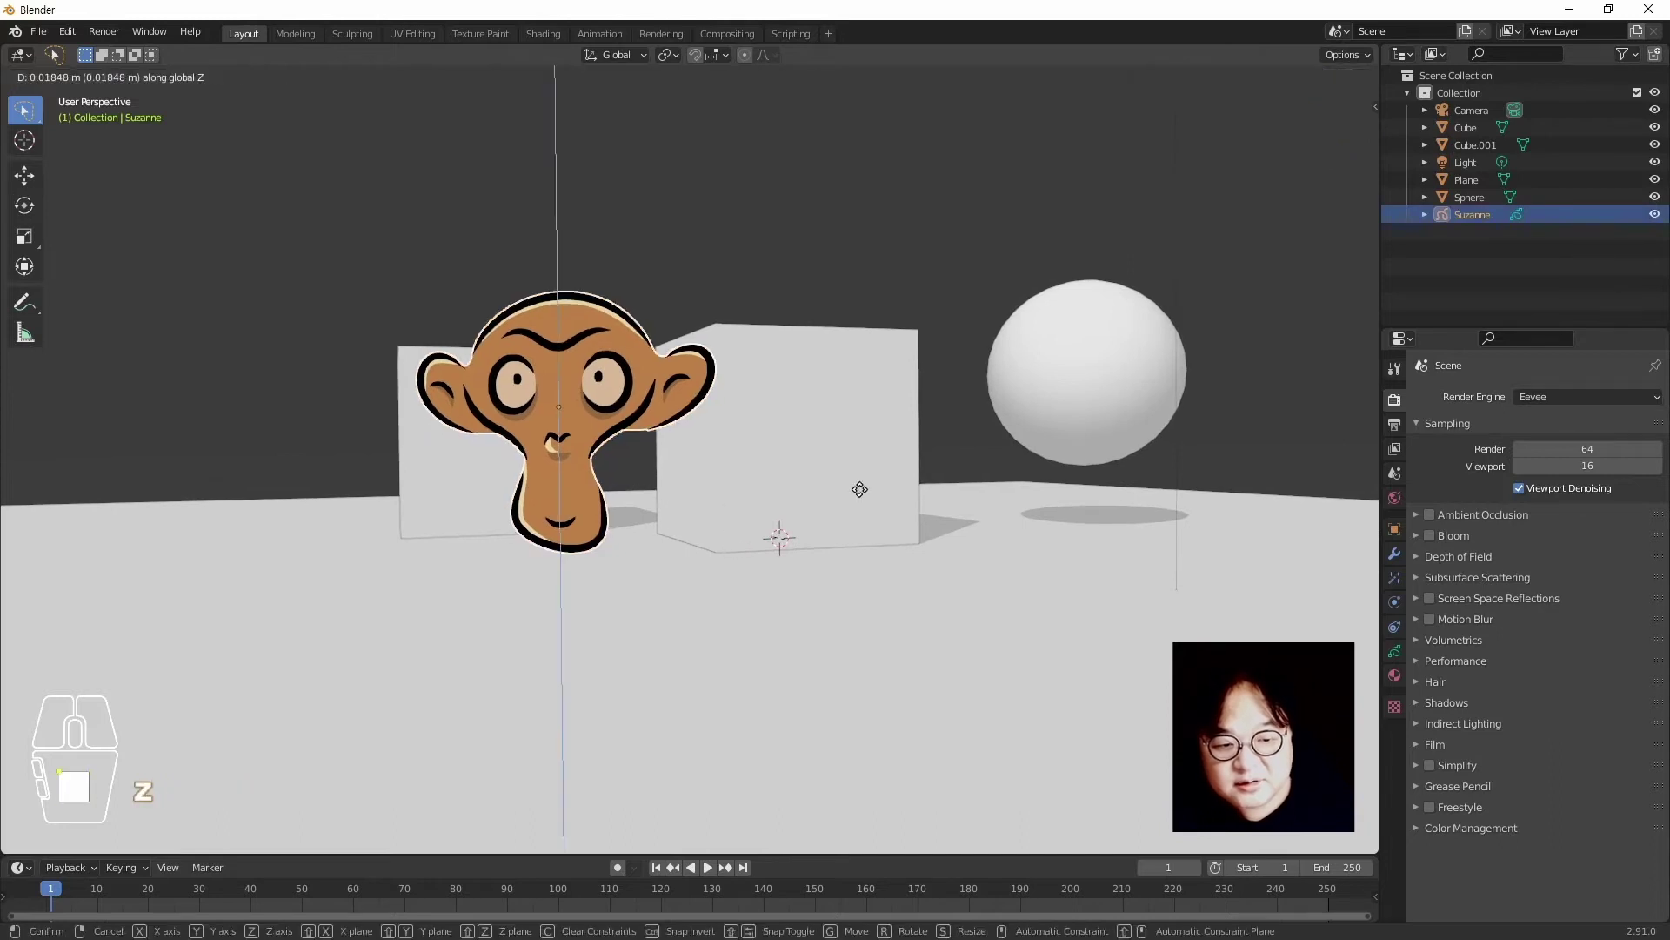
key(g)
key(z)
key(x)
key(y)
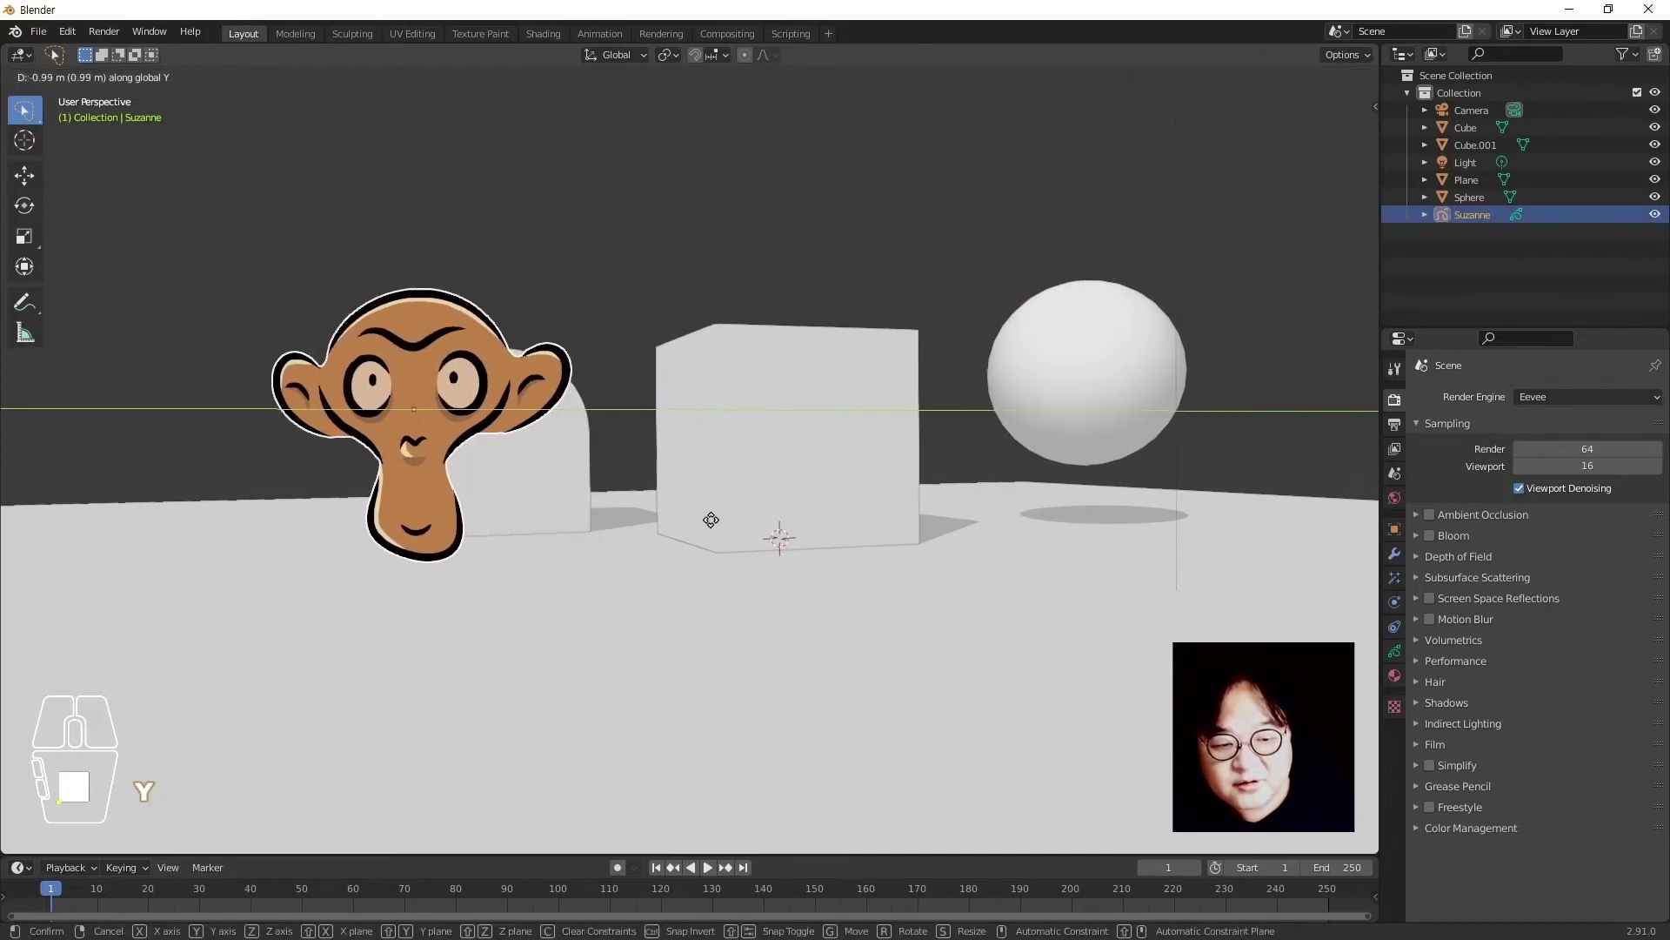
click(709, 522)
Rotate the monkey slightly around the global Z axis to face the view and deselect it
key(r)
key(z)
right_click(750, 466)
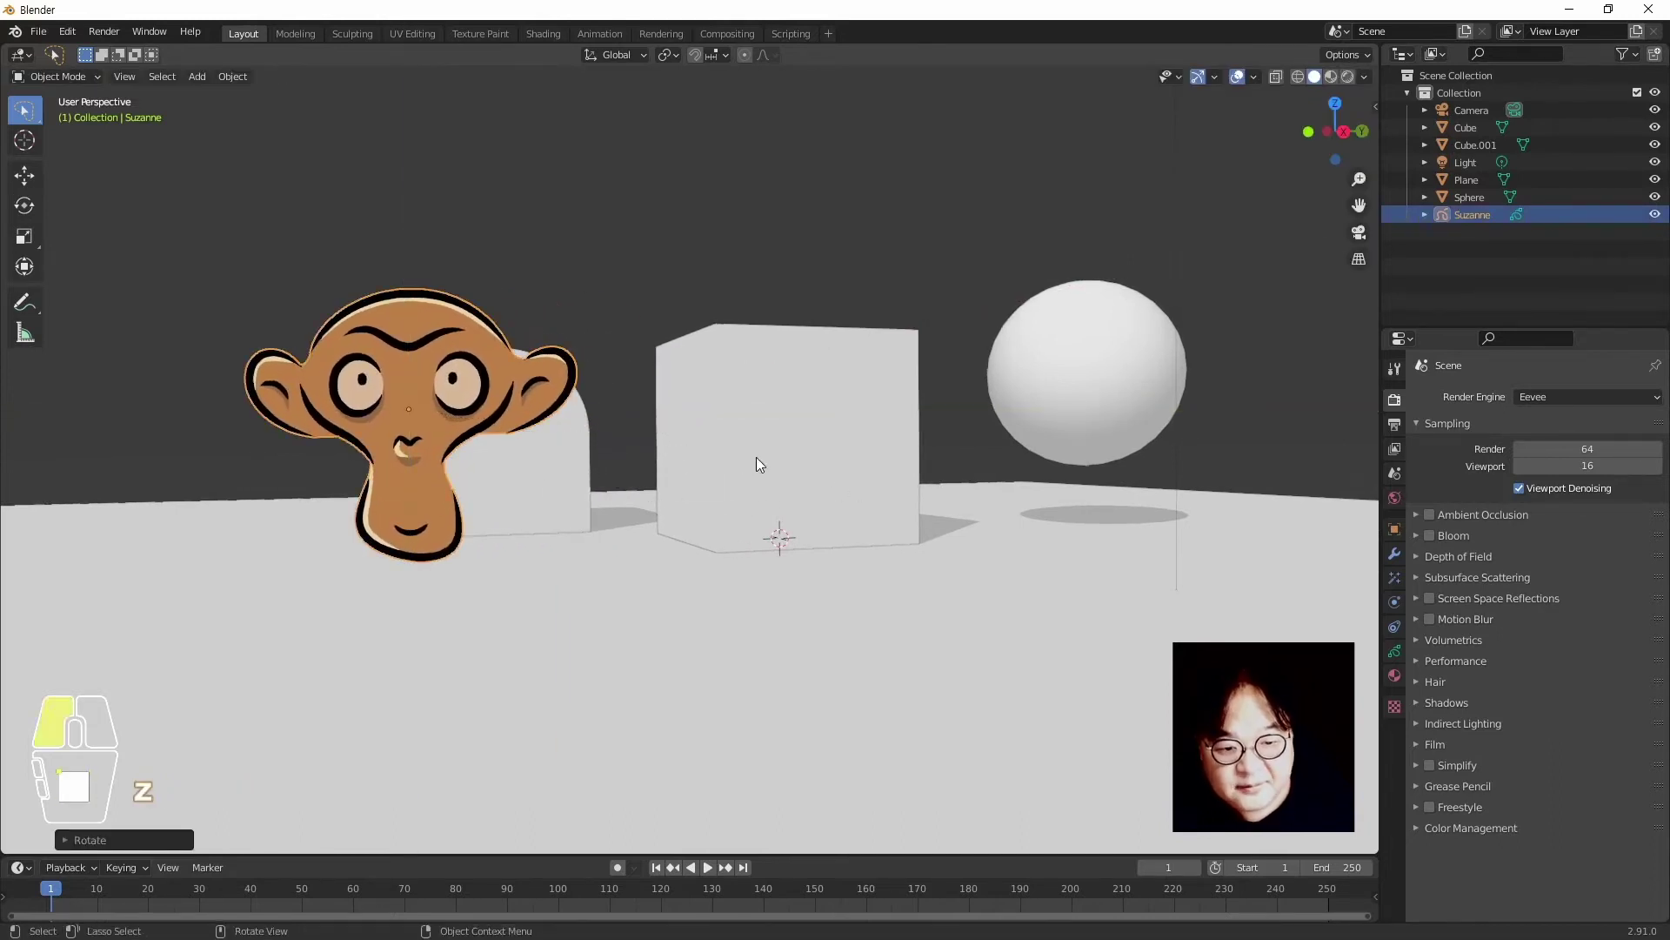
click(721, 189)
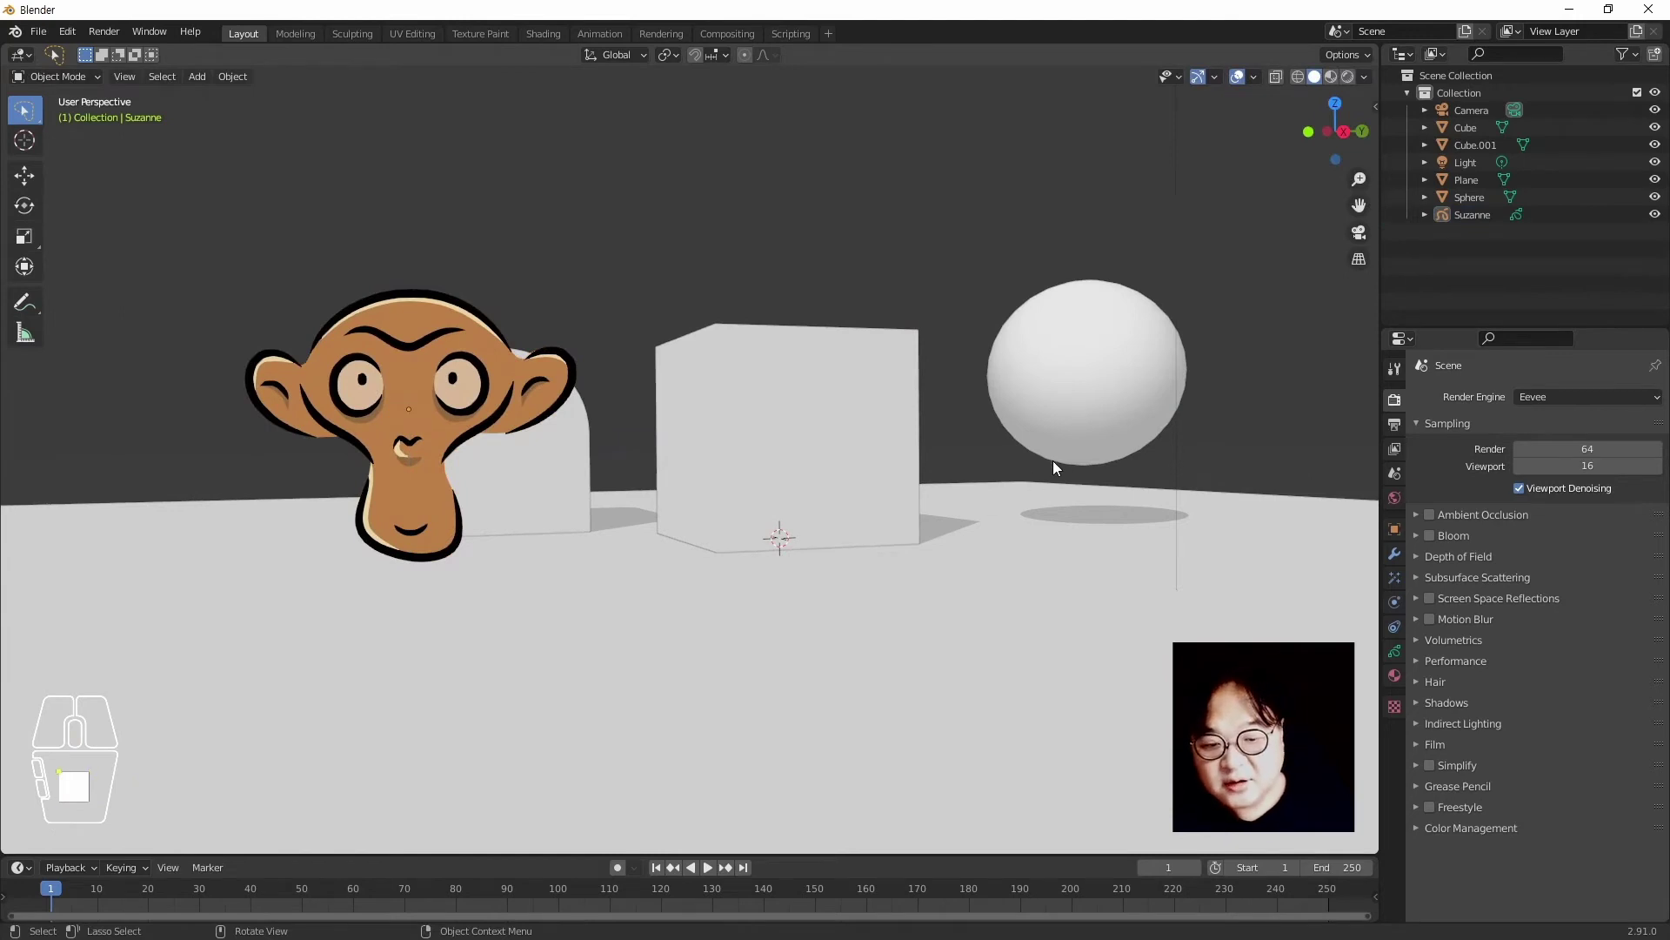
Set the Solid shading's Shadow intensity to 0.590, with all the objects framed and deselected
click(832, 403)
middle_drag(832, 404, 922, 500)
scroll(1001, 494, down, 1)
click(867, 420)
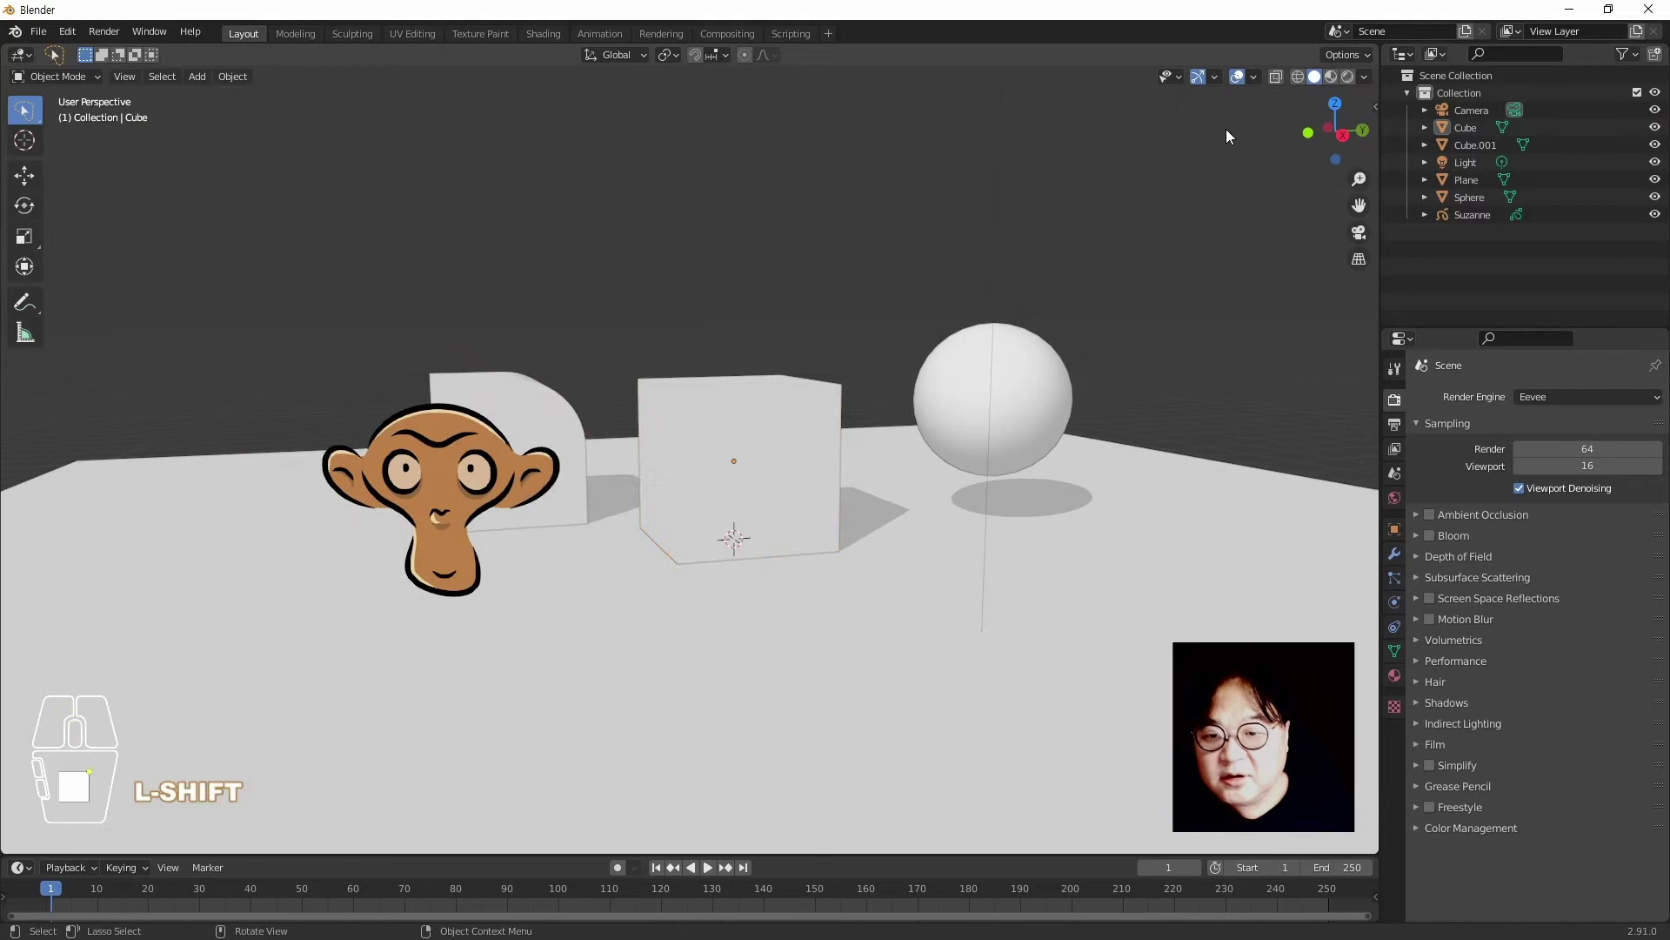
click(1362, 78)
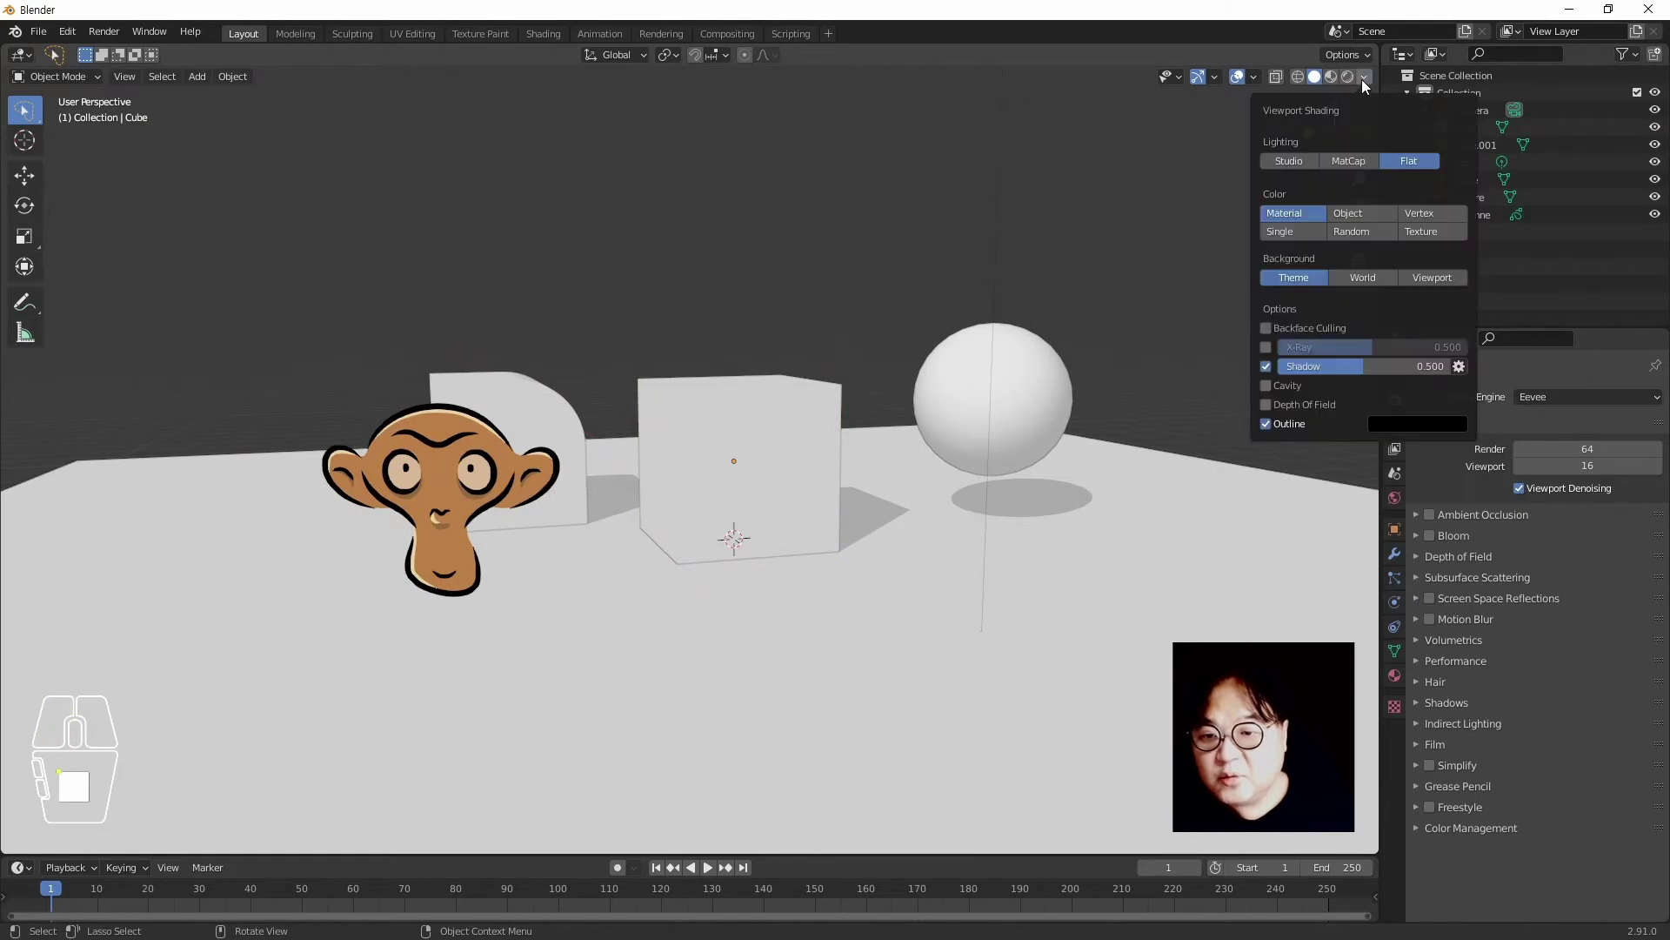
click(1343, 367)
mouse_move(1343, 367)
mouse_down()
mouse_move(1281, 367)
mouse_move(1376, 366)
mouse_up()
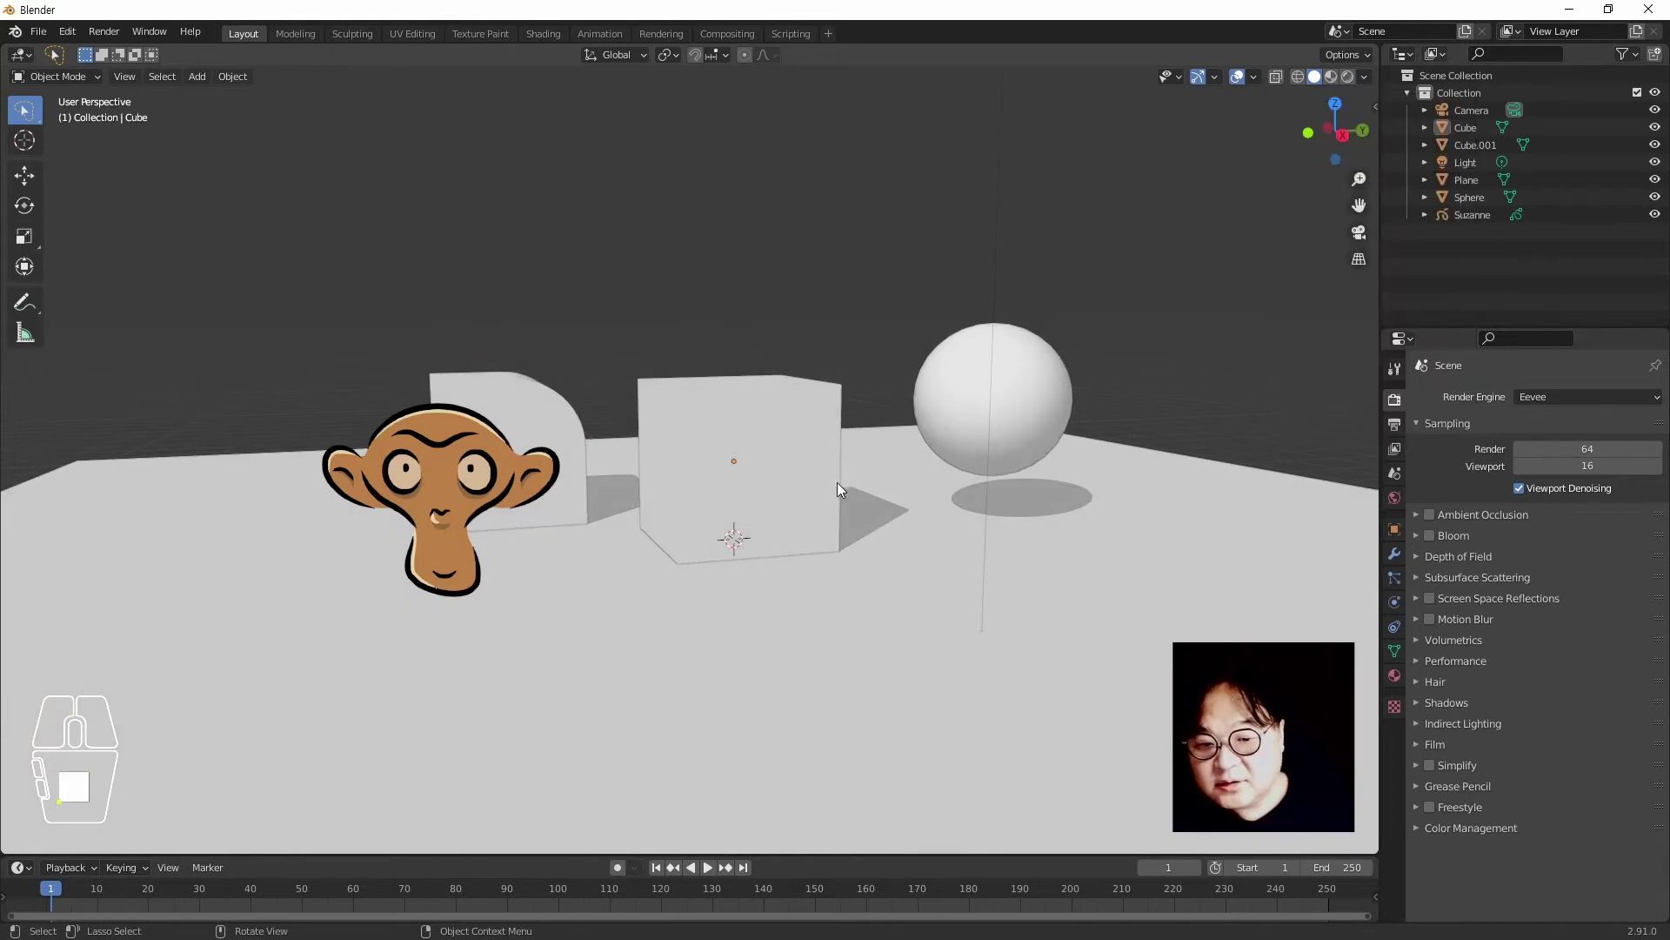
Change the light direction of the viewport shadows and try out the Shadow Shift and Shadow Focus settings
click(1365, 78)
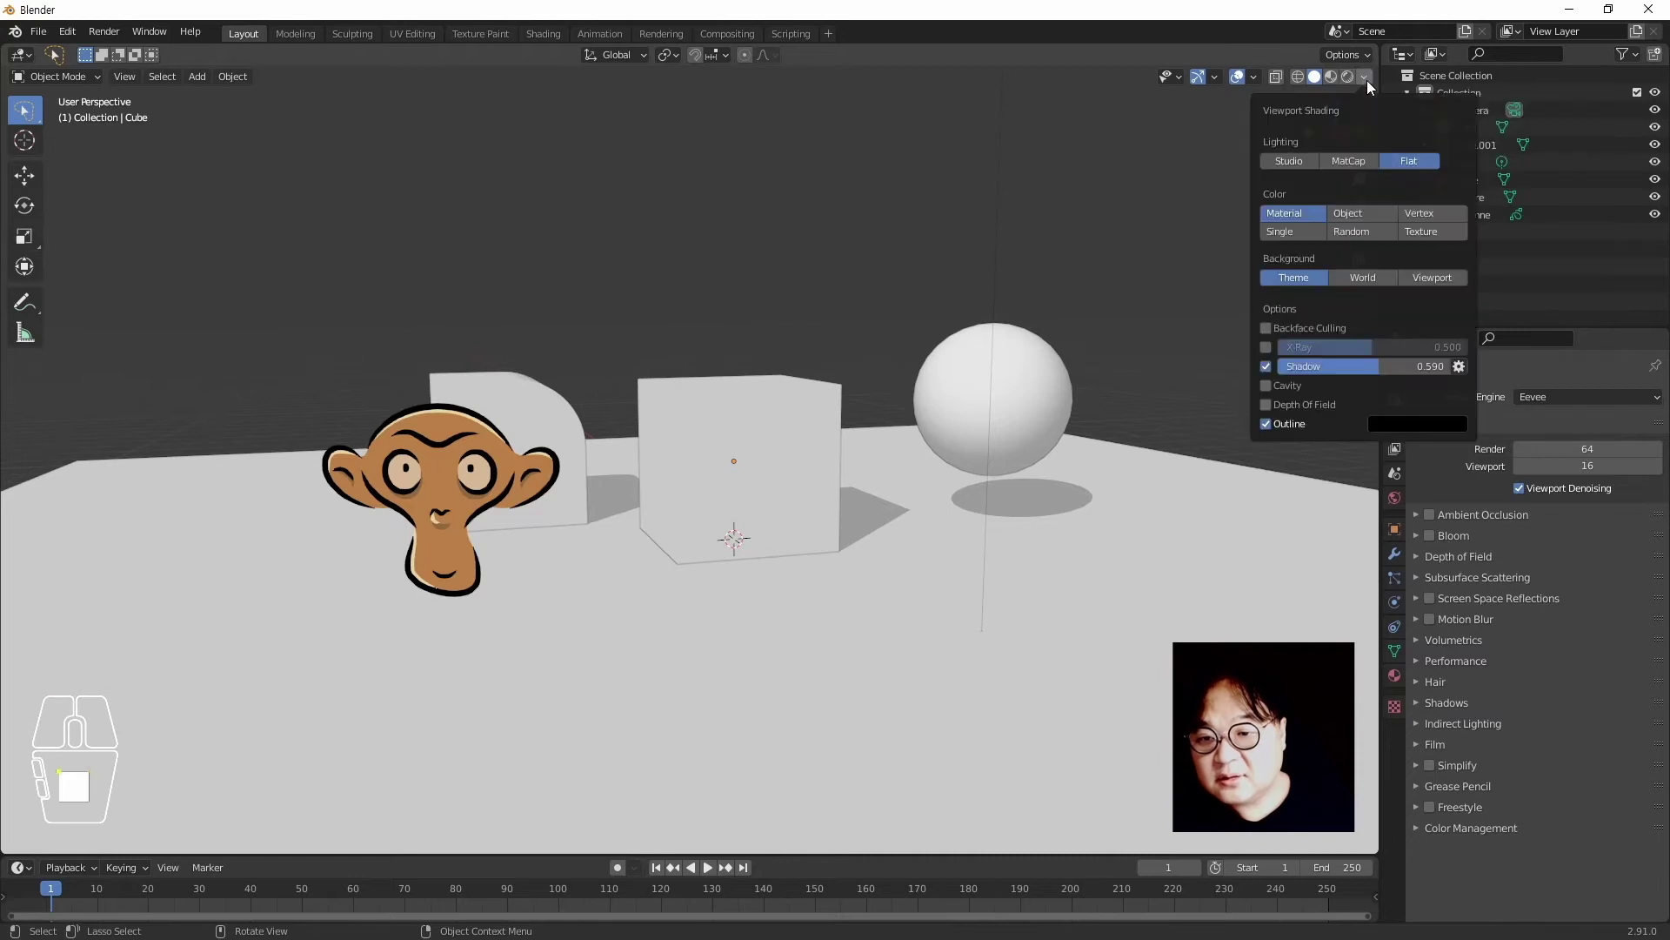
click(1461, 368)
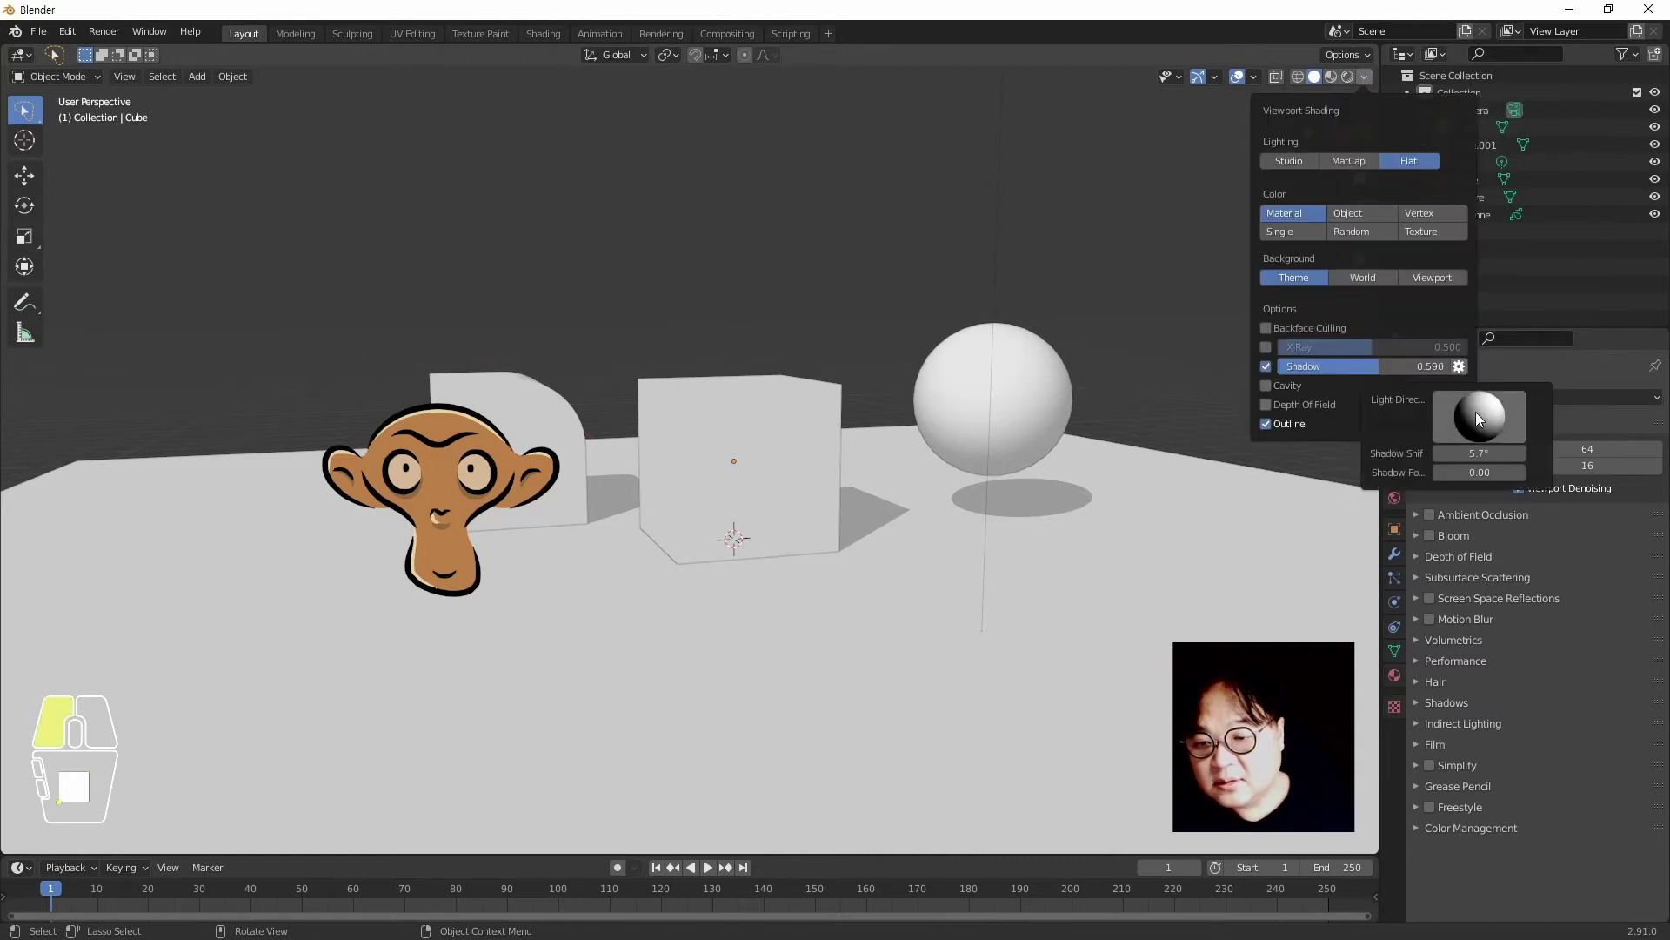
drag(1476, 411, 1475, 411)
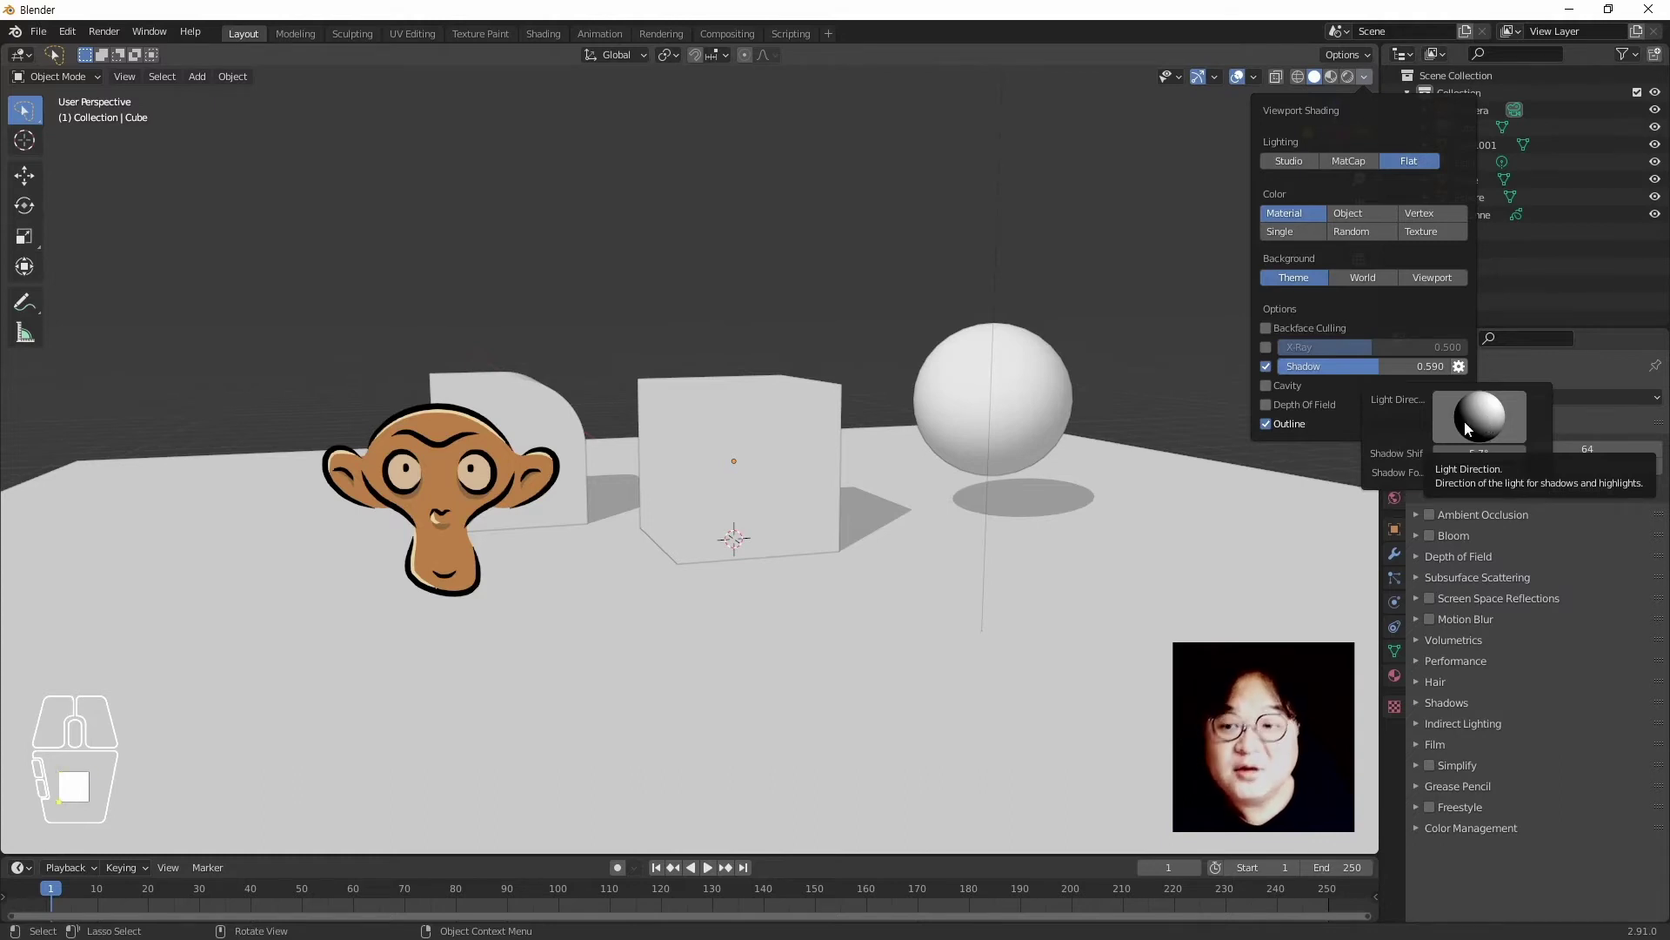
mouse_move(1475, 437)
mouse_down()
mouse_move(1497, 416)
mouse_move(1454, 374)
mouse_move(1486, 450)
mouse_move(1524, 458)
mouse_move(1502, 426)
mouse_move(1506, 441)
mouse_move(1486, 425)
mouse_move(1506, 435)
mouse_move(1466, 435)
mouse_move(1478, 414)
mouse_move(1457, 429)
mouse_move(1453, 405)
mouse_move(1493, 451)
mouse_up()
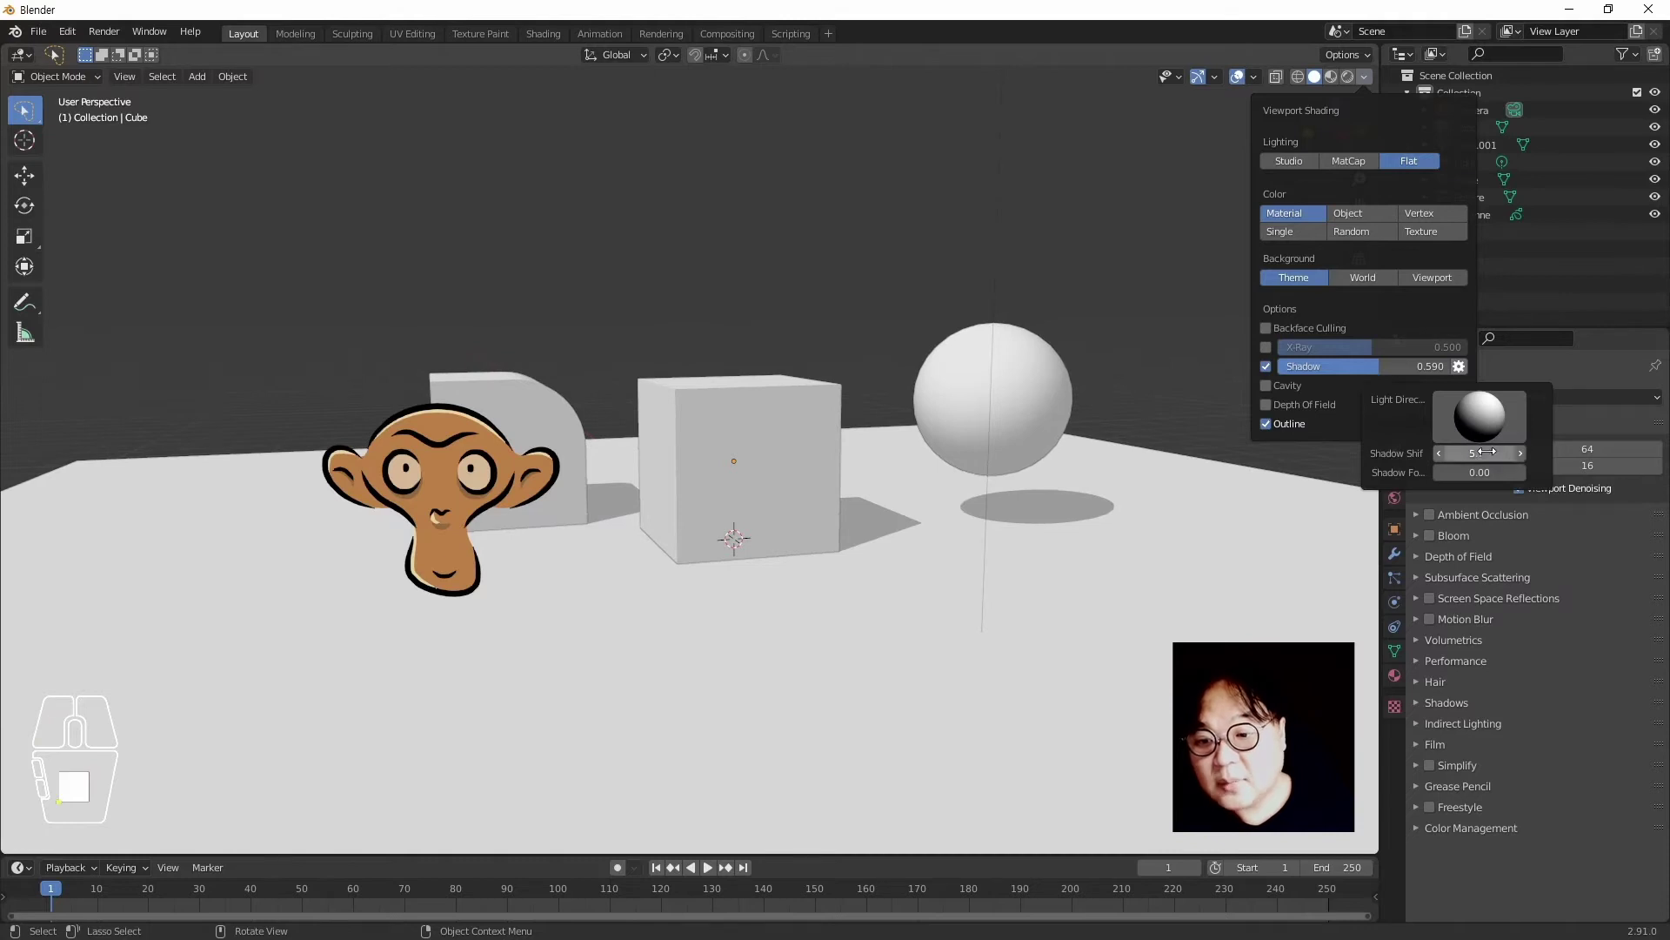
mouse_move(1475, 474)
mouse_down()
mouse_move(1505, 474)
mouse_move(1445, 472)
mouse_up()
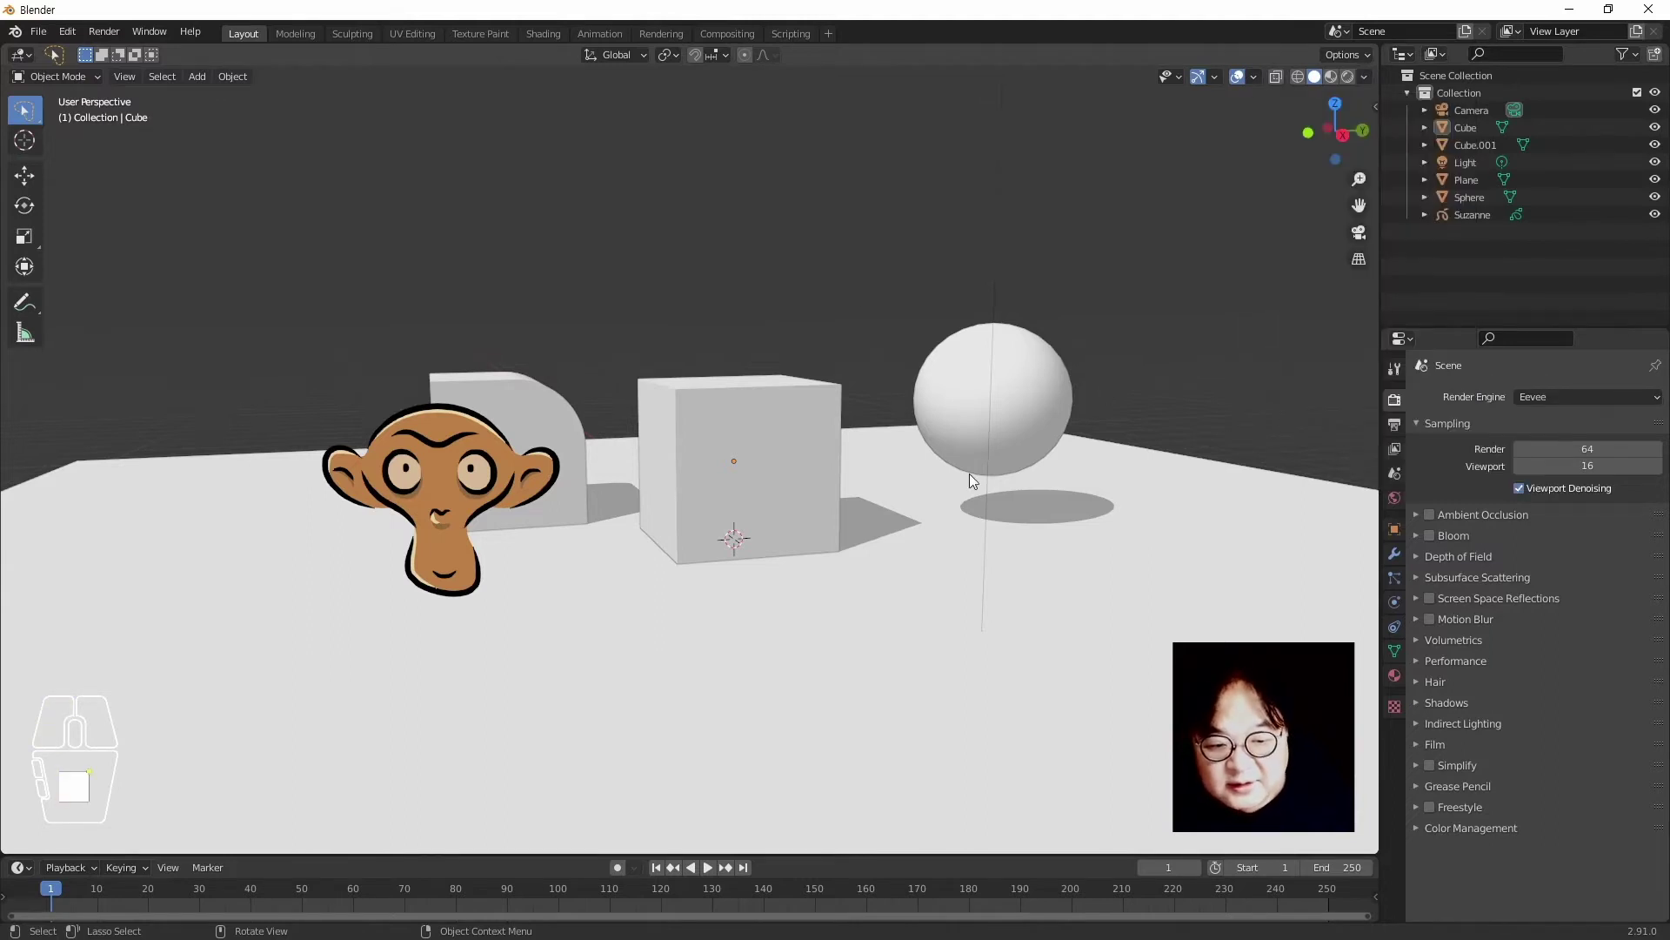
middle_drag(1017, 469, 976, 515)
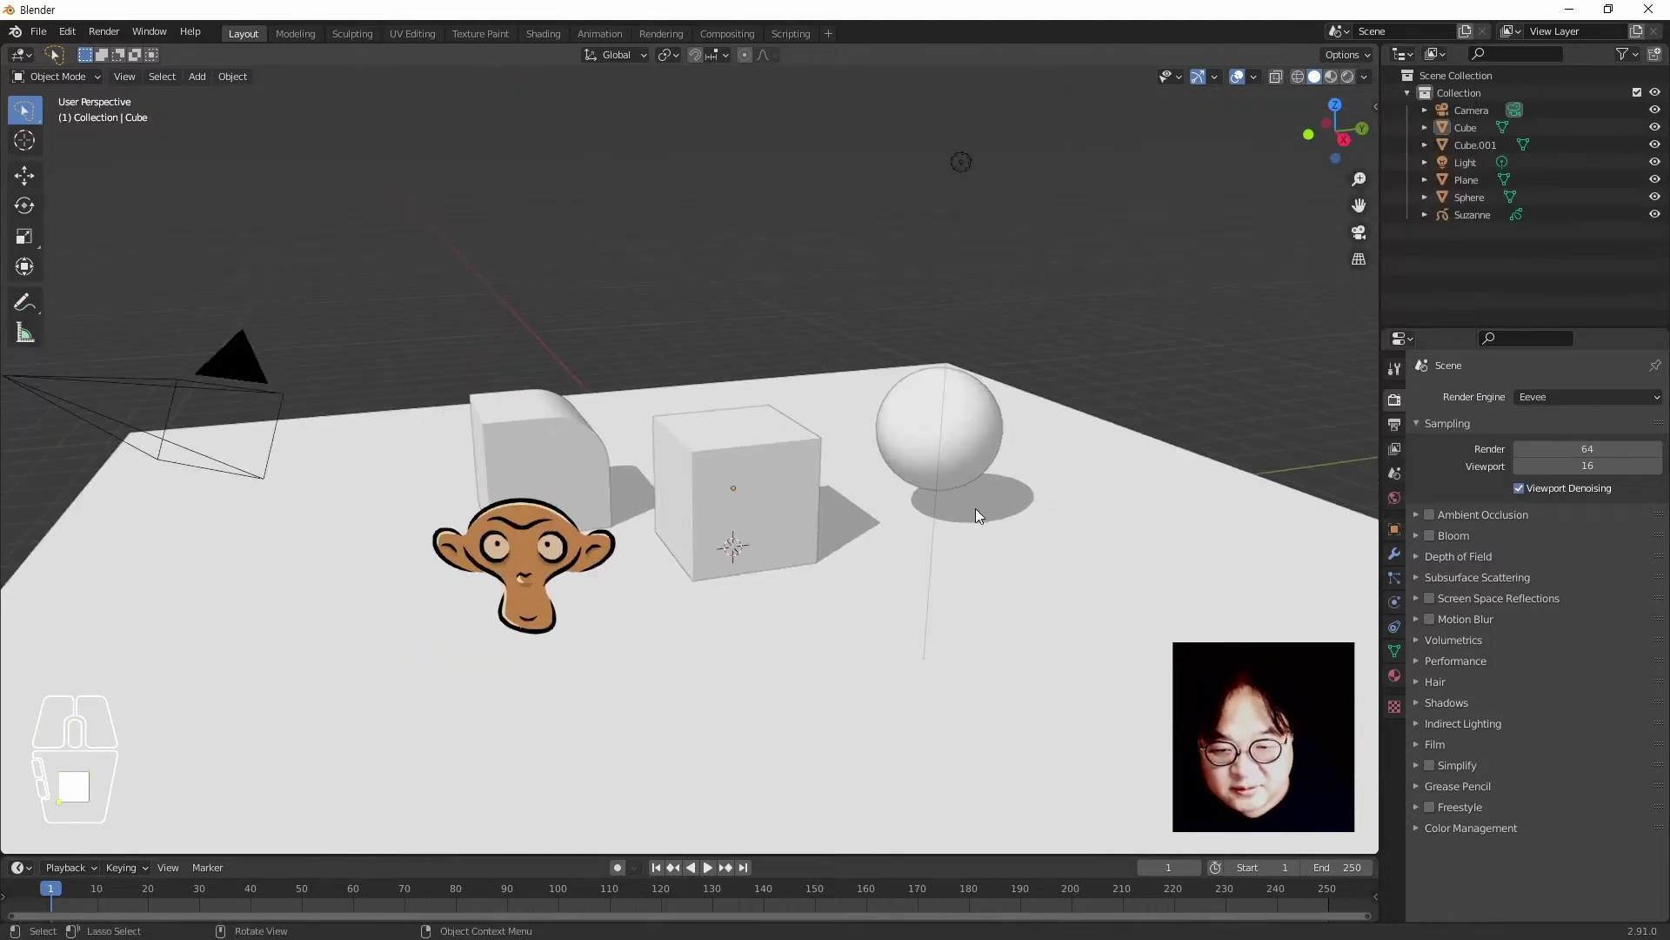
click(1365, 77)
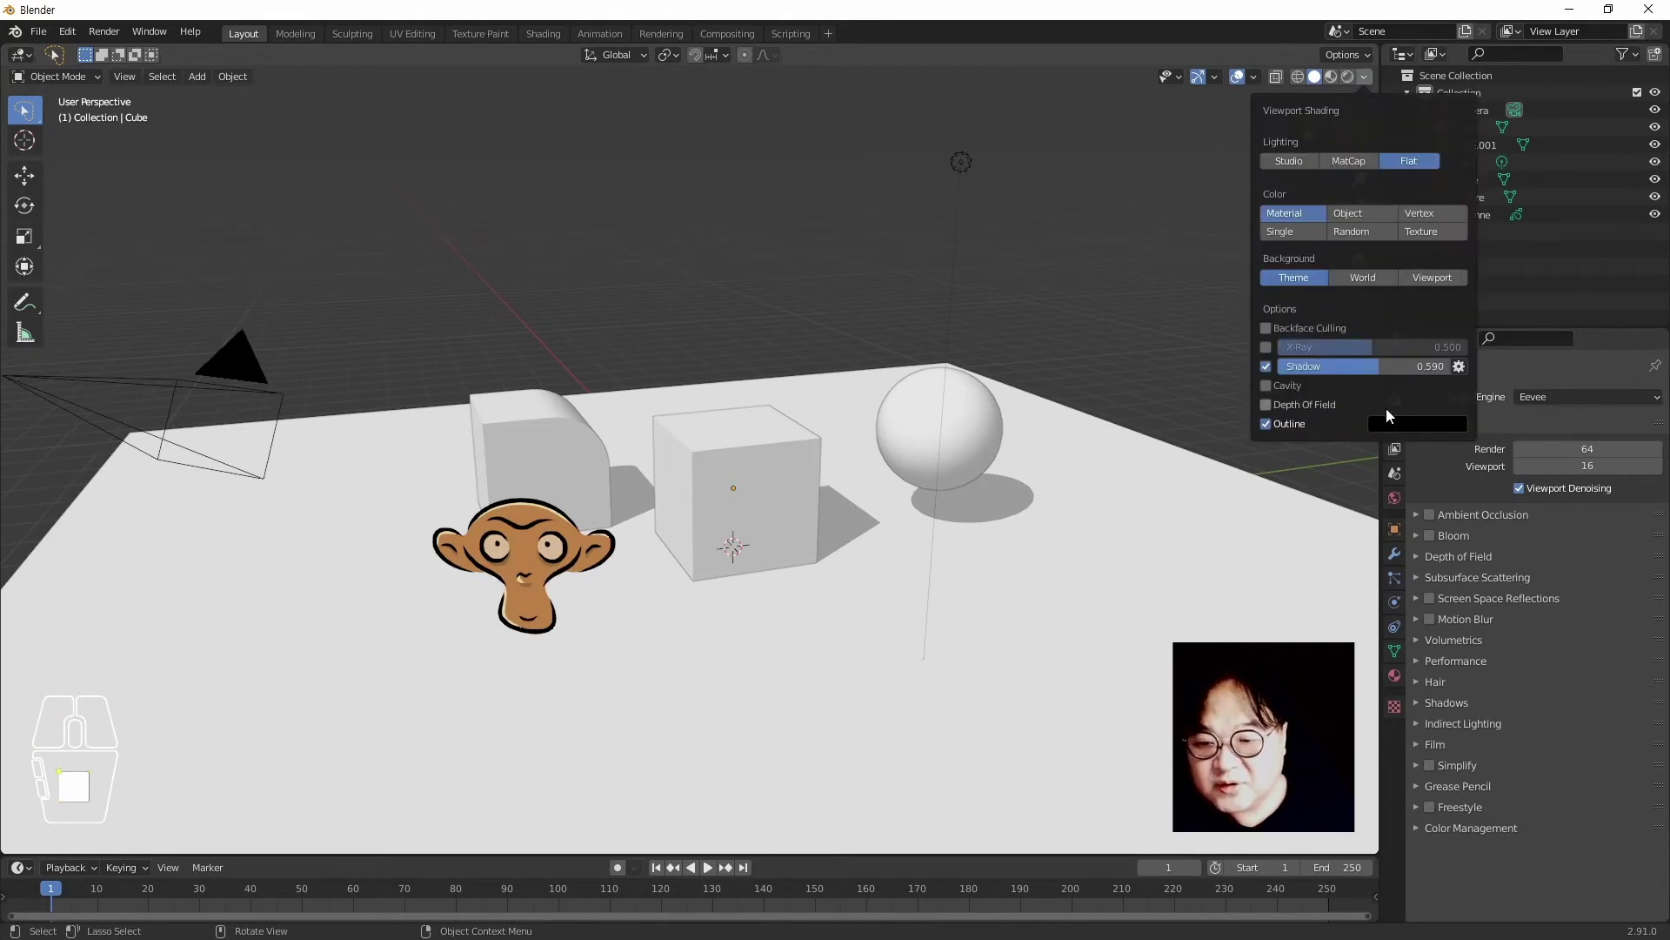
drag(1378, 379, 1399, 367)
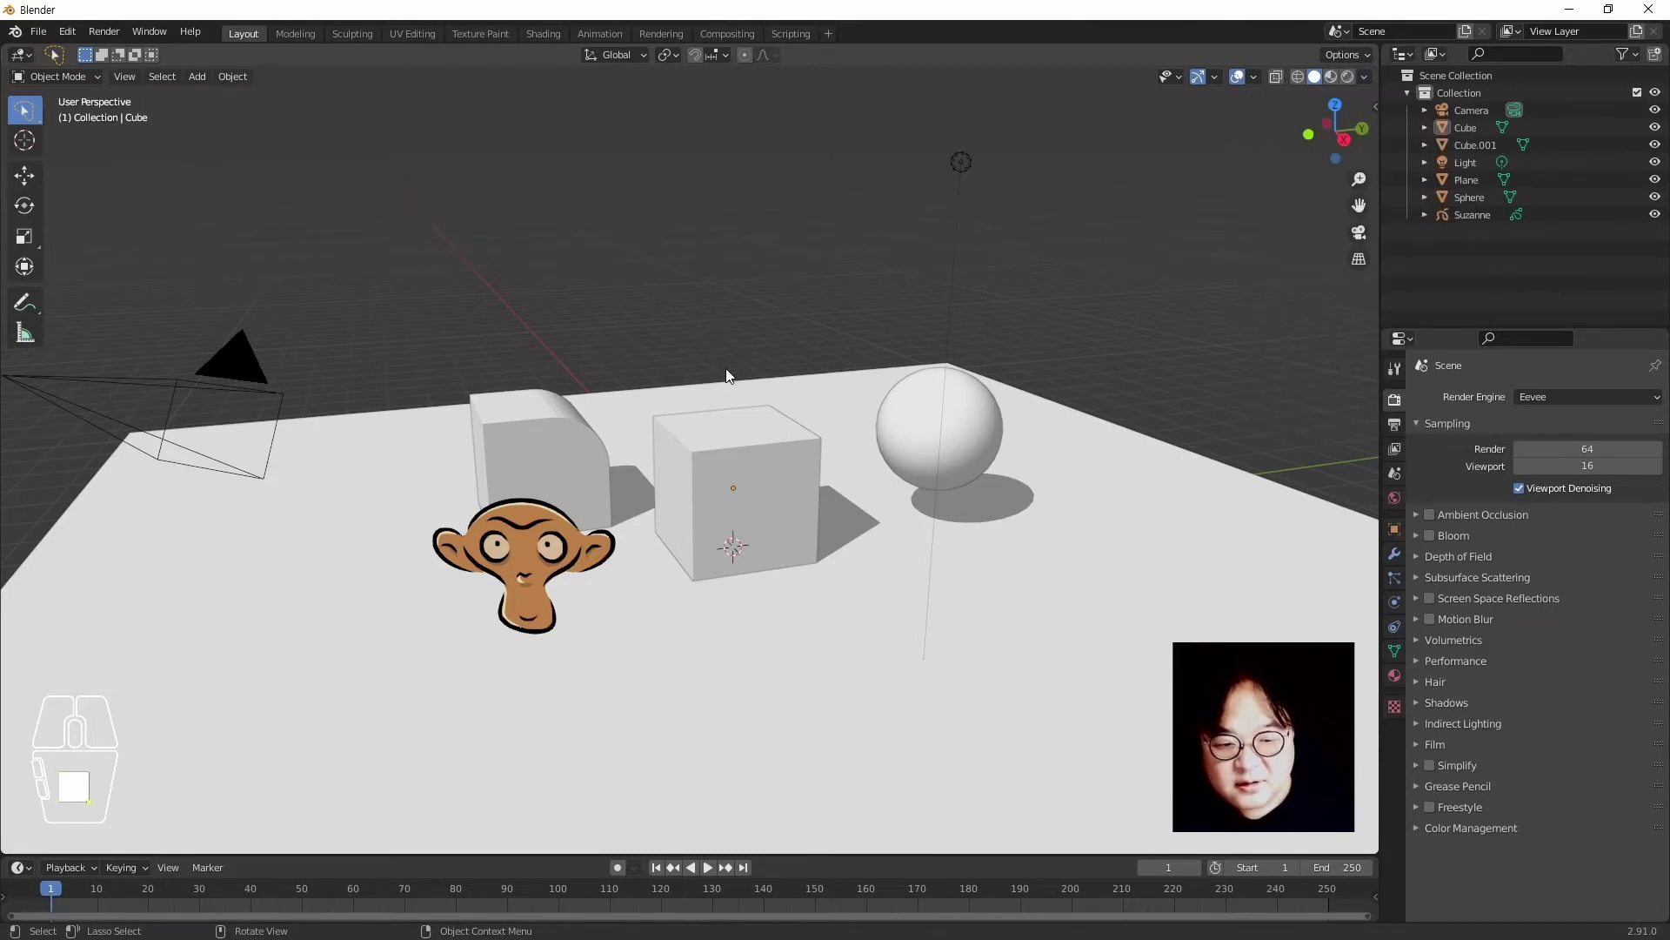
Enter Edit Mode on the plain cube and select its front face in face select mode
click(758, 525)
key(Tab)
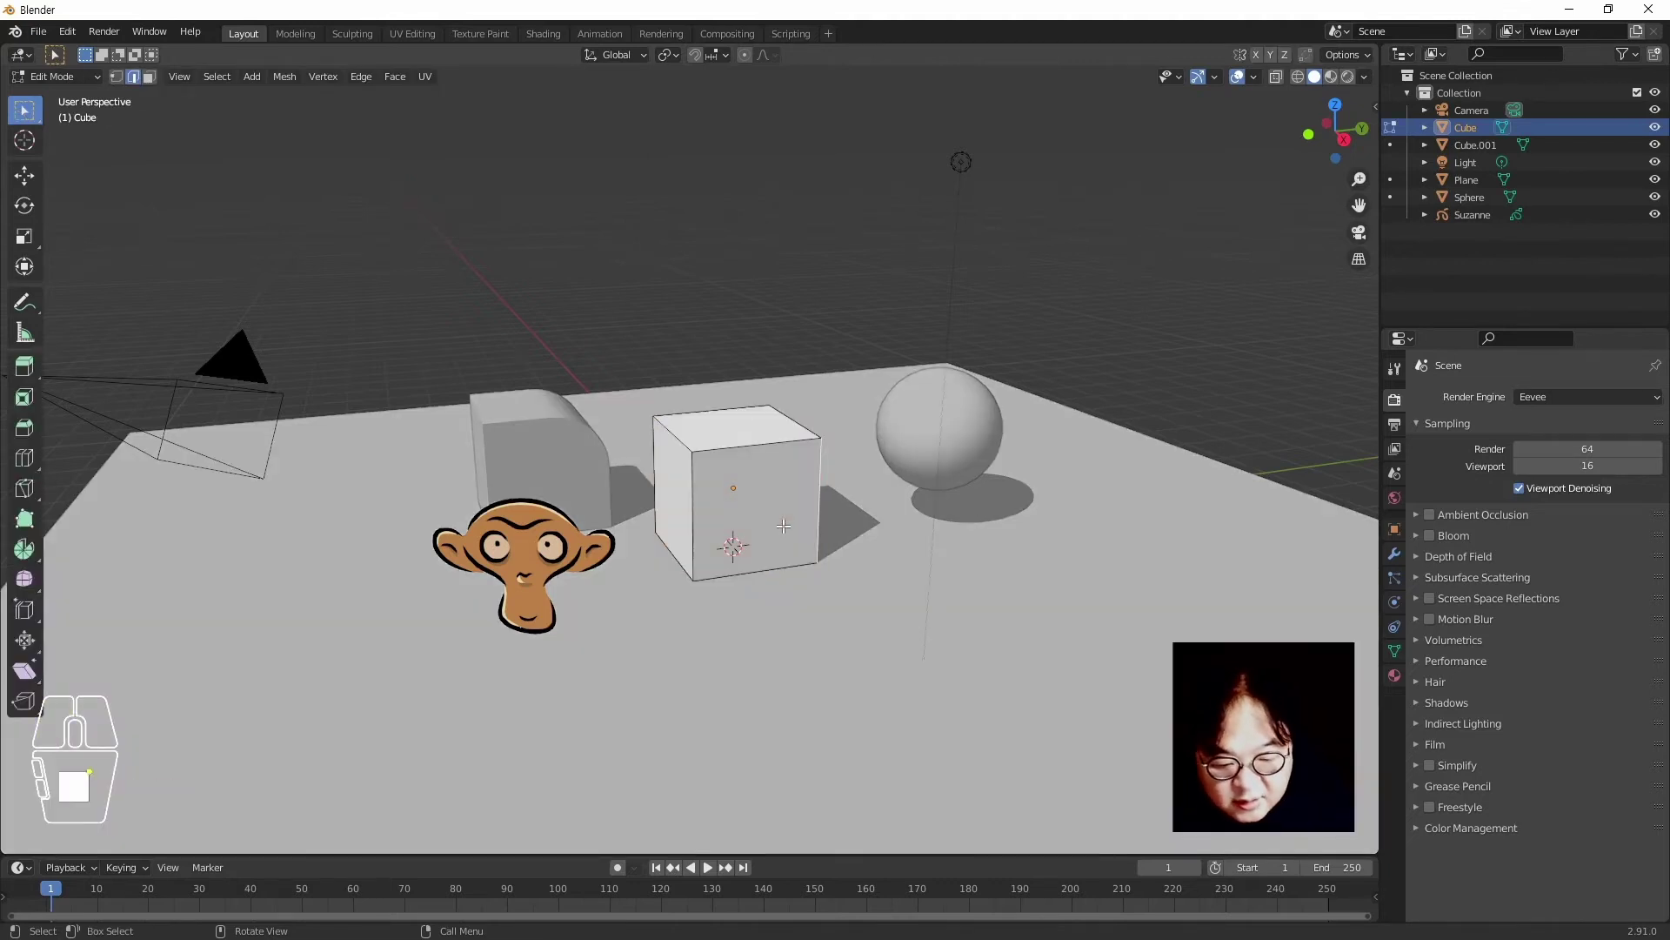
key(3)
key(x)
click(815, 520)
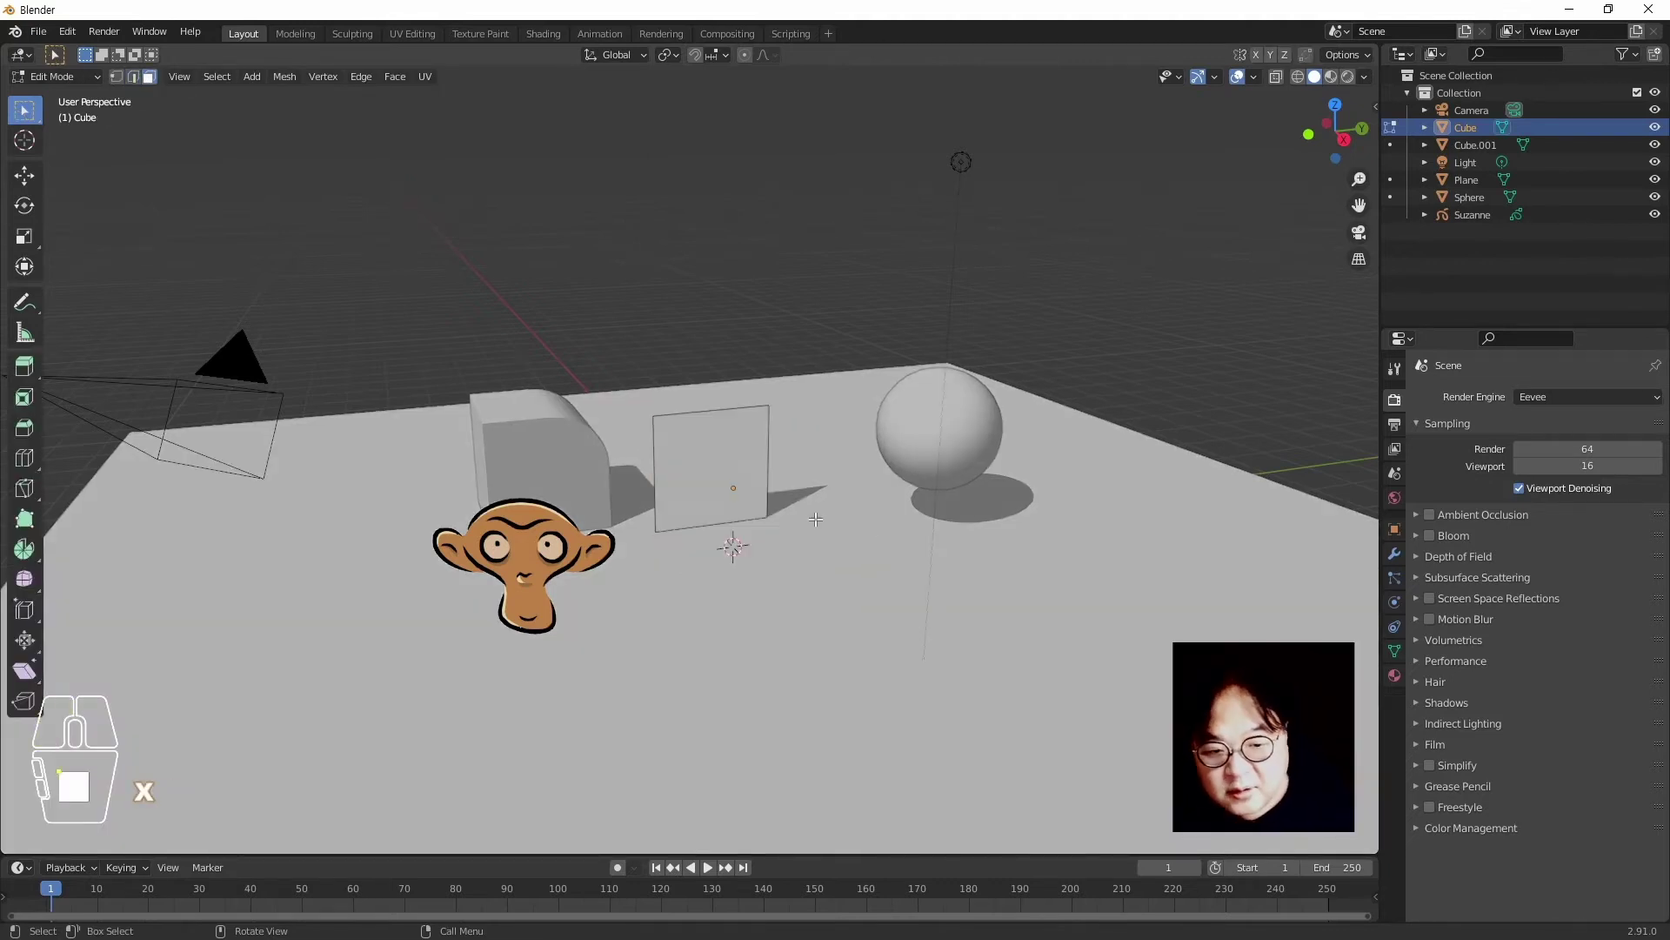
key(ctrl+z)
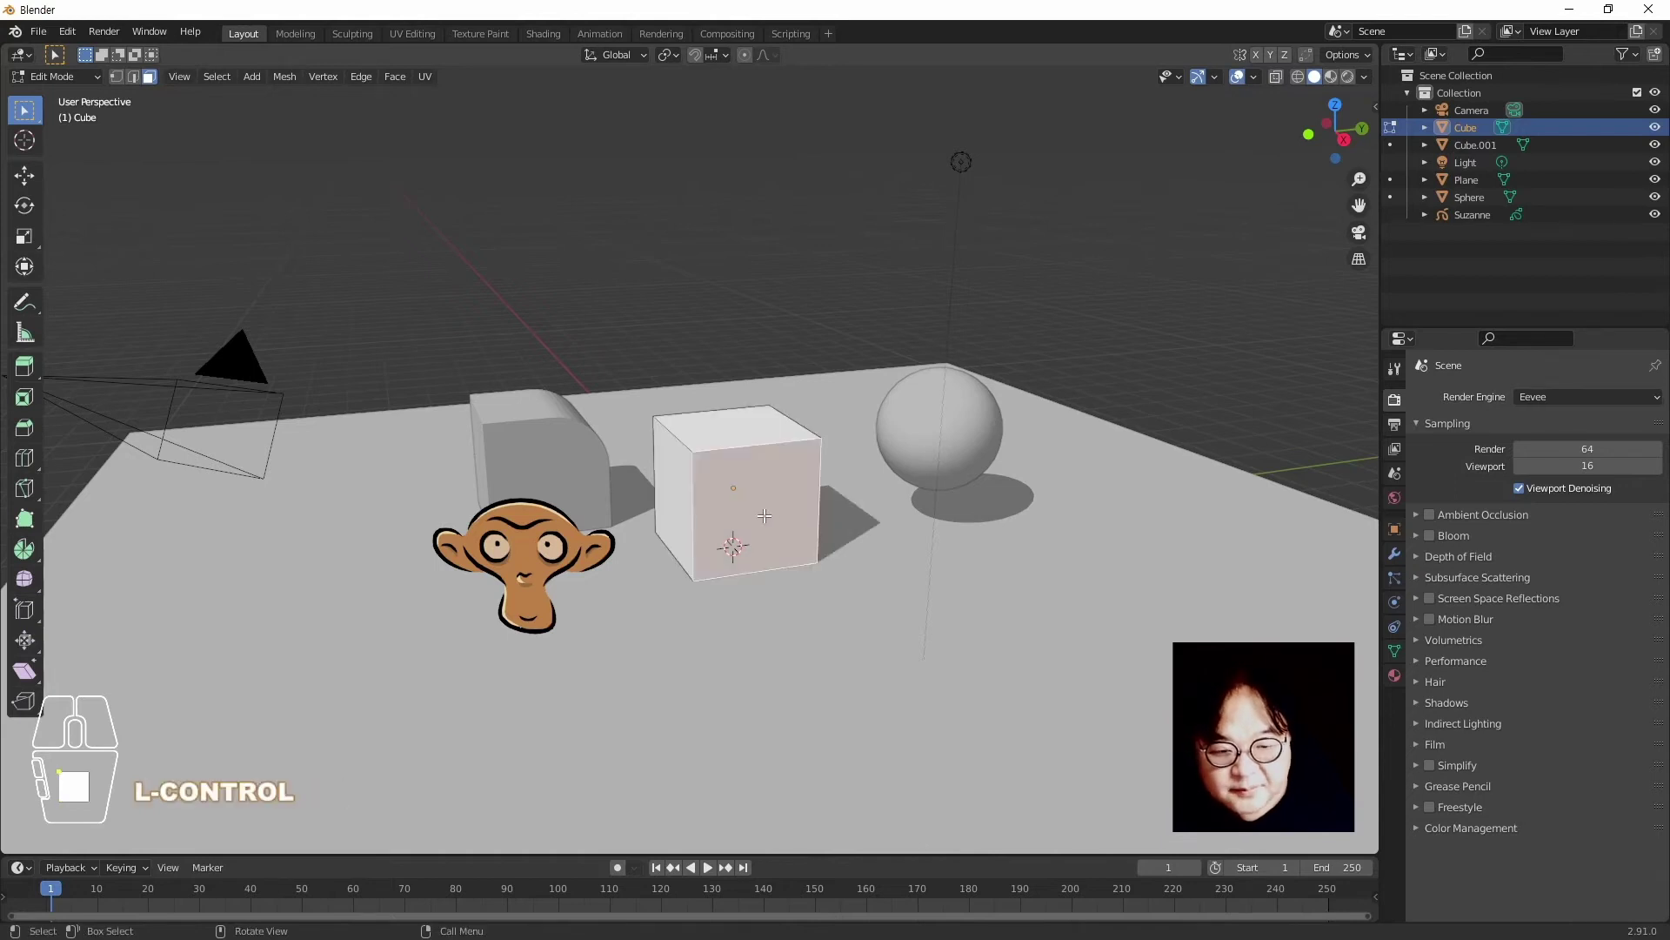
Delete only the selected front face of the plain cube and return to Object Mode
key(x)
click(766, 556)
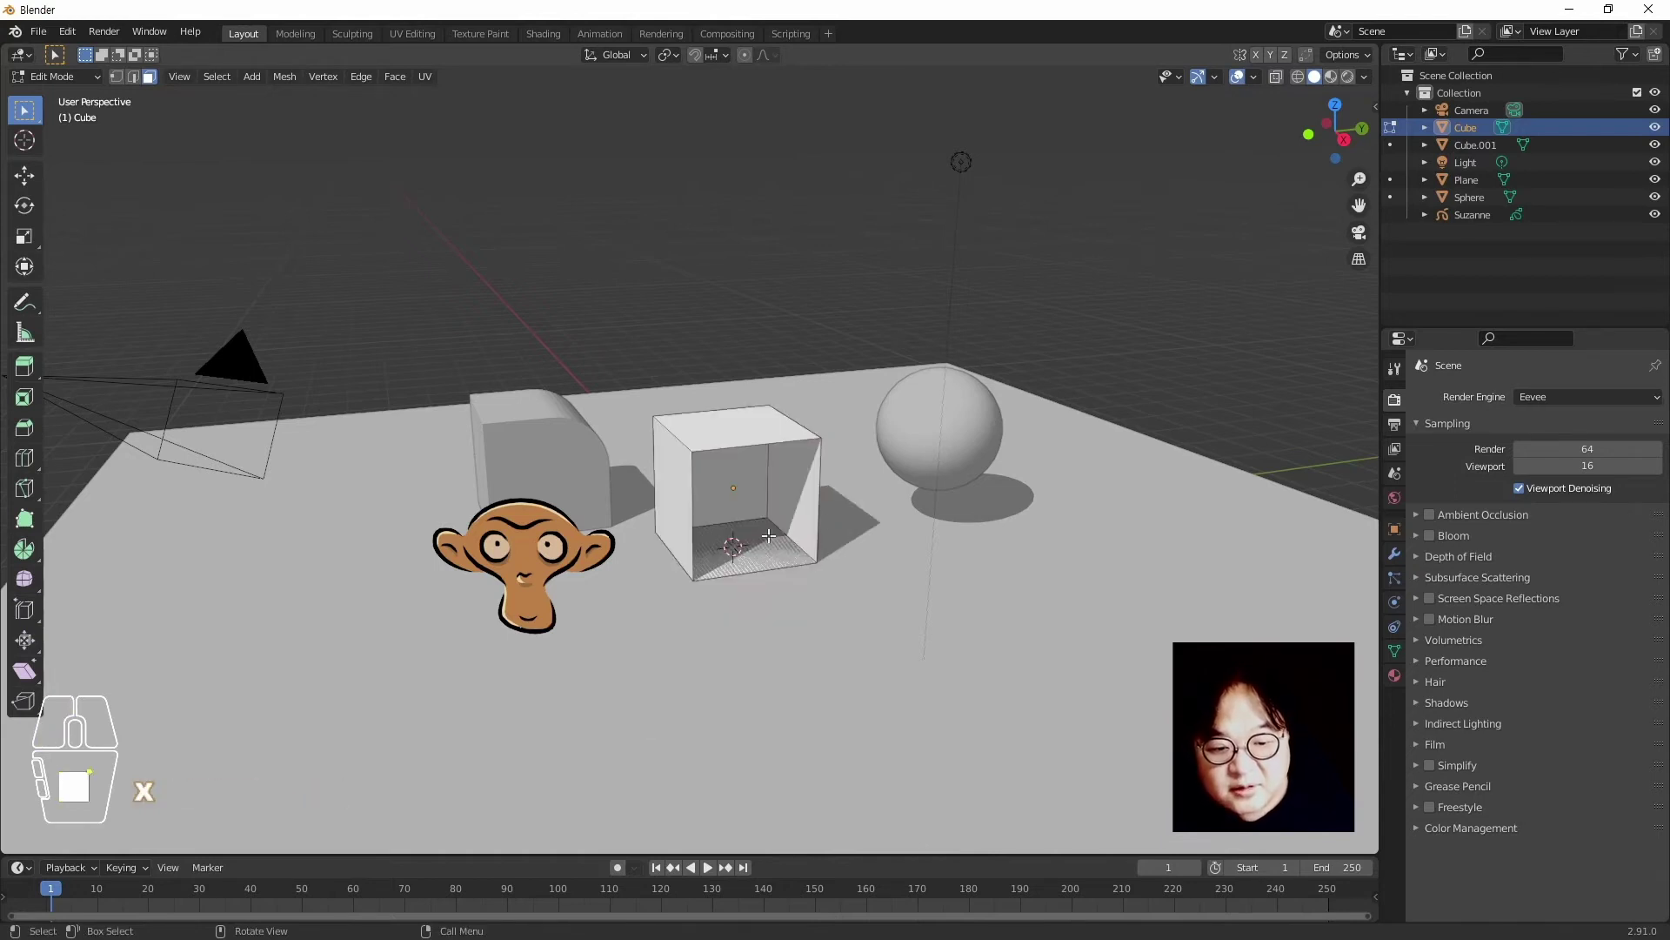
click(1362, 77)
key(Tab)
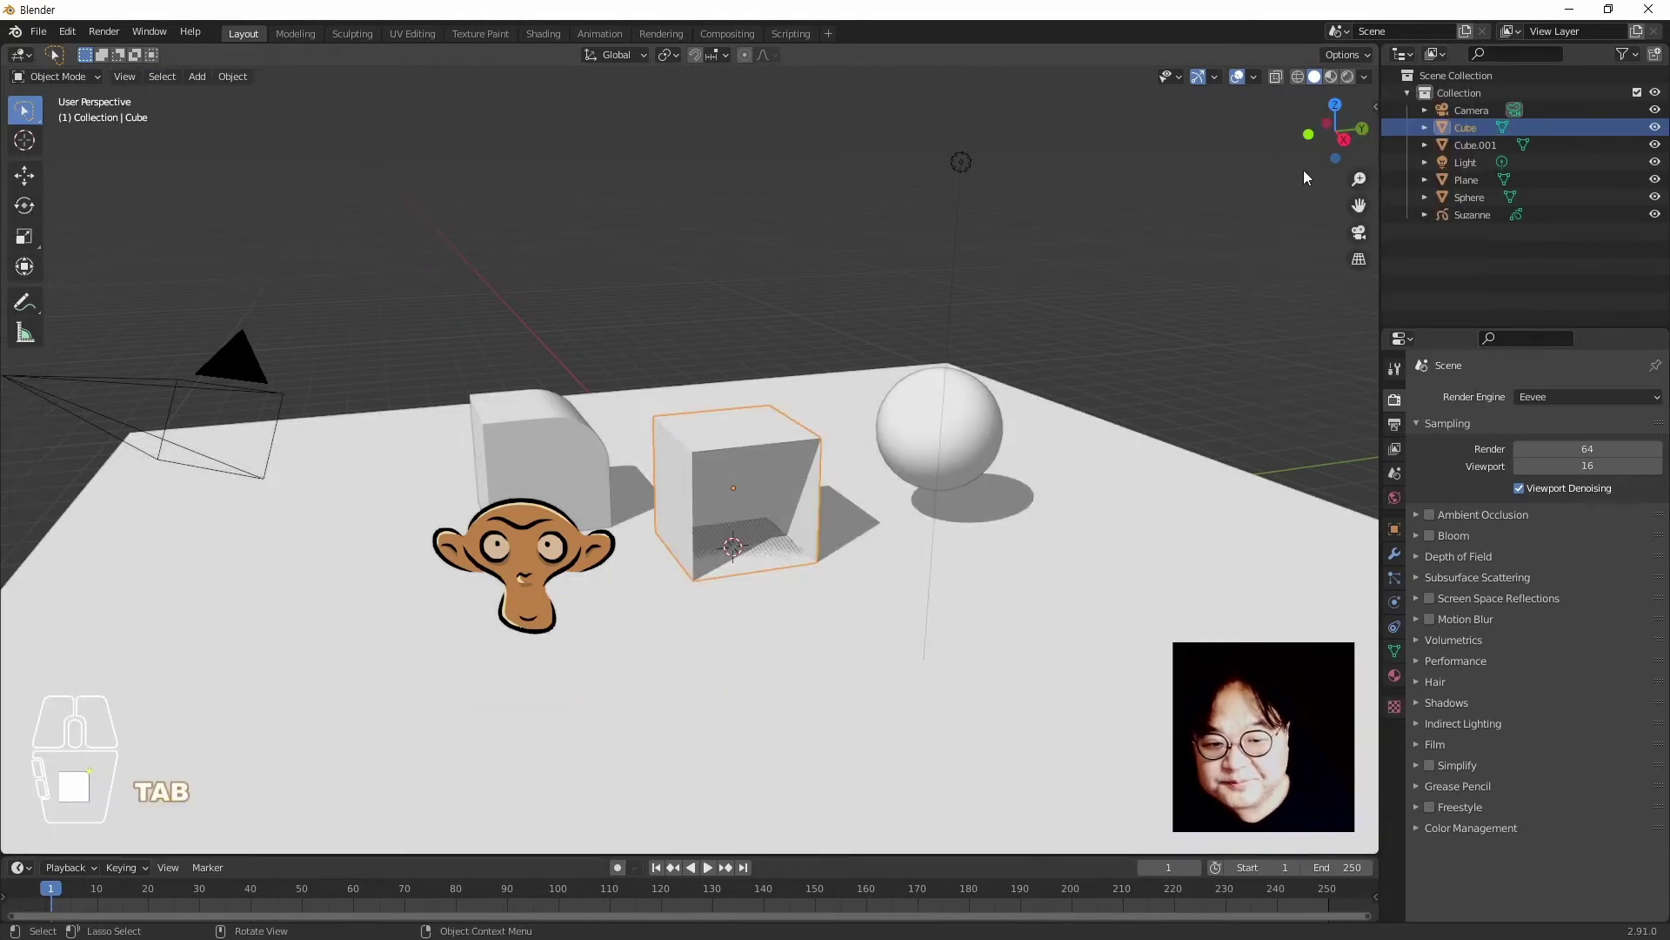
Try out Backface Culling on the cube with the missing face and switch it off again
click(1363, 77)
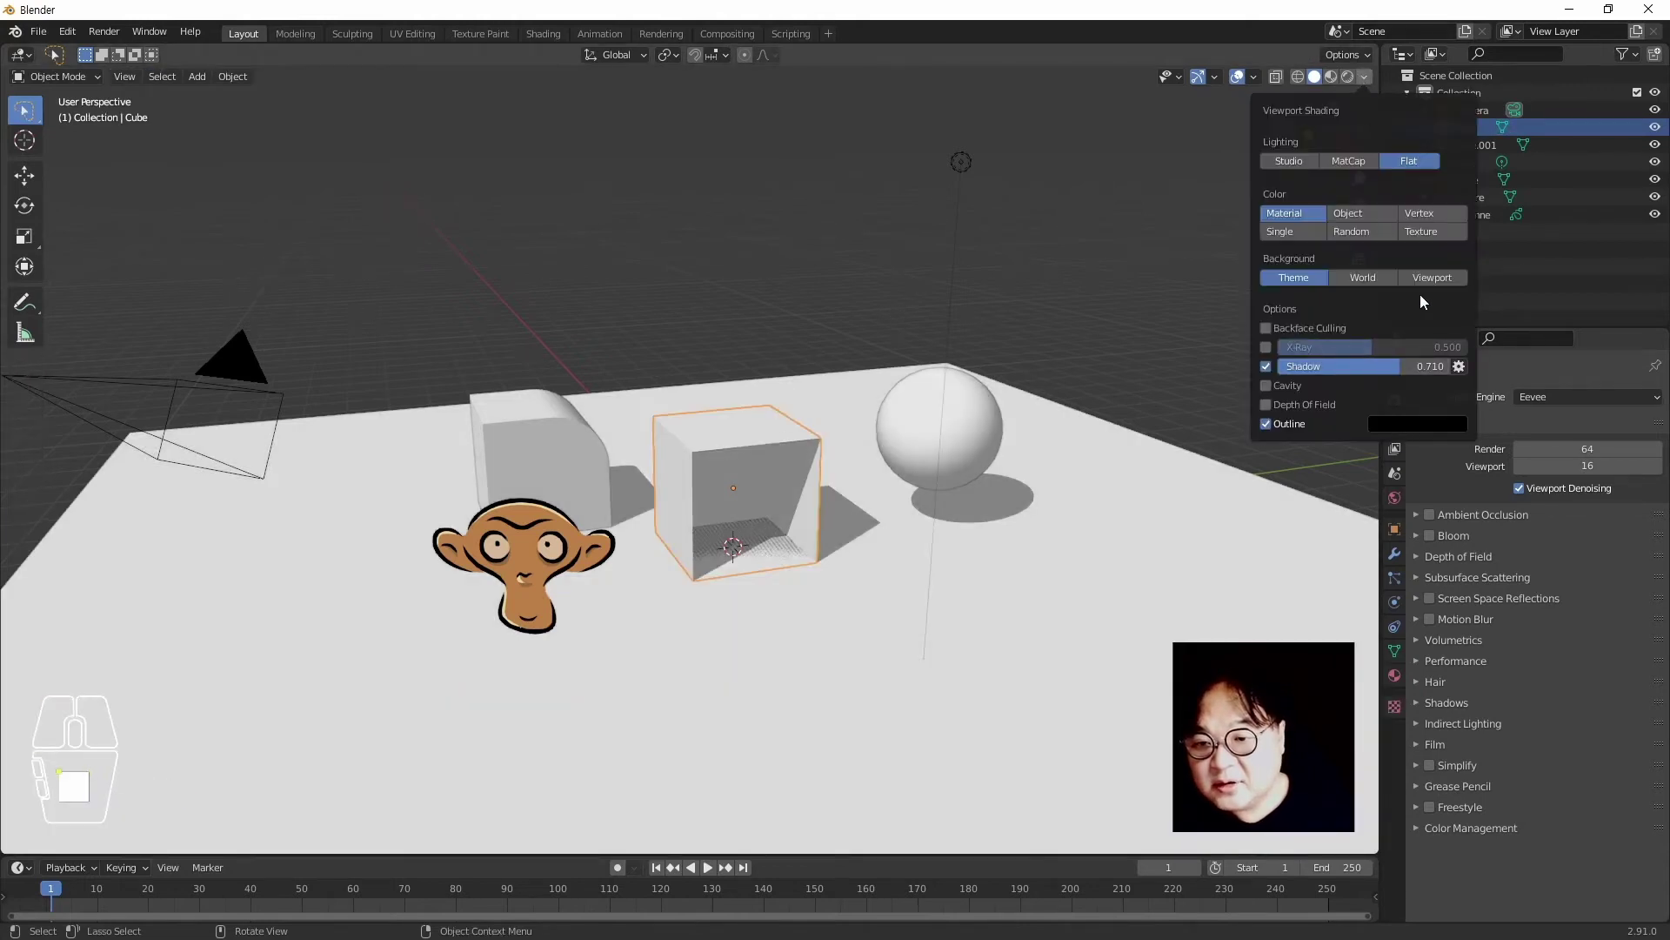
click(1266, 328)
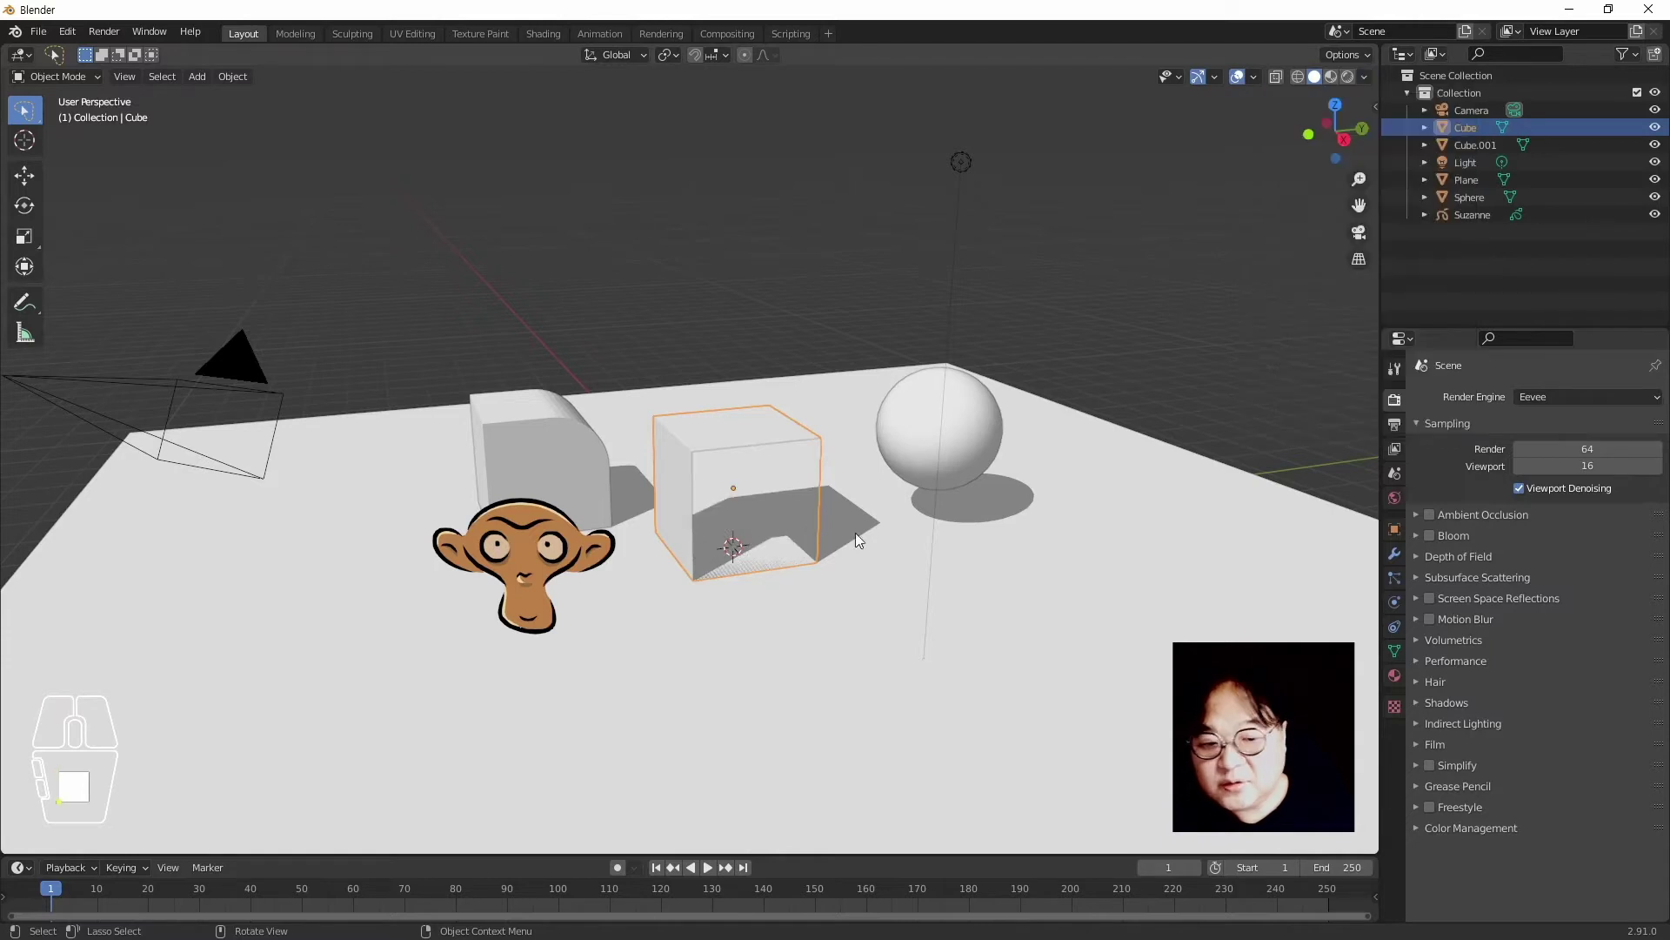
click(840, 457)
middle_drag(895, 537, 791, 322)
middle_drag(879, 451, 999, 571)
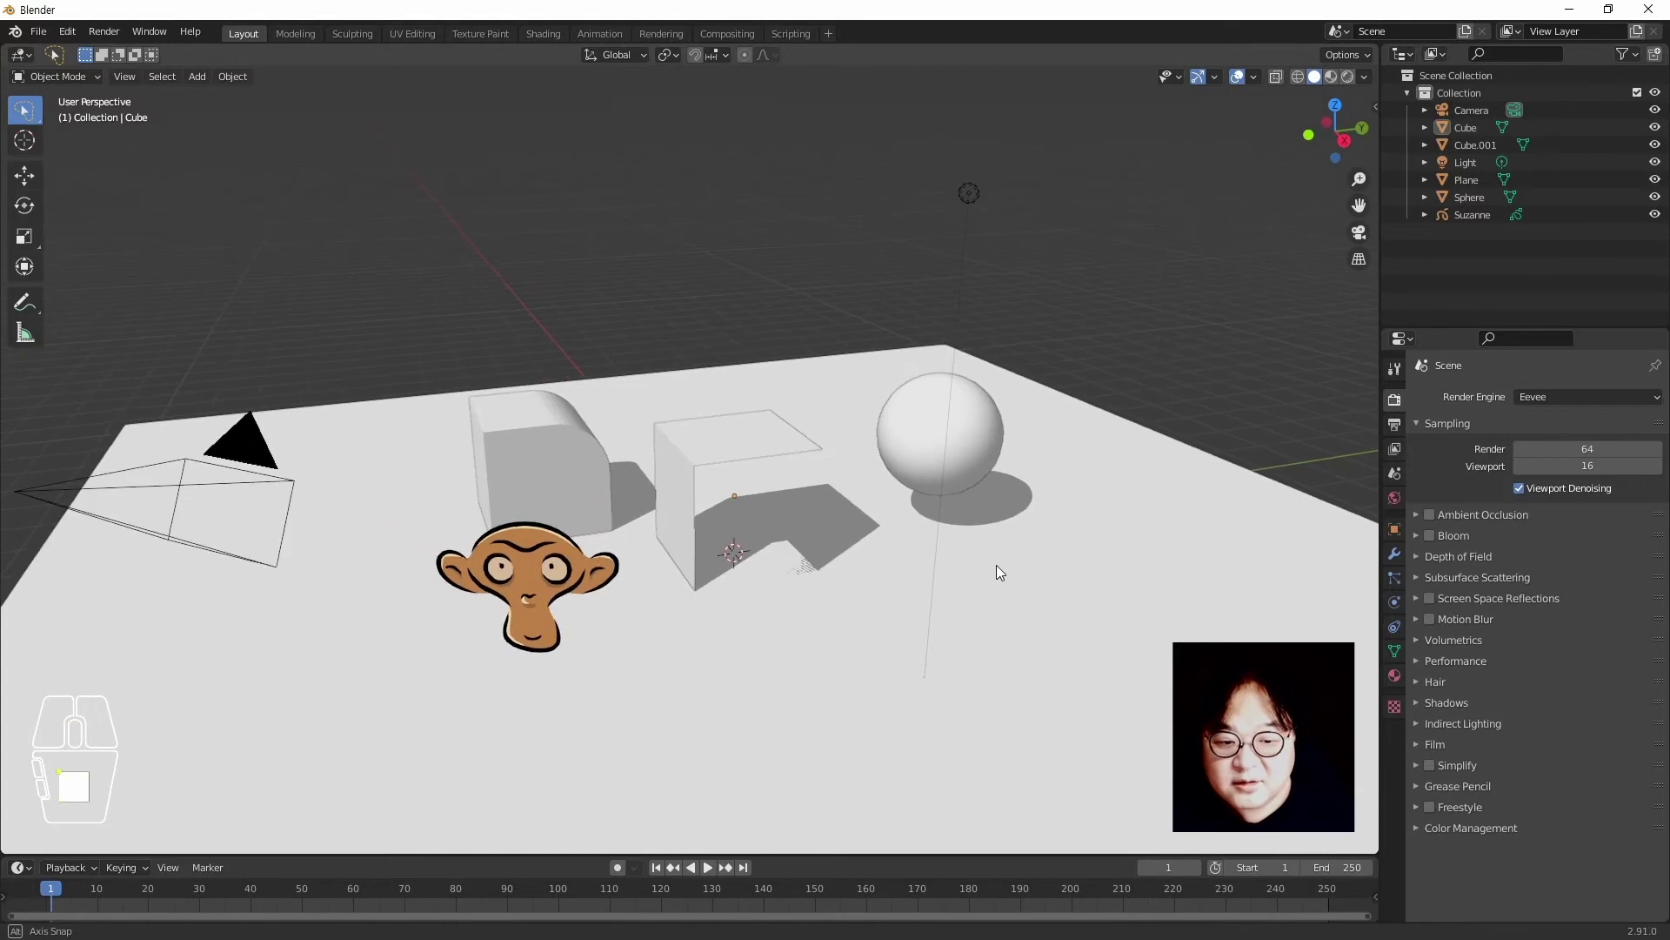
click(1362, 76)
click(1267, 328)
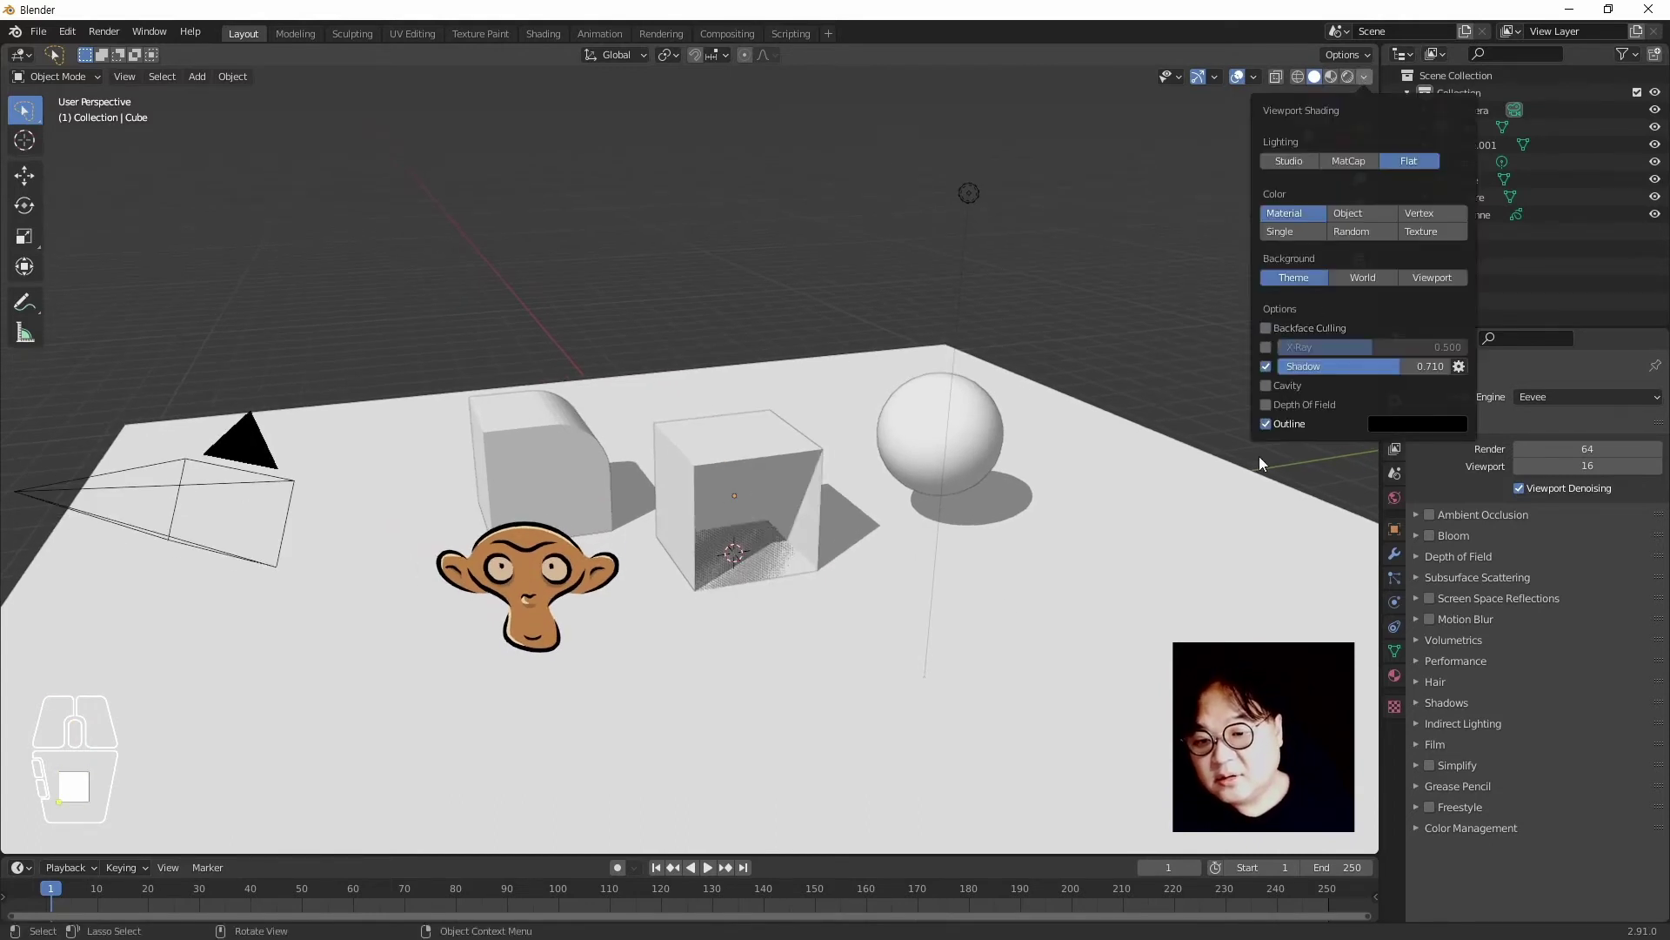
Undo the plain cube's face deletion, return to Object Mode and deselect everything
key(ctrl+z)
key(ctrl+z)
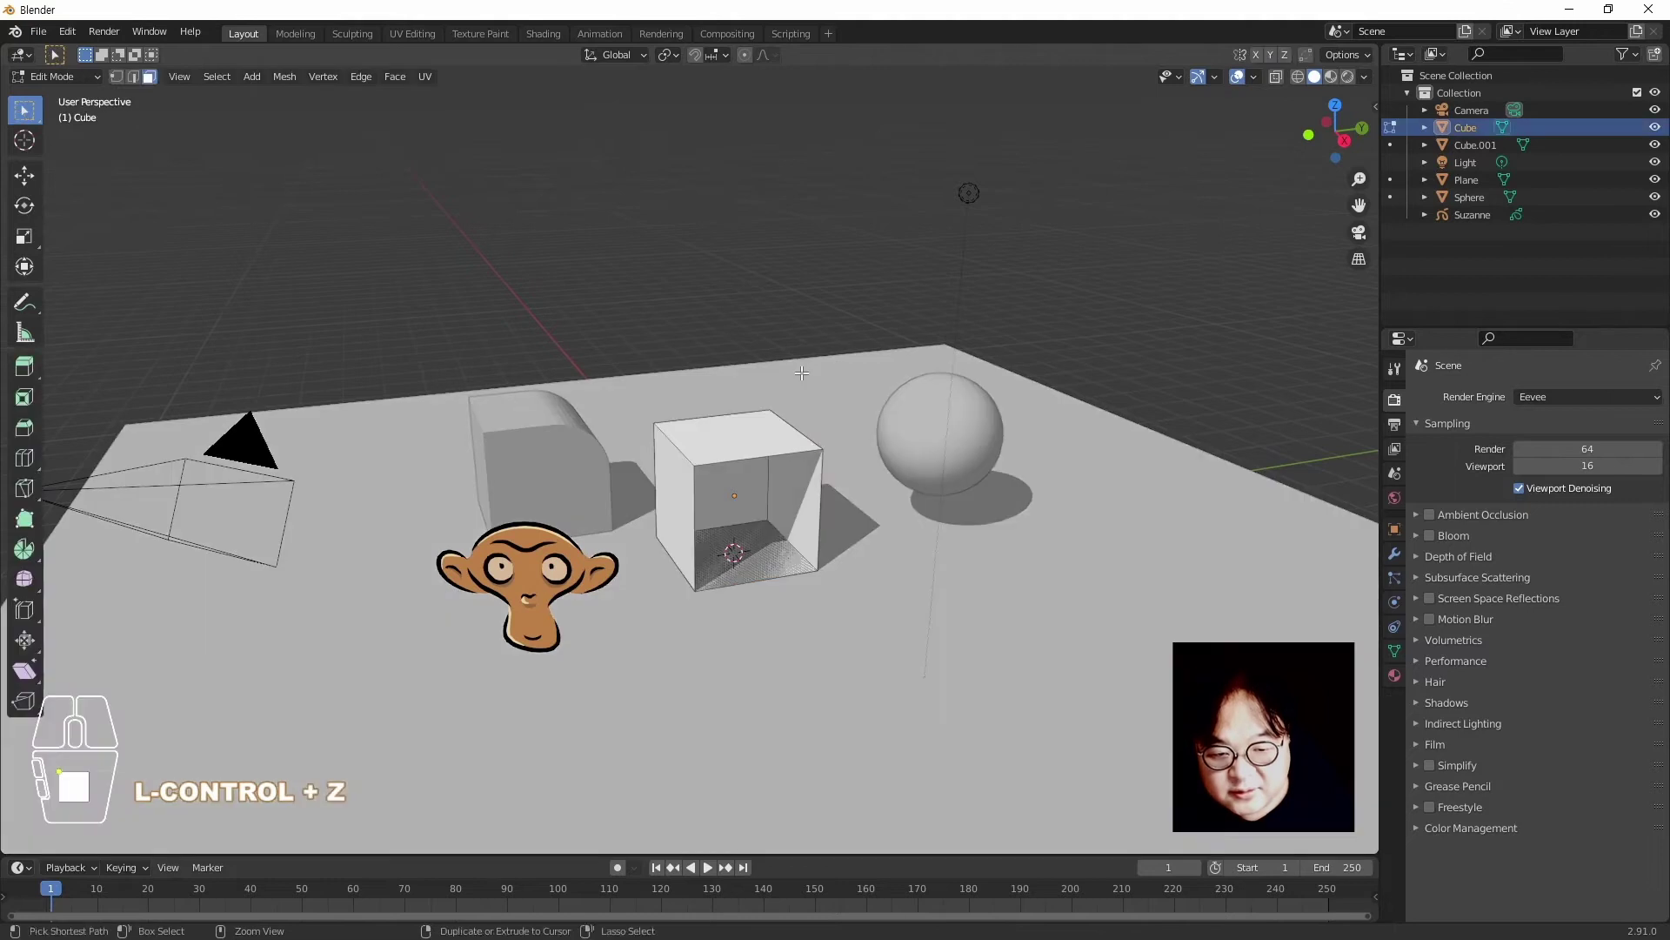
key(ctrl+z)
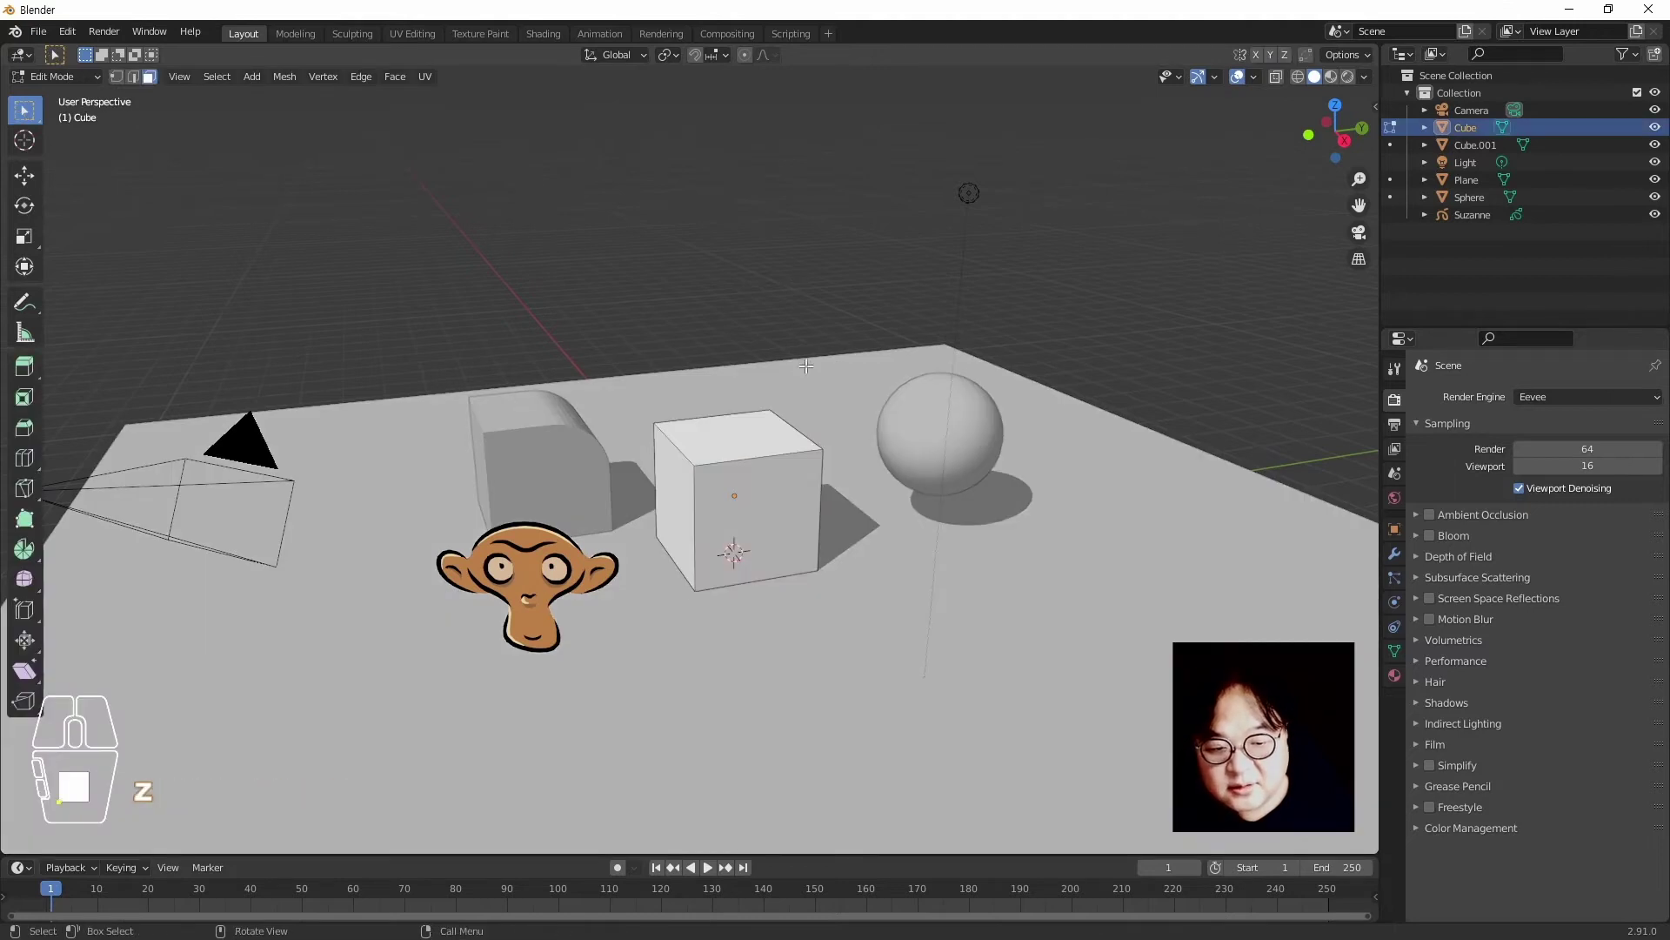
key(Tab)
click(1131, 243)
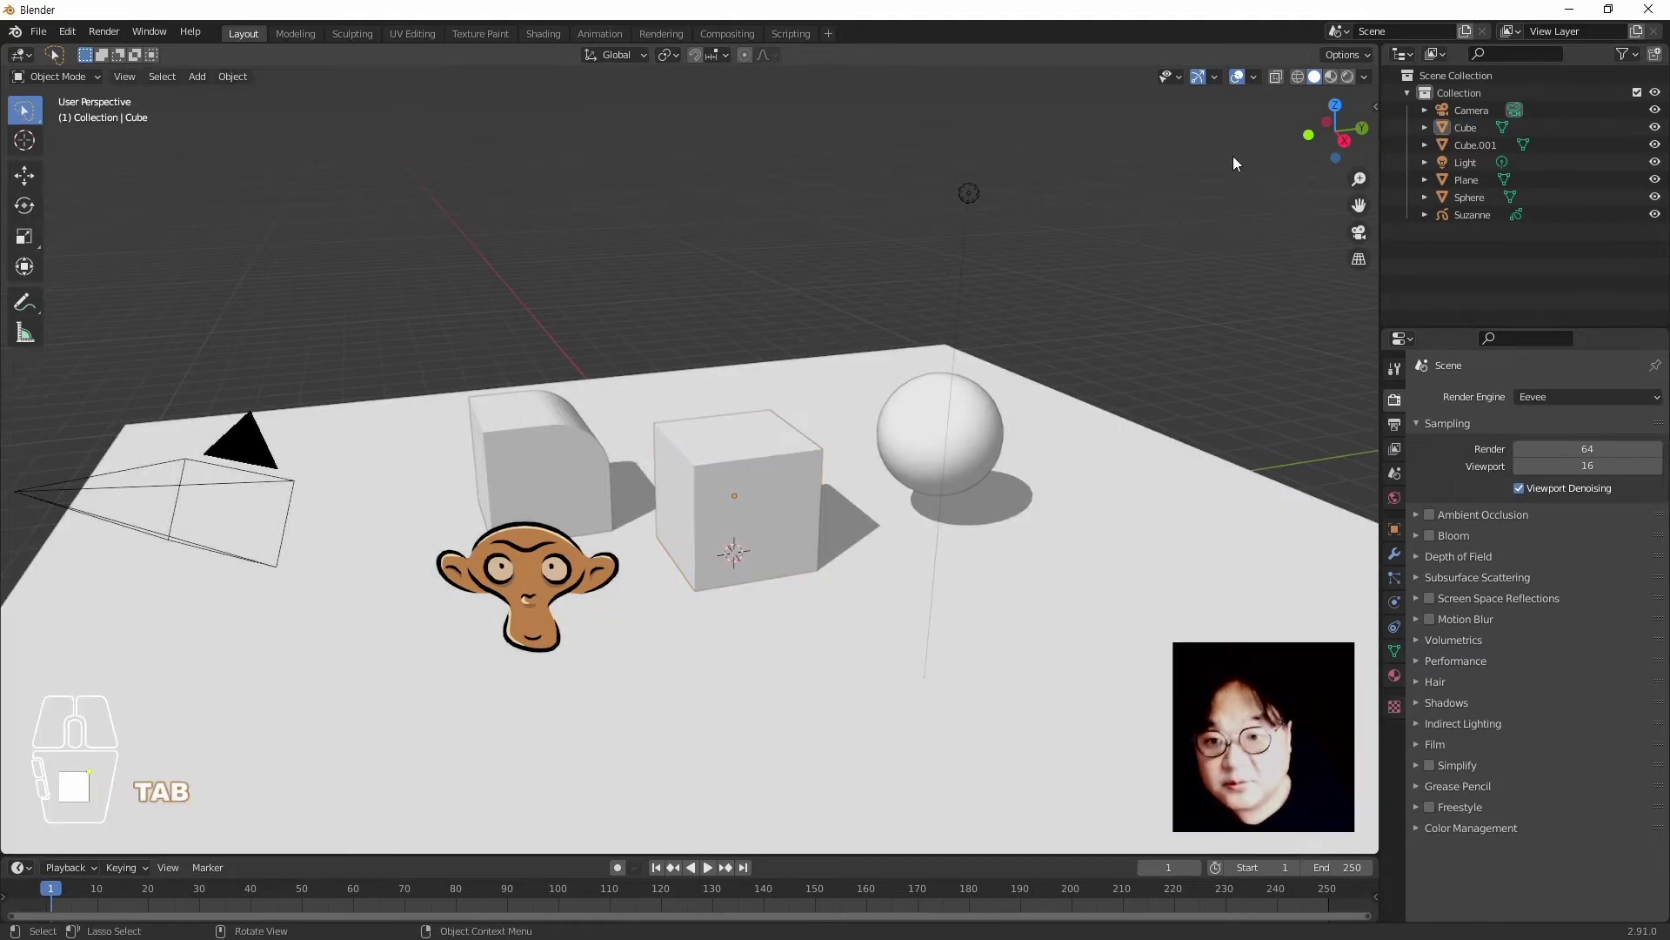
Enable the Cavity option for the Solid viewport shading
click(1363, 78)
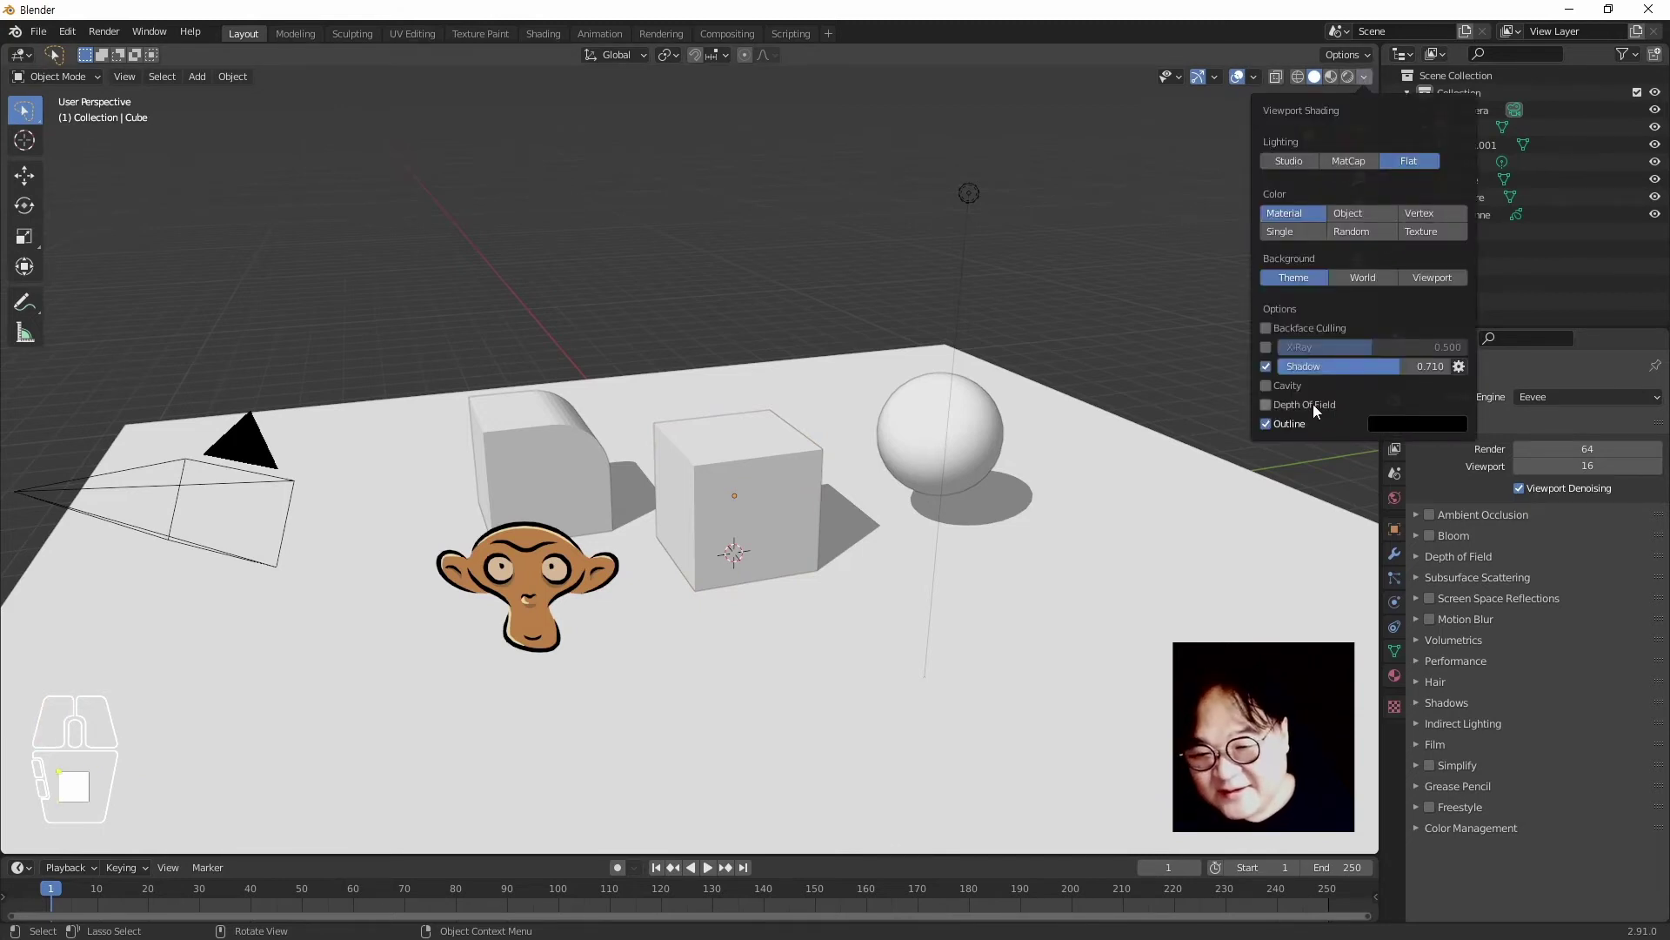
click(1272, 387)
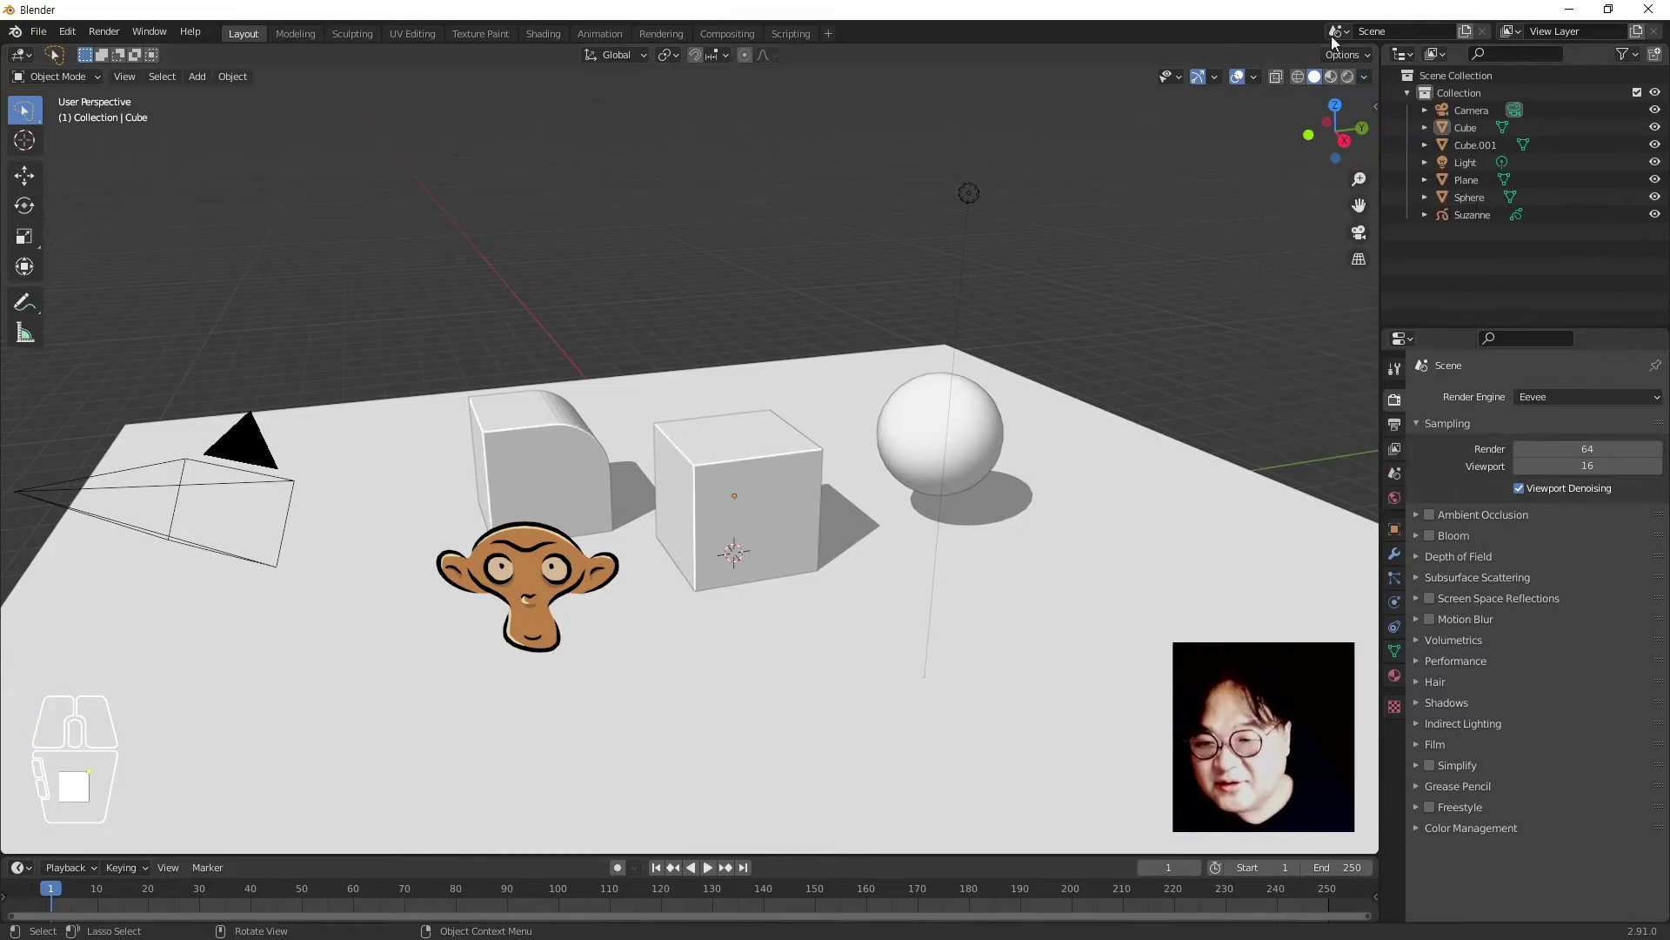
click(1363, 77)
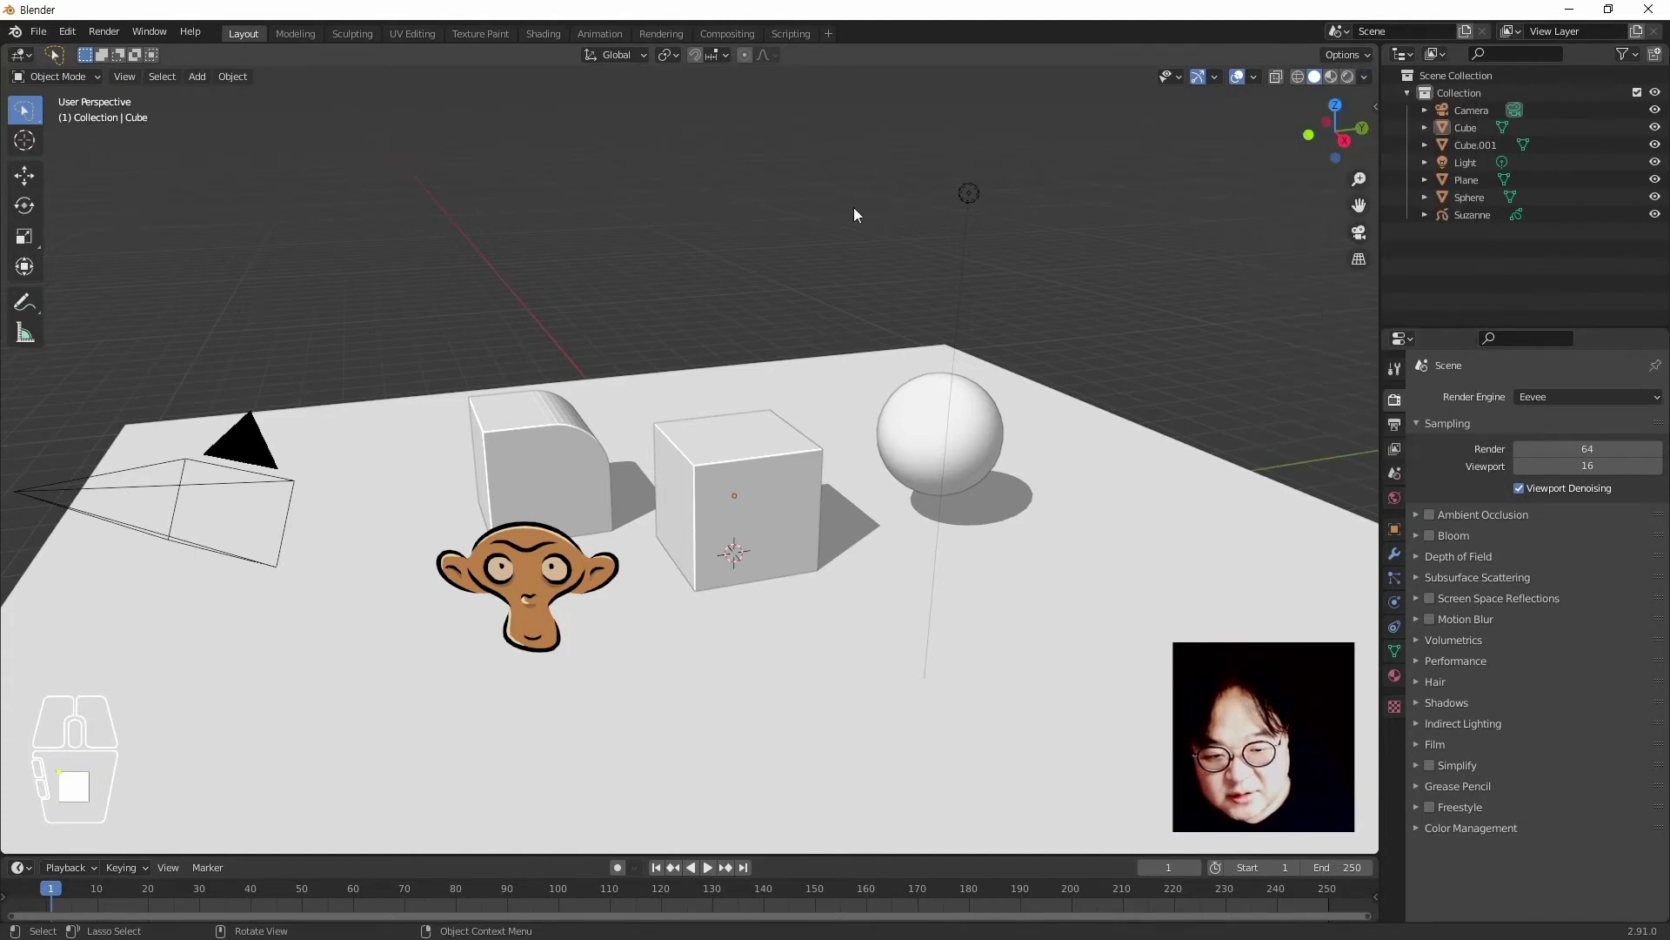
Add a new cube on the rounded cube's curved surface and scale it down to about 0.32
middle_drag(635, 328, 783, 582)
click(493, 414)
shift+right_click(789, 329)
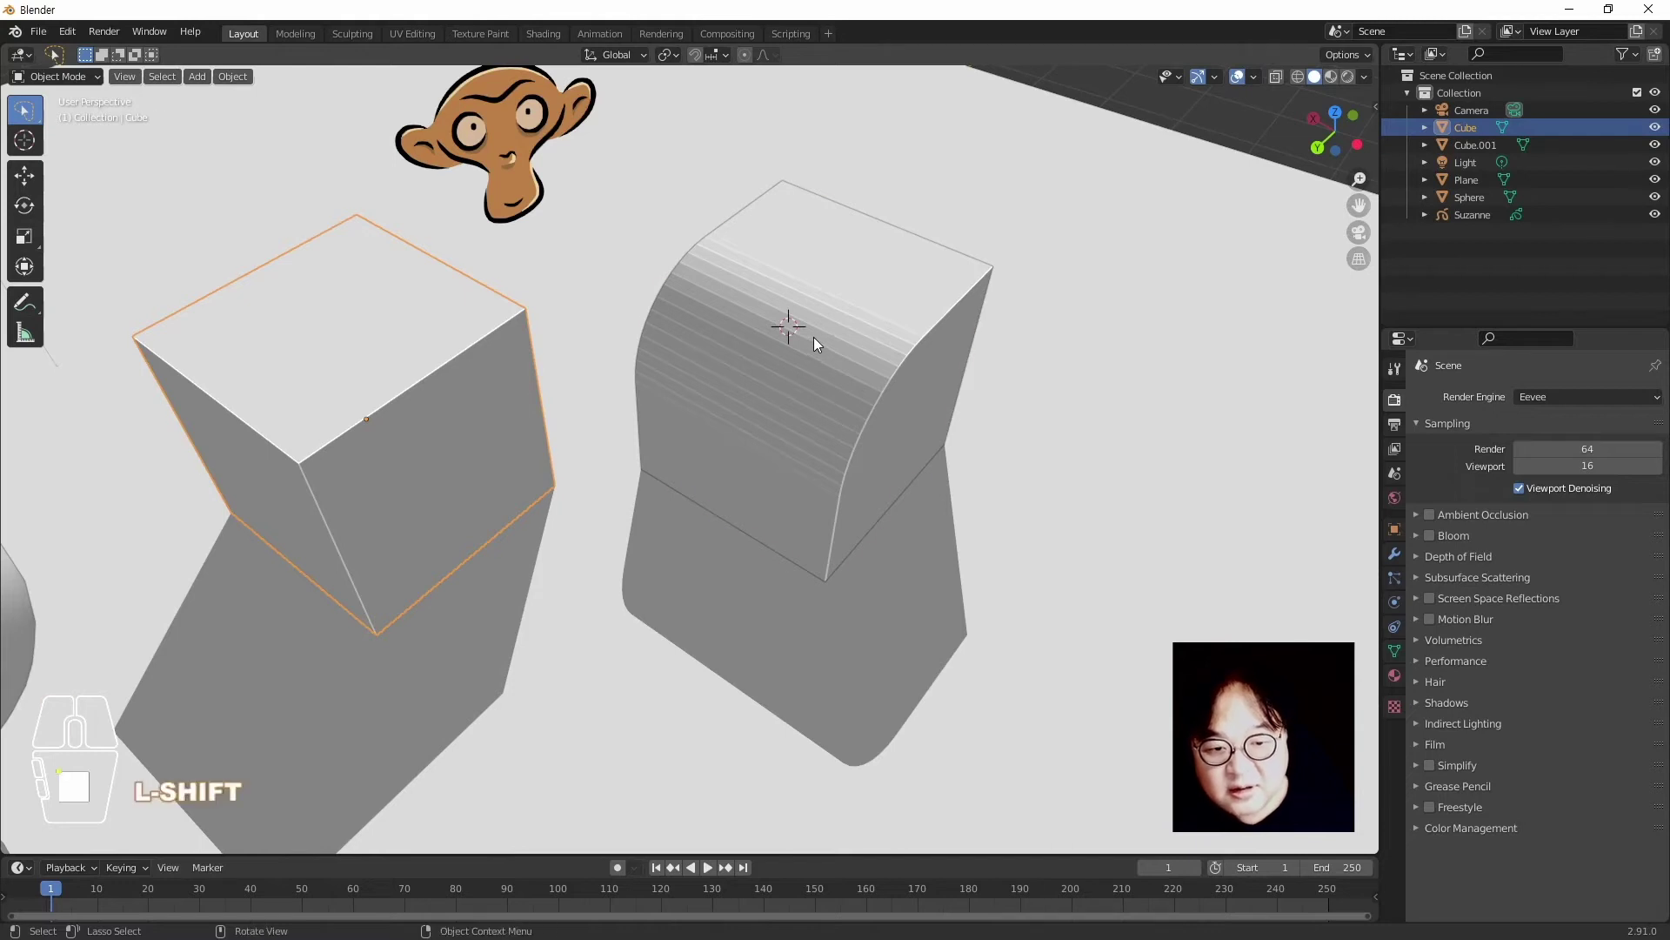
click(812, 338)
key(shift+a)
mouse_move(811, 355)
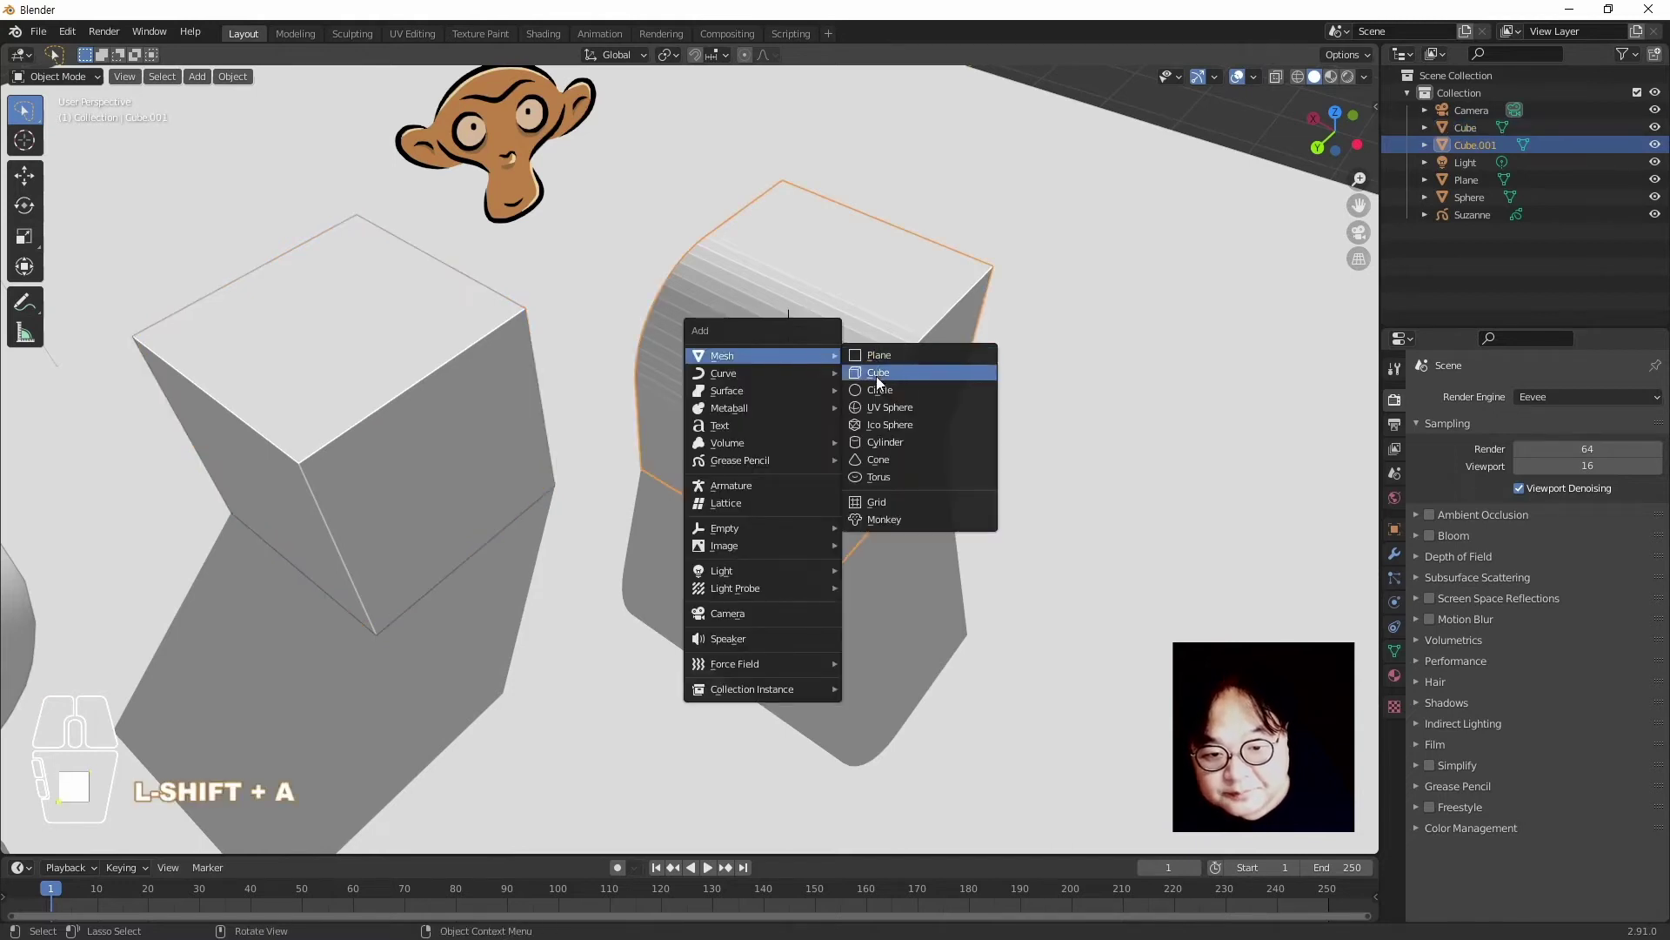
click(903, 379)
key(s)
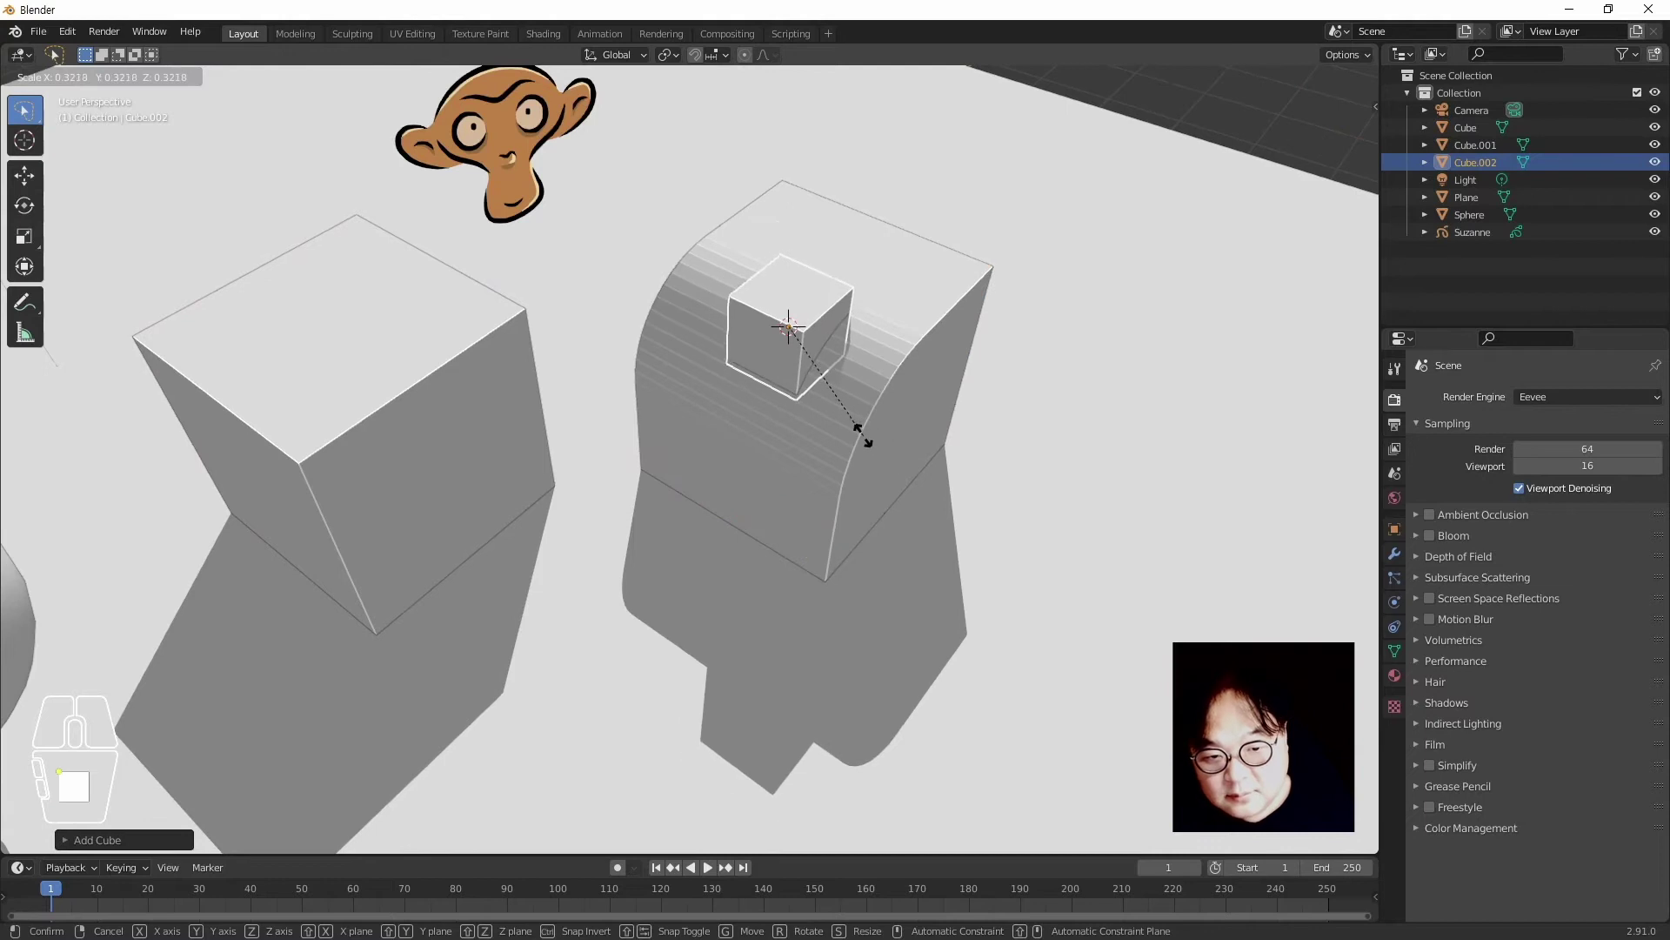
click(861, 431)
click(1143, 110)
Rotate the small cube around the global X axis so it sits tilted on the curved surface
middle_drag(916, 475, 781, 311)
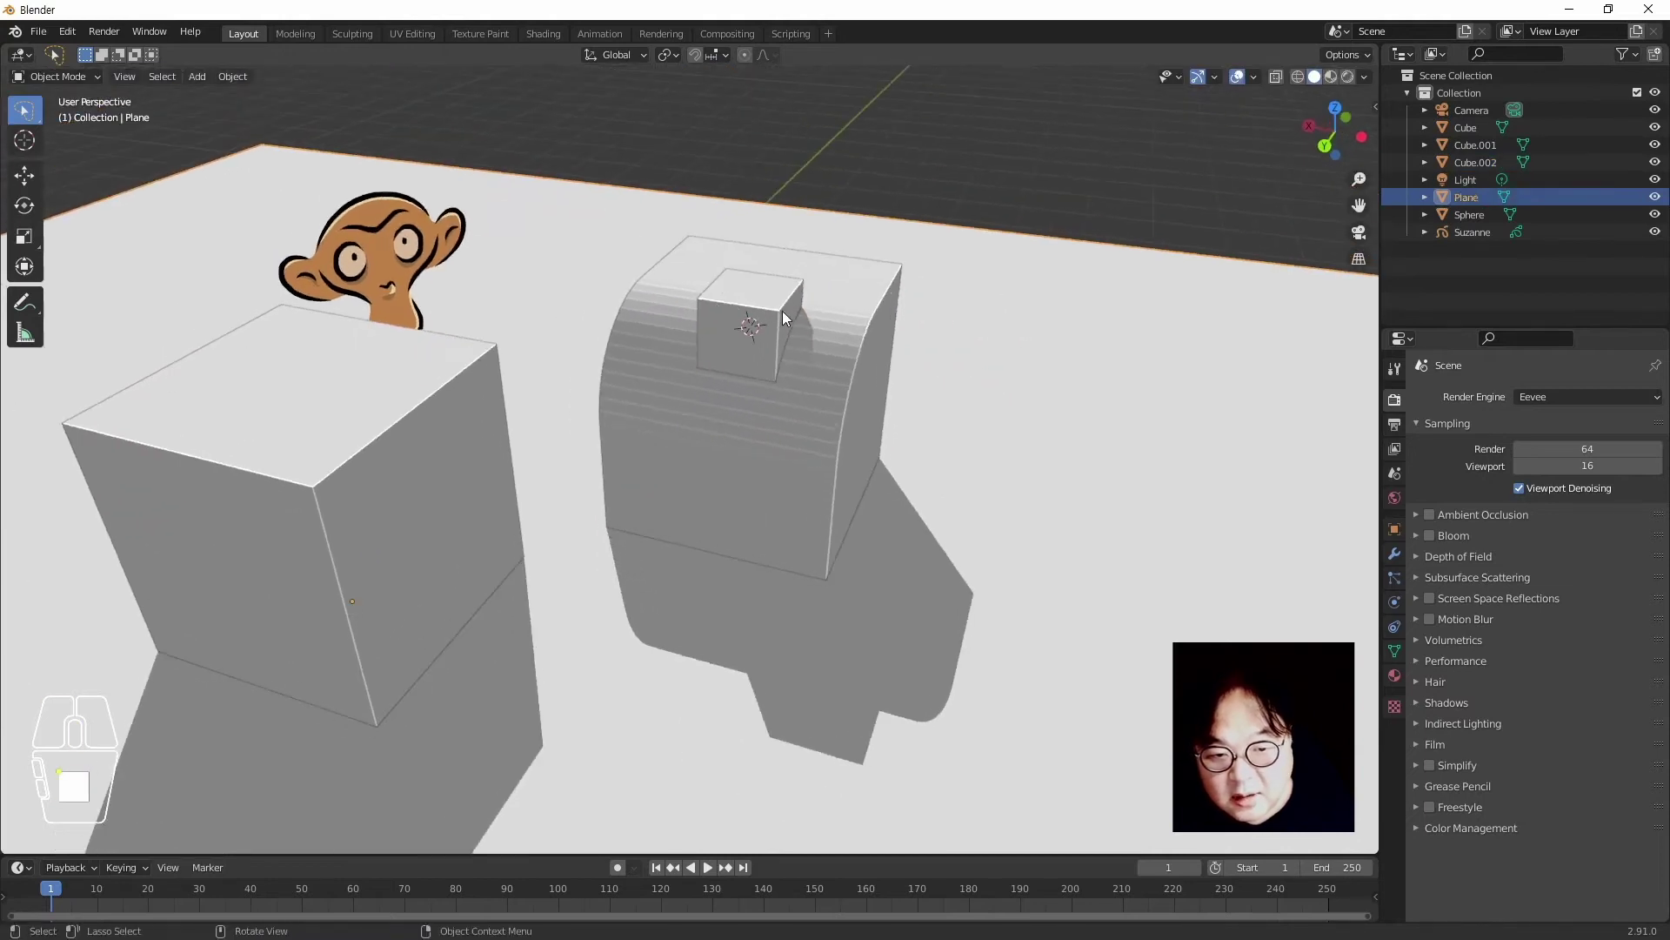
click(781, 311)
key(r)
key(y)
key(x)
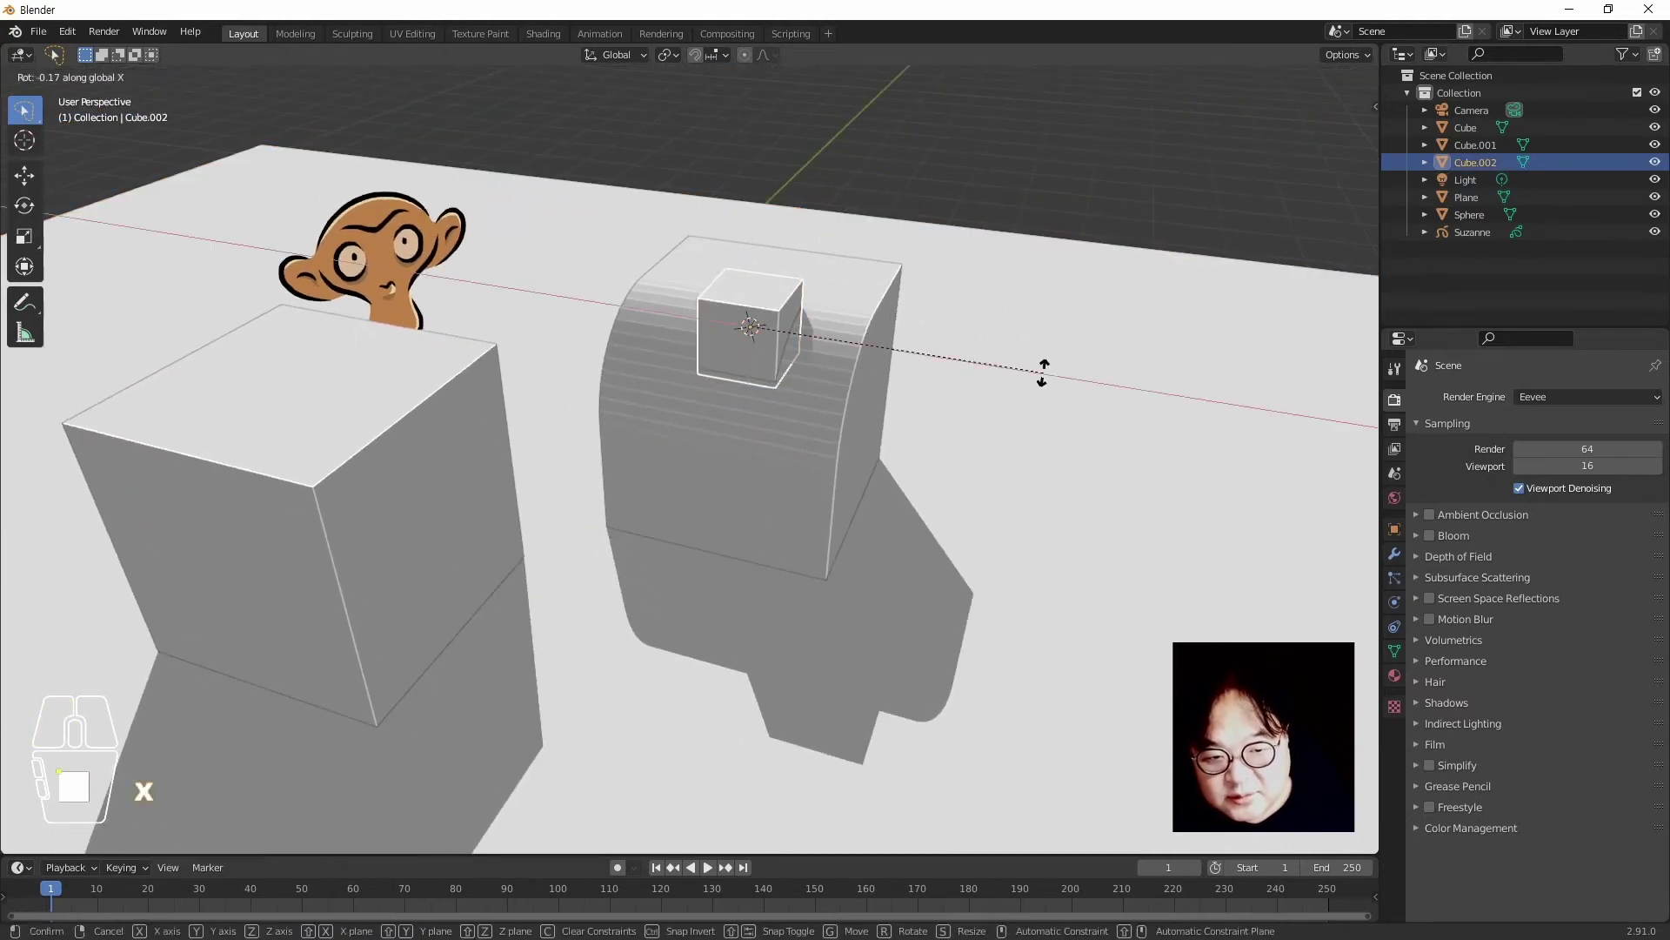
click(1057, 287)
middle_drag(1062, 343, 1004, 236)
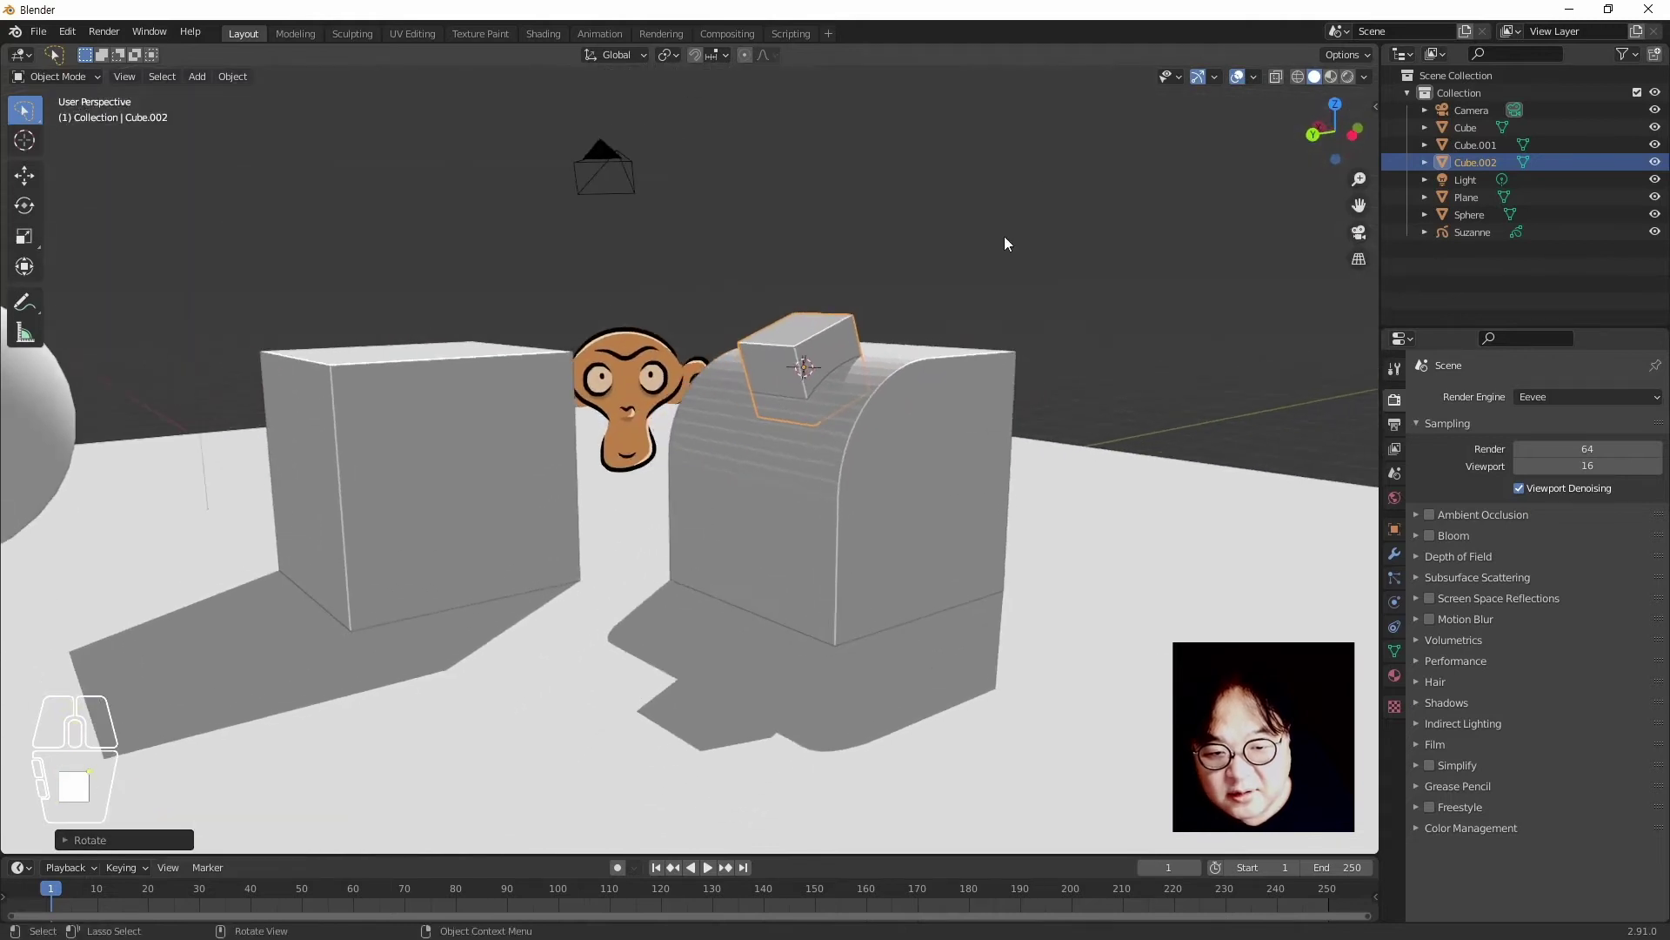
Move the small cube slightly up along Z, deselect it and place the 3D cursor on the floor plane away from the cubes
click(1025, 359)
click(852, 344)
key(g)
key(z)
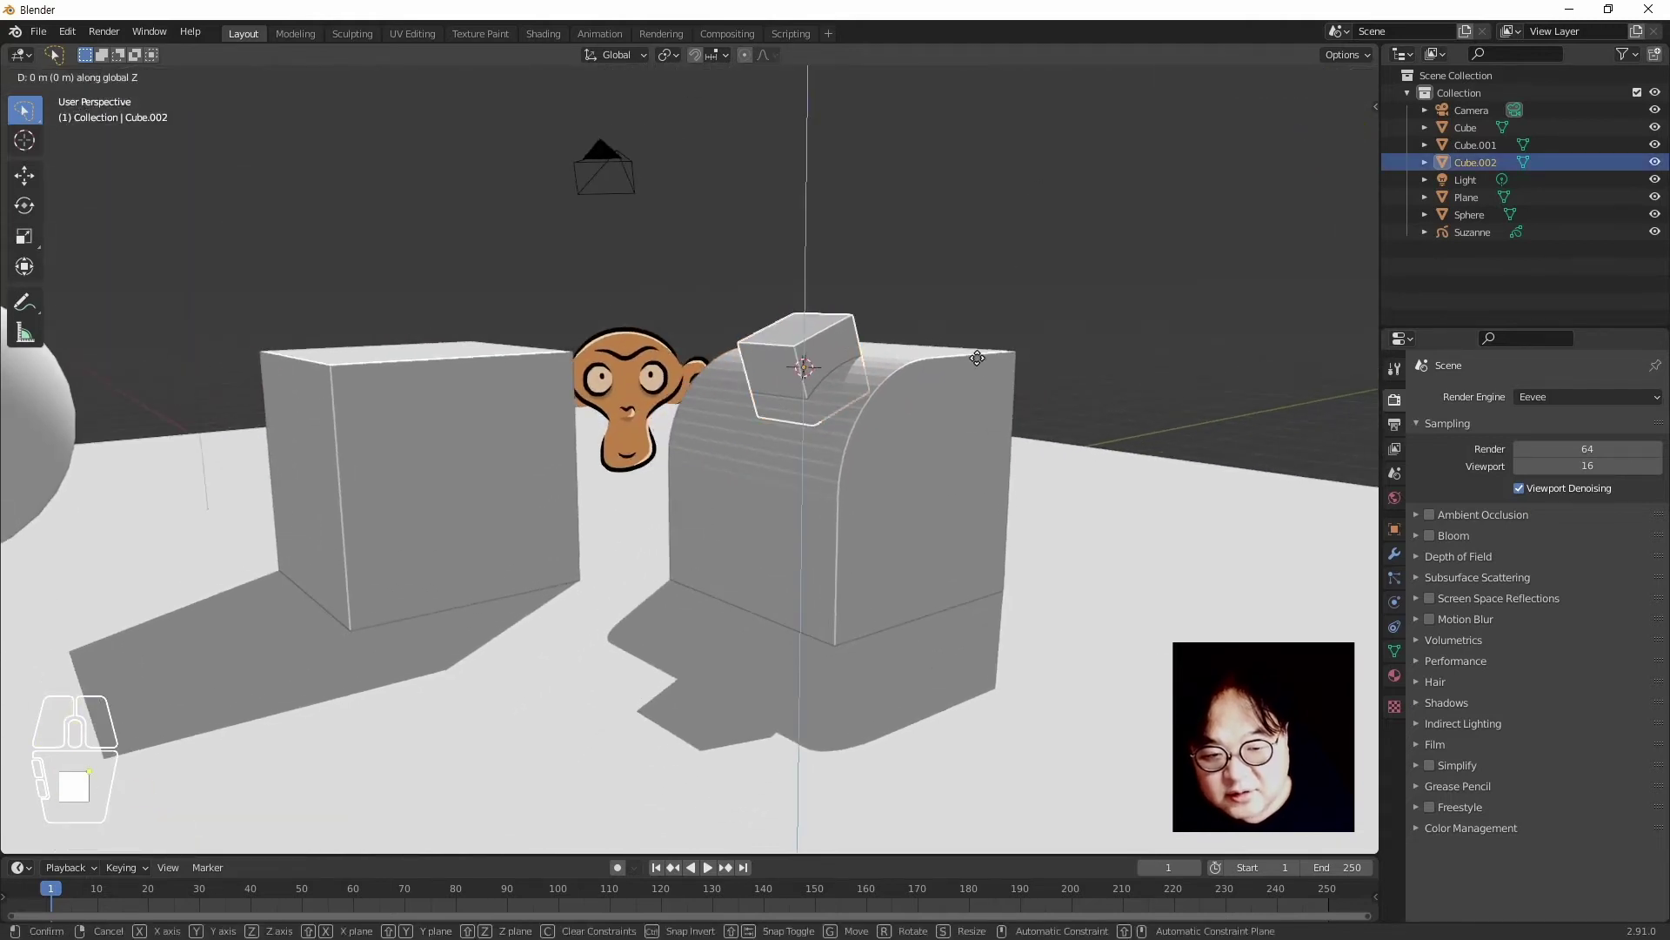
key(z)
right_click(982, 341)
click(1037, 239)
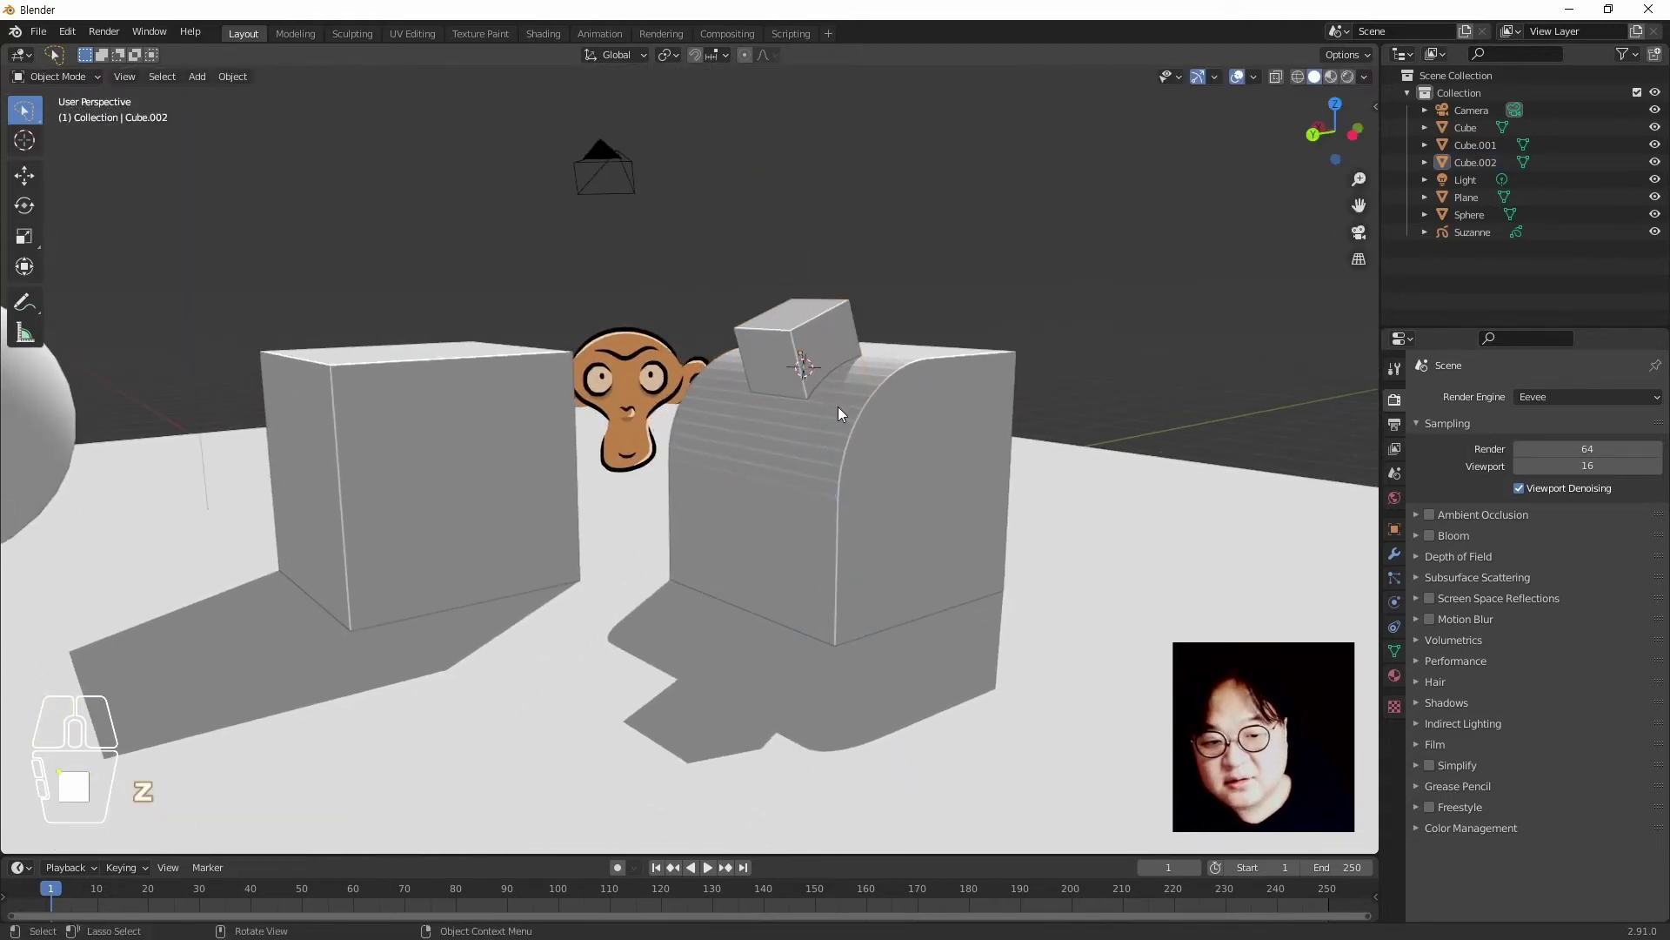
shift+right_click(1083, 709)
middle_drag(1084, 226, 1089, 358)
shift+middle_drag(1014, 458, 1001, 439)
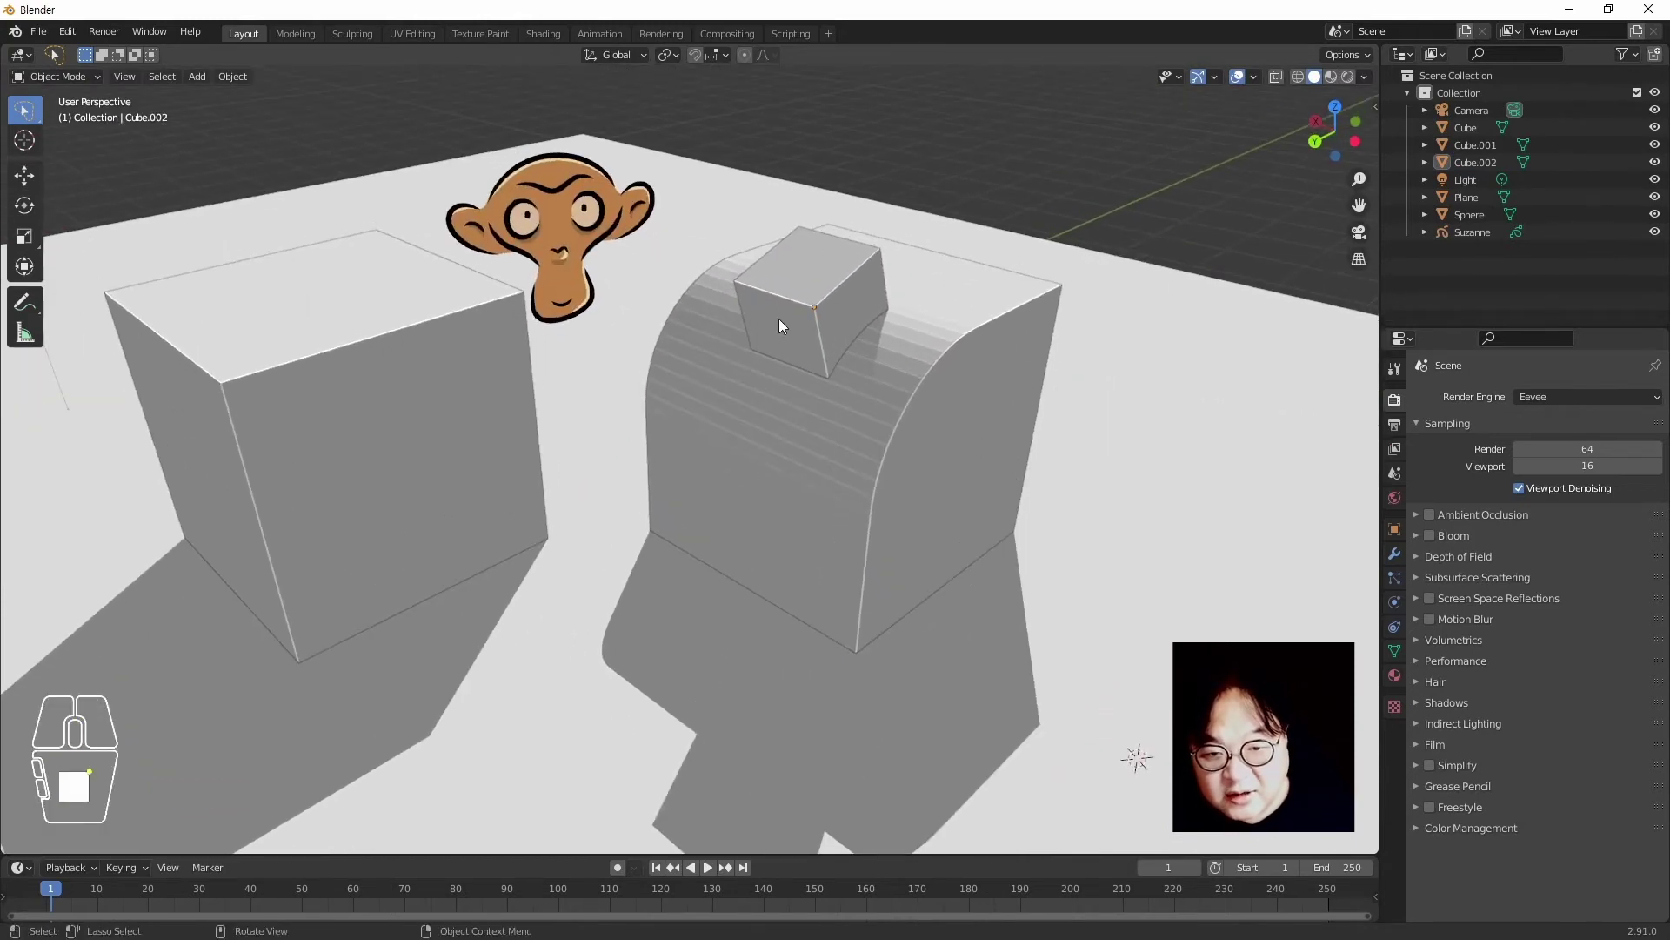
Set the Screen Space cavity's Ridge to 0.836 and try Valley strengths up to 1.500
click(1364, 77)
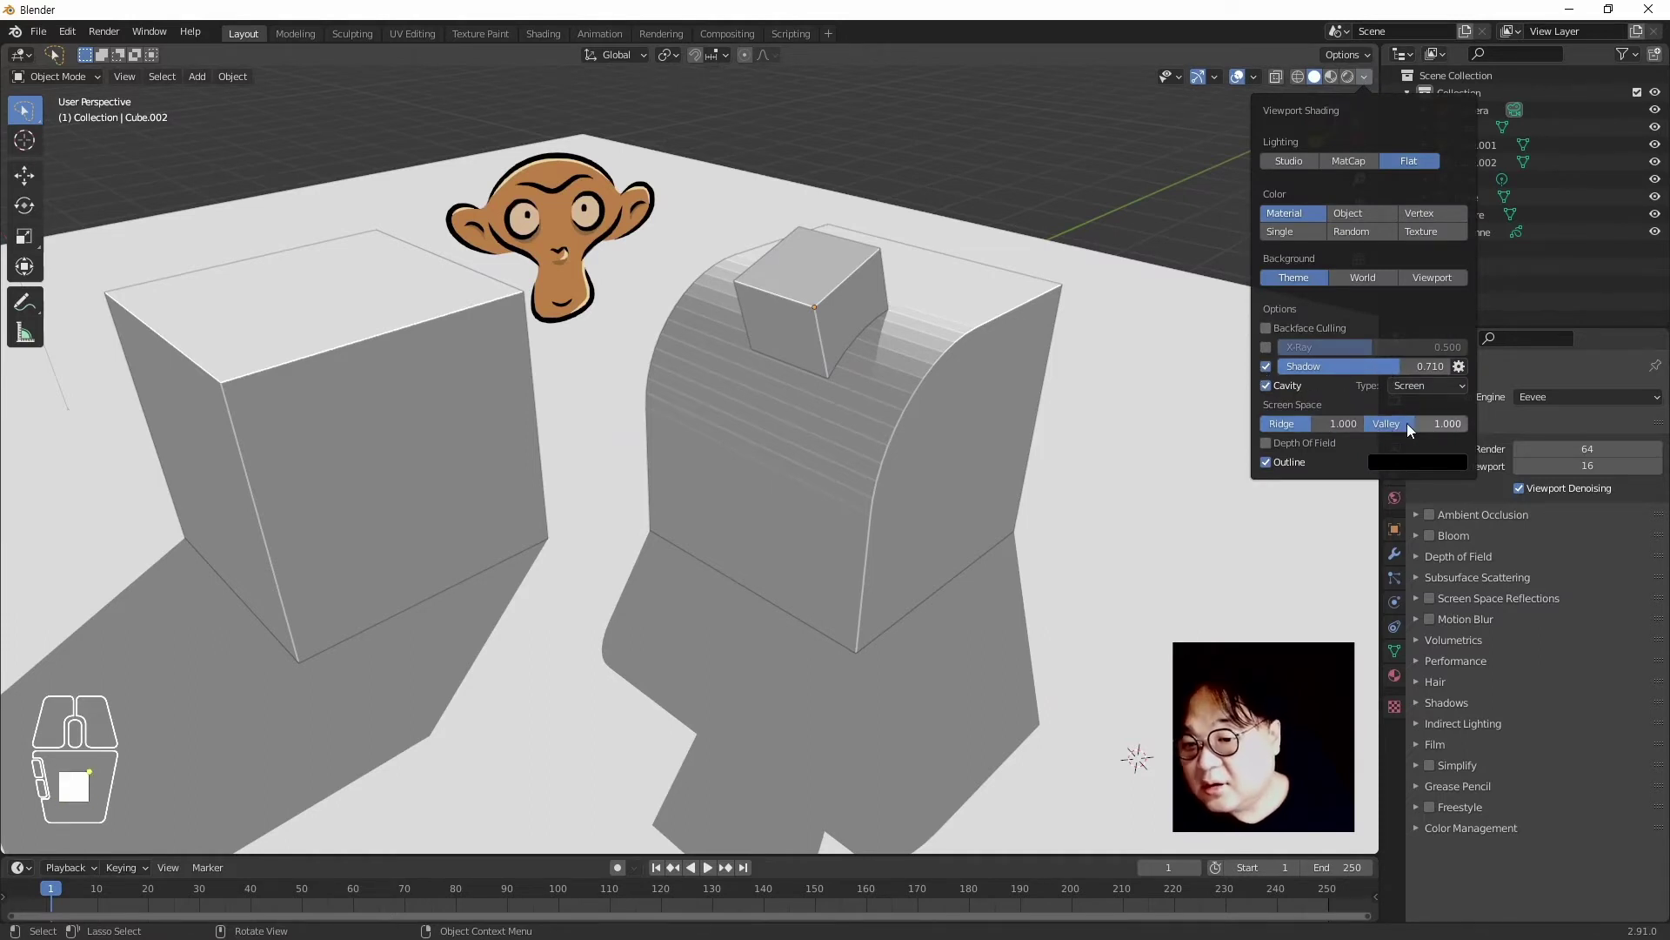
drag(1421, 423, 1296, 426)
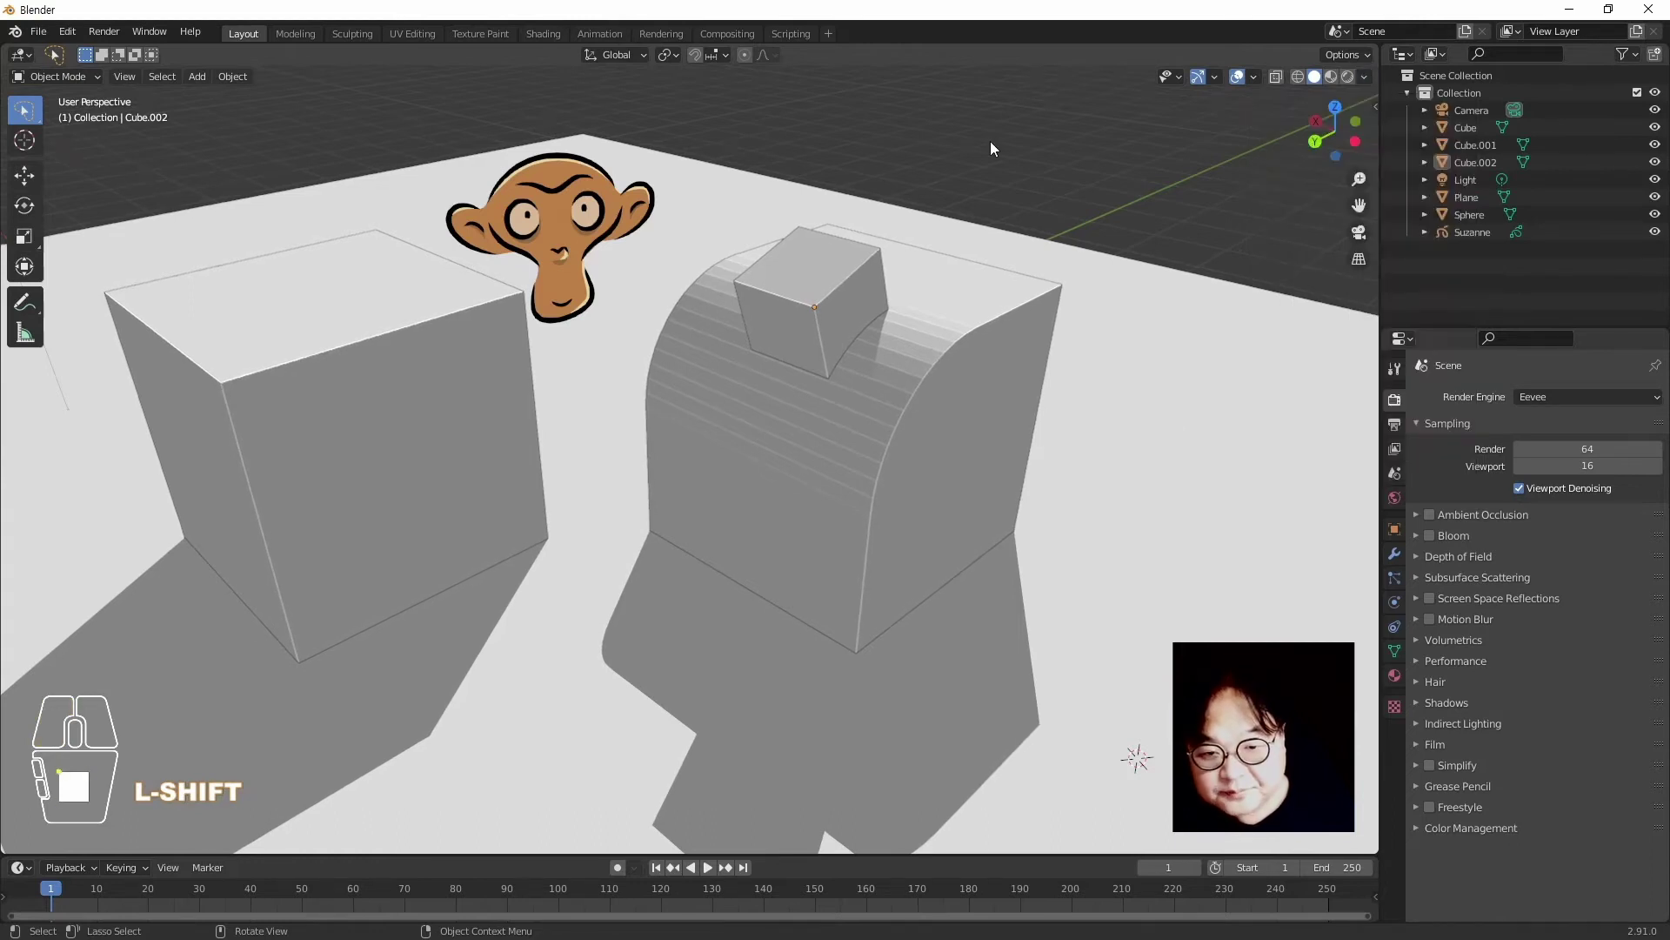
click(1365, 78)
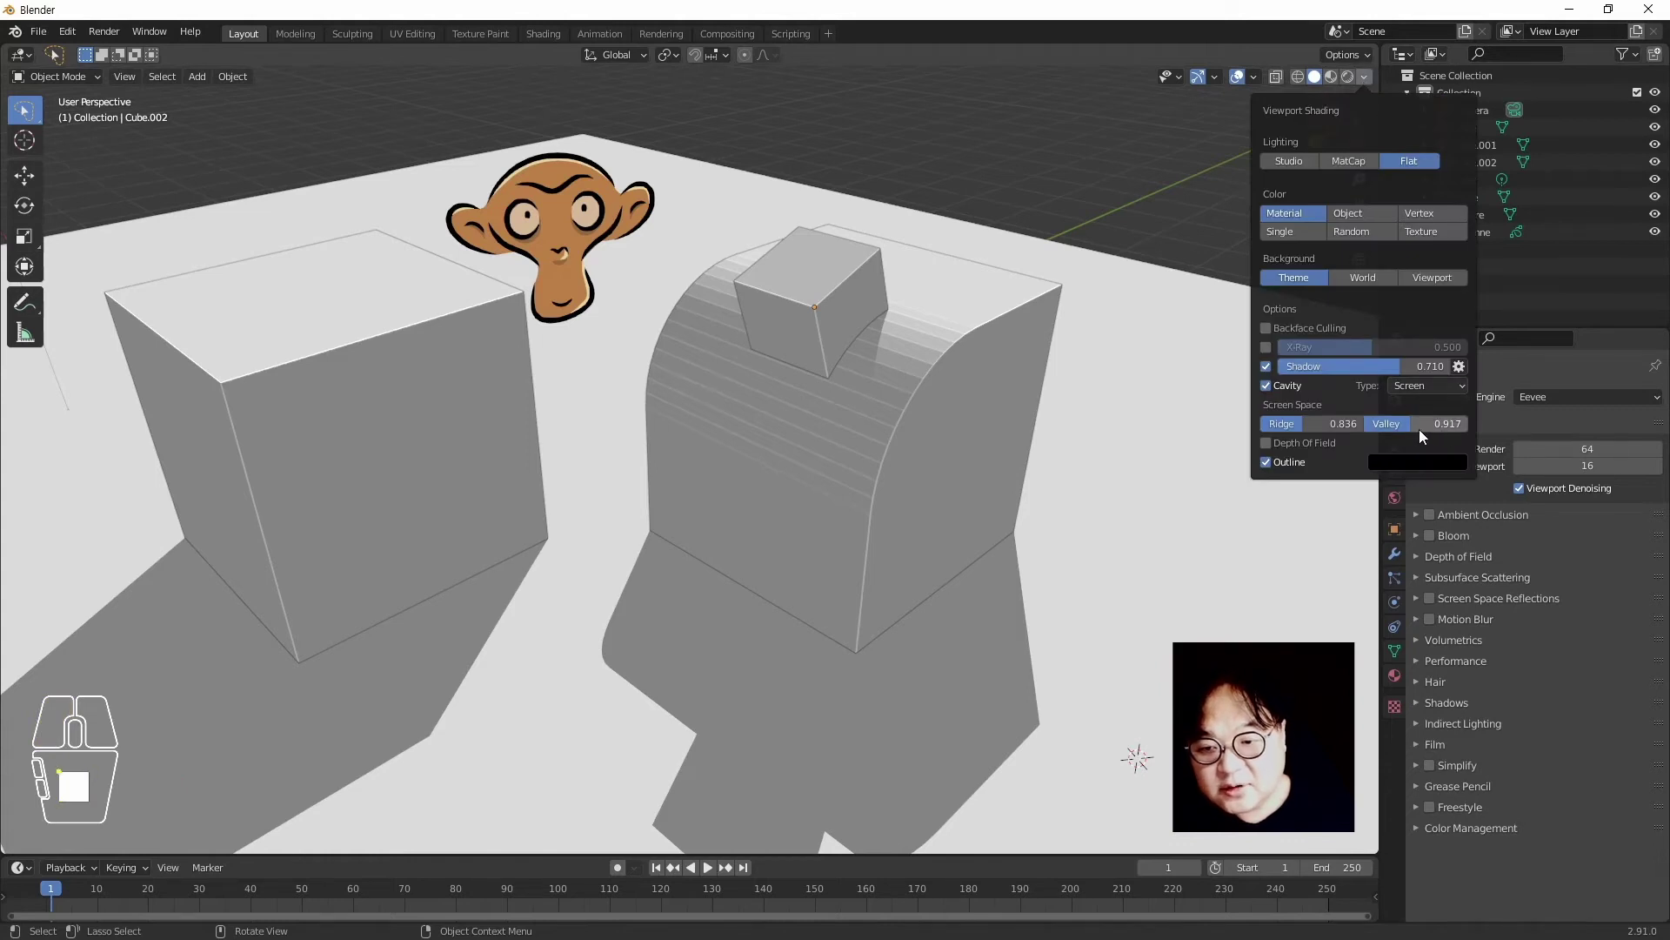
drag(1421, 433, 1455, 441)
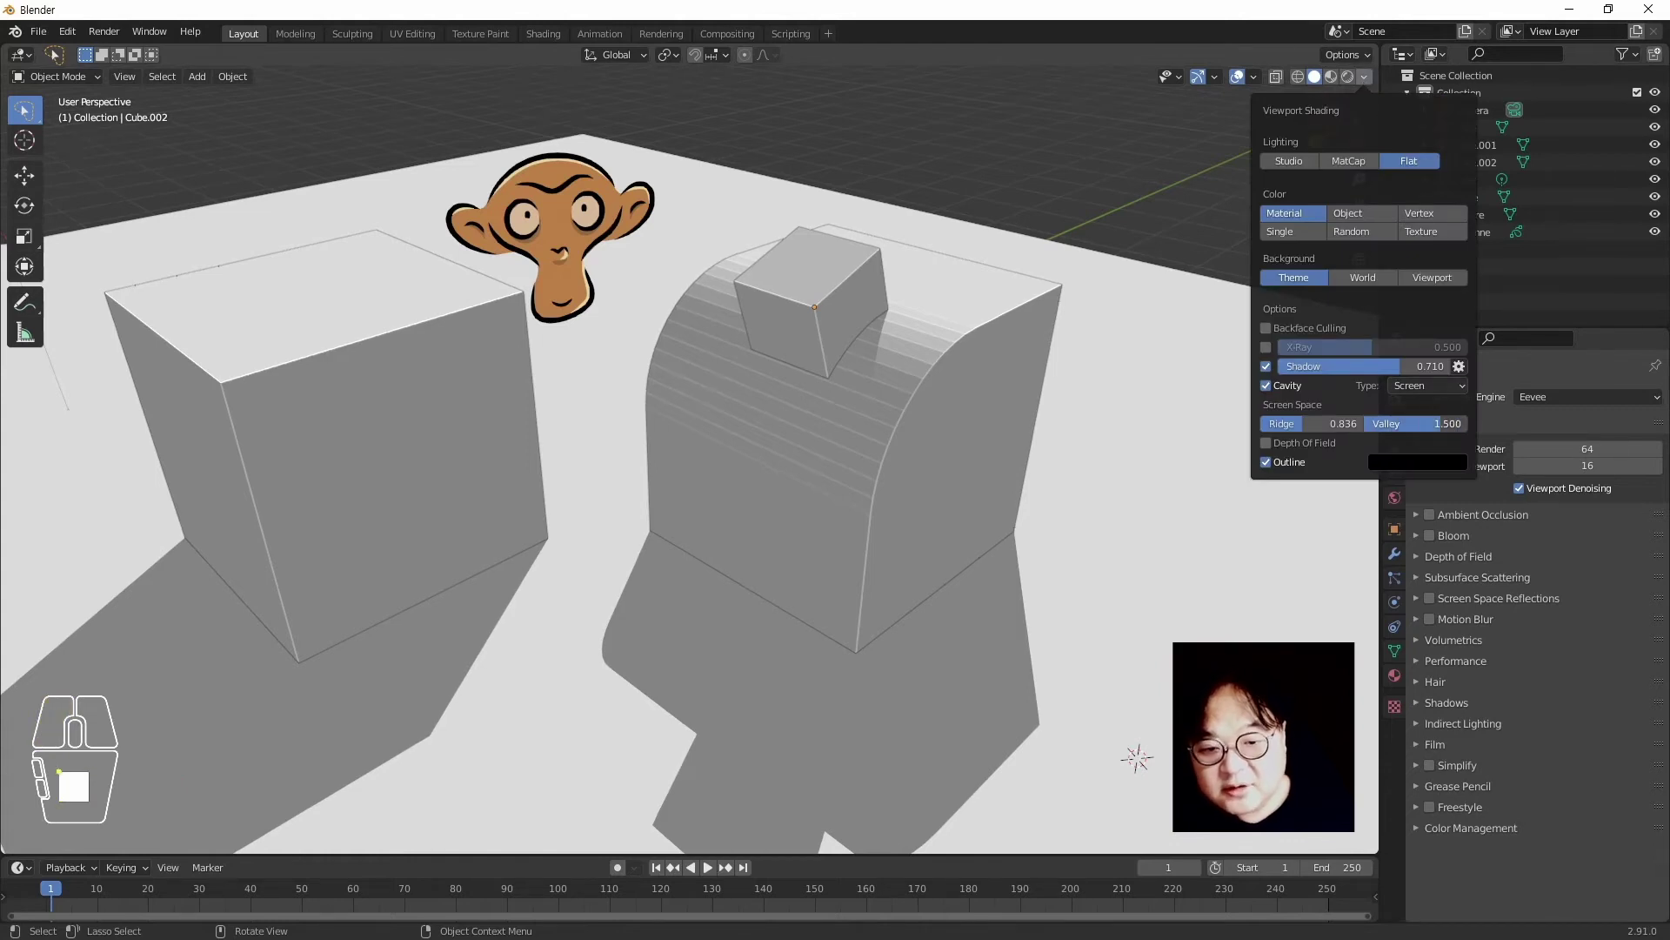
Inset the flat side face of the rounded cube in Edit Mode
click(978, 384)
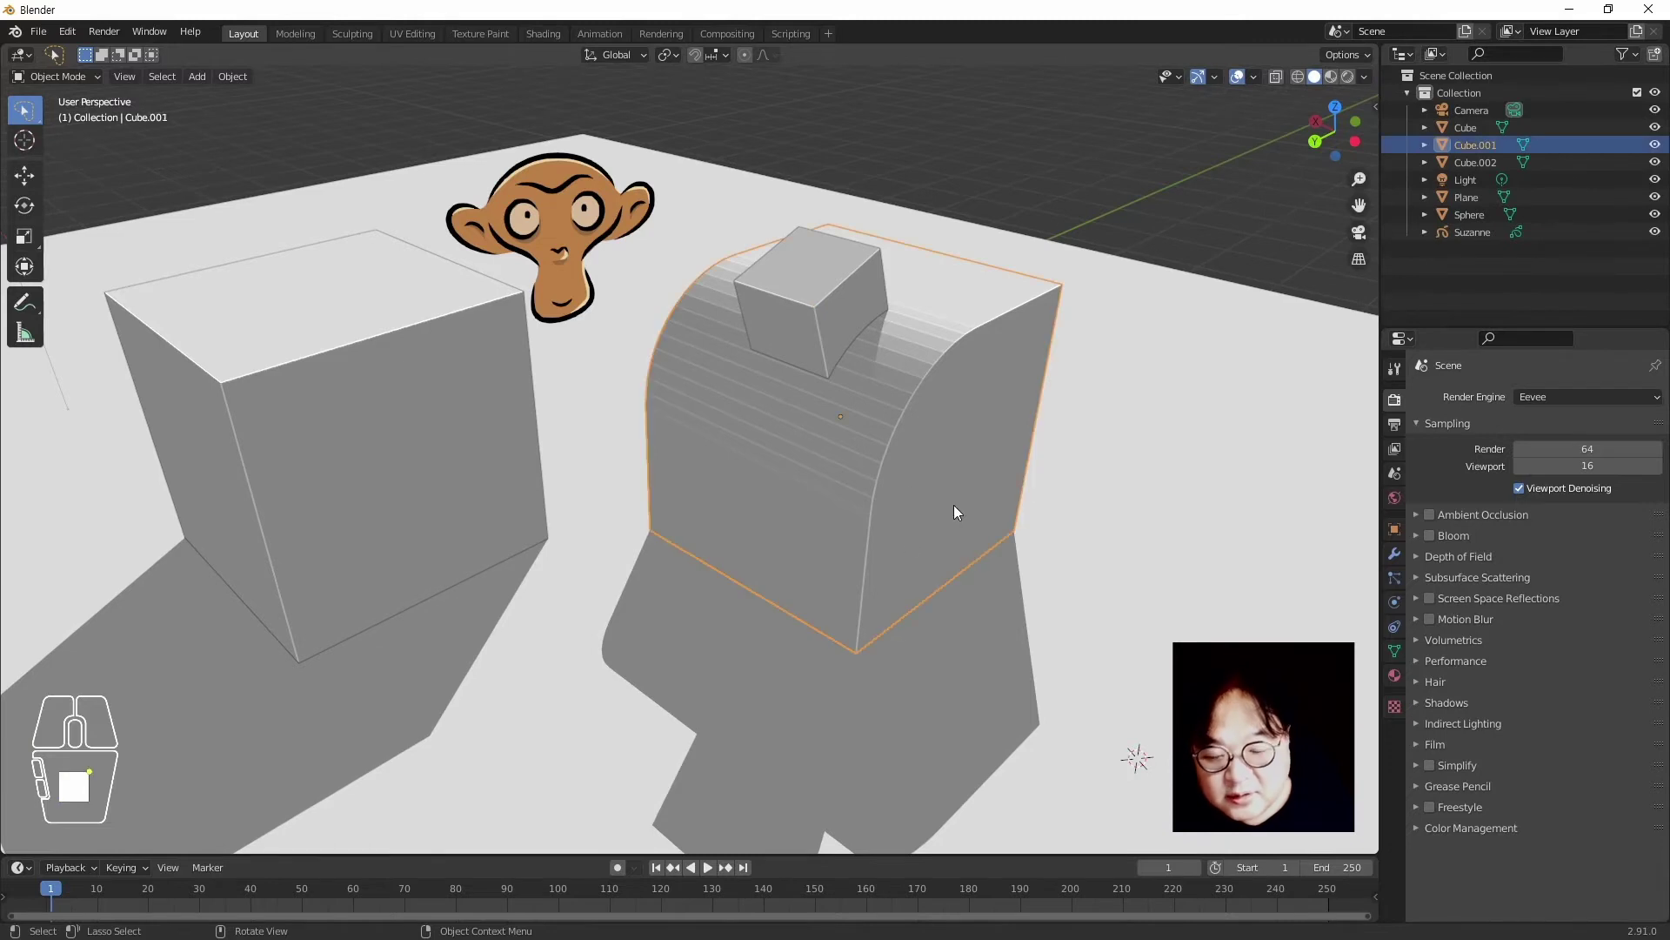
middle_drag(1041, 613, 999, 550)
key(Tab)
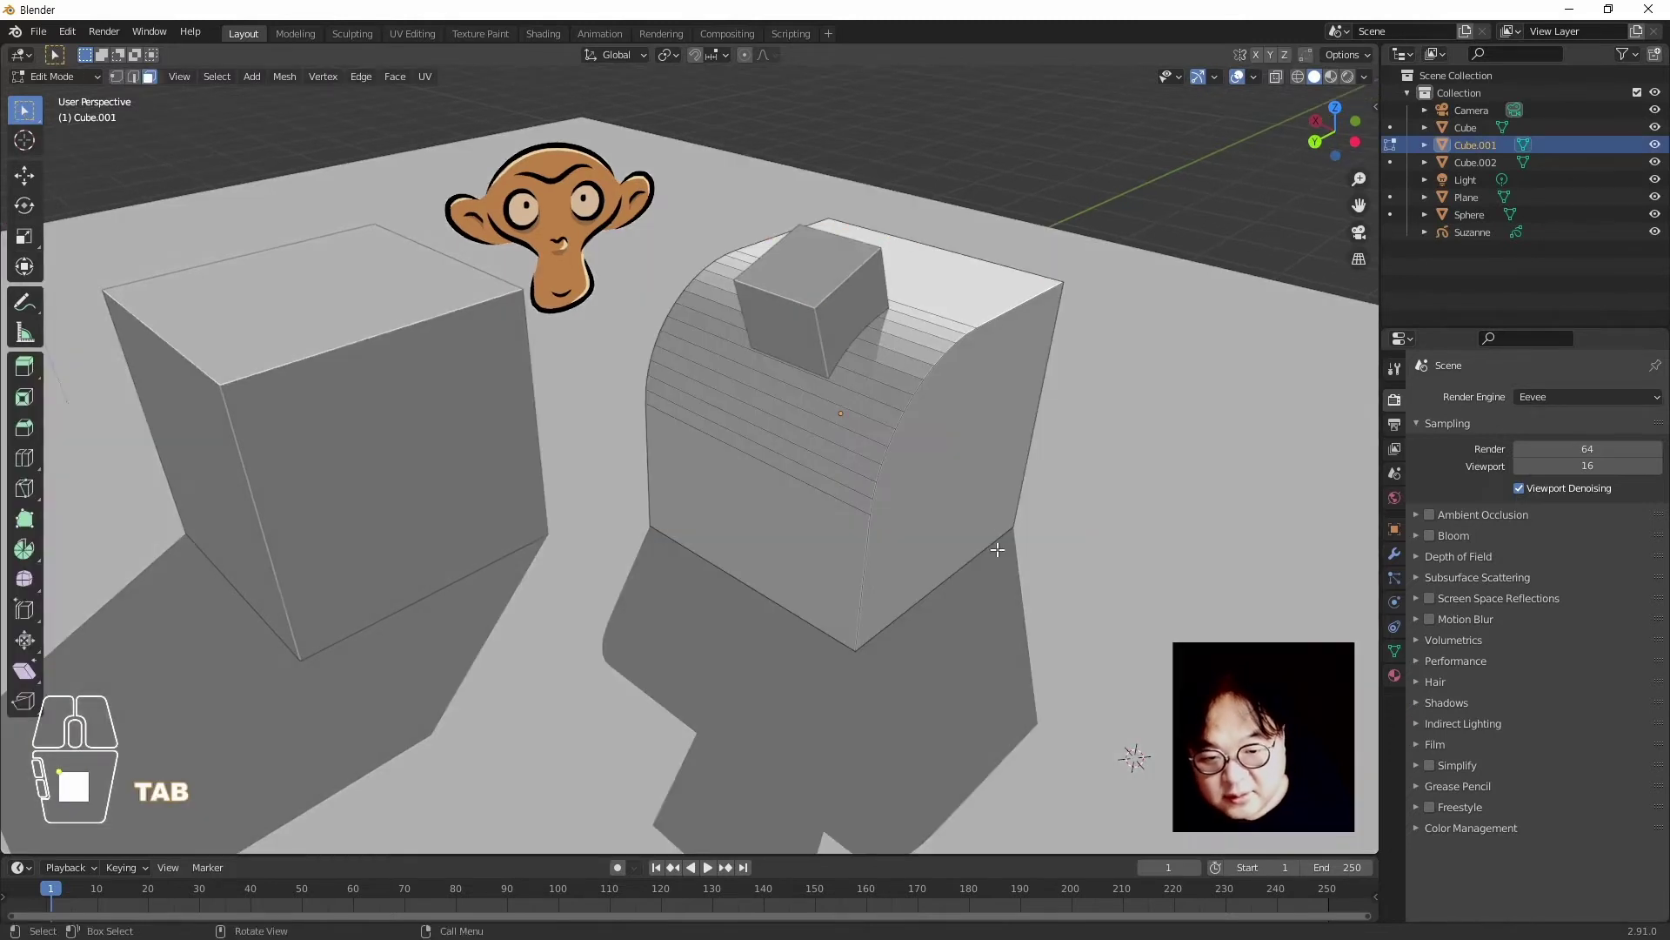
click(989, 497)
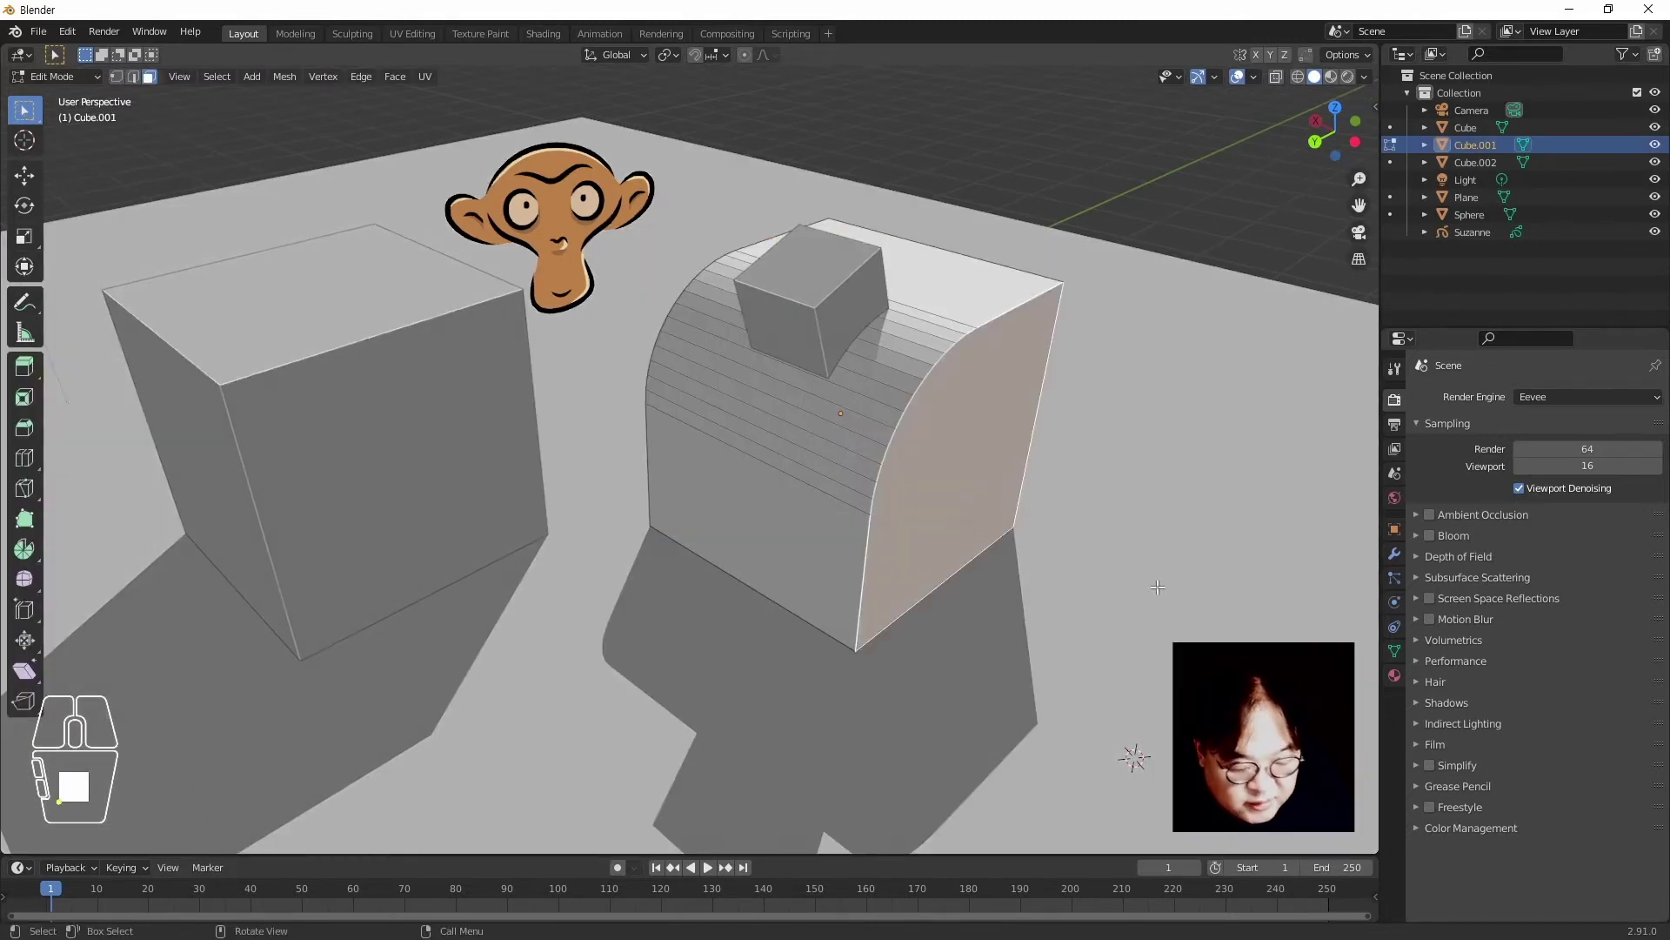
key(i)
click(1130, 608)
Extrude the inset face inward to form a recess in the rounded cube and return to Object Mode
key(e)
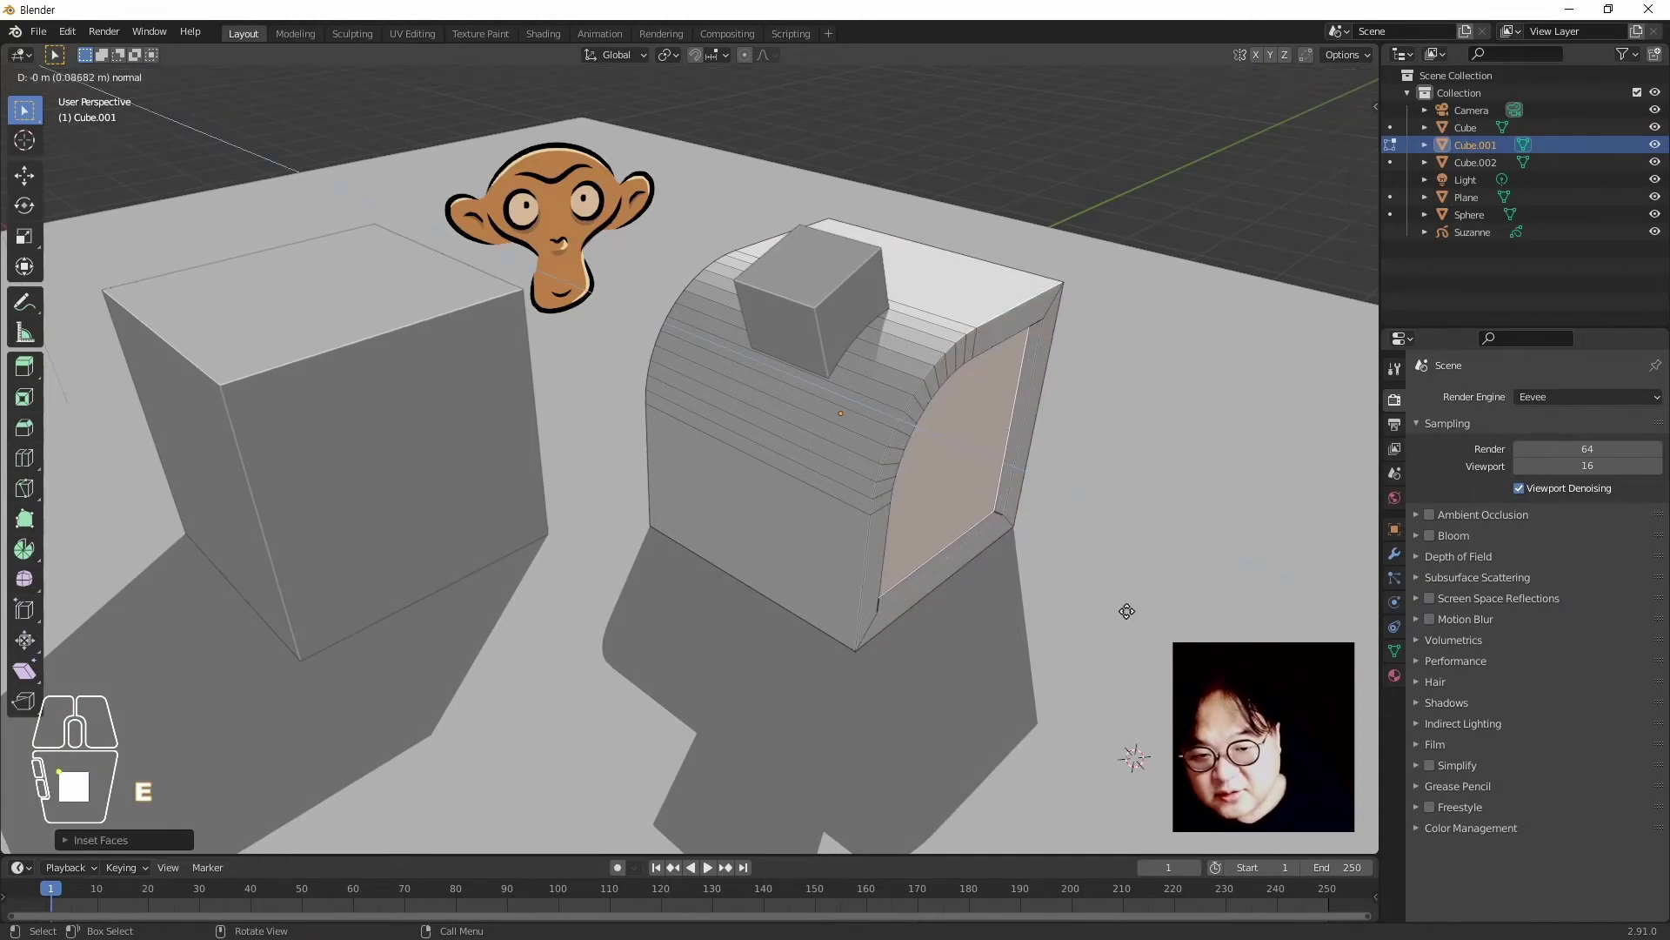
click(1089, 601)
middle_drag(1003, 676, 950, 647)
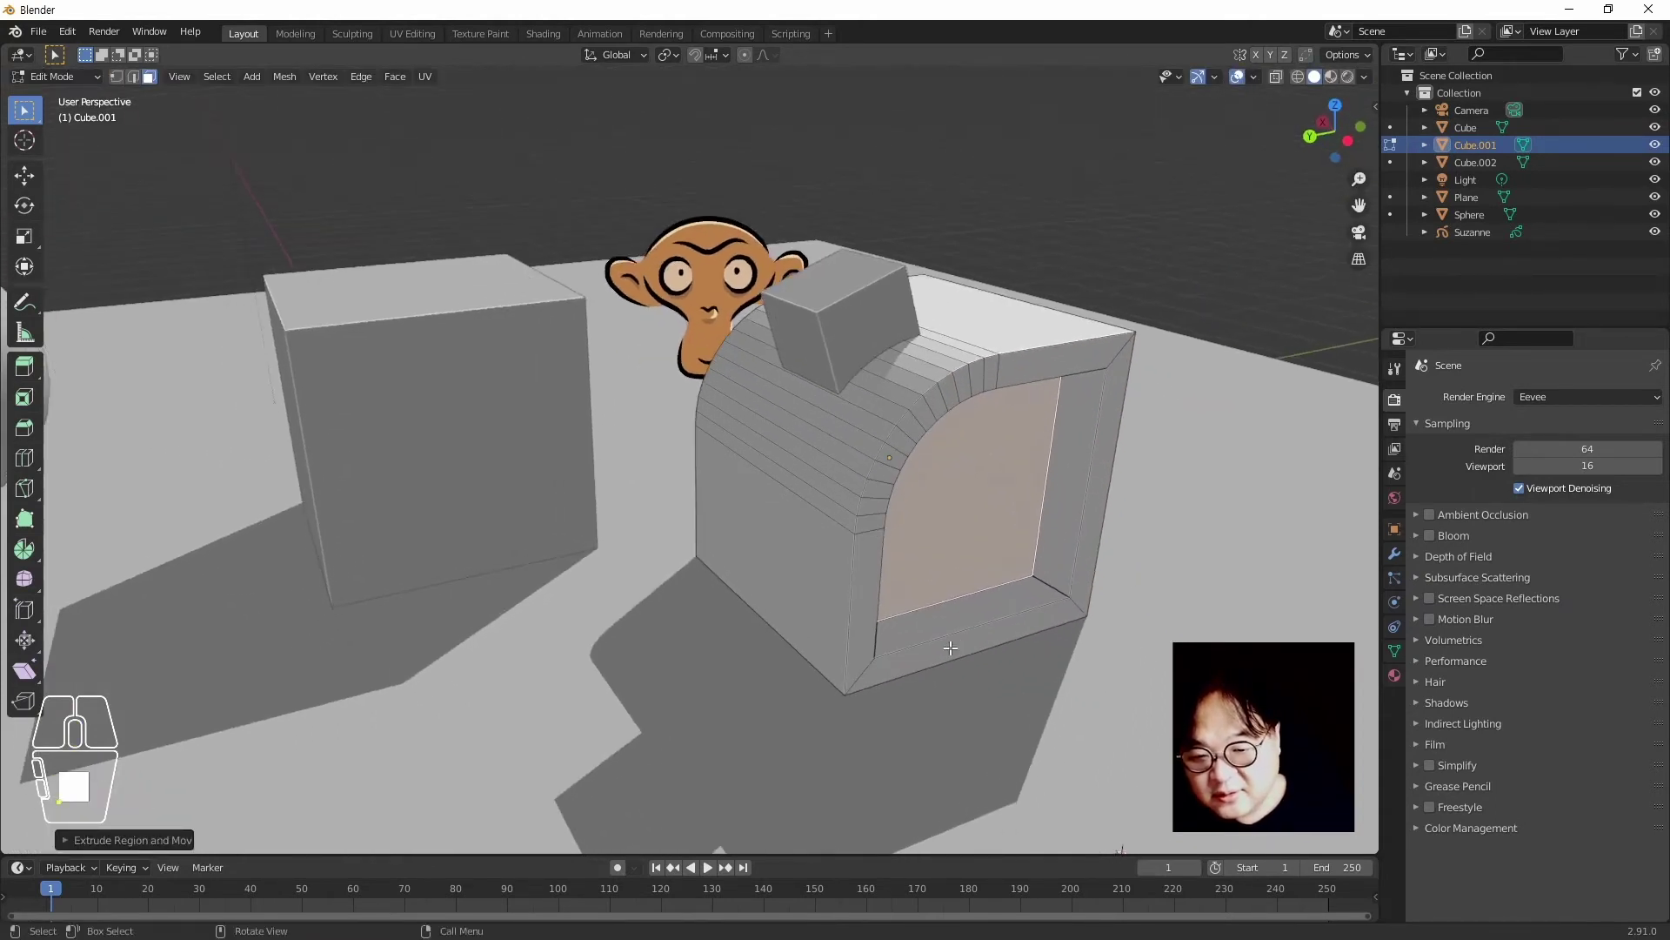
click(1067, 181)
key(Tab)
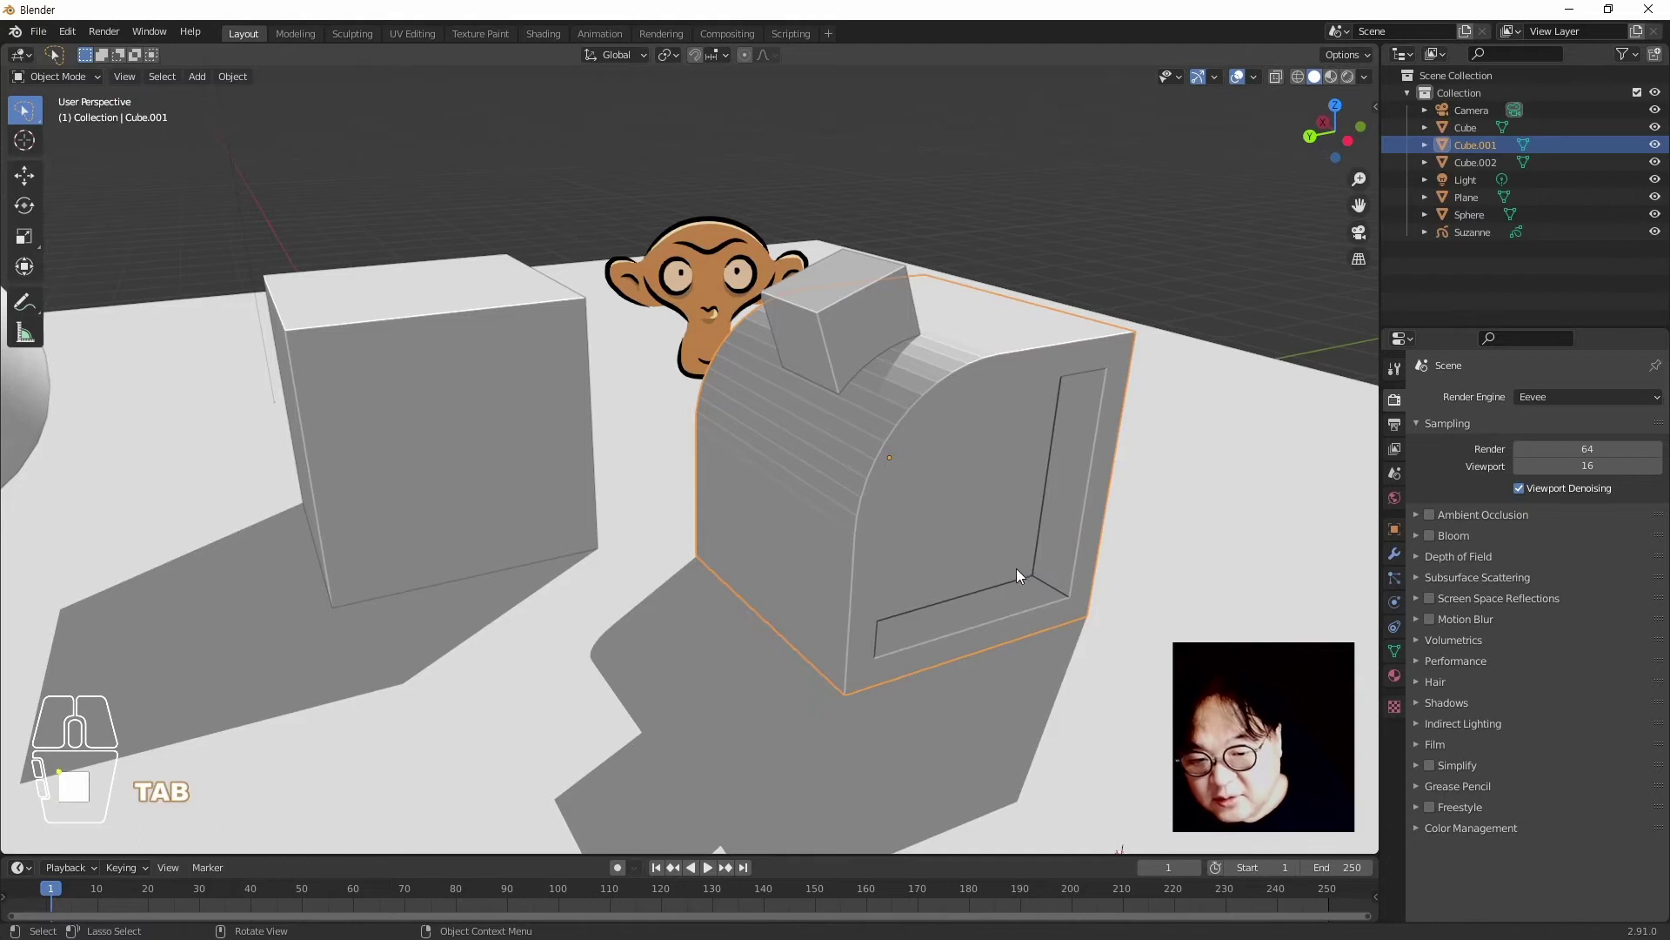
Set the cavity's Valley to 0.817, adjust its Ridge strength and deselect the rounded cube
mouse_move(1094, 565)
middle_down()
mouse_move(1009, 483)
mouse_move(863, 630)
mouse_move(776, 556)
mouse_move(668, 536)
mouse_move(837, 587)
mouse_move(870, 576)
middle_up()
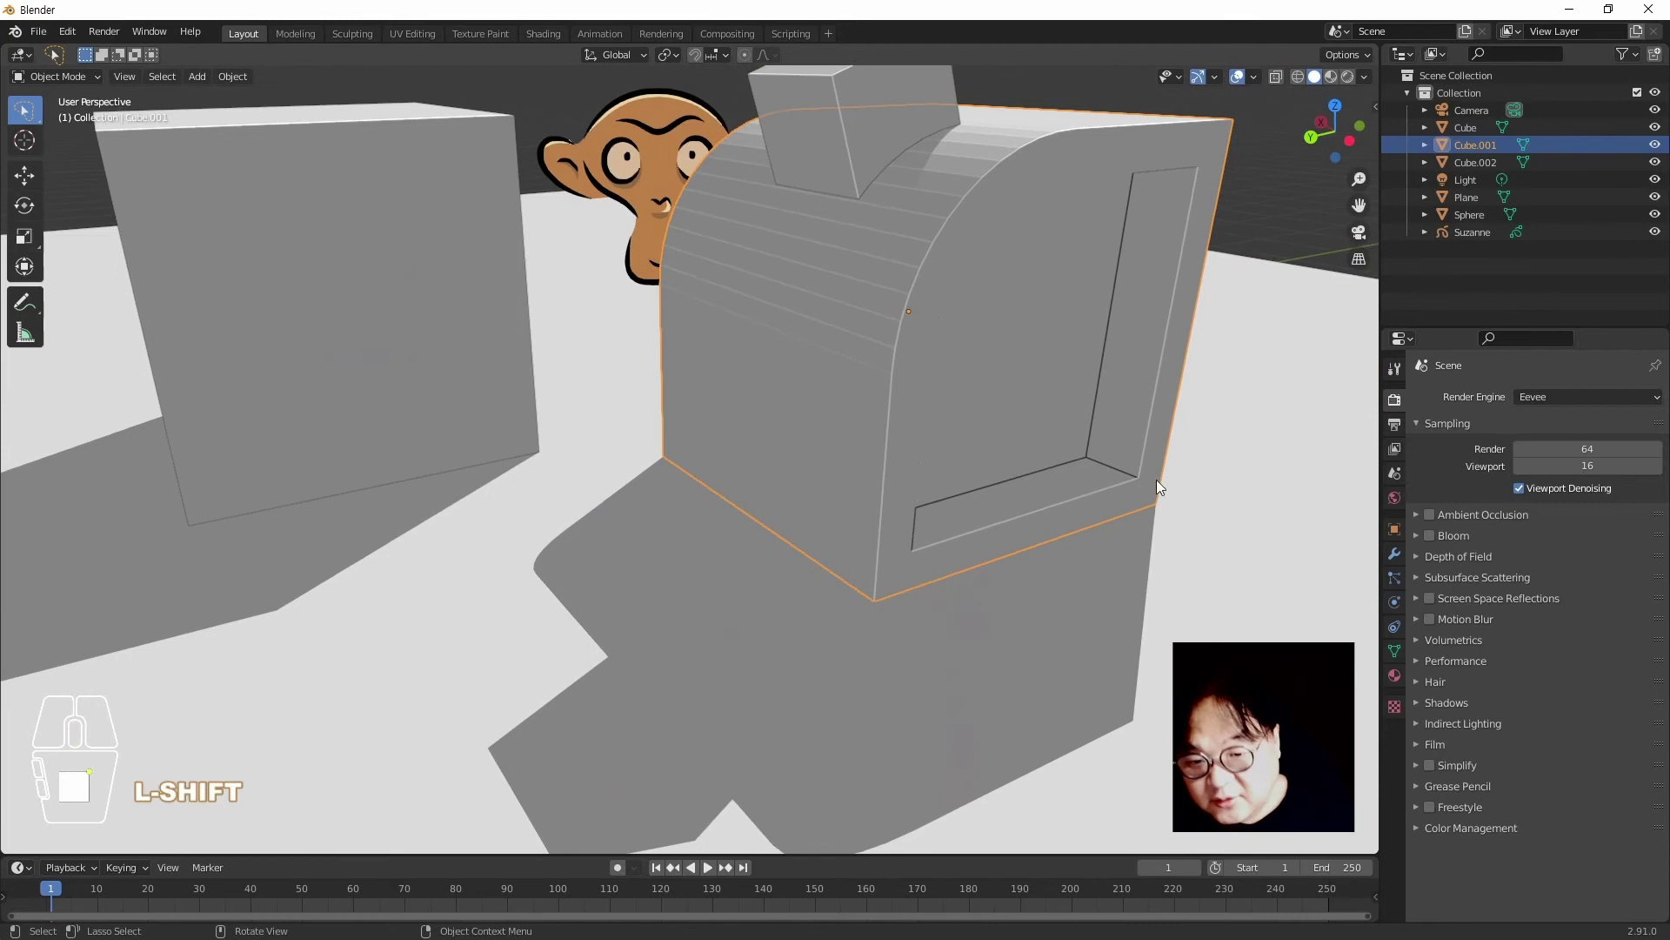
click(1365, 78)
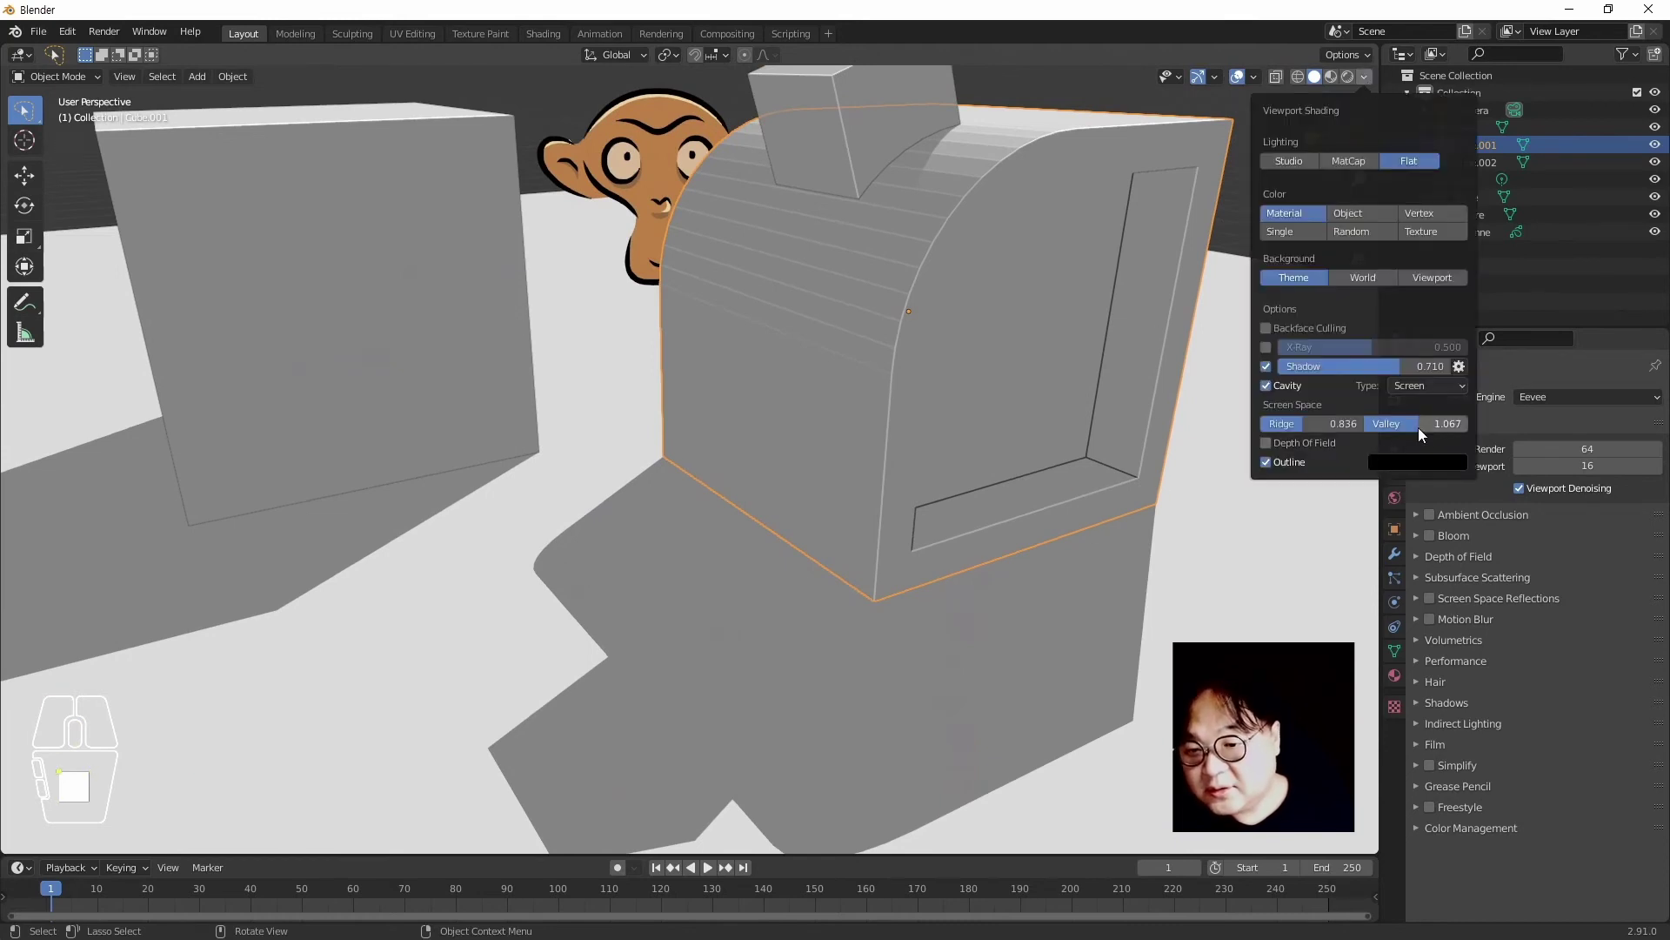
mouse_move(1417, 426)
mouse_down()
mouse_move(1440, 425)
mouse_move(1386, 425)
mouse_move(1403, 425)
mouse_up()
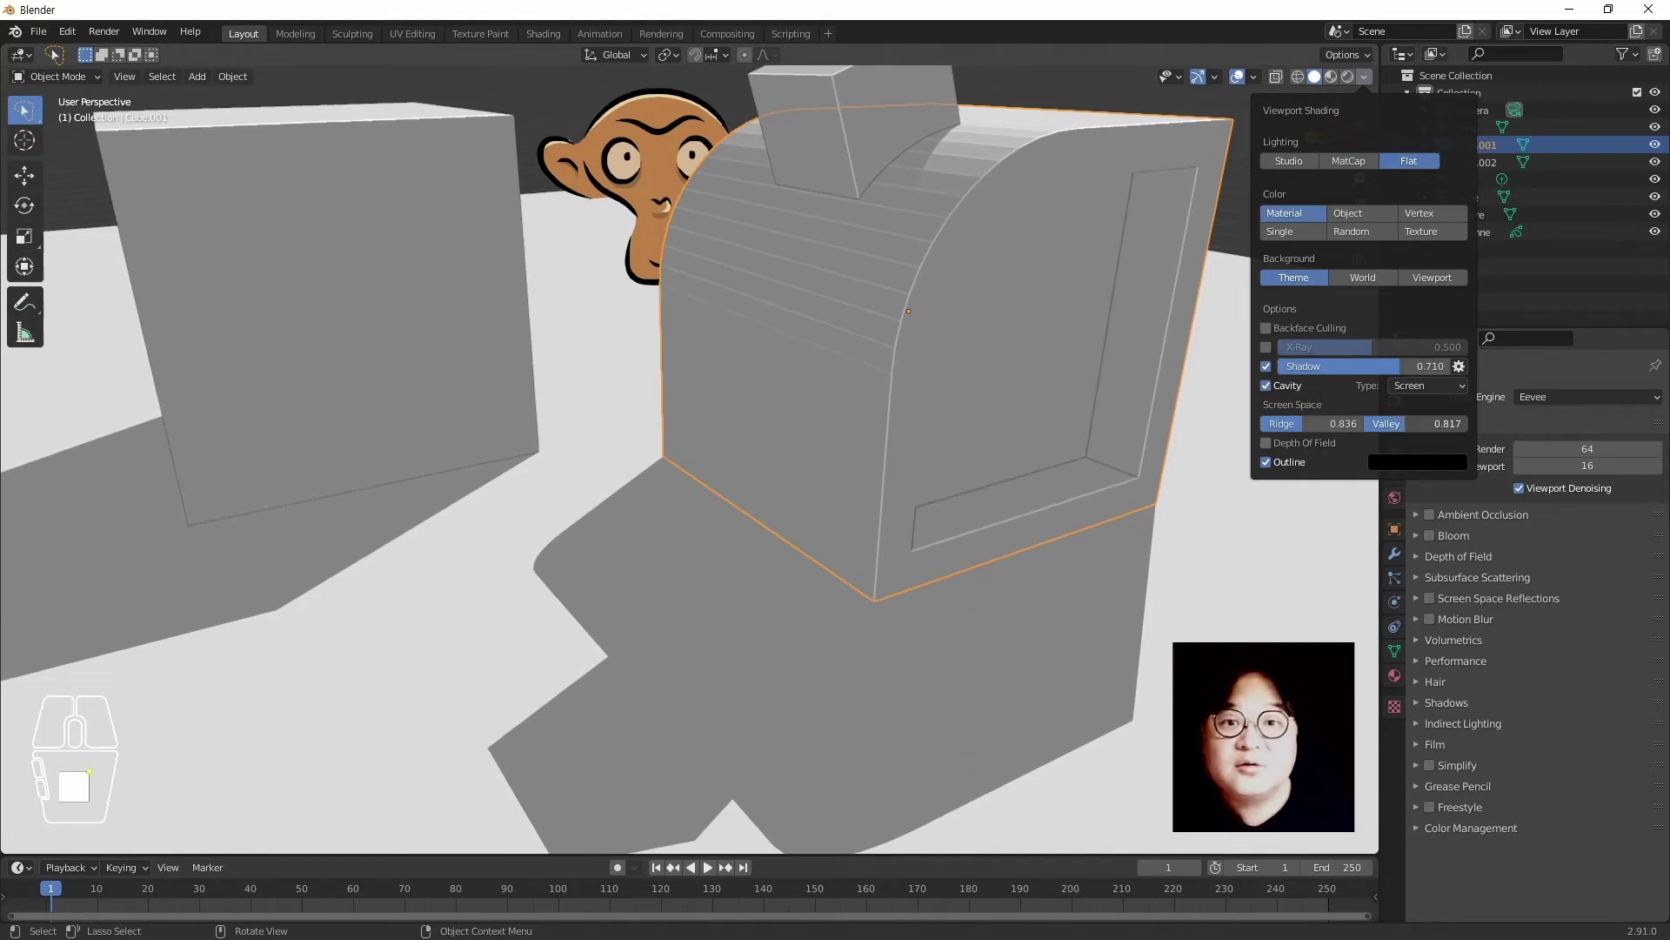
mouse_move(1301, 424)
mouse_down()
mouse_move(1341, 425)
mouse_move(1245, 425)
mouse_move(1295, 424)
mouse_up()
click(1234, 217)
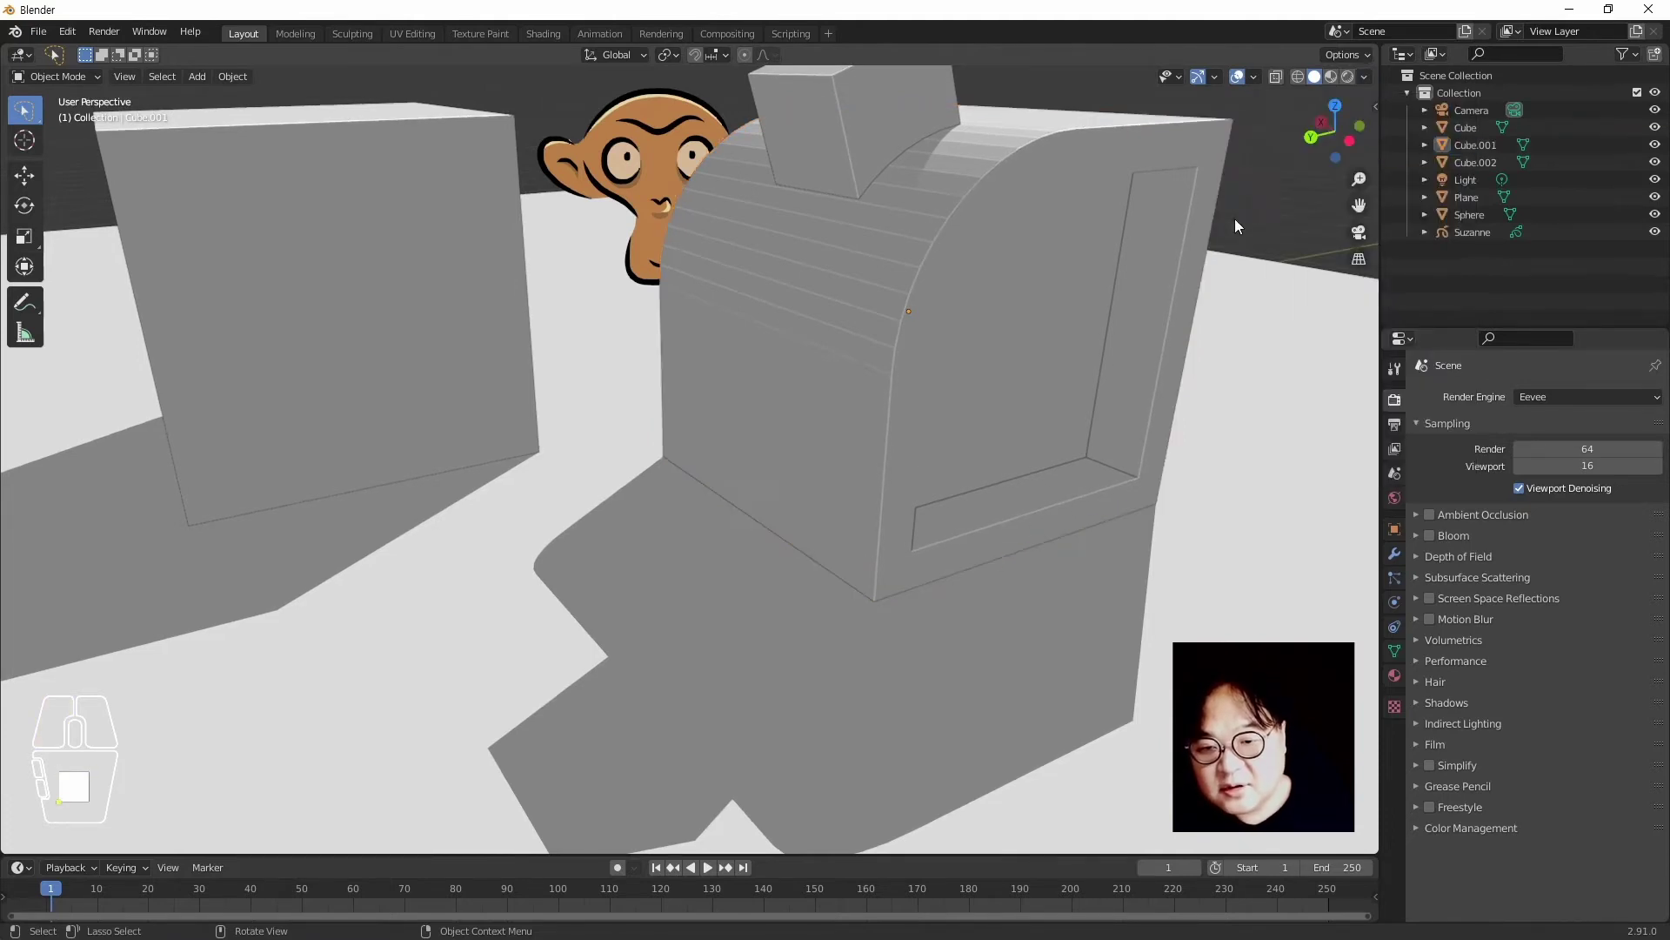
Move the Grease Pencil monkey horizontally, with global Z locked, to the front of the plain cube and deselect it
scroll(860, 479, down, 3)
middle_drag(701, 674, 839, 609)
shift+click(815, 409)
key(g)
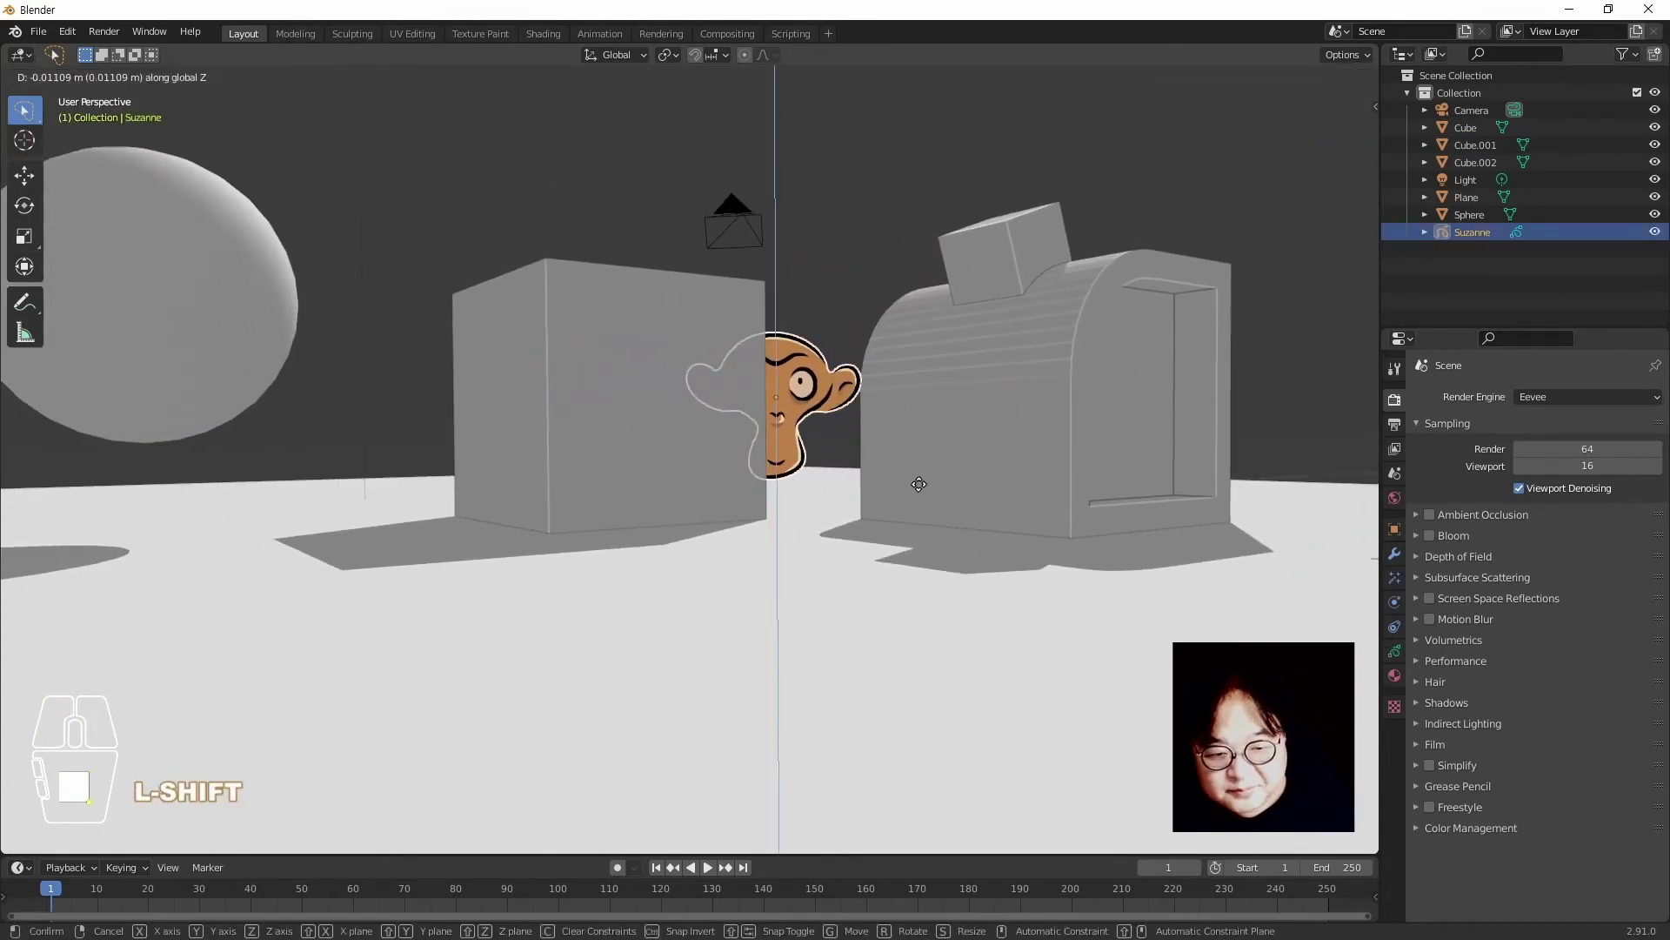
key(shift+z)
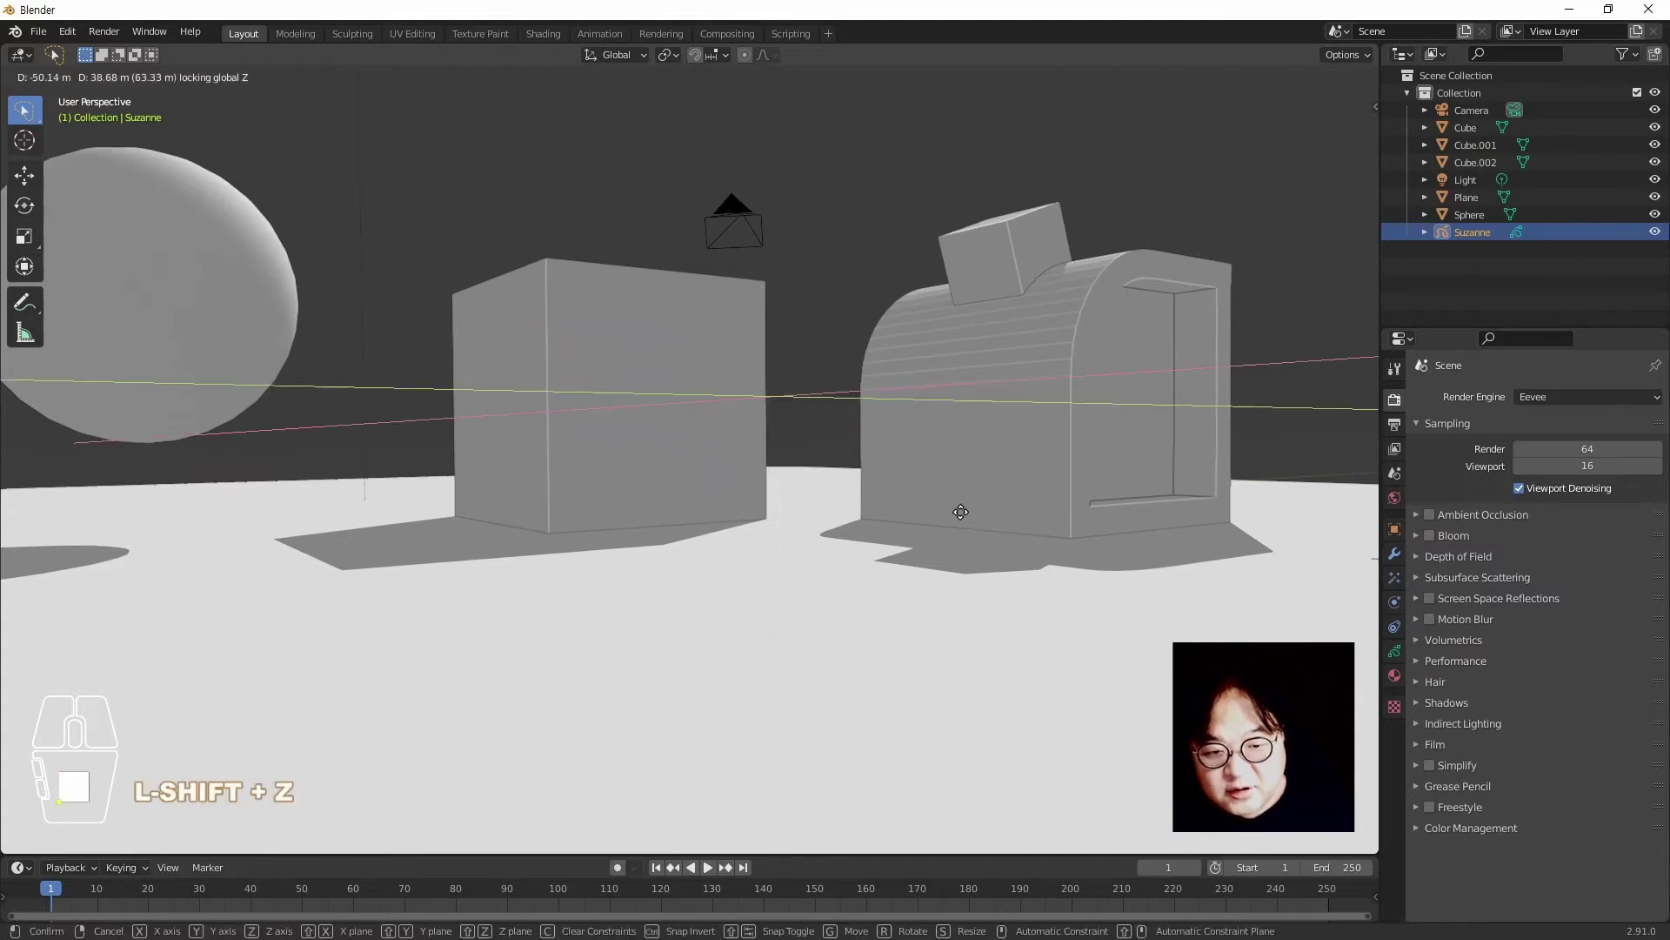
click(744, 399)
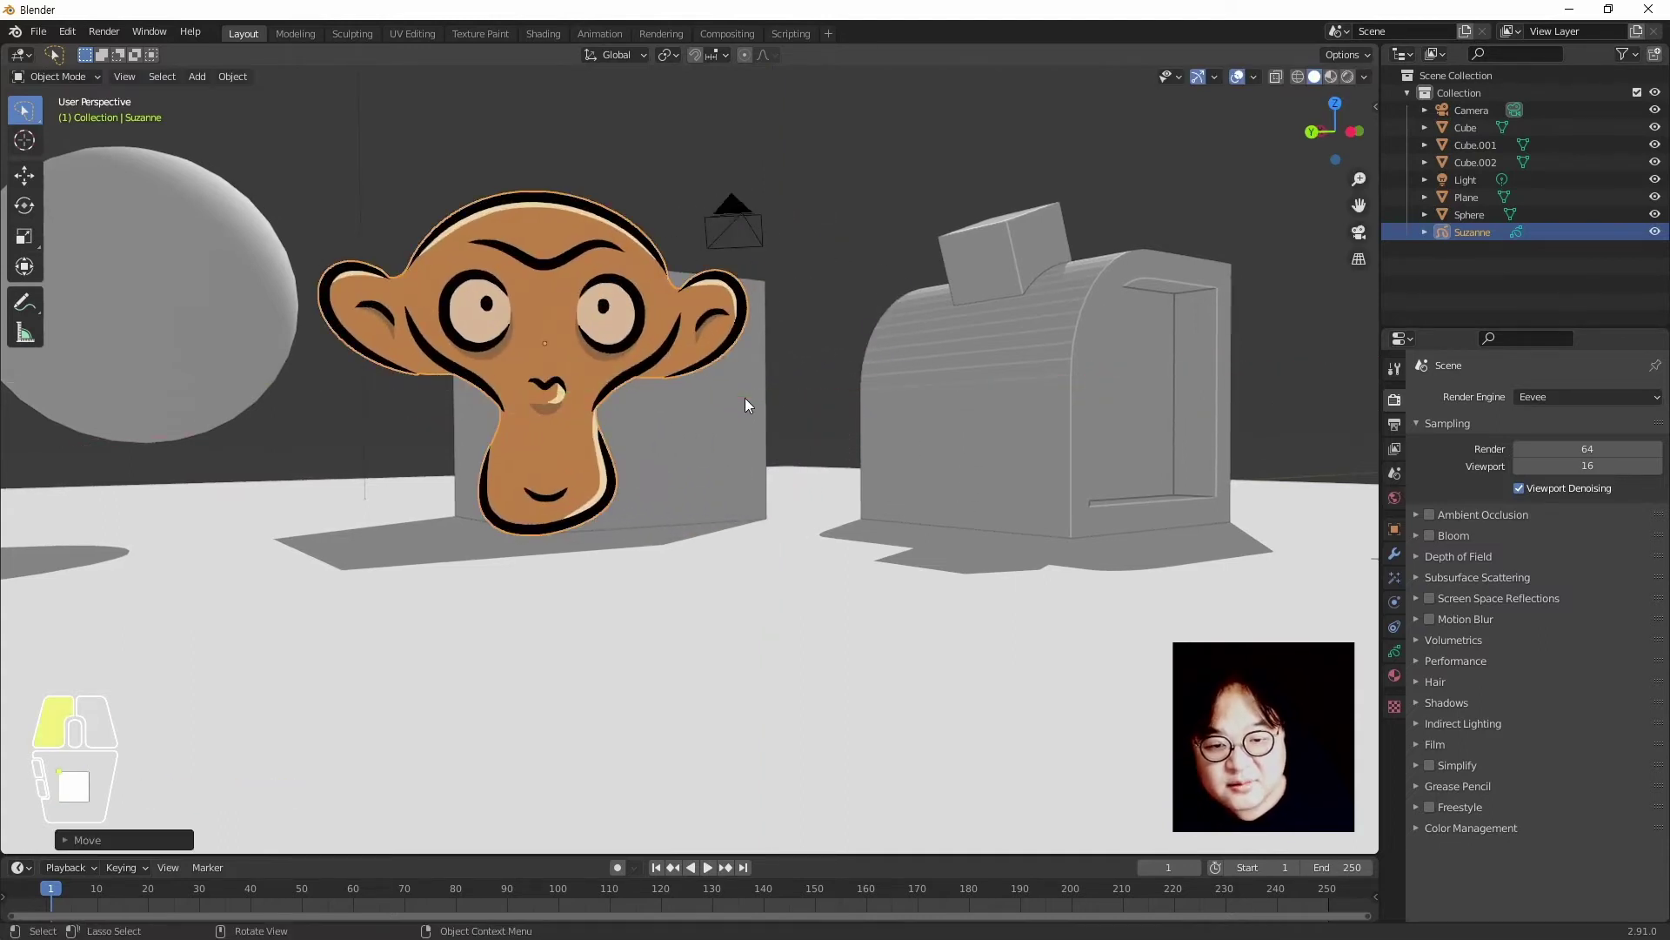
click(878, 176)
Lower the viewport Shadow intensity to 0.585, preview Object and Vertex colors, and settle on the Object color type
click(1365, 77)
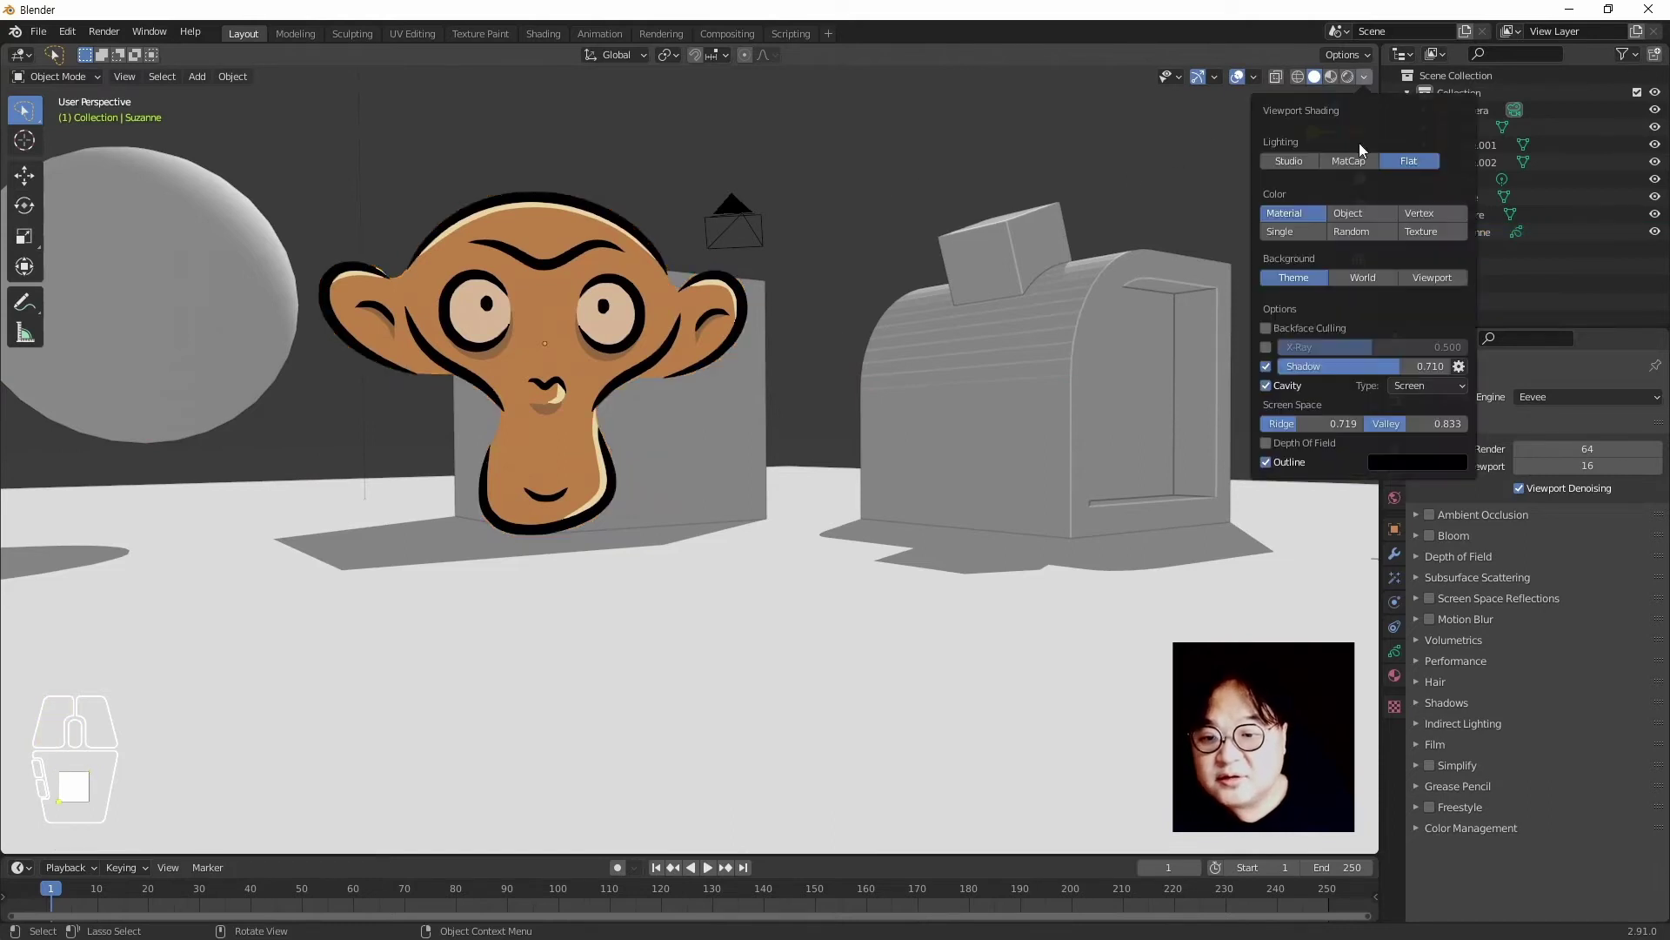
drag(1394, 366, 1372, 367)
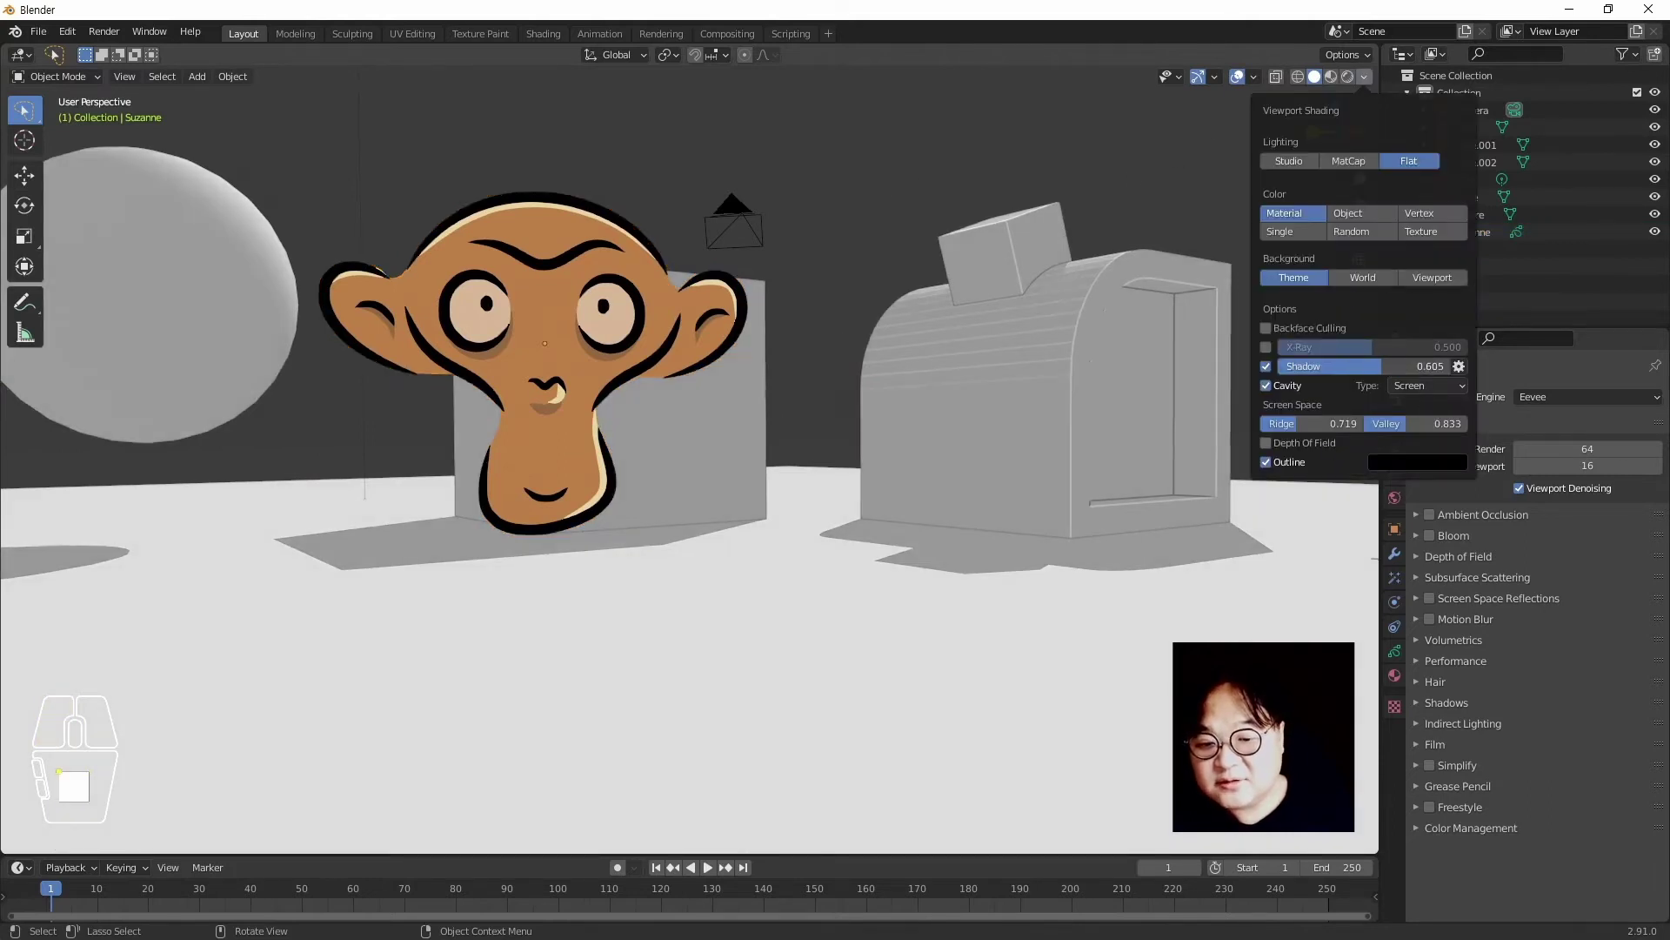
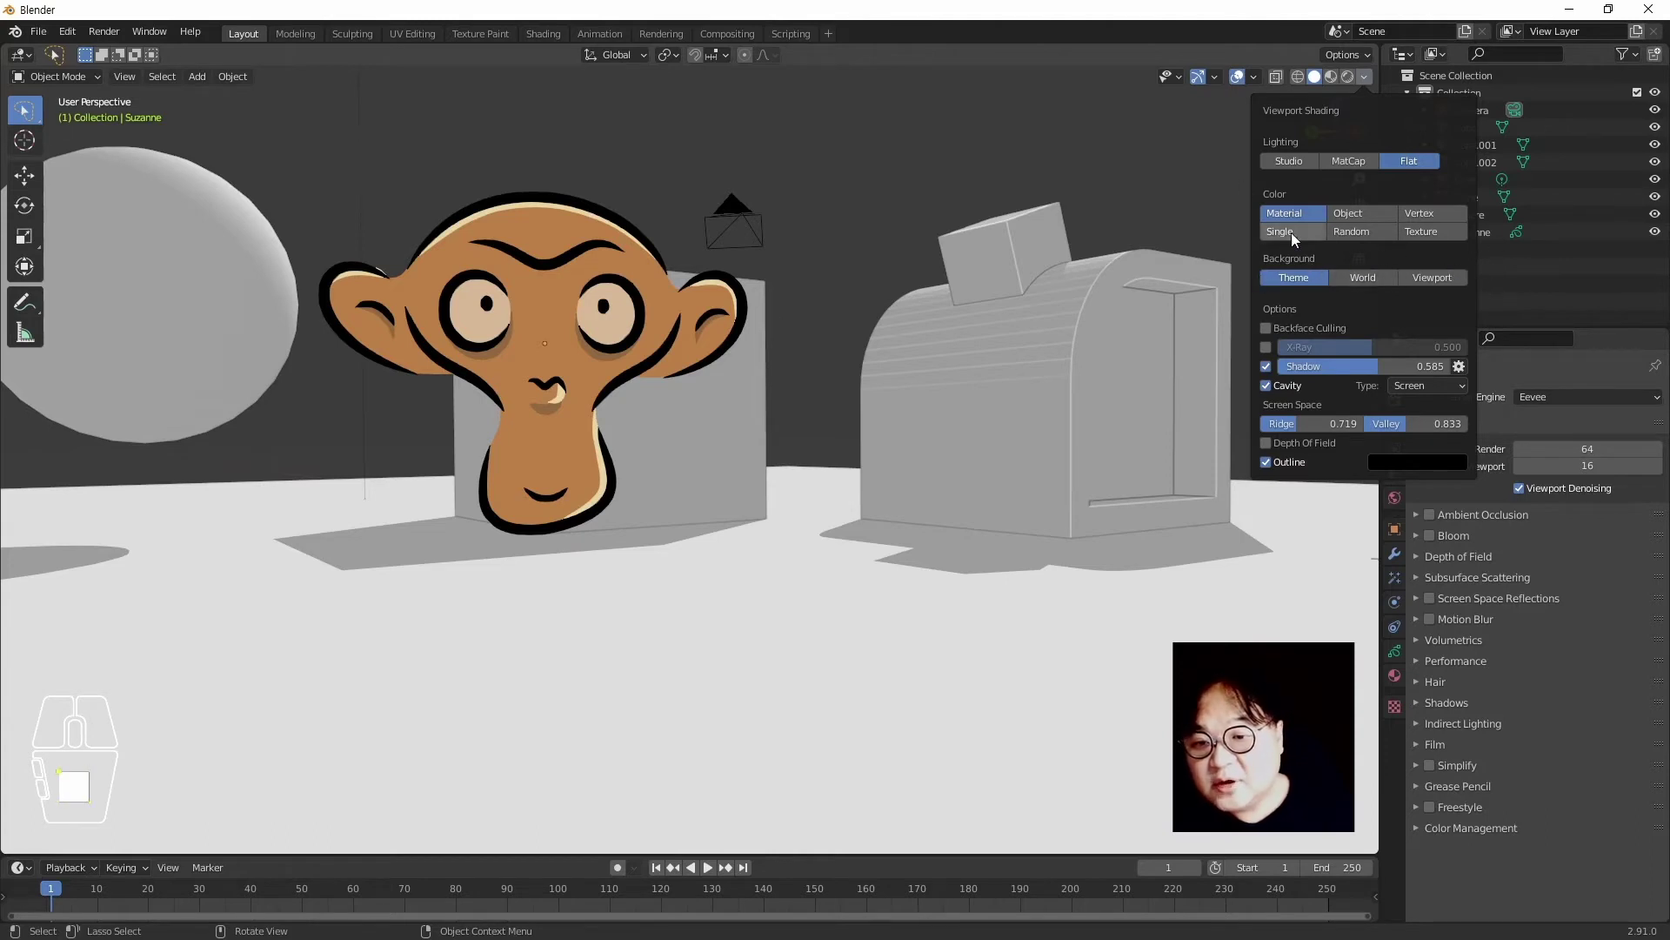
click(1367, 214)
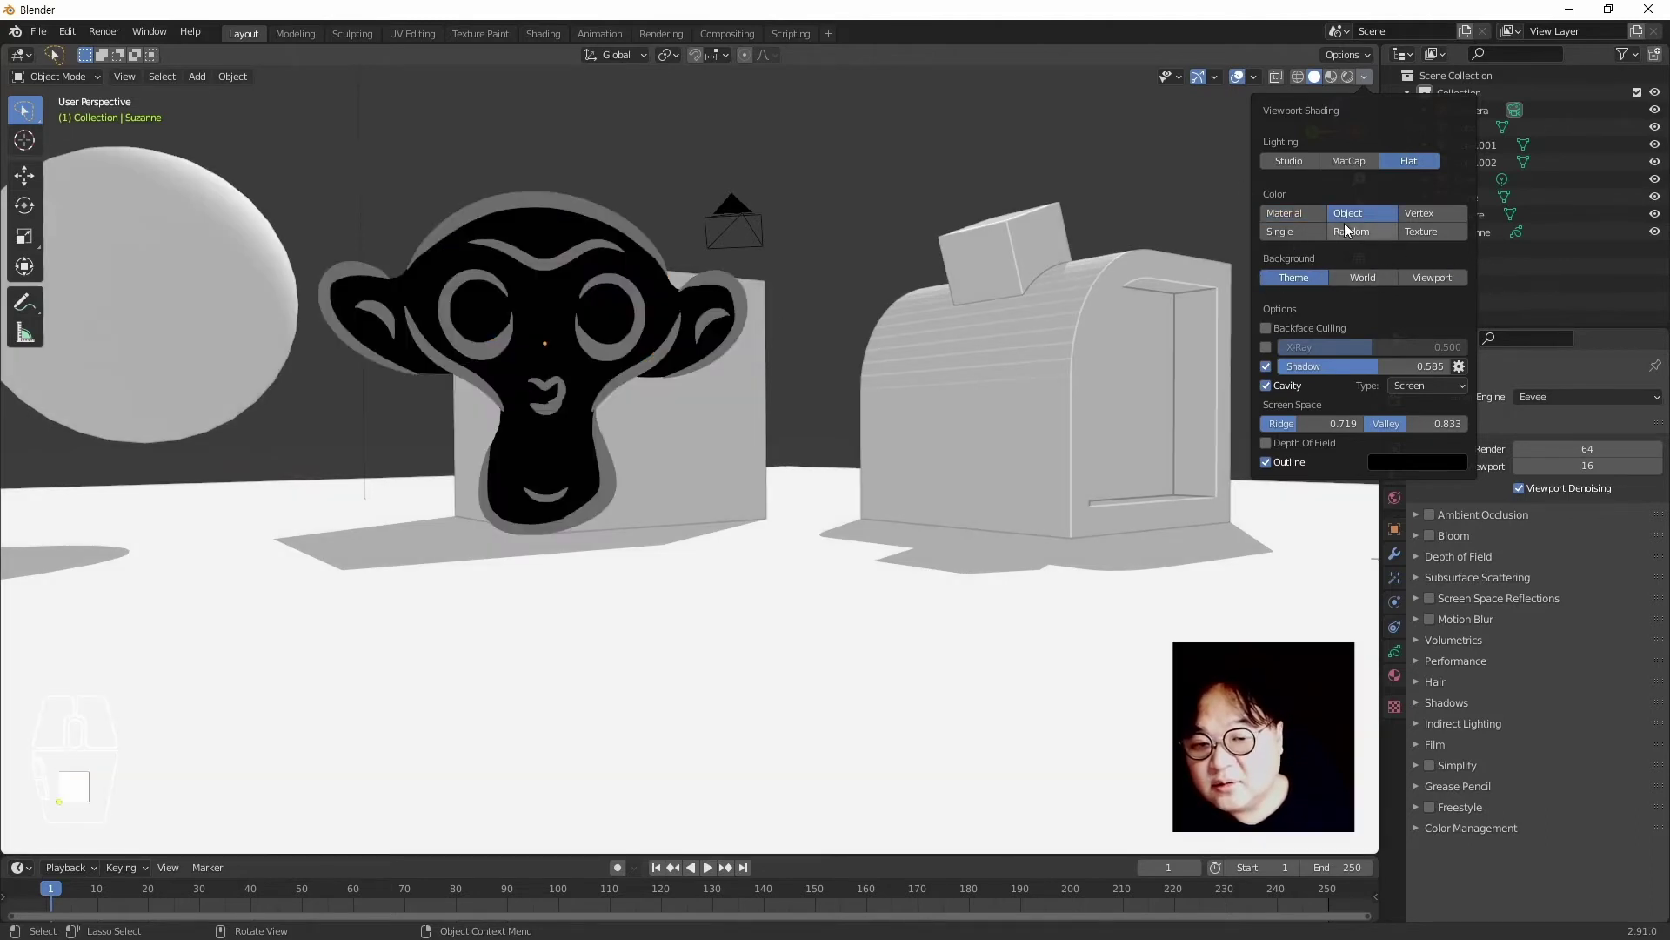
click(1449, 213)
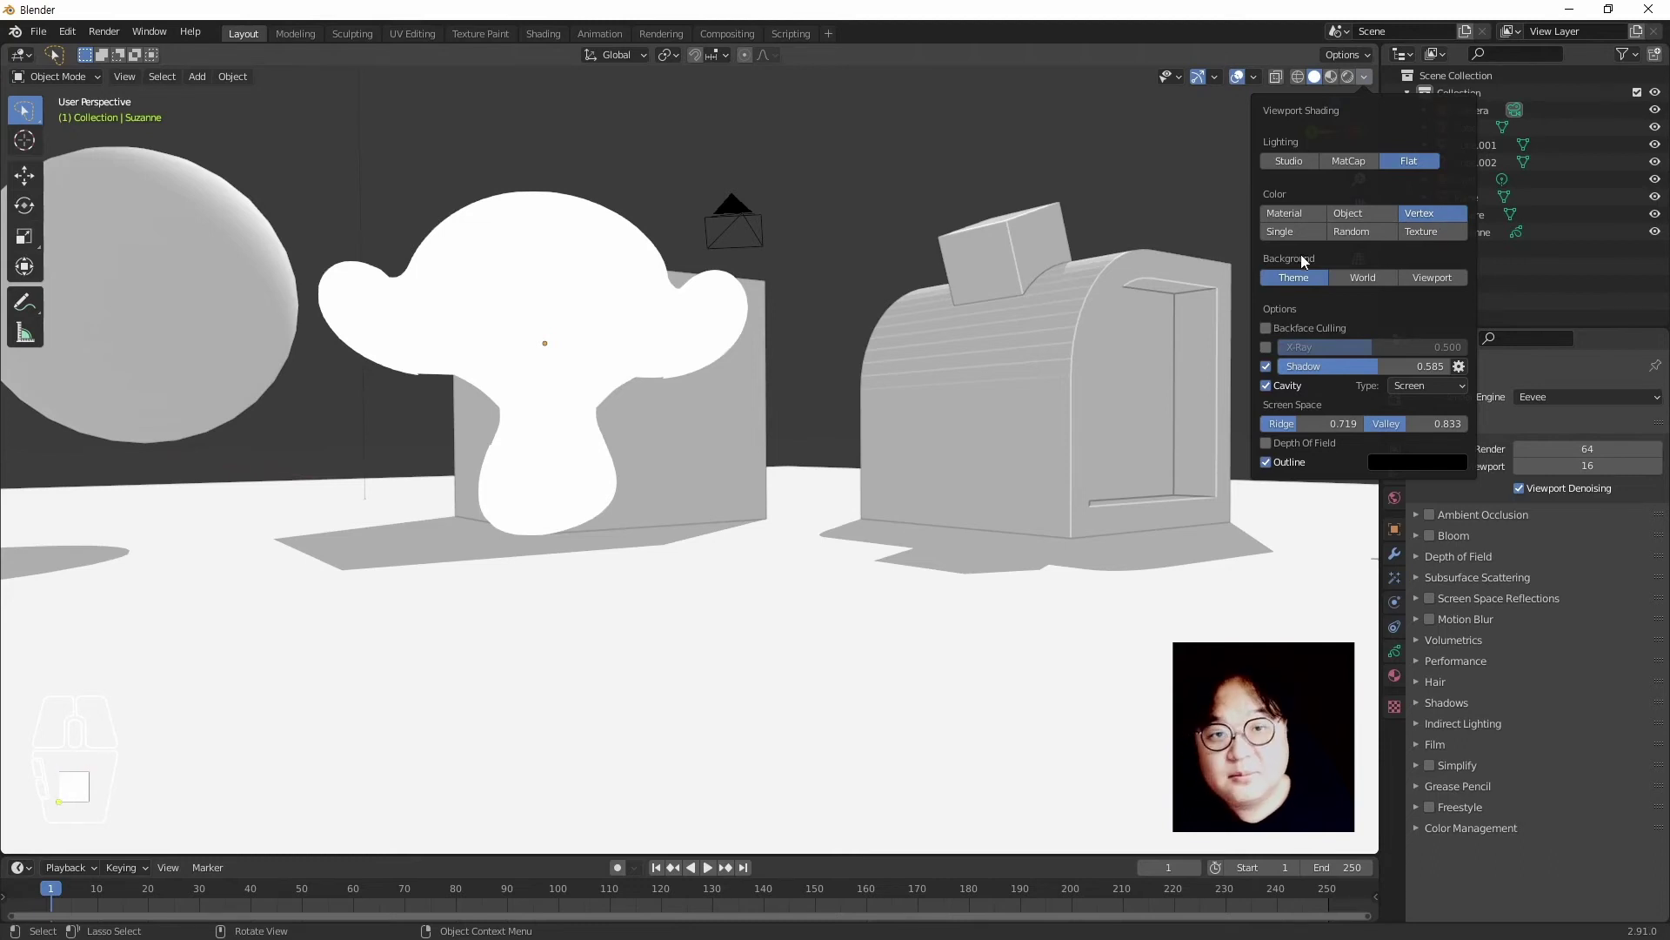
click(1359, 210)
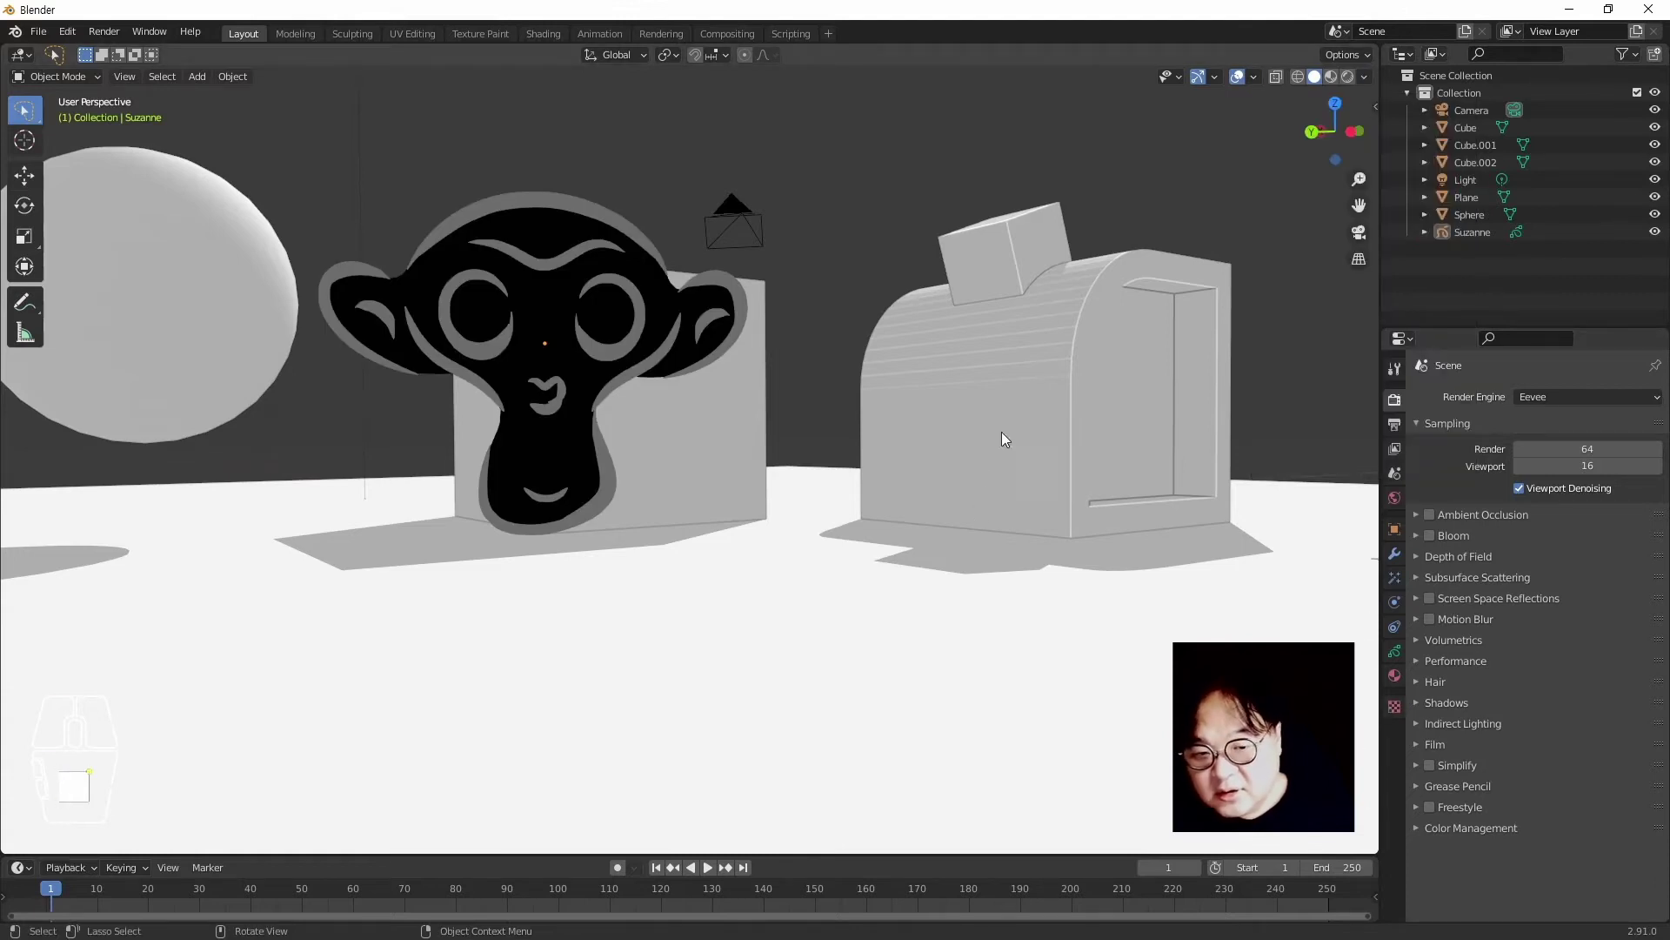
Give the rounded cube a purple Viewport Display color with hue 0.794 and saturation 0.540, and deselect it
click(1062, 459)
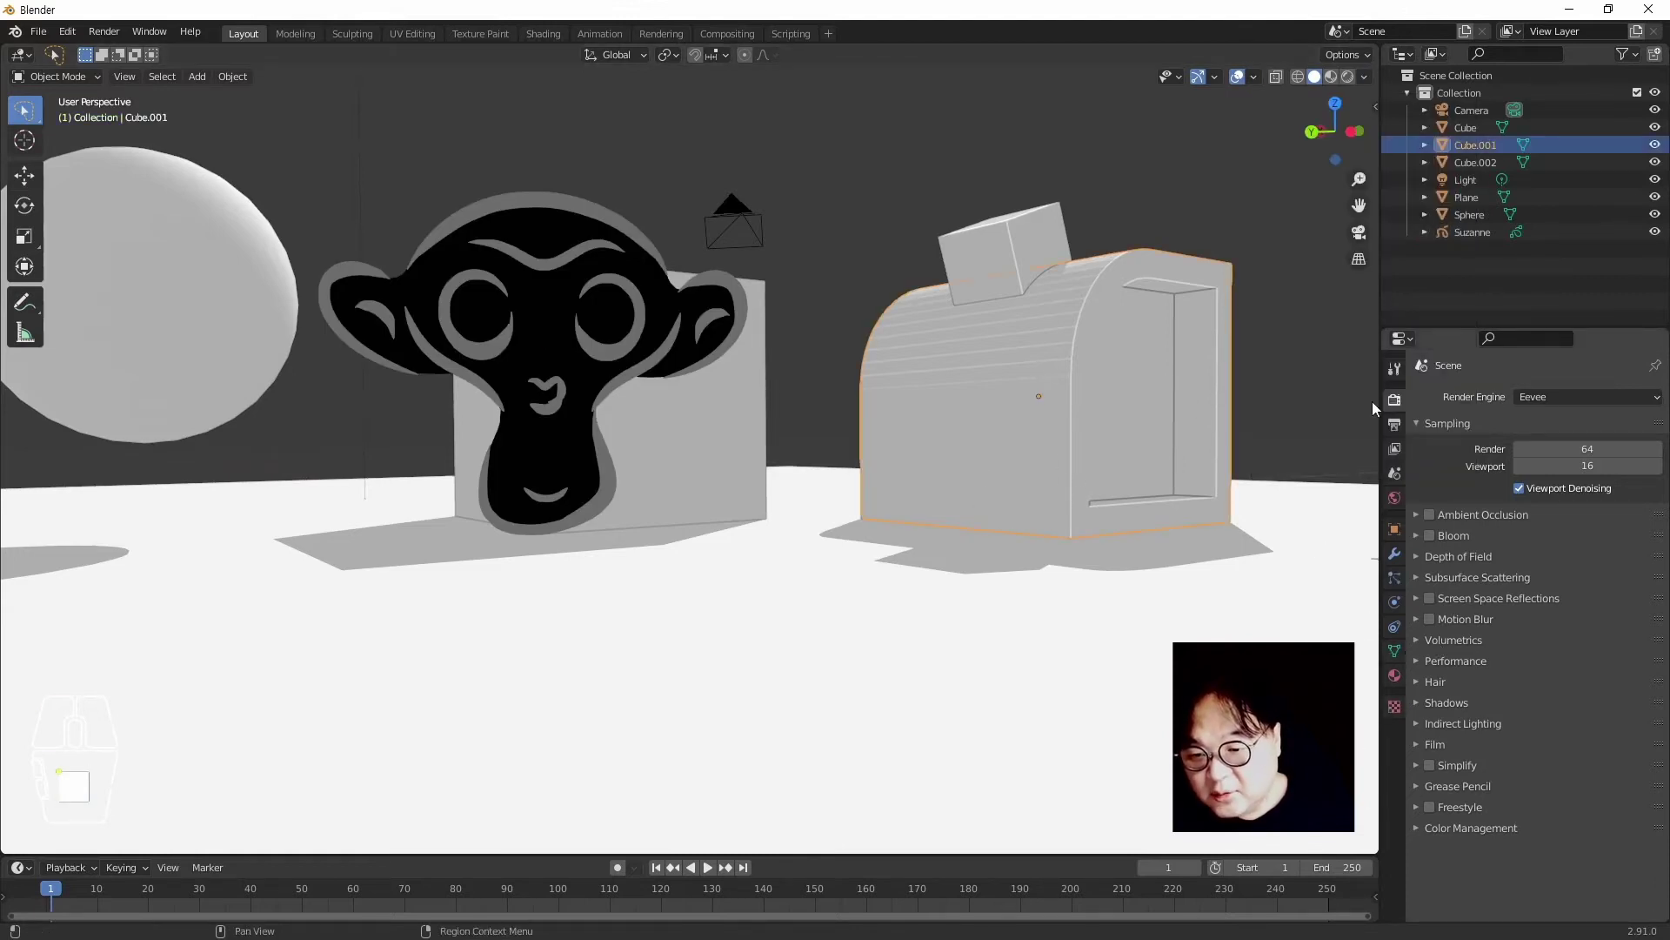
click(1395, 530)
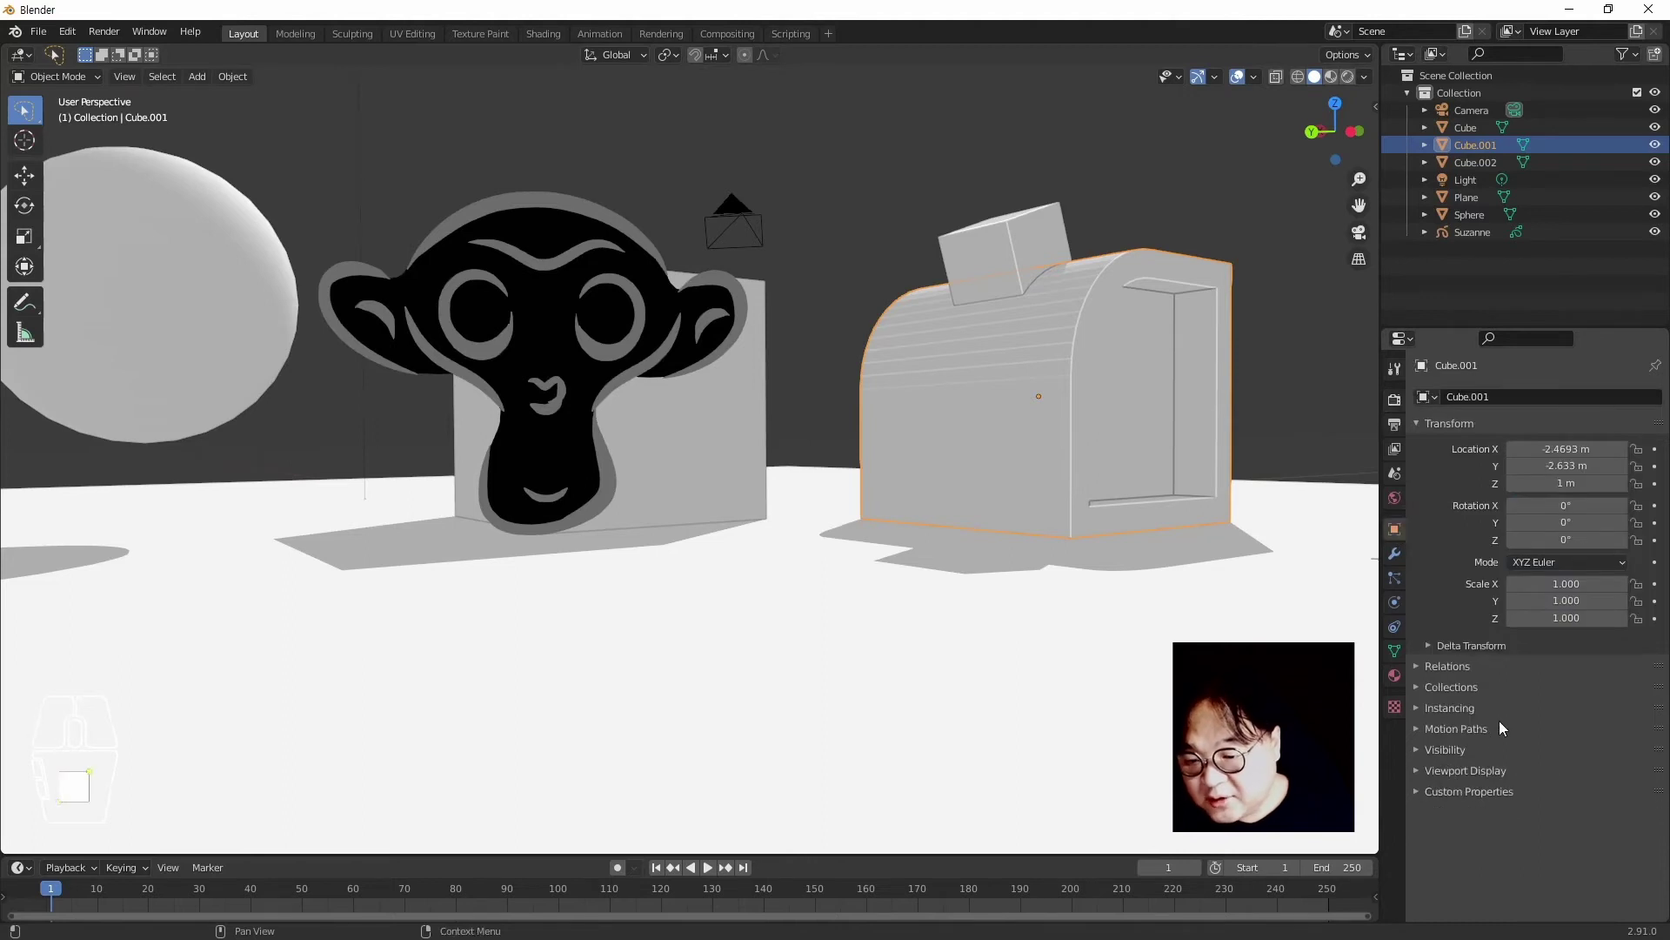
click(1502, 771)
click(1500, 772)
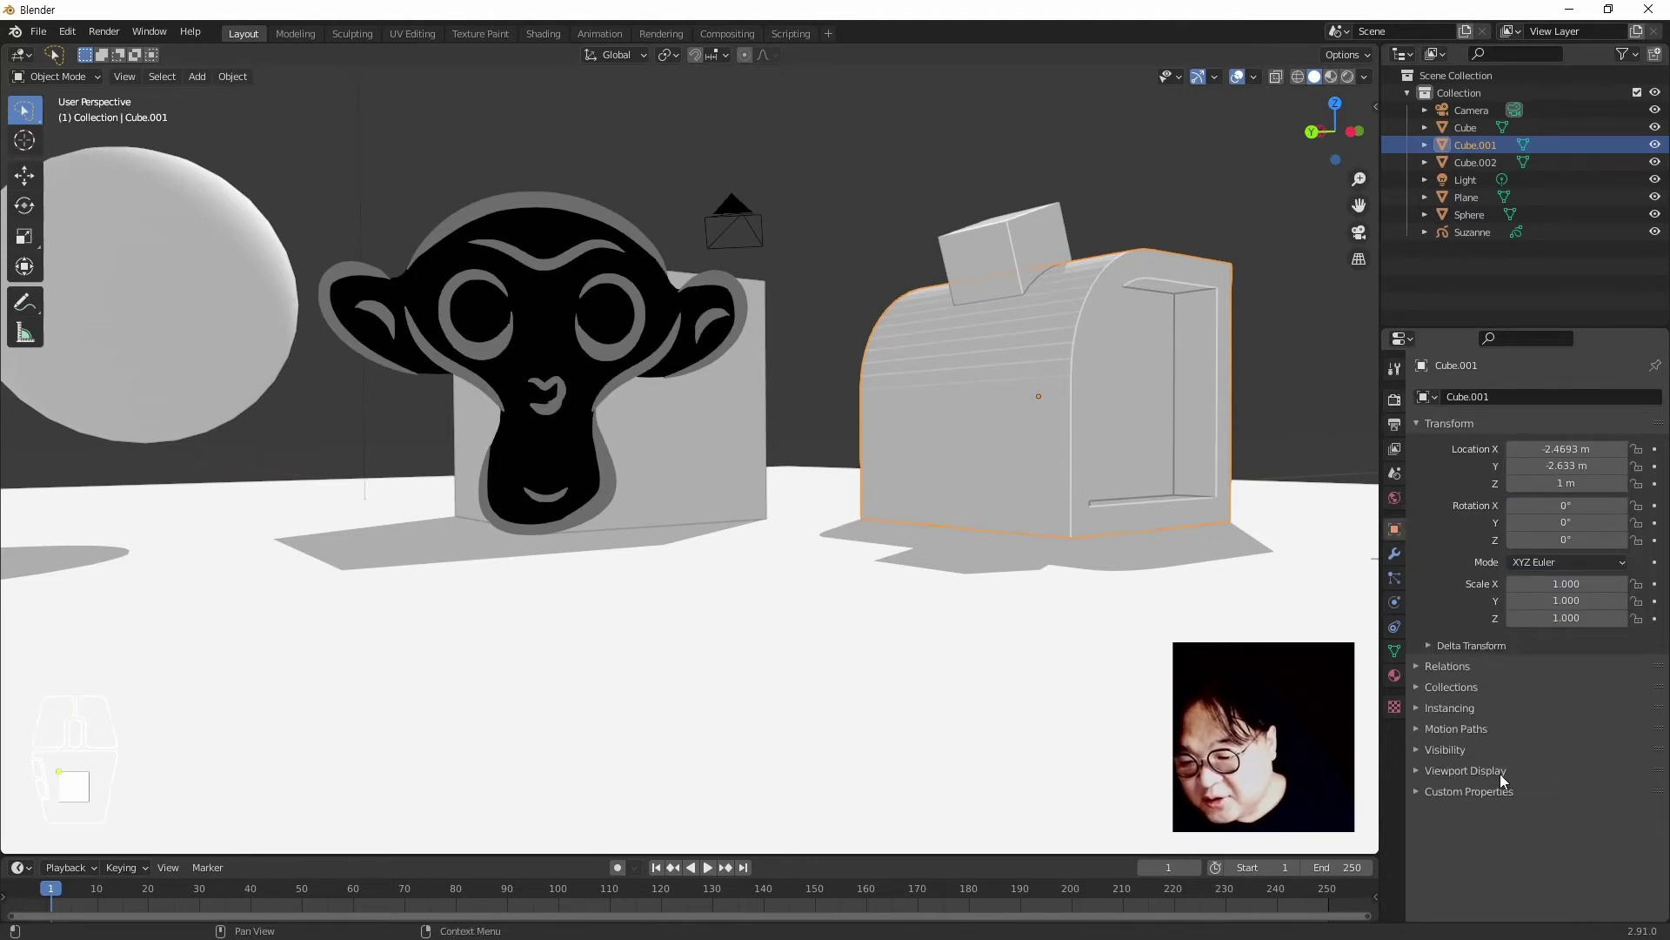
click(1498, 774)
scroll(1508, 763, down, 3)
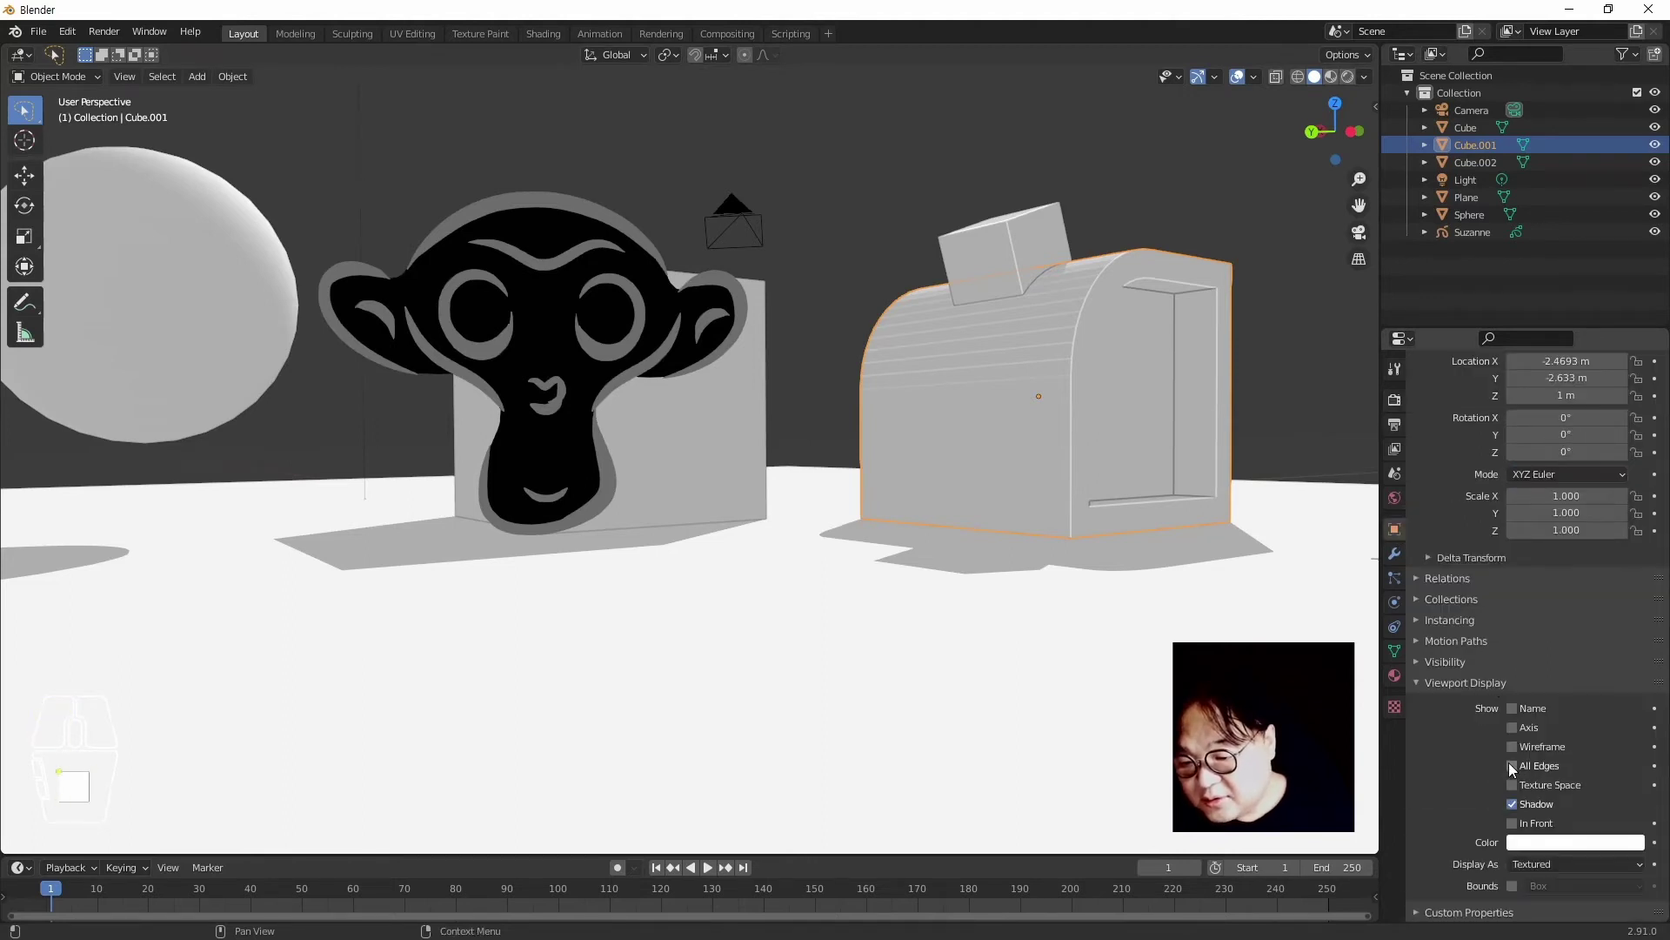
click(1585, 842)
drag(1564, 666, 1589, 665)
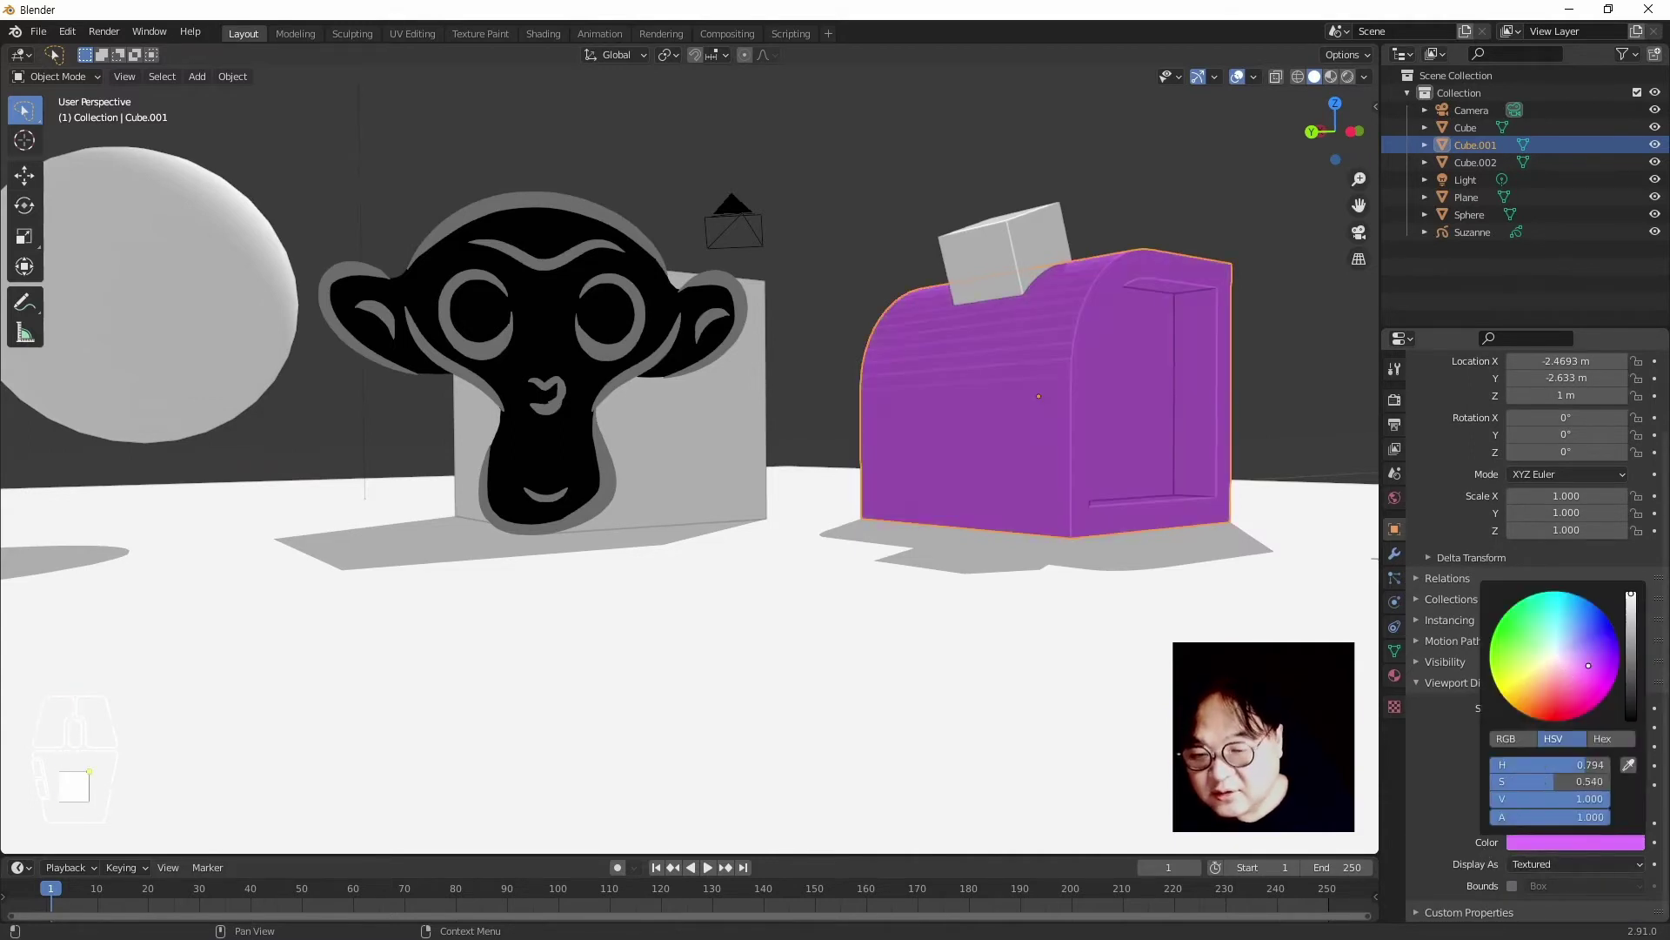
click(963, 180)
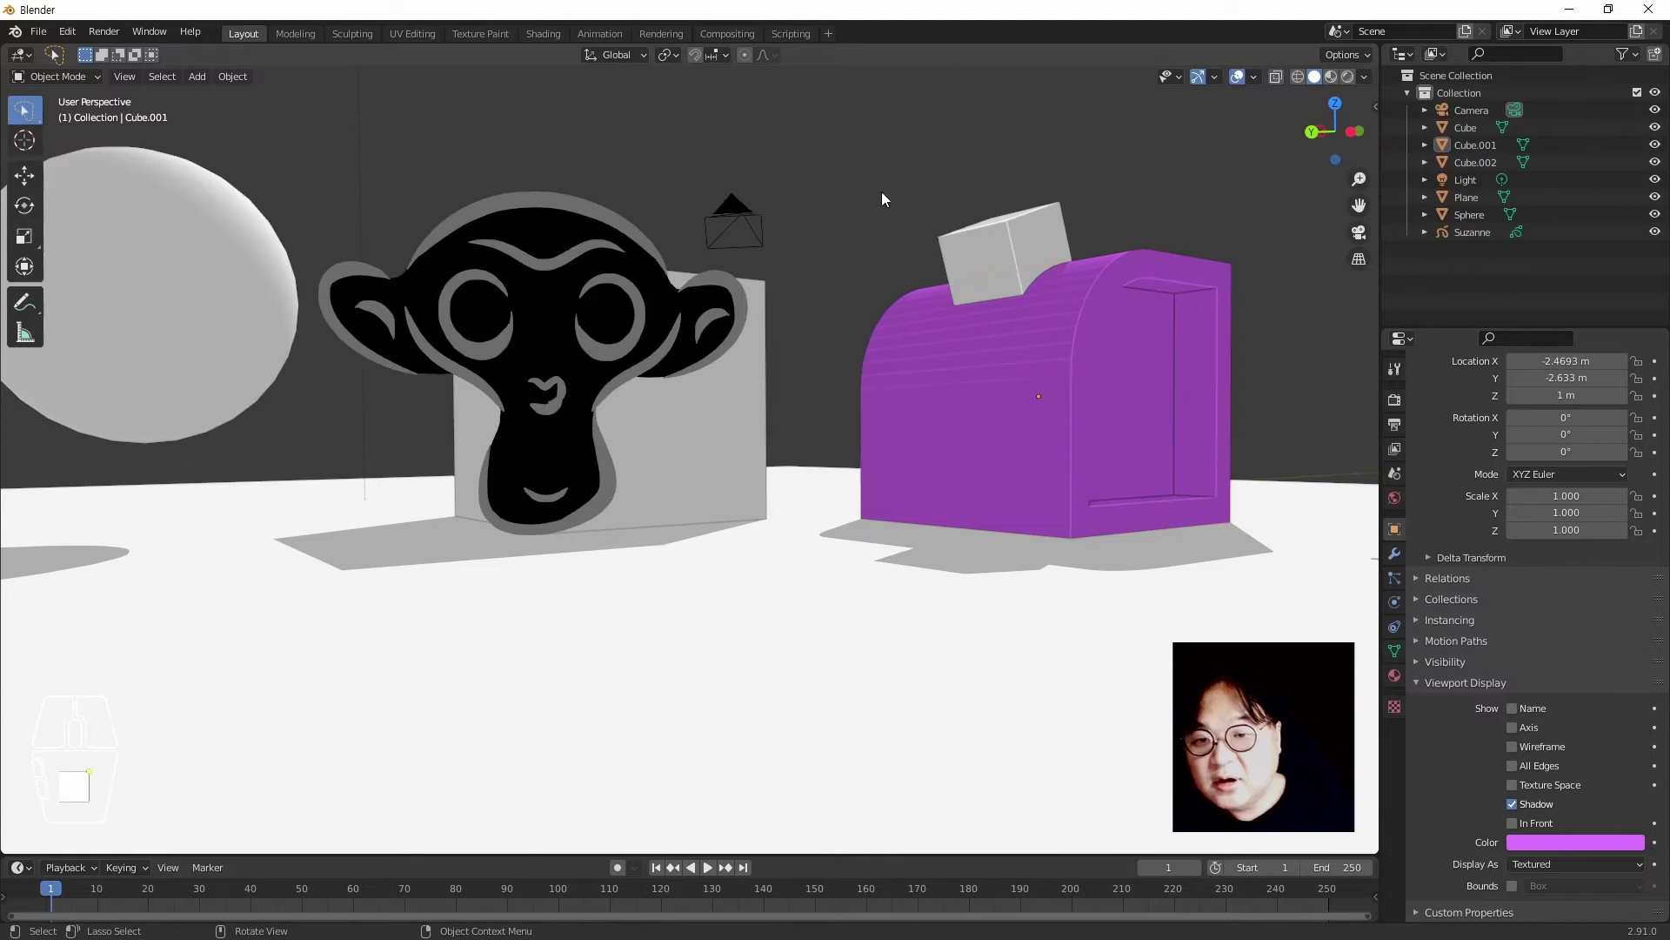
Switch the viewport color type to Material and then to Single, using a bright pale green with hue 0.311 and saturation 0.215
click(1370, 73)
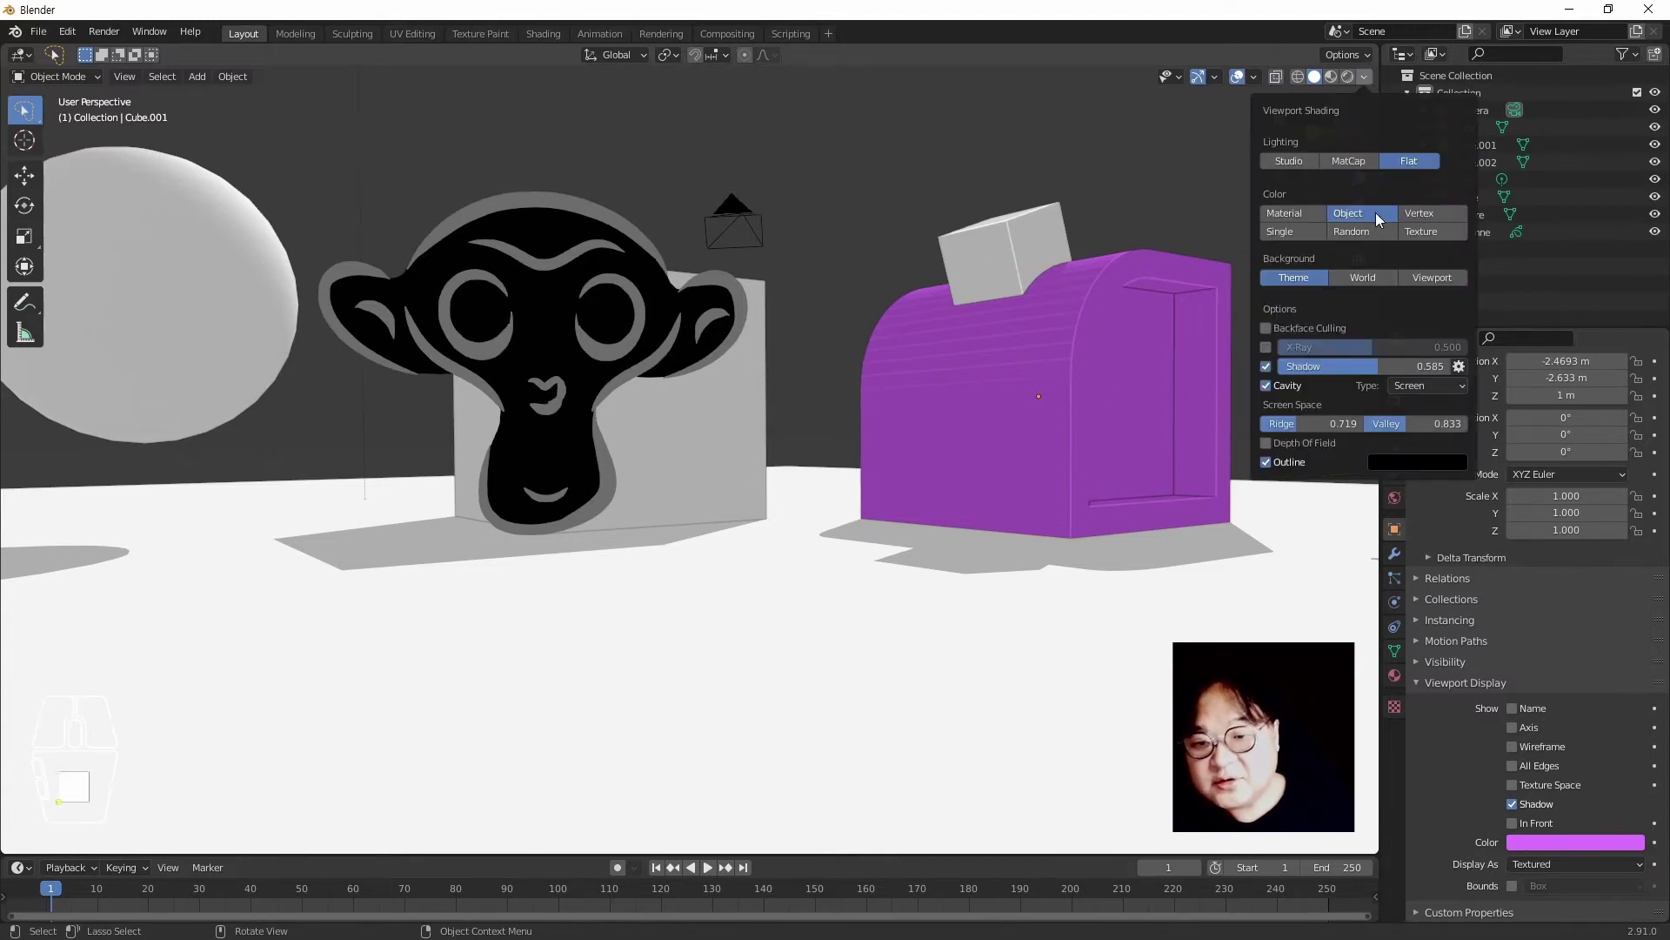
click(1302, 212)
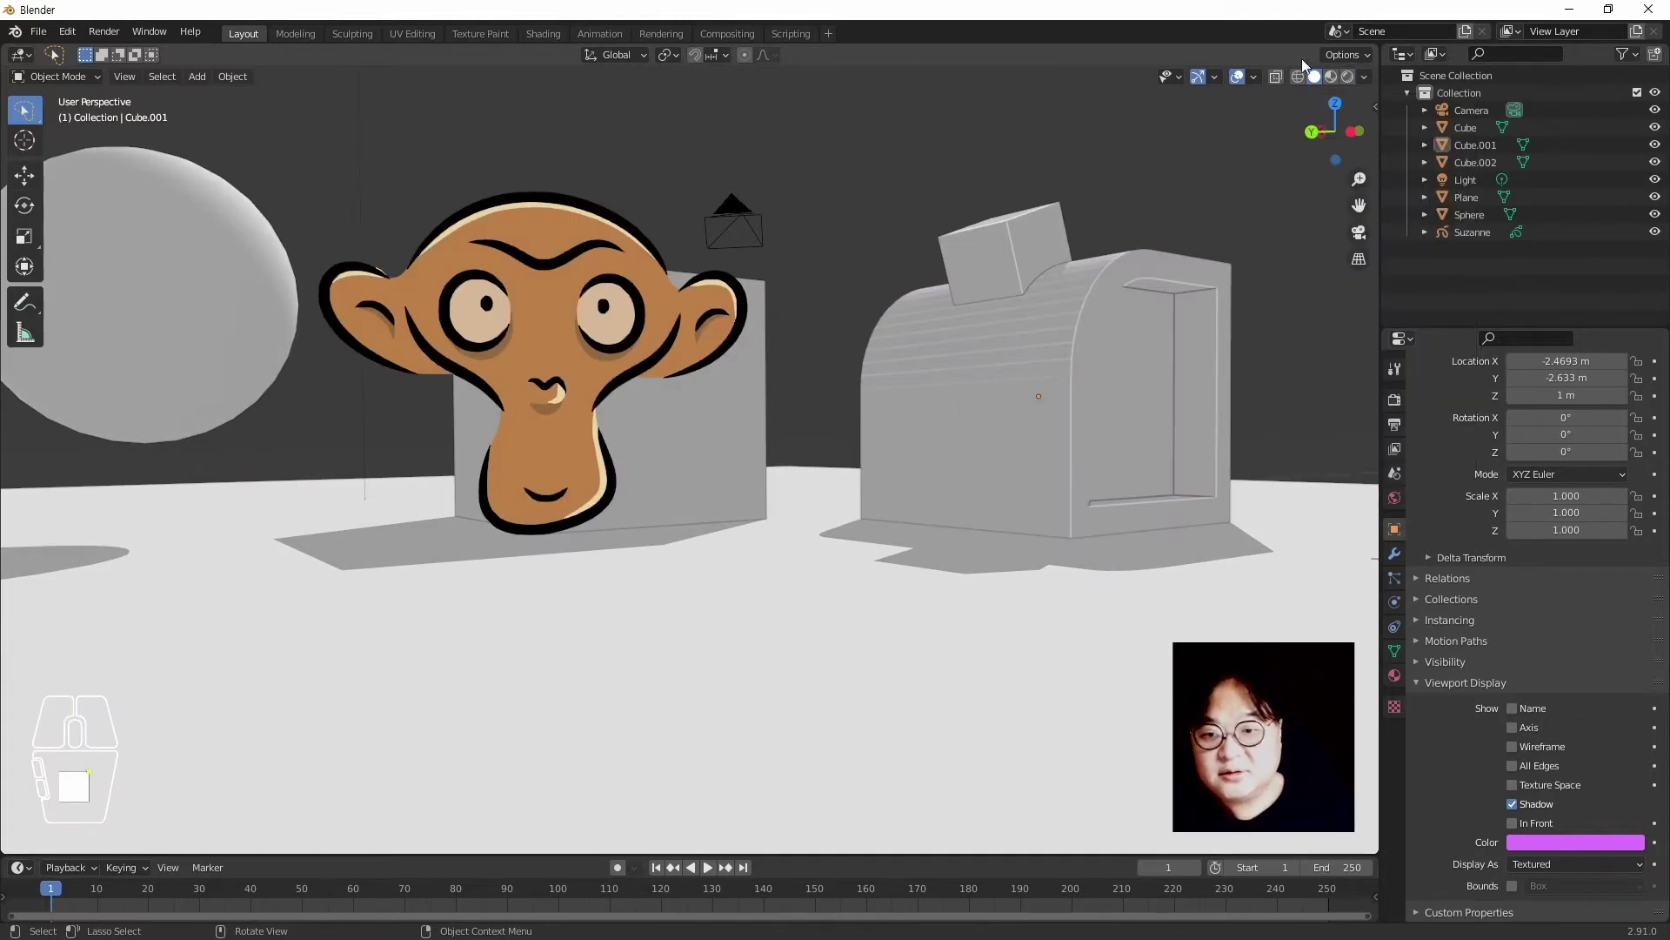
click(1368, 74)
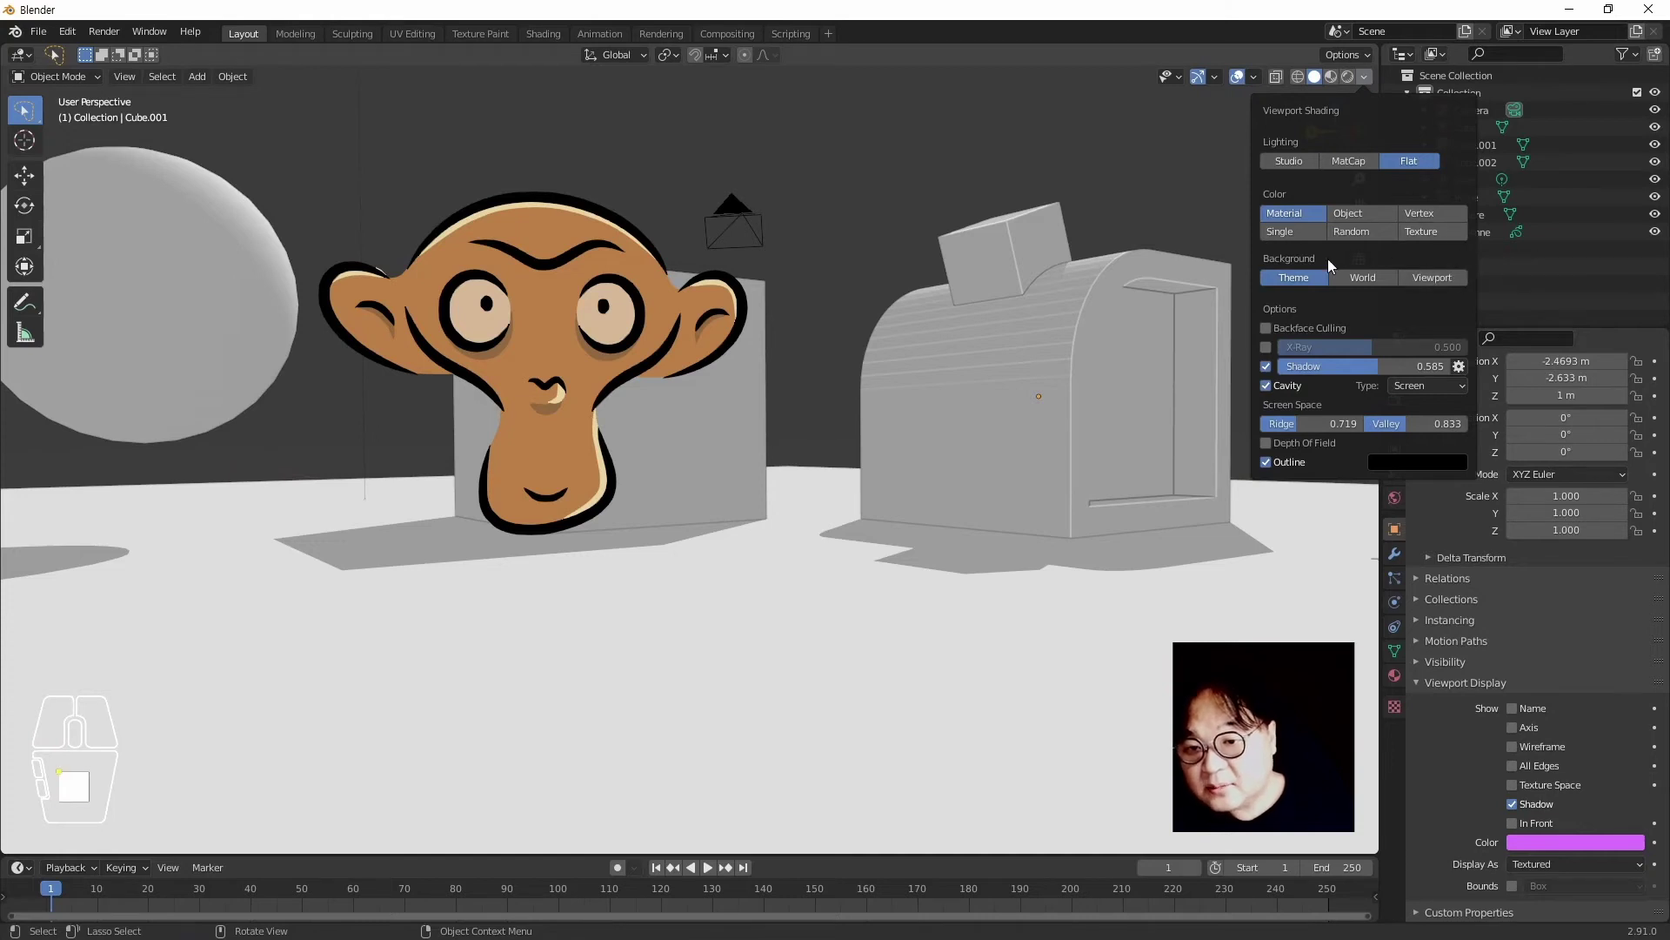
click(1302, 234)
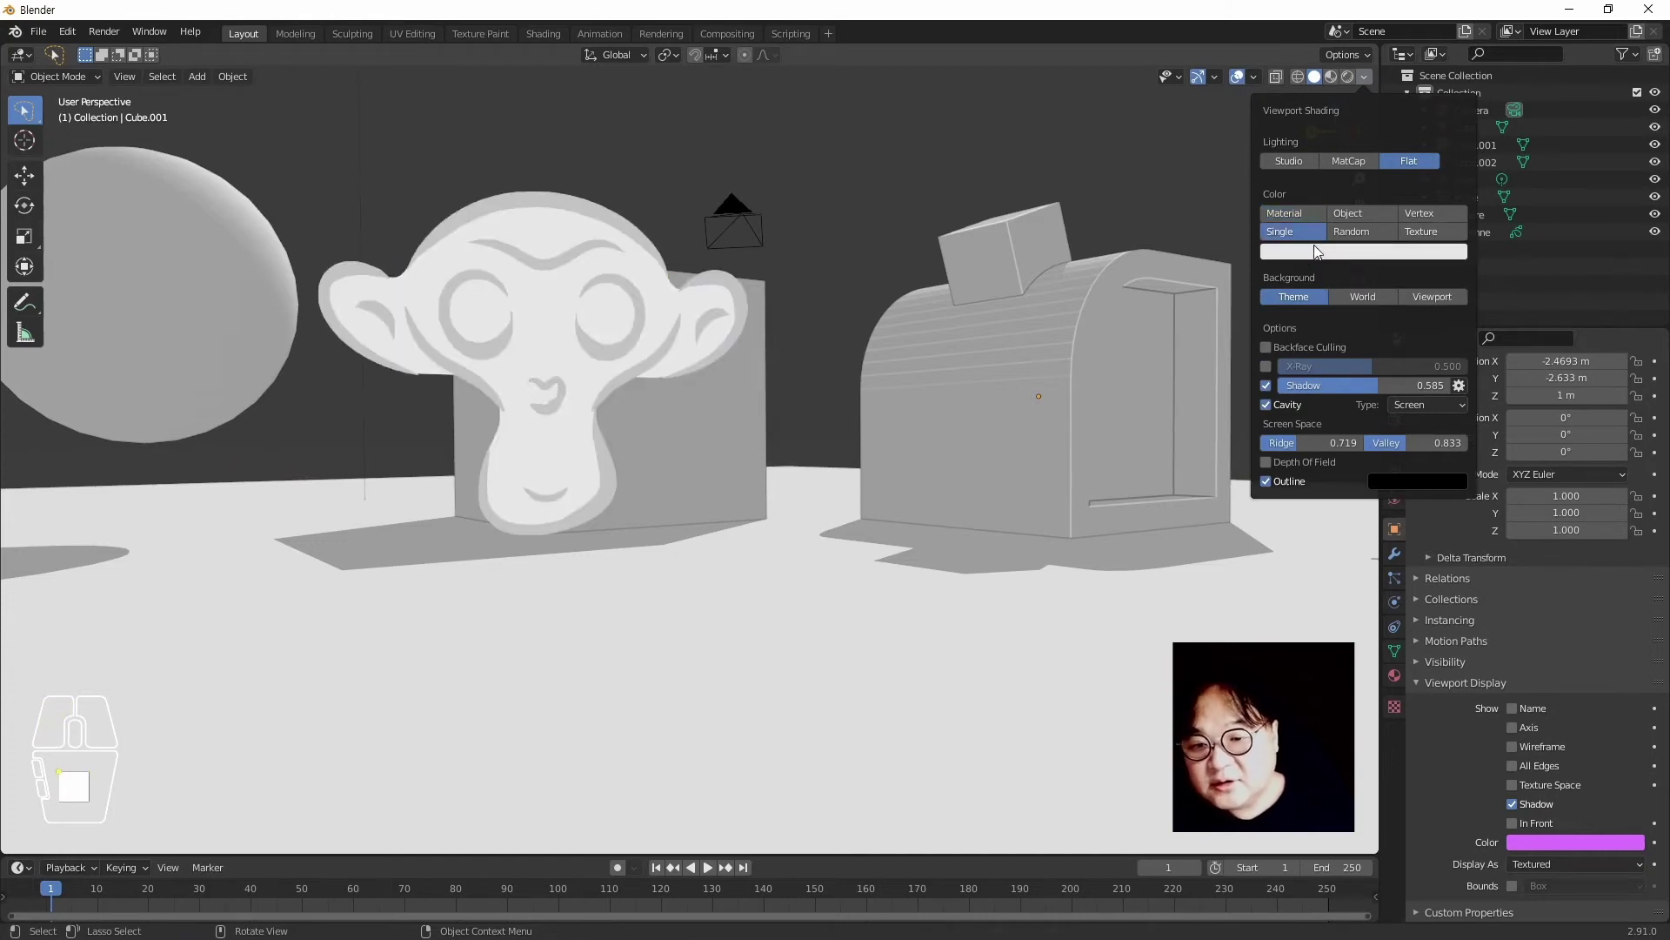
click(1360, 262)
click(1337, 361)
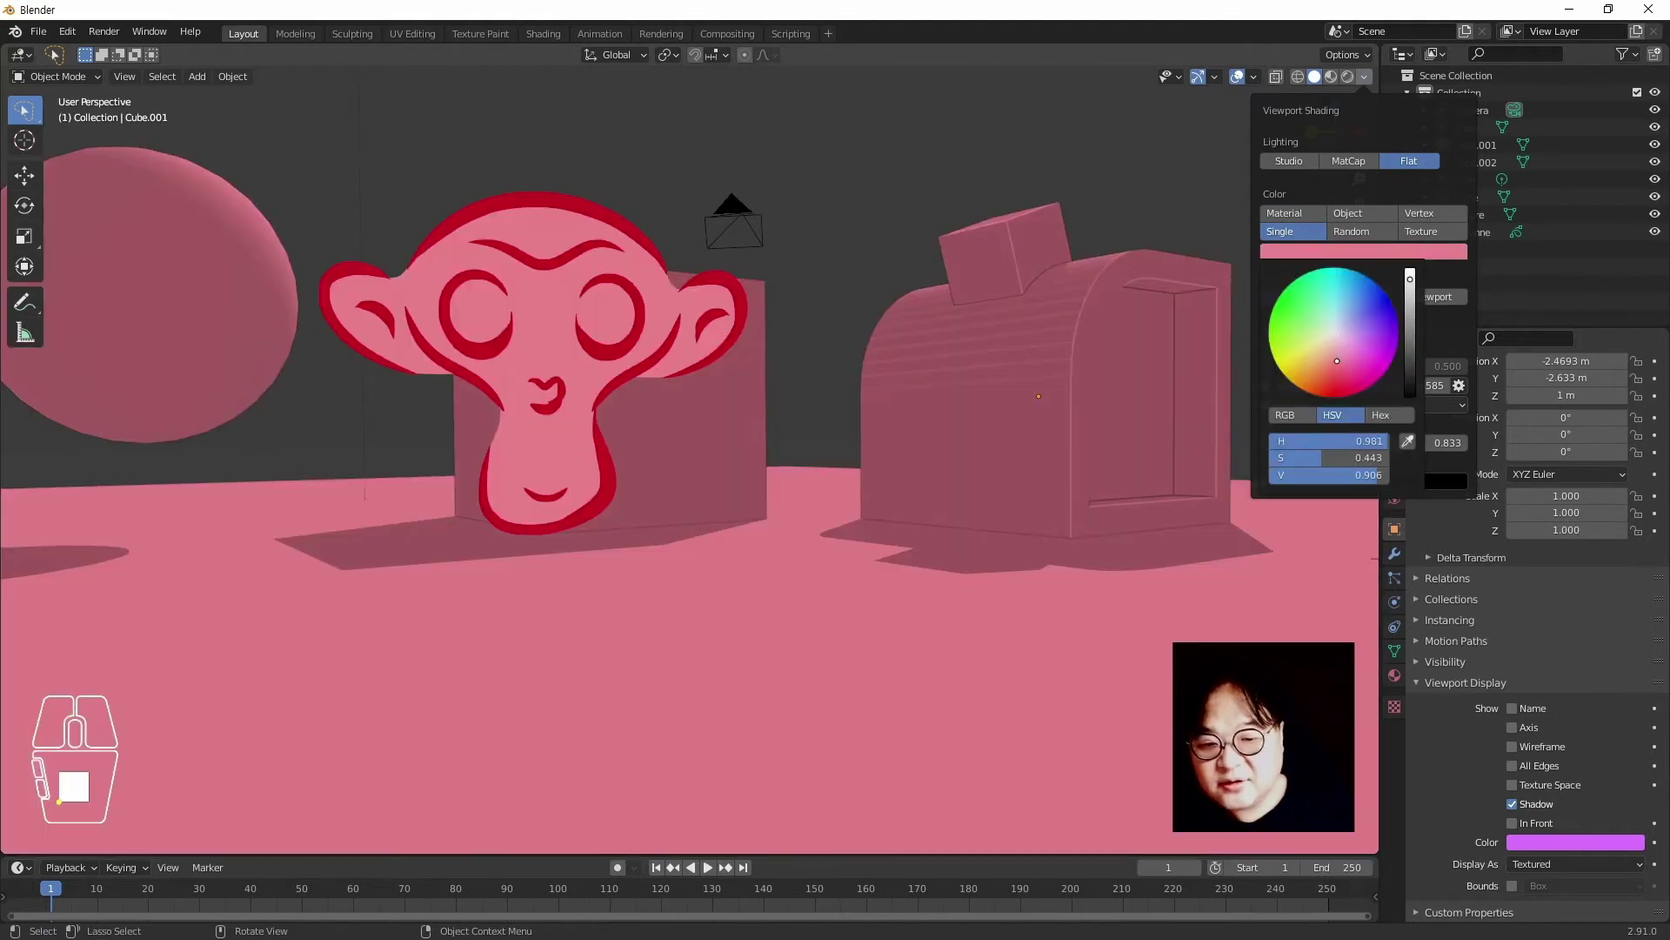
drag(1338, 360, 1321, 326)
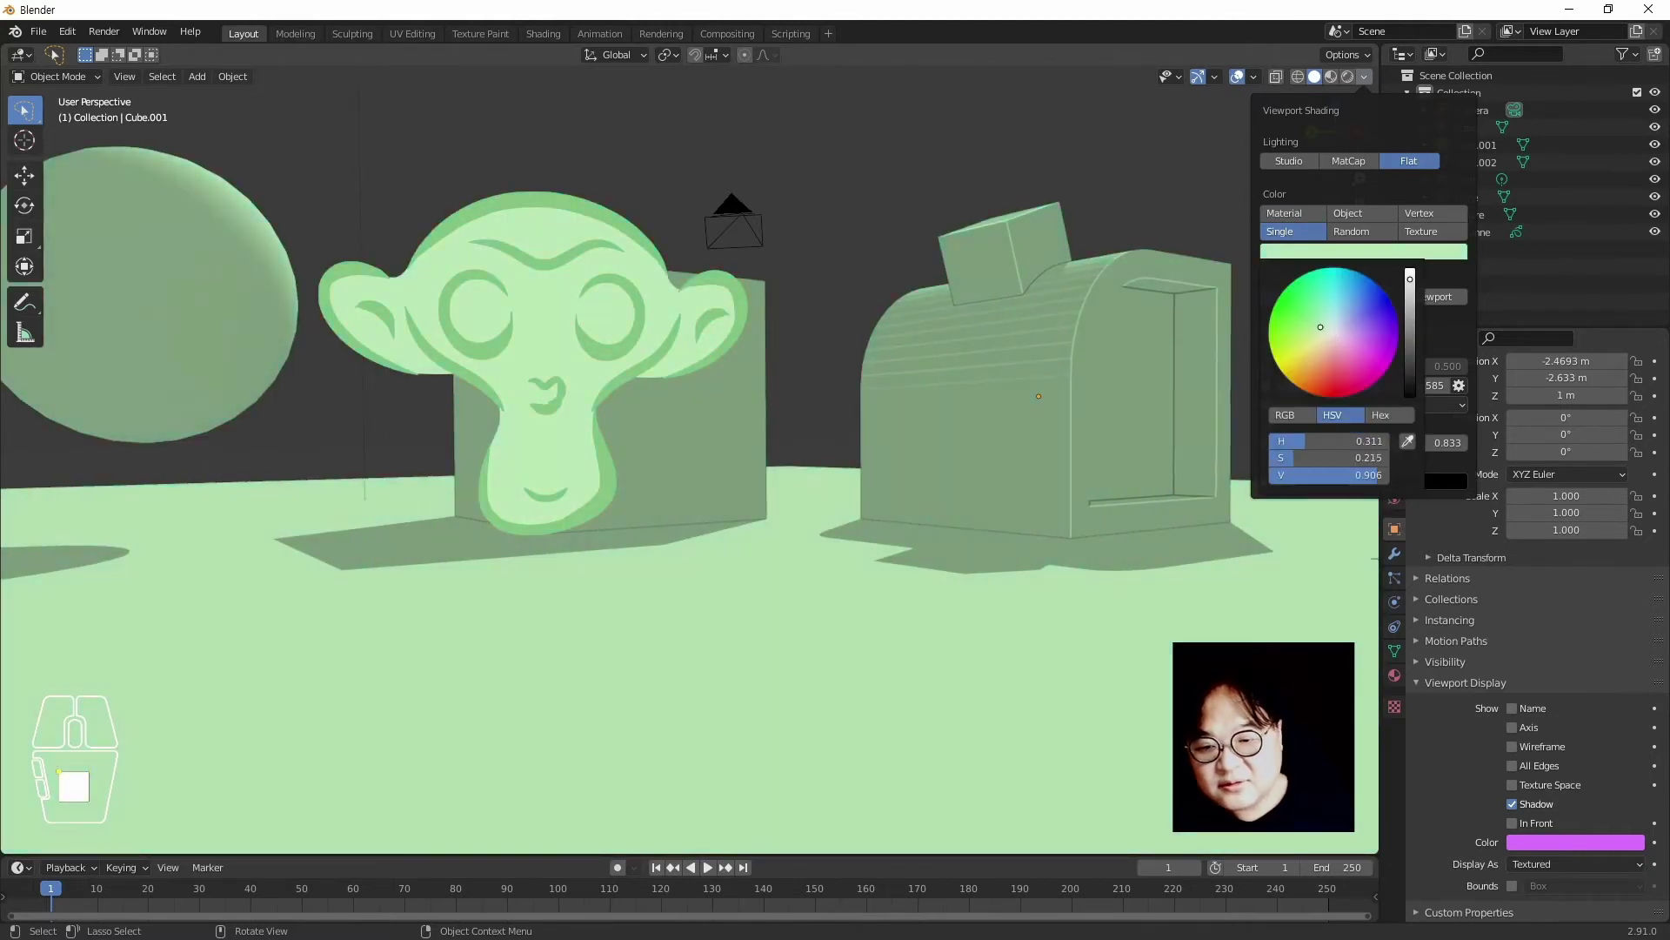
mouse_move(1410, 293)
mouse_down()
mouse_move(1411, 313)
mouse_move(1410, 270)
mouse_up()
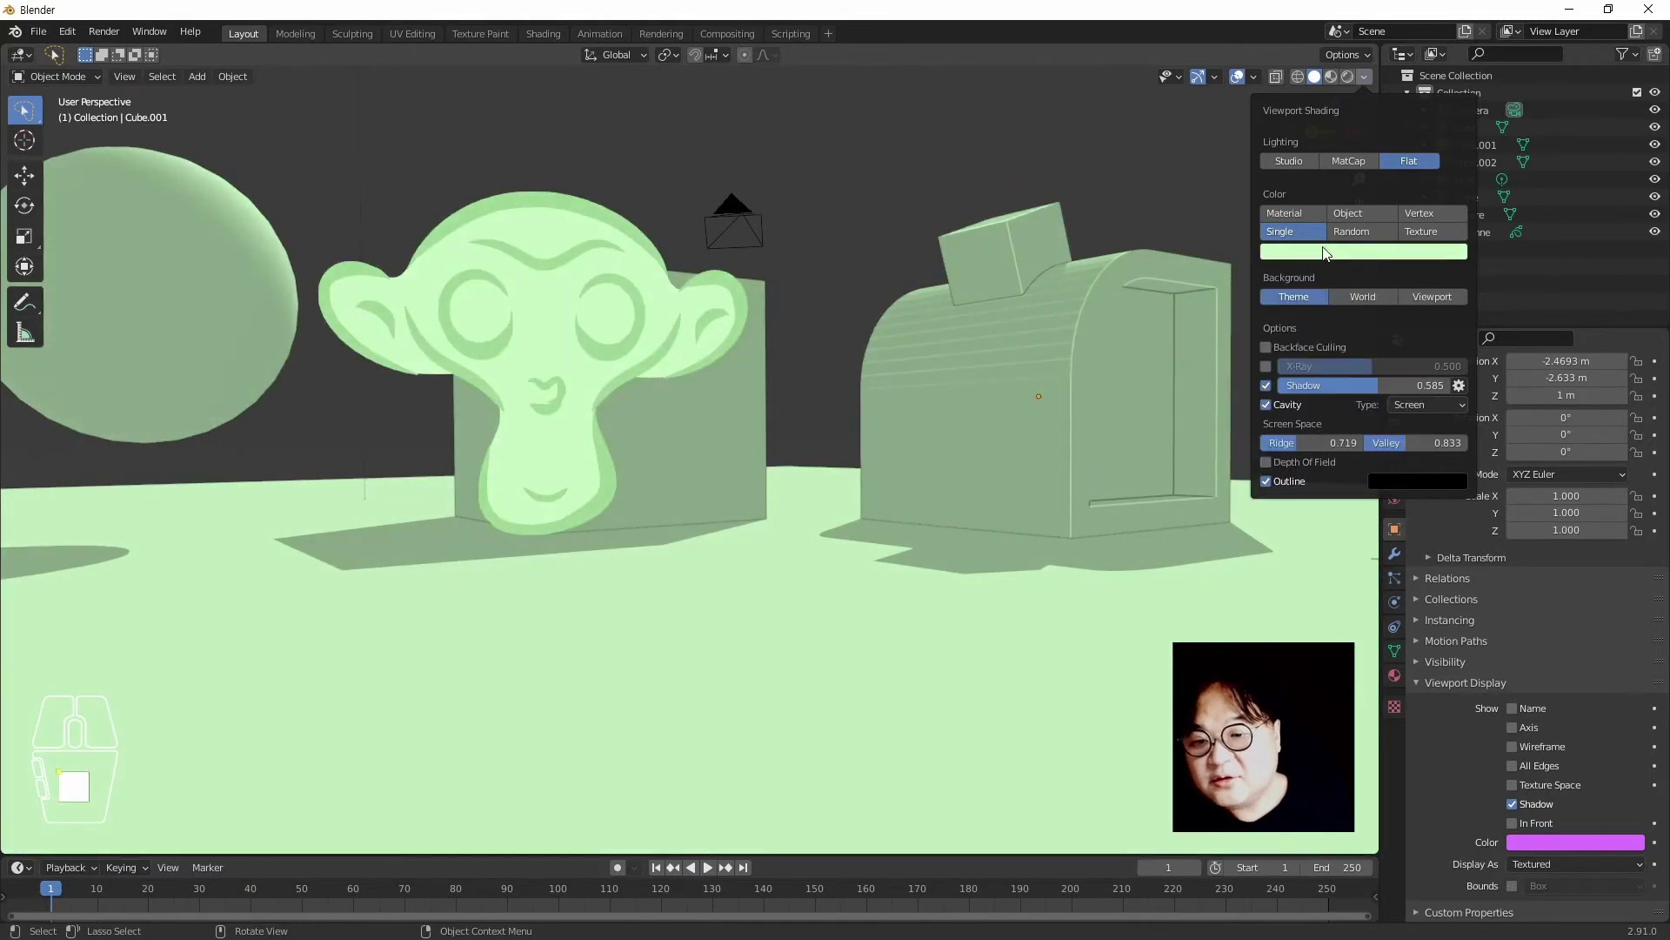
Preview the Random and Texture color types in the viewport and return to Material
click(1352, 232)
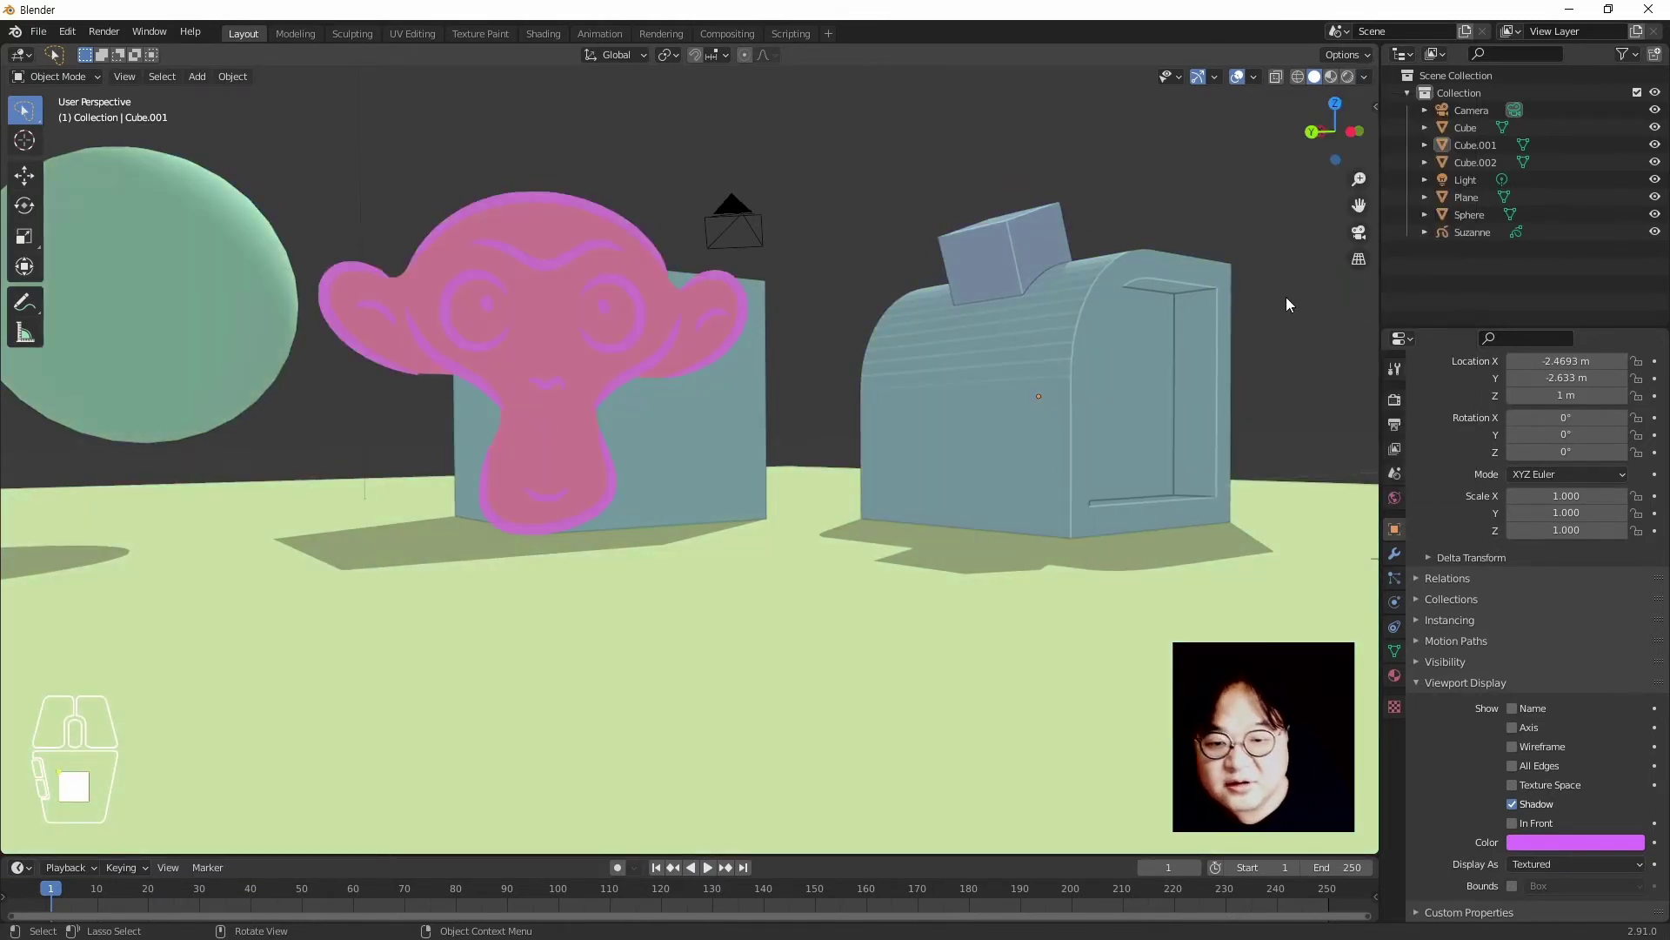
click(1365, 77)
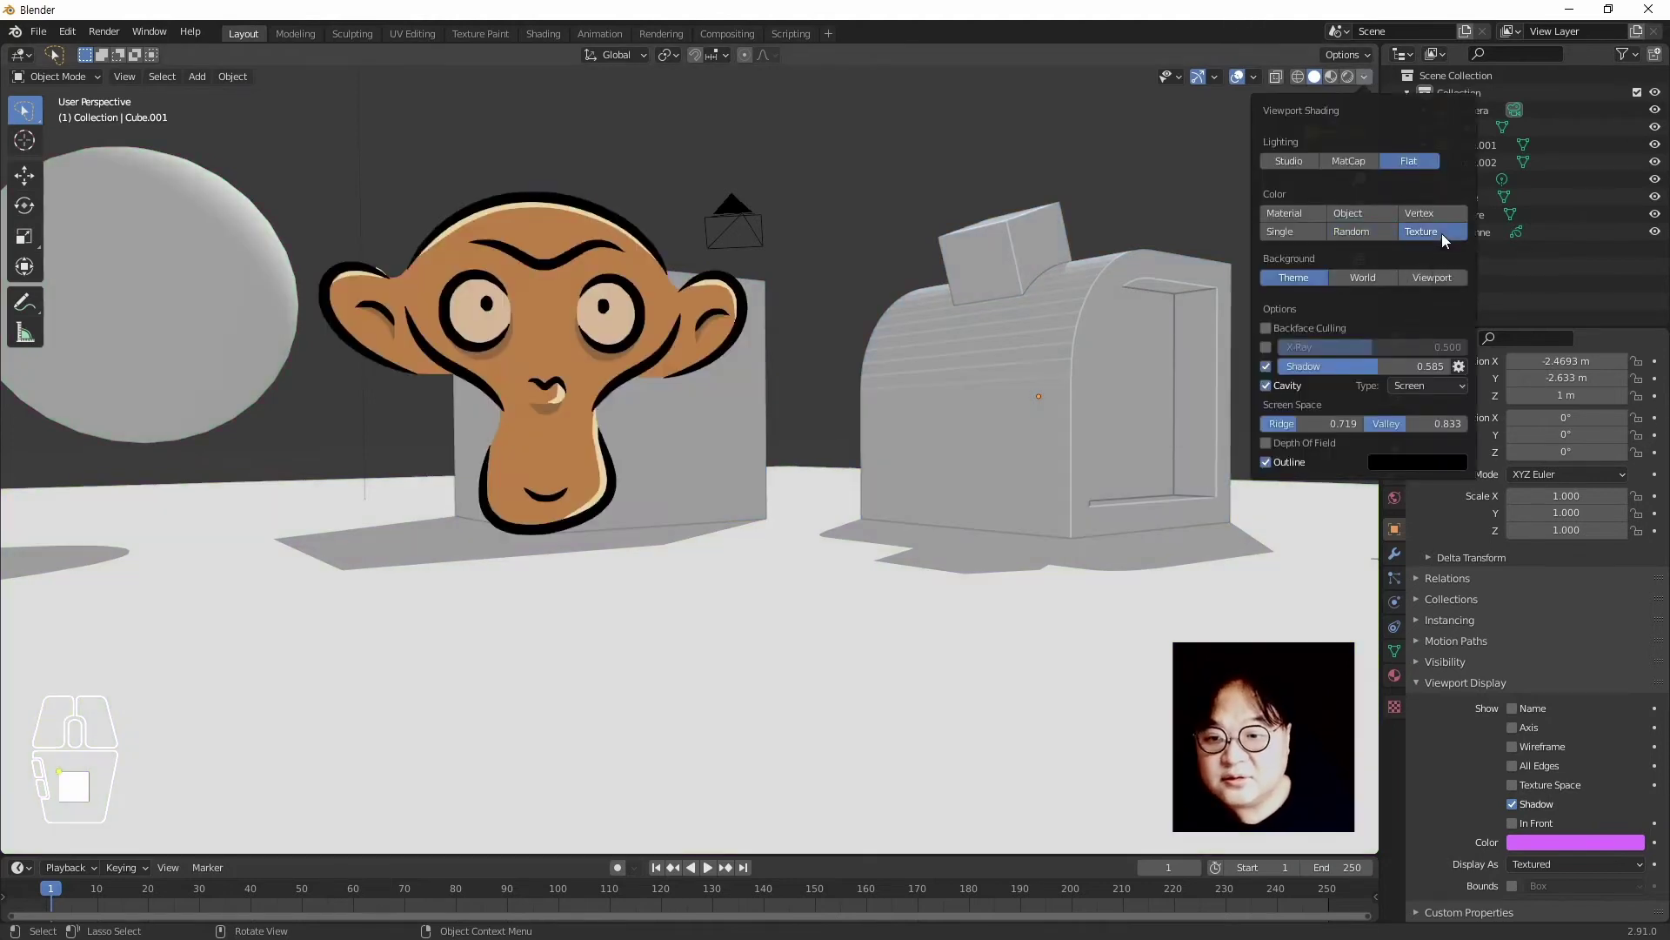
click(1442, 234)
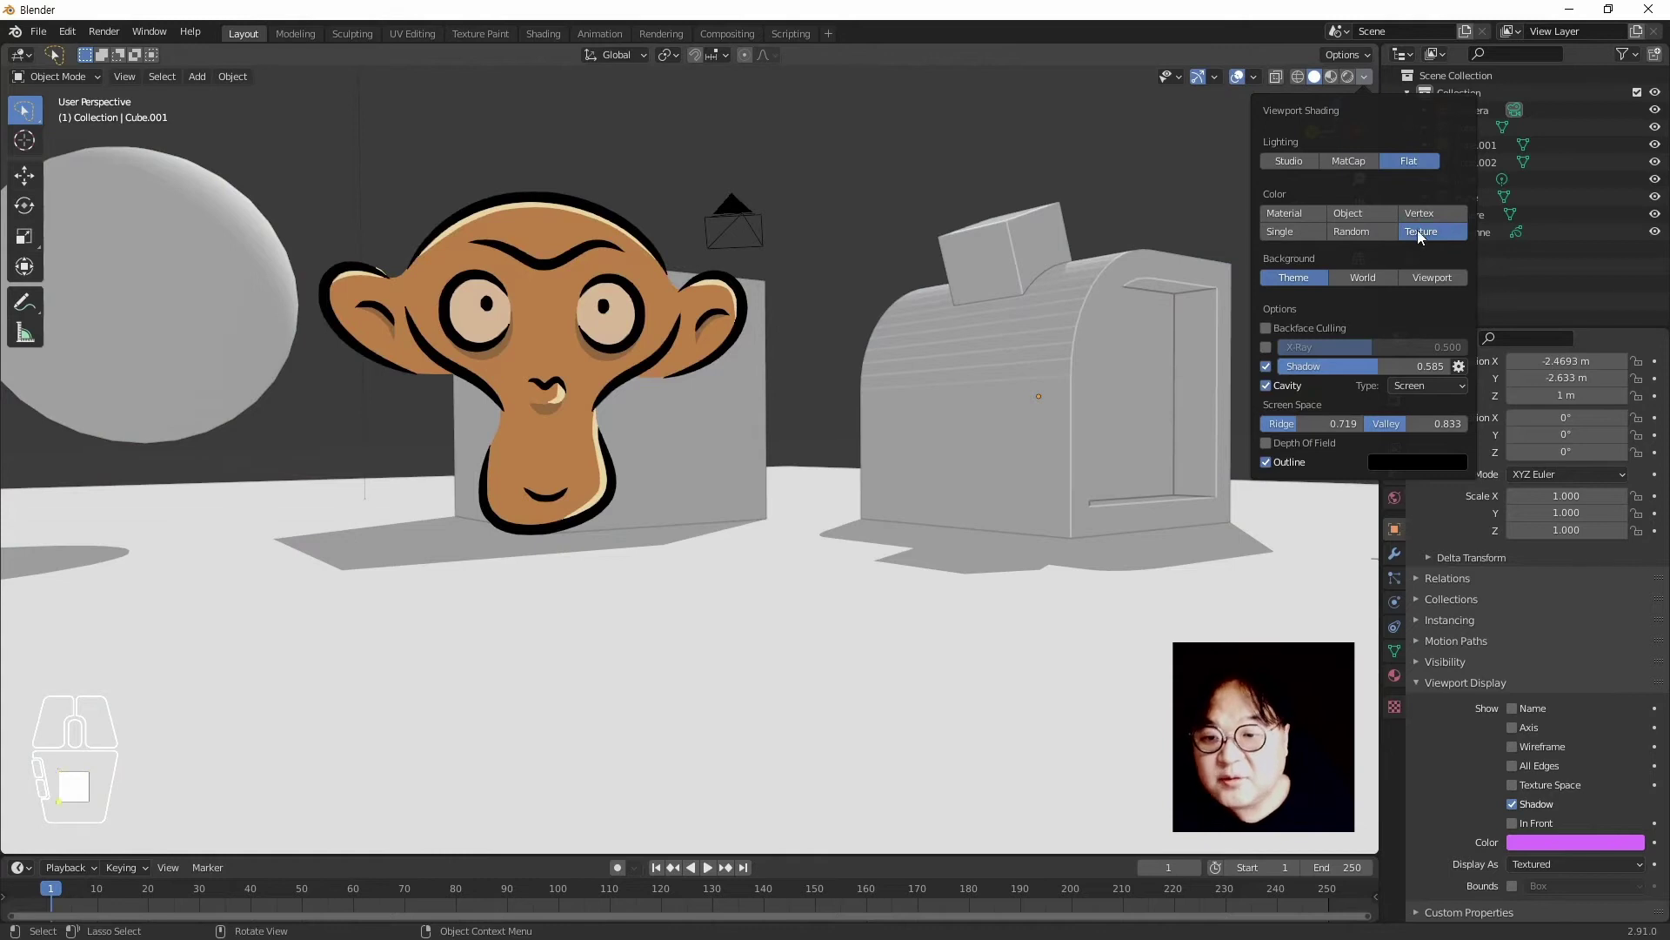
click(1277, 218)
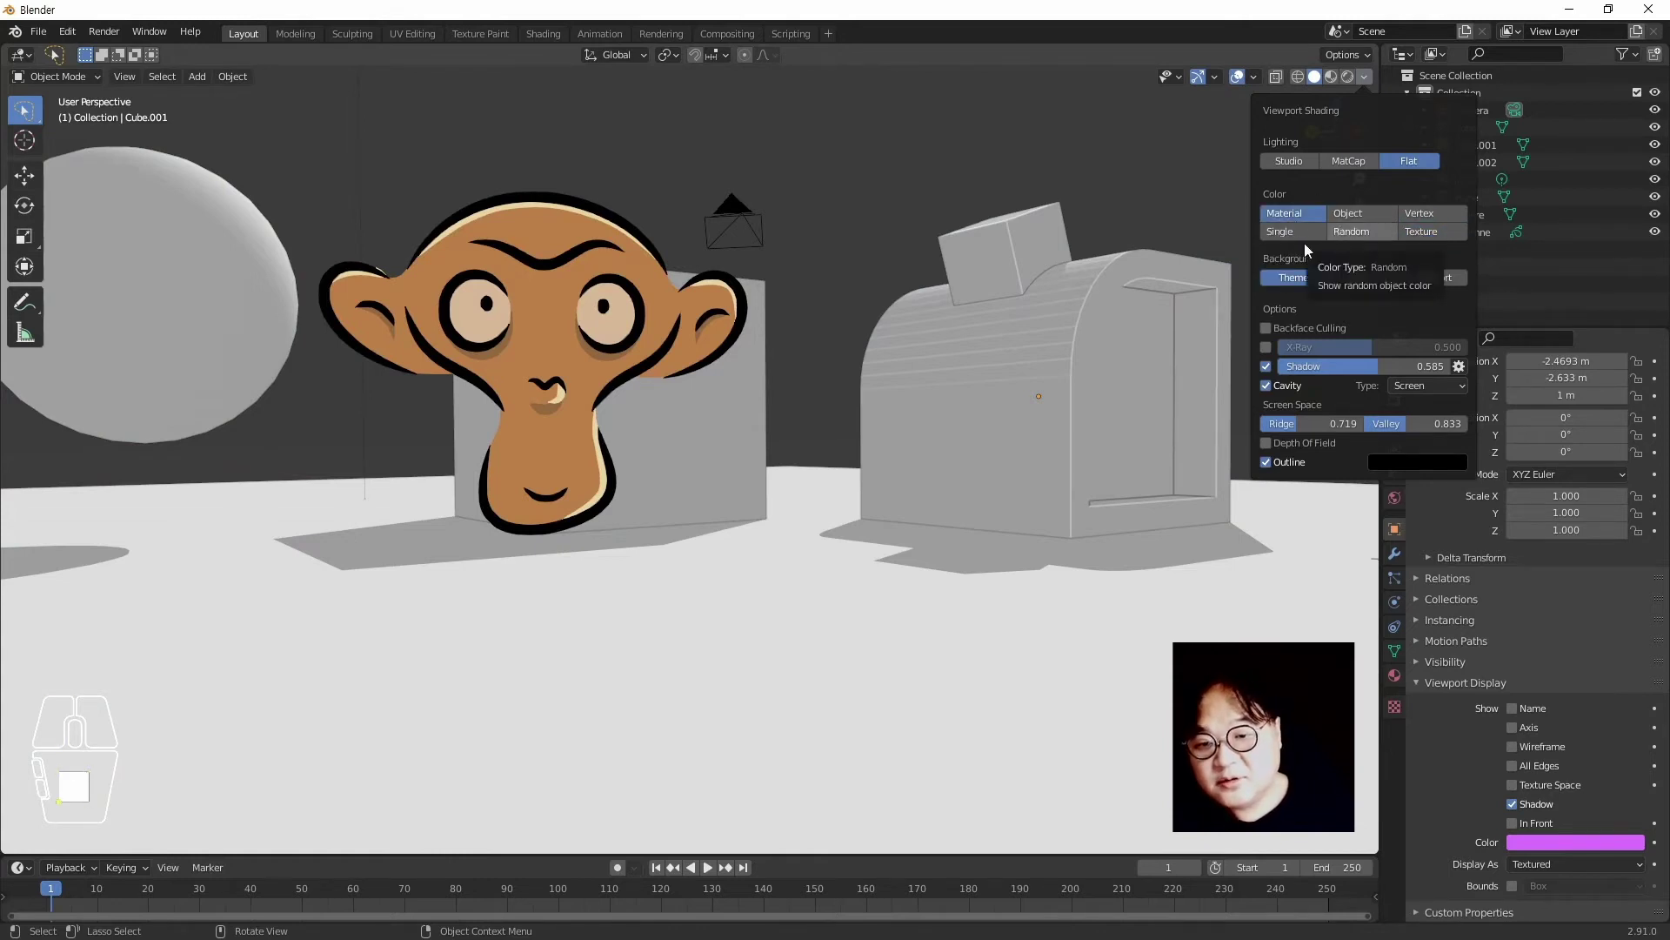
Set the viewport background to World and give the world surface a muted blue-violet colour (hue 0.664, saturation 0.233, value 0.407)
click(1365, 77)
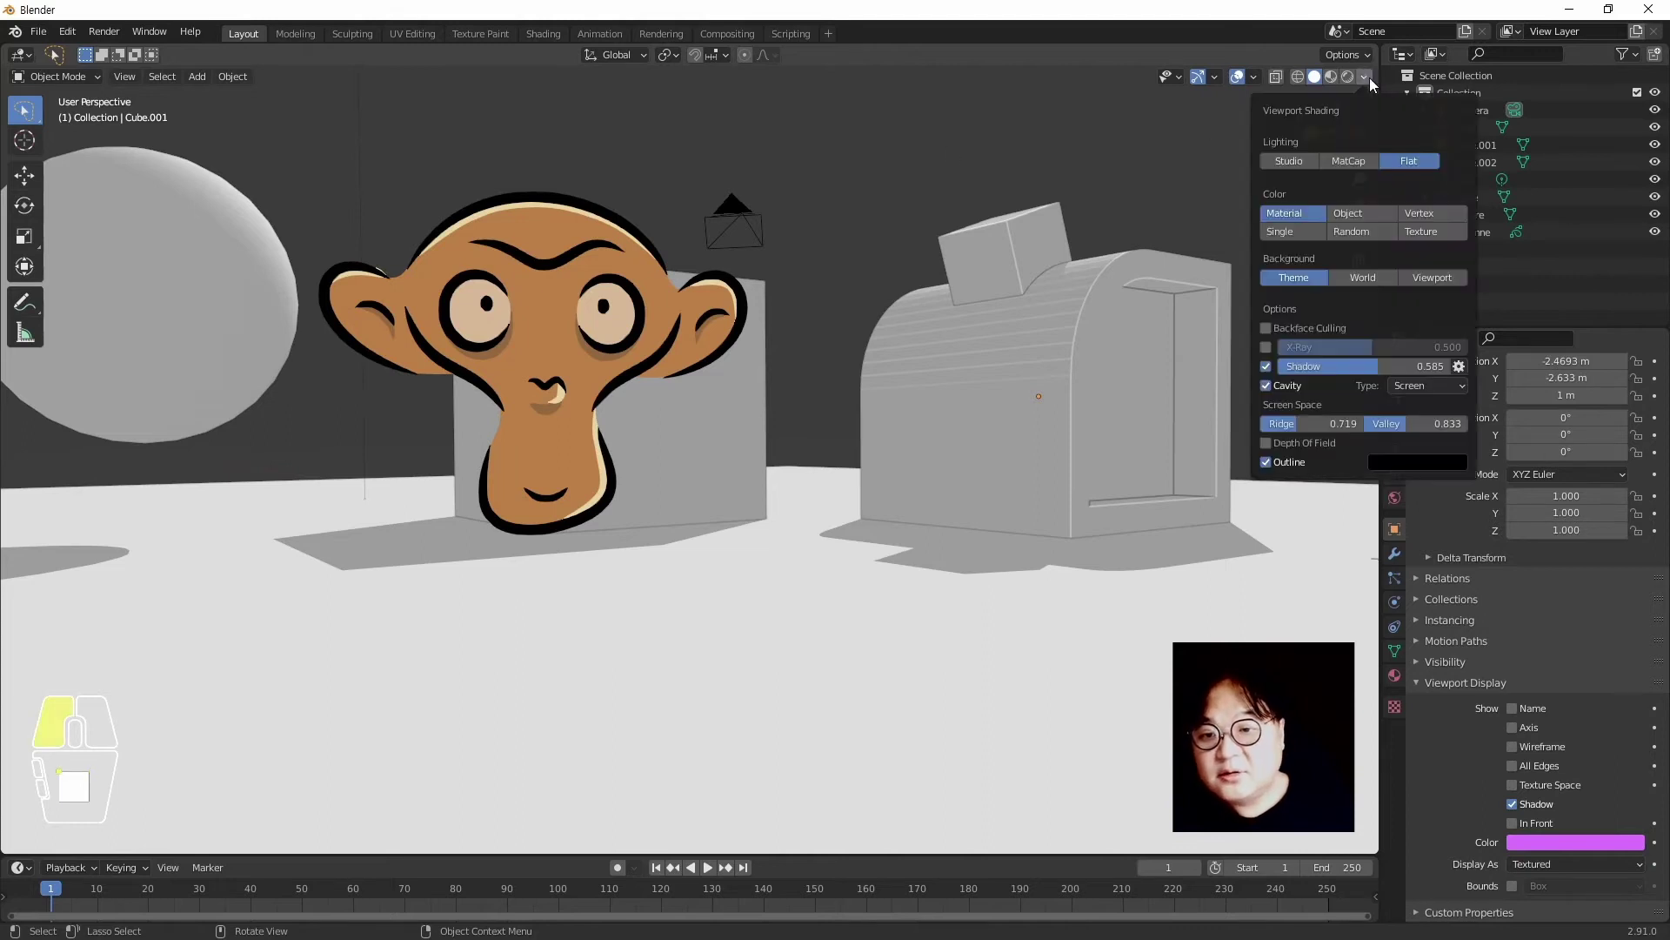
click(1339, 282)
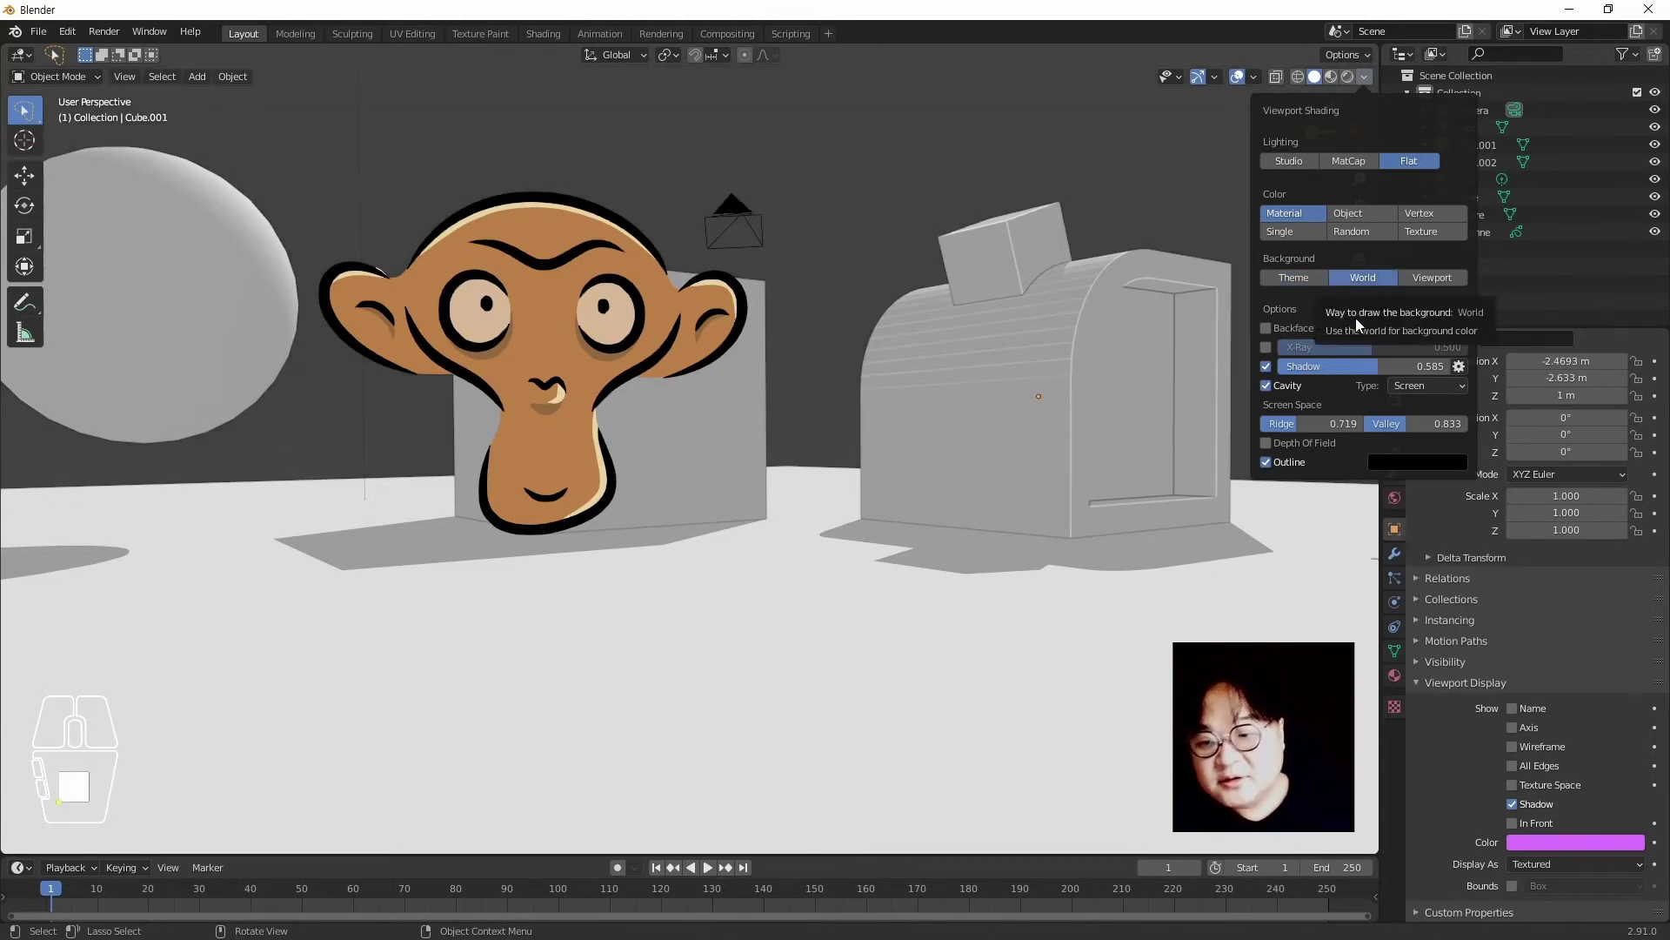
click(1391, 505)
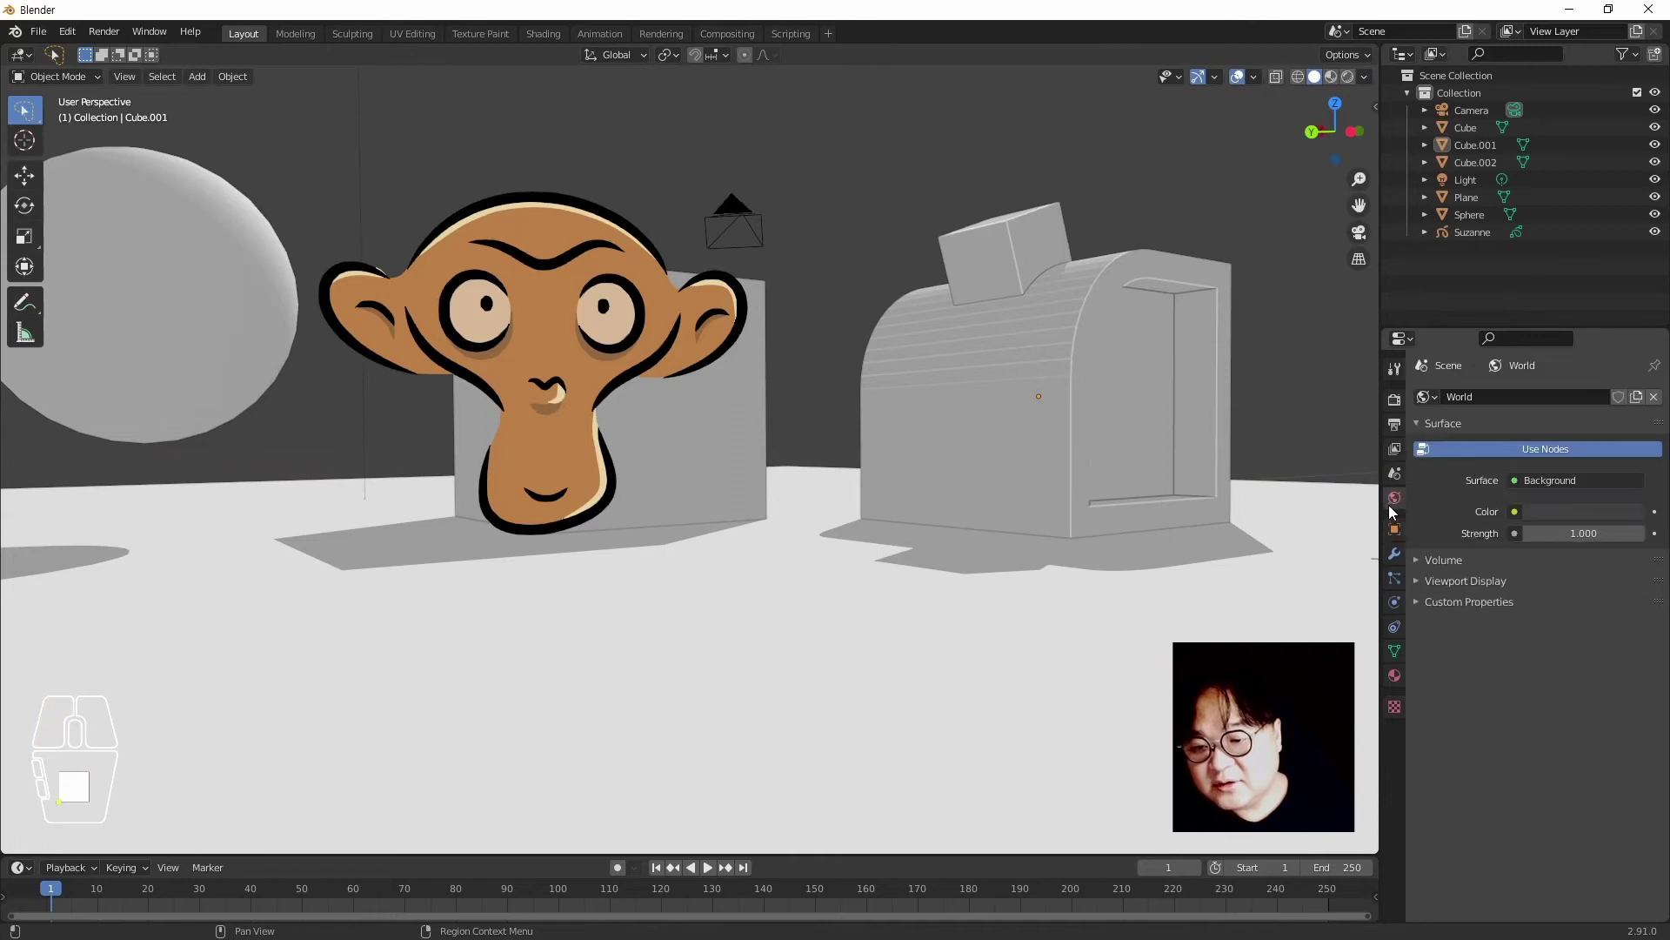
click(1587, 512)
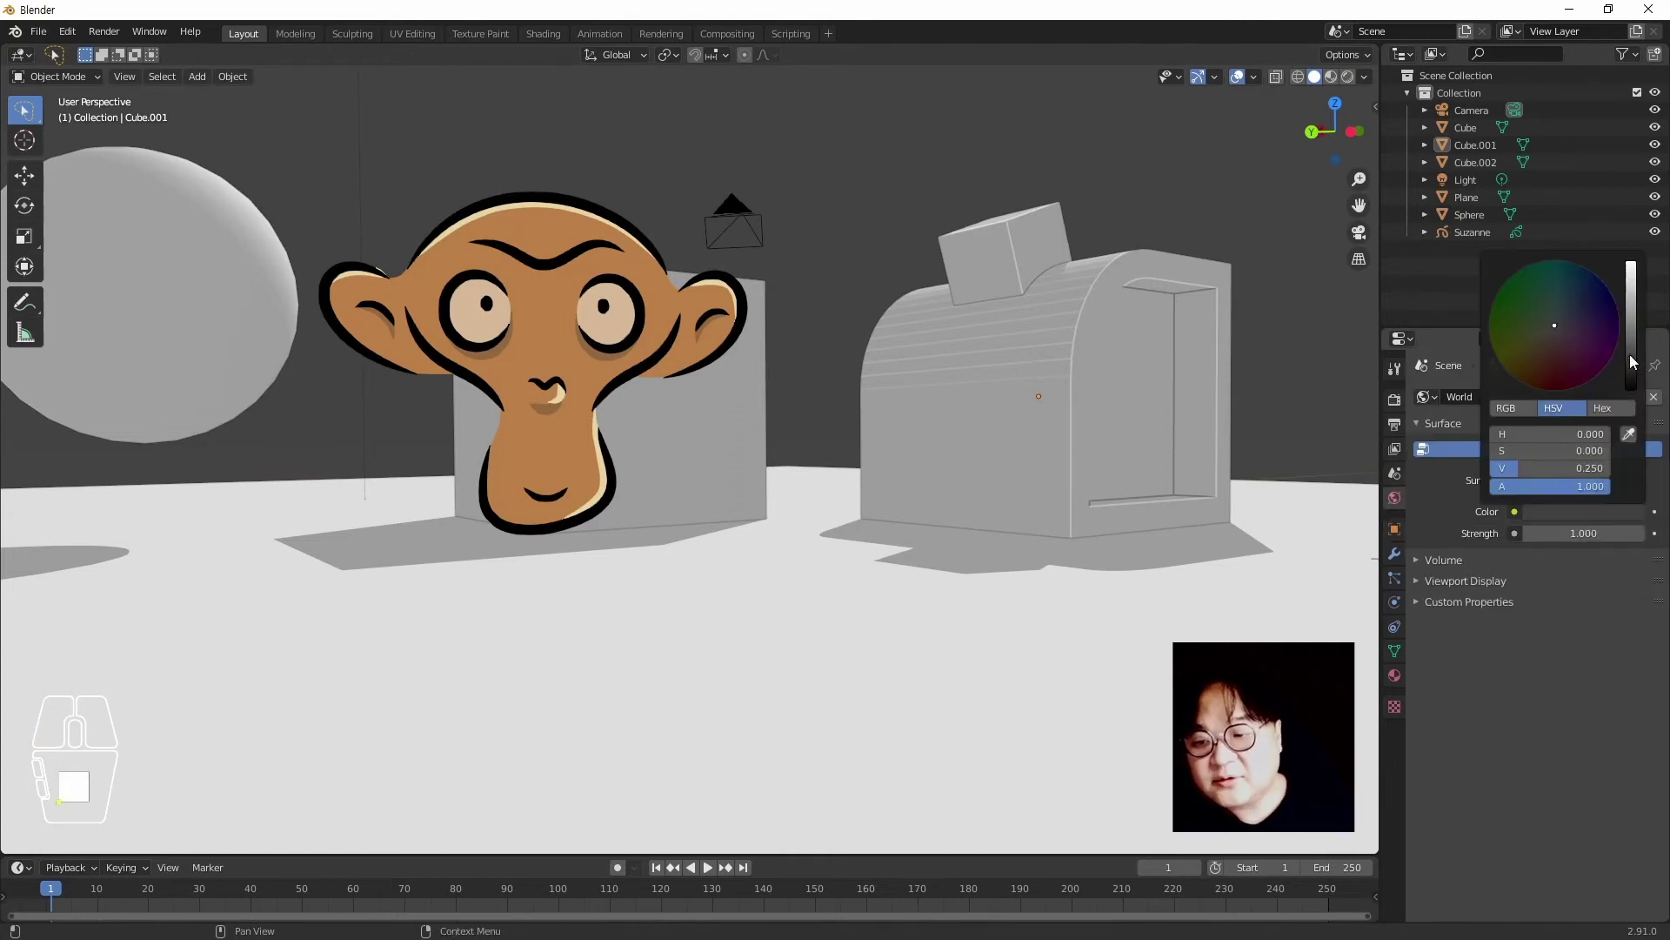
drag(1632, 361, 1563, 320)
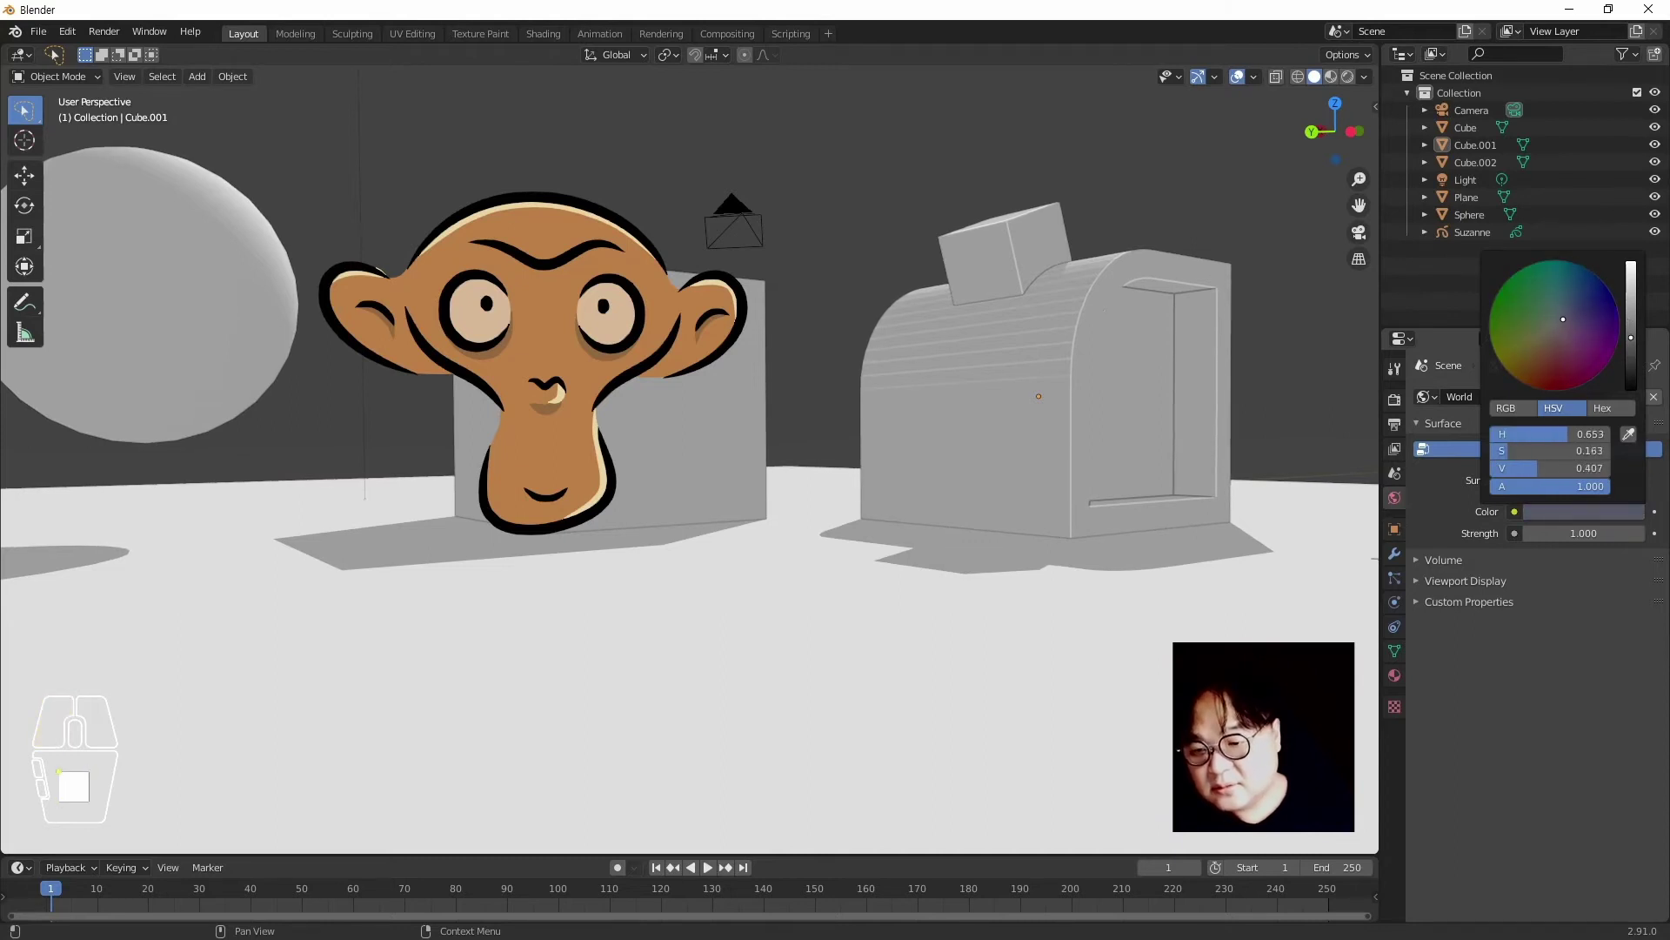
click(1422, 497)
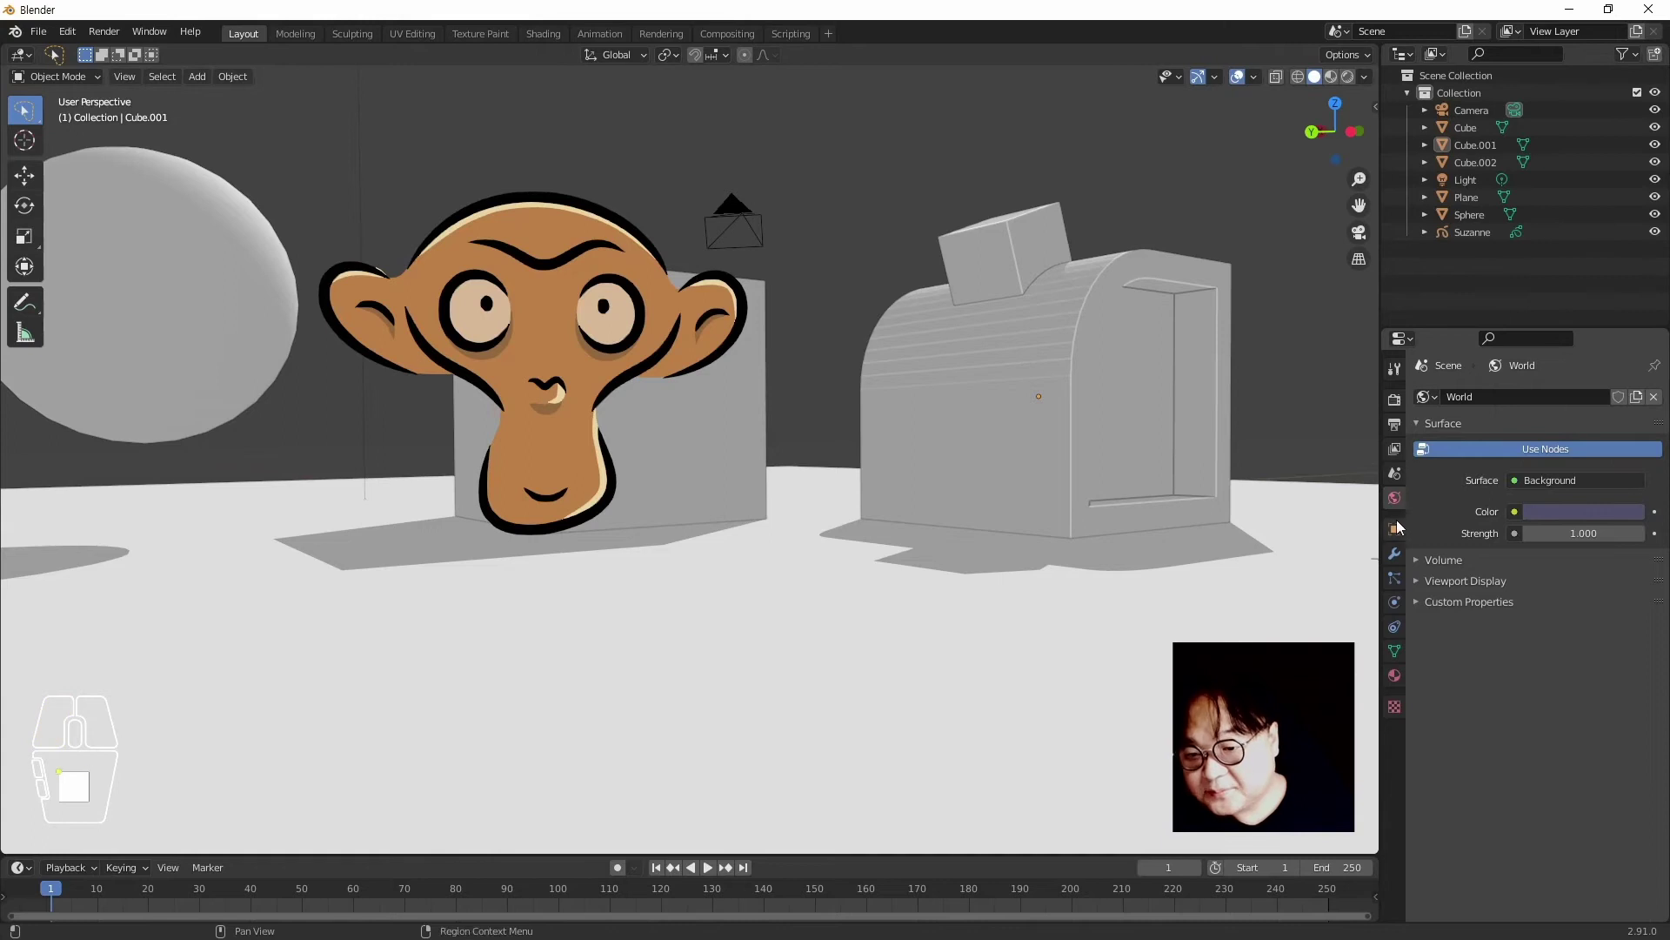
Try the Viewport background option and disabled shadows in the solid shading settings, restoring World and the shadows
click(1364, 77)
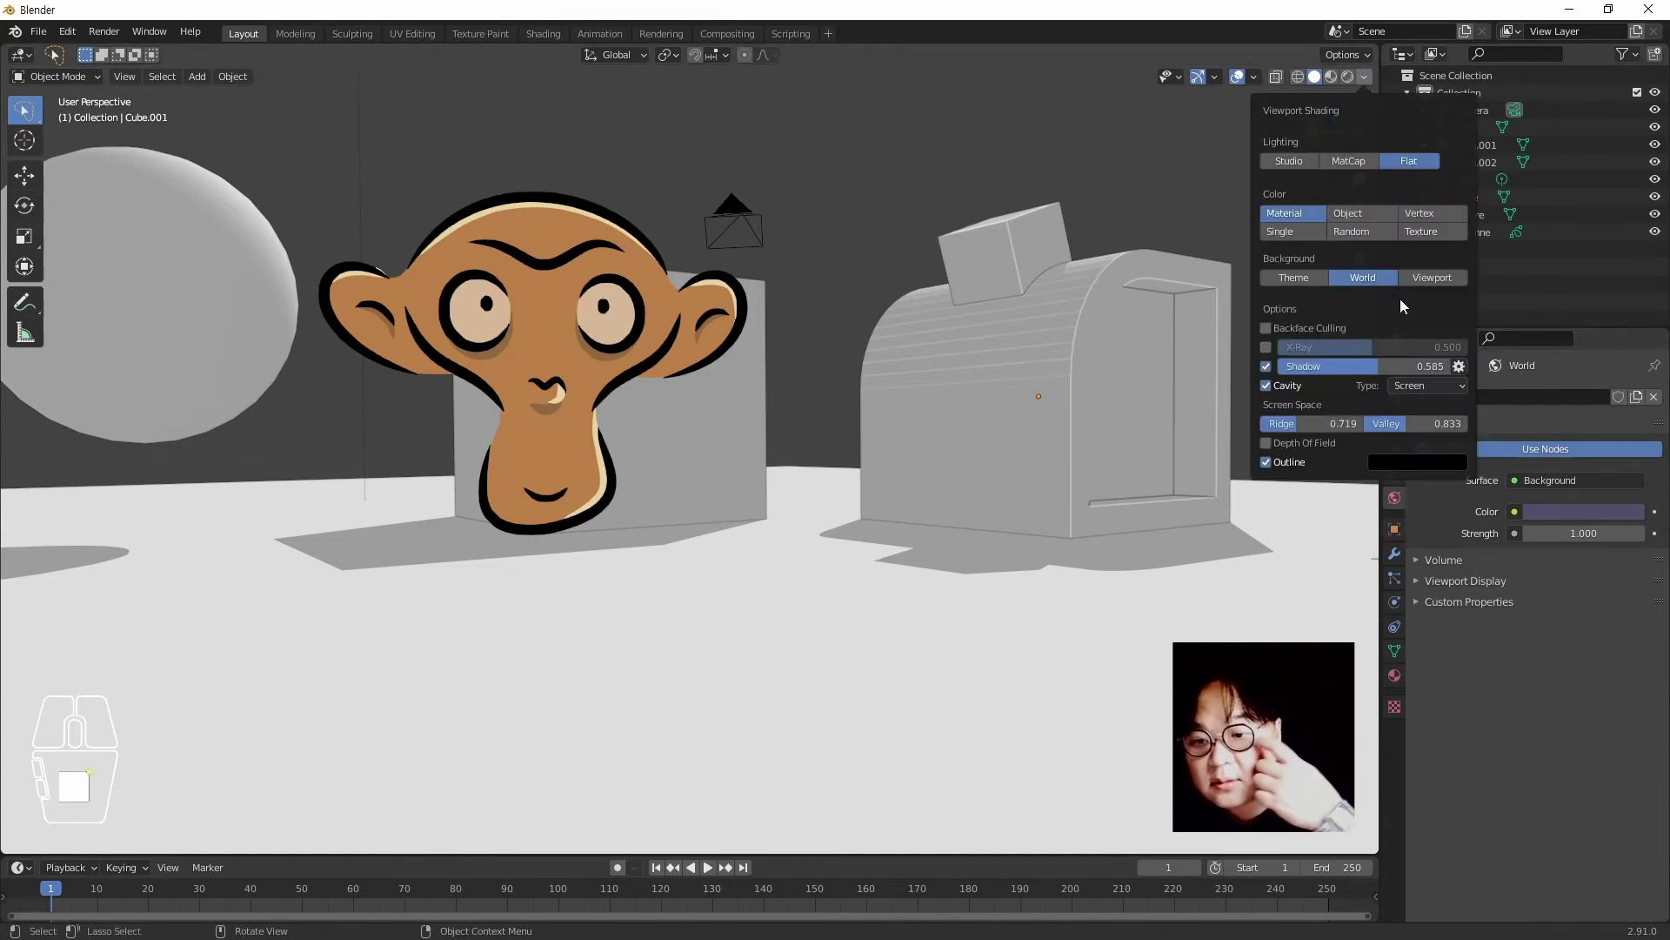
click(1422, 277)
click(1384, 276)
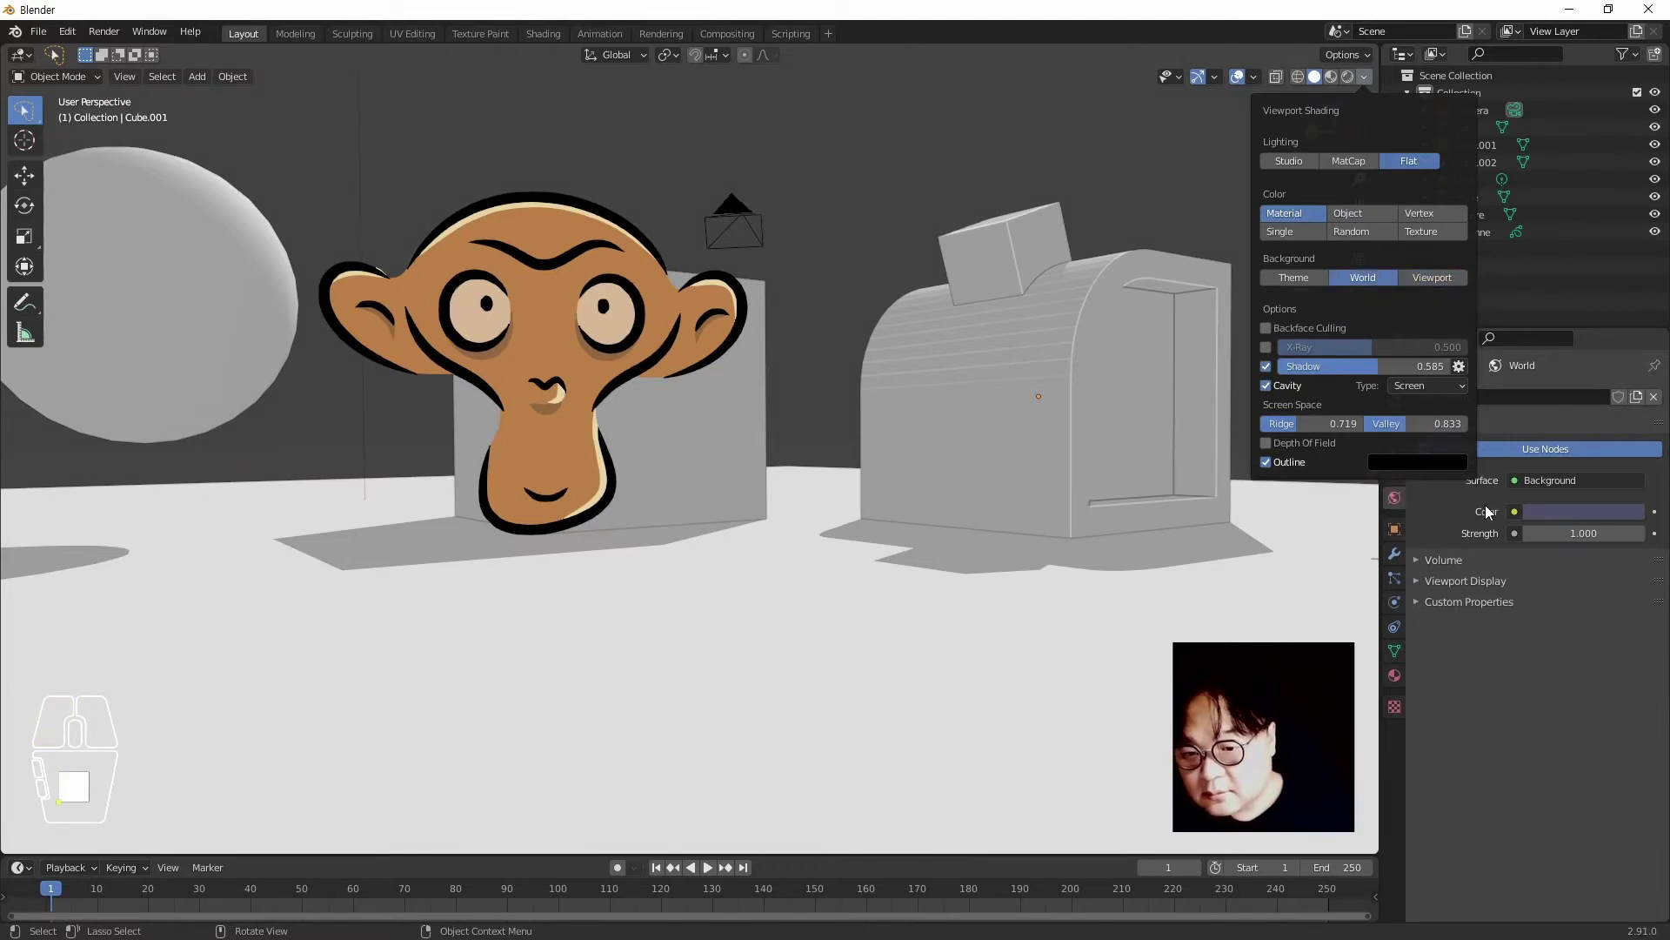
click(1267, 366)
click(1266, 366)
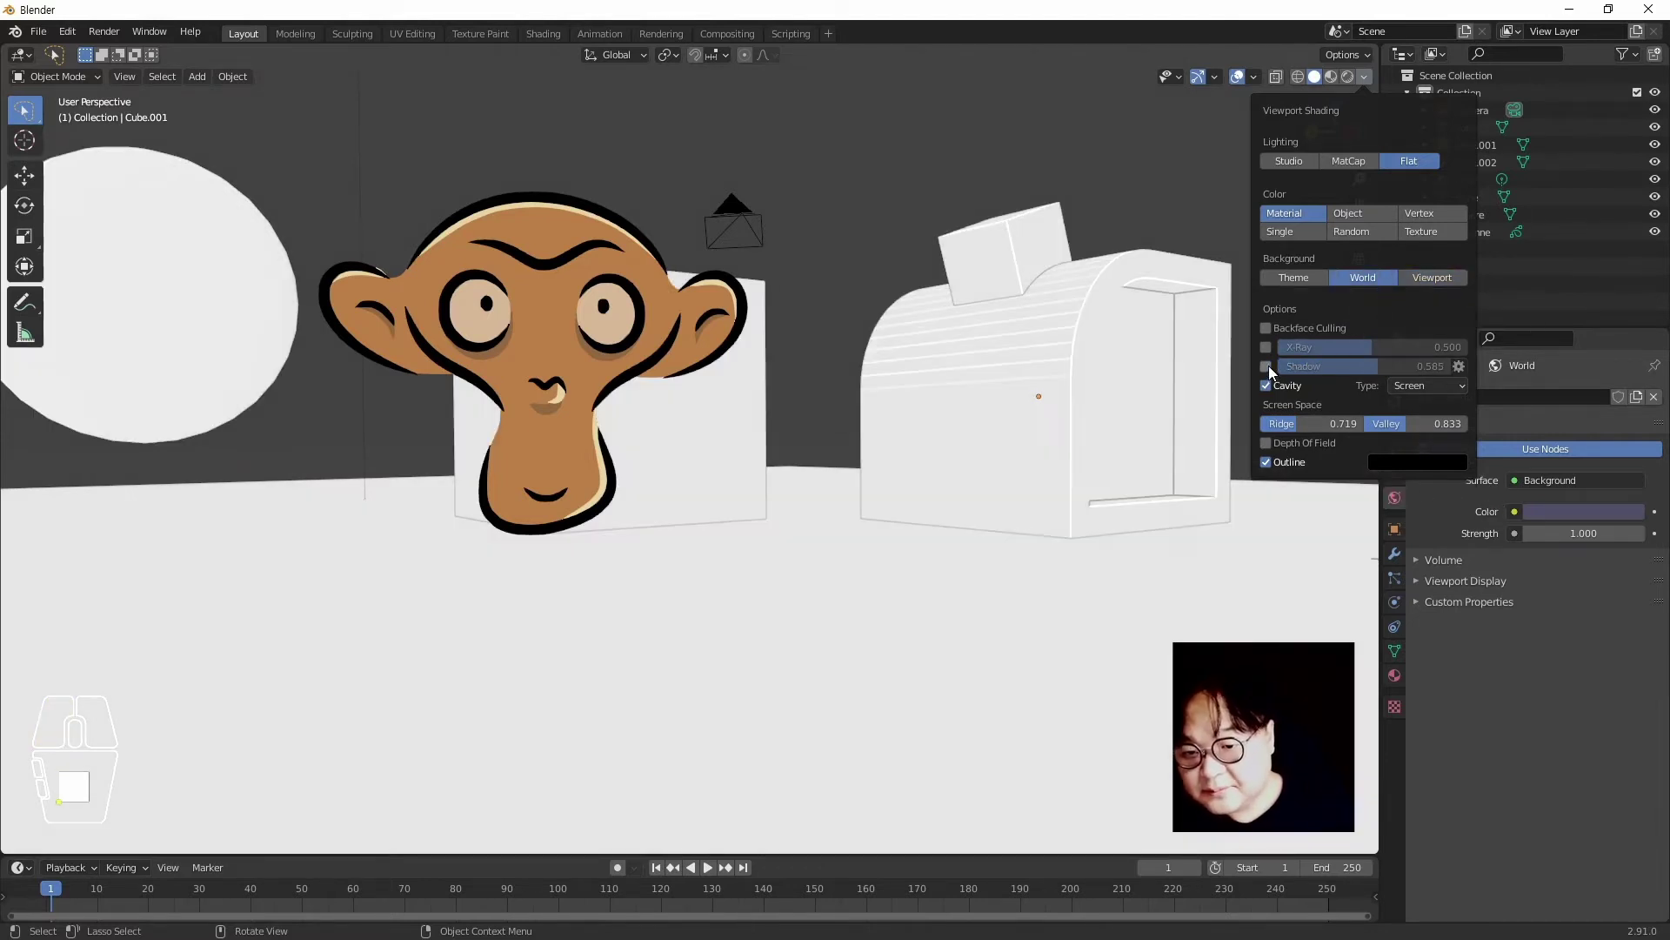
Try Studio lighting with the world surface colour's value lowered to 0.393, and return the viewport lighting to Flat
click(1303, 161)
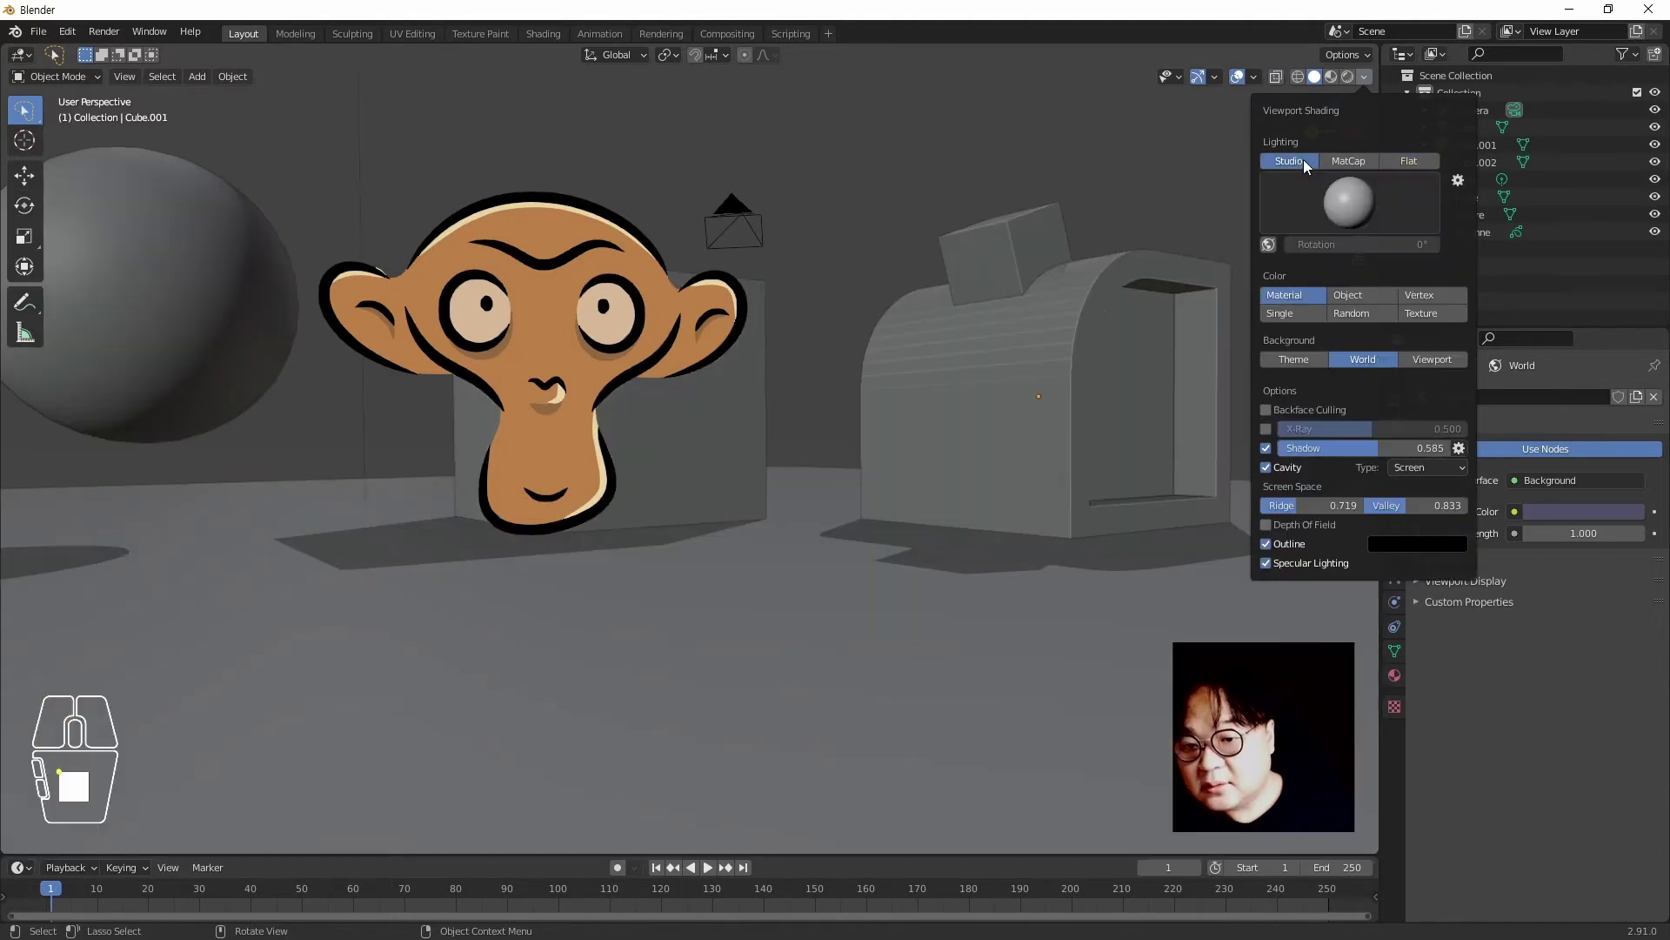
click(1563, 508)
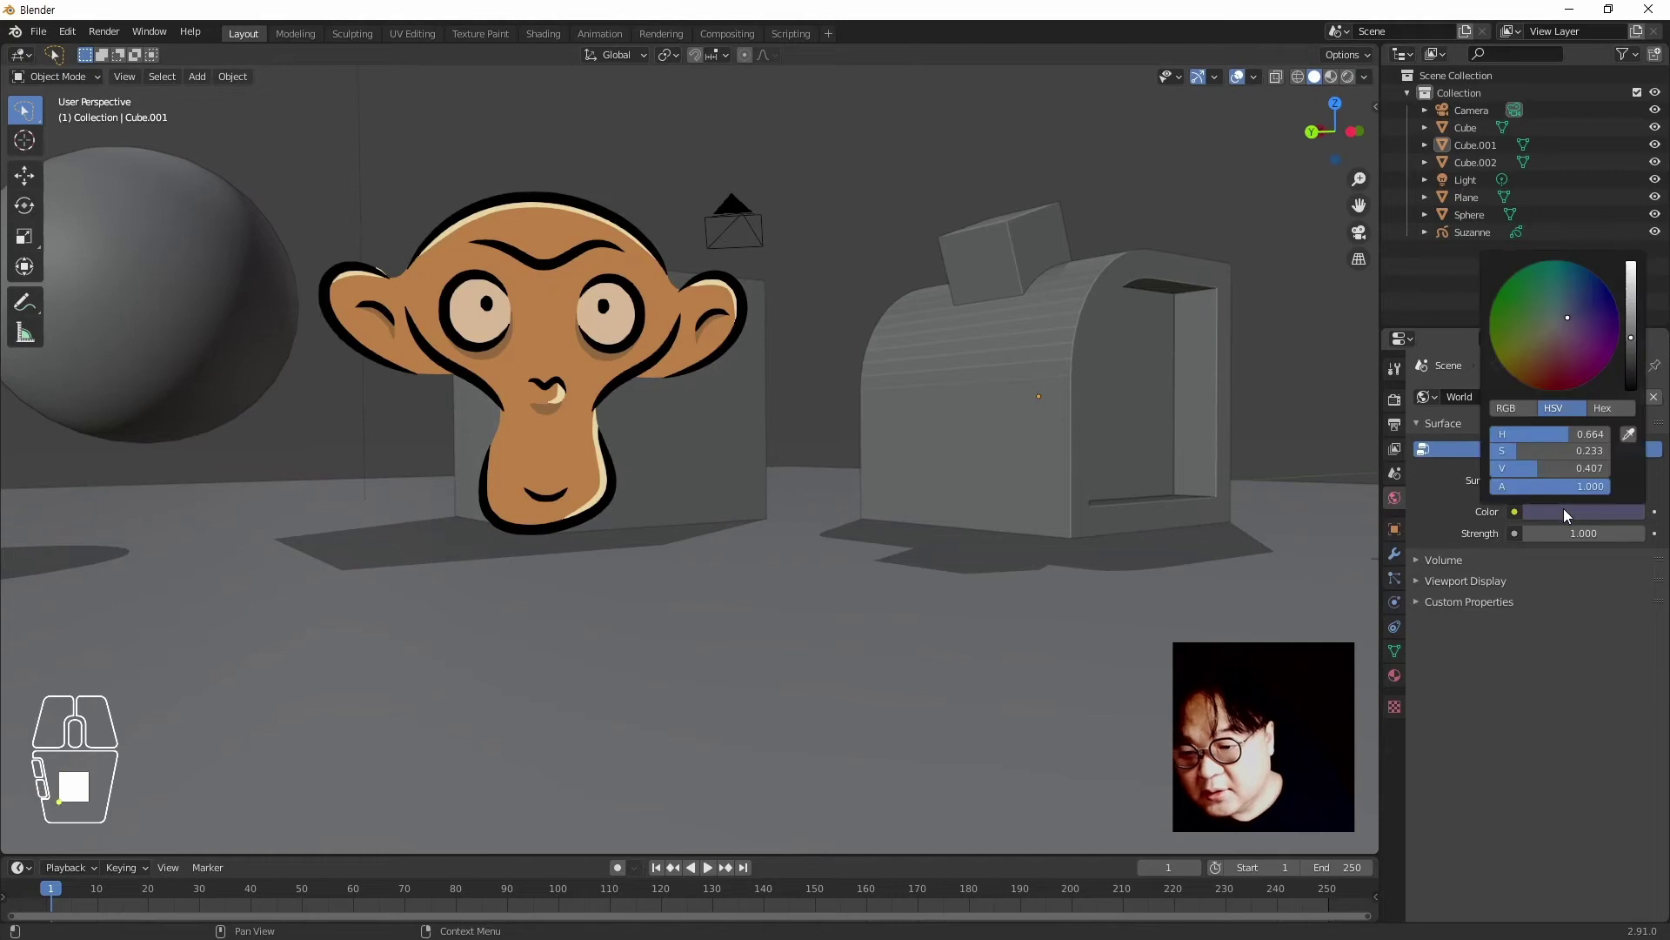
mouse_move(1629, 340)
mouse_down()
mouse_move(1629, 322)
mouse_move(1630, 345)
mouse_up()
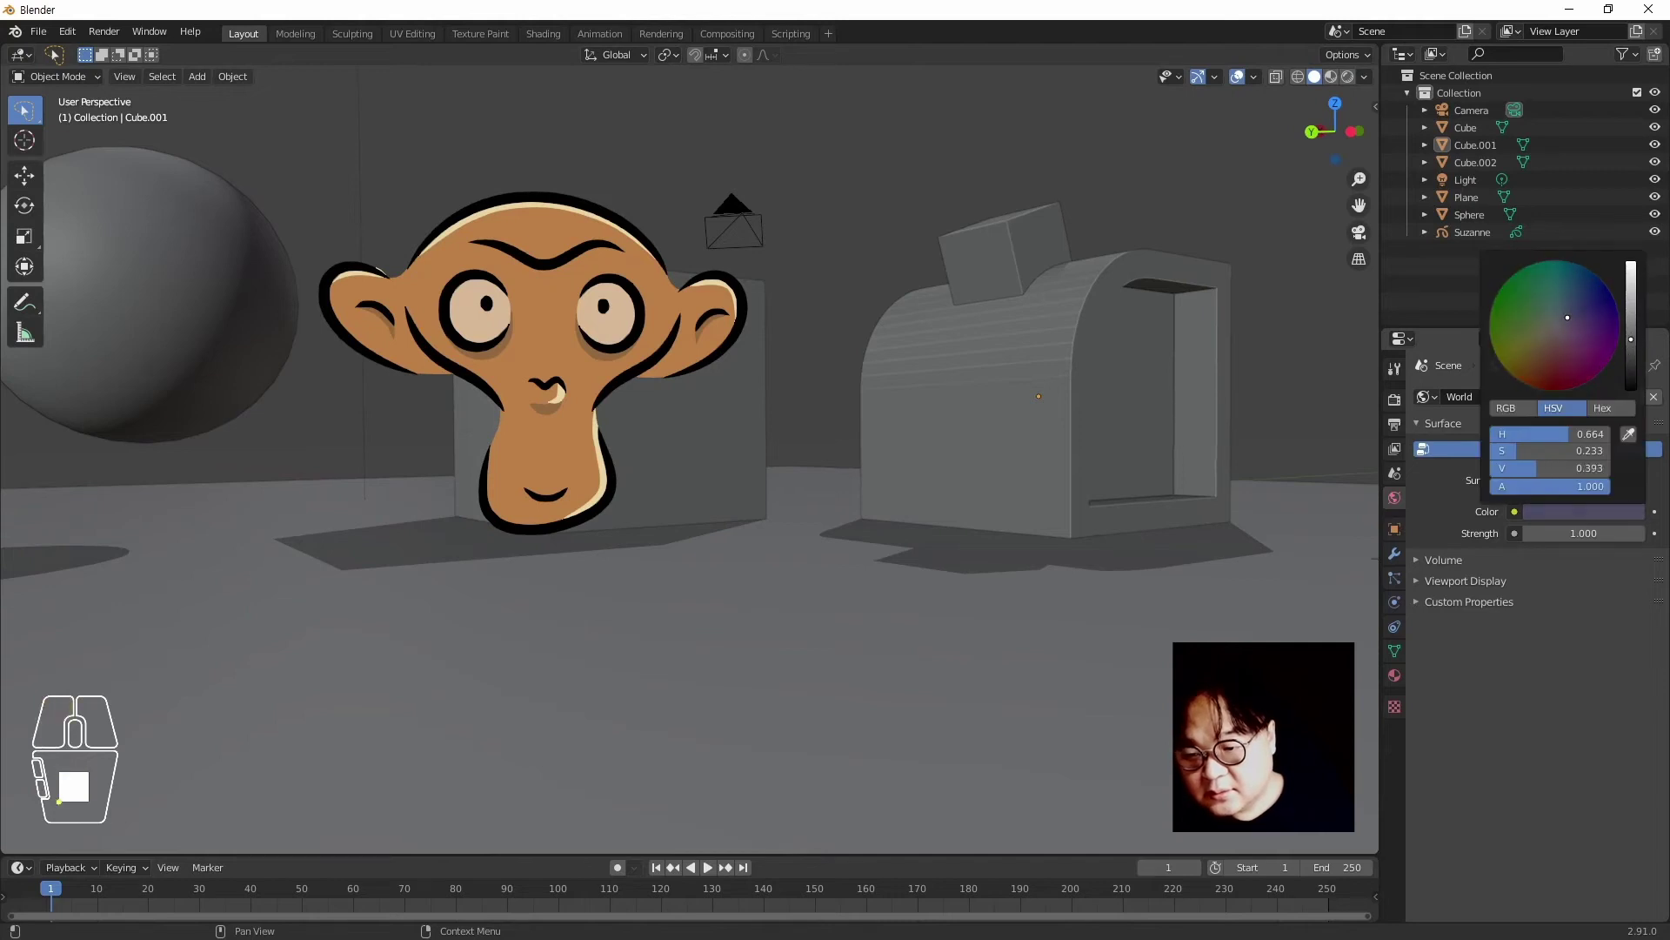
click(1178, 213)
click(1365, 77)
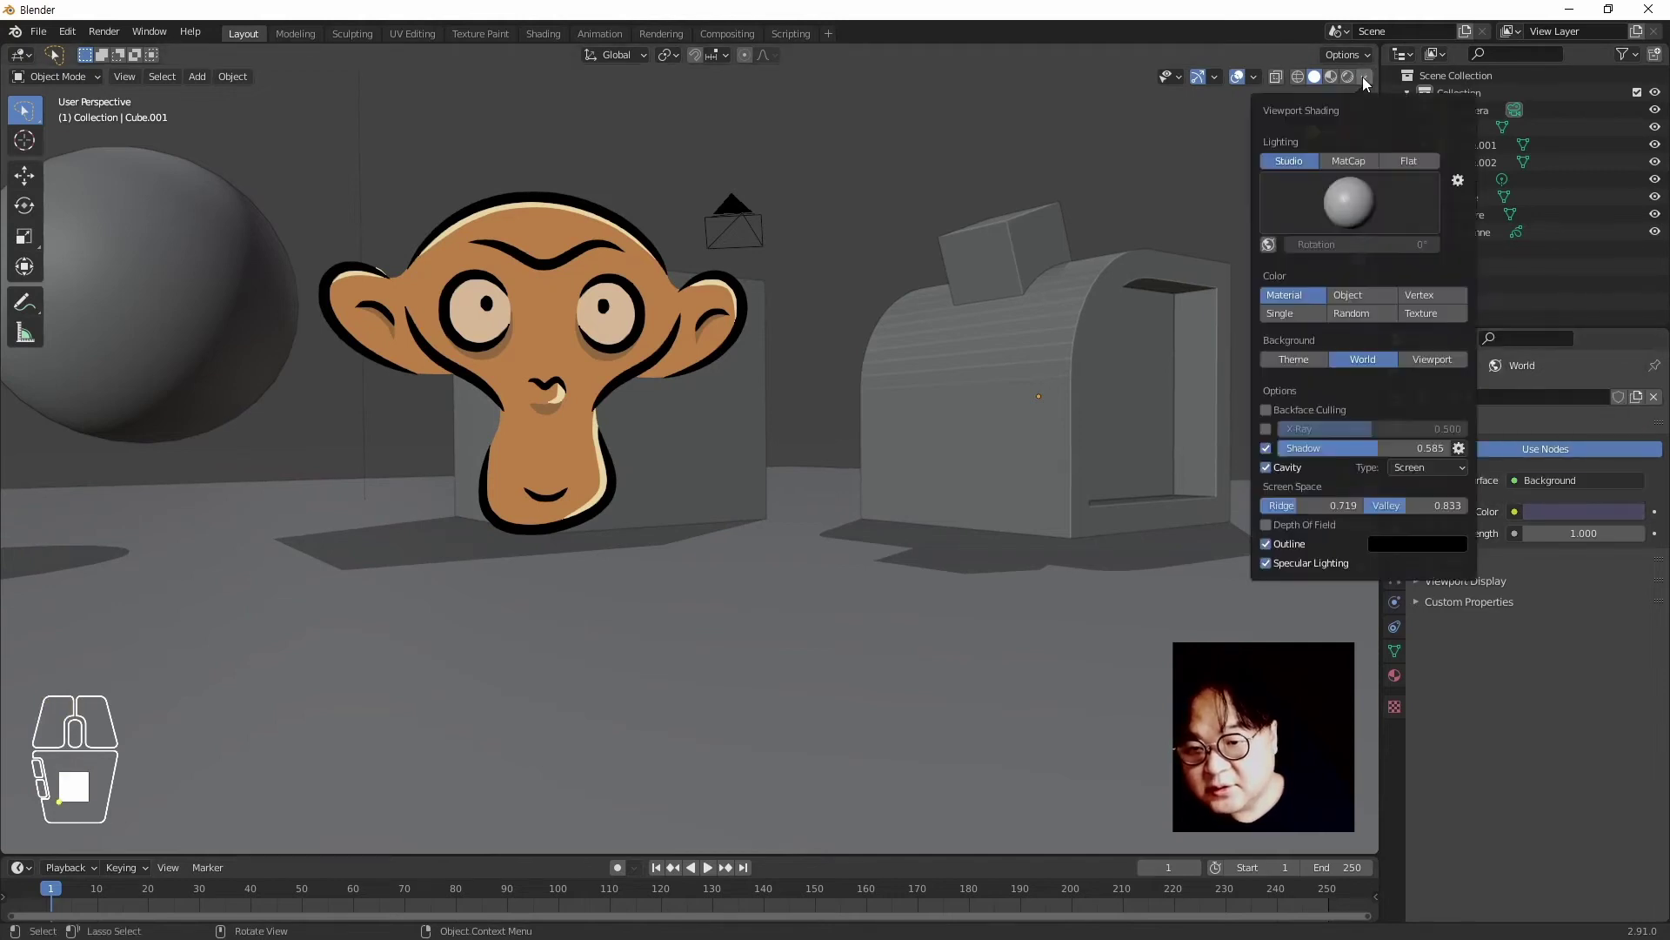
click(1411, 160)
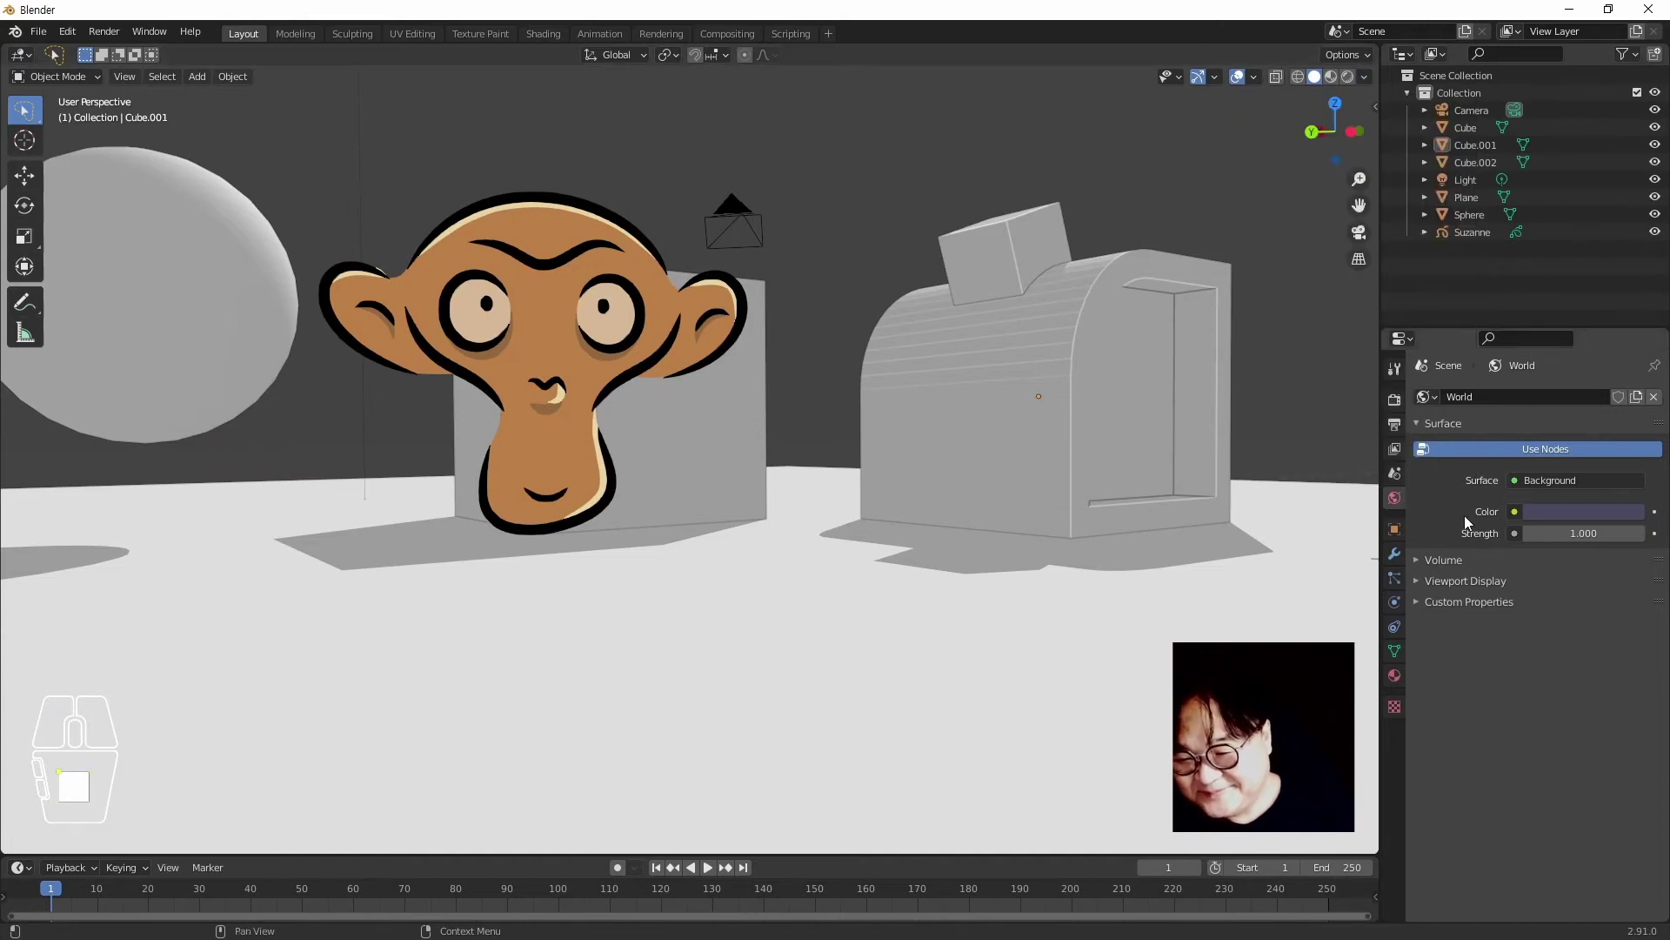
Toggle Use Nodes off and on for the world surface and compare it with the viewport background settings
click(1532, 448)
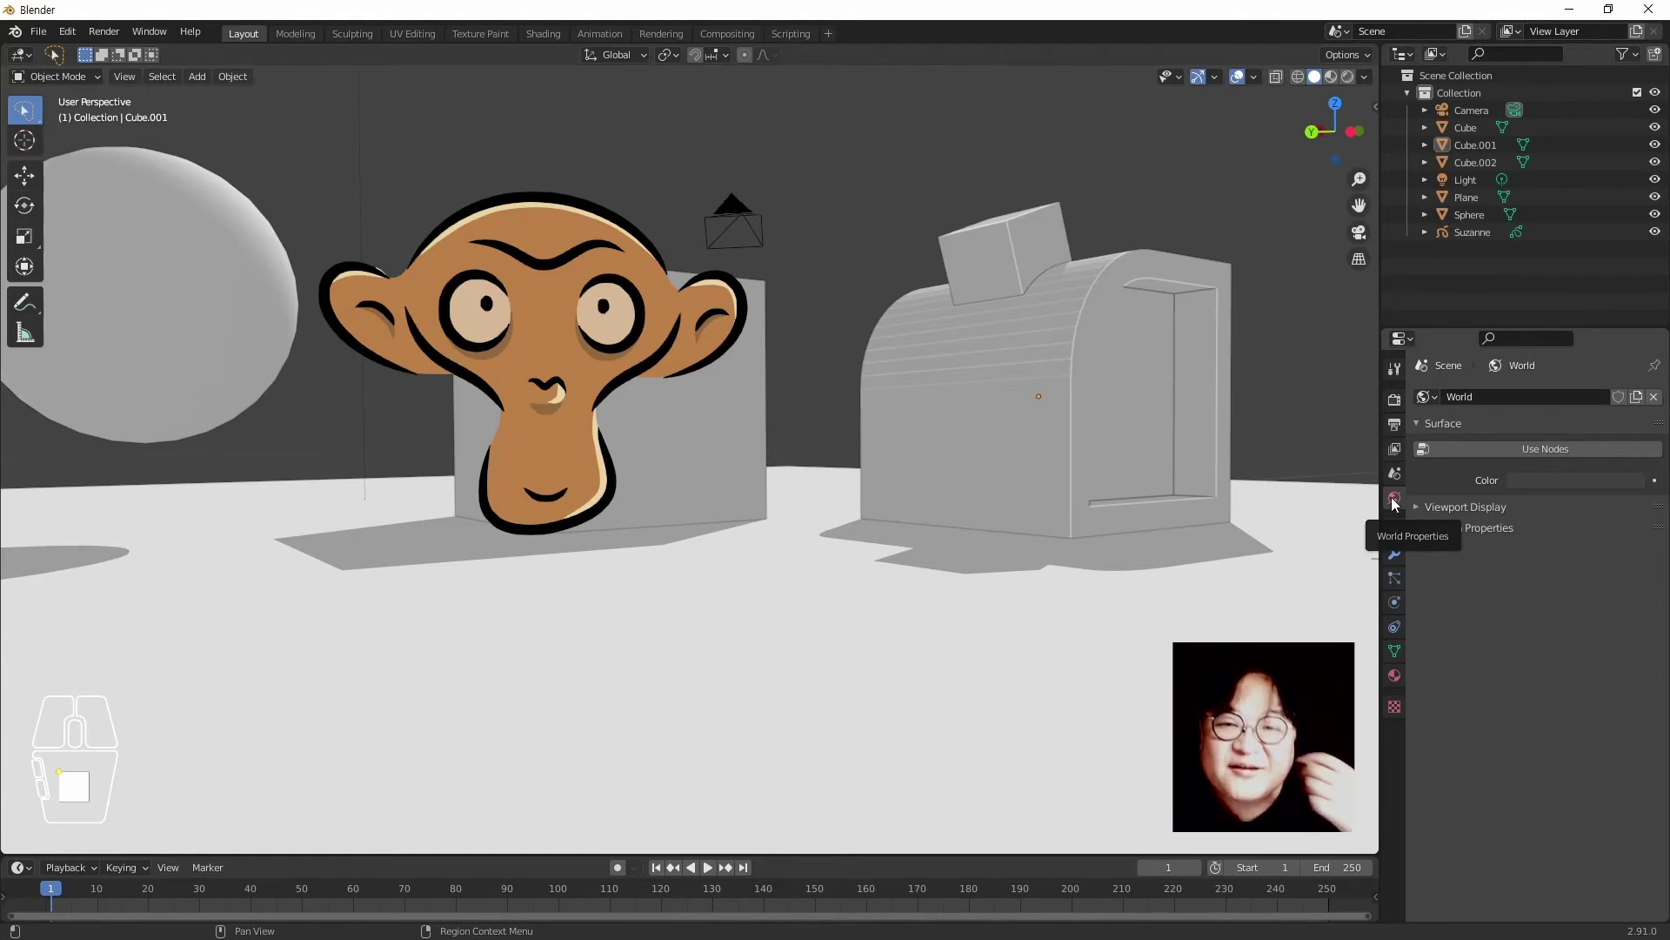
click(1558, 450)
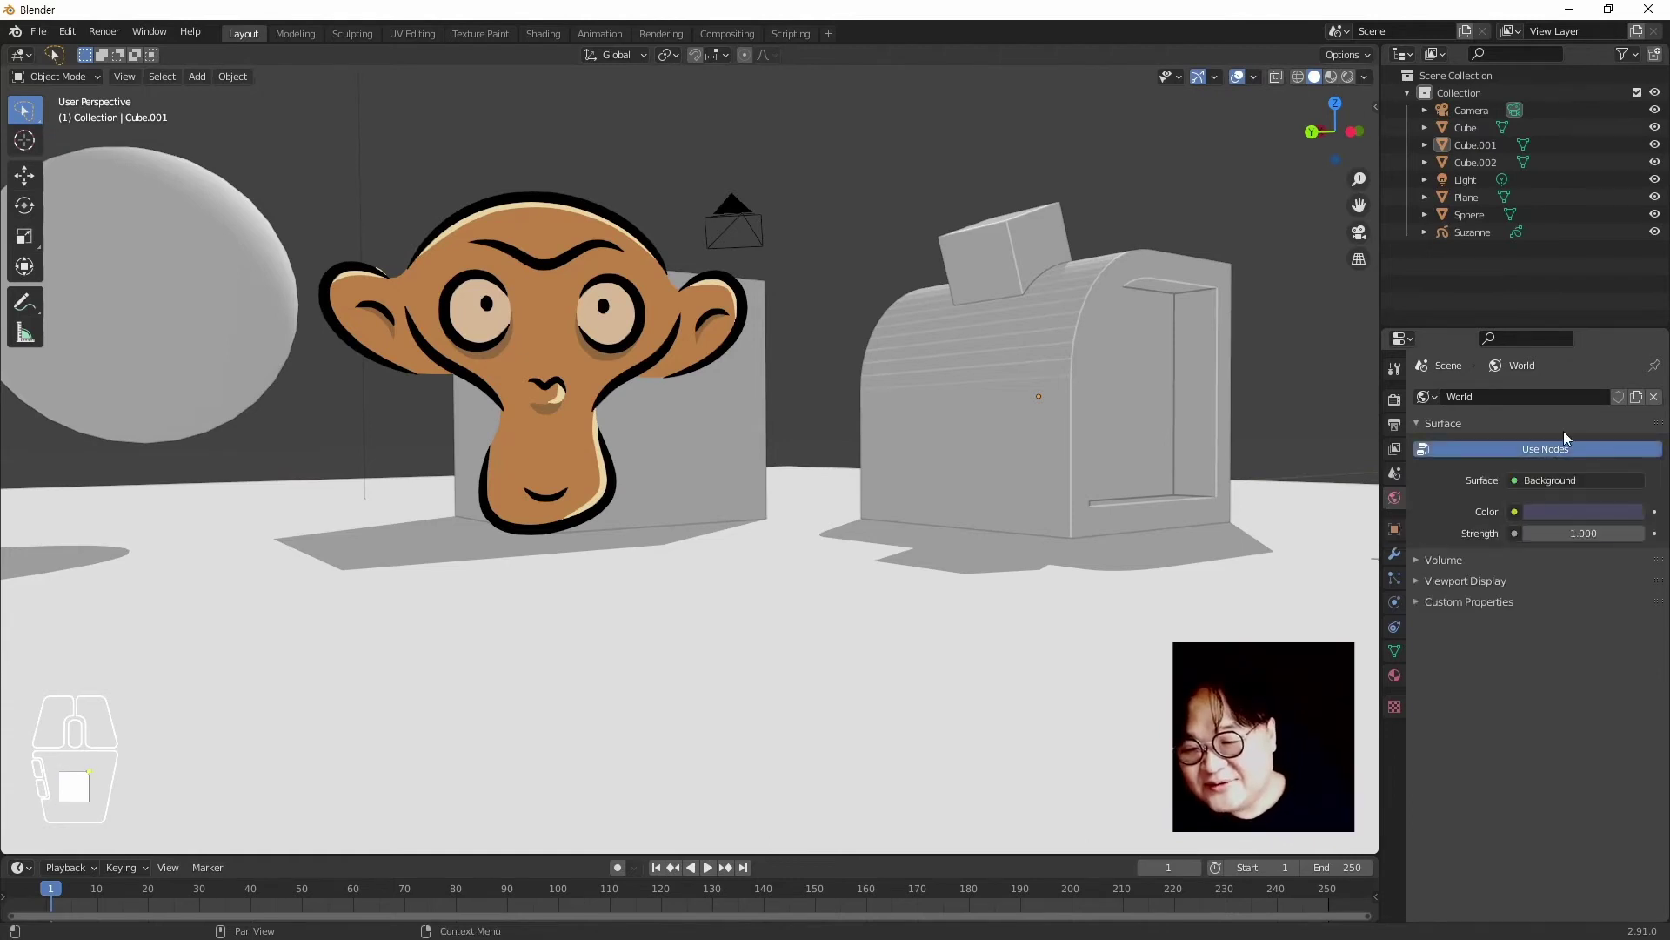
click(1604, 447)
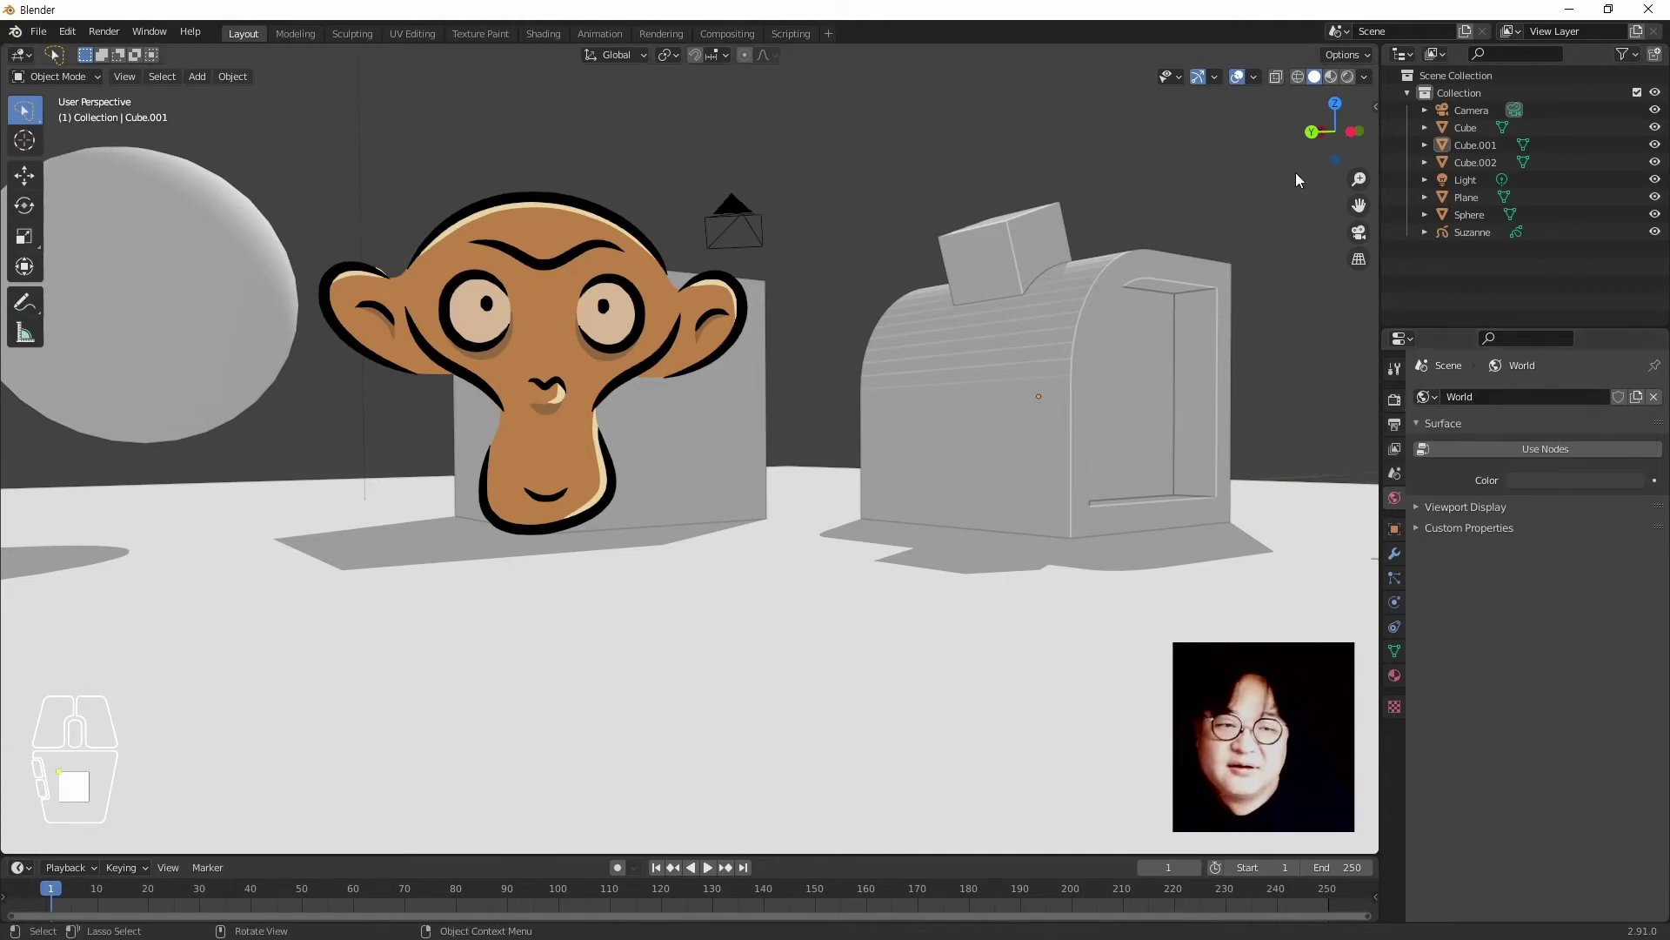
click(1364, 76)
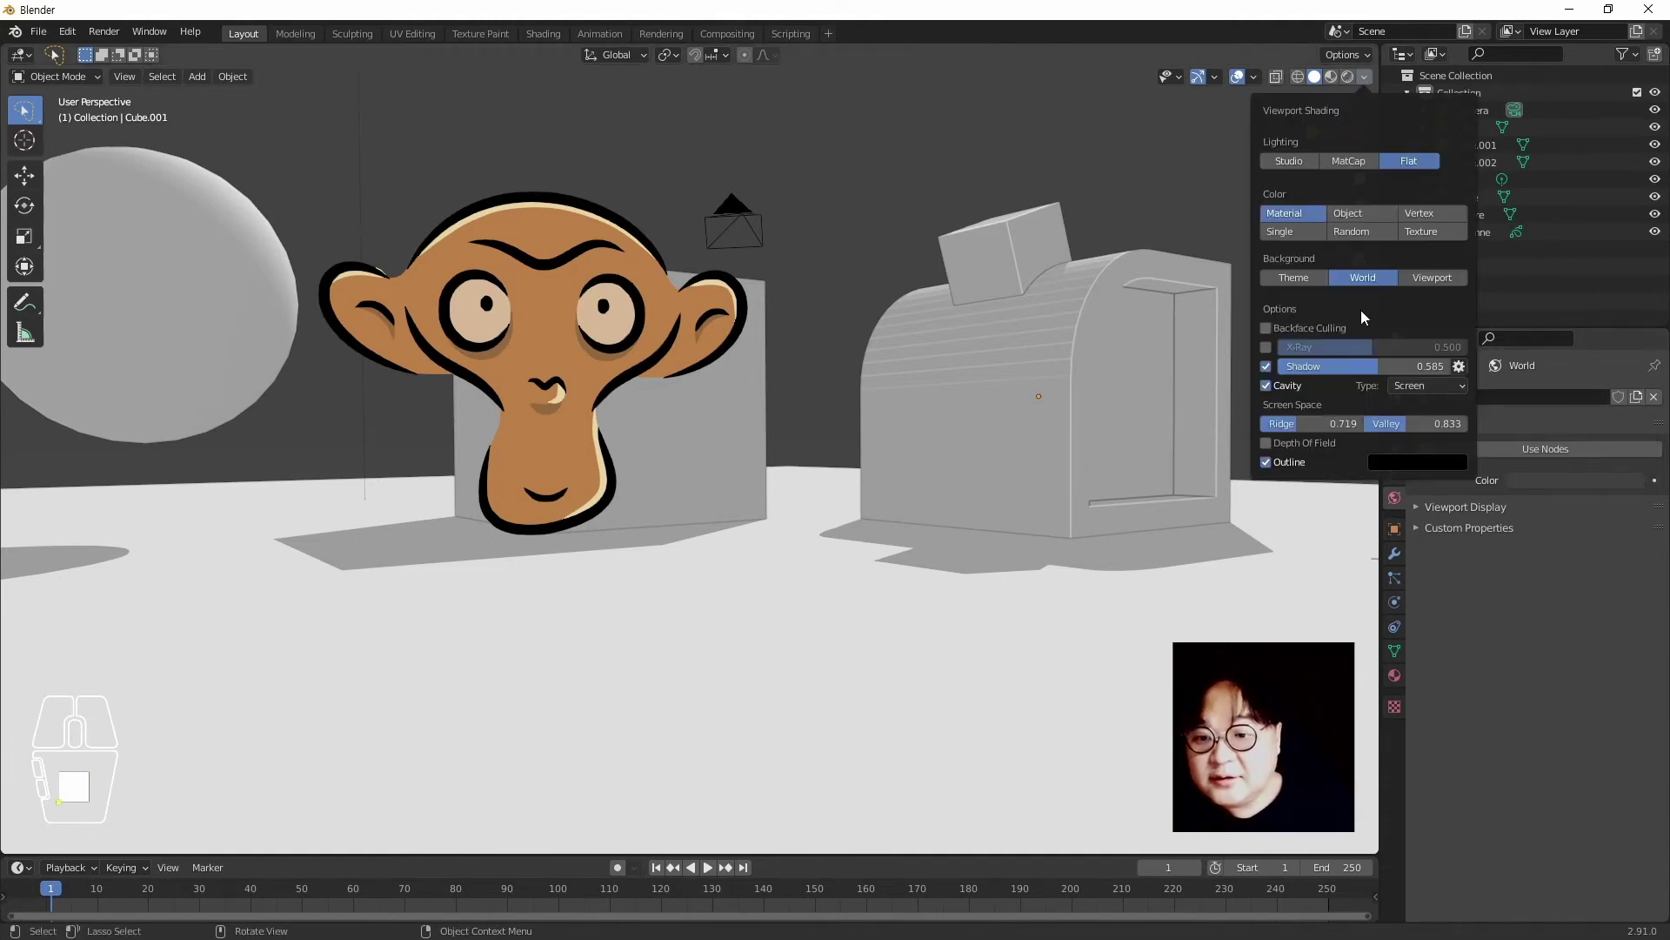
drag(1357, 368, 1349, 369)
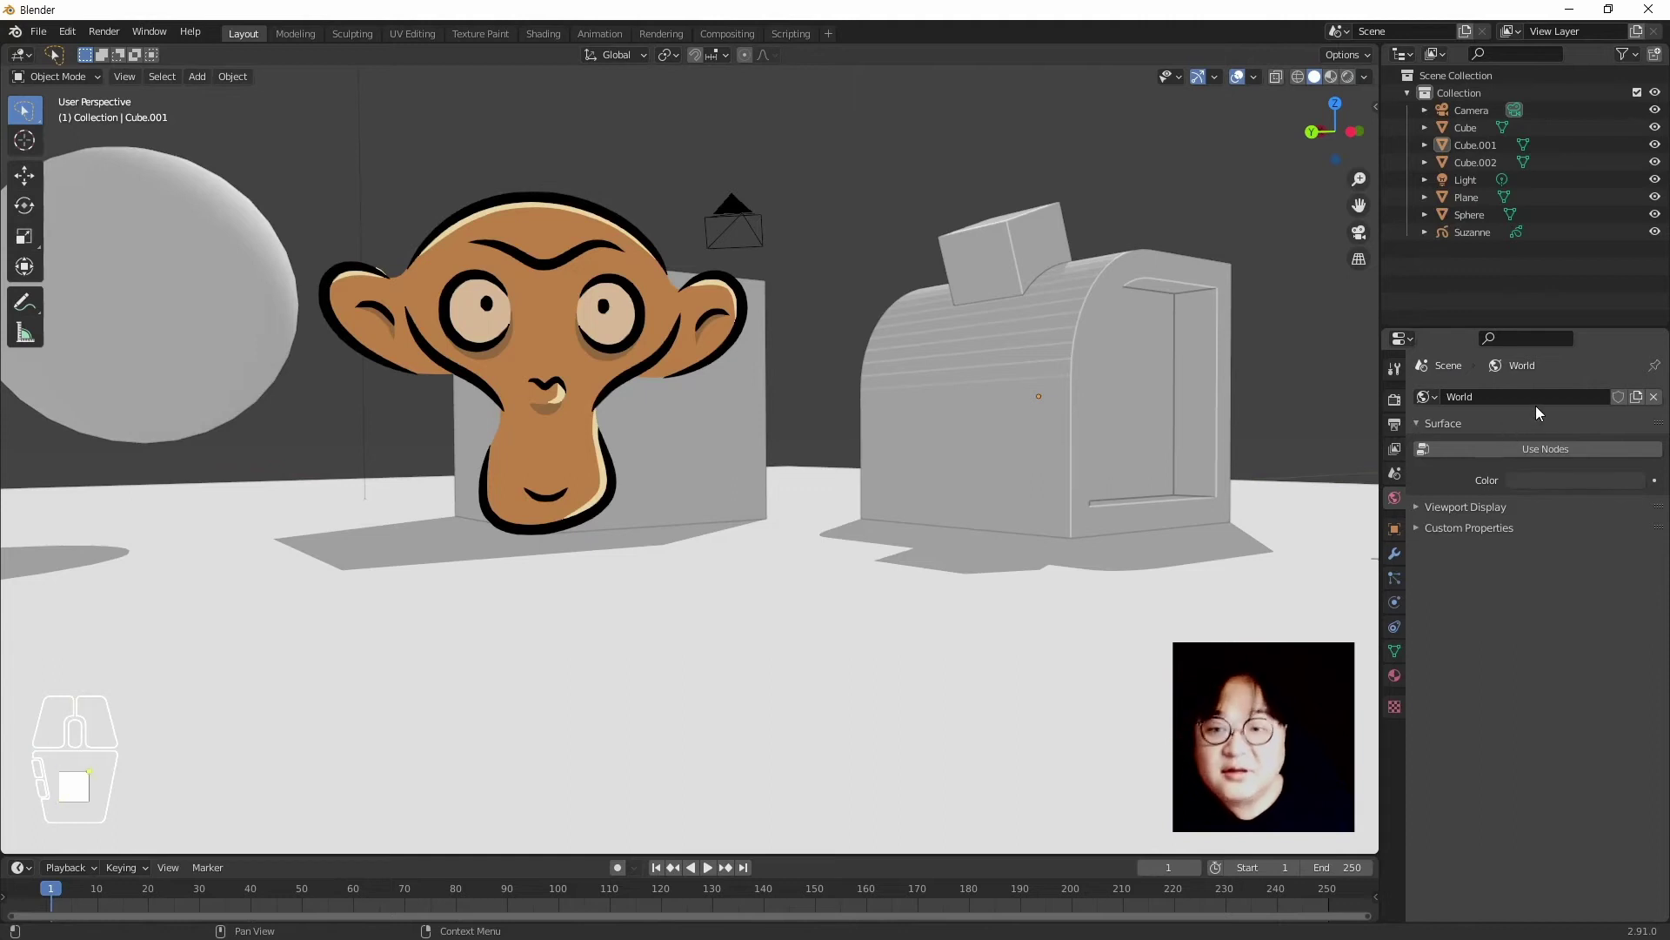
click(1542, 450)
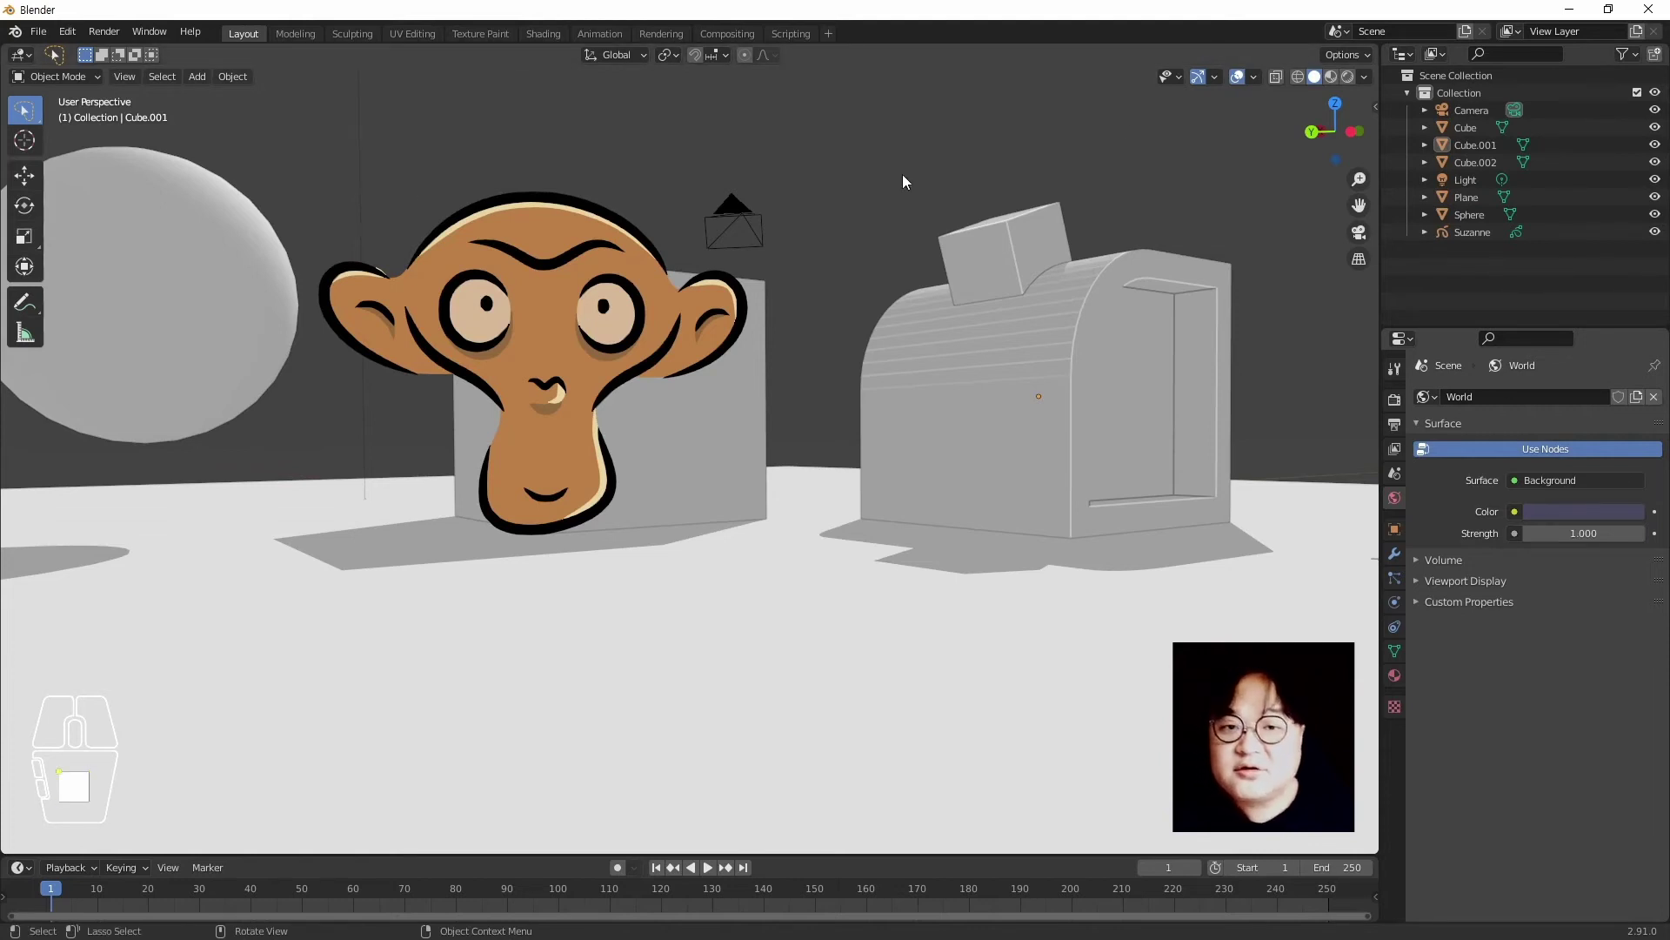
Disable Use Nodes for the world and set its colour to a greyish blue (hue 0.563, saturation 0.173, value 0.567)
click(1558, 449)
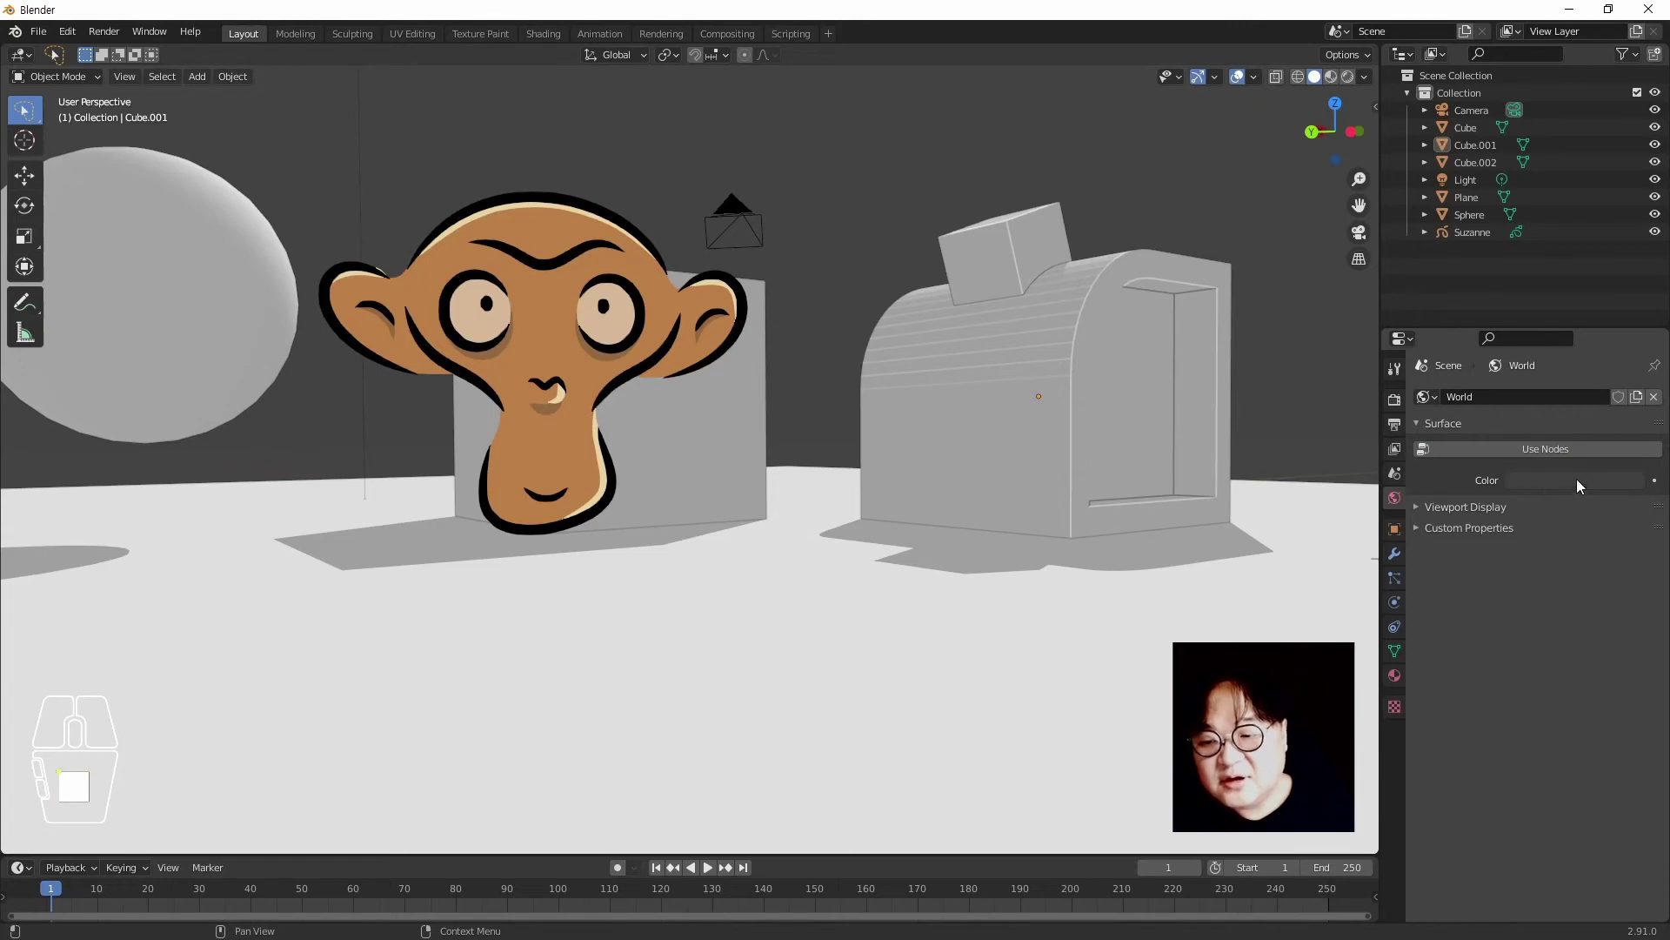
click(1570, 482)
drag(1629, 343, 1631, 283)
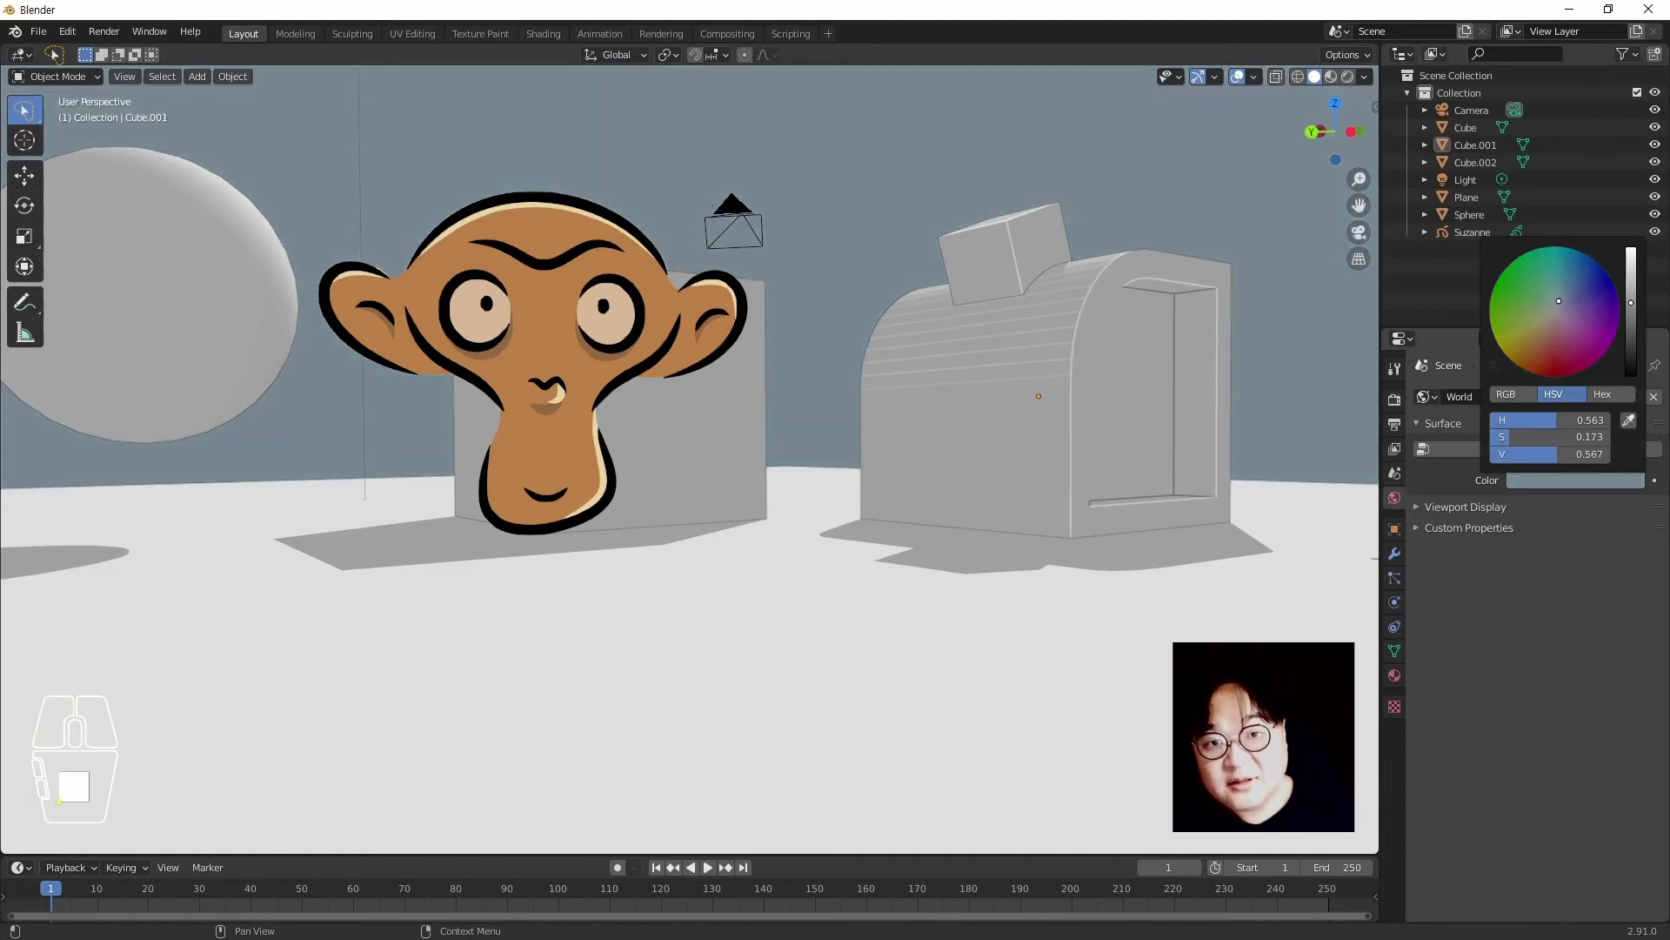
Rotate the rounded building and the box on its roof together by about -50.6° around the Z axis
click(1016, 348)
key(r)
right_click(1260, 495)
shift+click(1018, 300)
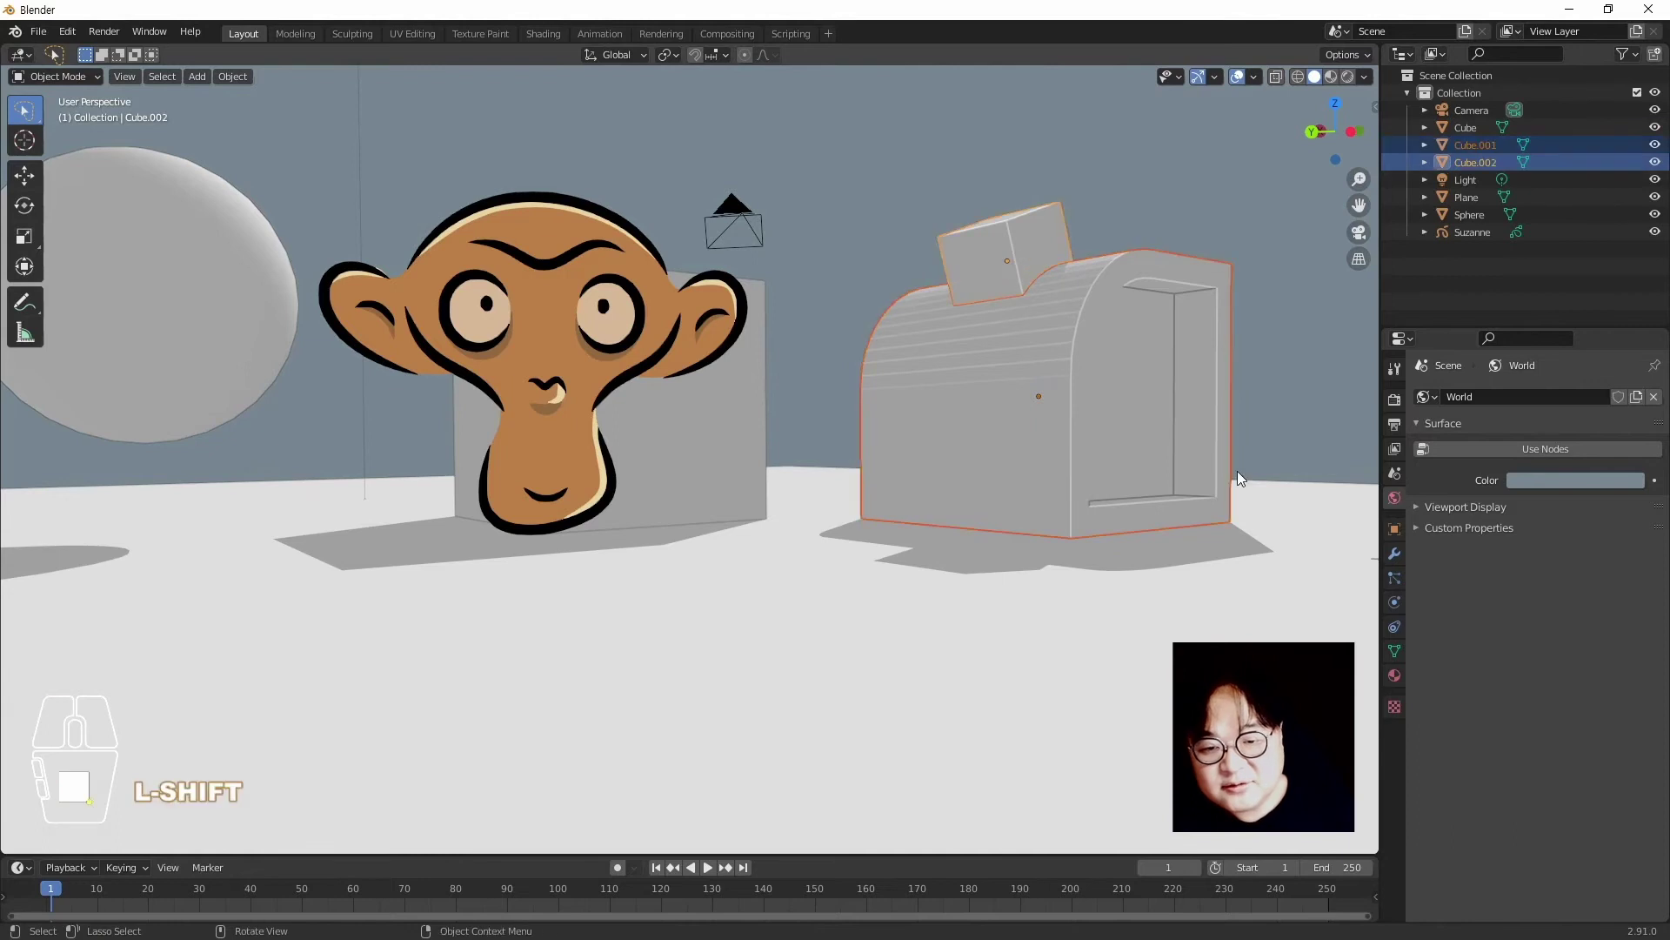
key(r)
key(z)
click(1051, 685)
Move the building and its roof box closer along the ground plane, placing the building at about X -3.9 m, Y -1.0 m
key(g)
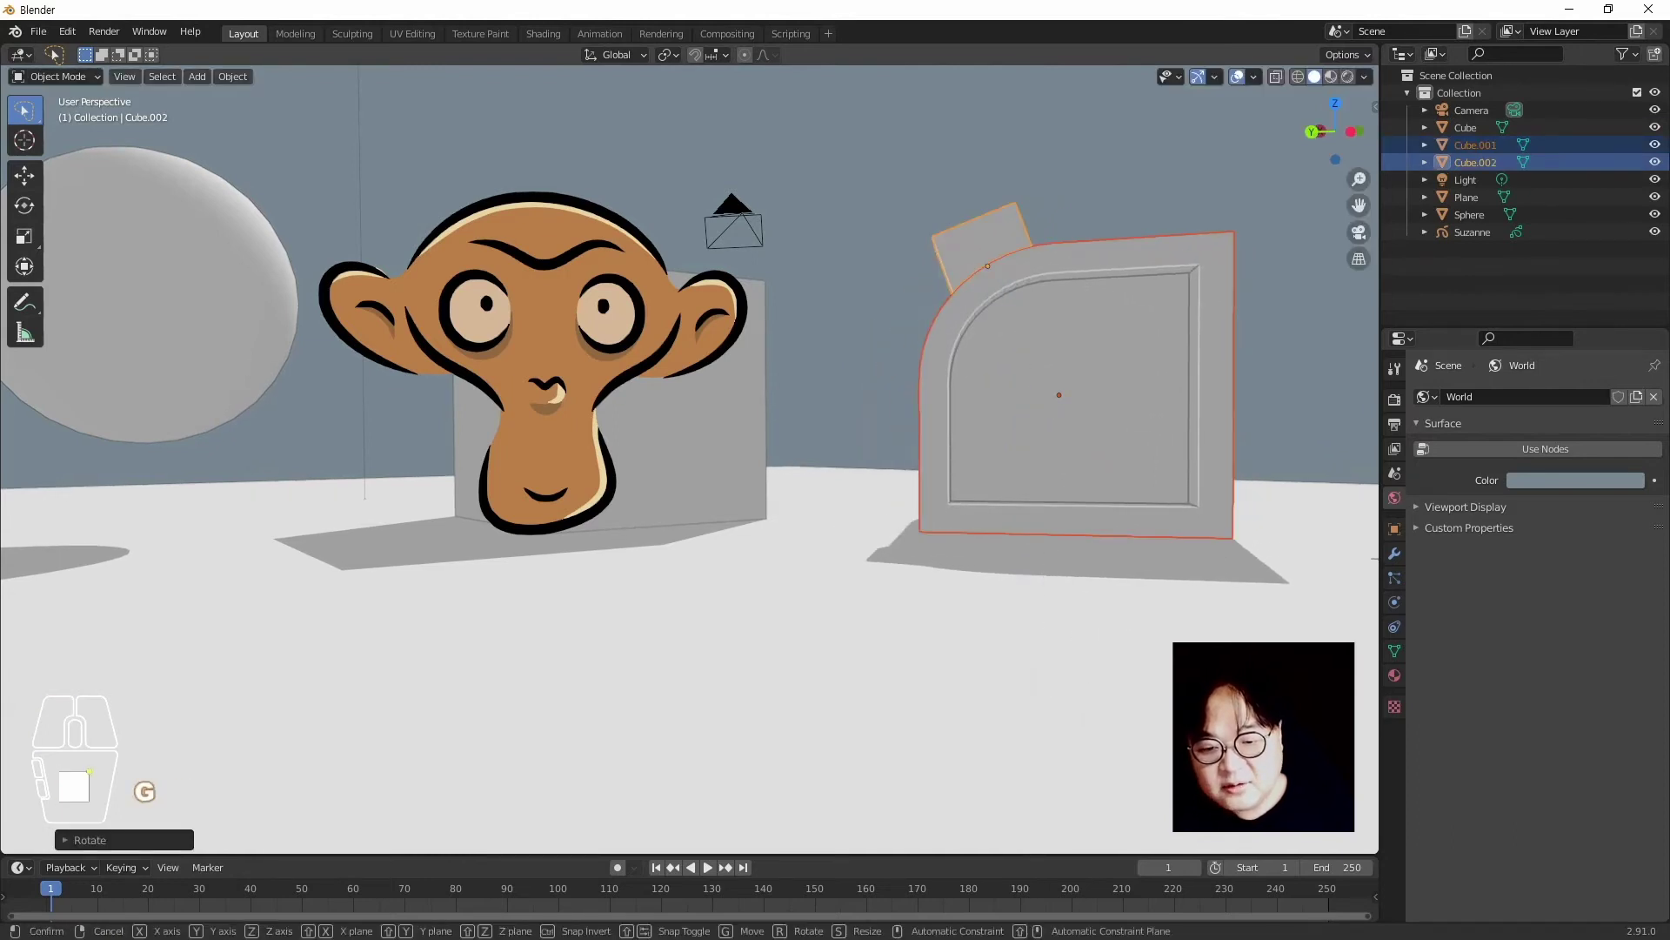
key(shift+z)
click(1186, 698)
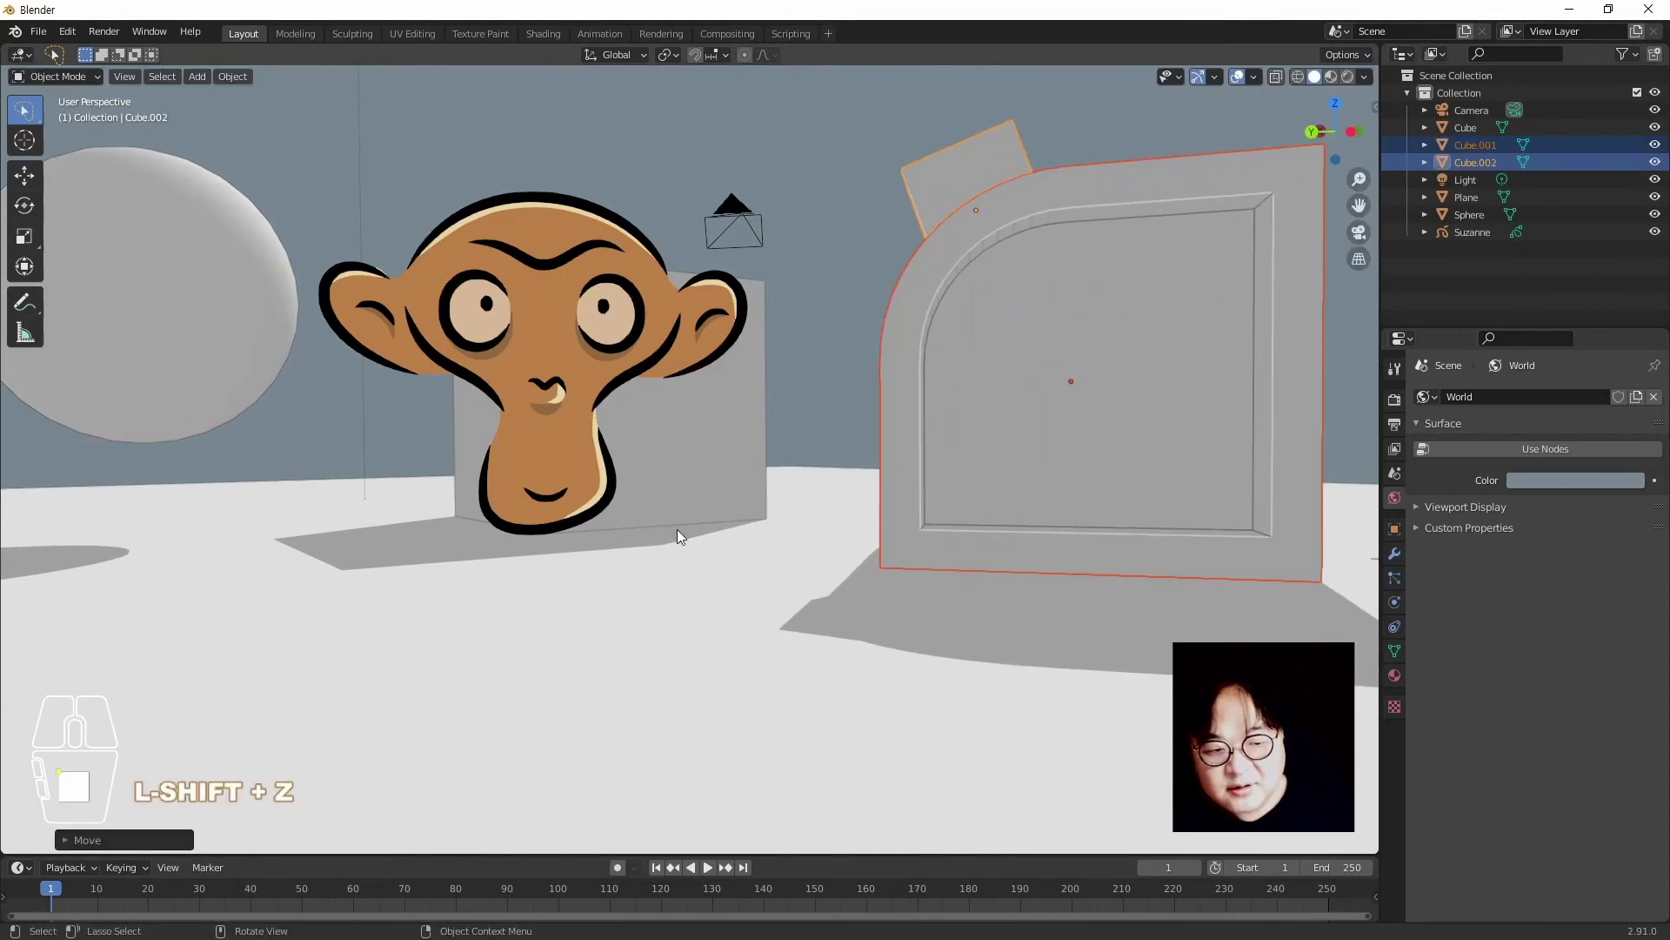
Raise the Suzanne drawing about 0.26 m along the Z axis and keep it selected
click(567, 330)
key(g)
key(z)
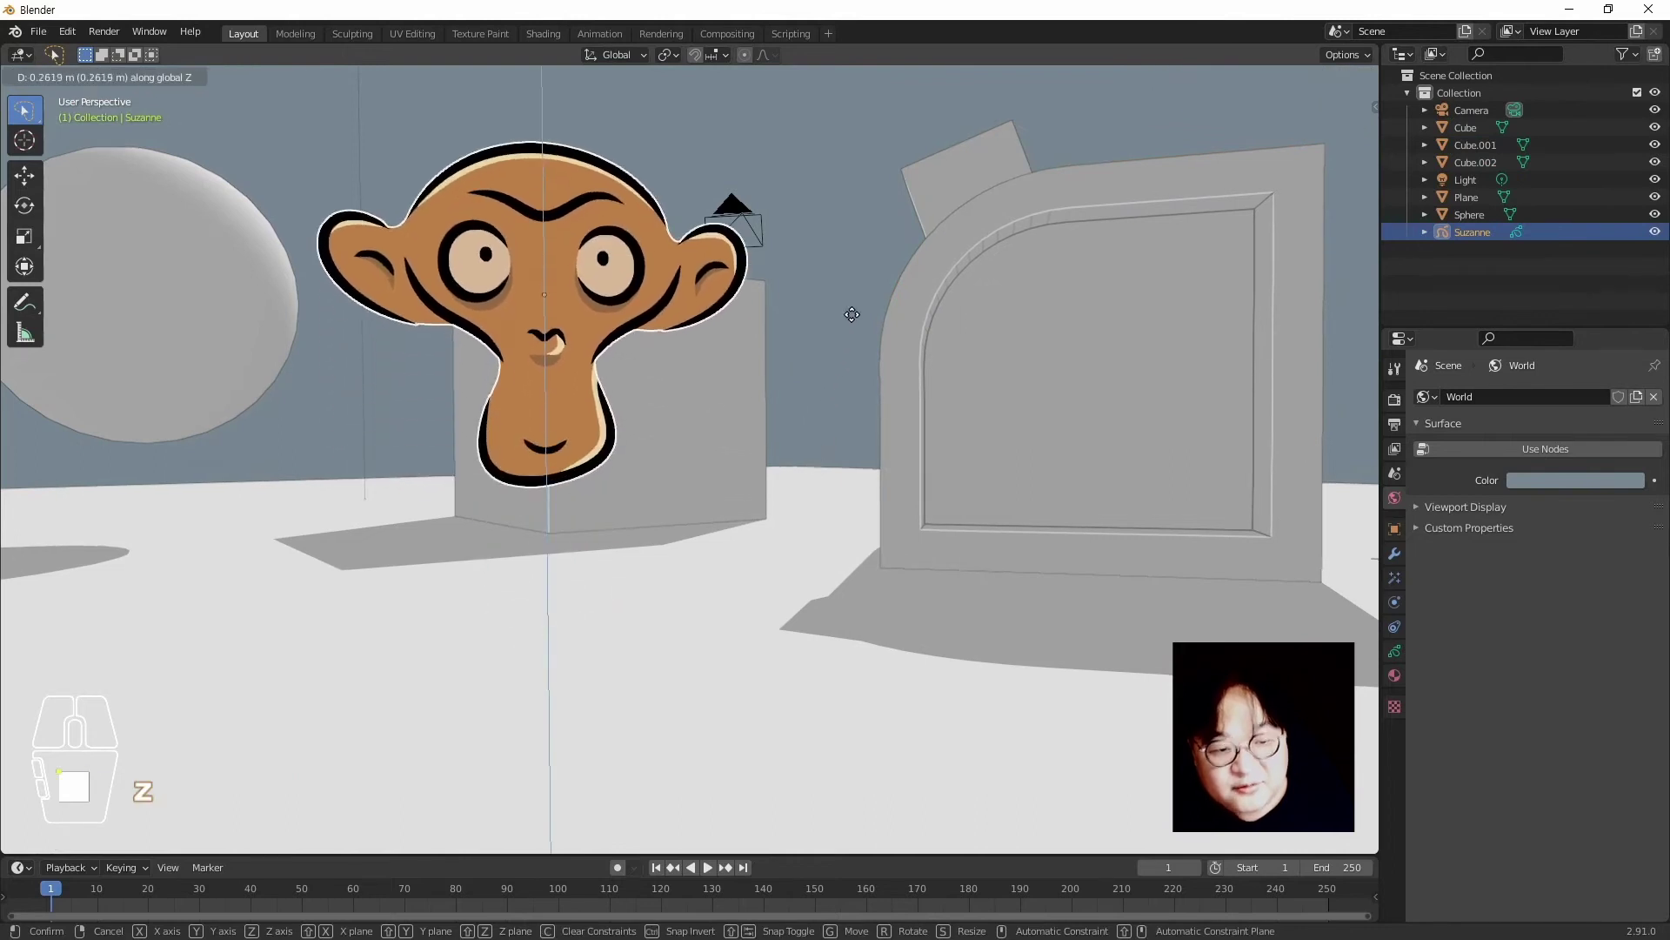
click(845, 313)
shift+middle_drag(865, 416, 834, 585)
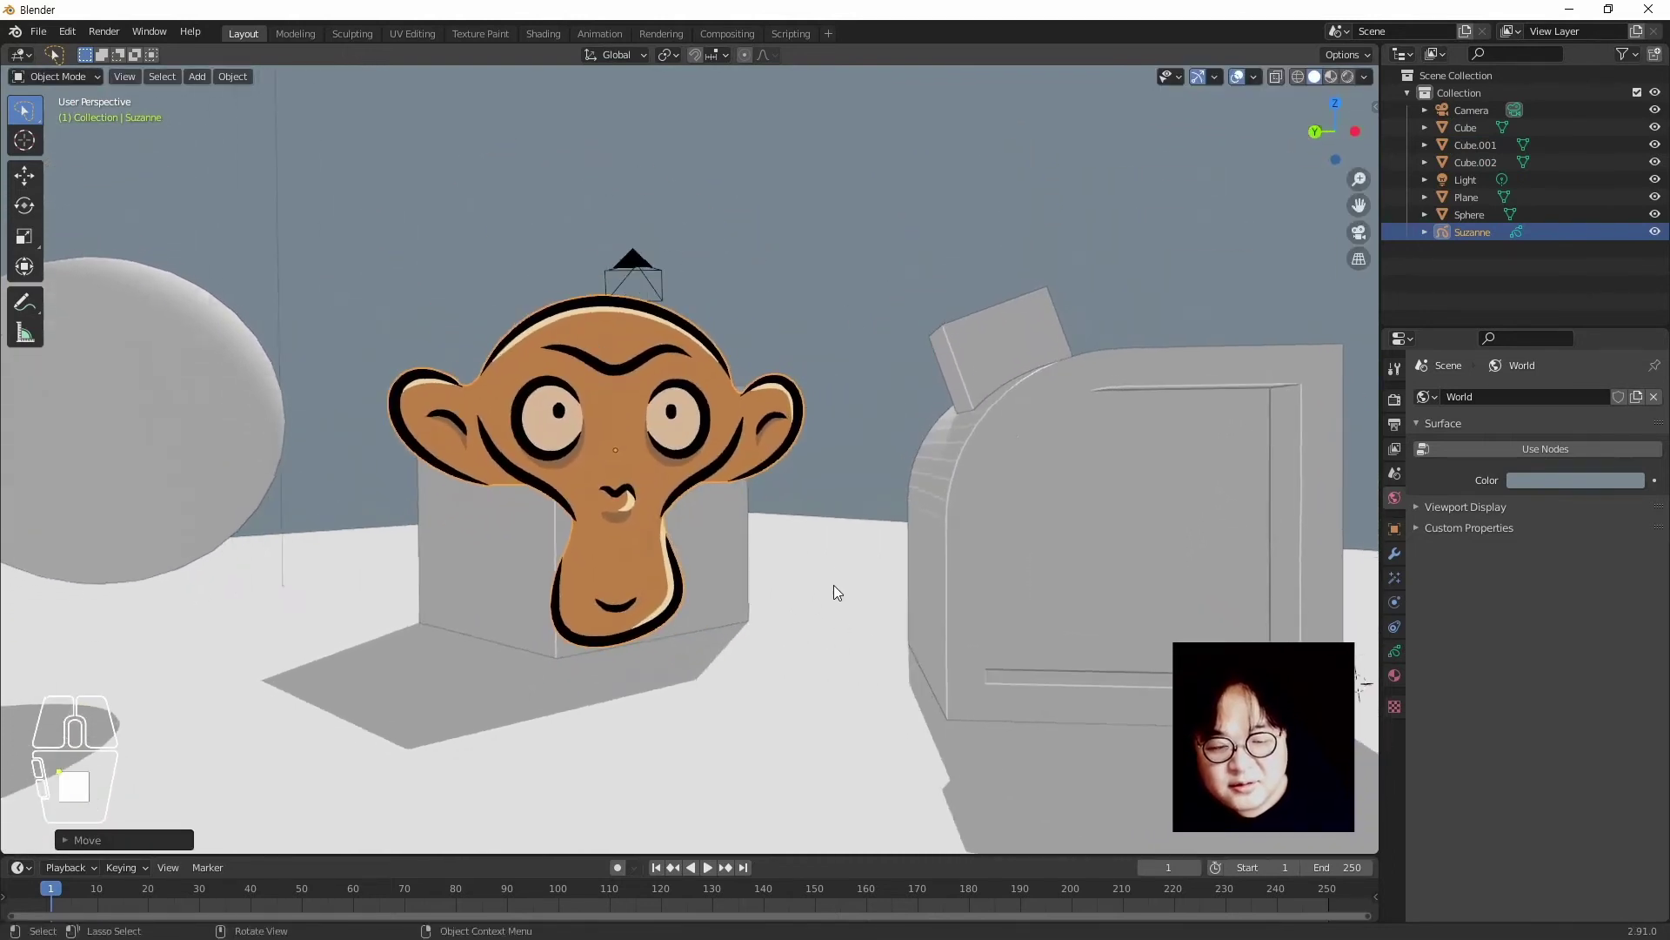
click(848, 265)
key(ctrl+z)
Rotate the Suzanne drawing around the Z axis so its face is seen at an angle
key(r)
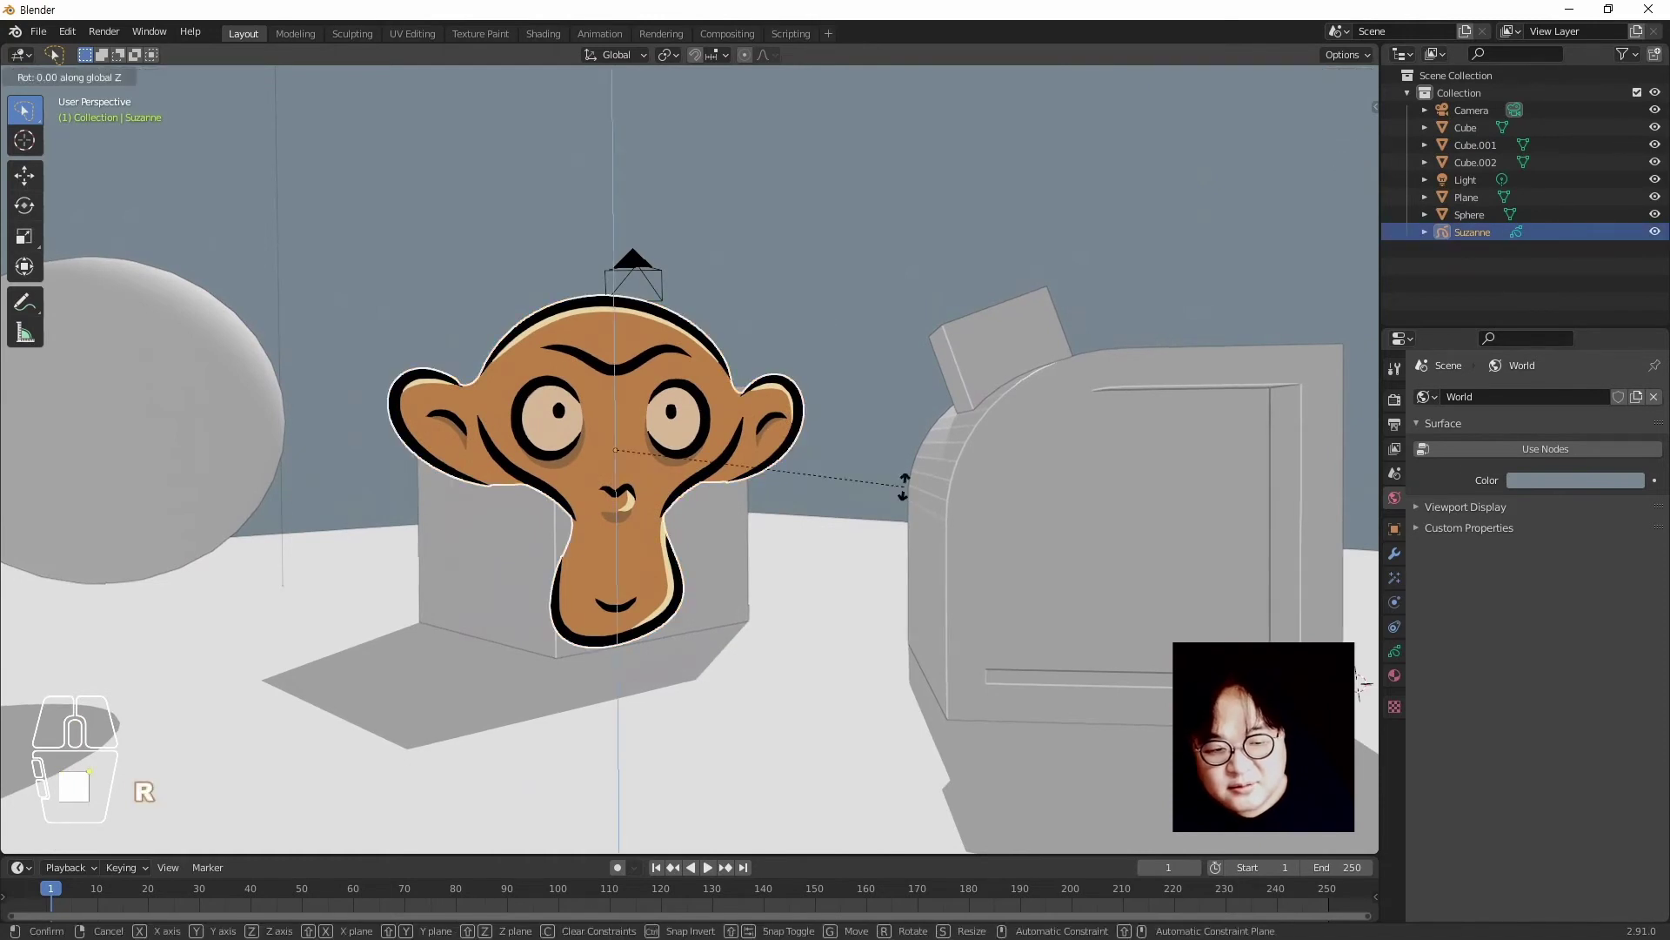
key(z)
click(940, 356)
key(g)
key(shift+z)
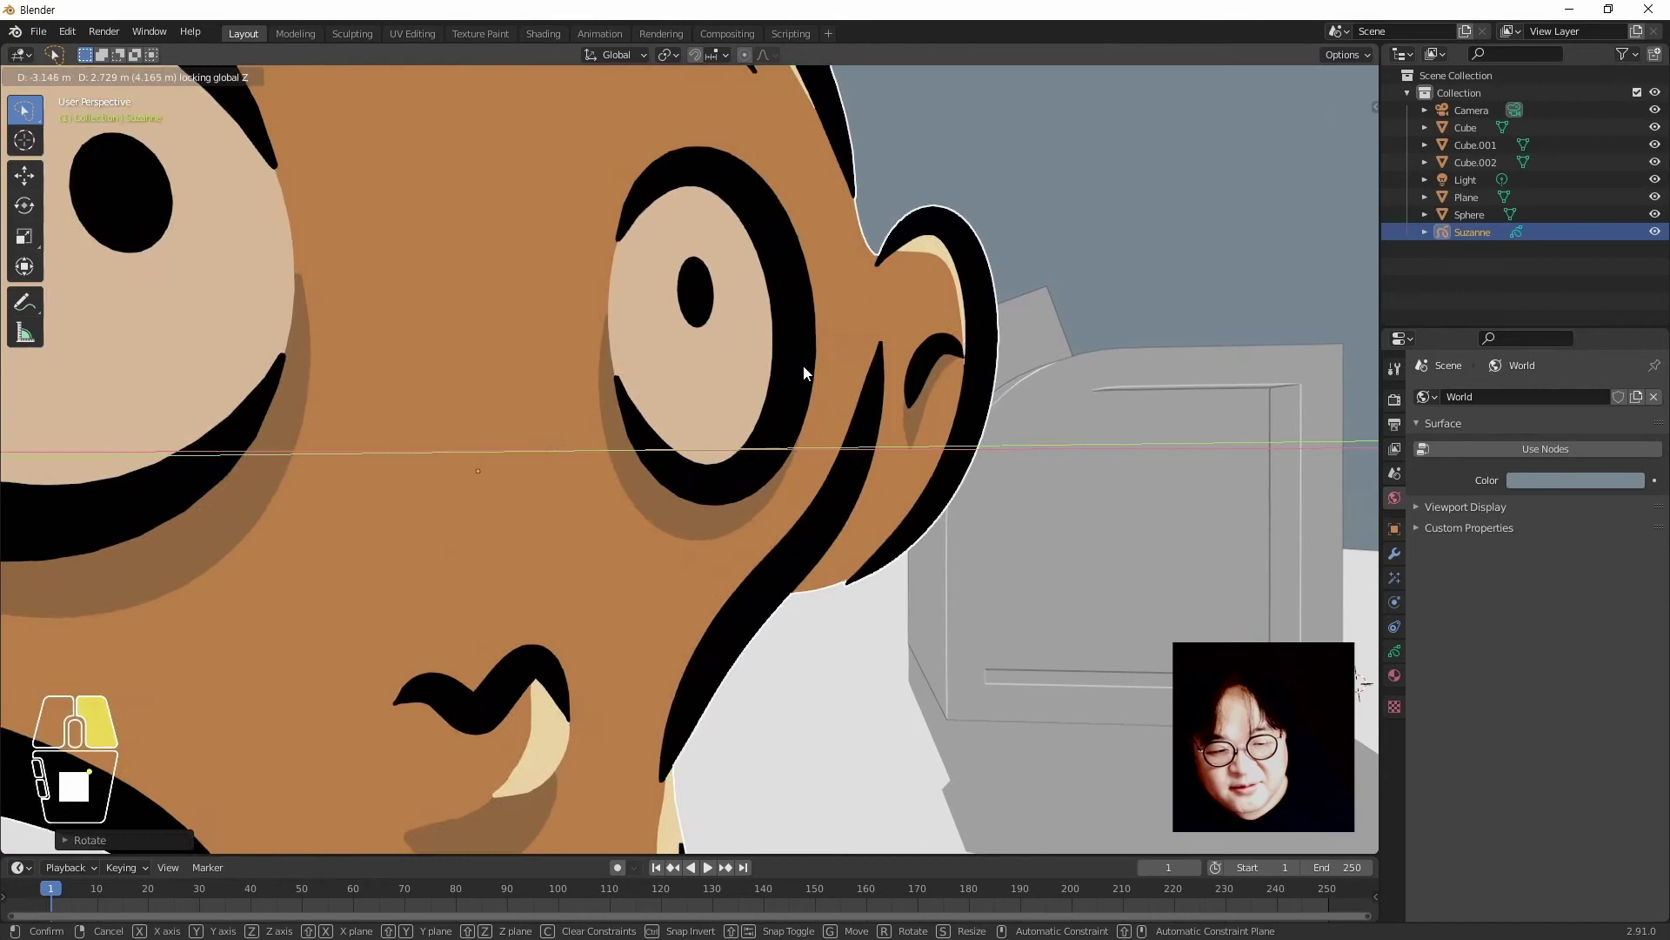
right_click(806, 373)
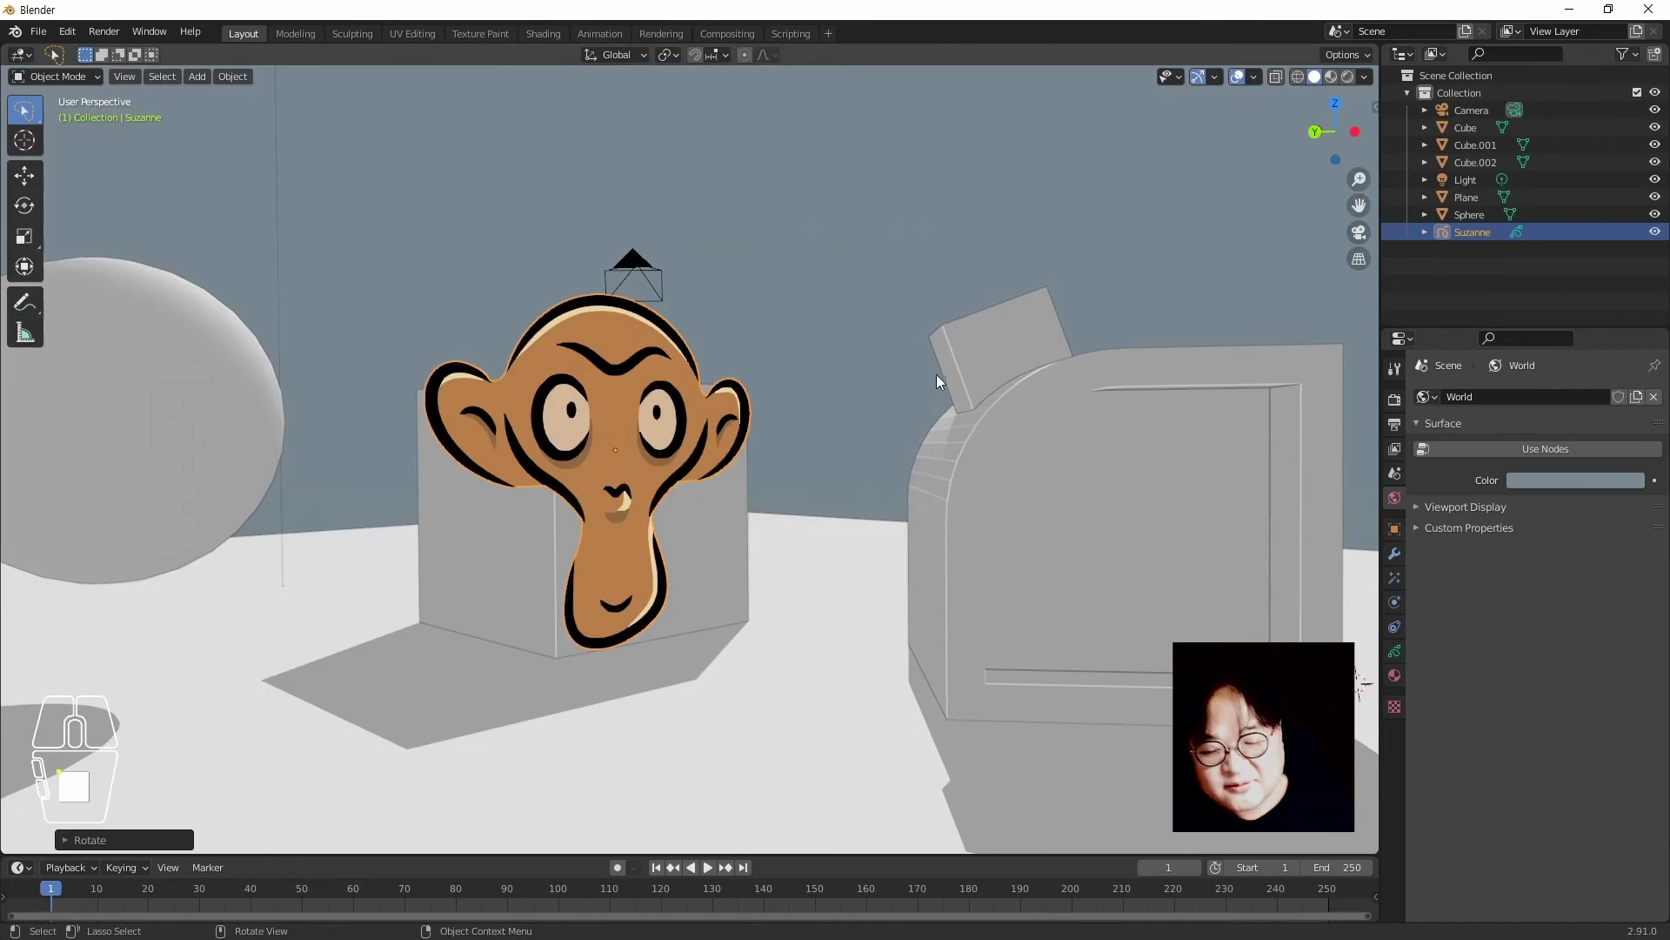
Move the Suzanne drawing closer to the viewer in the ground plane, in front of the plain cube, and deselect it
key(g)
key(shift+z)
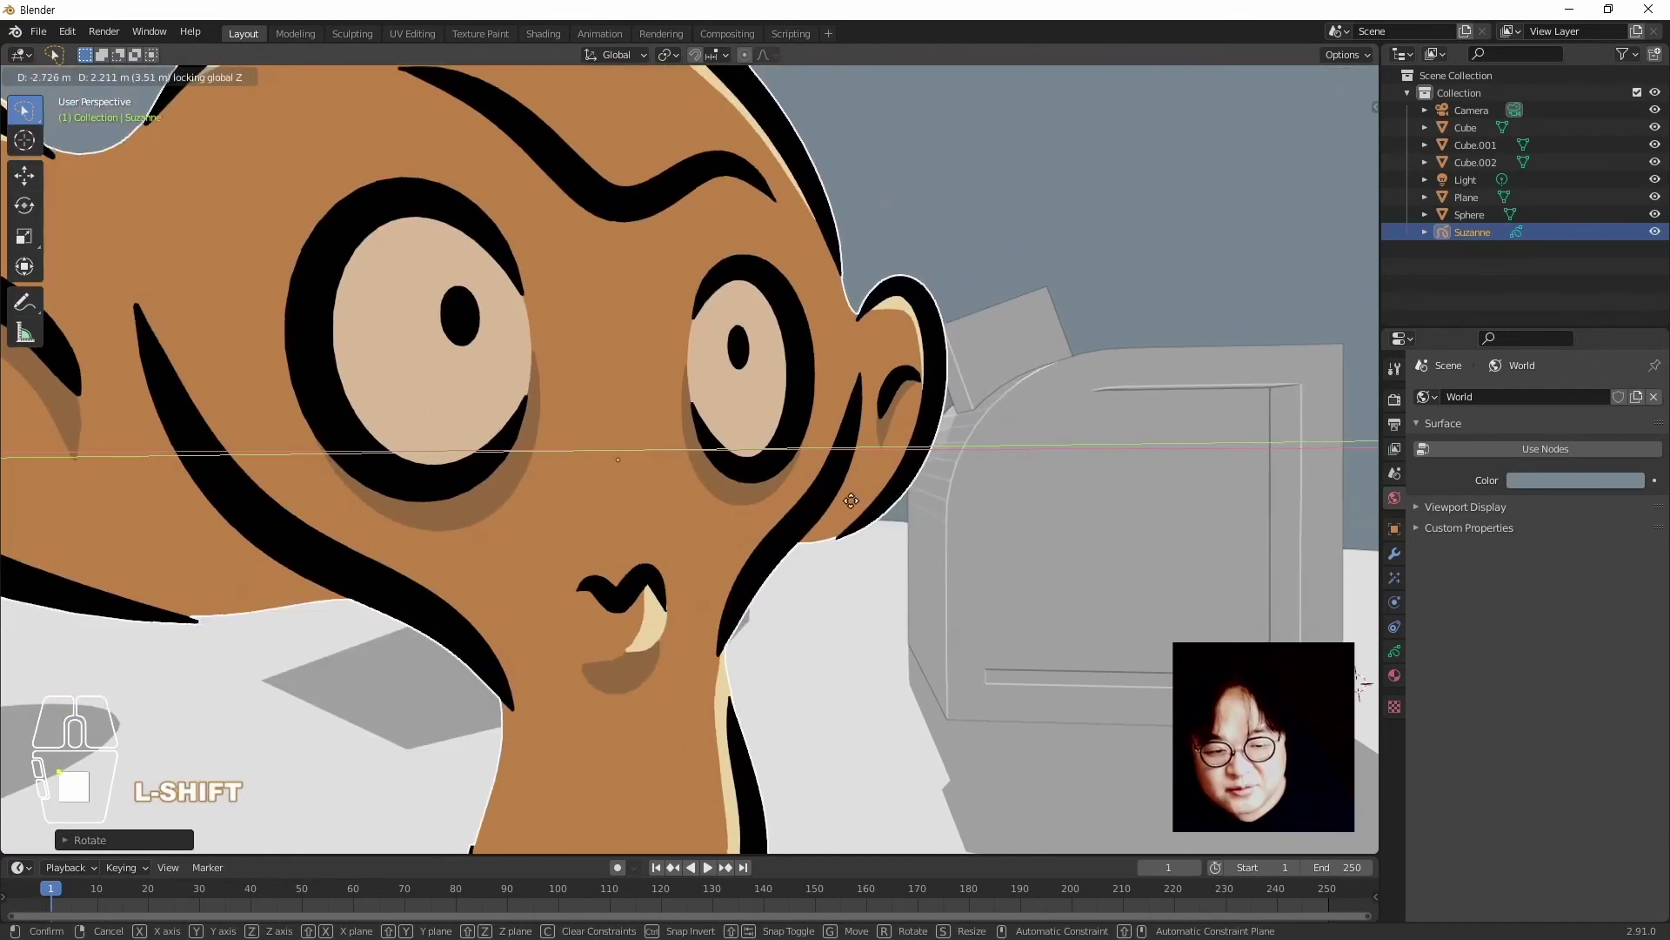
click(875, 320)
click(926, 222)
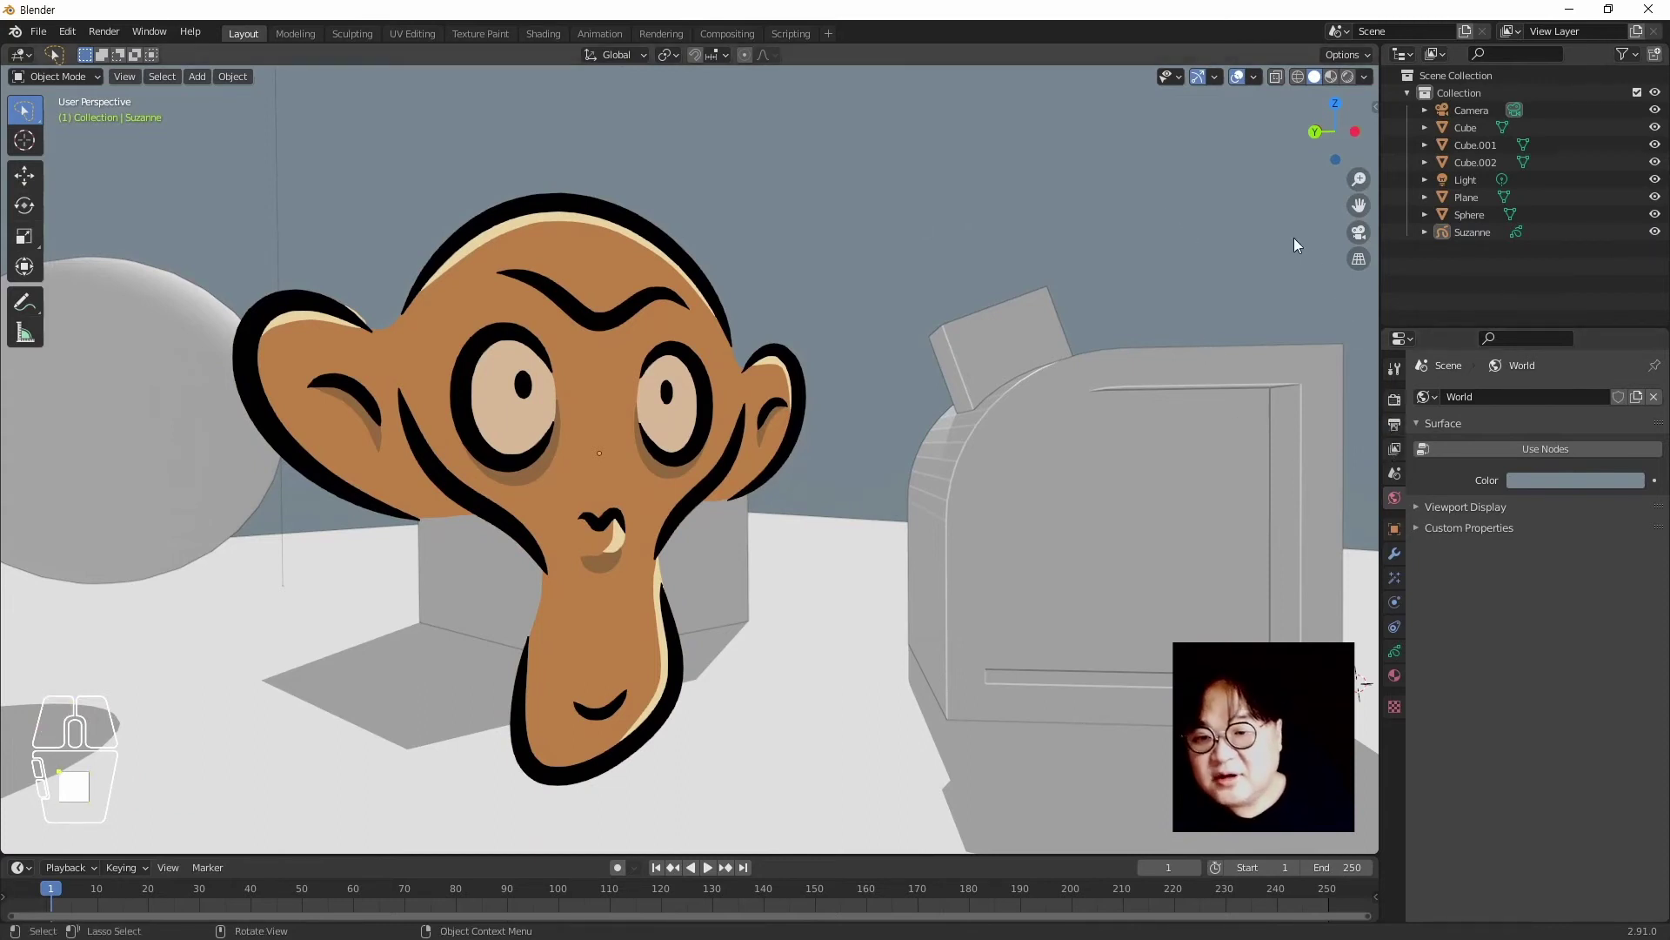
Try shifting the rounded building's X location through its transform values, undo the shift and deselect the building
key(n)
click(1079, 419)
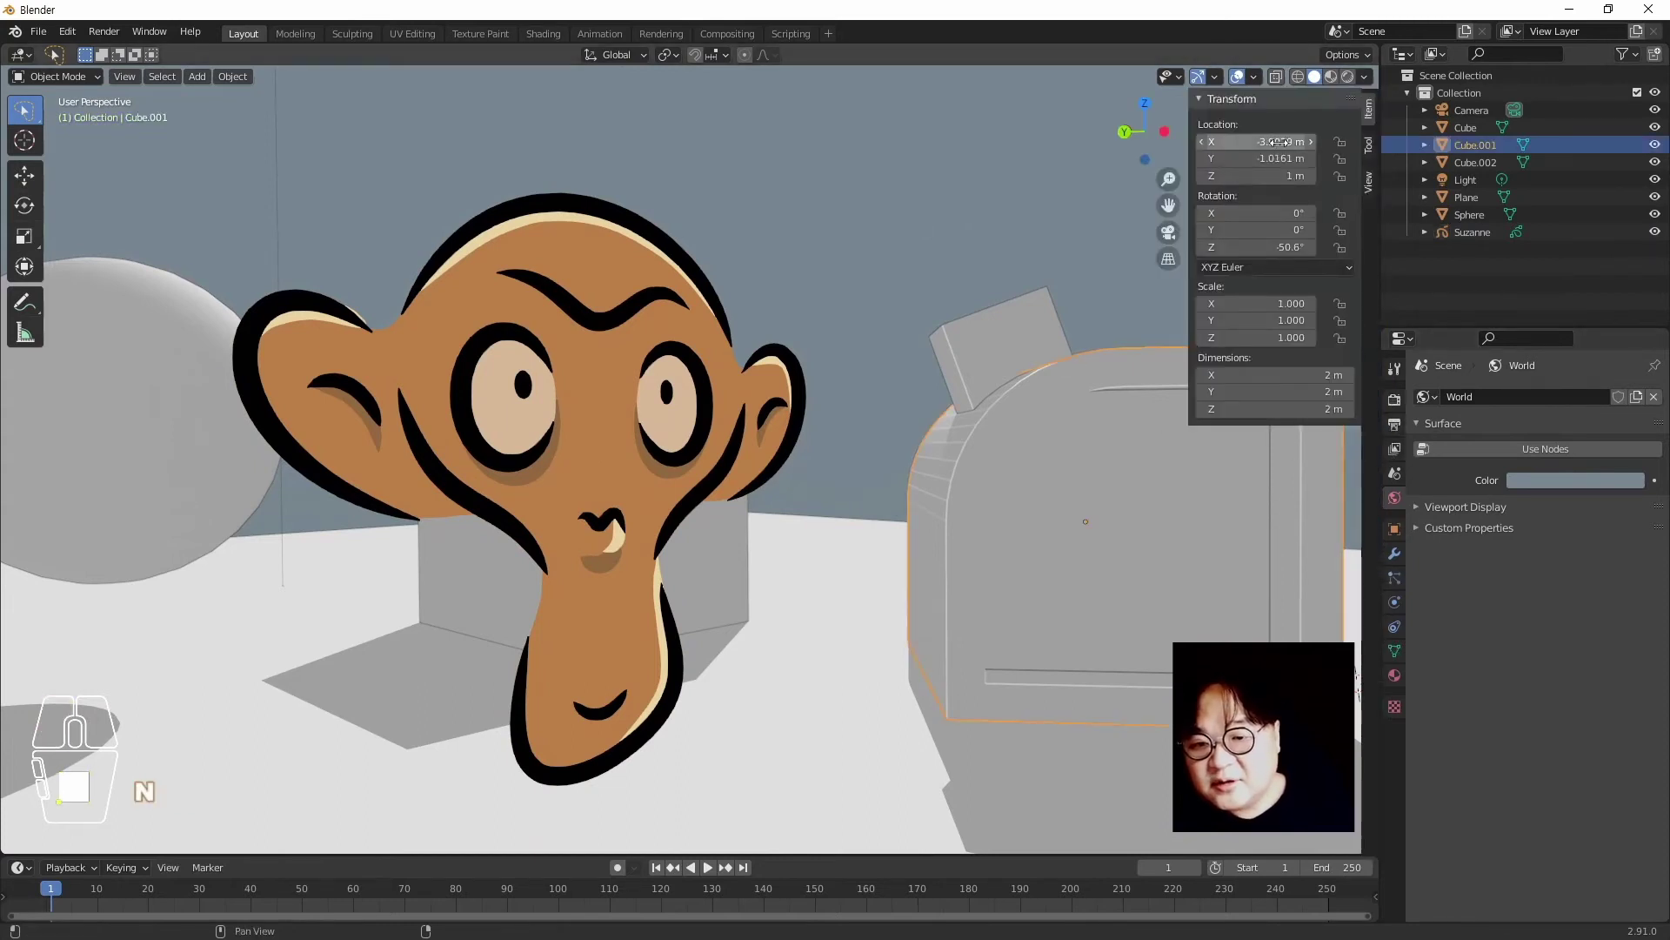
mouse_move(1279, 142)
mouse_down()
mouse_move(1339, 142)
mouse_move(1270, 142)
mouse_move(1325, 142)
mouse_move(1288, 142)
mouse_up()
key(ctrl+z)
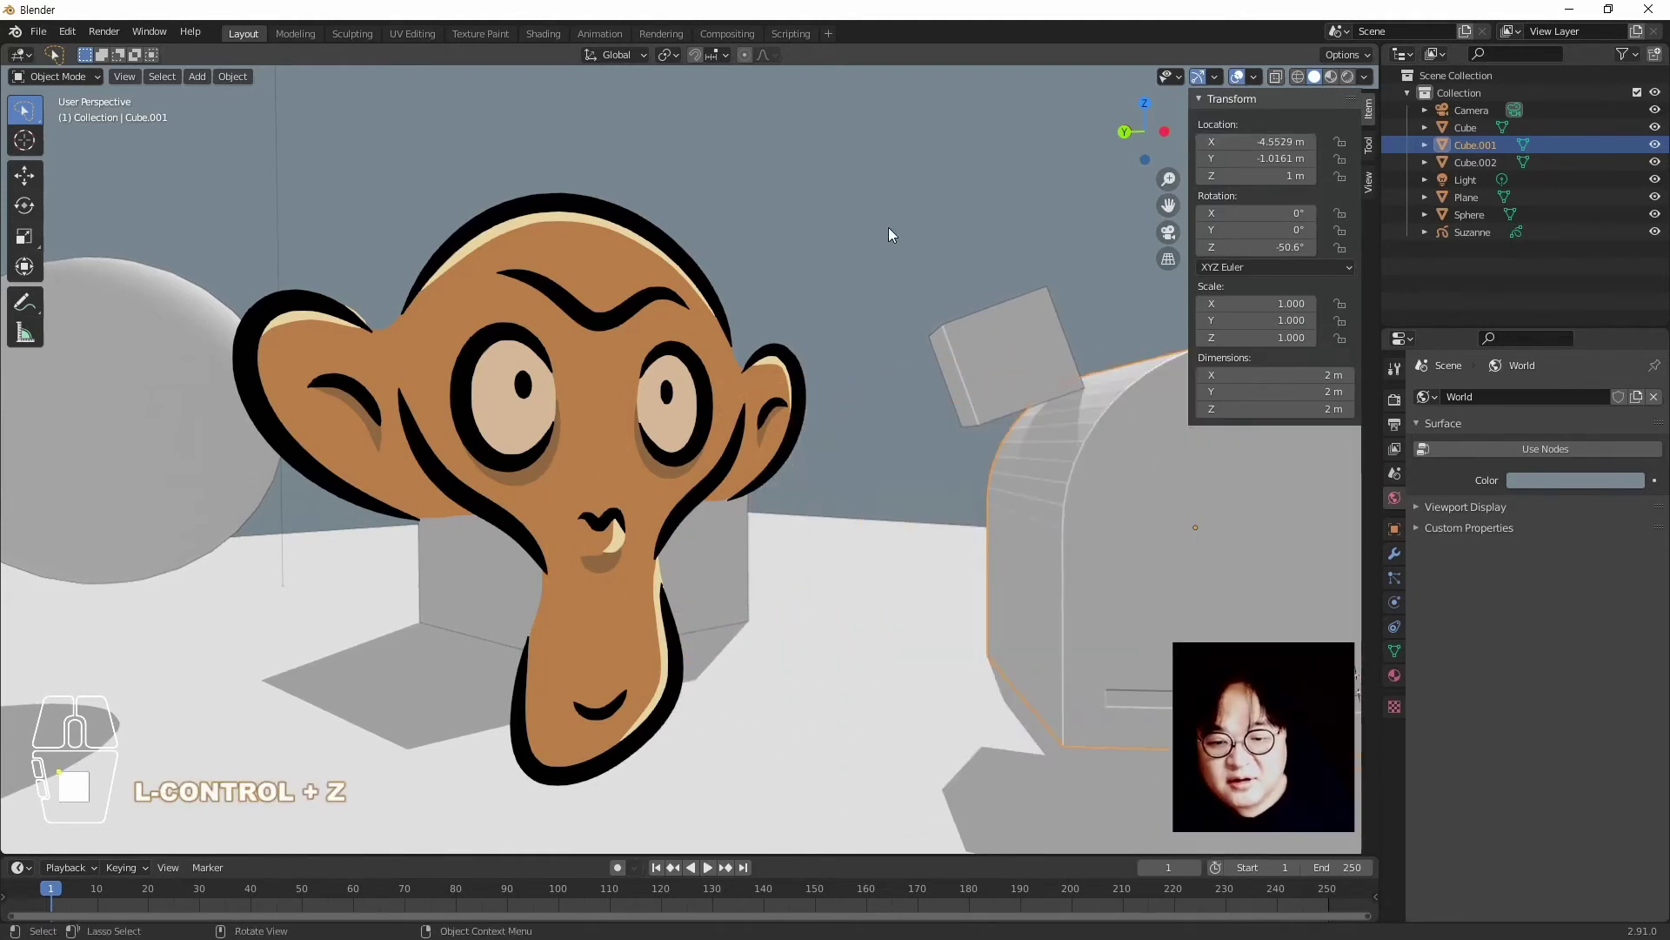
key(ctrl+z)
click(938, 352)
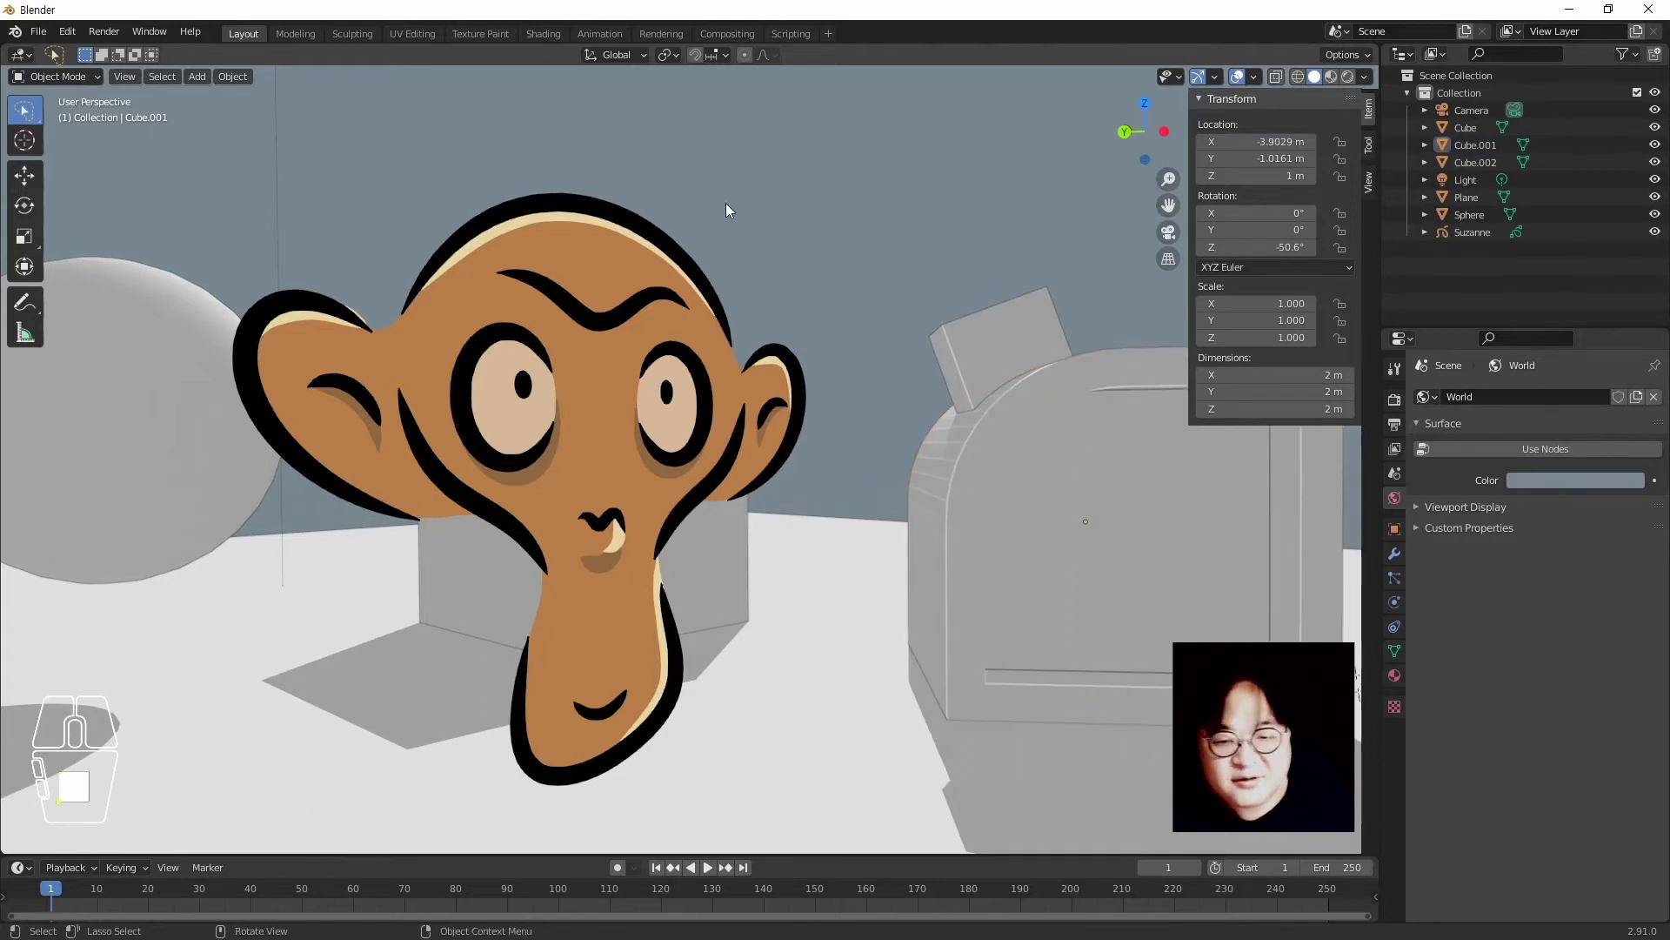
Hide the transform sidebar and move the Suzanne drawing about 2.5 m toward the viewer in the ground plane
key(n)
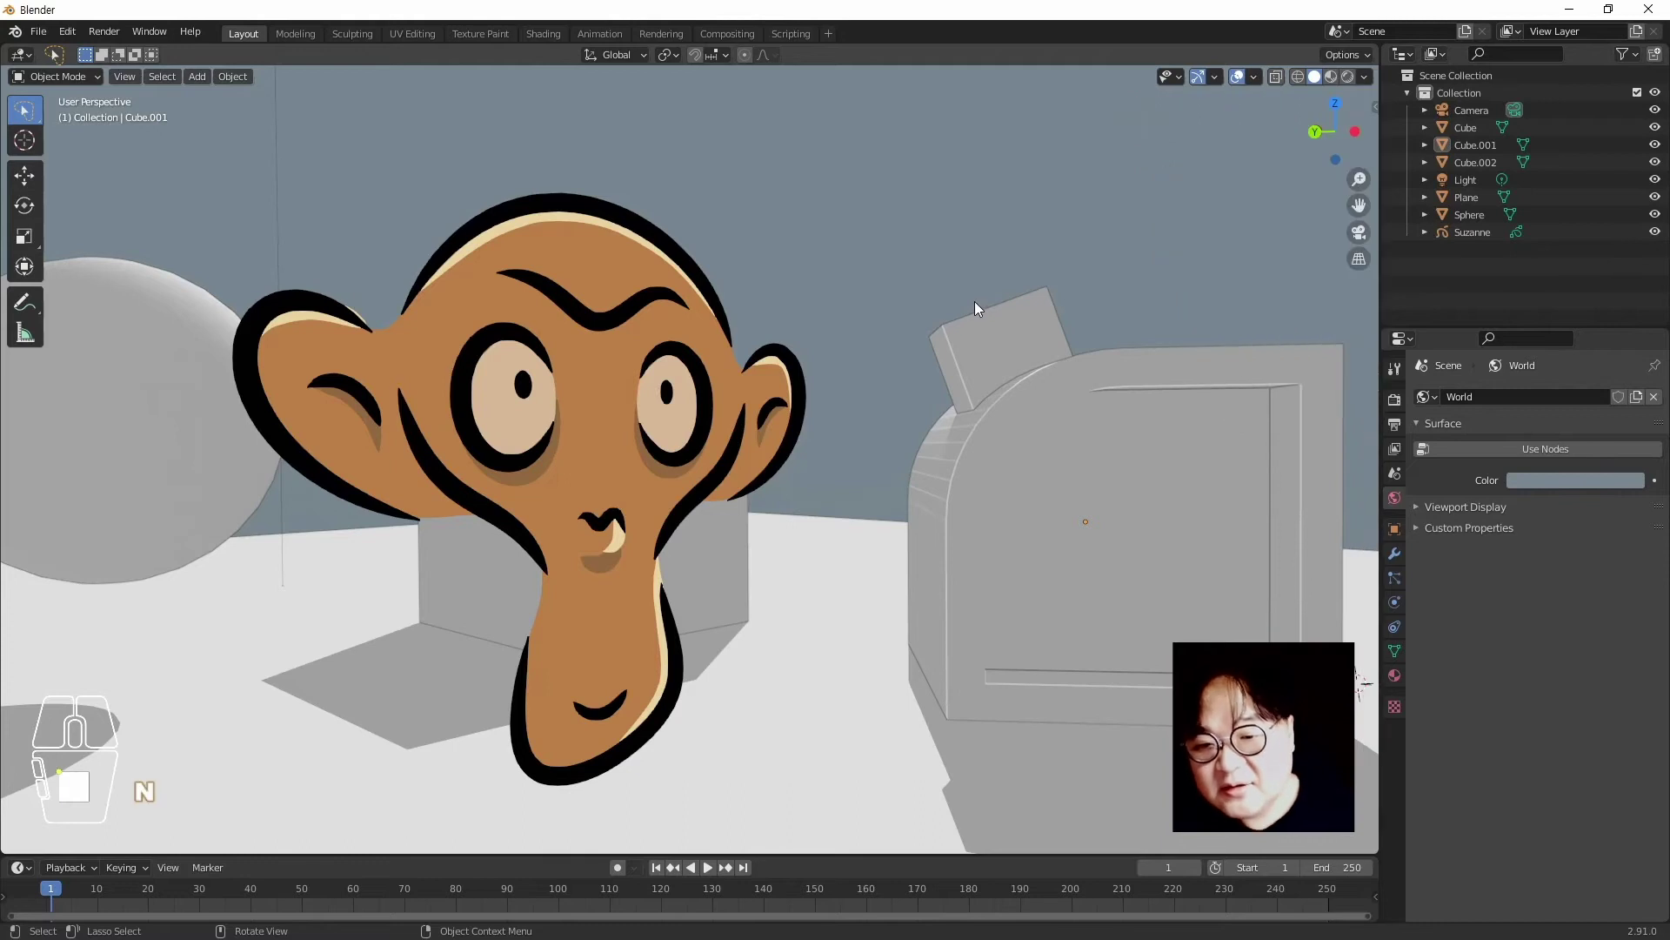
click(576, 520)
key(g)
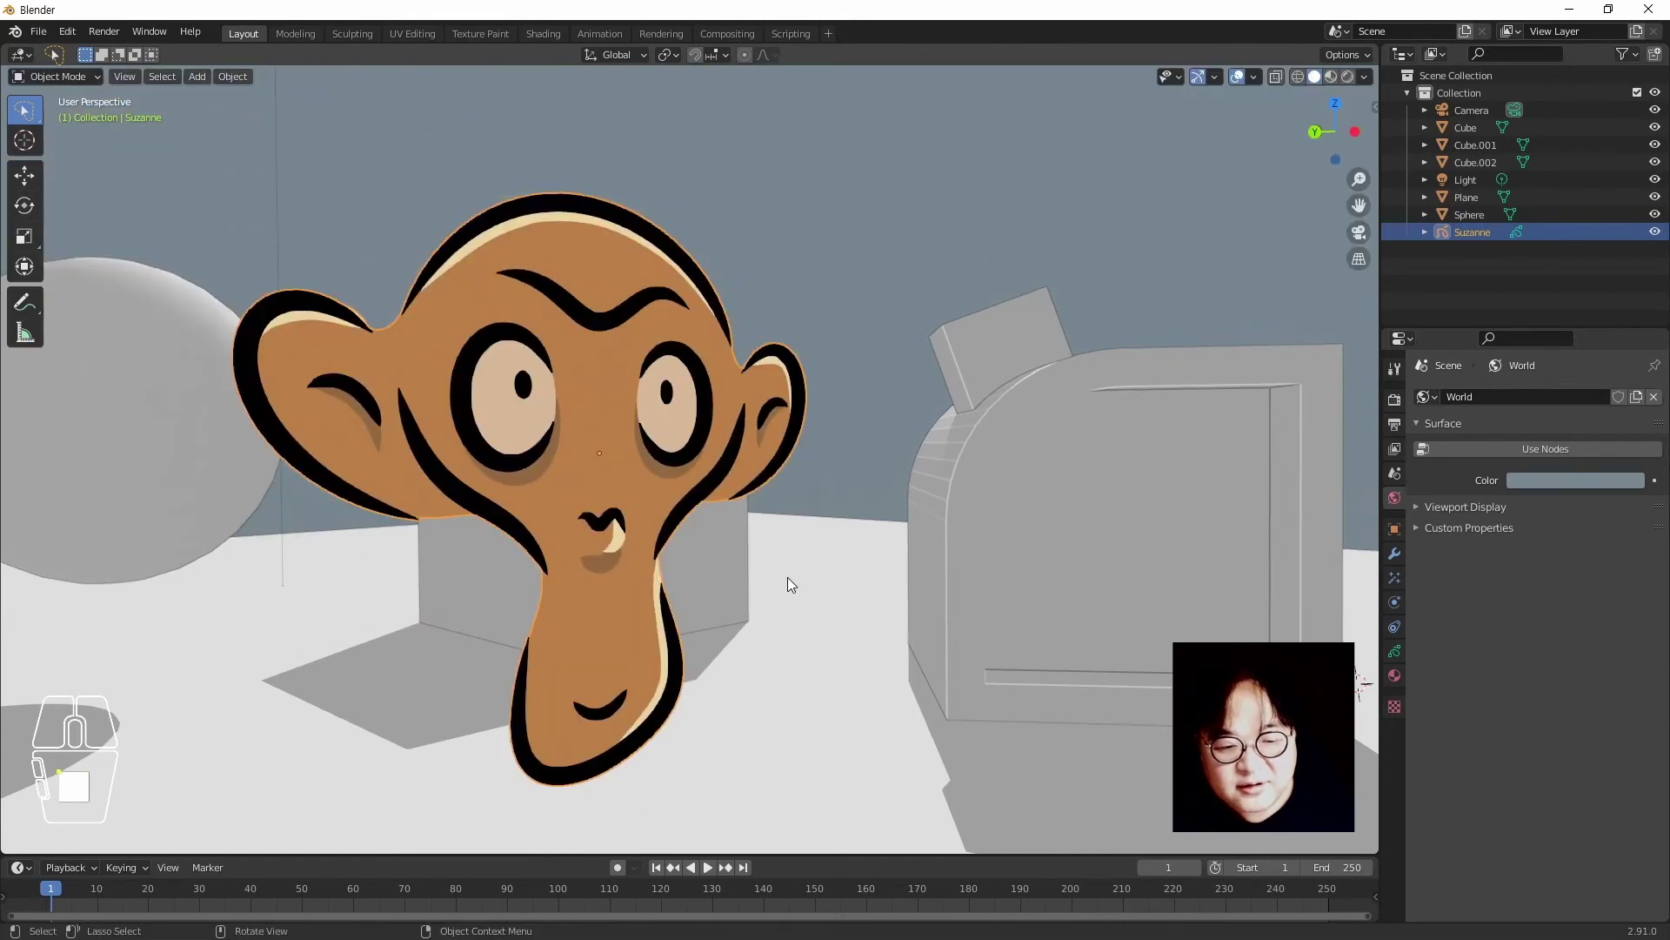
key(shift+z)
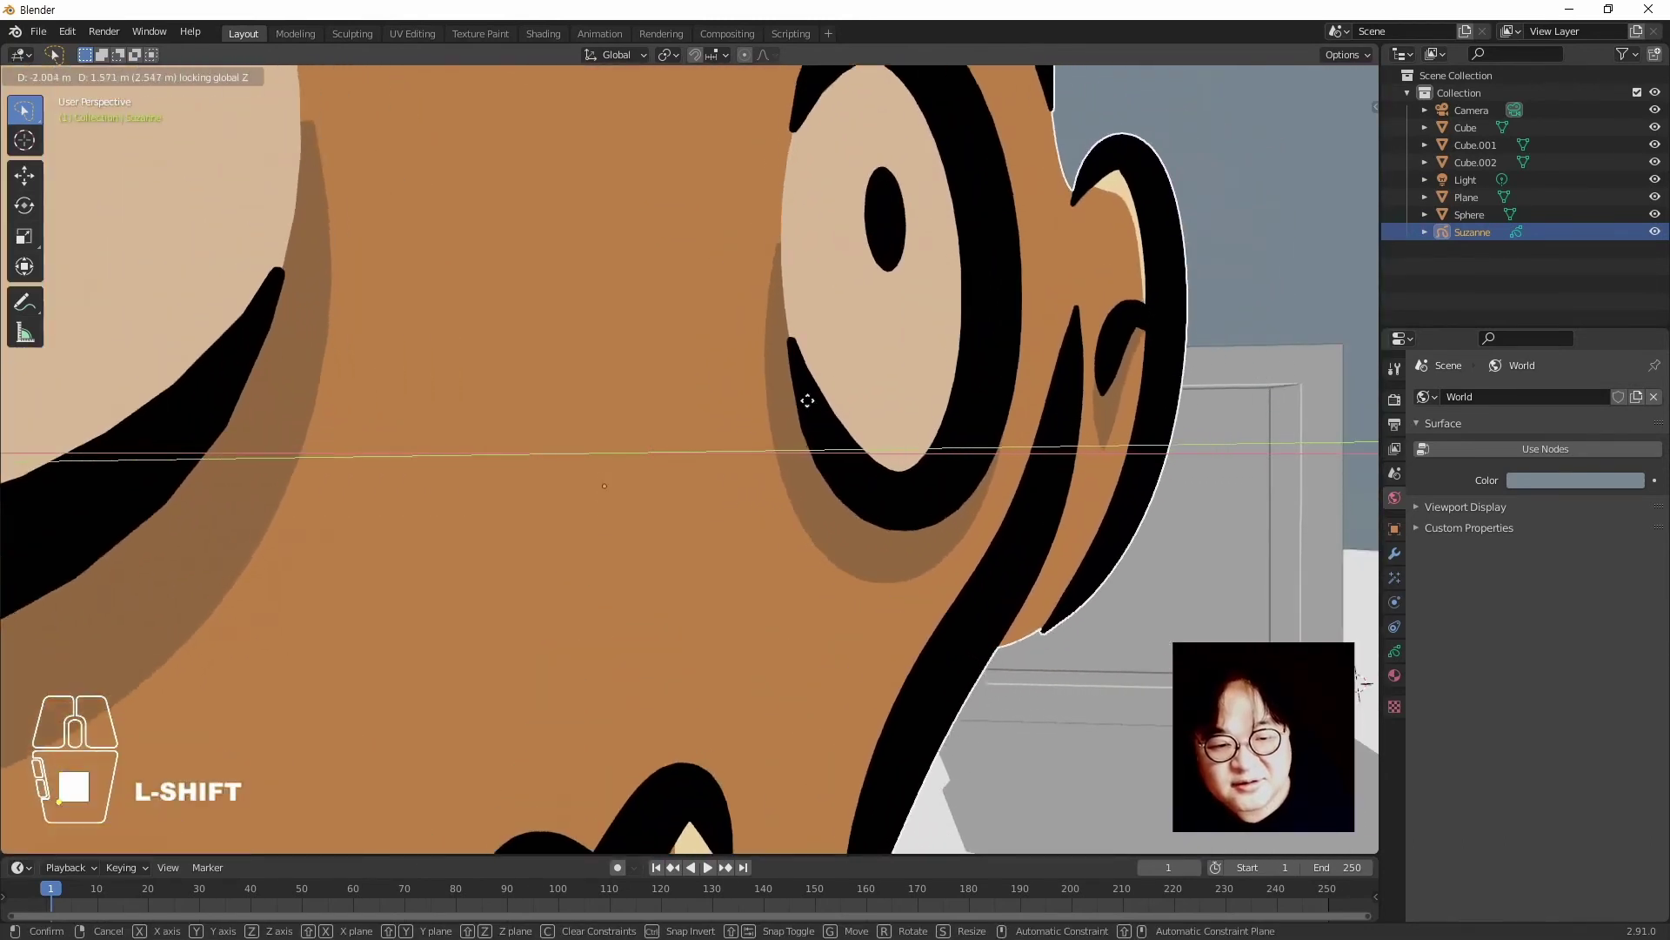
click(834, 472)
Move the Suzanne drawing back about 2.6 m in the ground plane, in front of the plain cube, and deselect it
key(g)
key(shift+z)
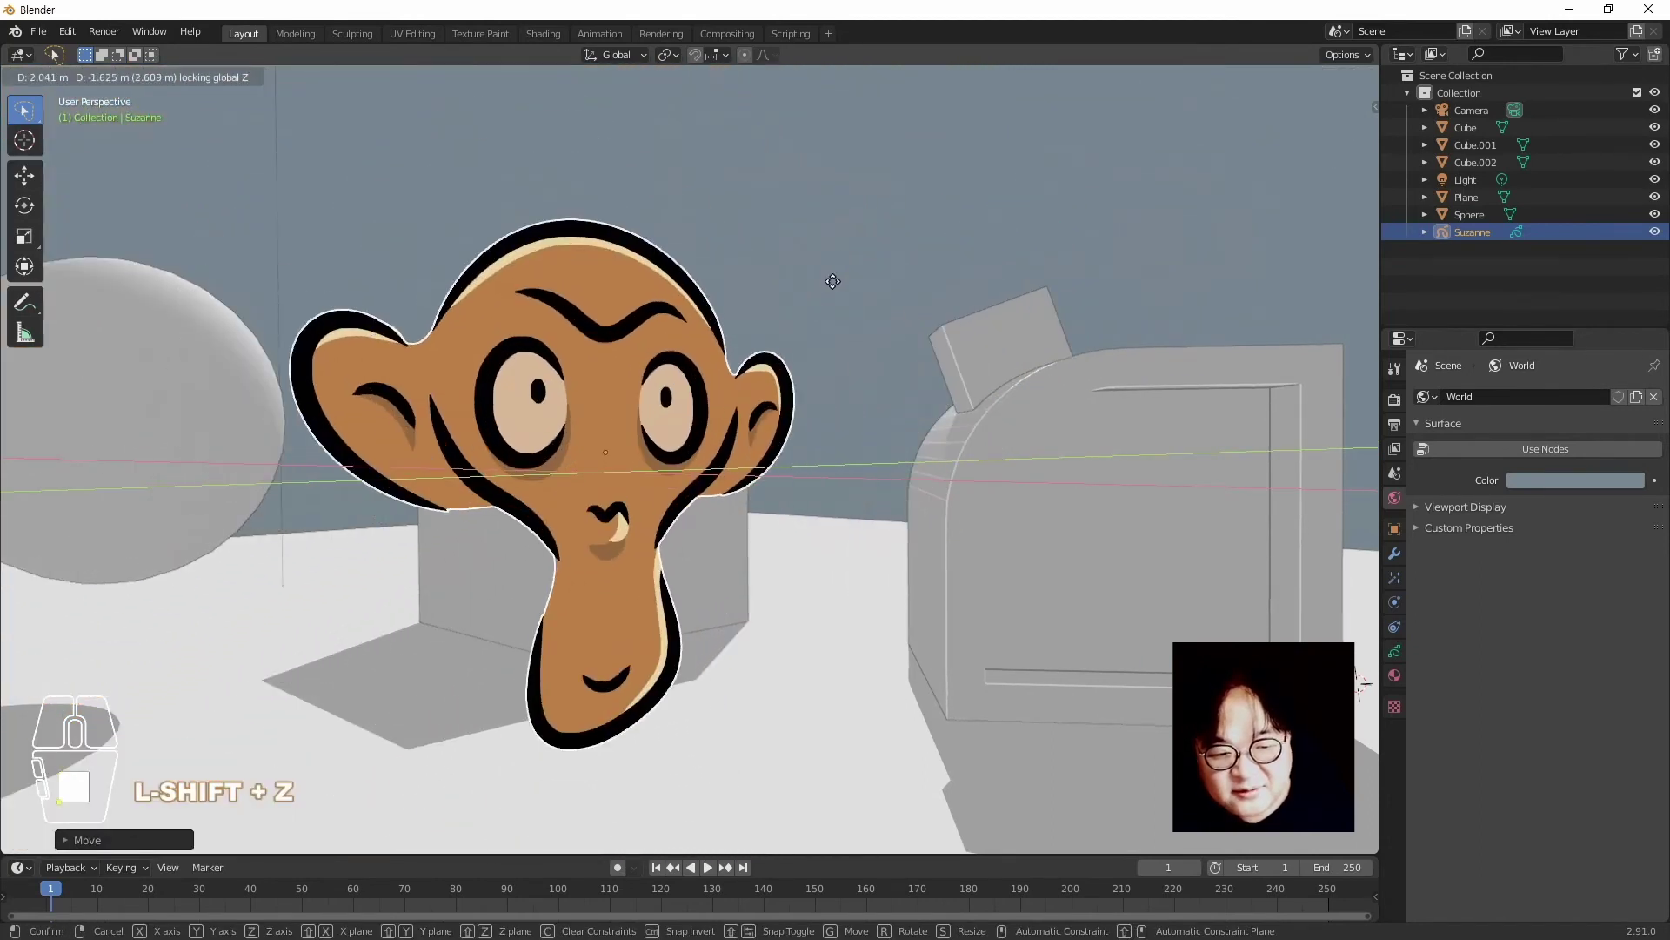
click(831, 266)
click(933, 311)
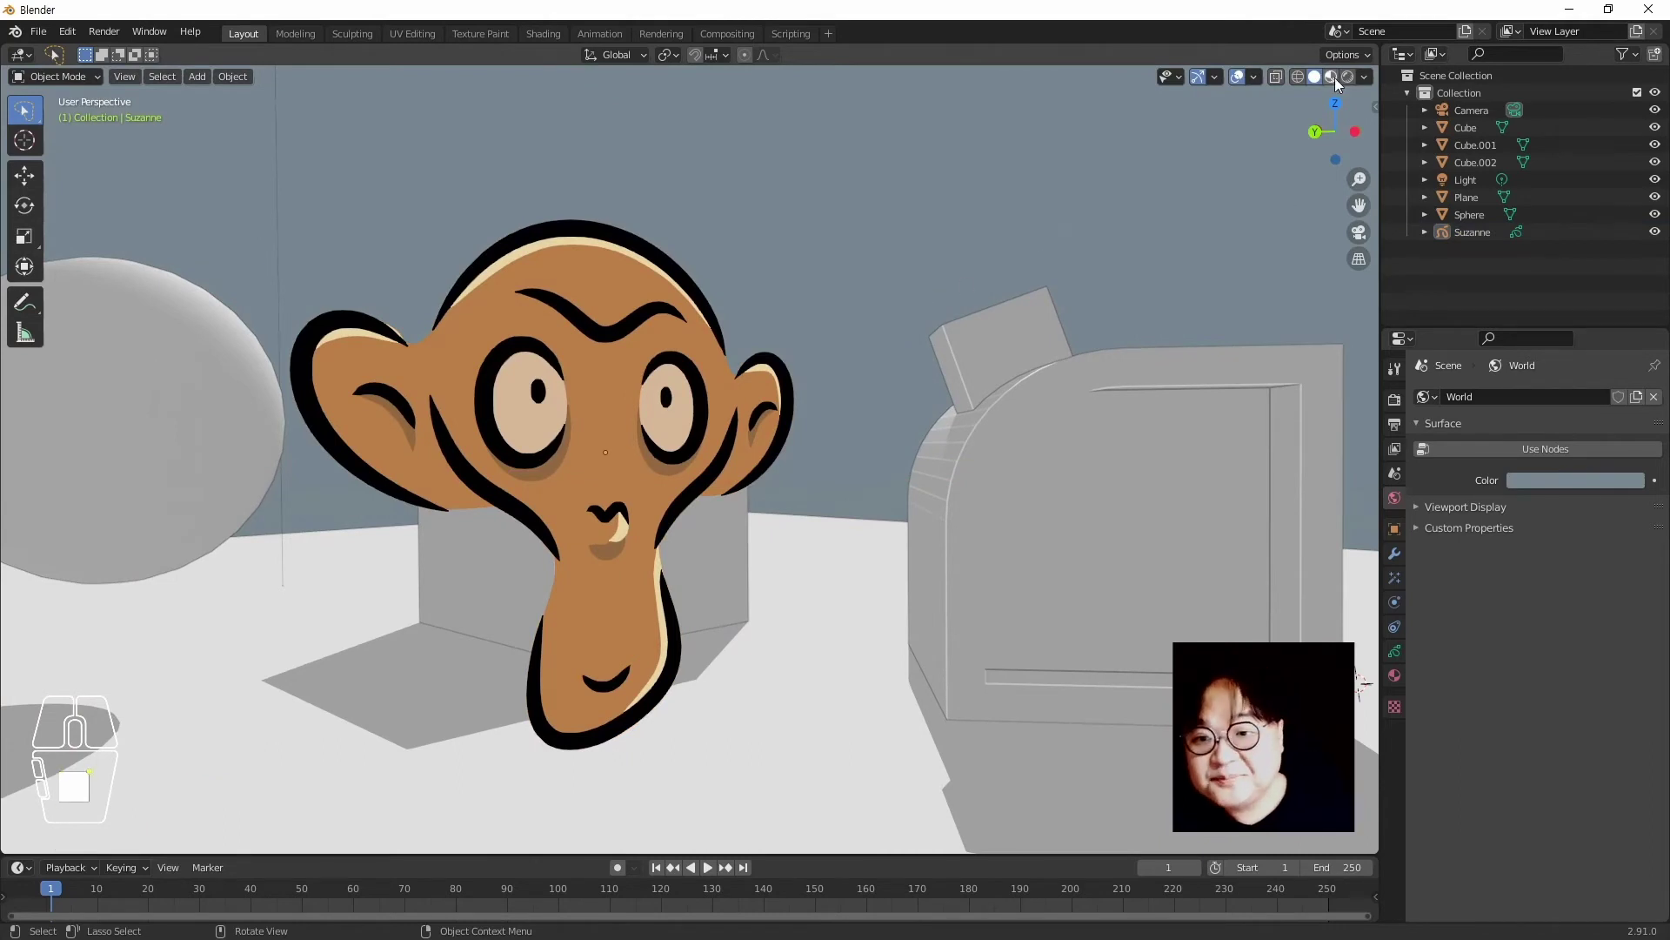
Turn on X-Ray in the viewport shading, set its opacity to 0.514, and turn X-Ray off
click(1364, 77)
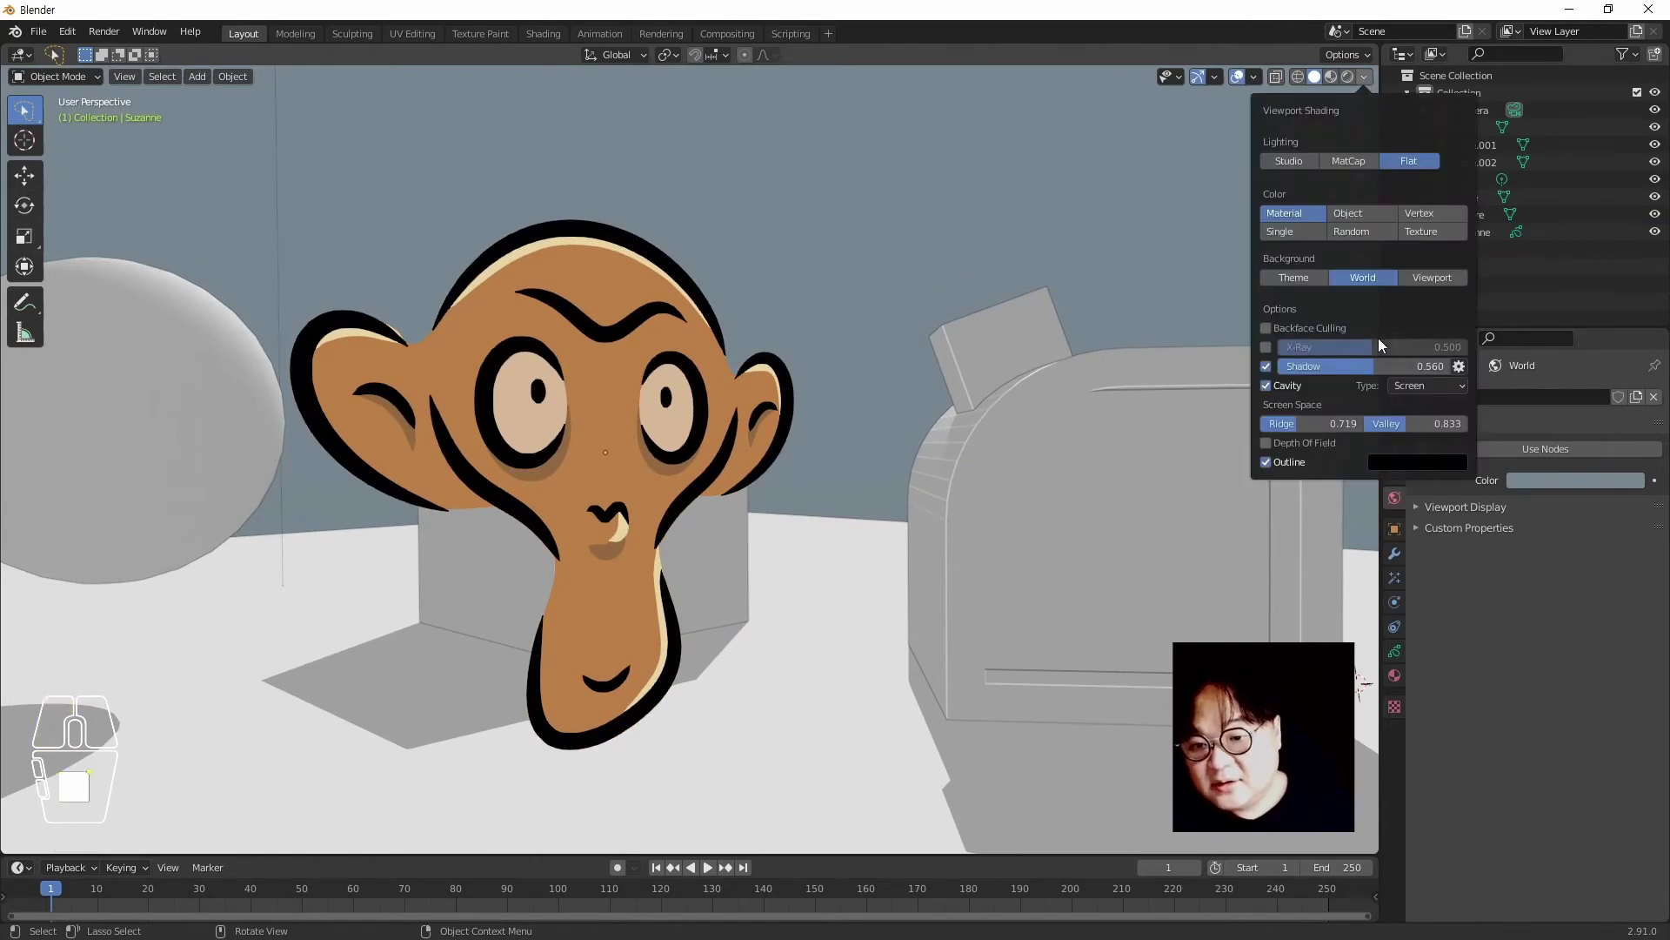
click(1265, 350)
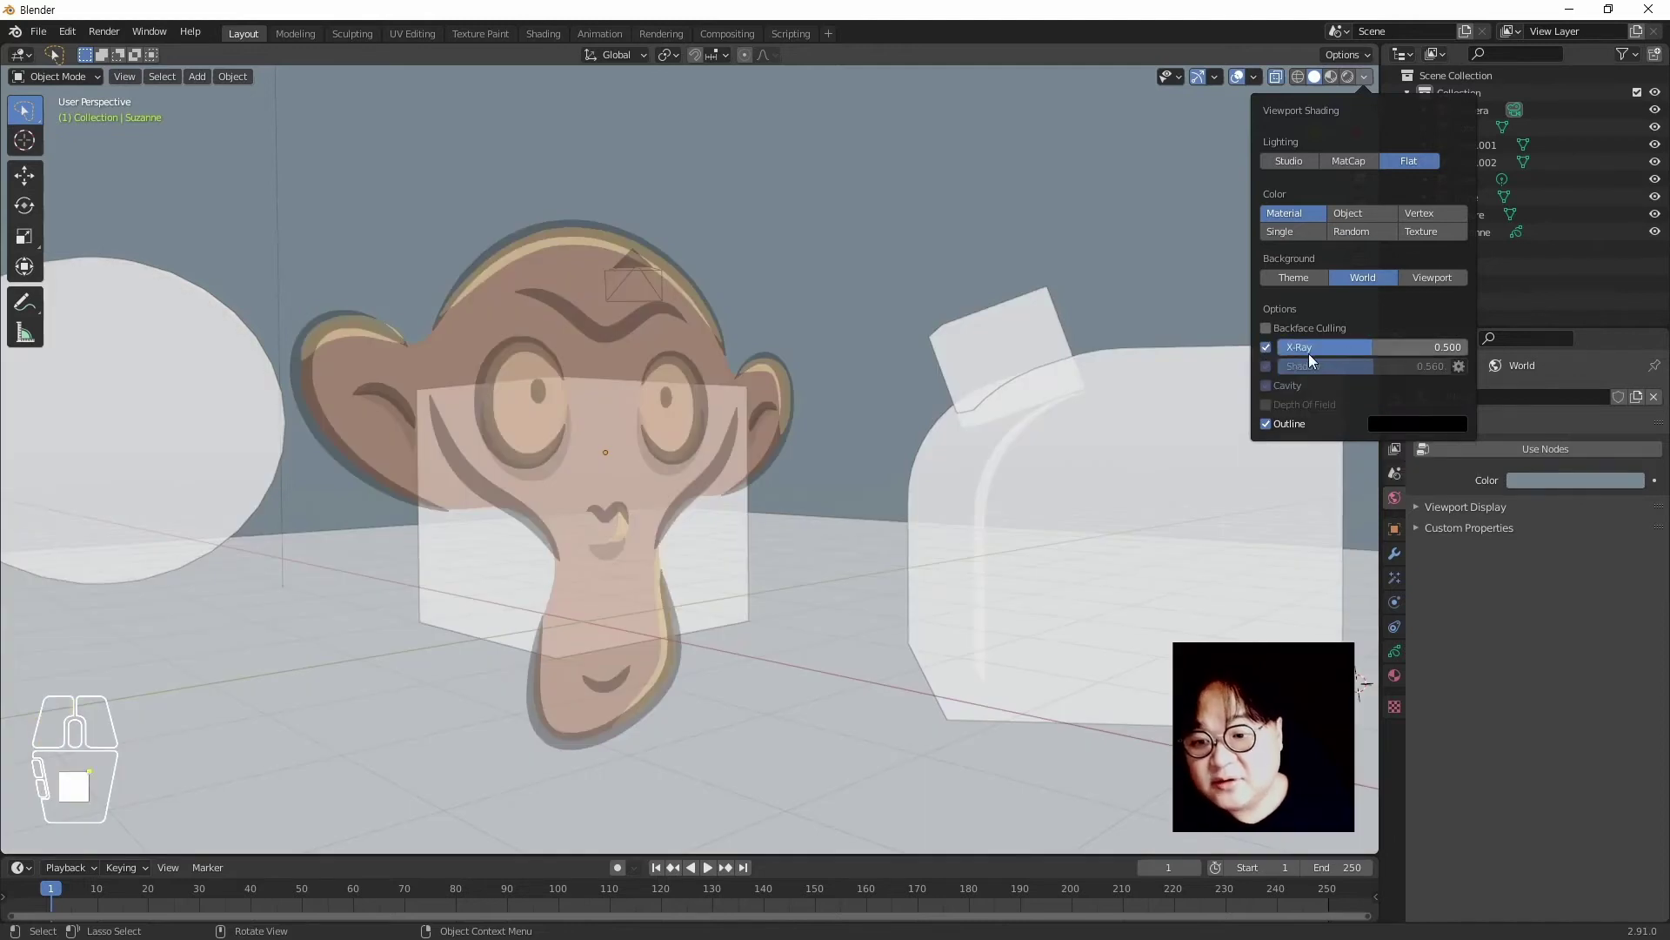
mouse_move(1308, 353)
mouse_down()
mouse_move(1357, 353)
mouse_move(1289, 353)
mouse_move(1311, 353)
mouse_up()
key(ctrl+z)
click(1275, 77)
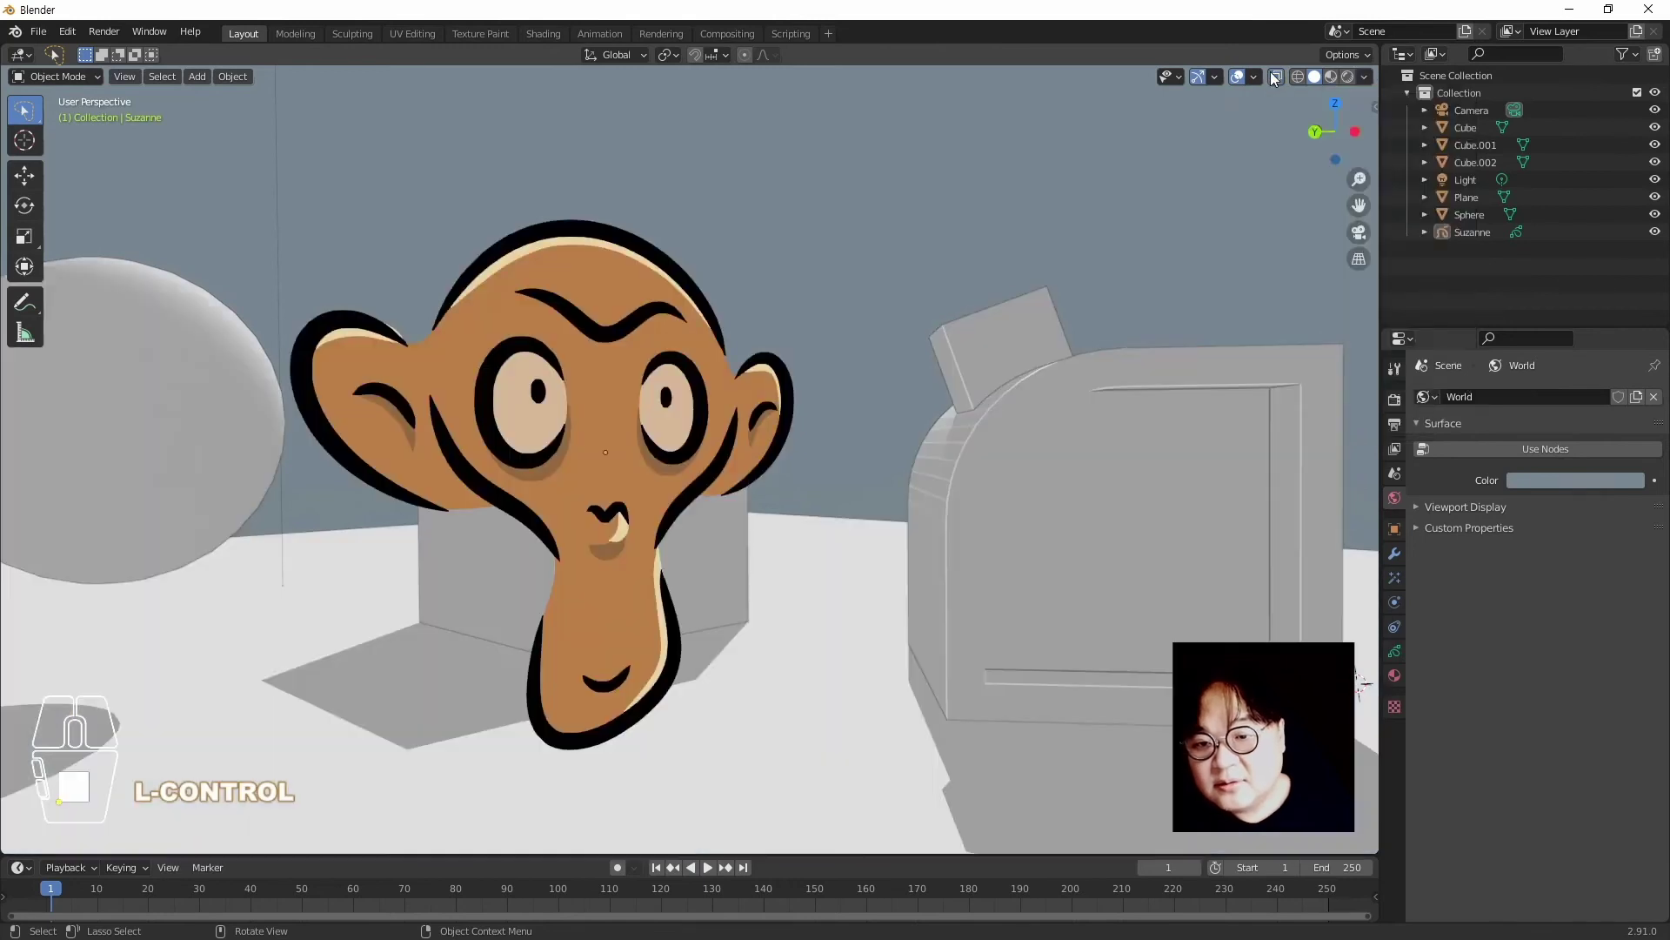
Toggle the X-Ray shading option on and off twice, leaving it disabled
click(1365, 78)
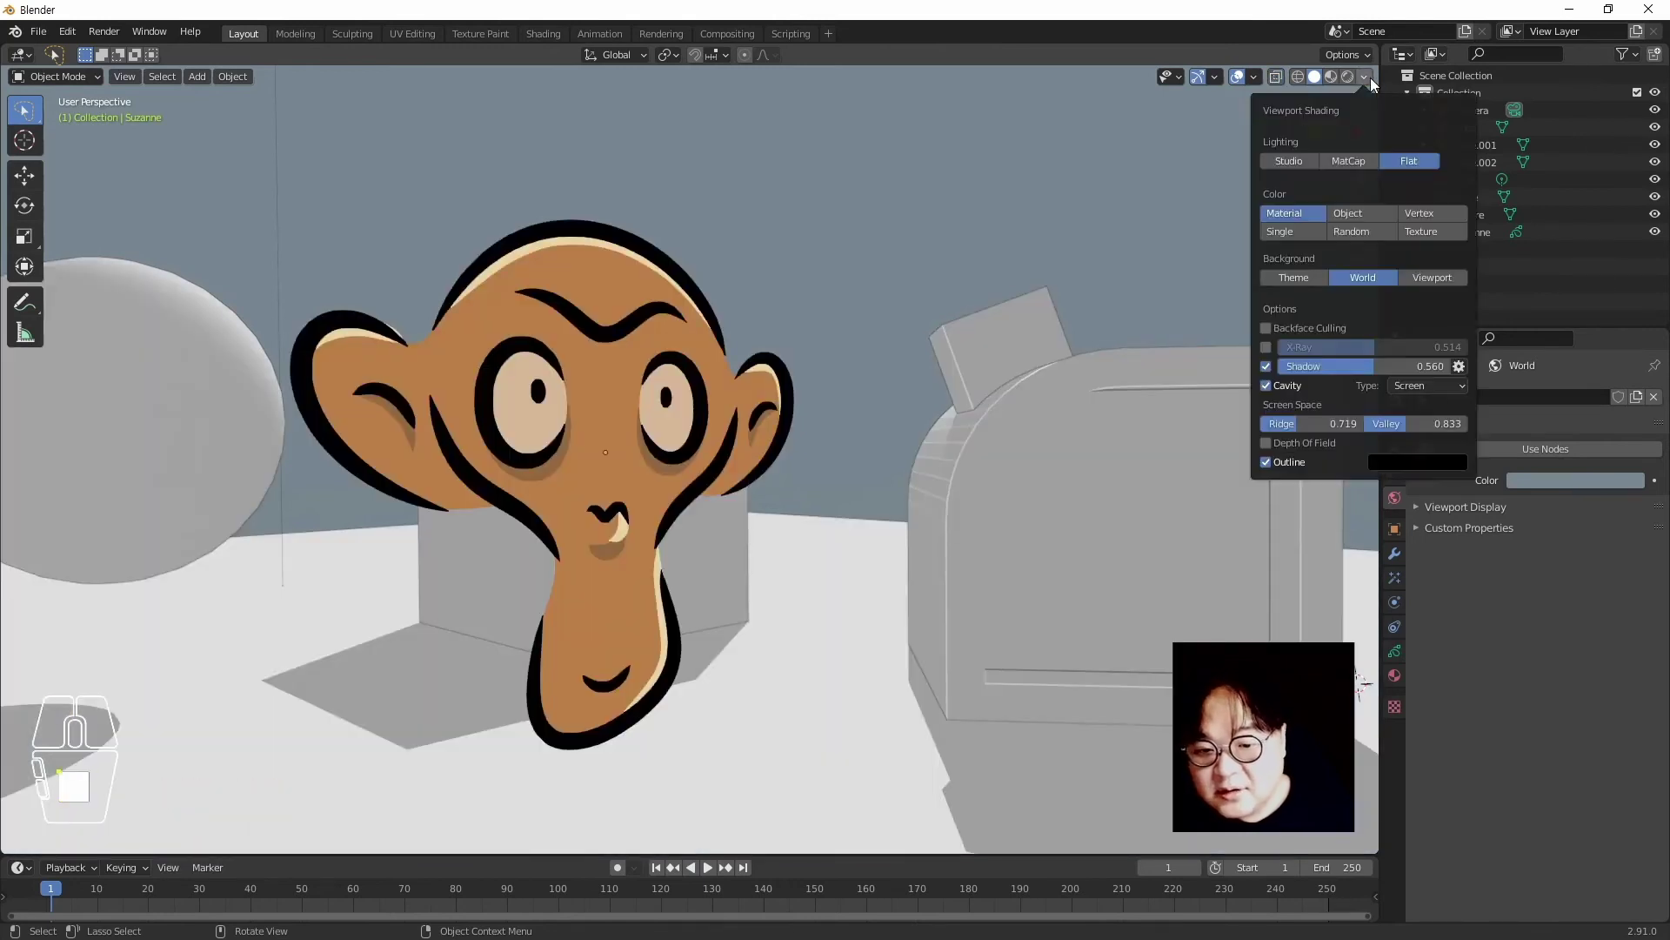
click(1266, 347)
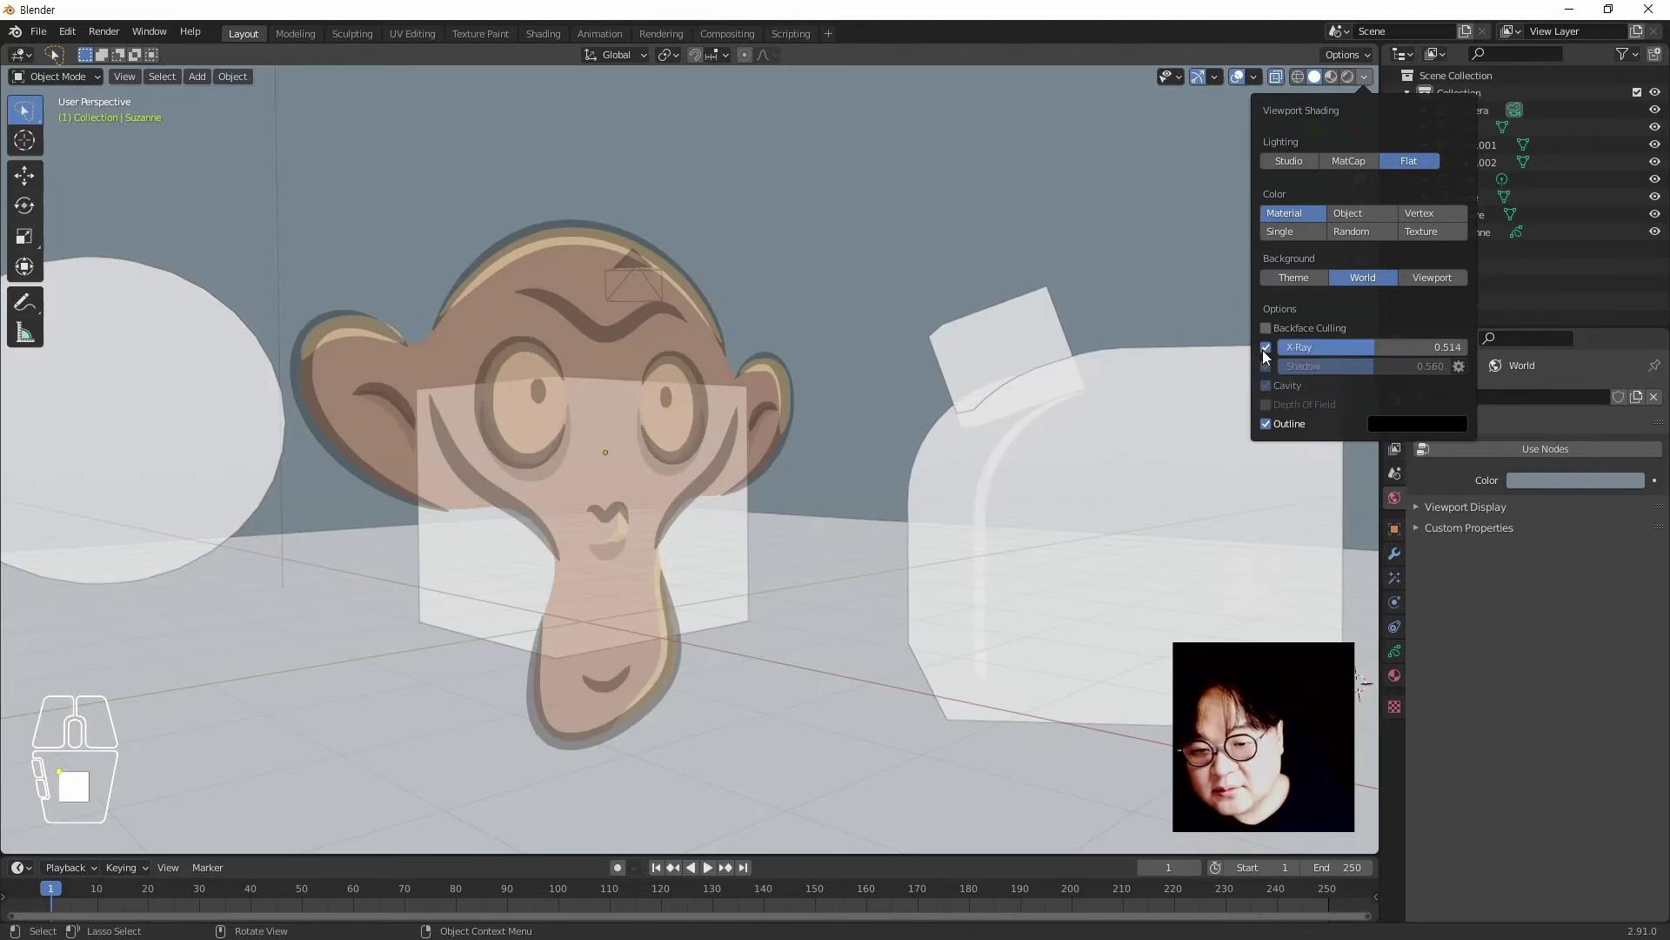
click(1266, 347)
click(1266, 347)
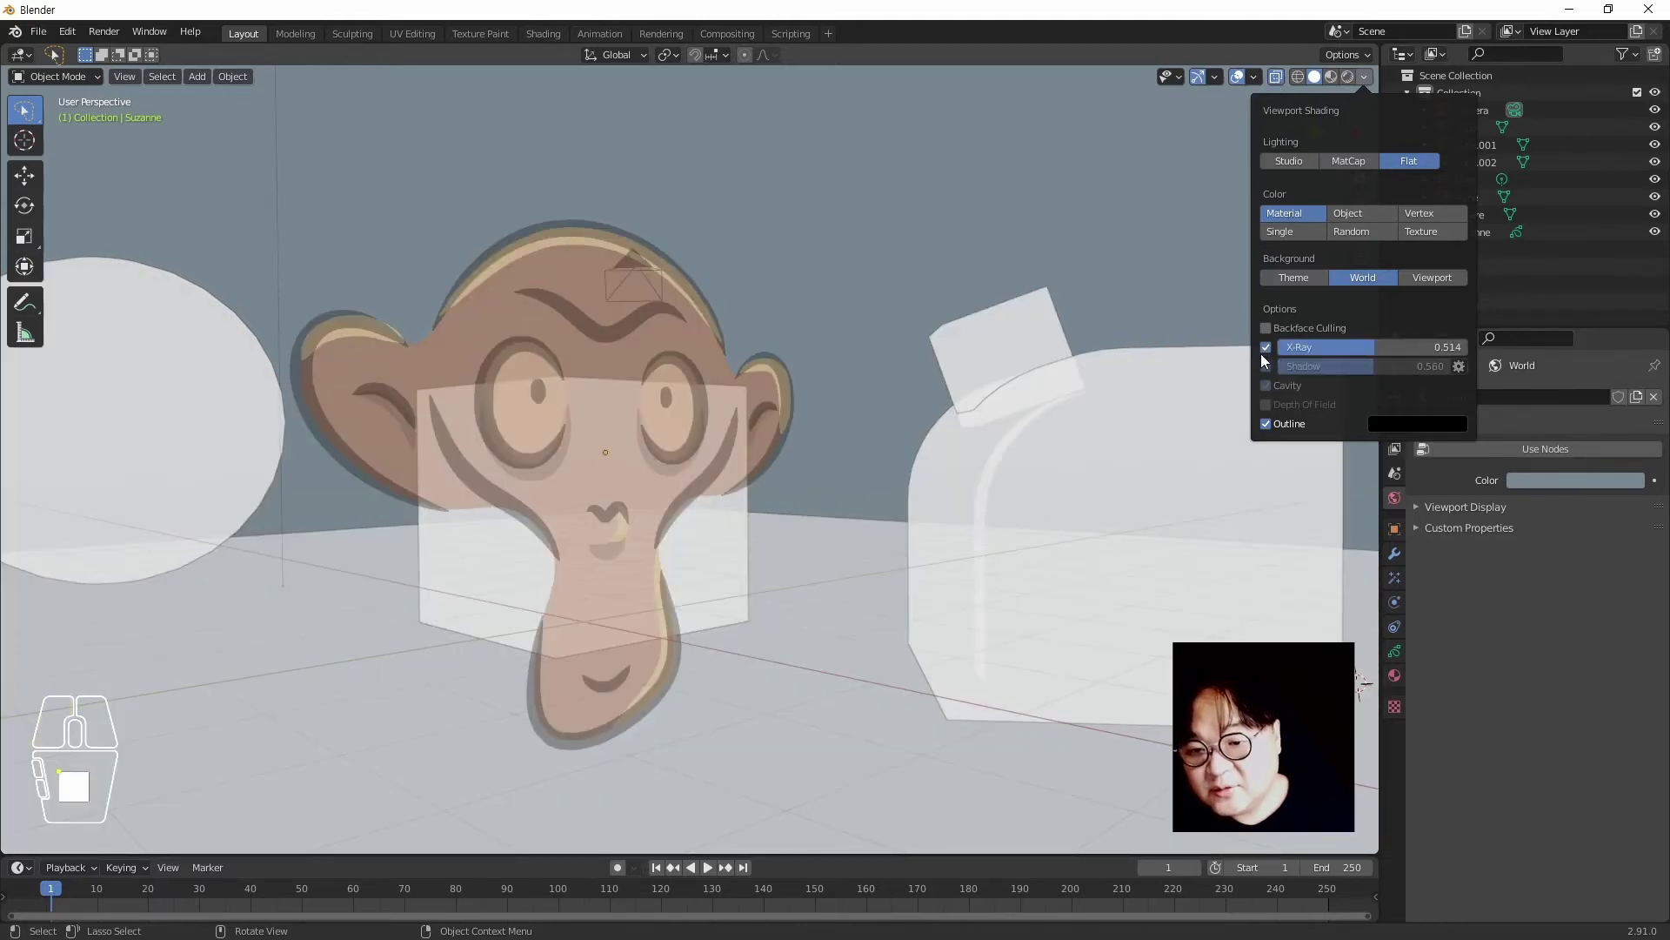
click(1268, 348)
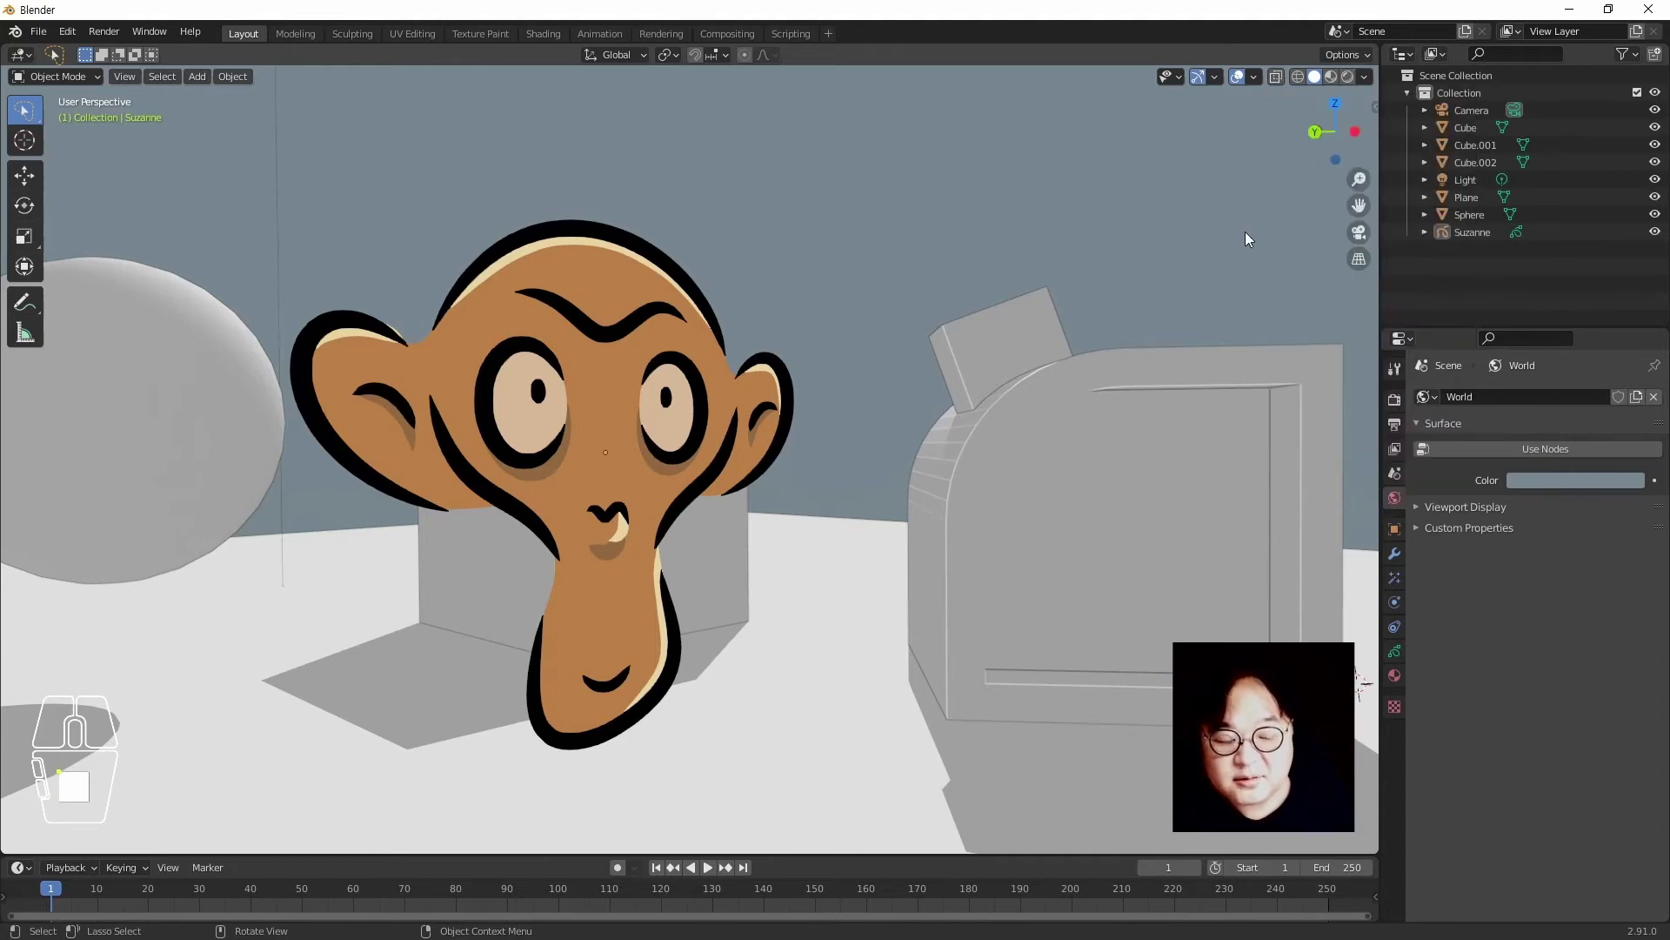
Review the cavity types in the viewport shading options and view the whole scene from higher up with nothing selected
click(1366, 77)
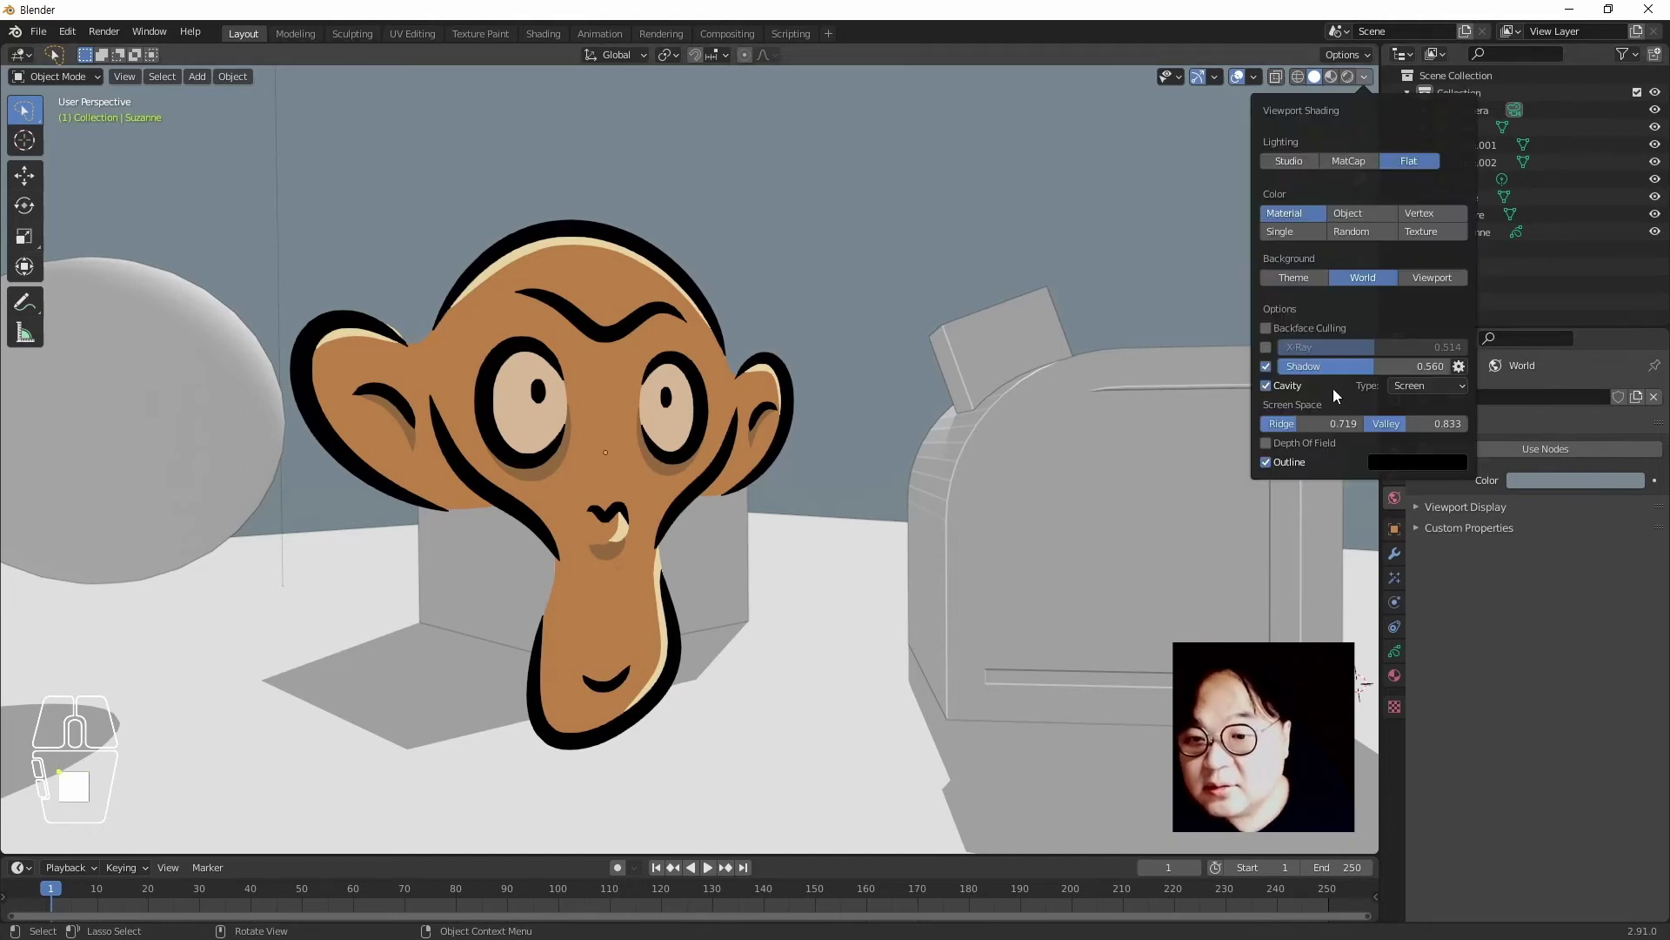
click(1440, 388)
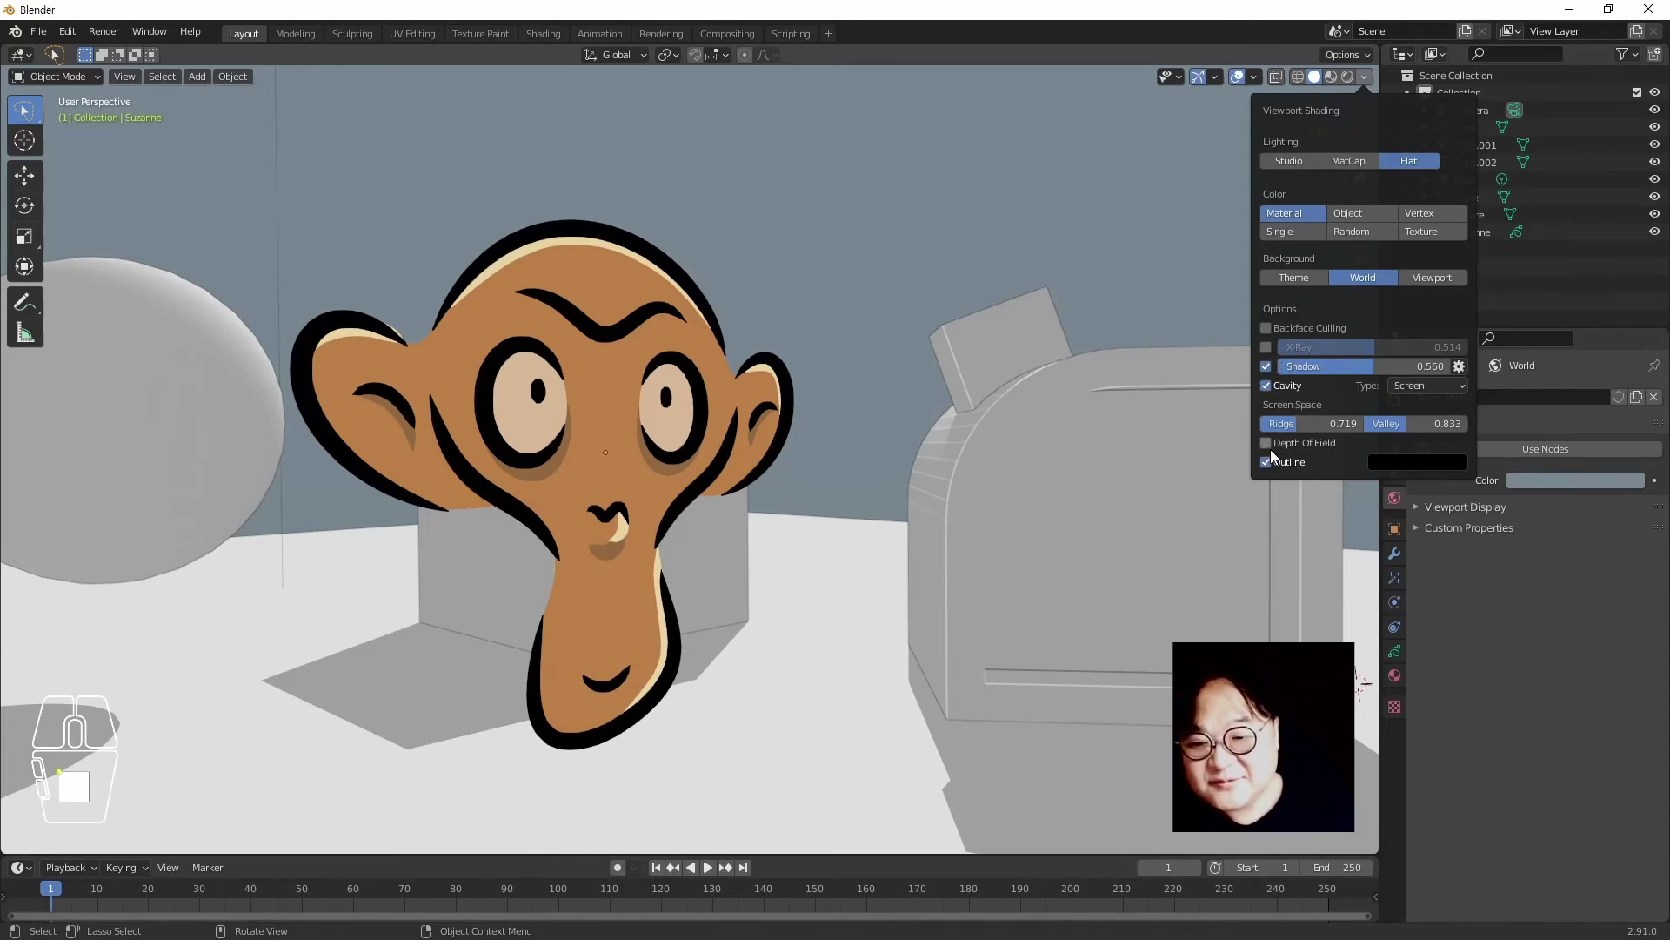
click(1048, 339)
middle_drag(1138, 422, 993, 182)
shift+click(833, 189)
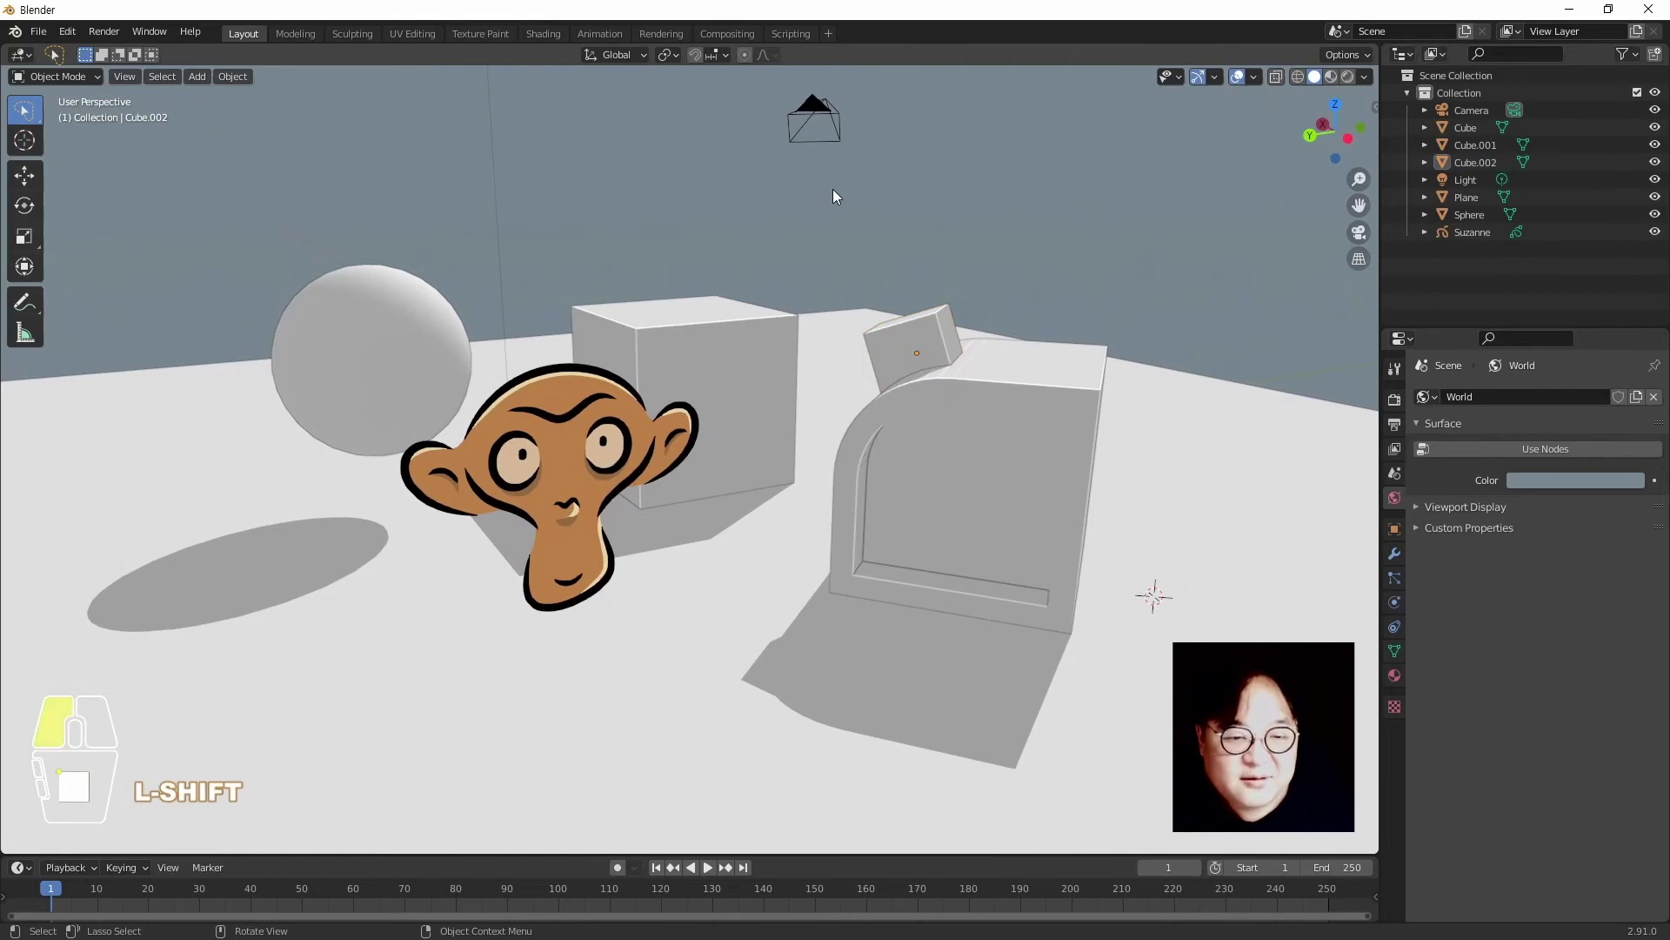
click(1078, 174)
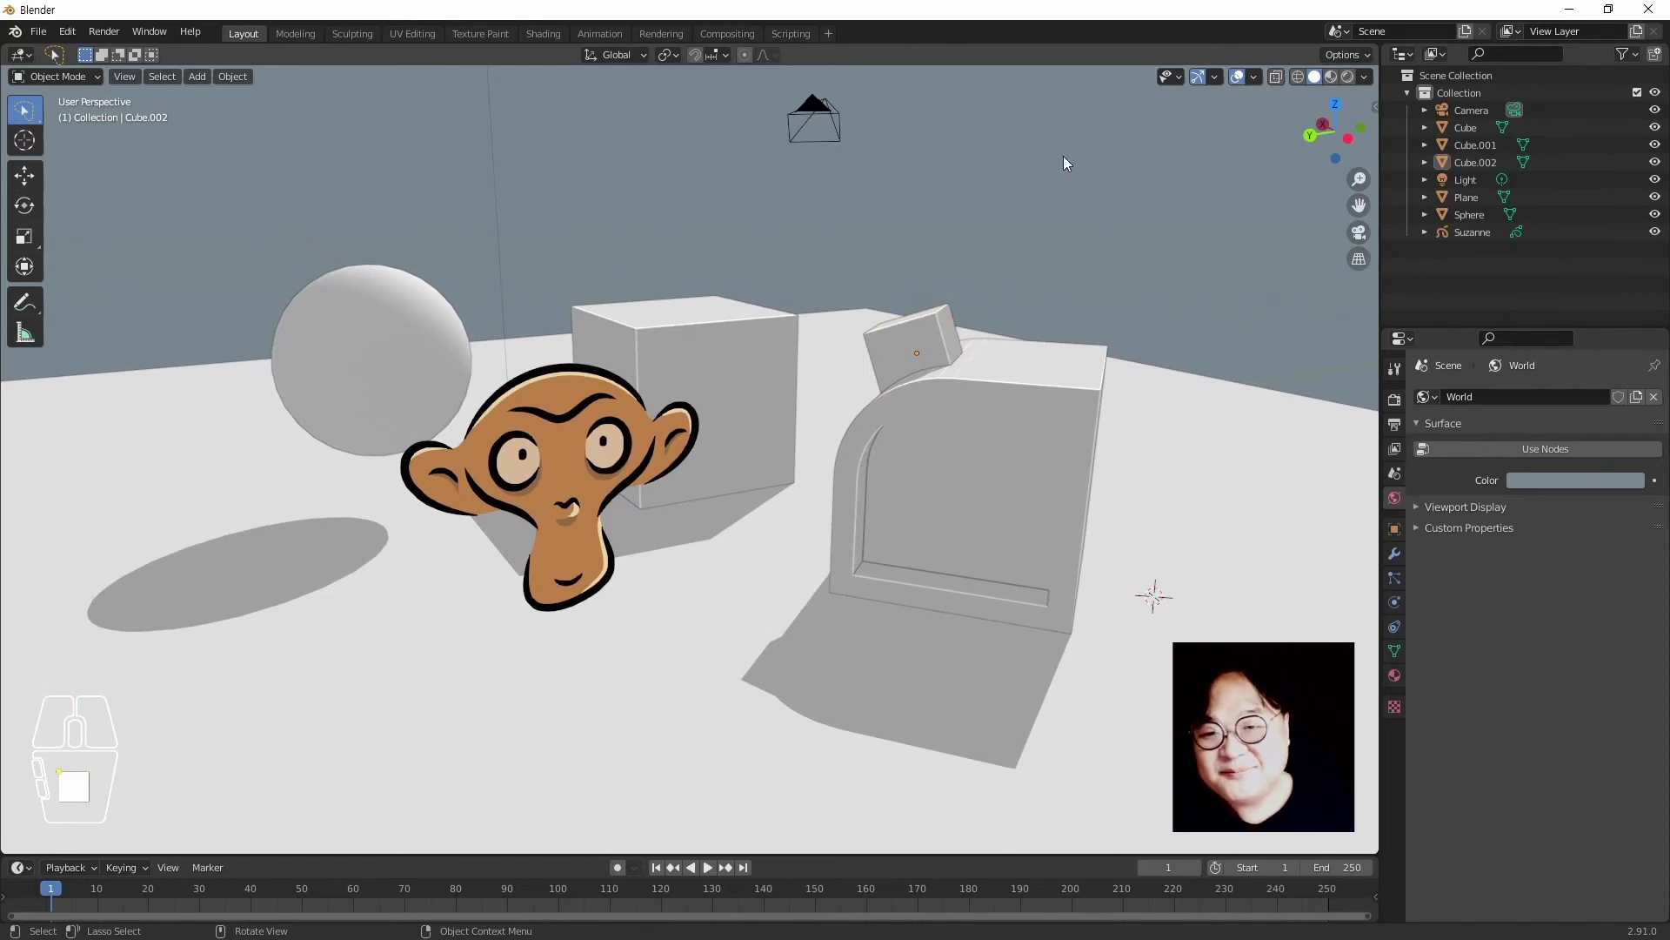
click(1064, 162)
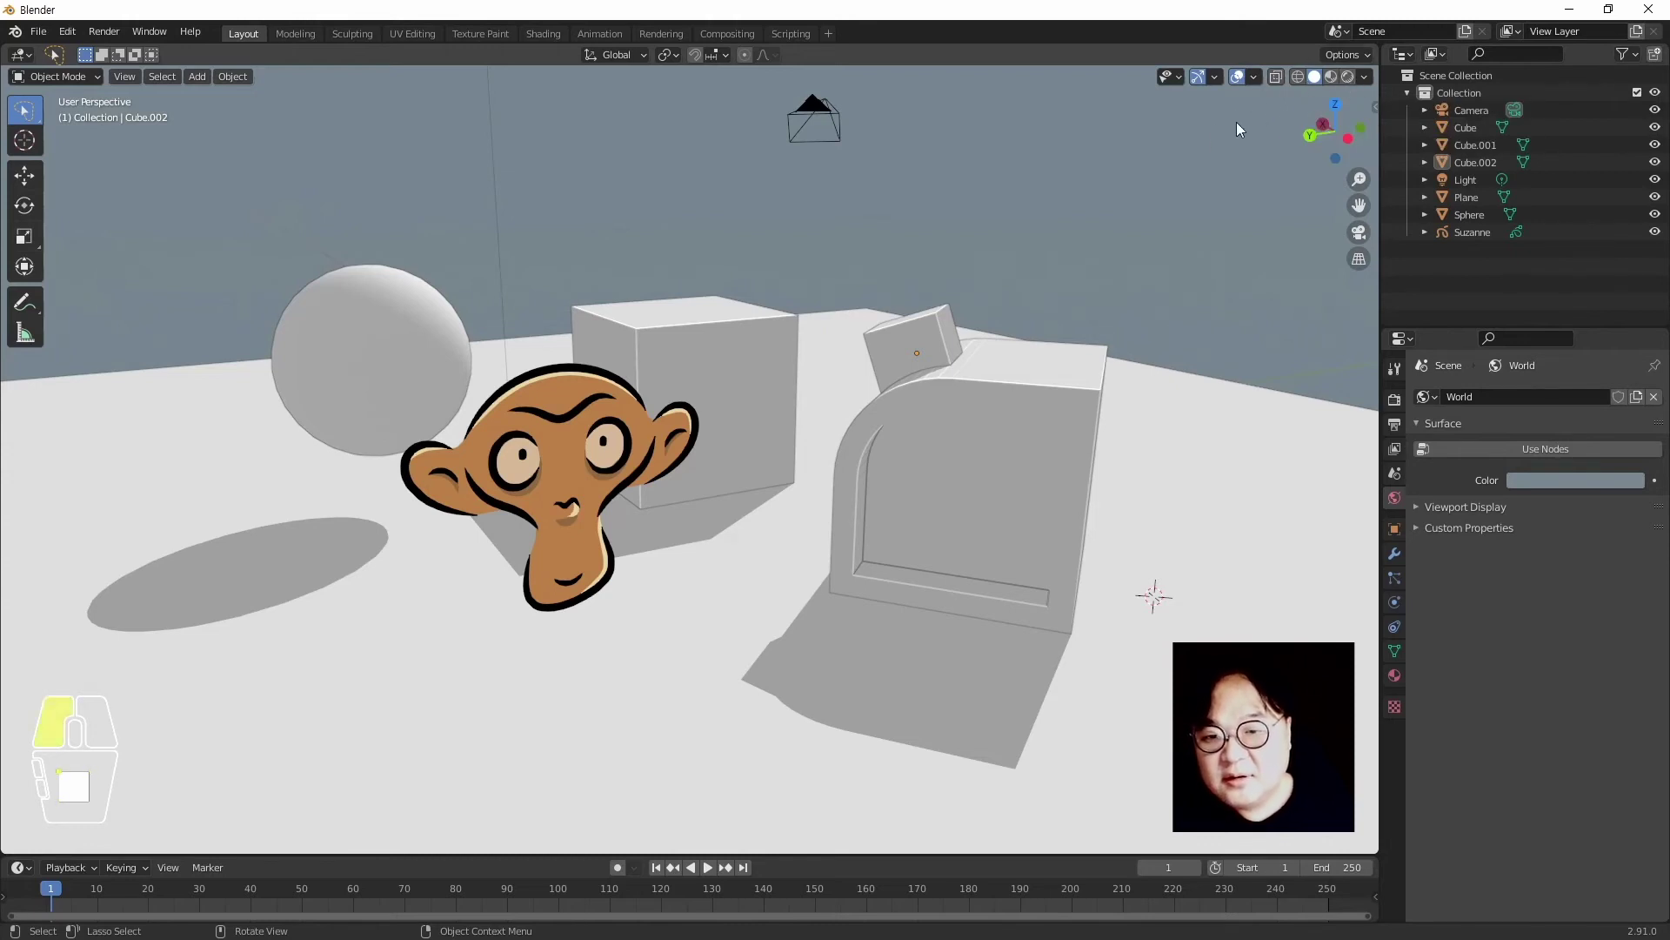
Switch the viewport to wireframe display and view the scene from above
click(1252, 79)
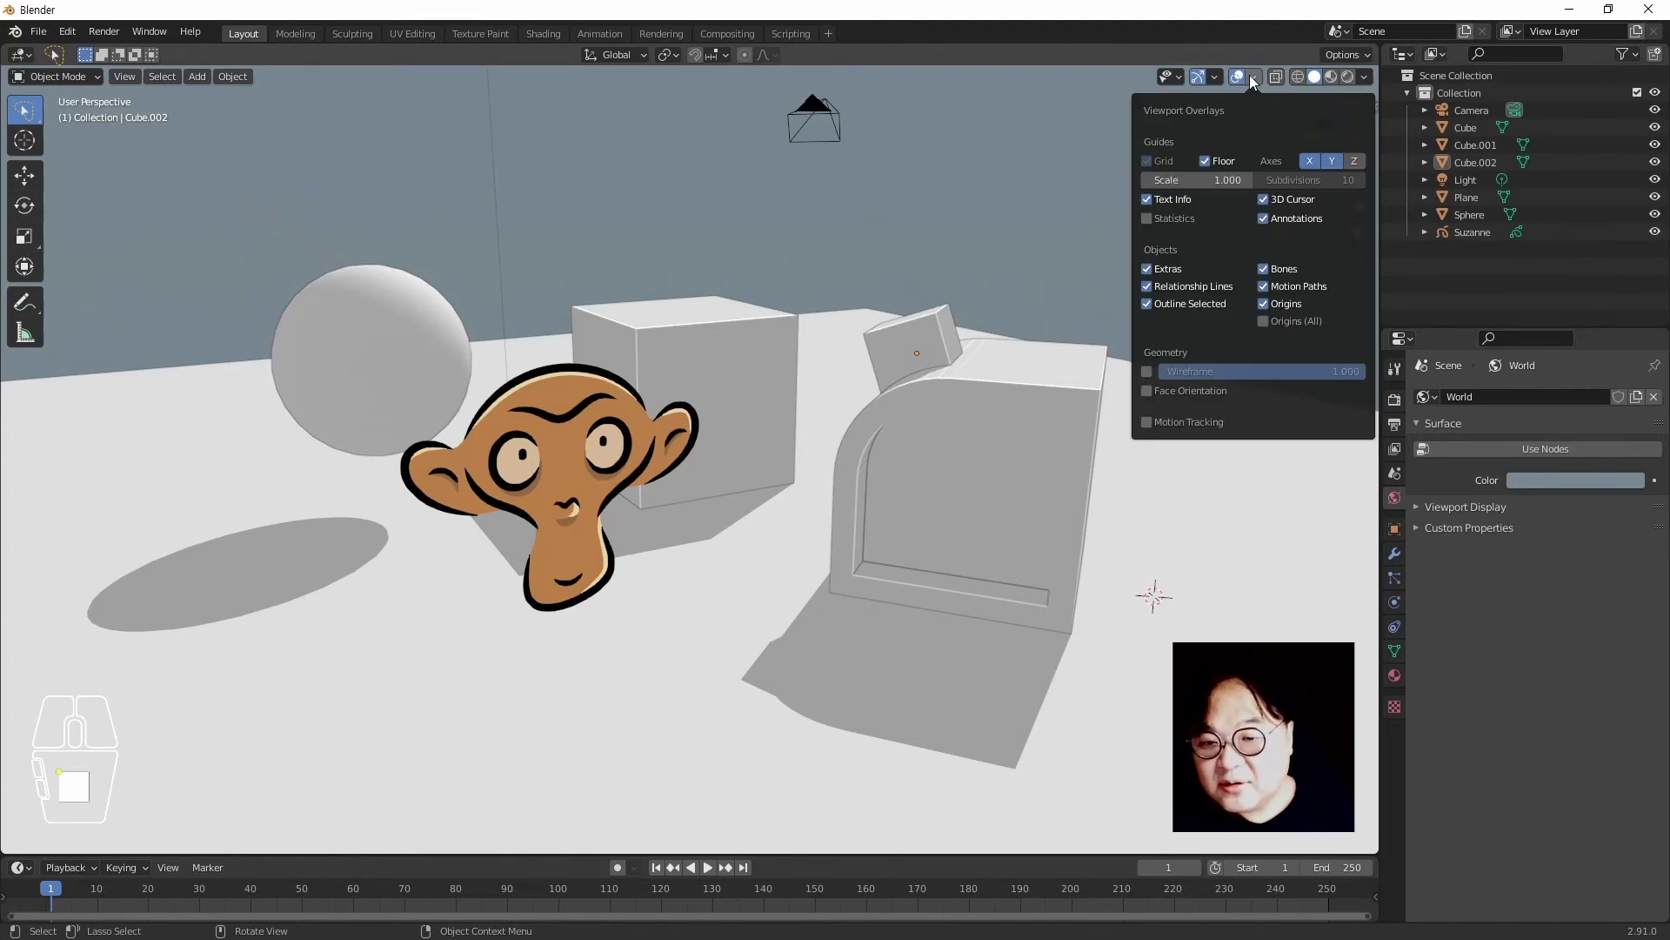
middle_drag(1056, 216, 796, 452)
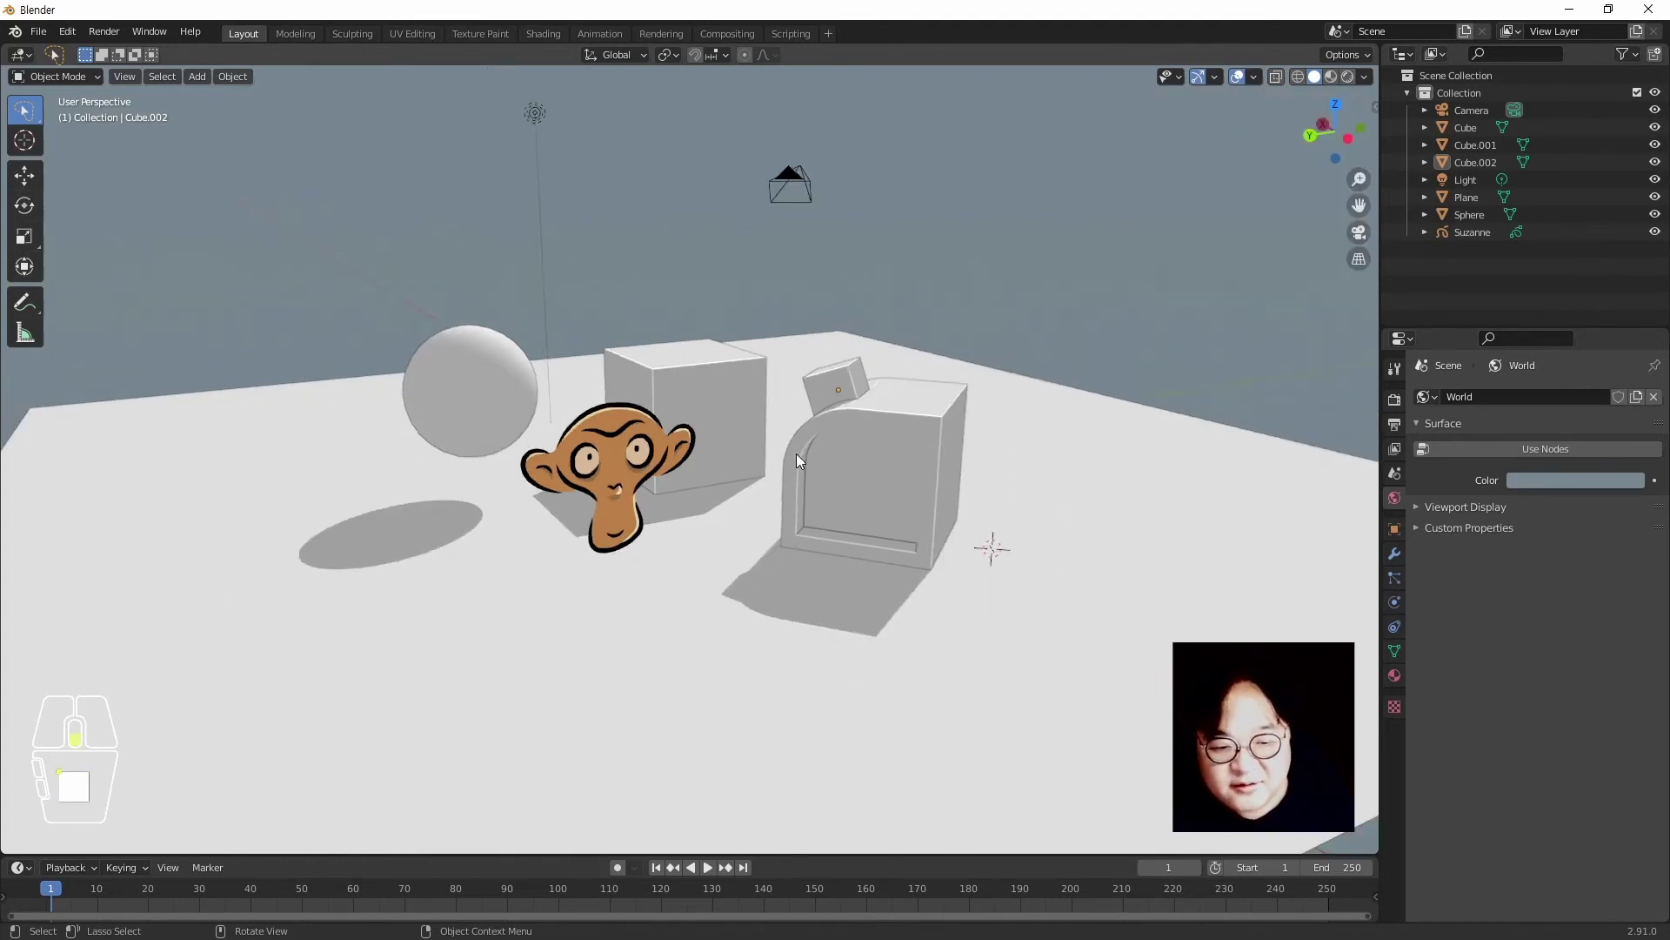
key(z)
click(653, 455)
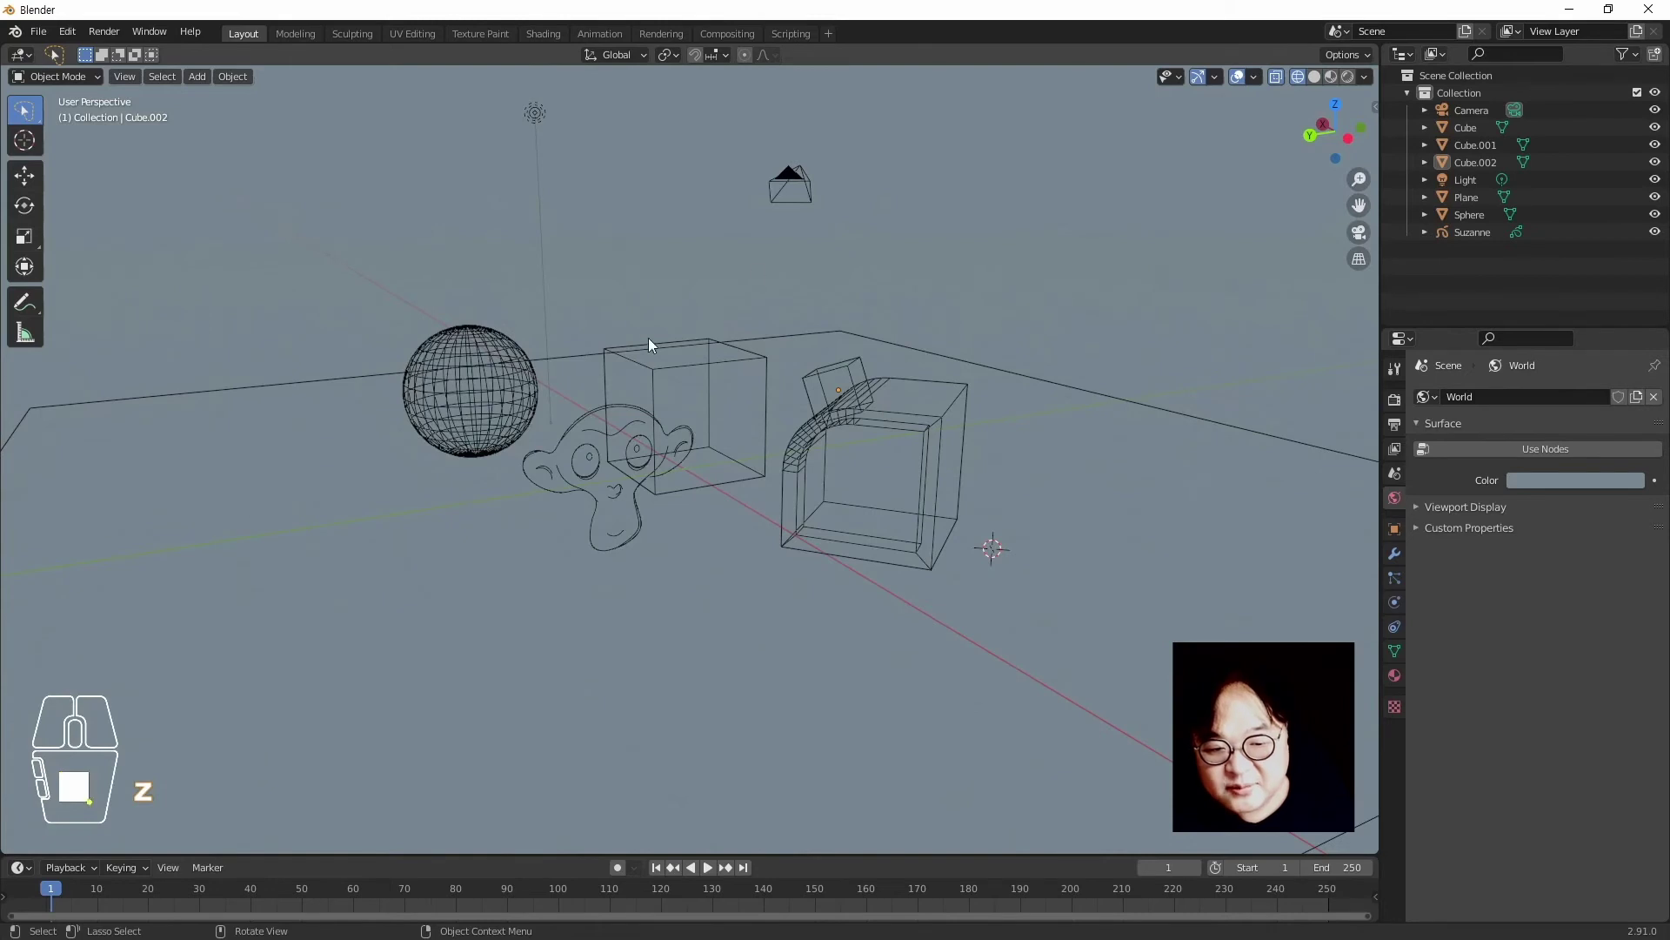
middle_drag(649, 338, 717, 408)
scroll(728, 411, down, 1)
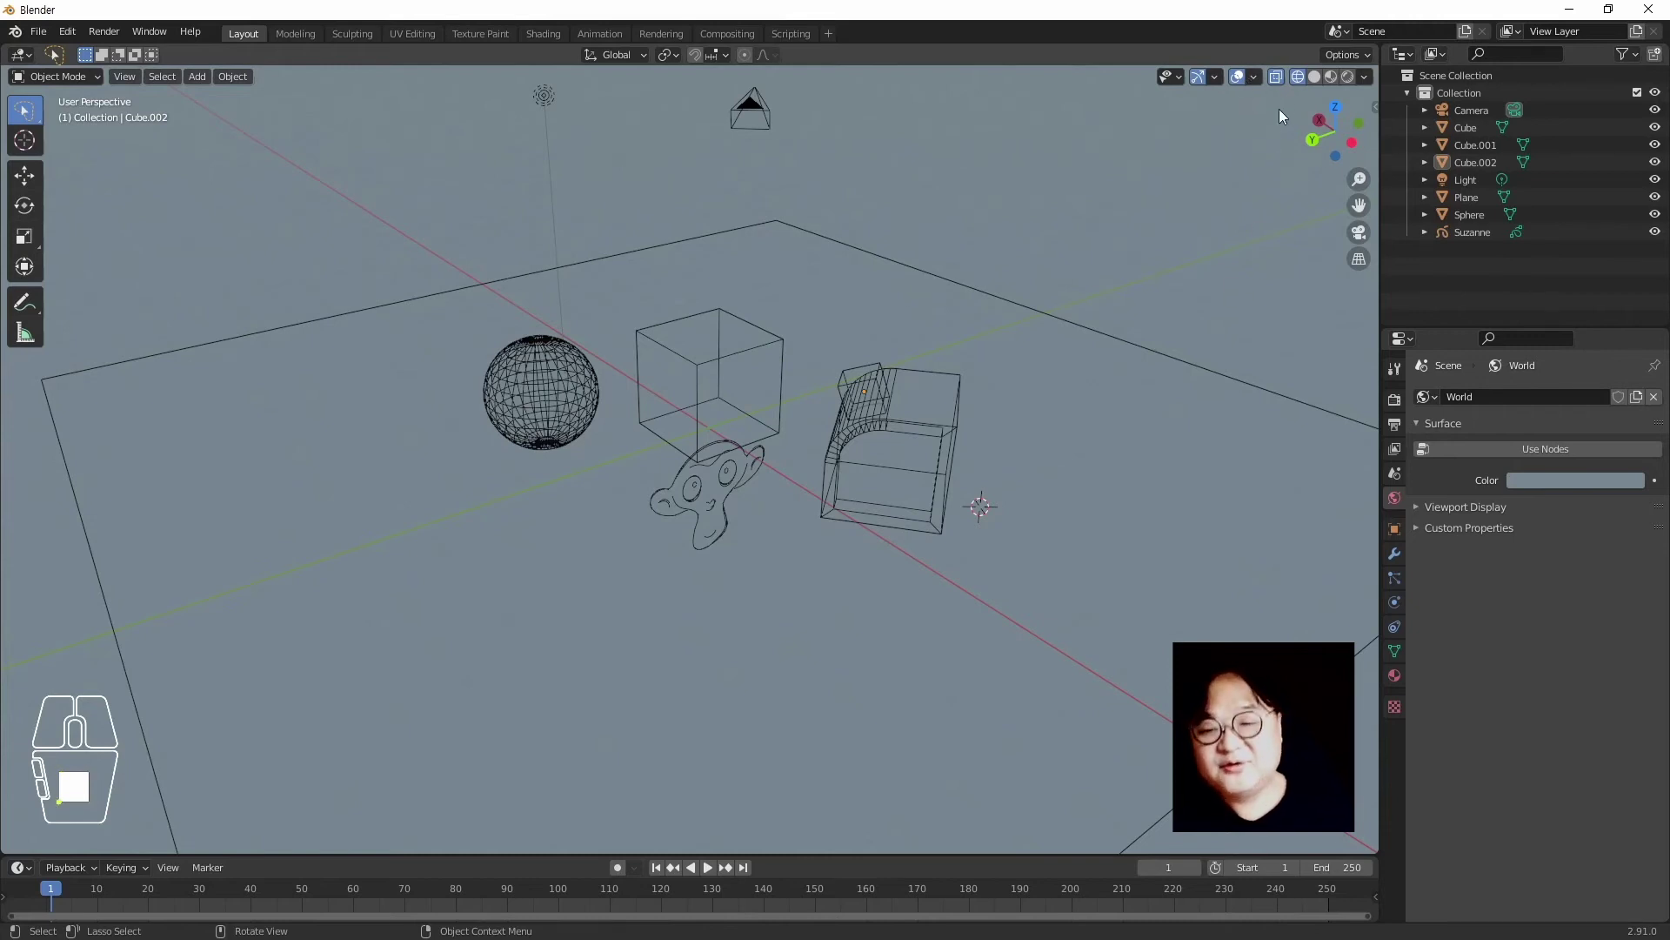
Try selecting the camera alone and the building, both cubes, sphere and Suzanne drawing together, and end with everything deselected
click(737, 150)
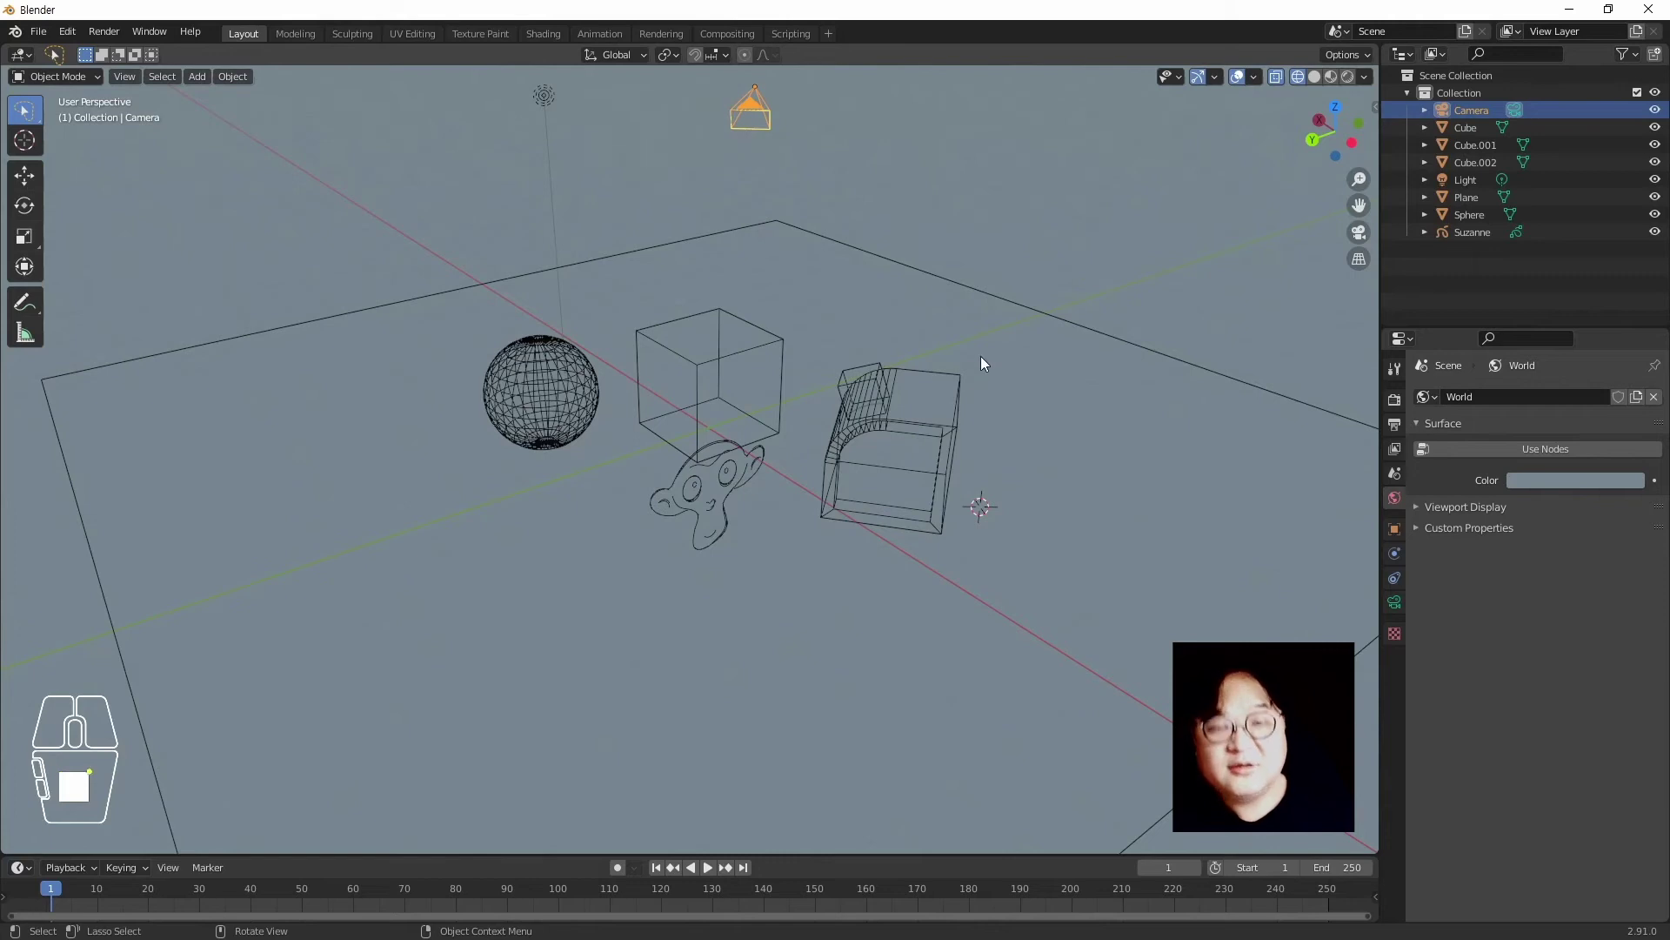
click(948, 393)
shift+click(714, 420)
shift+click(530, 442)
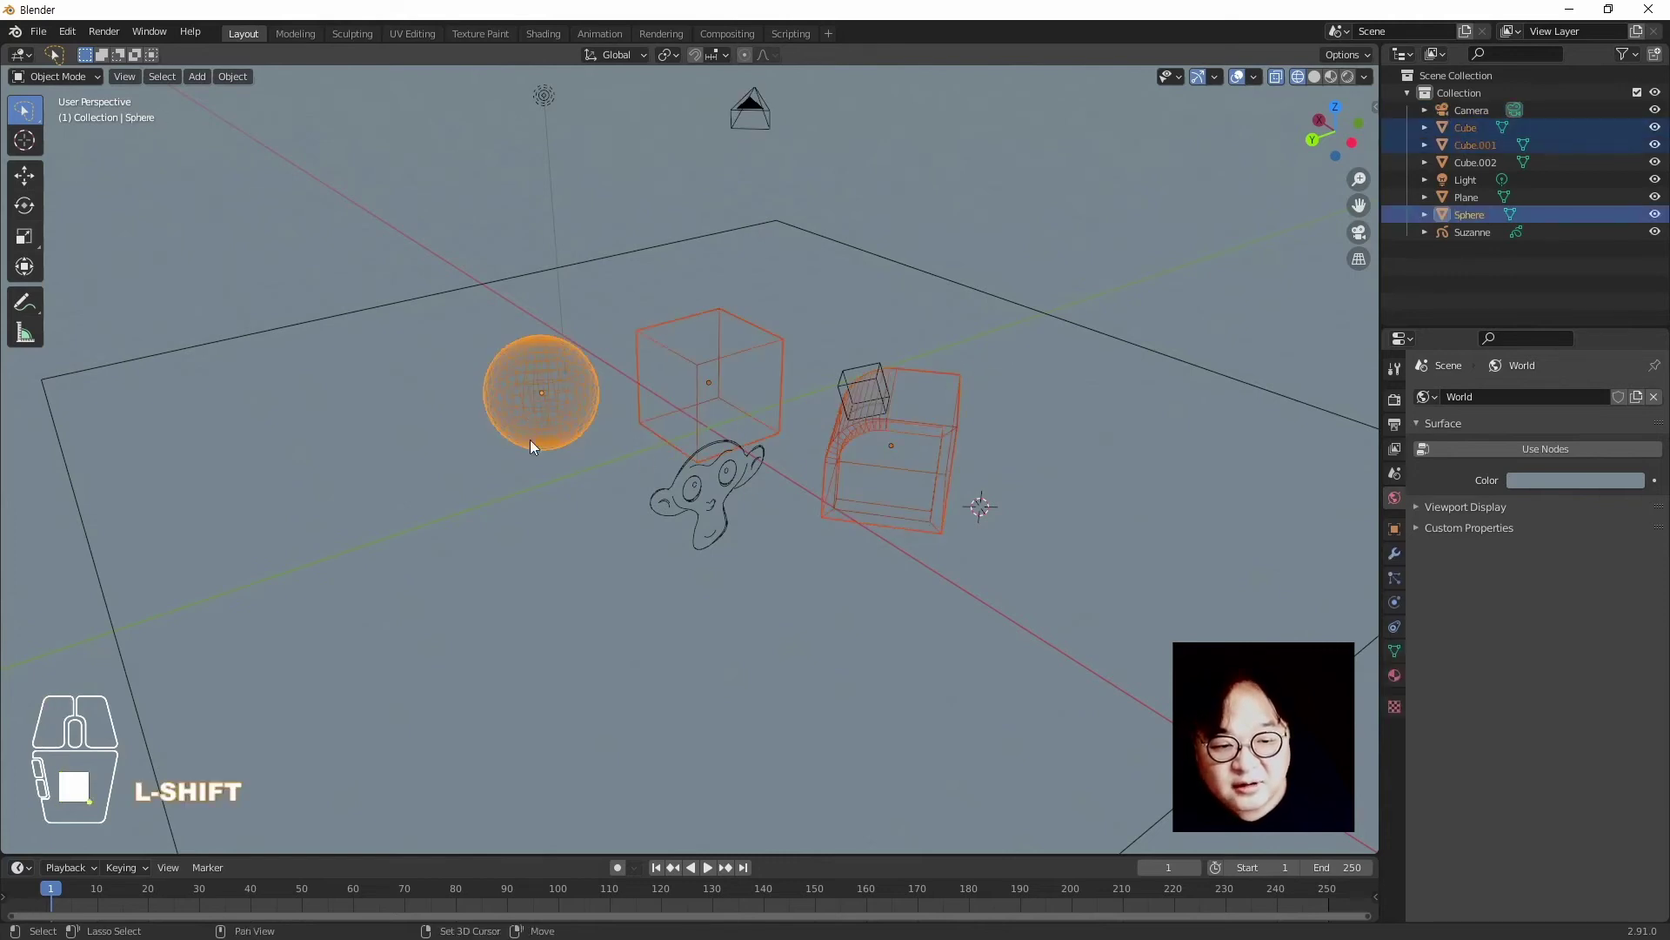
shift+click(673, 548)
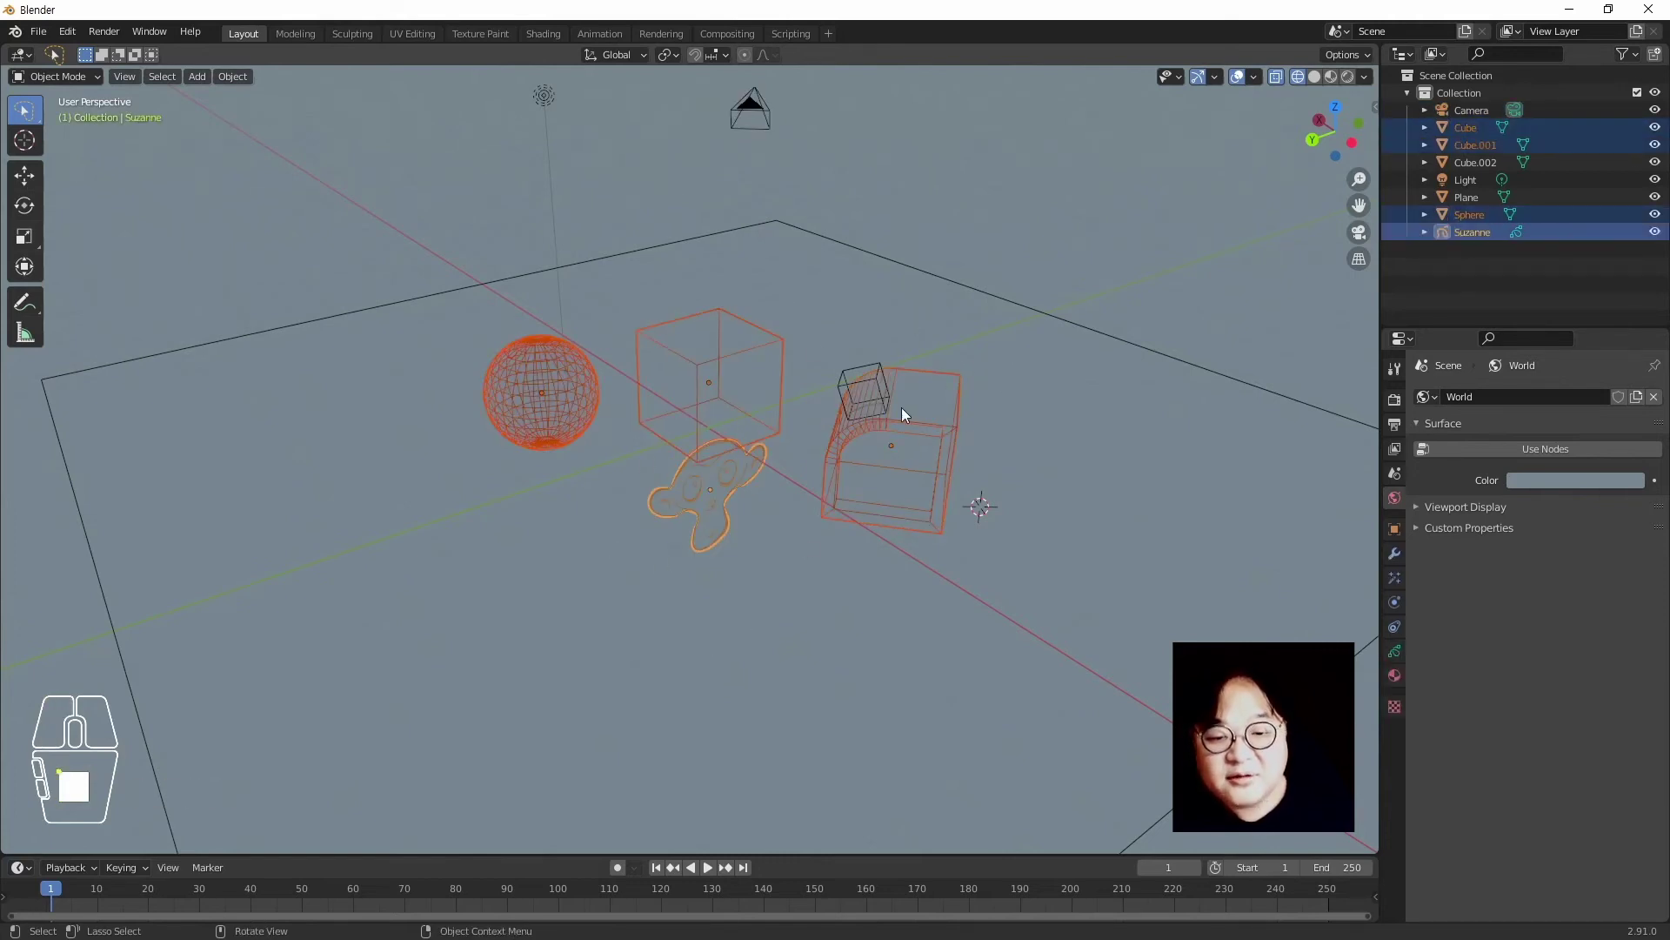
shift+click(865, 402)
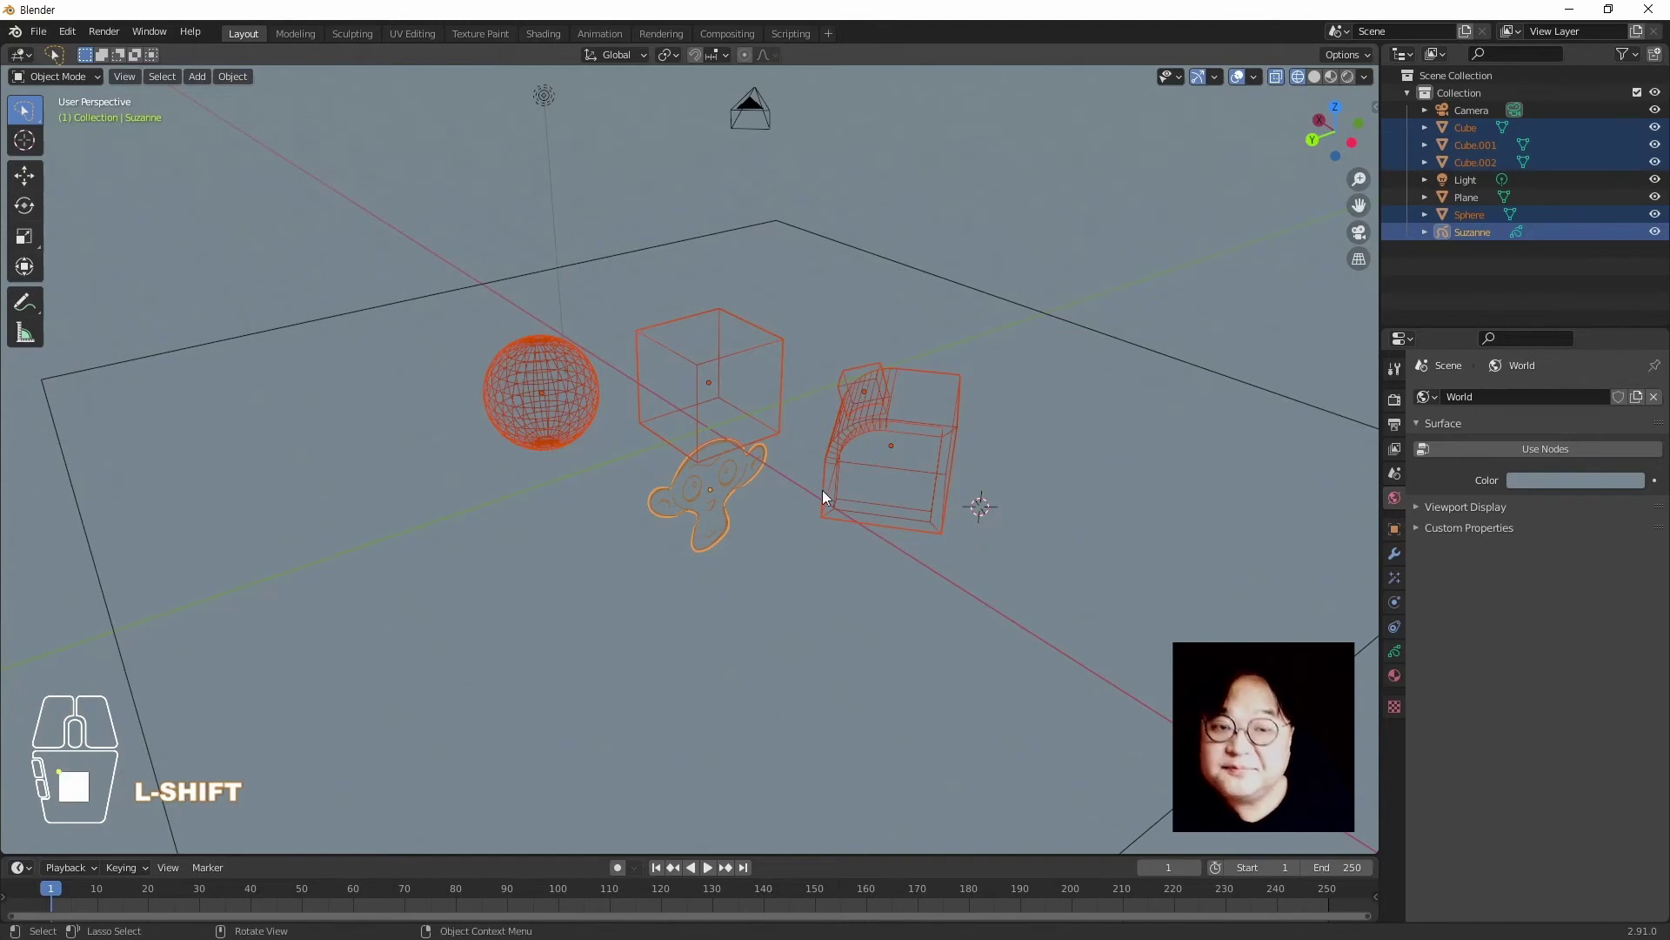
click(1059, 150)
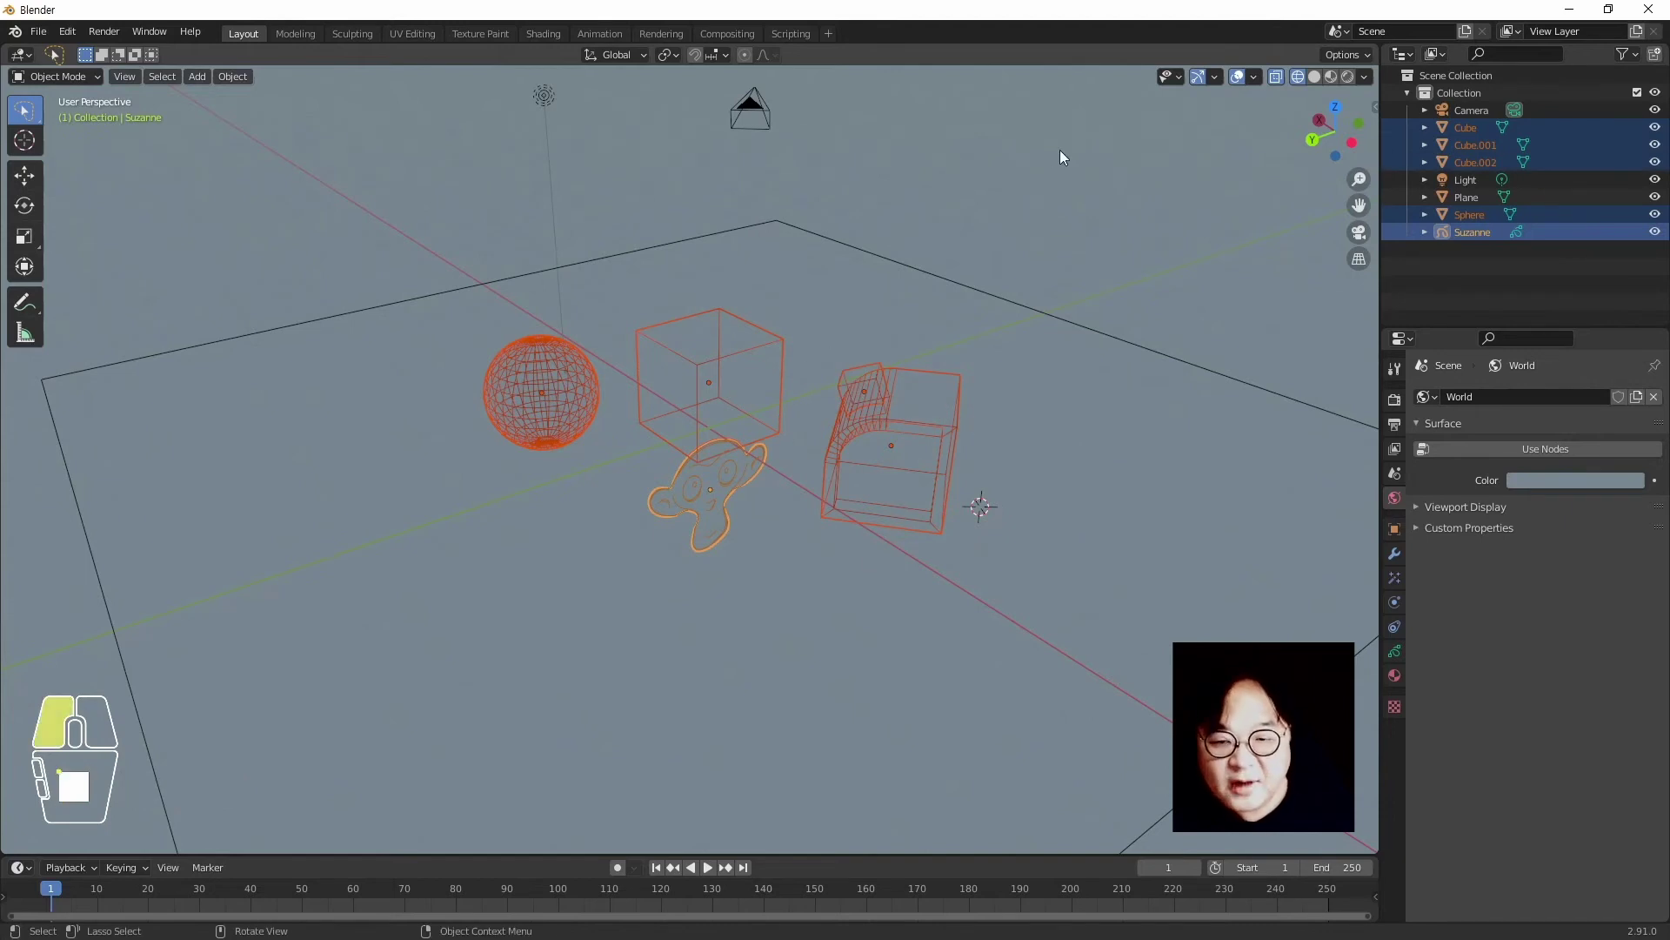
Open the viewport overlay options and toggle the Floor grid off and on
click(1258, 79)
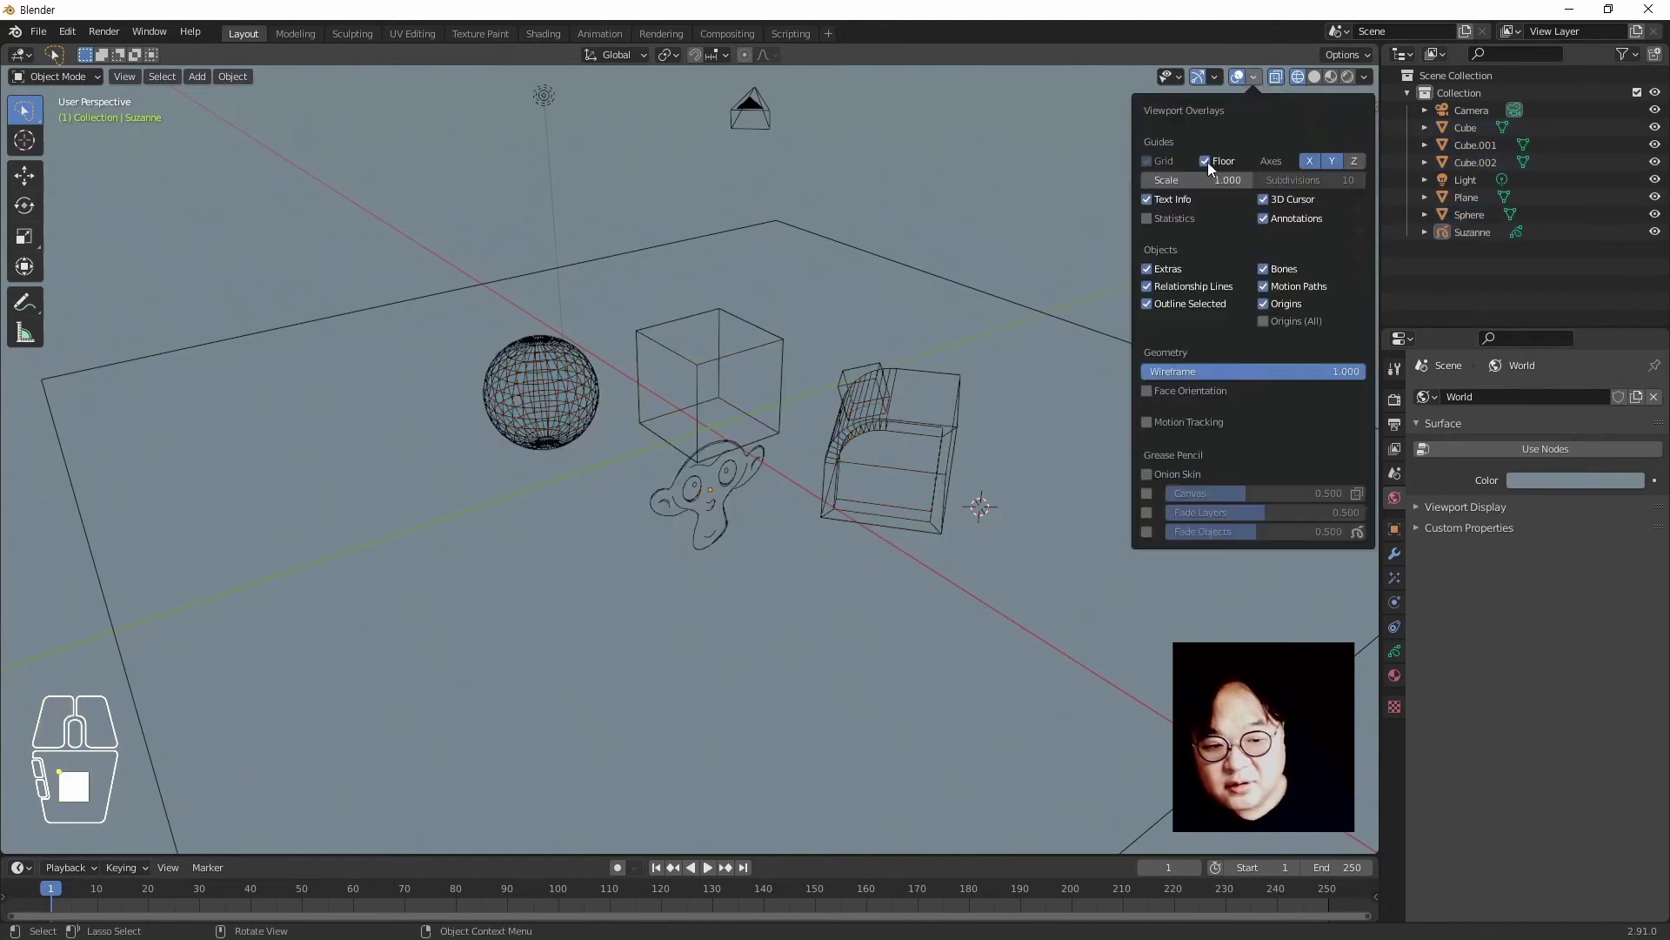
click(1258, 80)
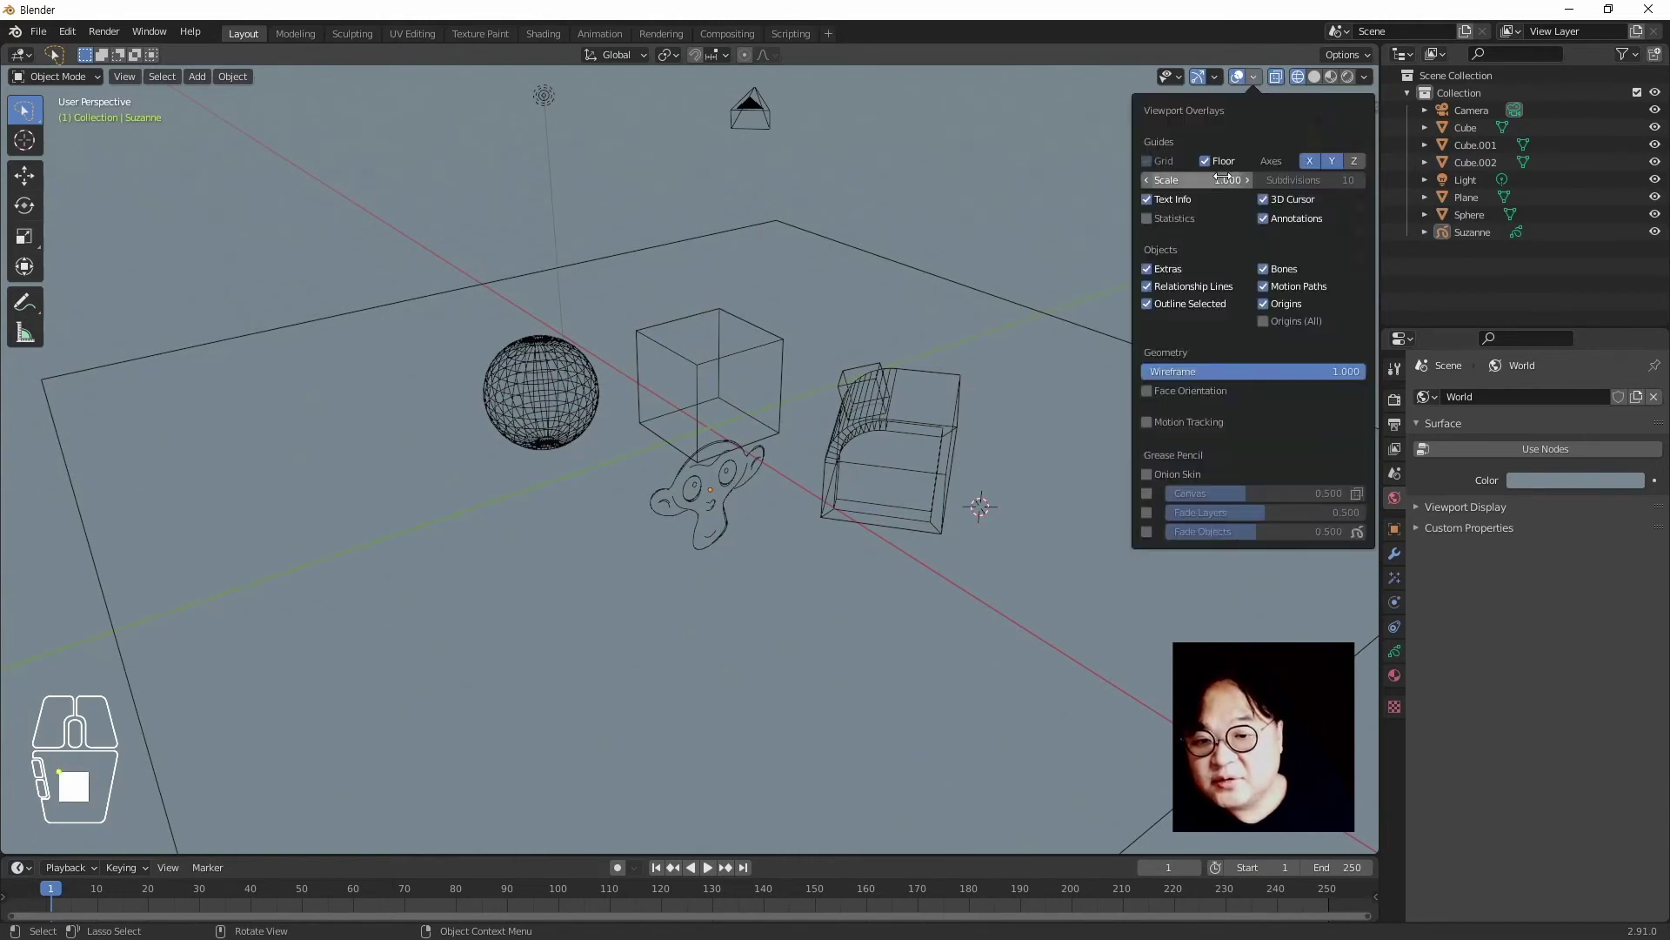
click(1207, 163)
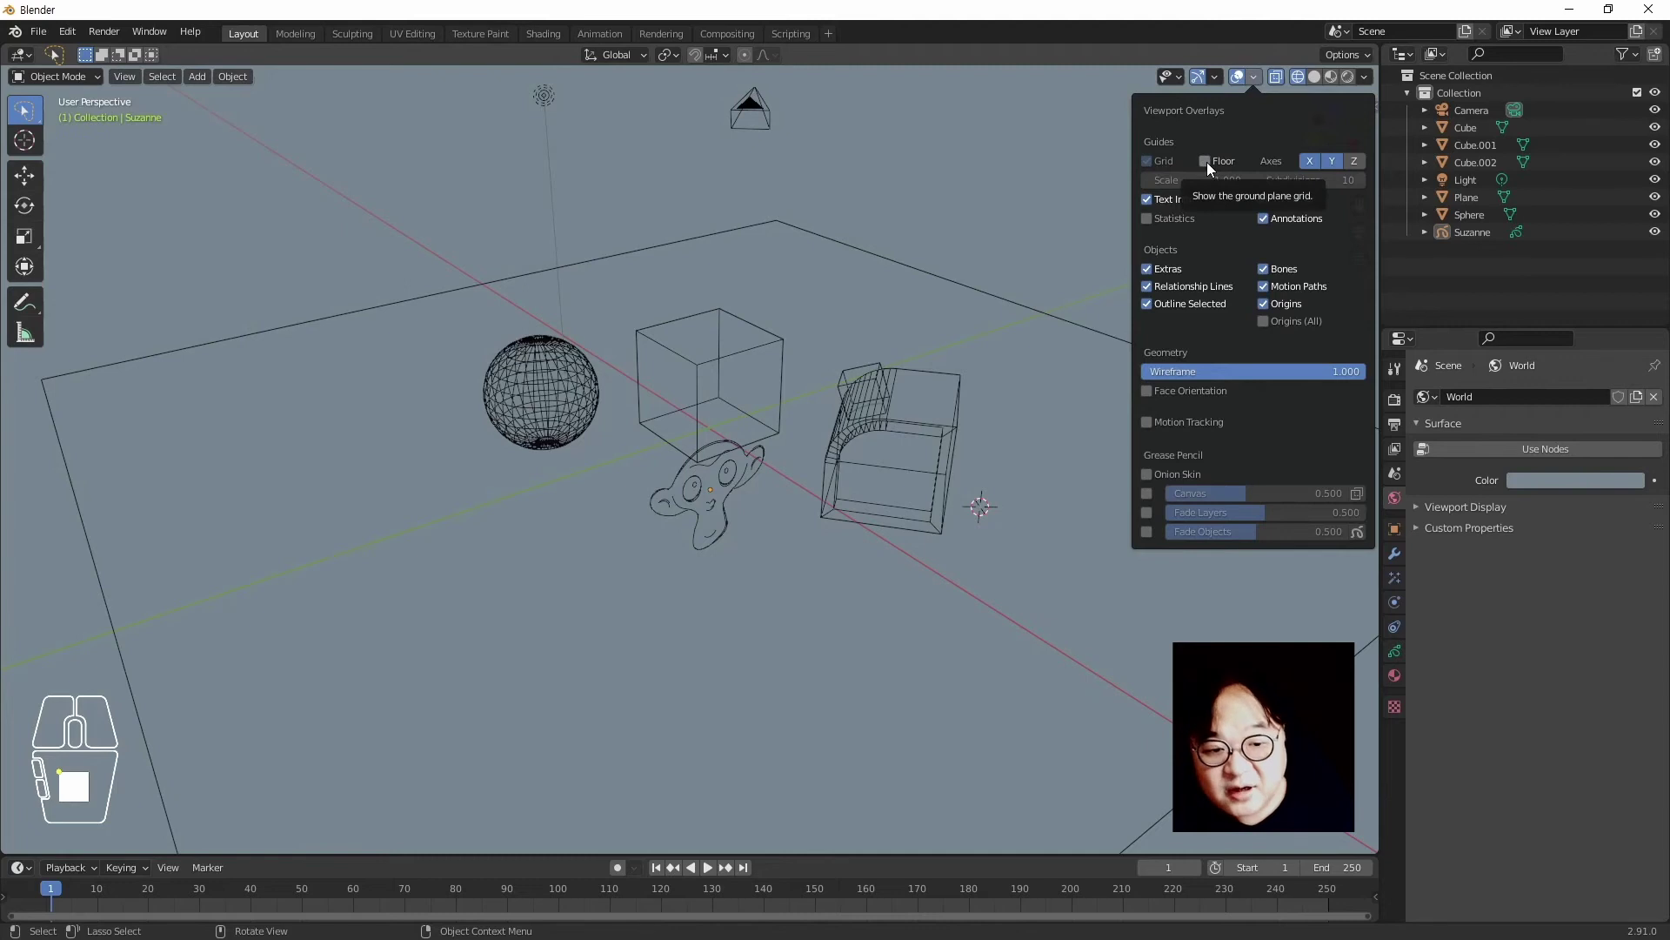
click(1207, 161)
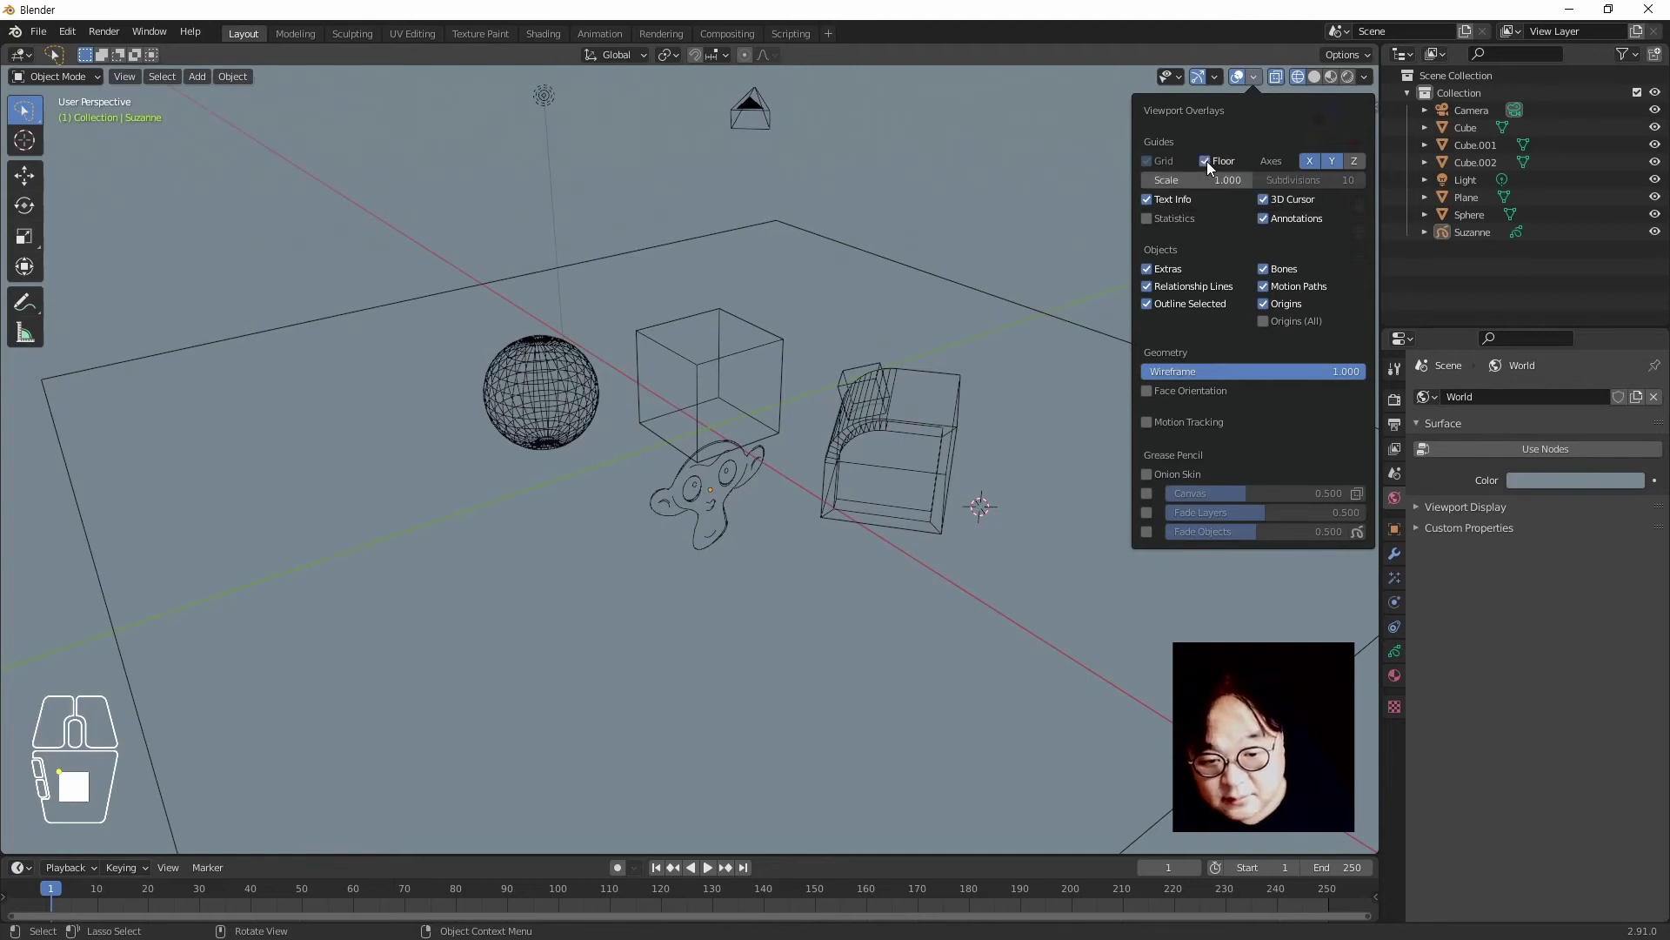
Darken the world surface colour to a deep blue-grey by lowering its brightness
click(1562, 480)
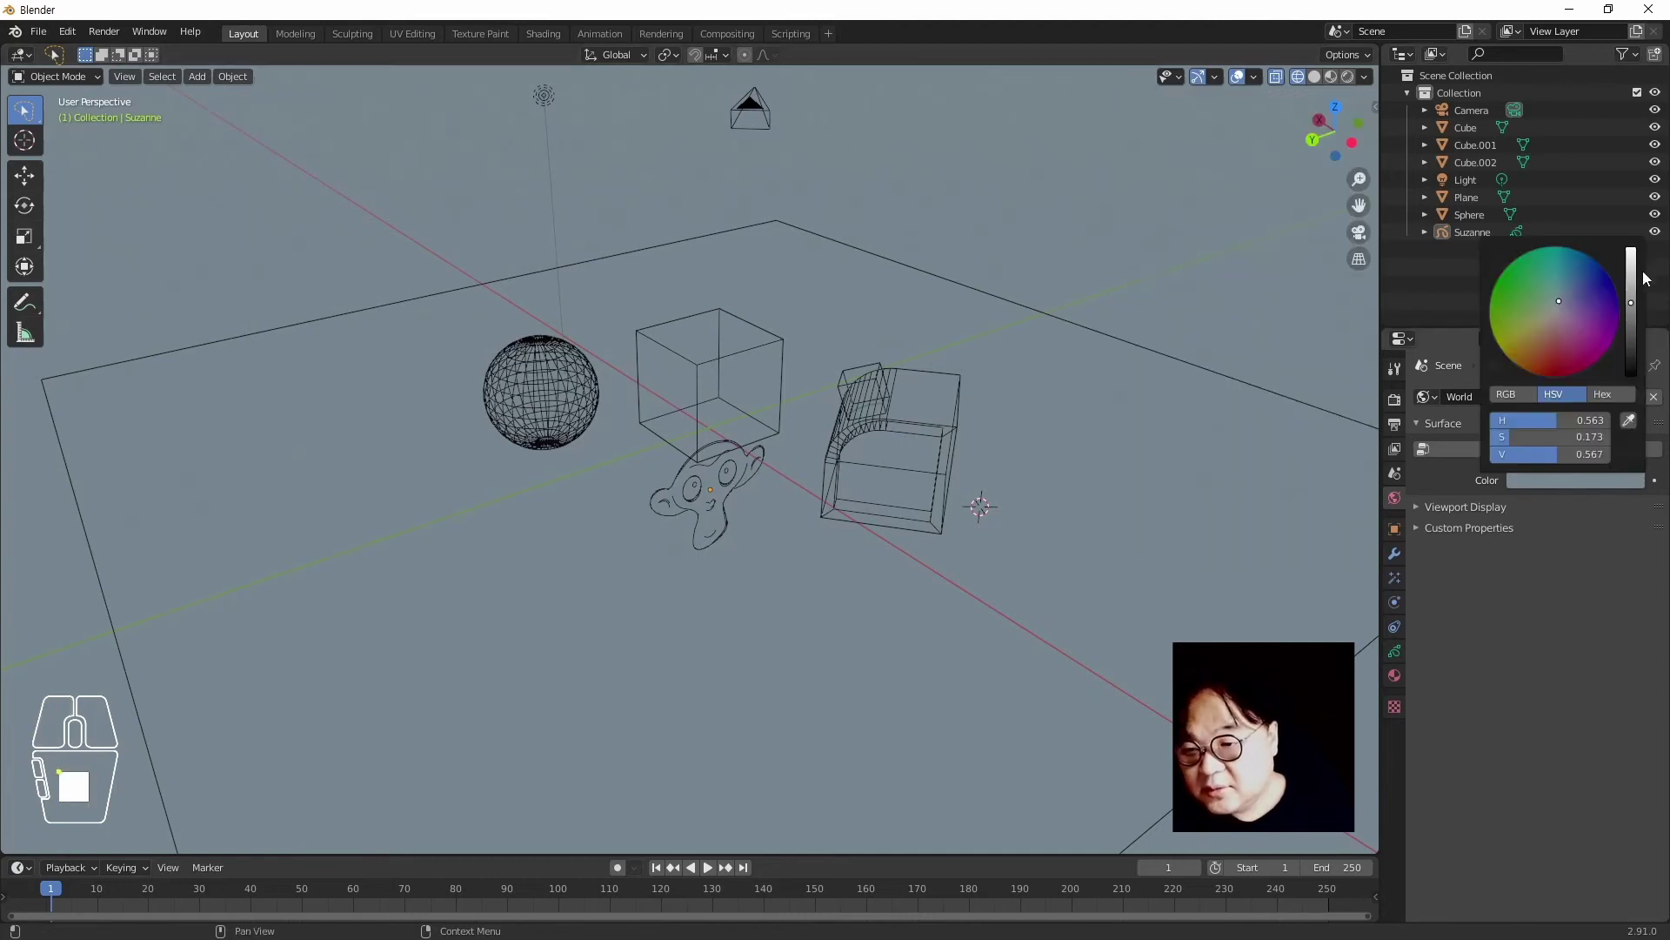
drag(1631, 303, 1633, 340)
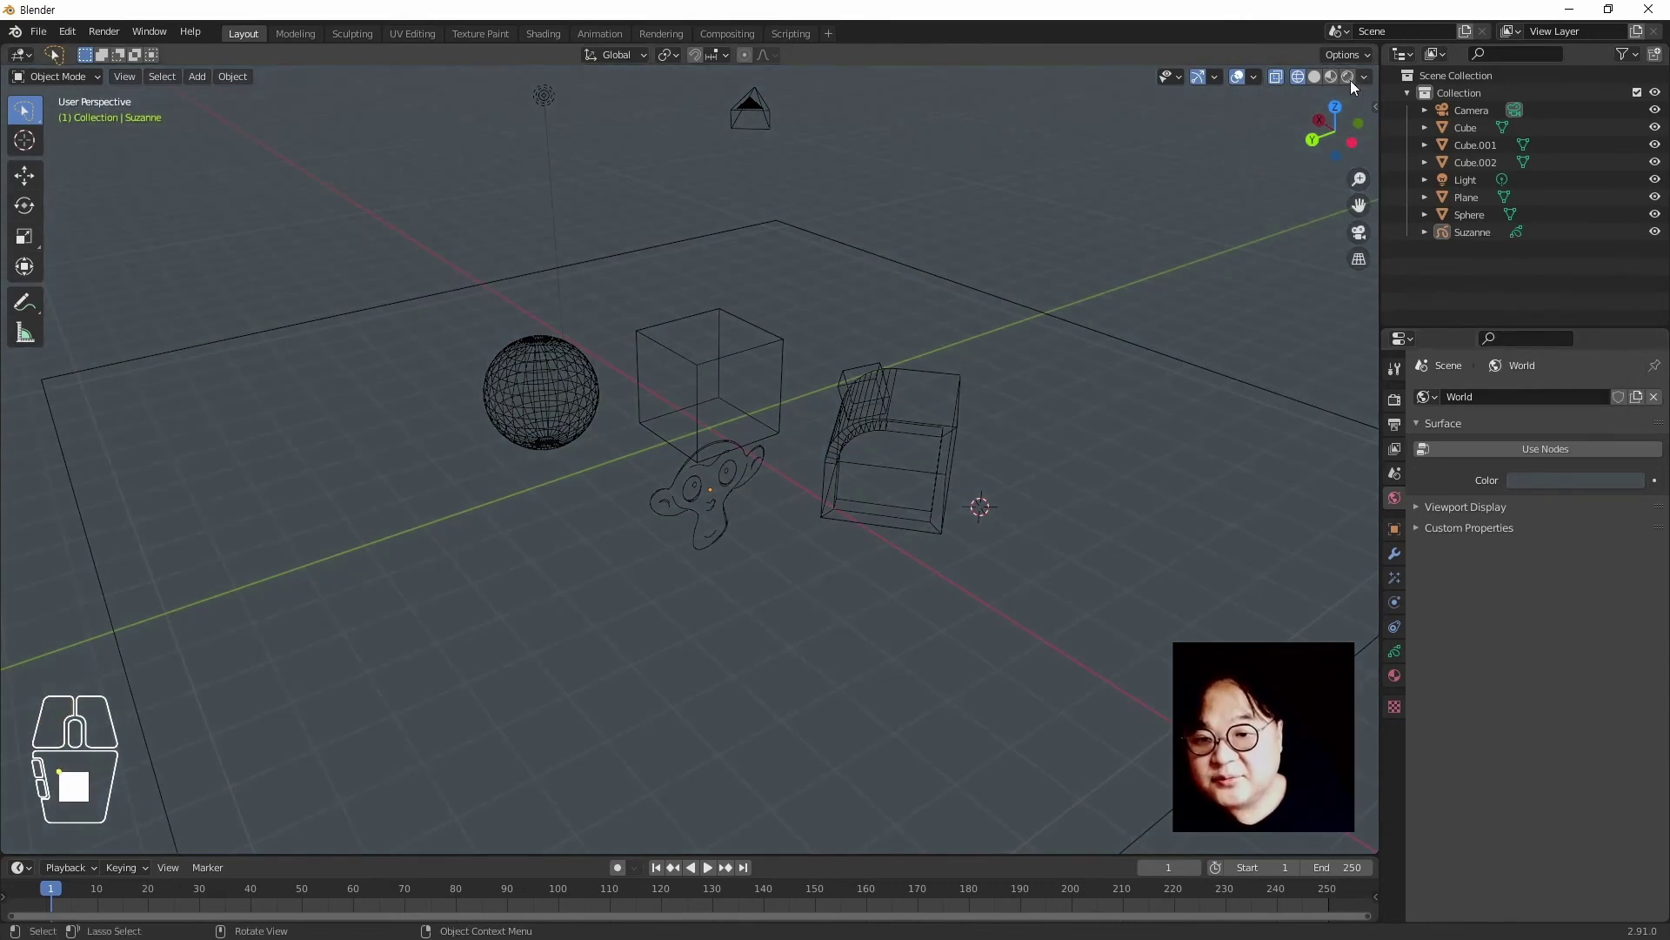
Toggle the Floor overlay off and on twice against the dark background, leaving the ground grid shown
click(1256, 80)
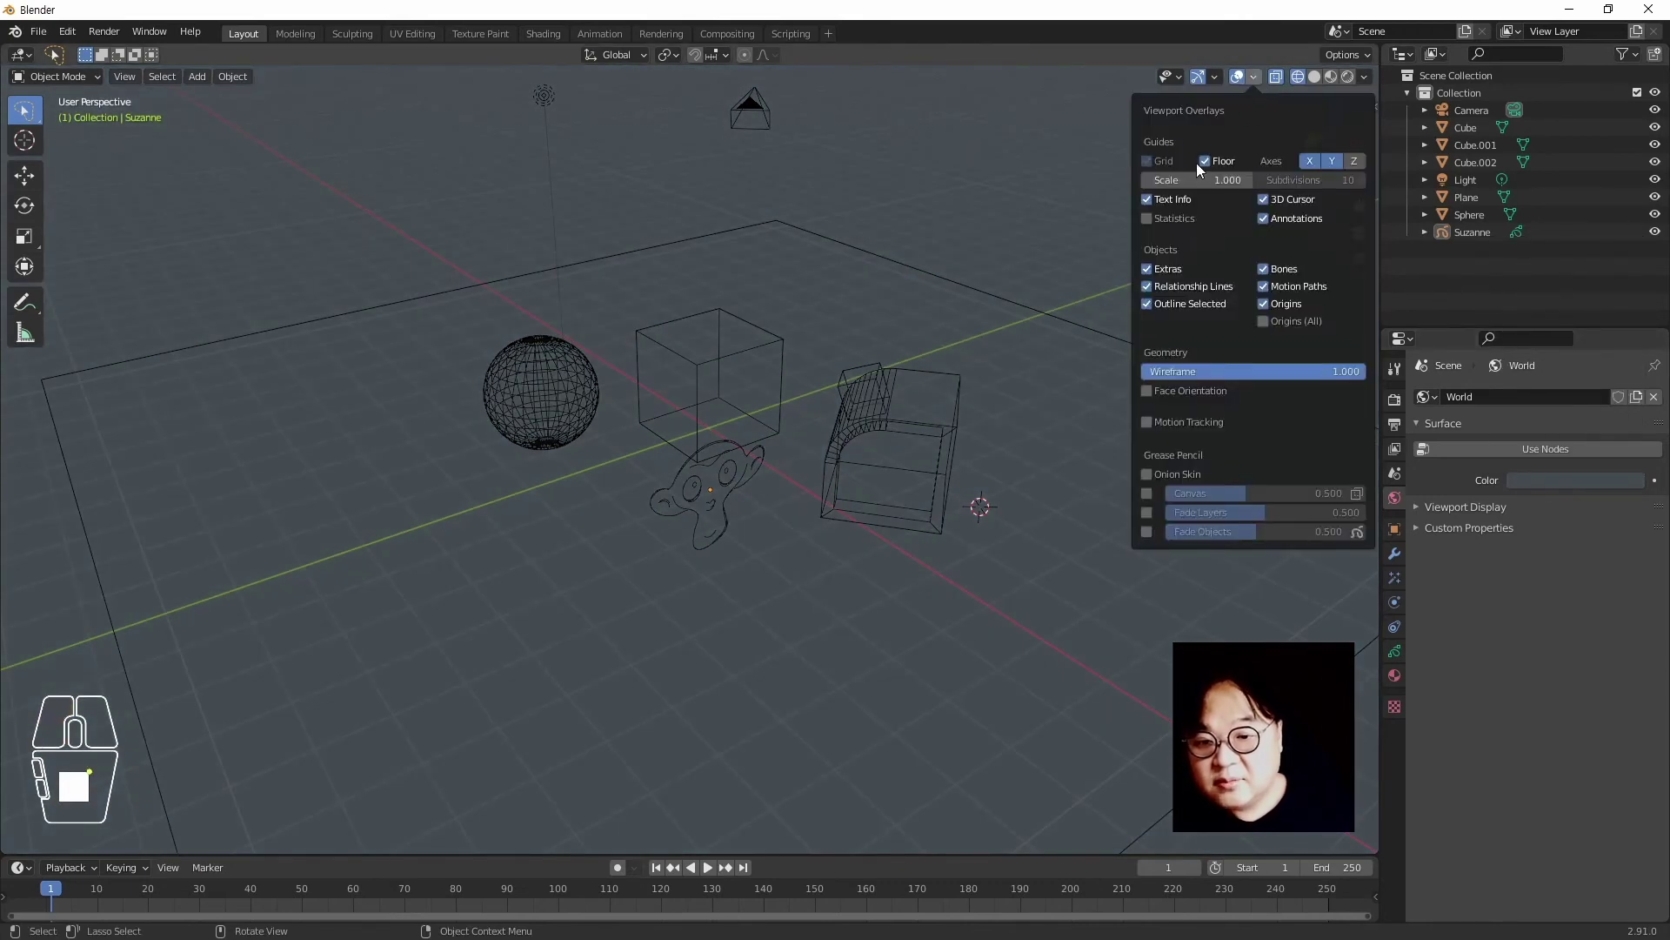
click(1207, 160)
click(1208, 159)
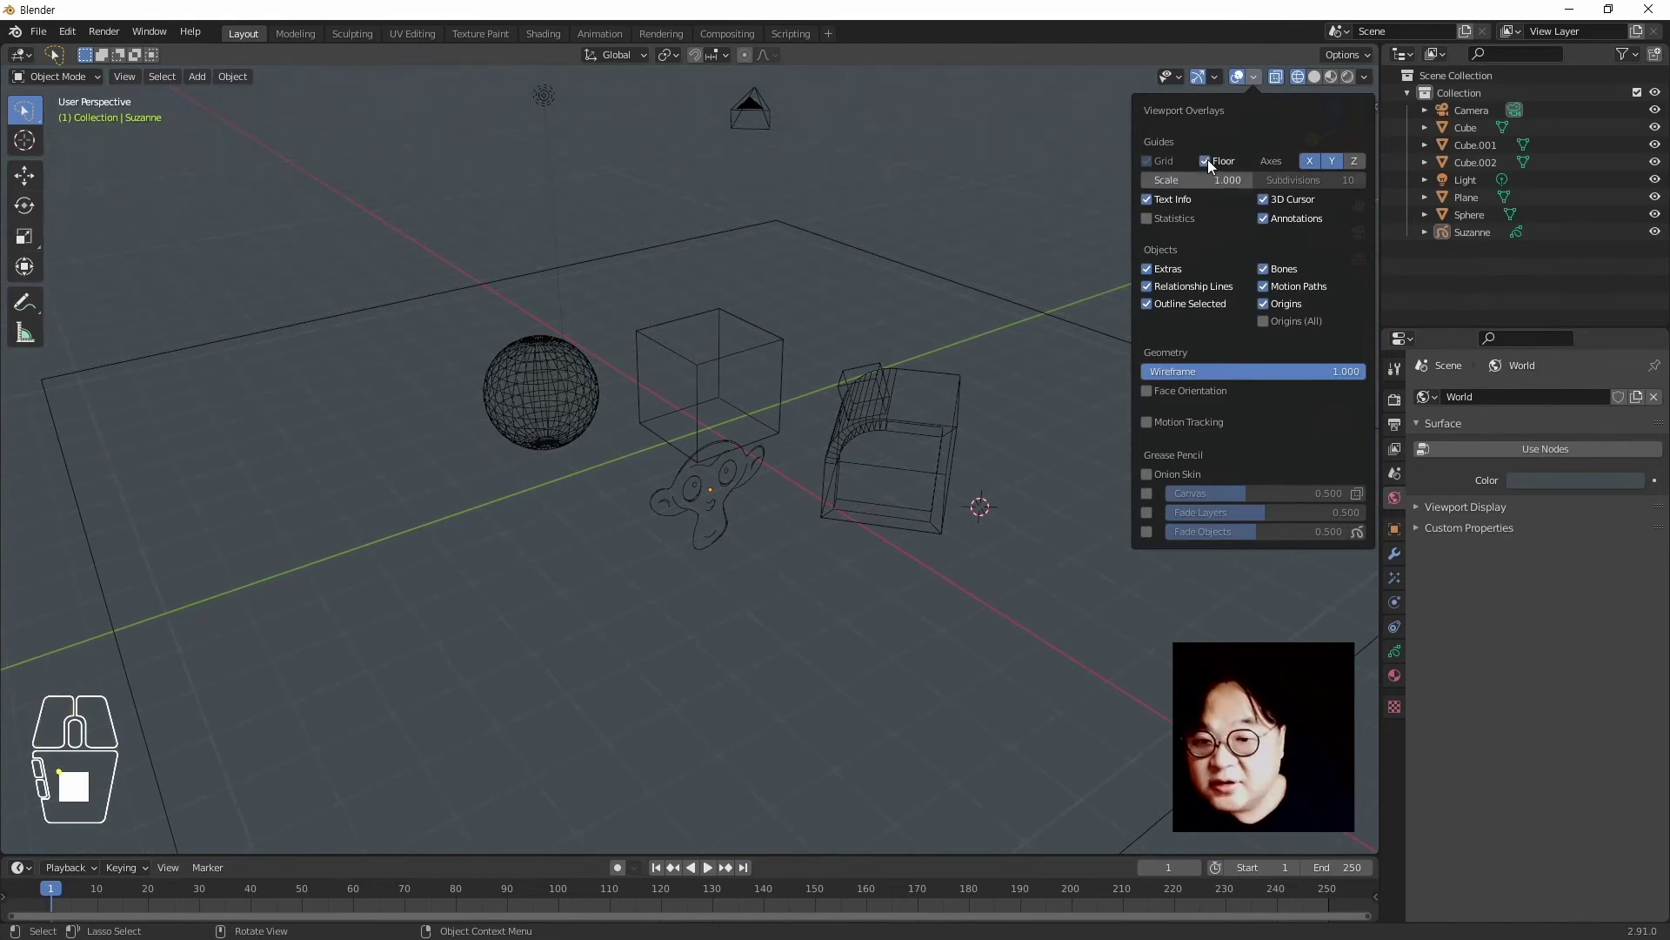
click(1208, 159)
click(1208, 159)
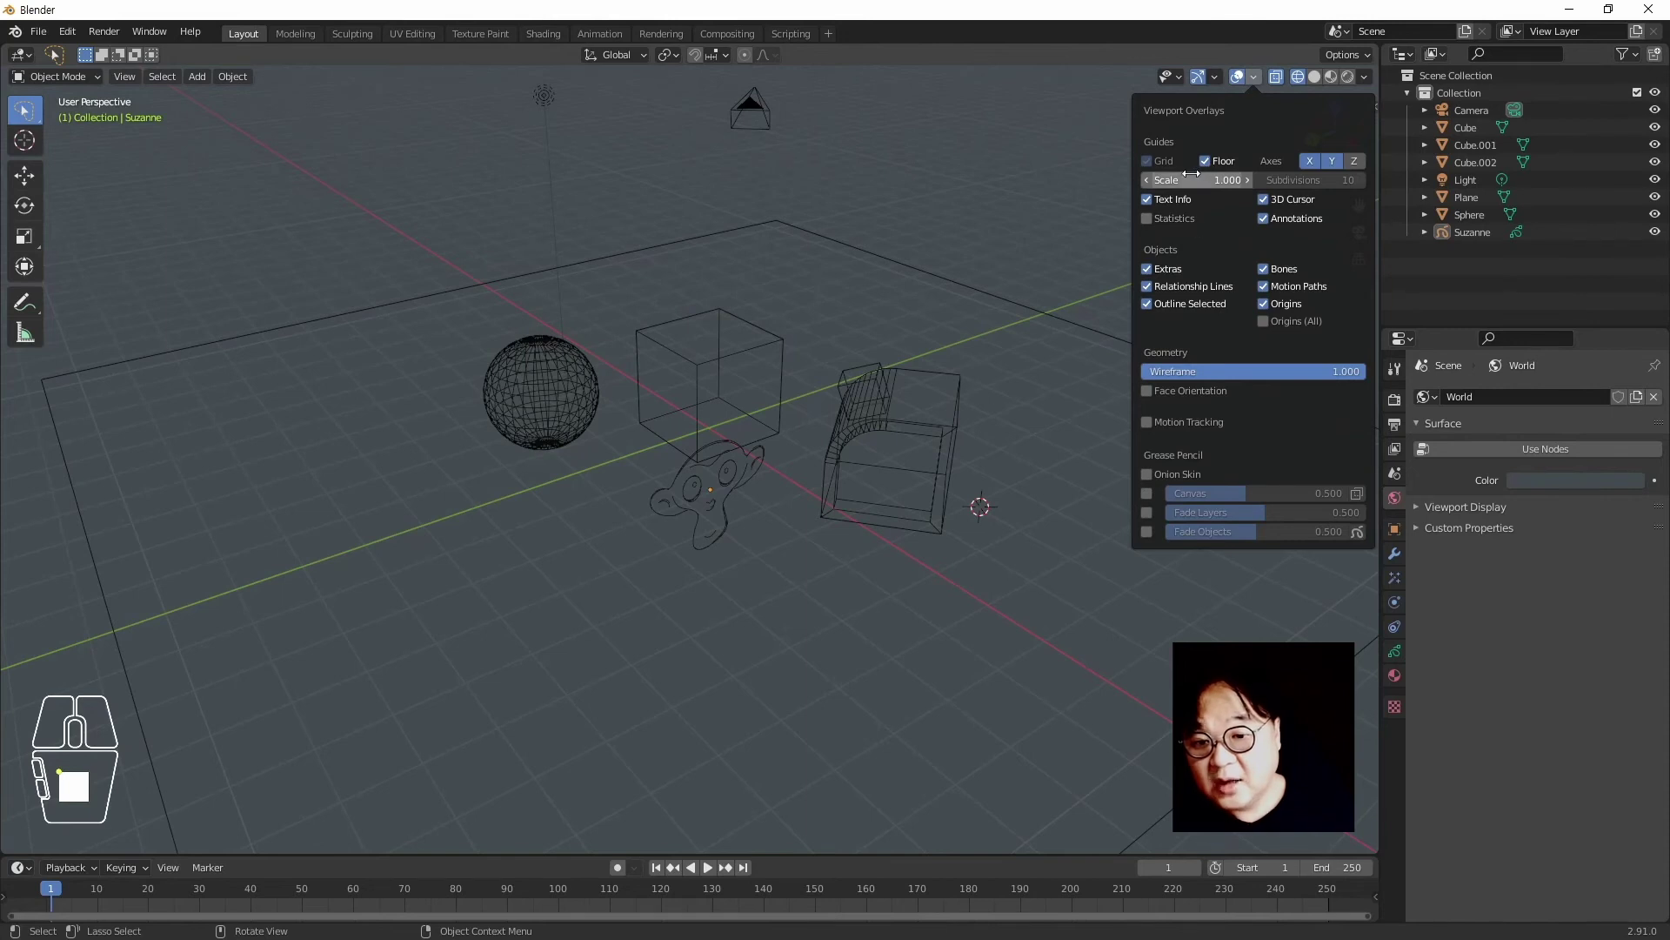
Try a floor grid scale of 1.071 in the viewport overlays and set it back to 1
drag(1191, 173, 1207, 173)
key(ctrl+z)
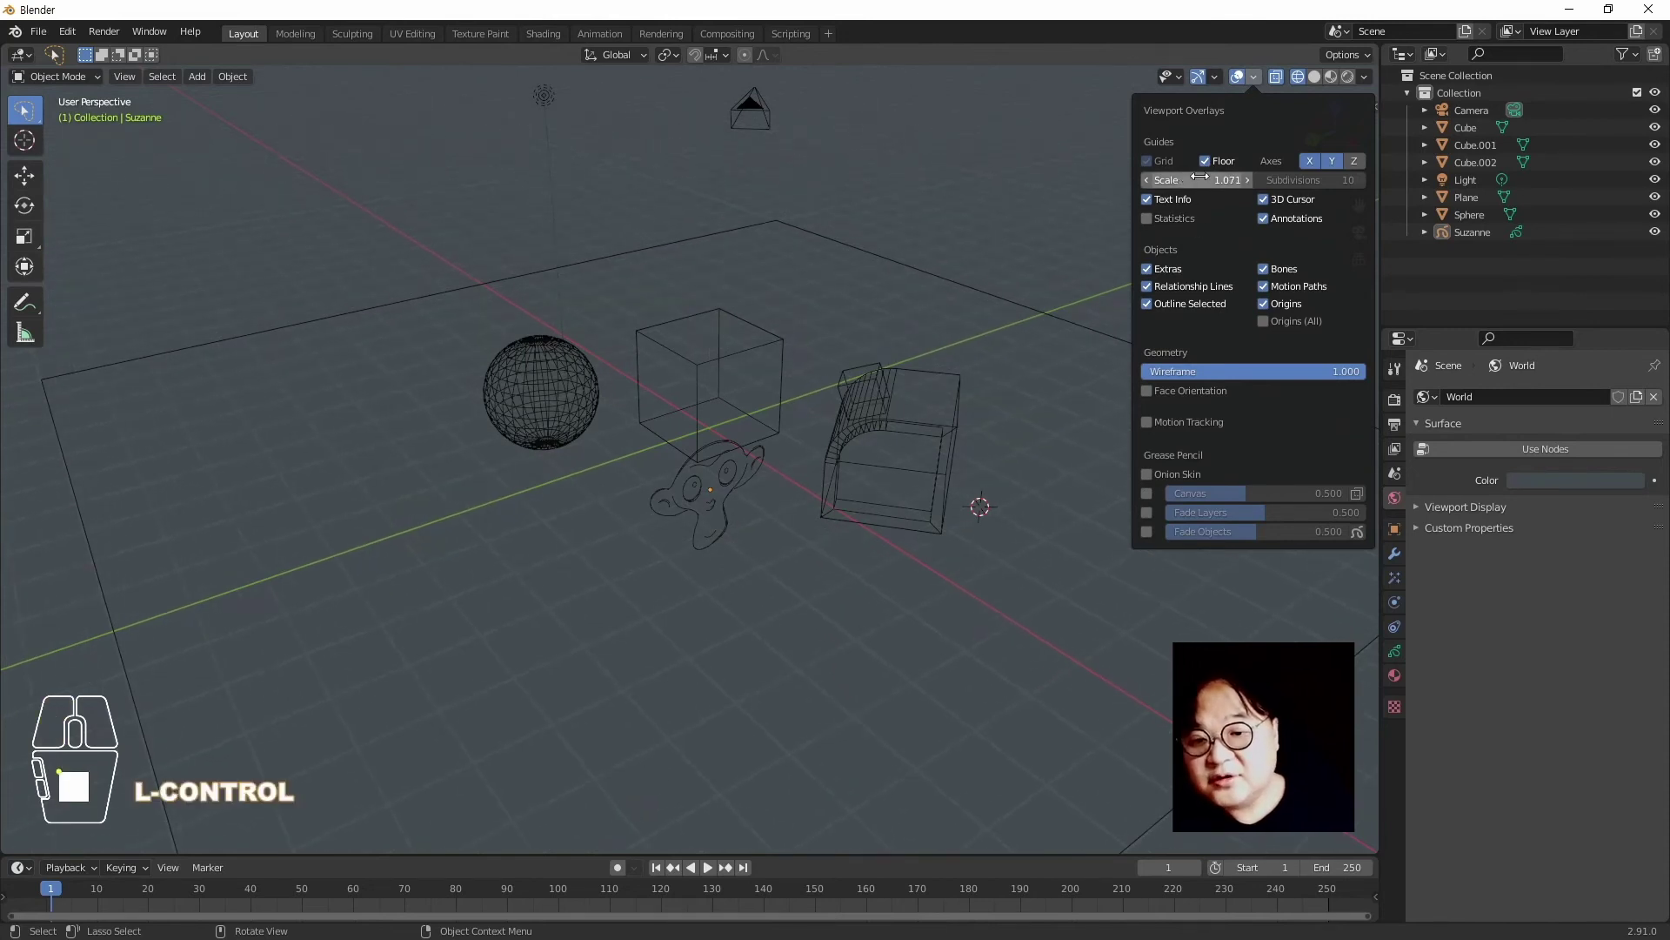
click(1200, 176)
text(1)
key(Return)
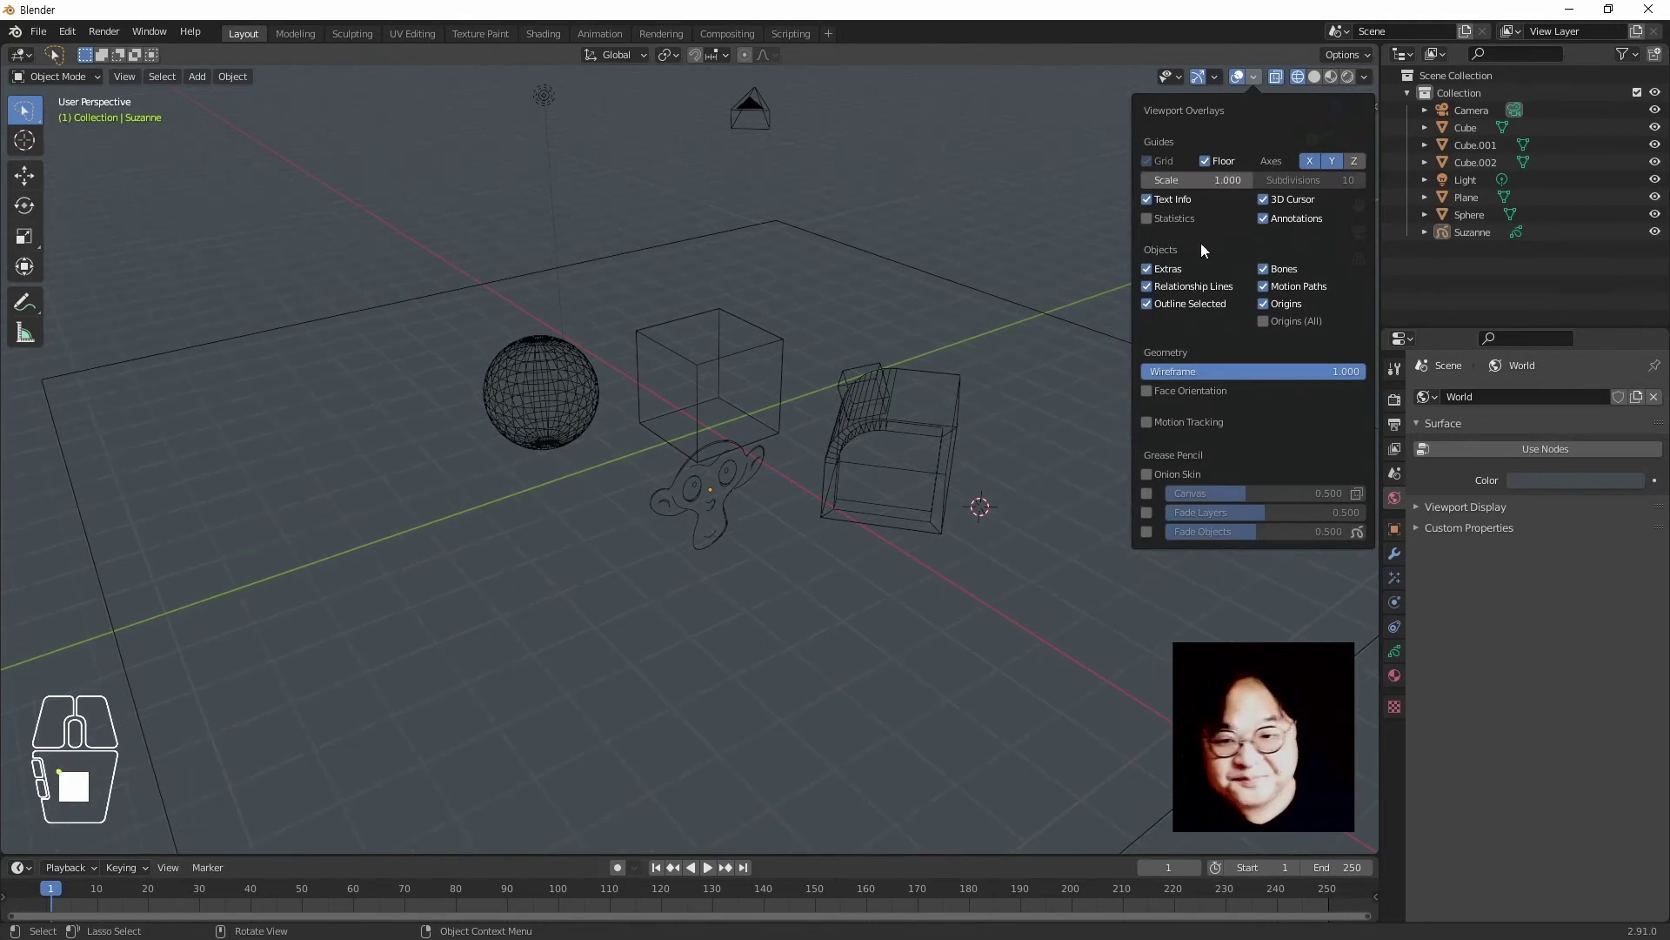
Toggle the 3D Cursor overlay off and on twice, leaving the cursor shown
click(1267, 200)
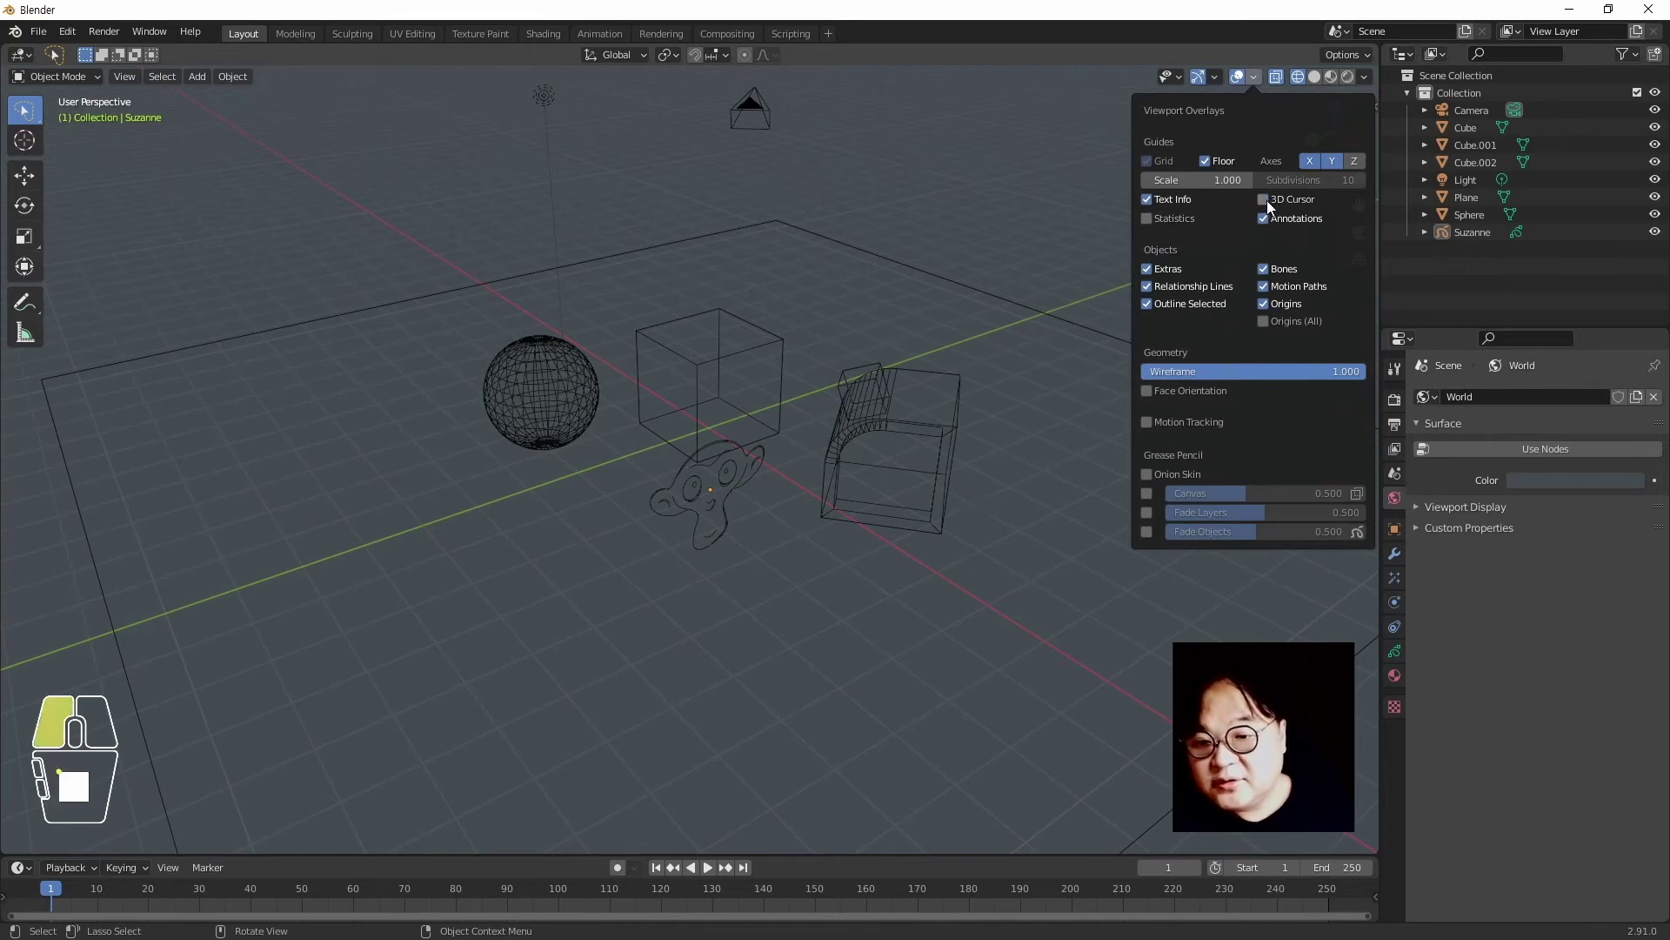
click(1266, 201)
click(1267, 200)
click(1267, 200)
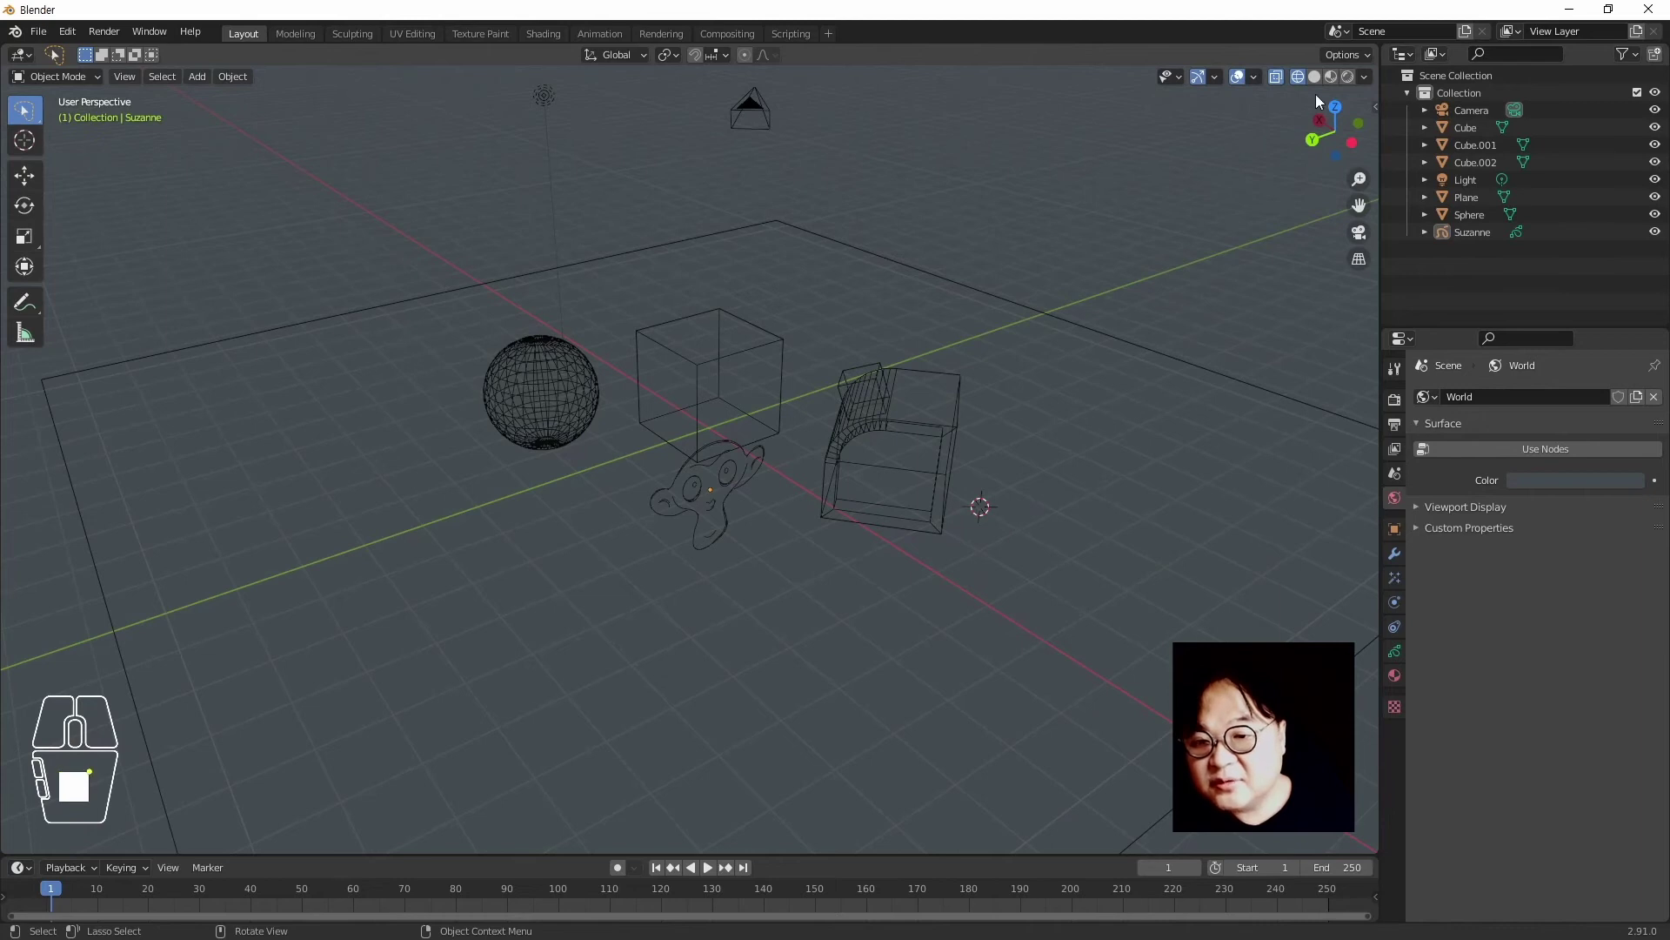
Toggle the Statistics overlay on and off and the Text Info overlay off and on
click(1254, 77)
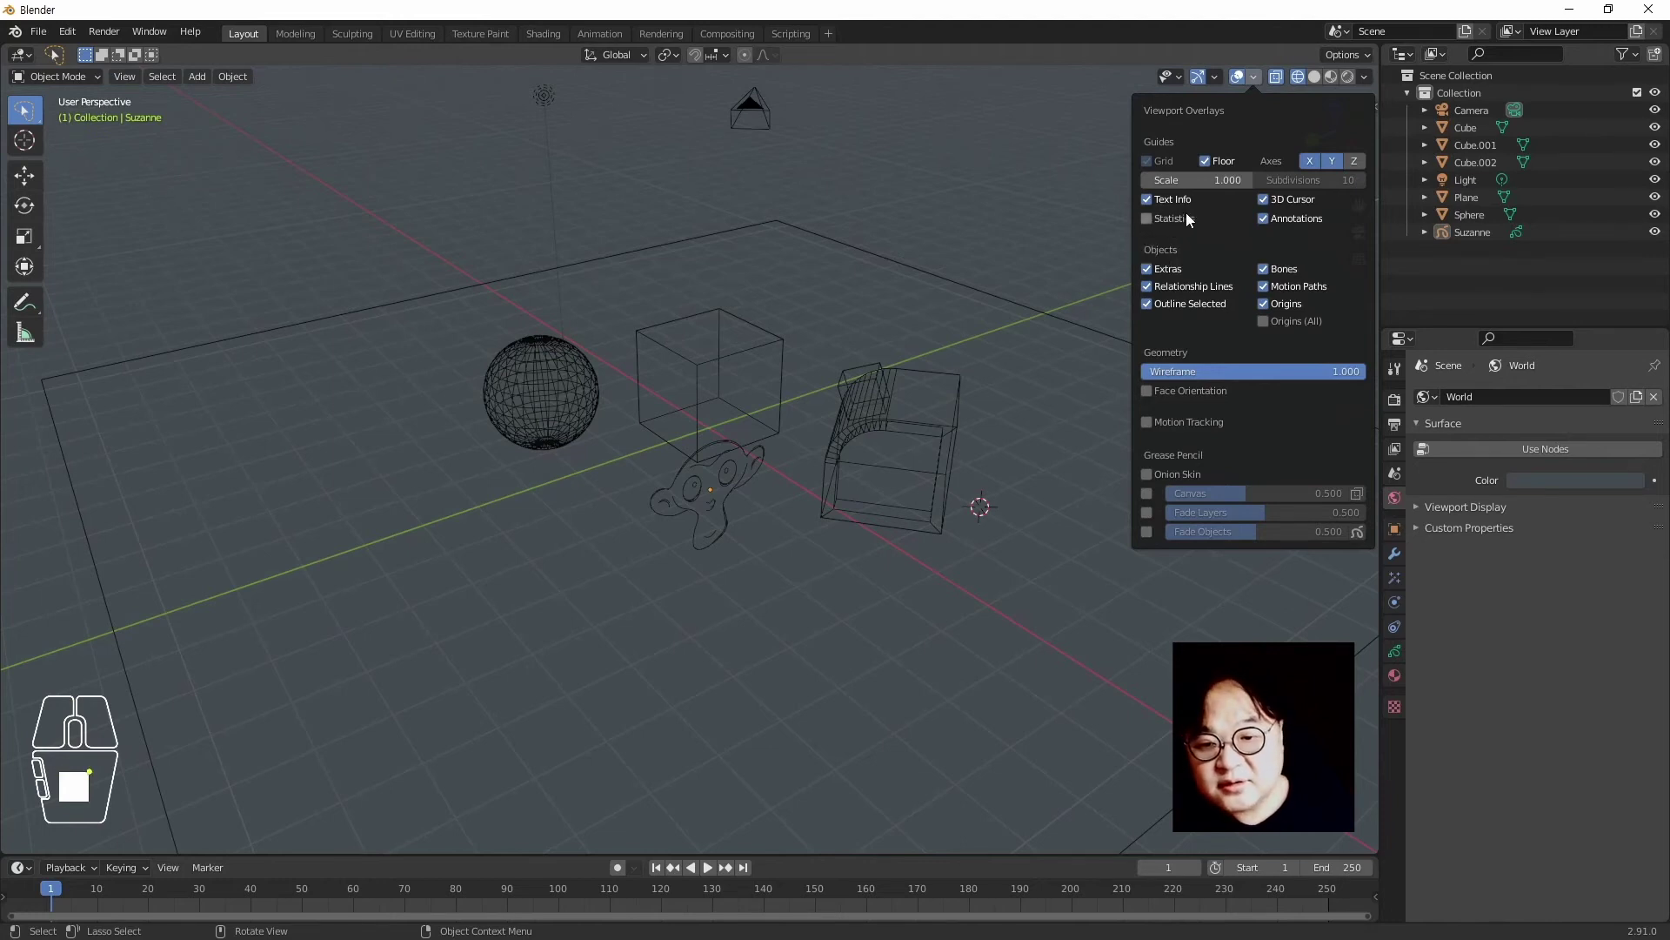
click(1149, 218)
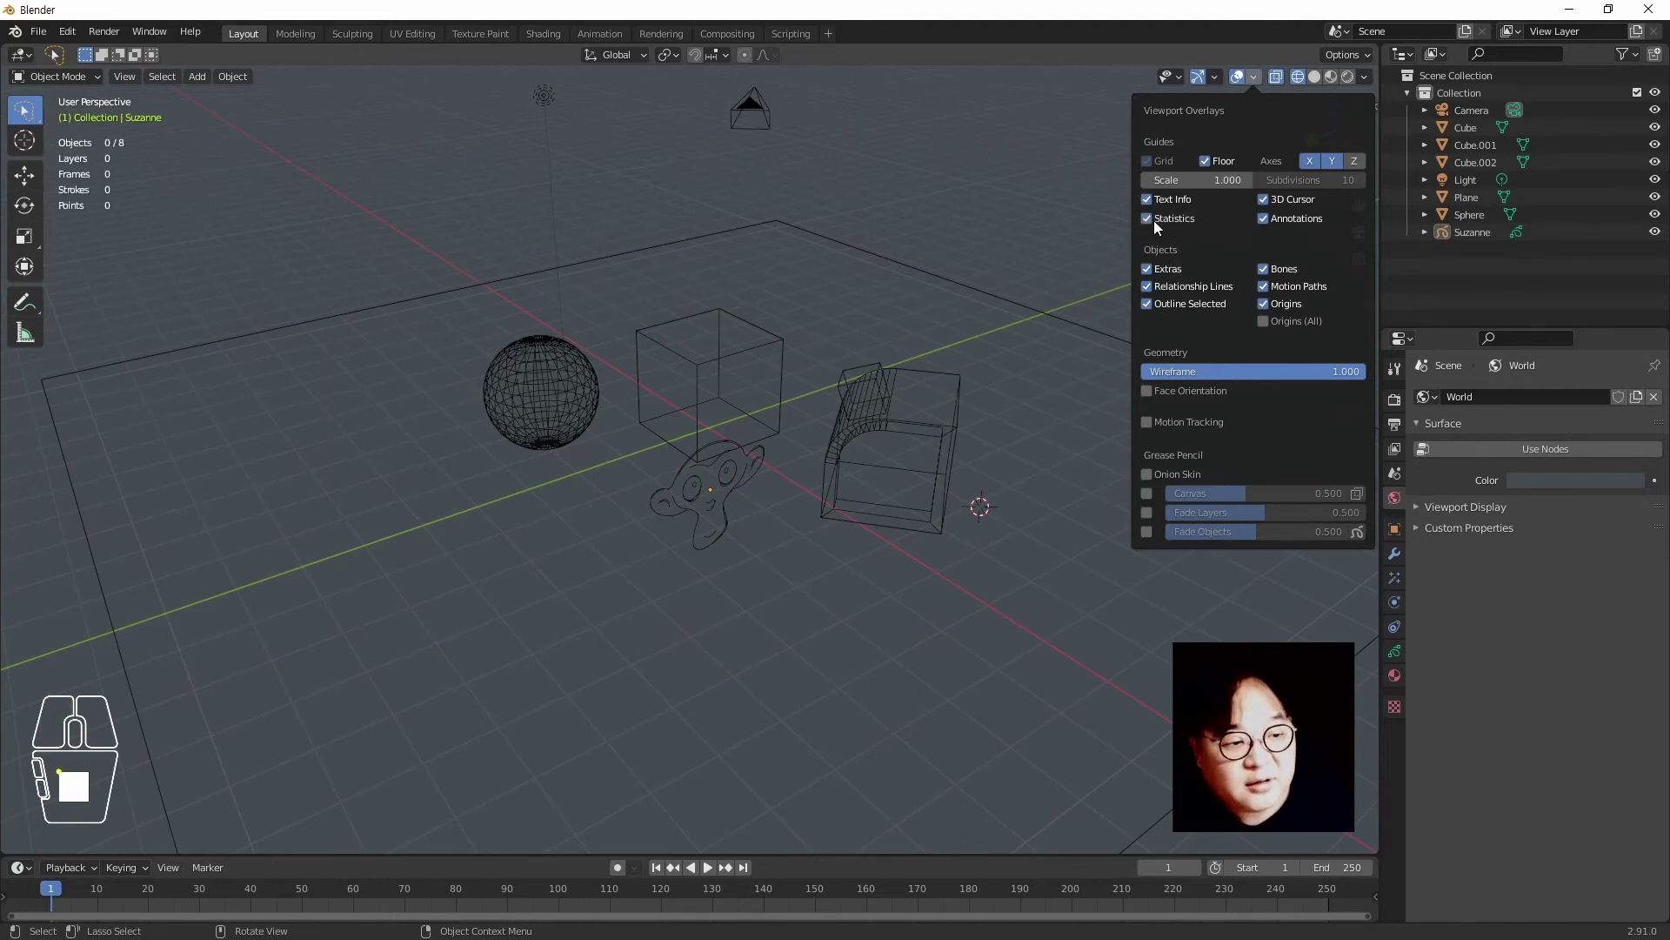
click(1154, 220)
click(1145, 201)
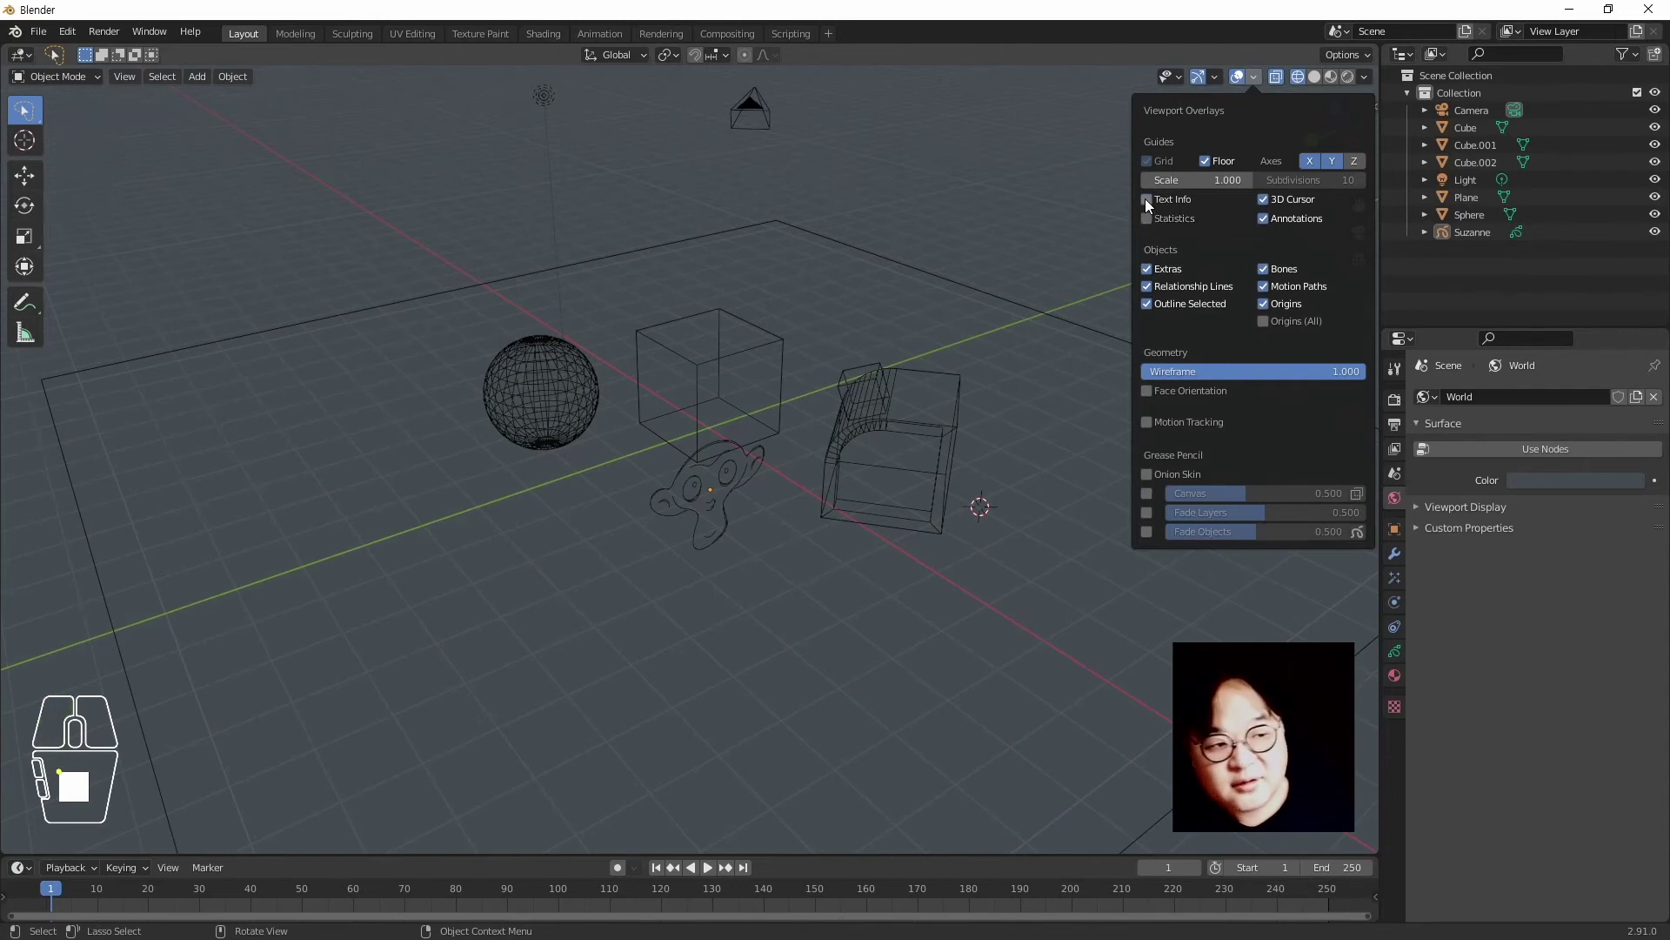
click(1145, 198)
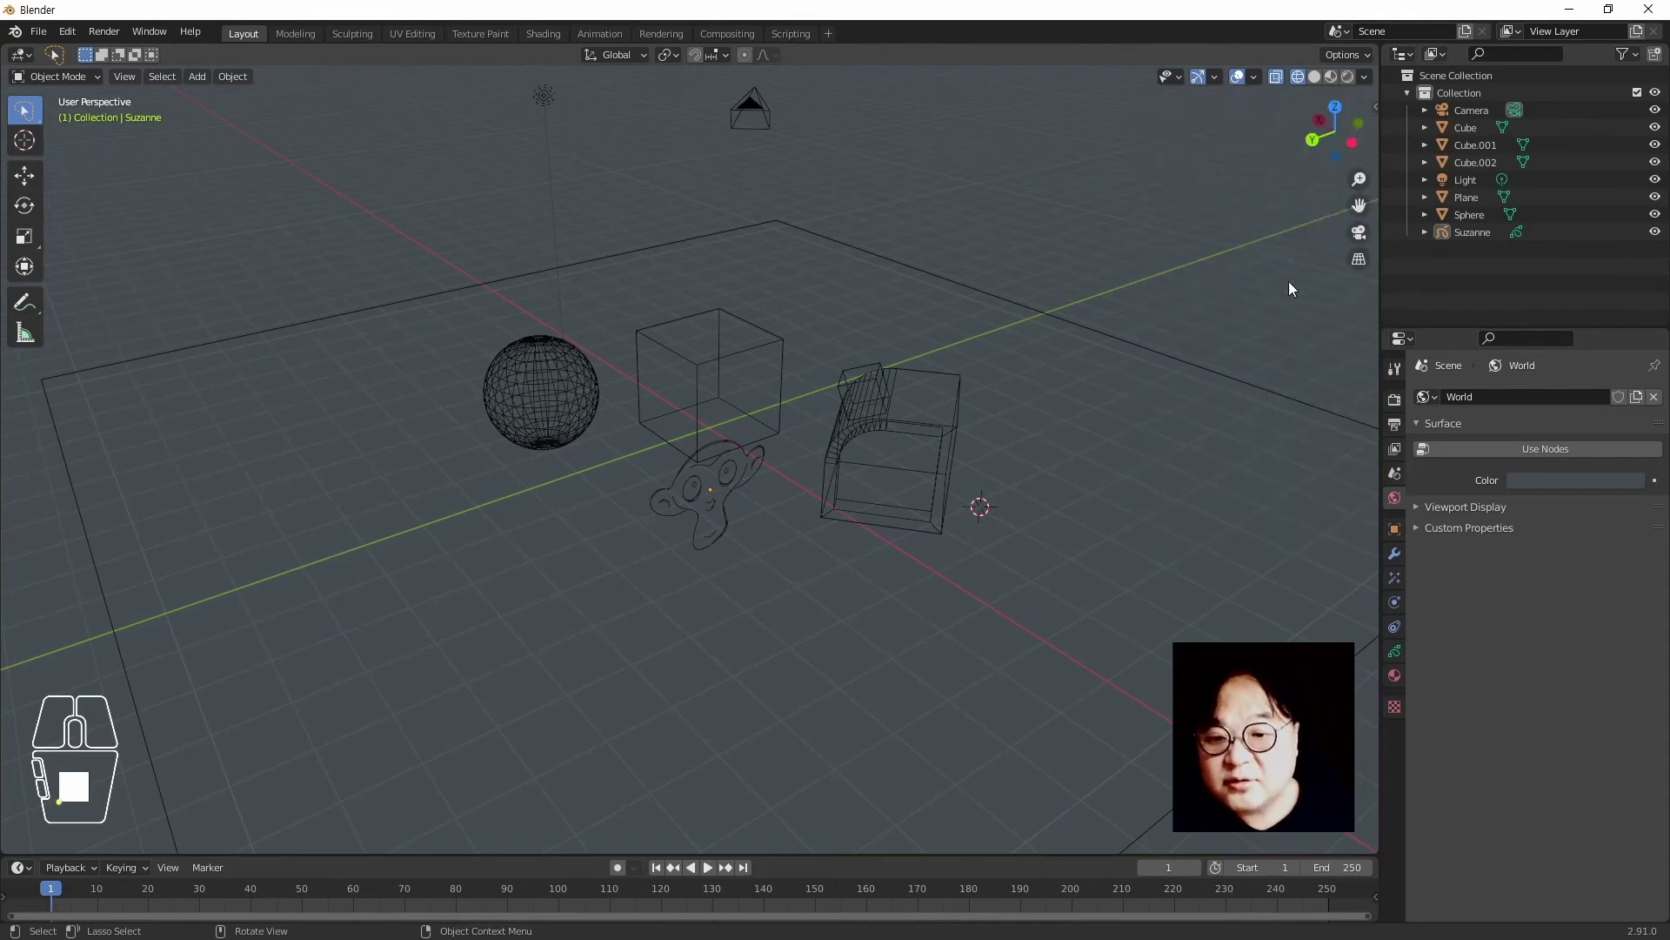
Toggle the Y axis line off and on in the overlay guides
click(1255, 77)
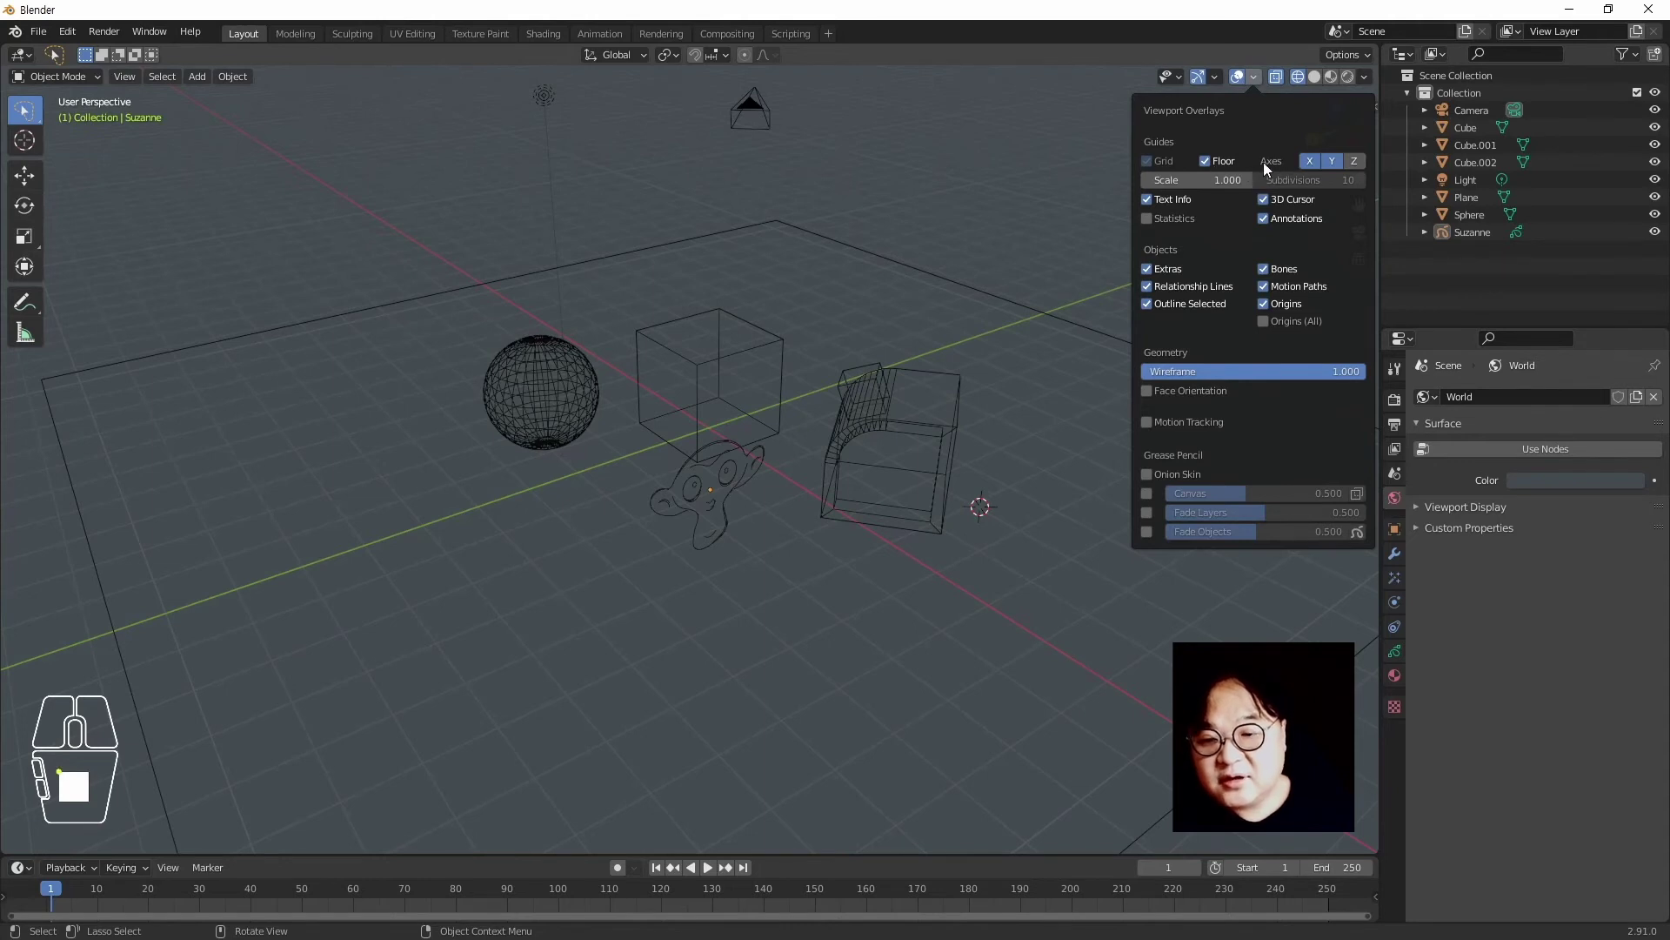
click(1329, 164)
click(1335, 164)
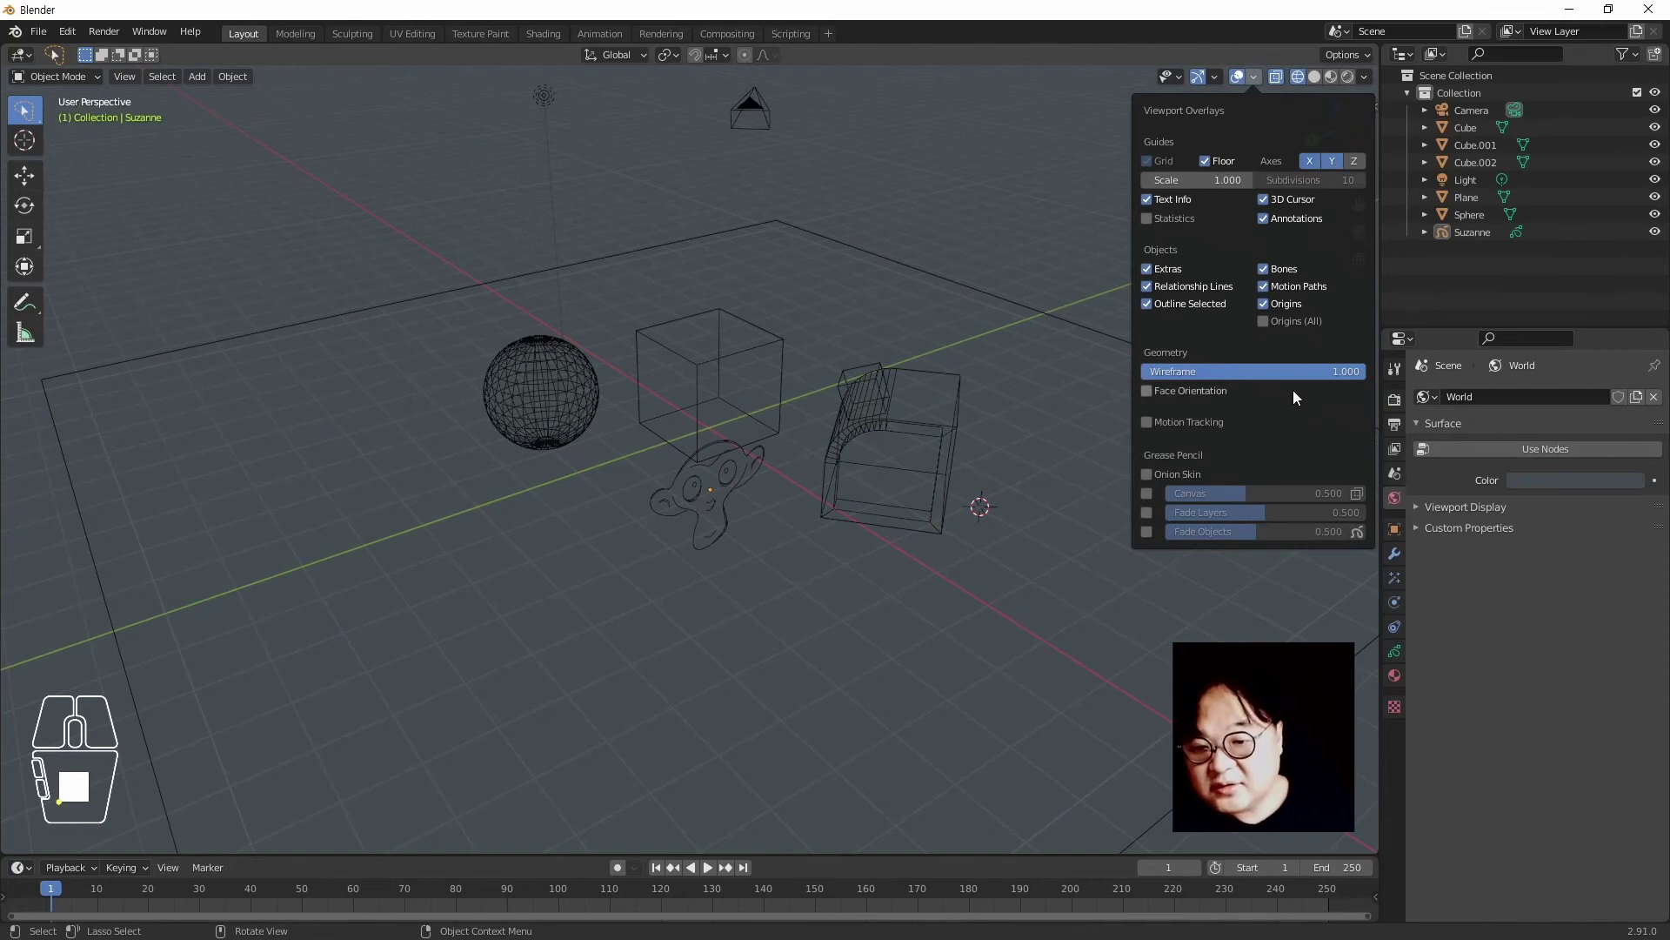
Switch the viewport from wireframe to solid shading and enable the Wireframe geometry overlay
key(z)
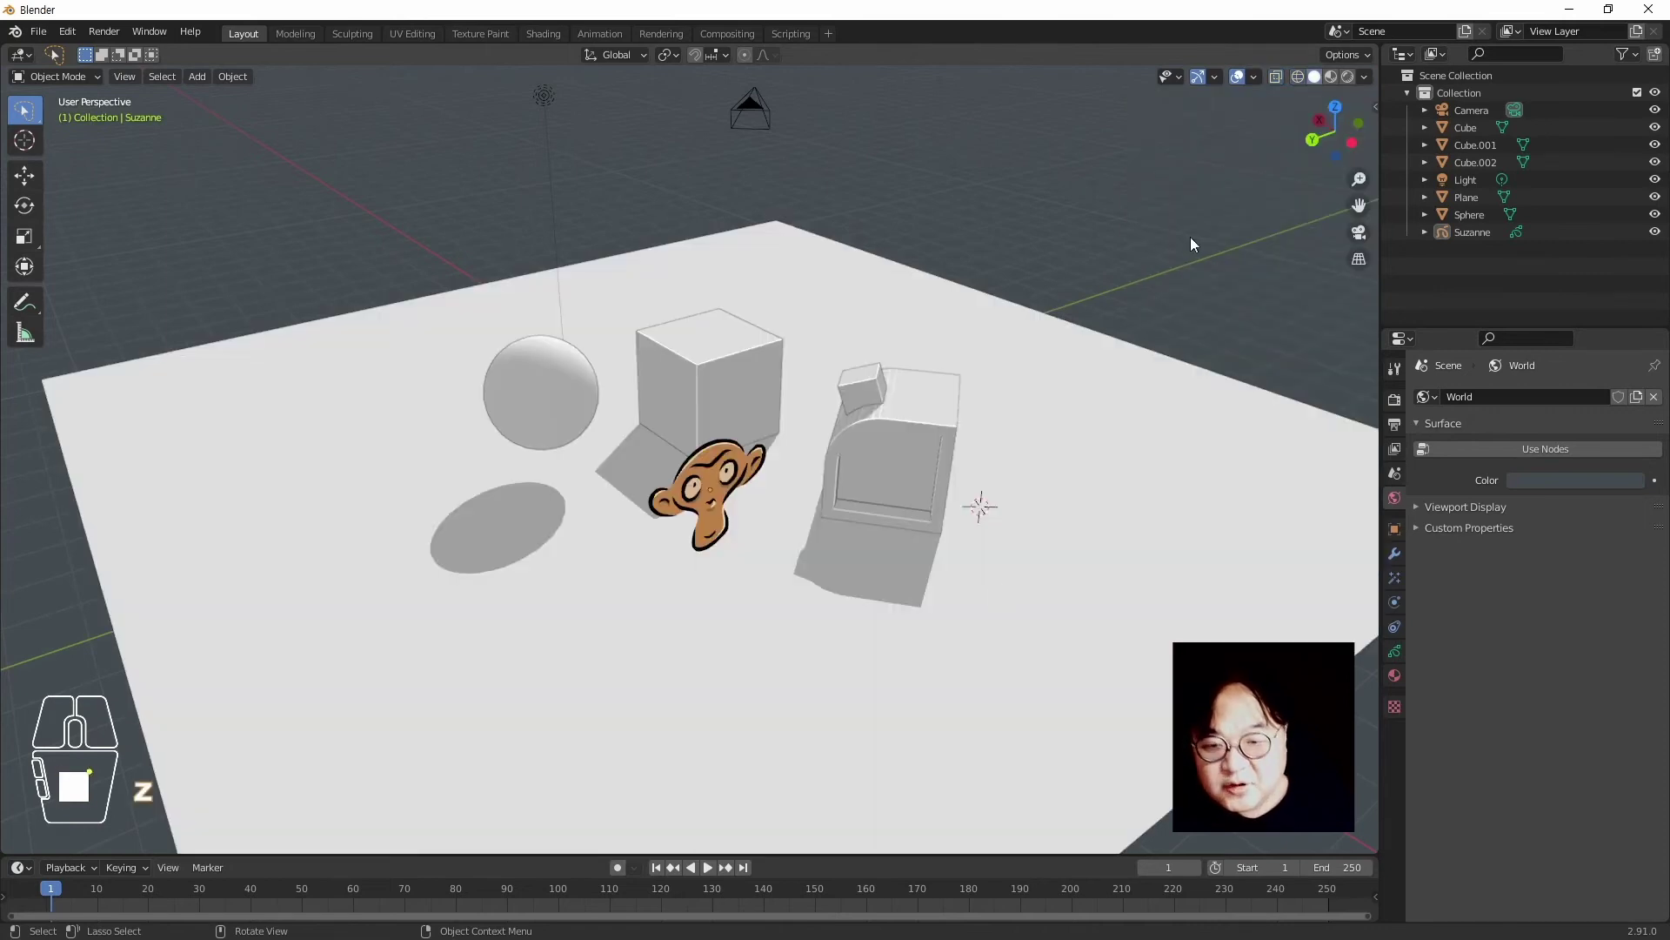
click(1255, 78)
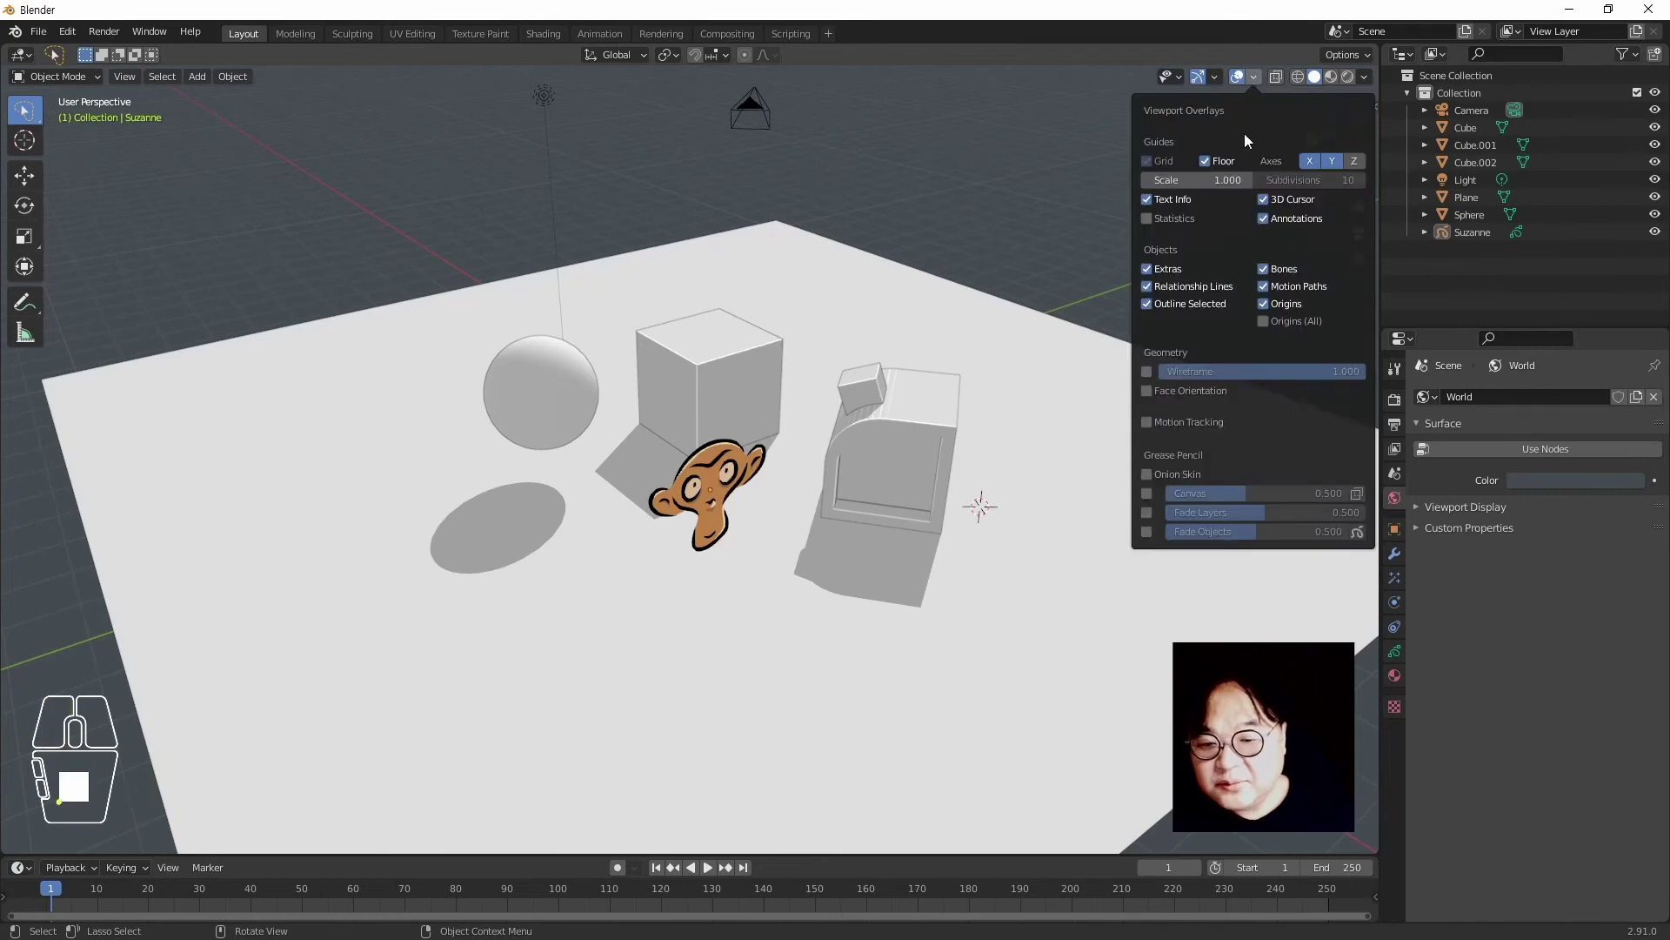
click(1147, 370)
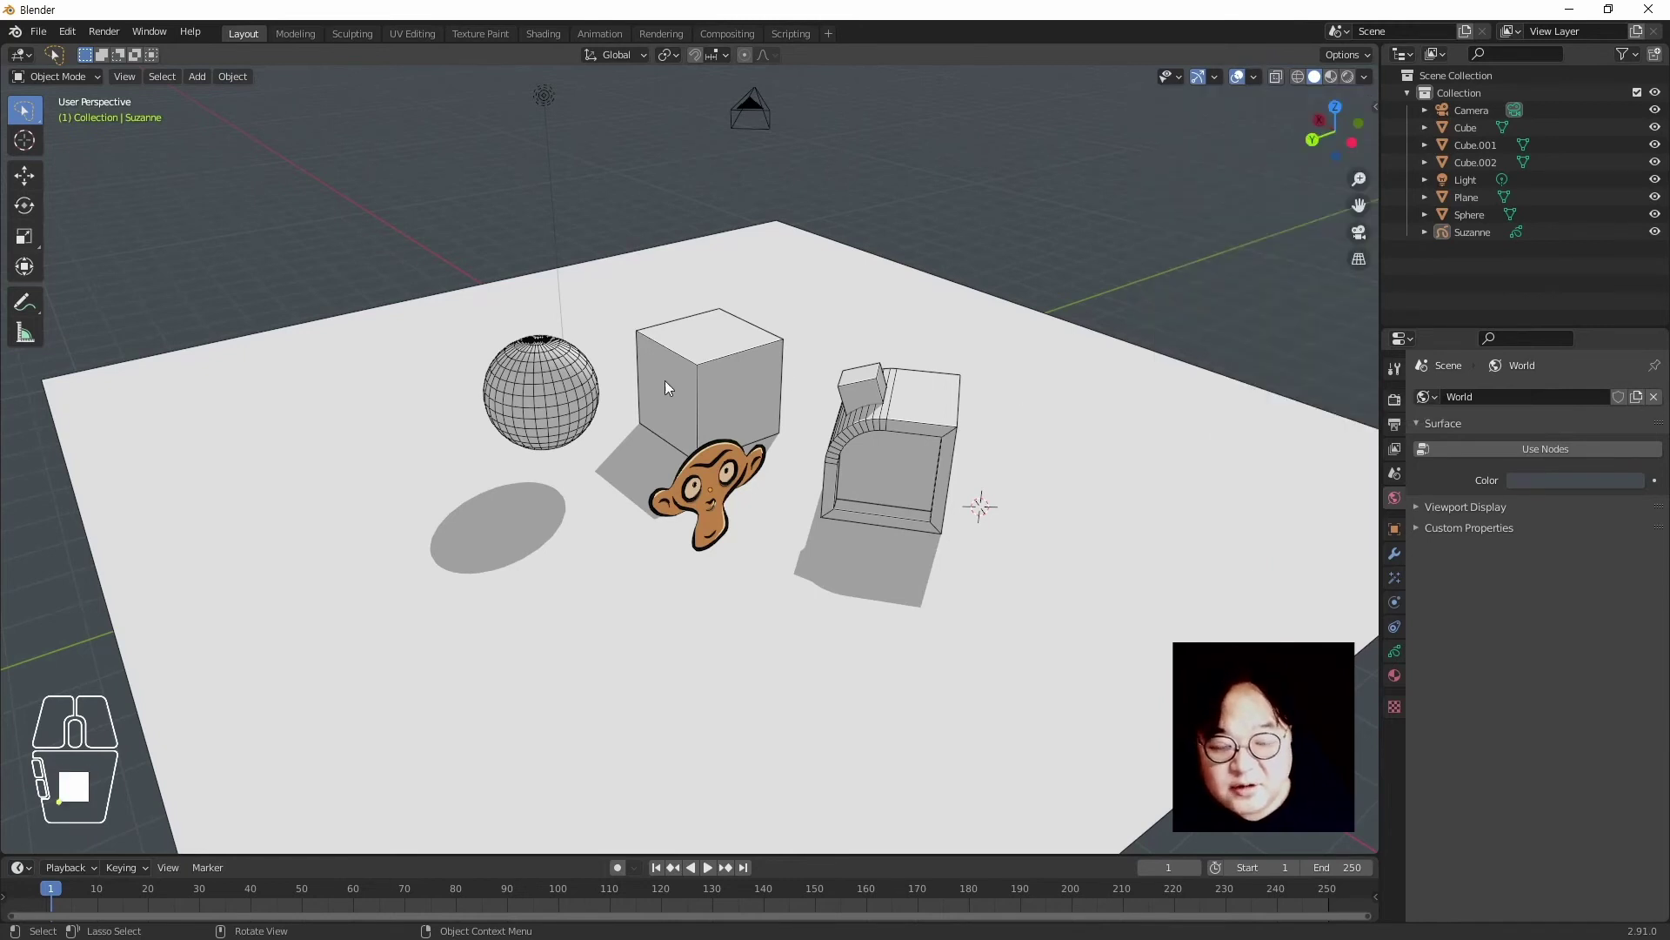
Select the sphere, frame the view on it, and deselect everything to see its wireframe lines
click(553, 383)
key(KP_Decimal)
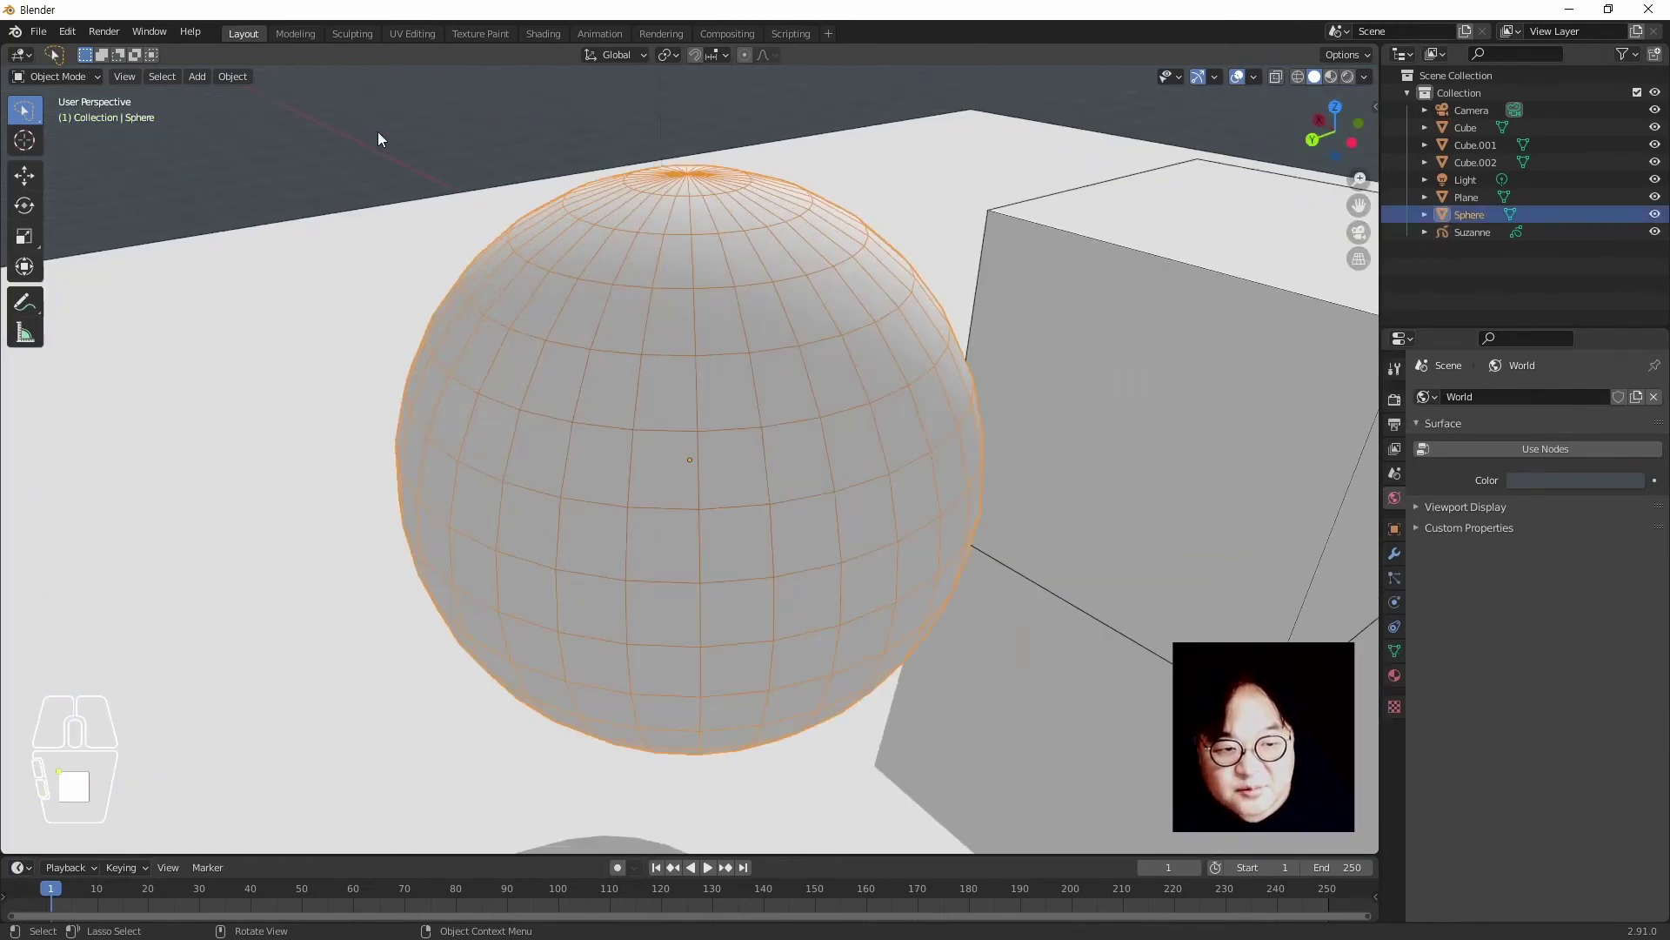
key(alt+a)
middle_drag(801, 353, 1292, 156)
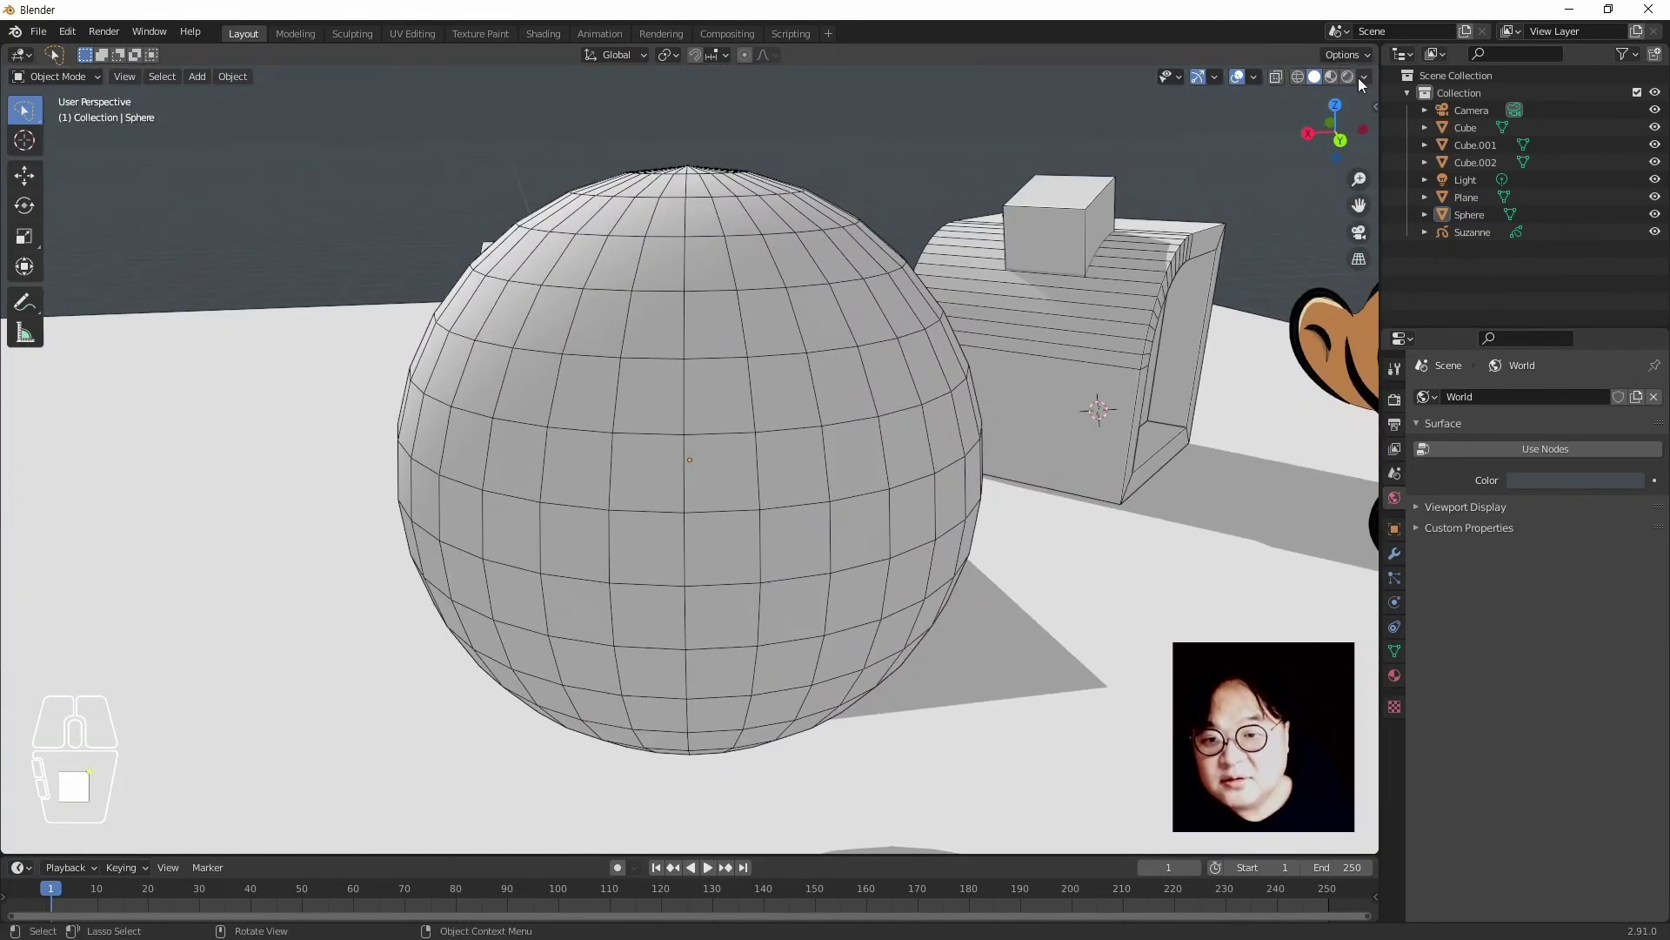
Lower the Wireframe overlay value to 0.000 and inspect the sphere's remaining edge lines
click(1254, 77)
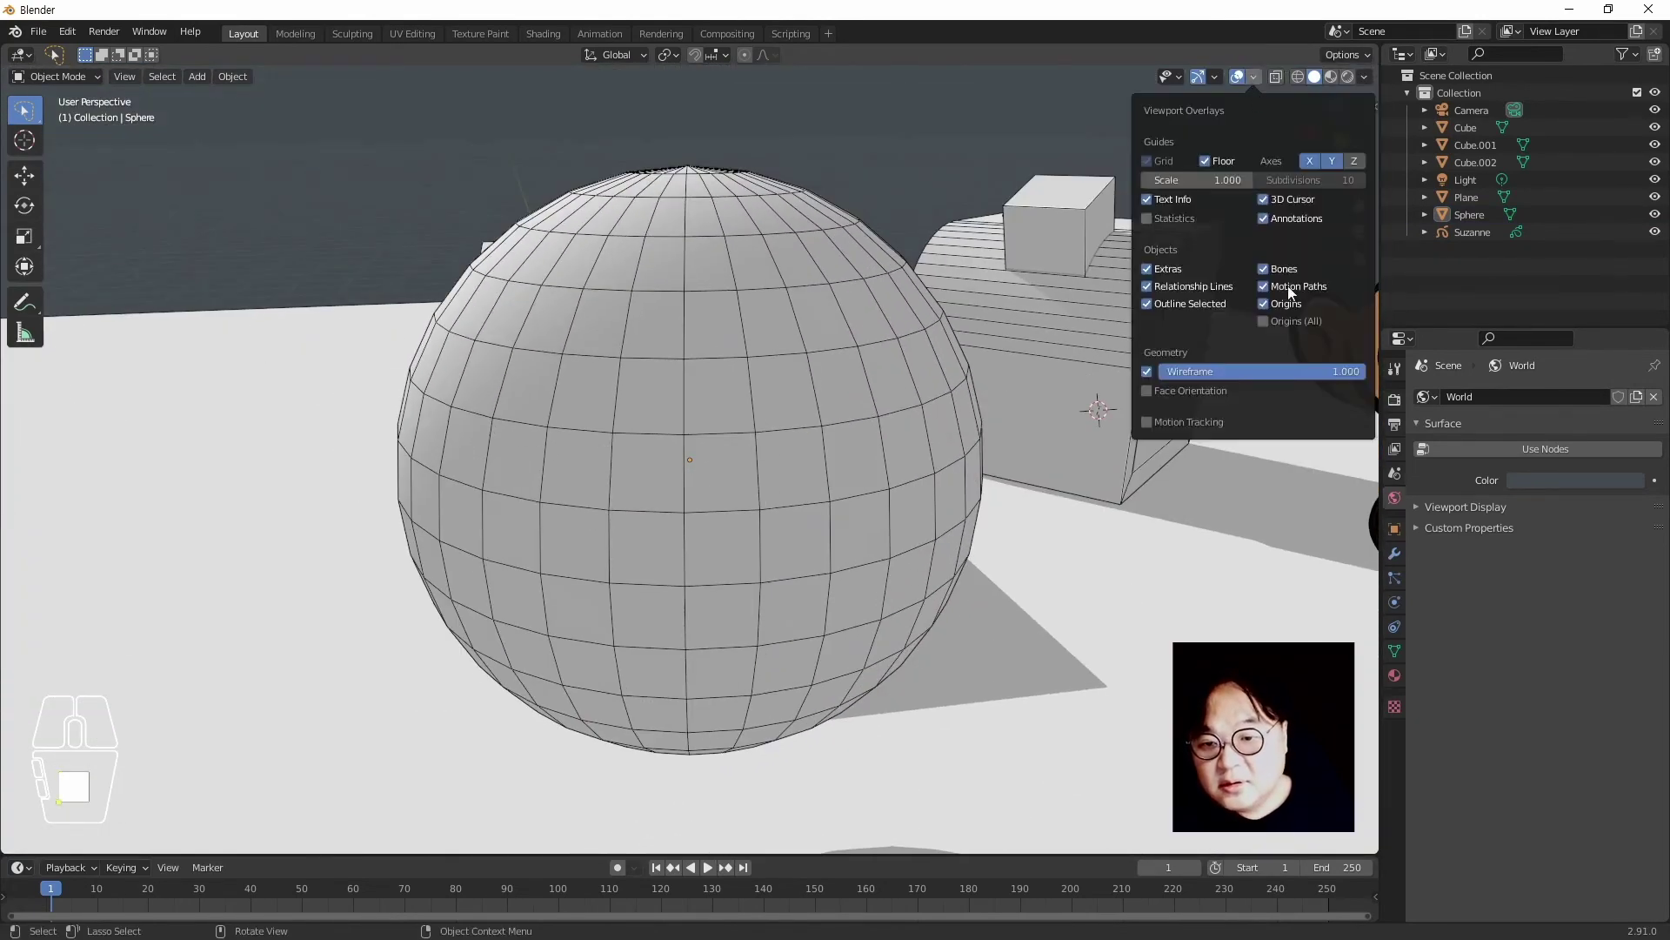
drag(1332, 374, 1127, 374)
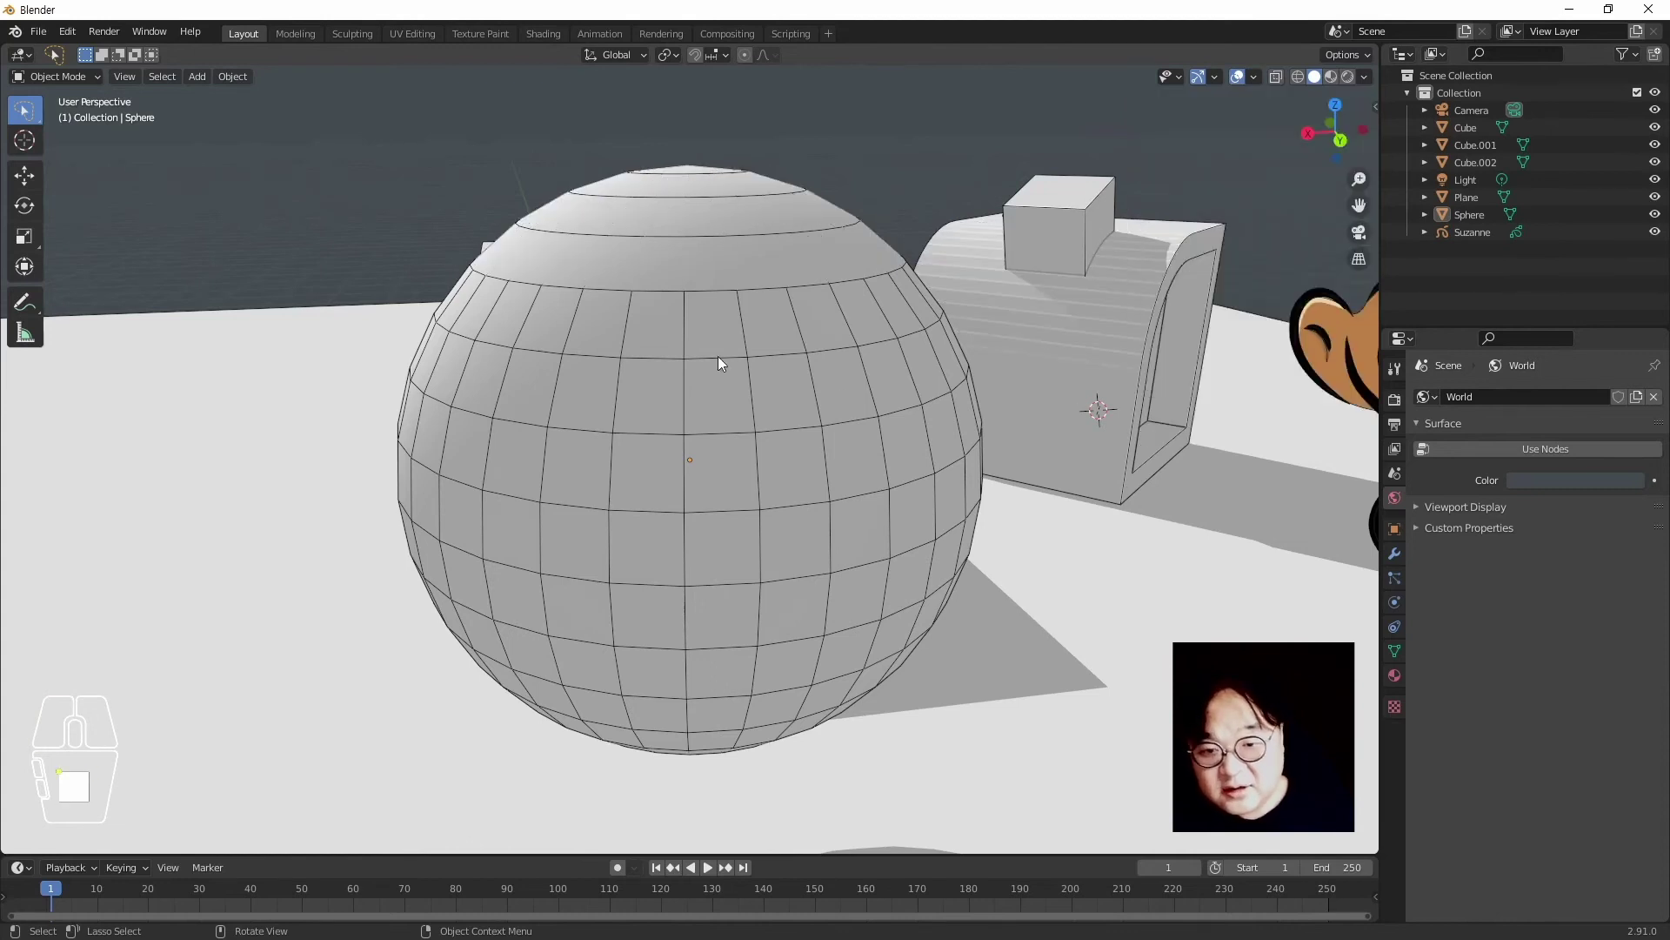
middle_drag(586, 384, 728, 386)
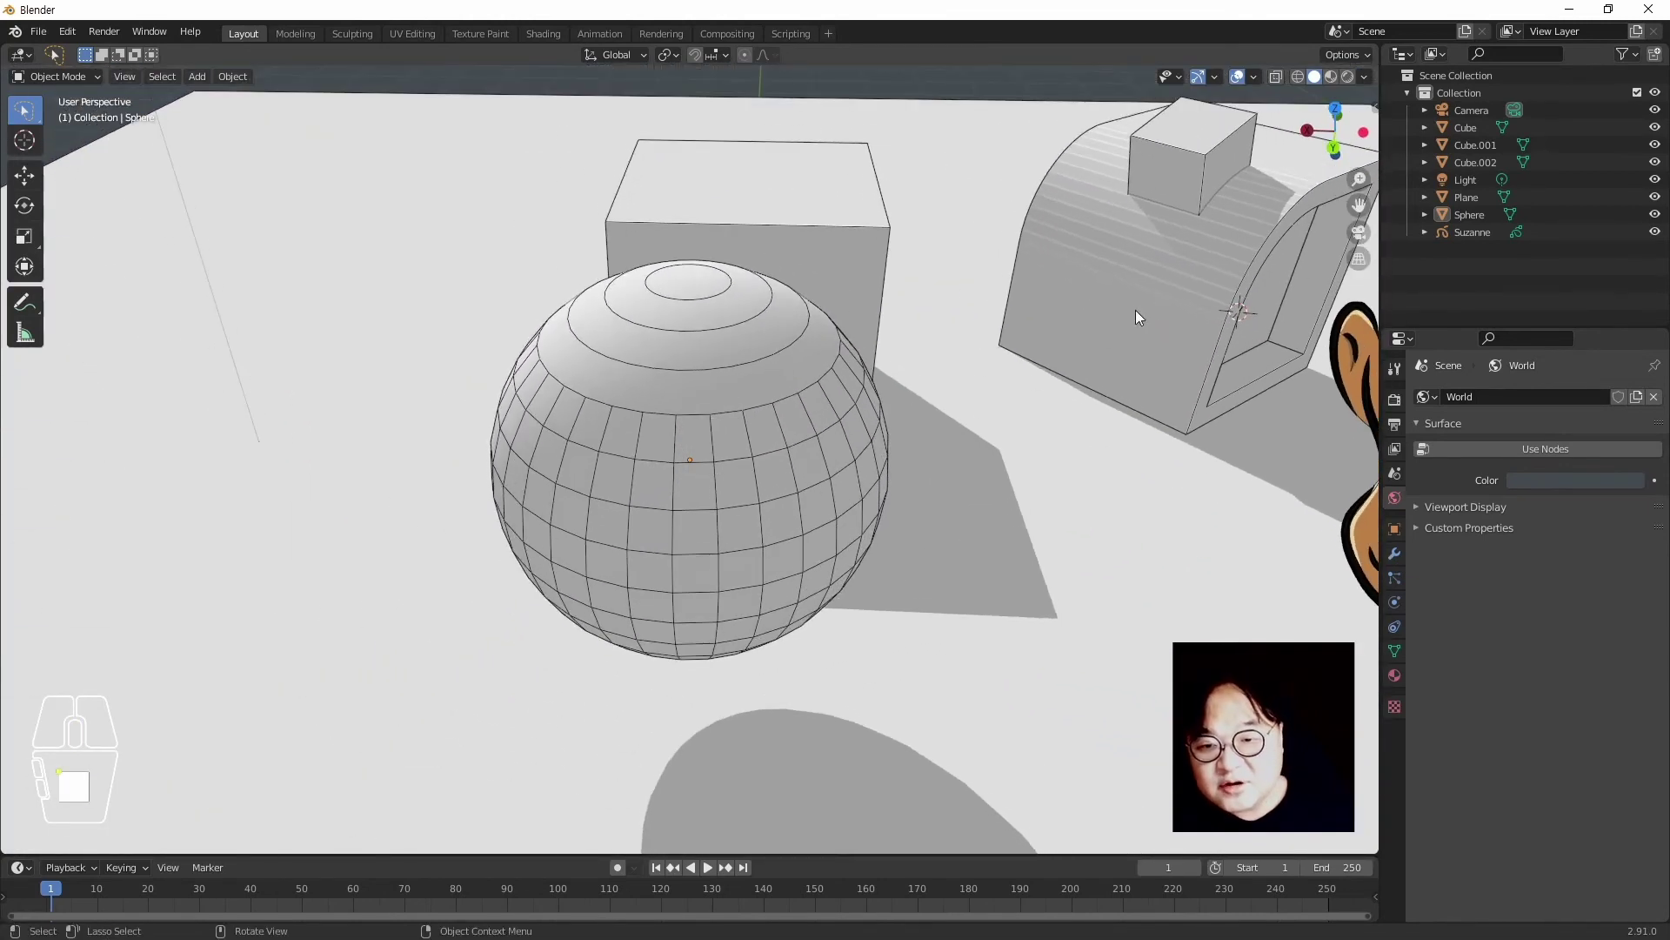
With the sphere selected, raise the Wireframe overlay value to 1.000, toggle the overlay off and on, and deselect the sphere
click(769, 335)
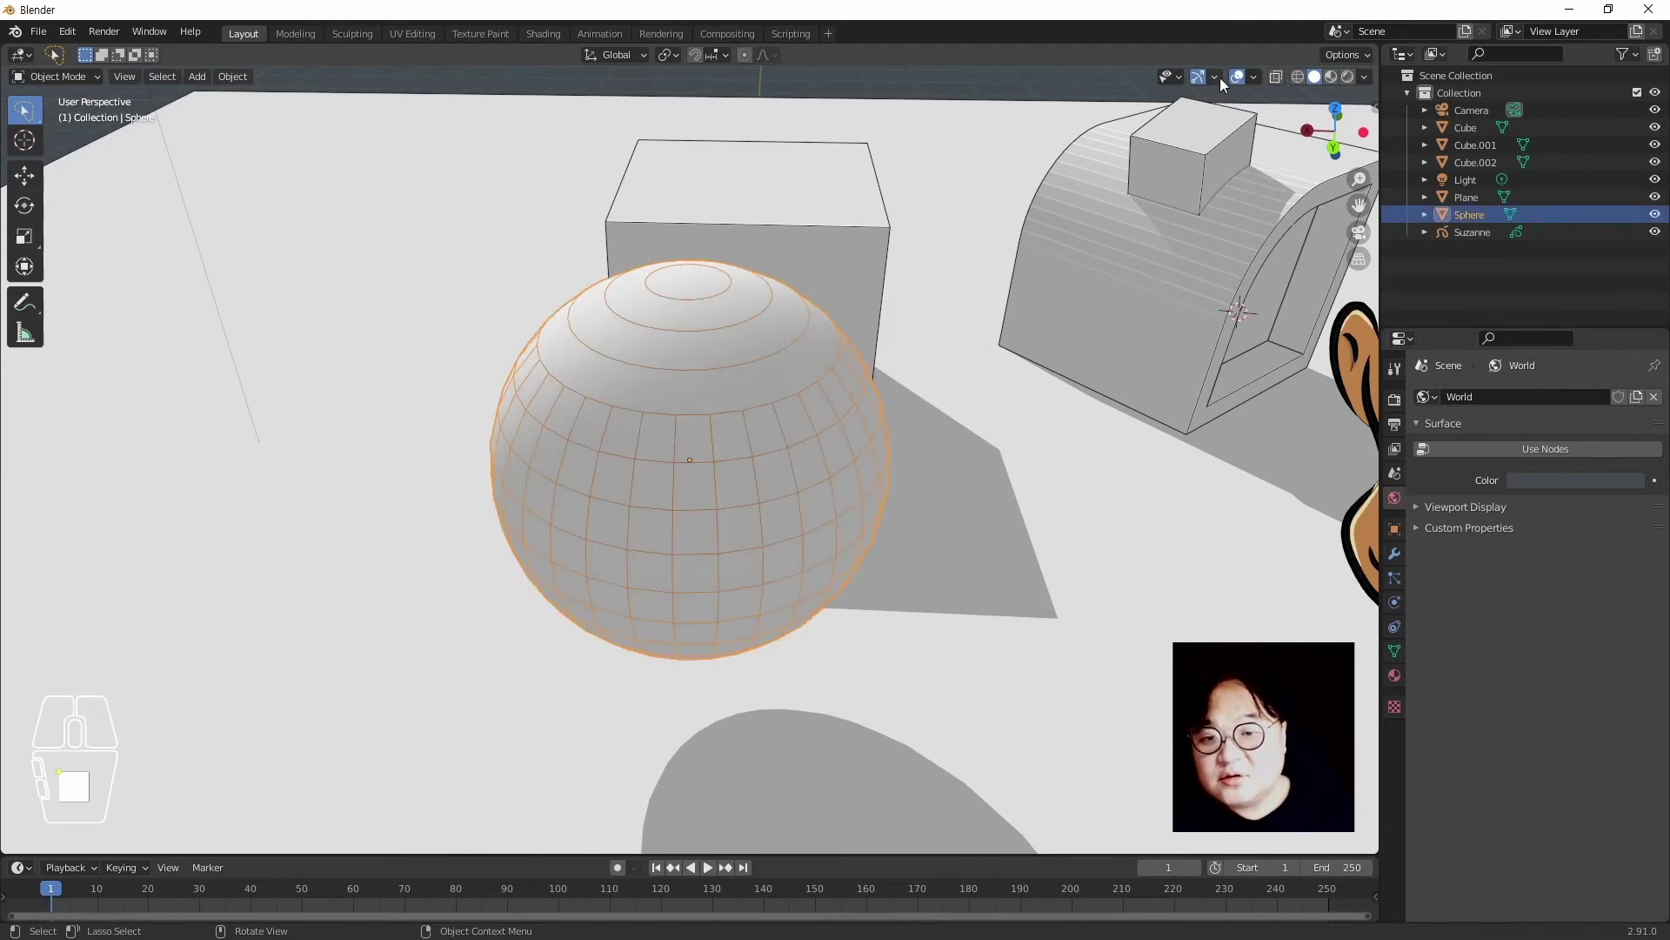
click(1254, 78)
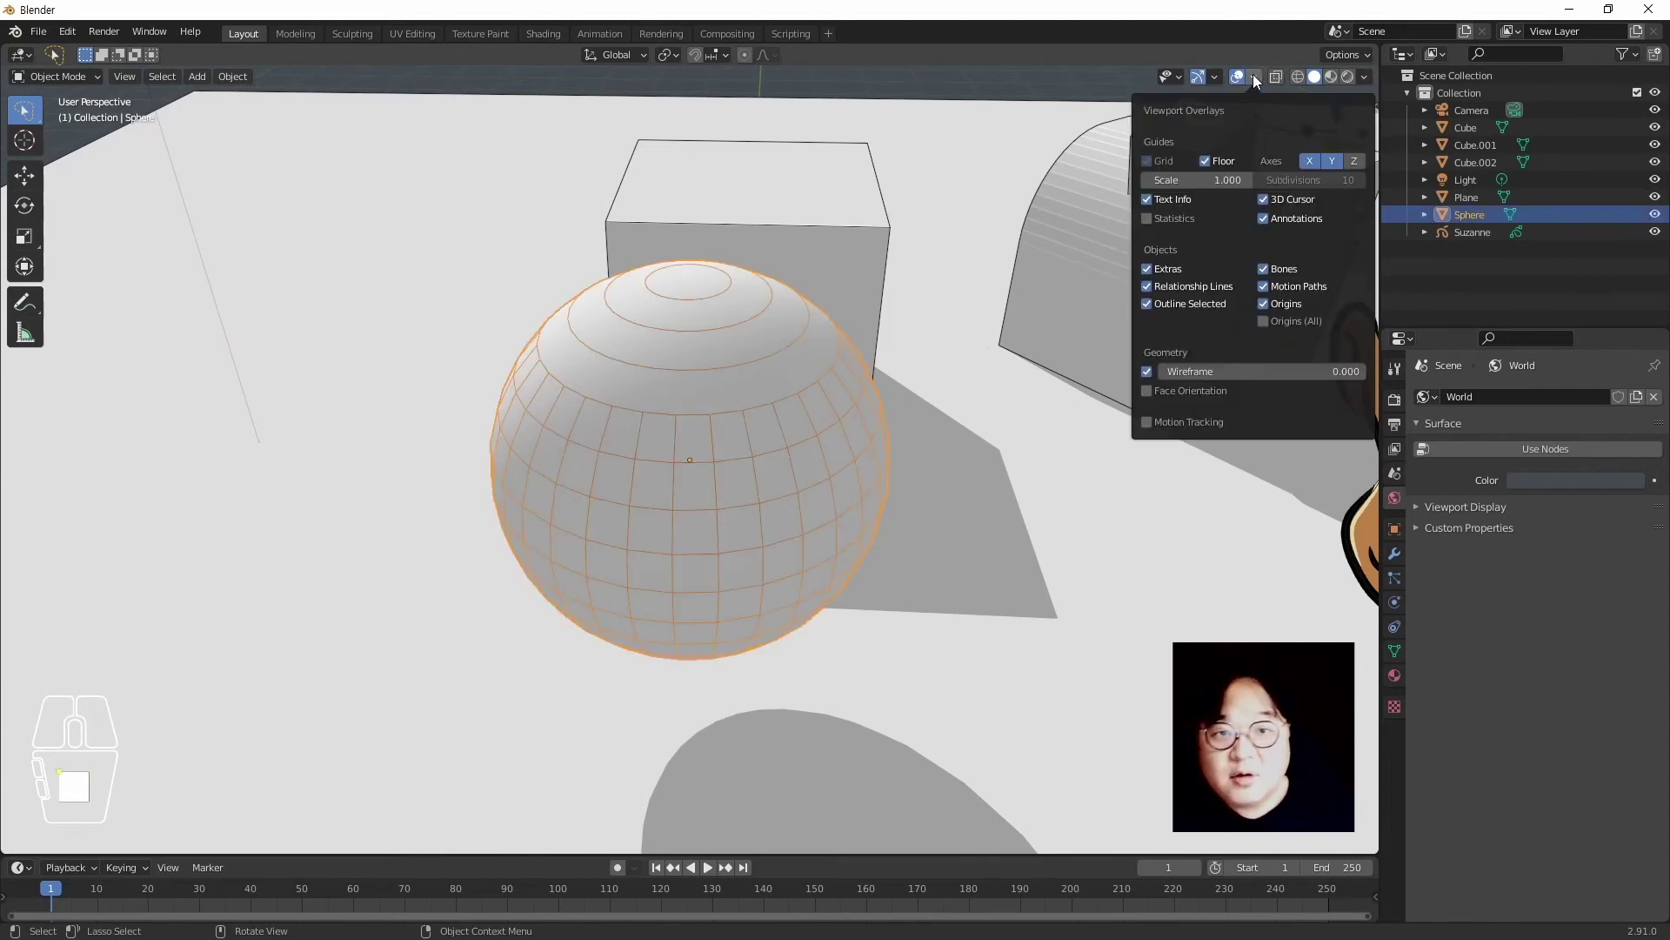
drag(1183, 371, 1366, 372)
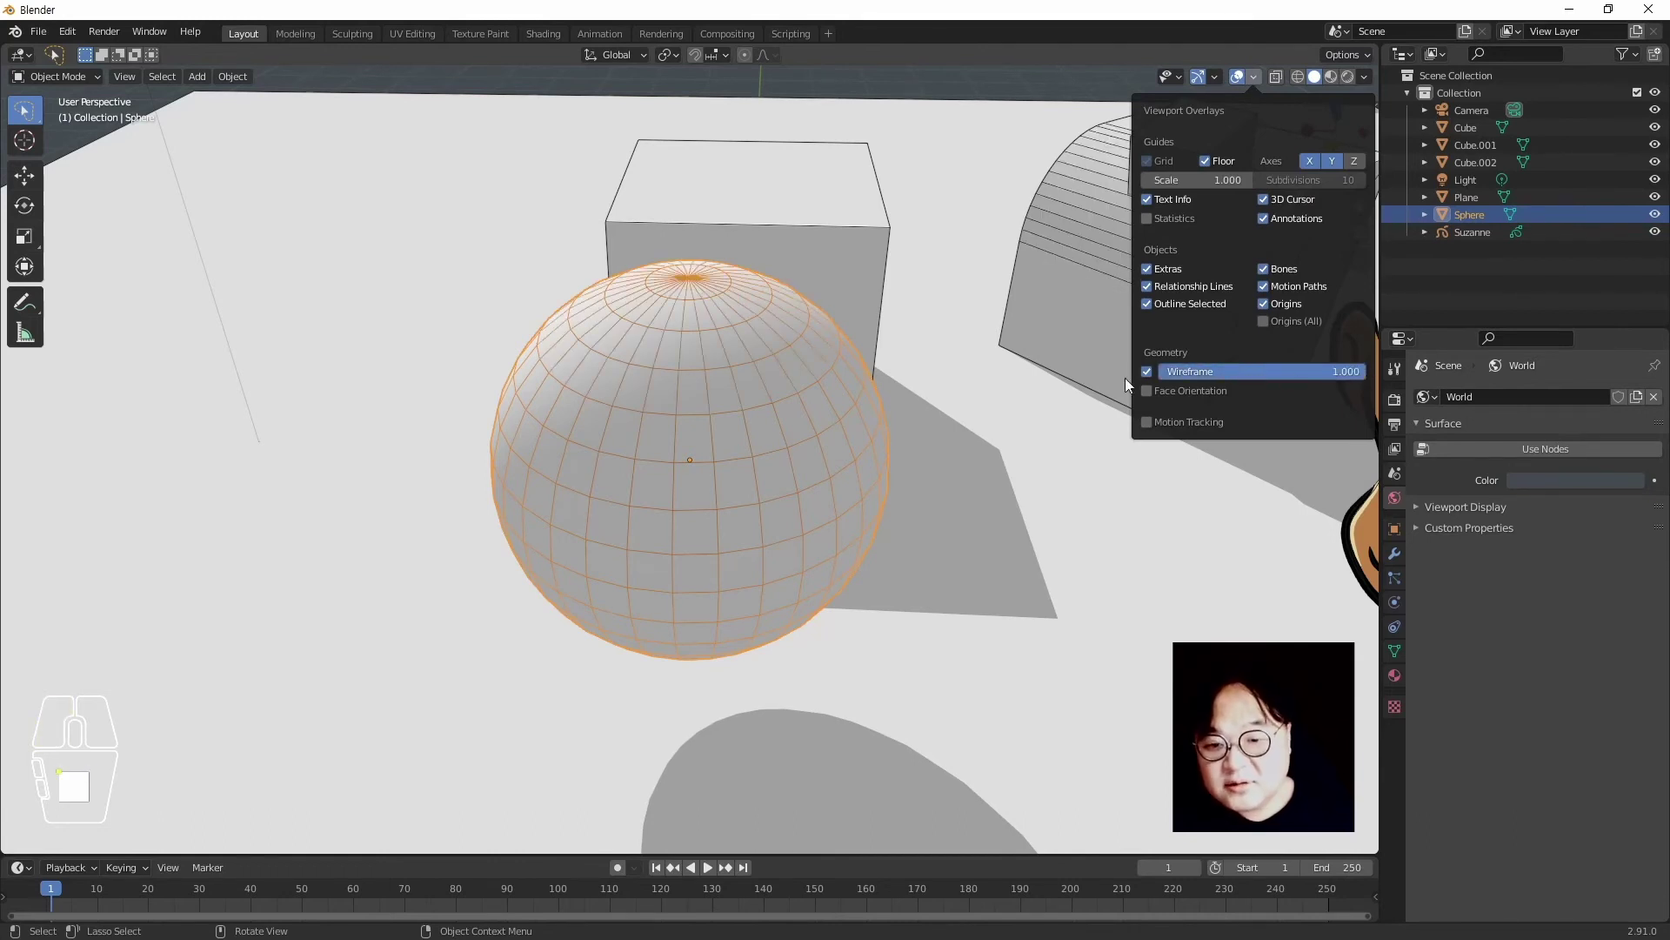
click(1144, 365)
click(1145, 367)
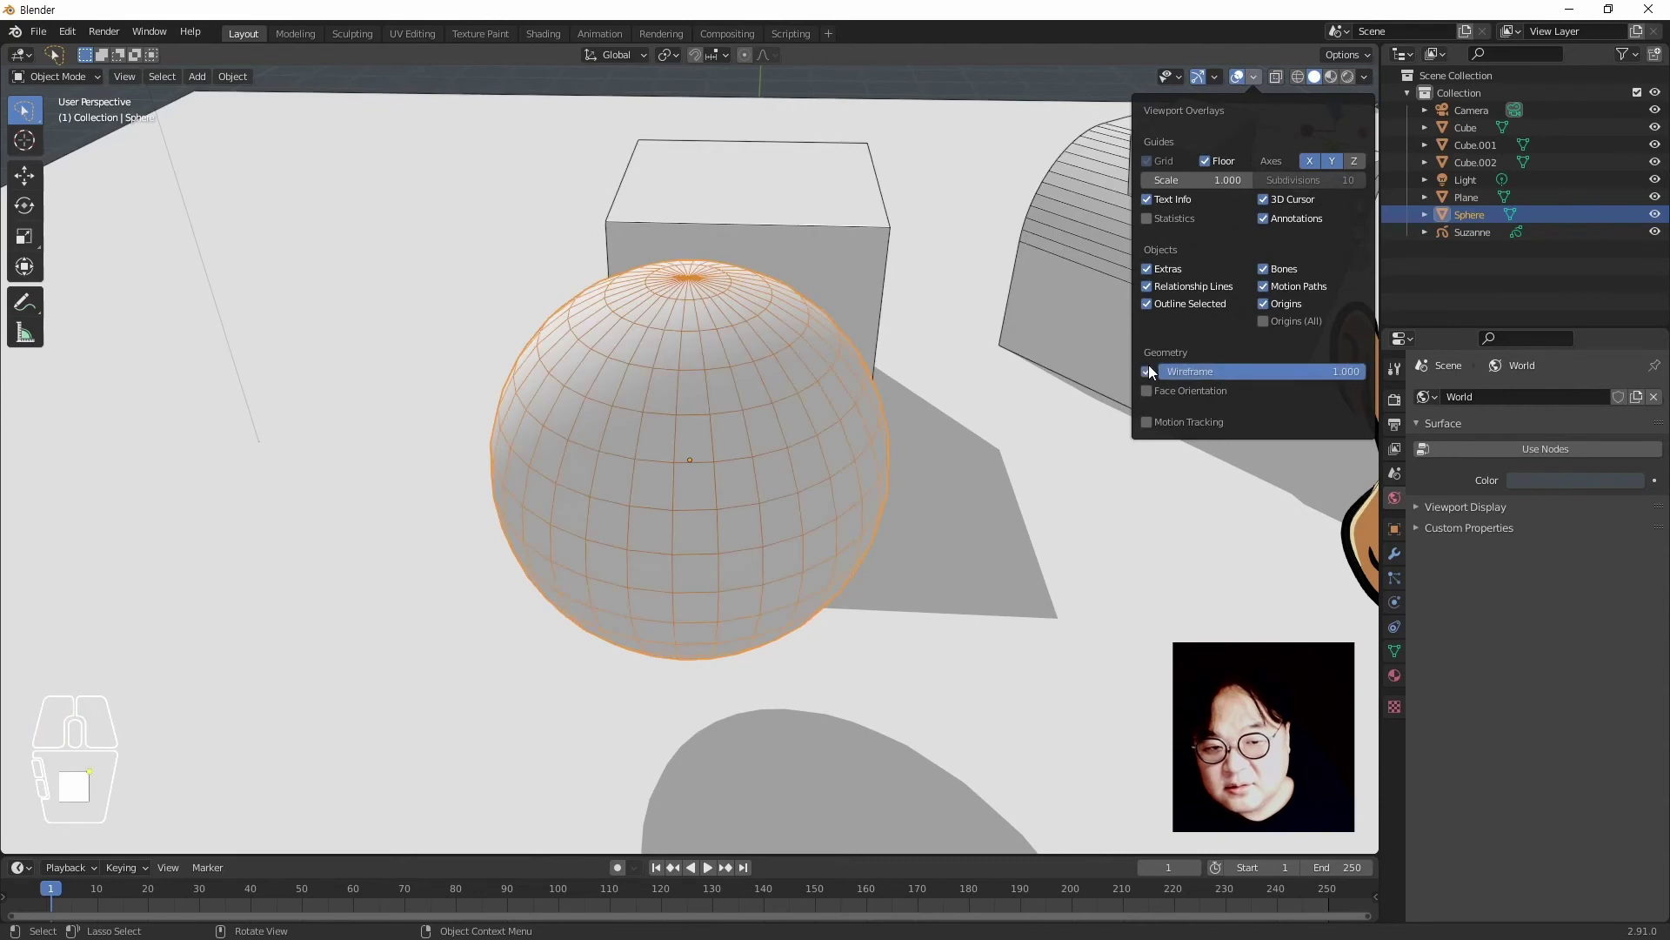
middle_drag(814, 576, 983, 421)
click(983, 426)
middle_drag(957, 581, 574, 514)
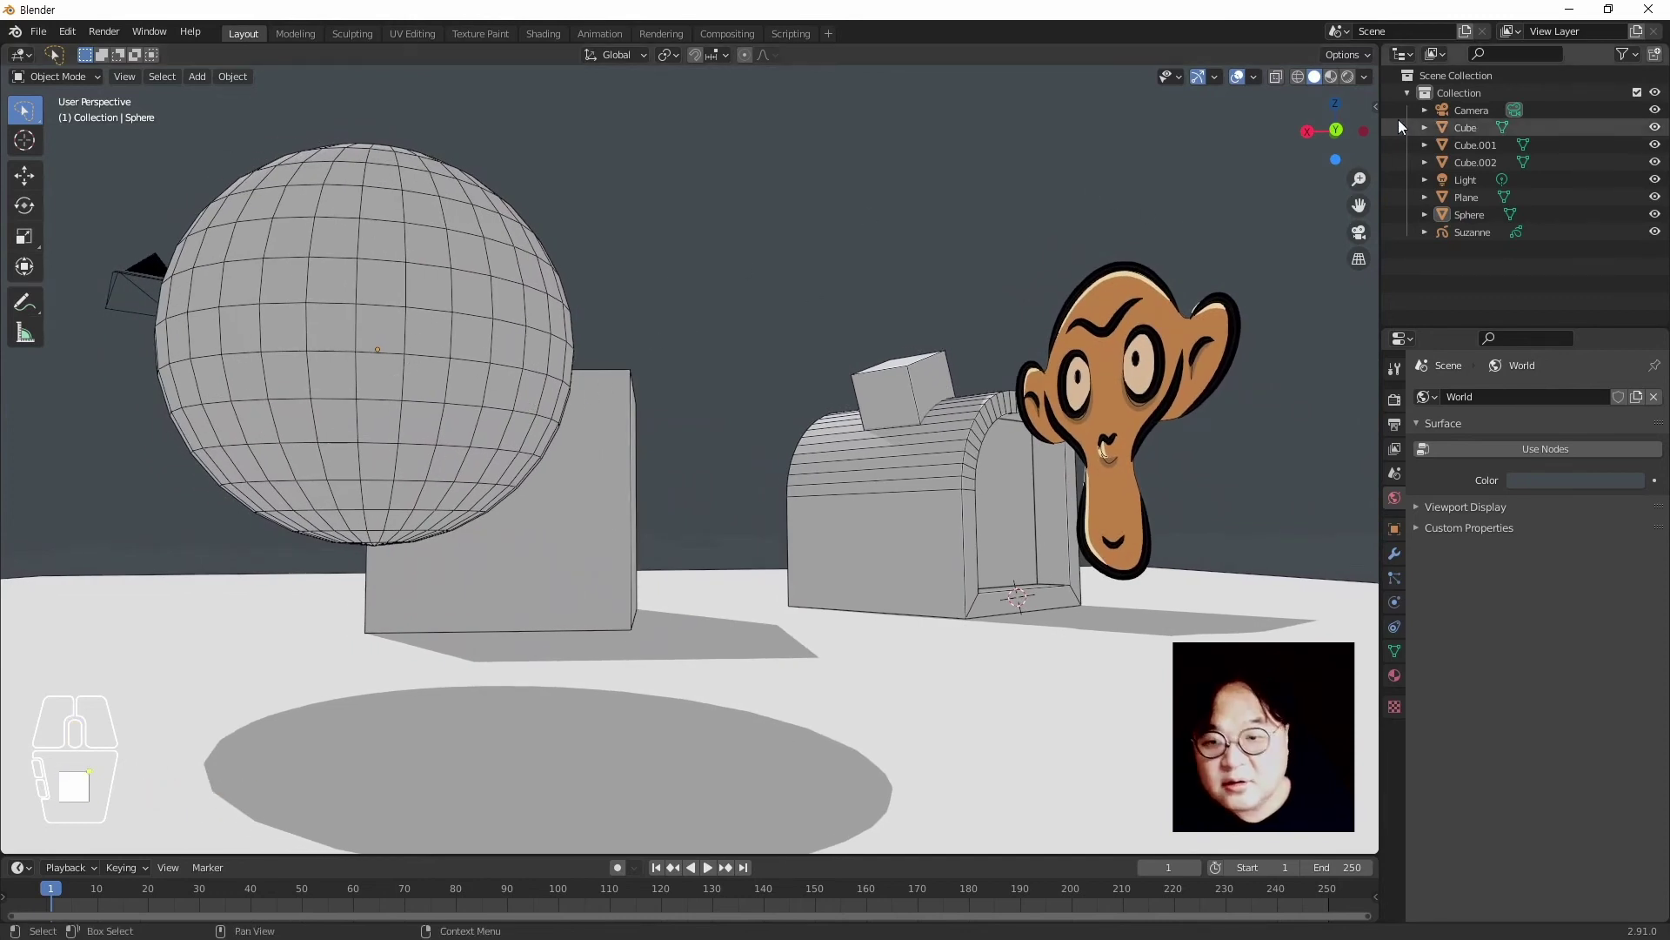
Turn off the Wireframe overlay and enable the Face Orientation overlay for the scene
click(1365, 77)
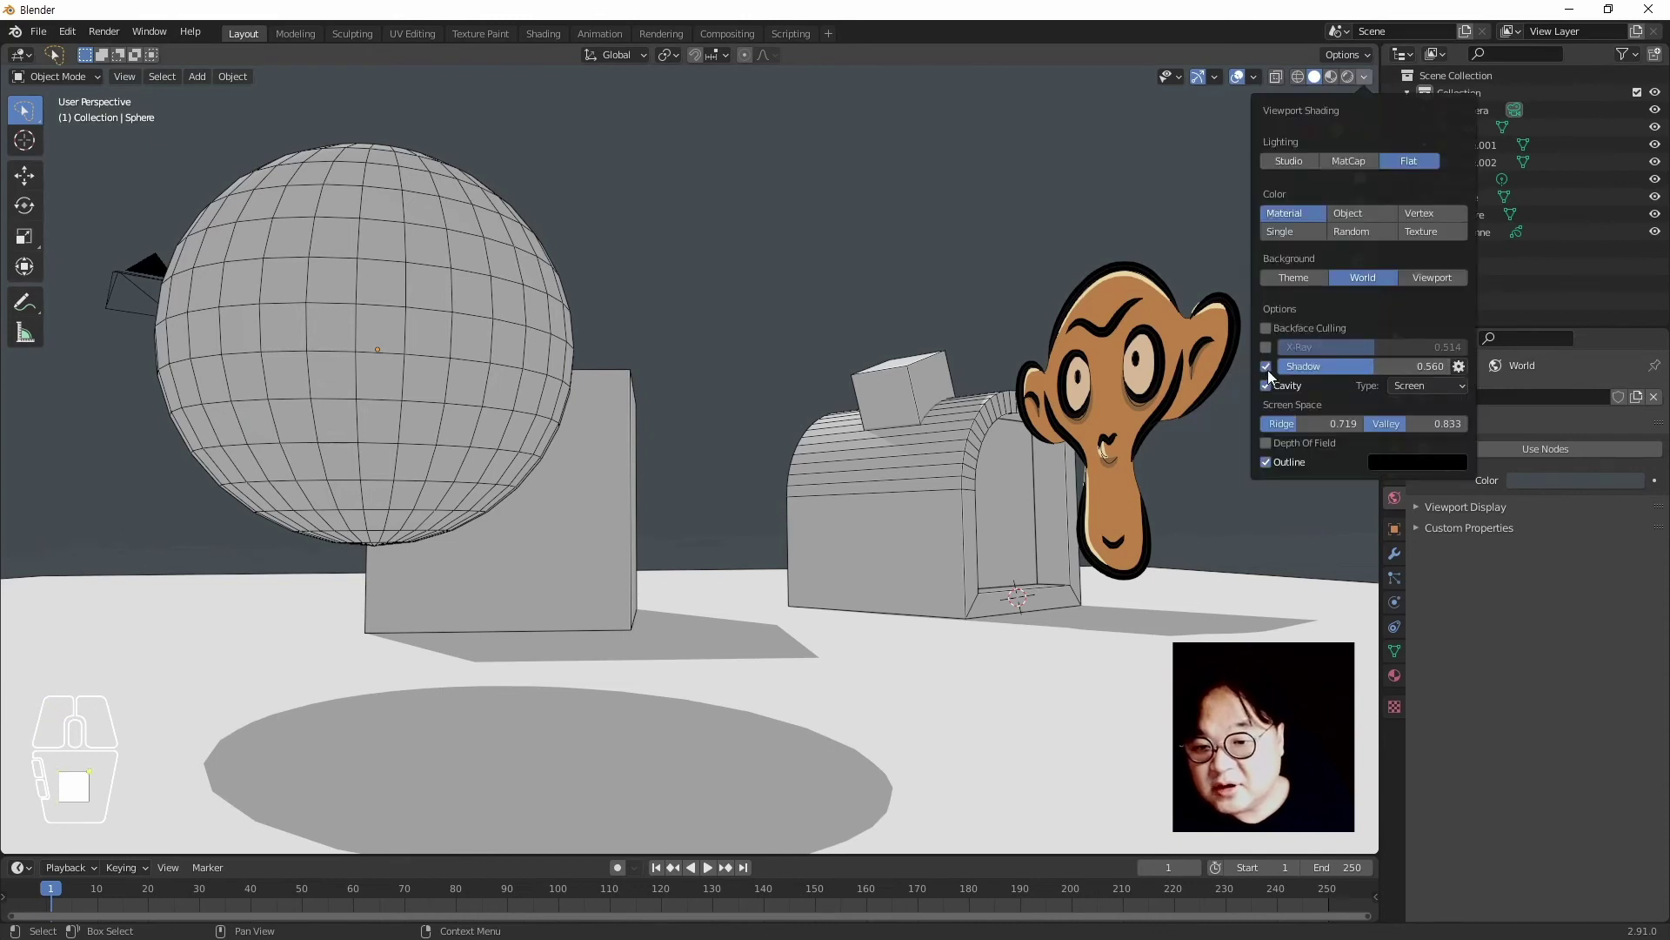
mouse_move(1252, 77)
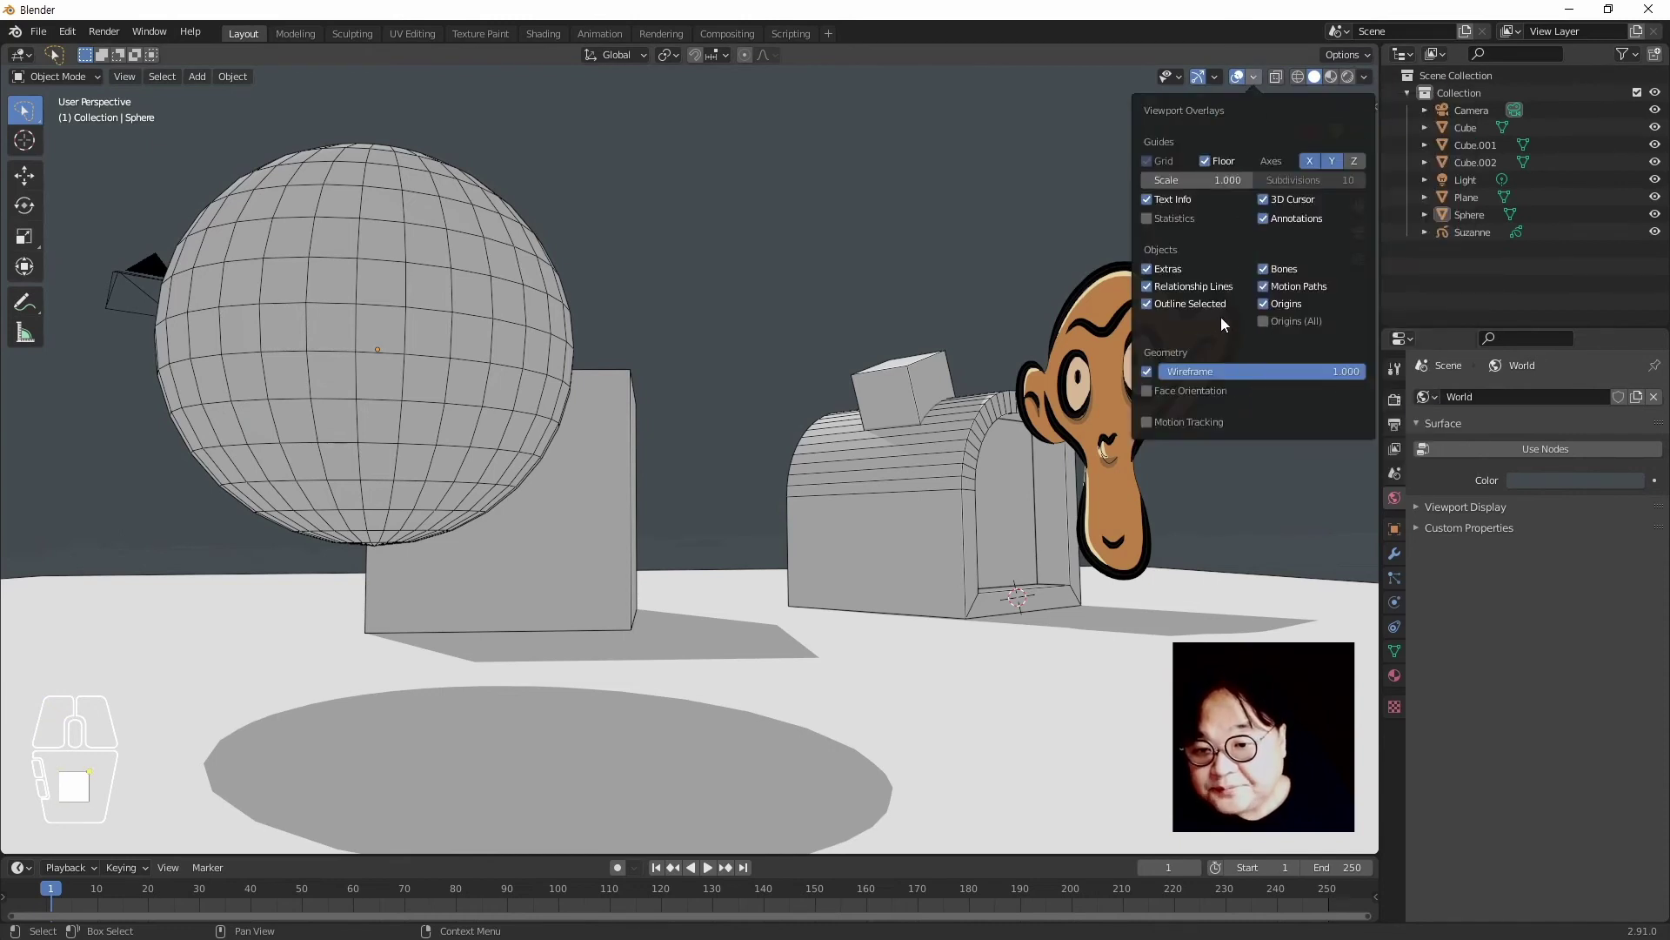
click(1148, 371)
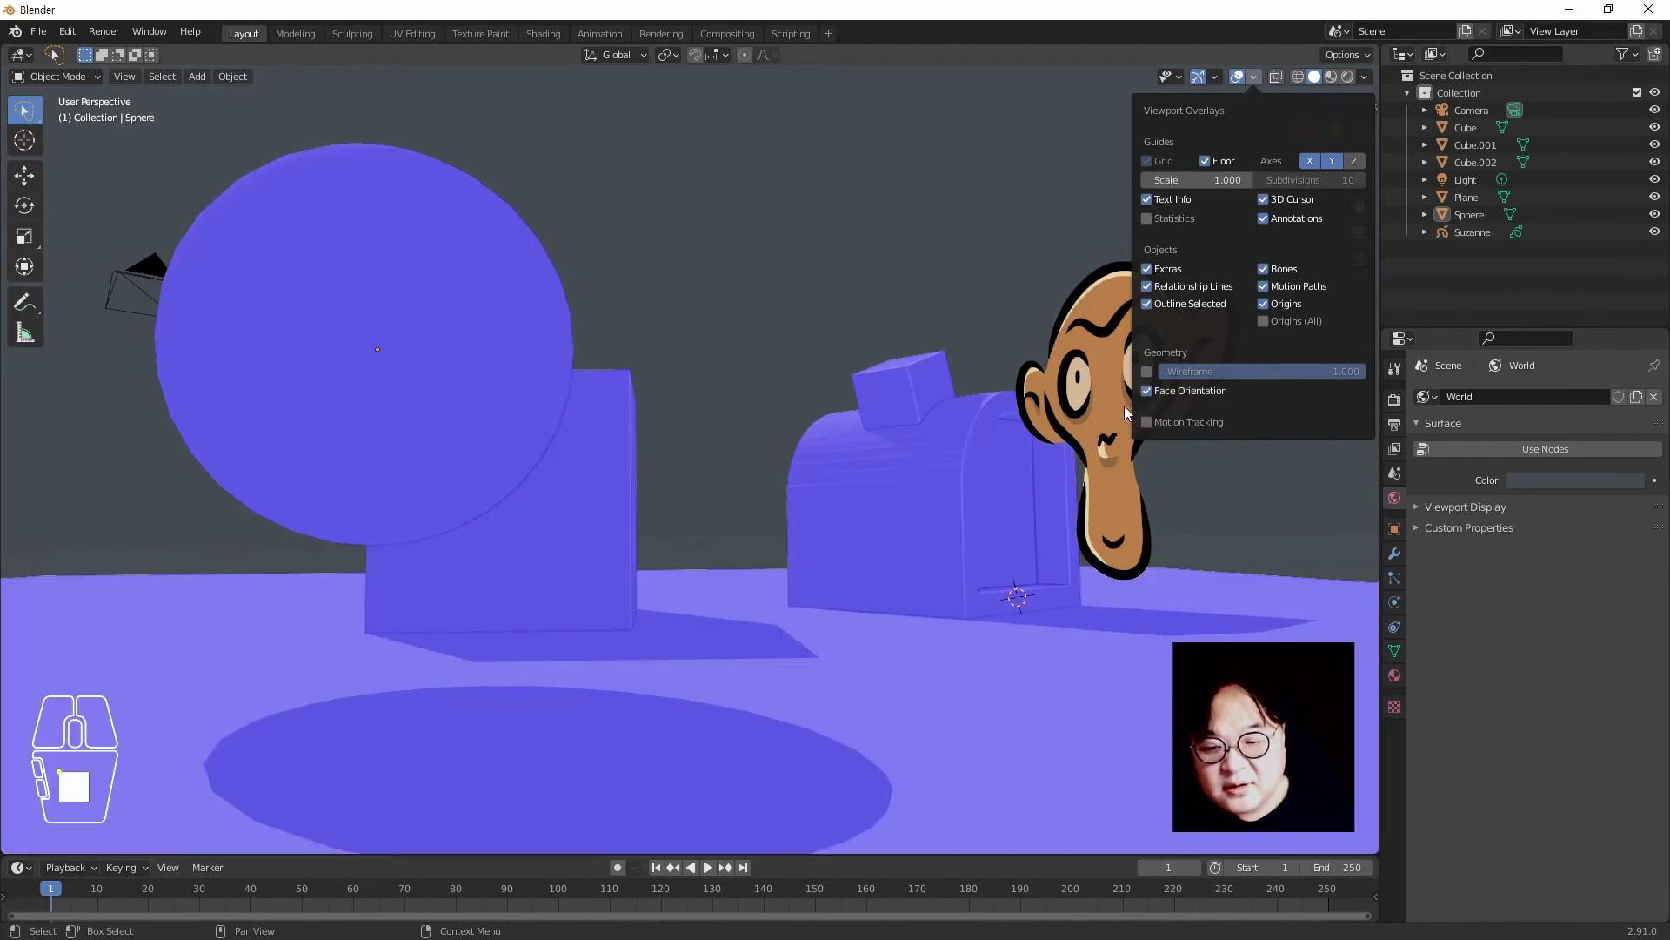
mouse_move(932, 478)
middle_down()
mouse_move(895, 550)
mouse_move(906, 525)
mouse_move(938, 519)
mouse_move(910, 488)
middle_up()
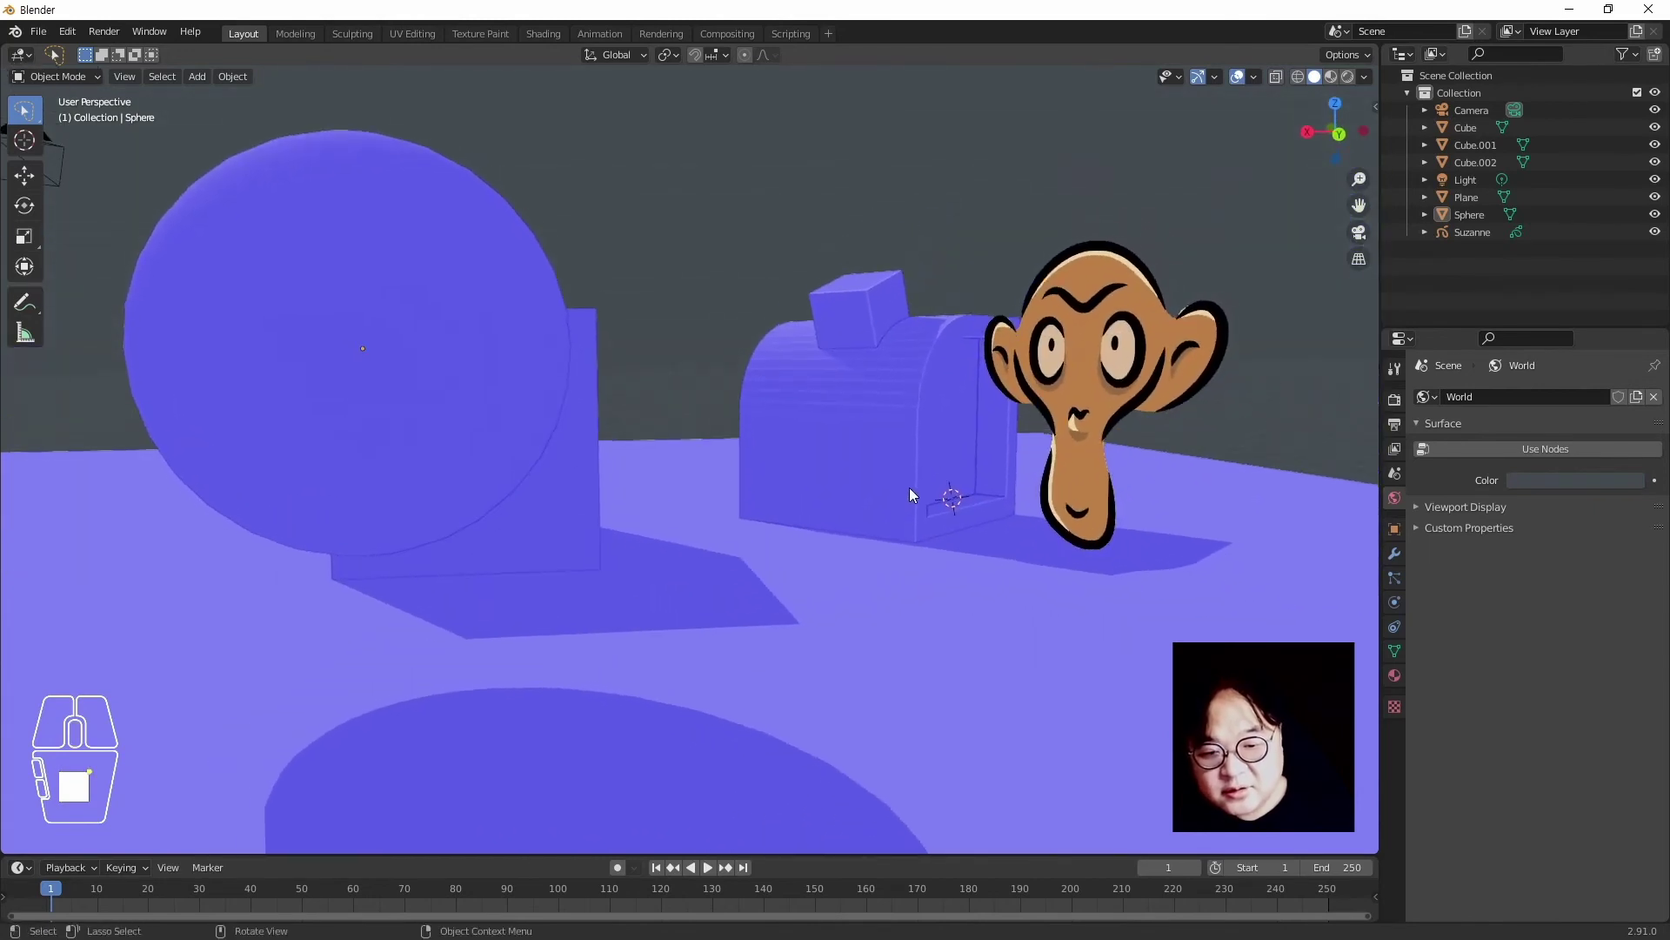
Enter Edit Mode on the sphere and select a two-by-two block of four adjacent faces on its front
key(Tab)
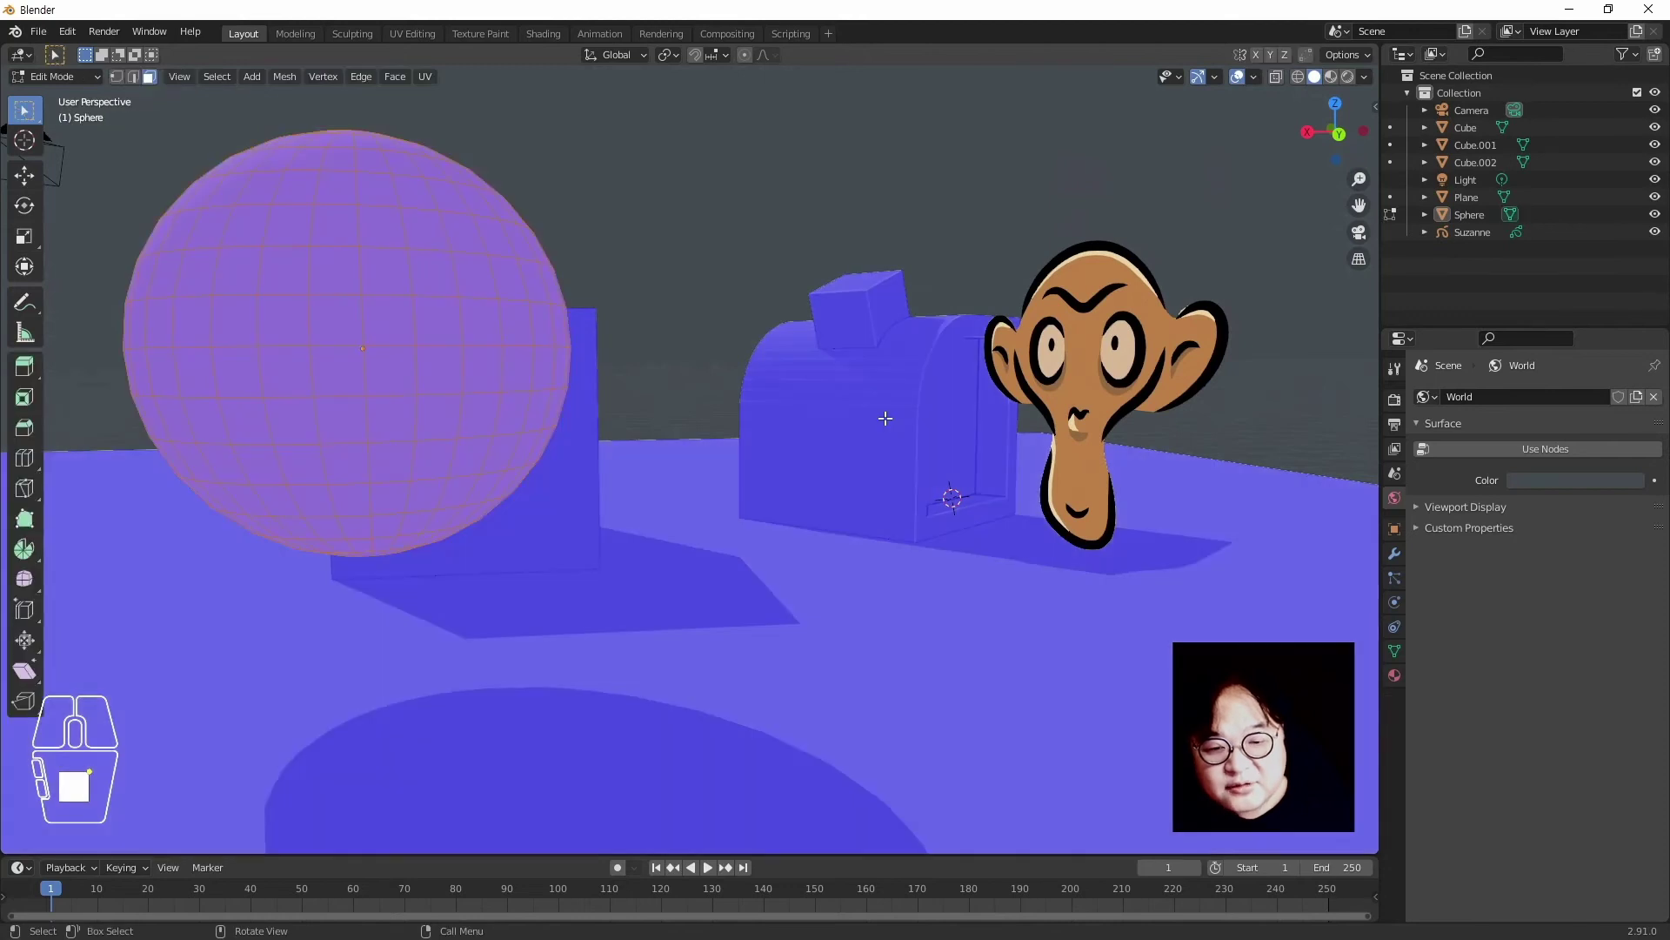
click(403, 337)
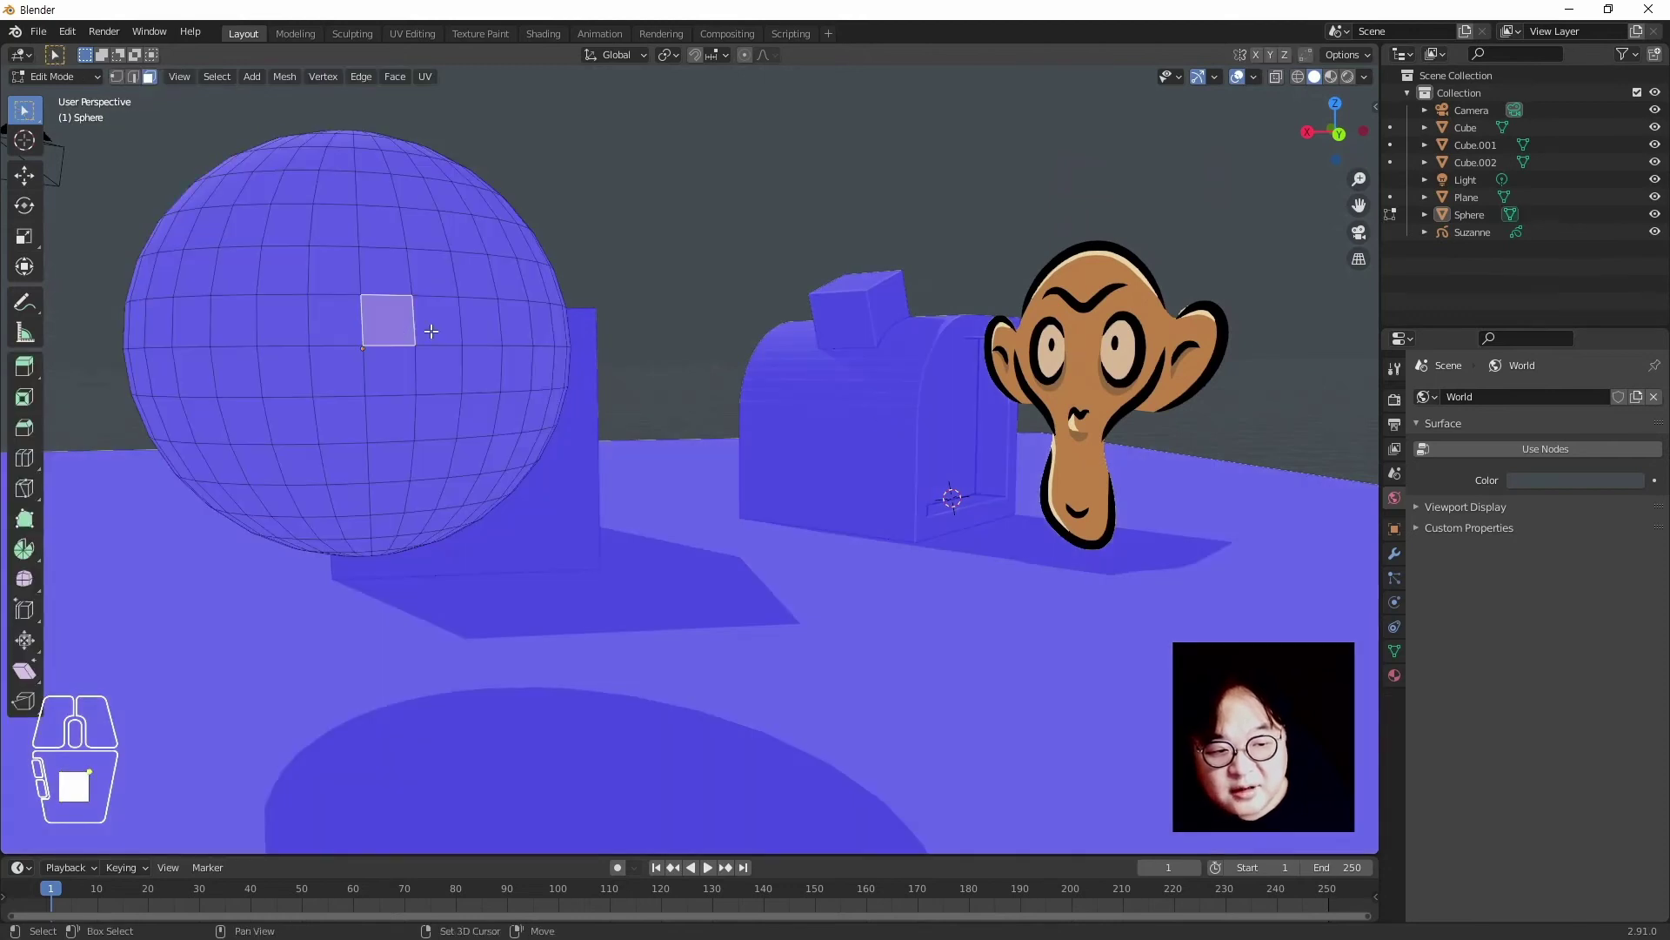
shift+click(435, 322)
shift+click(437, 373)
shift+click(393, 373)
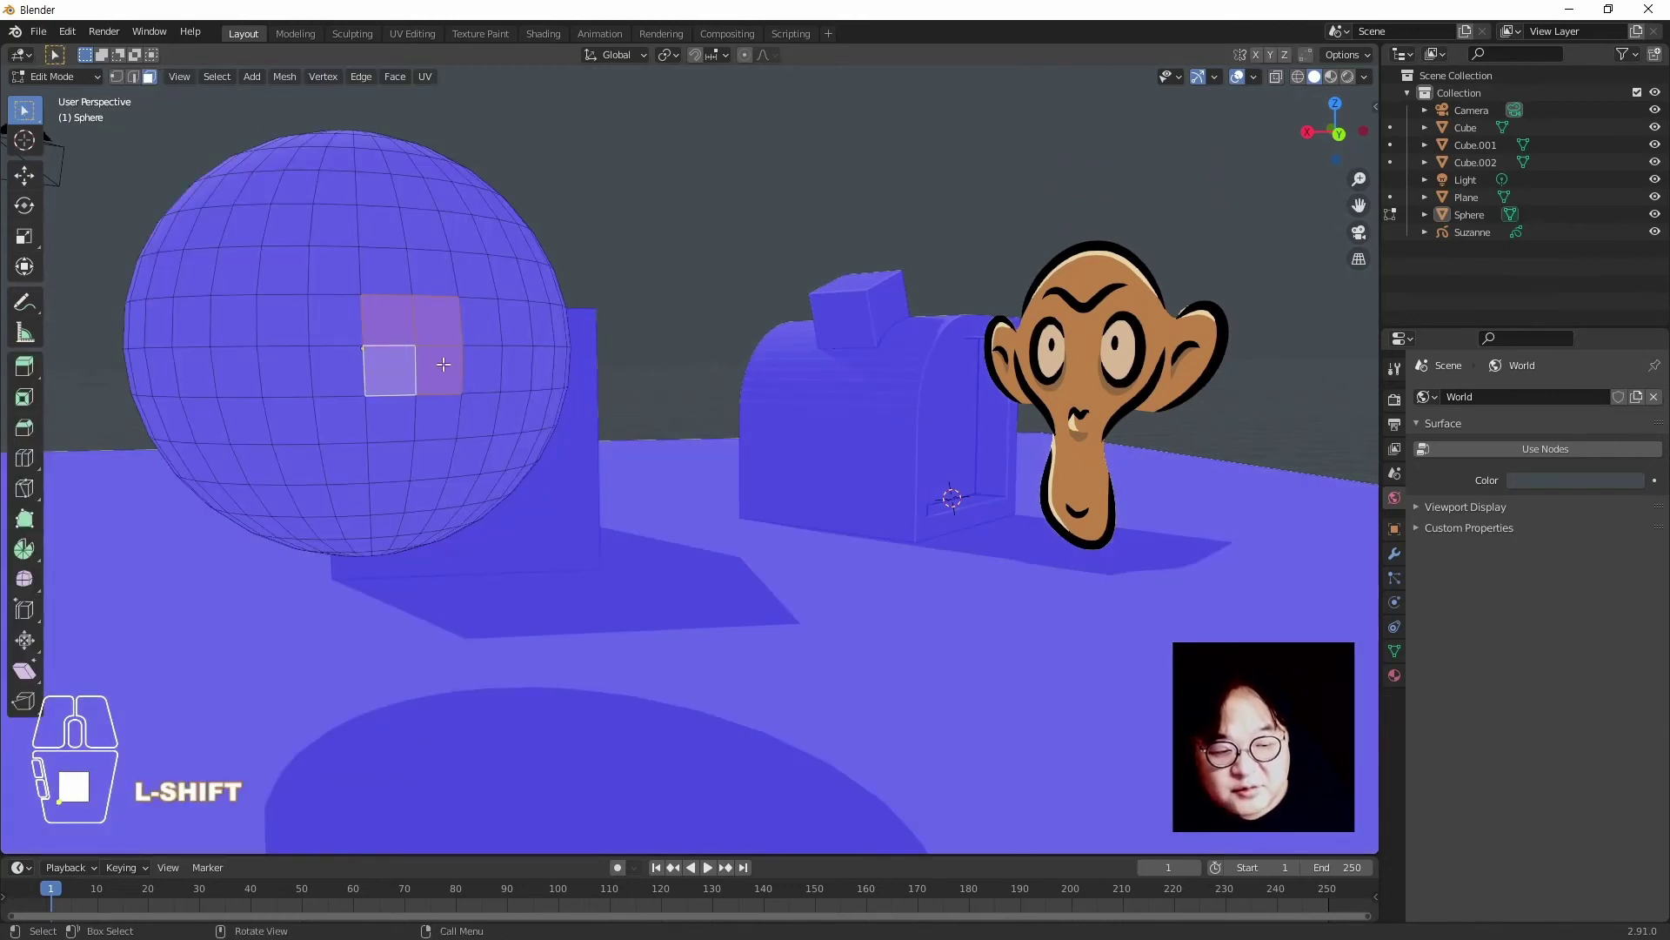
right_click(446, 372)
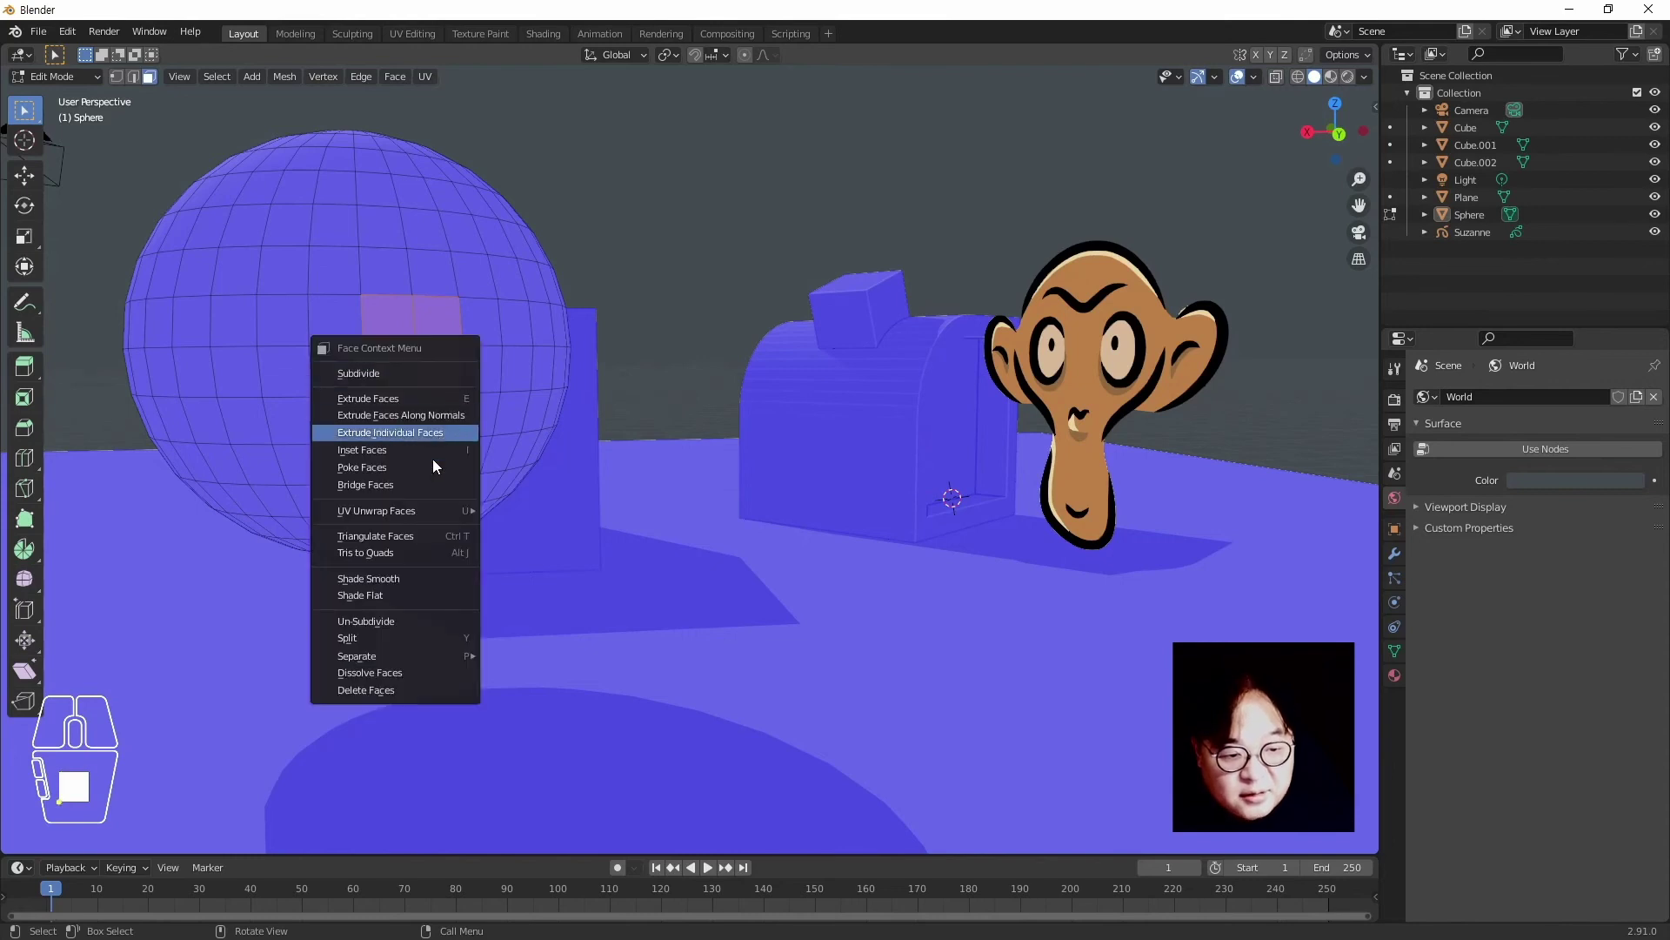
click(421, 595)
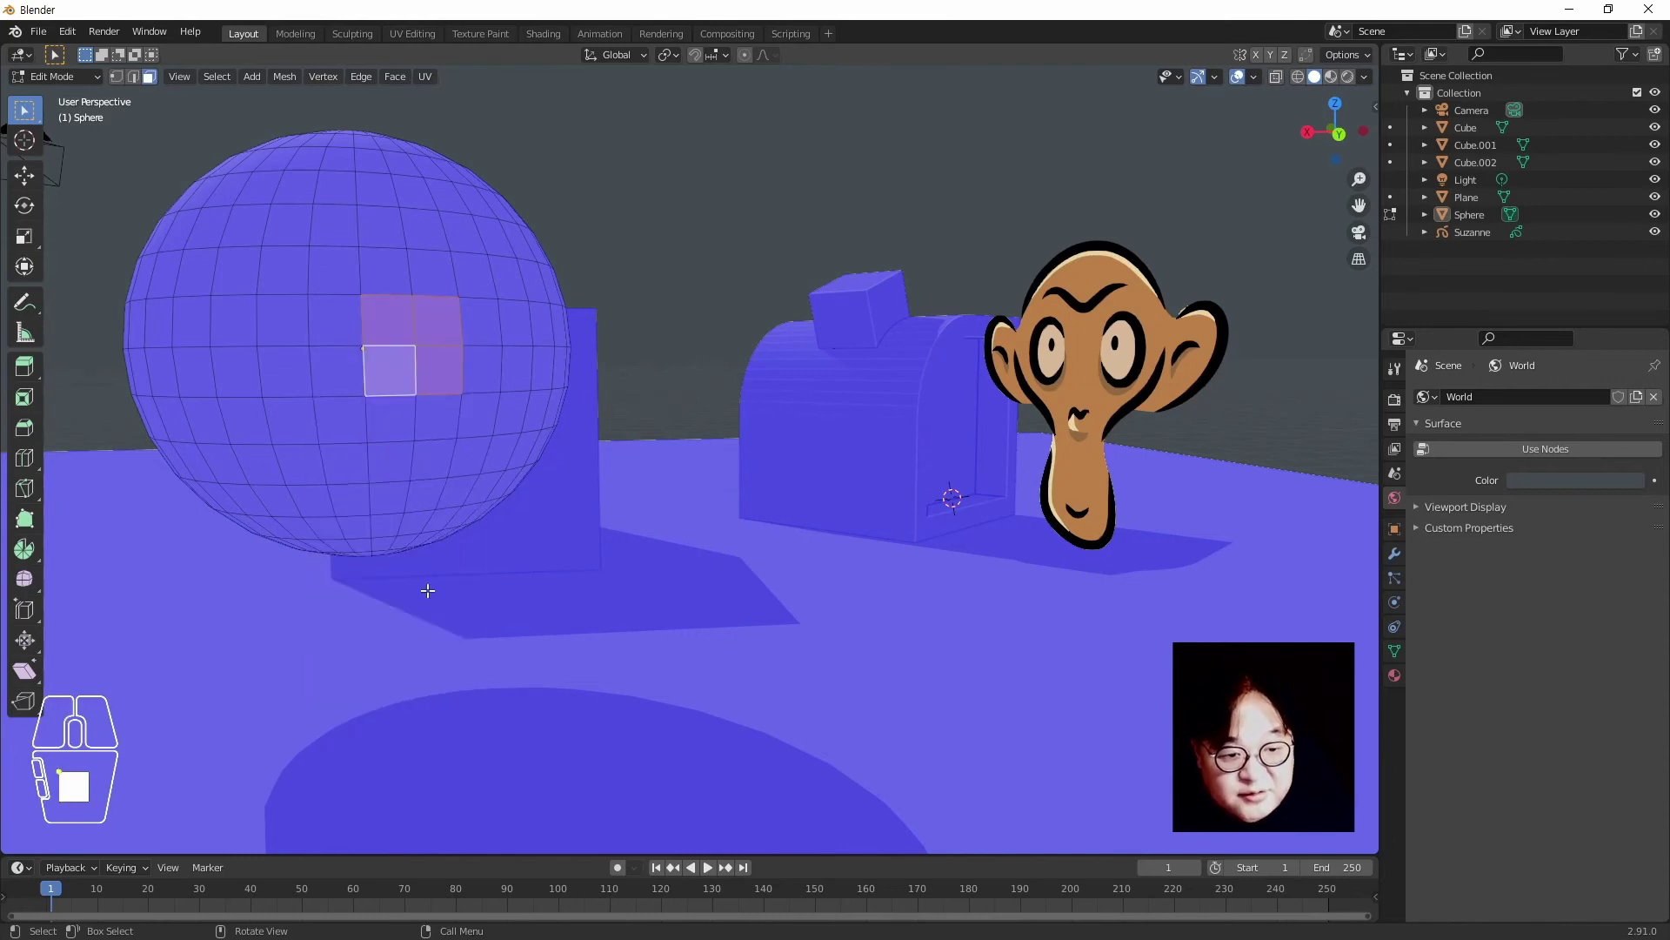
right_click(424, 343)
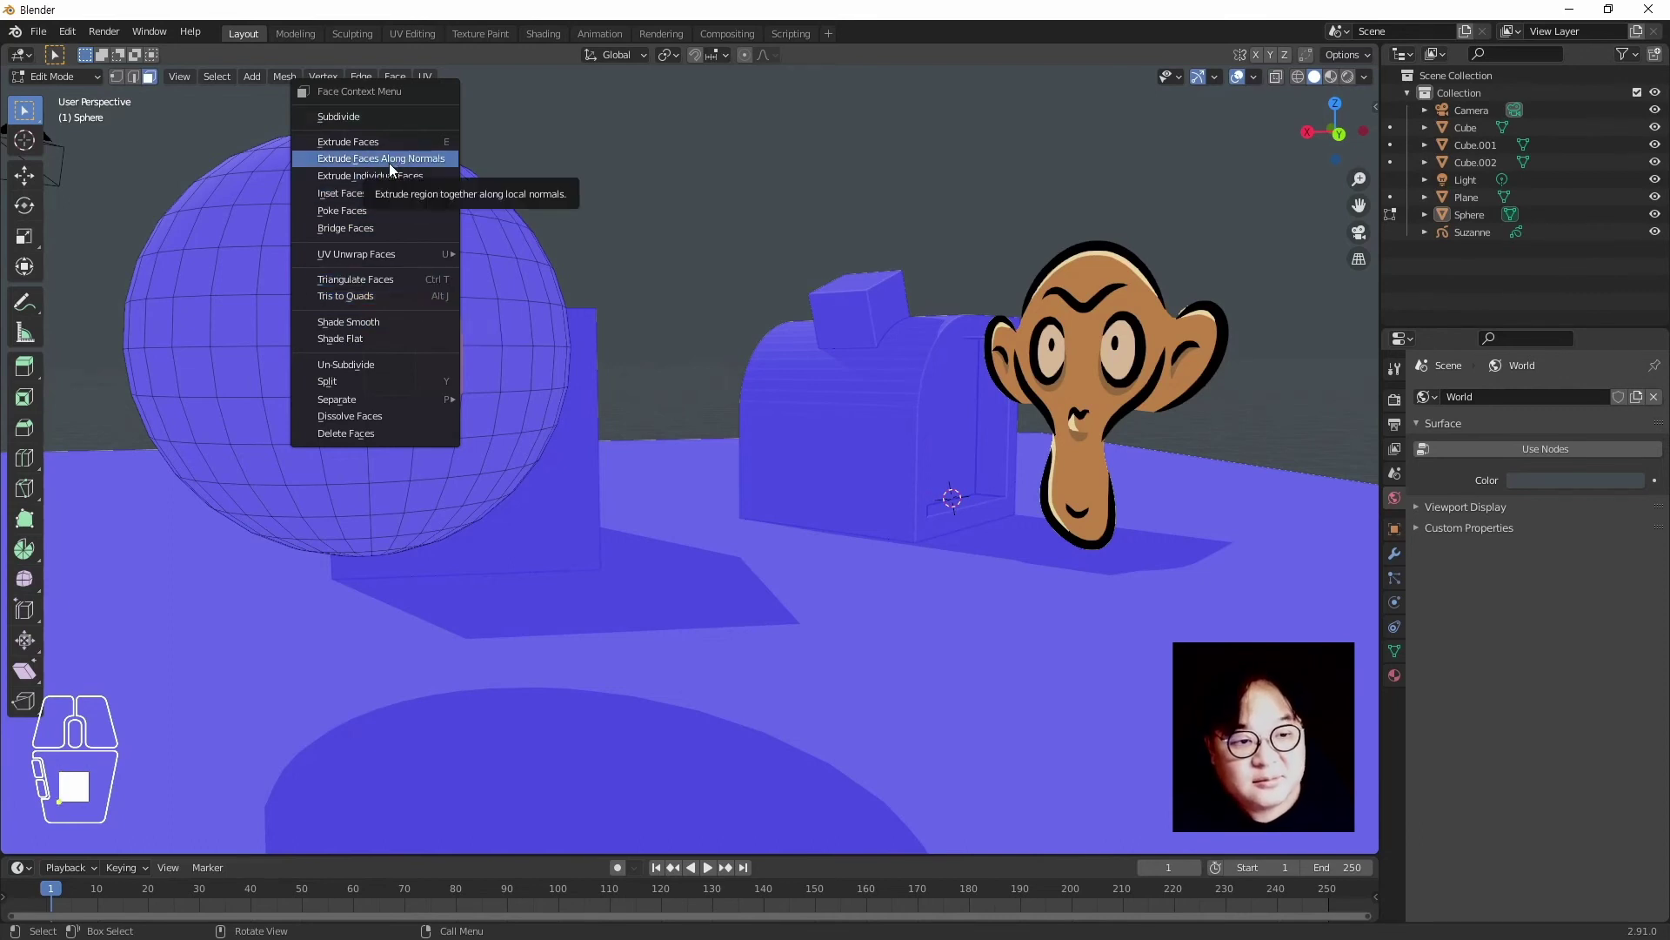
right_click(420, 360)
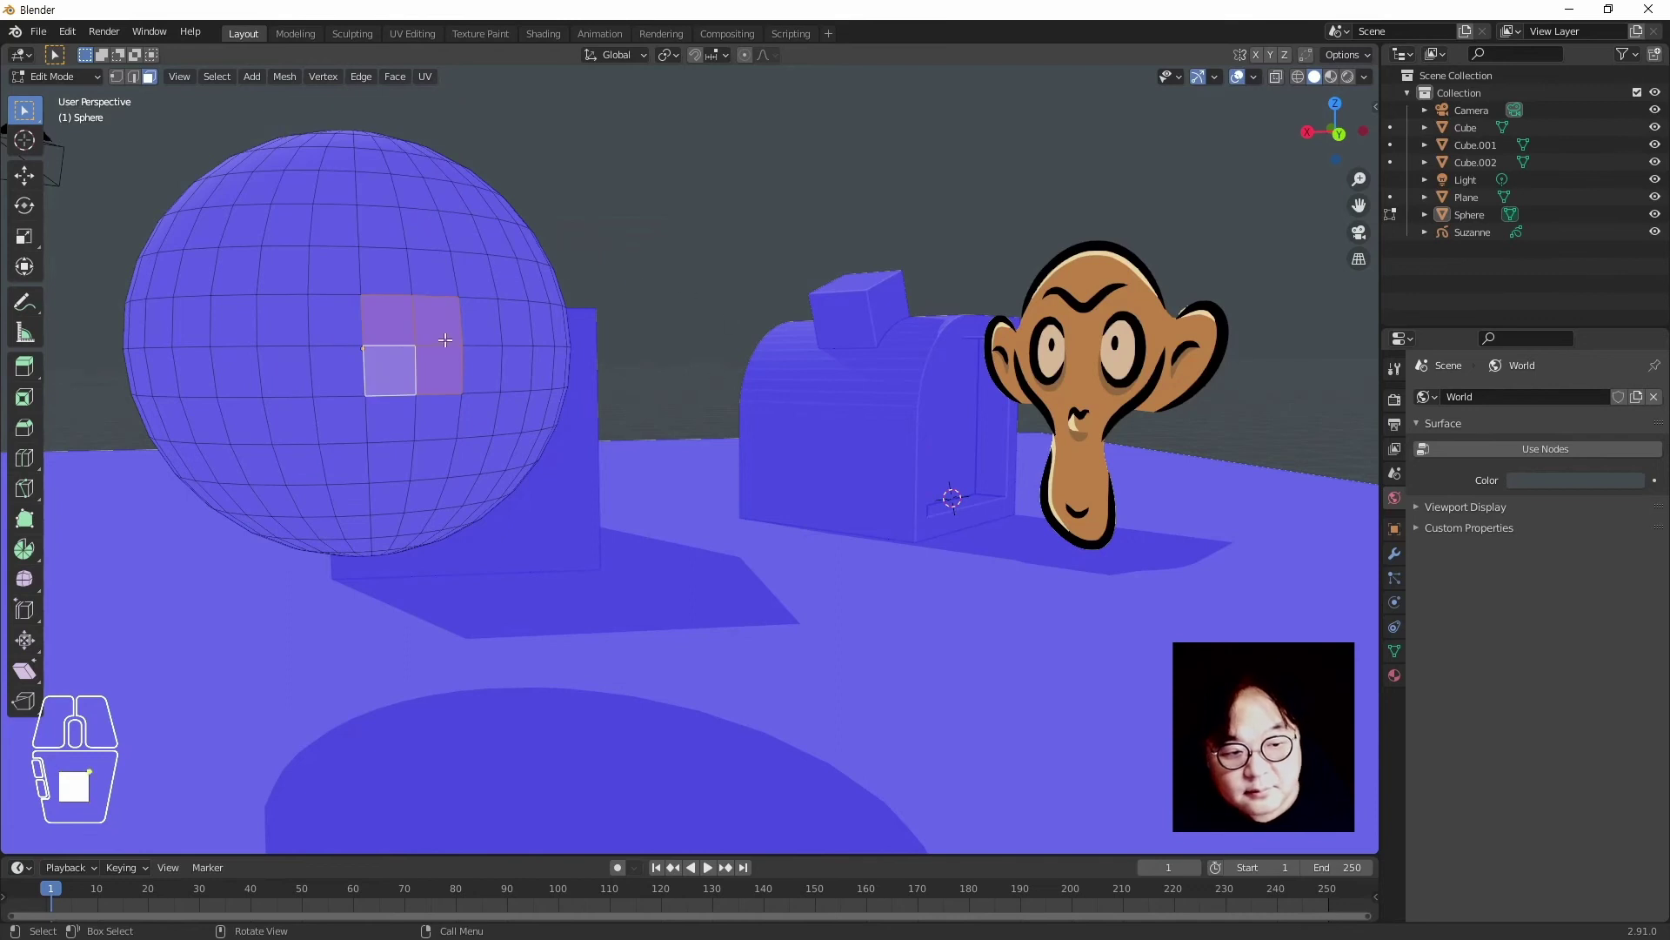
key(ctrl+k)
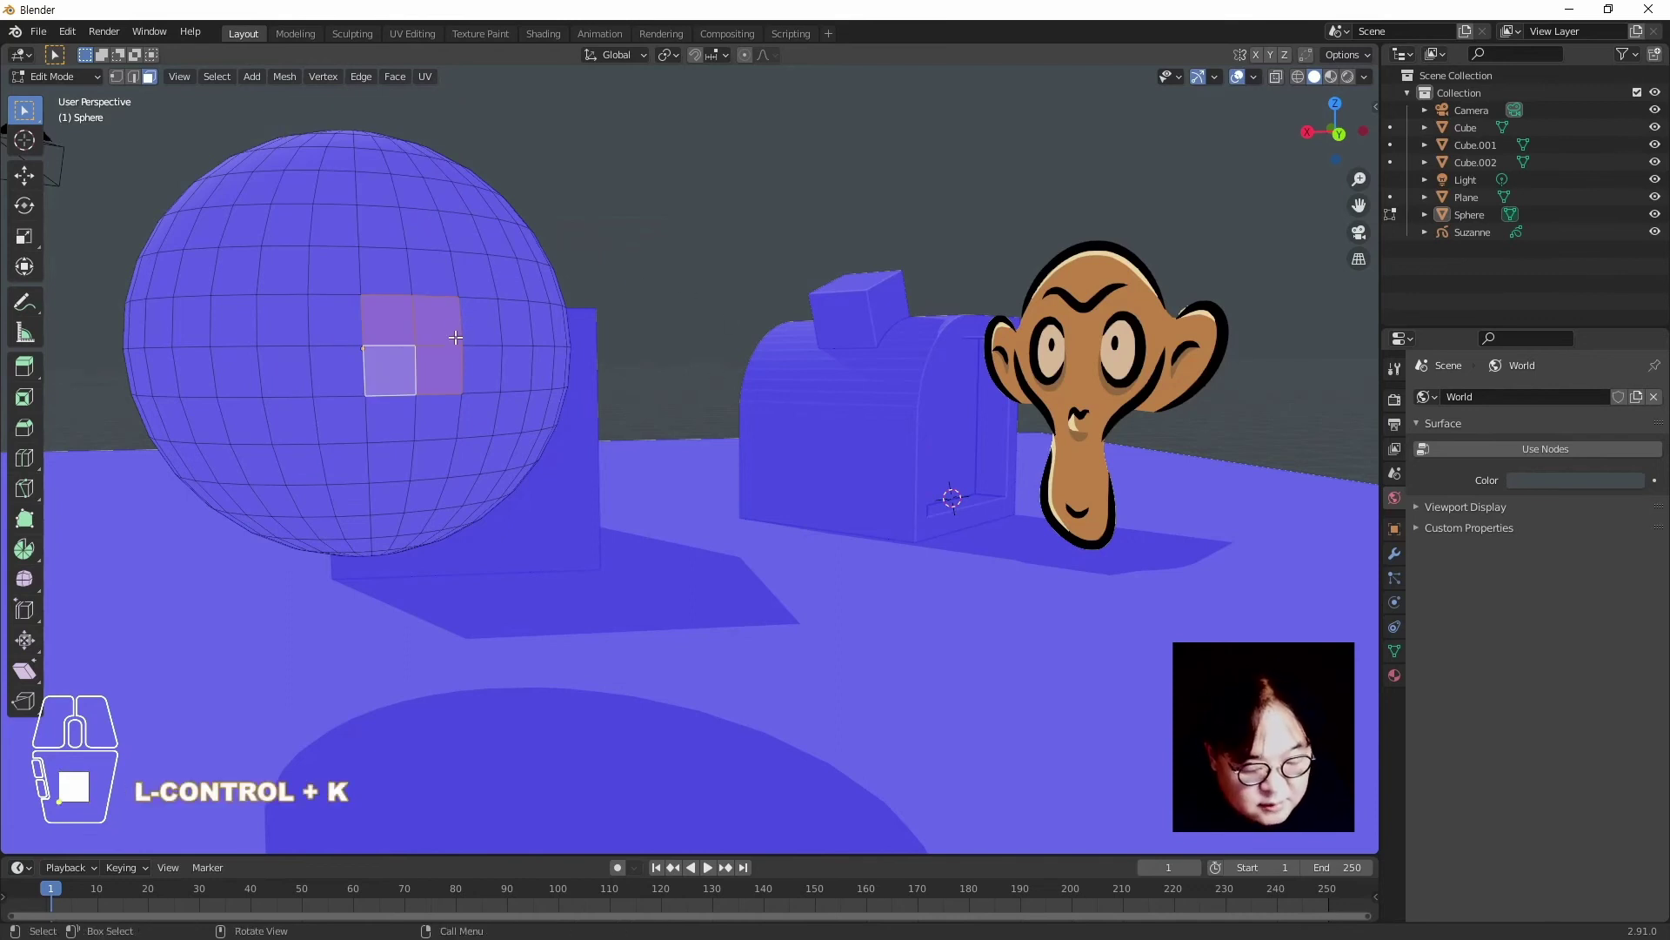
Recalculate the normals of the four selected sphere faces with Inside enabled, return to Object Mode and deselect everything
scroll(459, 329, down, 2)
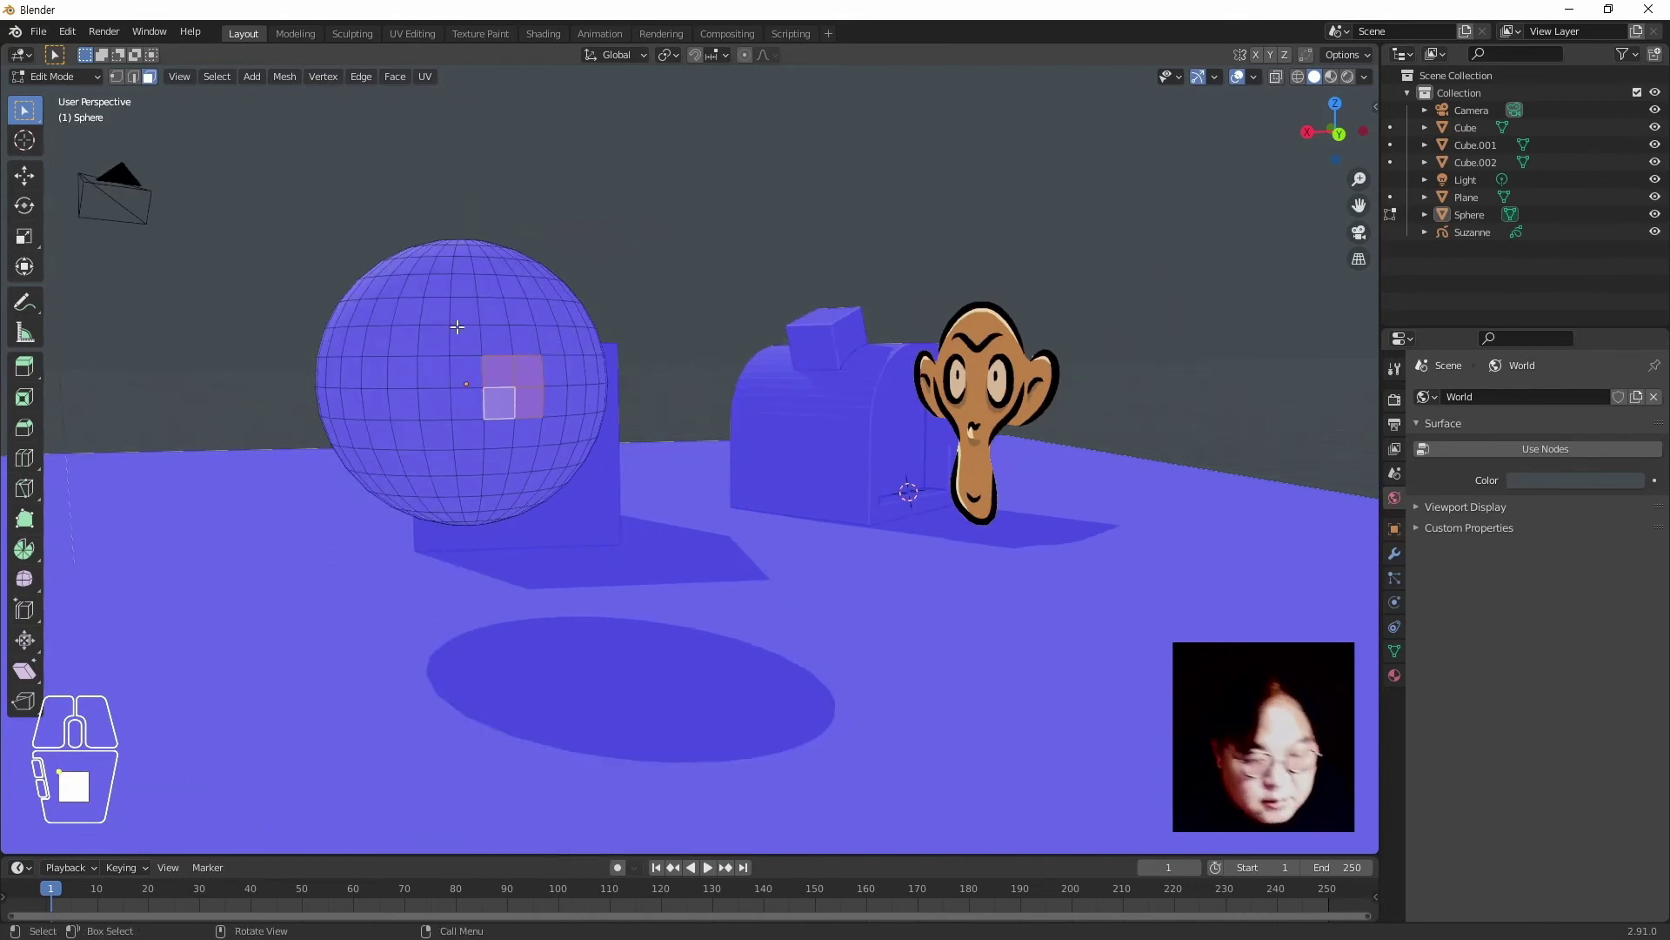
scroll(388, 401, up, 3)
shift+middle_drag(388, 401, 608, 501)
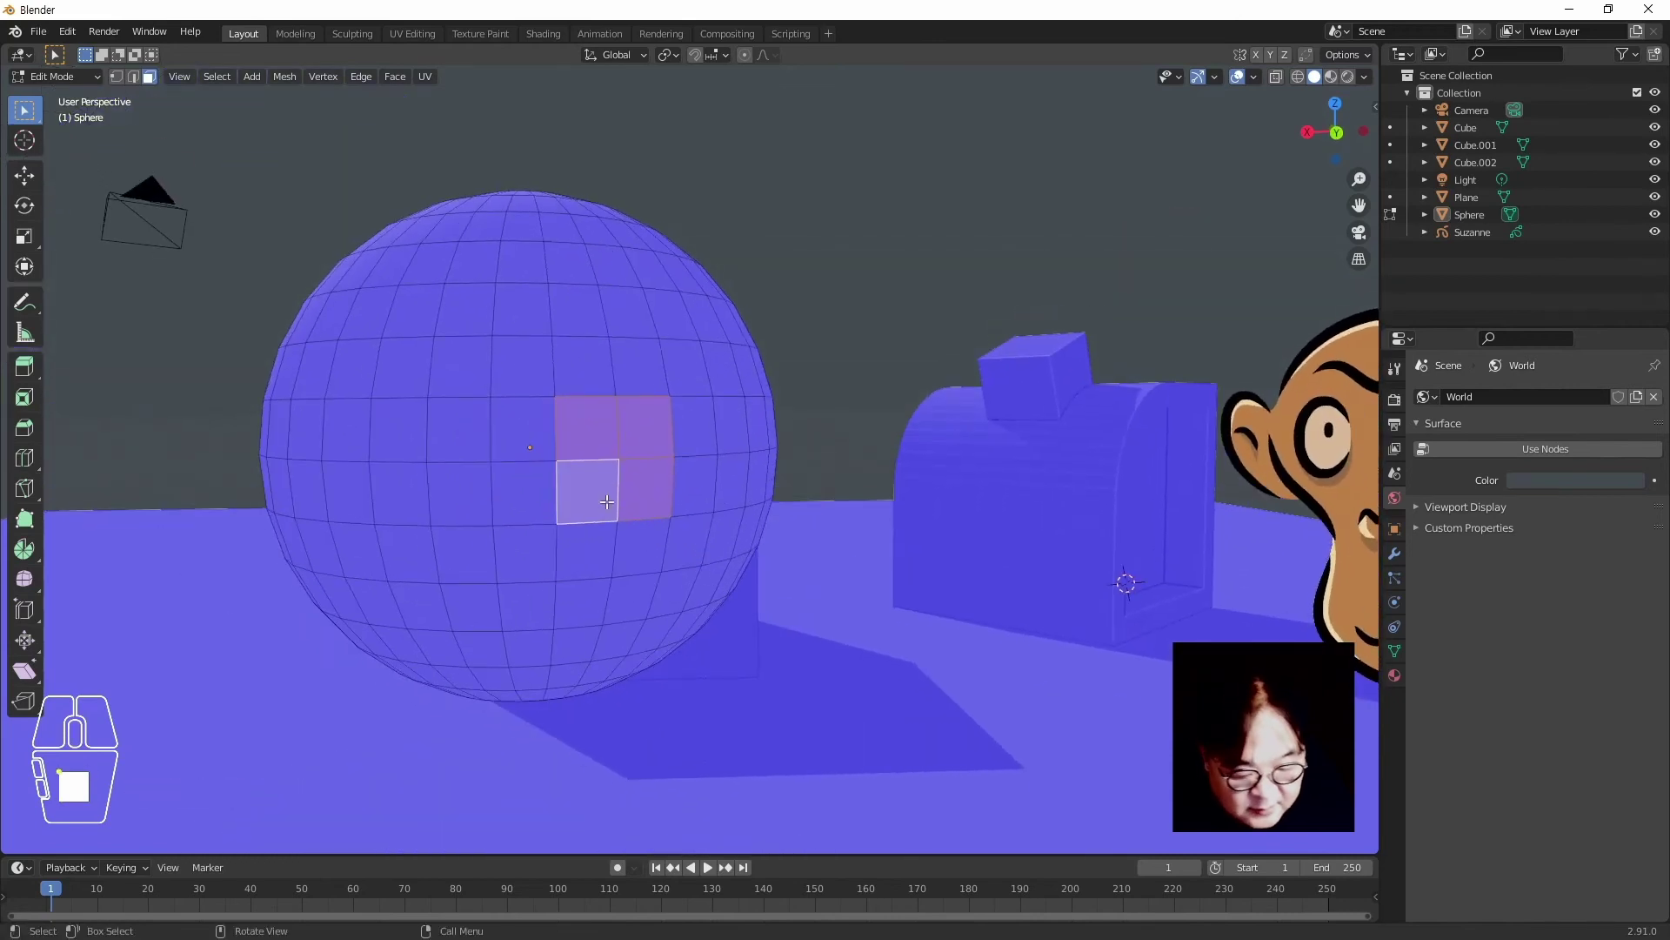
key(shift+n)
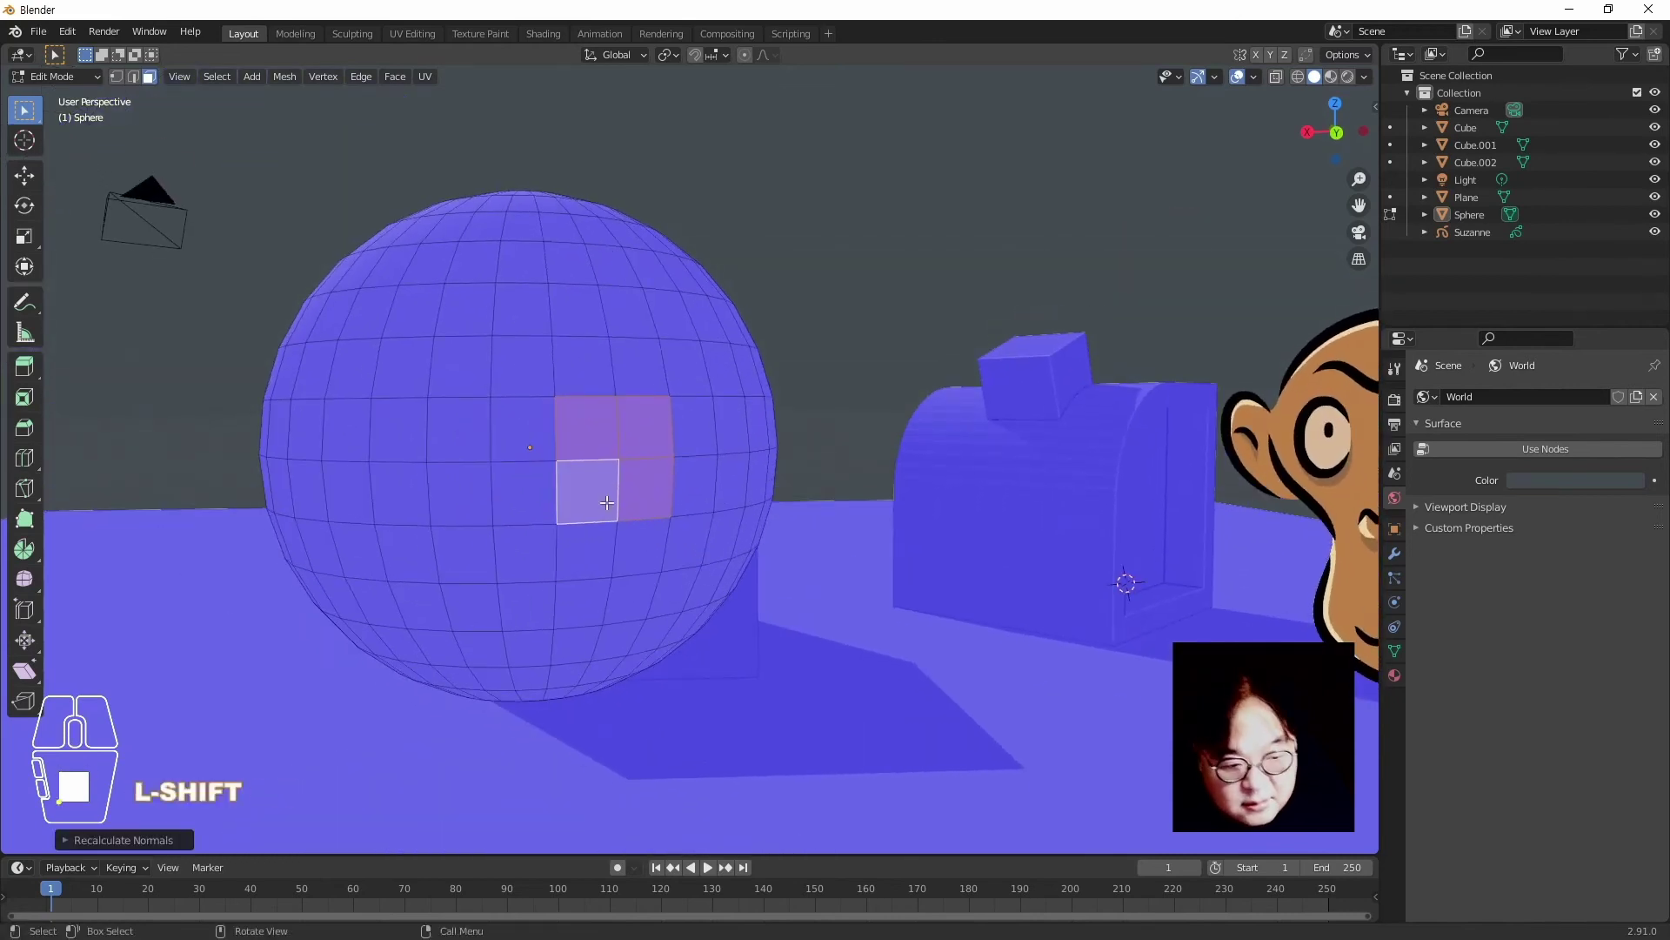
click(72, 837)
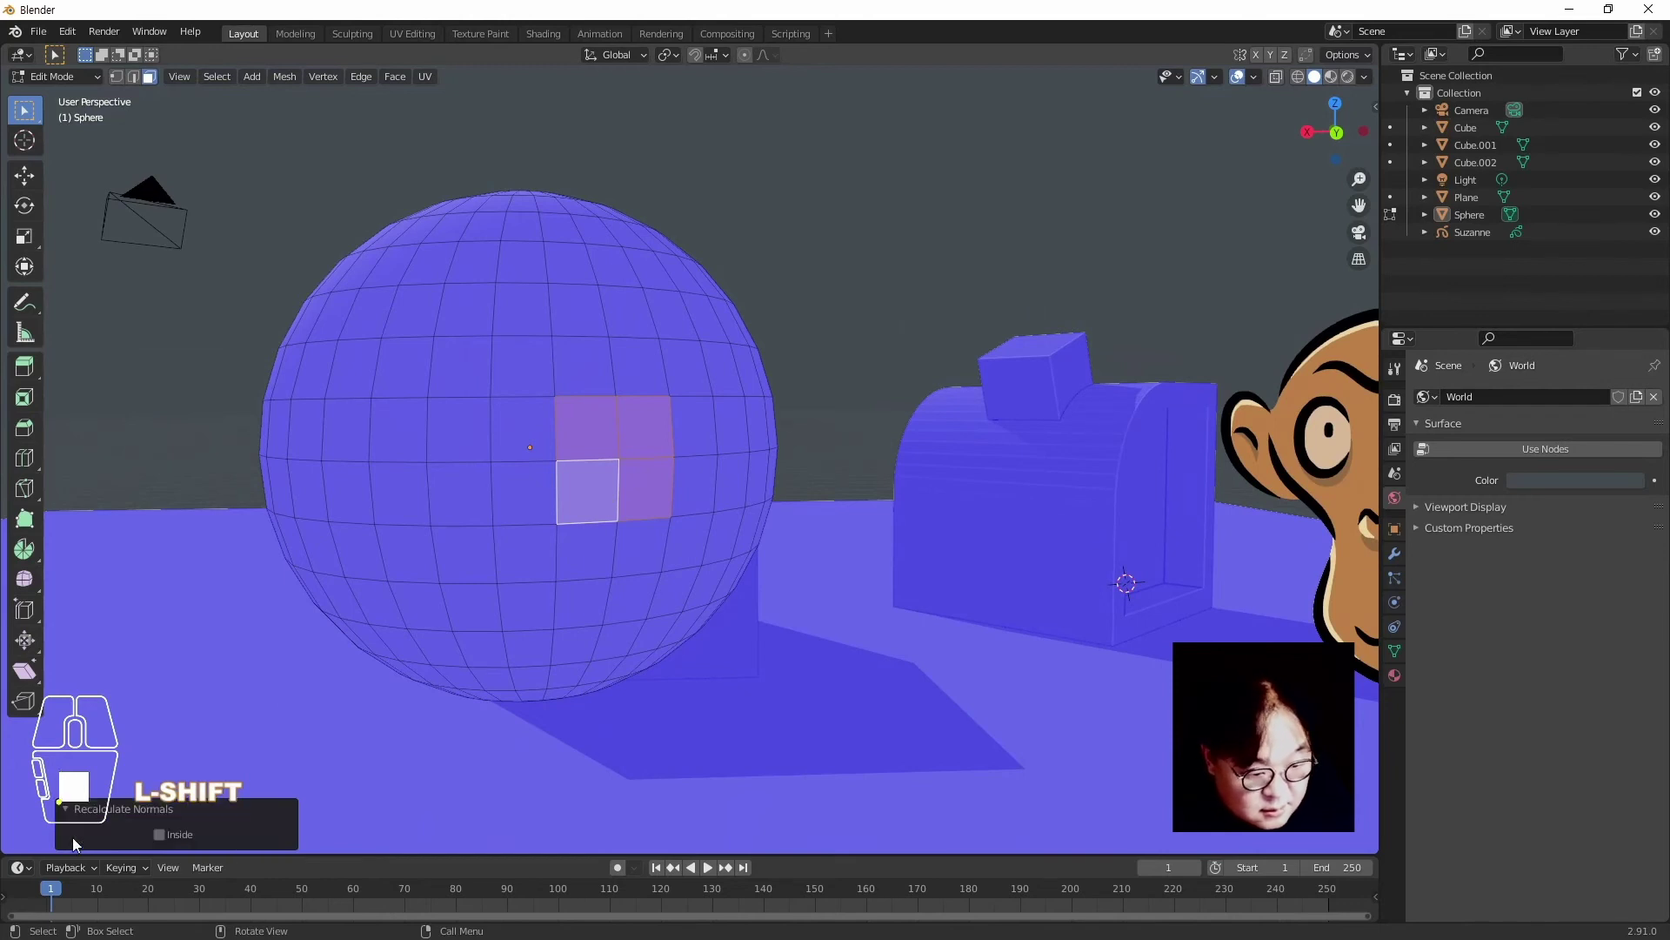
click(159, 834)
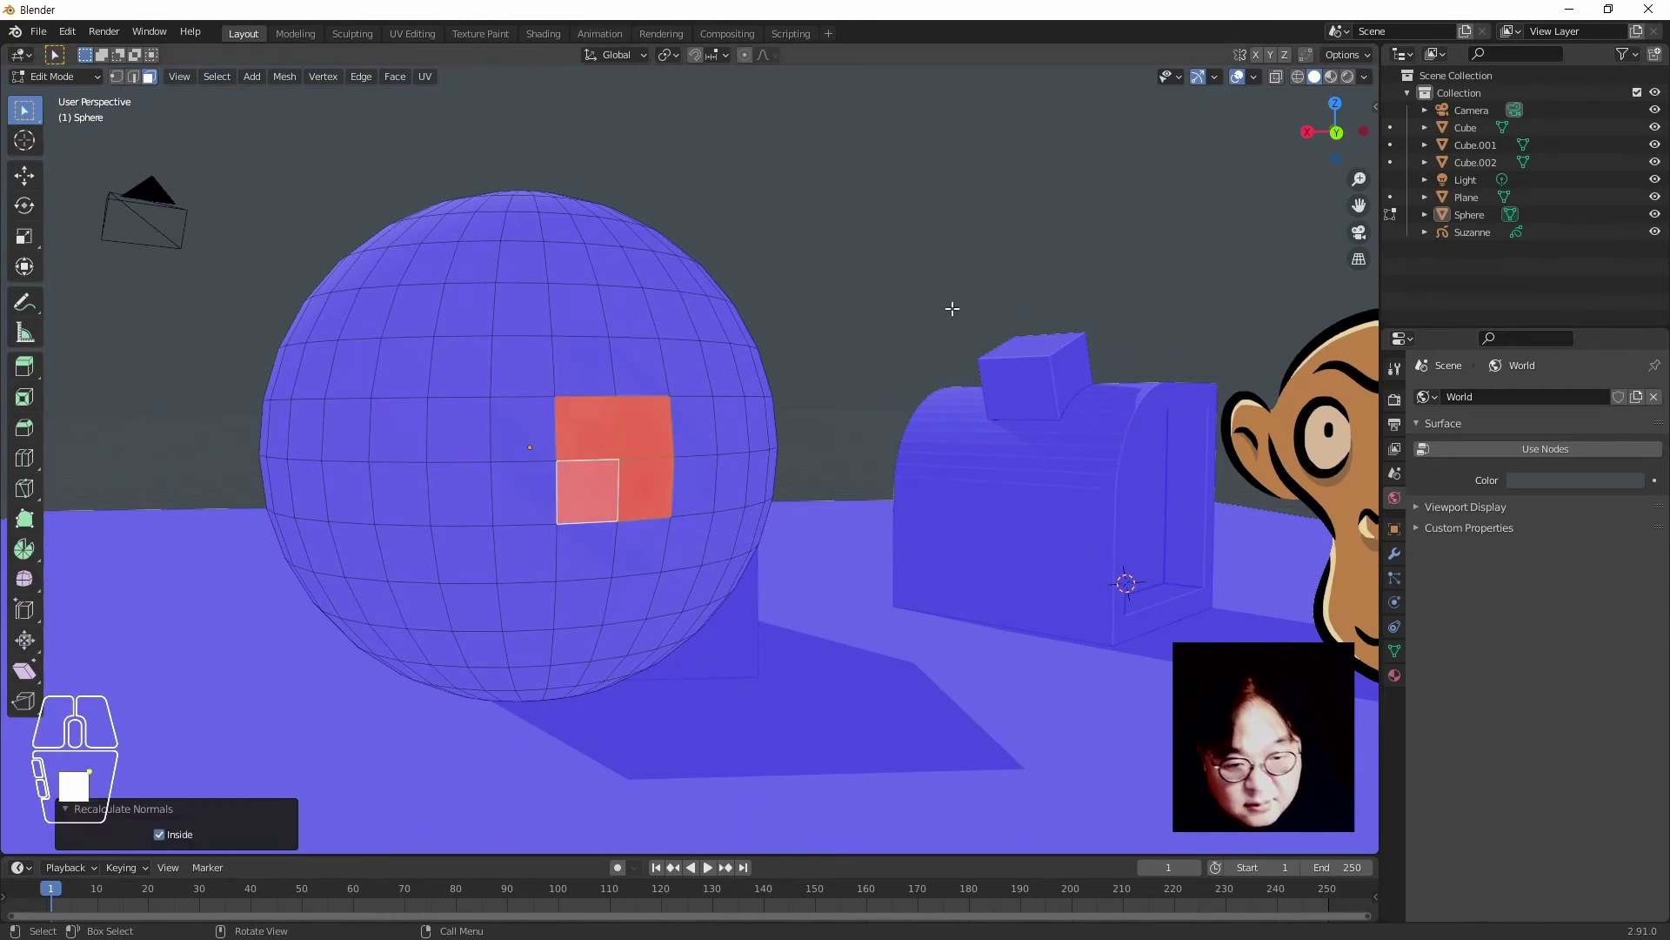
click(922, 297)
middle_drag(922, 297, 761, 483)
key(Tab)
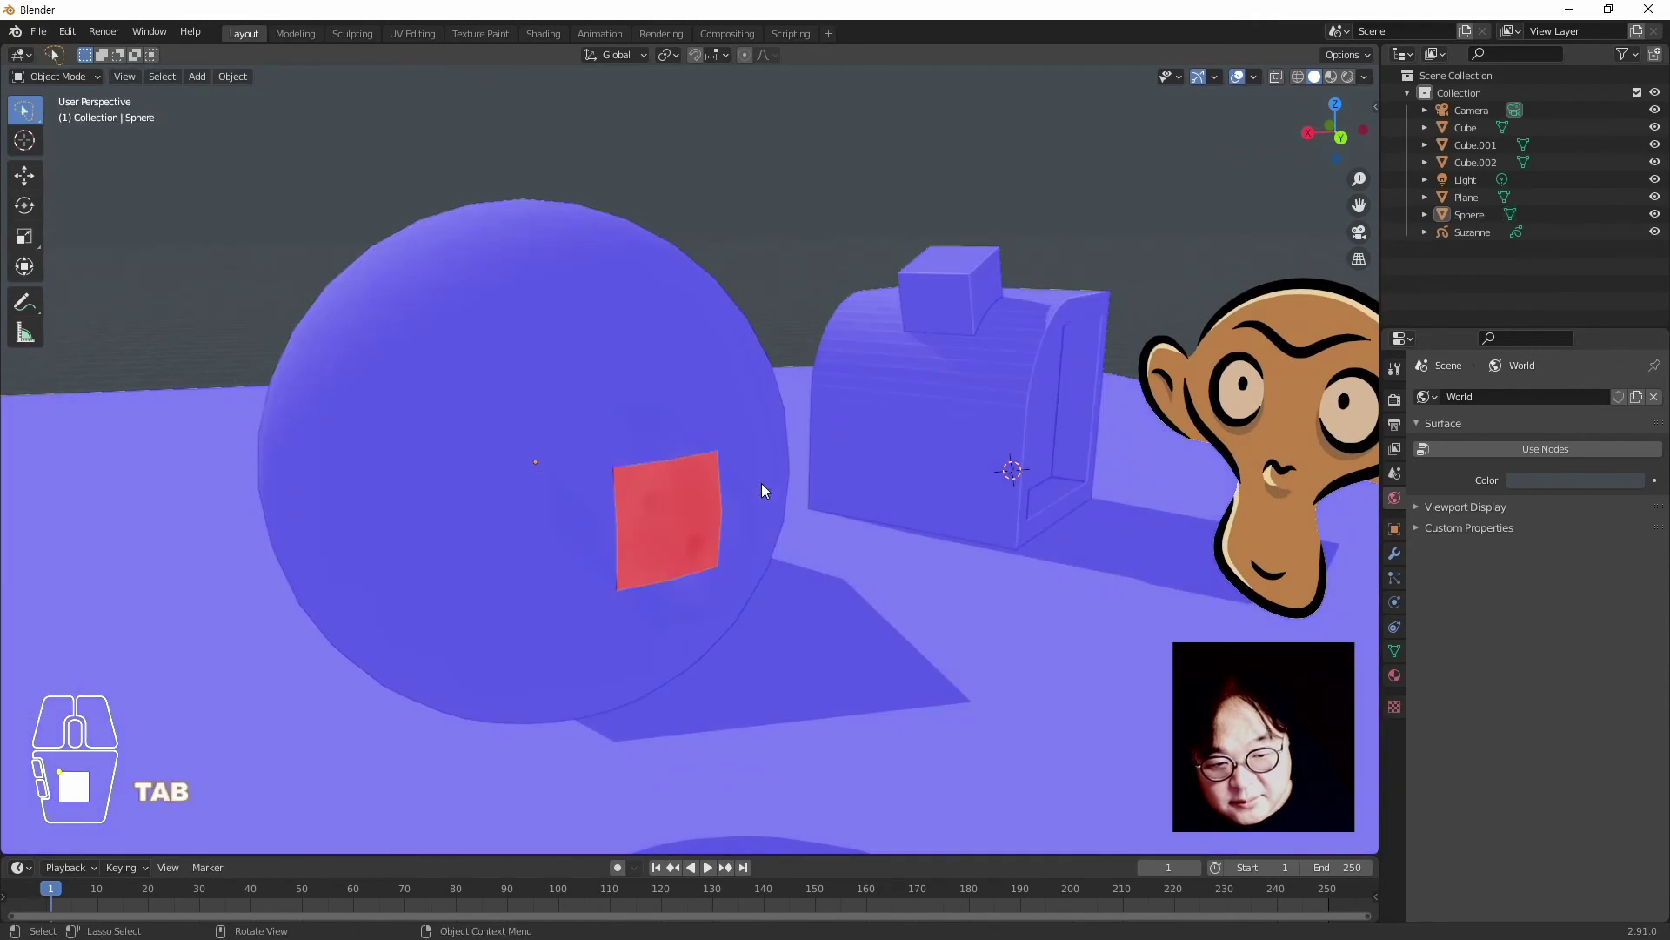
click(769, 258)
Select the sphere's four red faces in Edit Mode, recalculate their normals outward, and return to Object Mode with the sphere selected
click(664, 504)
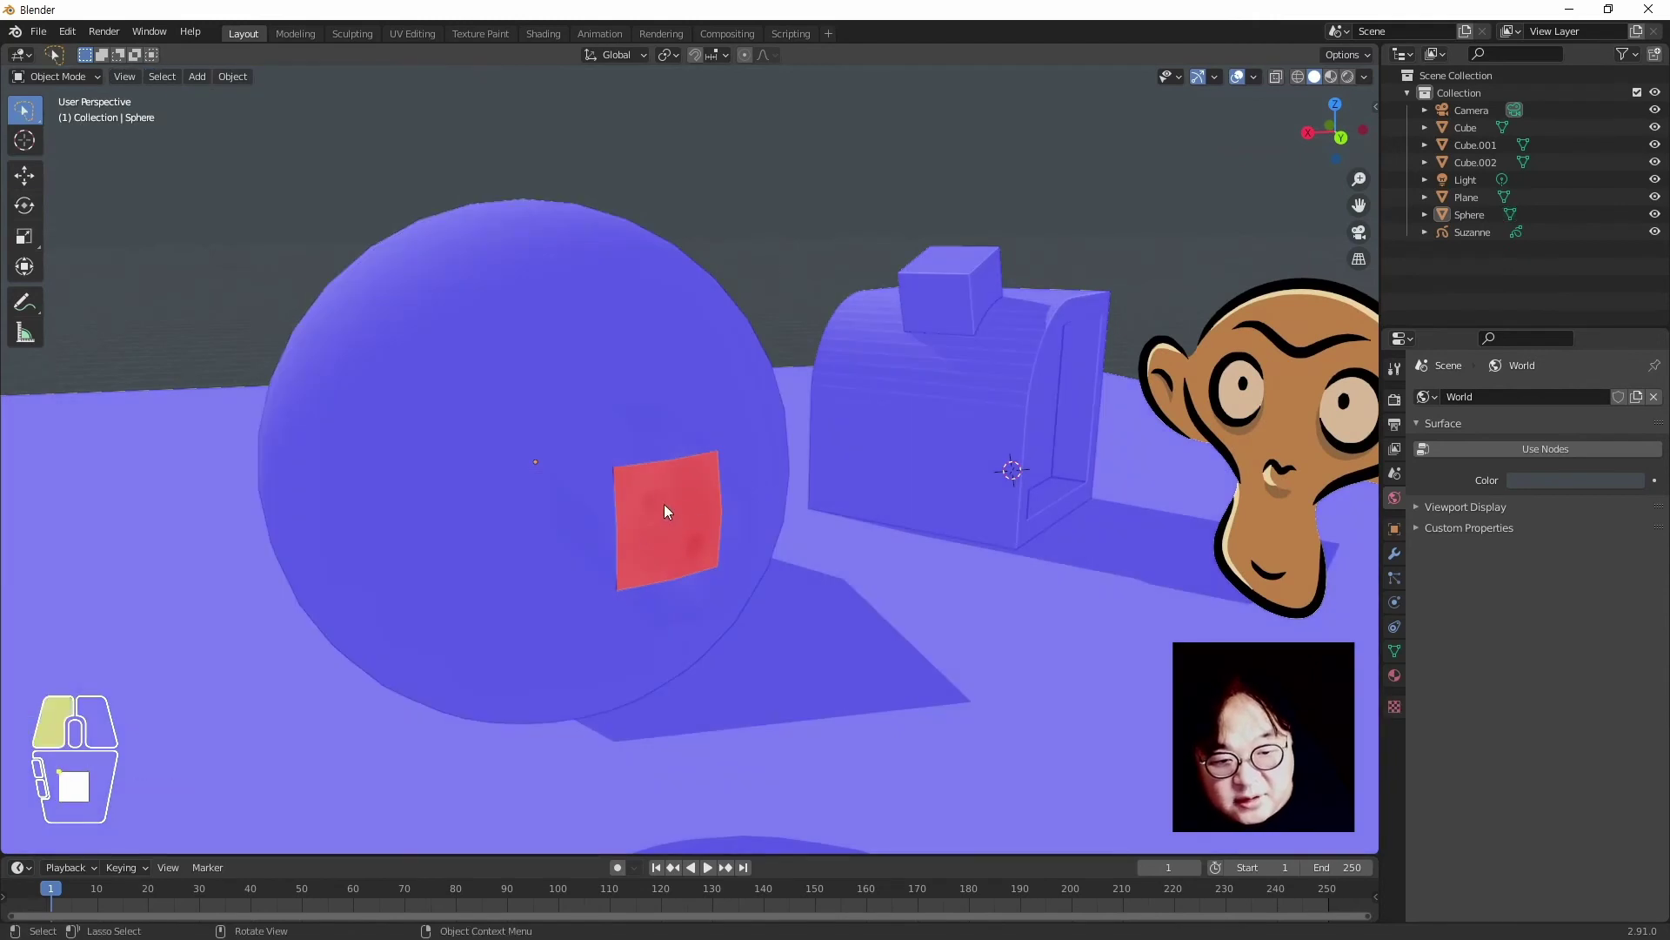
key(Tab)
click(661, 505)
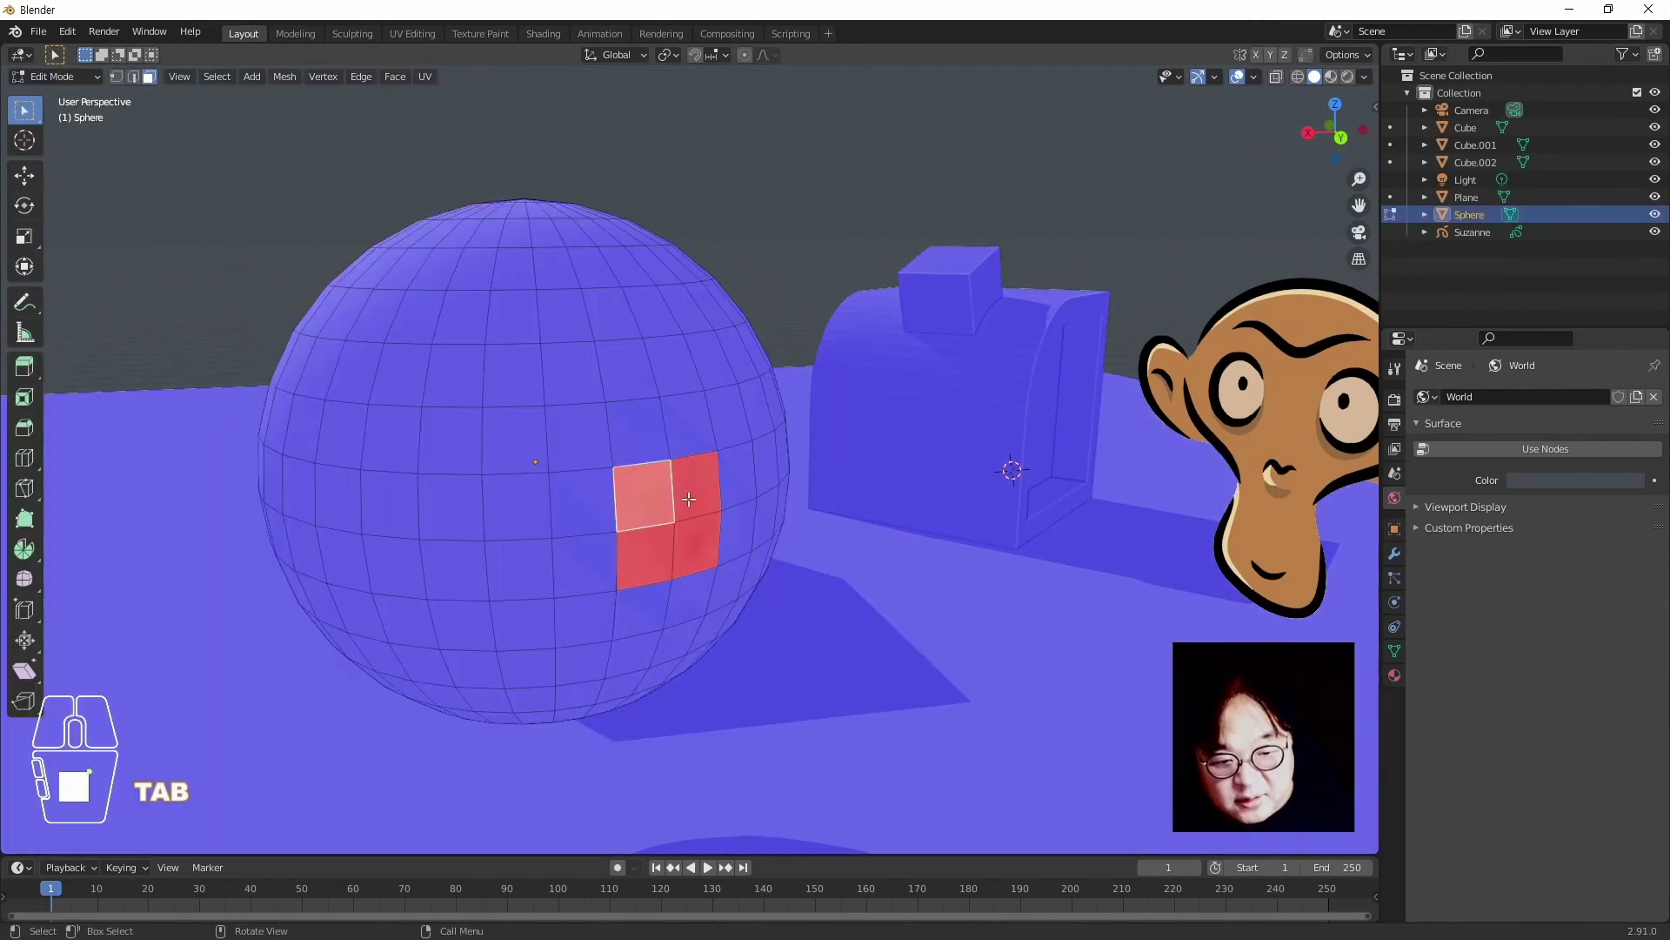
shift+click(694, 486)
shift+click(695, 552)
shift+click(645, 562)
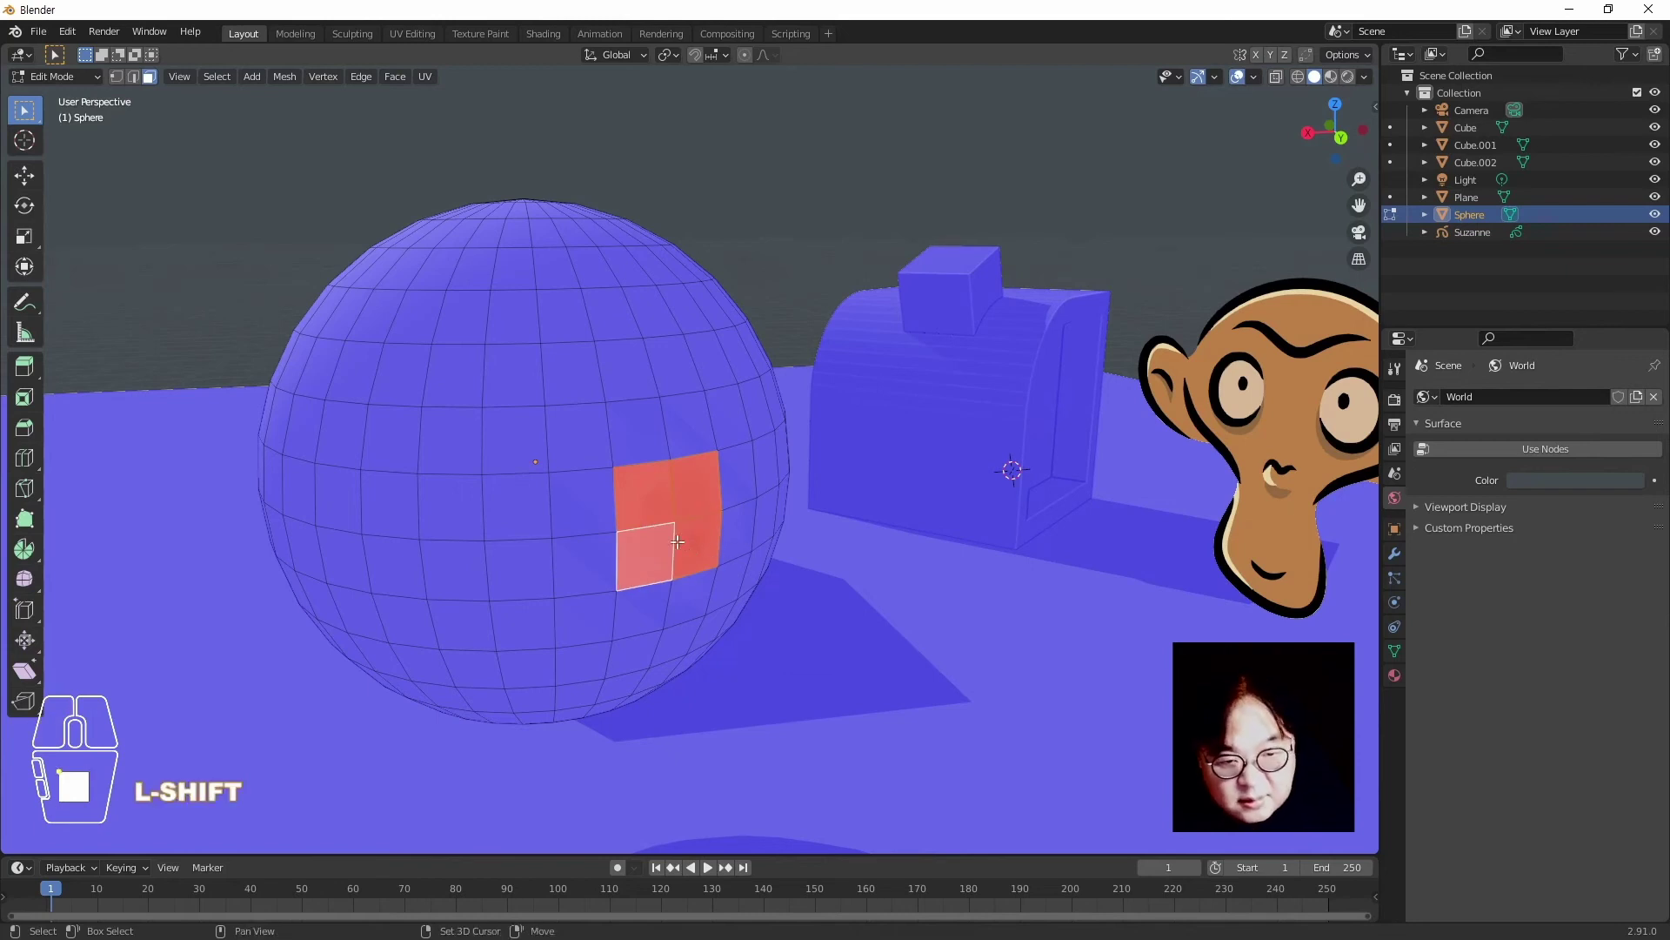
click(760, 225)
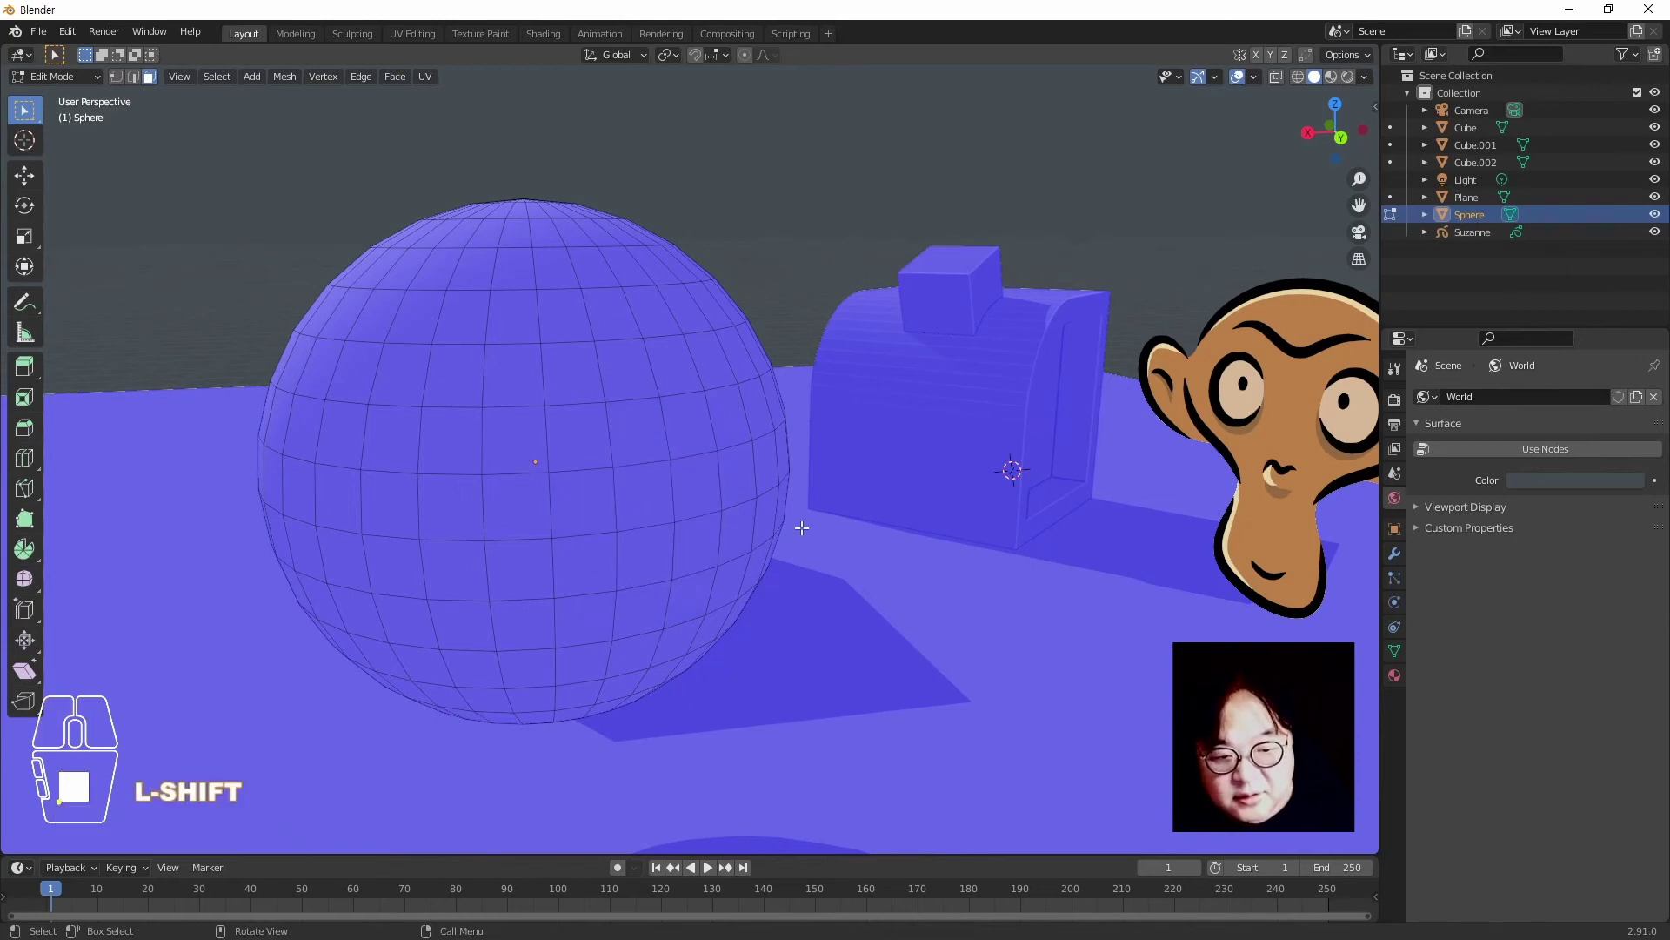
key(Tab)
click(795, 190)
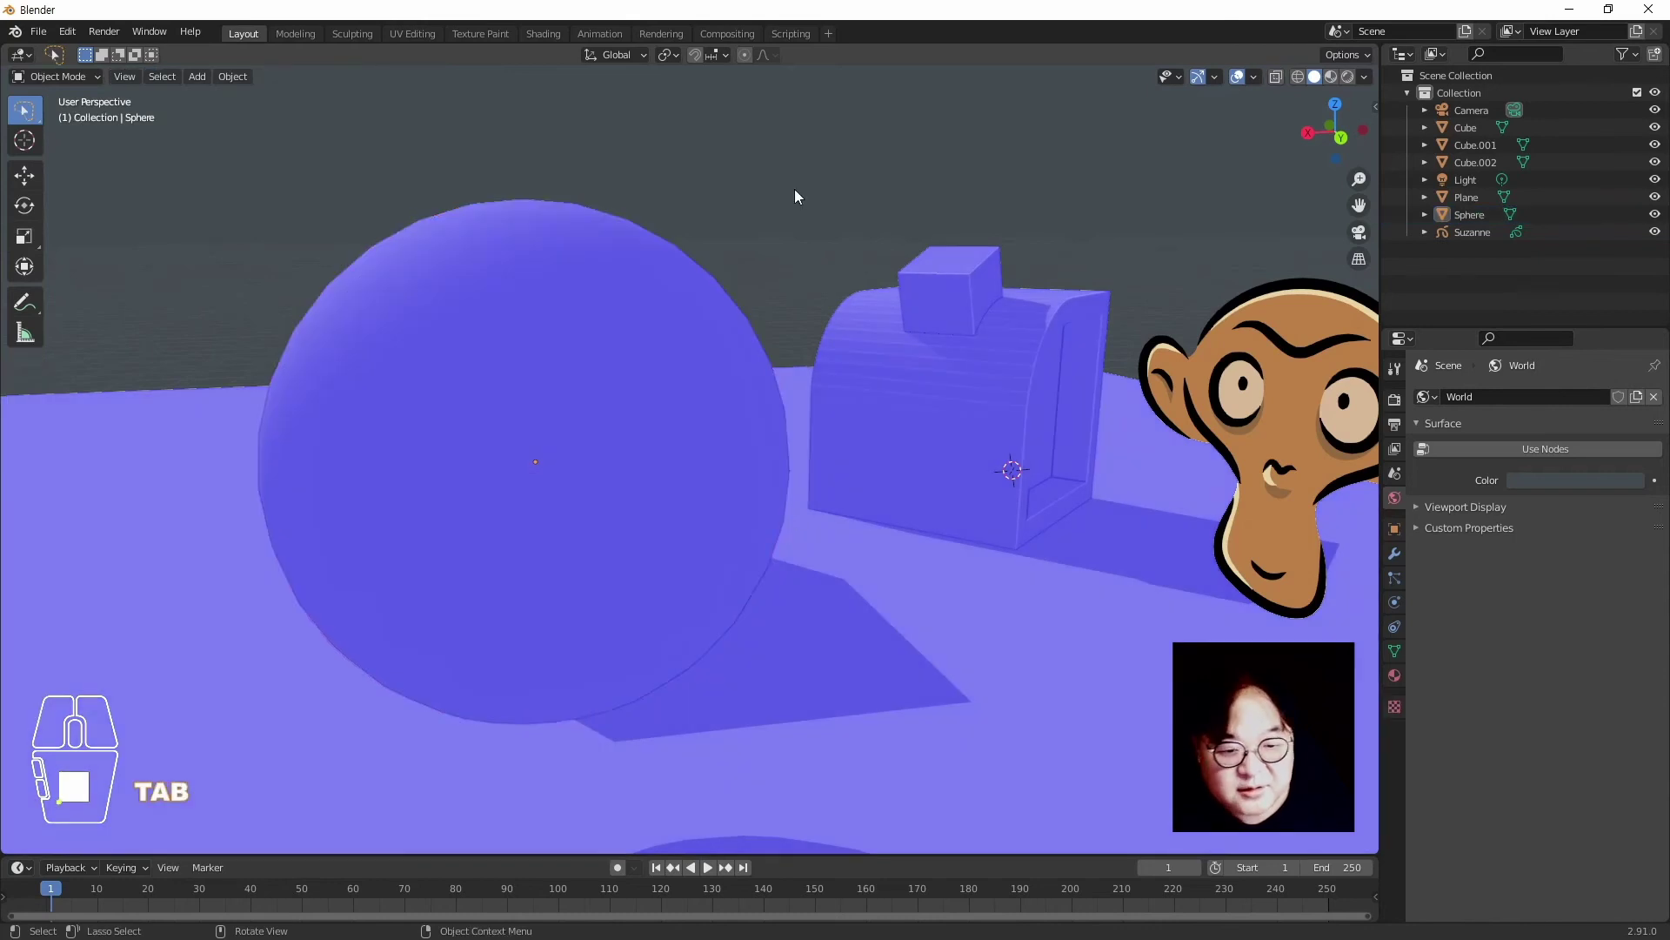
click(719, 502)
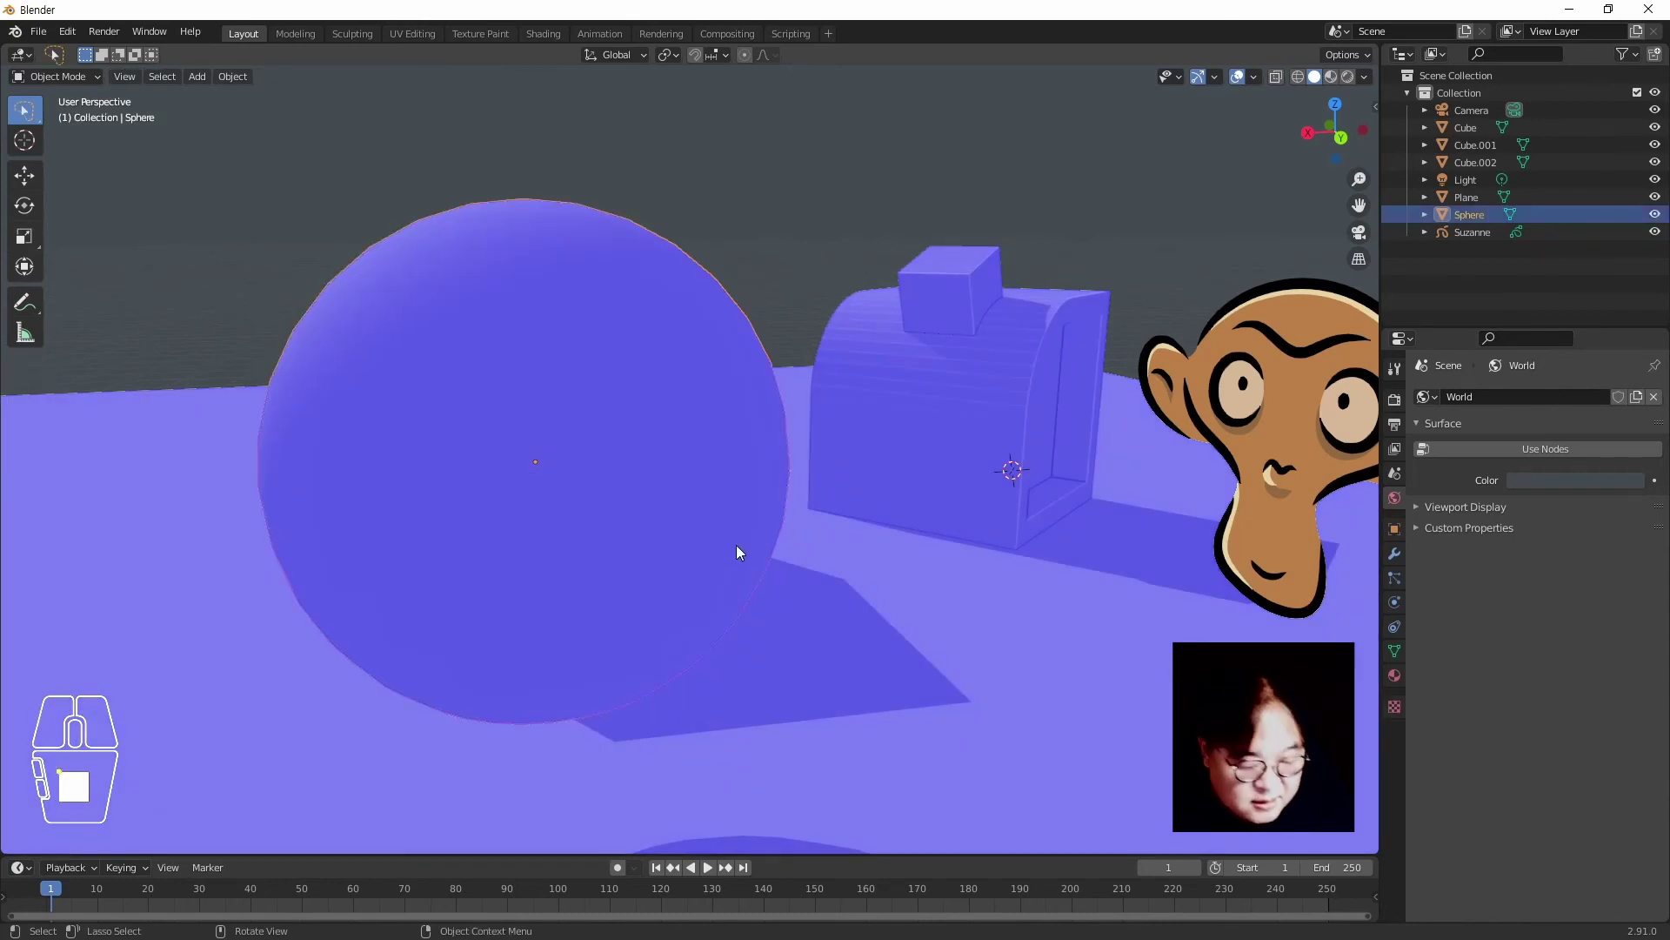
Undo the outward normal recalculation on the sphere's four faces and return to Object Mode
key(ctrl+z)
key(ctrl+z)
key(ctrl+z)
key(ctrl+z)
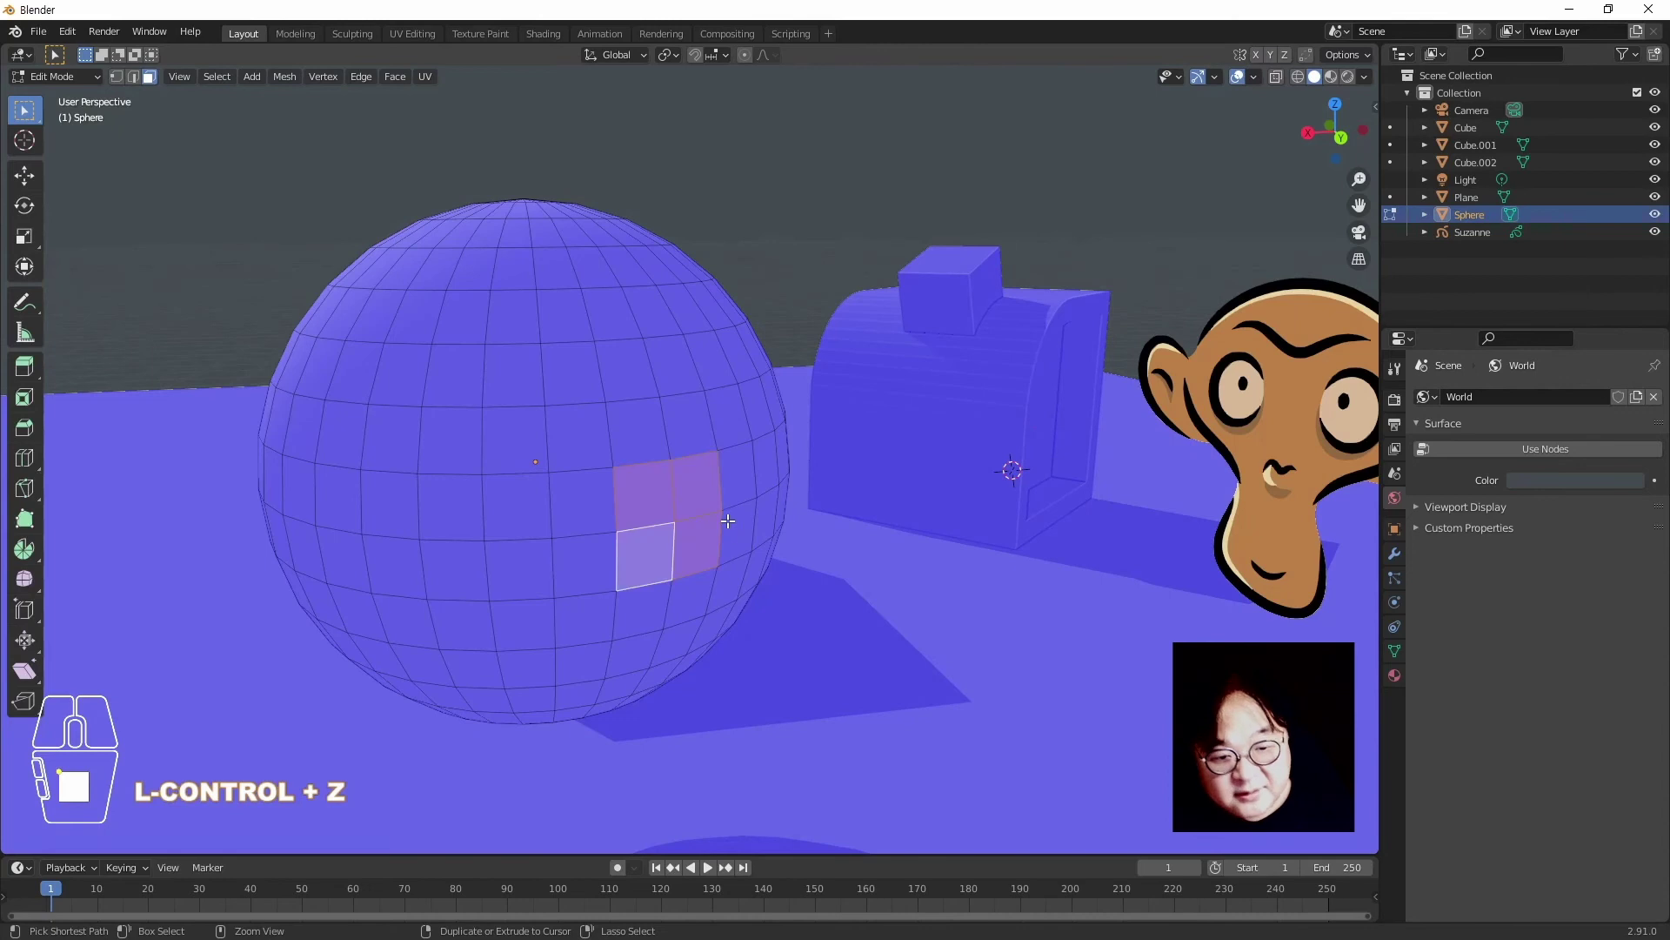
key(ctrl+z)
key(Tab)
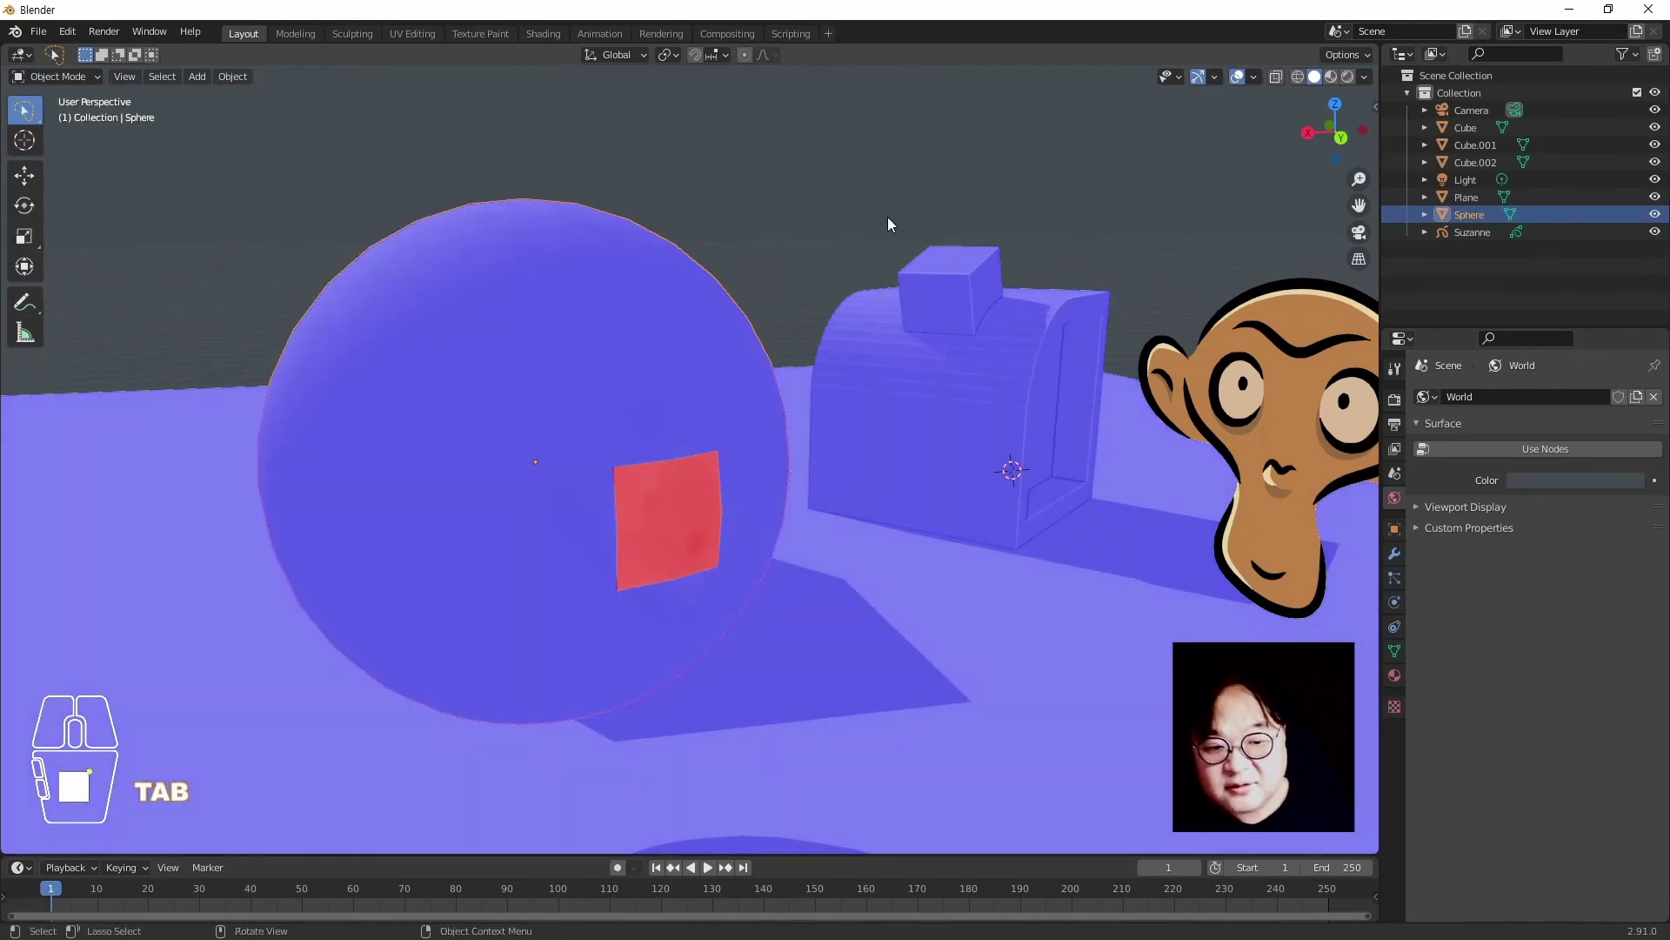
Turn off the Face Orientation overlay, deselect the sphere and view its flipped faces in normal shading
click(1253, 77)
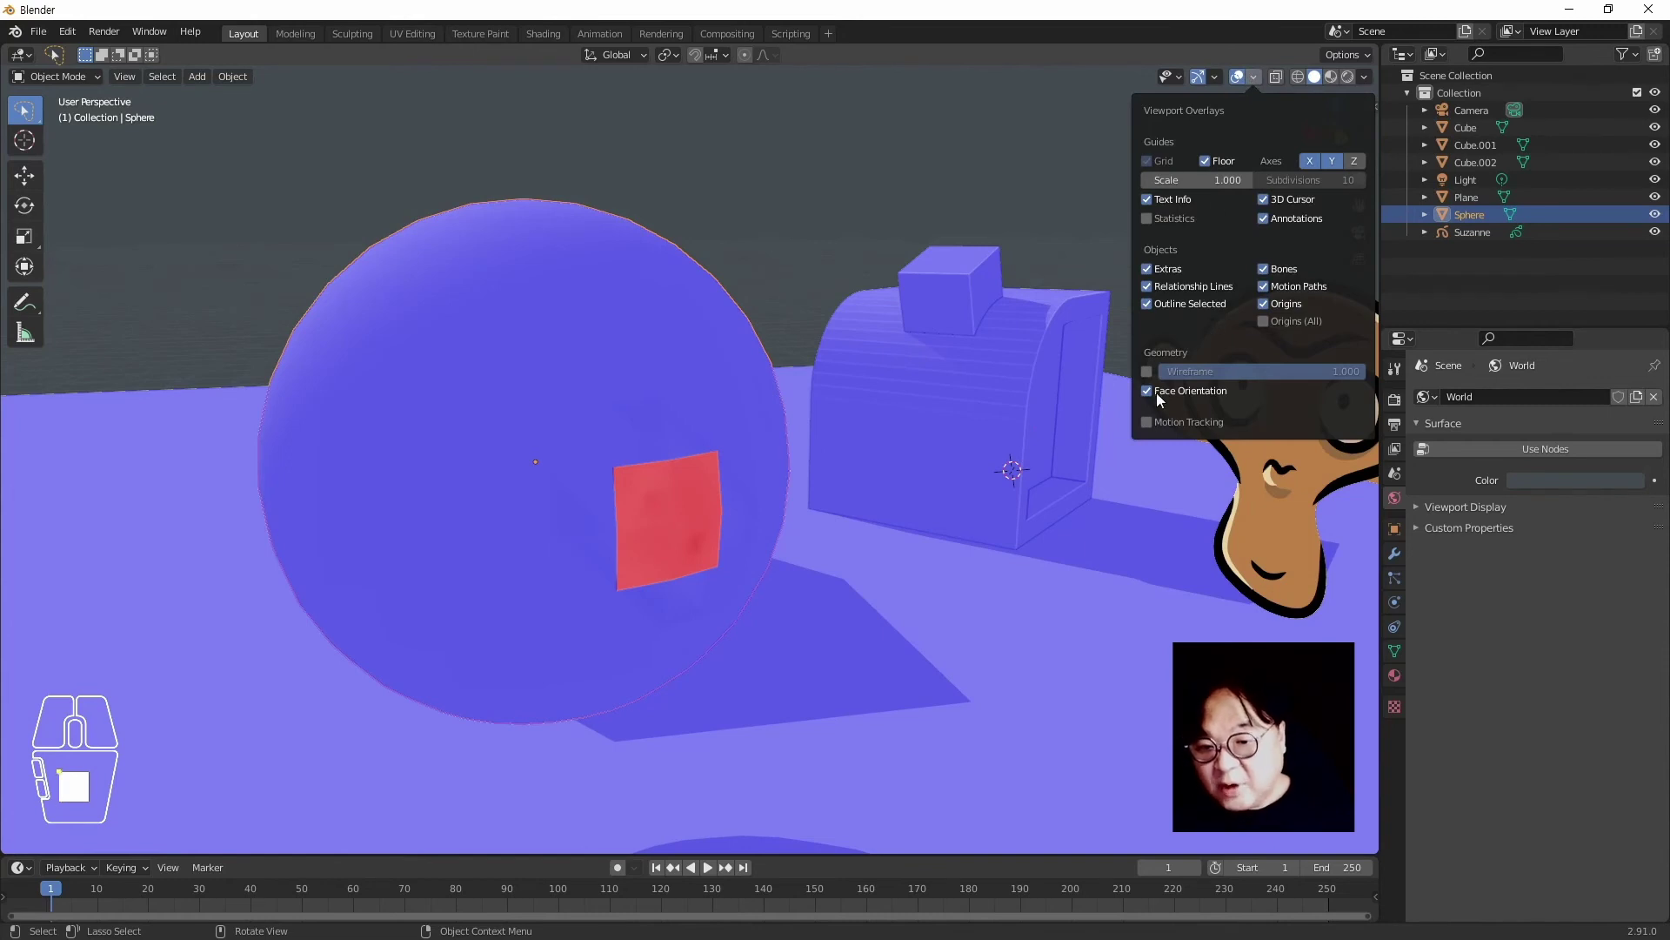
click(1147, 391)
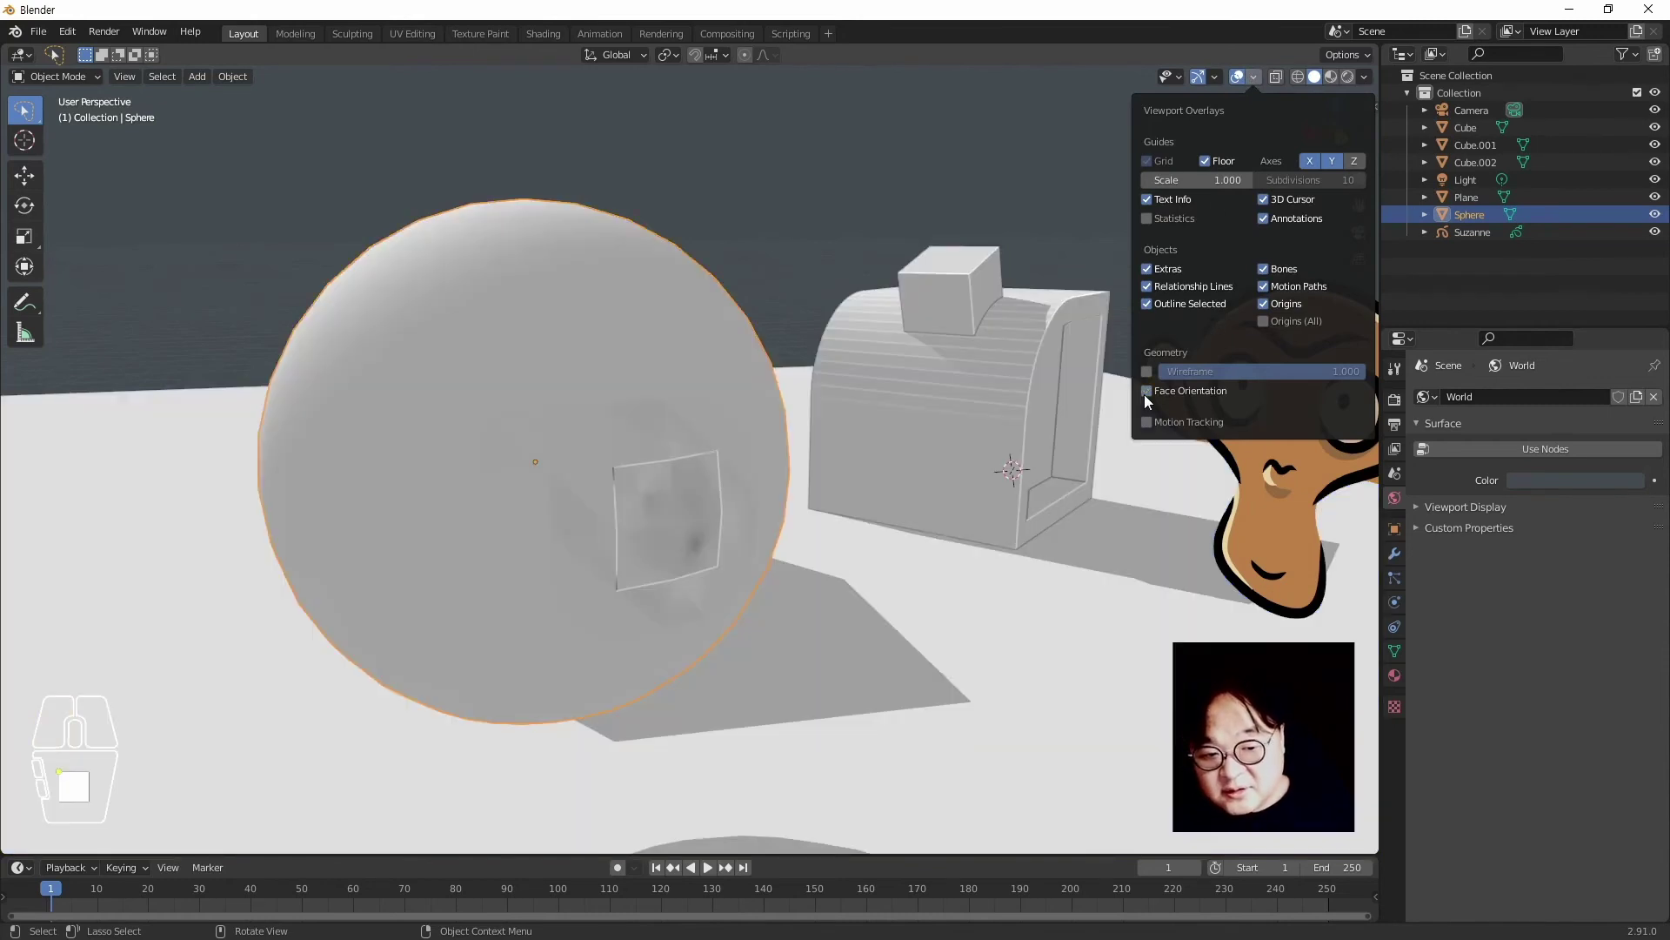
click(795, 248)
middle_drag(582, 425, 687, 515)
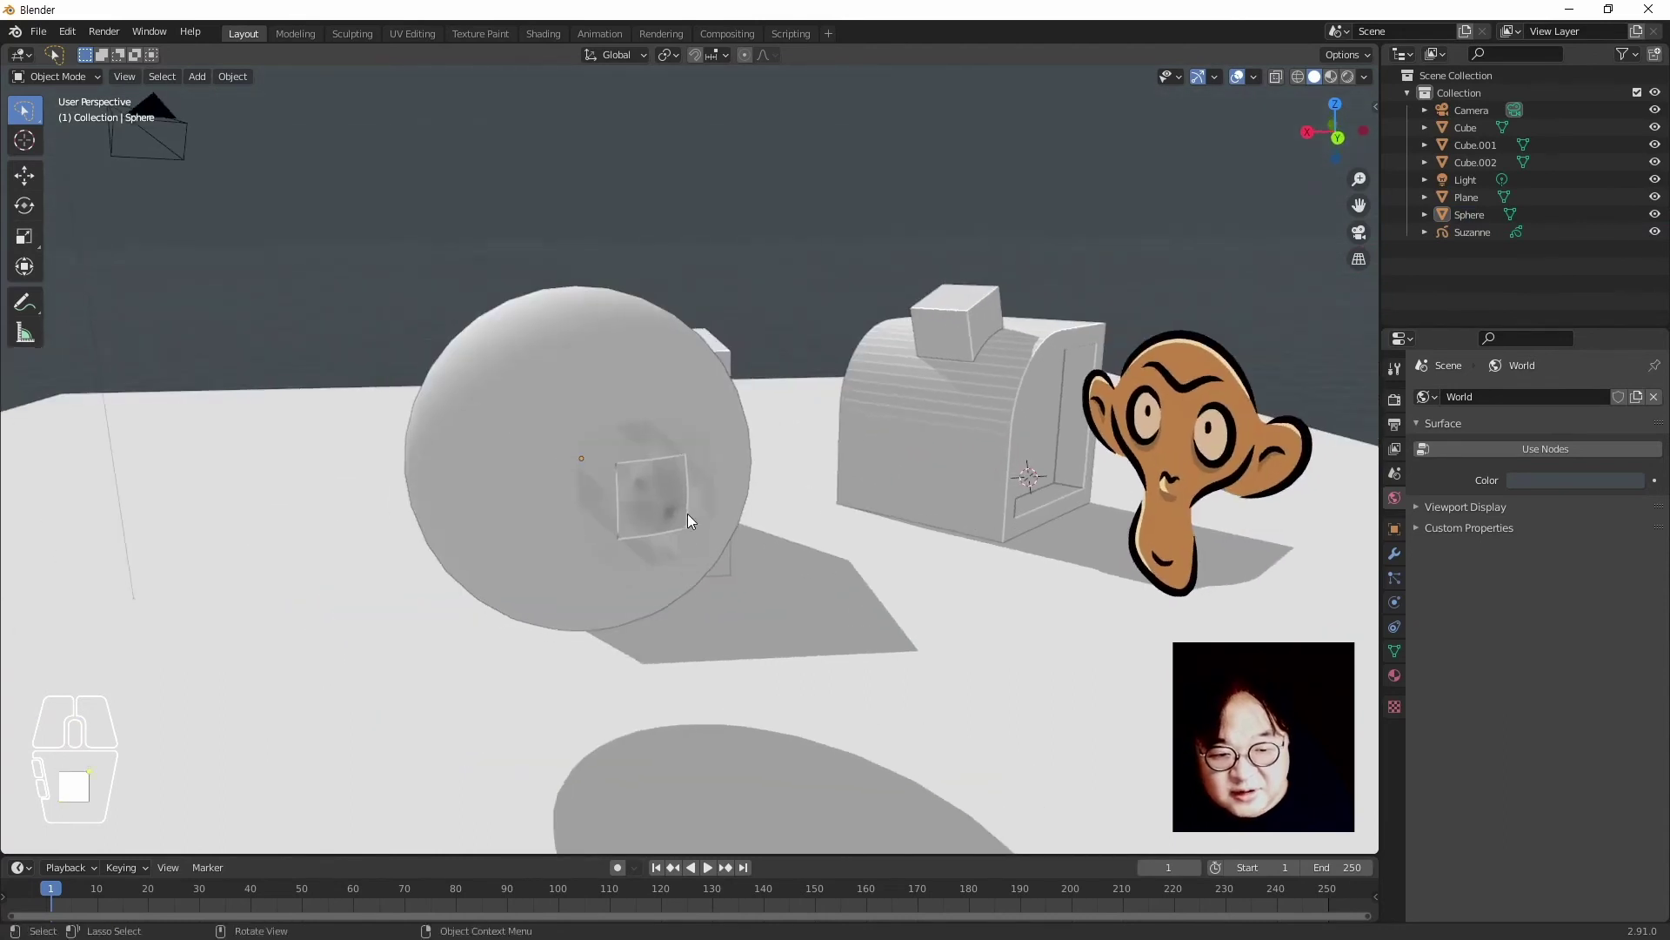
Select the sphere, turn off Shadow and Cavity in the viewport shading, and switch the lighting to Studio
click(645, 587)
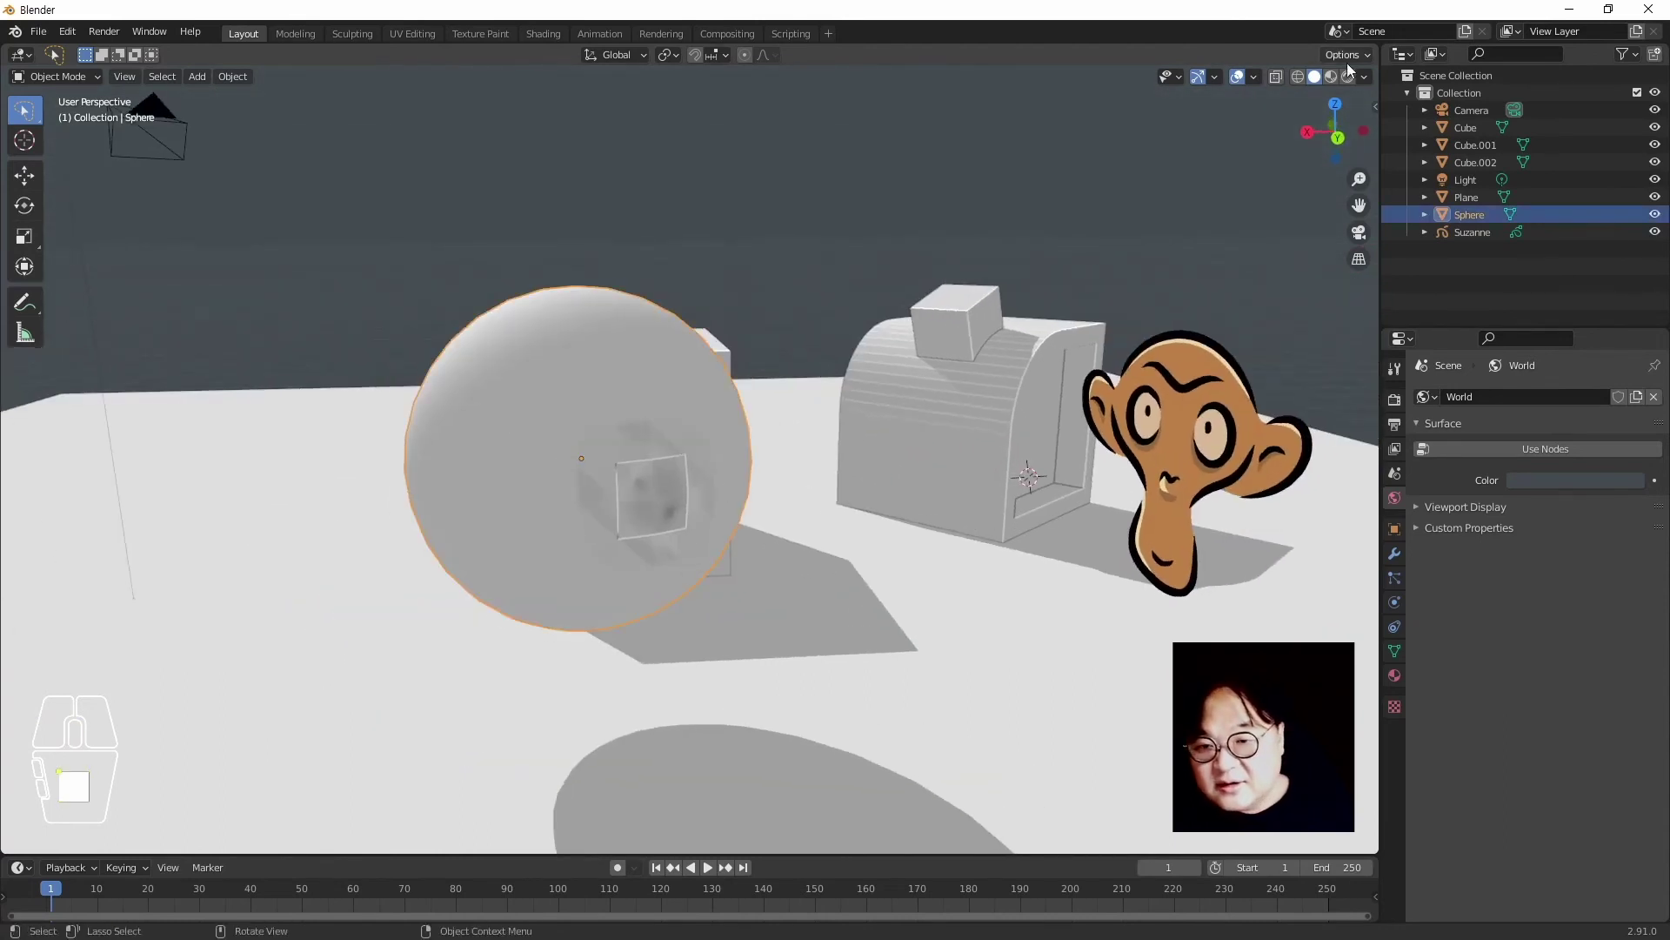
click(1365, 77)
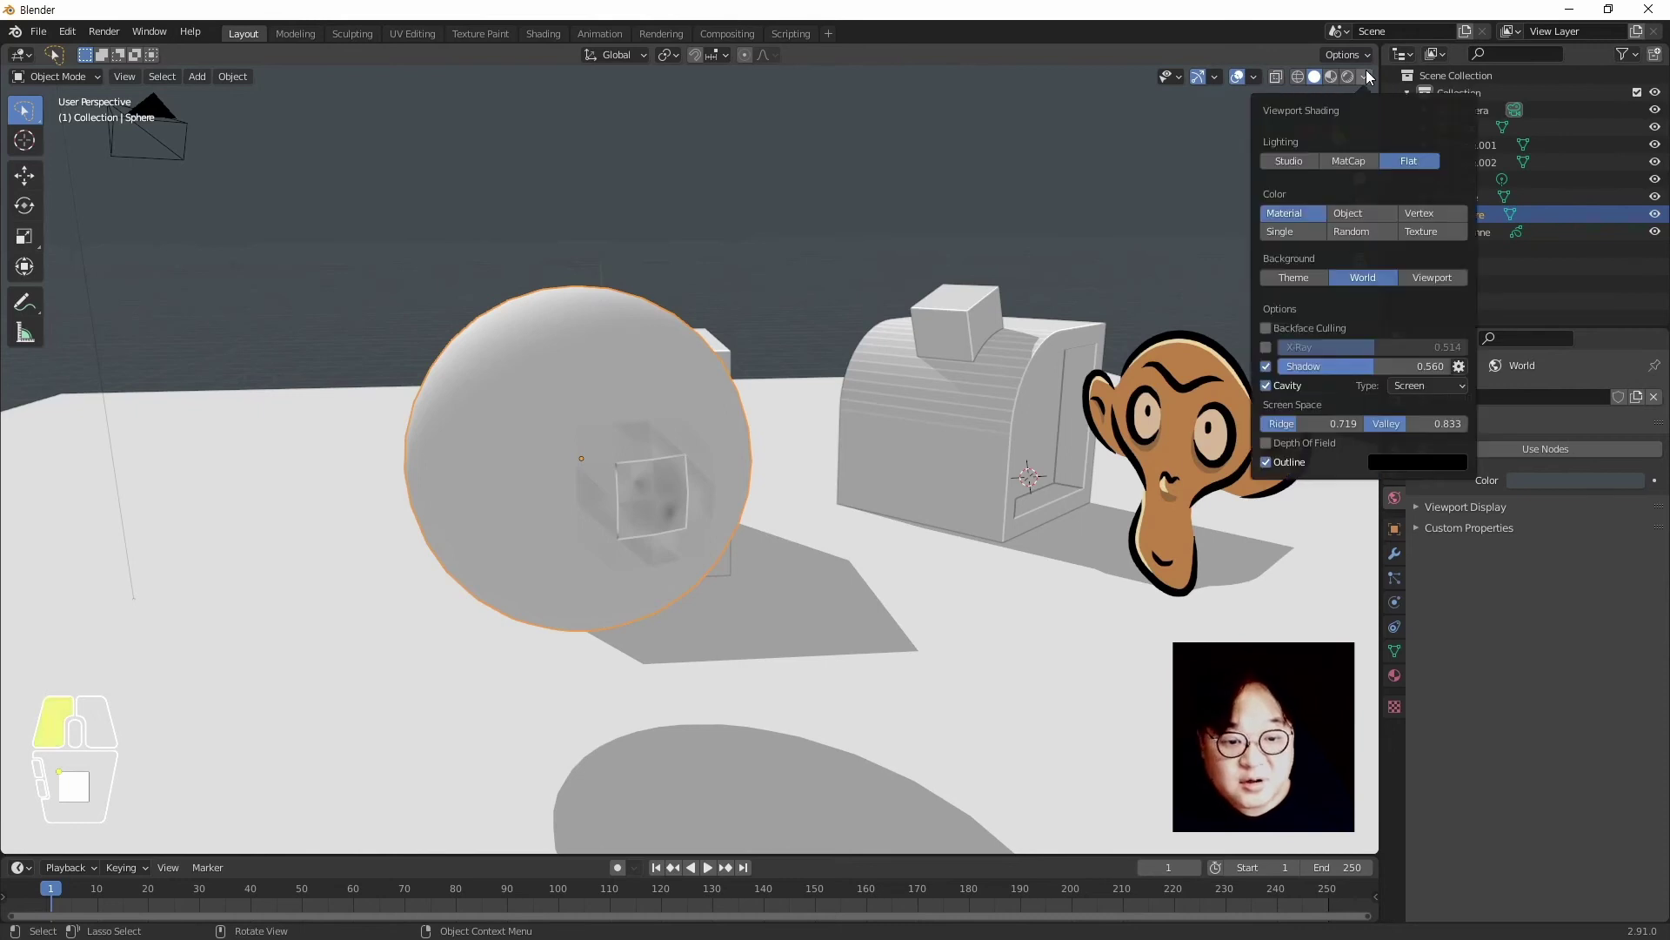
click(1266, 366)
click(1267, 386)
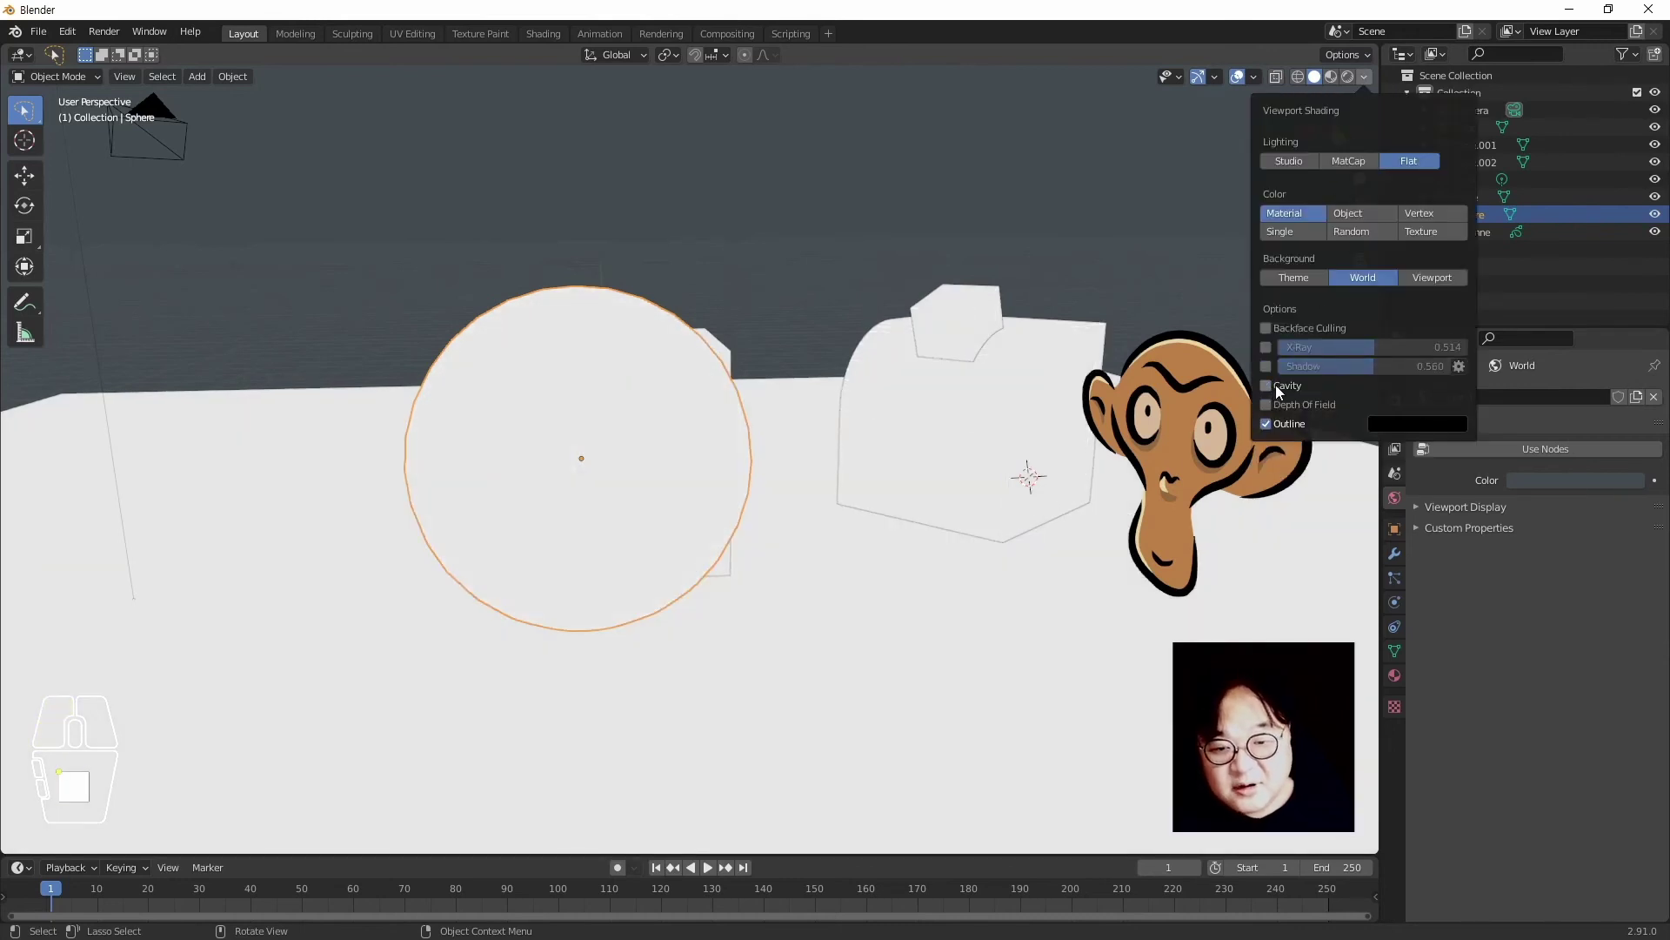
click(1291, 159)
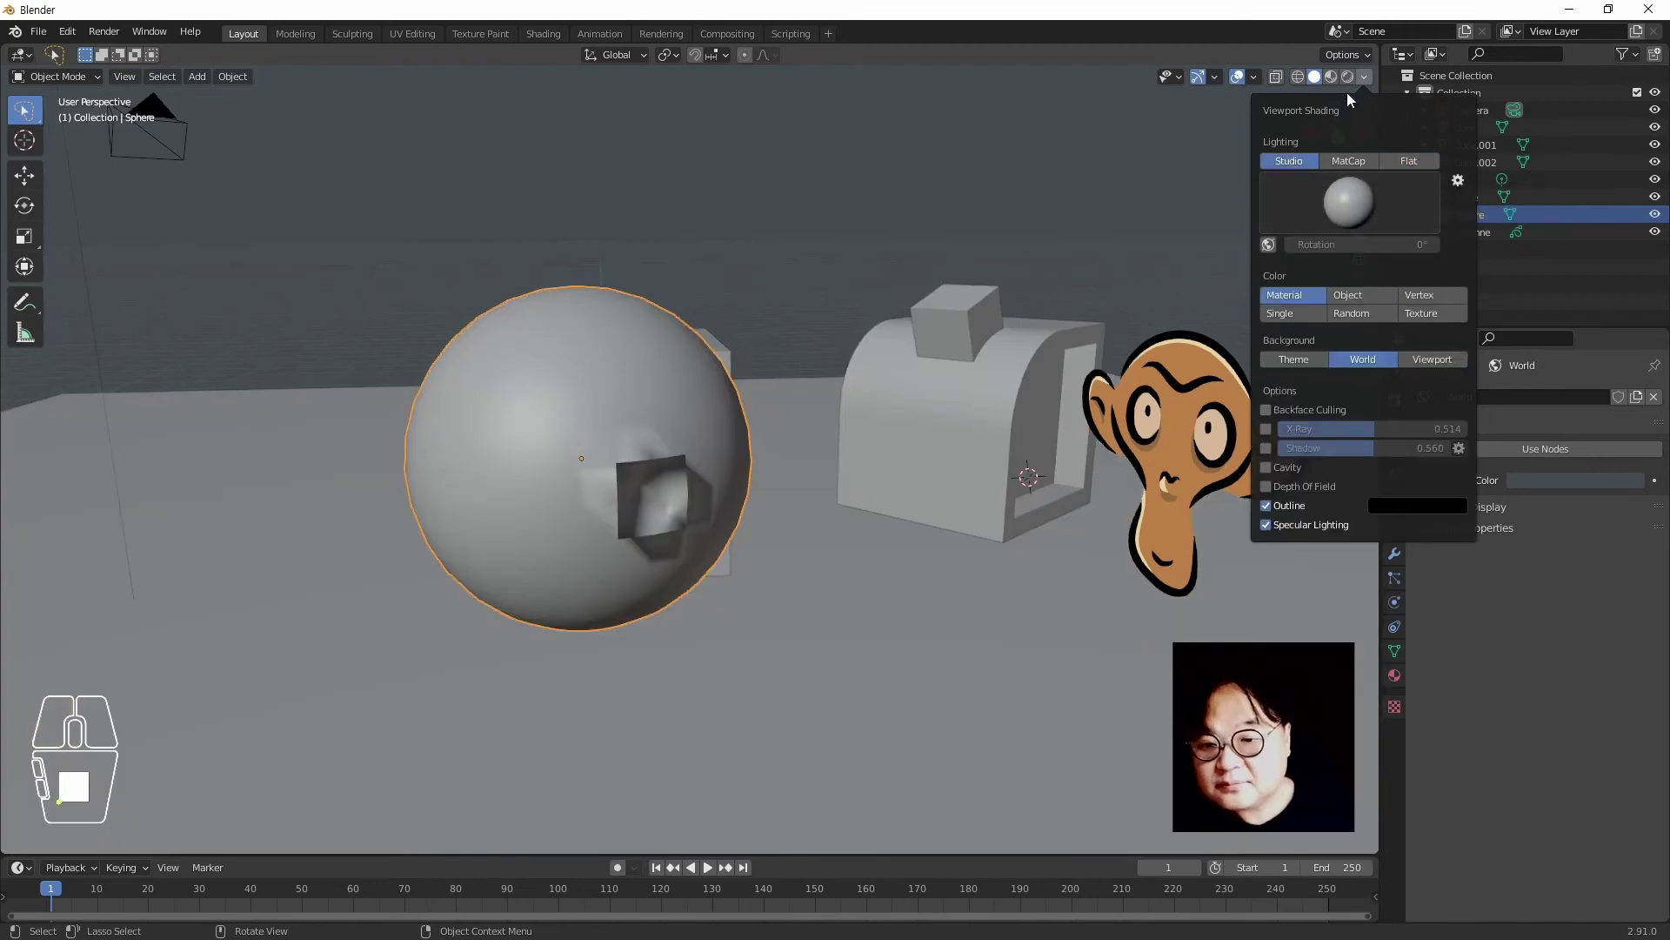
Turn Shadow and Cavity back on, set the viewport lighting to Flat, and deselect the sphere
click(1266, 448)
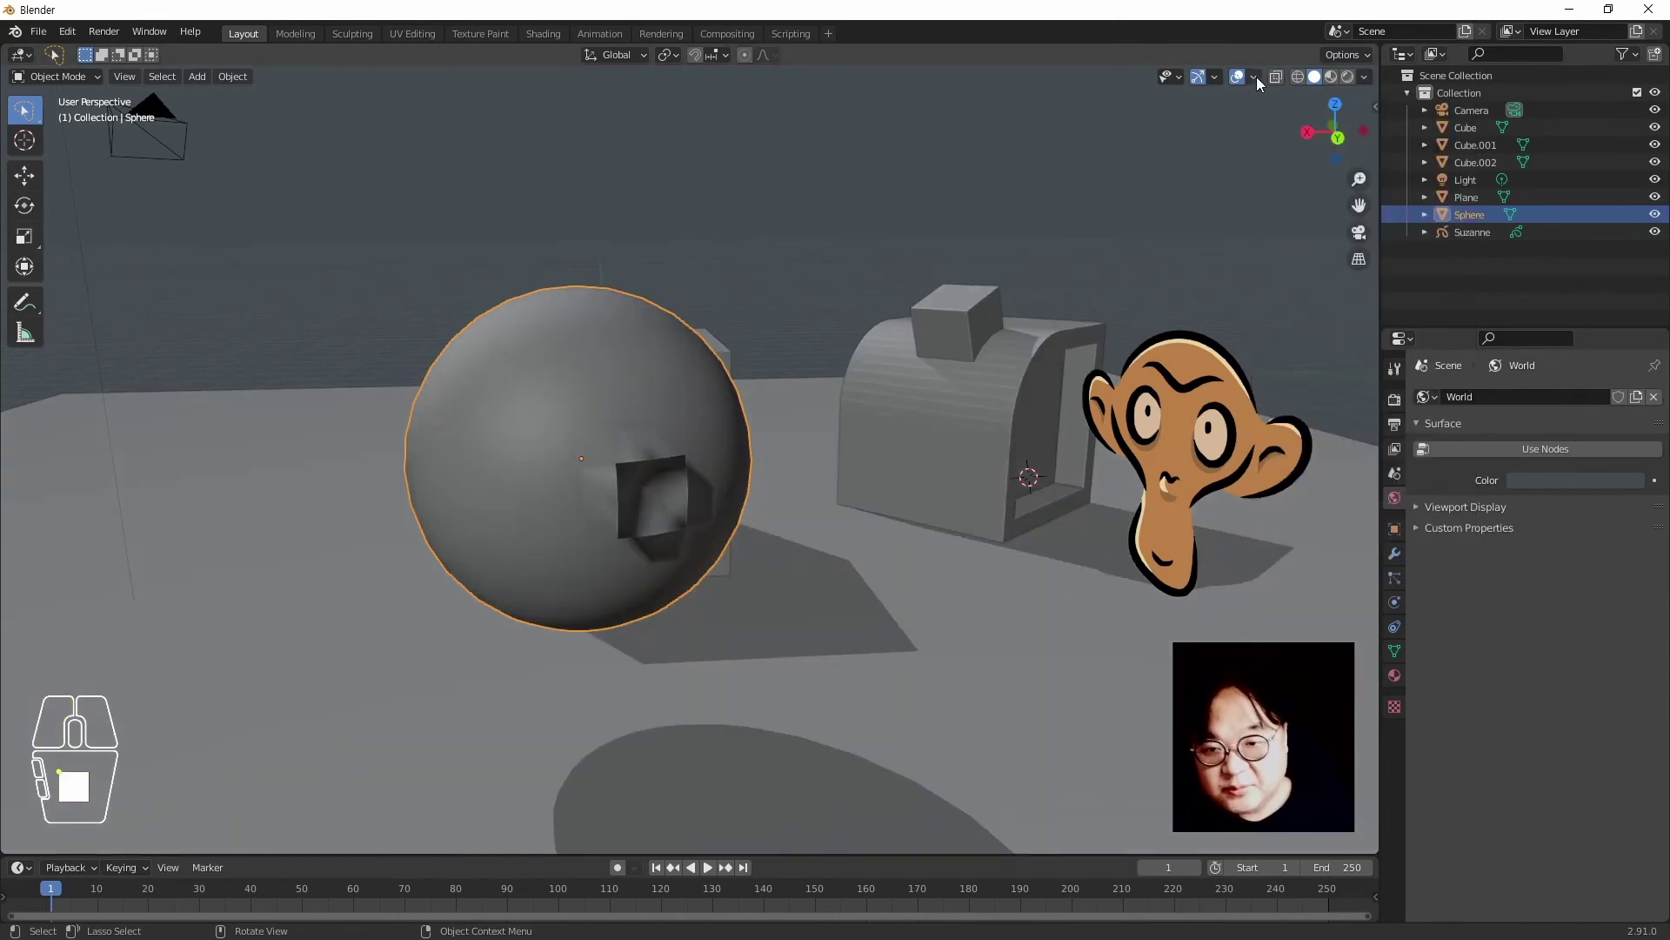
click(1367, 75)
click(1411, 160)
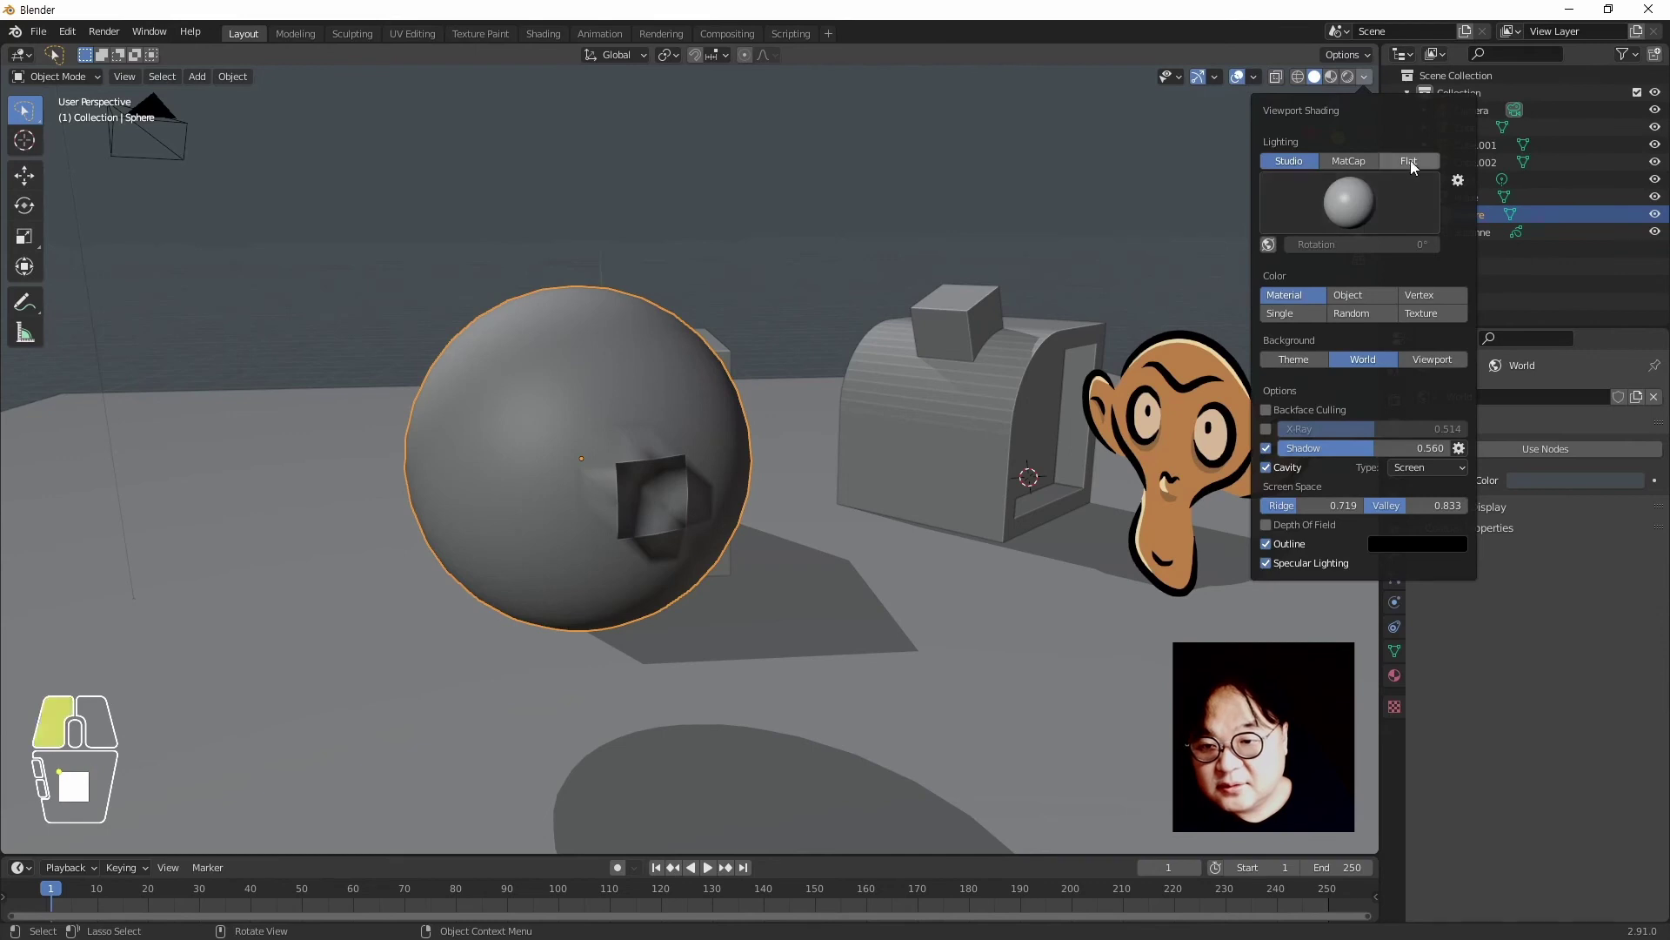
click(879, 293)
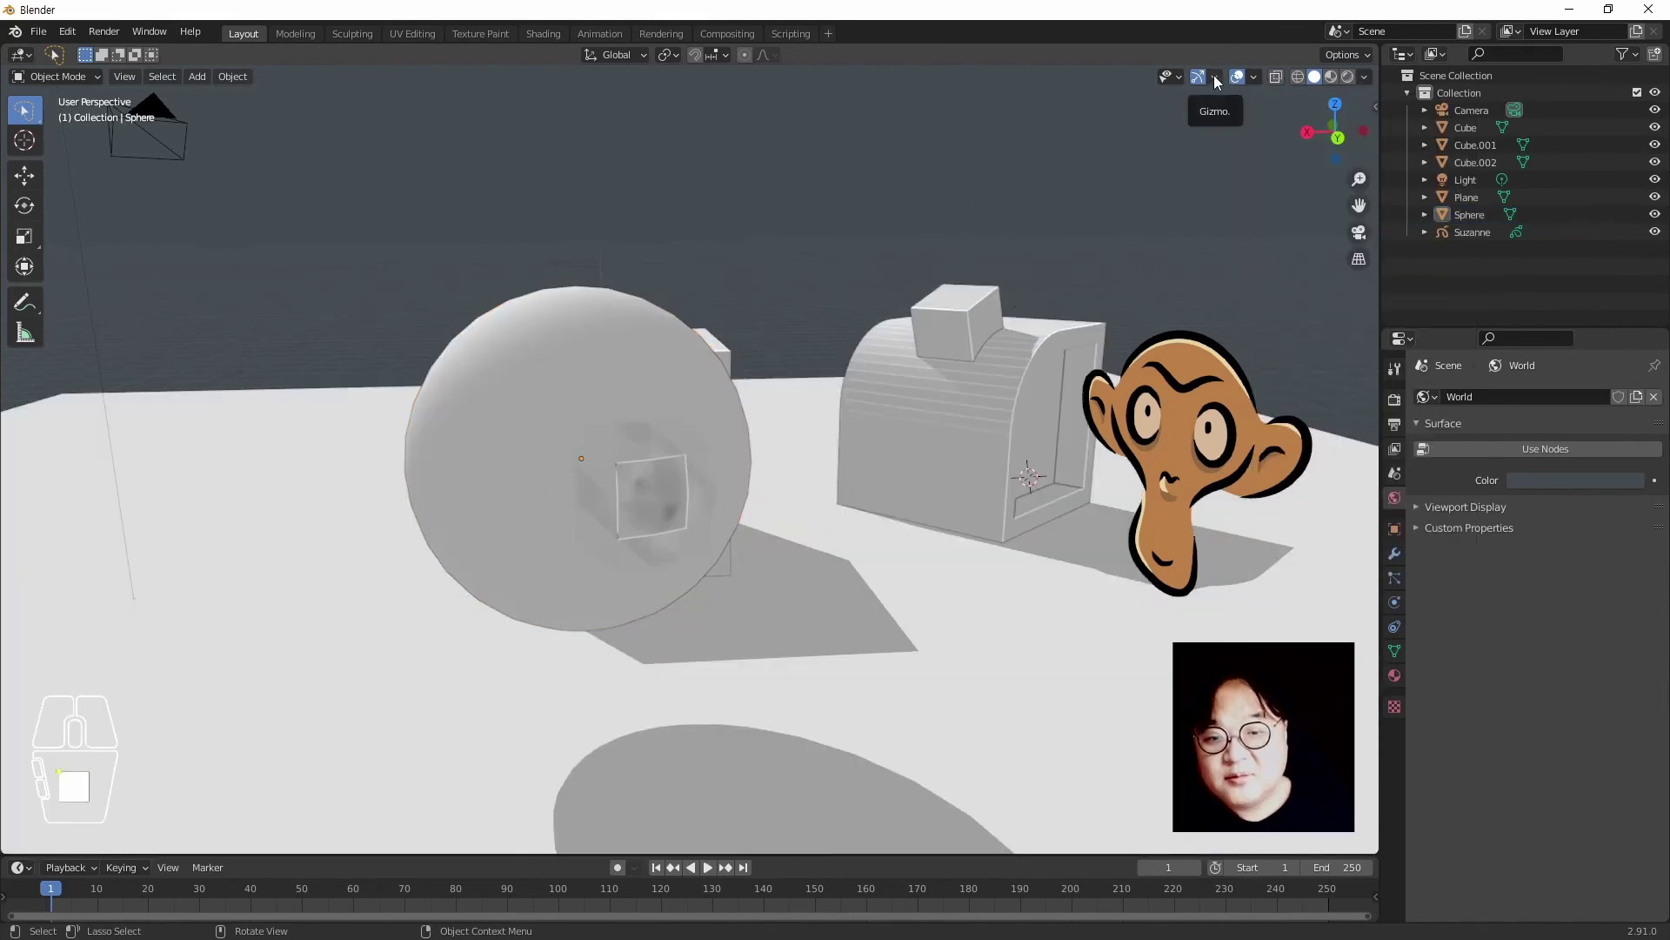
Enable the Face Orientation overlay and select the sphere with the red faces
click(1258, 77)
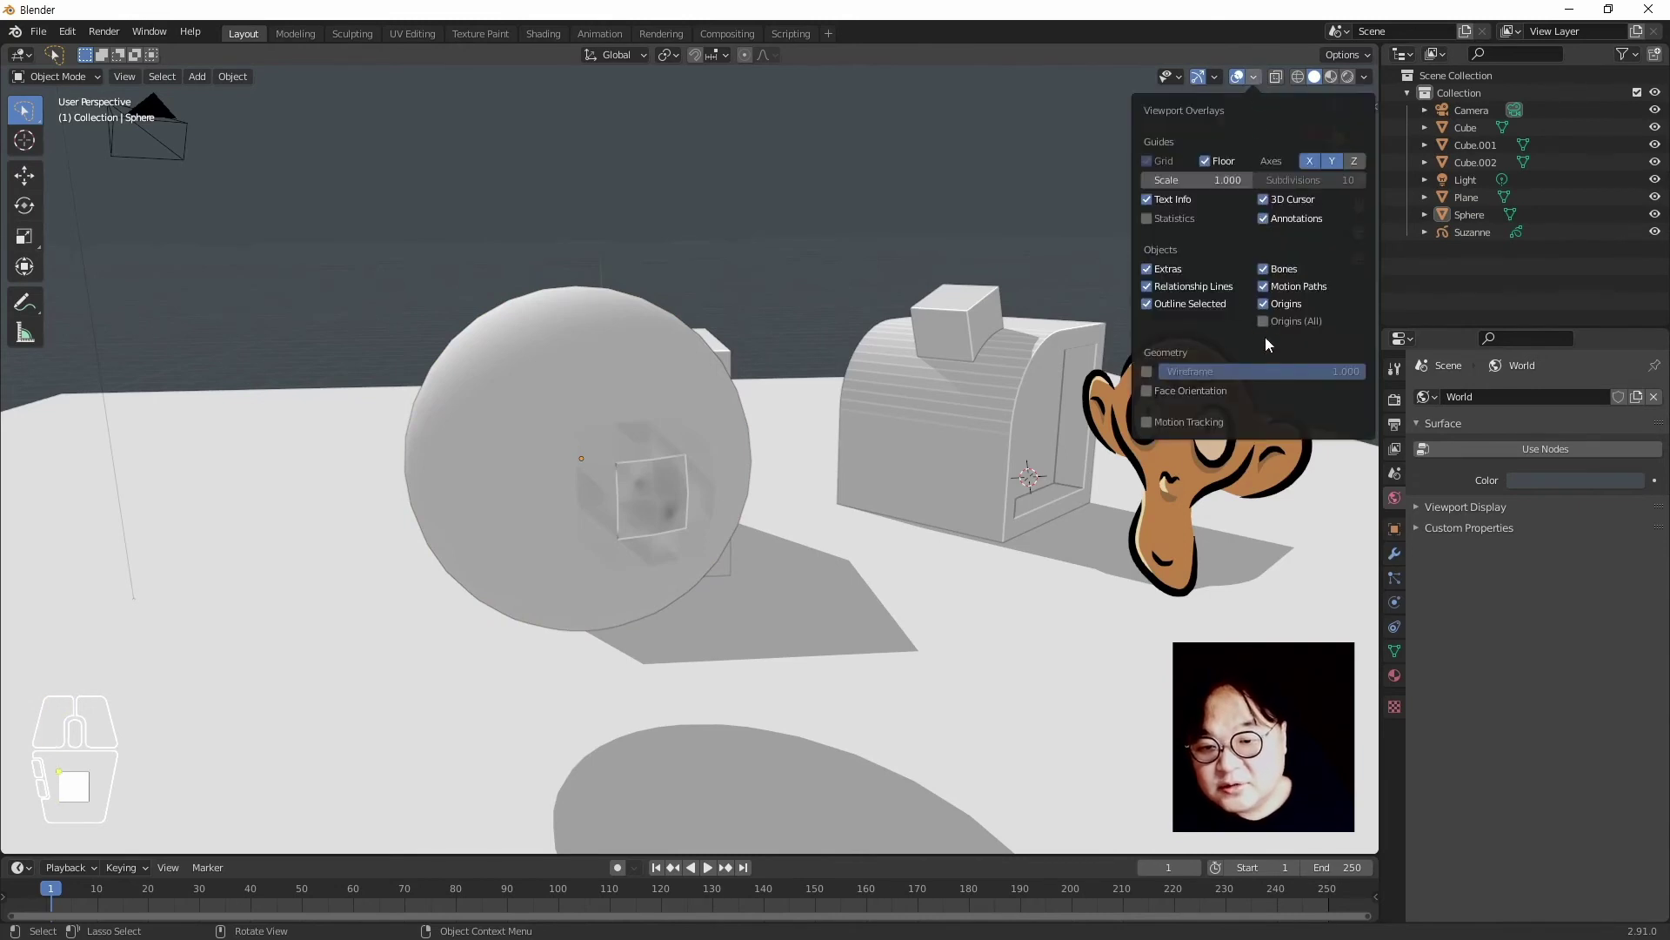
click(1146, 391)
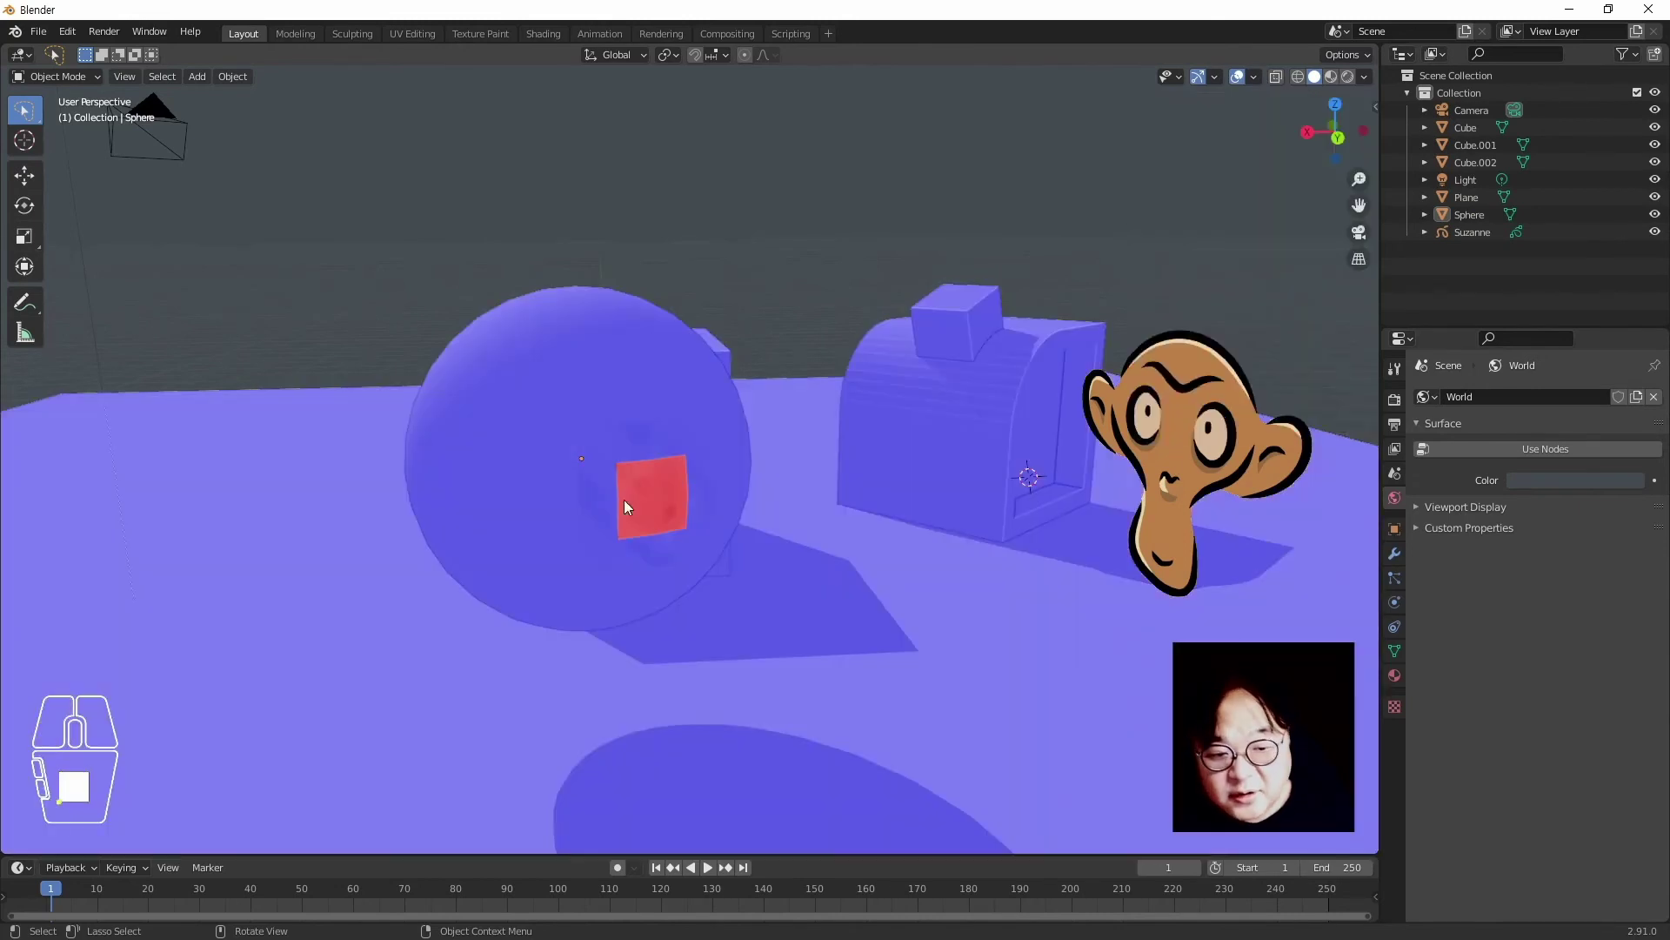
click(648, 516)
scroll(618, 521, up, 3)
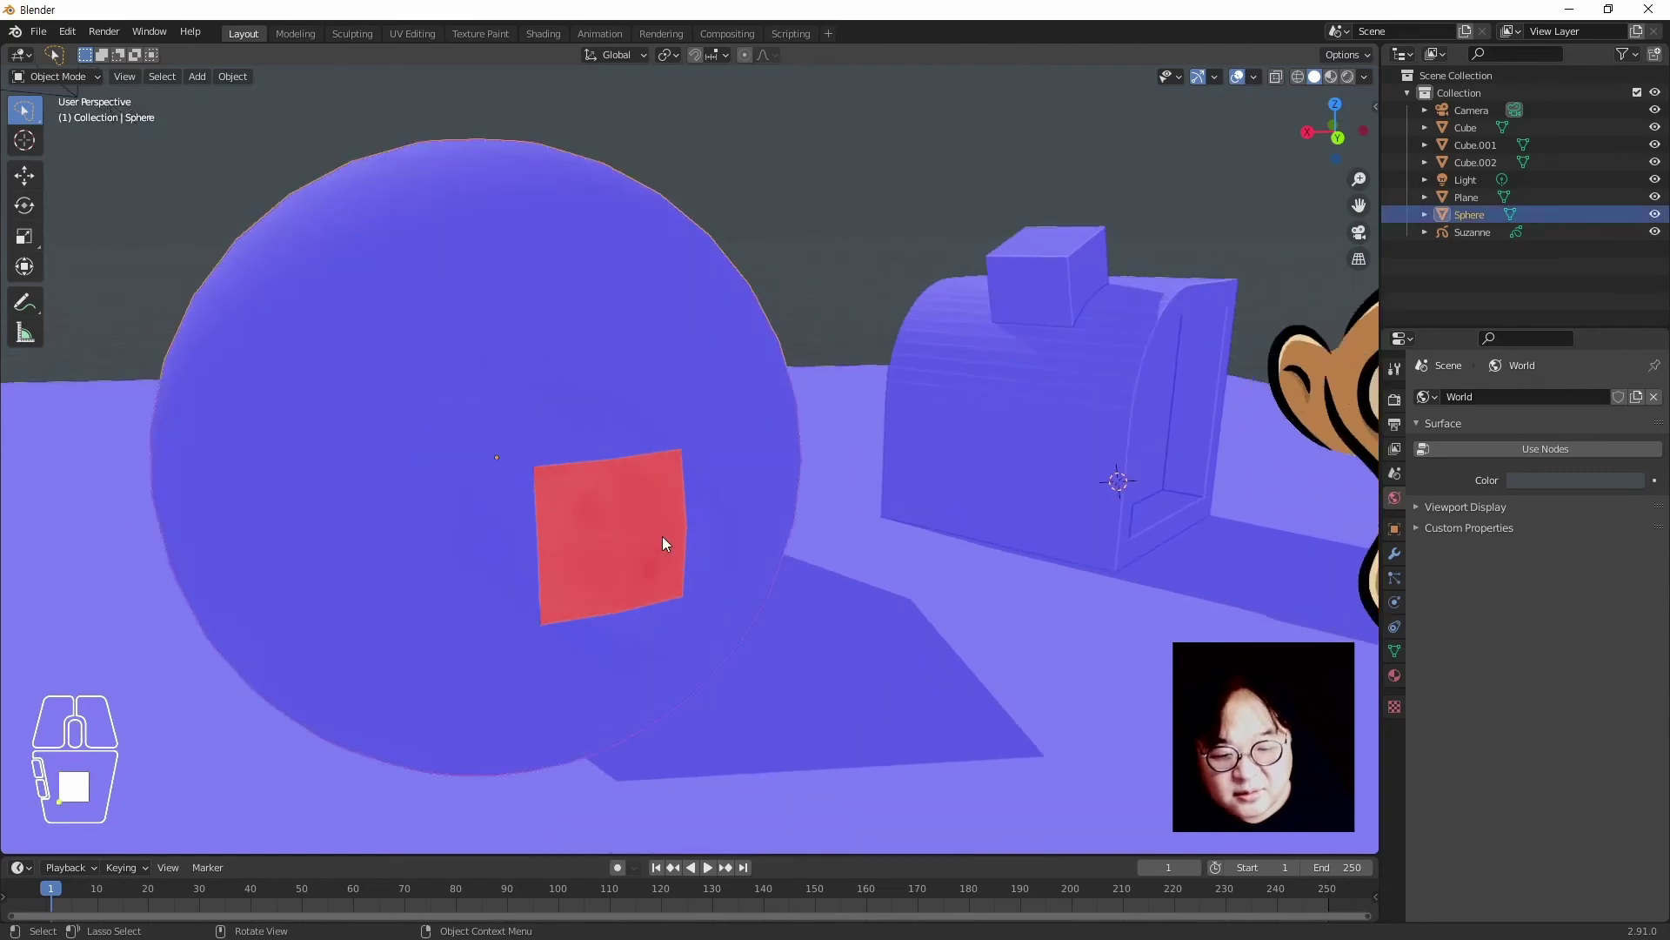
Enter Edit Mode on the sphere, select its four red faces and recalculate their normals outward
key(Tab)
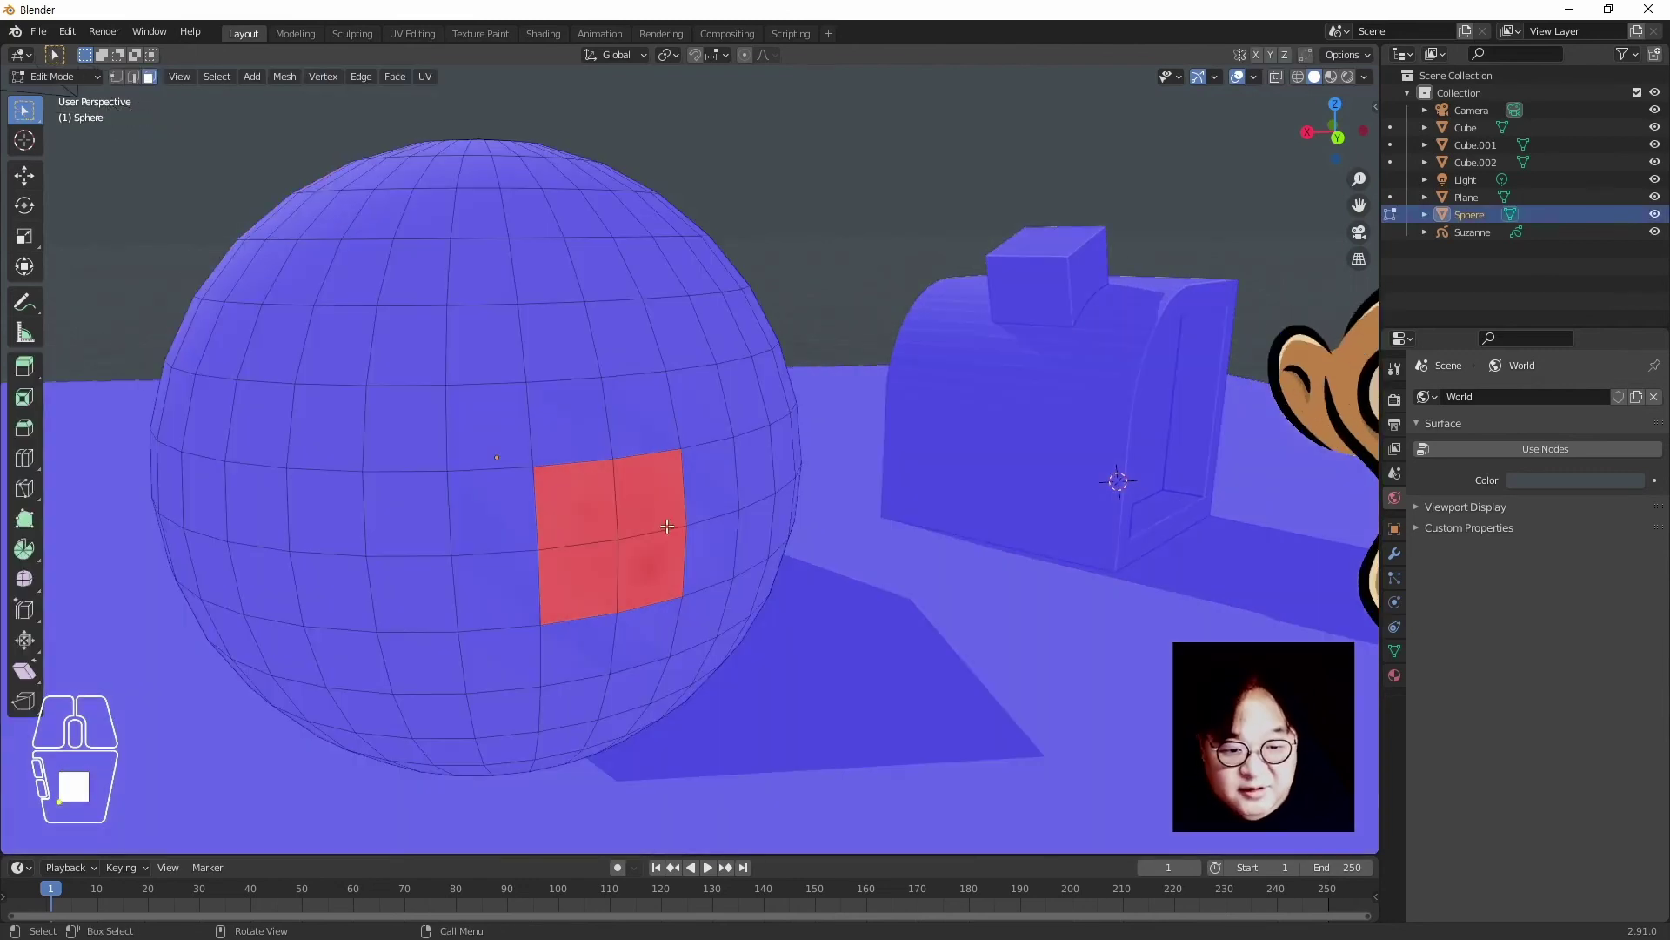
click(622, 519)
shift+click(574, 500)
shift+click(579, 576)
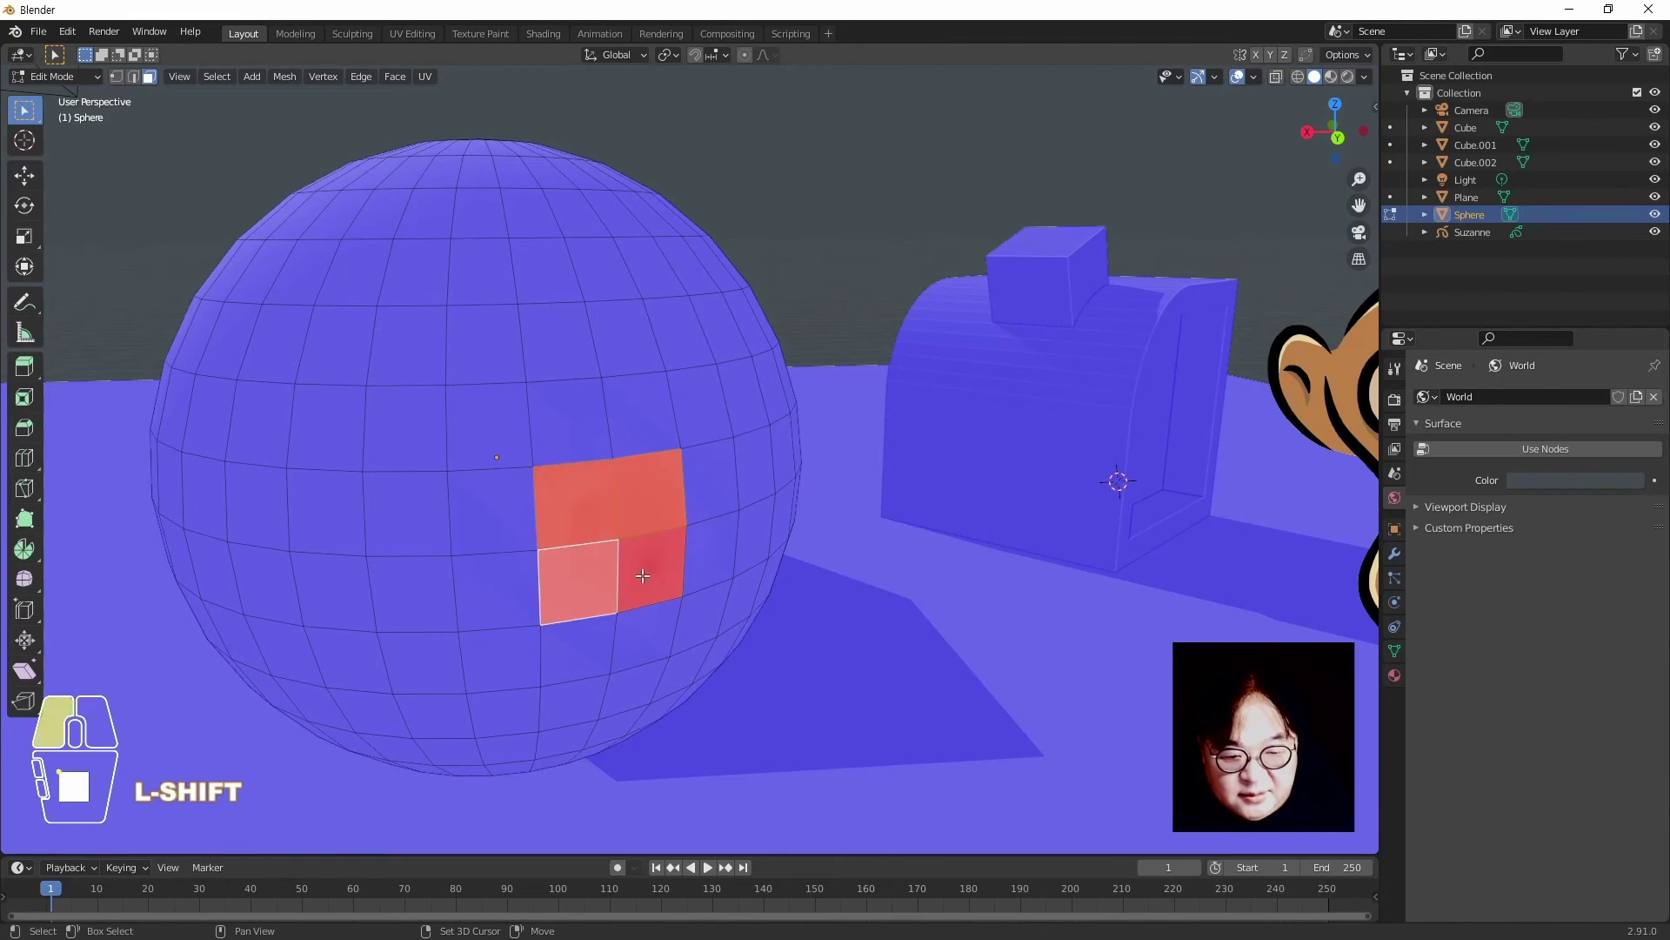
shift+click(643, 567)
key(shift+n)
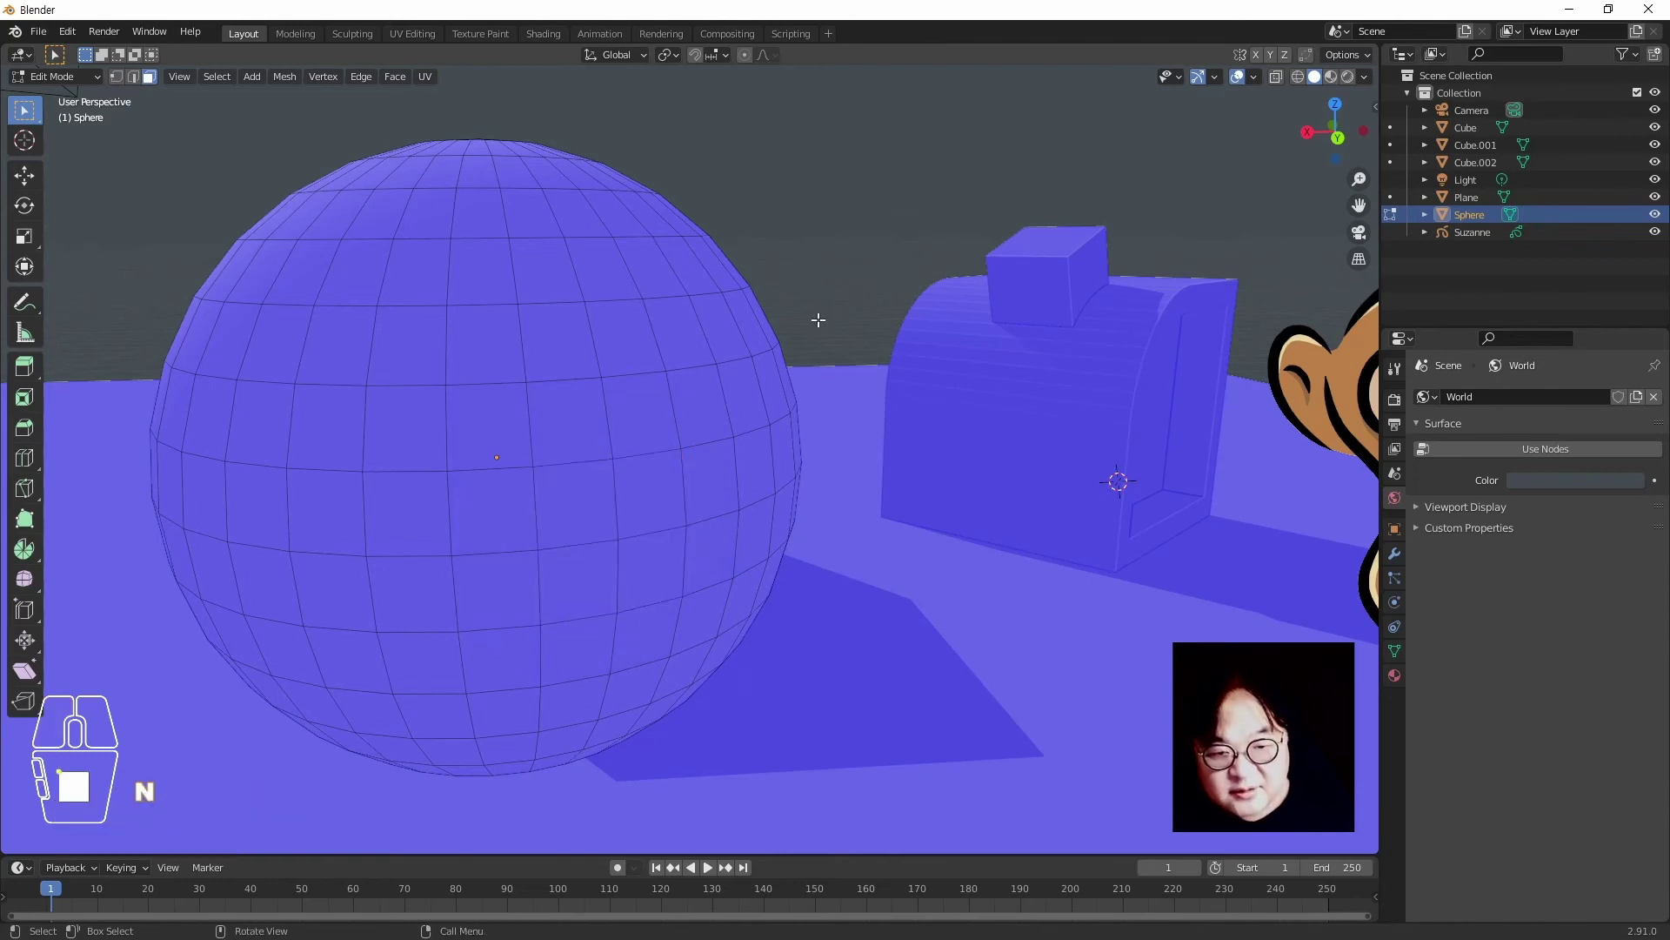
Leave Edit Mode on the sphere and turn off the Face Orientation overlay
key(Tab)
scroll(918, 454, down, 4)
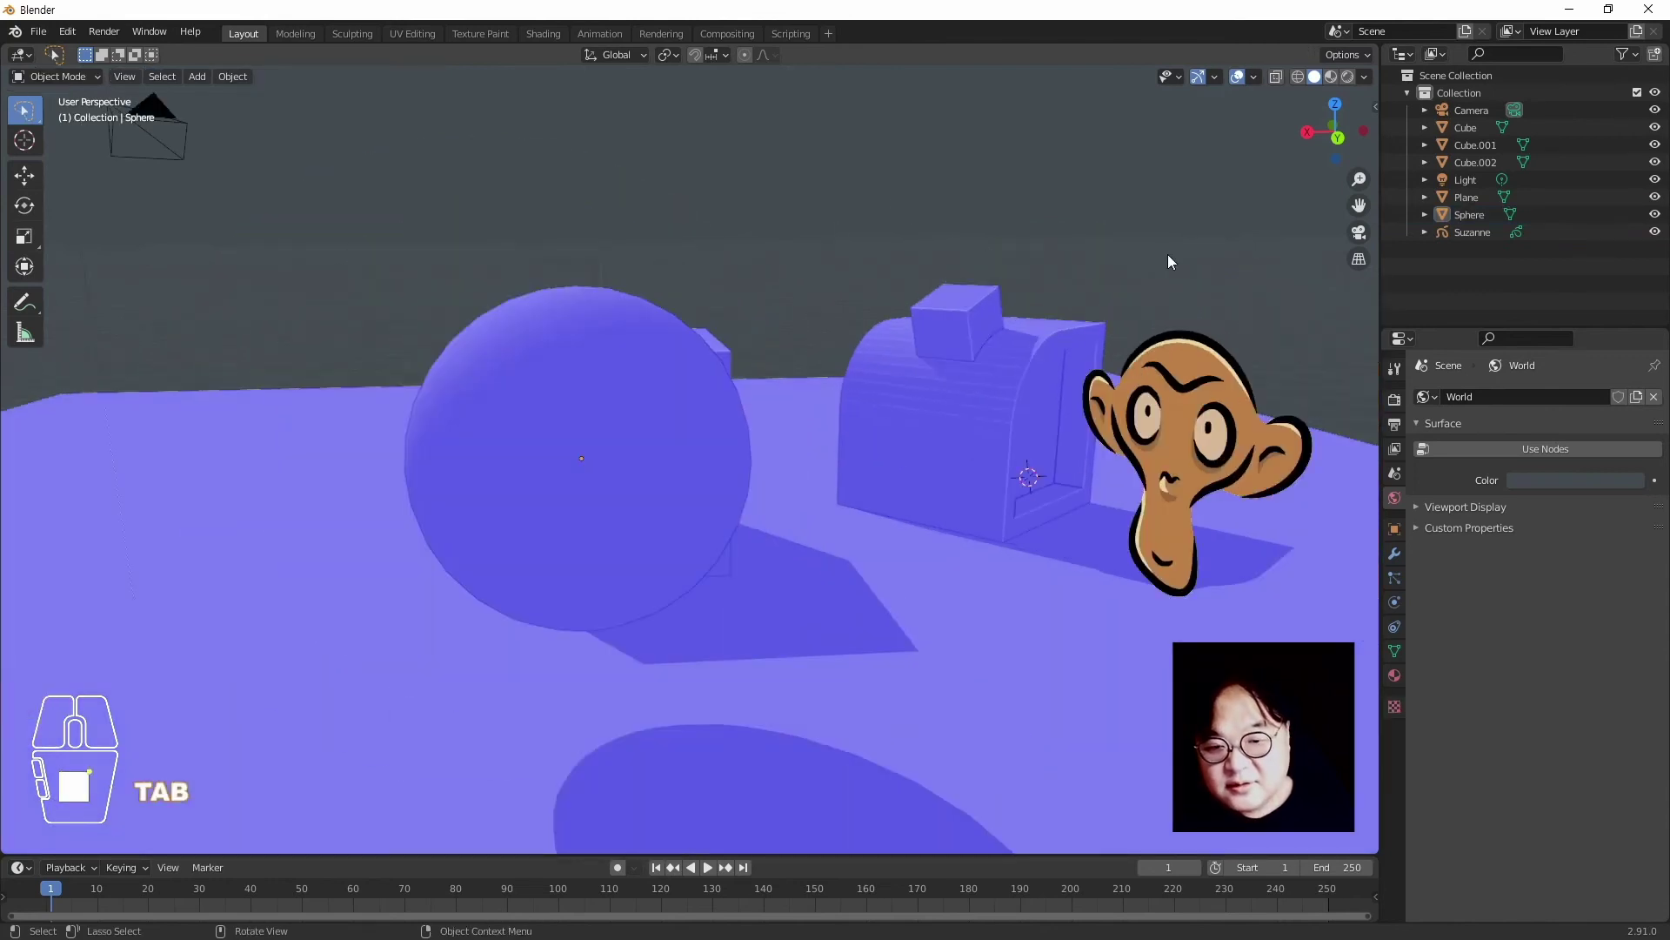
click(1364, 77)
click(1253, 77)
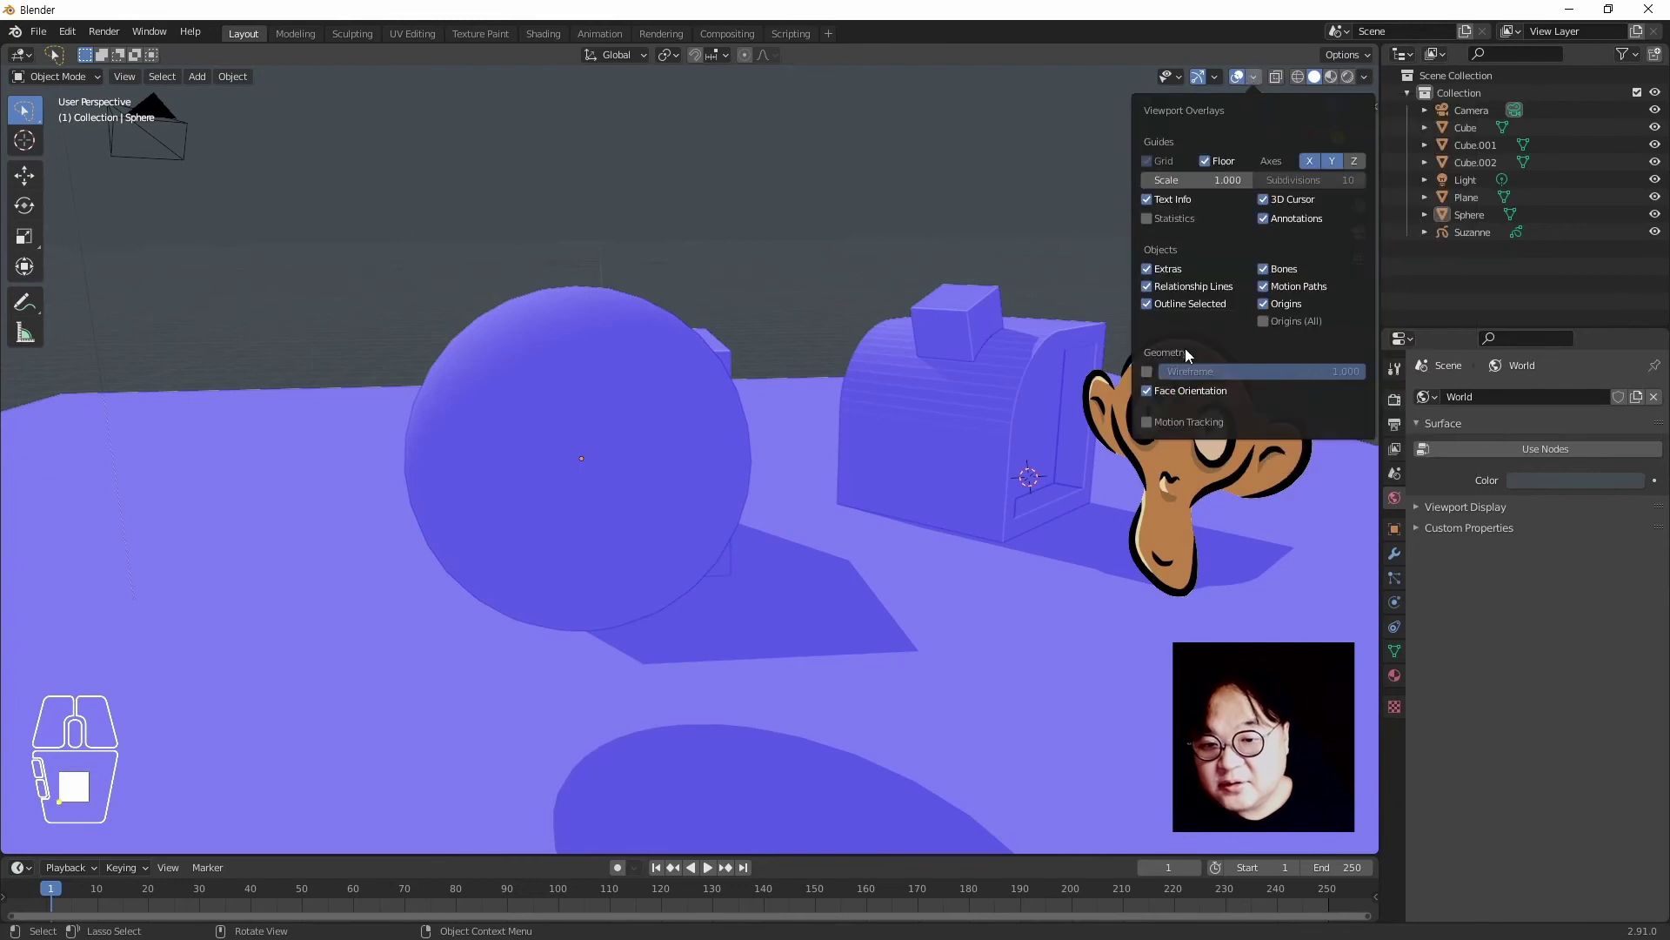
click(1147, 390)
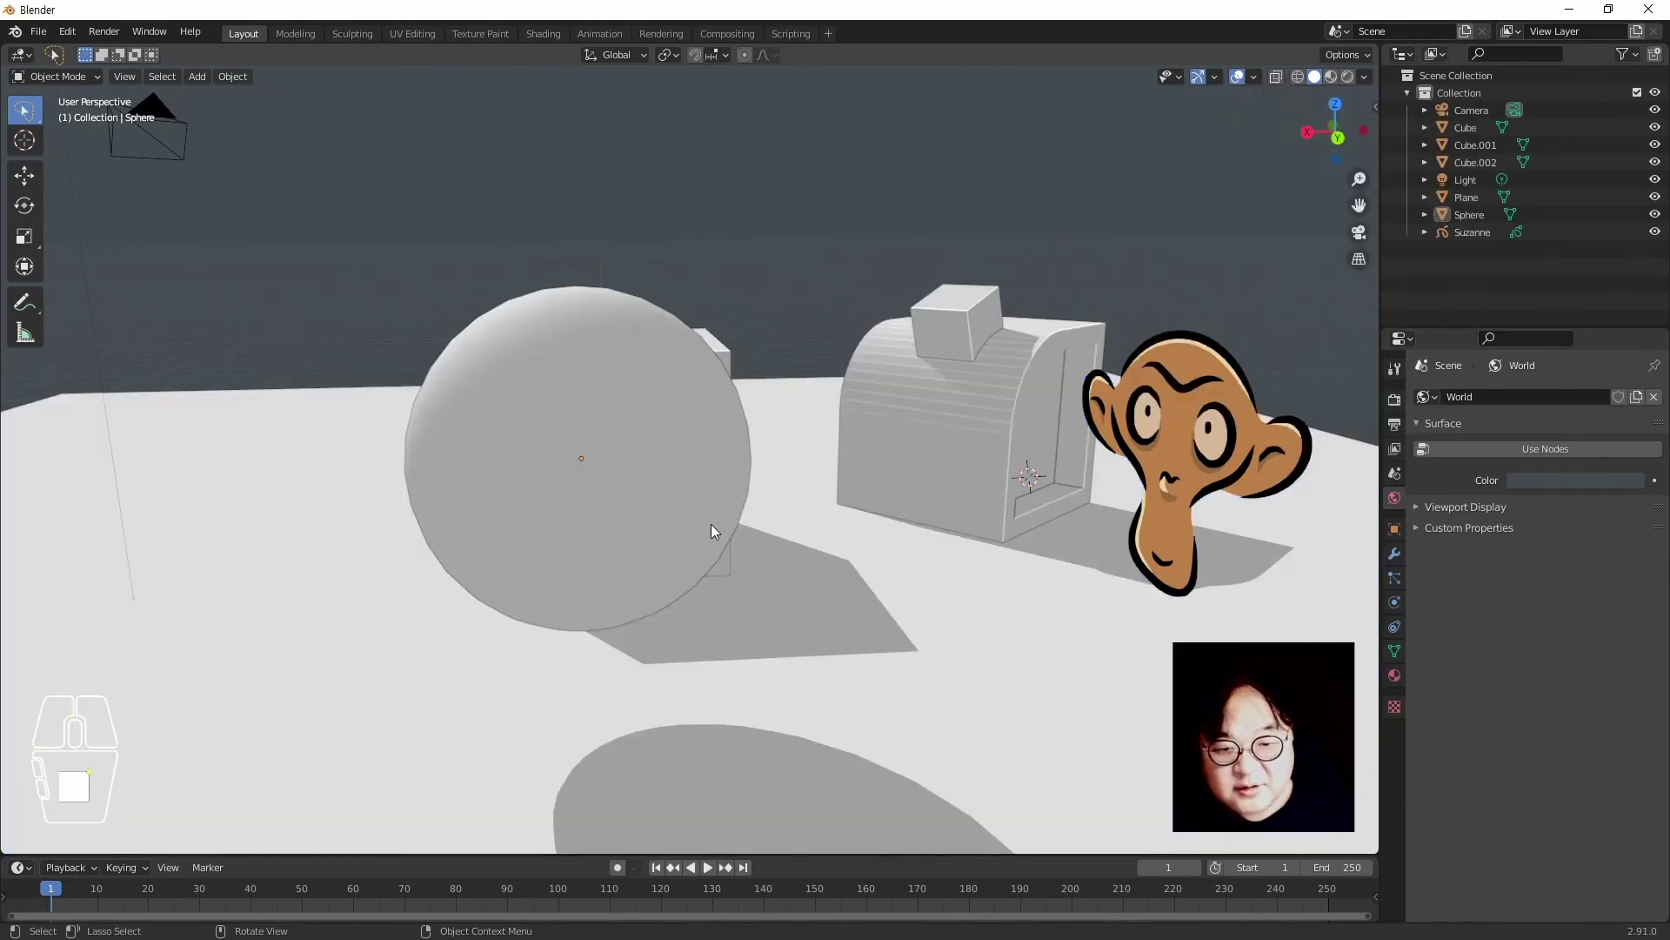
Examine the sphere, cubes and Suzanne from several angles without the face orientation colours
scroll(765, 535, down, 2)
scroll(768, 535, up, 4)
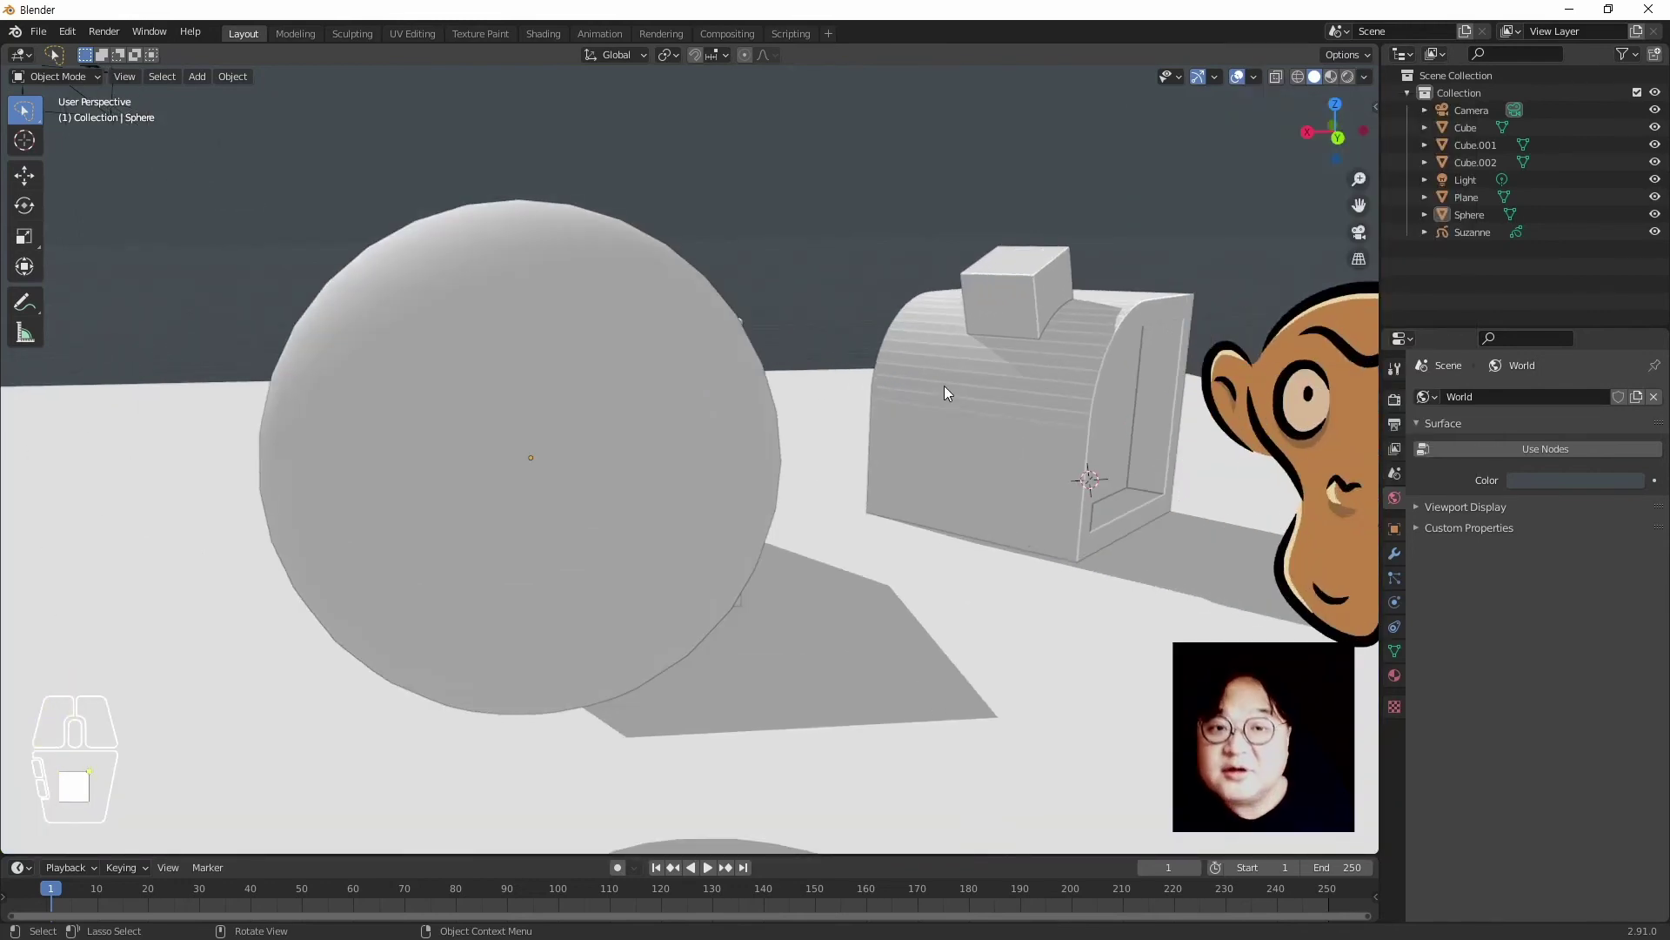
middle_drag(982, 422, 1072, 430)
middle_drag(1055, 541, 881, 546)
scroll(882, 548, down, 3)
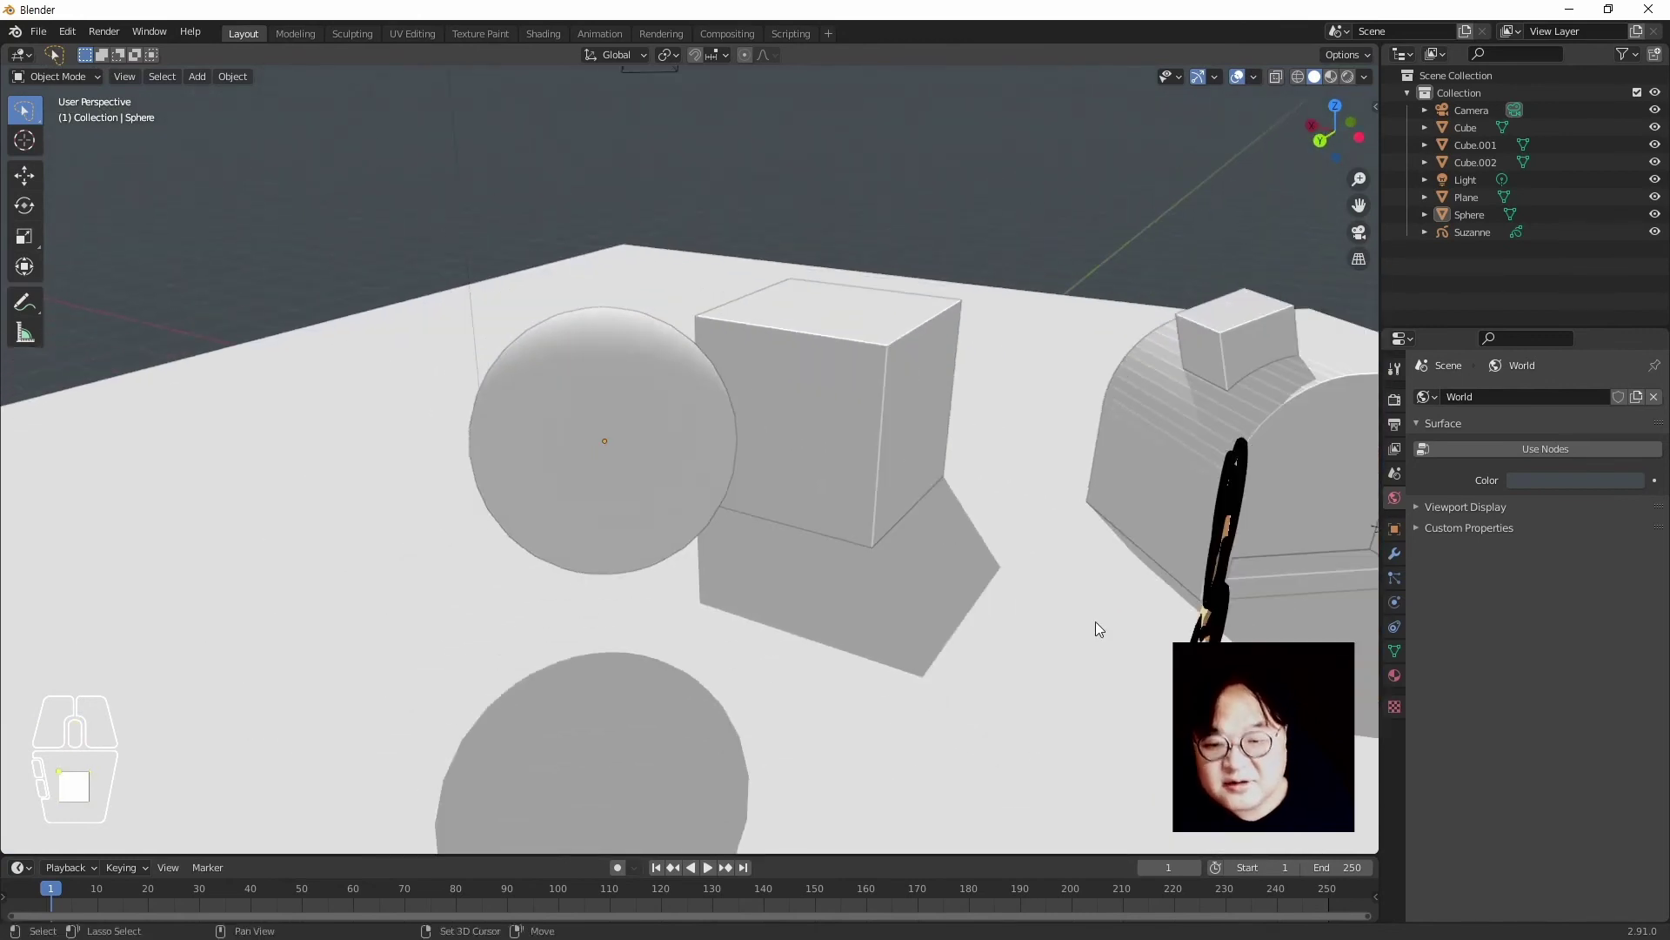
shift+middle_drag(1095, 621, 827, 524)
scroll(827, 524, down, 1)
shift+middle_drag(948, 557, 985, 562)
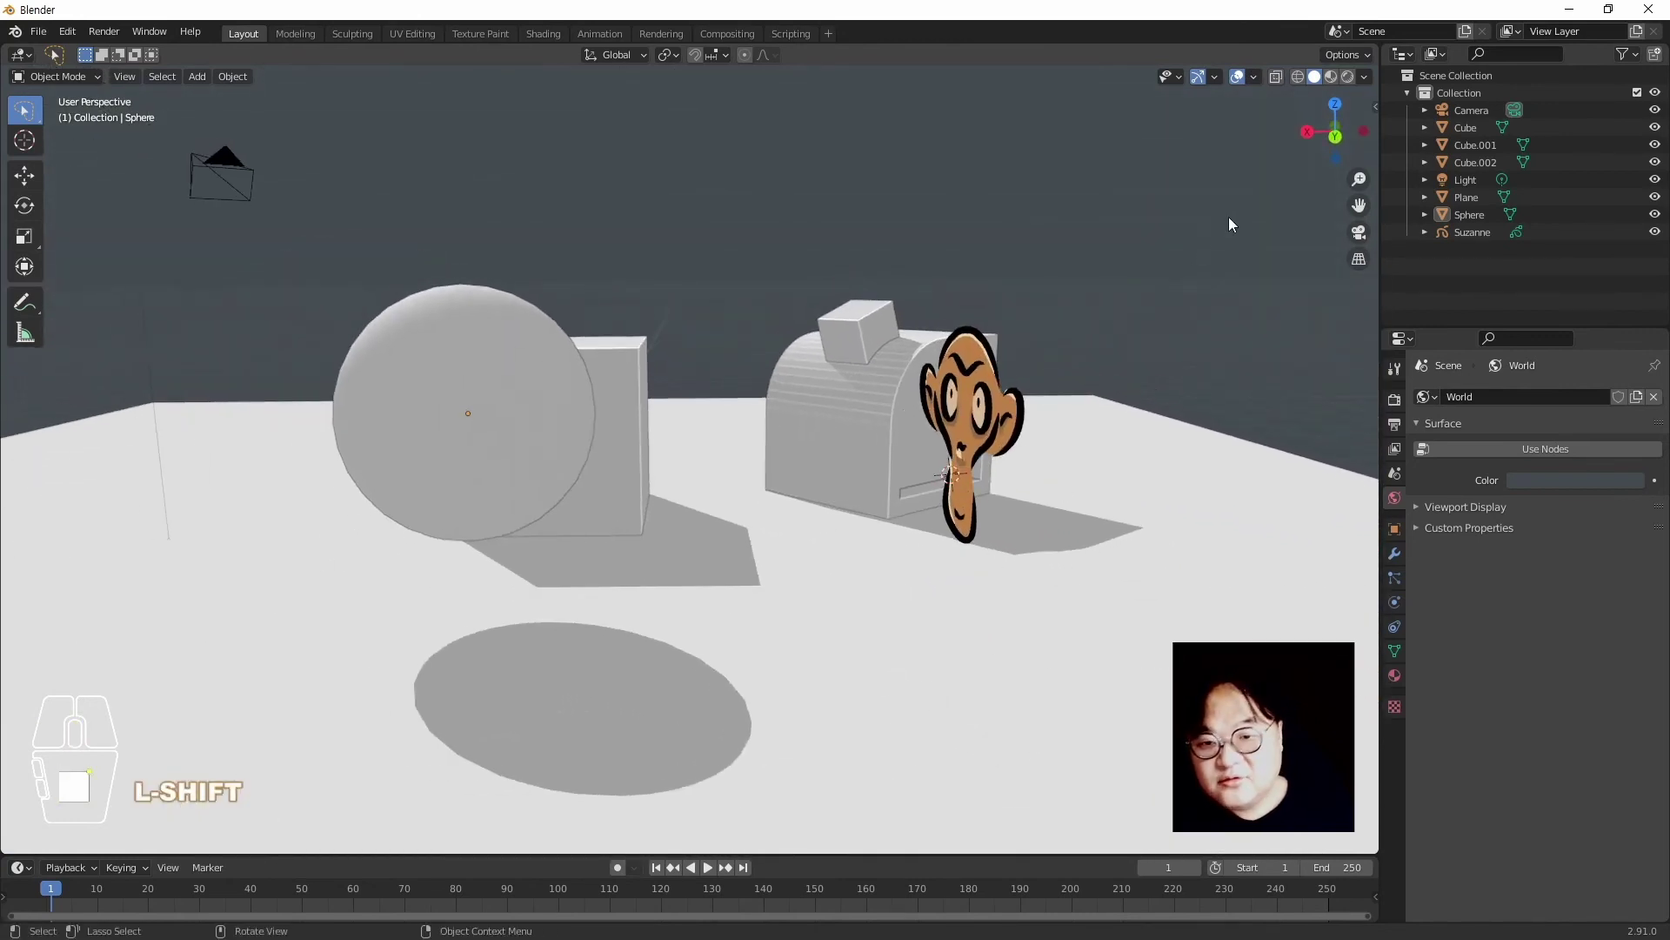
Hide all viewport overlays over an elevated view of the whole scene, and show them again
click(1253, 76)
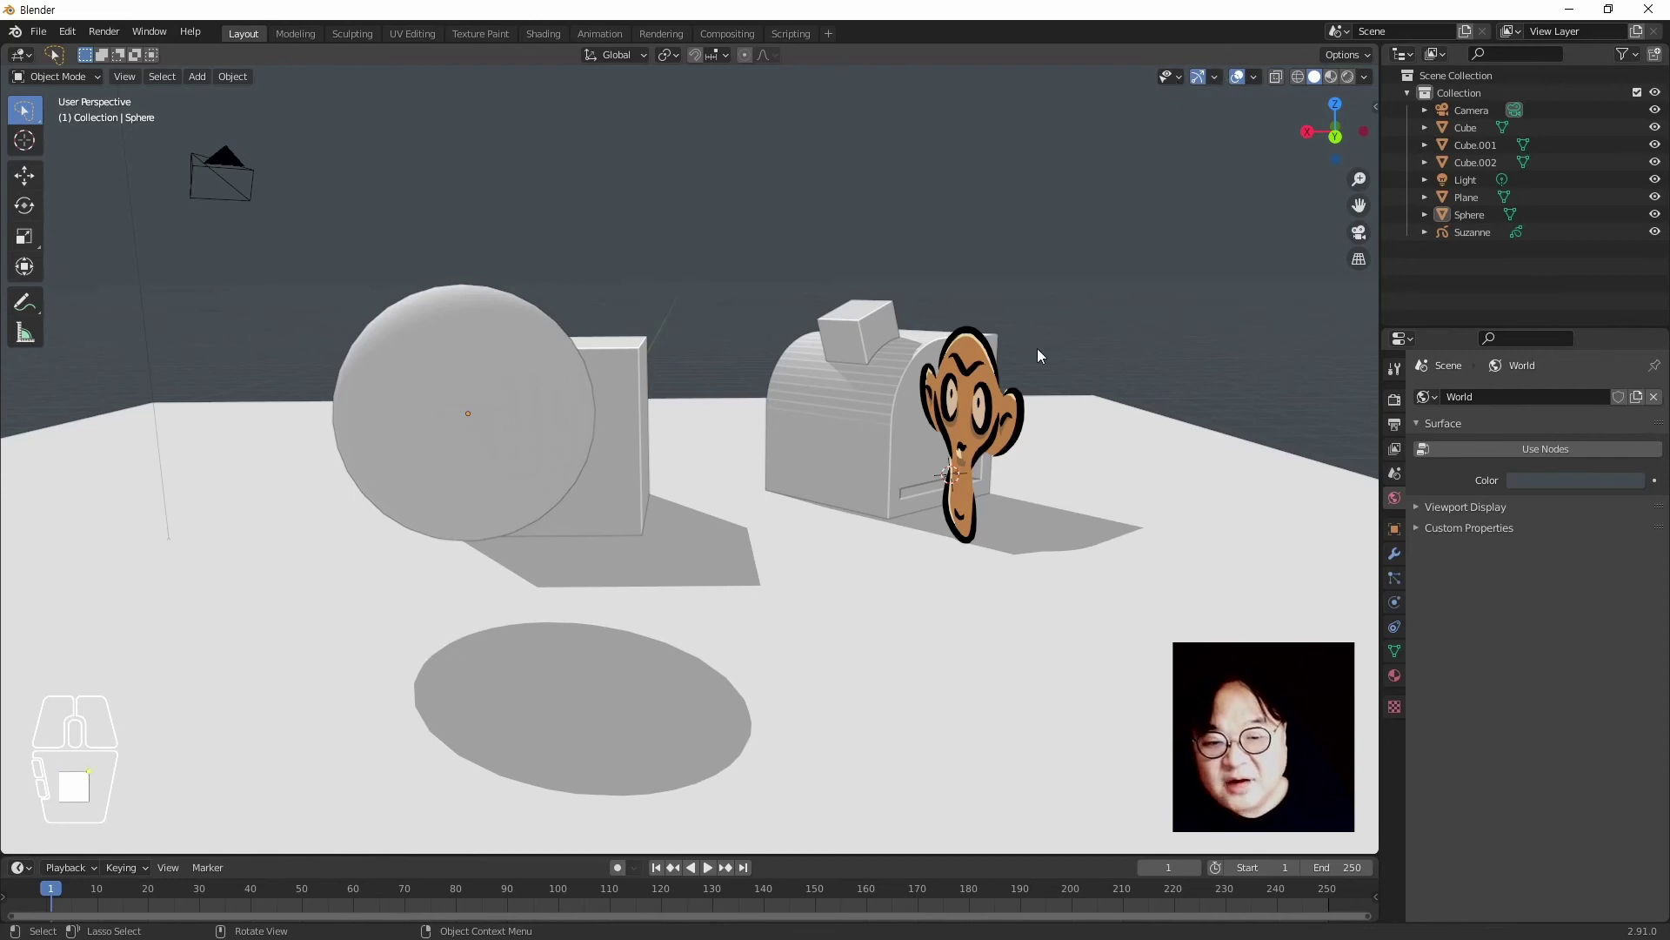
middle_drag(718, 533, 801, 494)
scroll(807, 562, down, 3)
click(1236, 78)
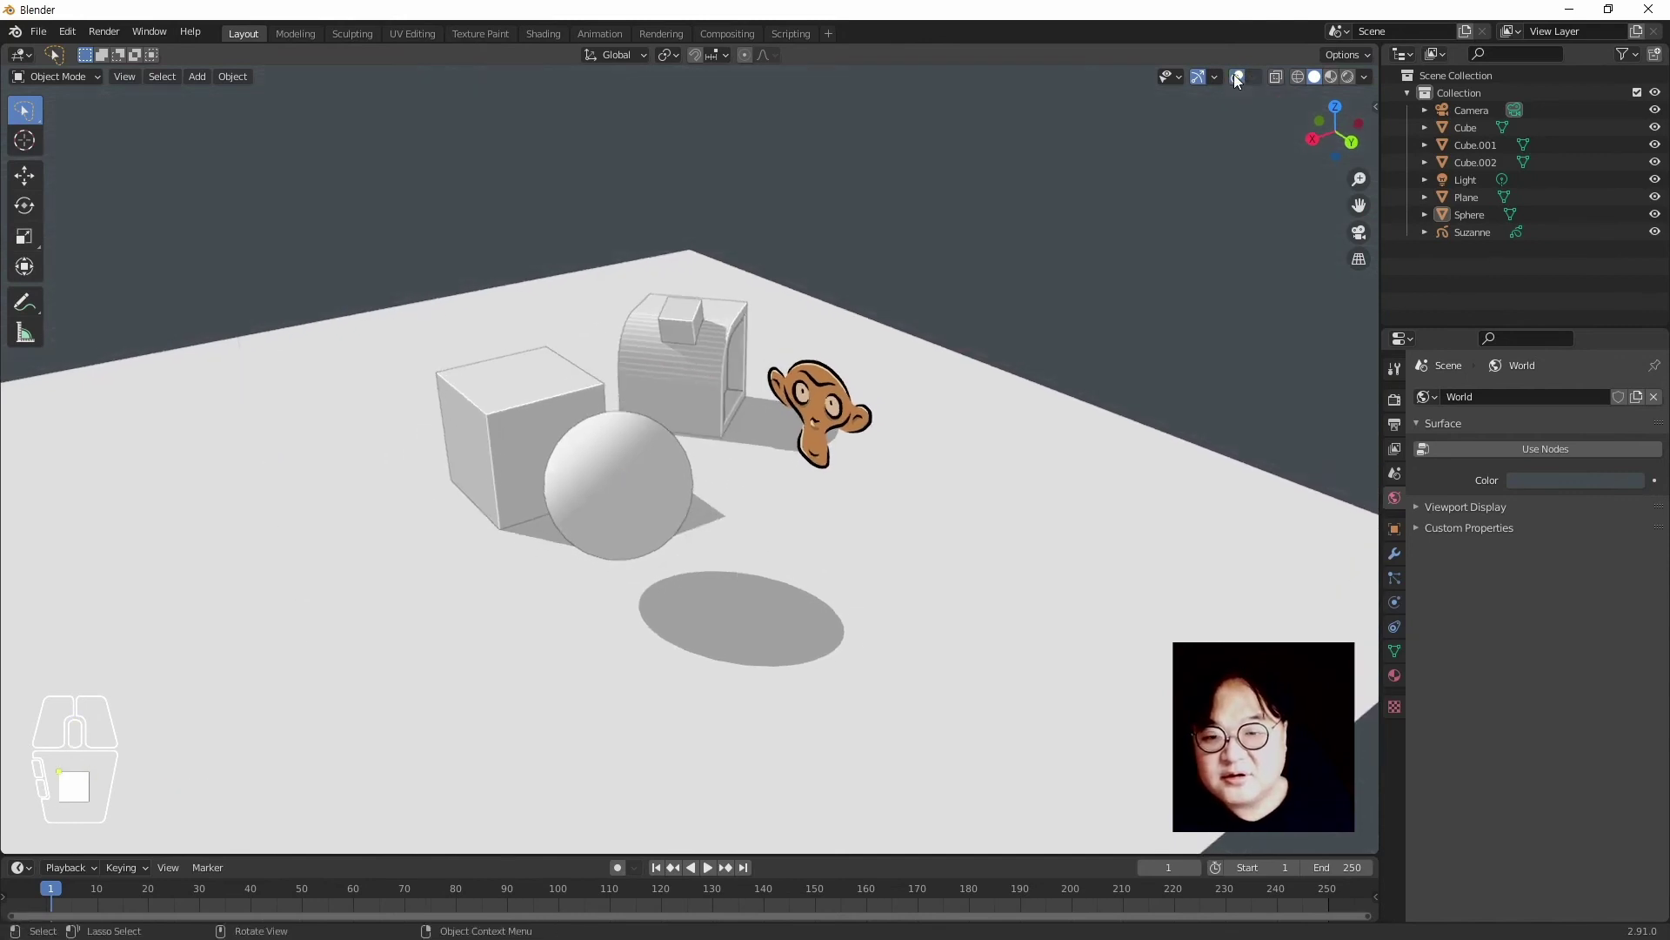
click(1236, 77)
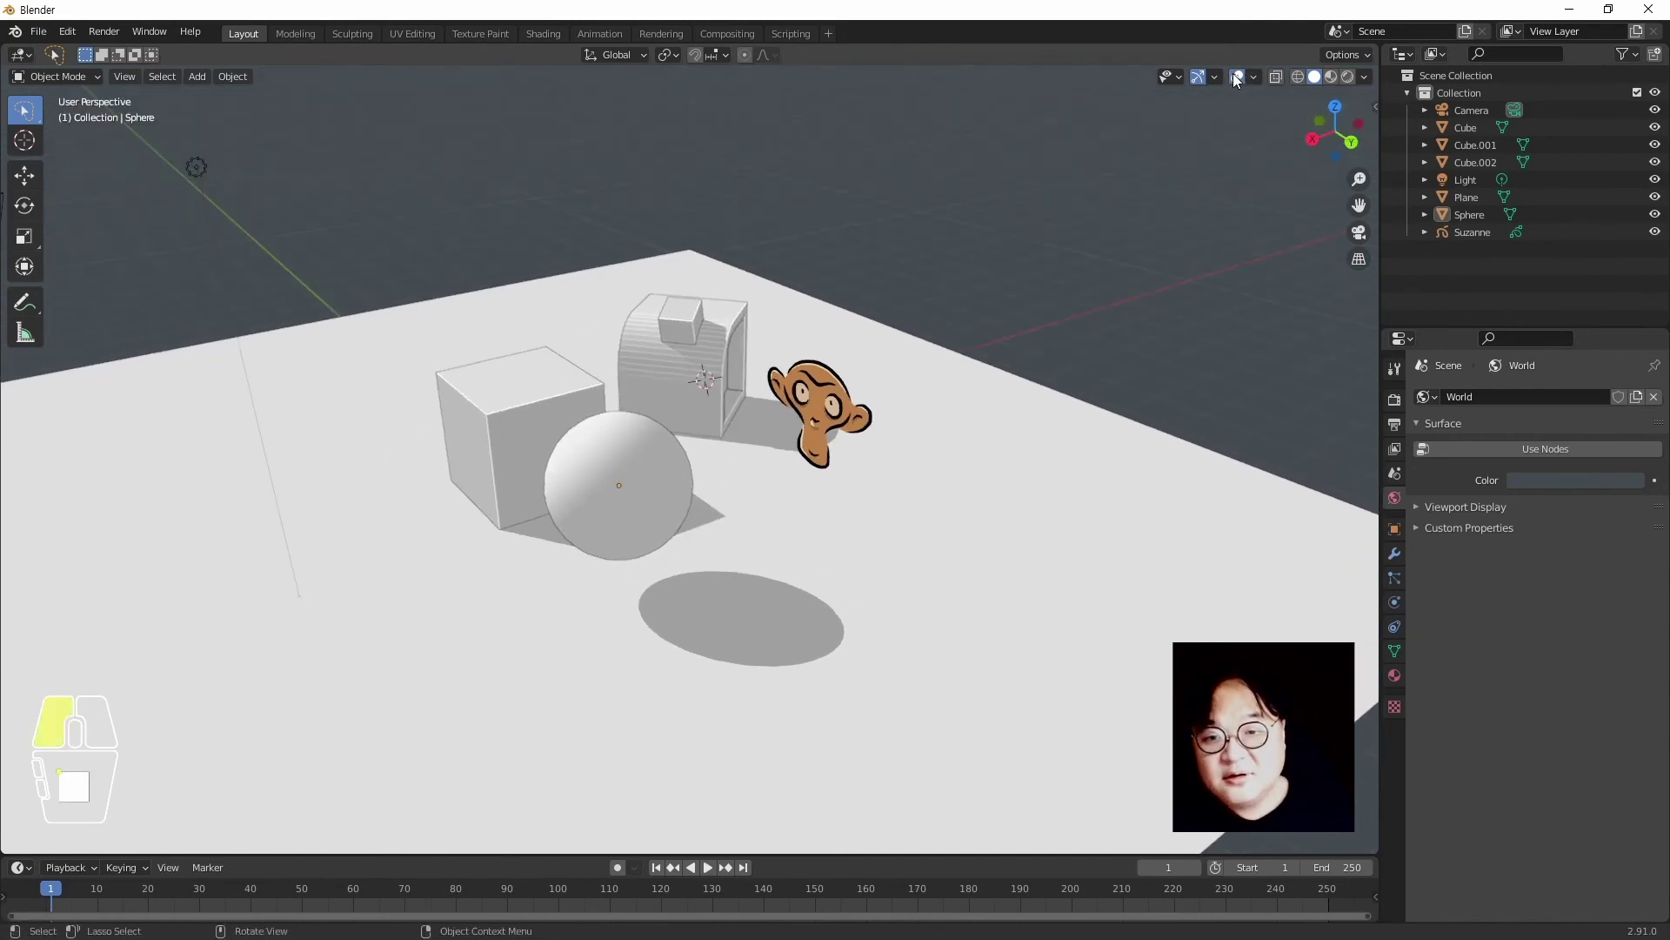
click(972, 264)
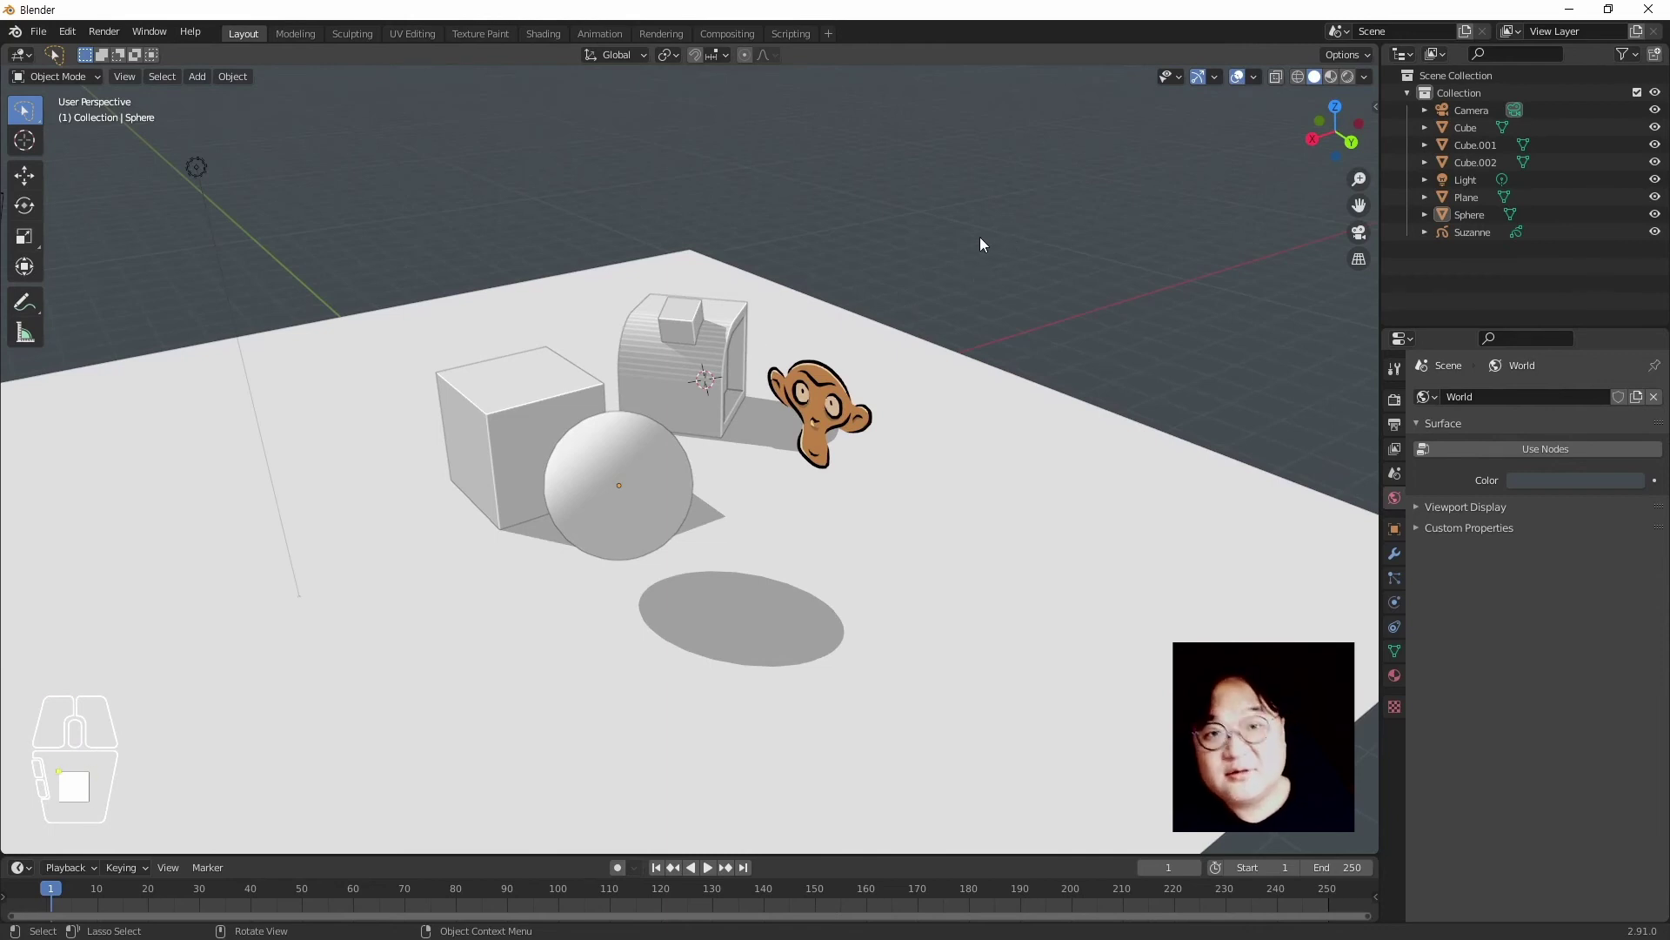
Switch the Navigate, Active Tools and Active Object viewport gizmos off and back on one by one
click(1214, 78)
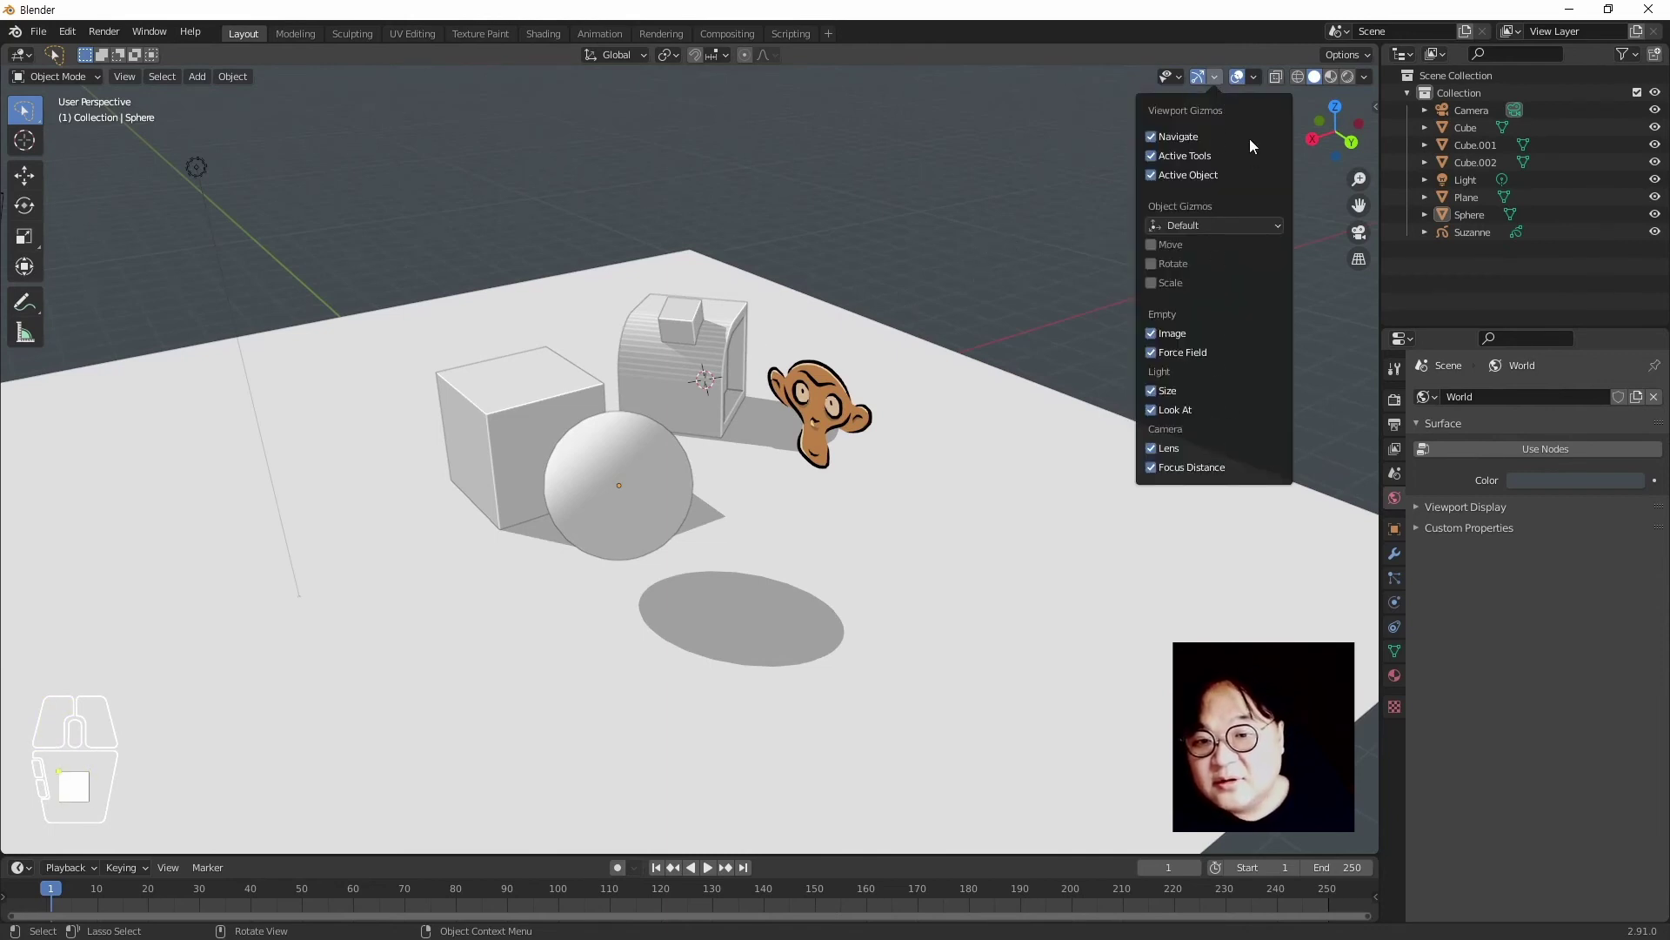
click(1147, 139)
click(1147, 139)
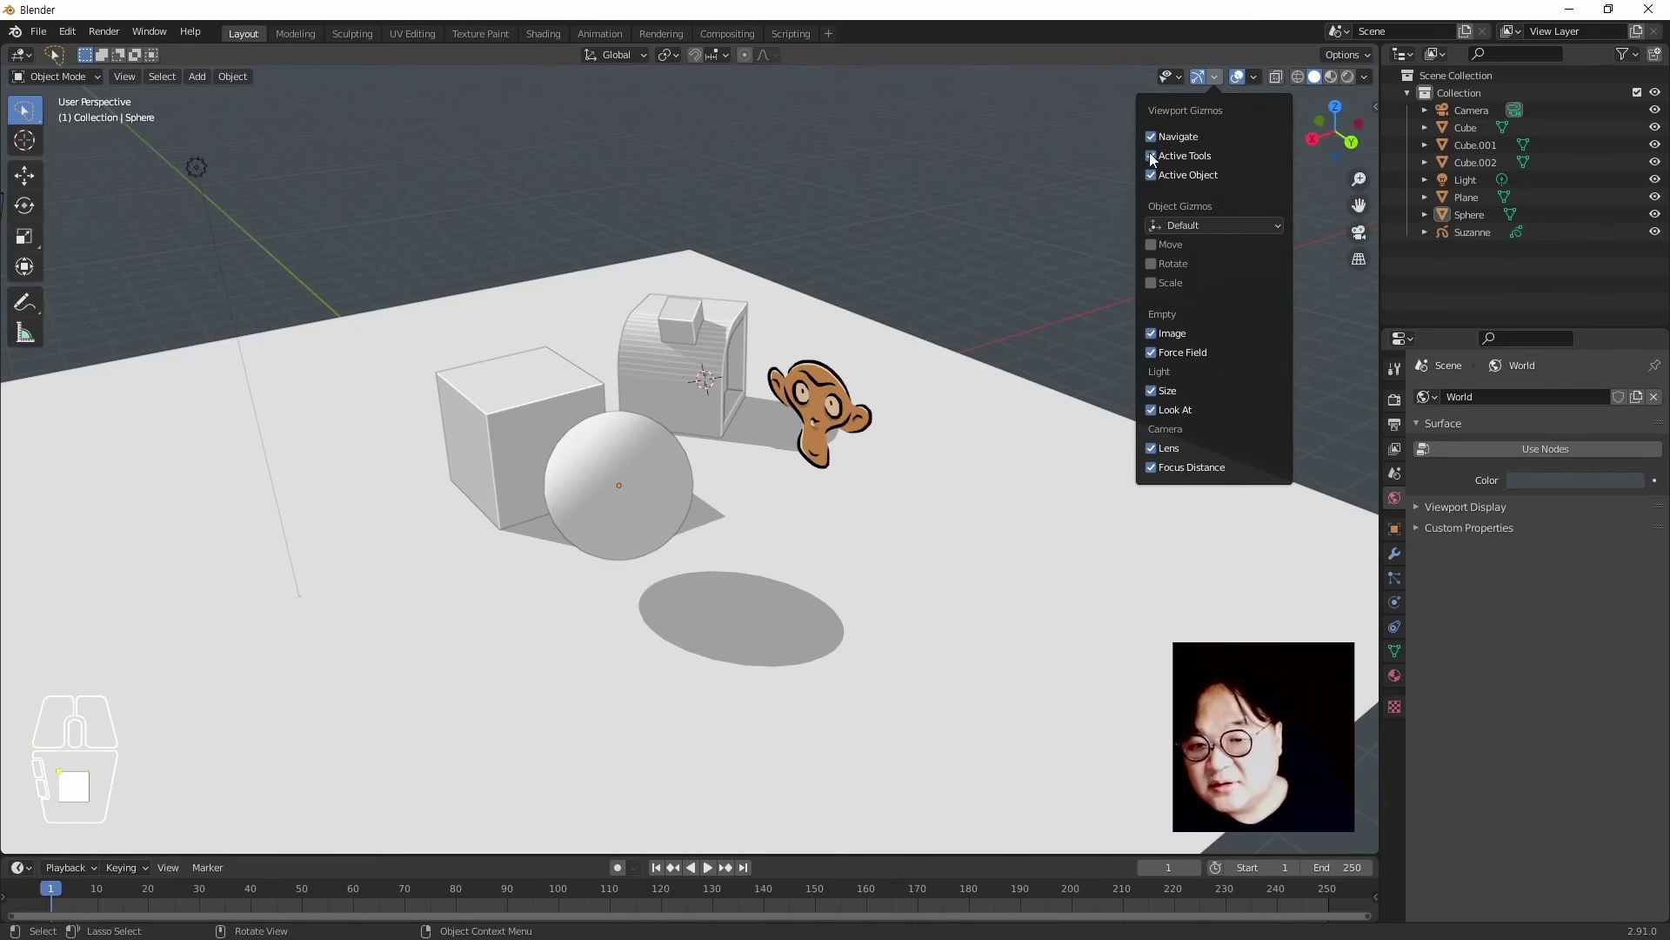
click(1151, 157)
click(1151, 181)
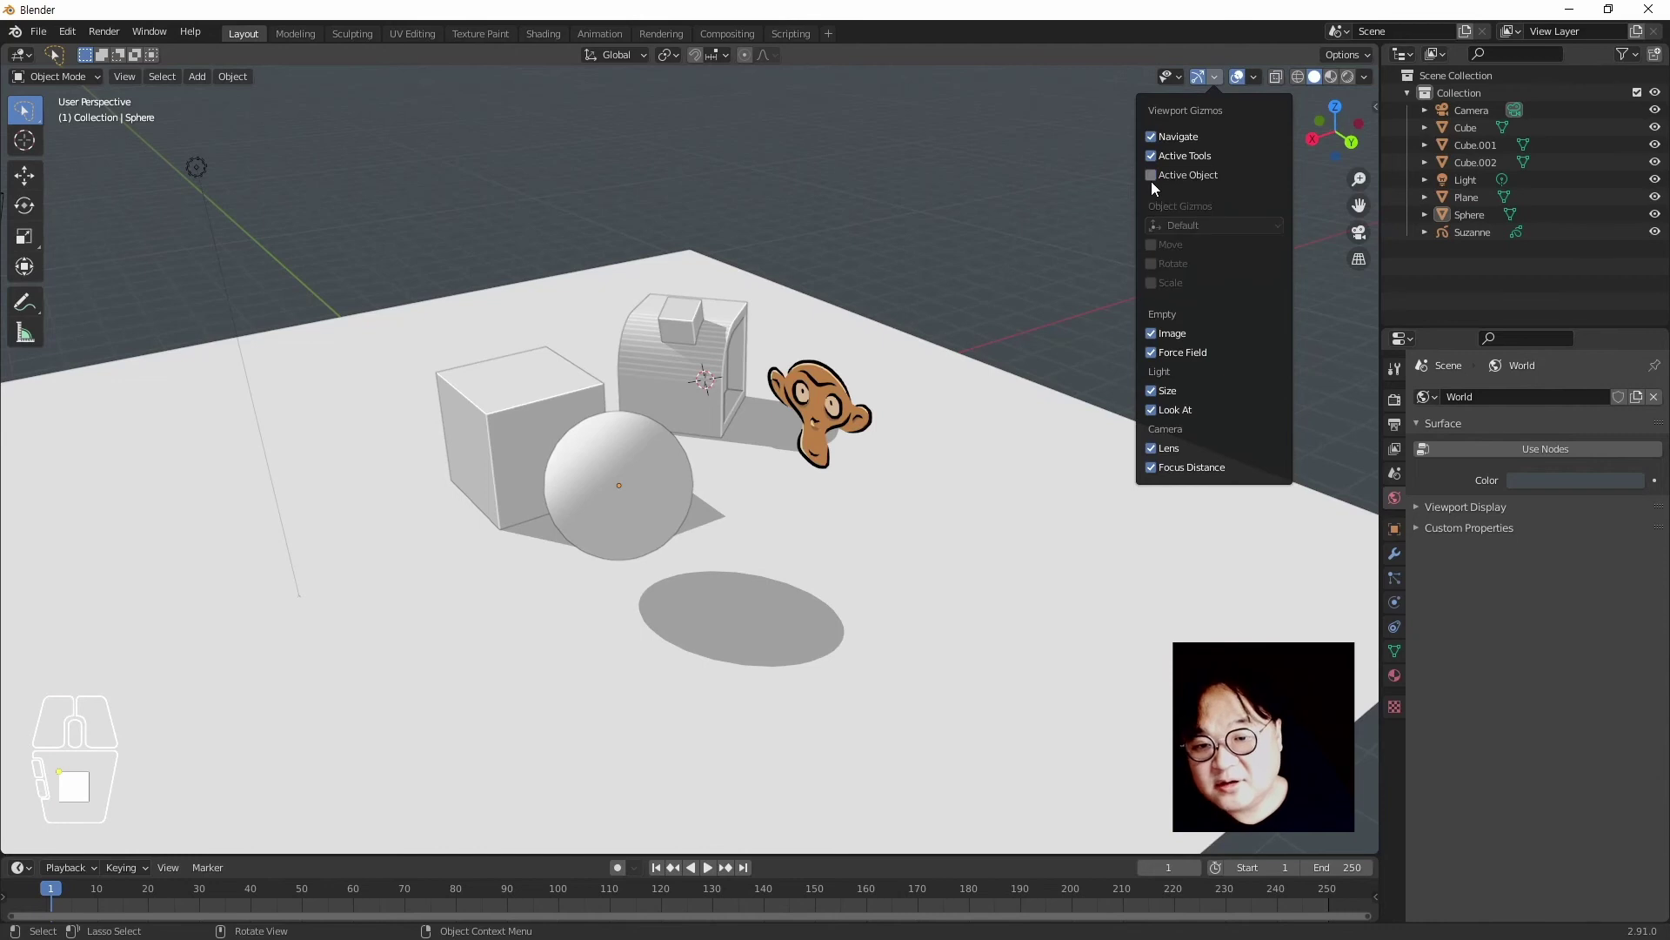
click(1151, 182)
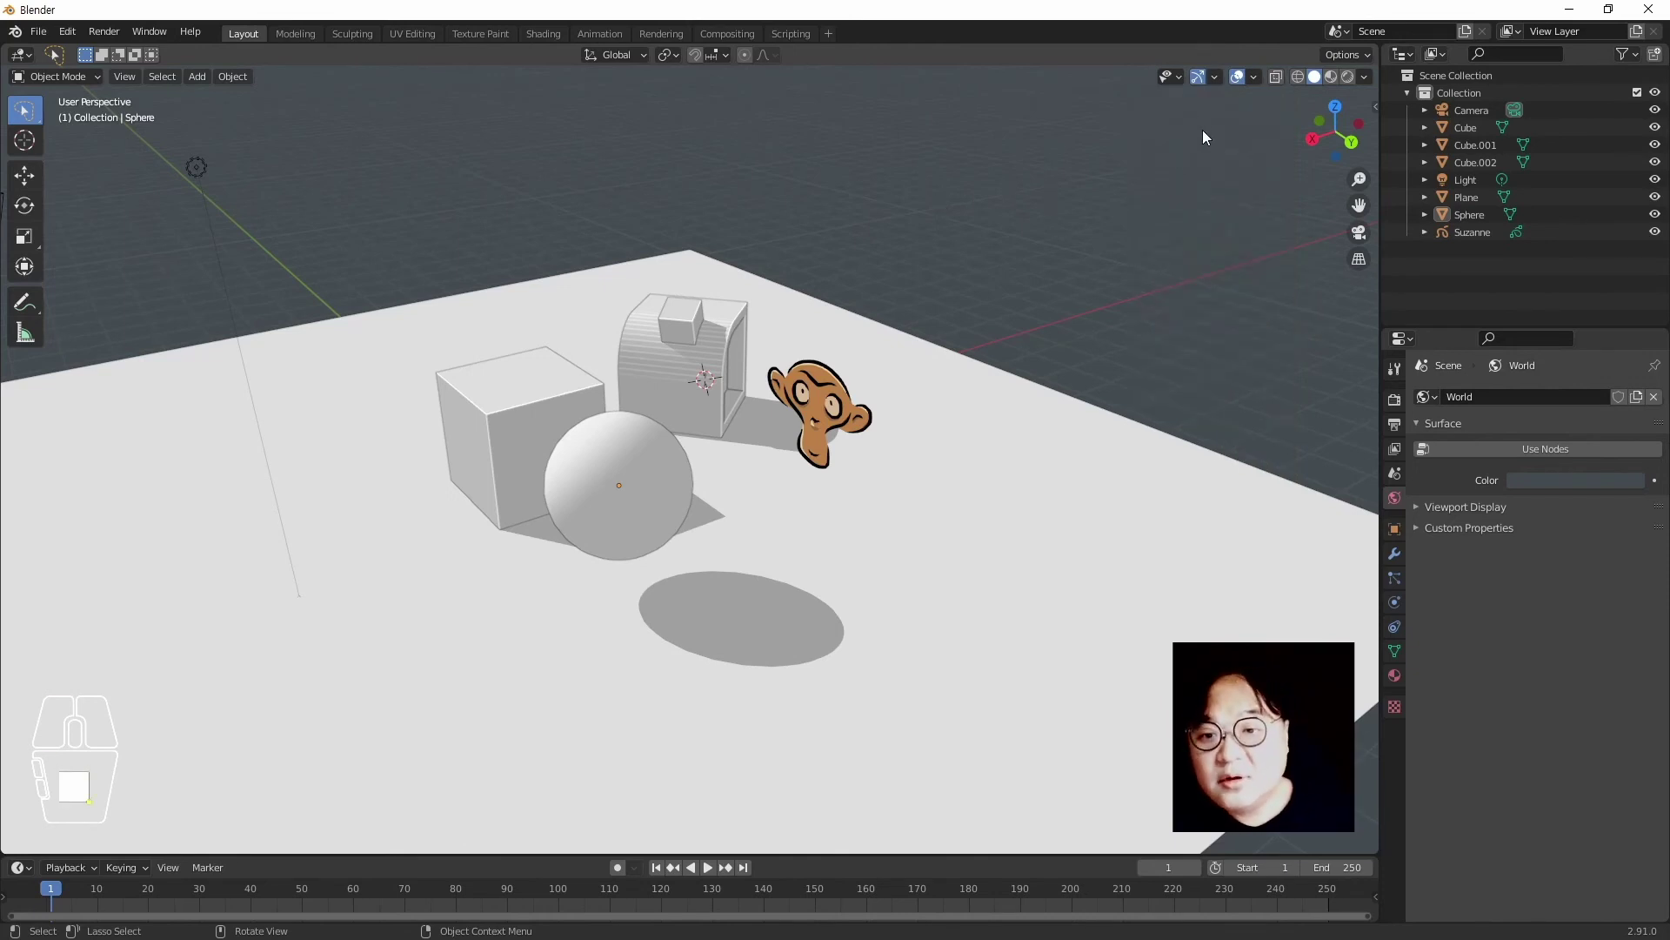
click(1174, 206)
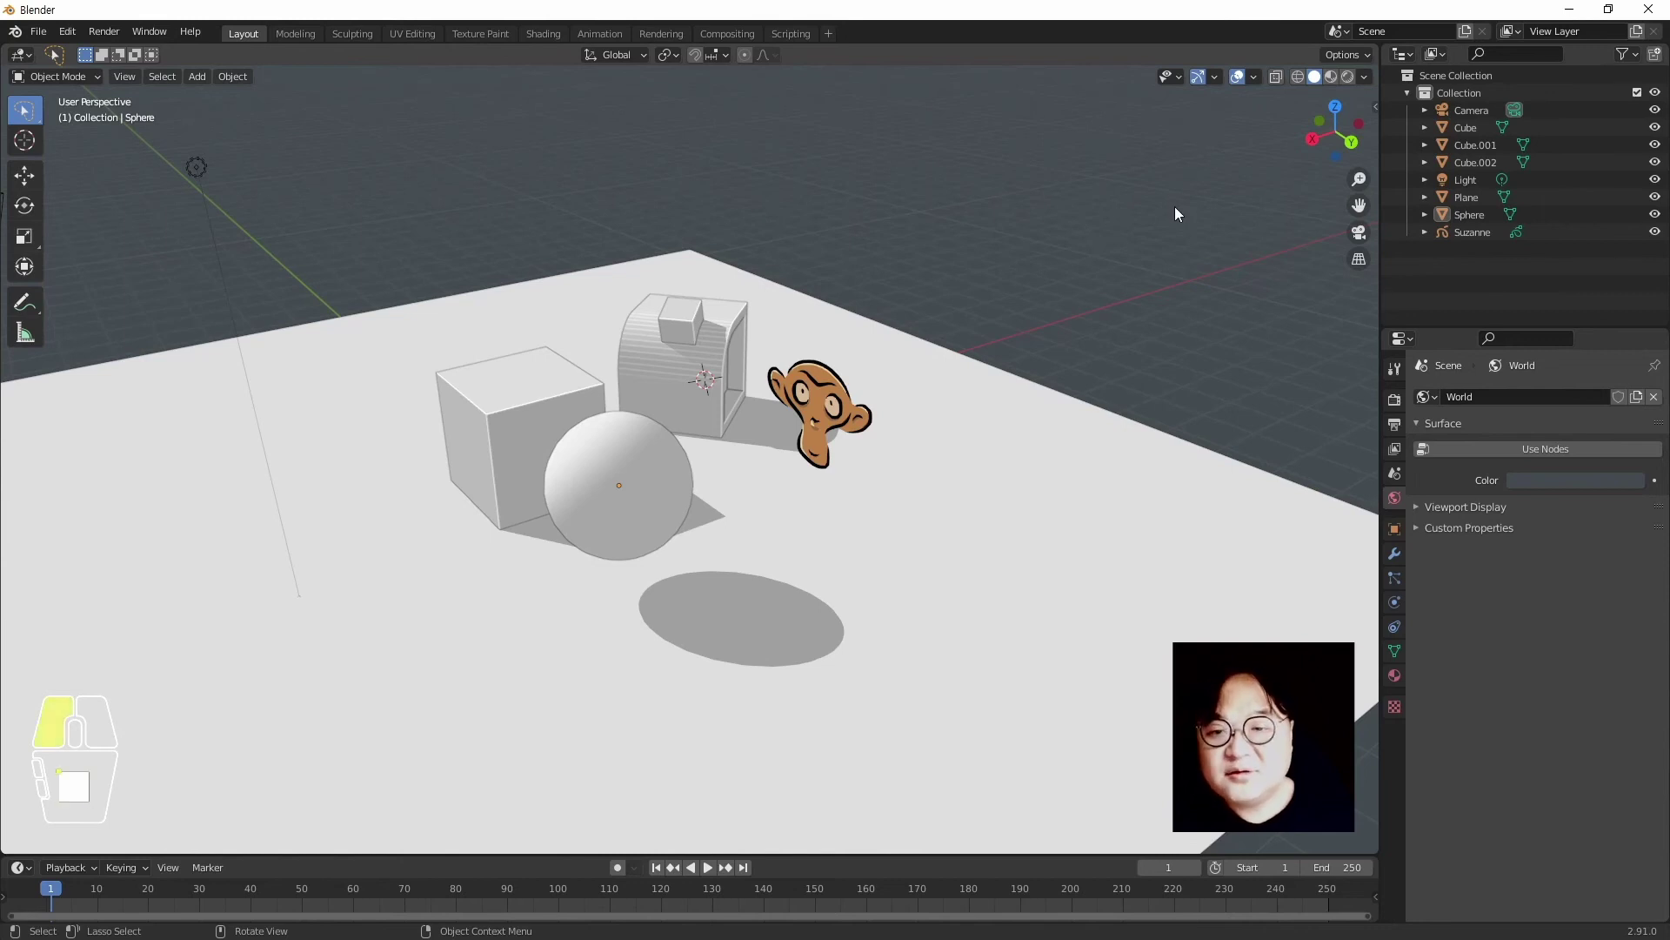
Examine the scene from Suzanne's front side with the viewport overlays hidden, and show the overlays again
click(1239, 77)
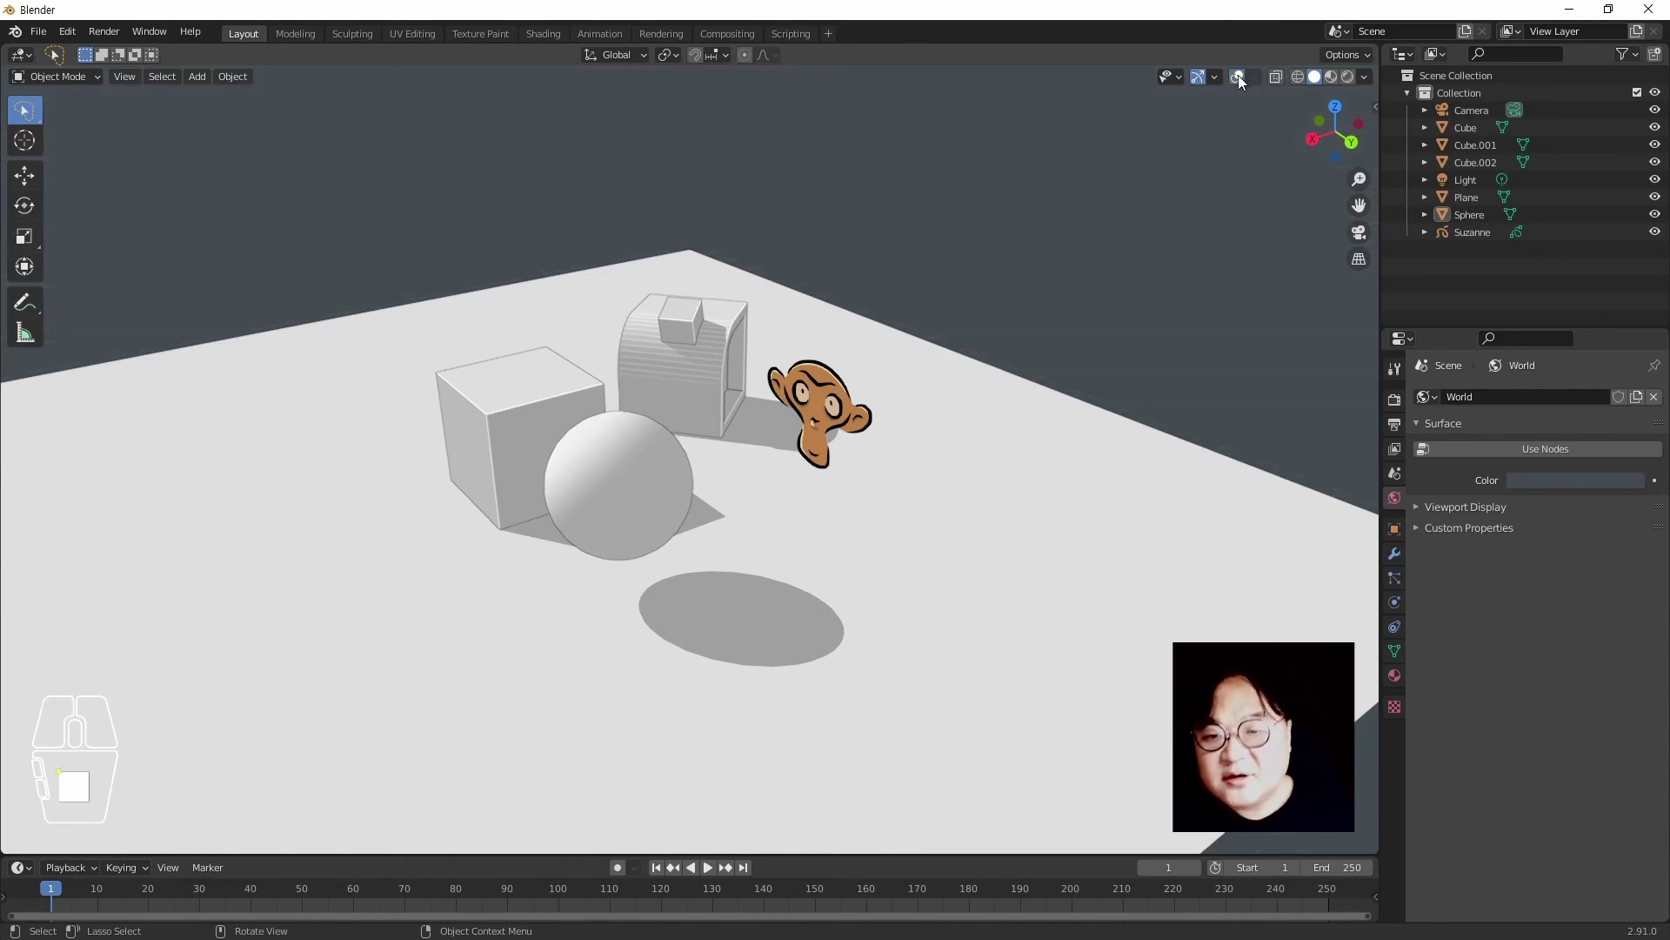
click(1239, 76)
click(1237, 78)
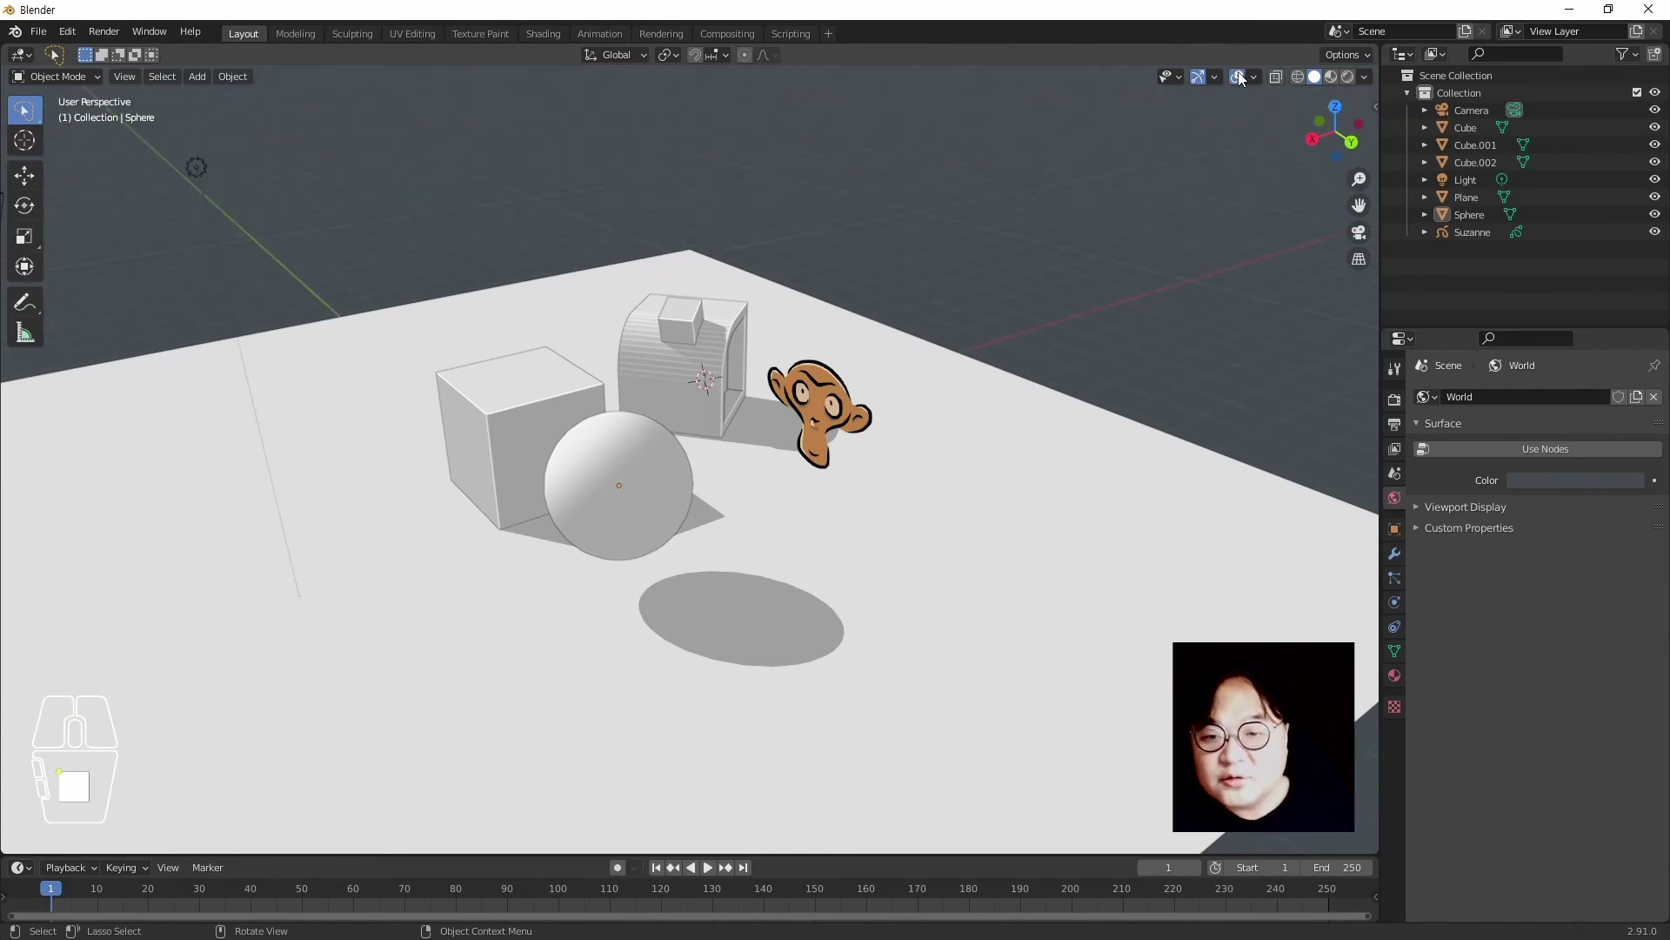
scroll(884, 550, down, 3)
shift+middle_drag(781, 517, 633, 495)
scroll(635, 494, up, 3)
scroll(755, 509, up, 3)
shift+middle_drag(802, 515, 711, 536)
scroll(609, 552, down, 4)
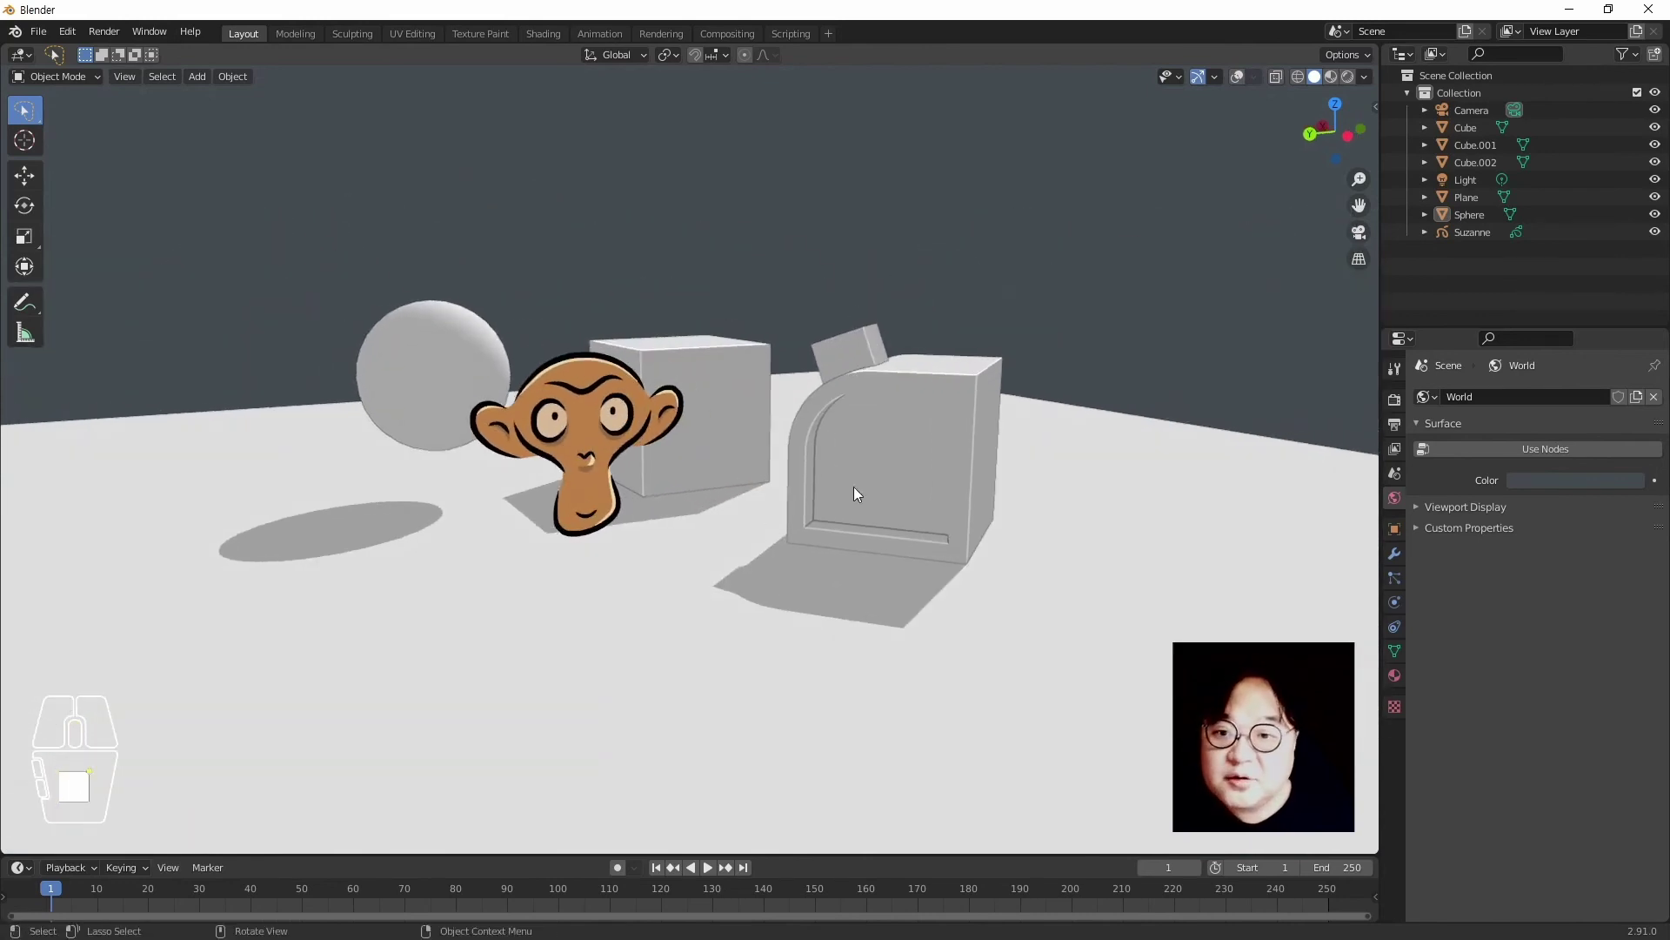
click(1238, 76)
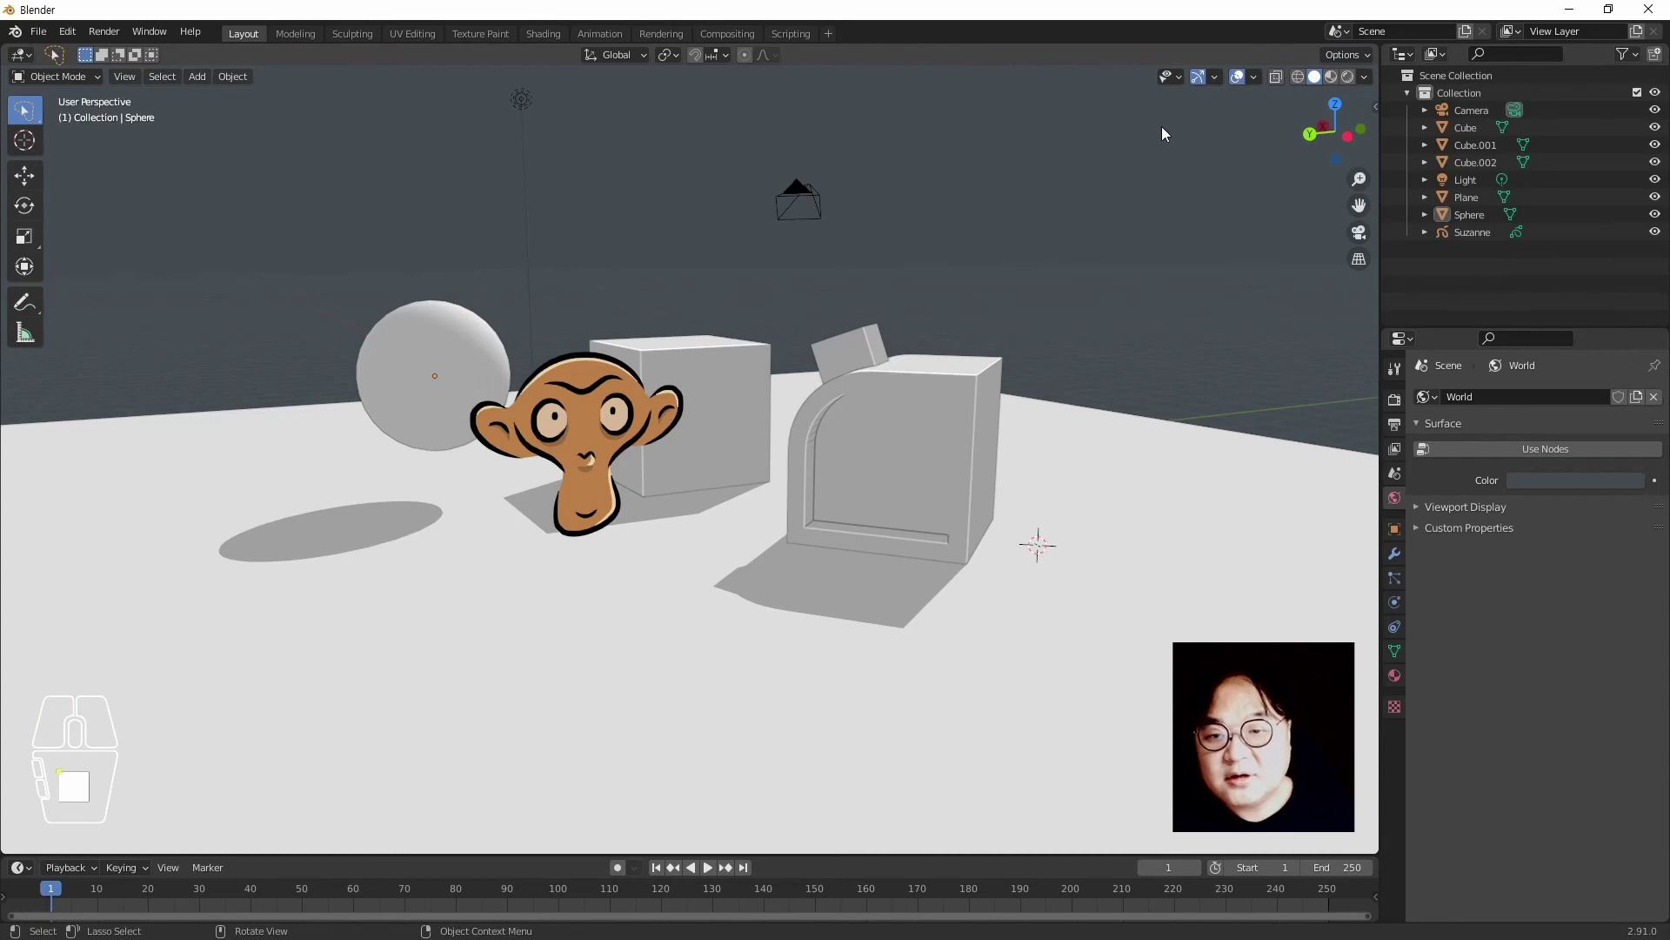
Toggle the viewport visibility of Mesh and Curve objects off and back on in the object type settings
click(1173, 77)
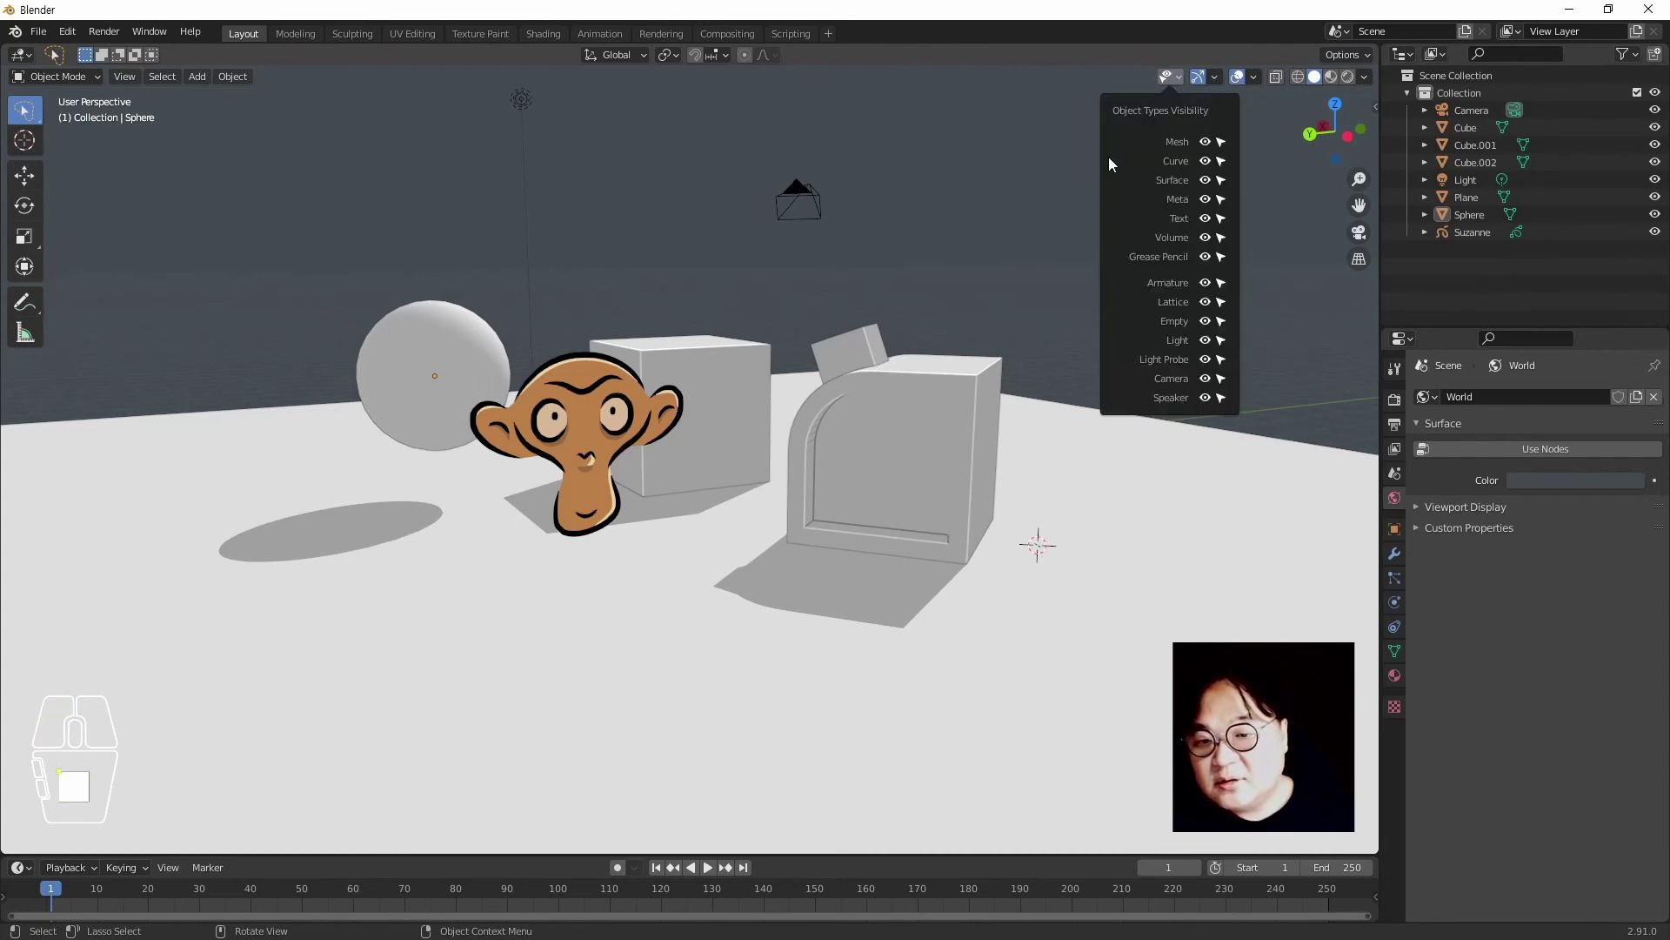
click(1206, 142)
click(1206, 142)
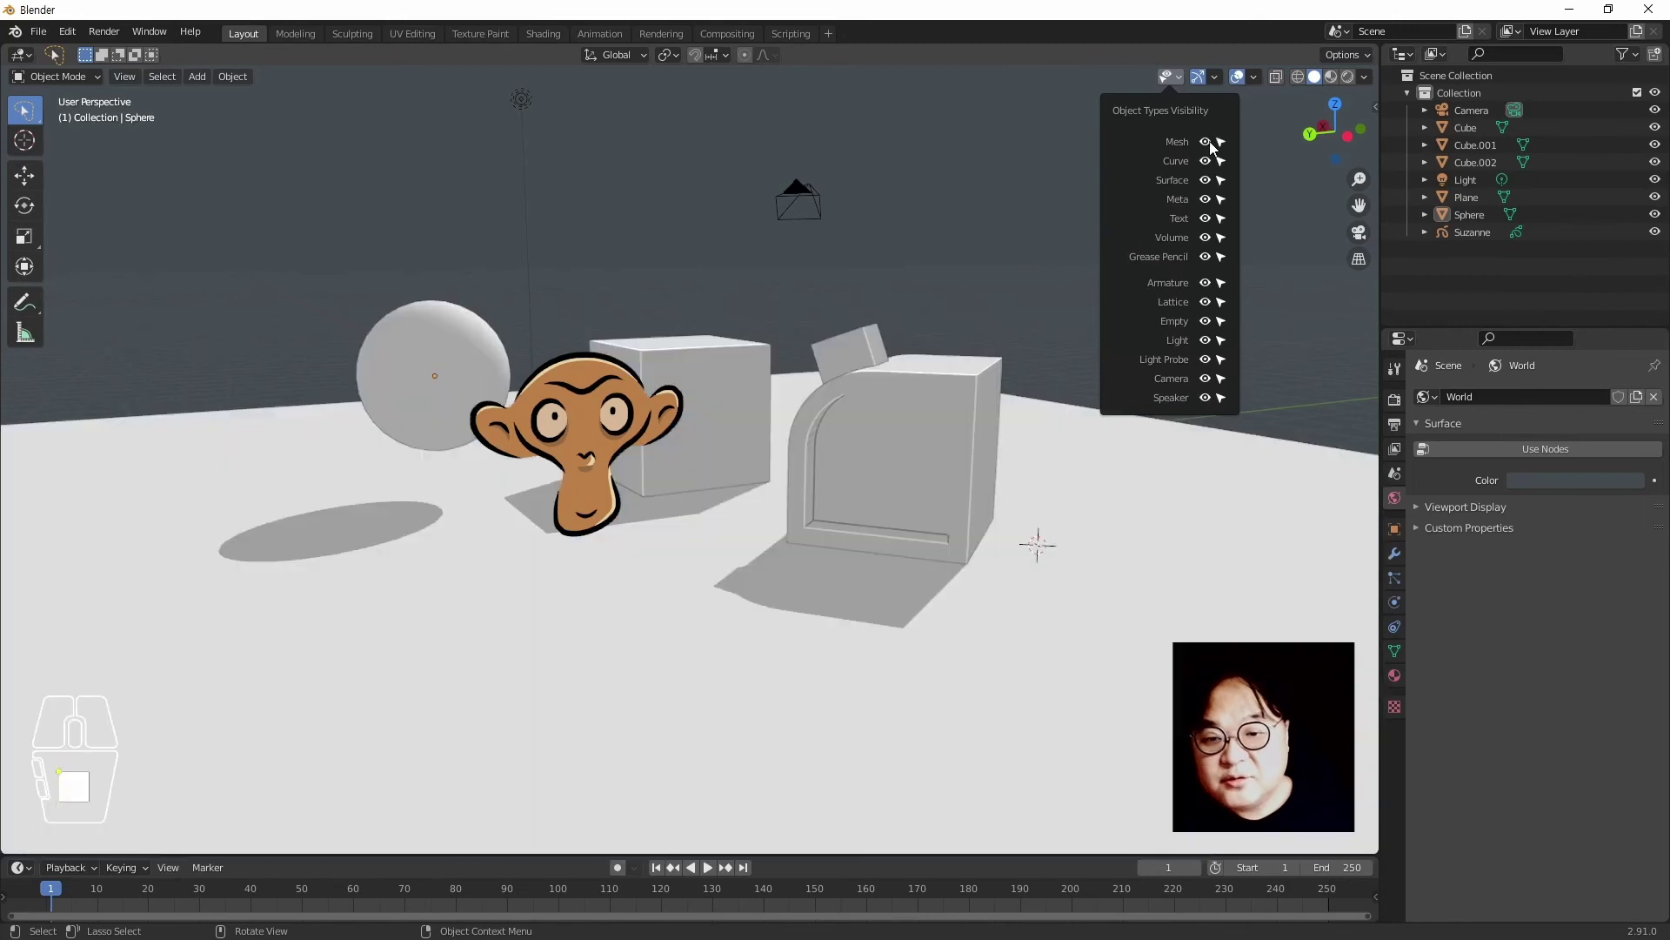
click(1205, 163)
click(1204, 163)
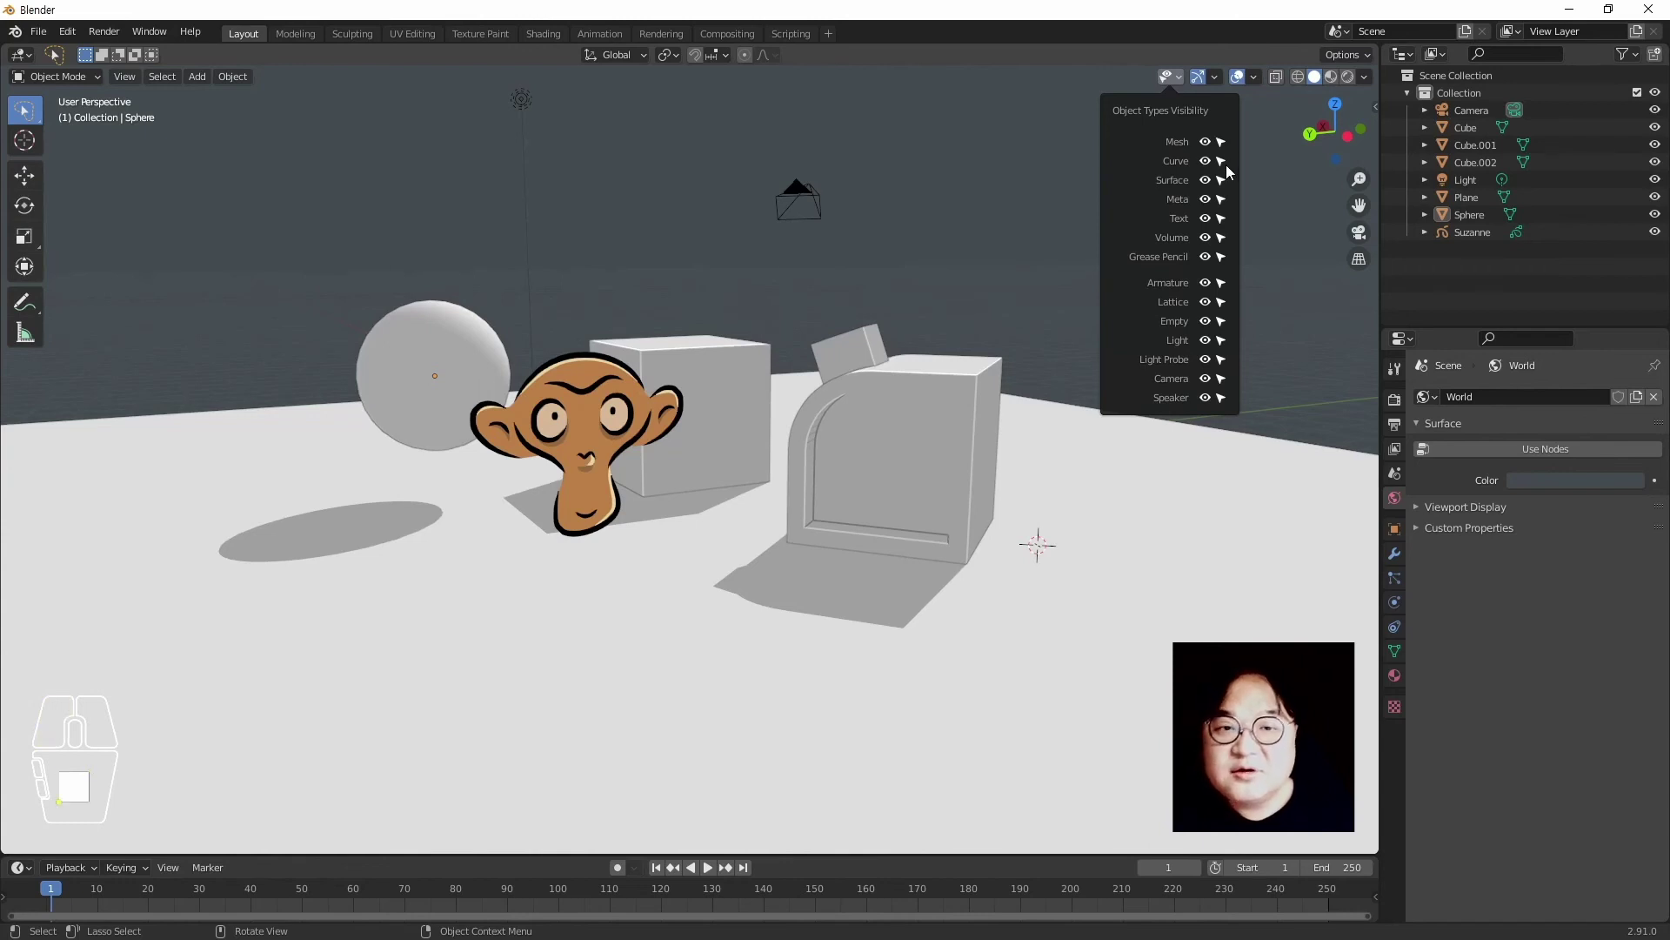
click(1222, 321)
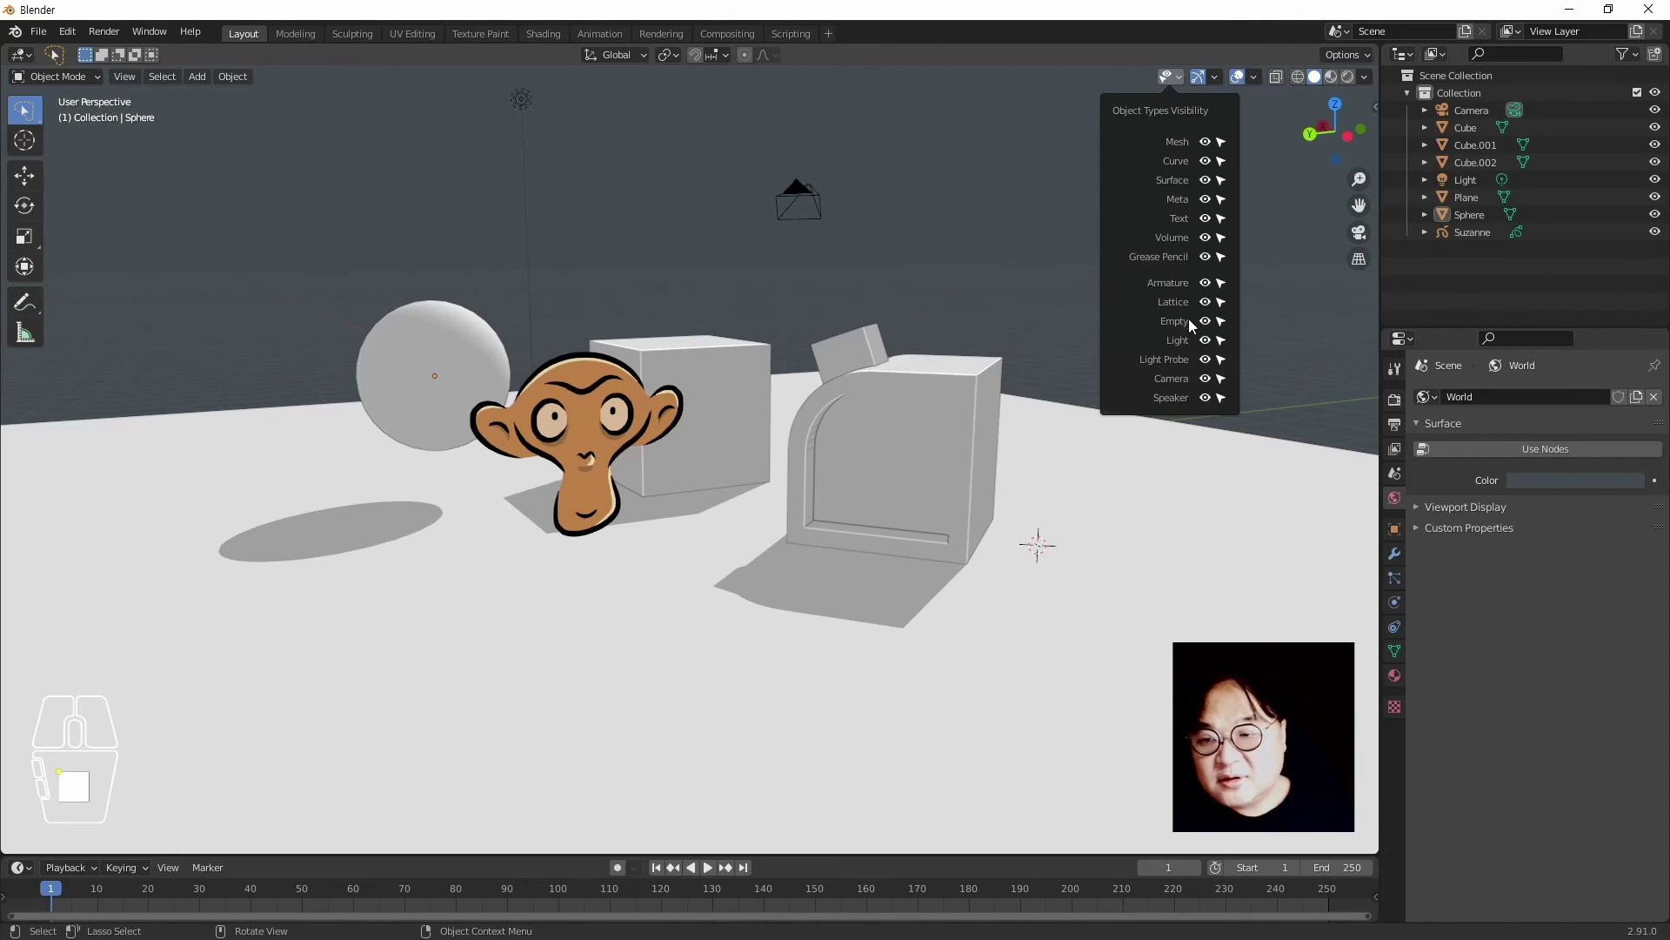
click(1215, 76)
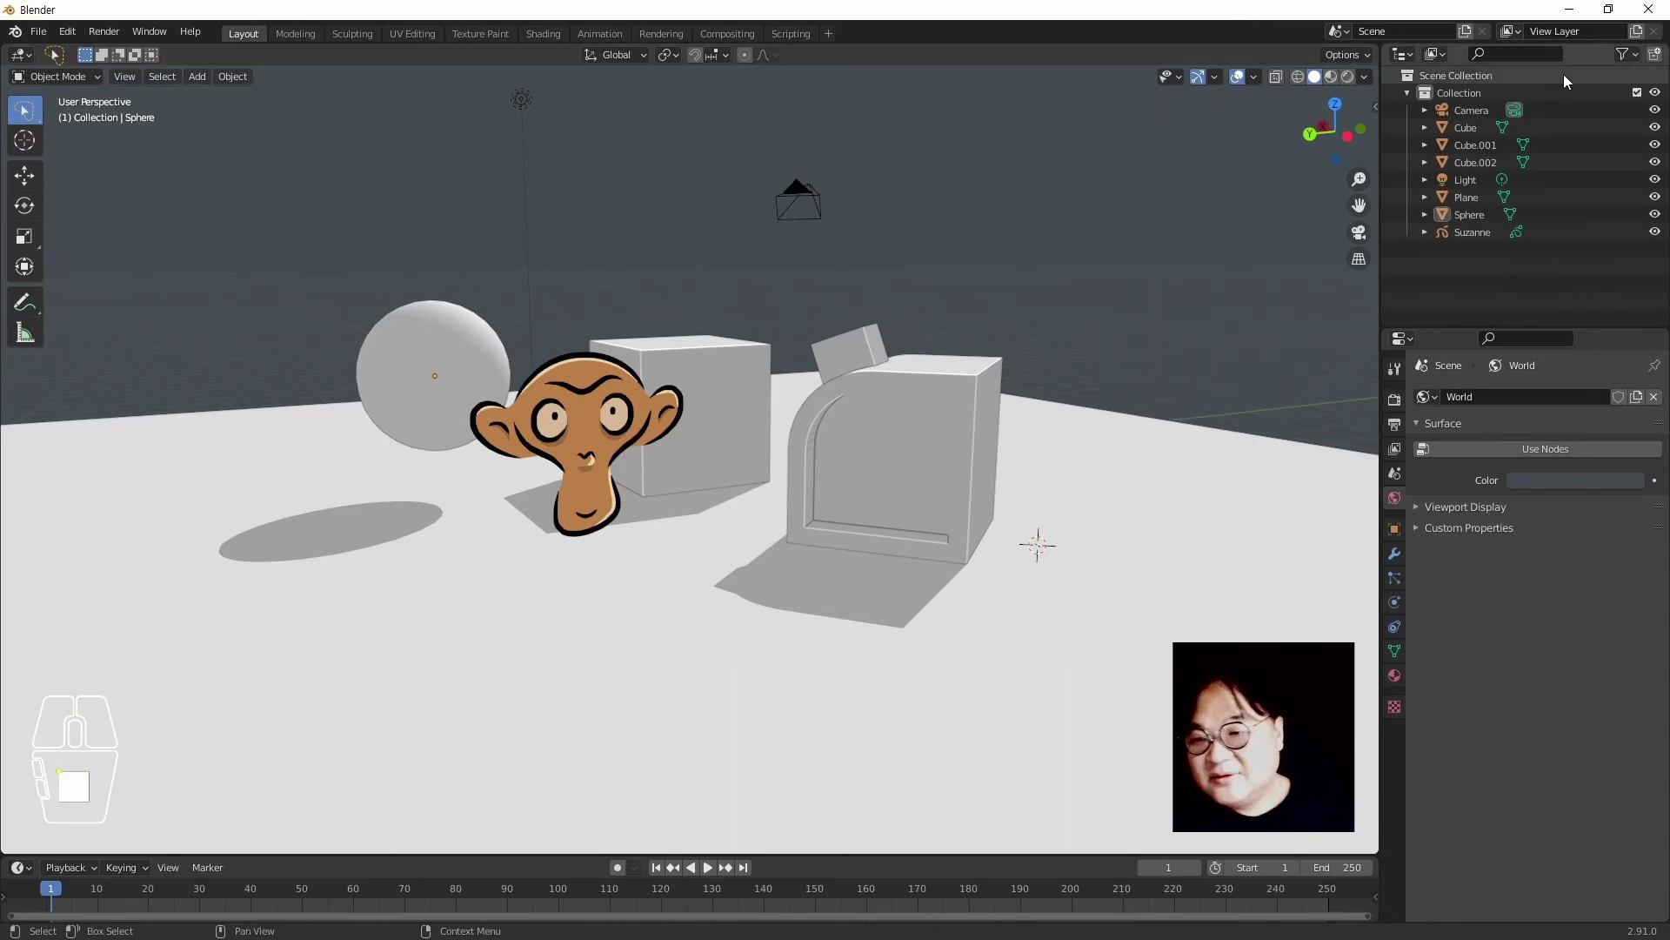
Add the Selectable, Disable in Viewports, Disable in Renders, Holdout and Indirect Only restriction toggles to the Outliner
click(1624, 54)
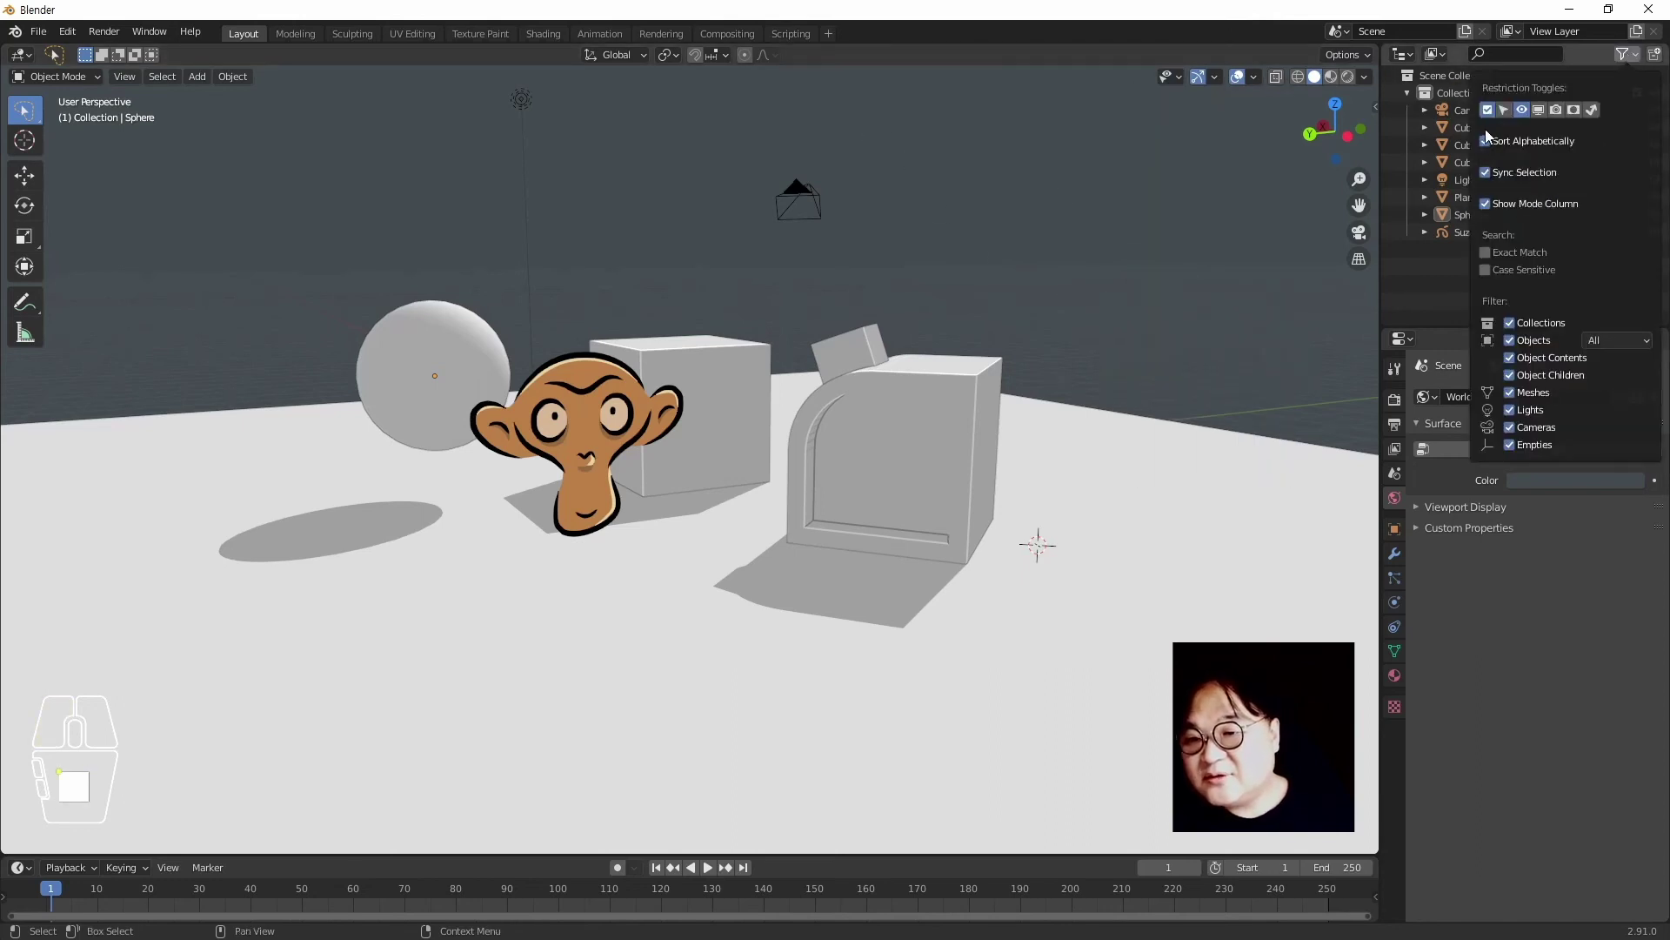
click(1506, 110)
click(1538, 113)
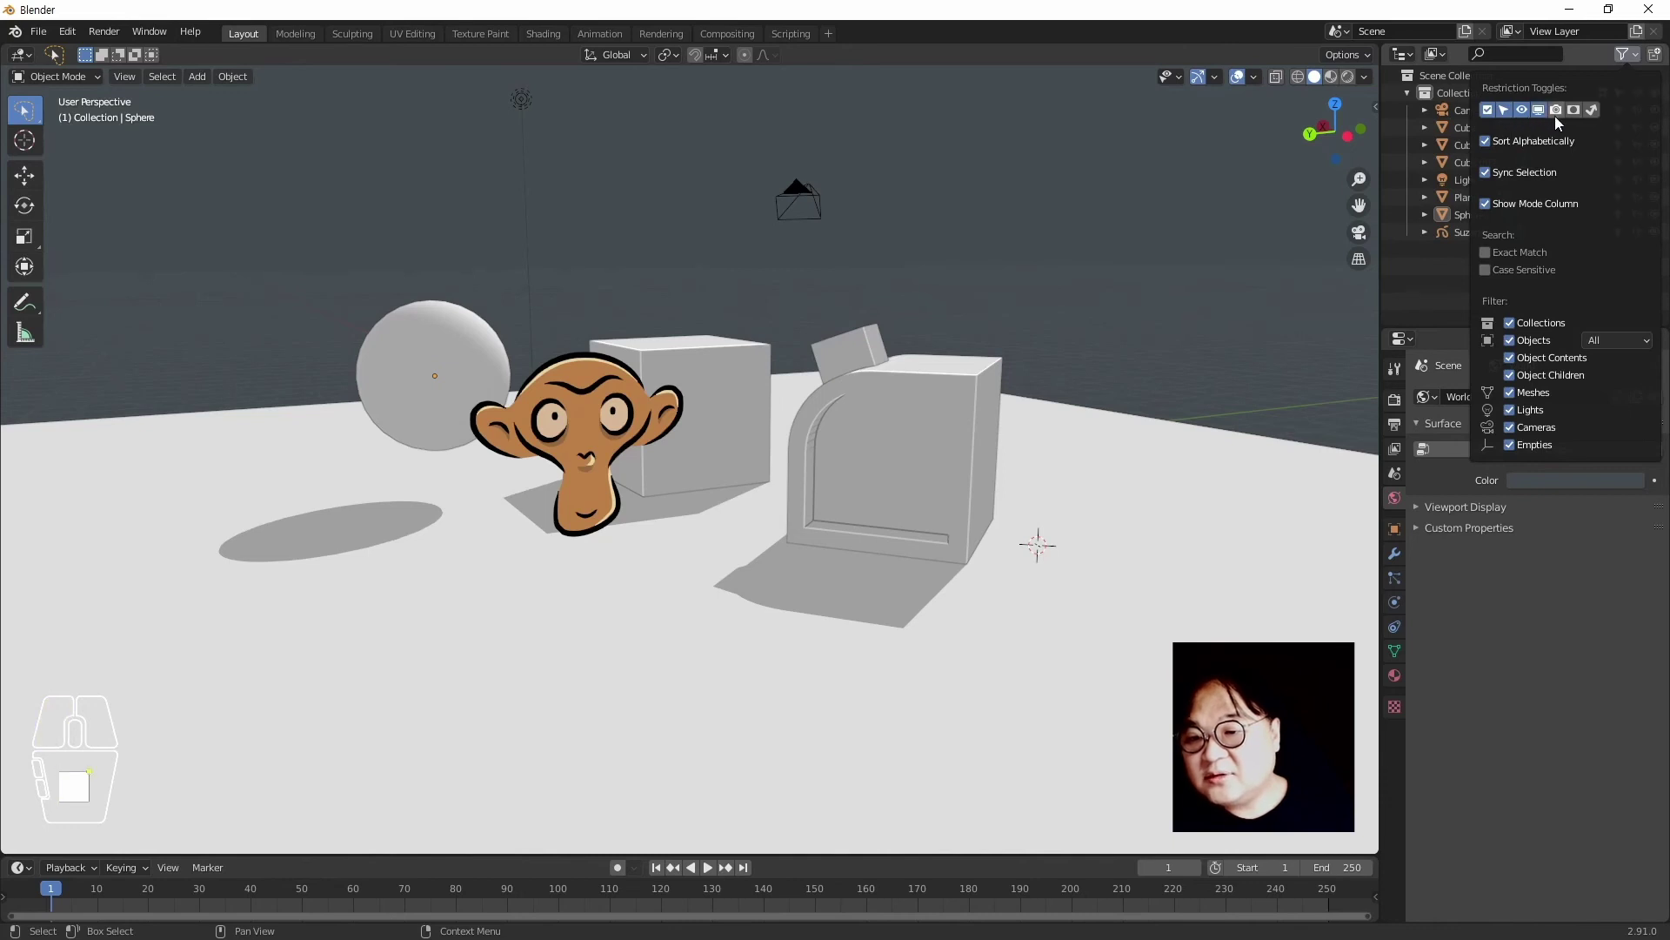
click(1556, 114)
click(1574, 112)
click(1594, 112)
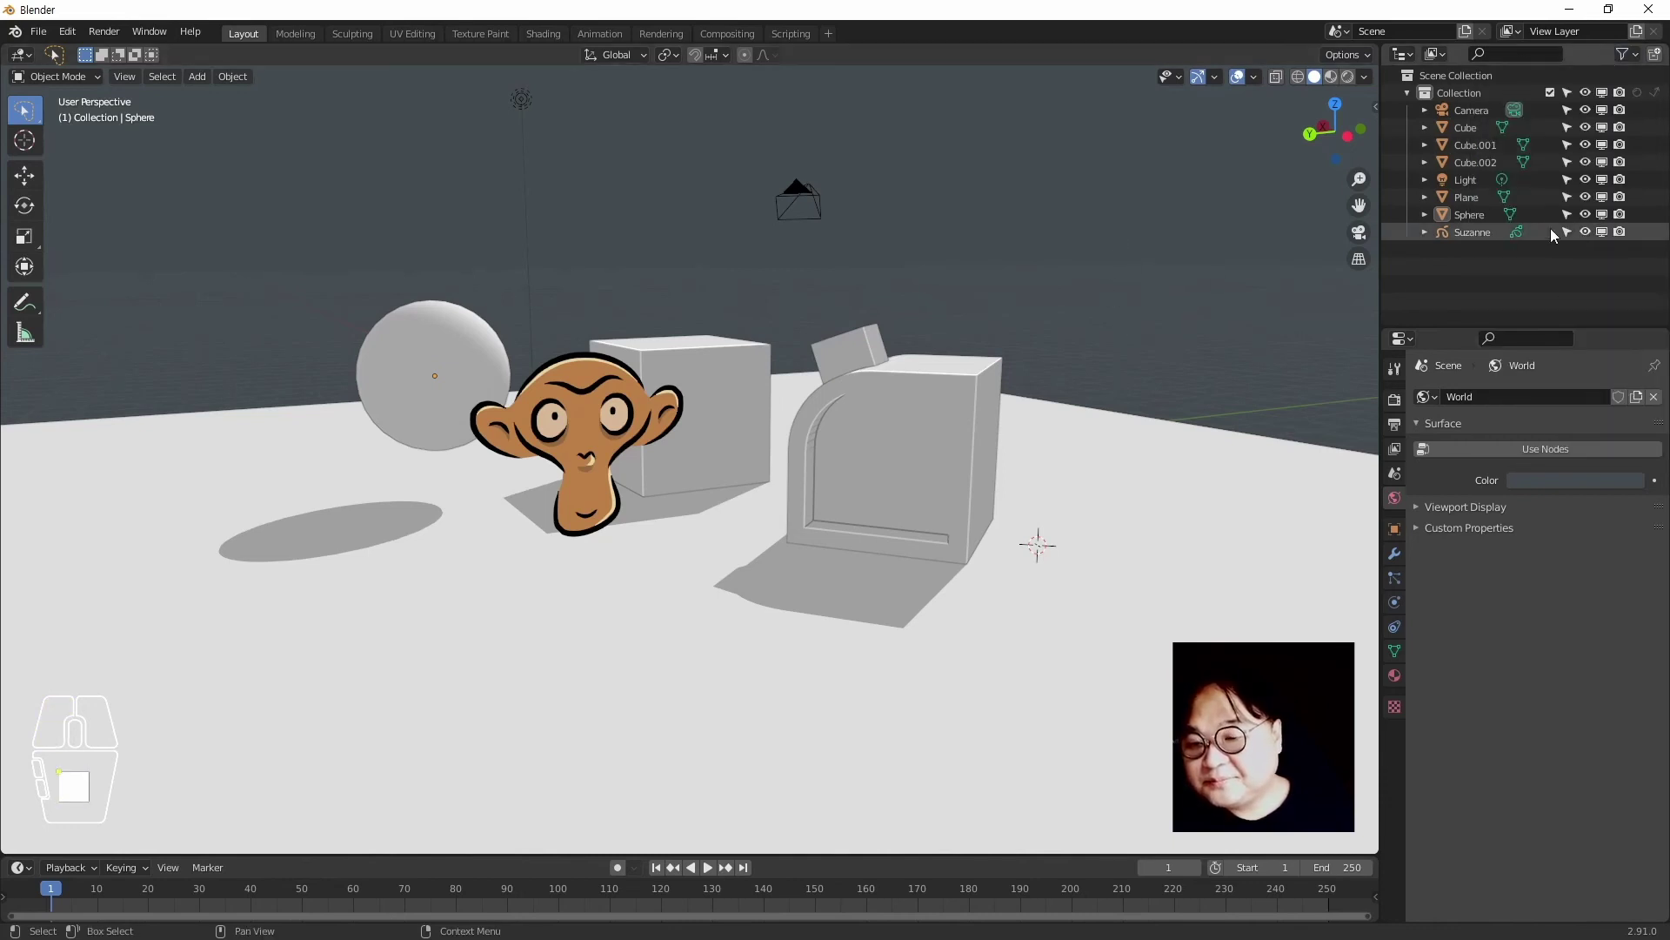
click(1040, 177)
Hide and restore all Mesh objects, and do the same with the Grease Pencil objects, using object type visibility
click(1178, 76)
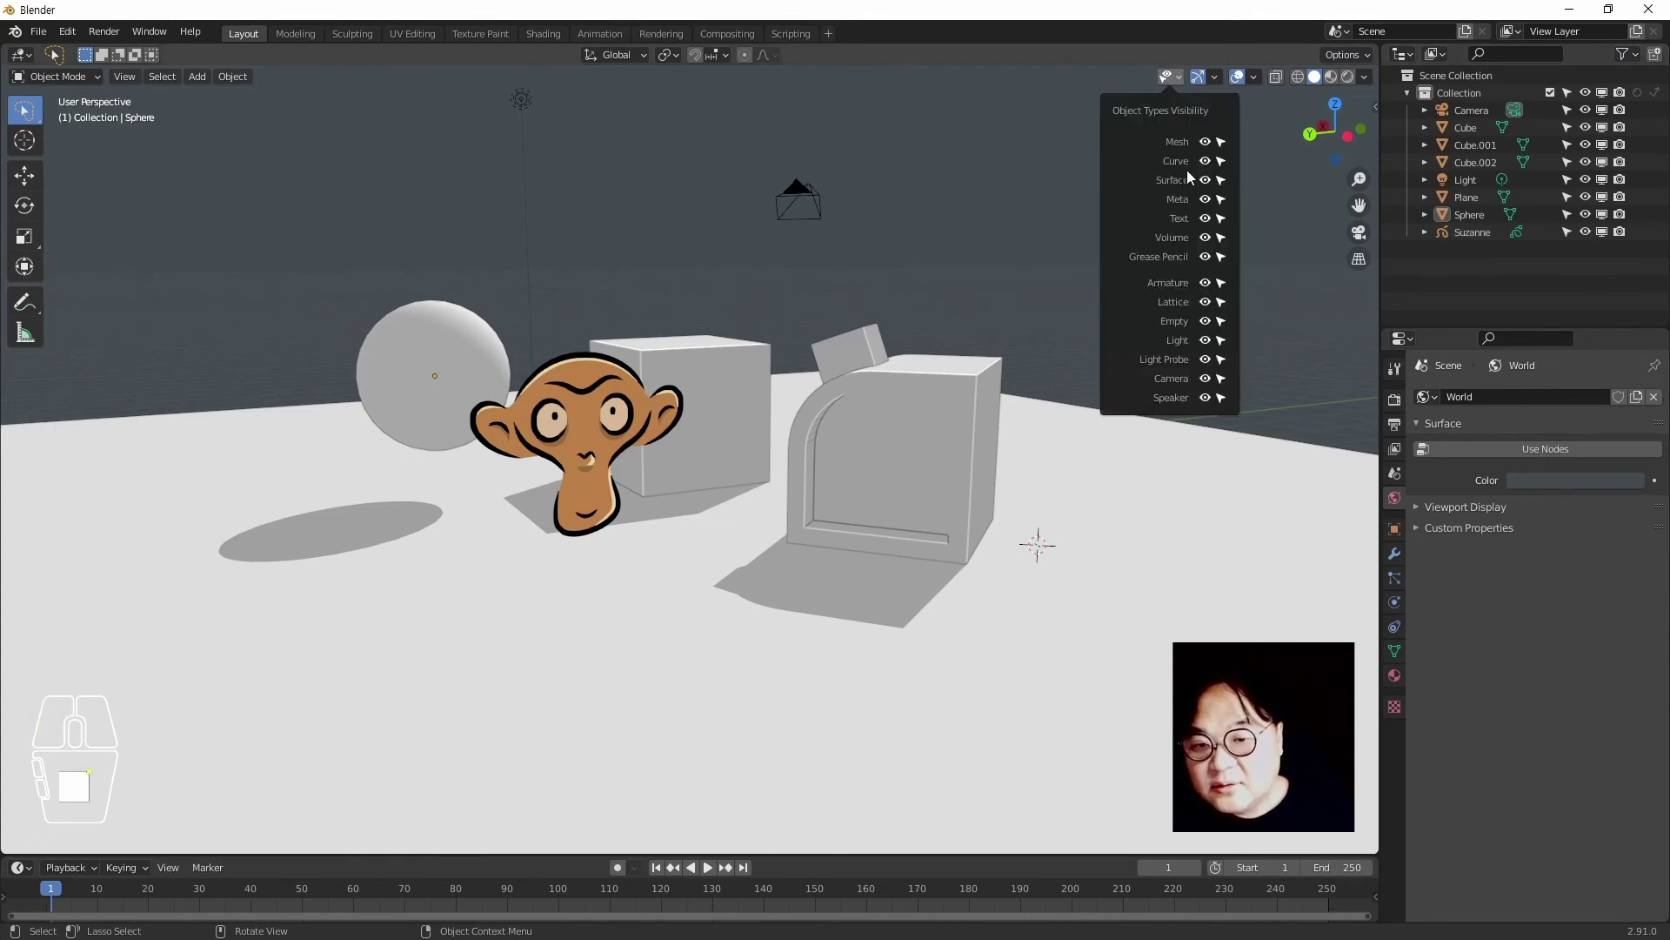
click(1205, 143)
click(1205, 144)
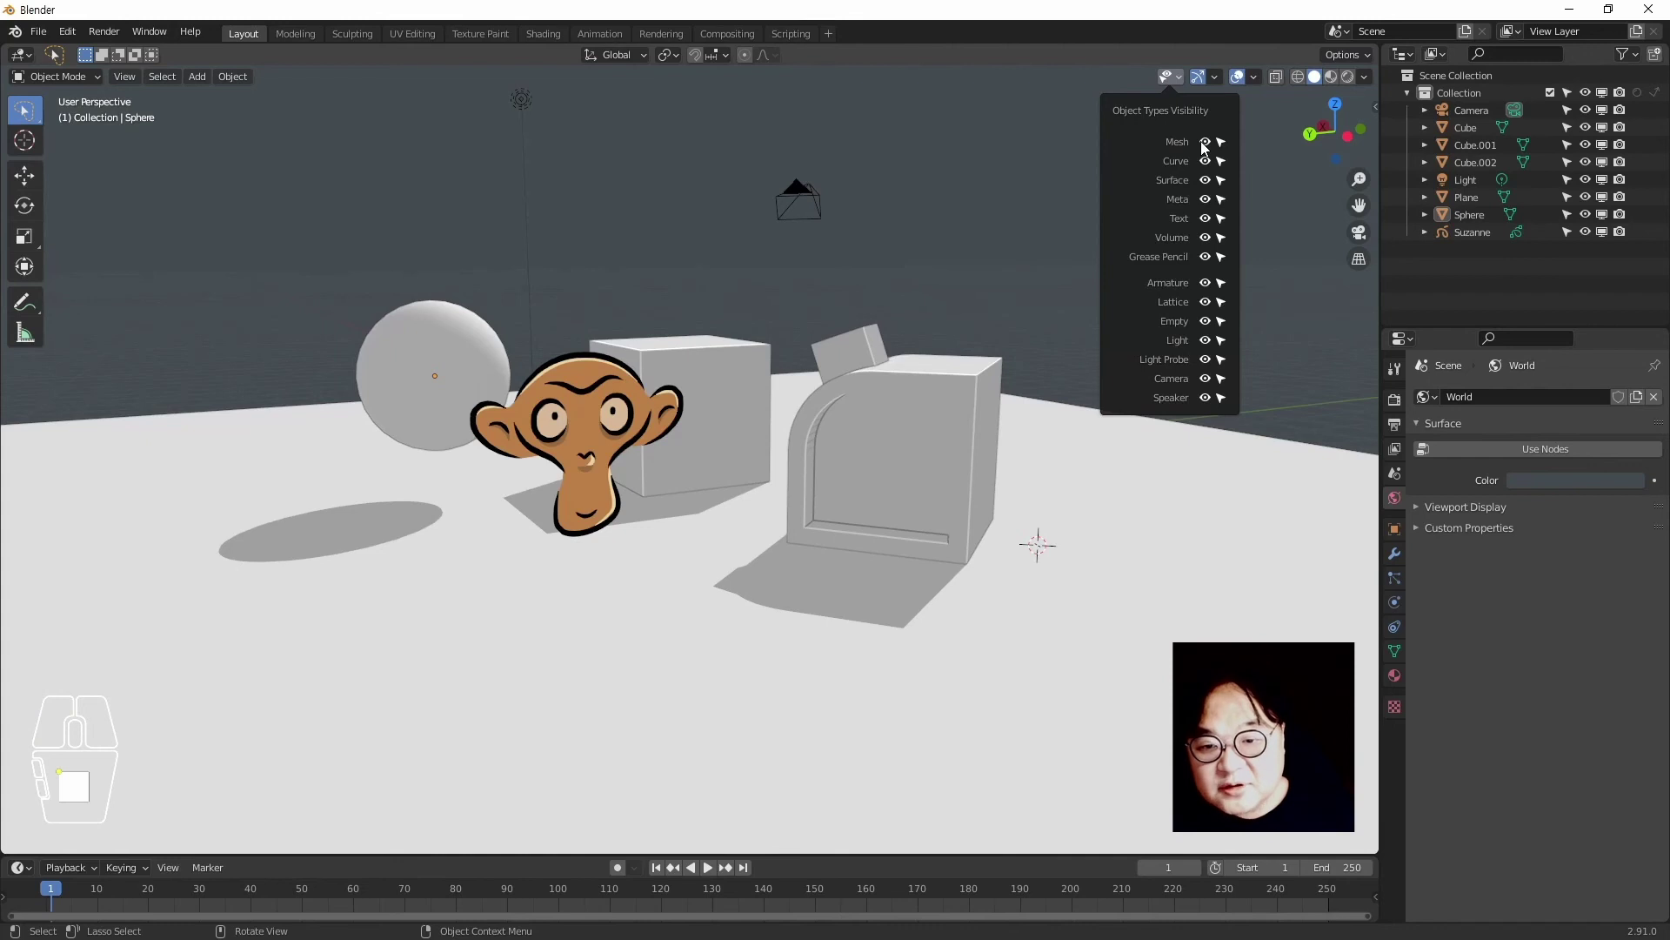
click(1205, 143)
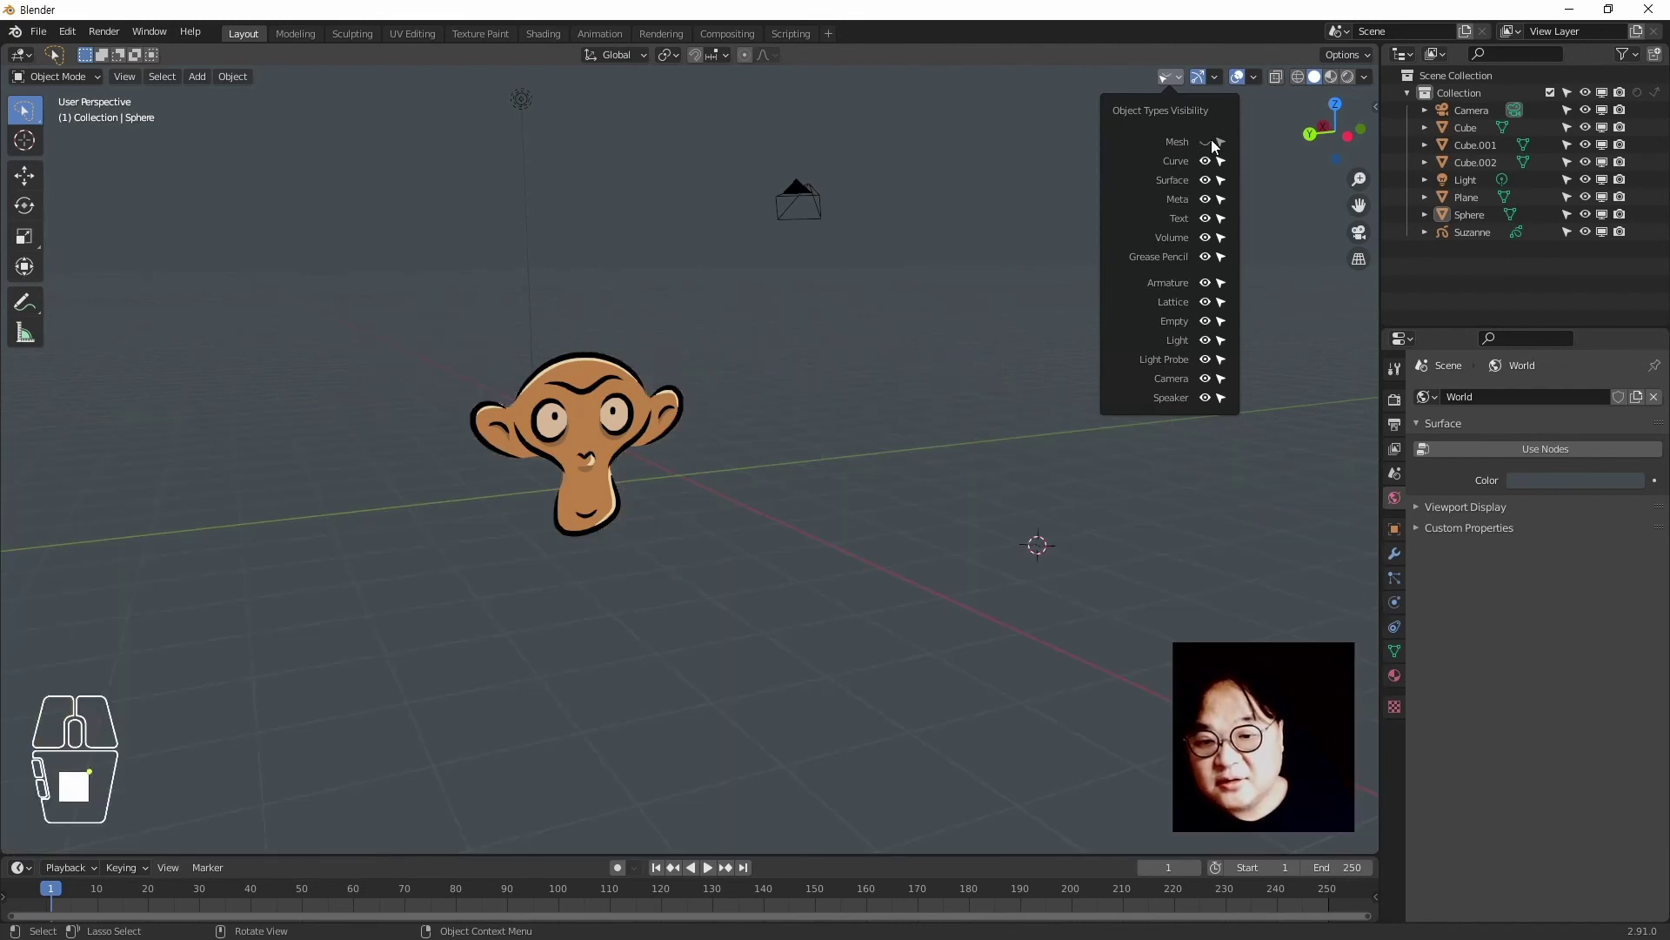
click(1206, 143)
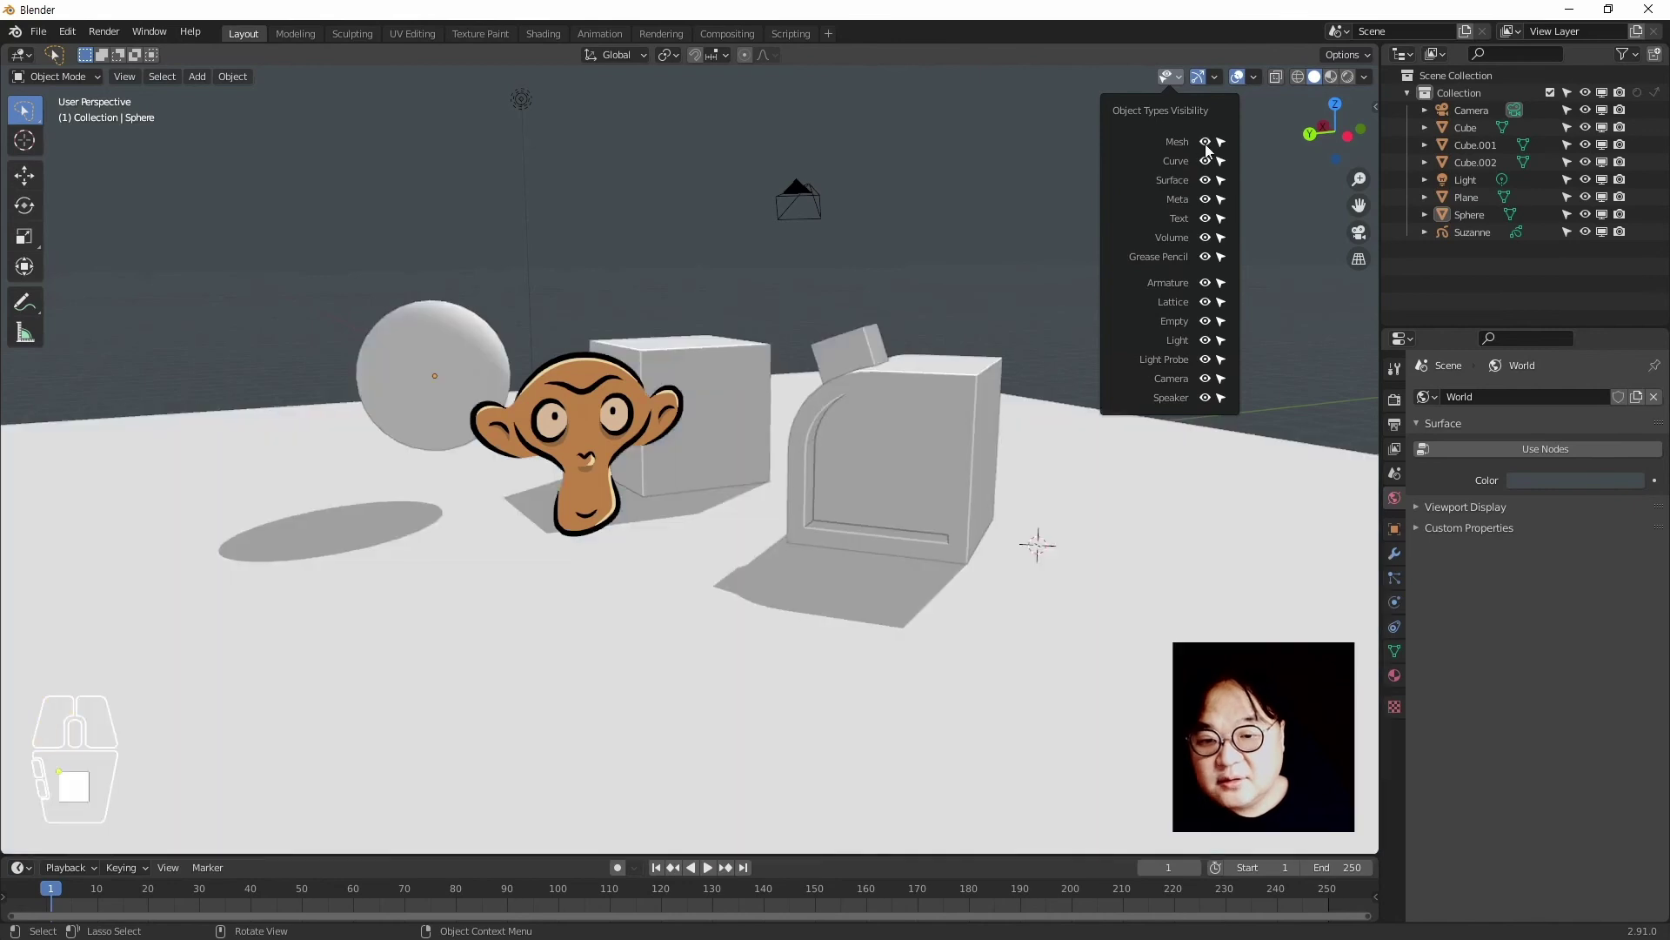
click(1205, 258)
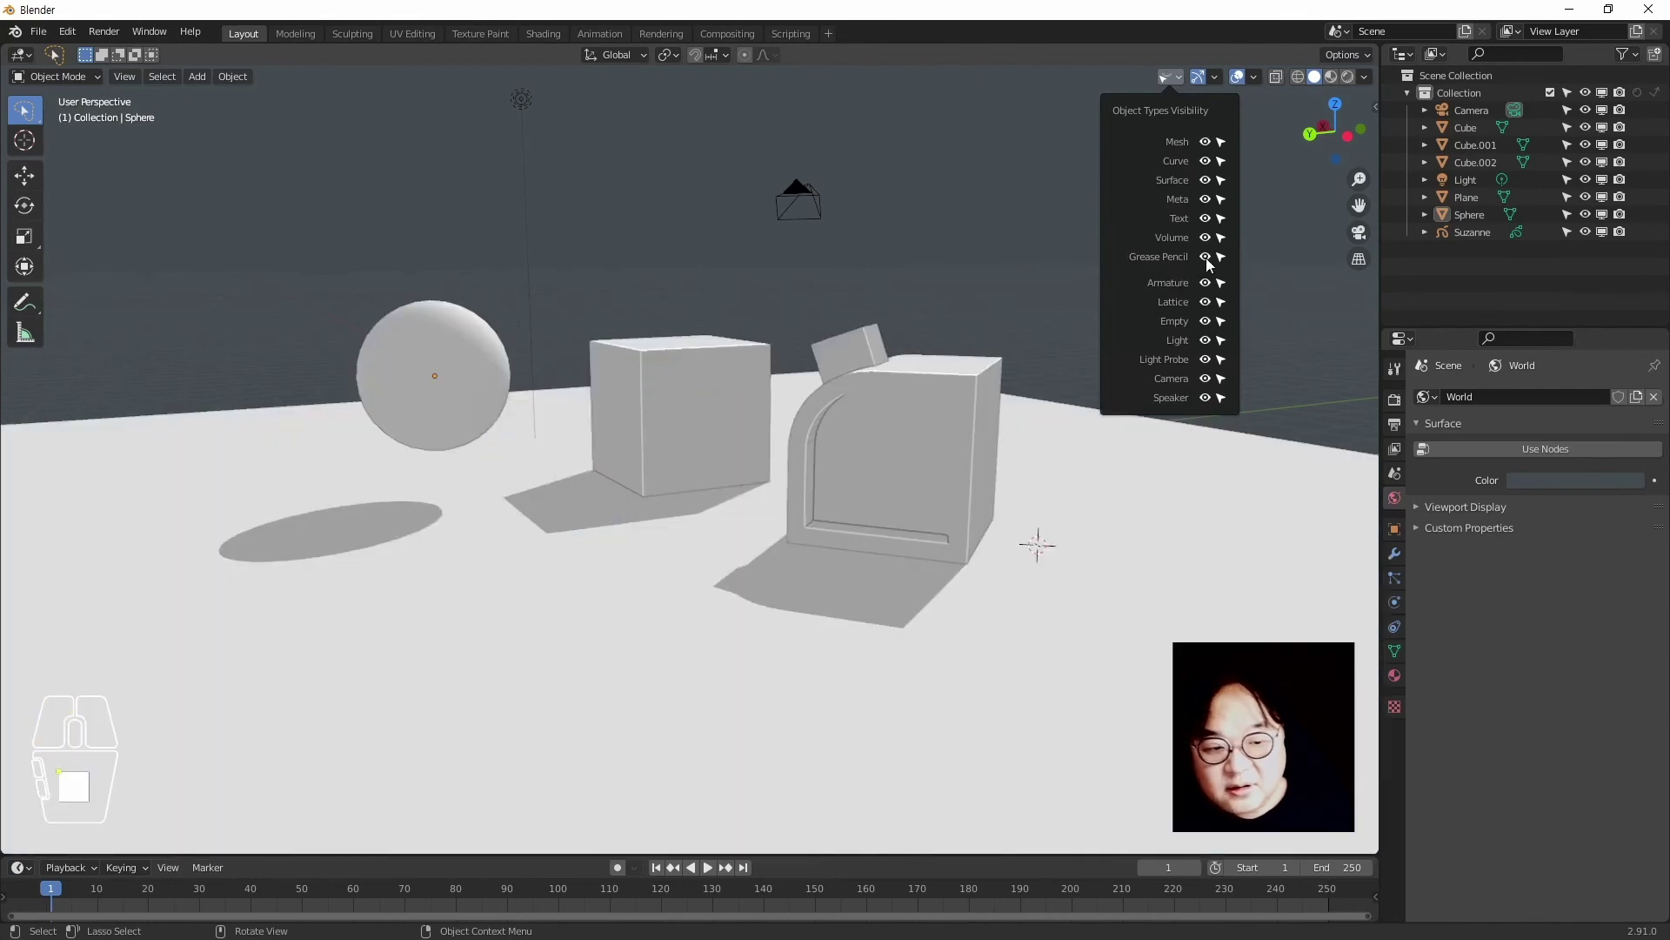
click(1205, 258)
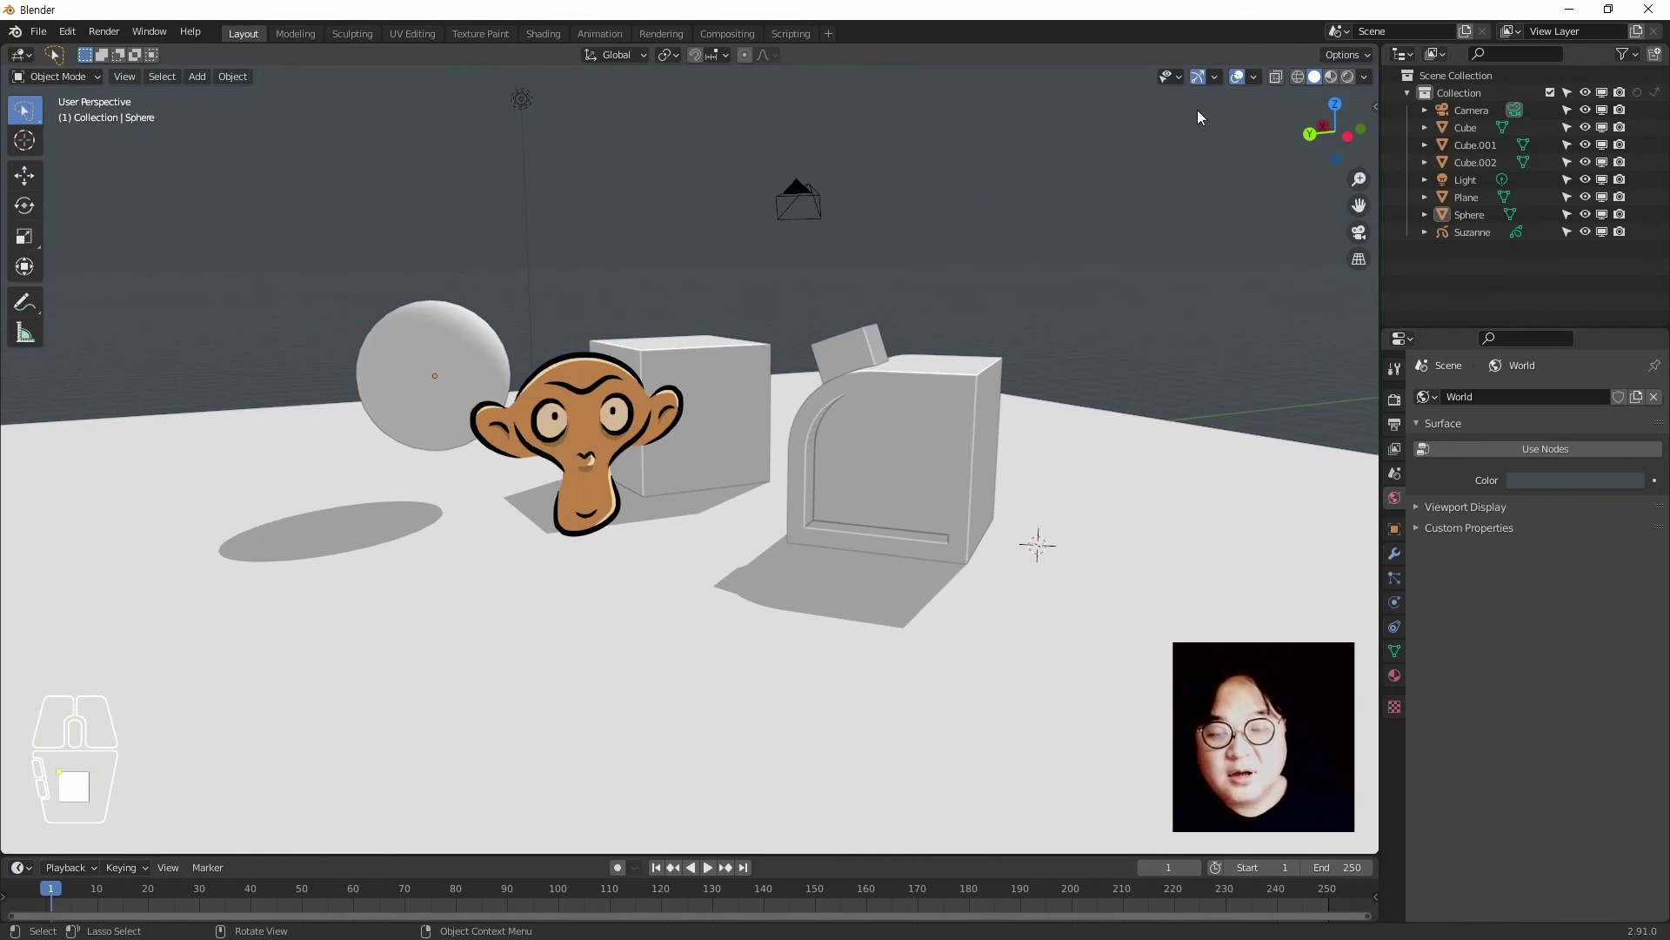
Toggle the viewport gizmos off and back on, and look over the object type visibility settings
click(1199, 76)
click(1199, 76)
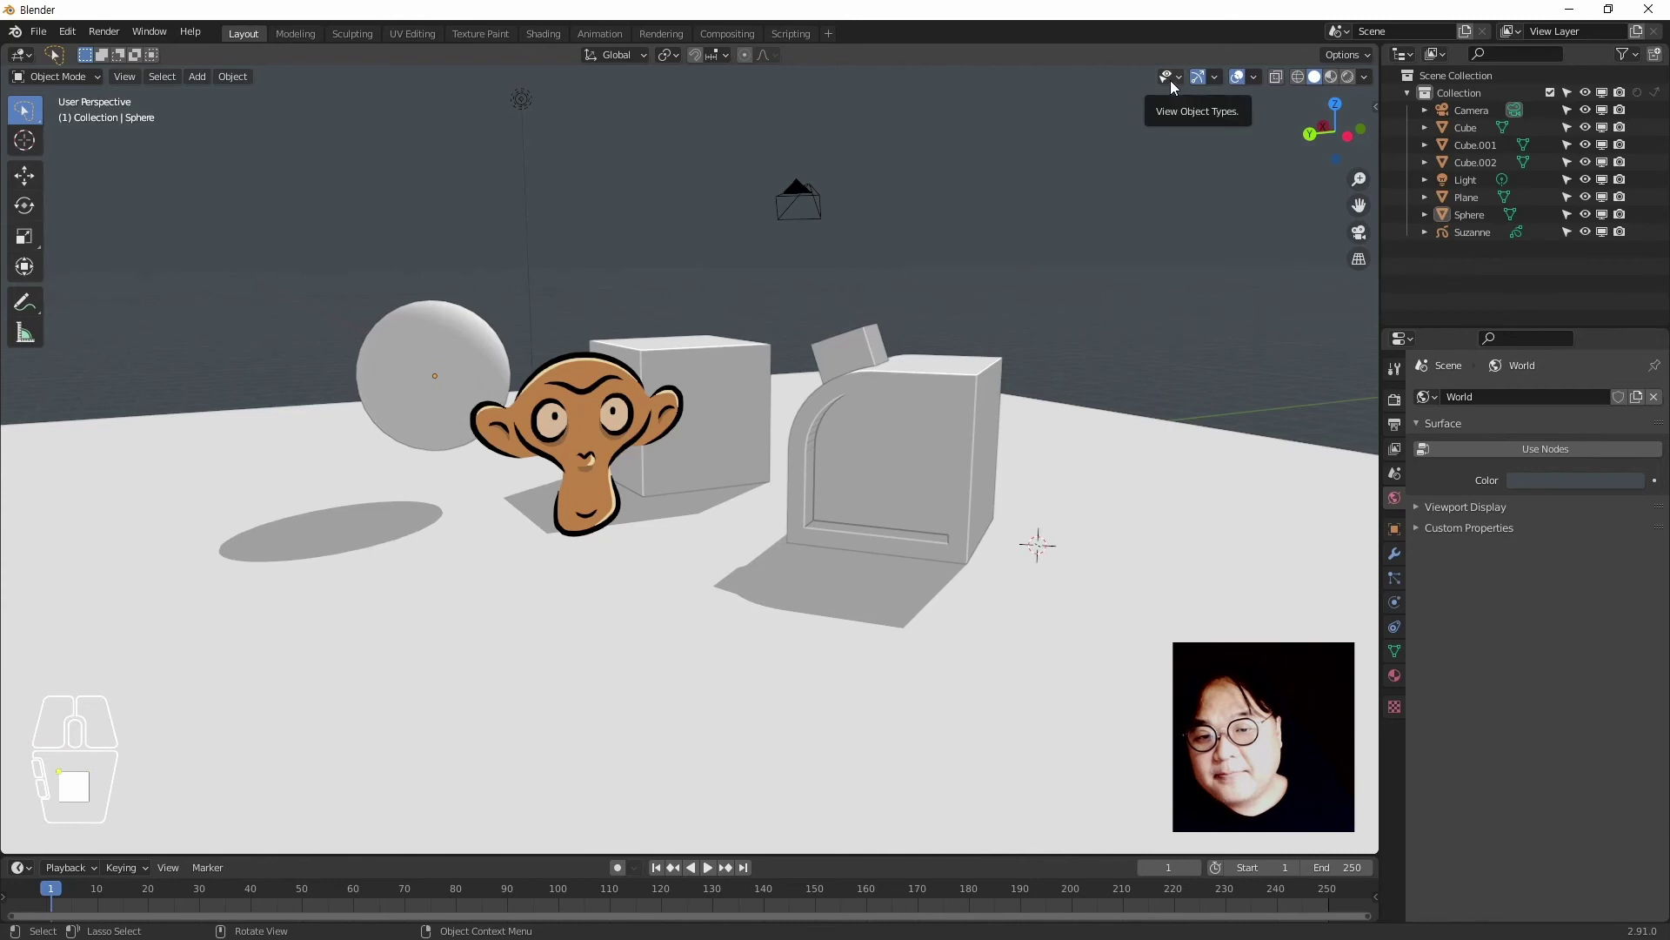
click(1173, 77)
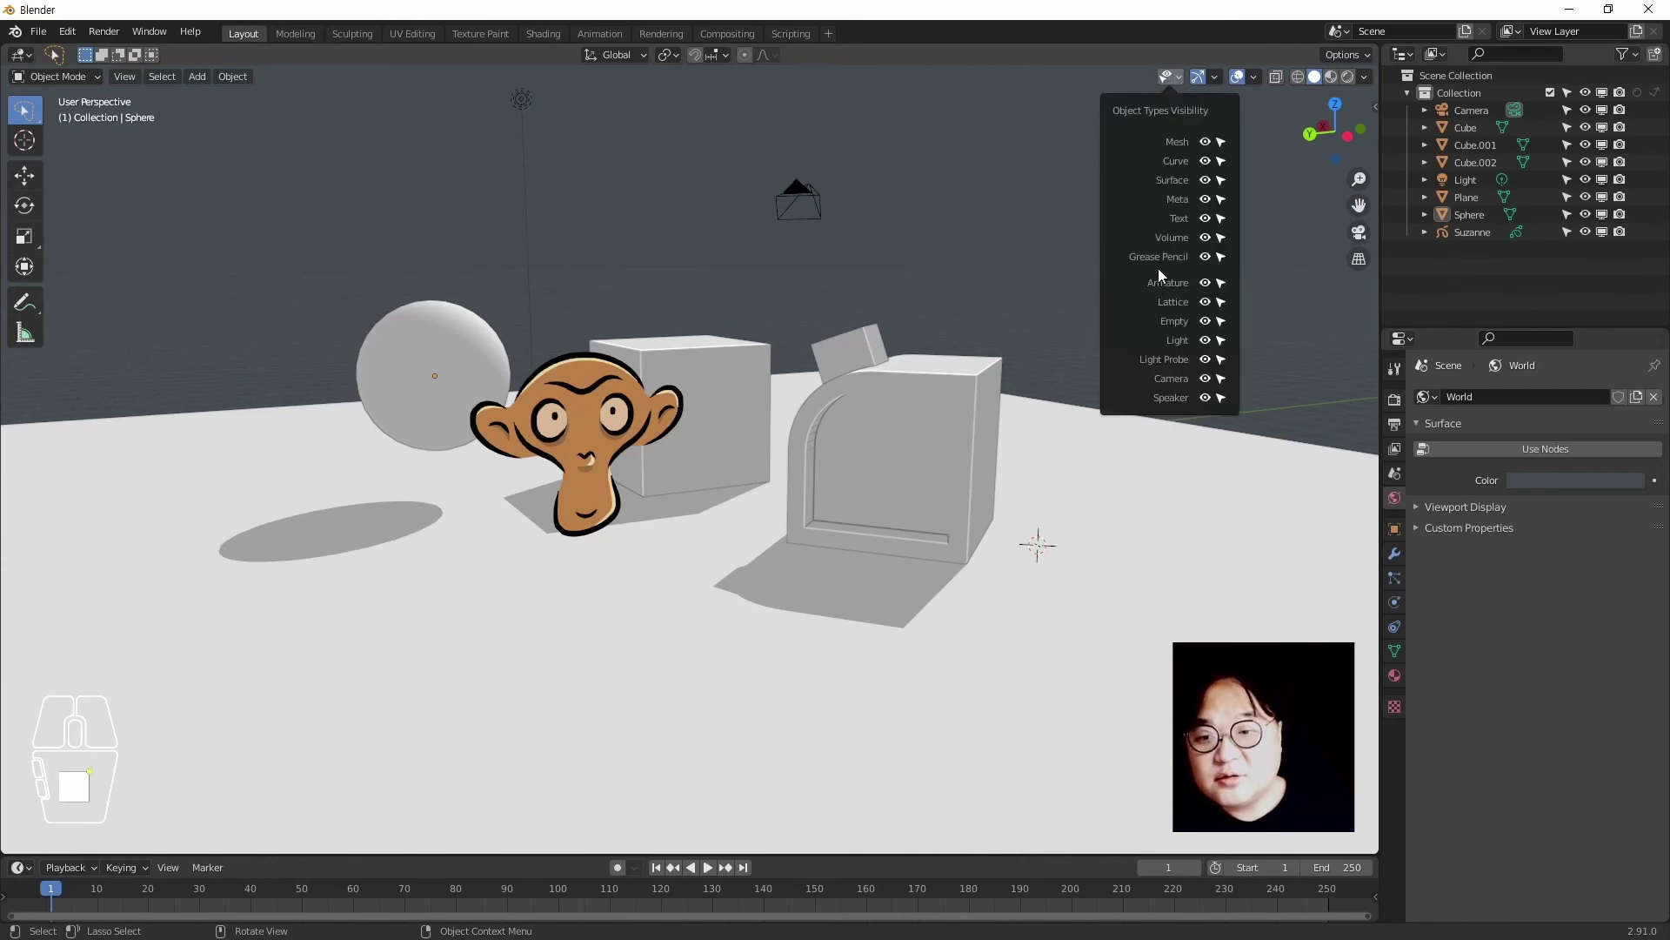
click(1140, 207)
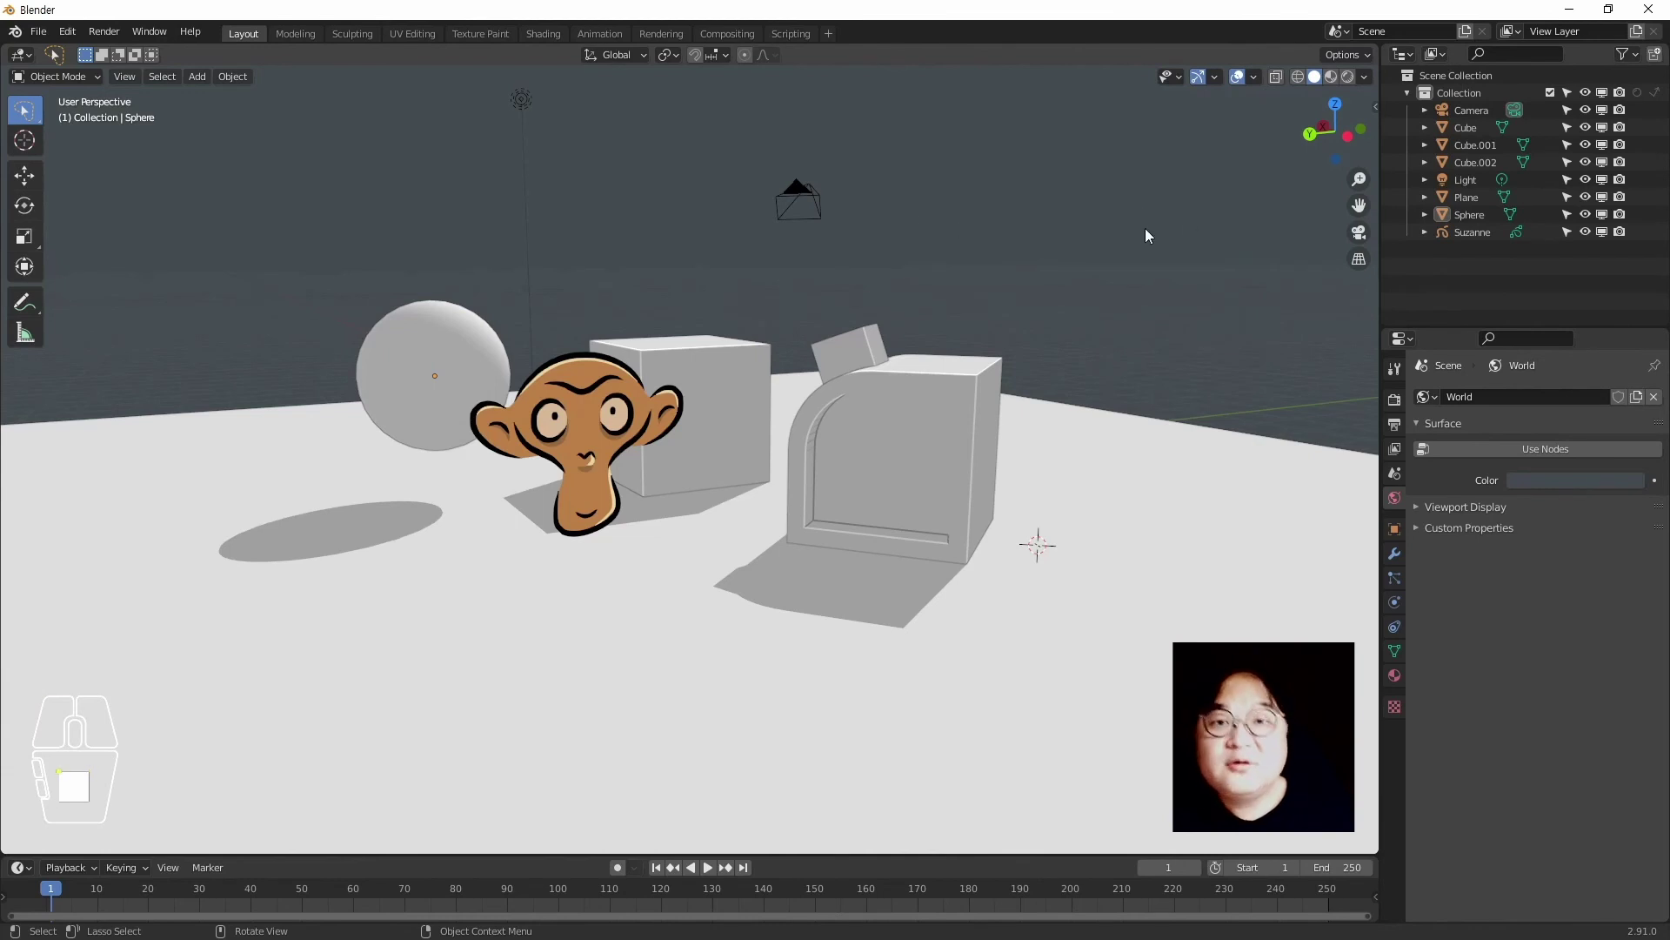
Hide the cube behind Suzanne in the viewport, and reveal it again
middle_drag(962, 415, 906, 426)
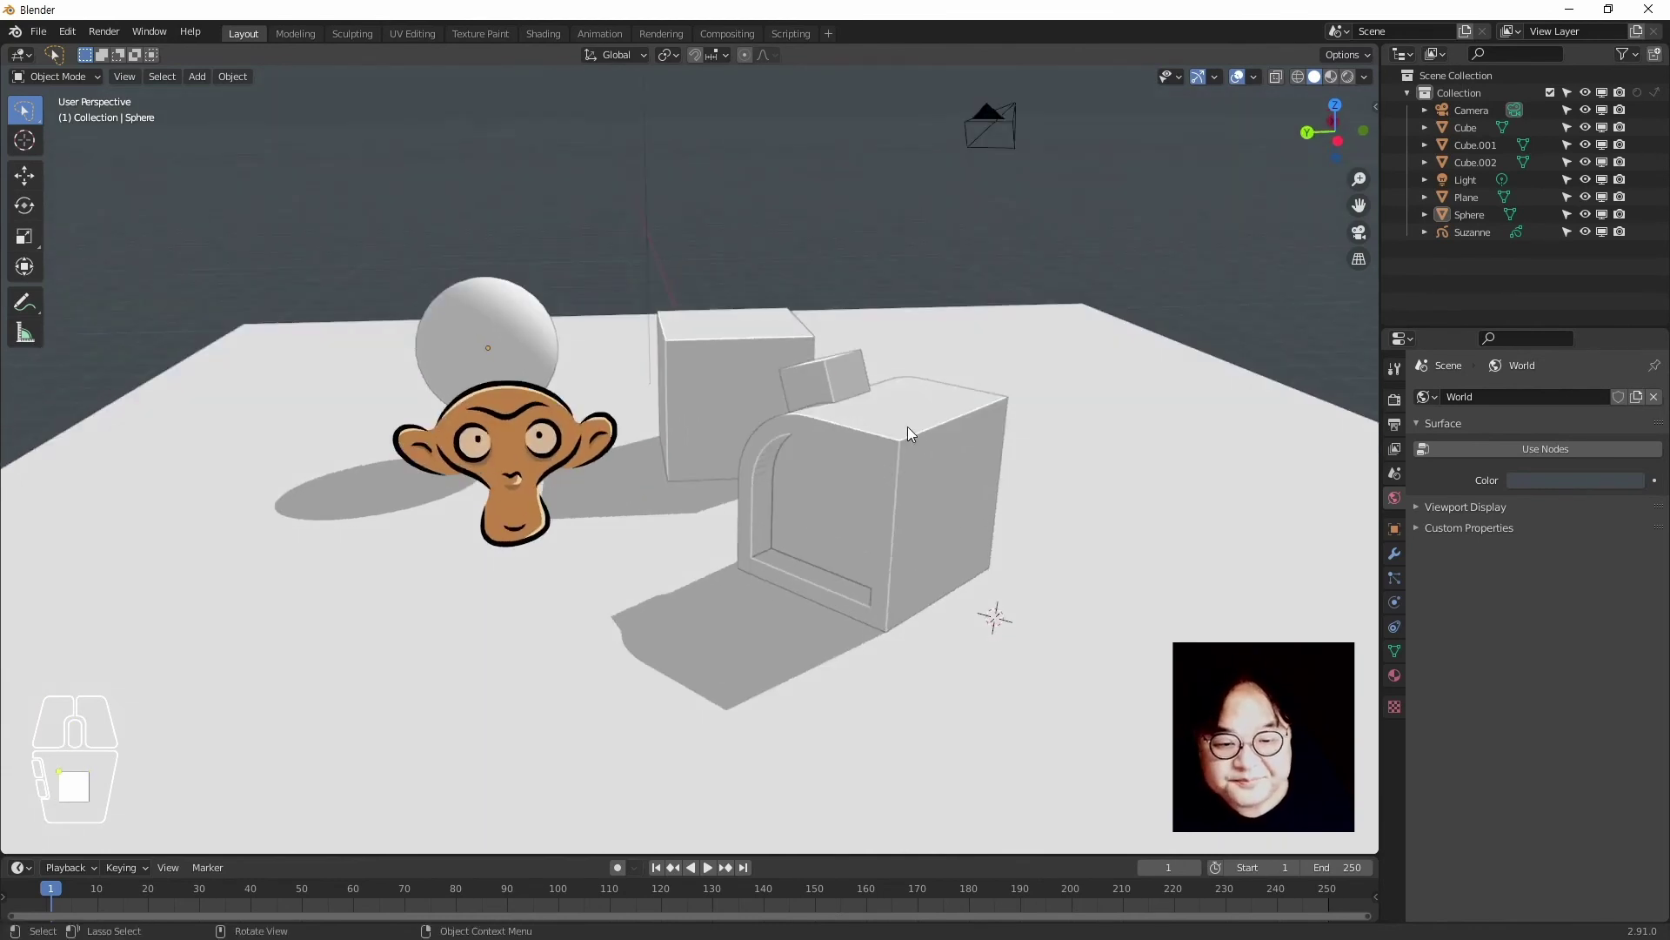
scroll(907, 425, down, 3)
shift+middle_drag(802, 479, 815, 511)
scroll(806, 534, up, 2)
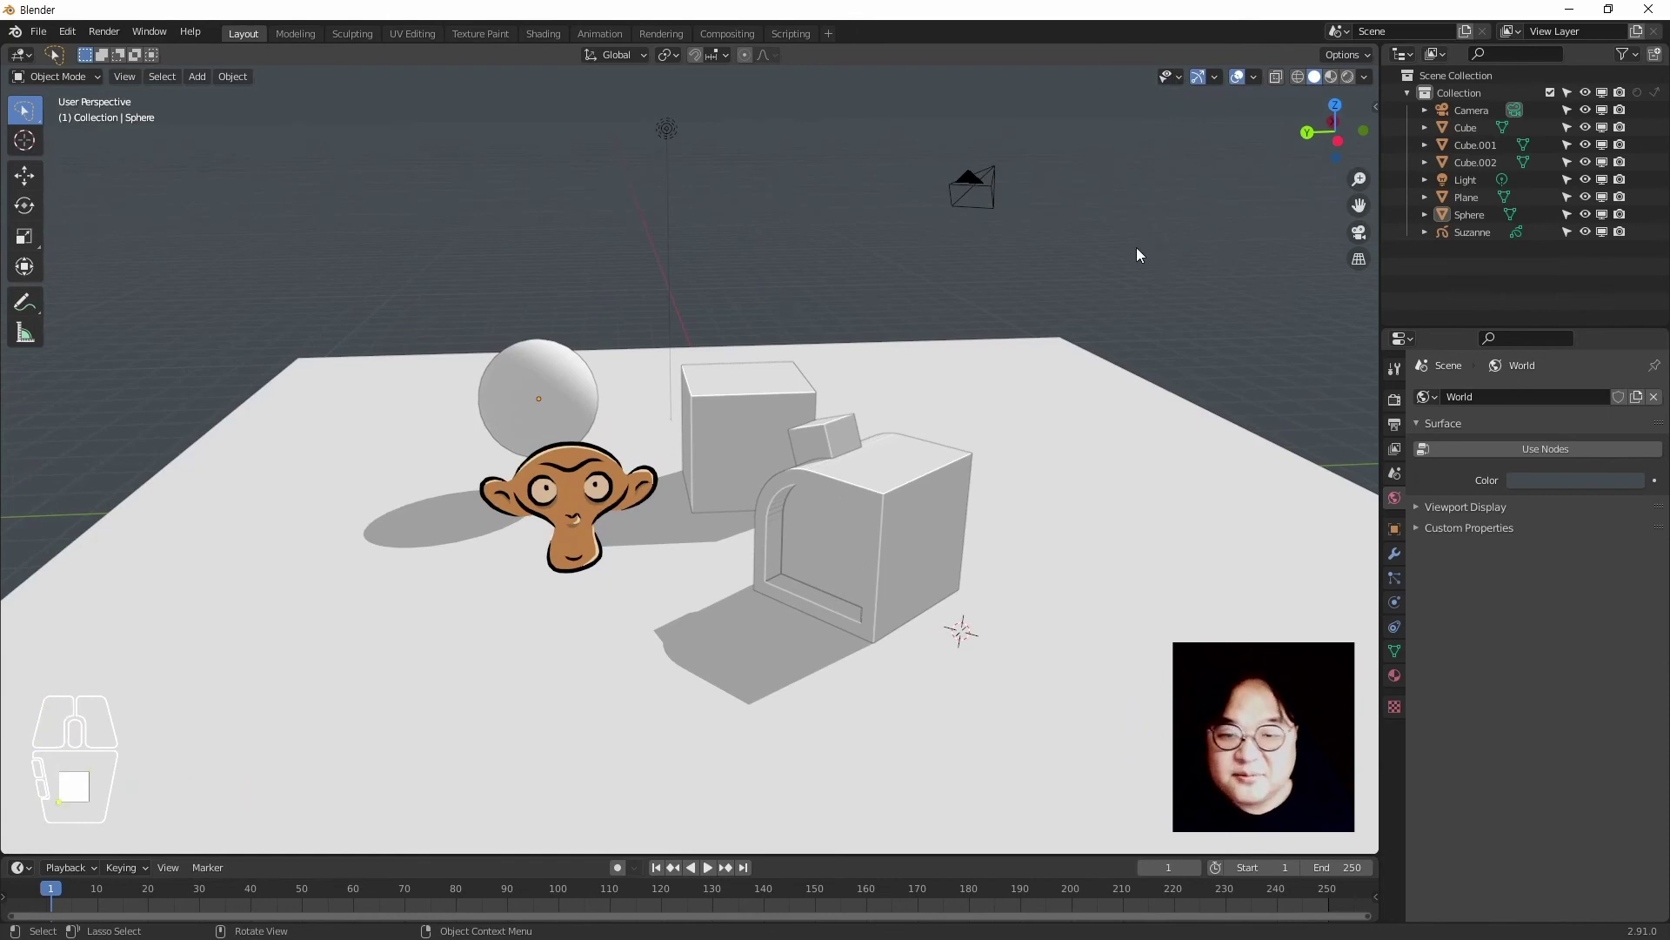
middle_drag(909, 470, 946, 468)
click(759, 432)
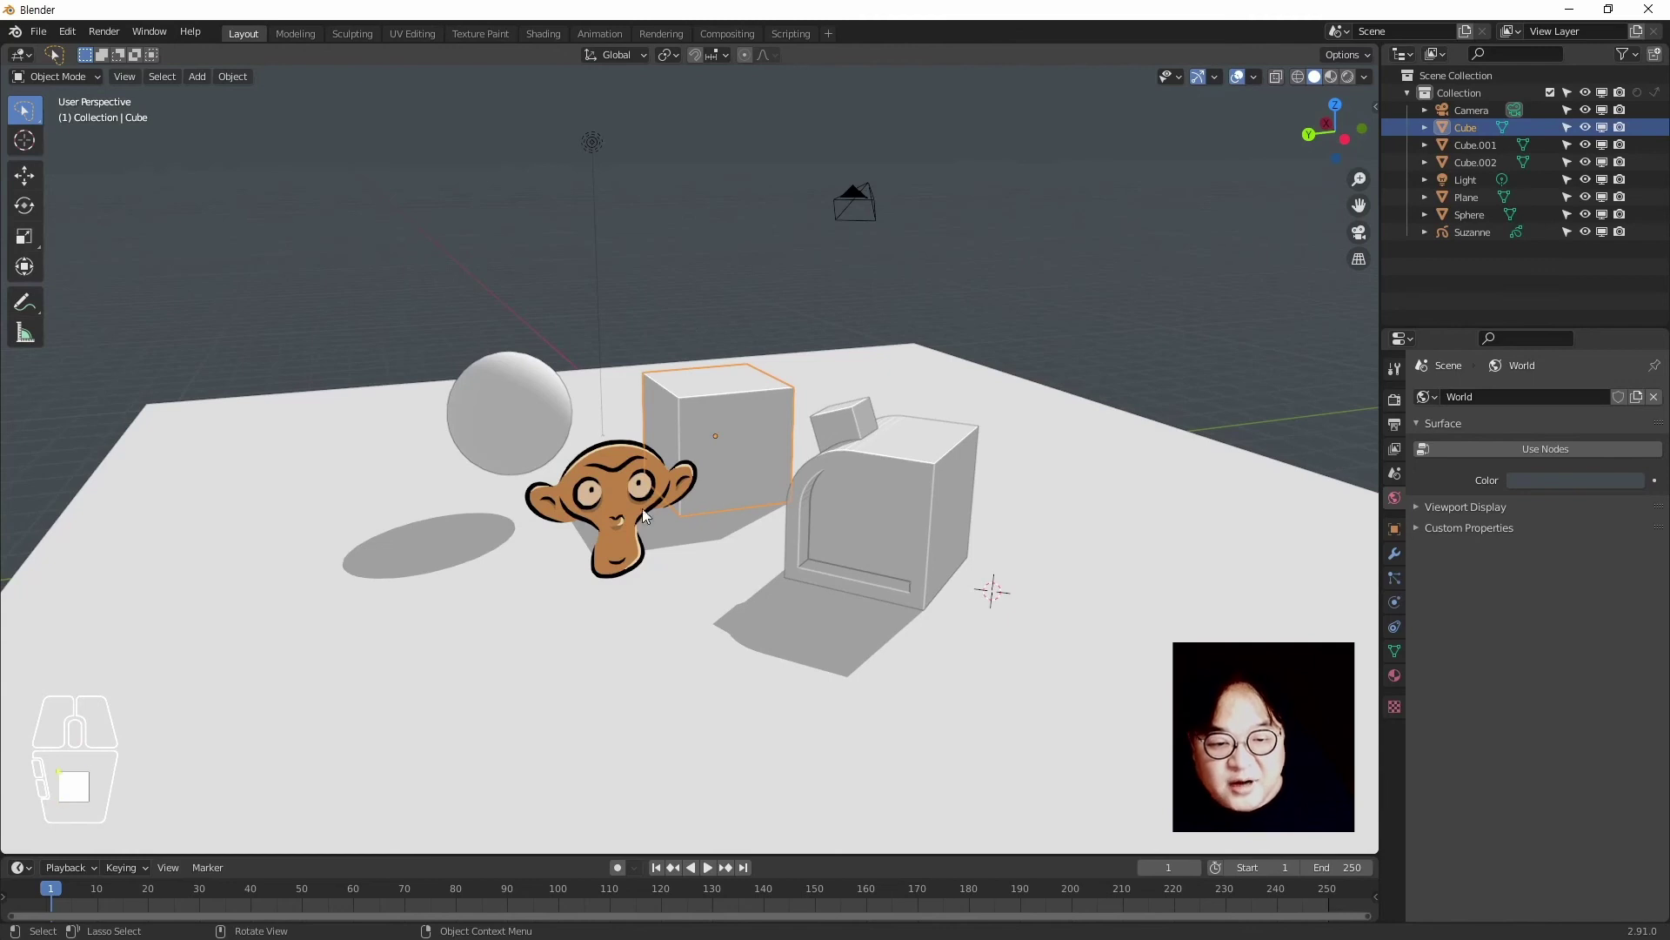
key(h)
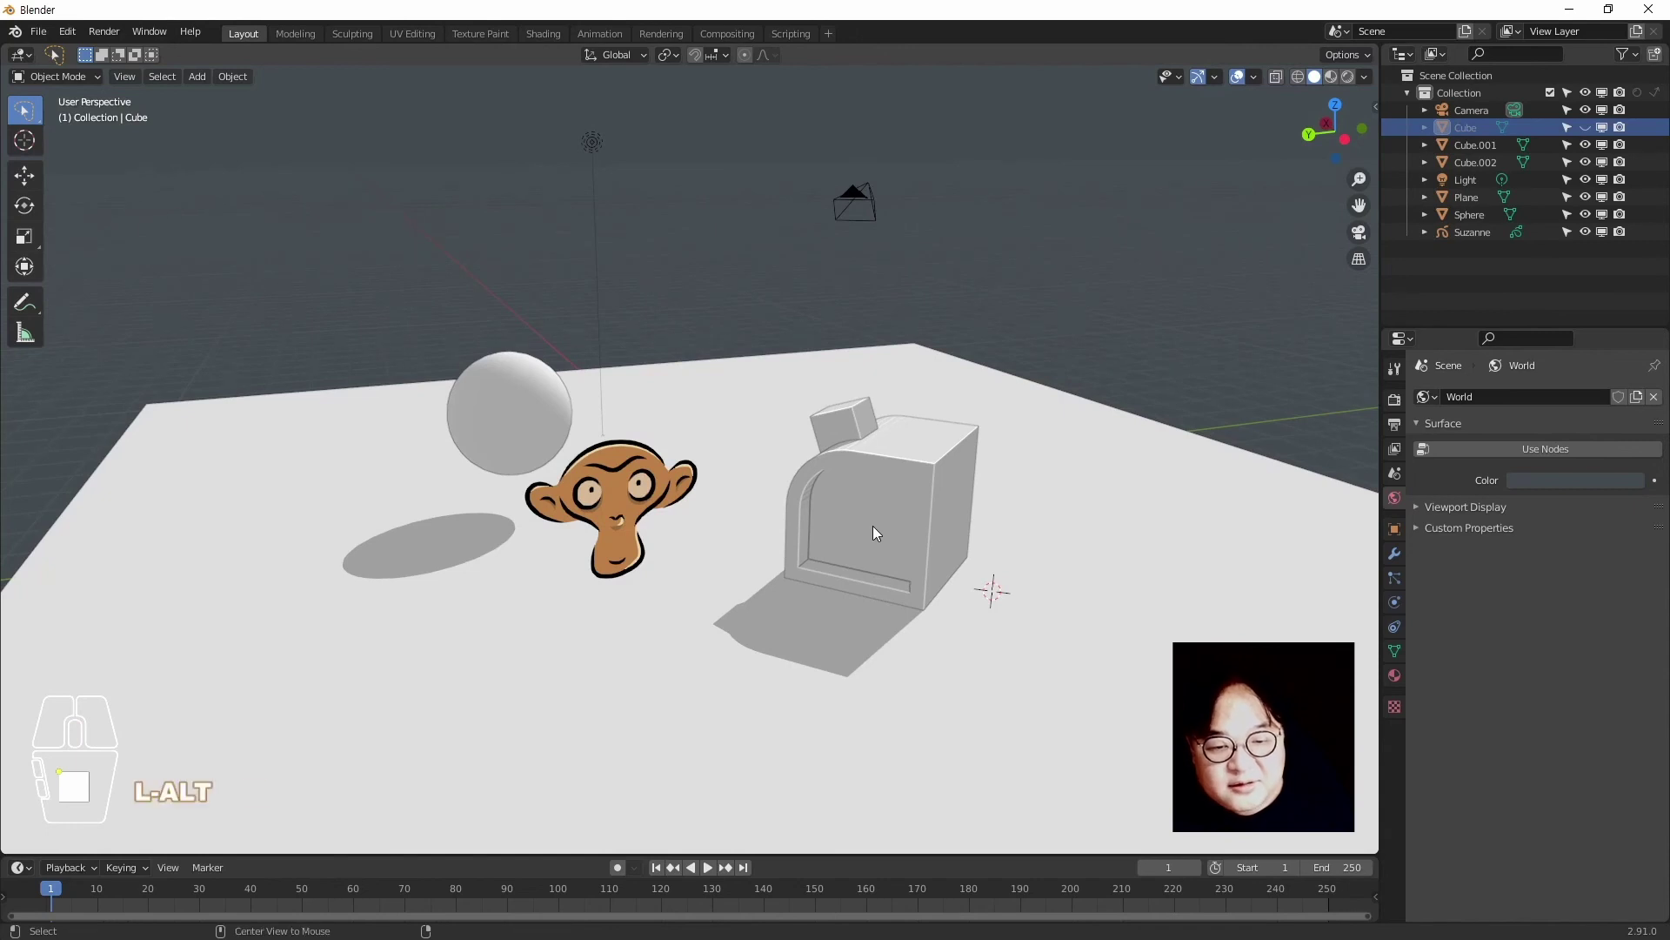
key(alt+h)
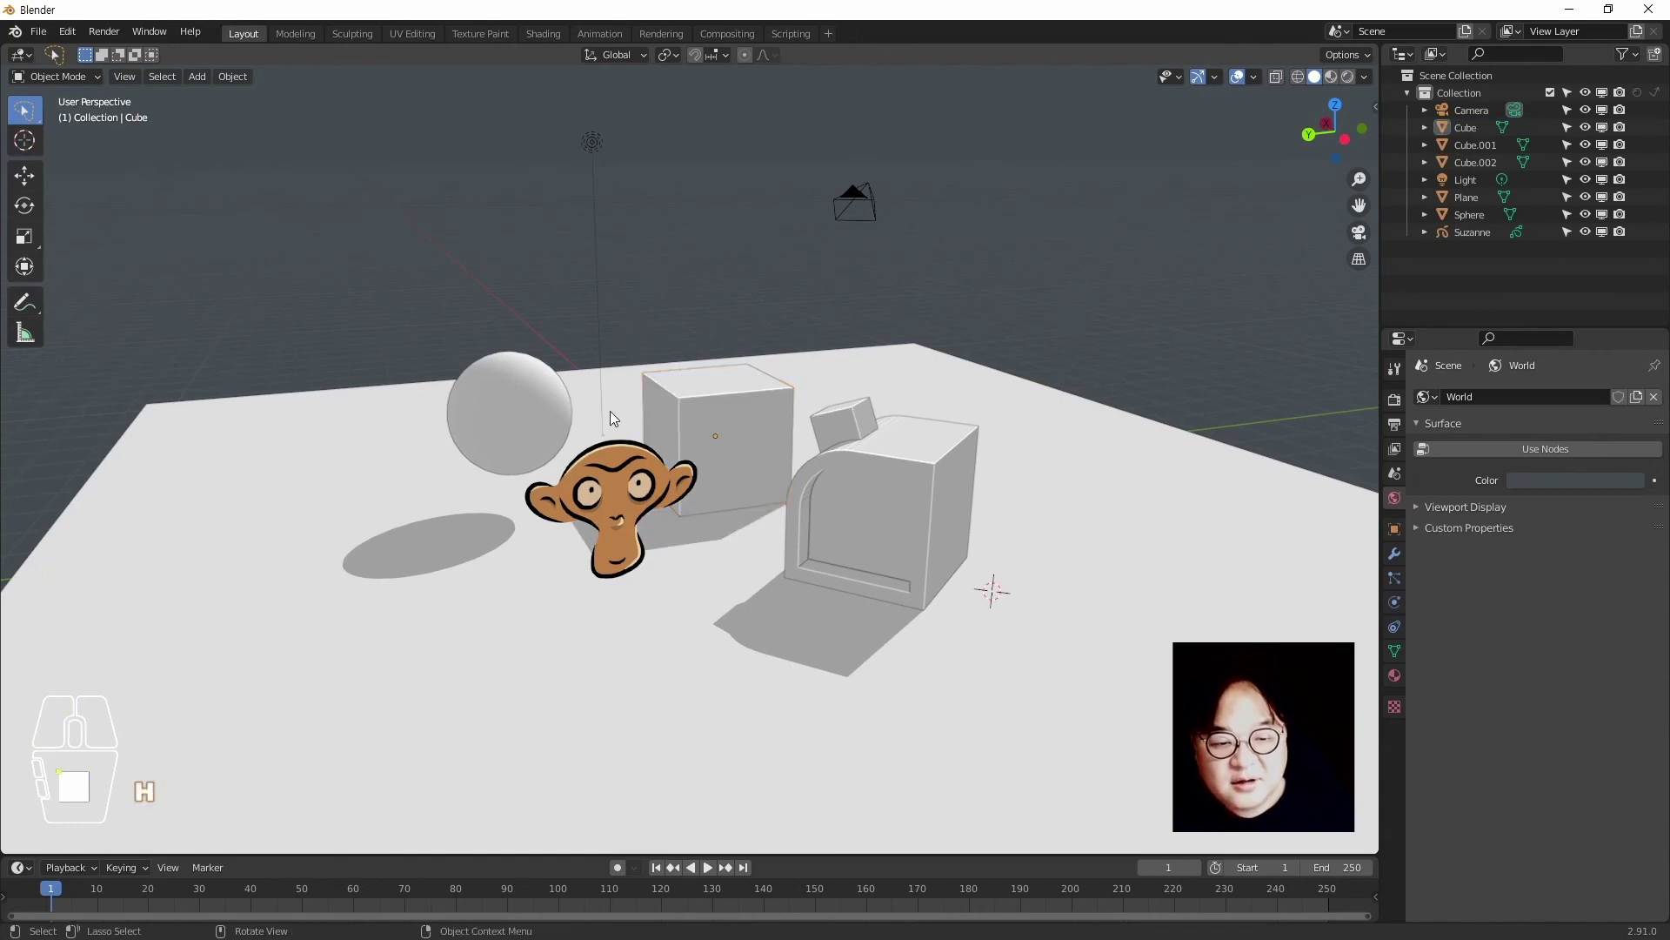
Add the sphere and Cube.001 to the selection, hide all three selected objects, and reveal them
shift+click(570, 410)
shift+click(922, 517)
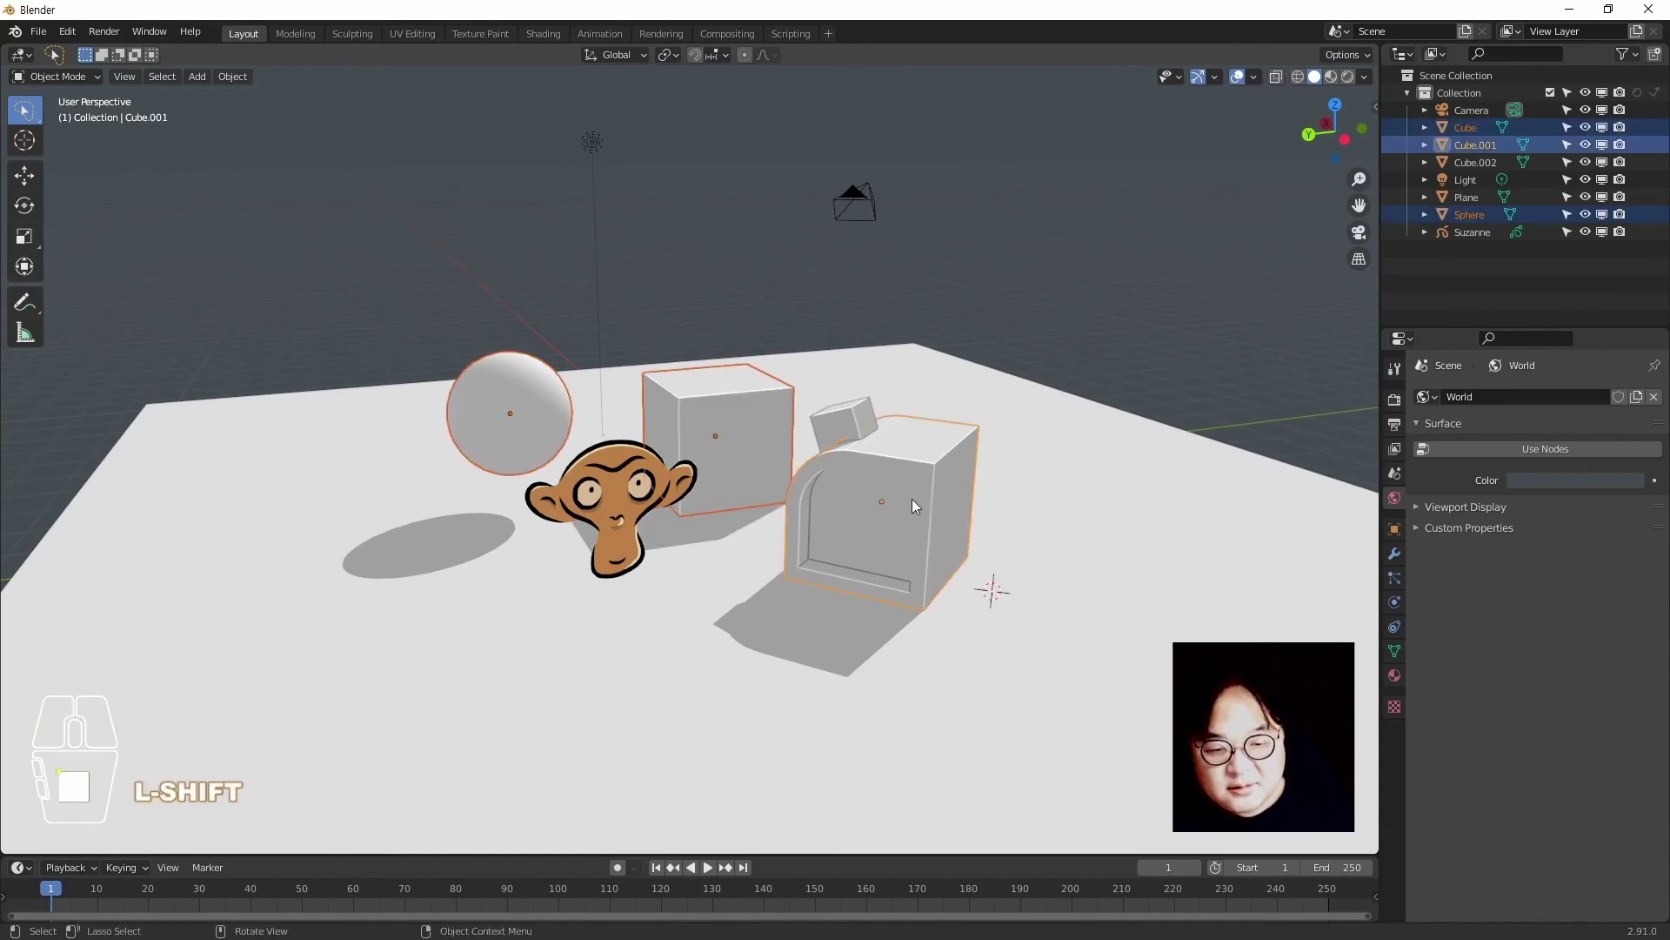
key(h)
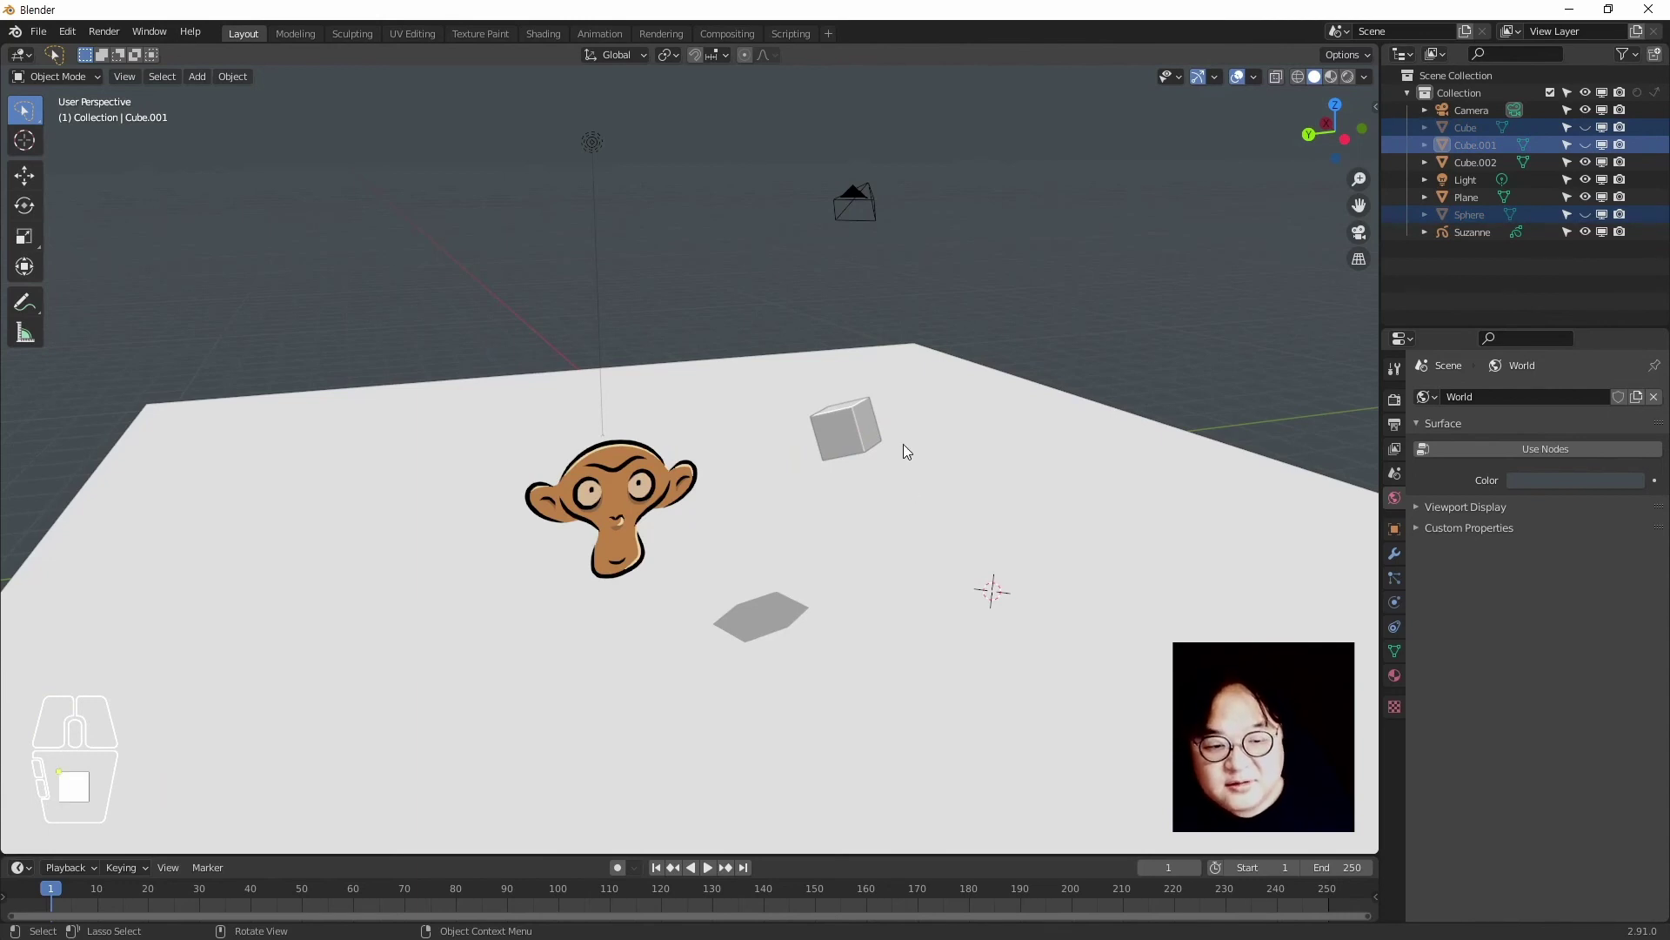
key(alt+h)
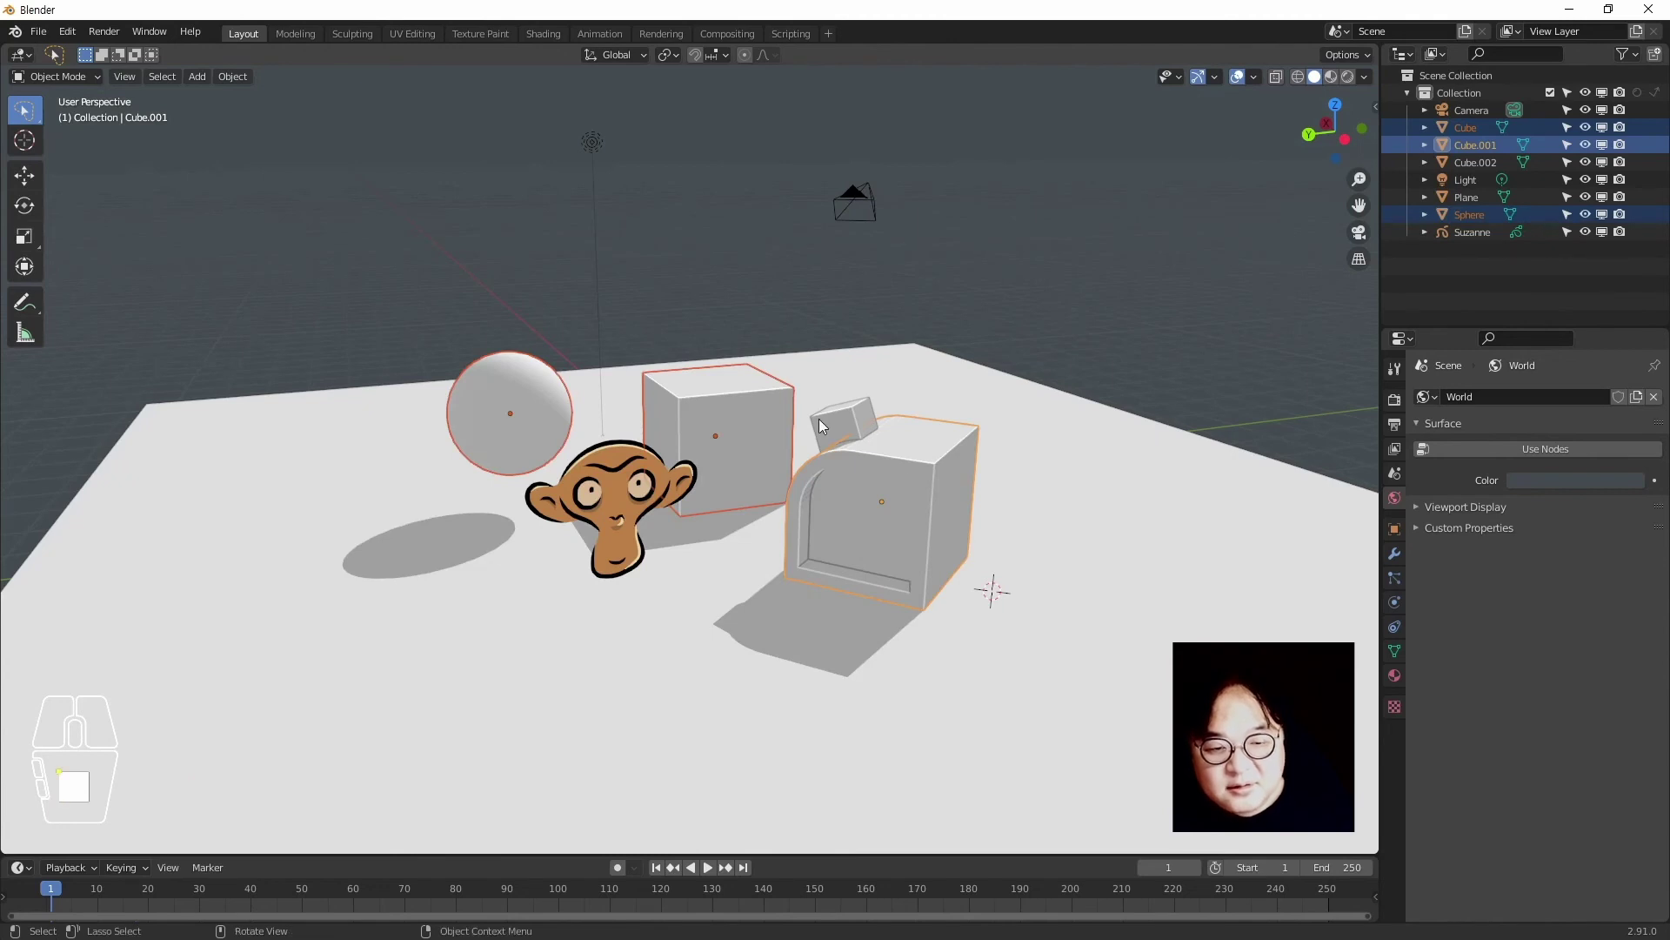
Reselect Cube.001, Cube and the sphere, hide them while trying Local View, and reveal the hidden objects
click(420, 283)
click(872, 495)
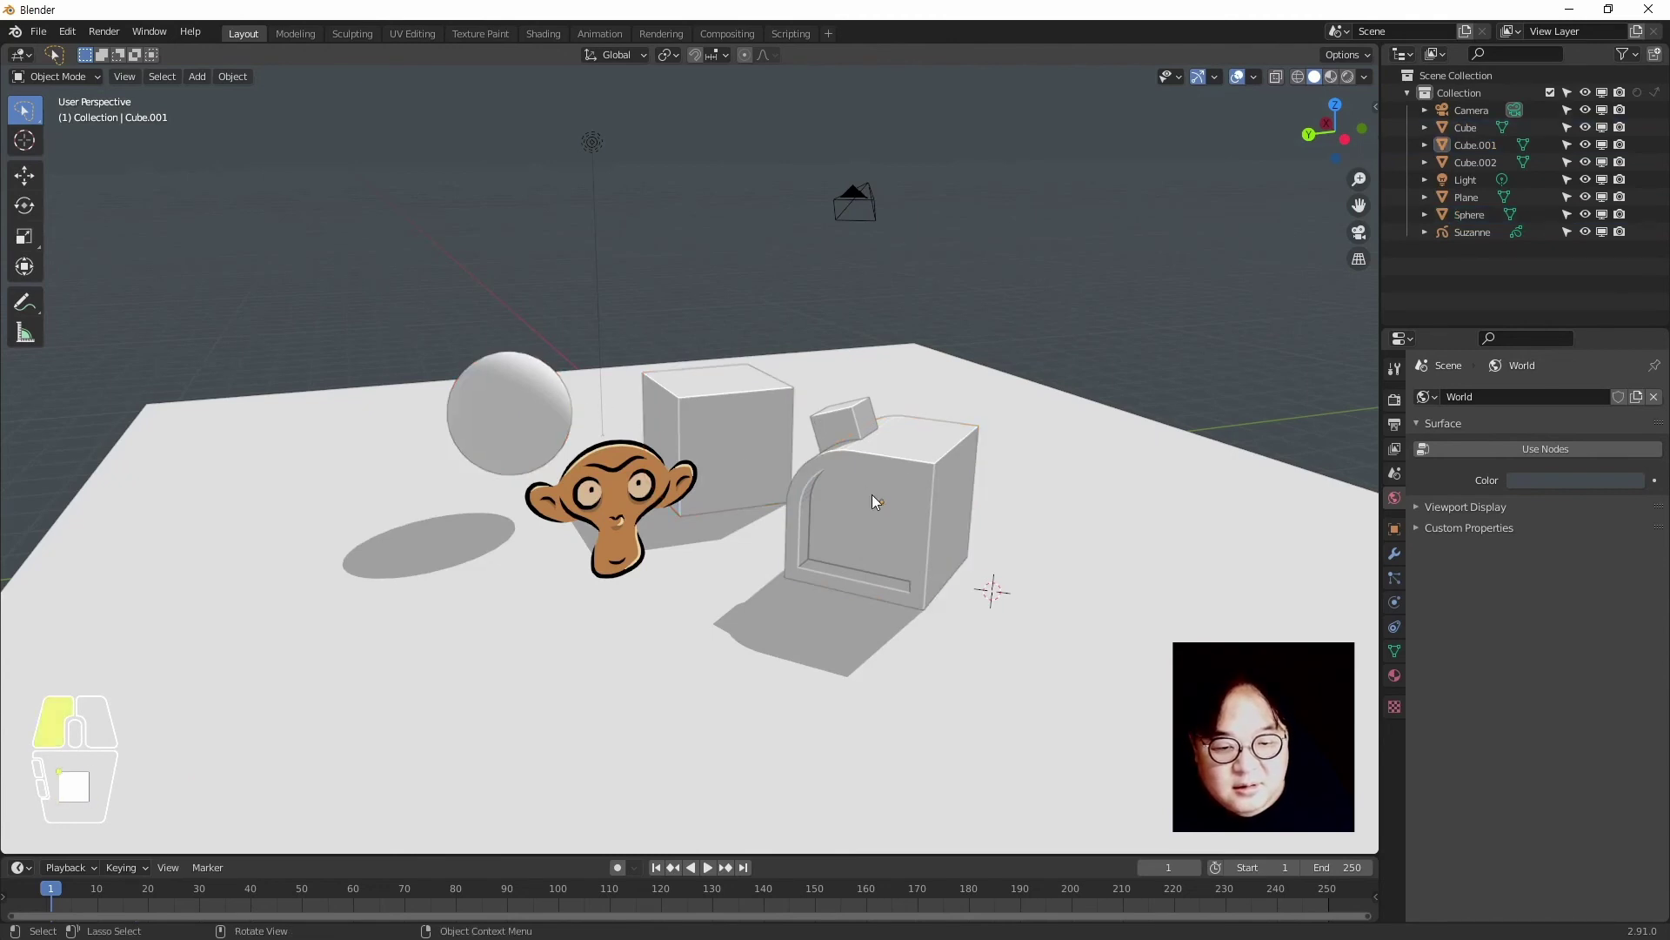
shift+click(720, 405)
shift+click(515, 419)
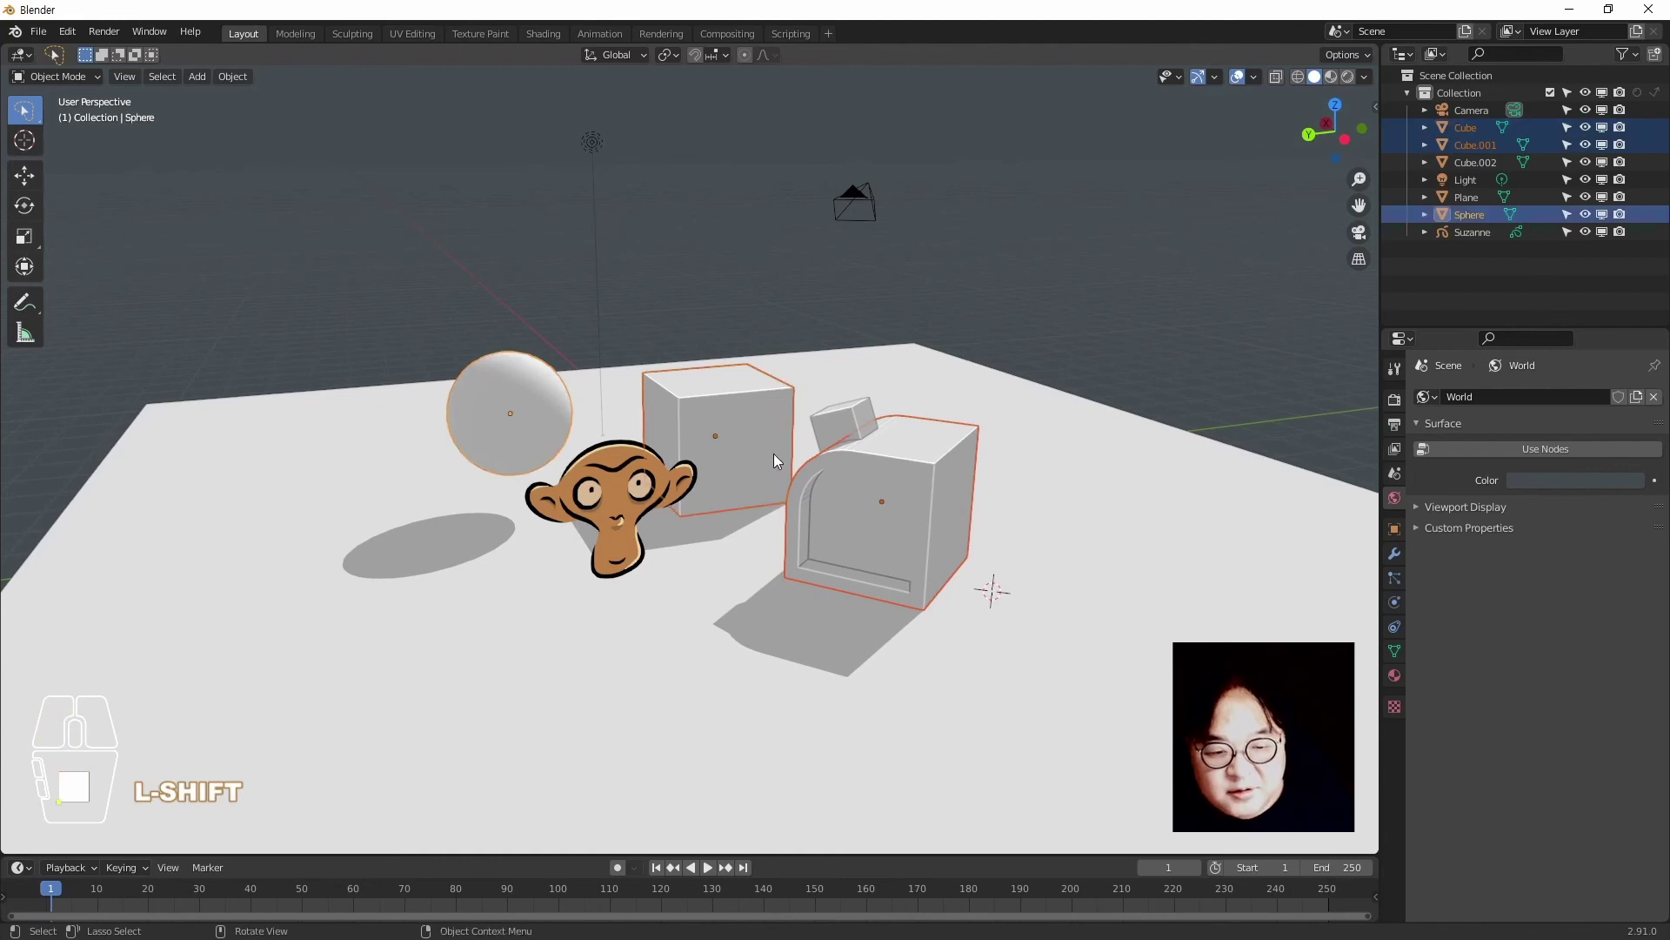
key(h)
key(KP_Divide)
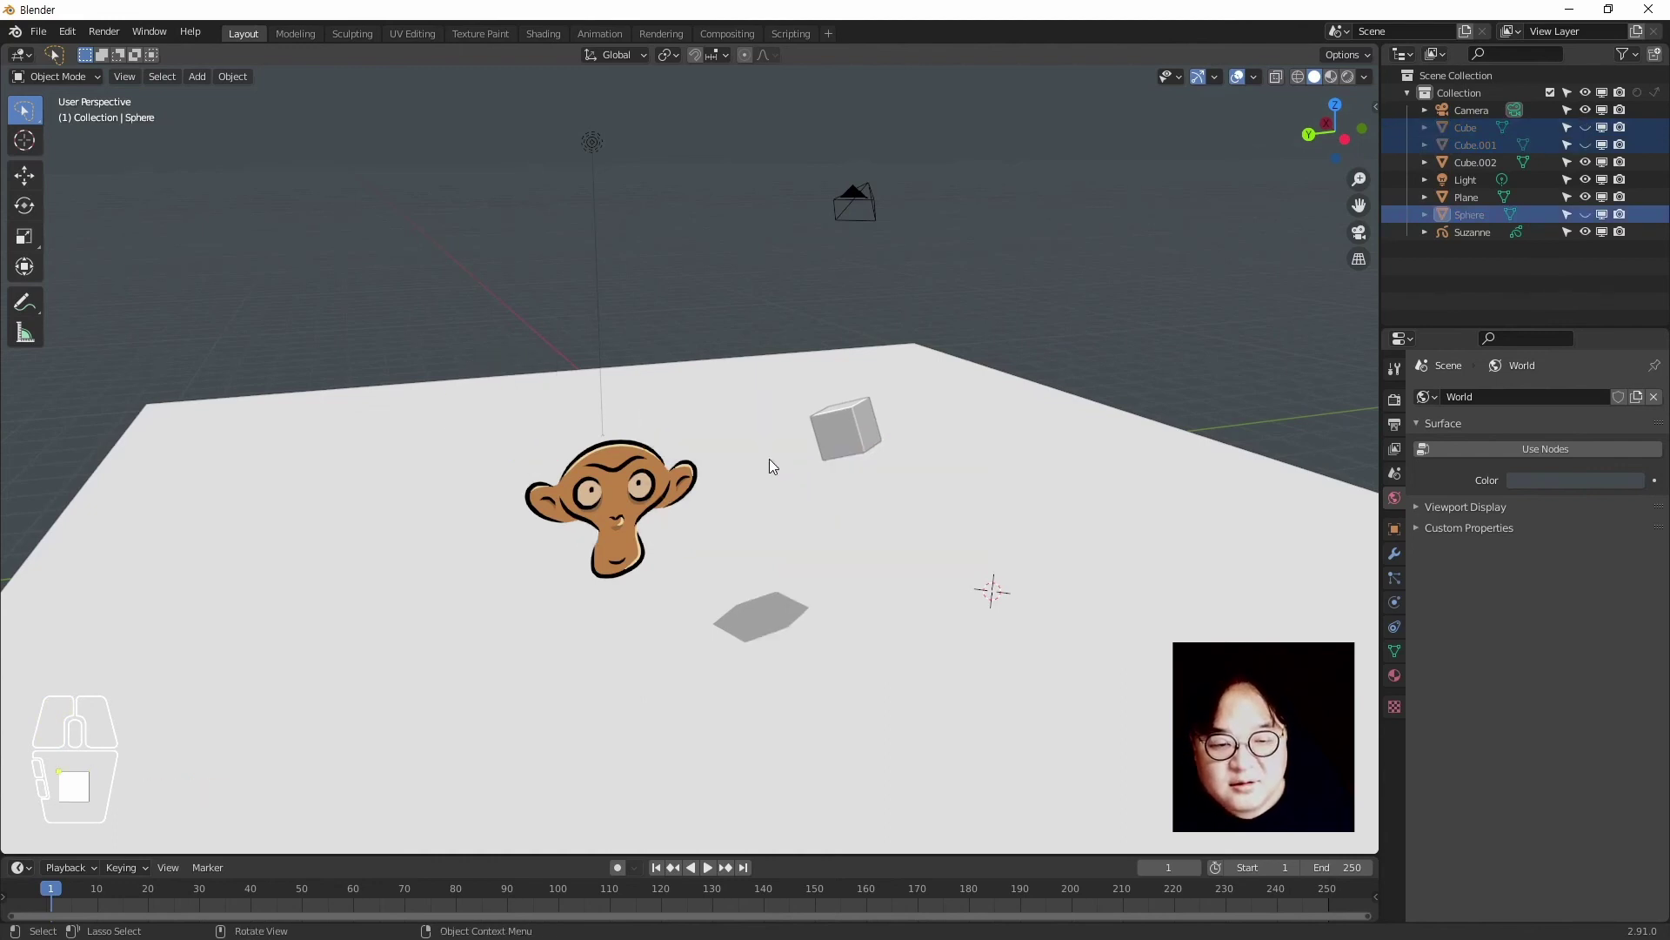
key(KP_Divide)
key(h)
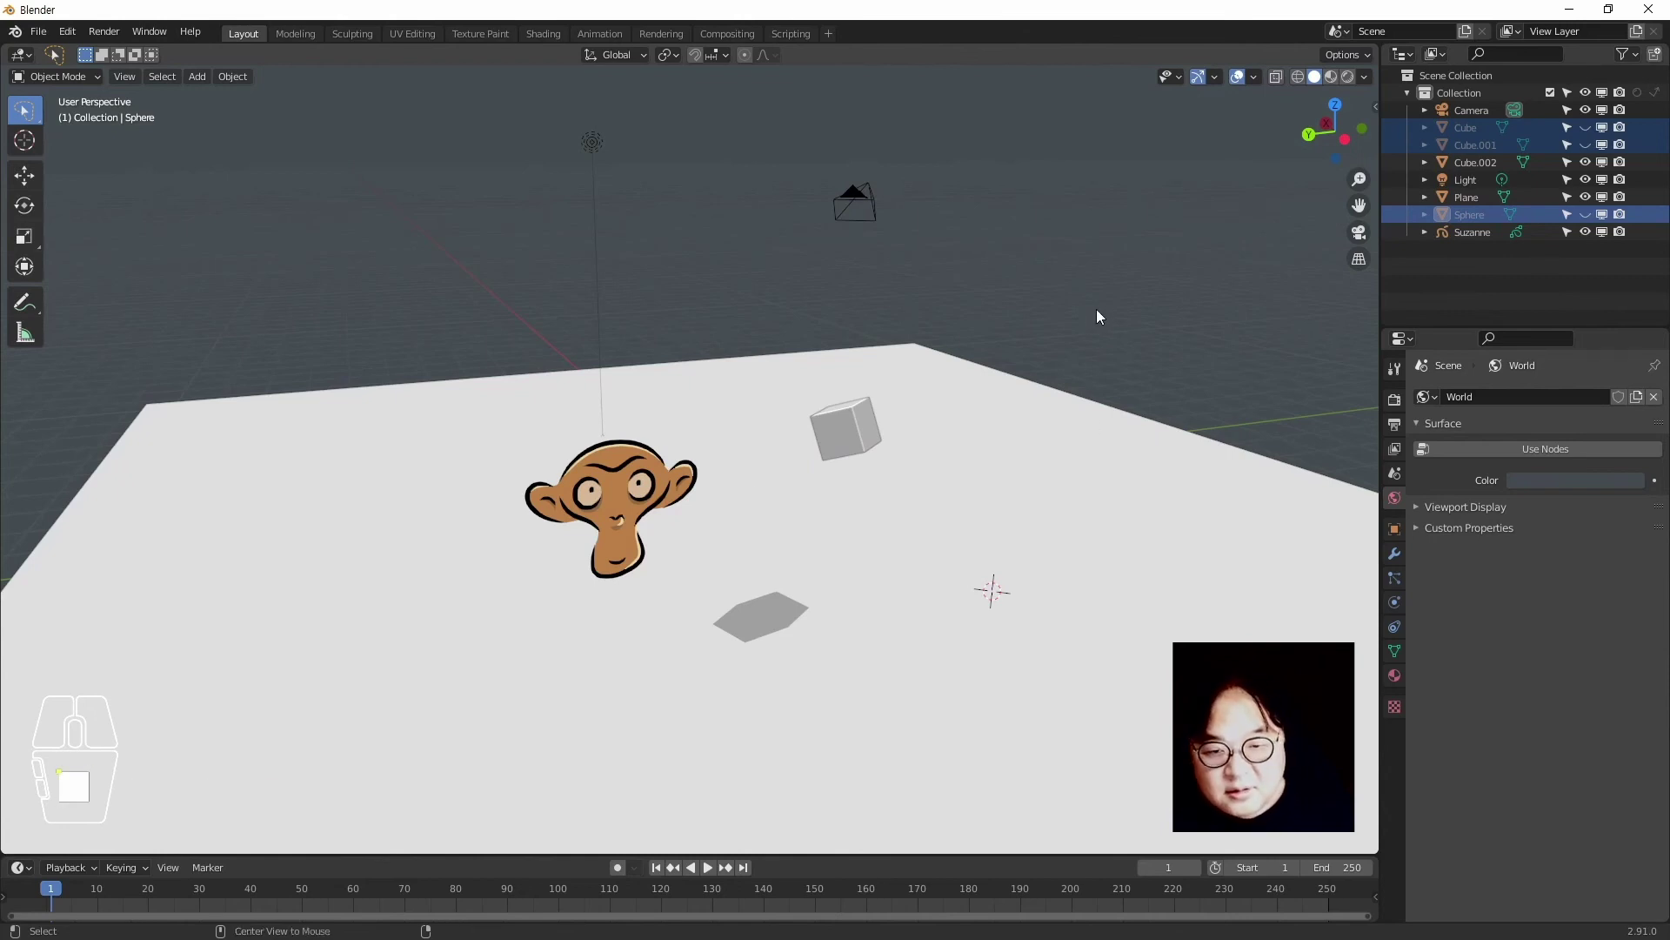
key(alt+h)
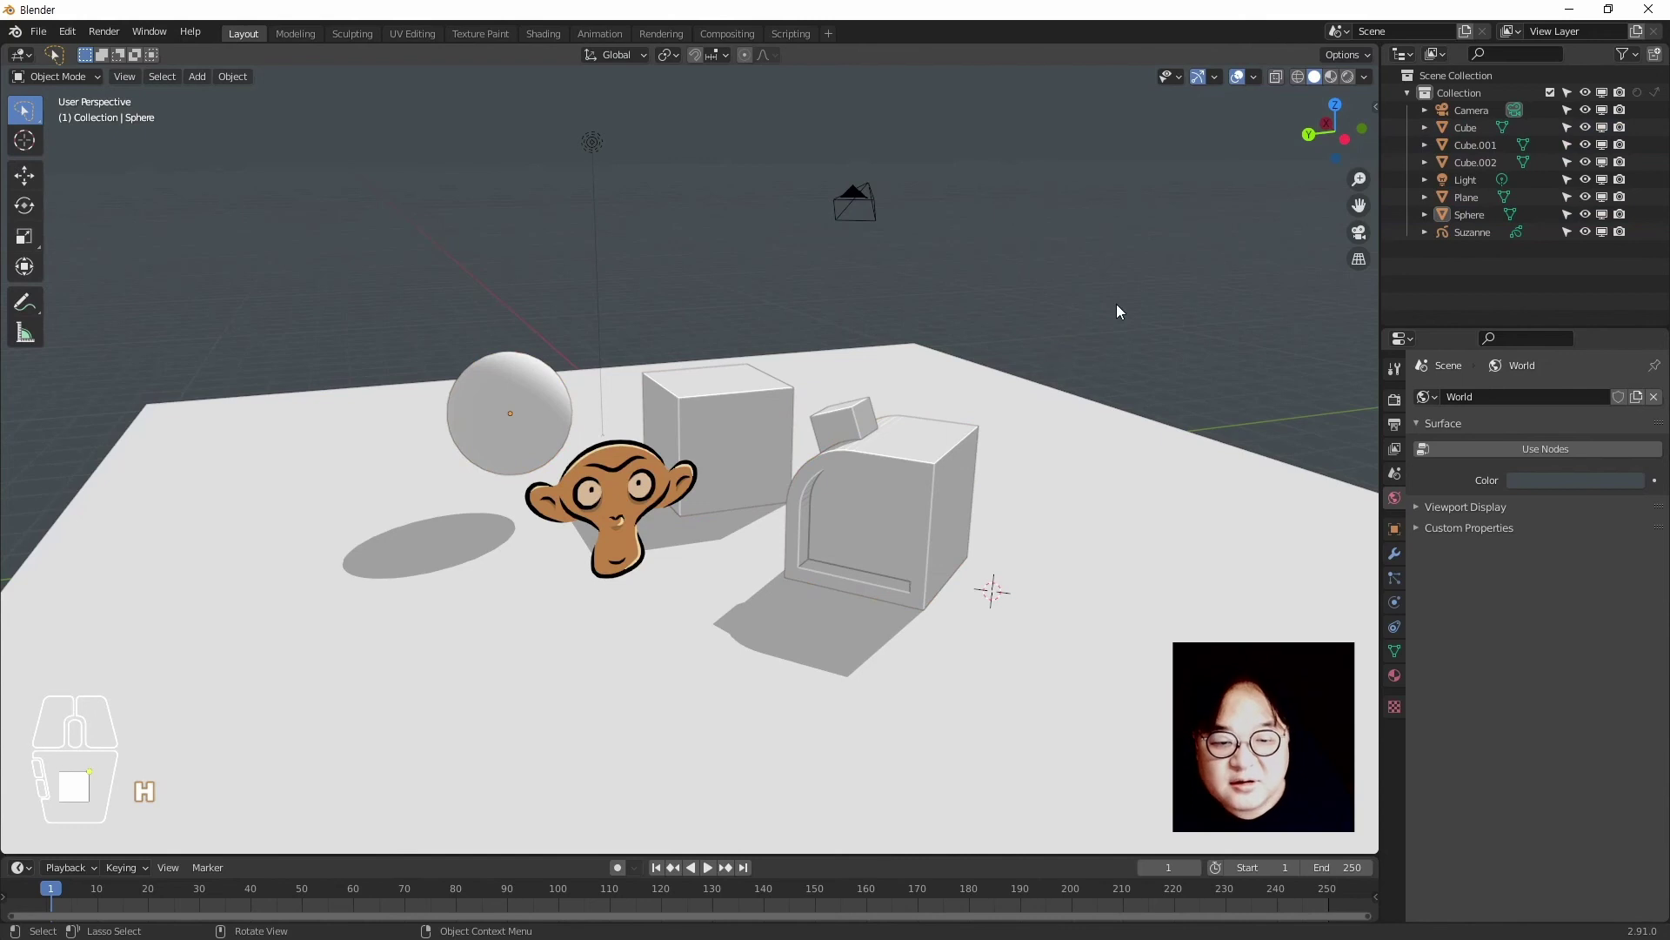
Isolate Cube.001 and the small box on top of it by hiding all unselected objects
click(946, 500)
shift+click(834, 437)
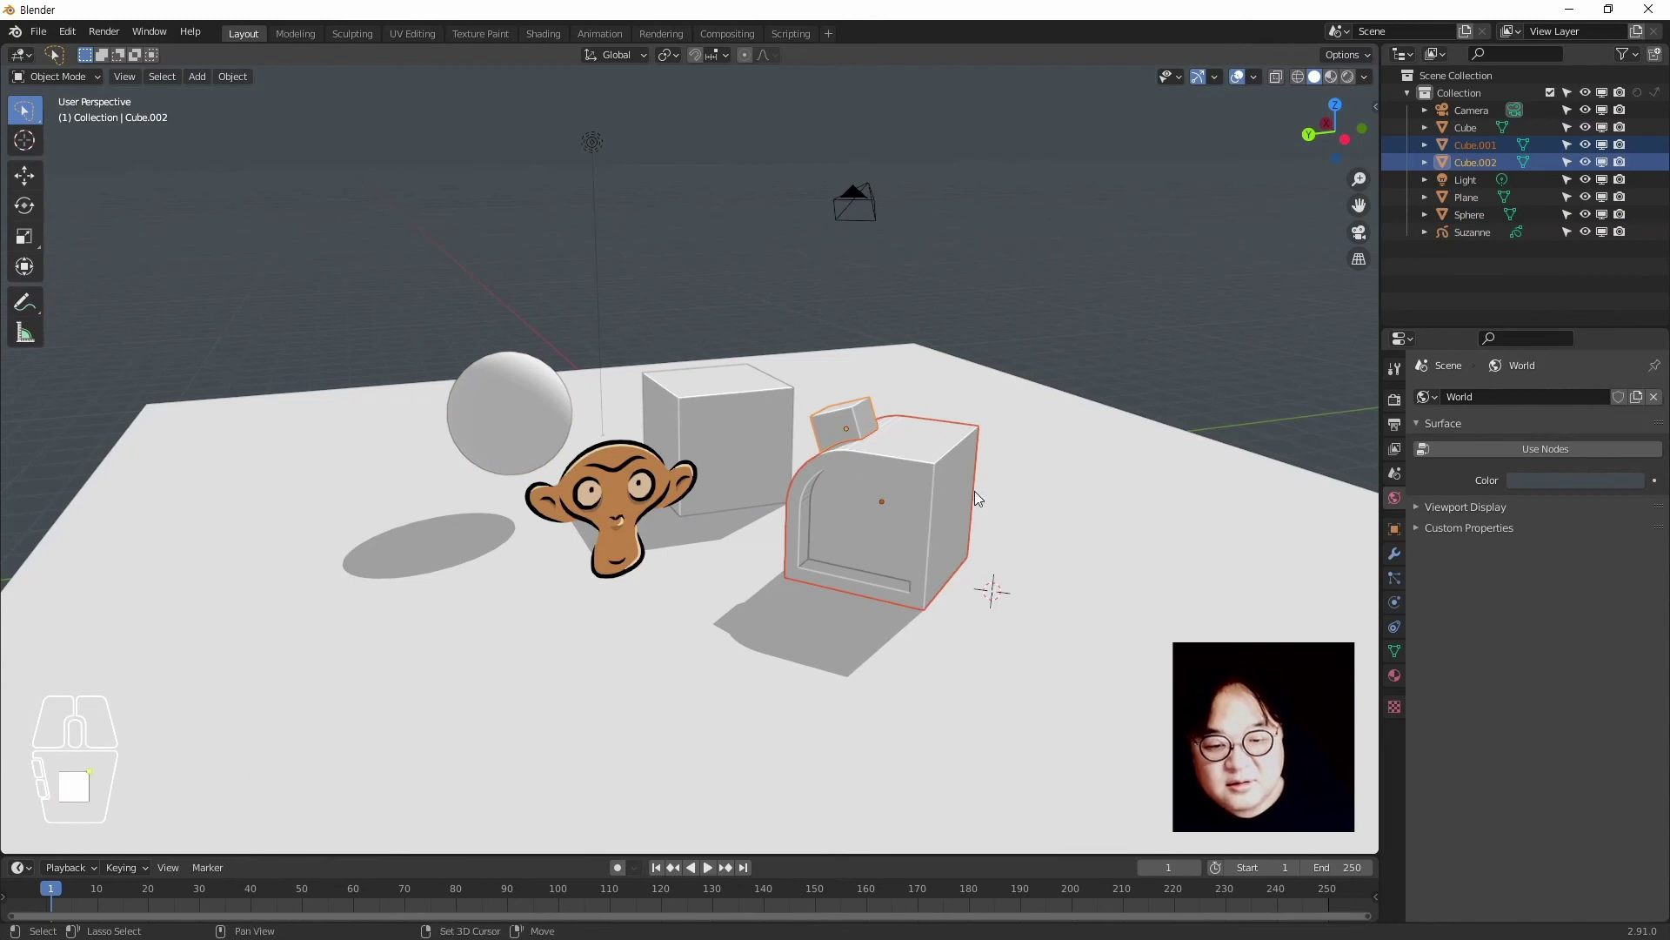
key(shift+h)
Deselect everything and hide all unselected objects, then reveal the whole scene
click(1073, 396)
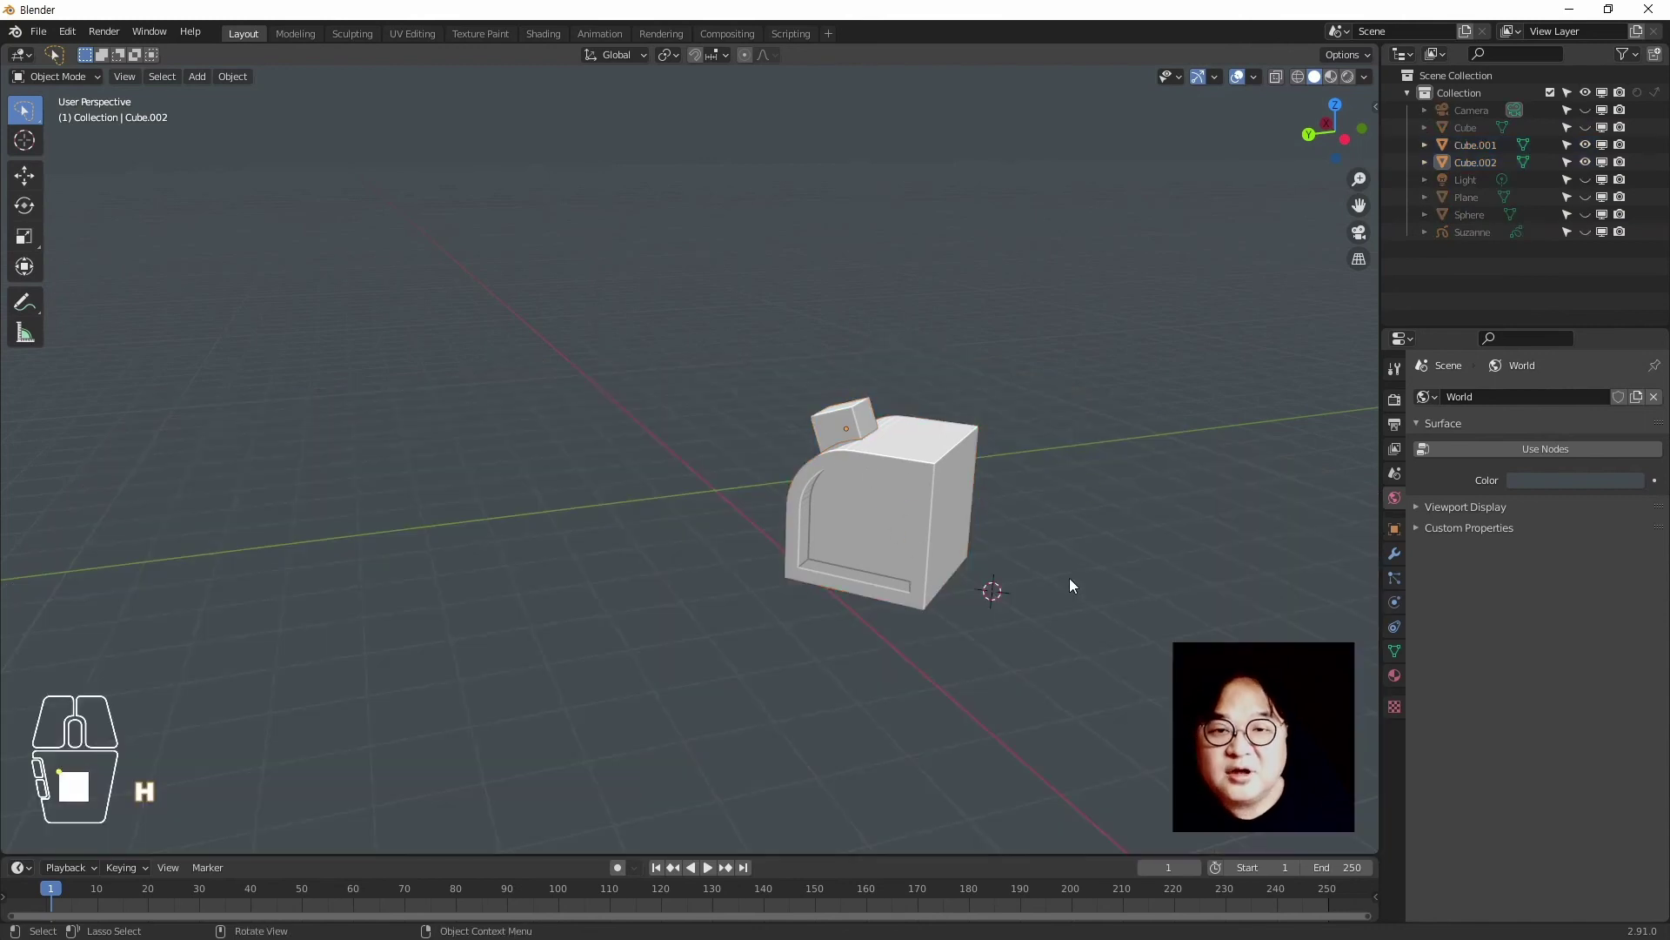
key(shift+h)
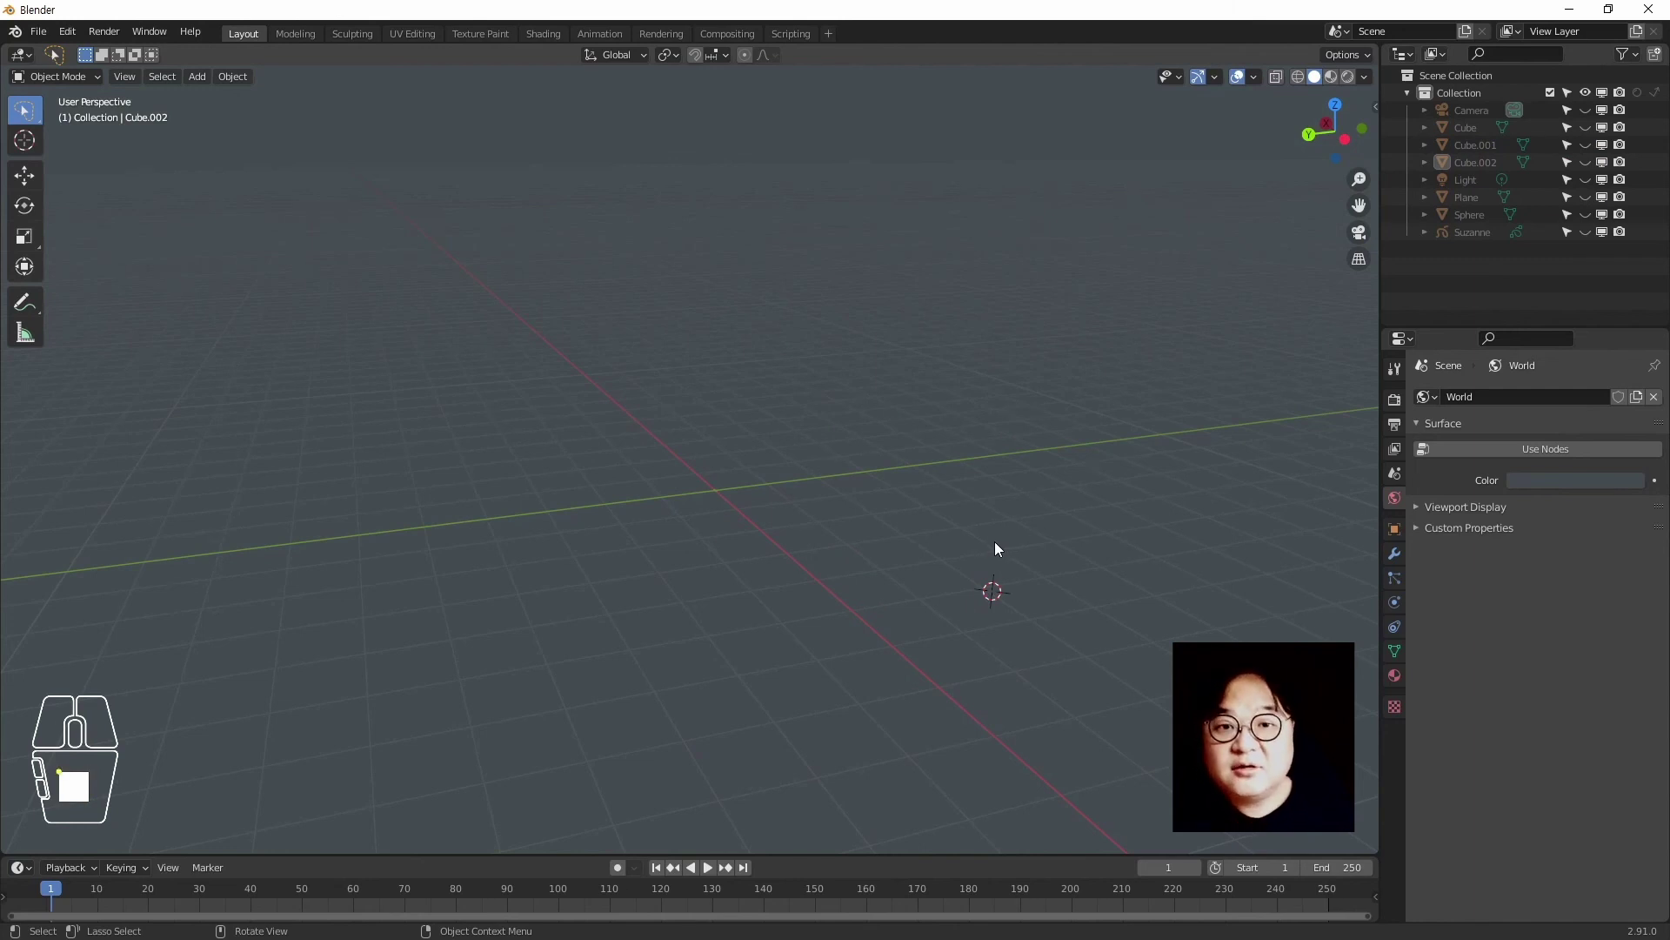
key(alt)
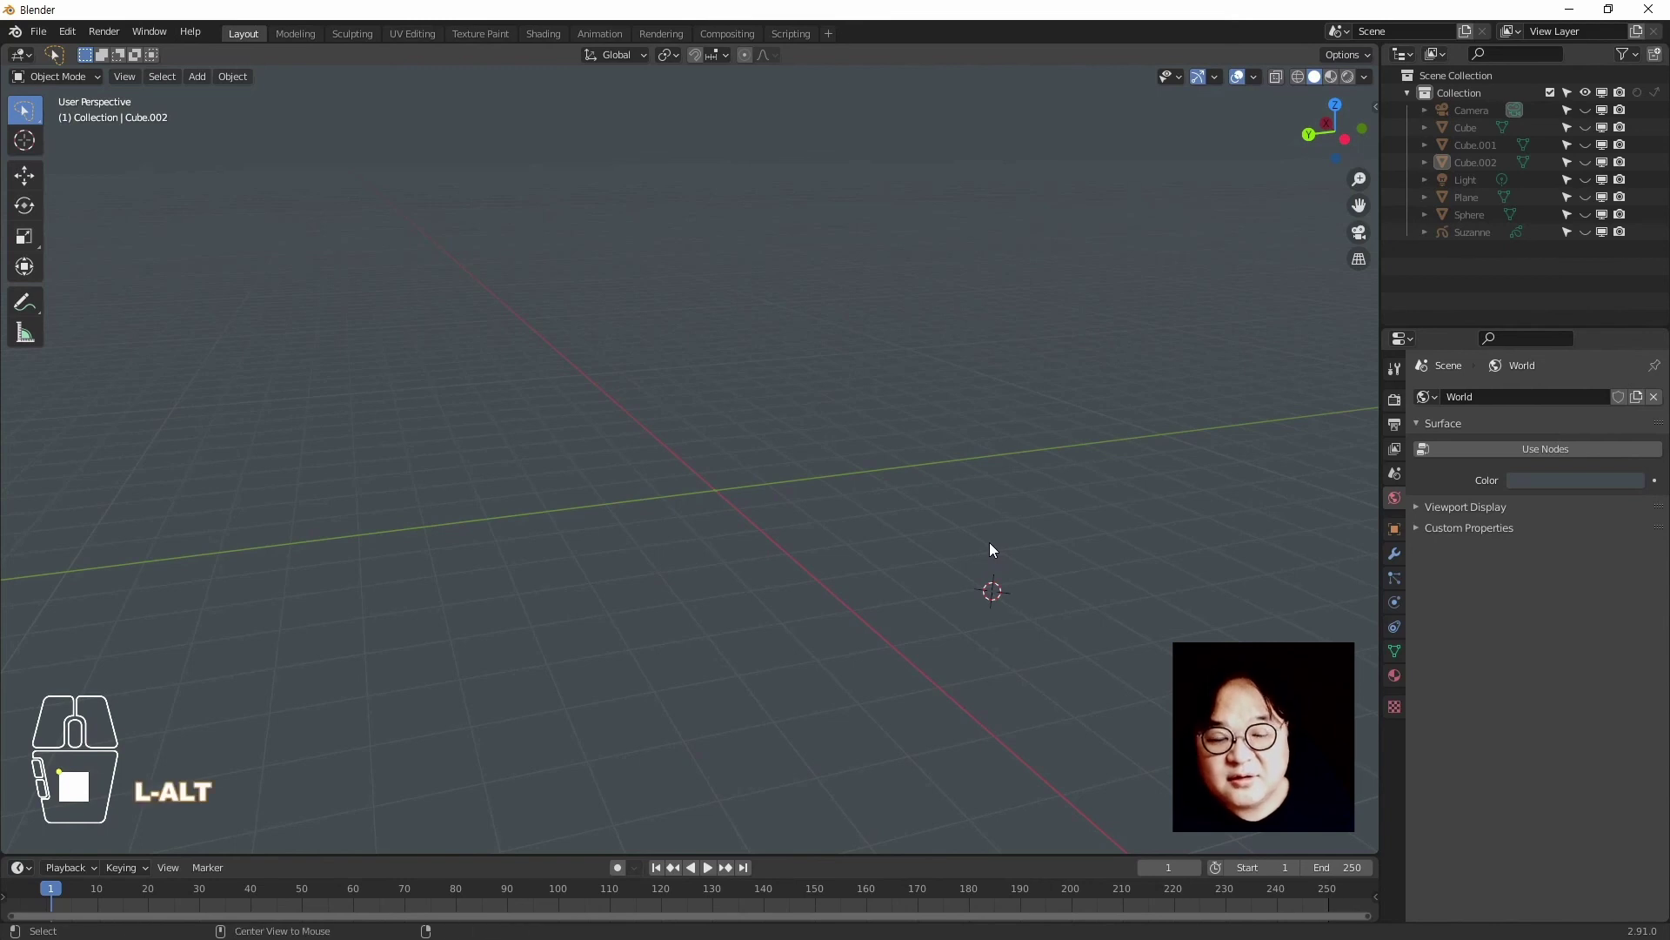
key(alt+h)
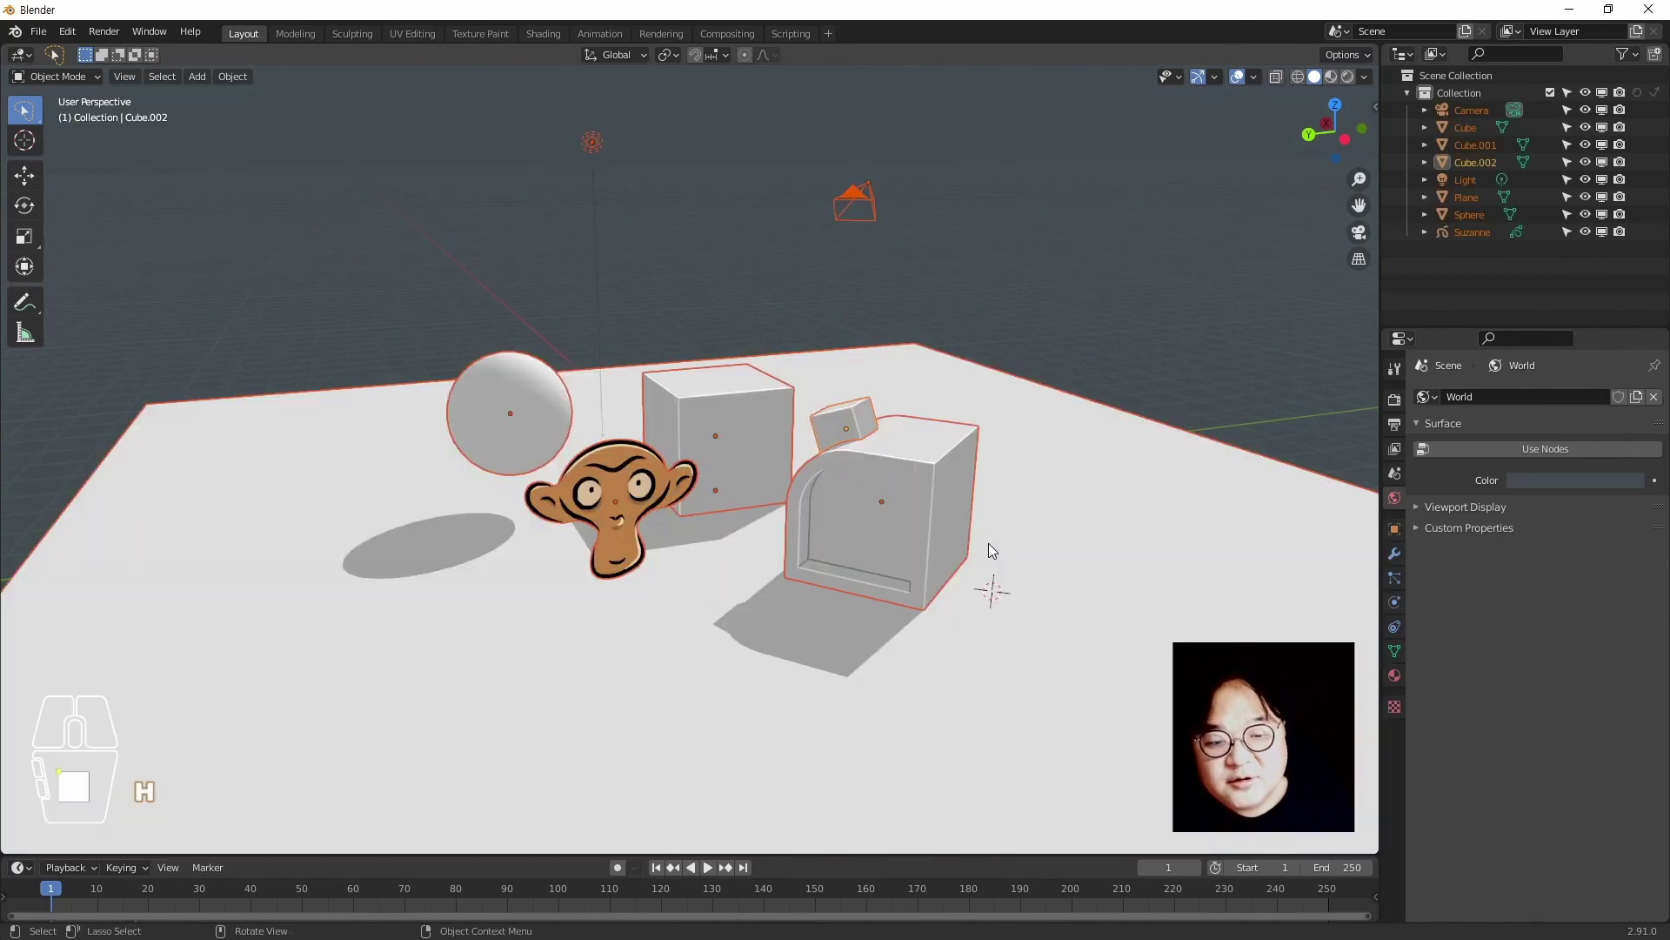
Frame Cube.001 in Edit Mode, hide its large flat side face, and reveal the face again
click(849, 547)
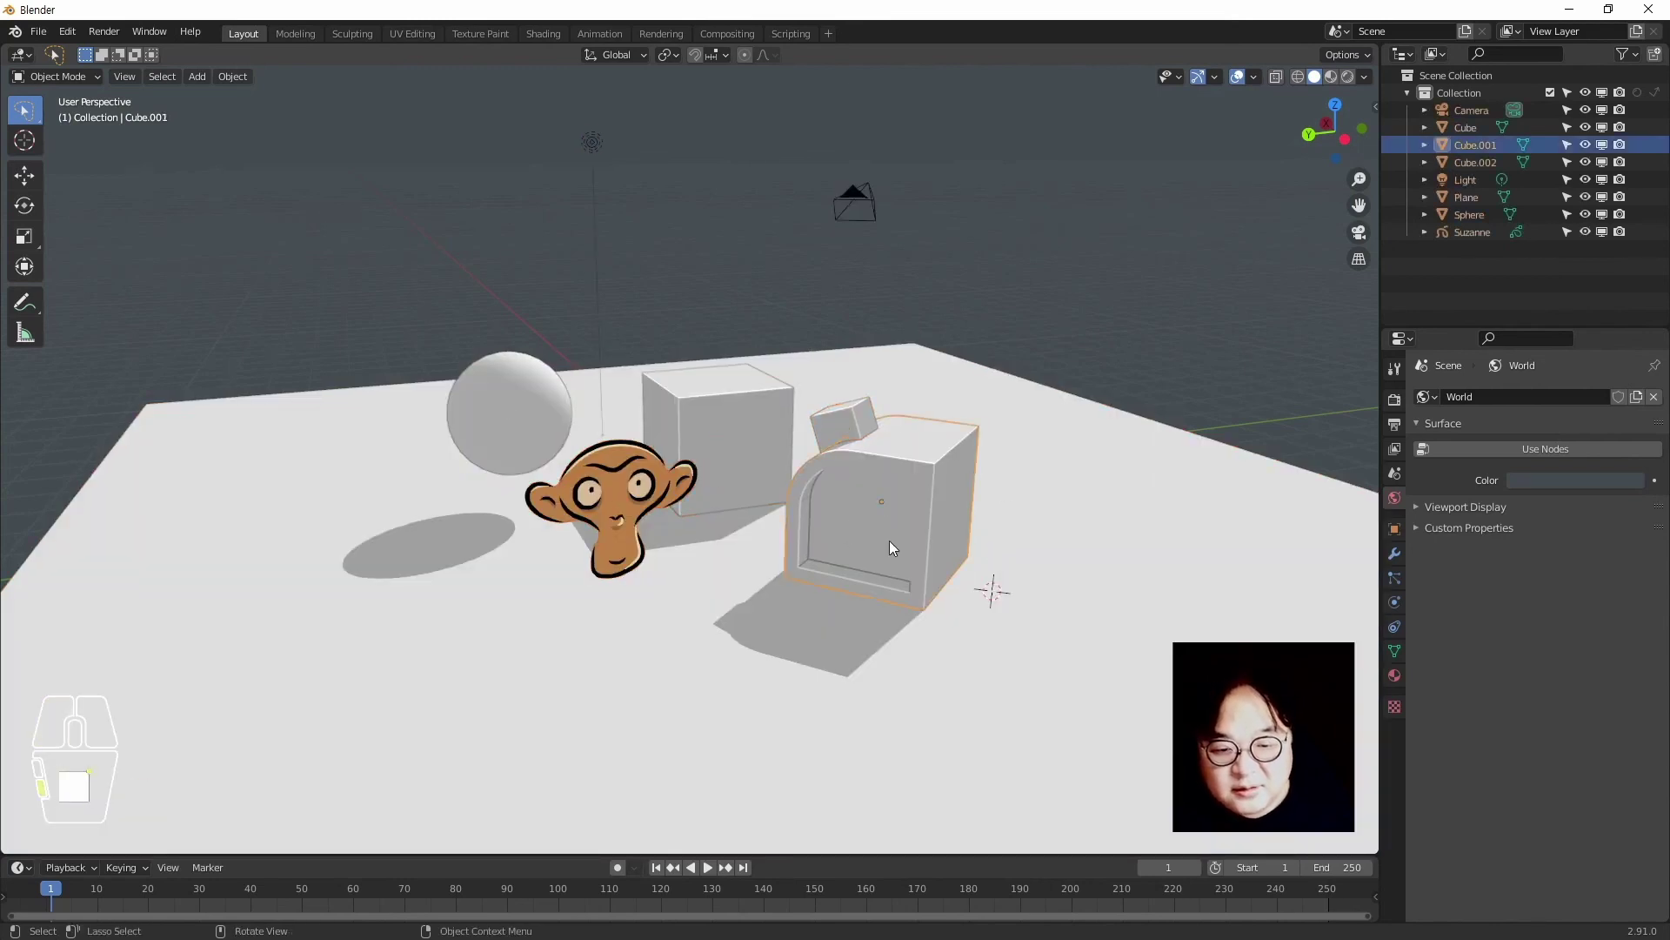
key(KP_Decimal)
key(Tab)
middle_drag(868, 539, 639, 594)
click(636, 672)
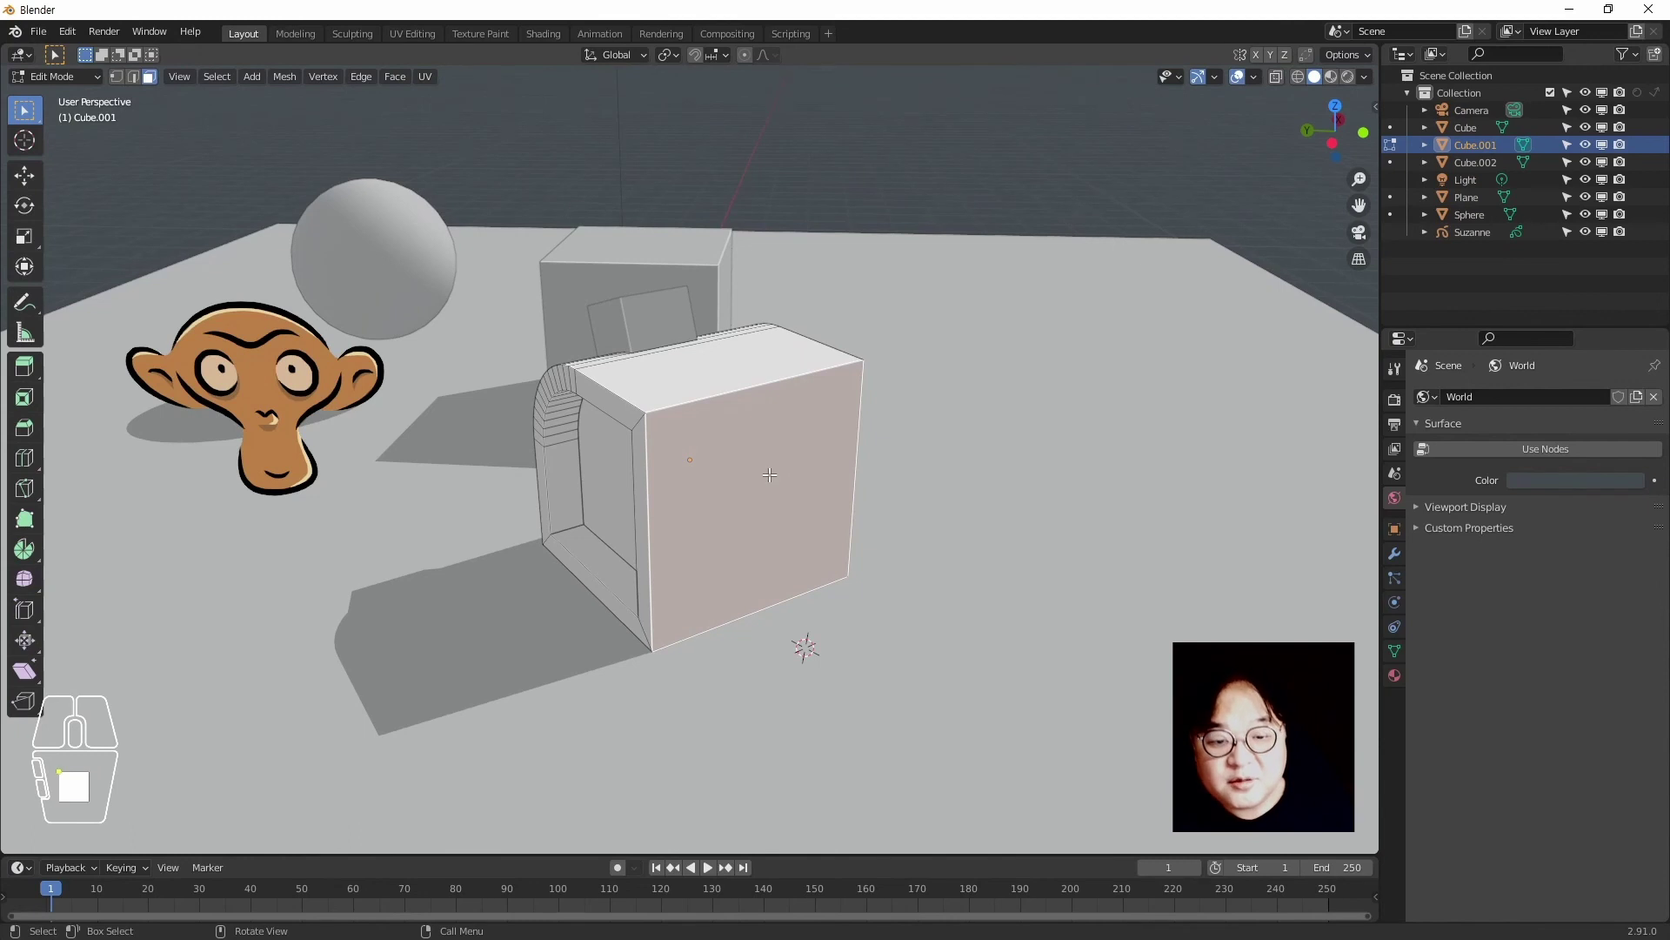
key(h)
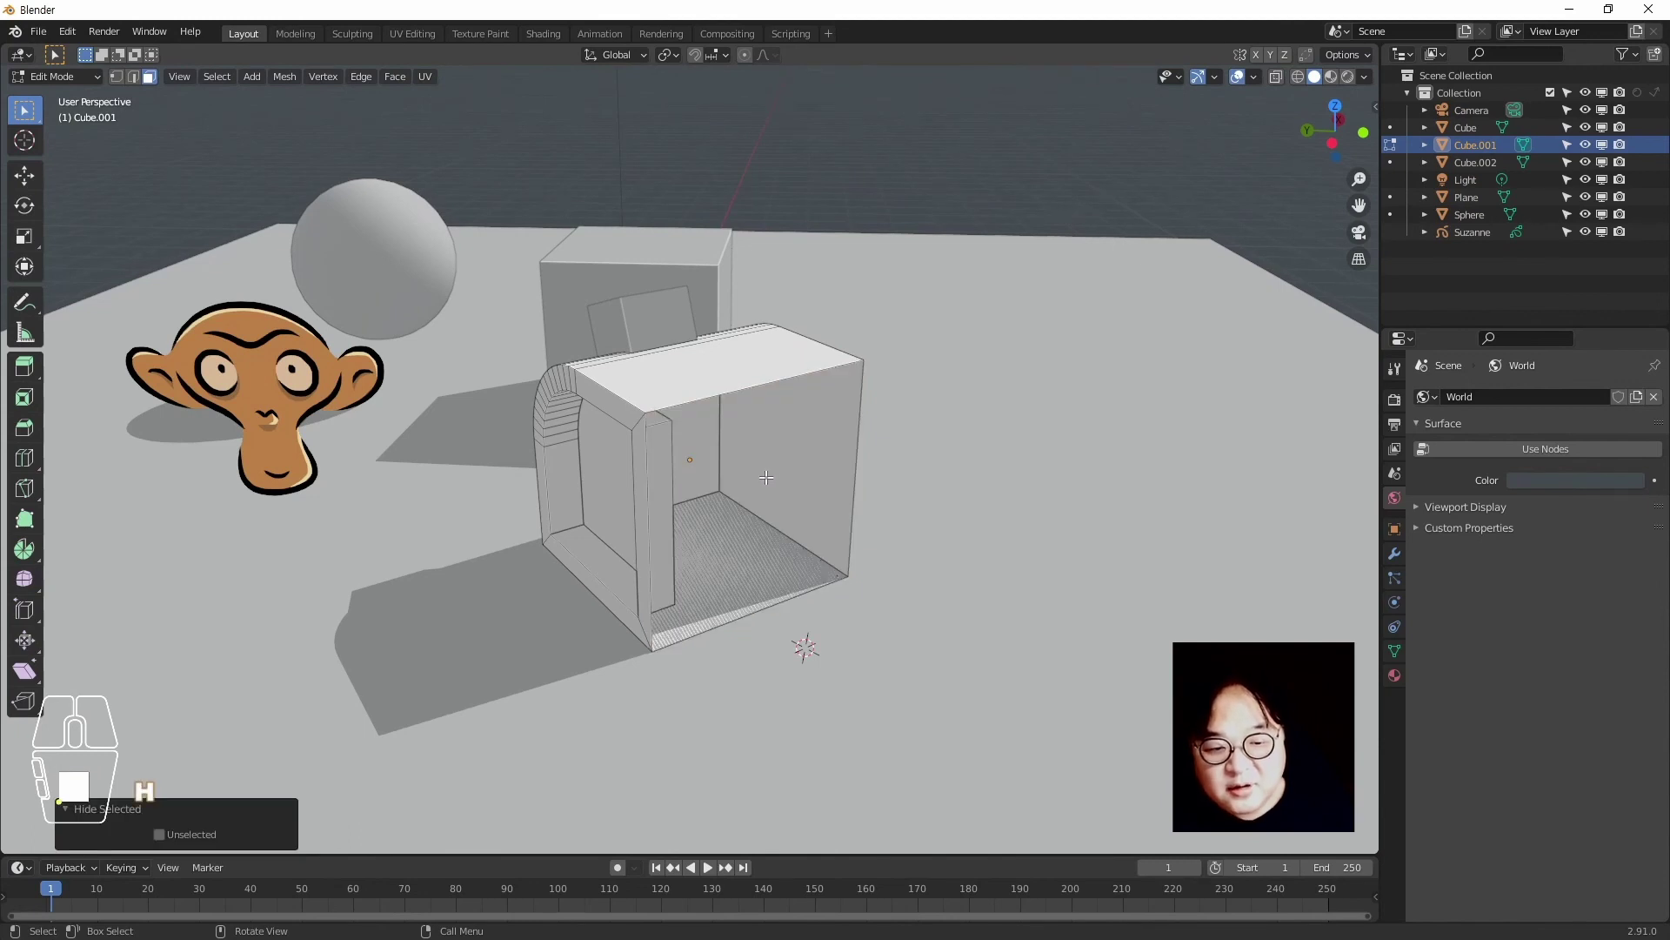
key(alt+h)
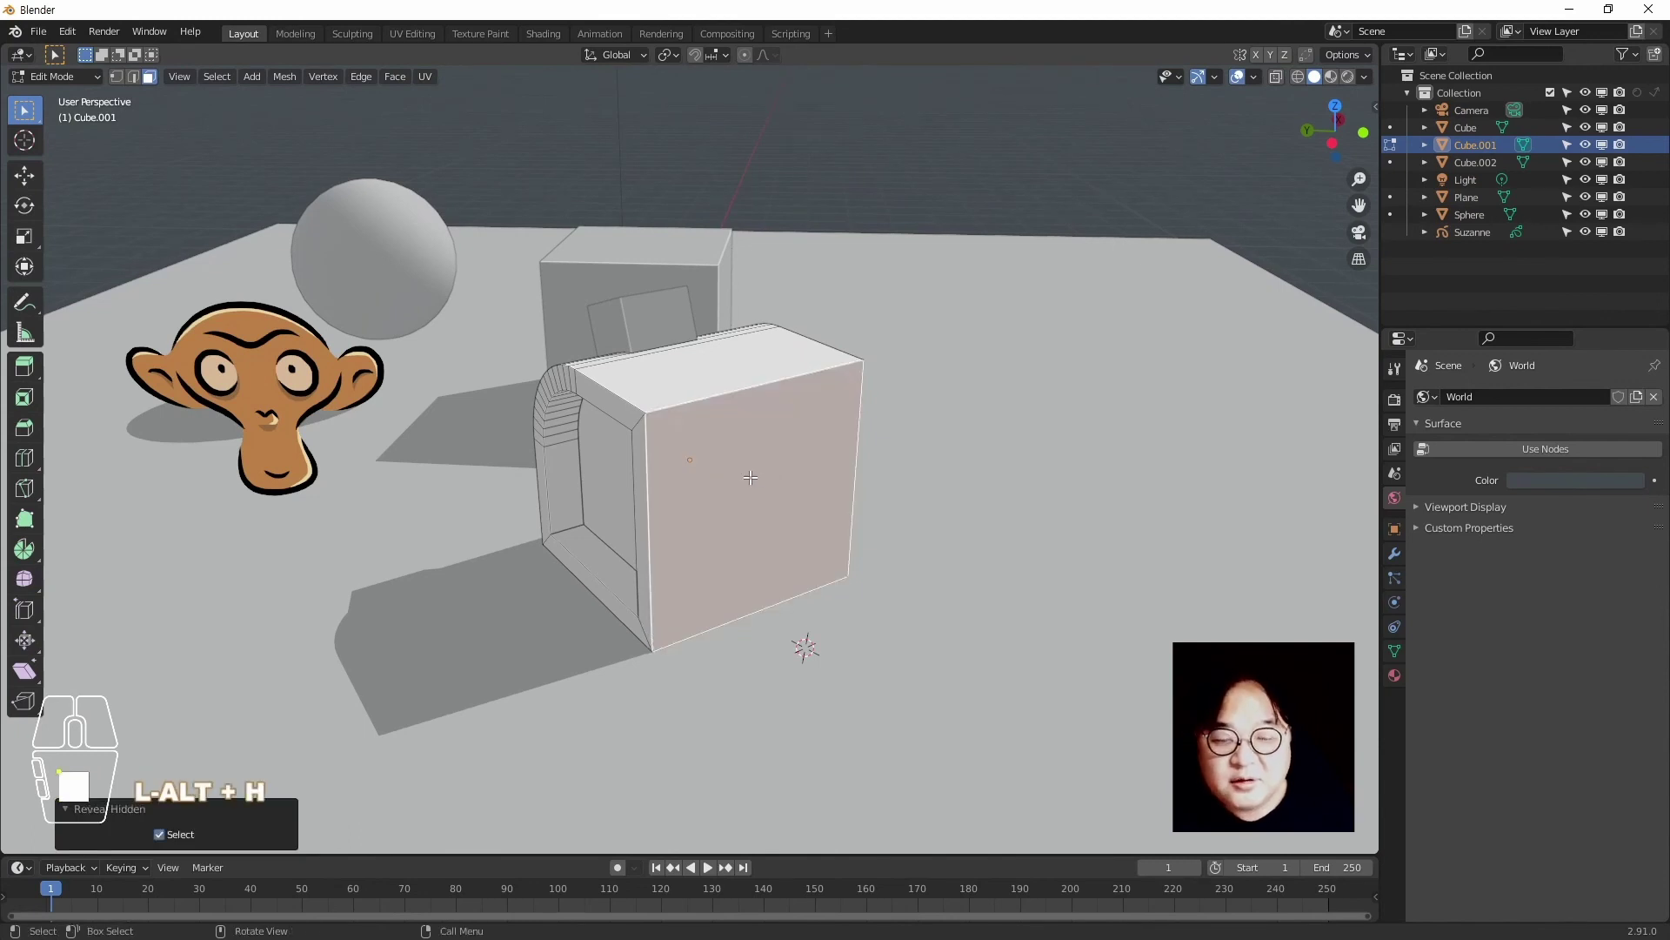
In Local View, hide and reveal Cube.001's selected face and its unselected faces in turn, and return to Object Mode
key(KP_Divide)
key(h)
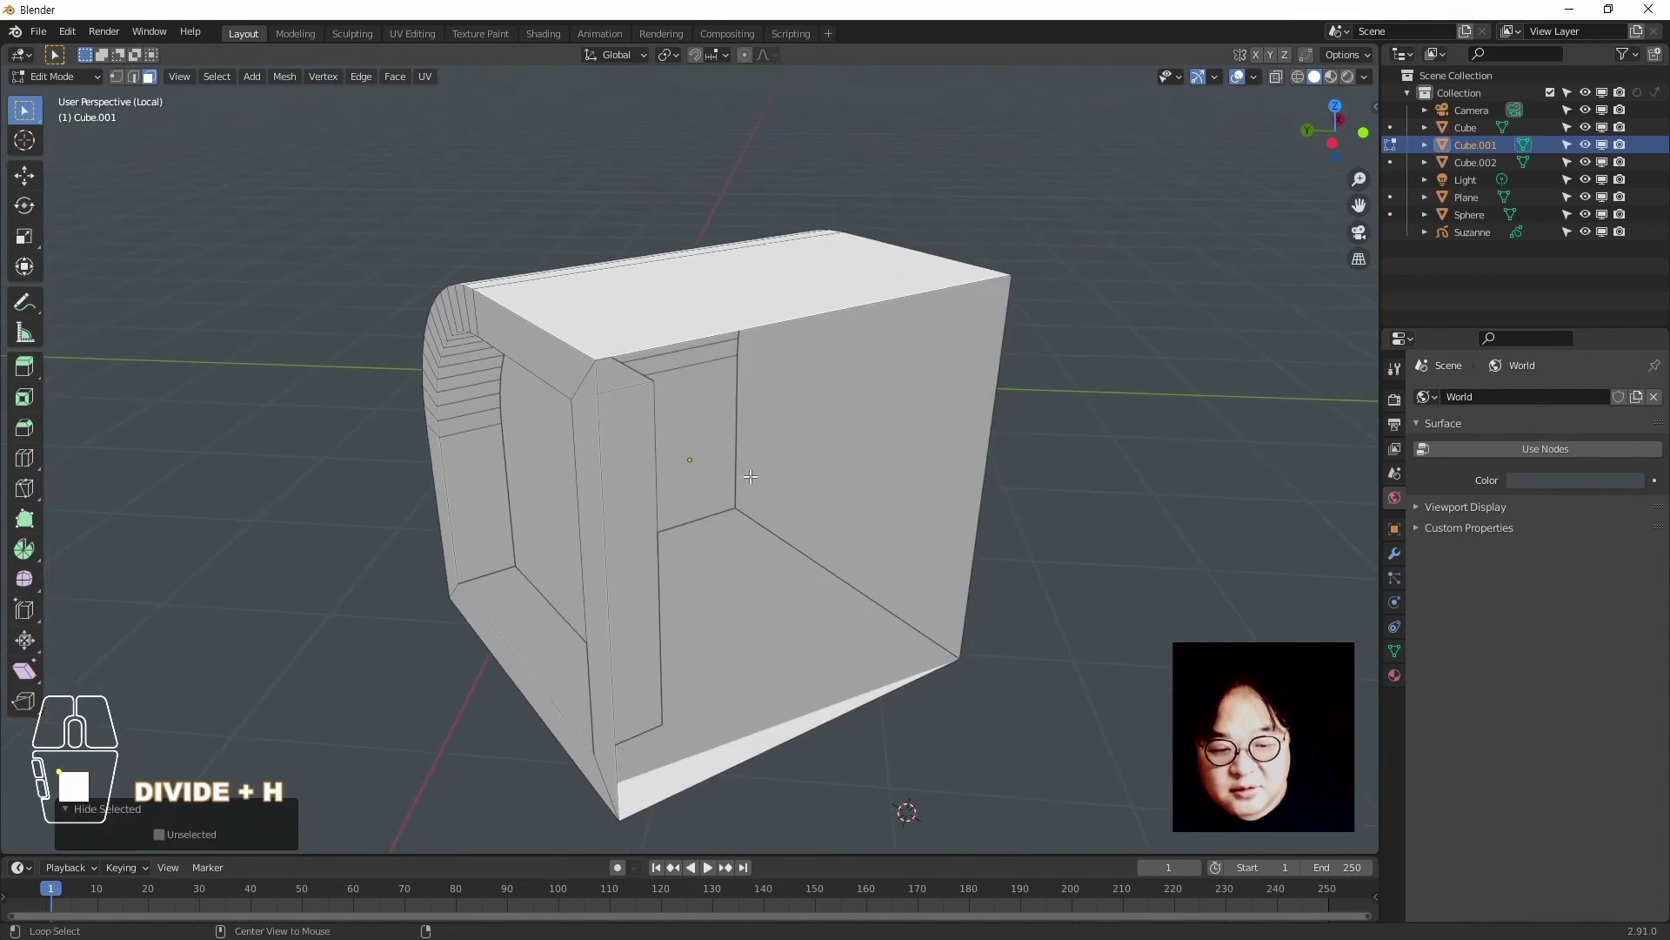
key(alt+h)
key(shift+h)
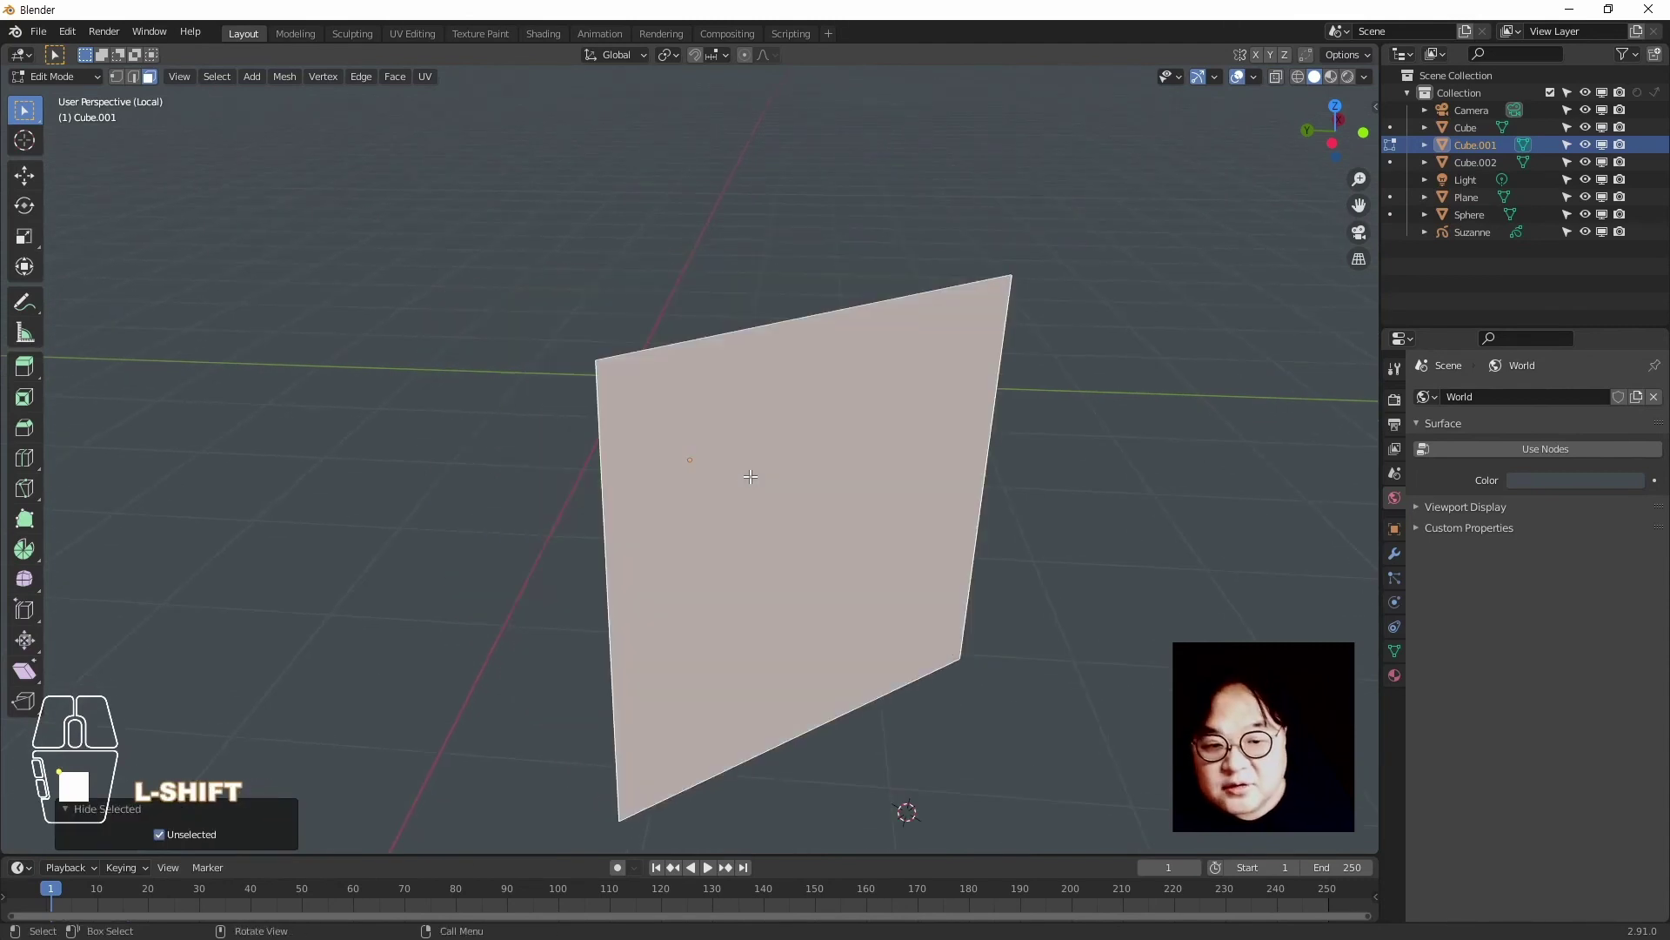
scroll(751, 478, down, 3)
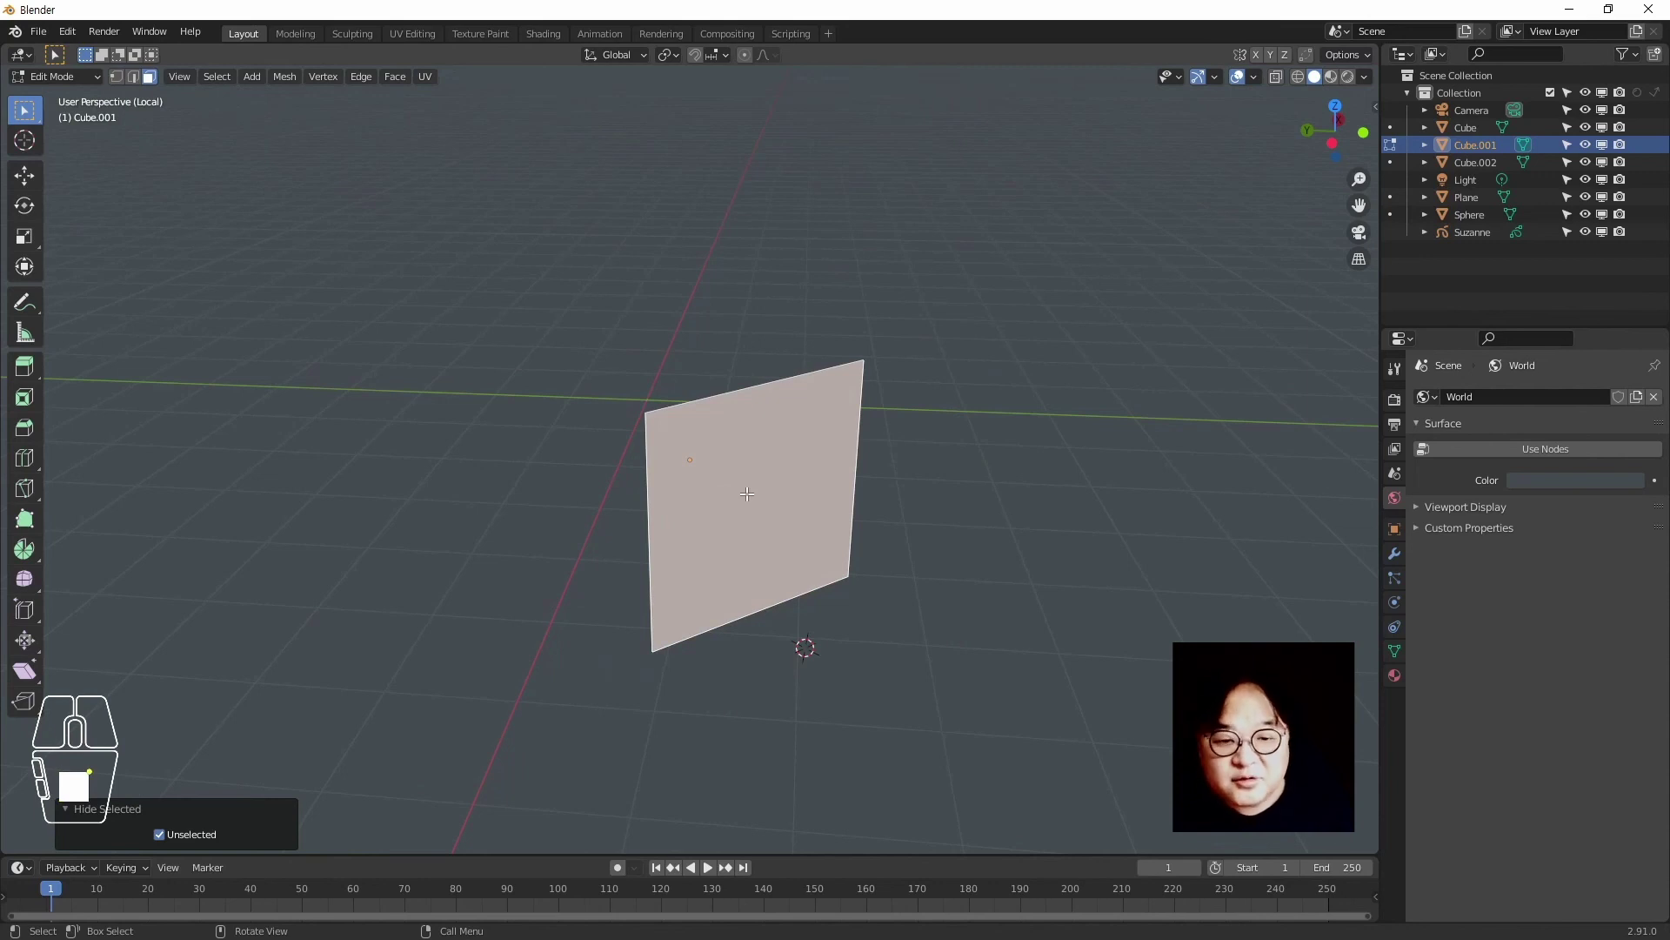
key(alt+h)
key(Tab)
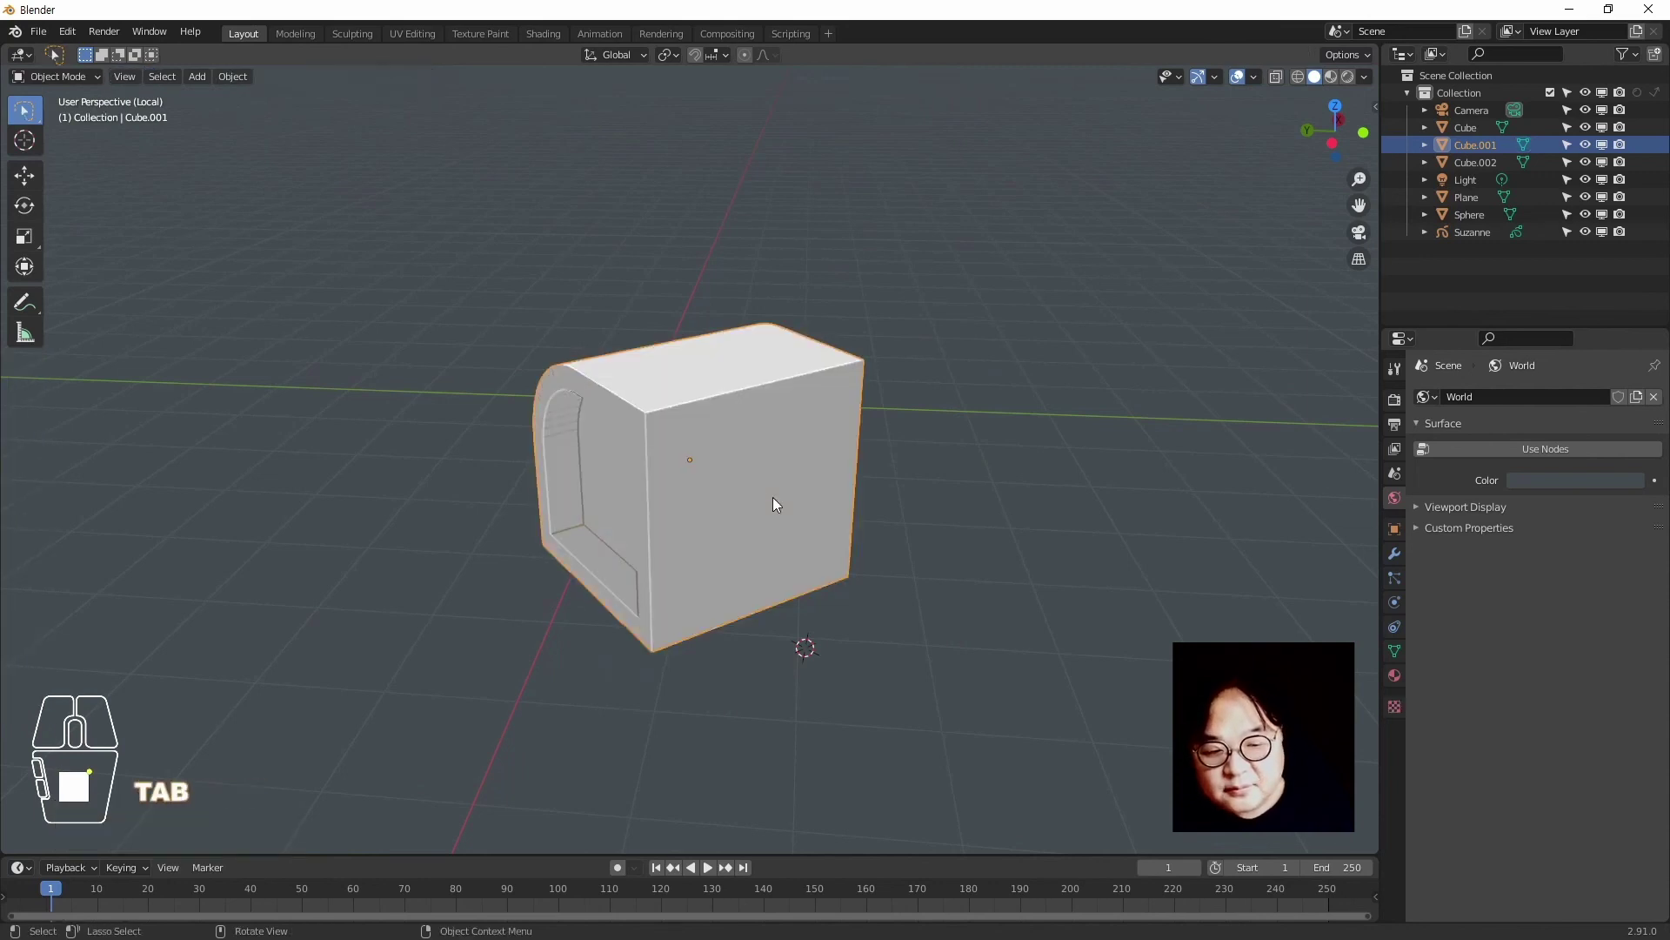
Hide all unselected objects with nothing selected in Local View, then exit Local View and reveal the whole scene
middle_drag(614, 576, 706, 585)
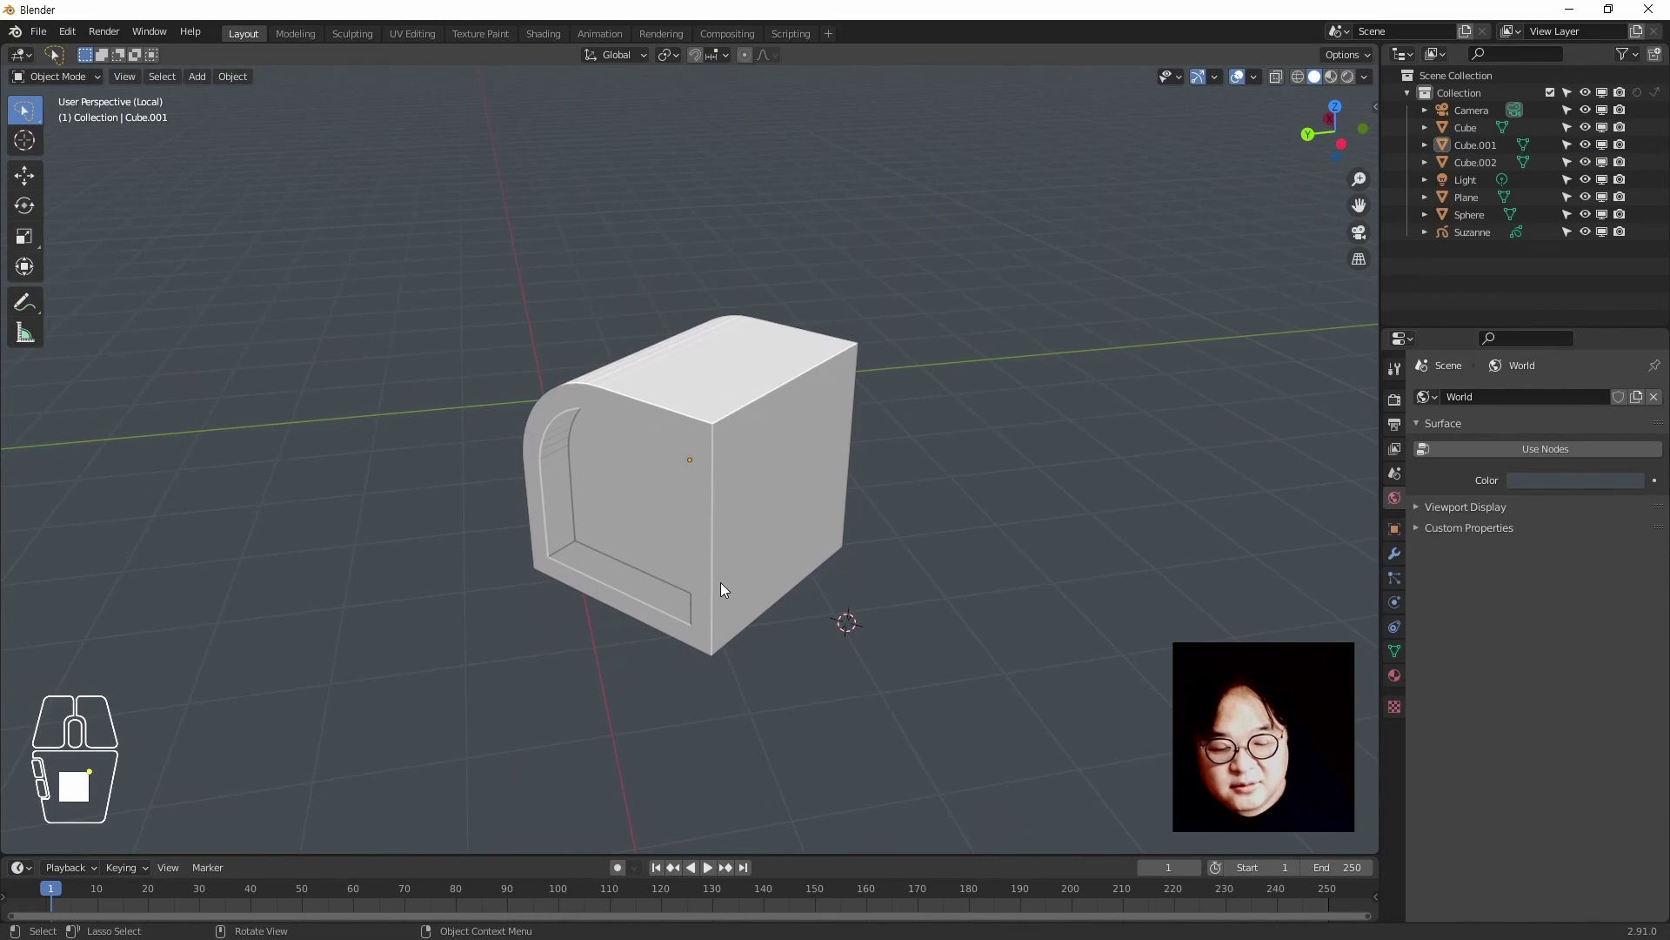
key(alt+h)
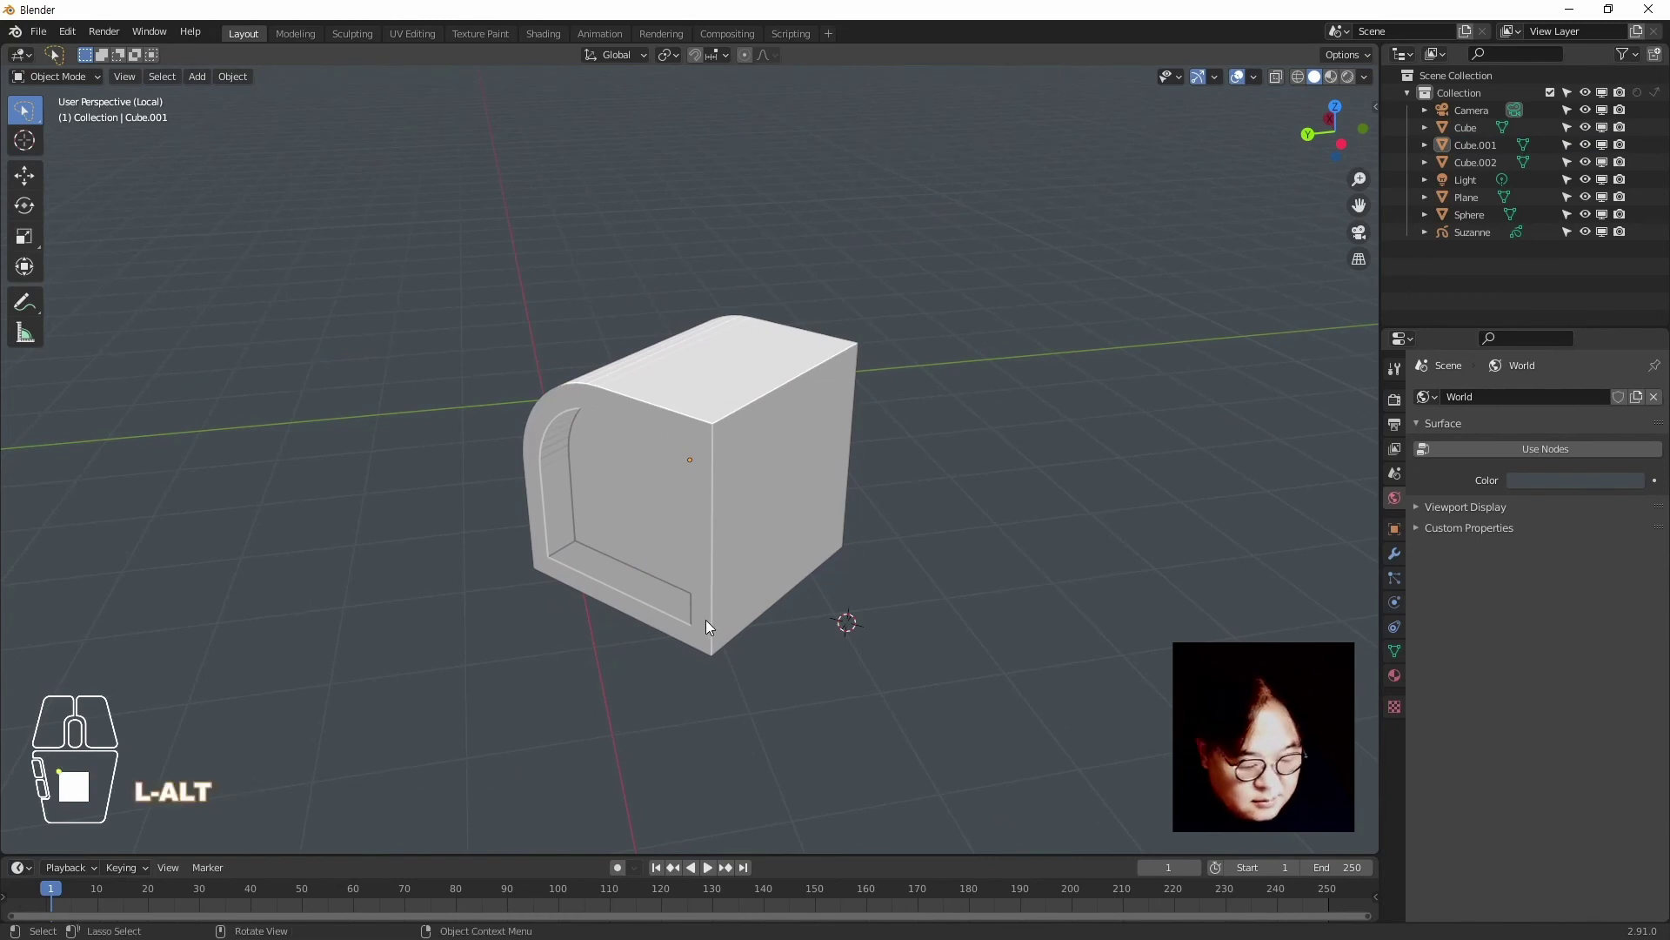
key(alt+h)
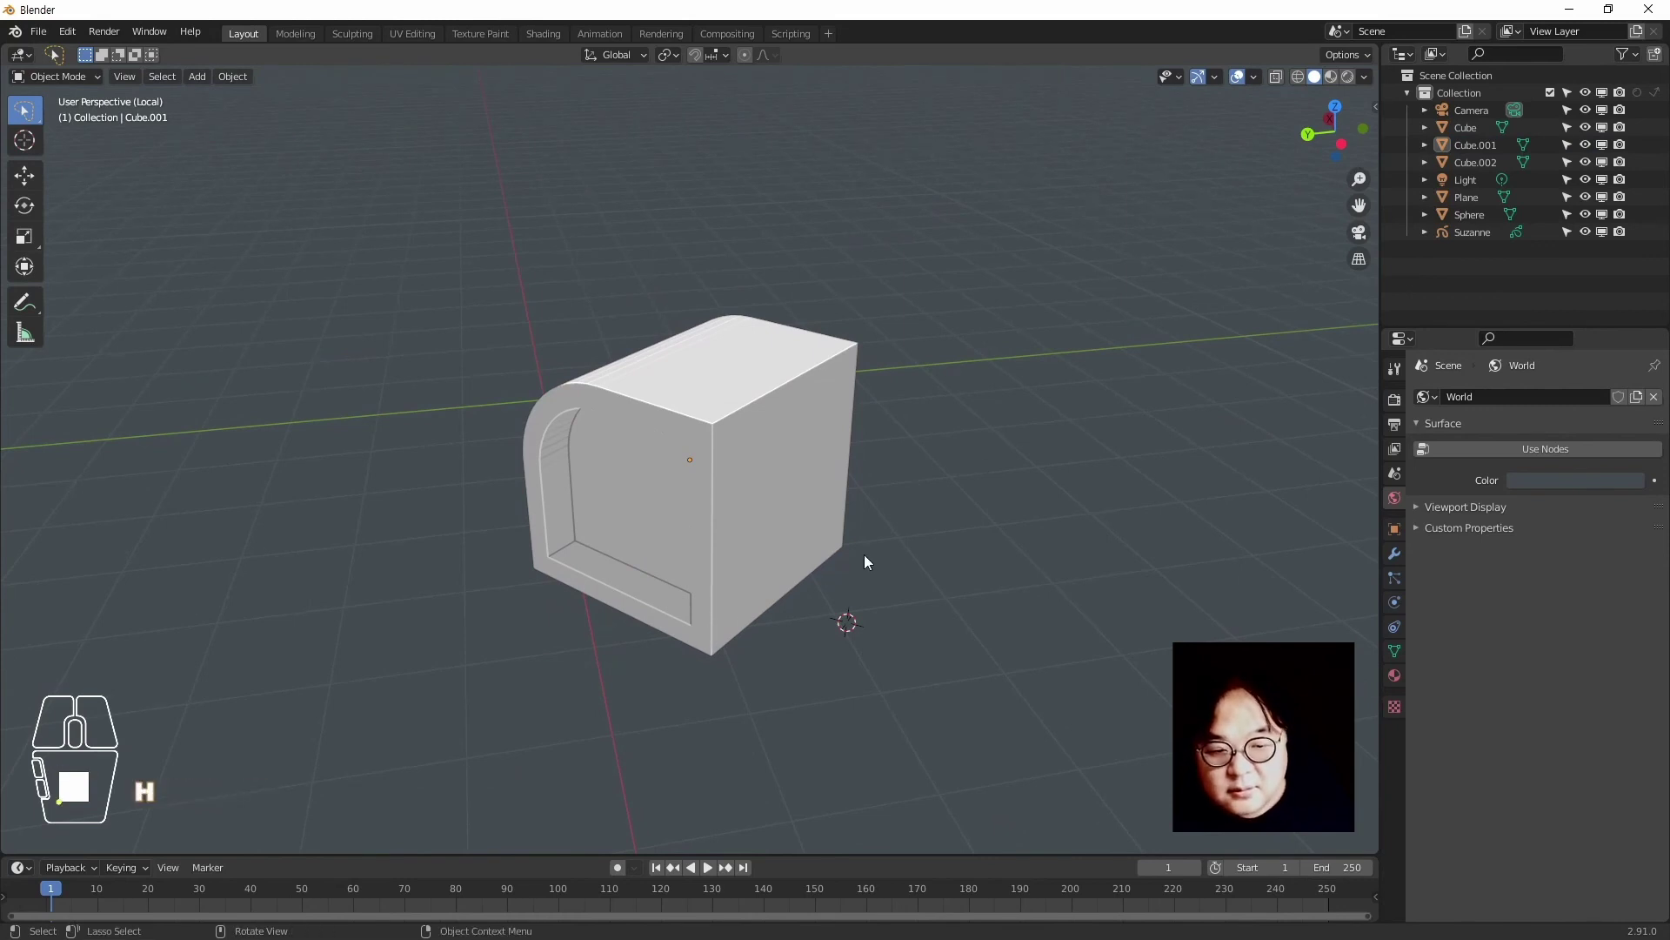
key(shift+h)
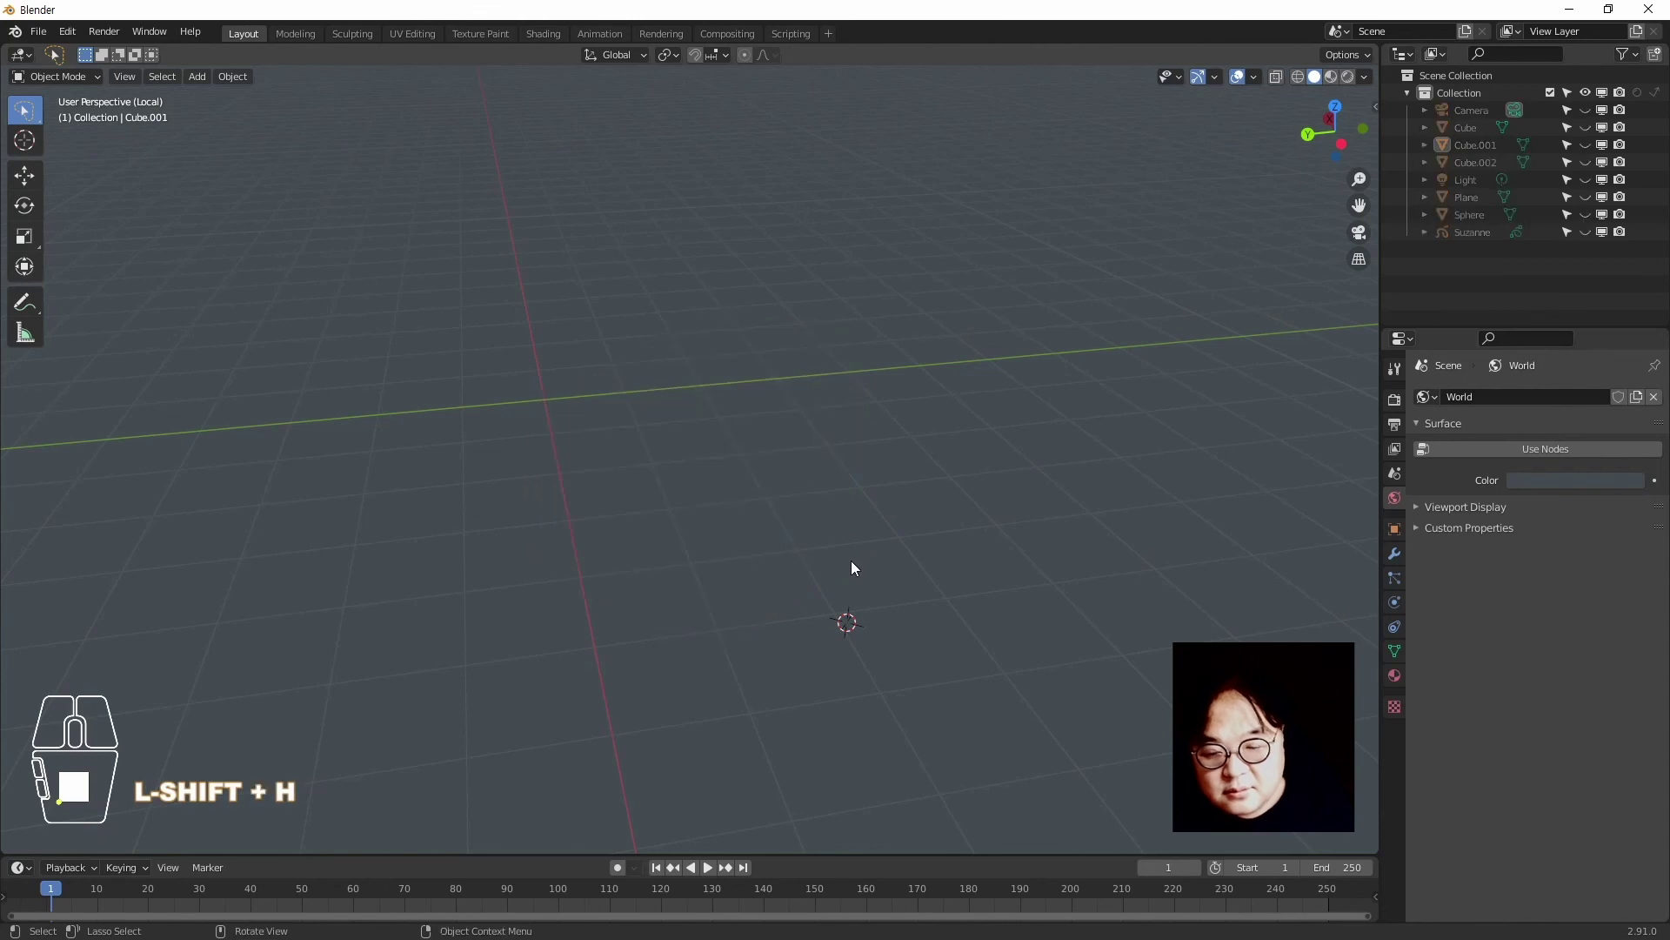
key(KP_Divide)
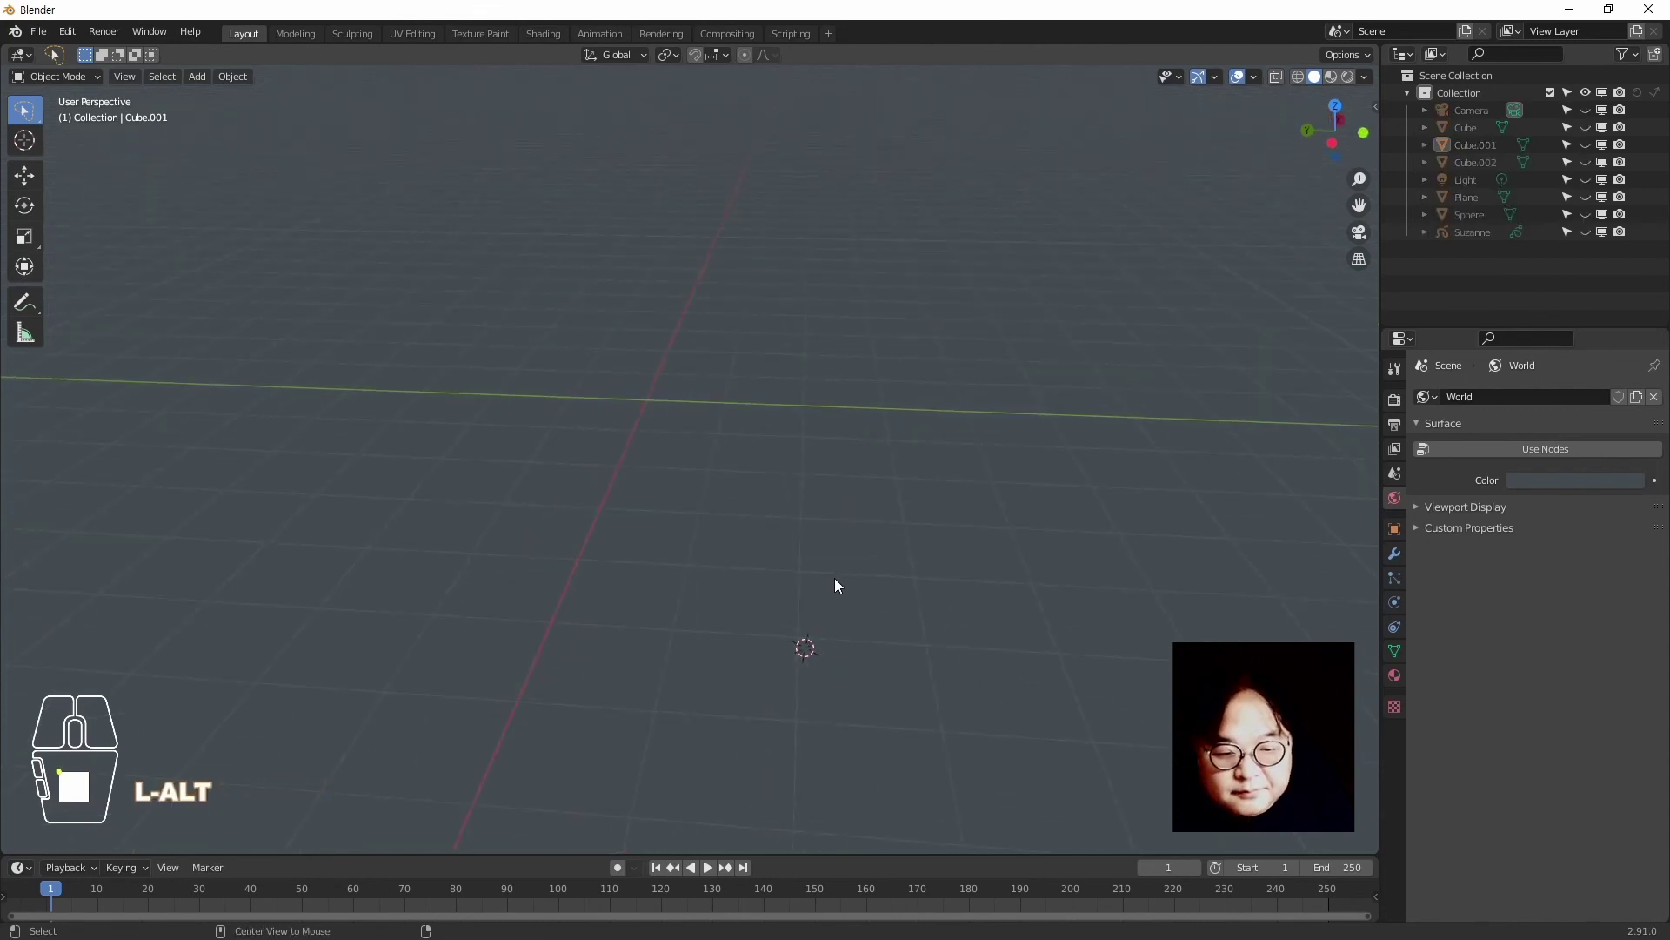
key(alt+h)
scroll(833, 577, down, 2)
middle_drag(542, 471, 609, 445)
click(910, 266)
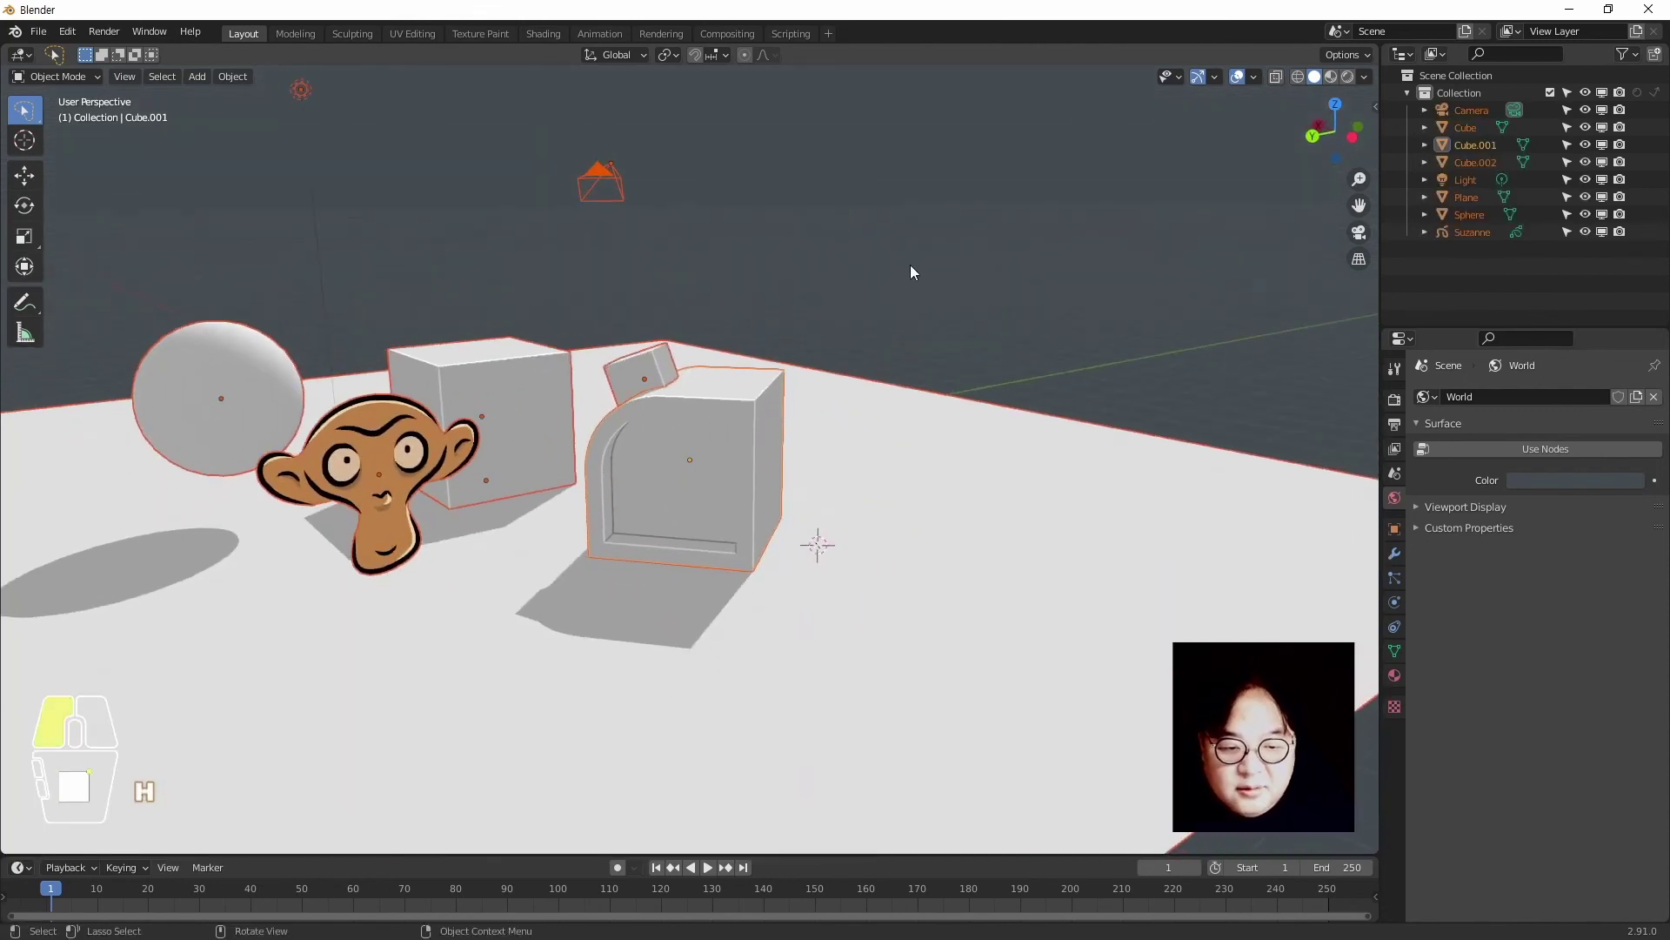
Isolate Cube.001 and Cube.002 together in Local View and return to the full scene, doing this twice
click(658, 383)
shift+click(686, 404)
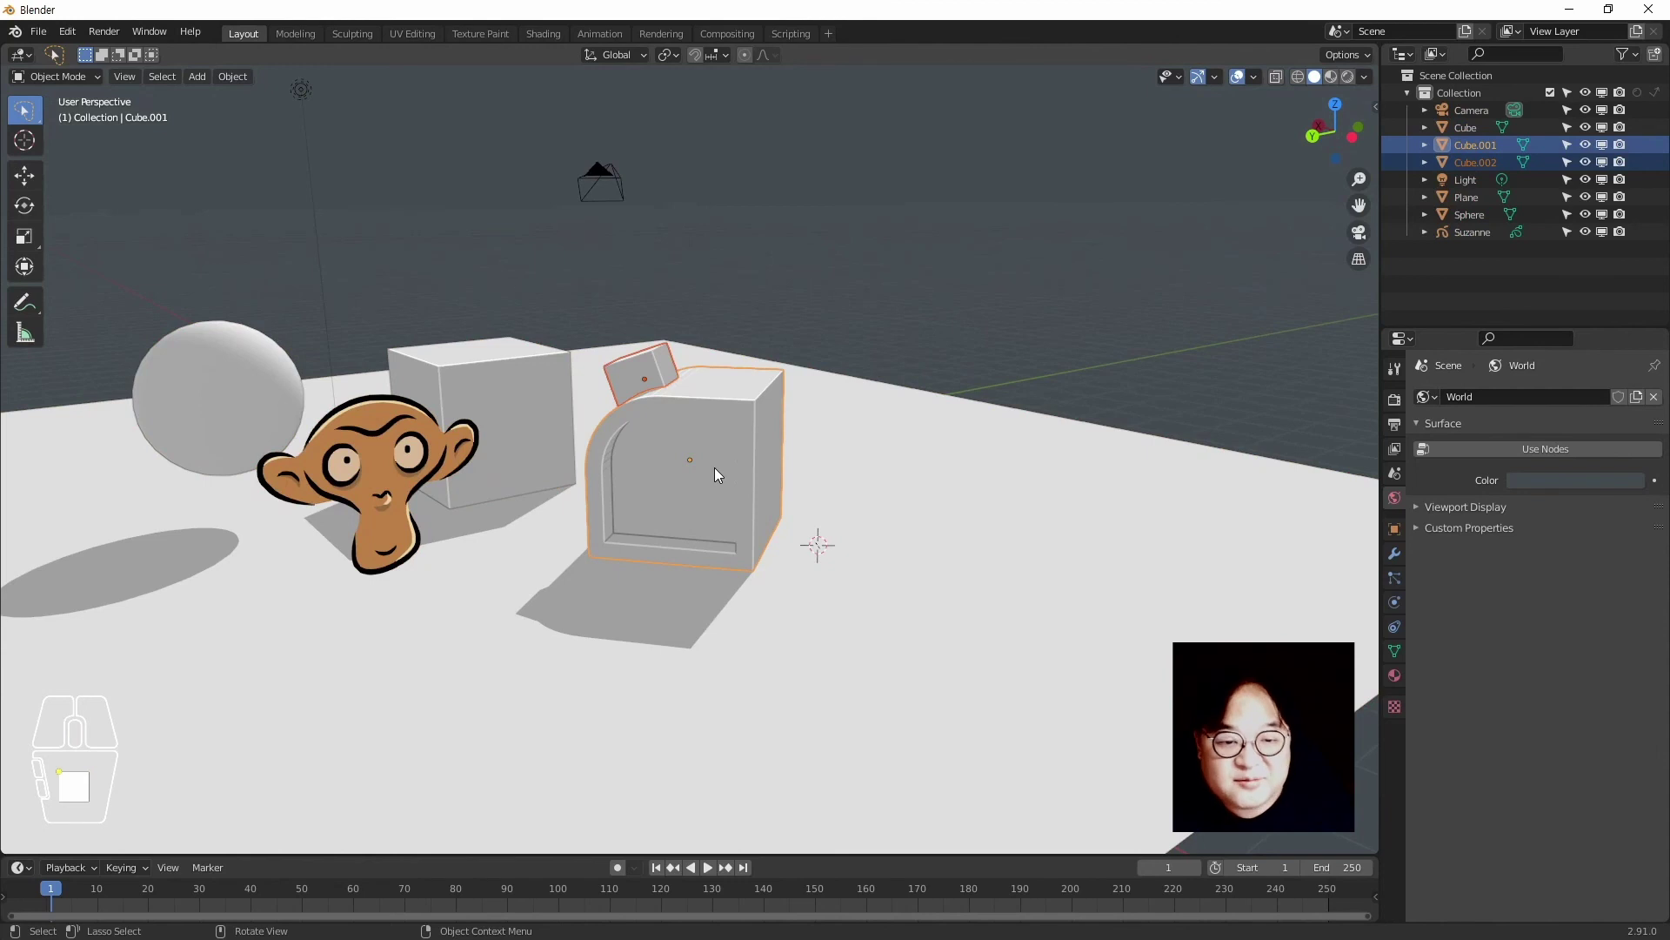
key(KP_Divide)
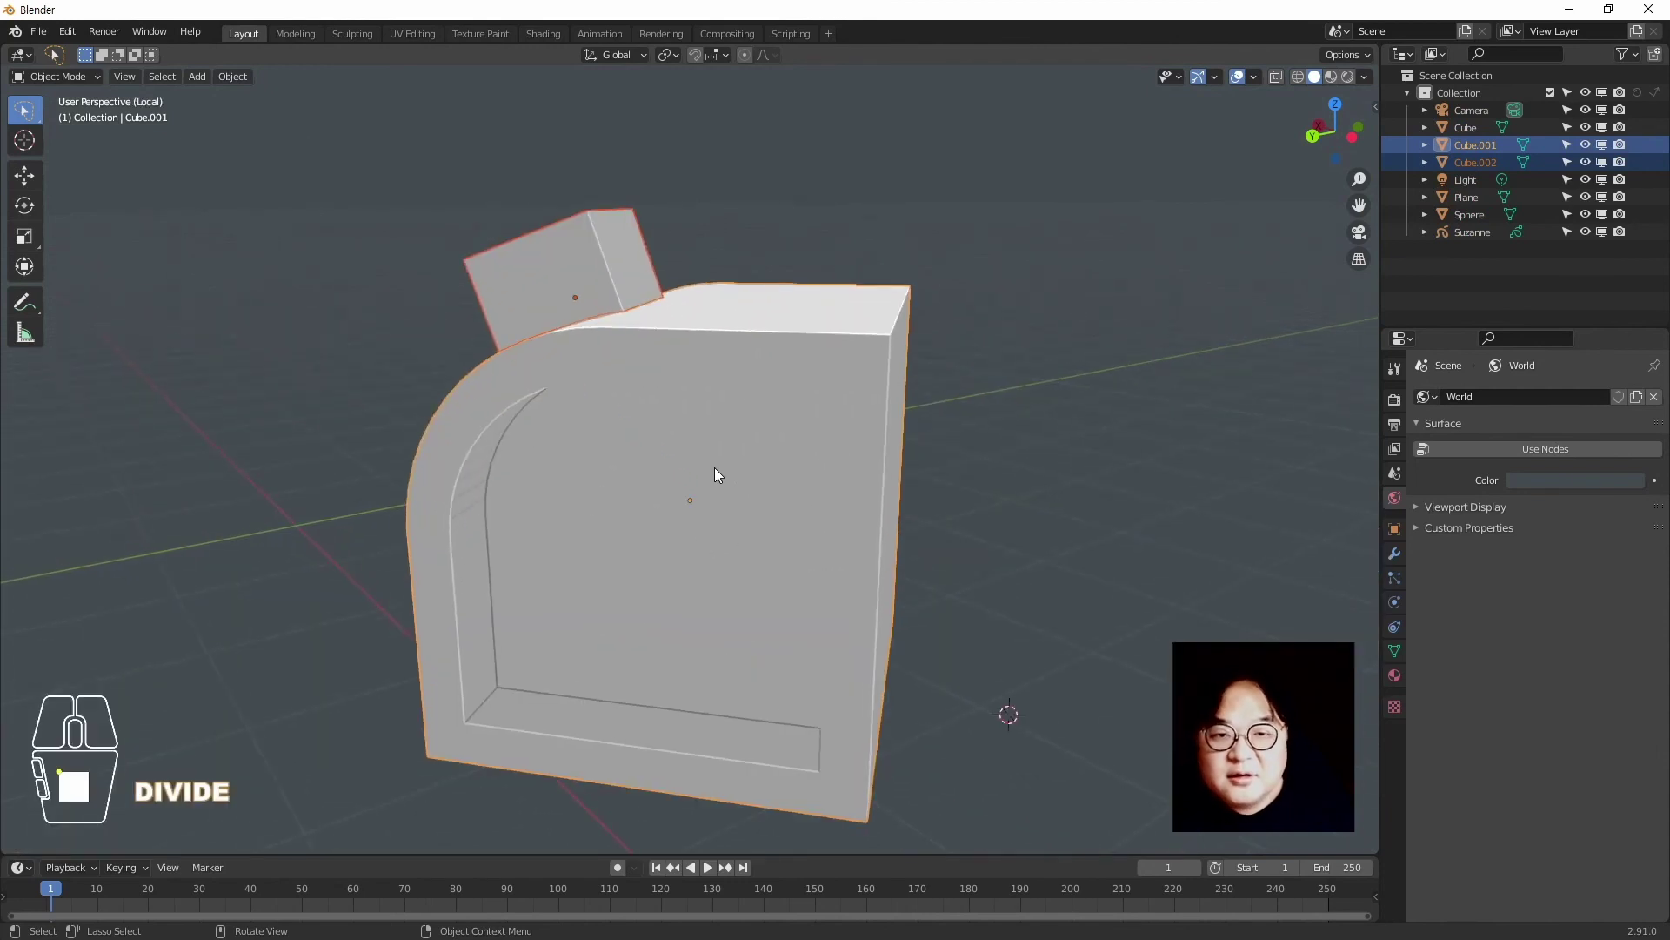
key(KP_Divide)
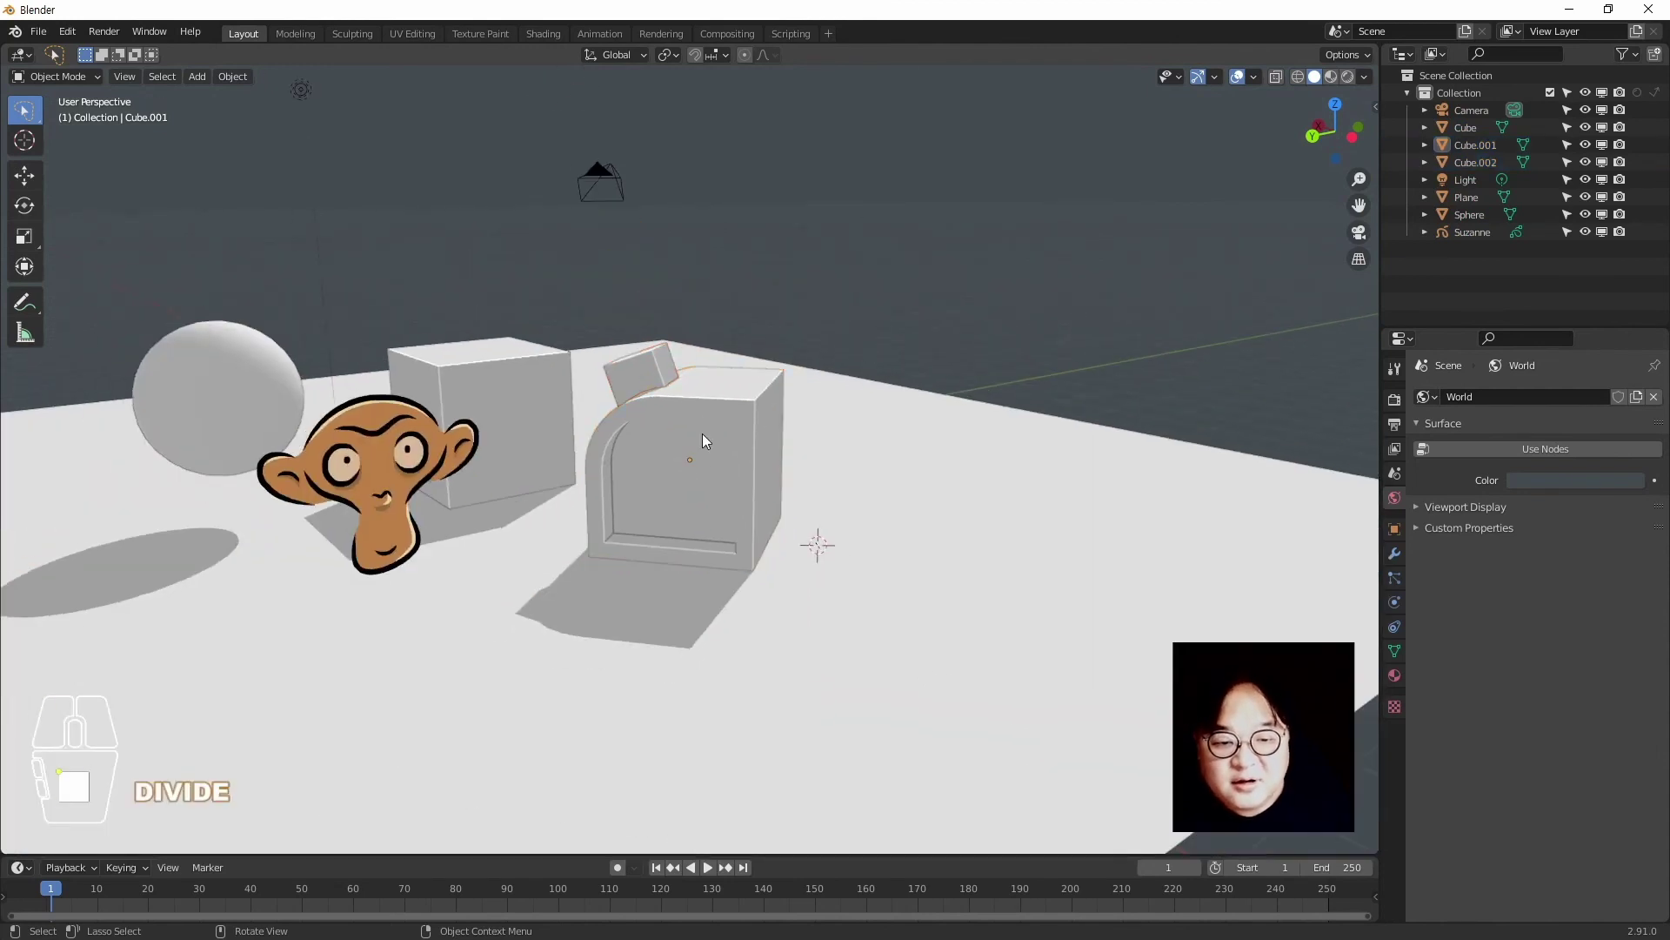
shift+click(637, 379)
shift+click(762, 440)
key(KP_Divide)
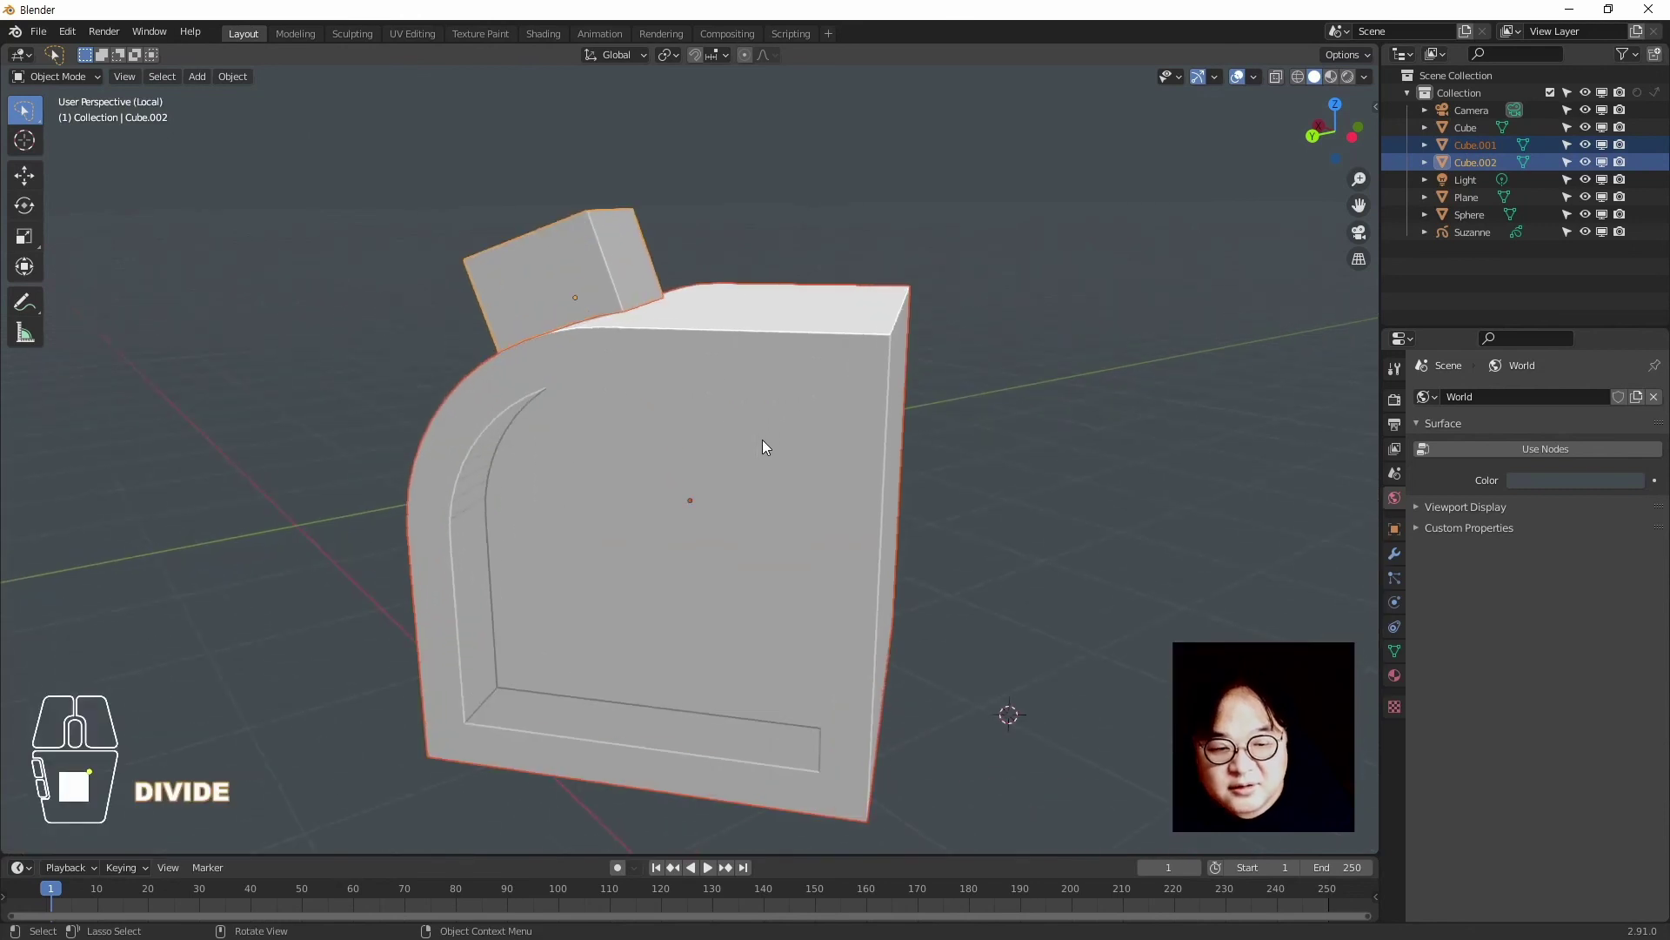
key(KP_Divide)
Isolate Suzanne in Local View to inspect it from another angle, return to the full scene and deselect everything
click(419, 504)
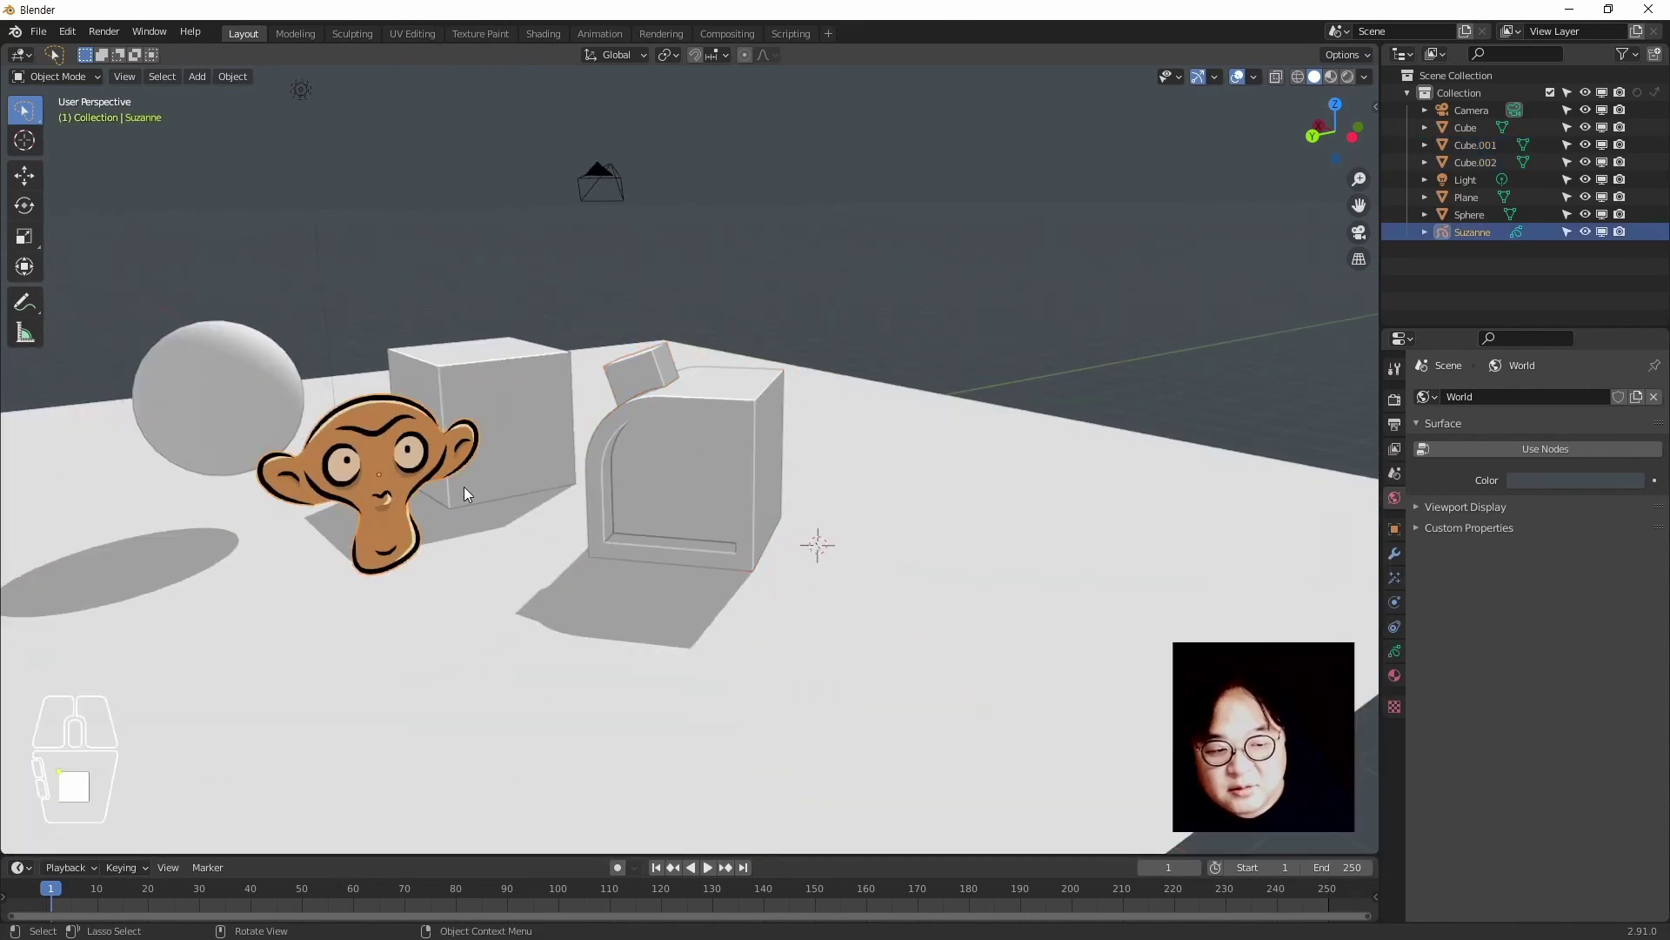
key(KP_Divide)
middle_drag(446, 494, 738, 548)
key(KP_Divide)
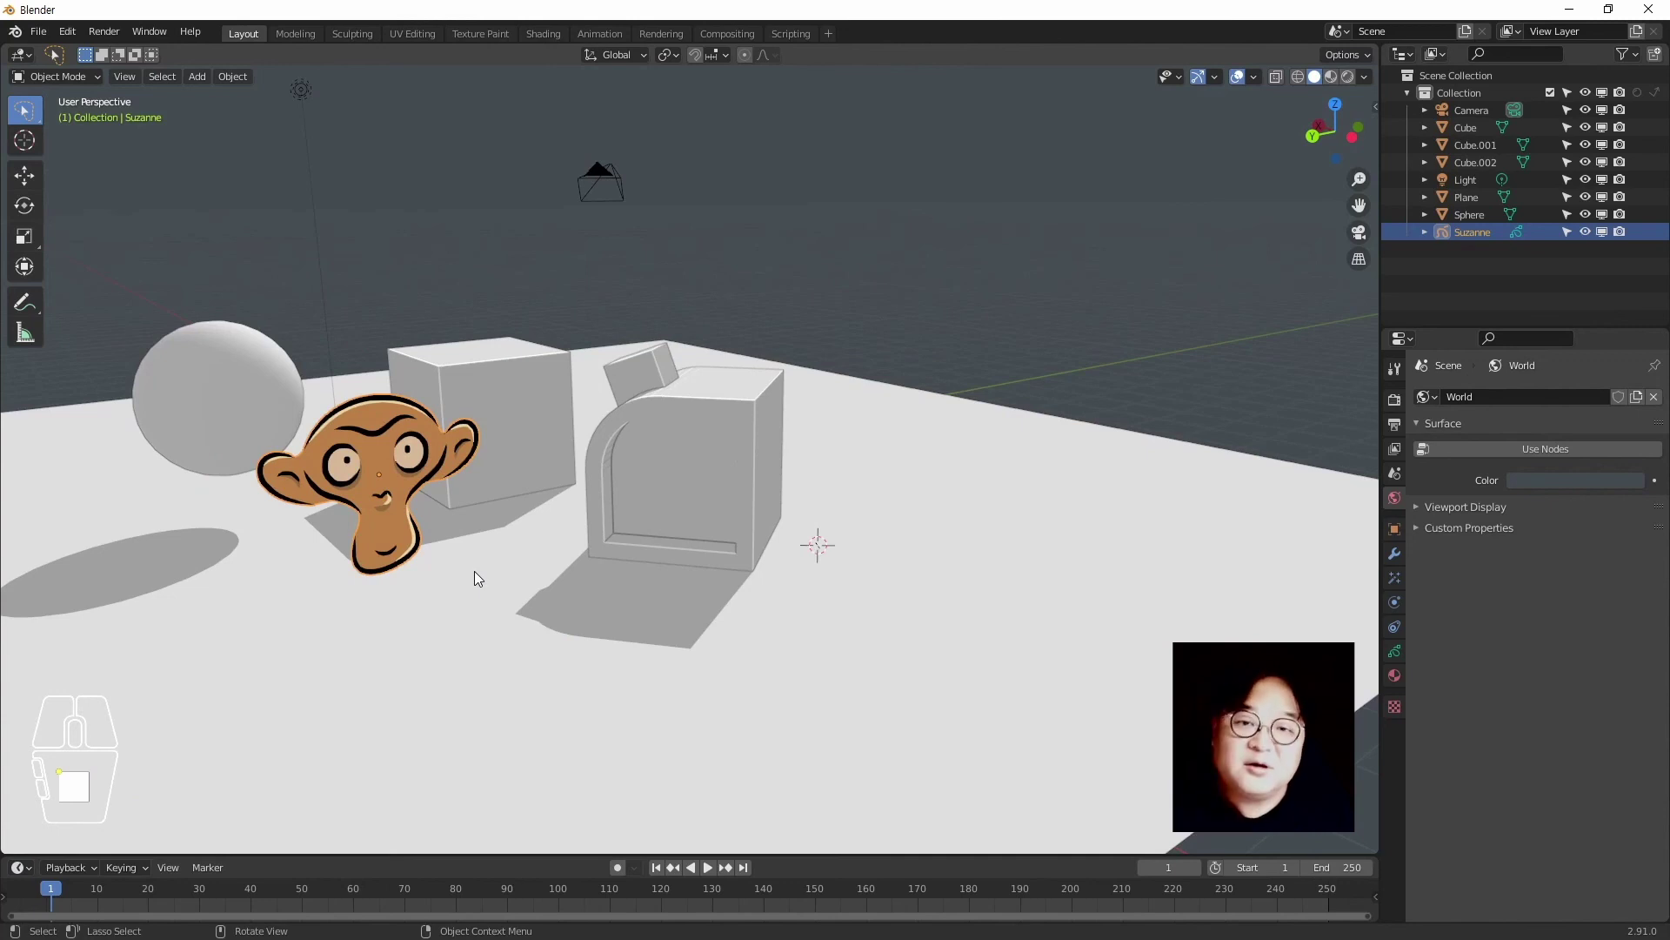
click(782, 284)
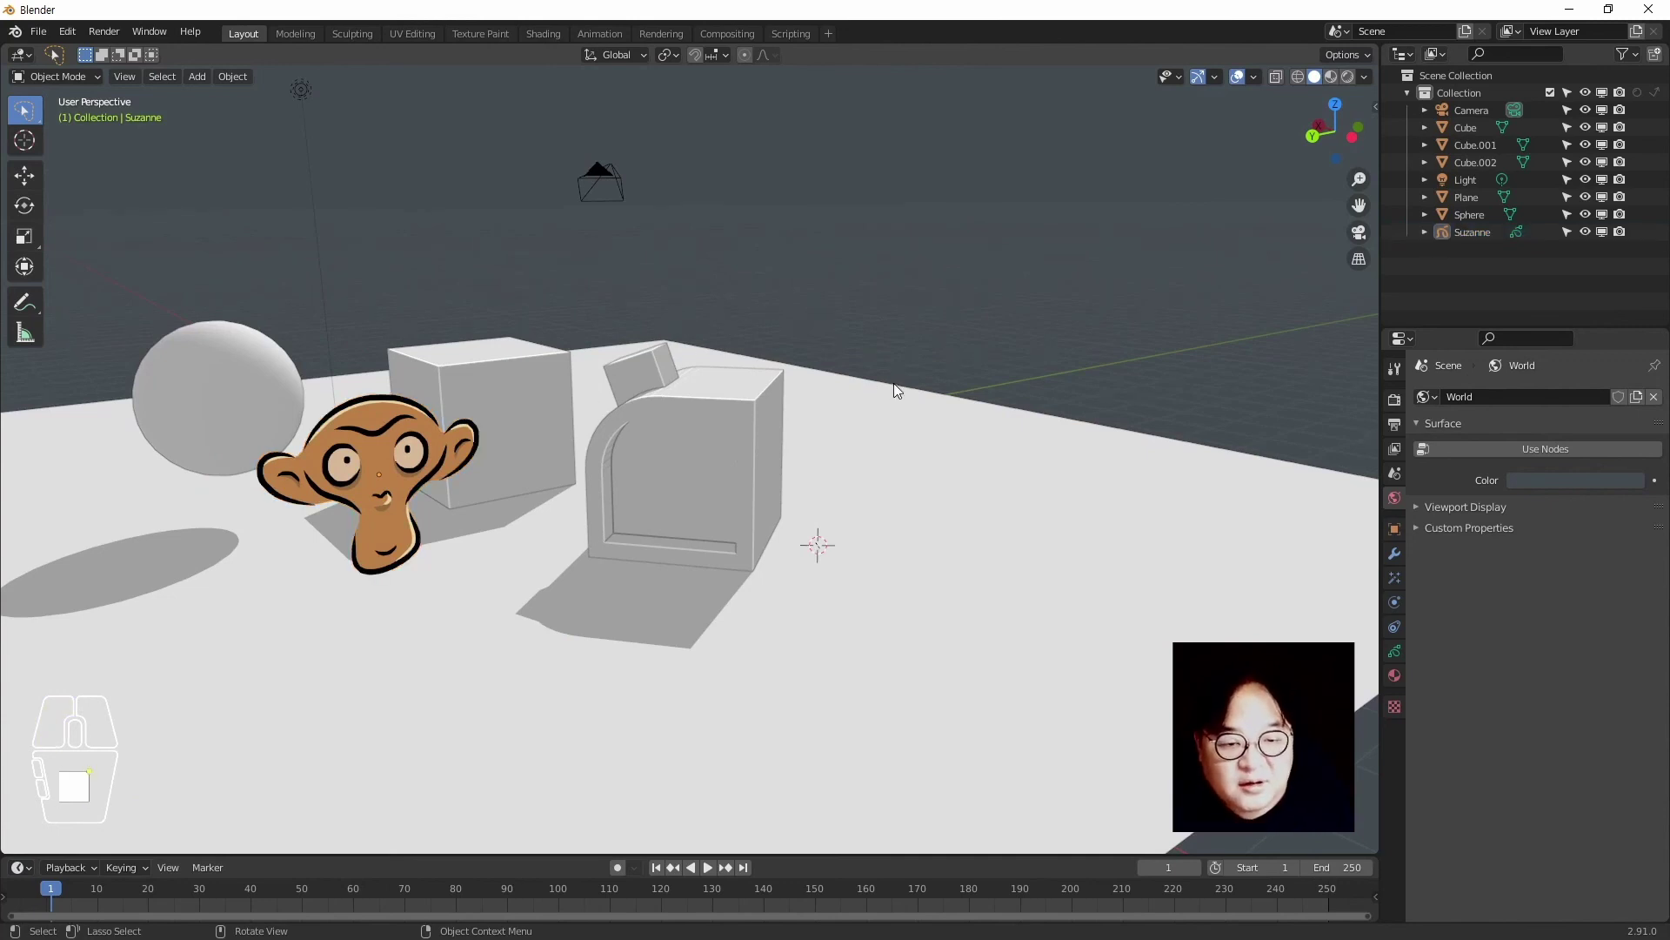
Isolate the Suzanne object with the Toggle Local View command and clear the selection
middle_drag(894, 383, 602, 384)
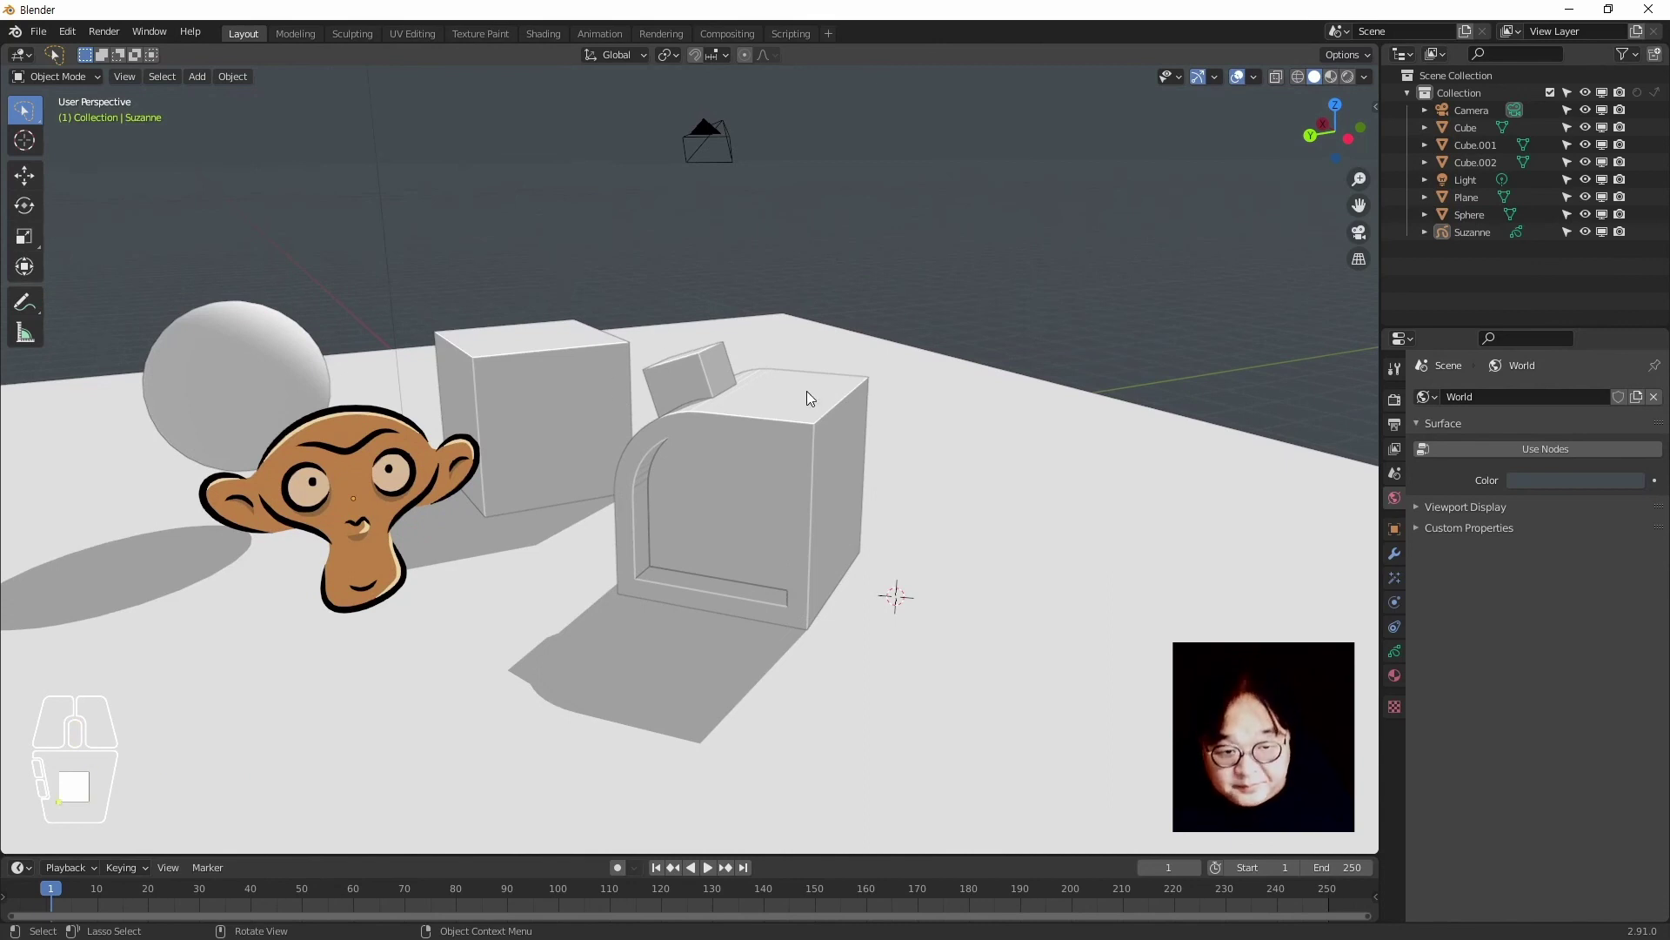
scroll(806, 398, down, 1)
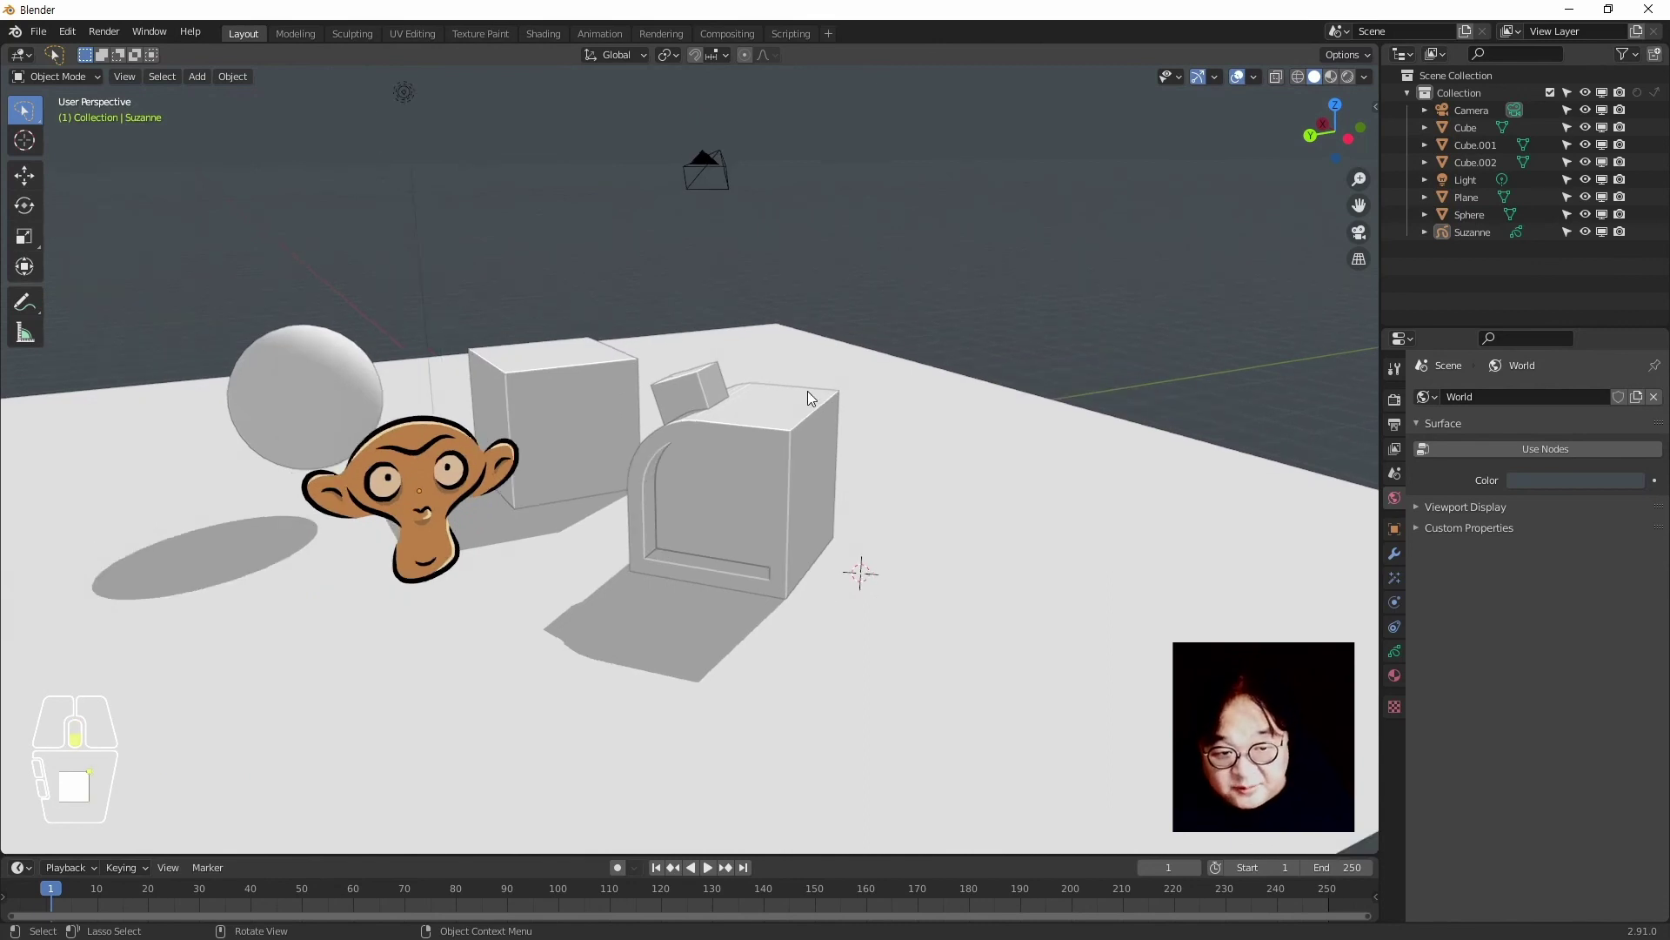
click(571, 265)
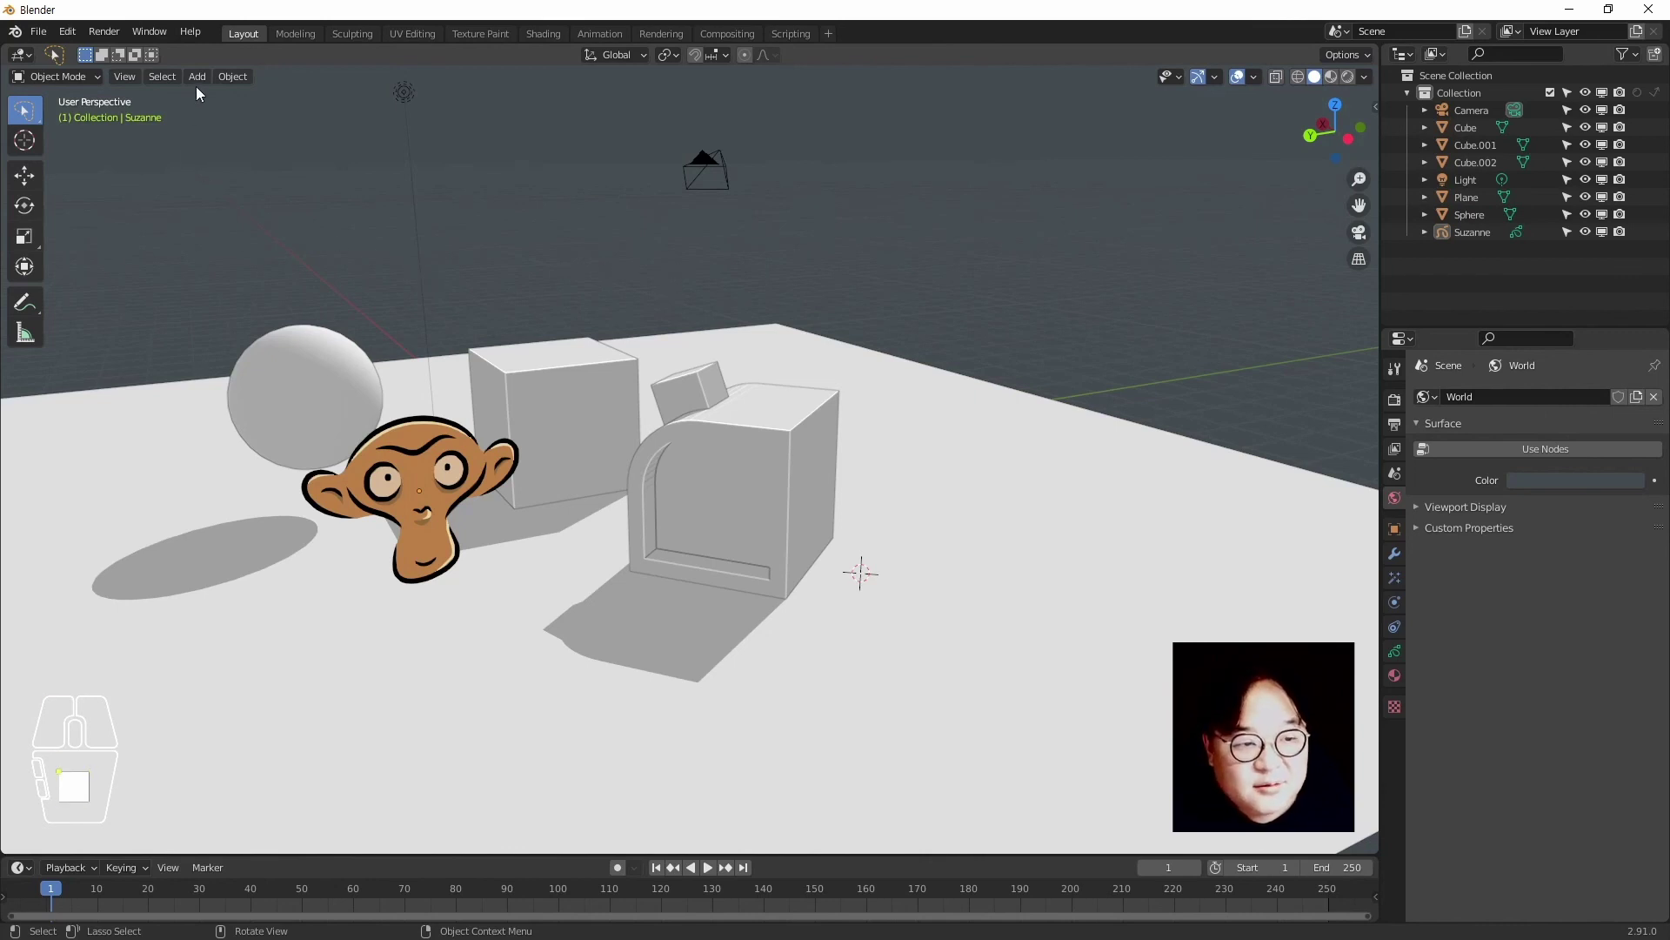
click(132, 80)
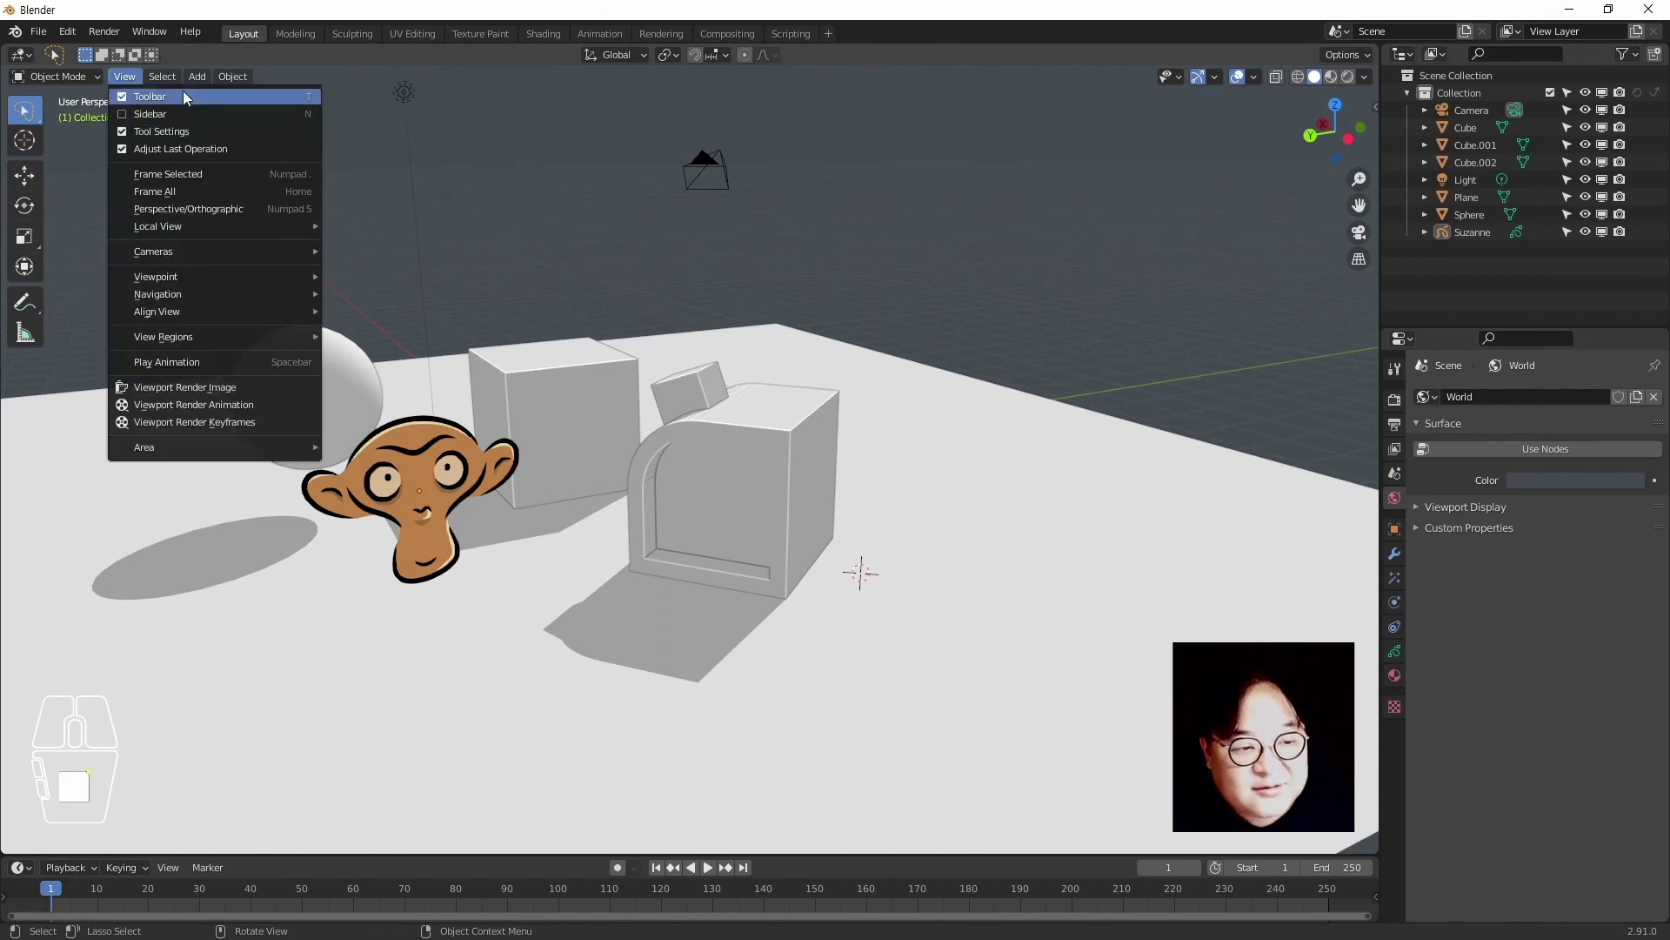
click(391, 475)
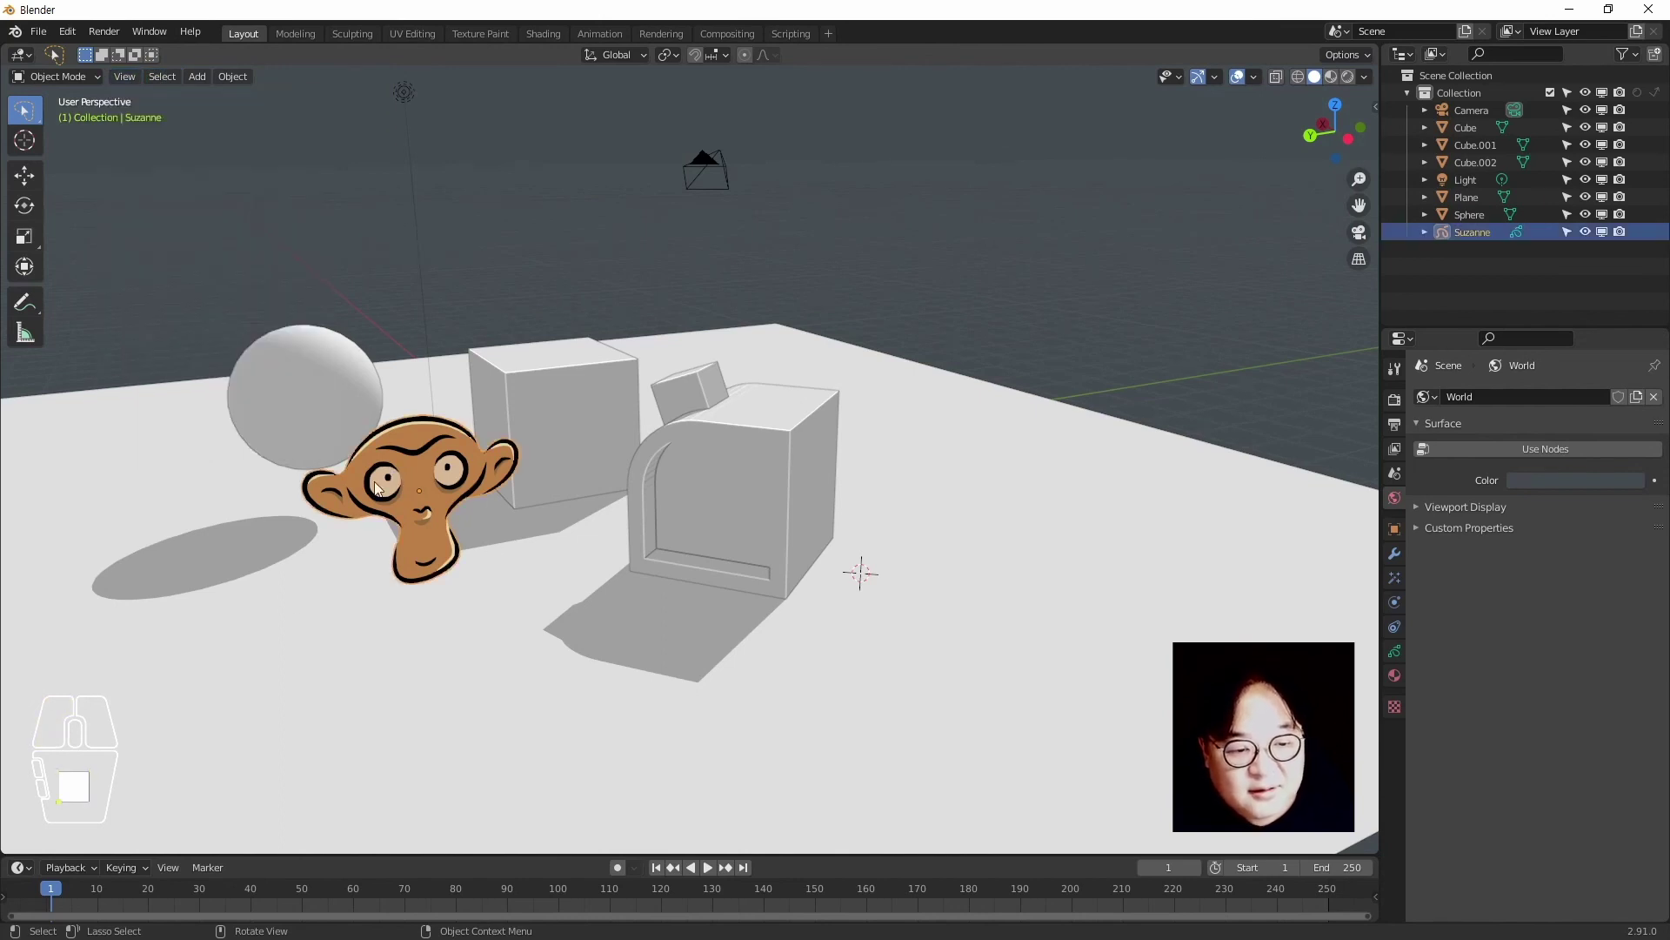
click(127, 77)
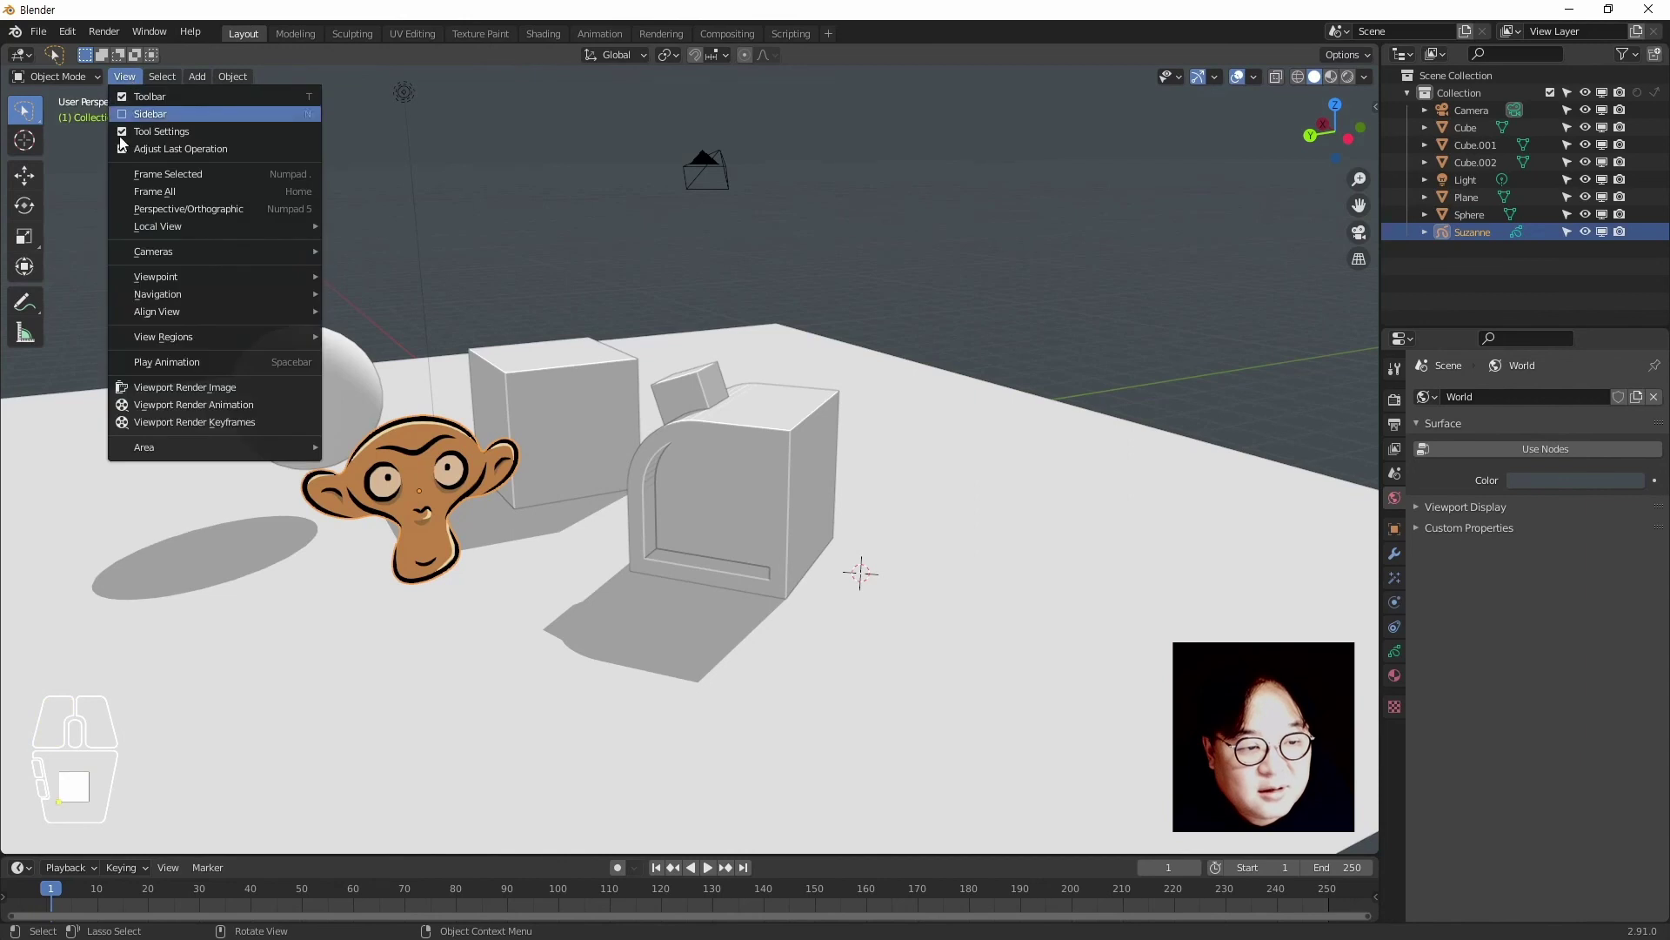
mouse_move(258, 253)
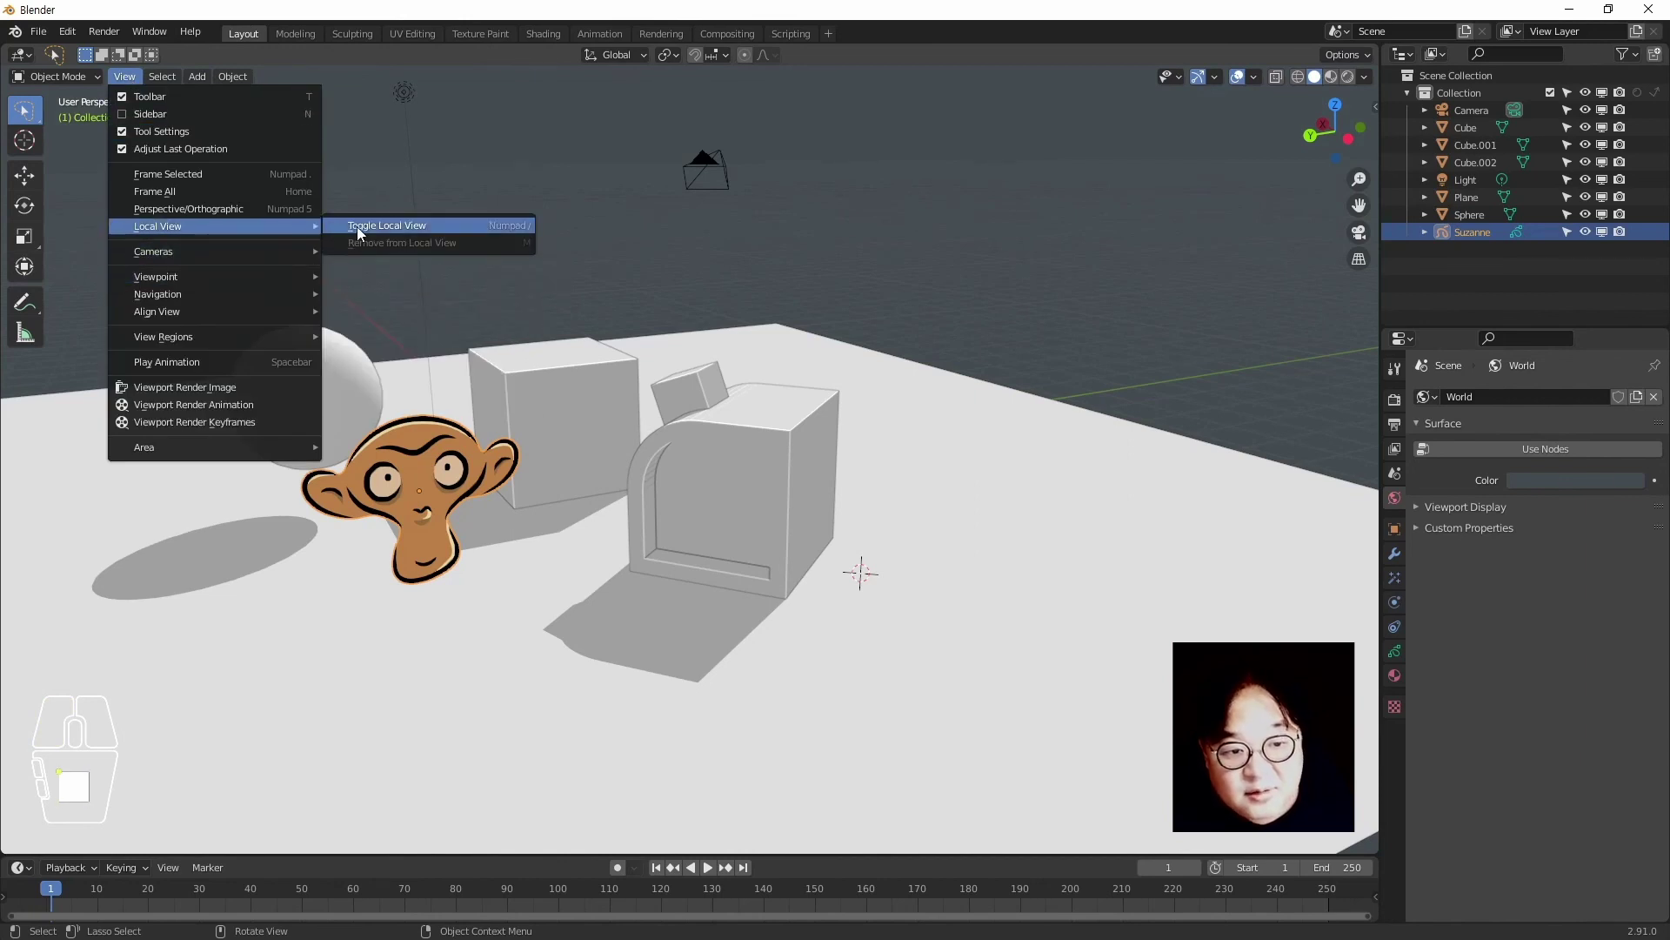
click(532, 225)
click(940, 453)
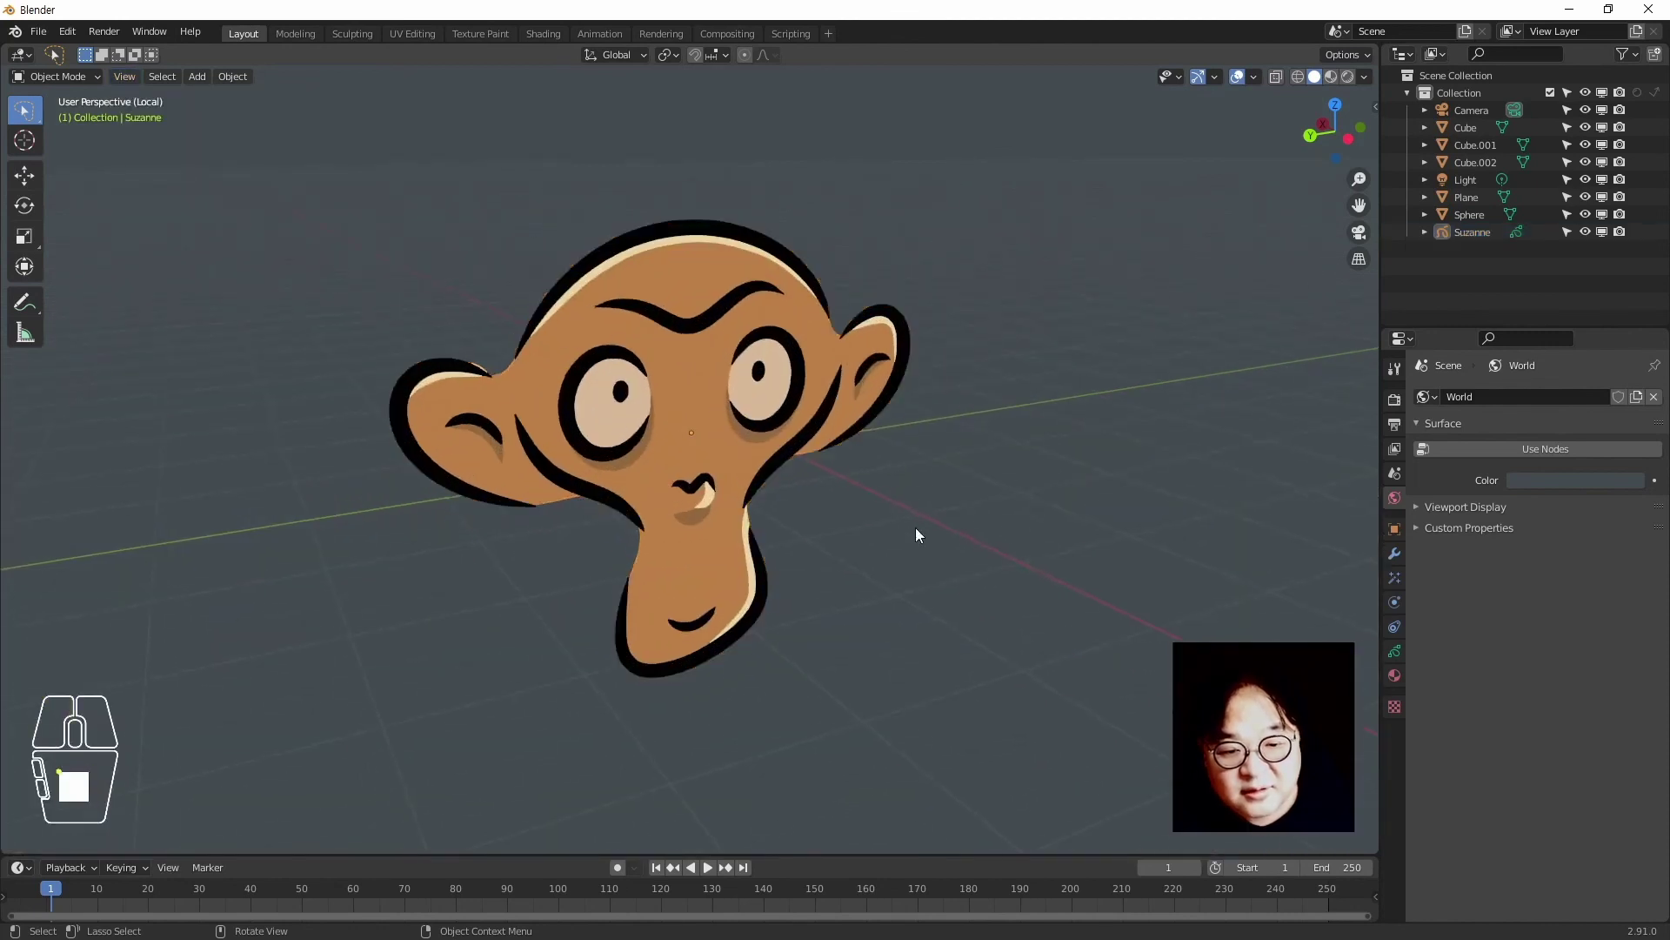
Exit Local View to bring back the whole scene
click(126, 76)
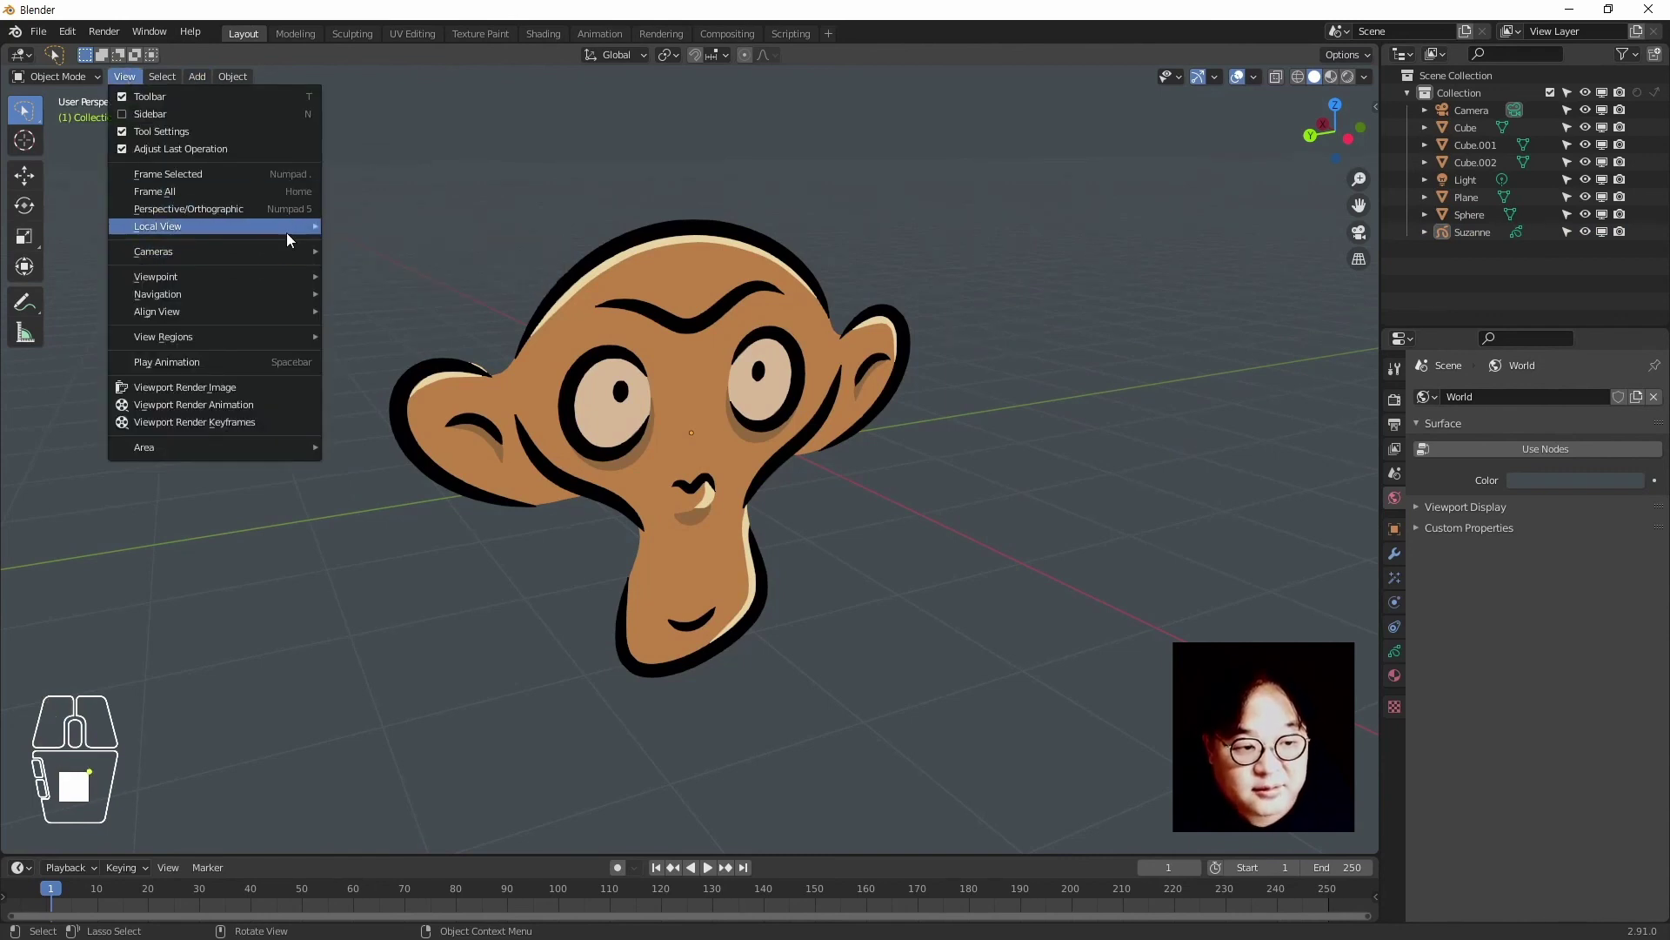
mouse_move(287, 233)
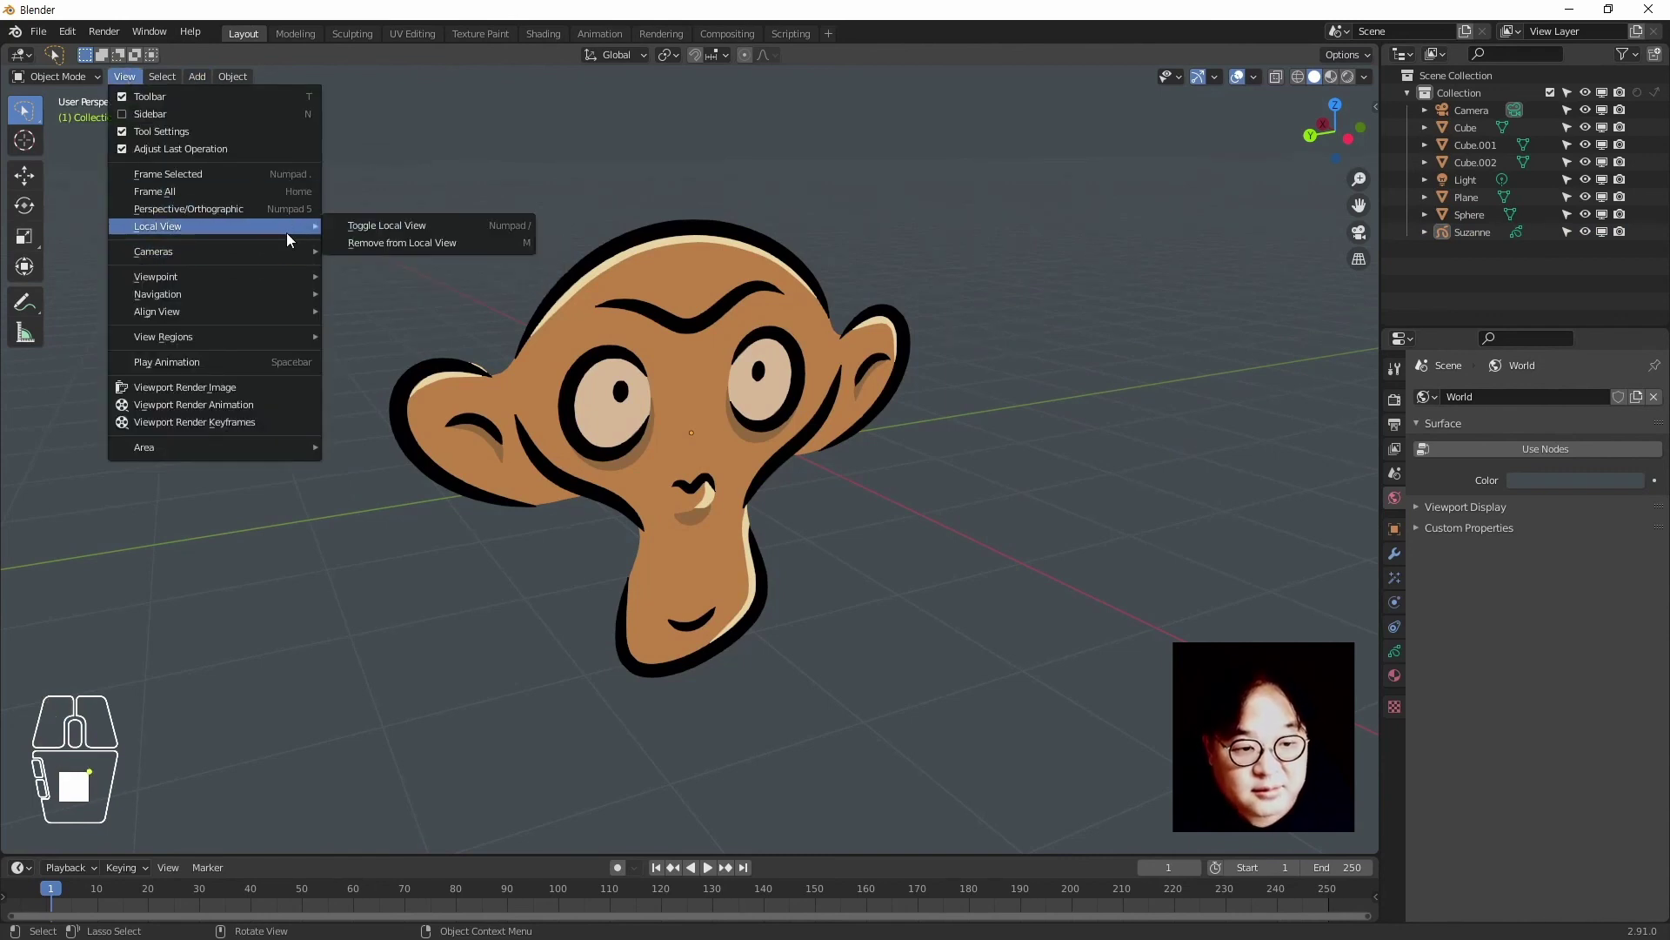
click(368, 228)
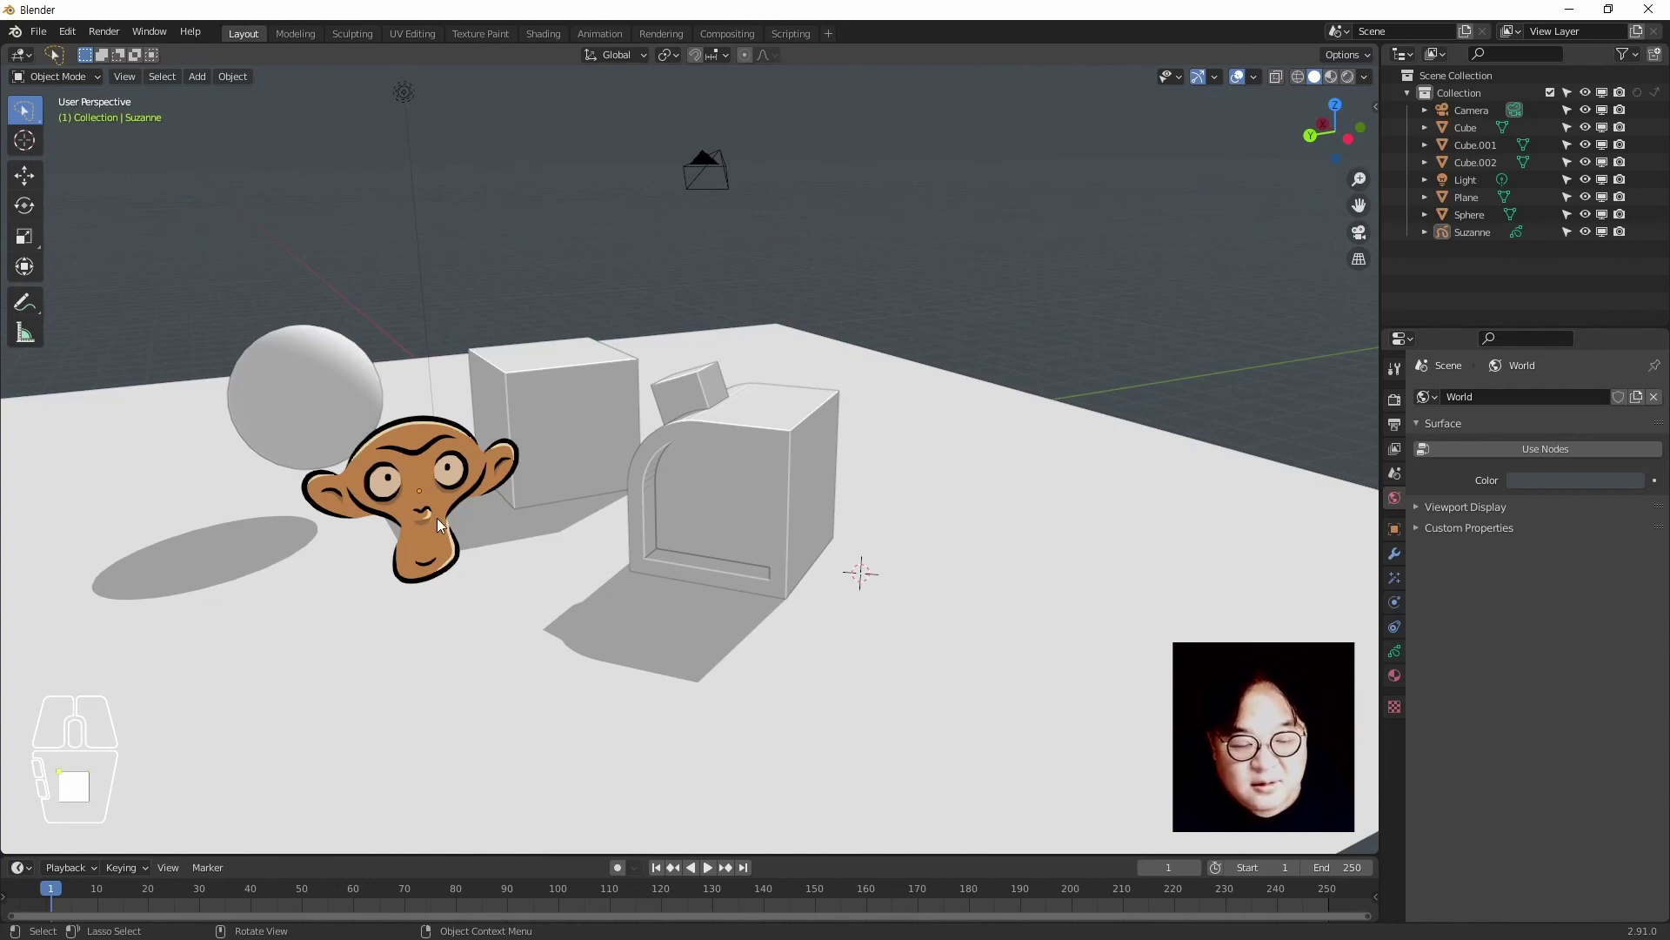
Add the Toggle Local View command to Quick Favorites
mouse_move(604, 492)
shift+middle_down()
mouse_move(679, 492)
mouse_move(607, 520)
shift+middle_up()
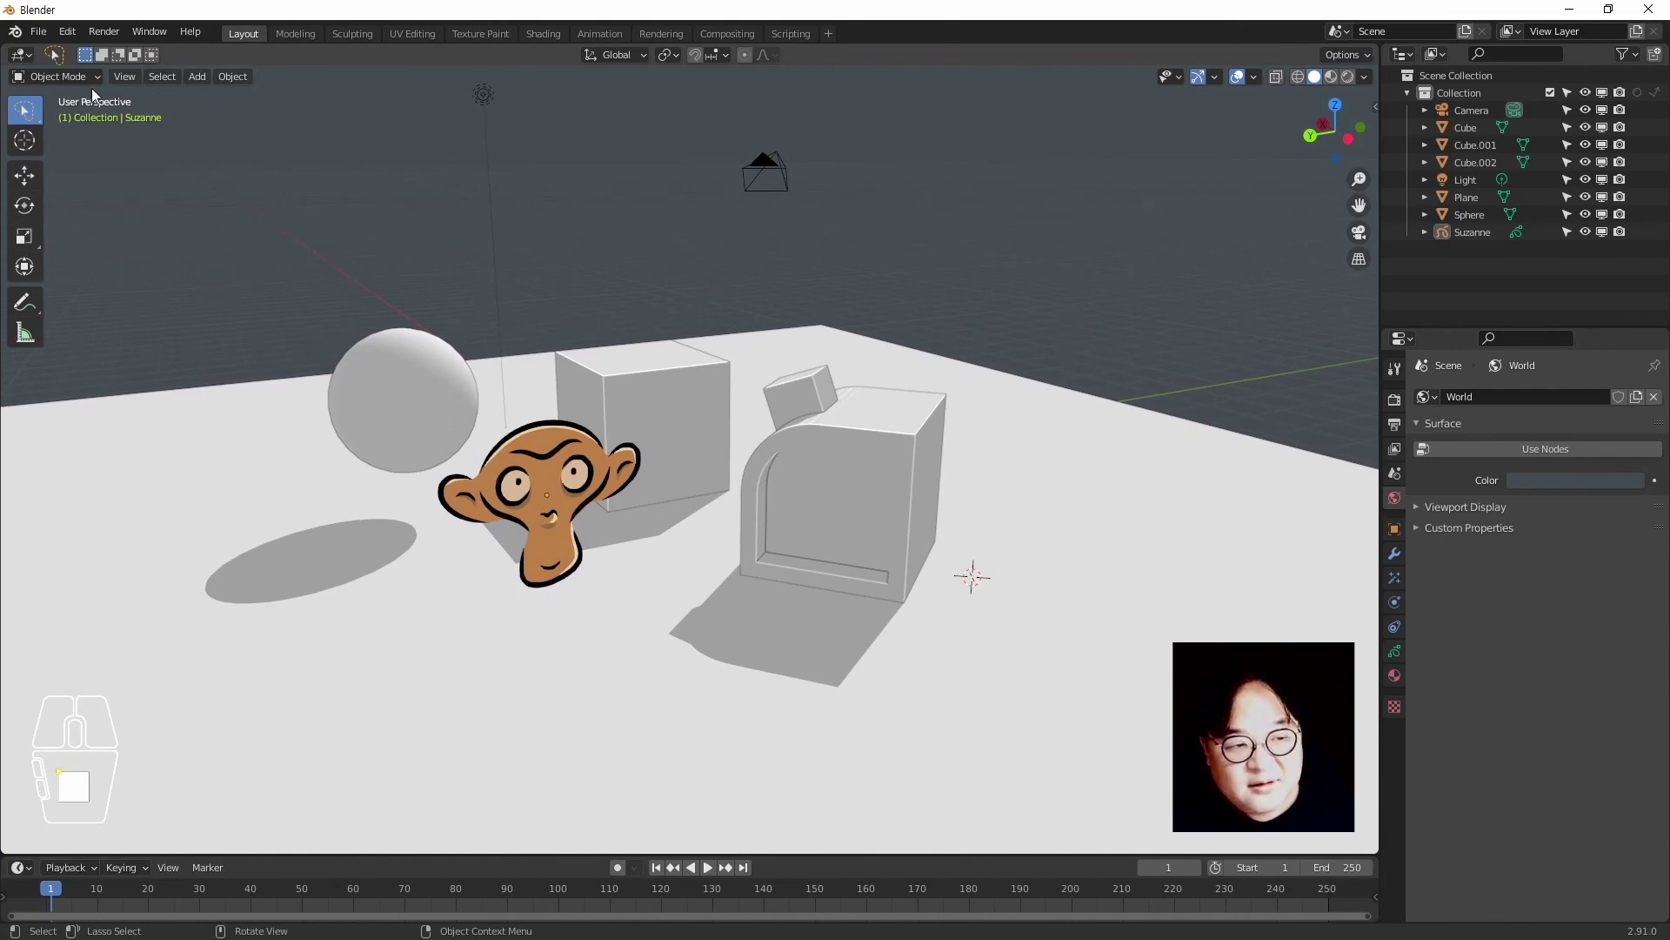
click(124, 77)
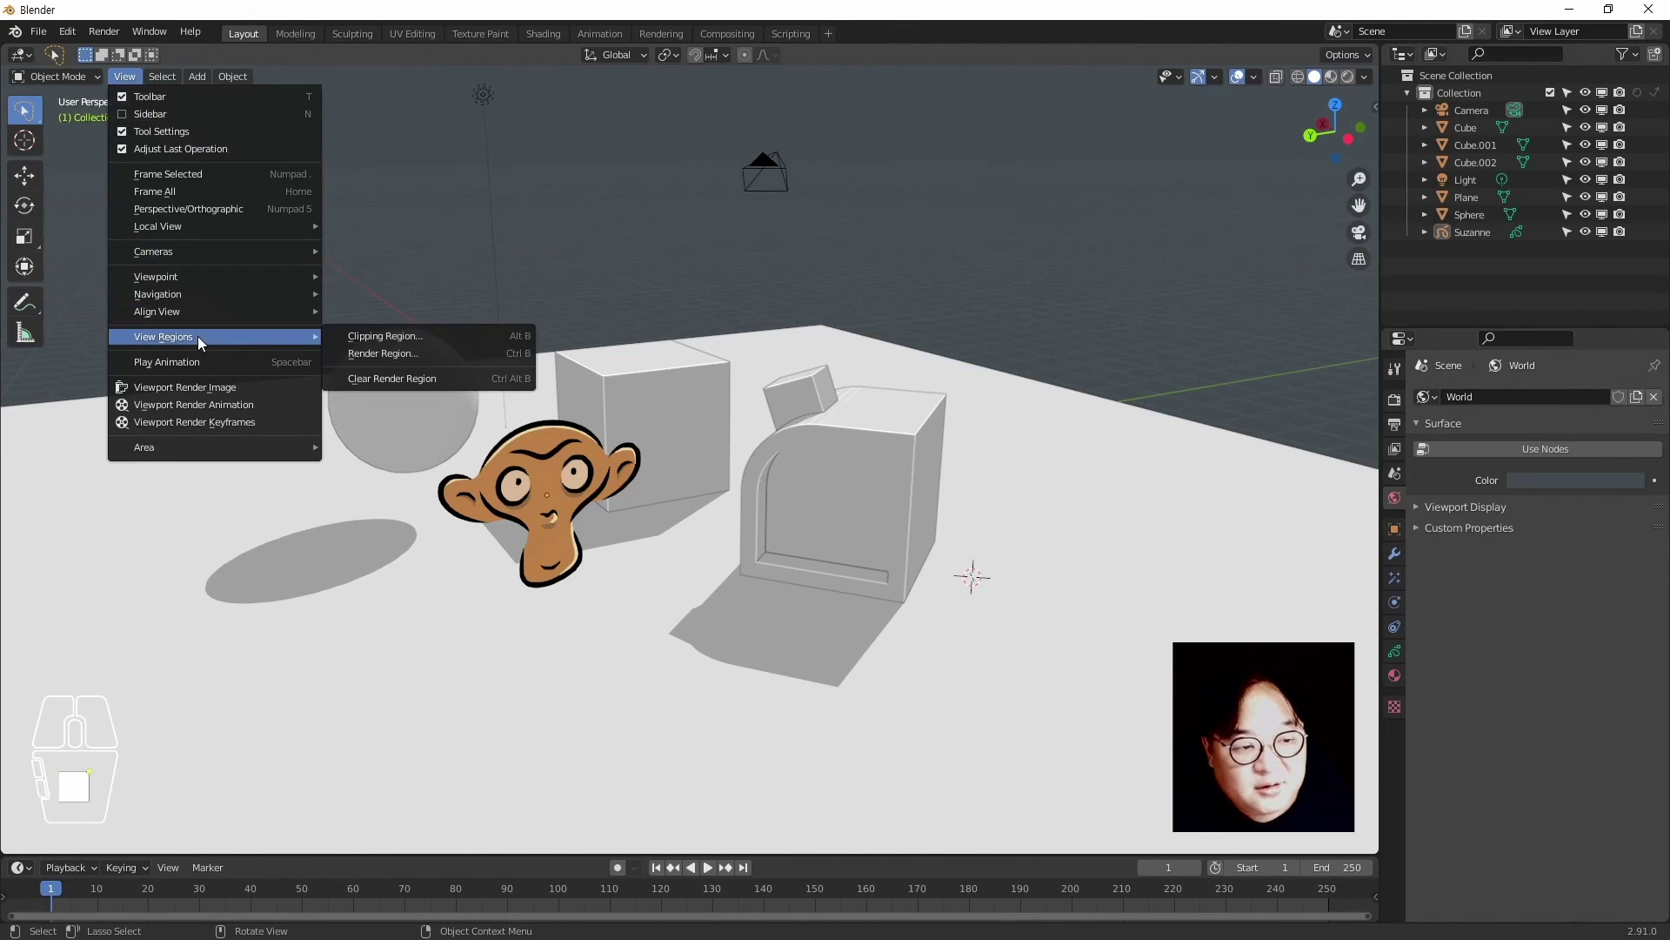
mouse_move(259, 227)
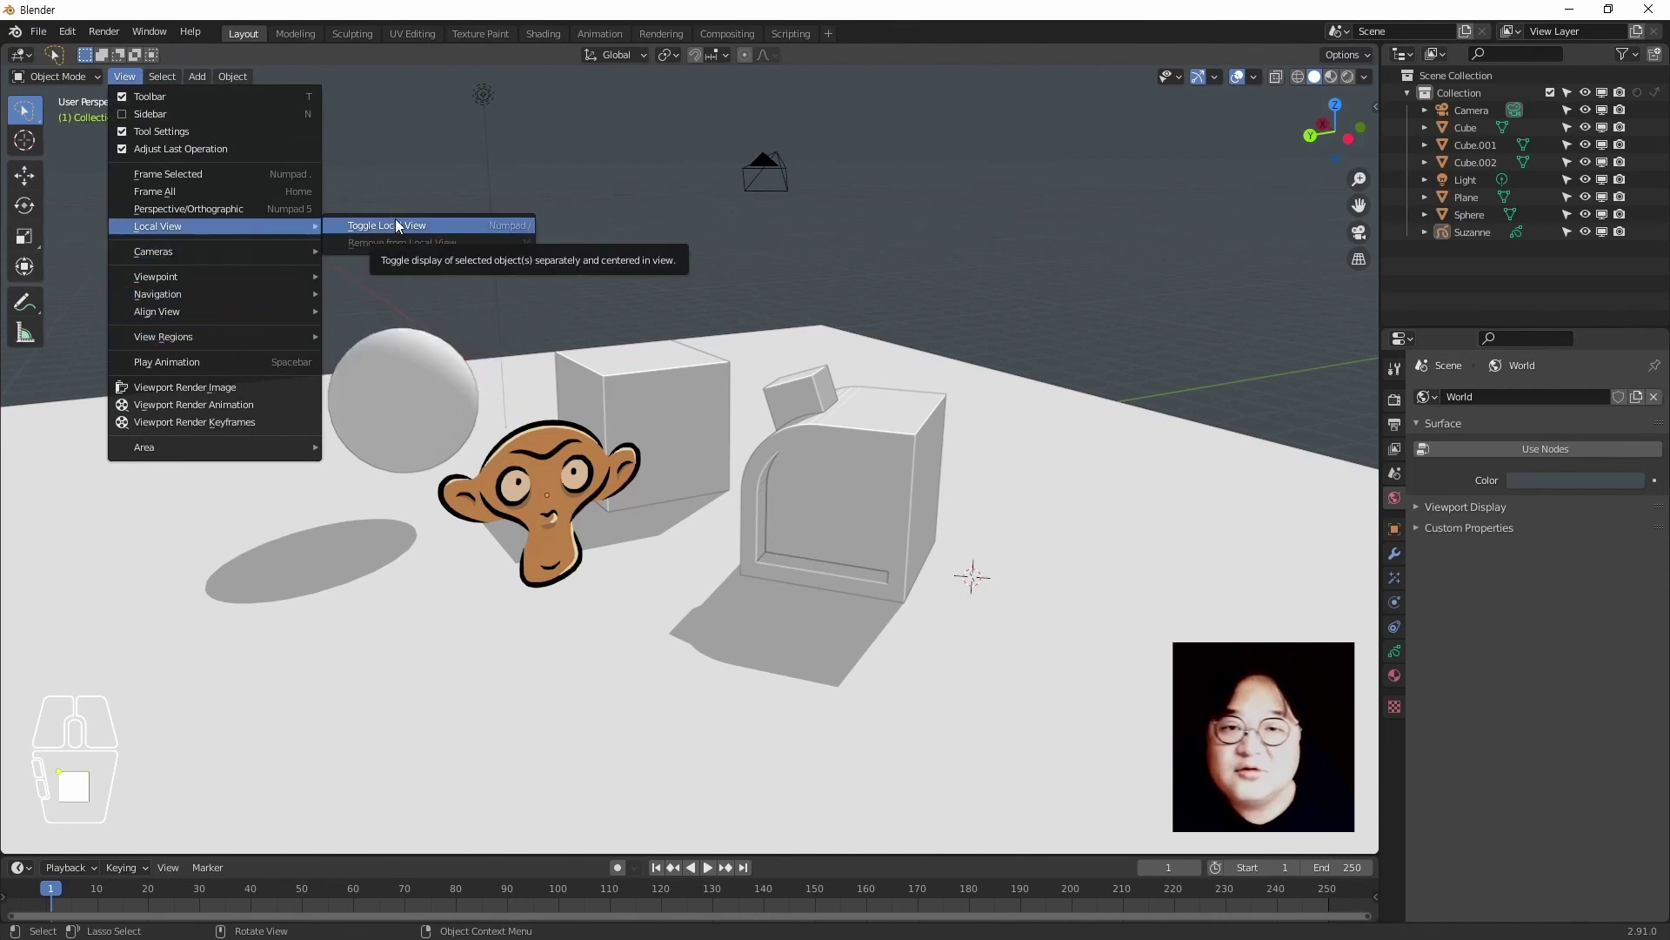
right_click(508, 225)
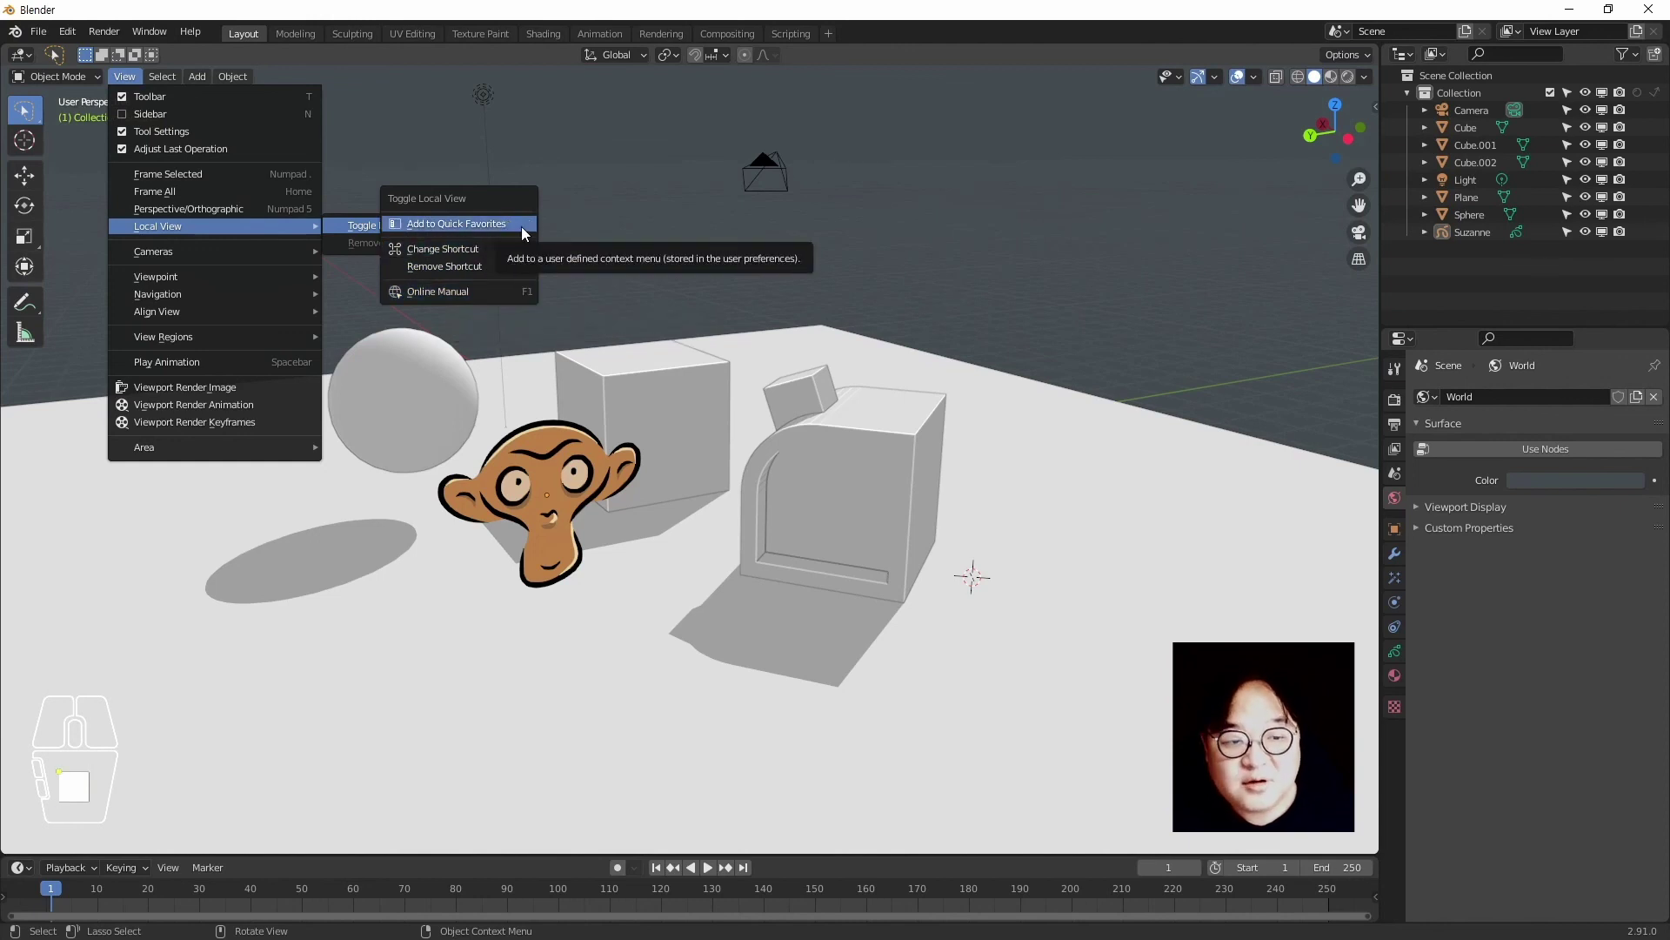
key(Escape)
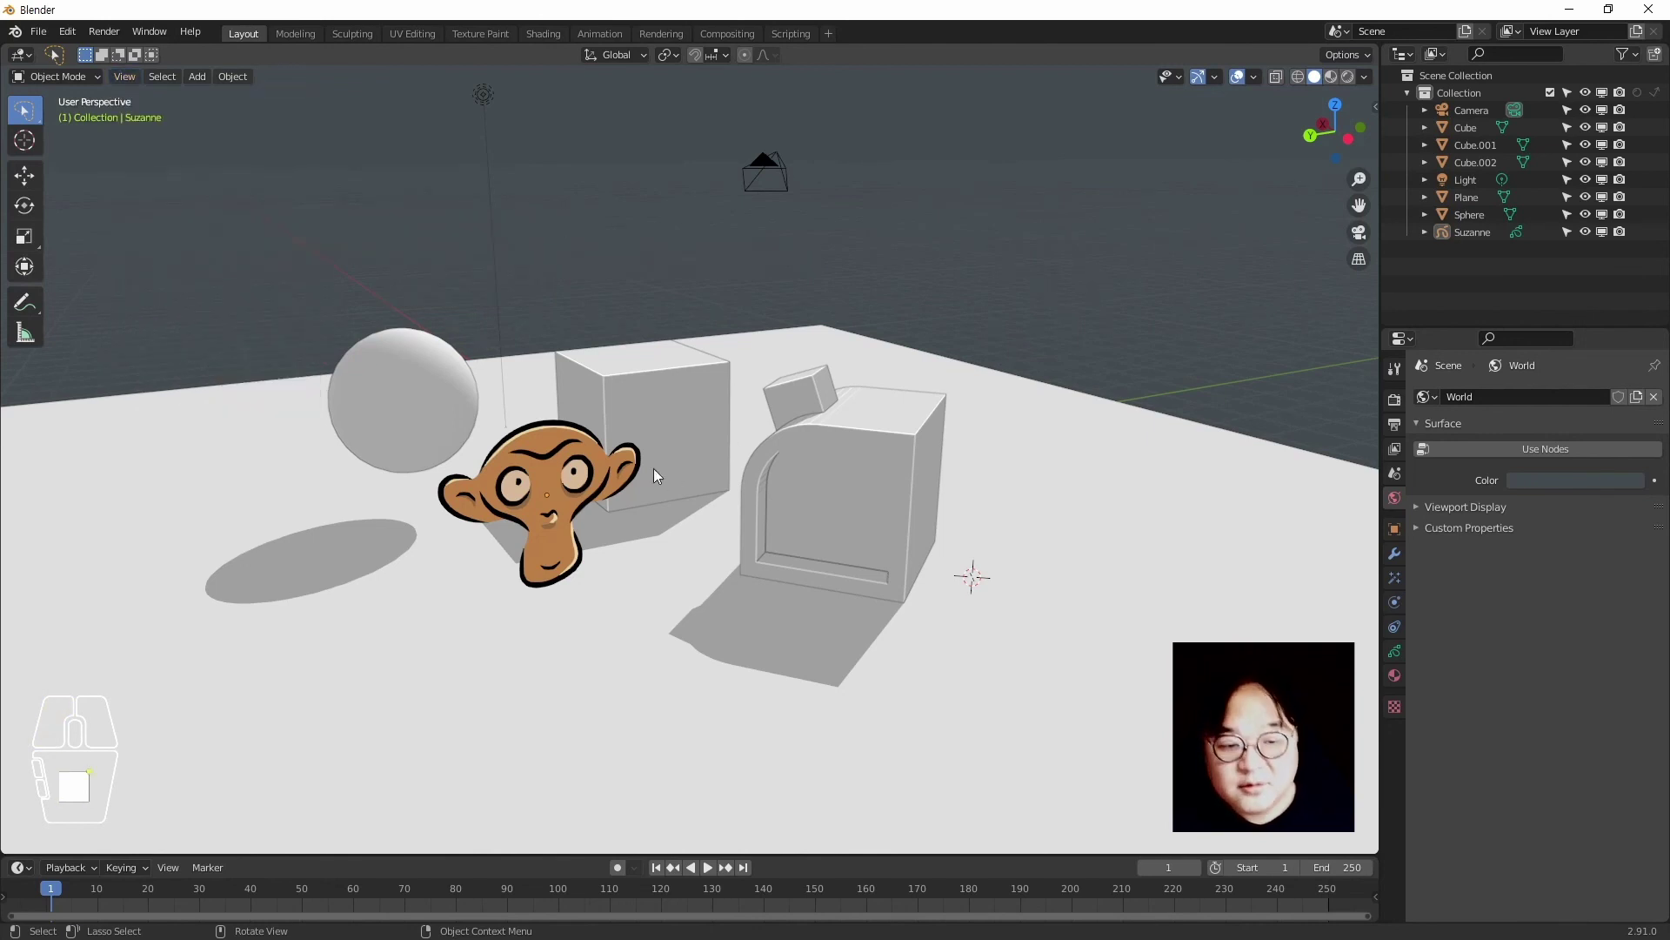
Use Toggle Local View from Quick Favorites to isolate Suzanne and exit again, and deselect everything
key(q)
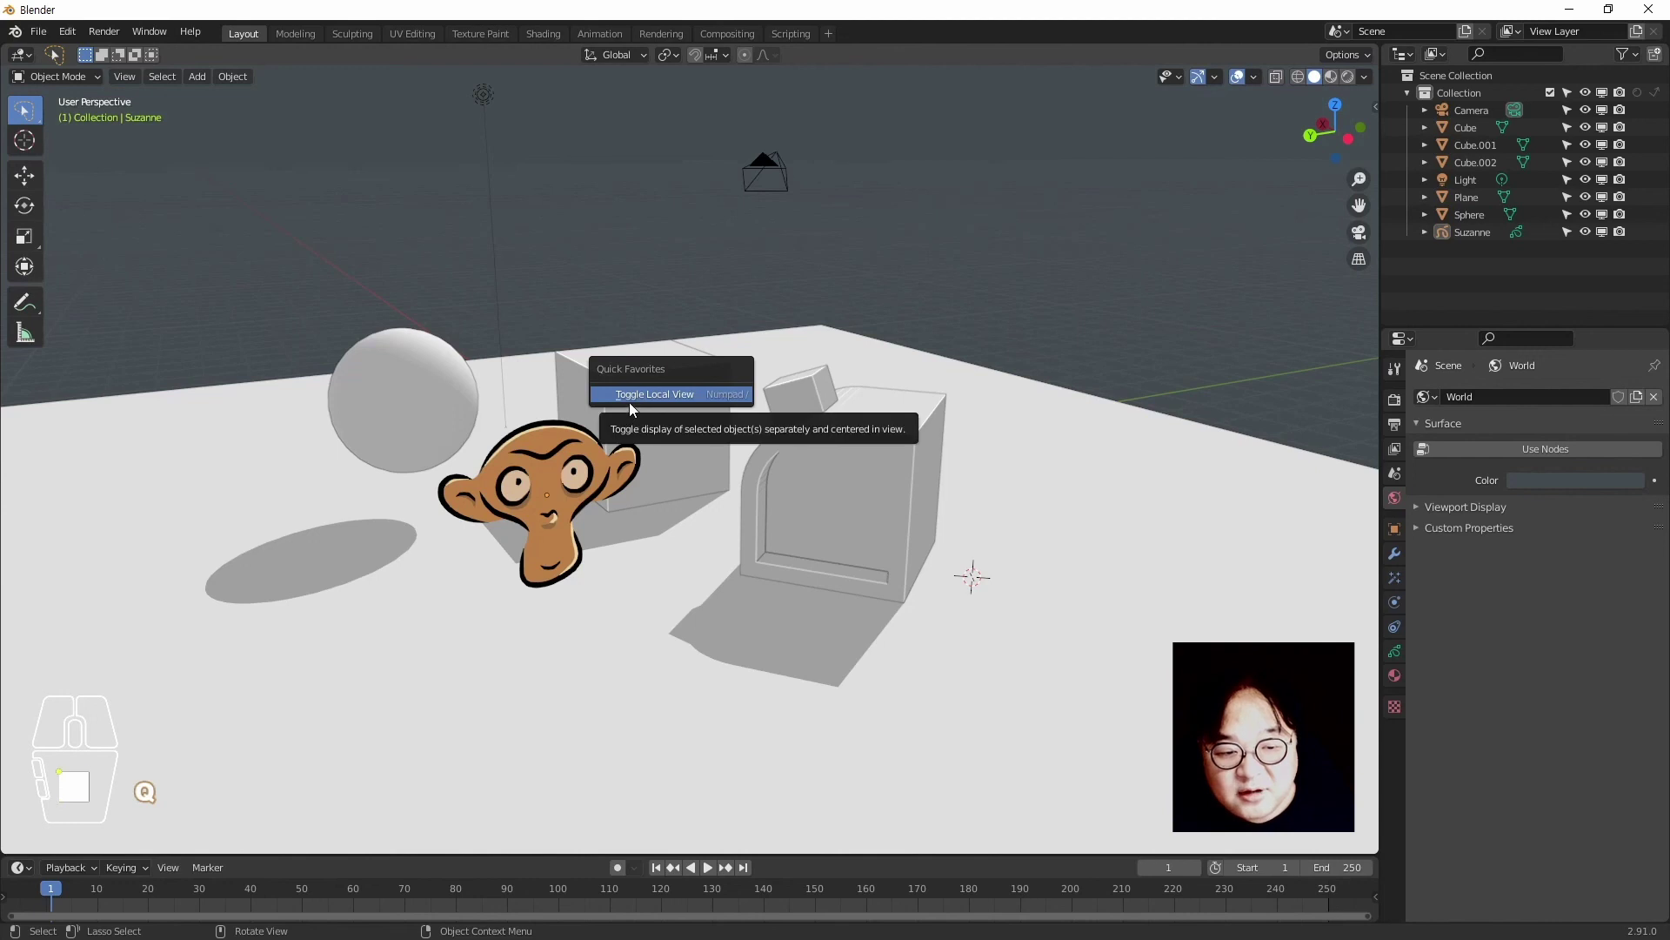
click(552, 456)
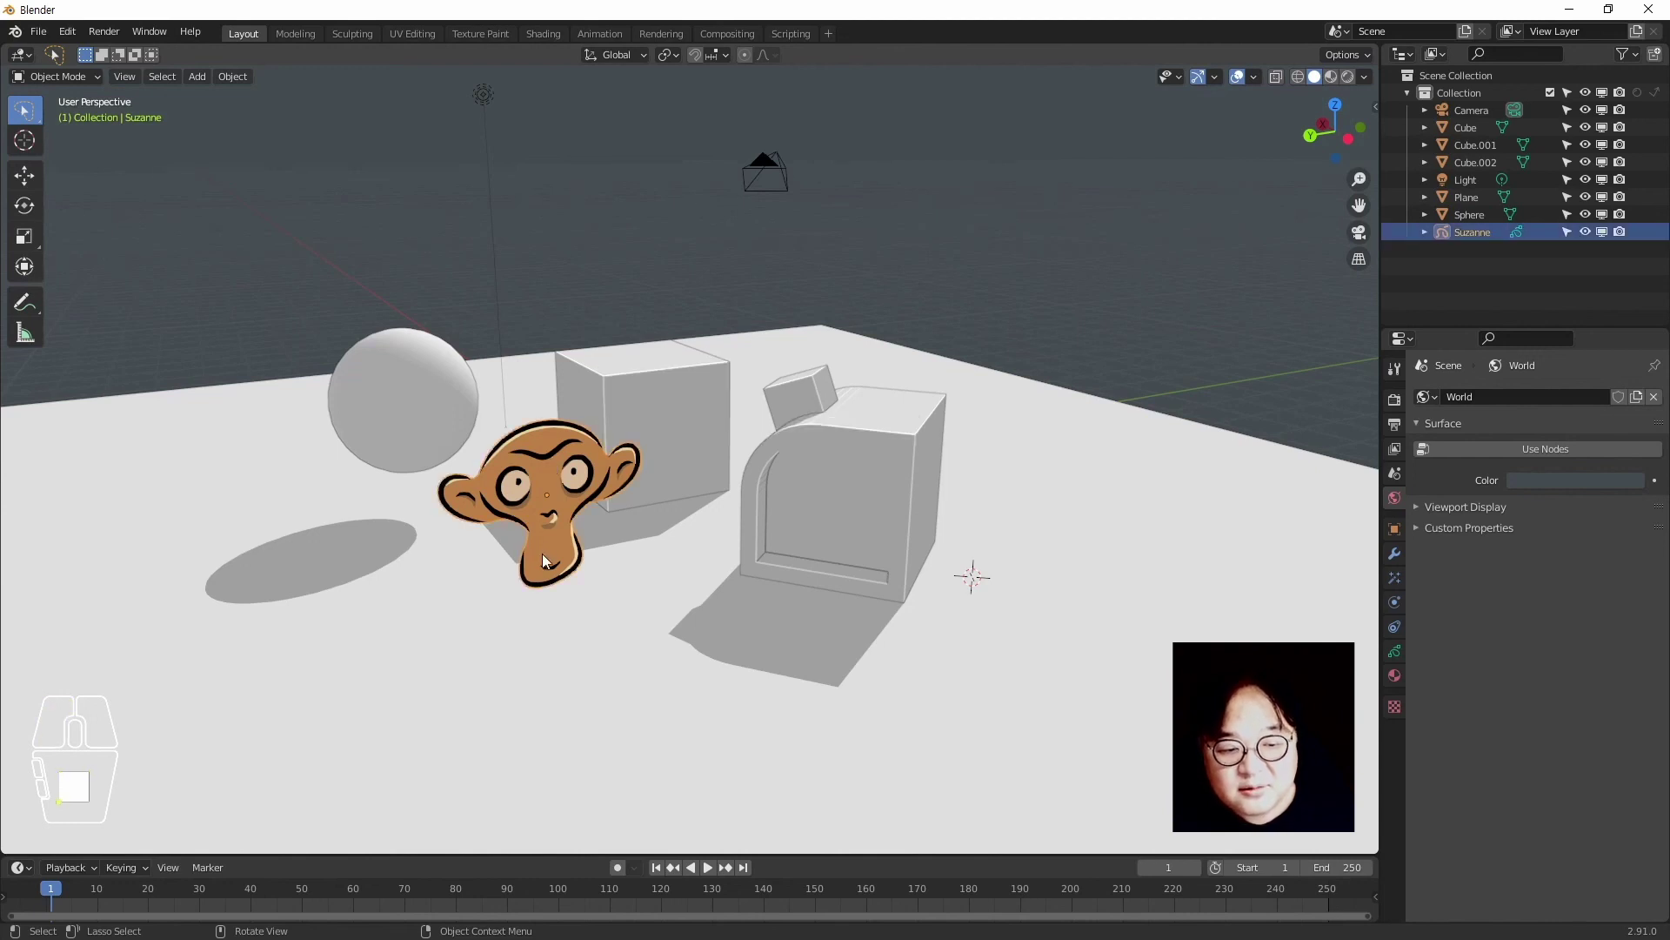
key(q)
click(546, 545)
key(q)
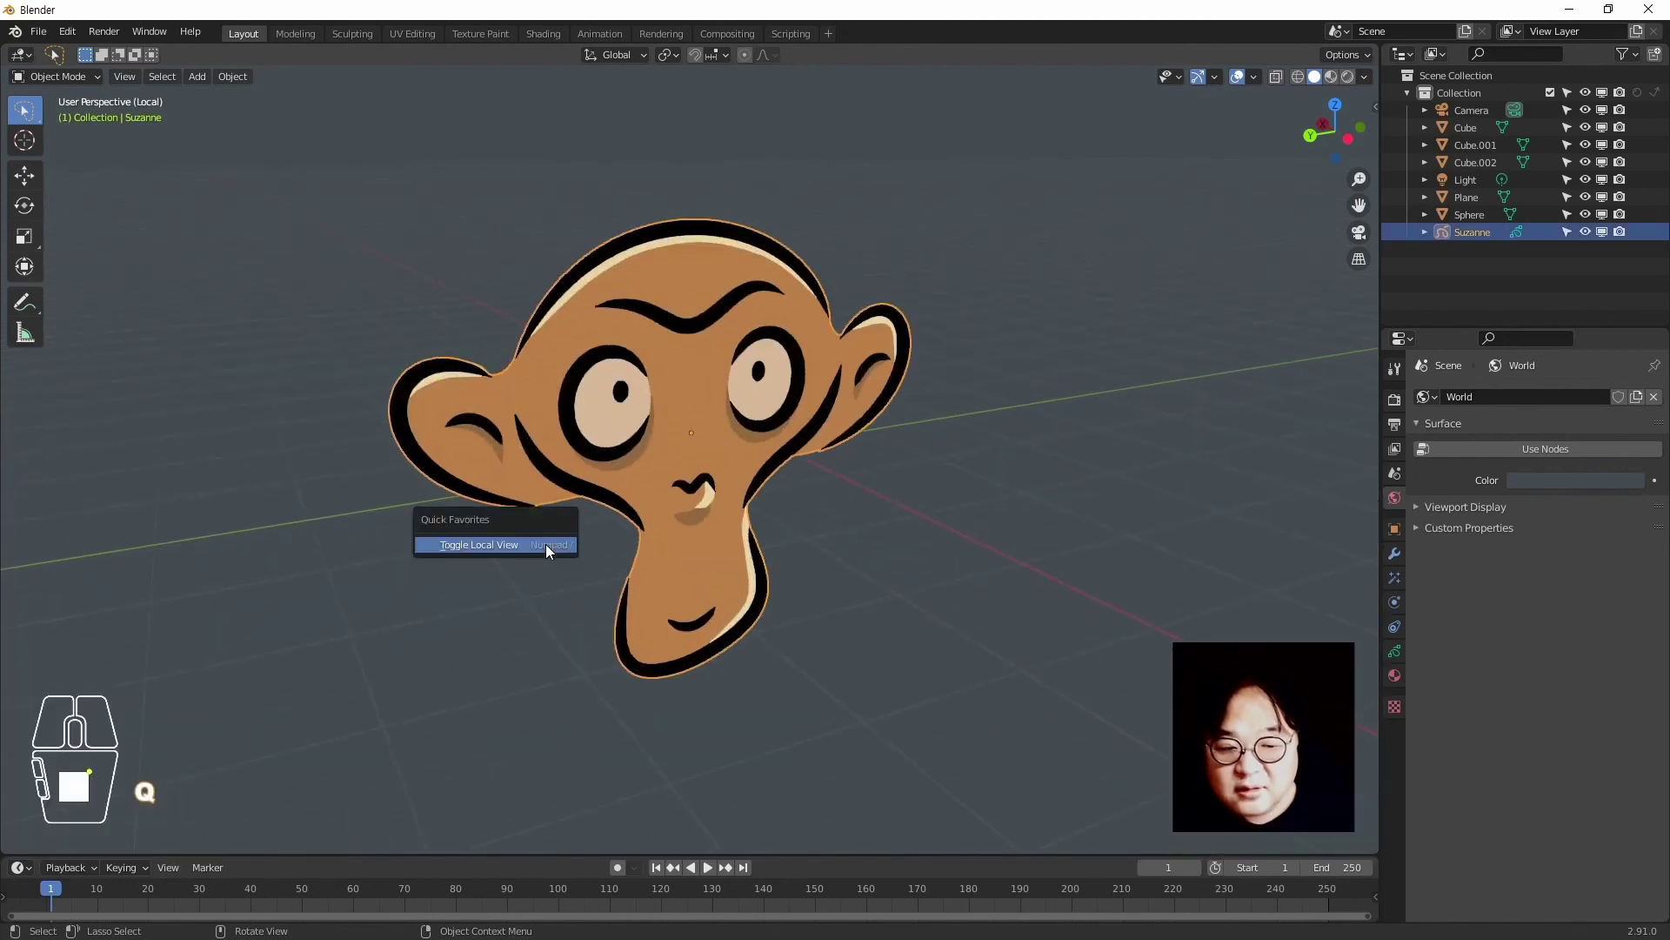
click(546, 544)
click(641, 153)
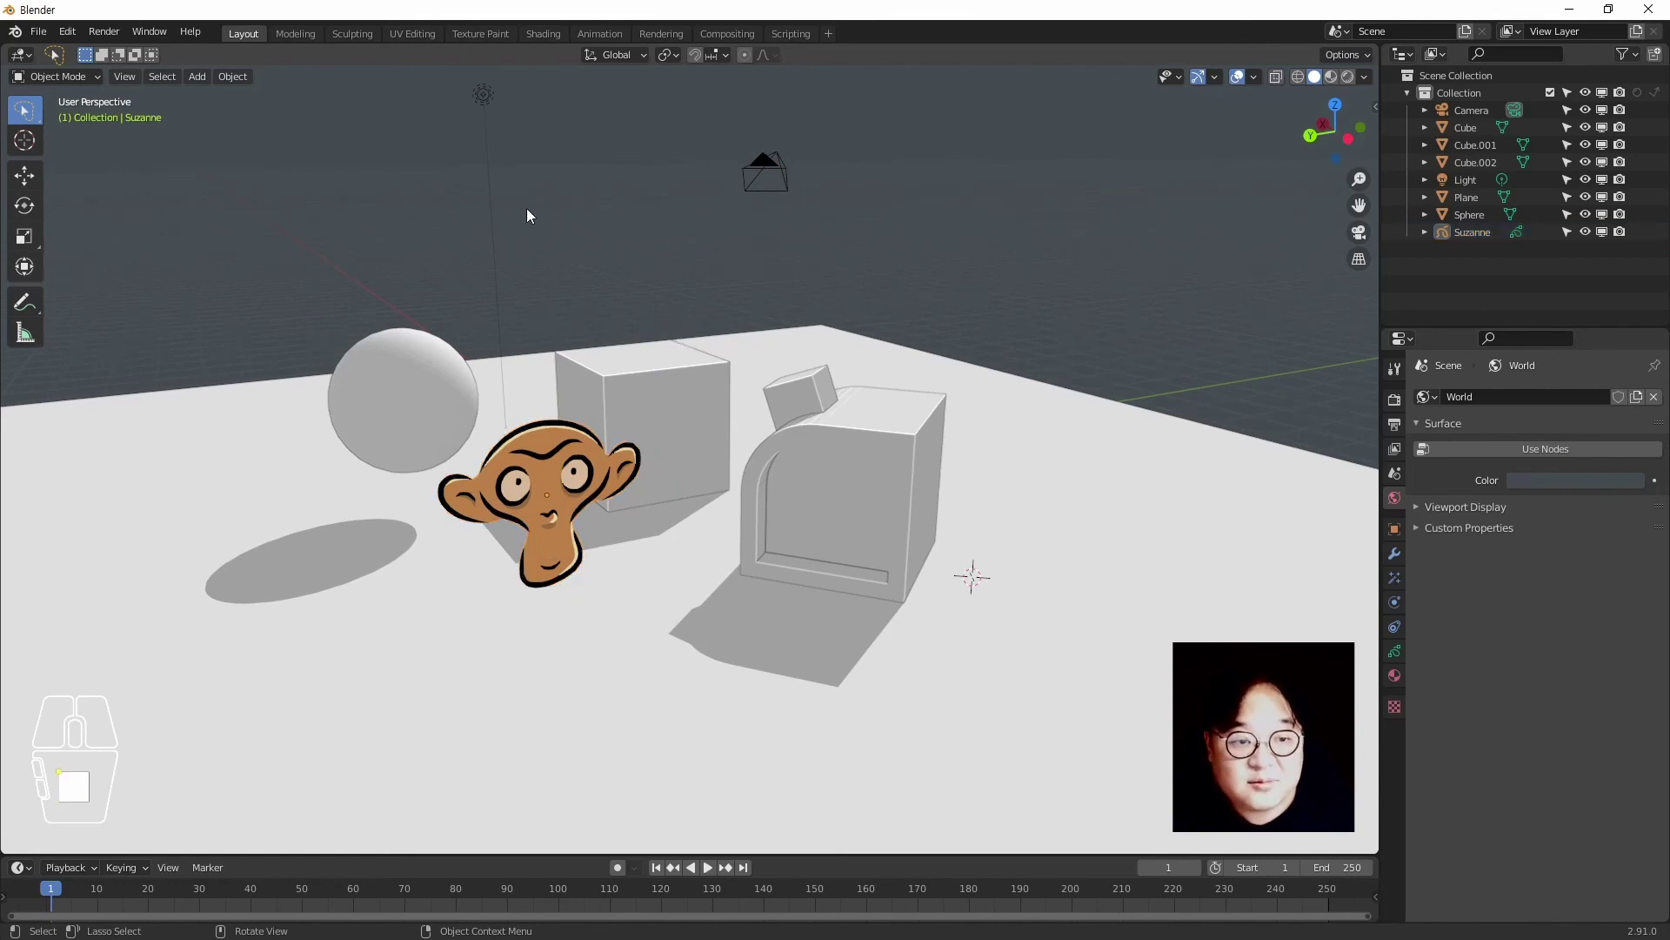
Look through the viewport's Viewpoint and Navigation commands and the Quick Favorites and shortcut options for Frame Selected
click(128, 80)
mouse_move(254, 265)
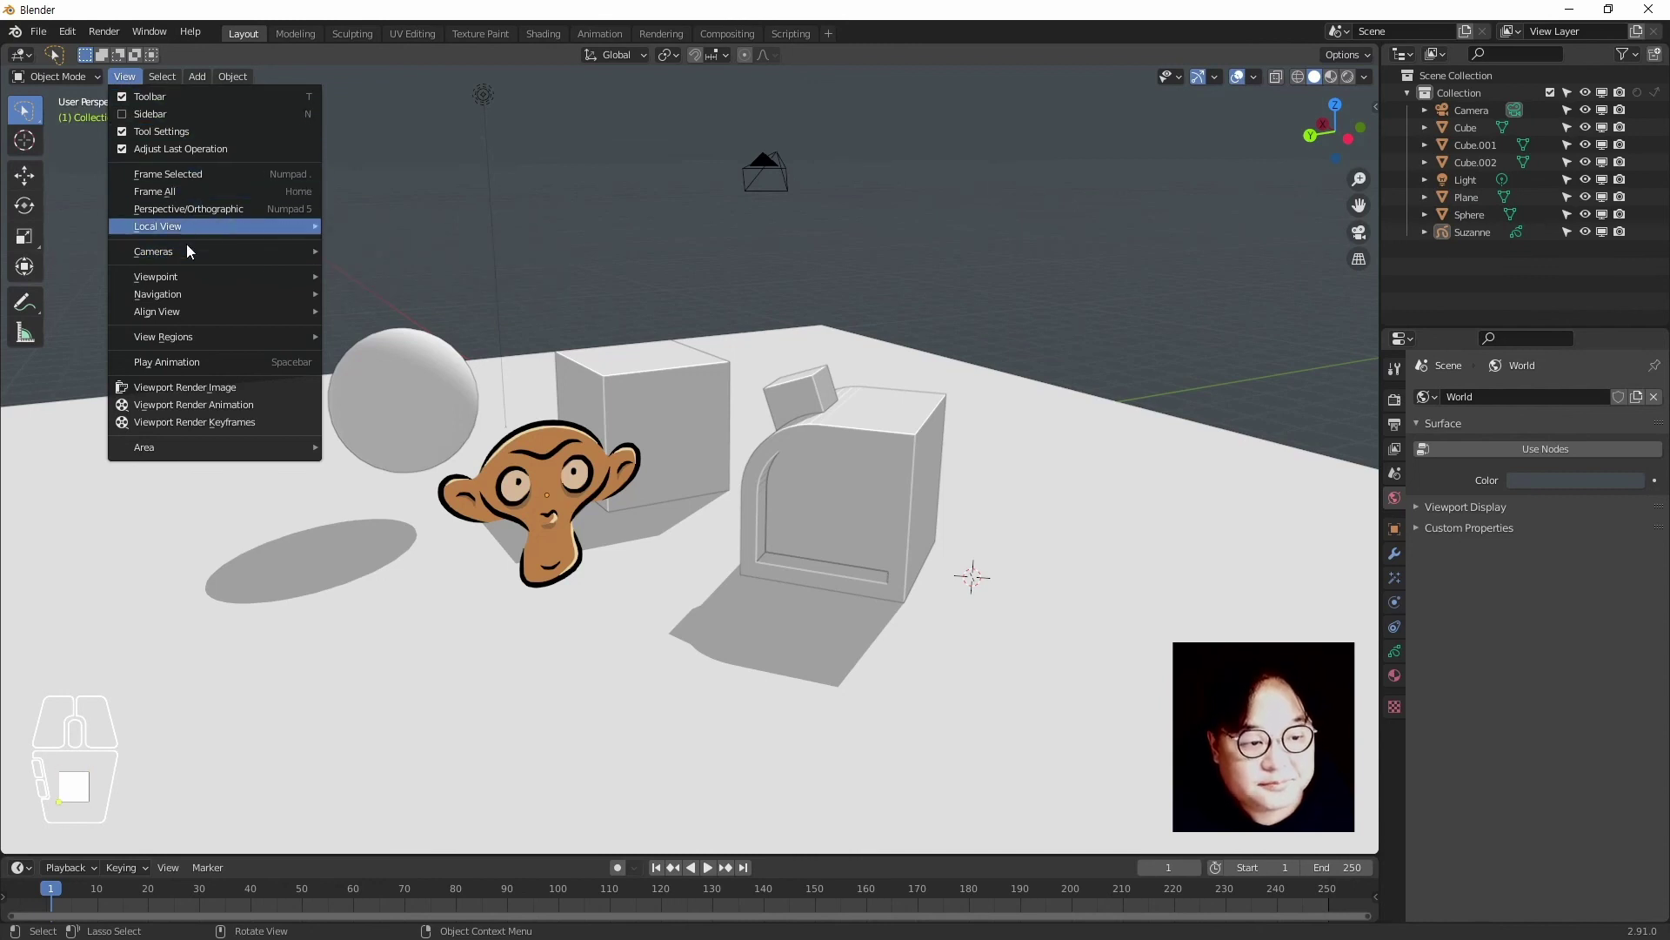
mouse_move(189, 280)
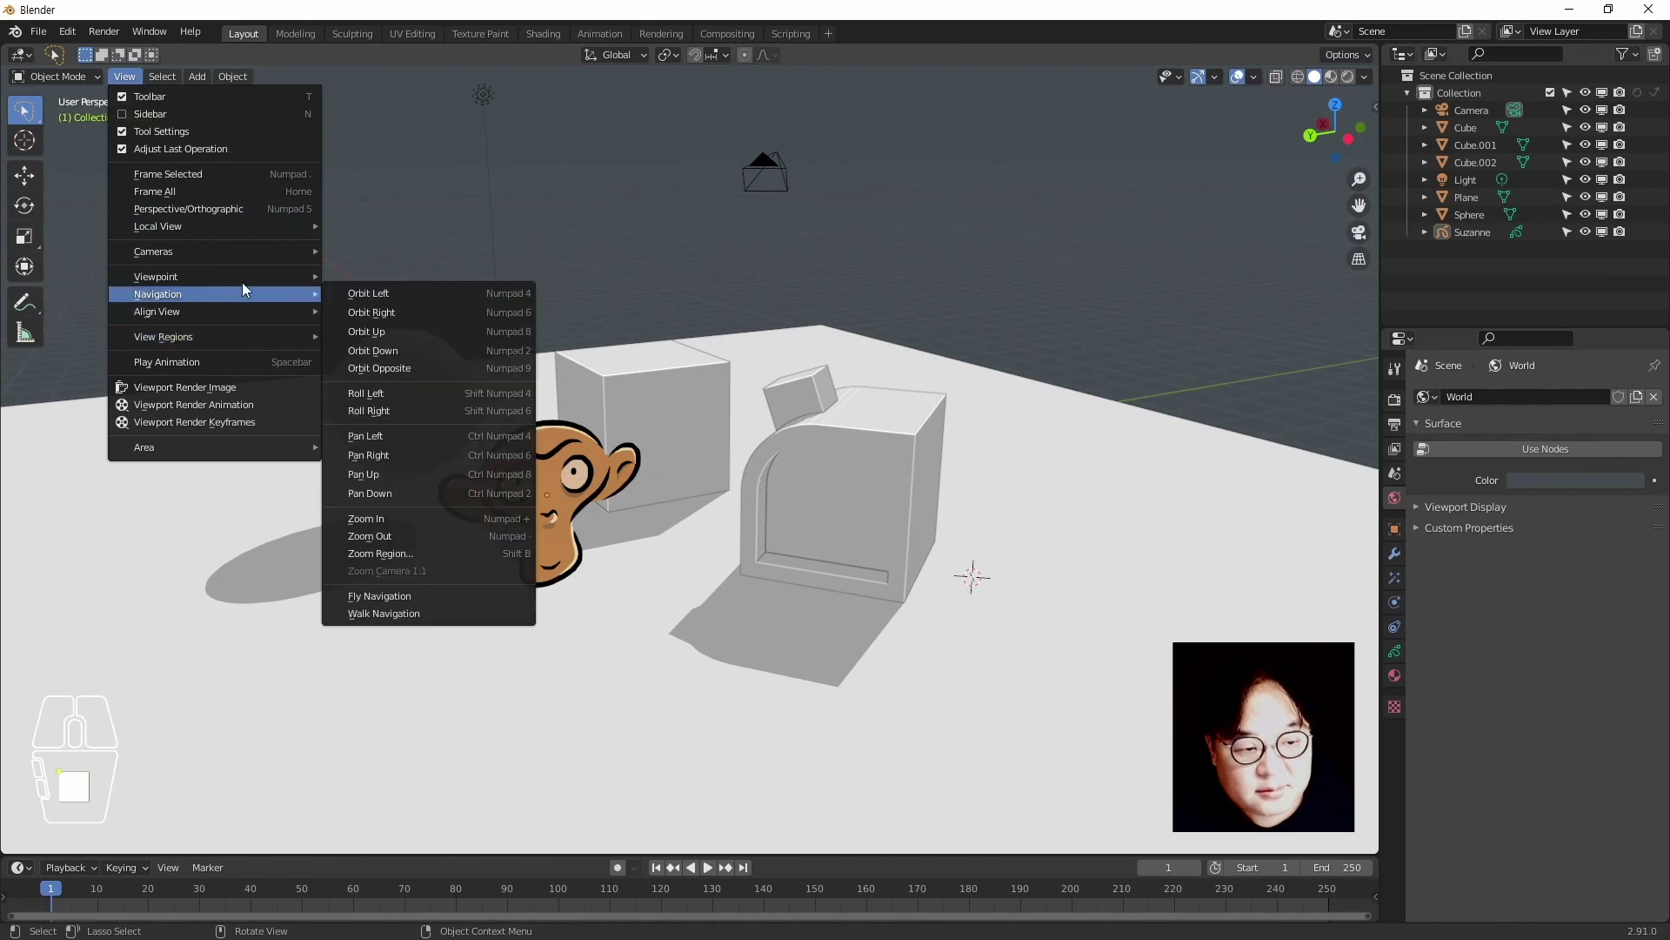
click(1095, 261)
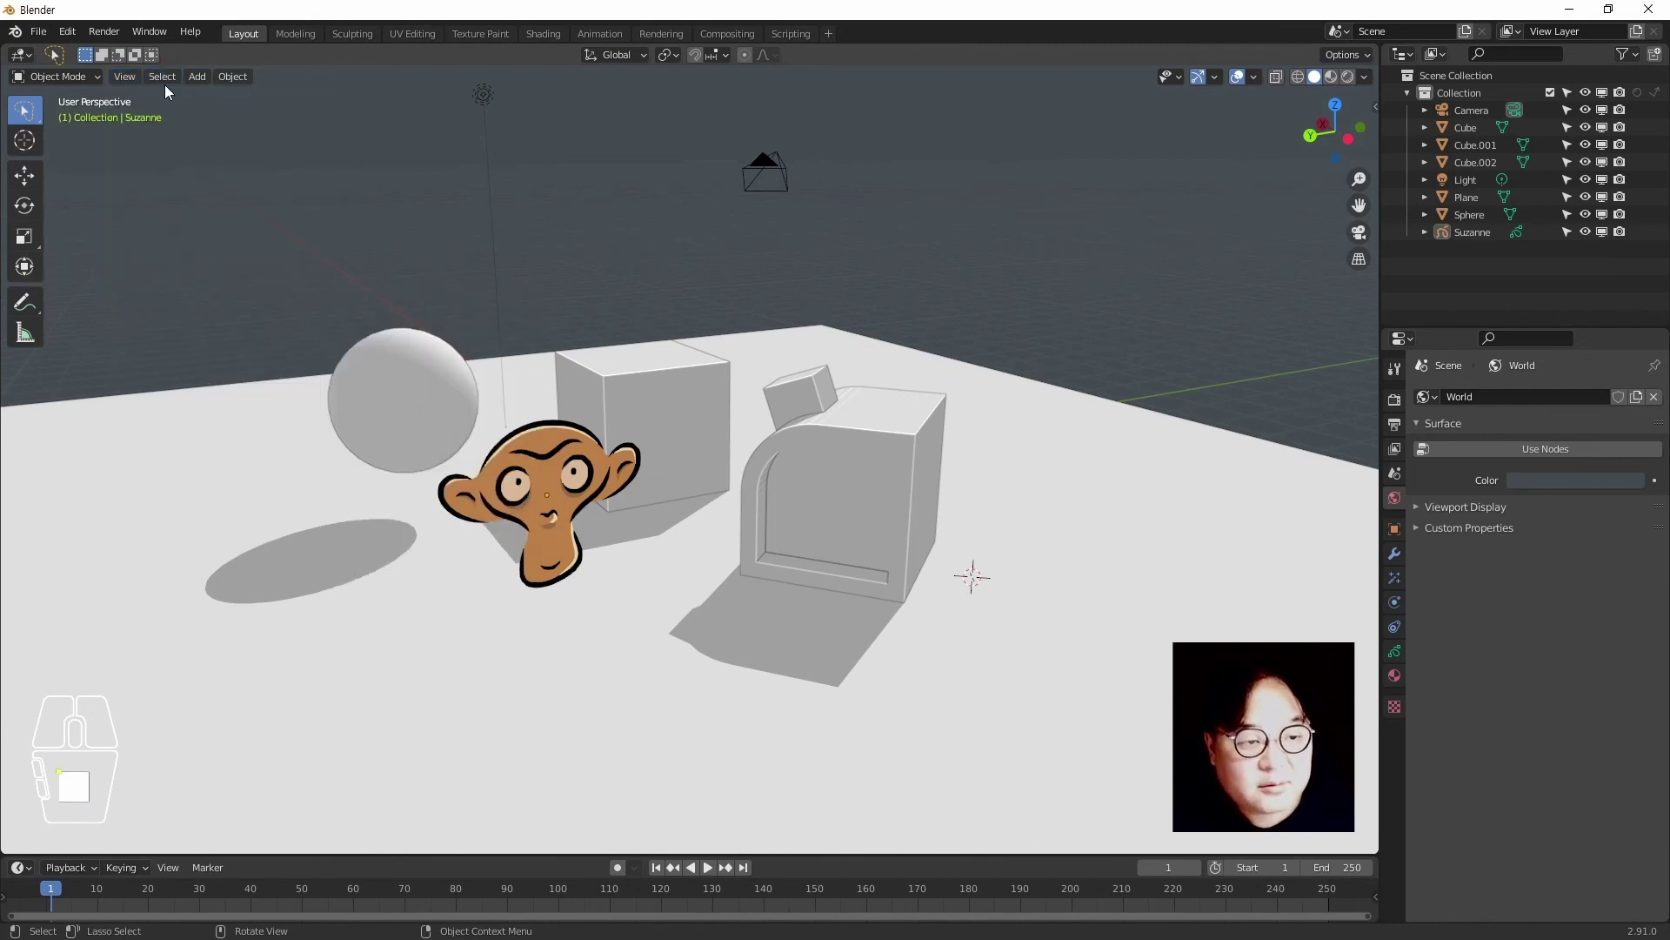
click(122, 76)
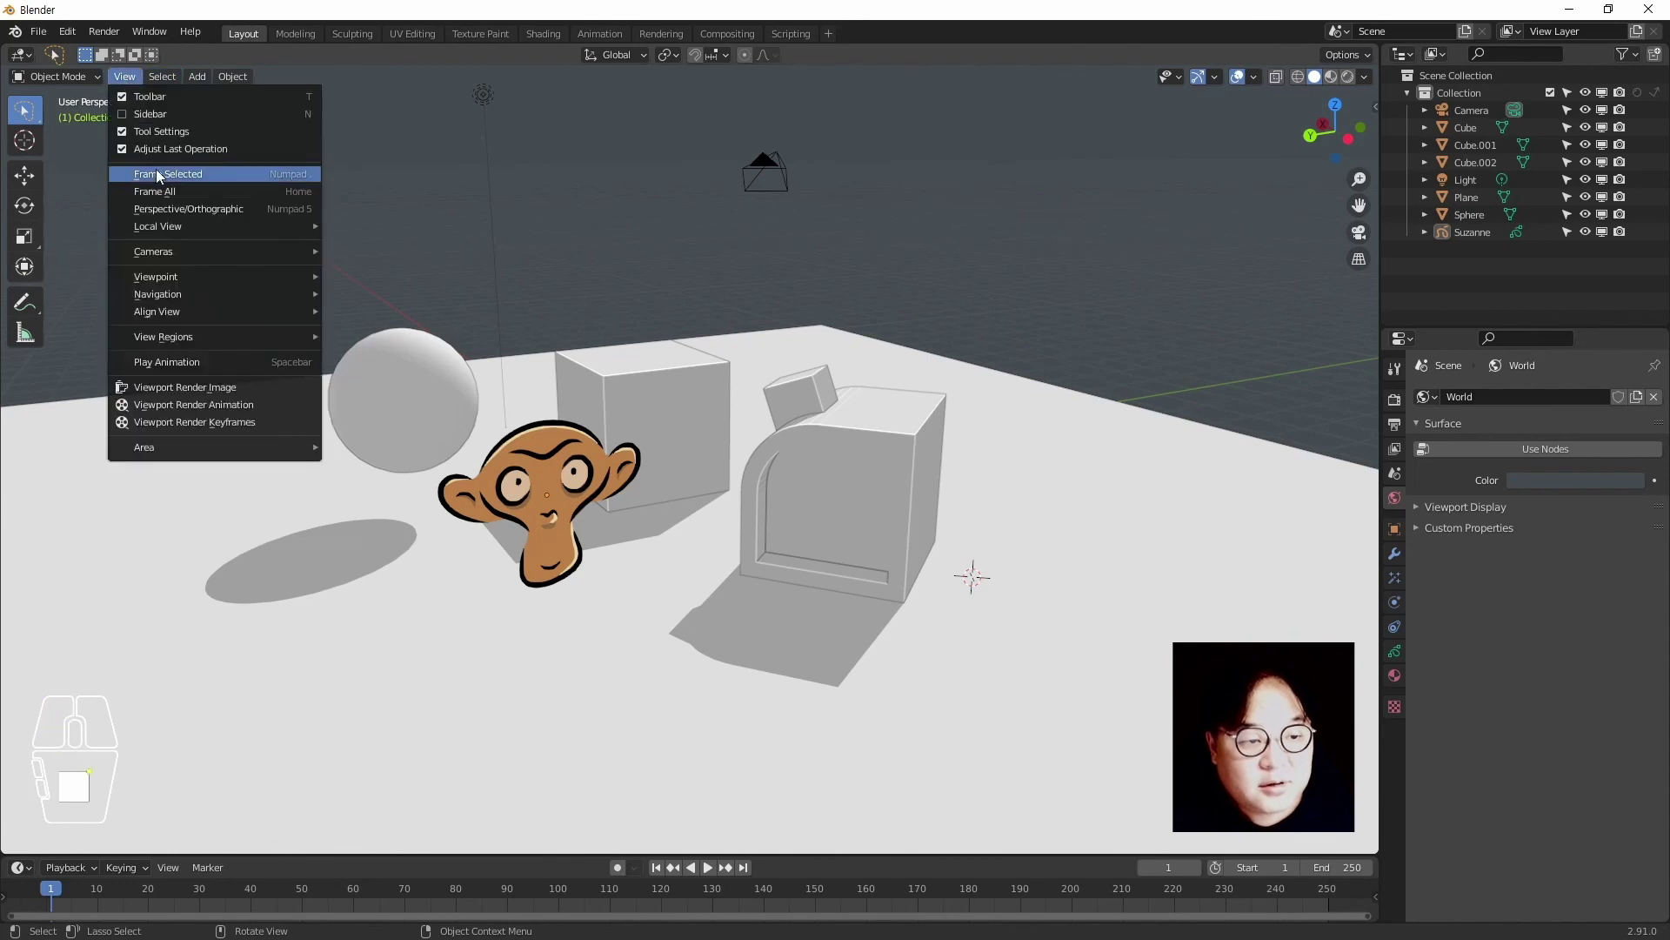
mouse_move(254, 294)
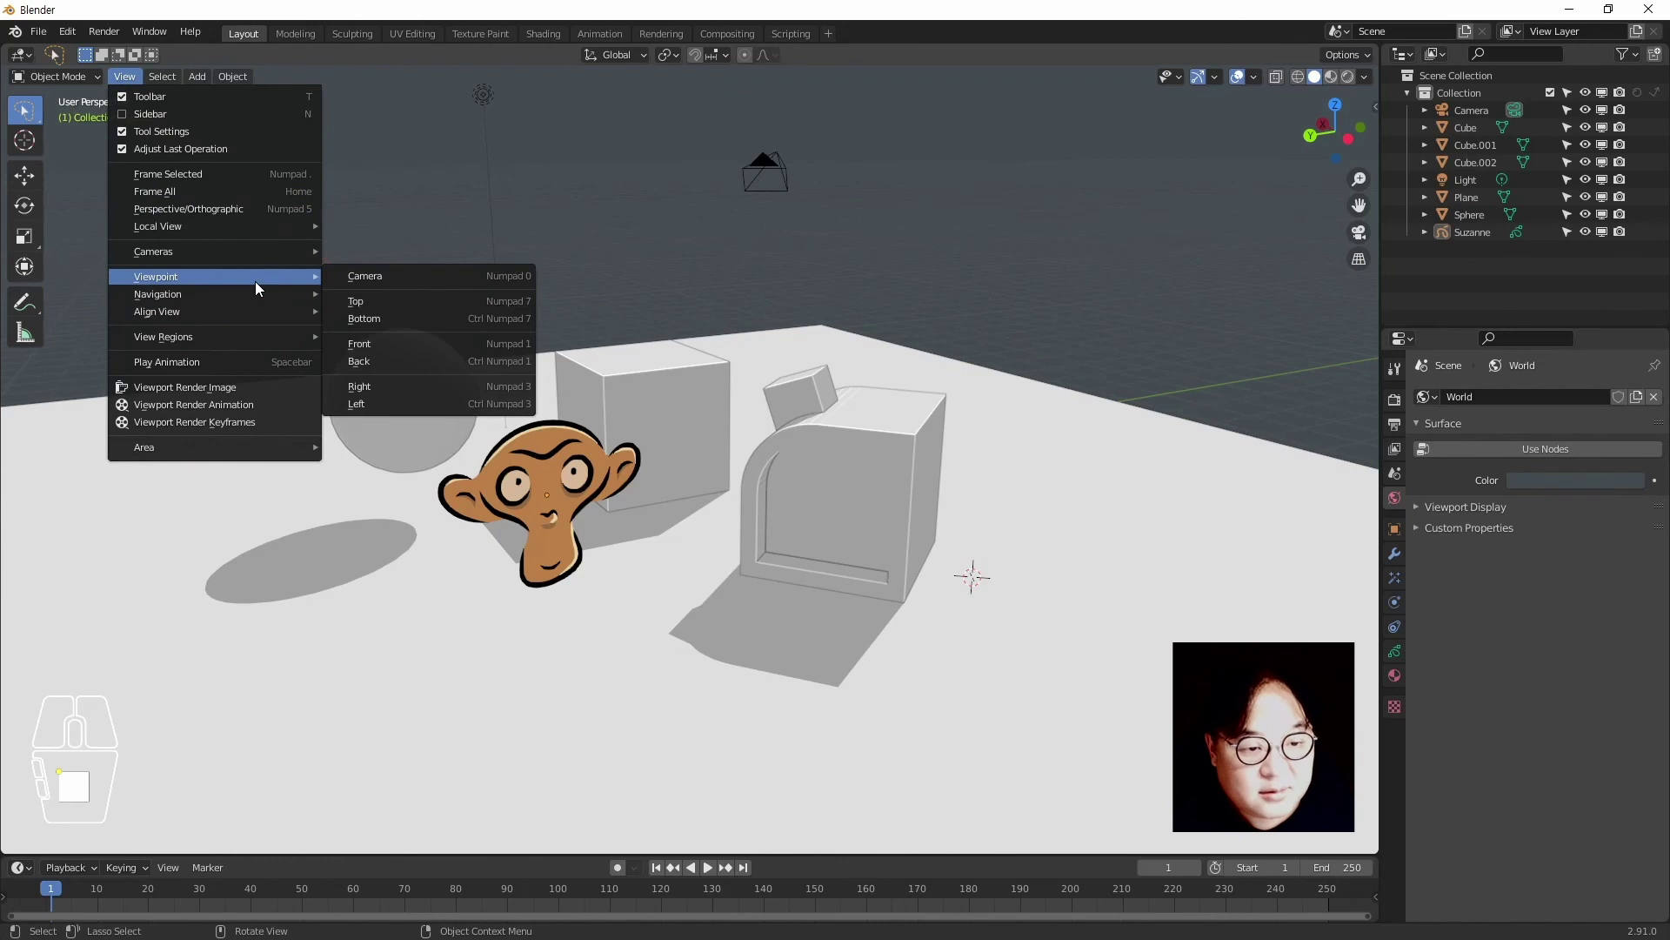
right_click(252, 174)
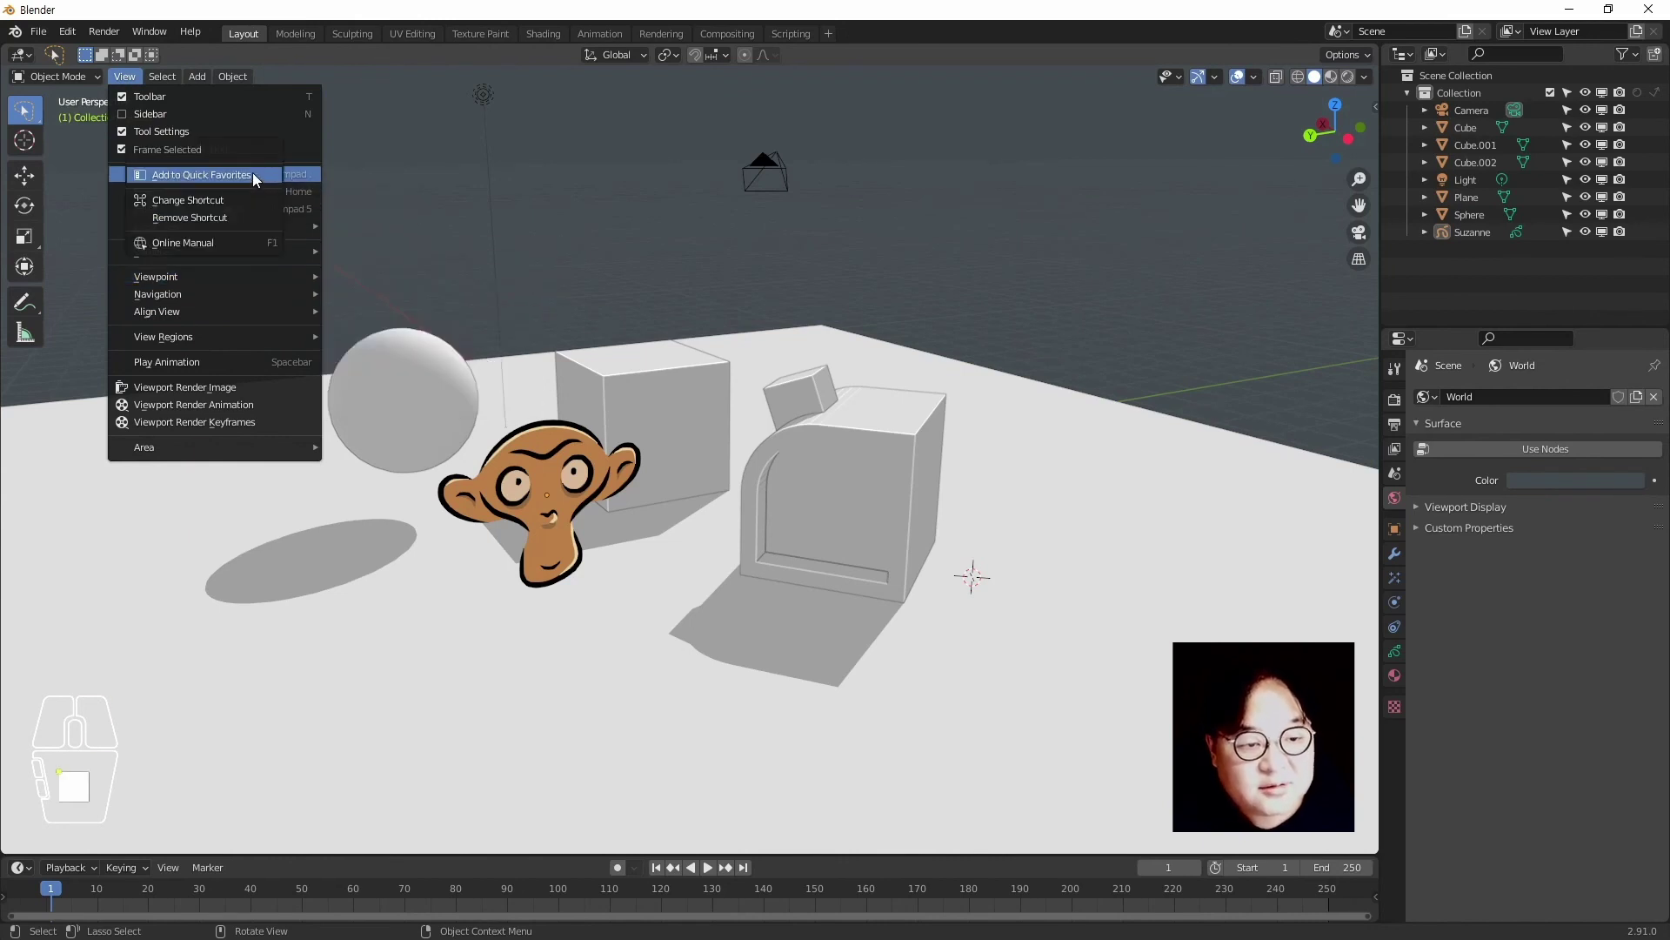
key(Escape)
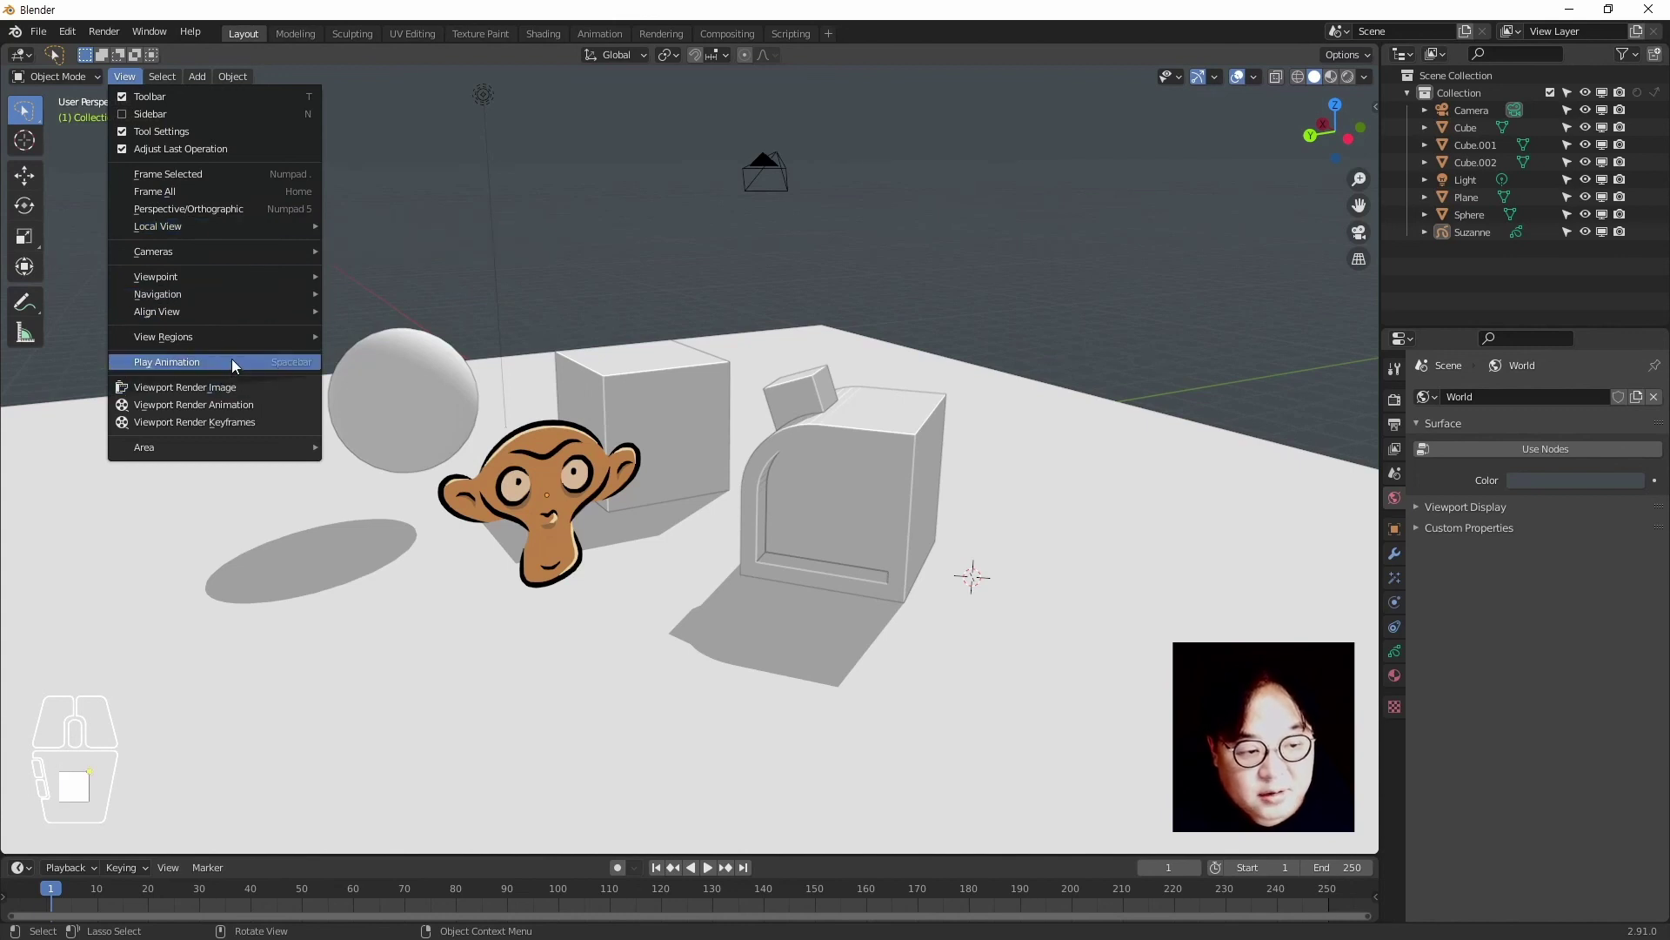
mouse_move(239, 341)
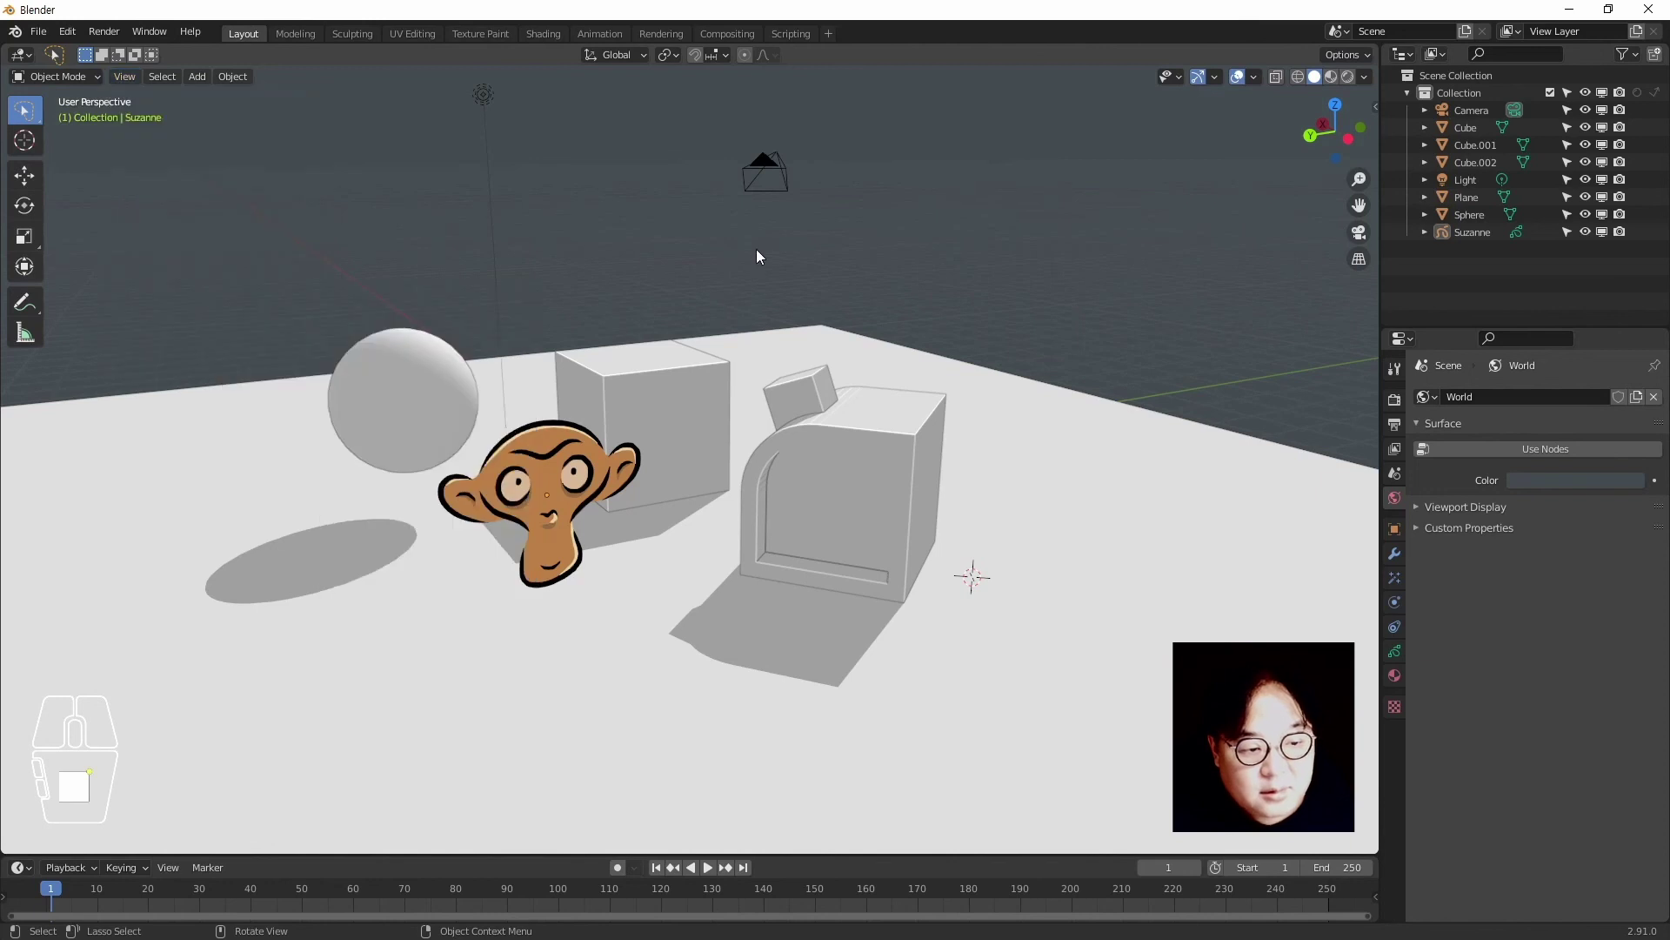
Zoom to the rounded cube (Cube.001) with Frame Selected from Quick Favorites, and return to the whole scene with Frame All
click(811, 477)
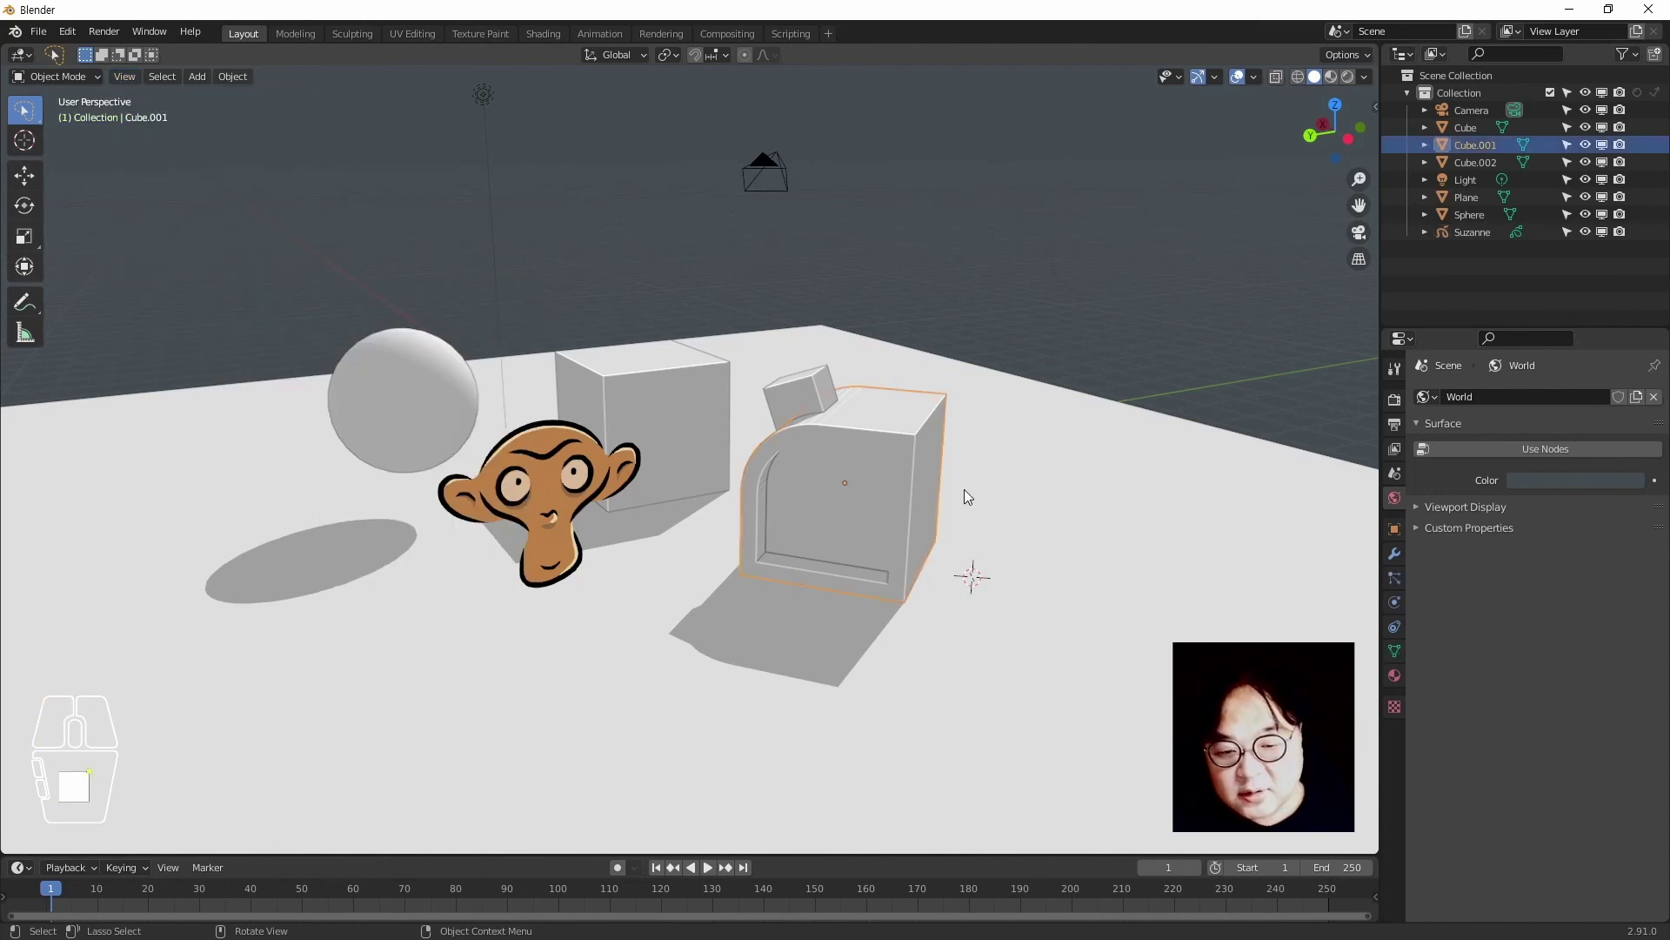
key(q)
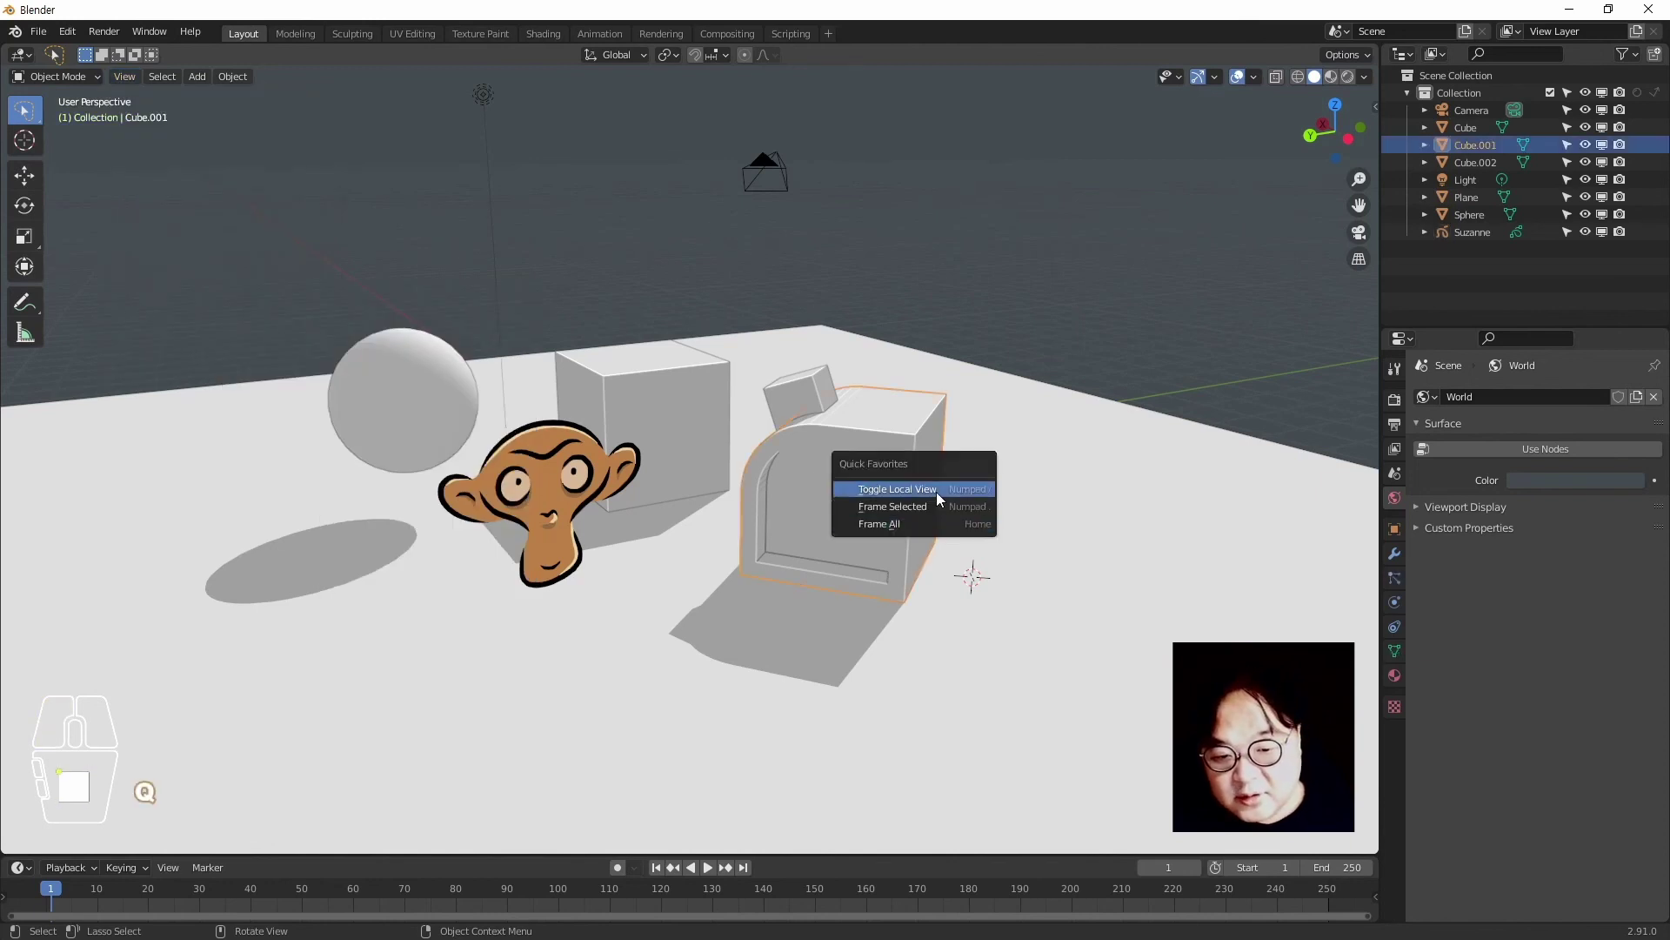
click(937, 507)
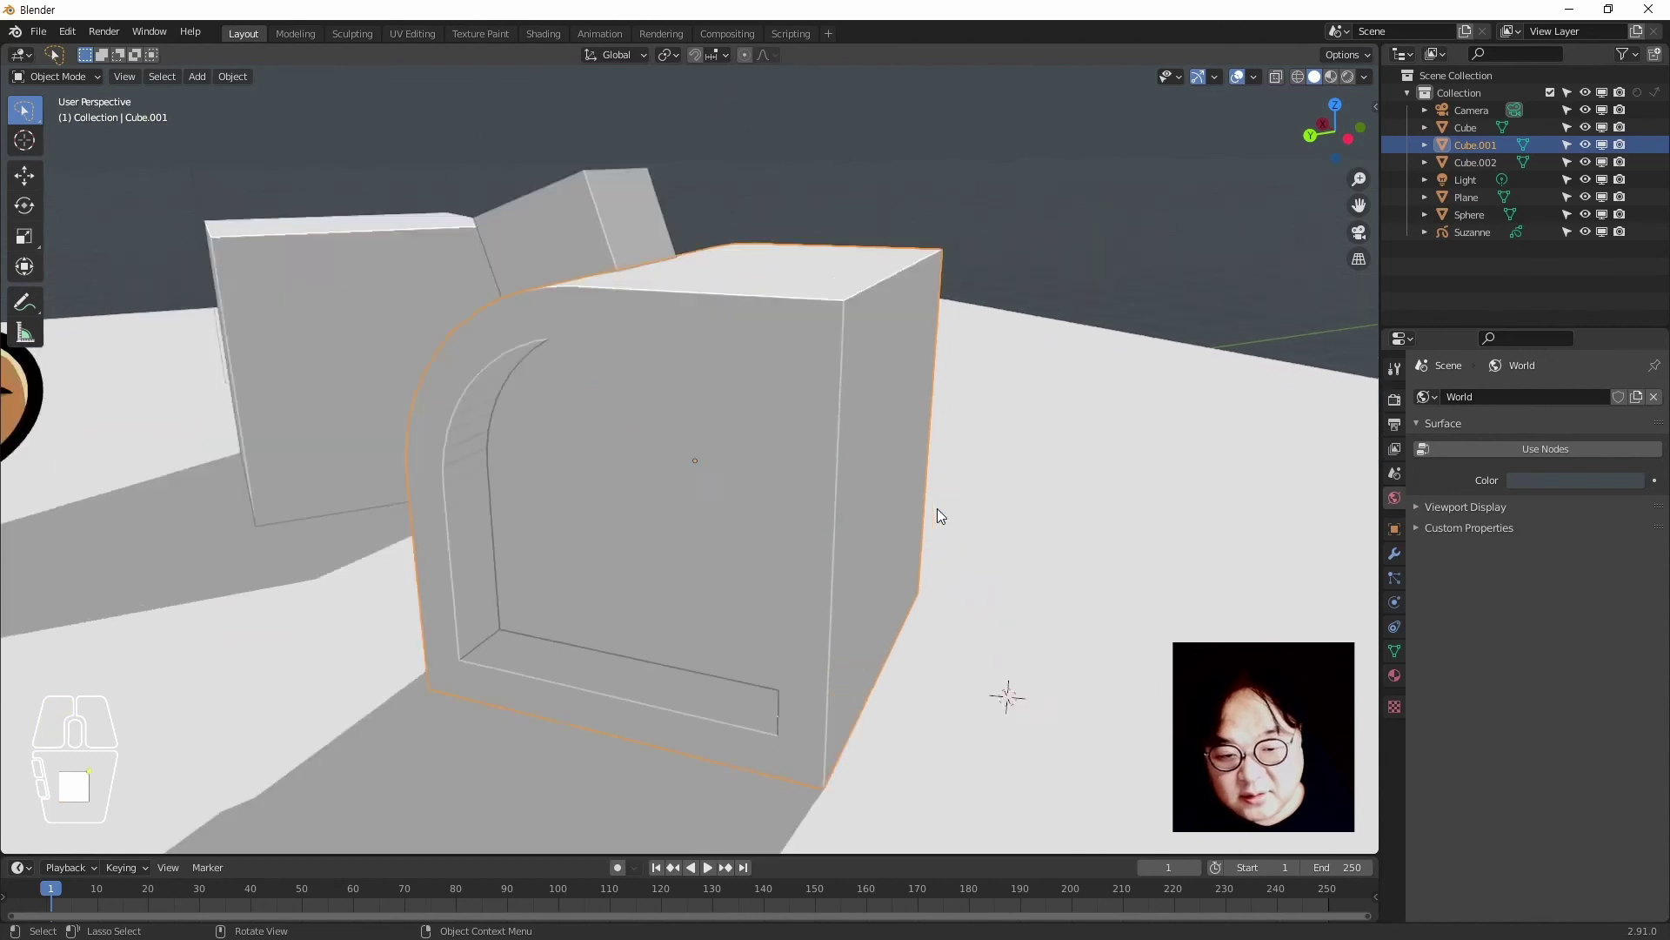
key(q)
click(968, 334)
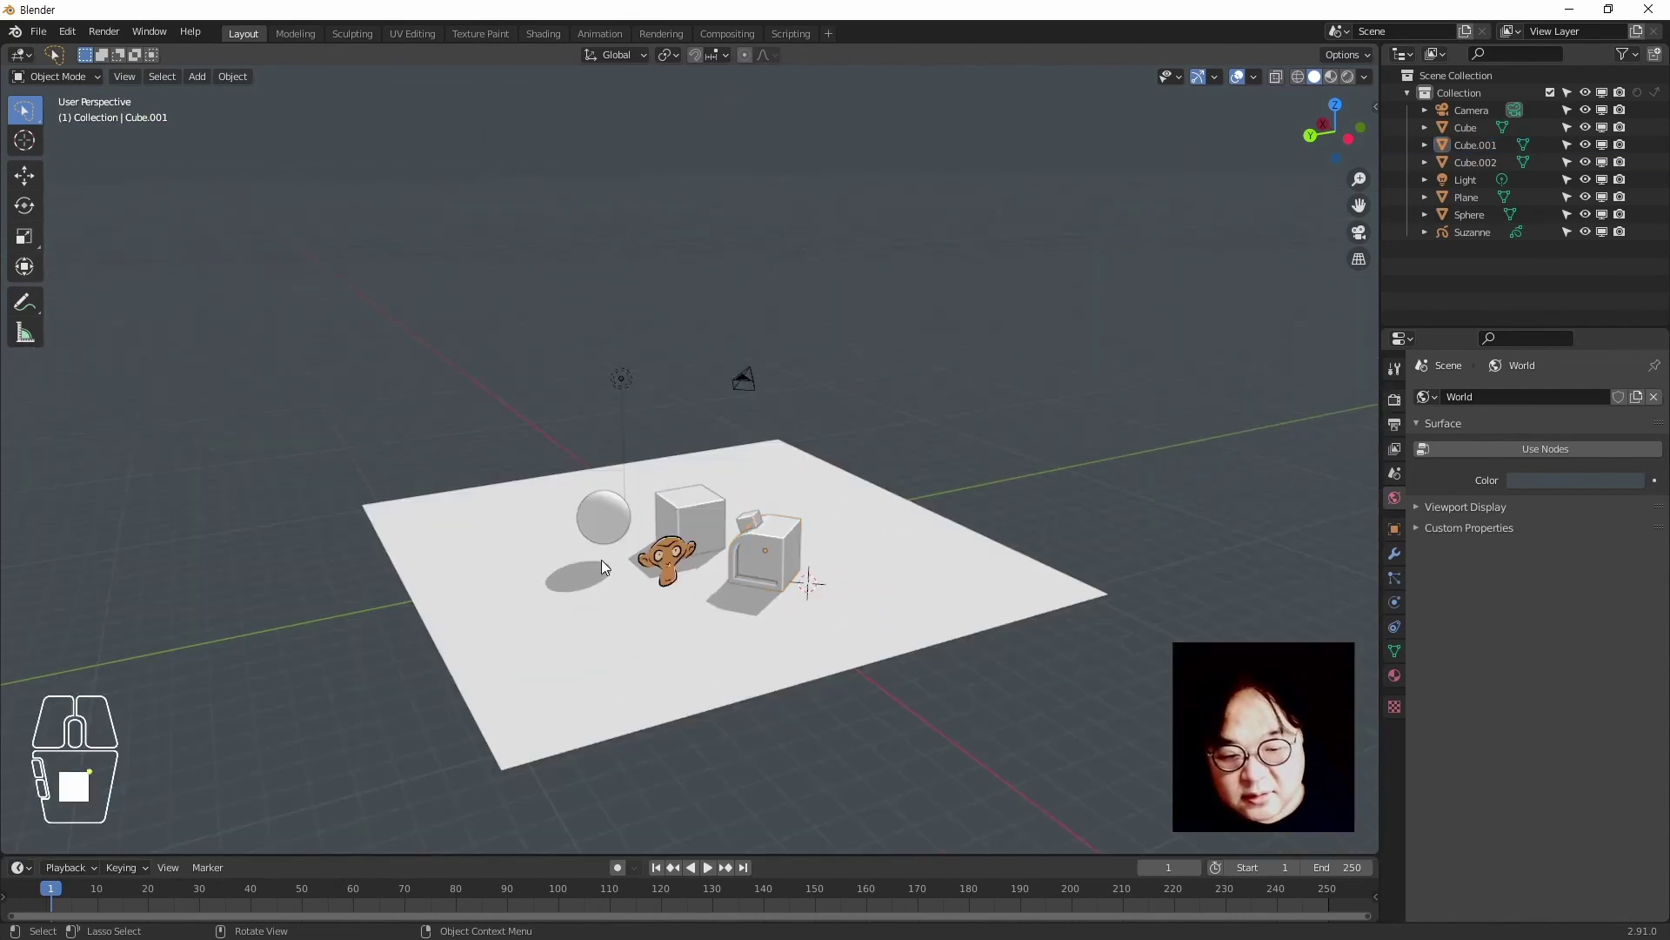
Remove the Toggle Local View command from Quick Favorites and check the remaining entries
key(q)
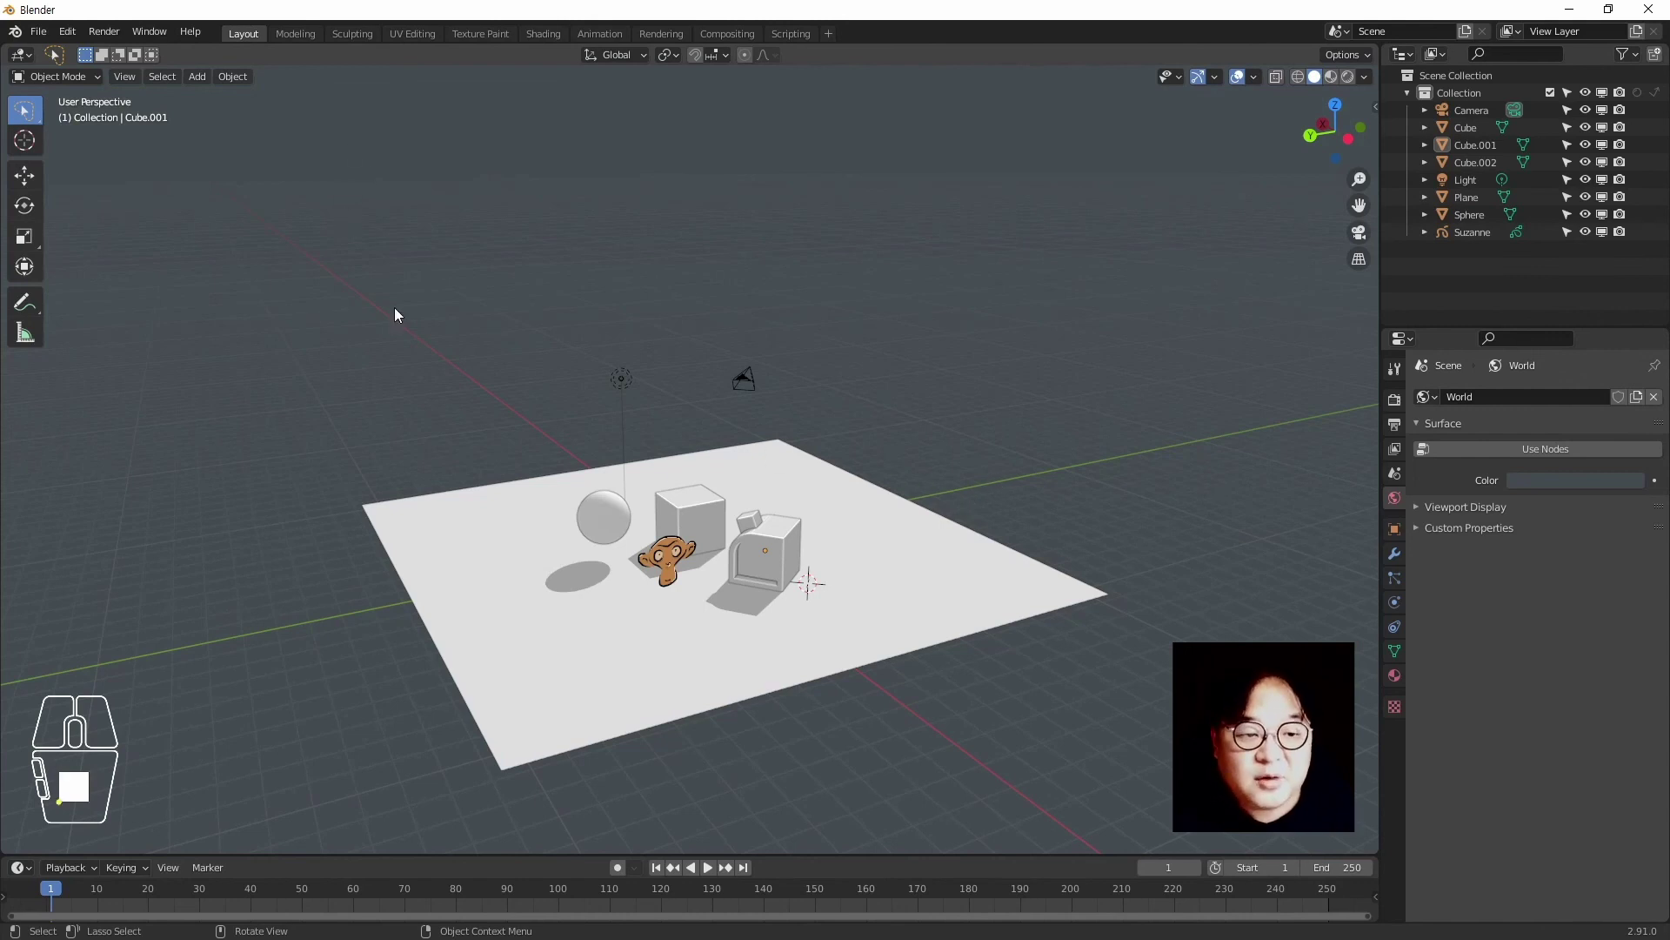
key(q)
right_click(376, 275)
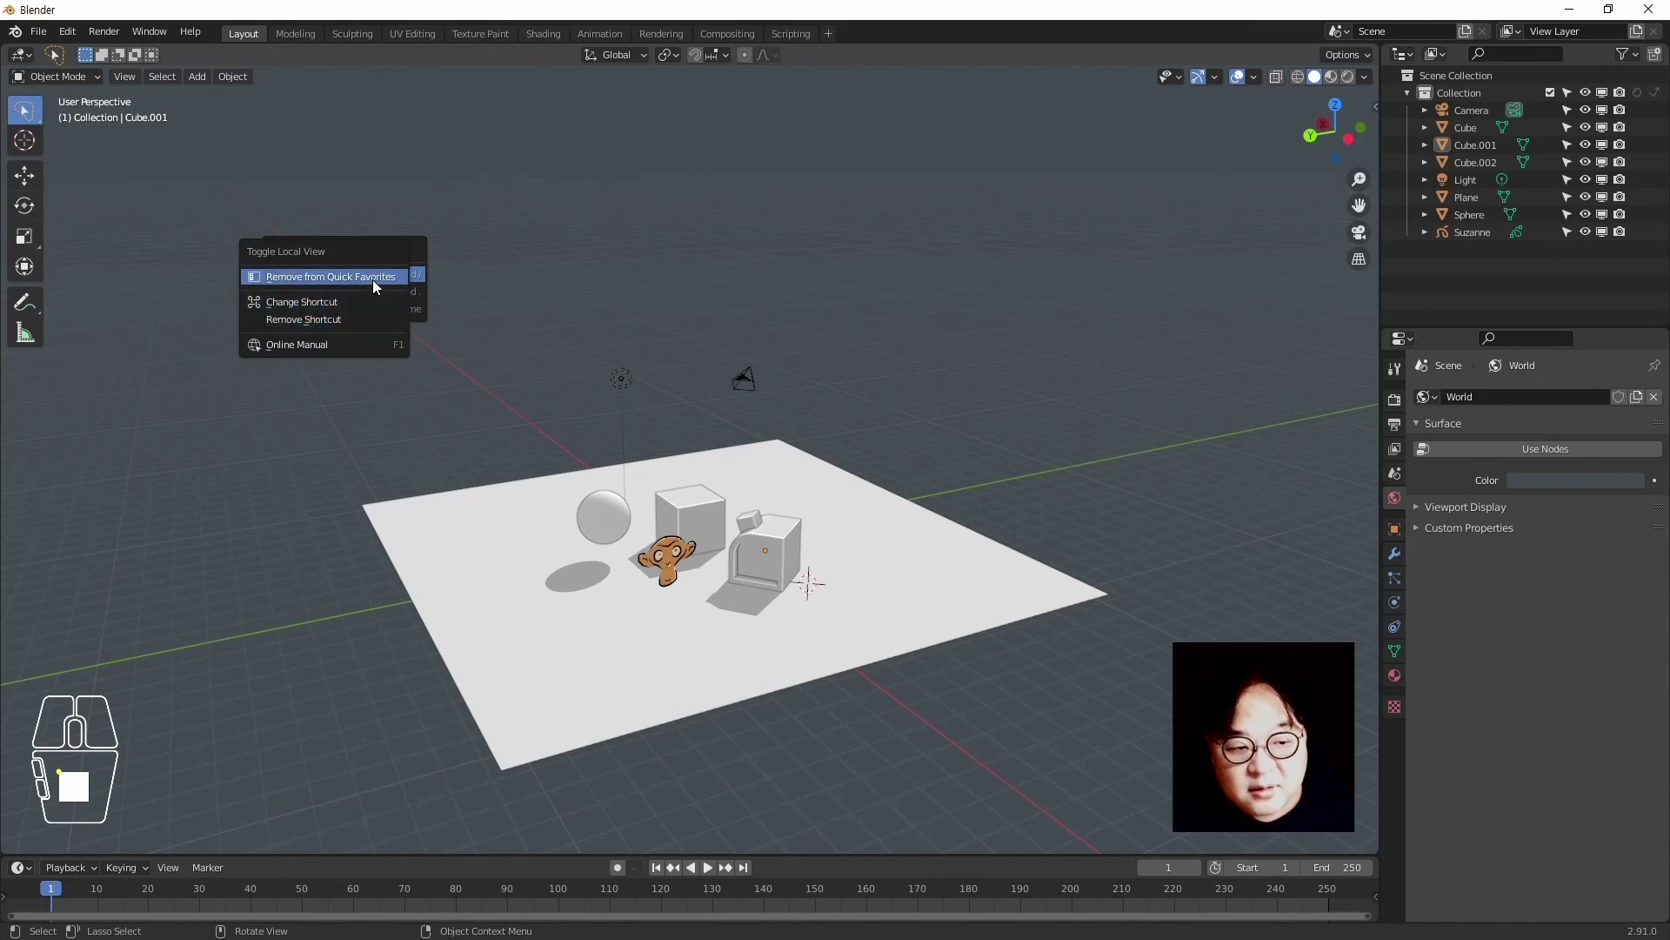
click(328, 274)
right_click(329, 274)
click(329, 274)
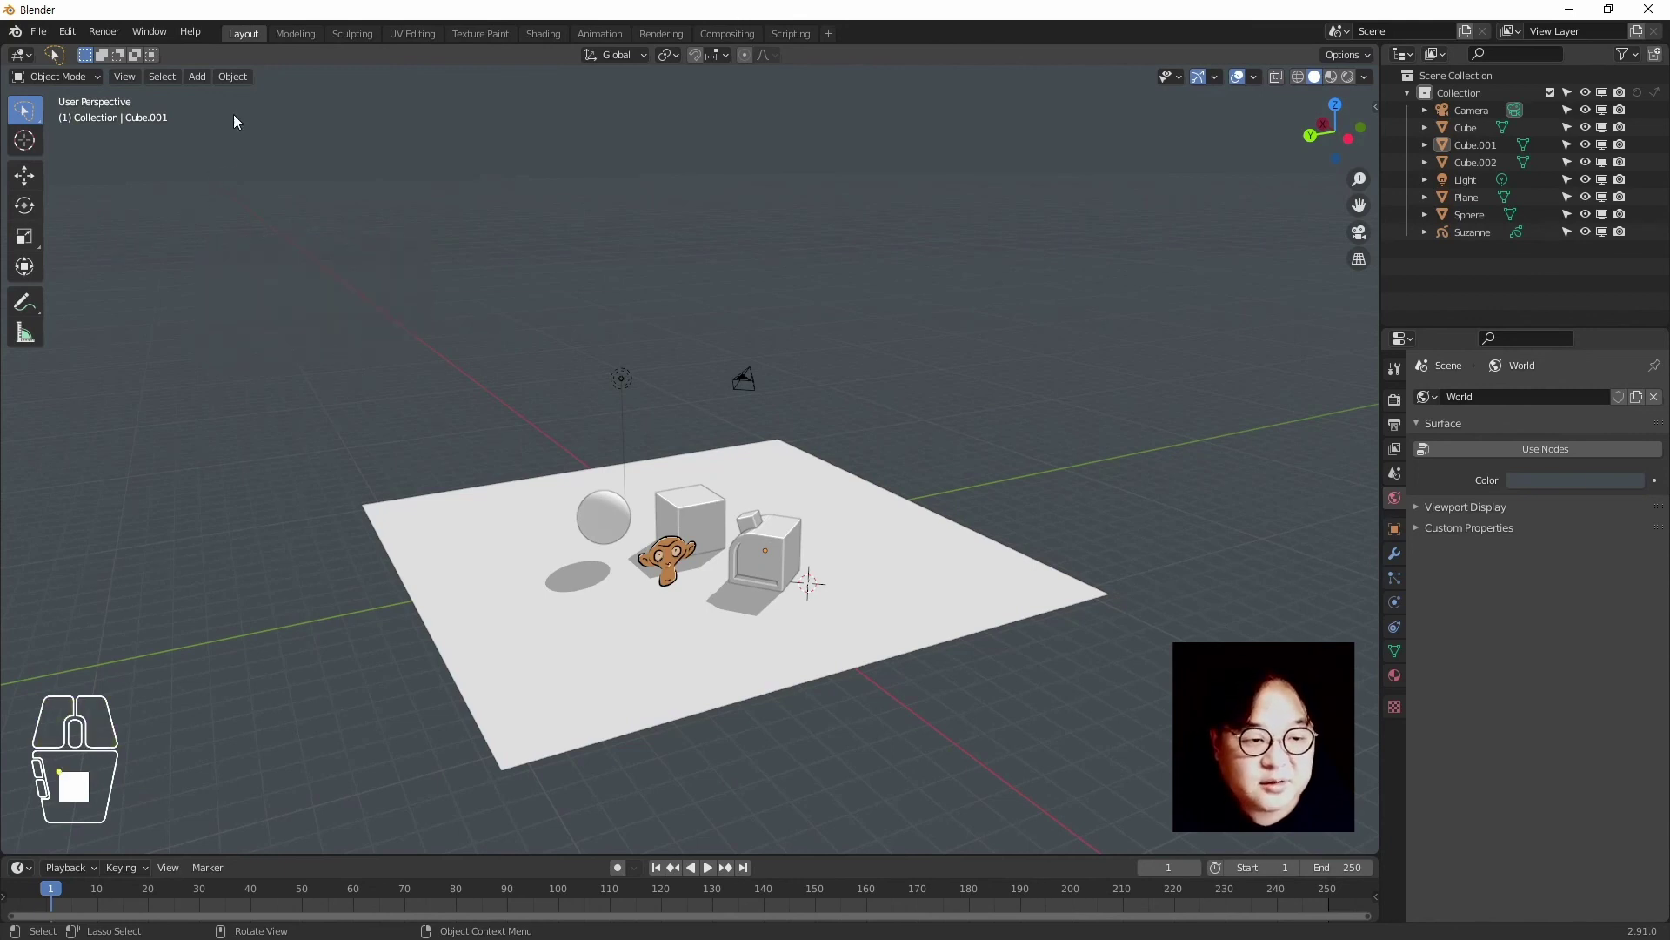
click(129, 75)
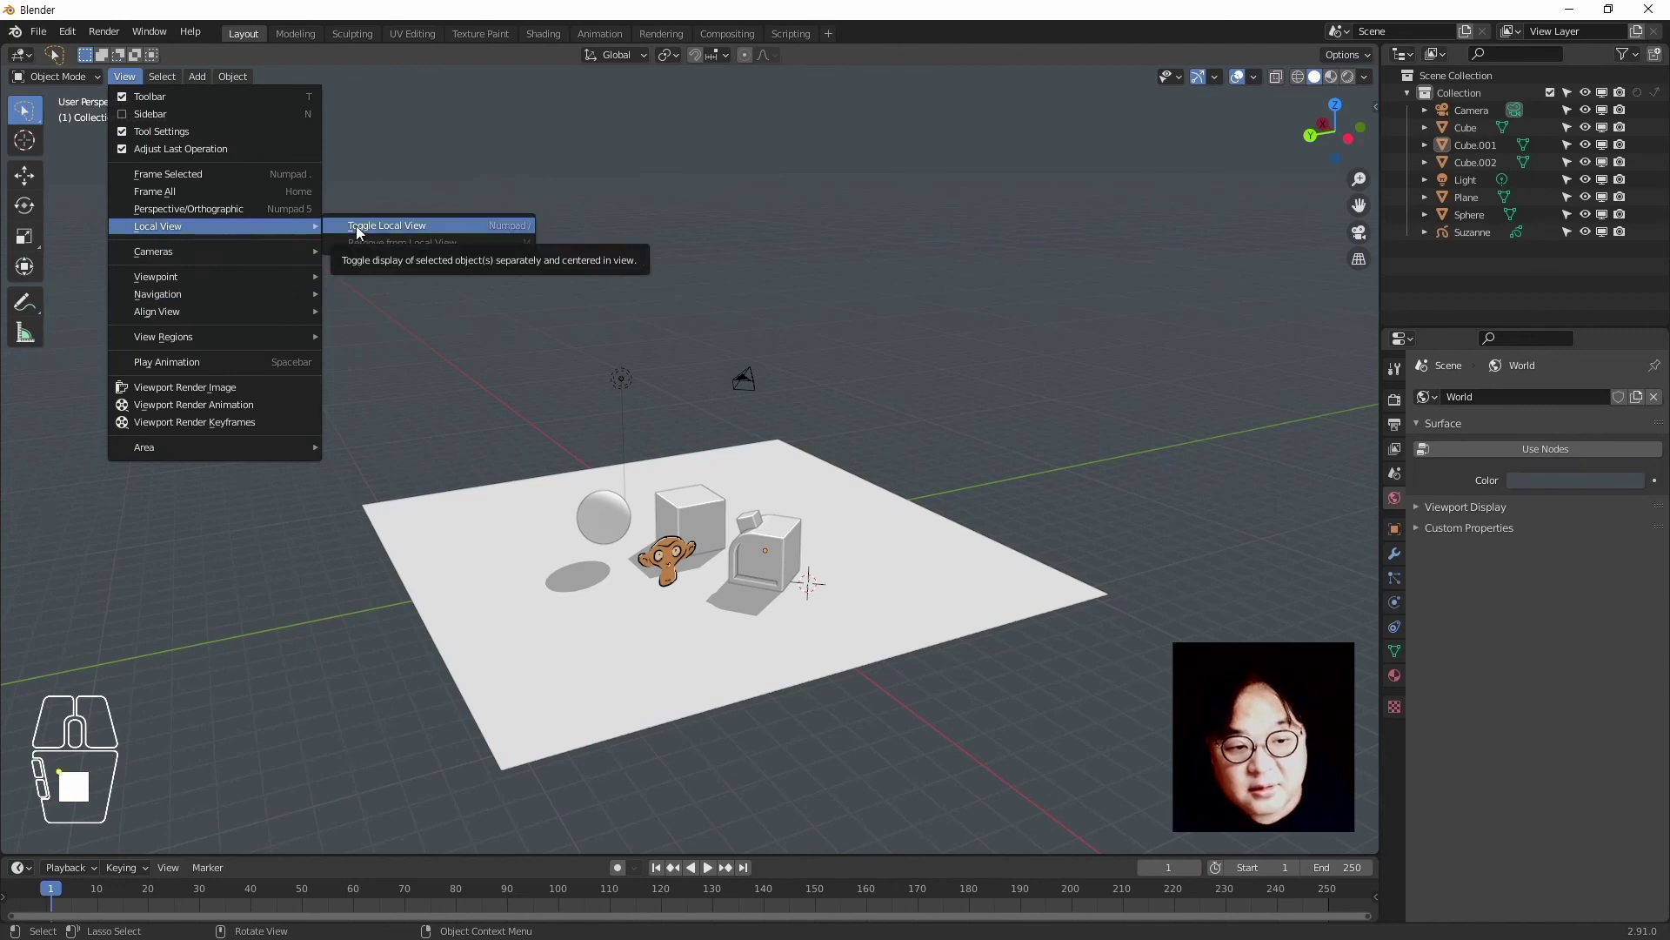
right_click(365, 231)
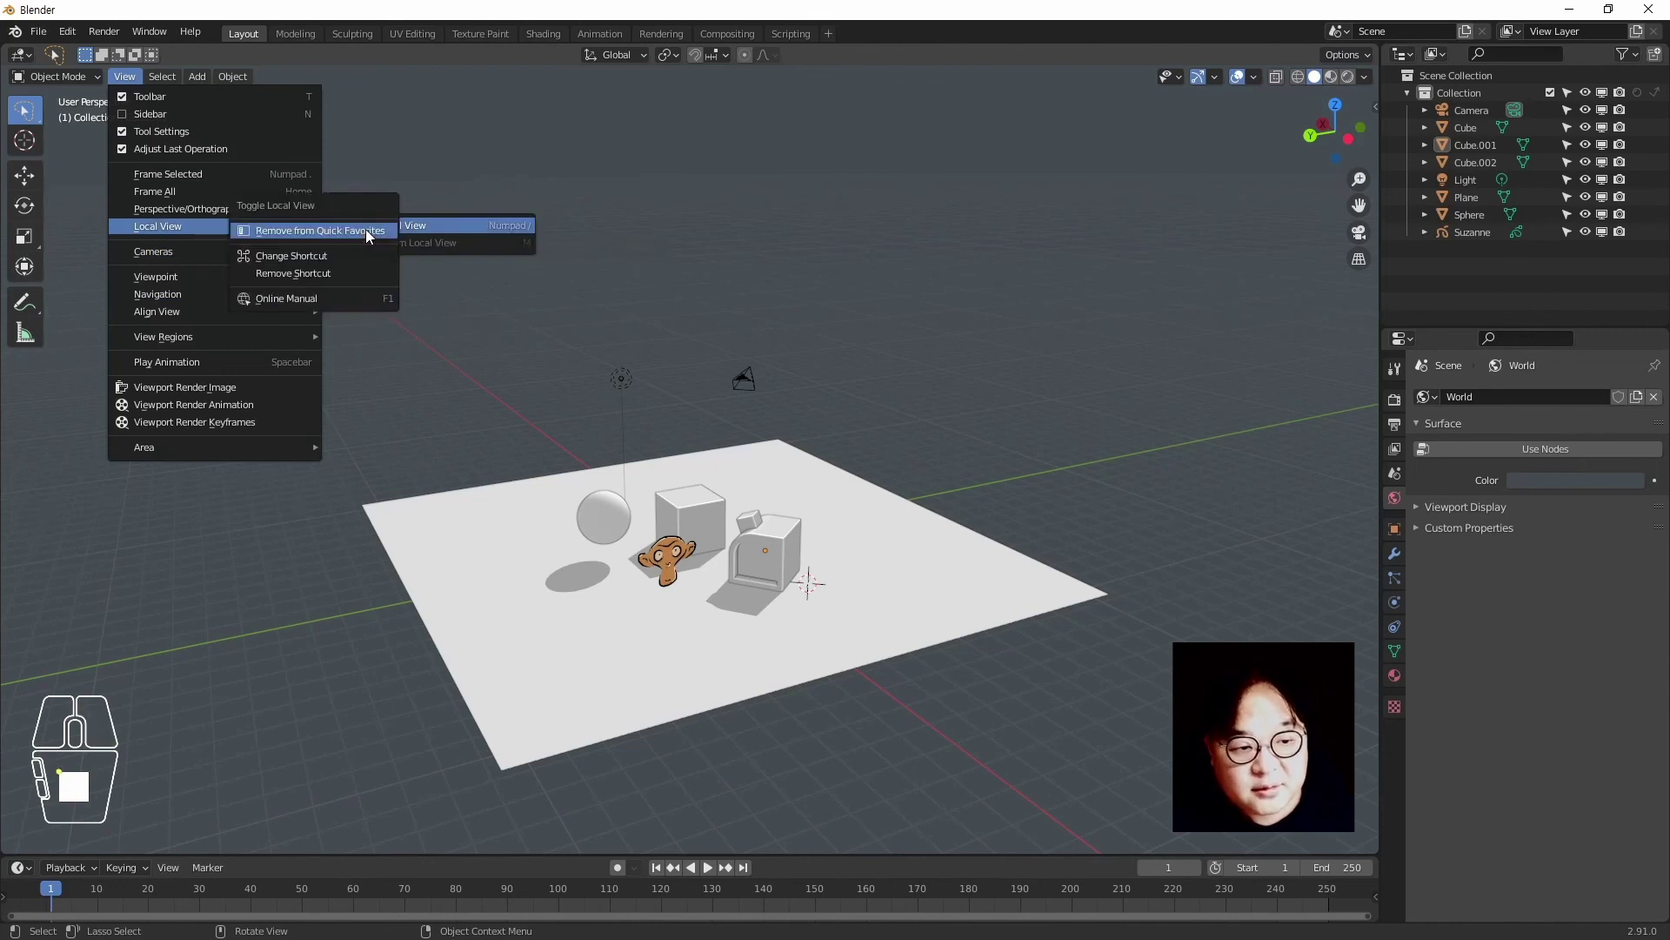
key(Escape)
key(q)
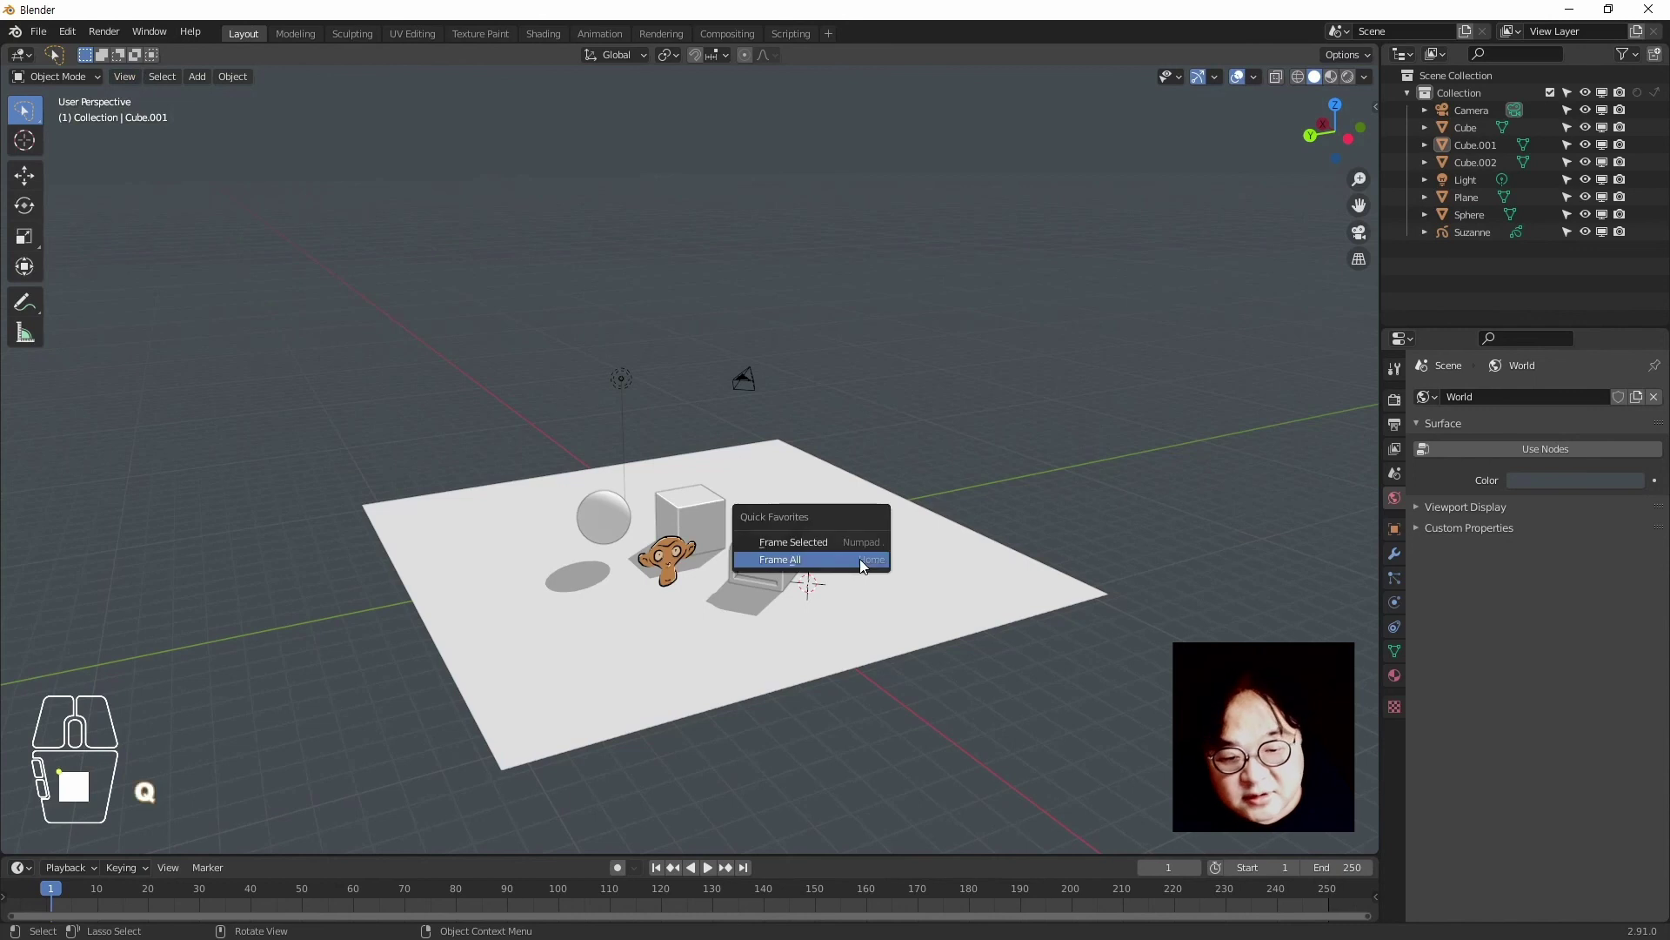
Remove the Frame Selected and Frame All commands from Quick Favorites
key(q)
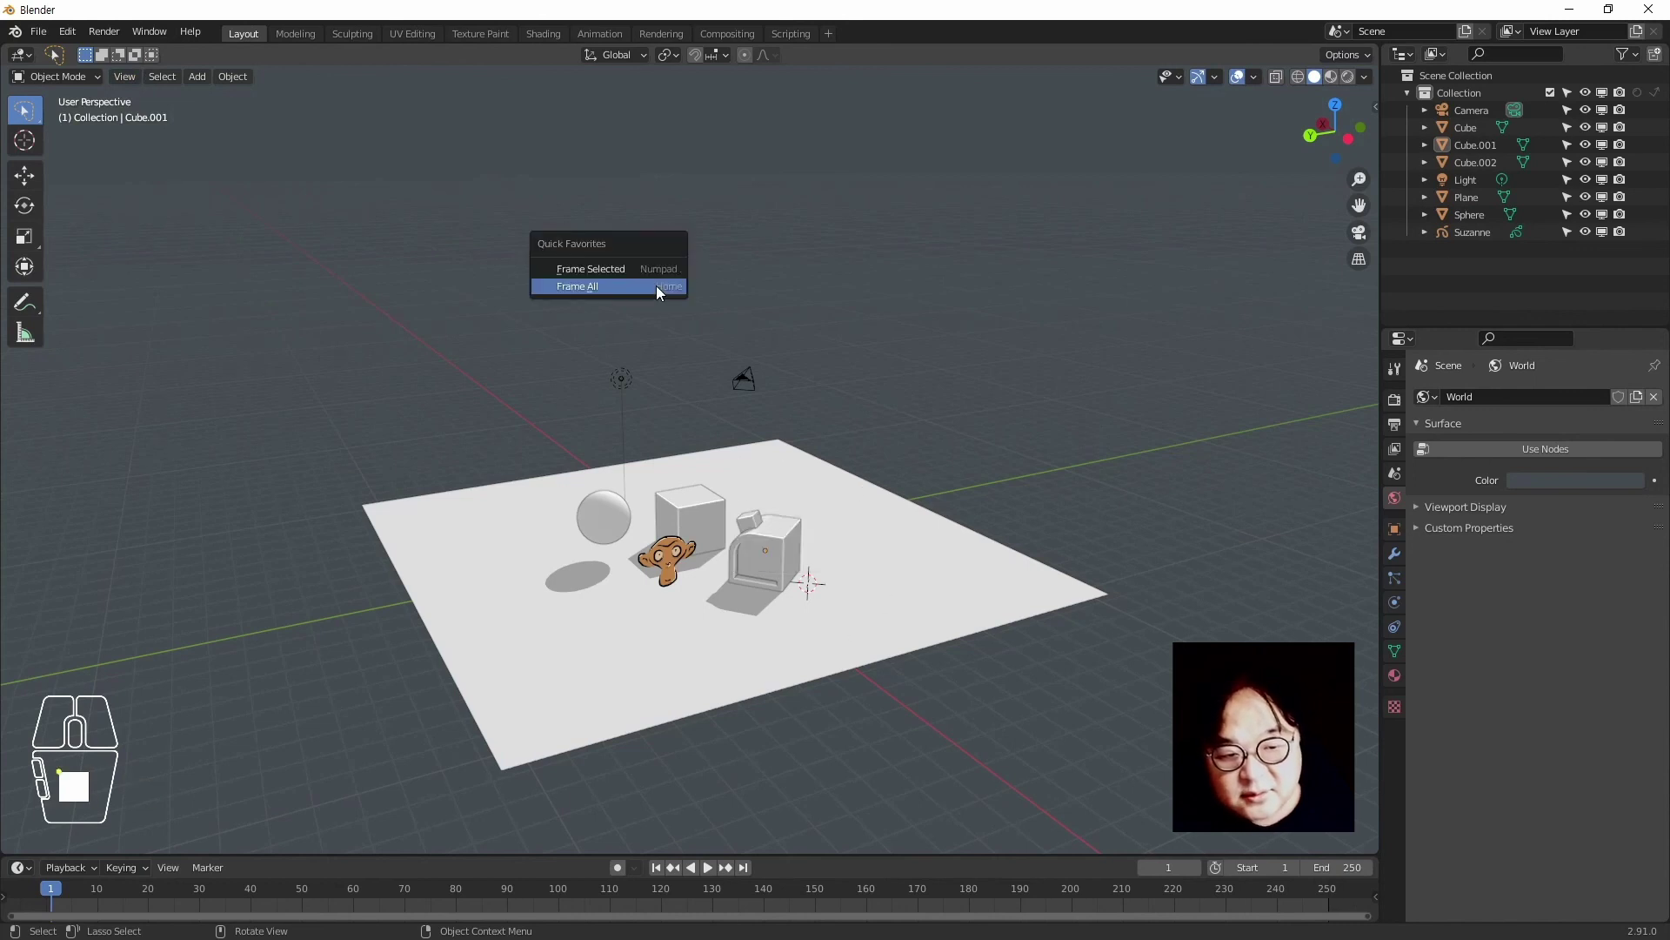
right_click(661, 266)
key(Escape)
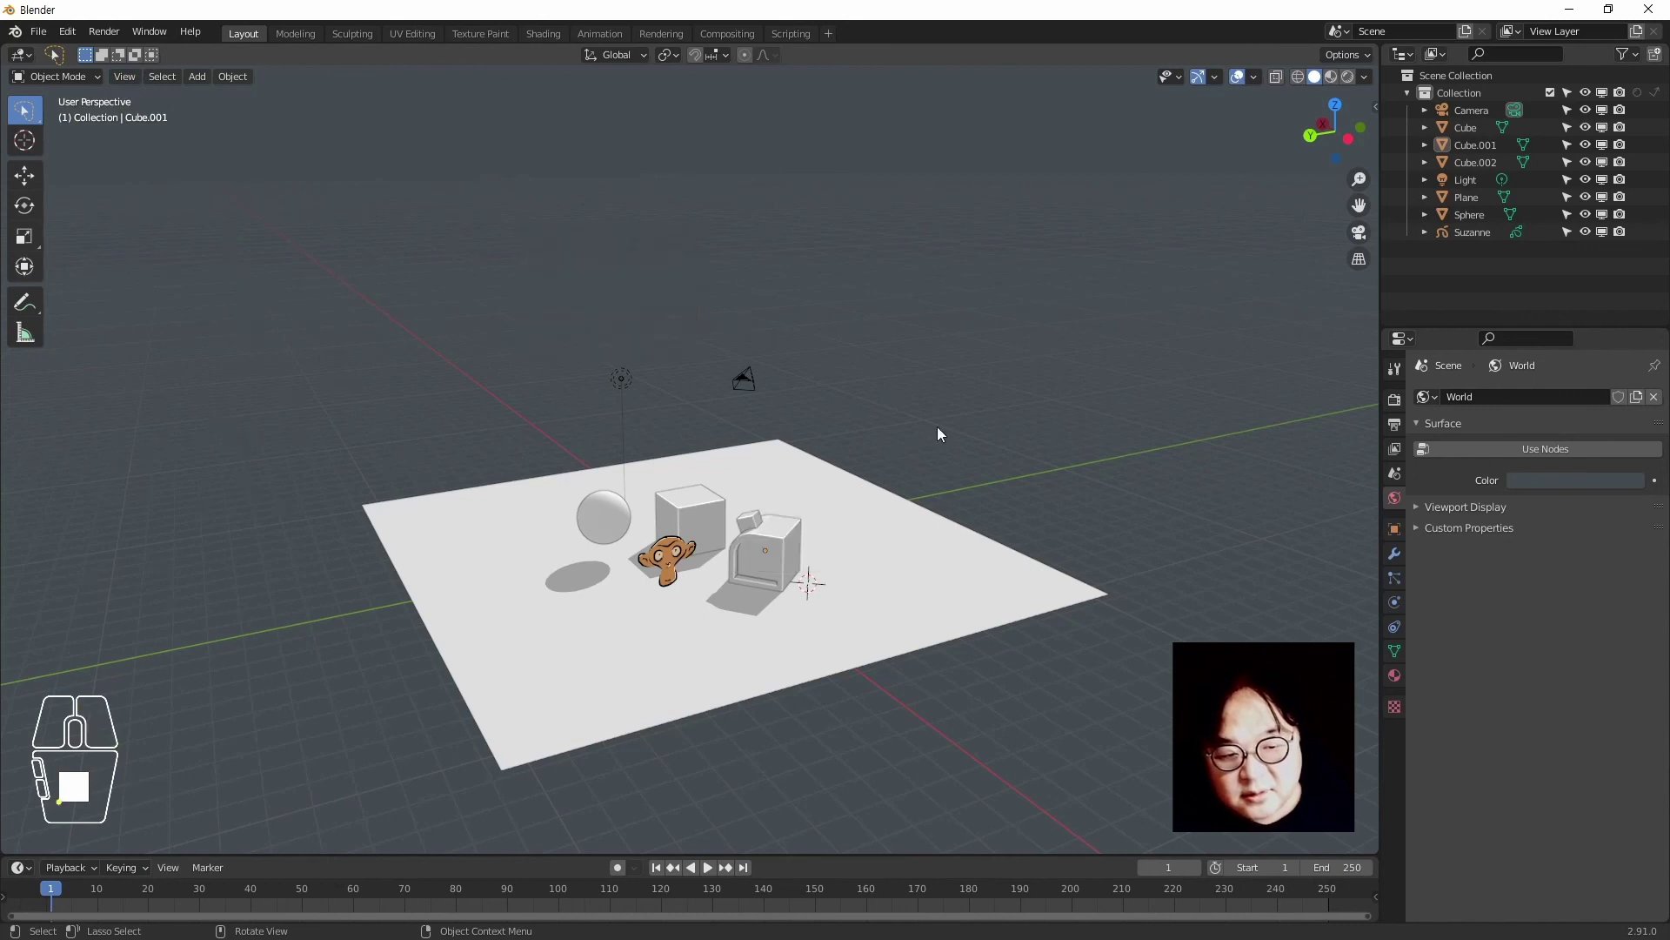
key(q)
key(q)
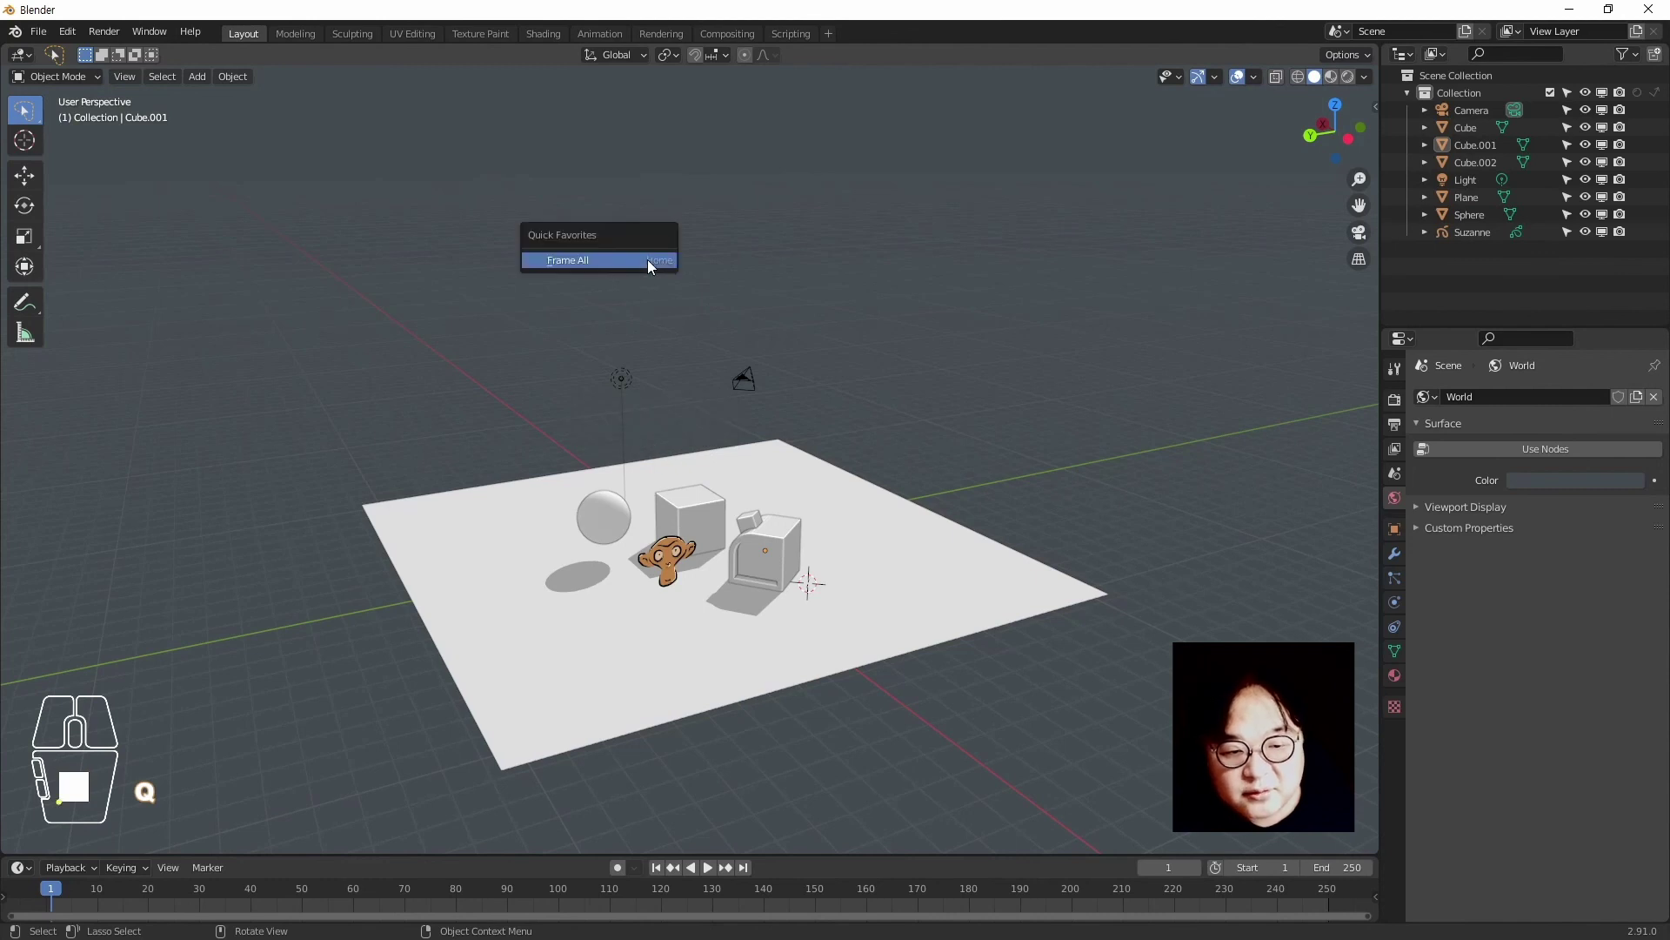
right_click(618, 265)
click(617, 264)
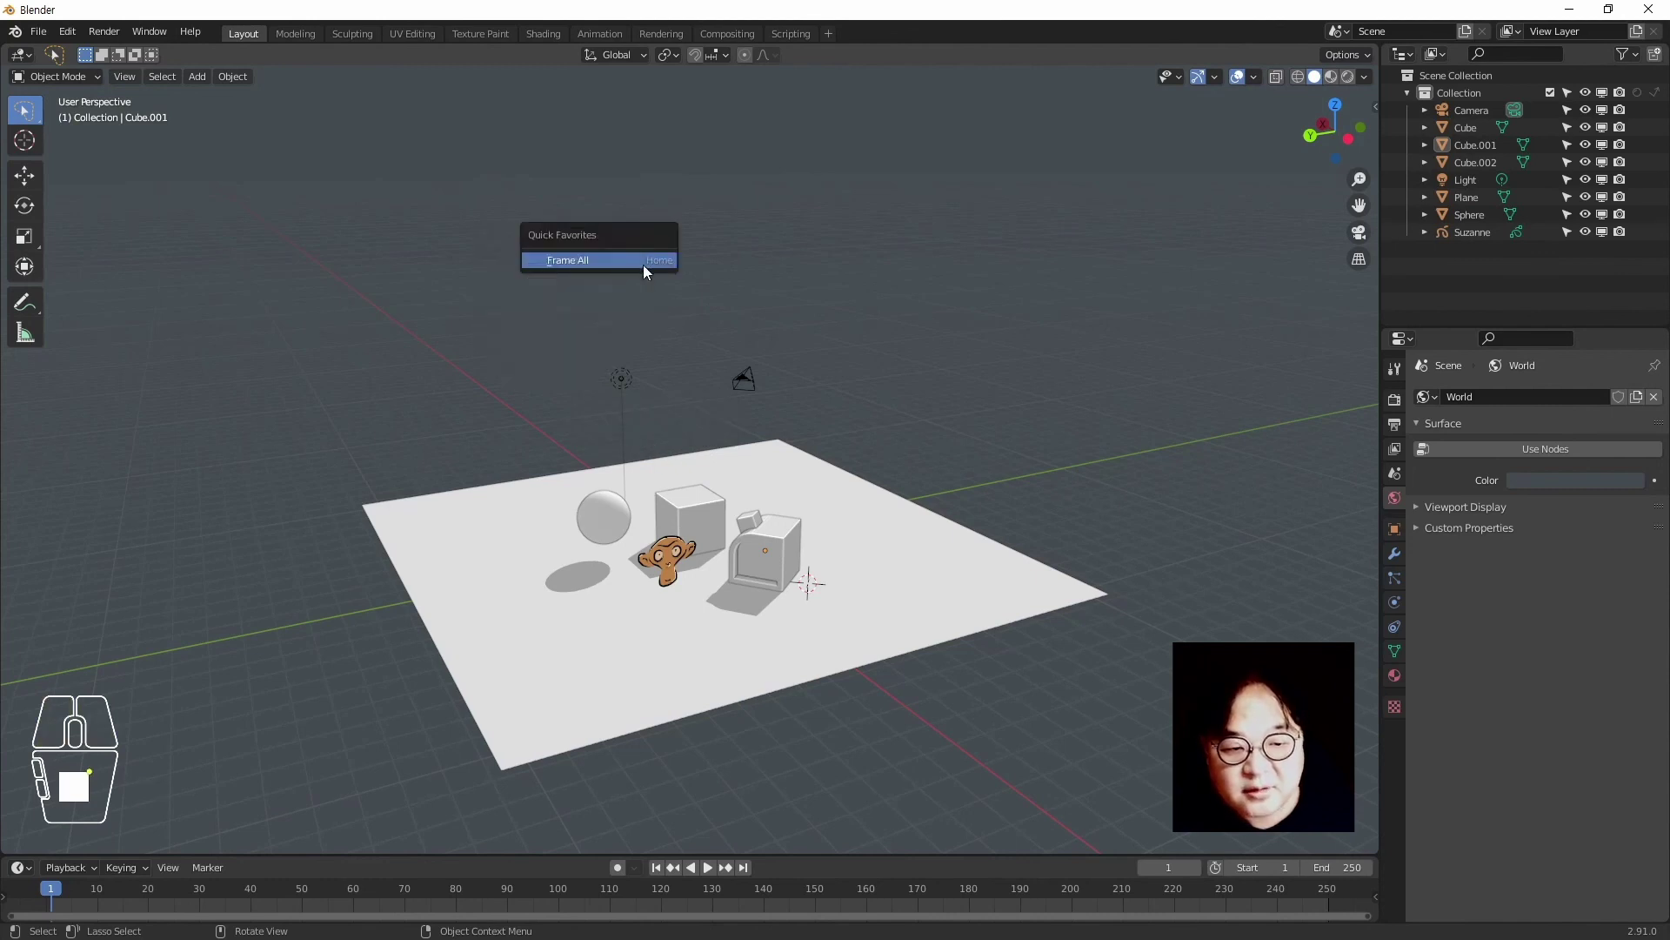
key(q)
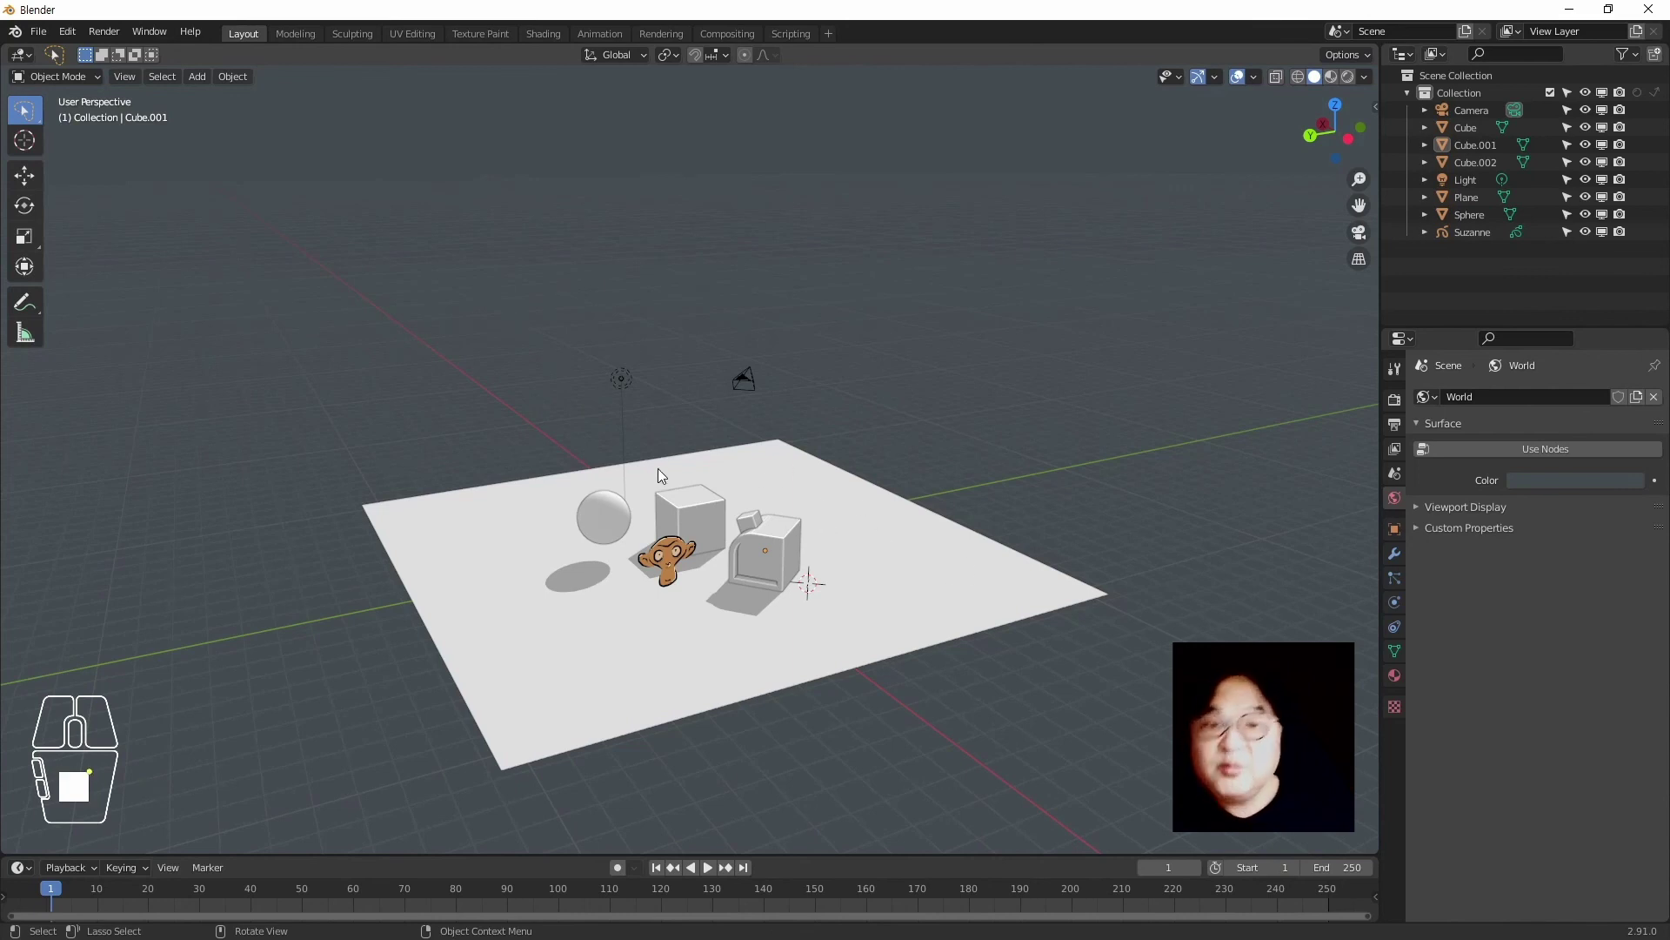
Add the collection's Hide in Viewport toggle to Quick Favorites and check the favourites in the 3D viewport
right_click(1587, 94)
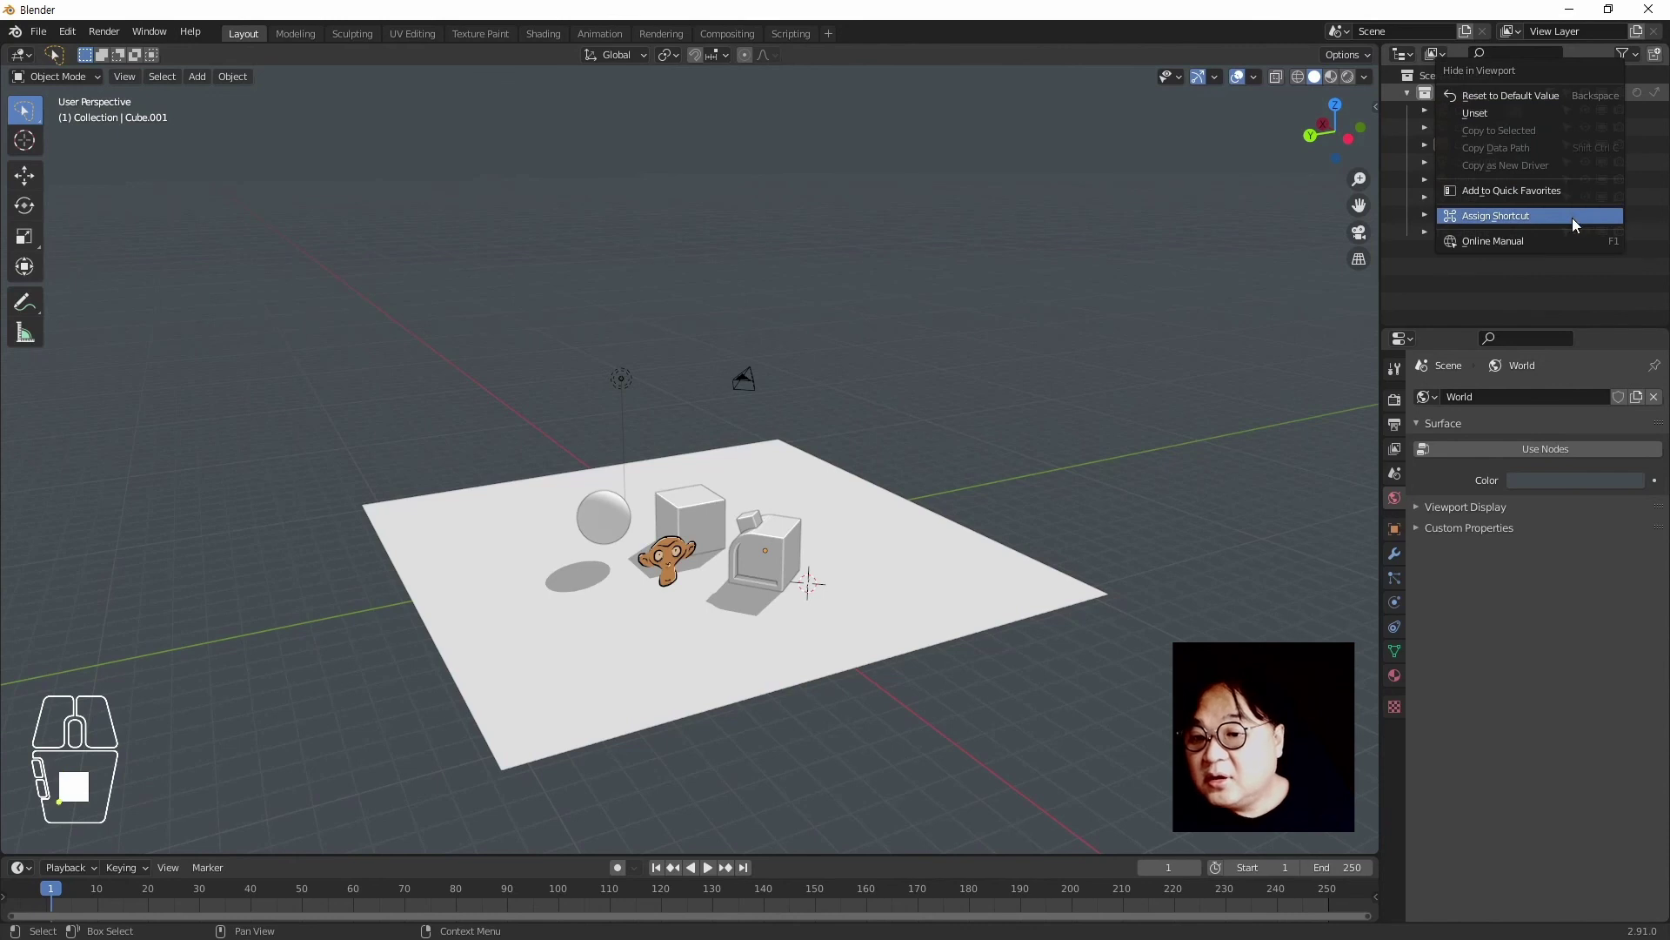
click(1567, 188)
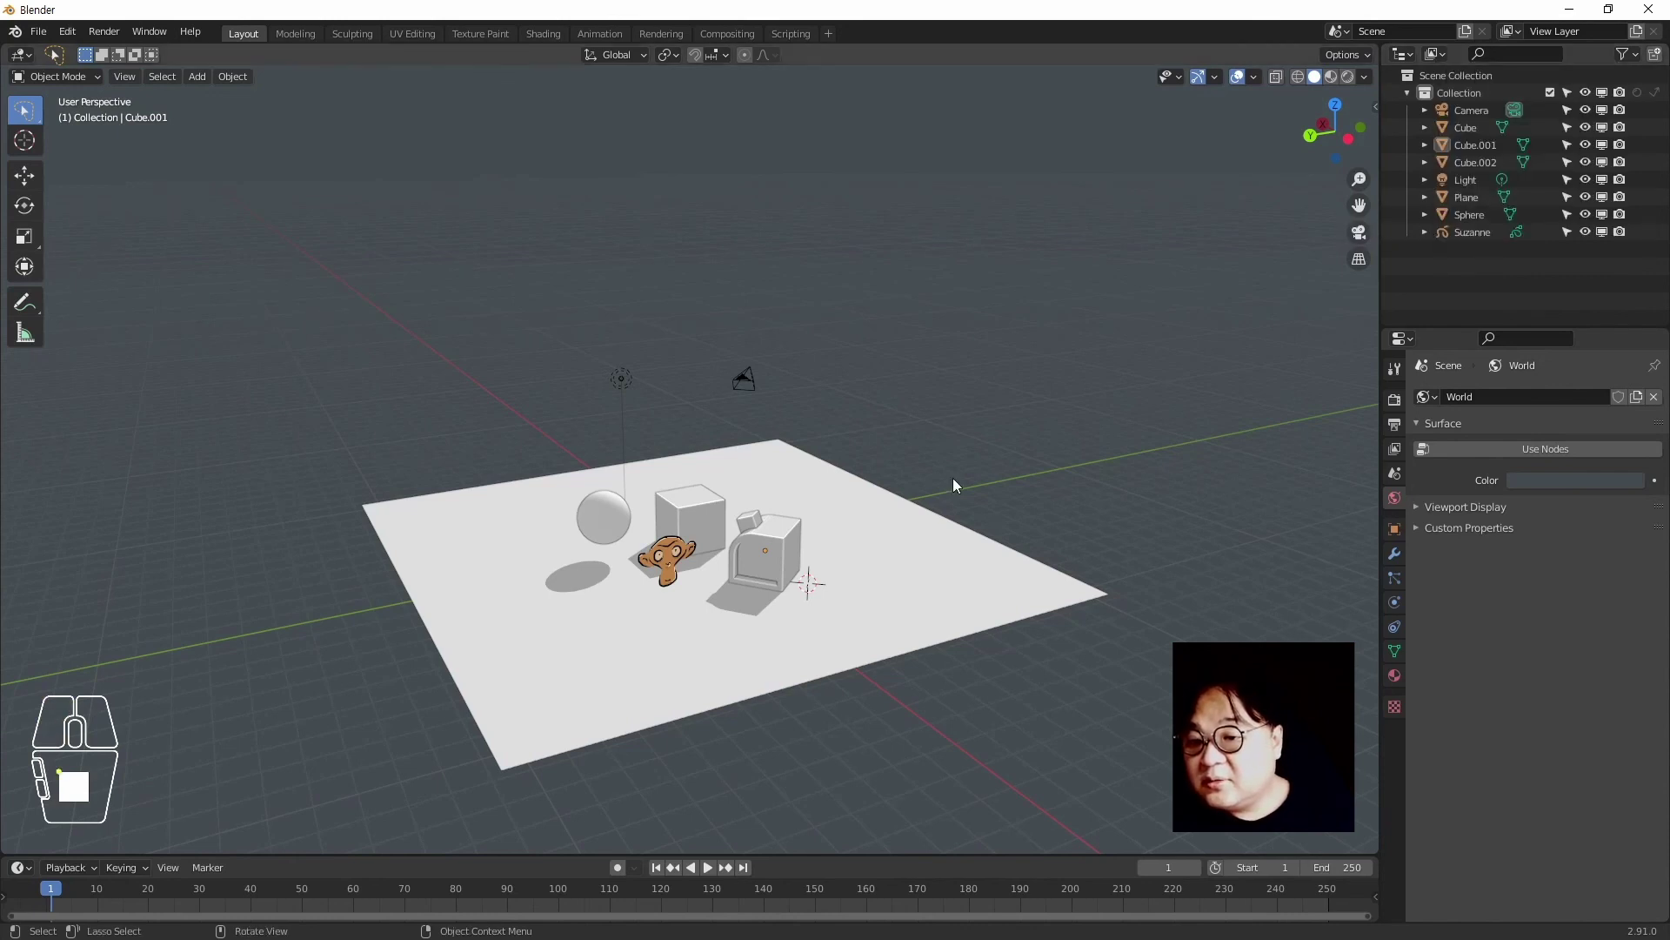
key(q)
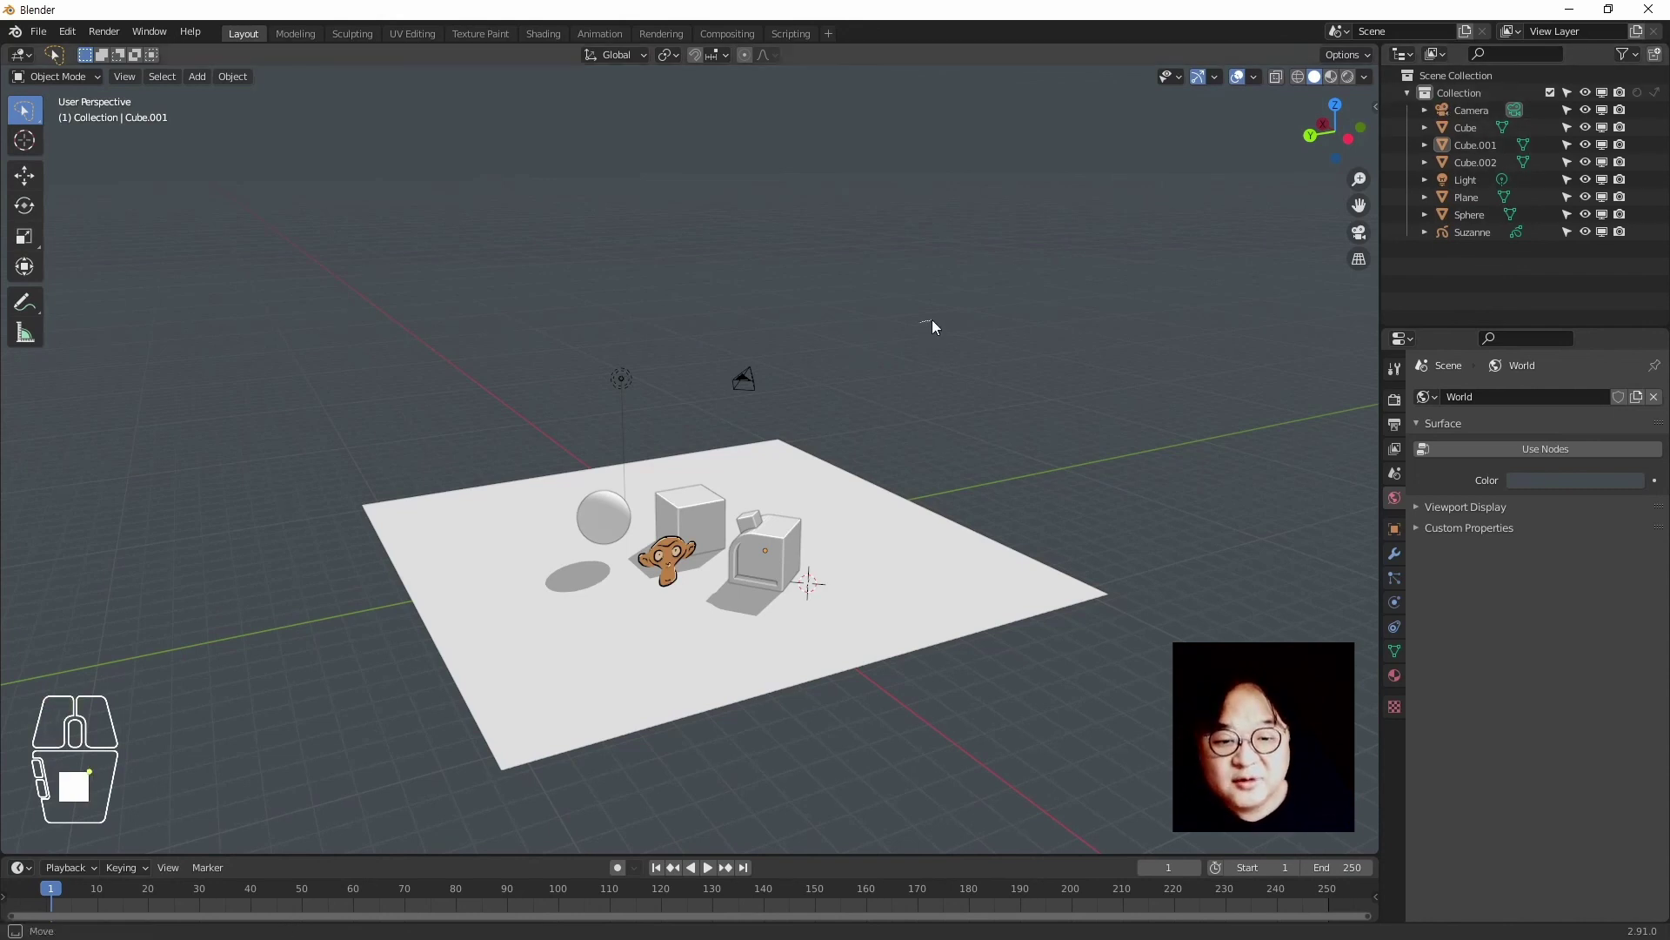
Frame Suzanne in the viewport, deselect it, and briefly show and hide the viewport sidebar
click(679, 570)
key(KP_Decimal)
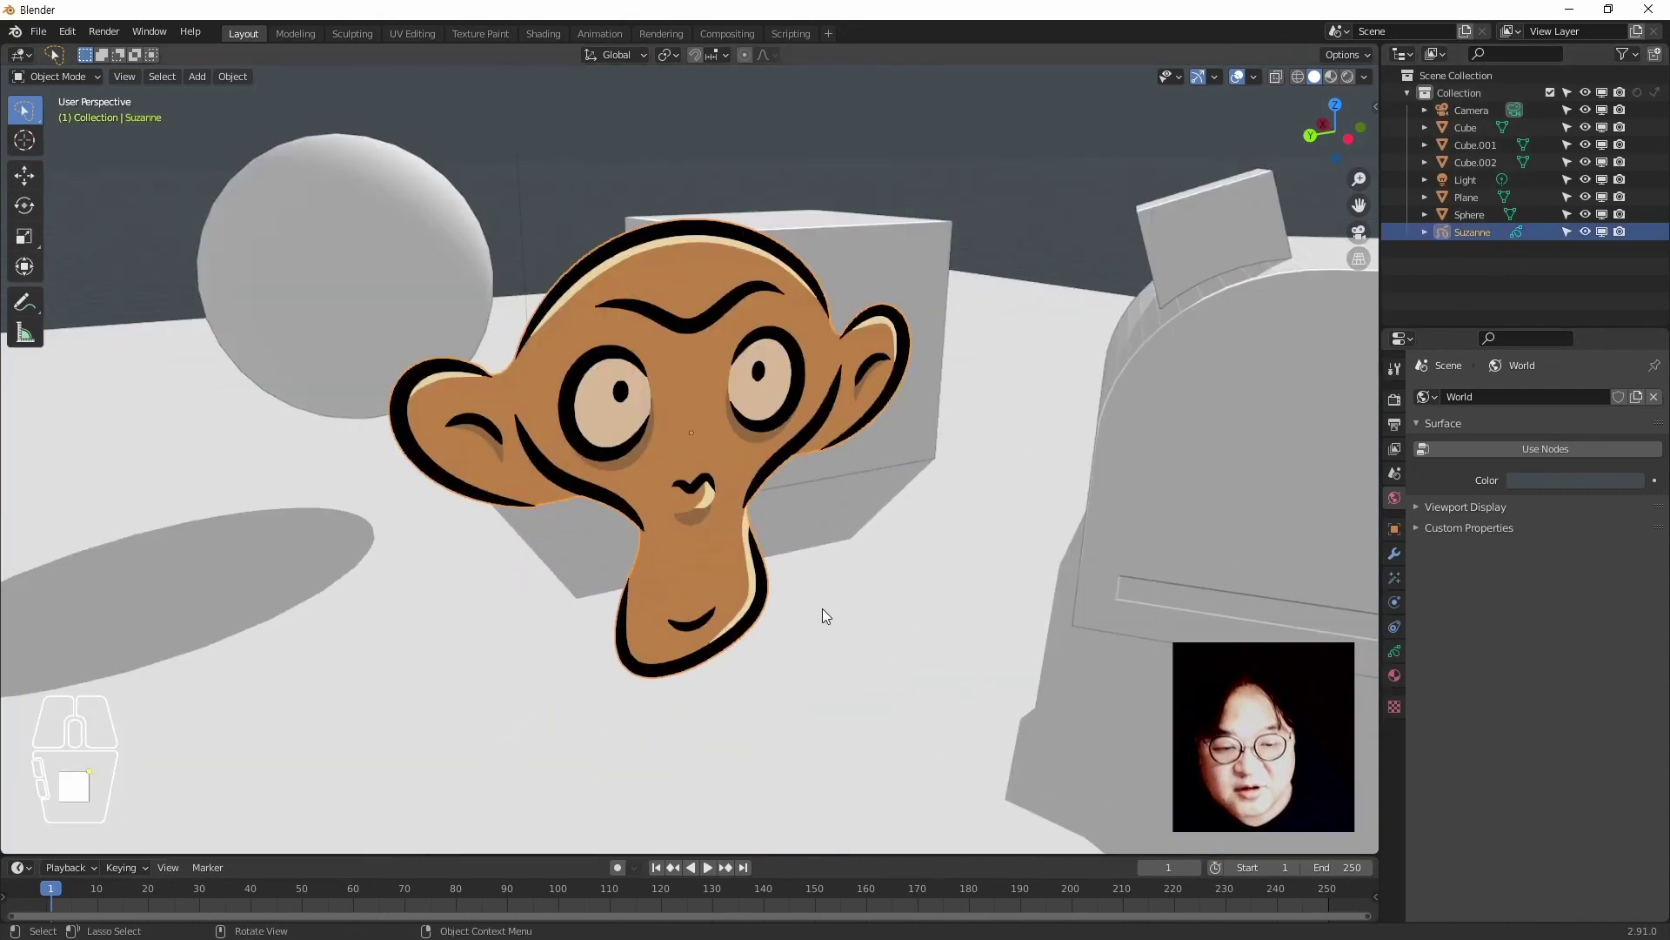
middle_drag(822, 609, 928, 458)
scroll(941, 442, down, 3)
scroll(929, 457, up, 1)
click(839, 191)
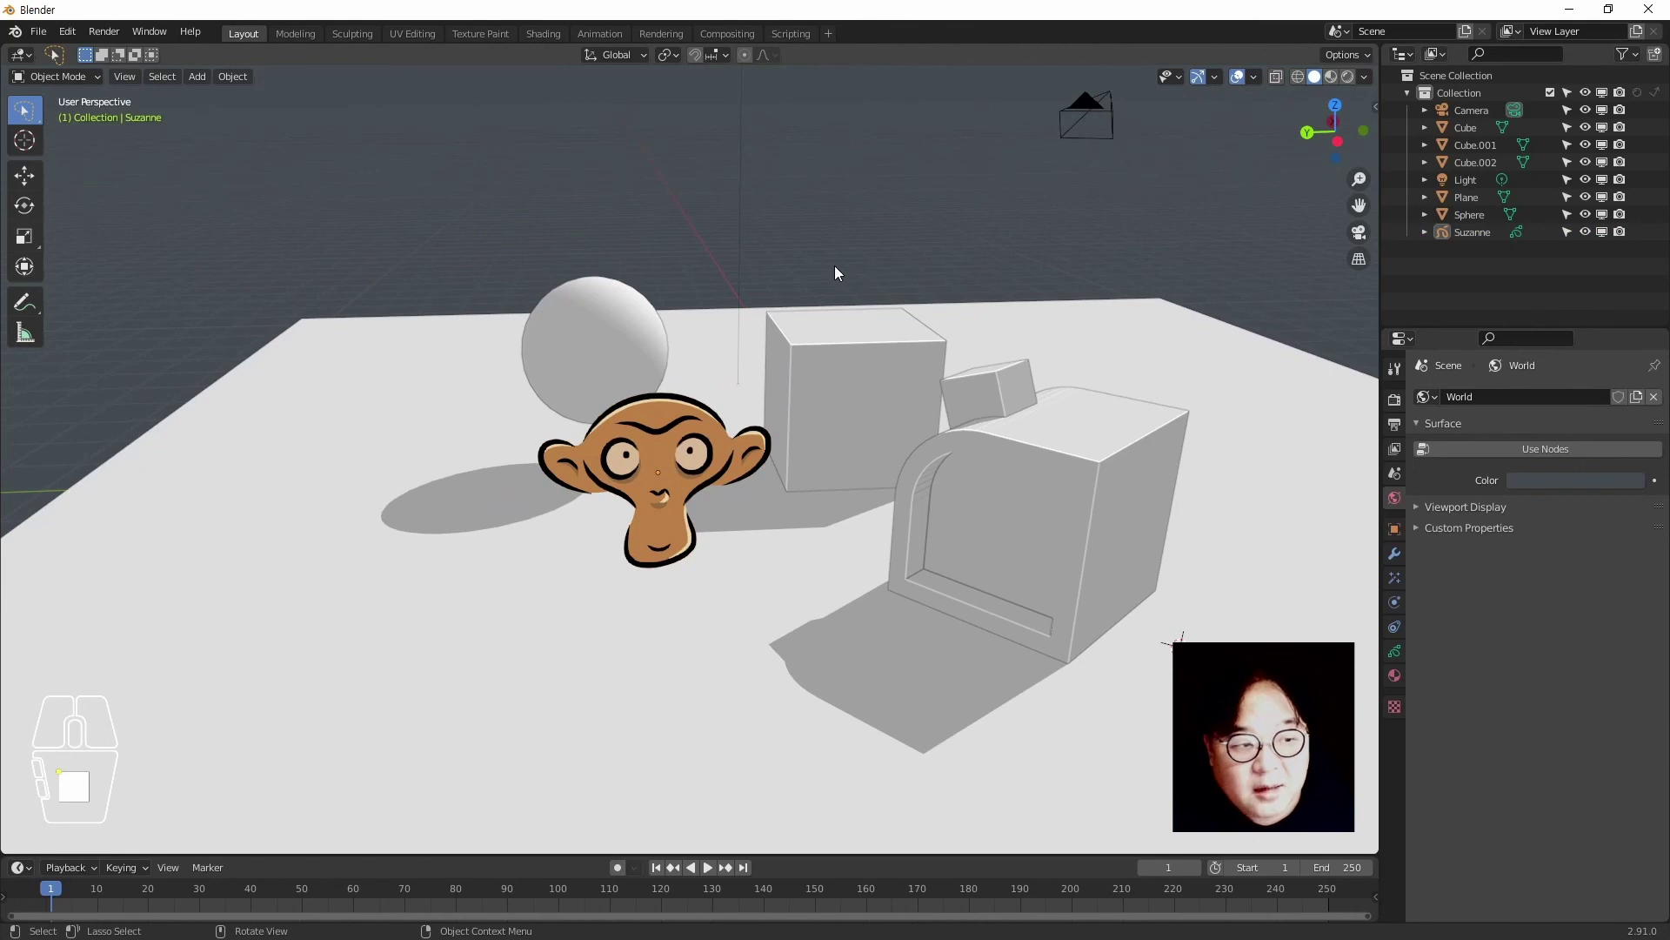
key(n)
key(n)
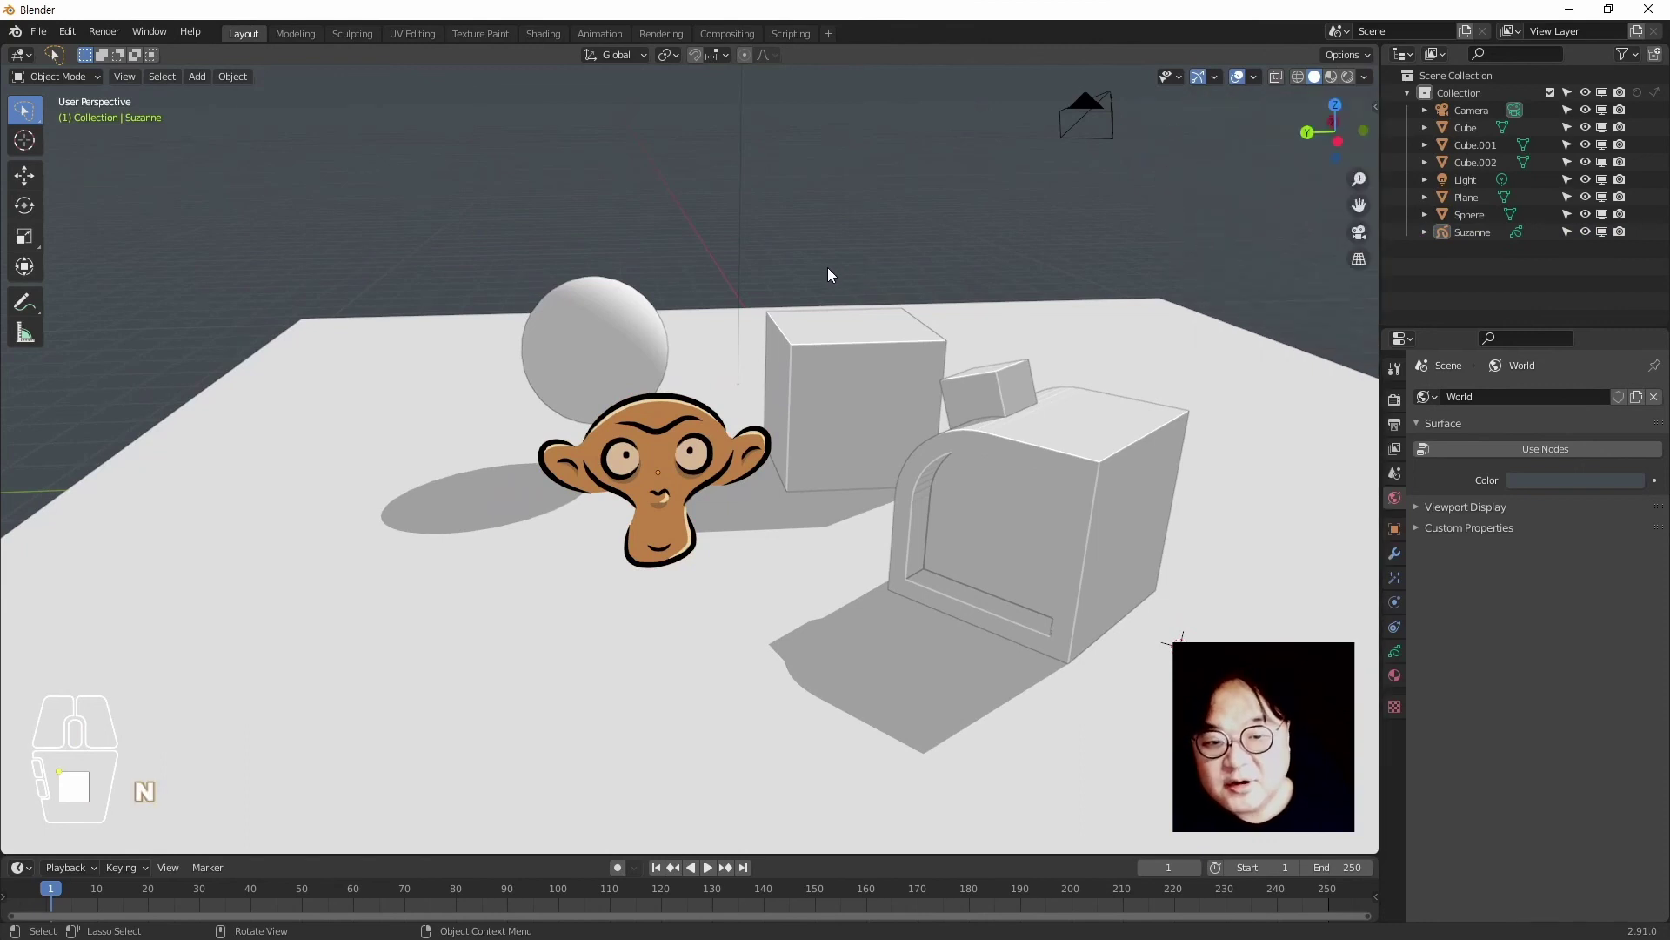
Try selecting Suzanne, the sphere, the large cube and the rounded cube singly and in combination, and clear the selection
click(661, 521)
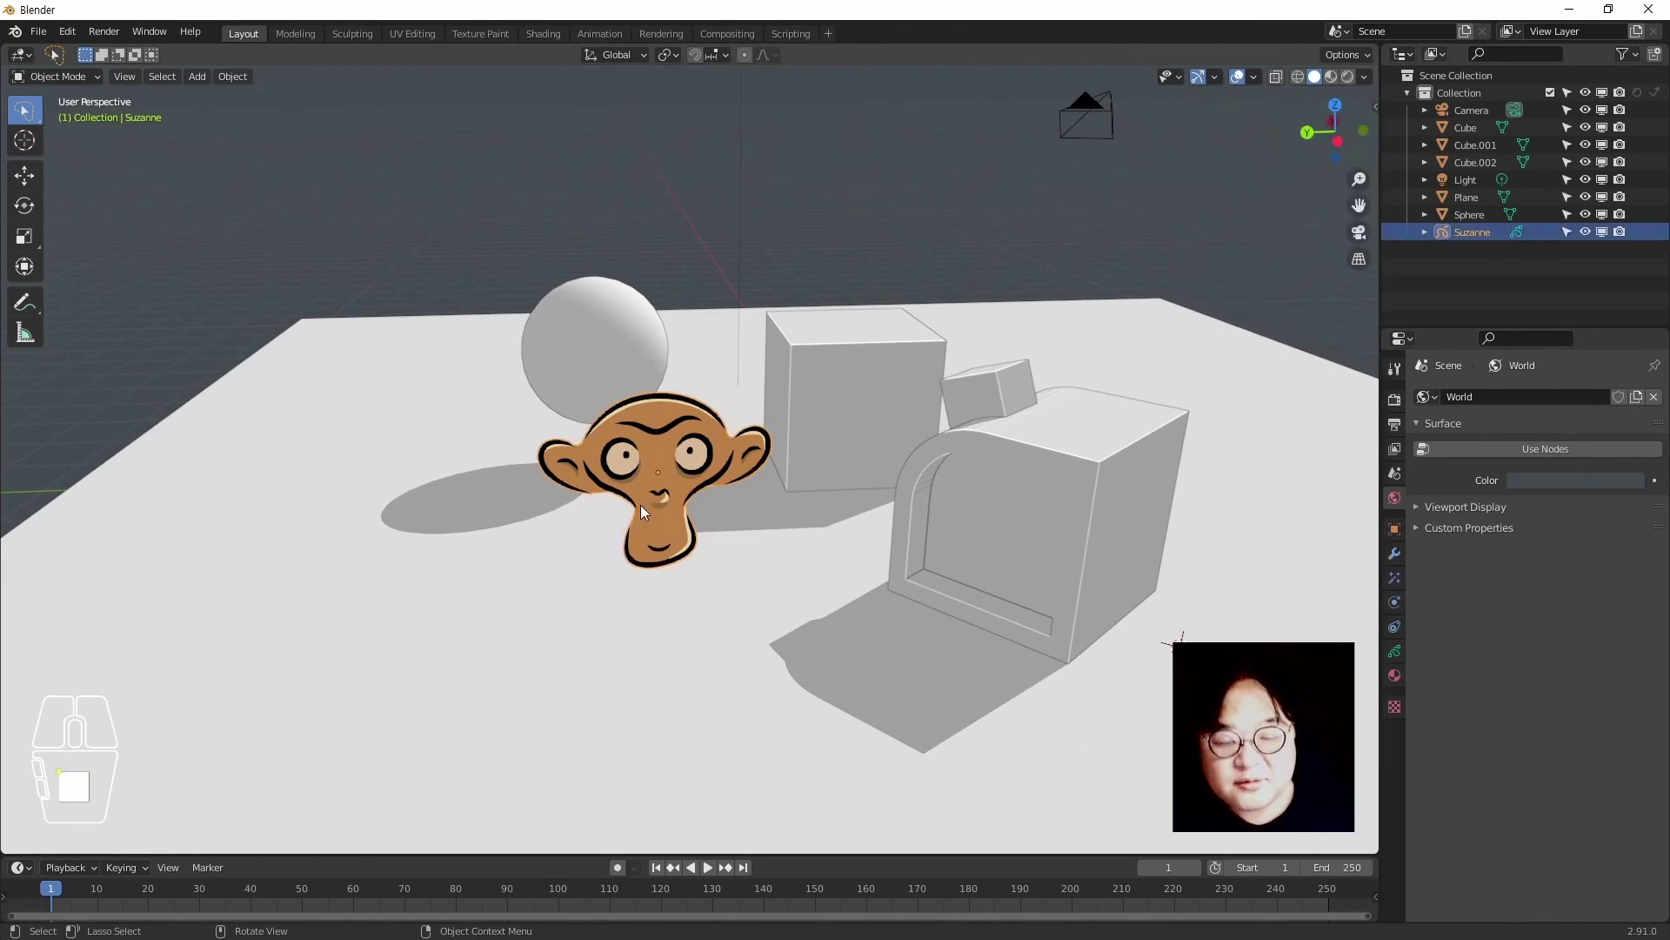
middle_drag(581, 425, 620, 439)
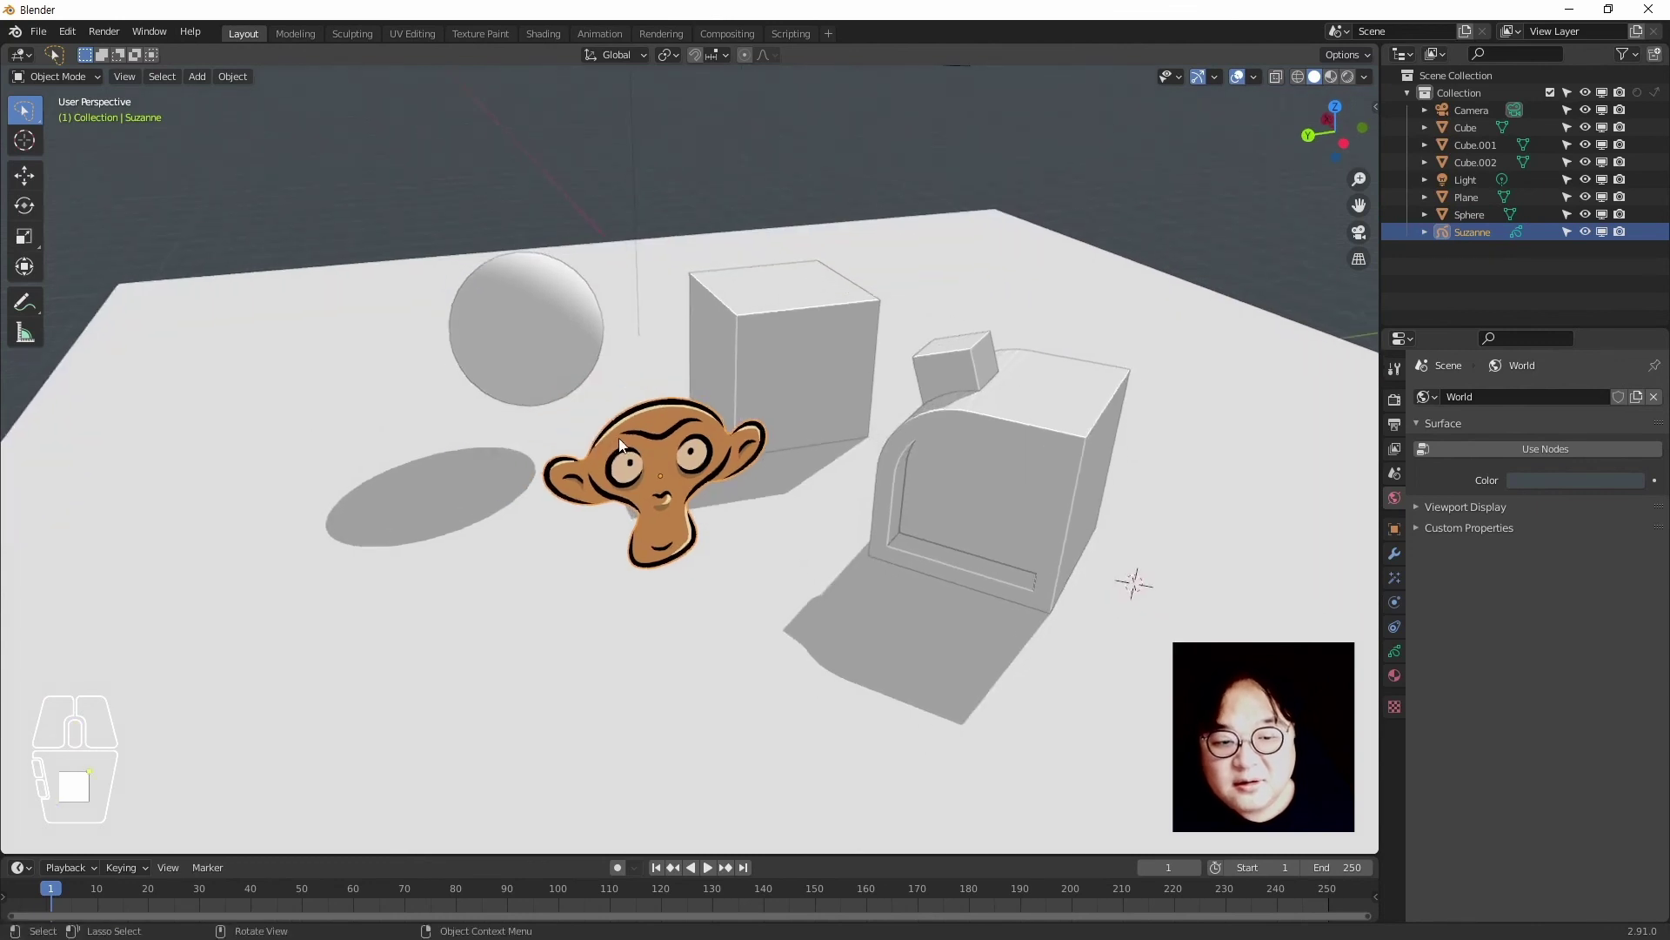
ctrl+click(988, 432)
ctrl+click(776, 362)
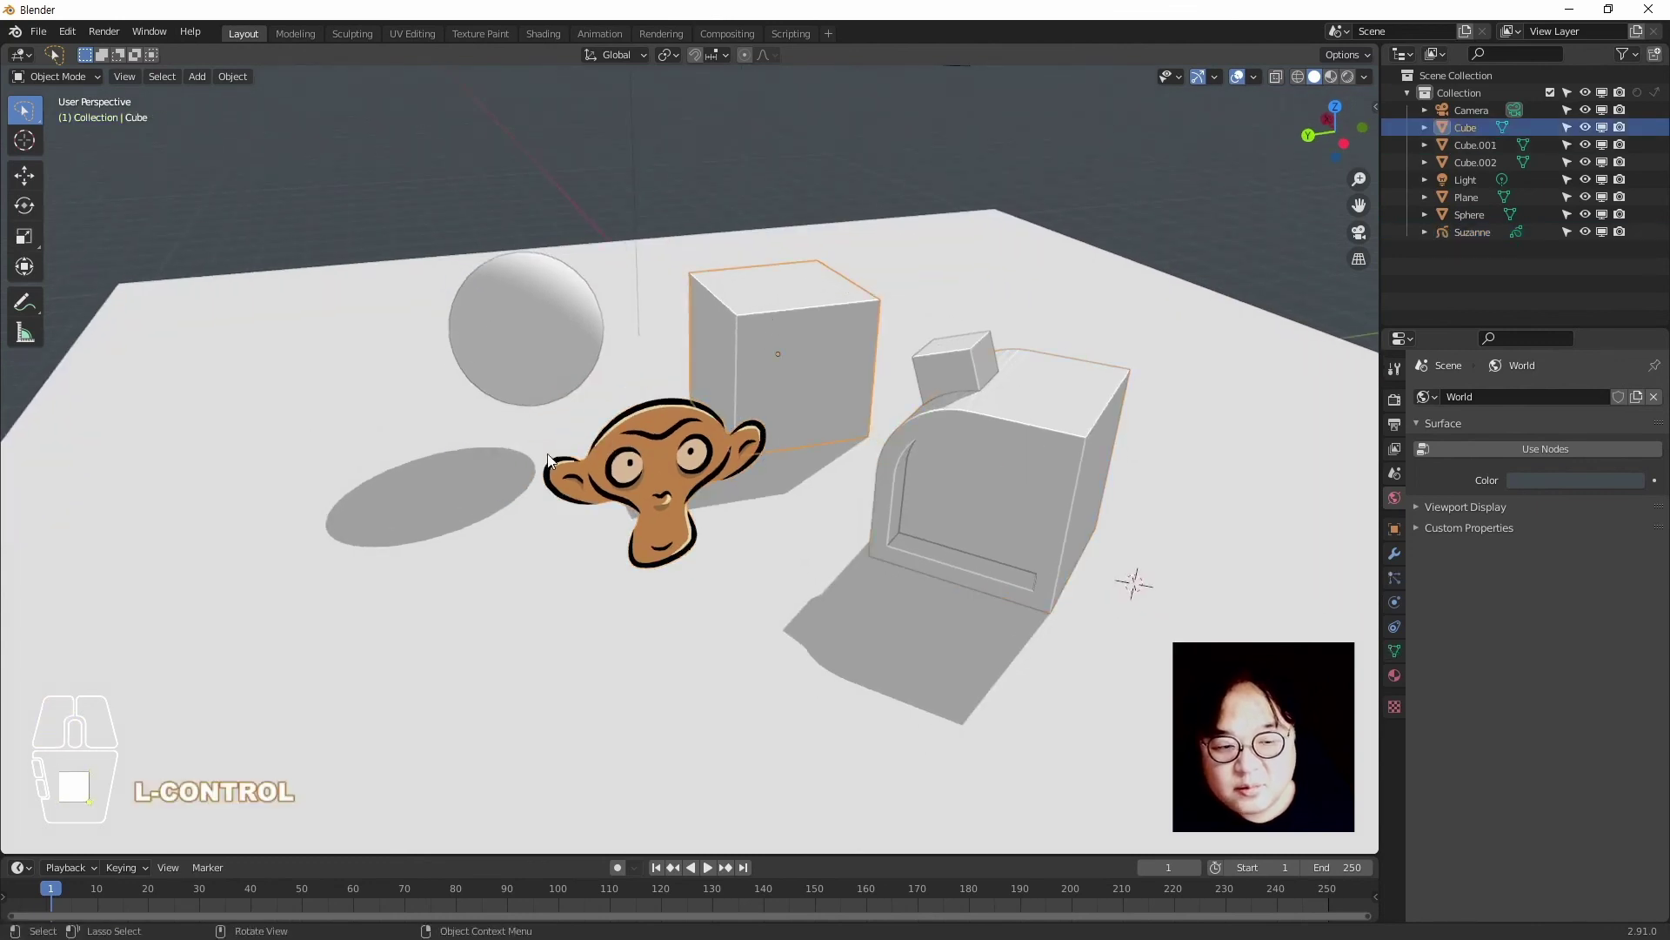
click(668, 462)
click(560, 340)
ctrl+click(757, 366)
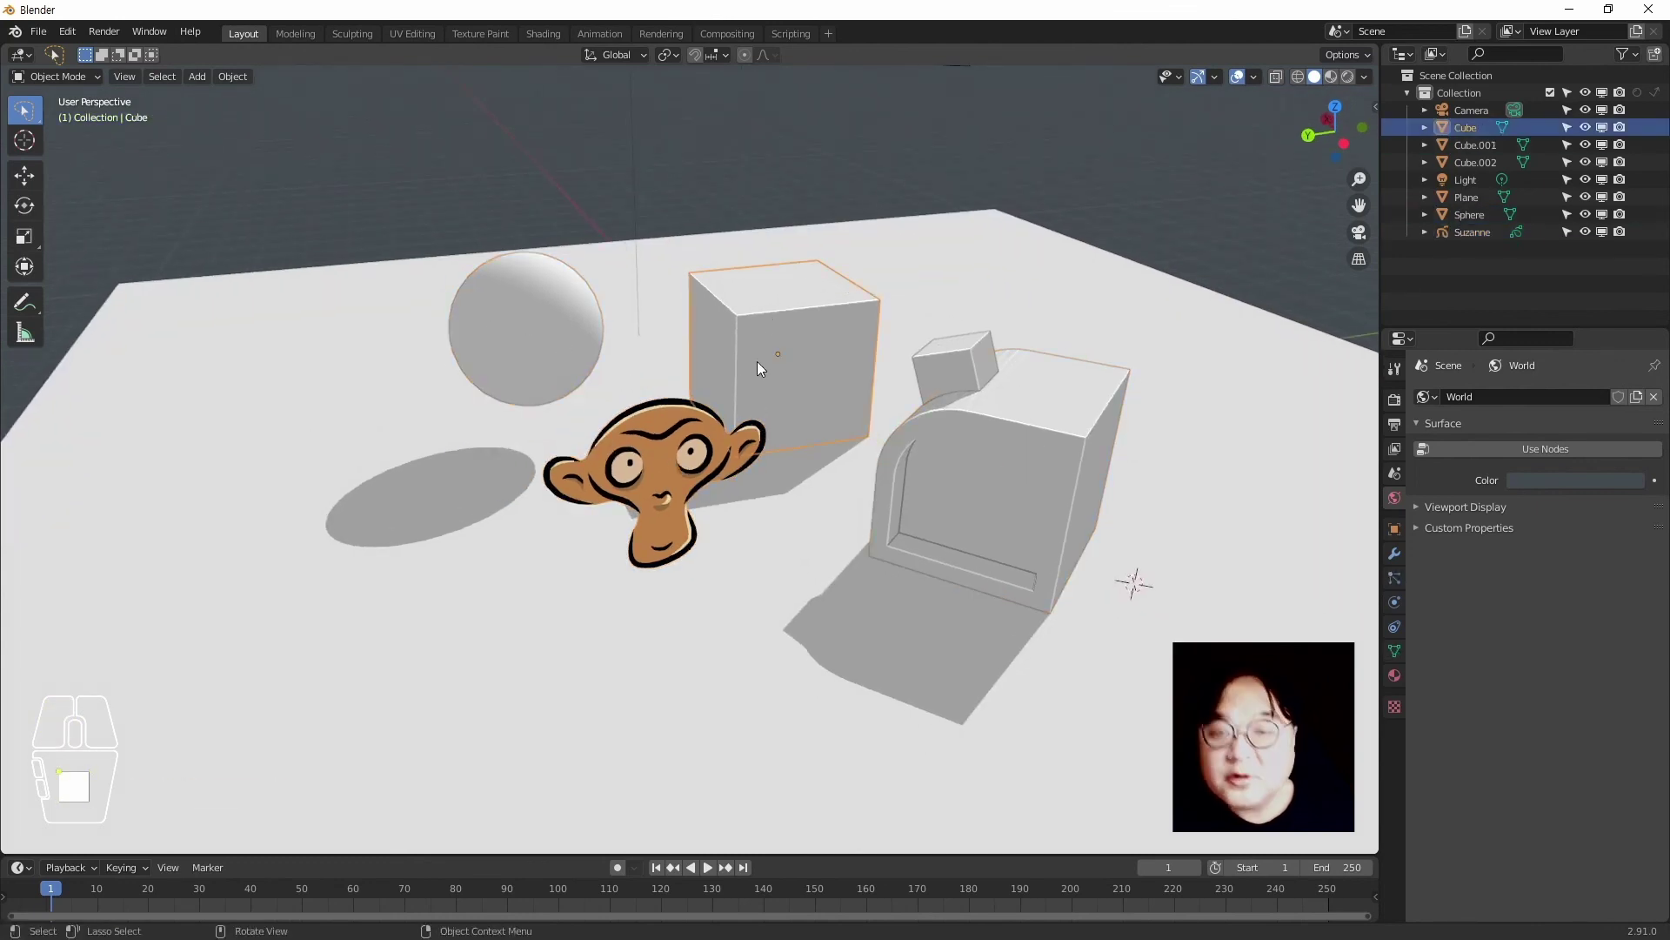
click(796, 119)
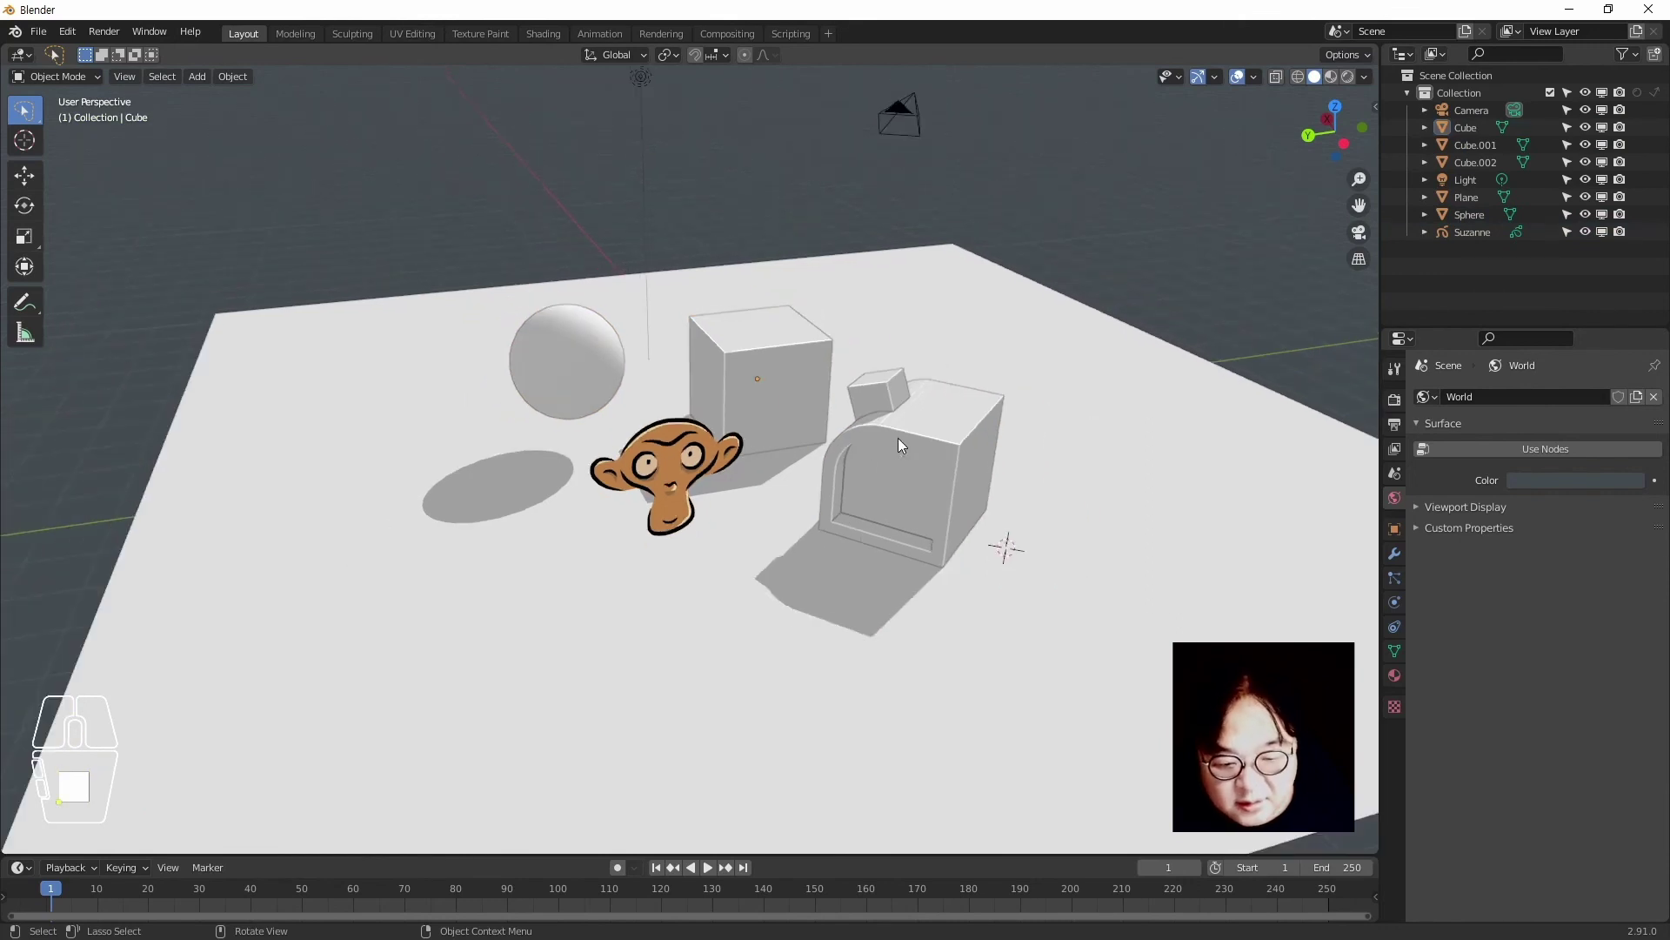
scroll(898, 437, down, 2)
middle_drag(921, 519, 776, 433)
click(1205, 261)
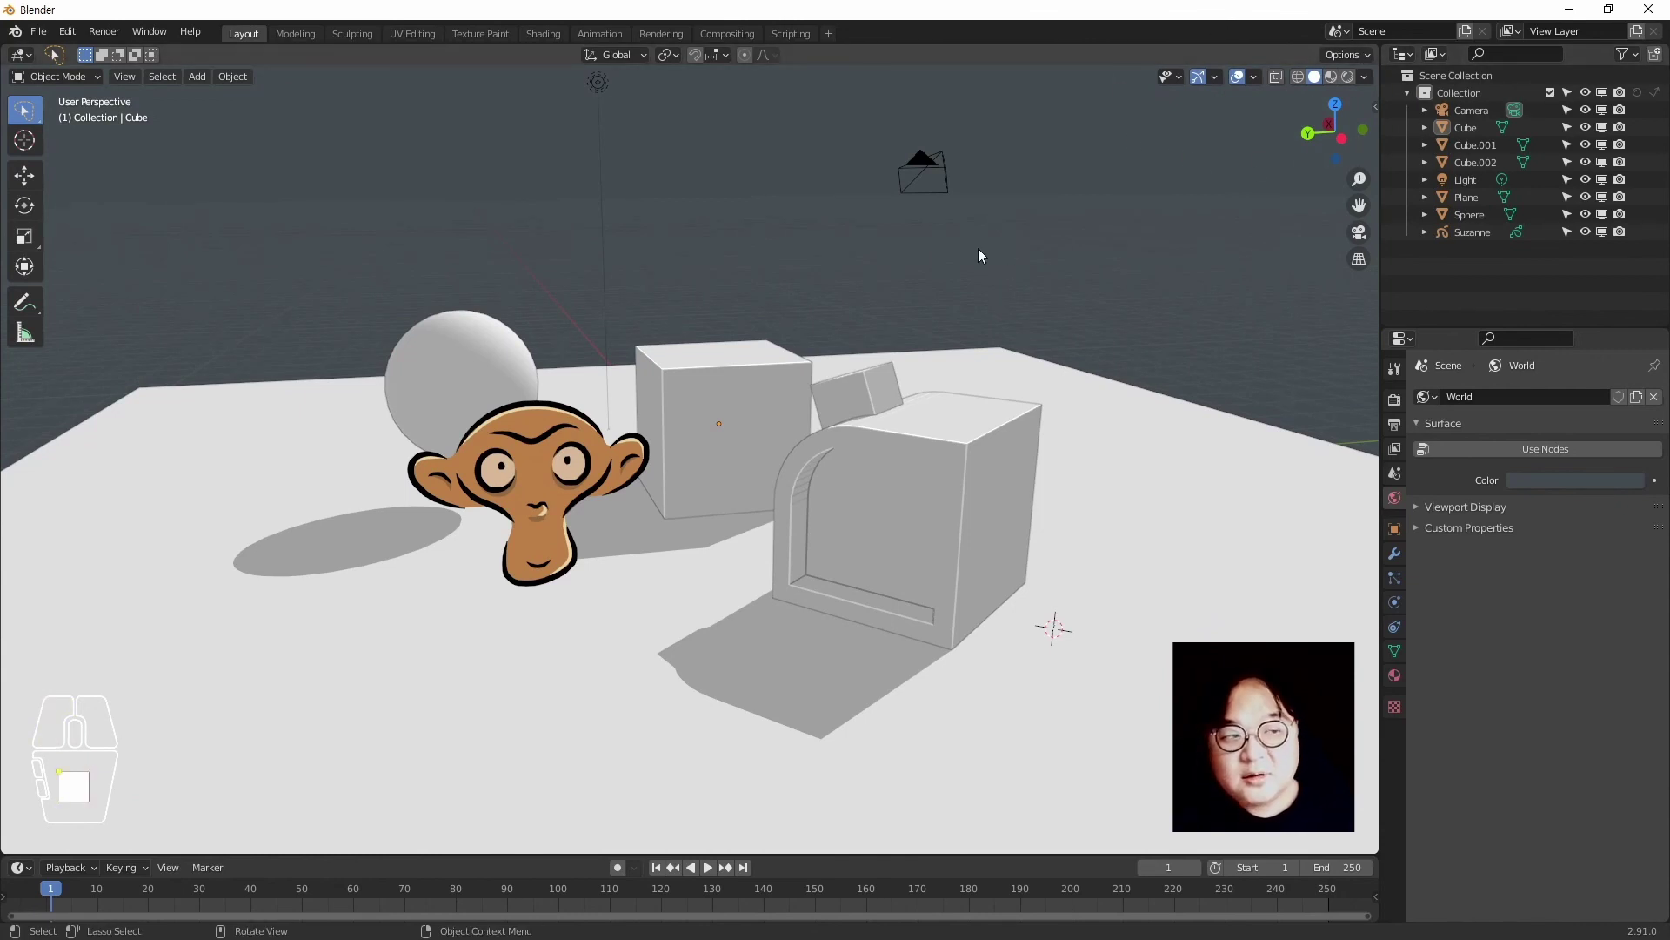
click(1076, 266)
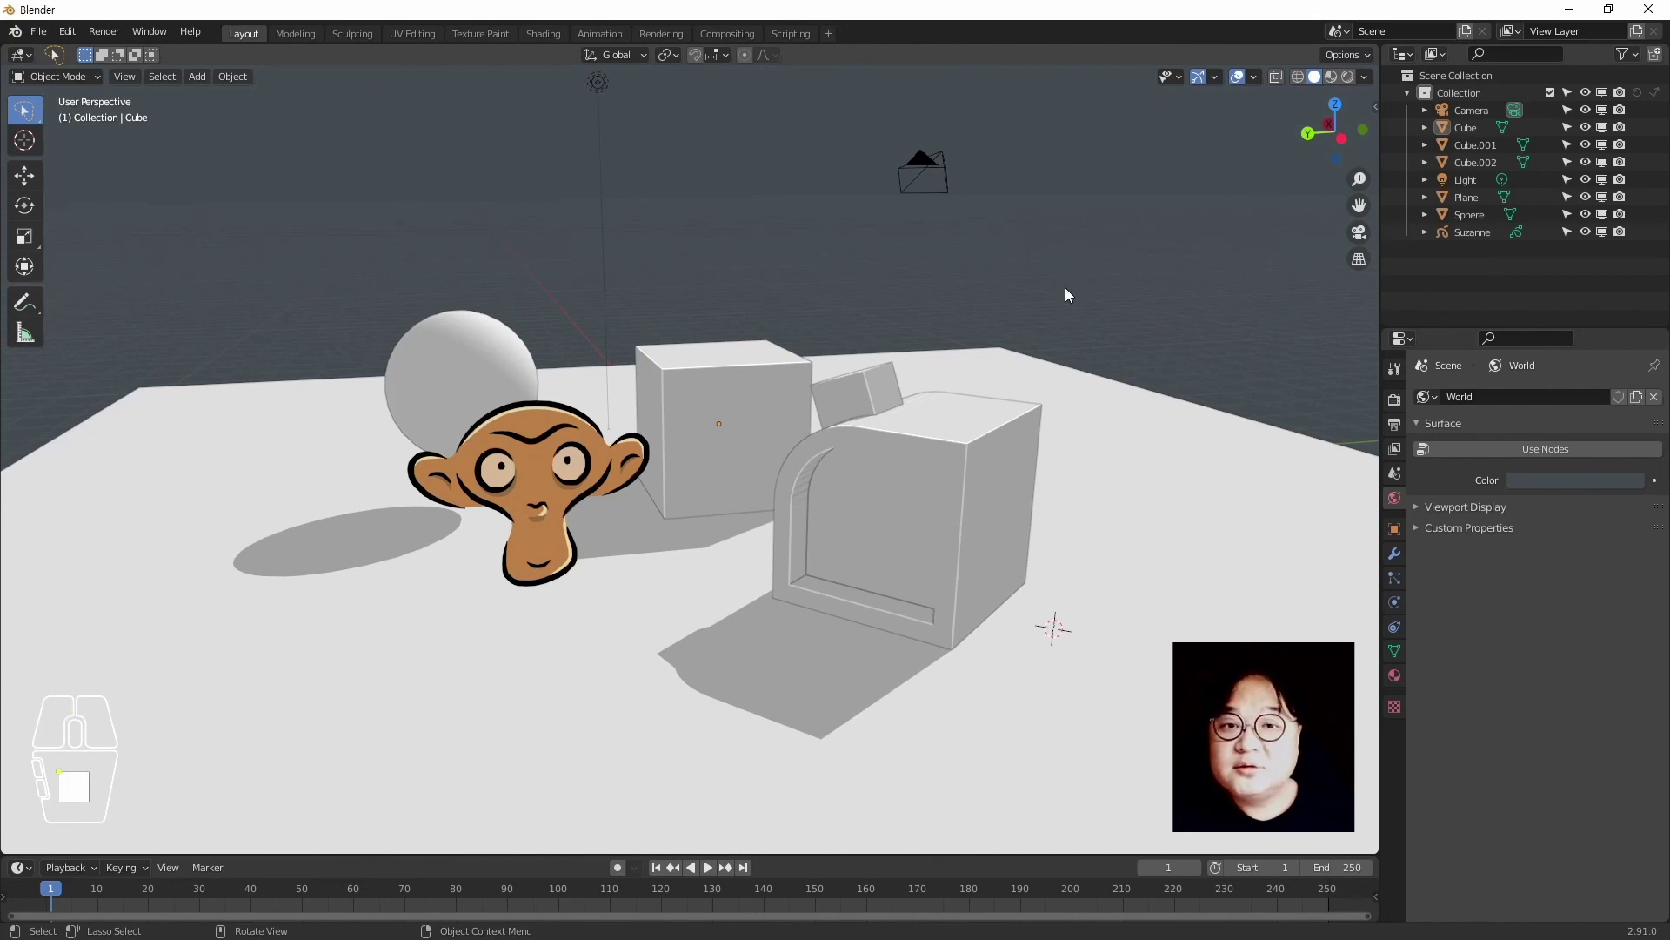
click(1083, 223)
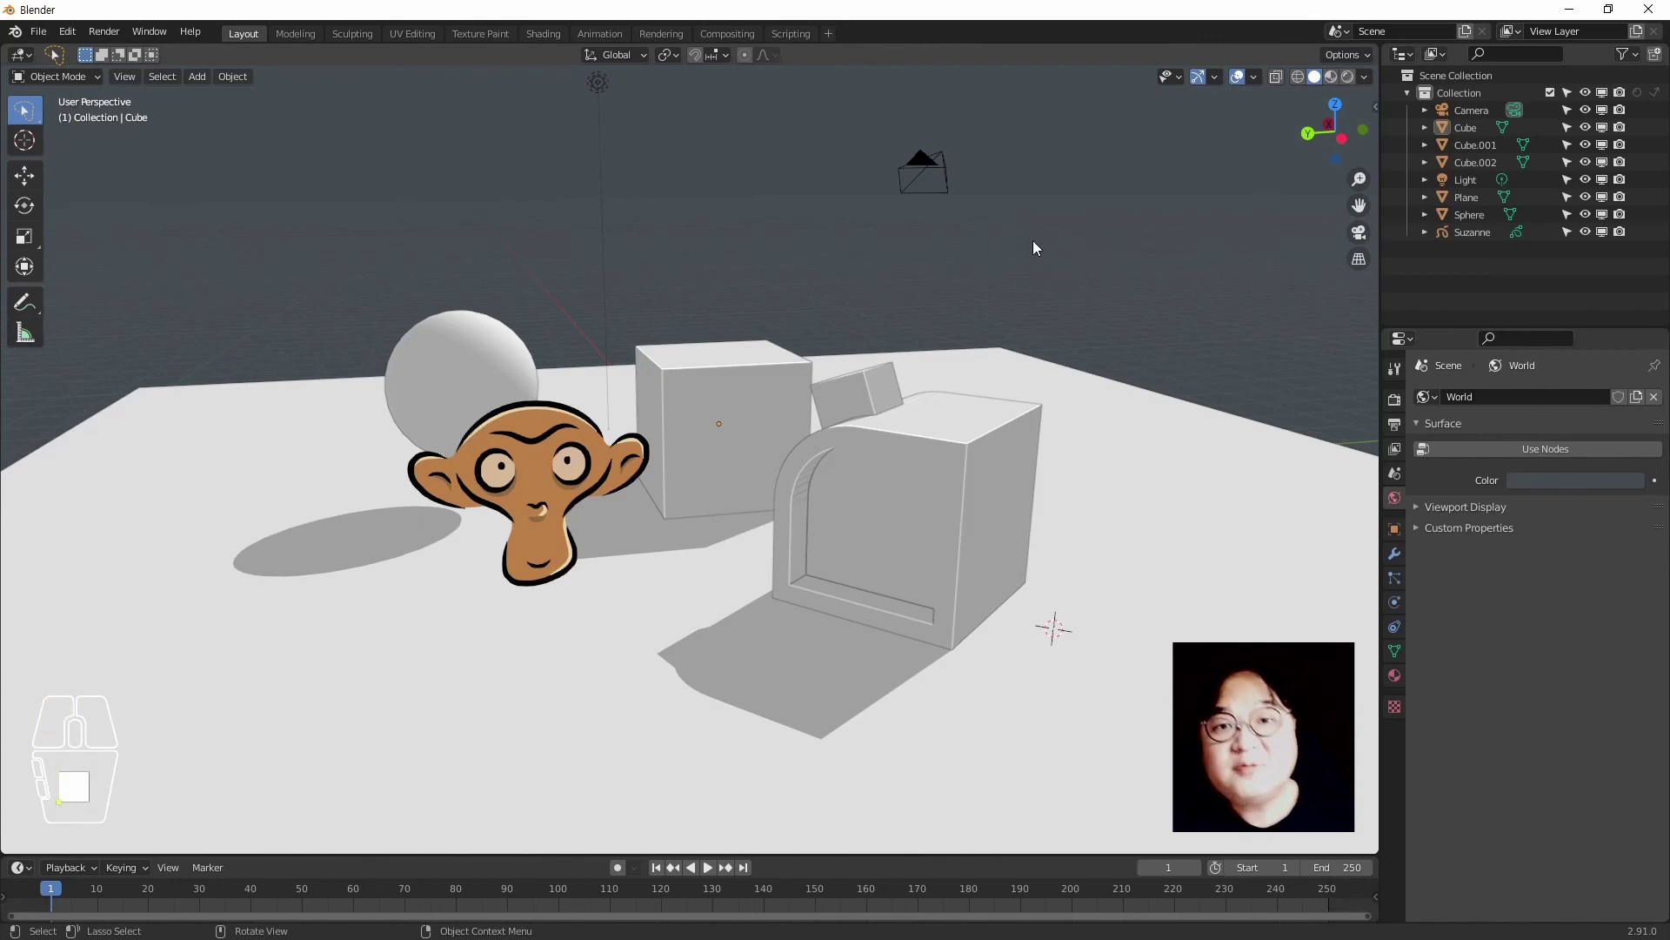